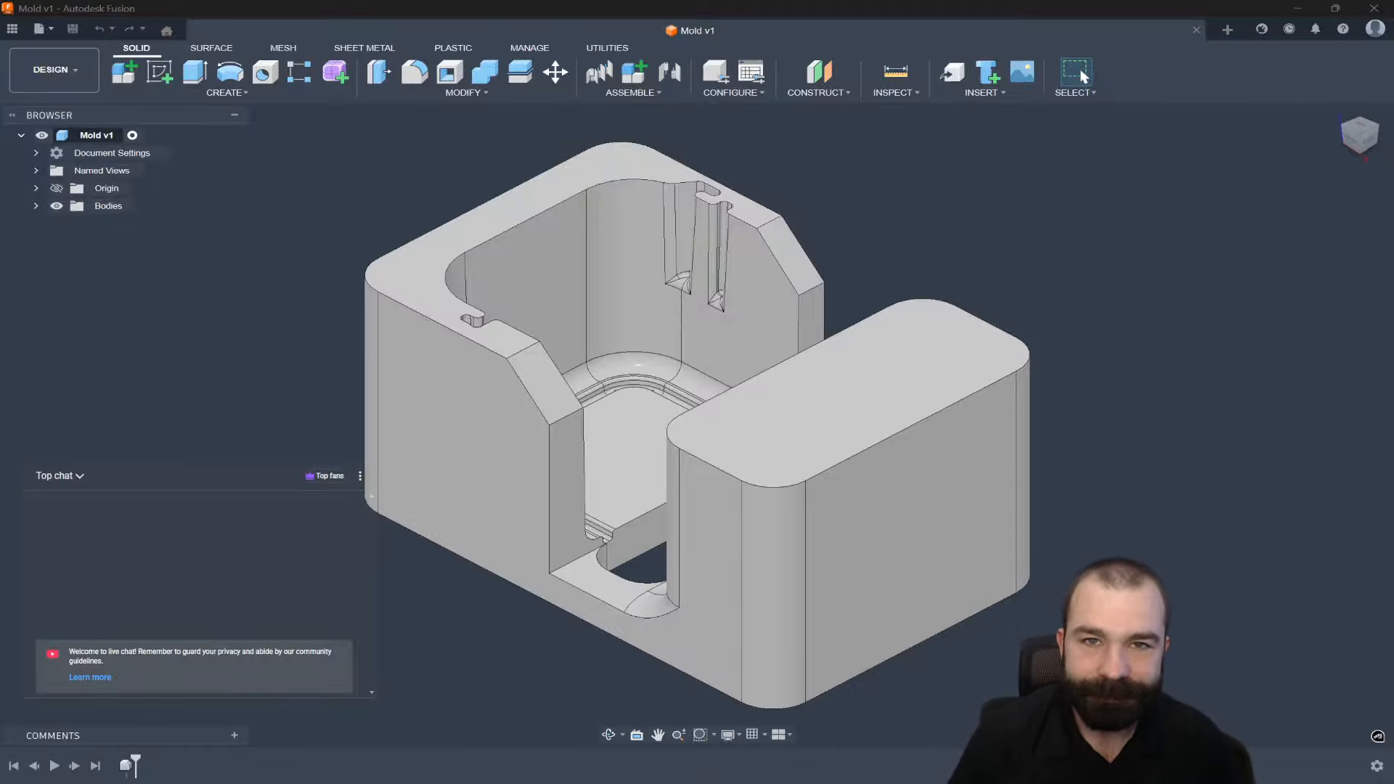
Zoom and orbit for a closer look at the mold, then bring up the workspace list.
scroll(806, 318, up, 5)
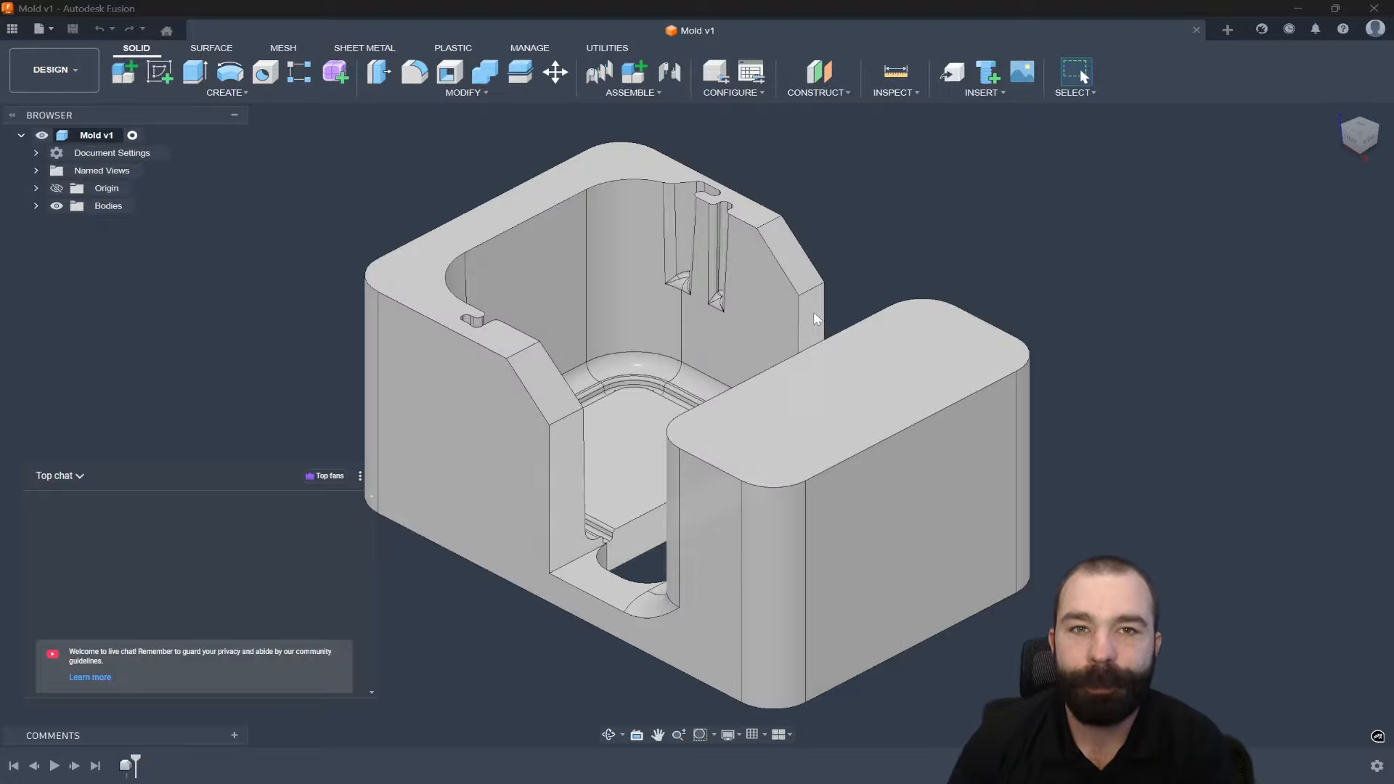
shift+middle_drag(793, 303, 749, 376)
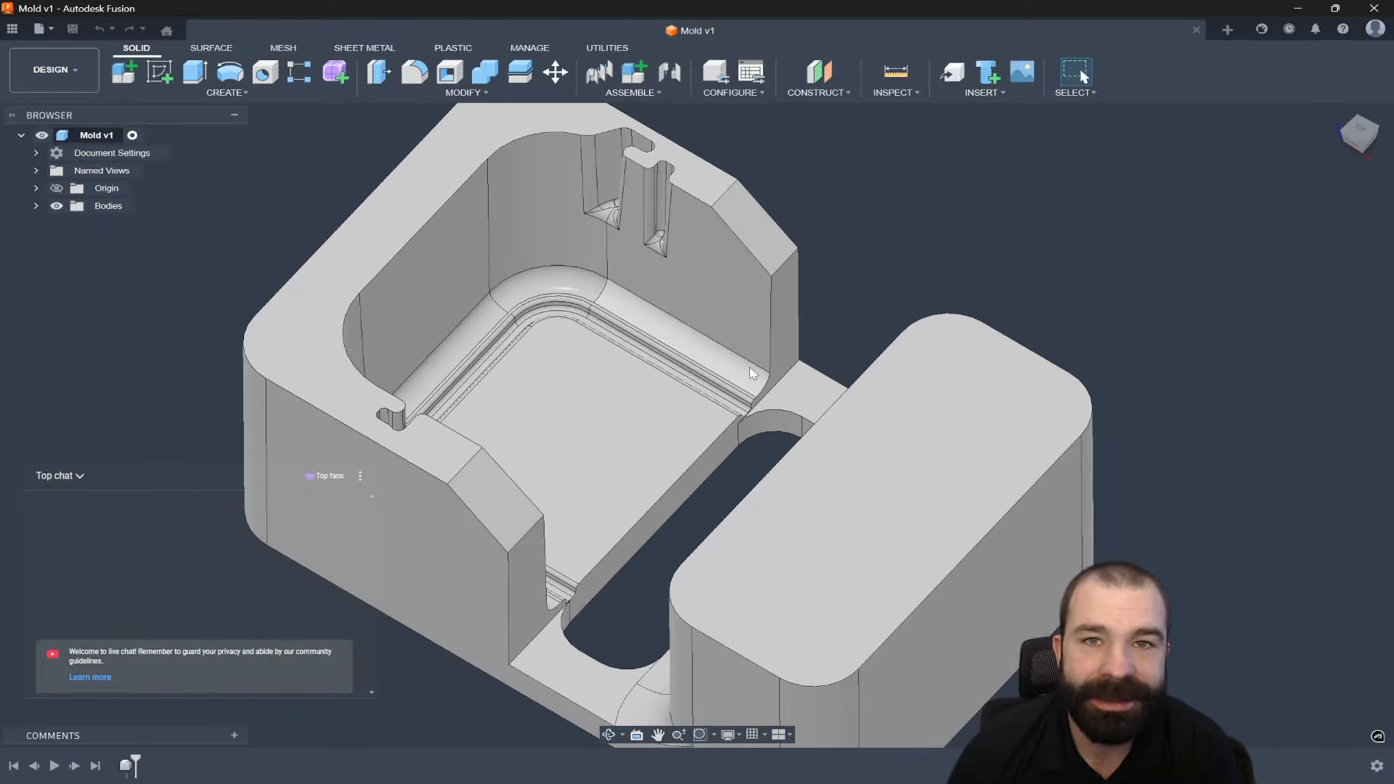
scroll(752, 374, down, 2)
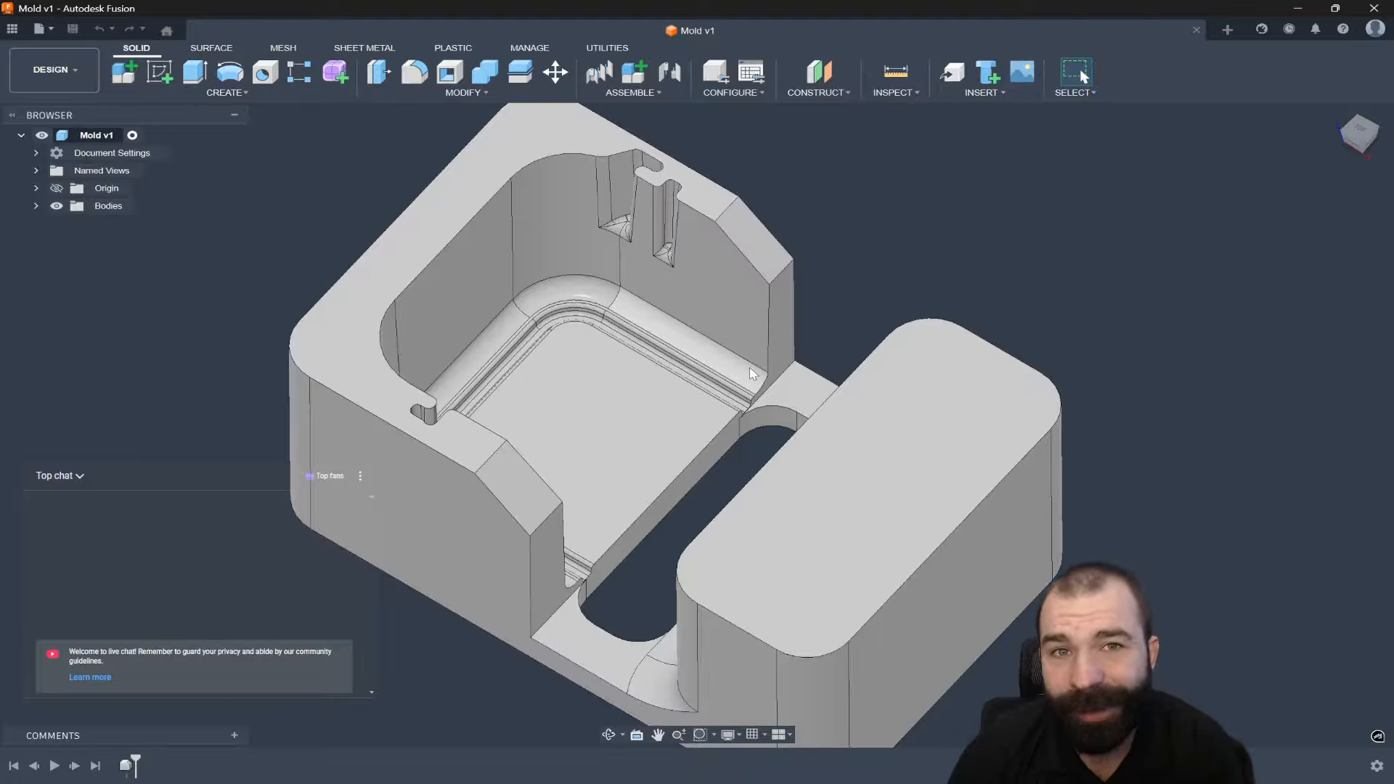
click(52, 70)
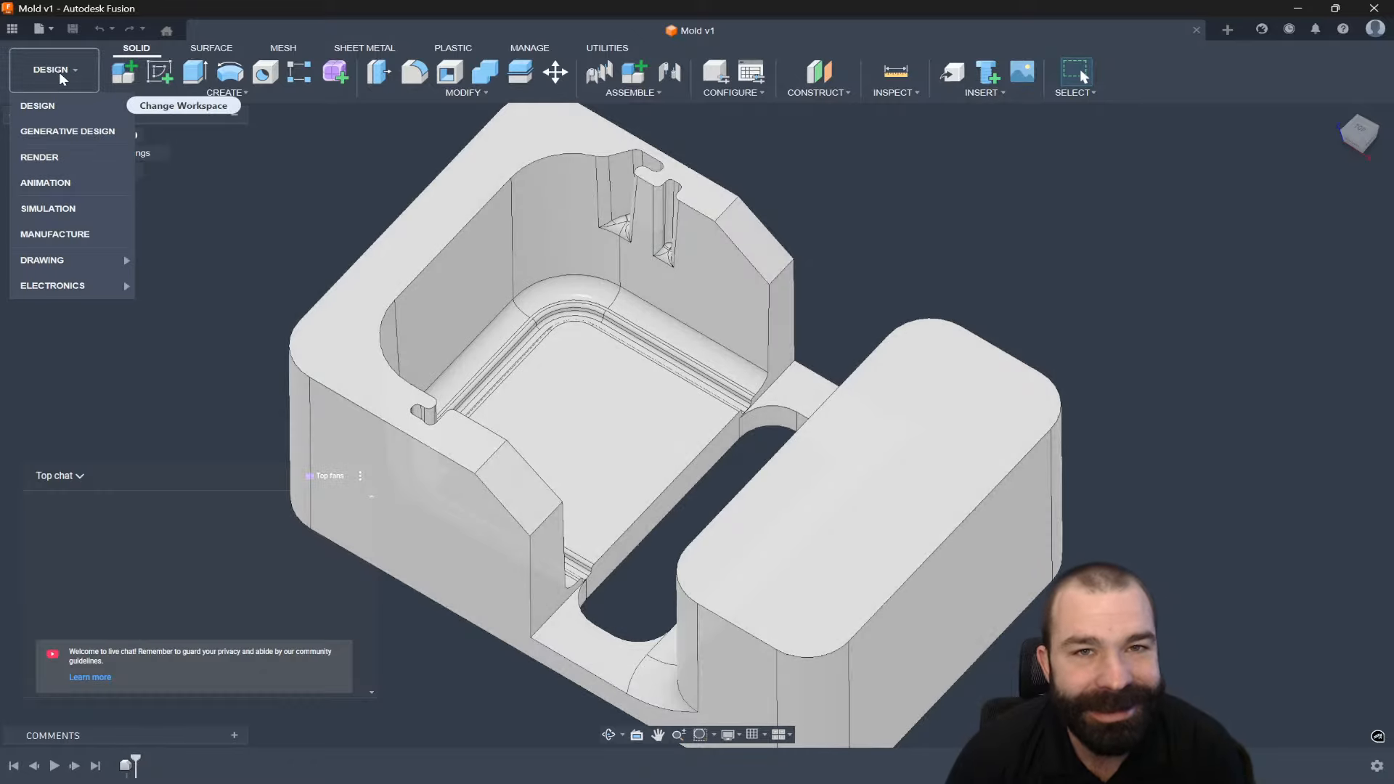
Switch to the Manufacture workspace and start a new setup with Milling as its operation type.
click(81, 236)
scroll(509, 418, down, 2)
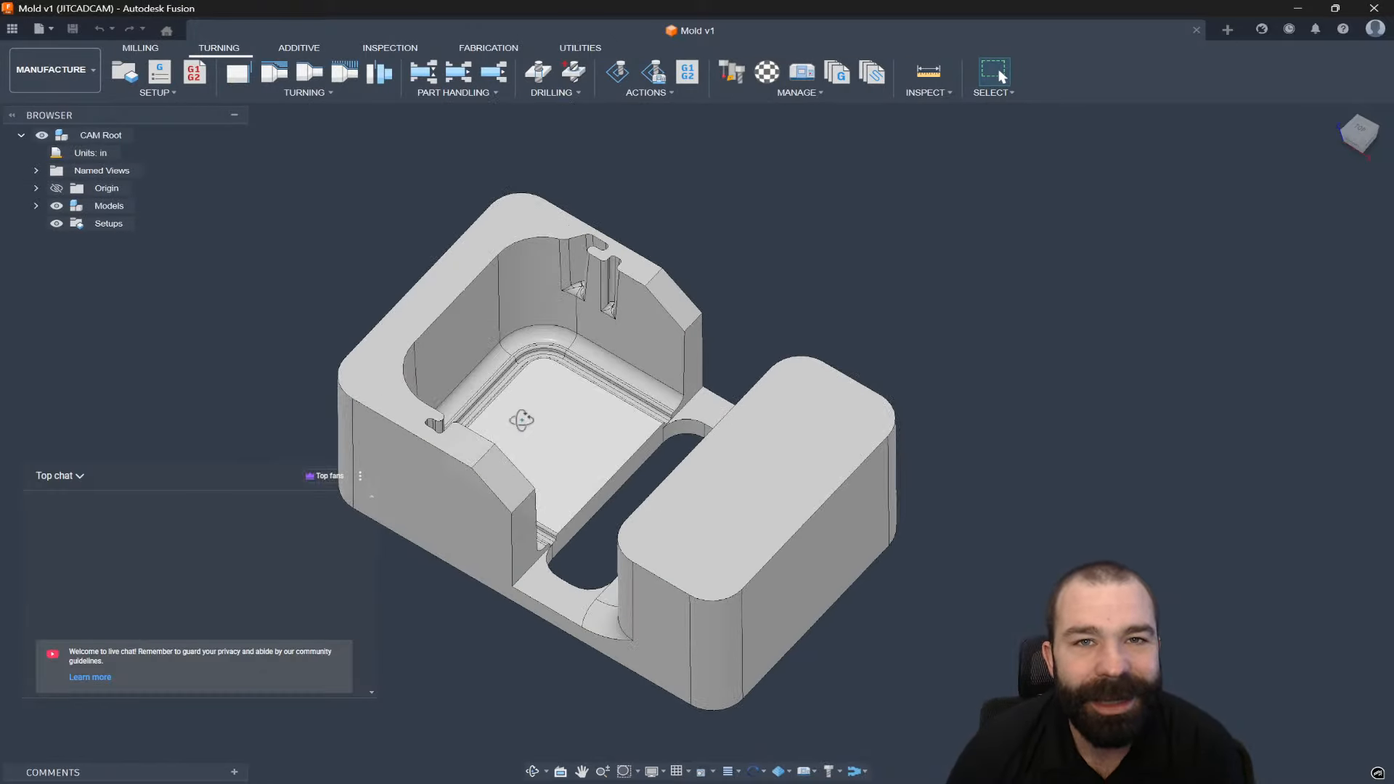
shift+middle_drag(522, 421, 523, 413)
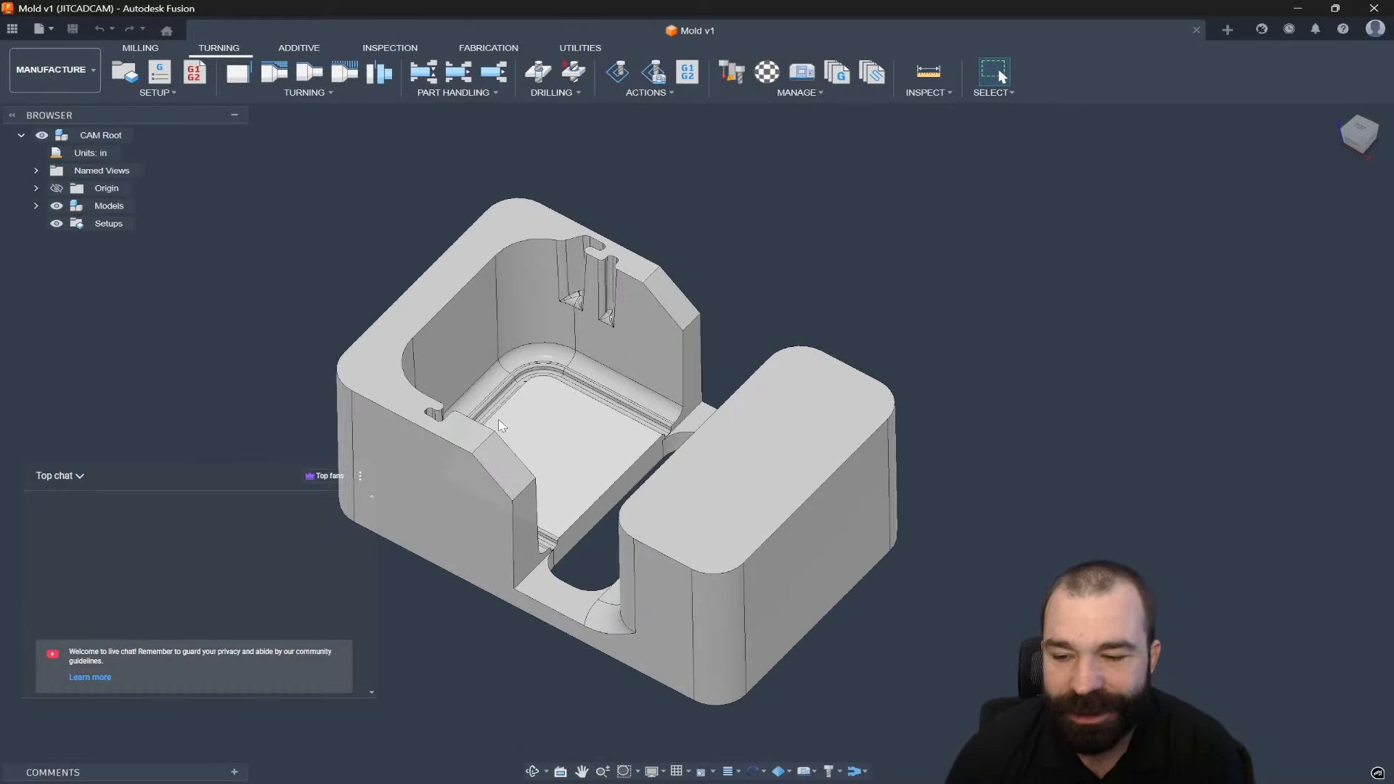
click(140, 95)
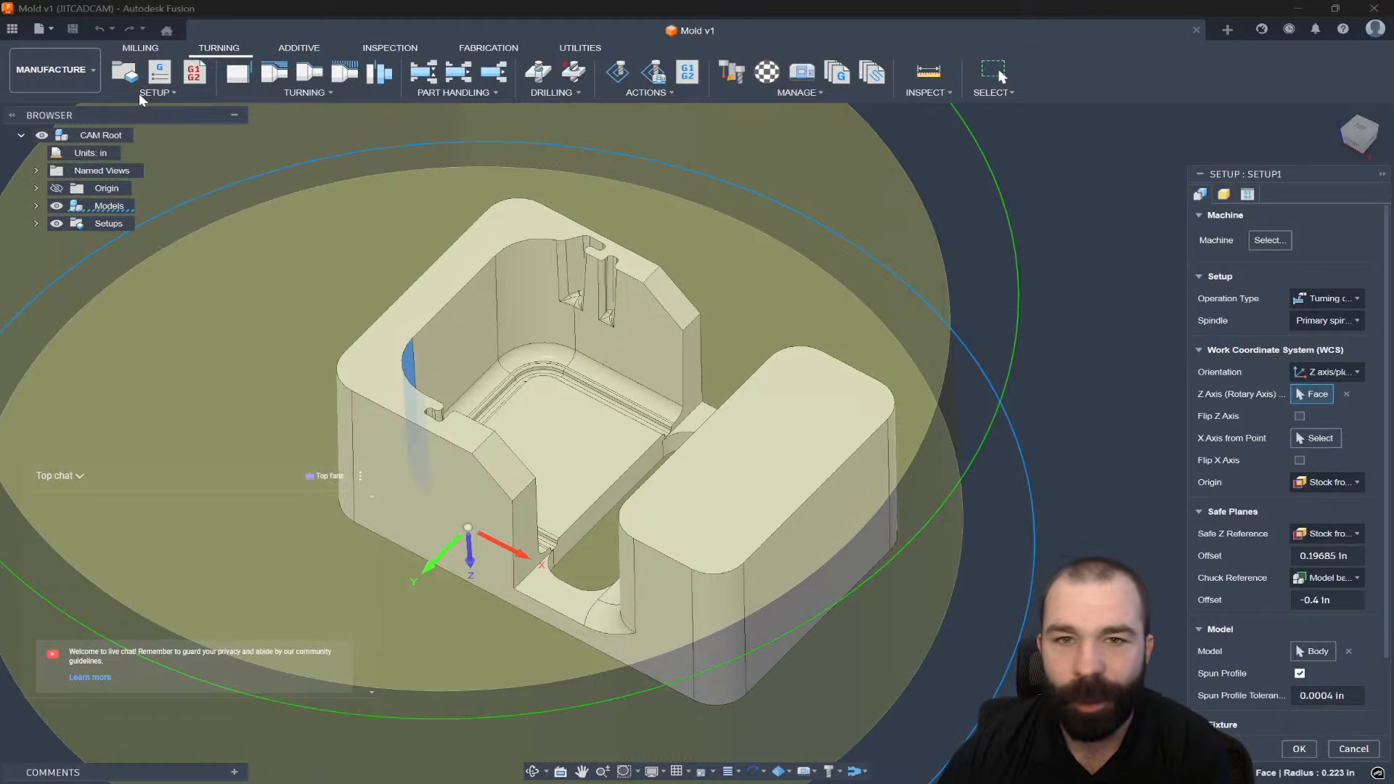
scroll(336, 141, down, 2)
click(1327, 299)
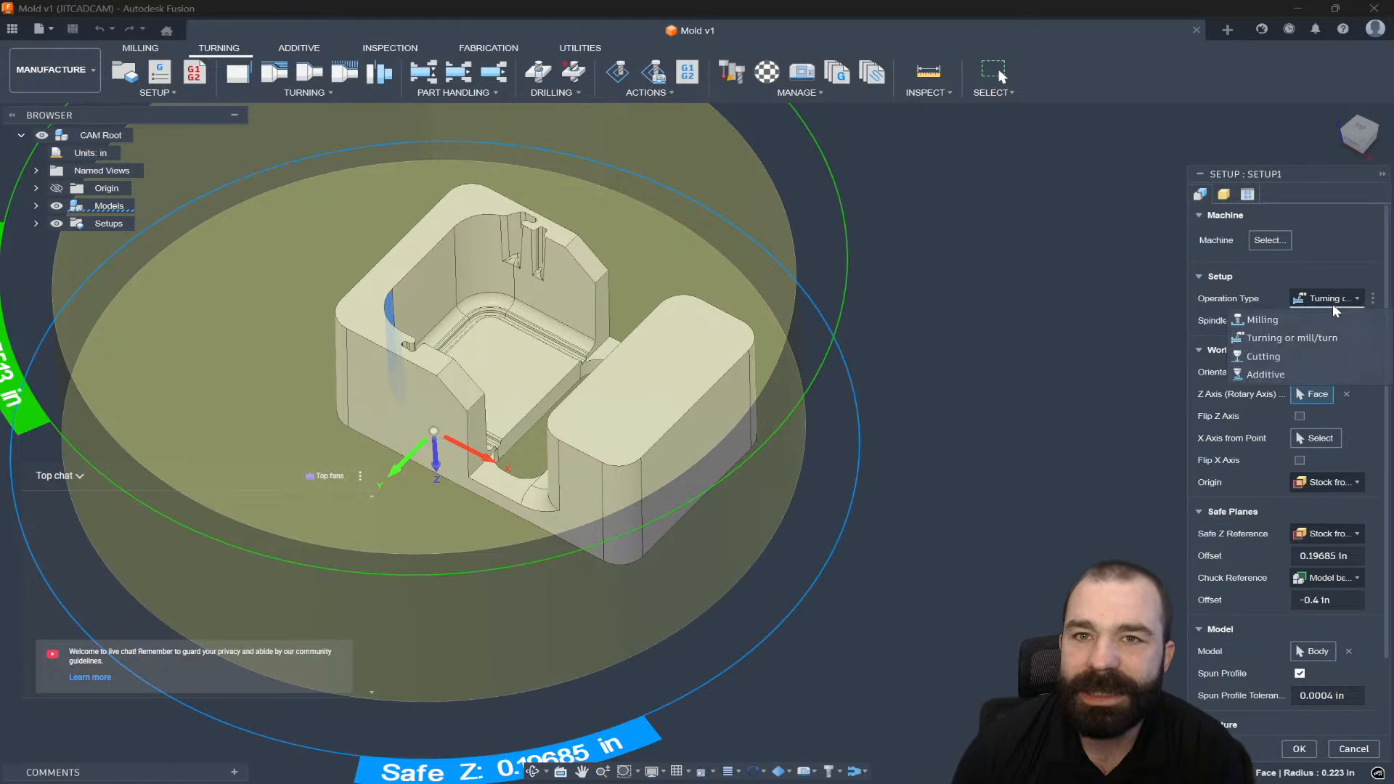
click(1316, 322)
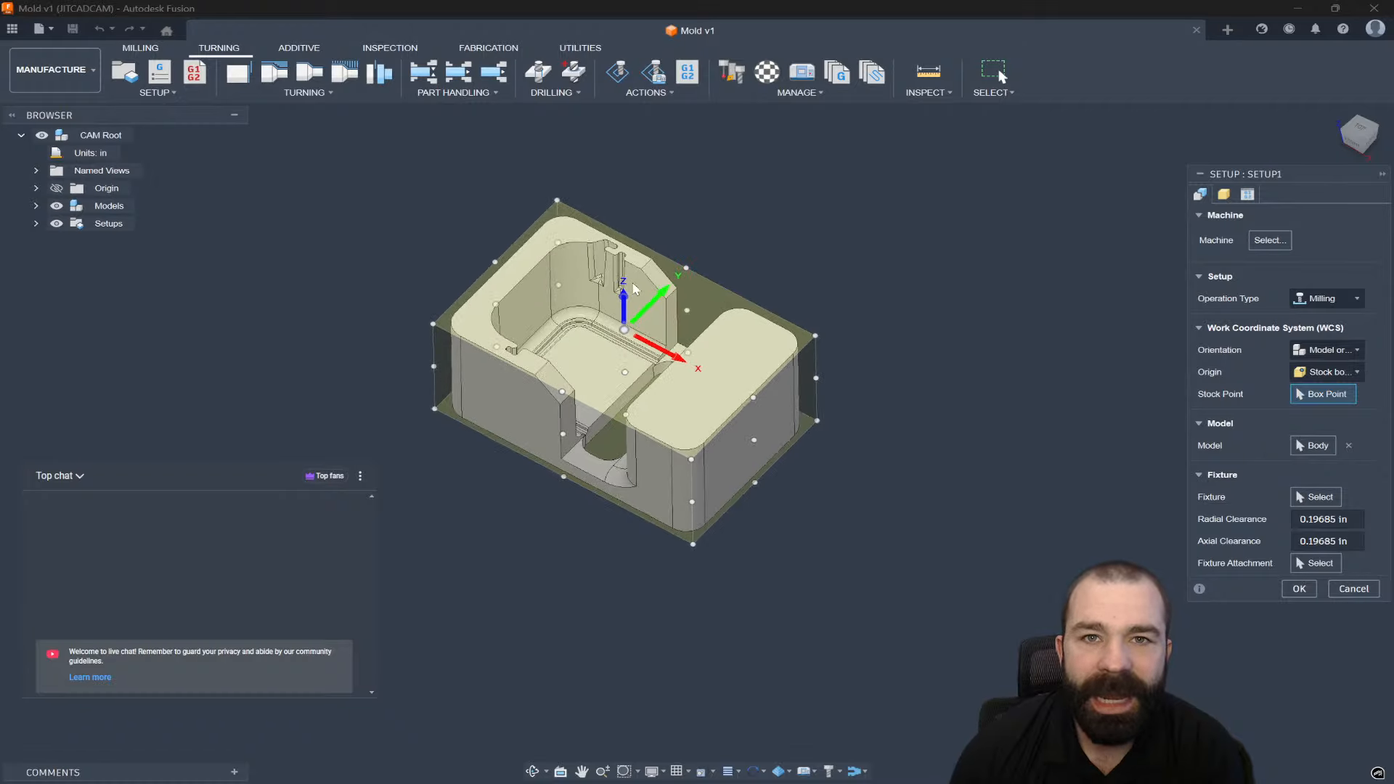
scroll(637, 291, up, 1)
Make the stock a fixed-size box 1.25 in high, offset 0.02 in from the model top.
click(1226, 195)
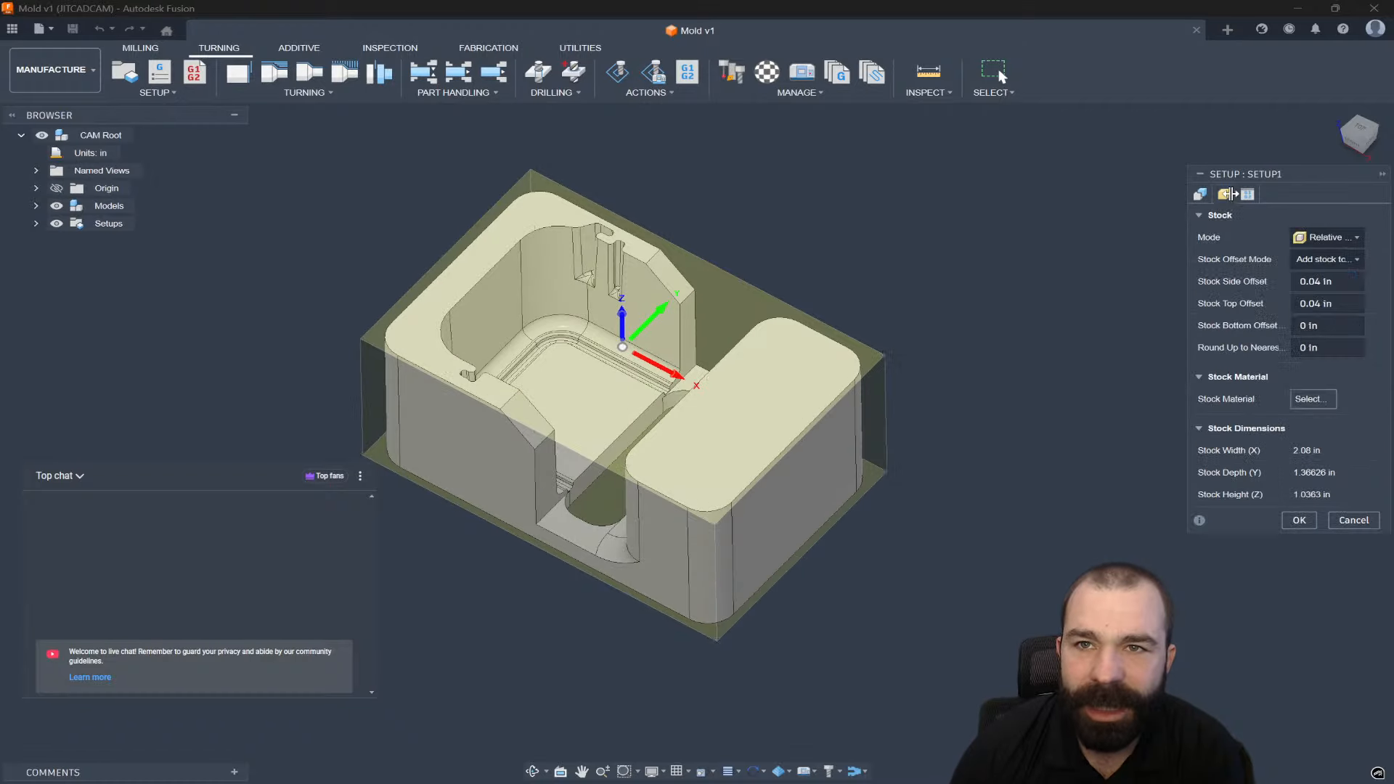
click(1329, 237)
click(1306, 259)
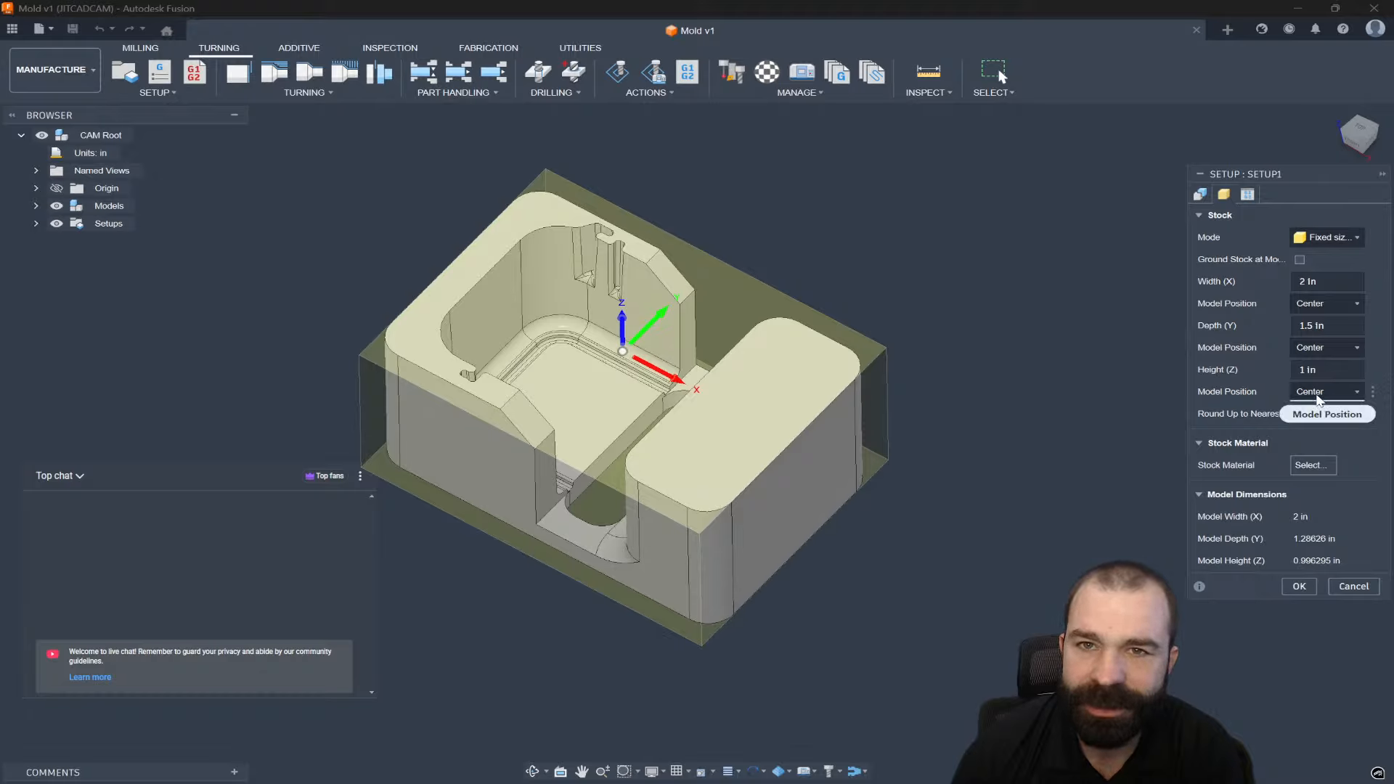
click(1325, 392)
click(1324, 414)
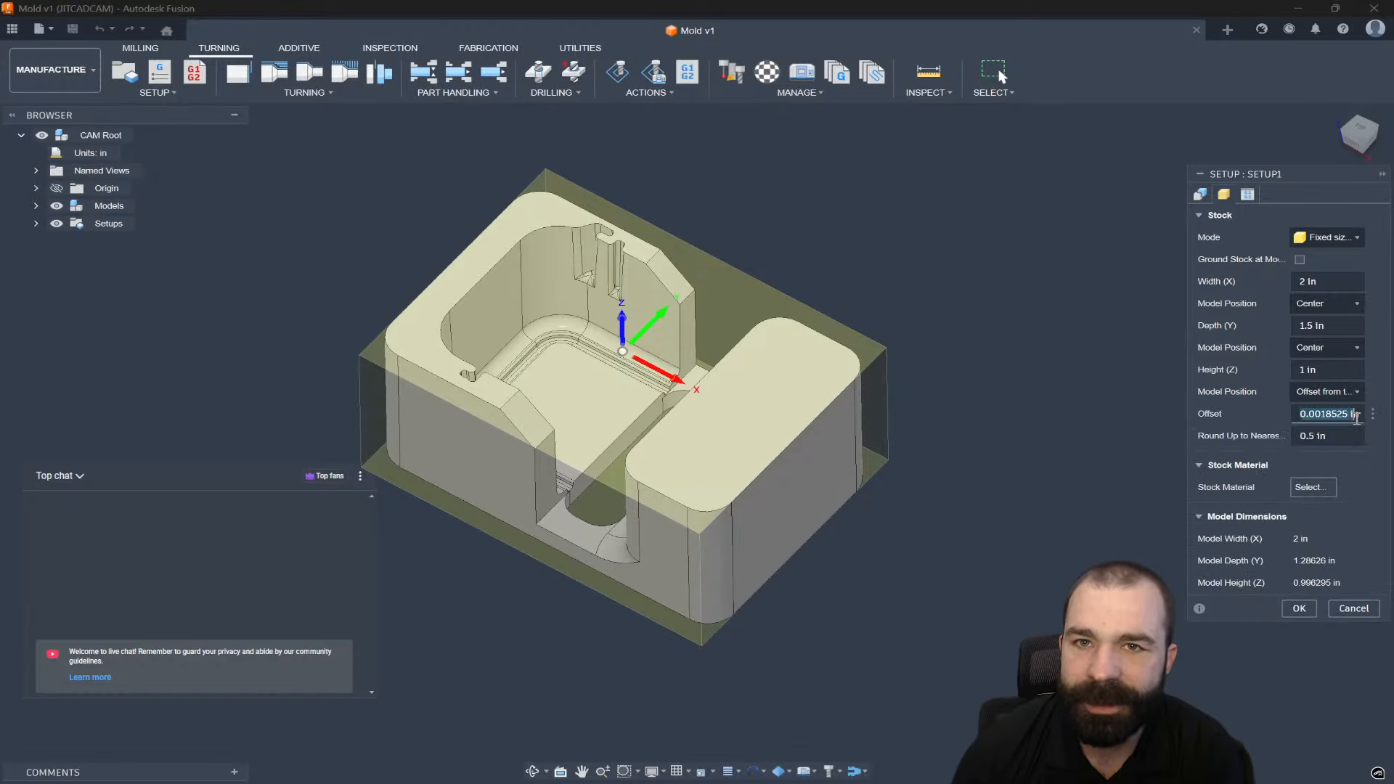
text(.0)
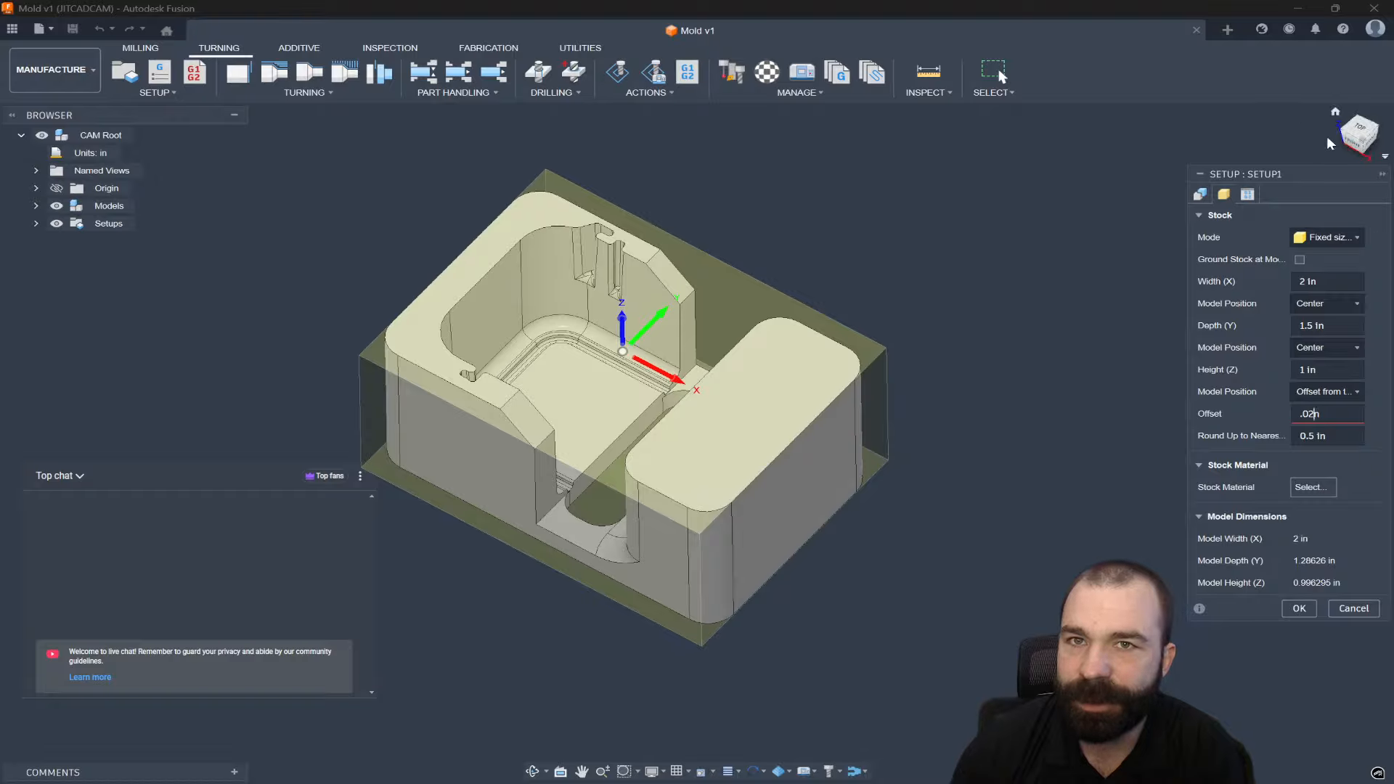
click(1350, 144)
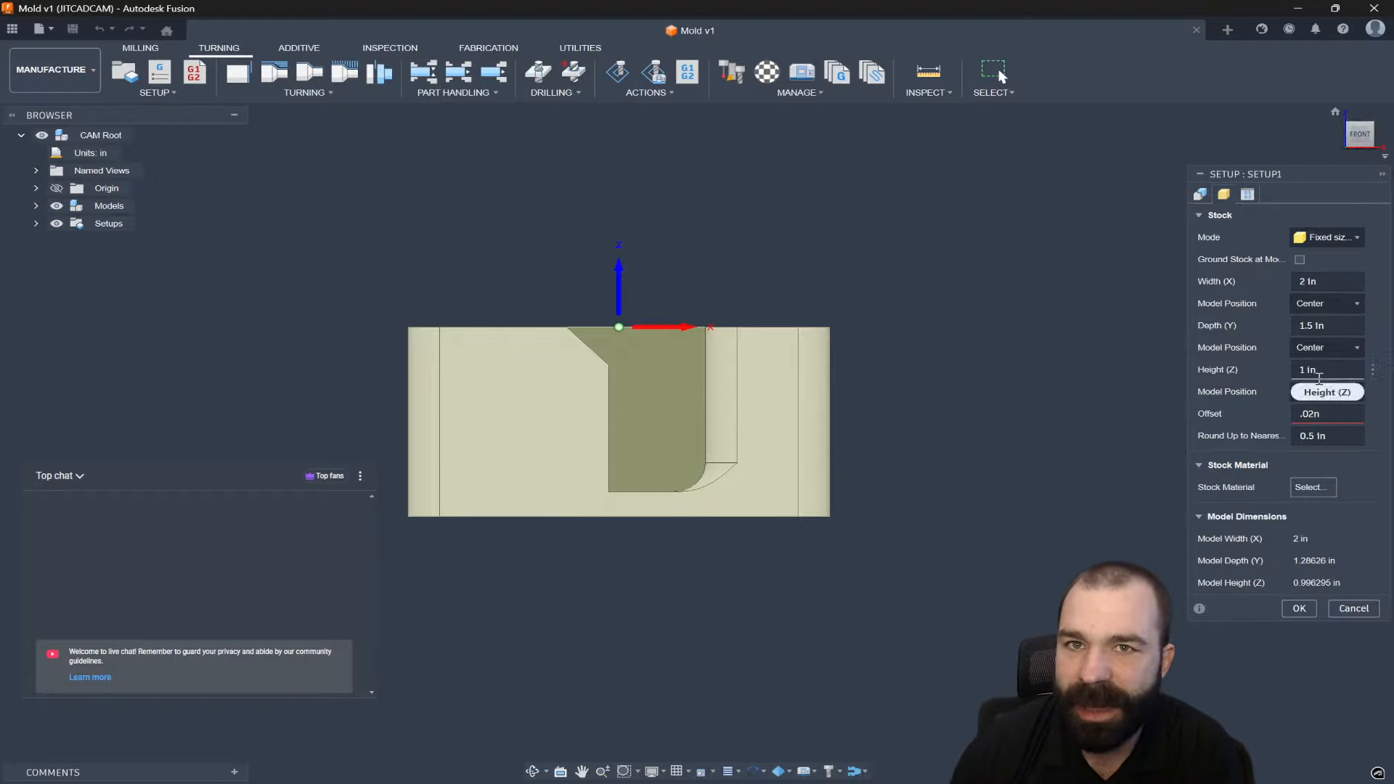
click(1293, 369)
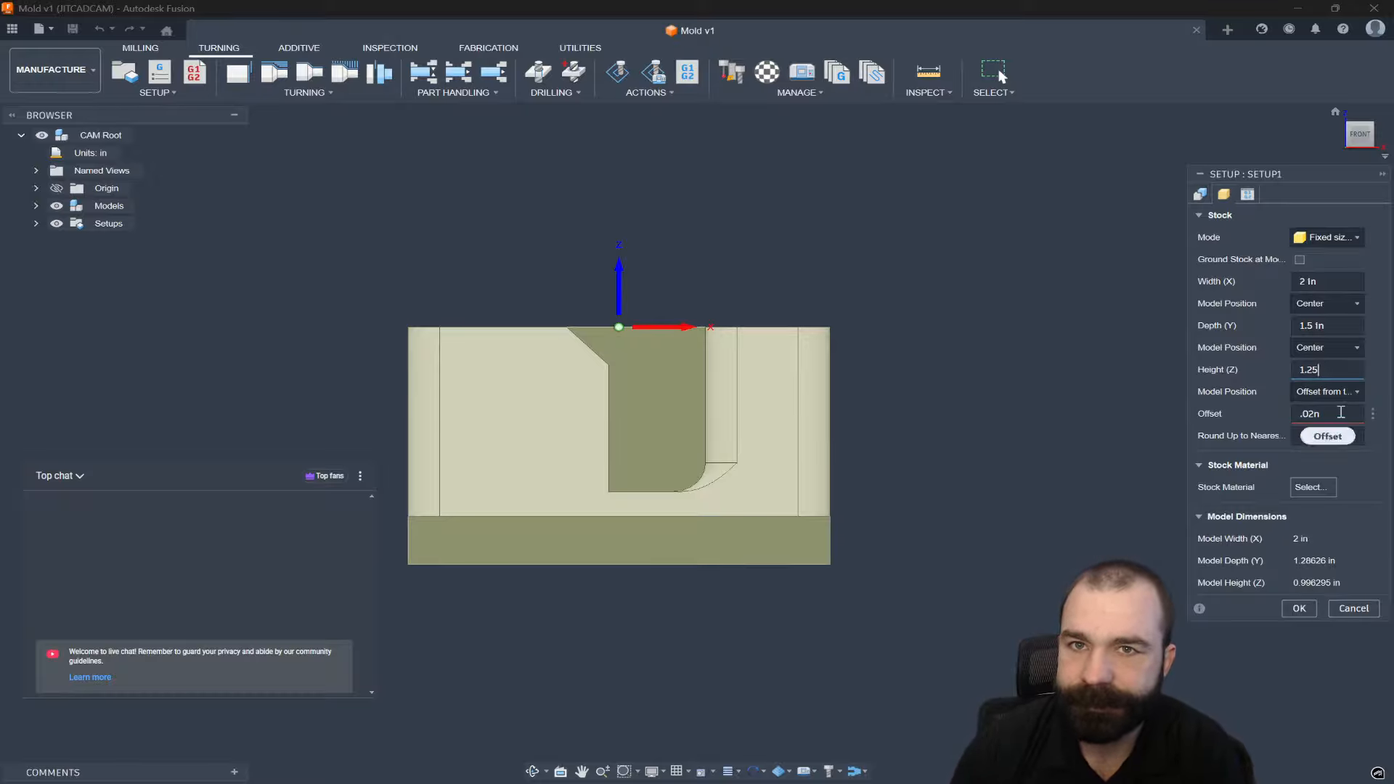
click(1341, 412)
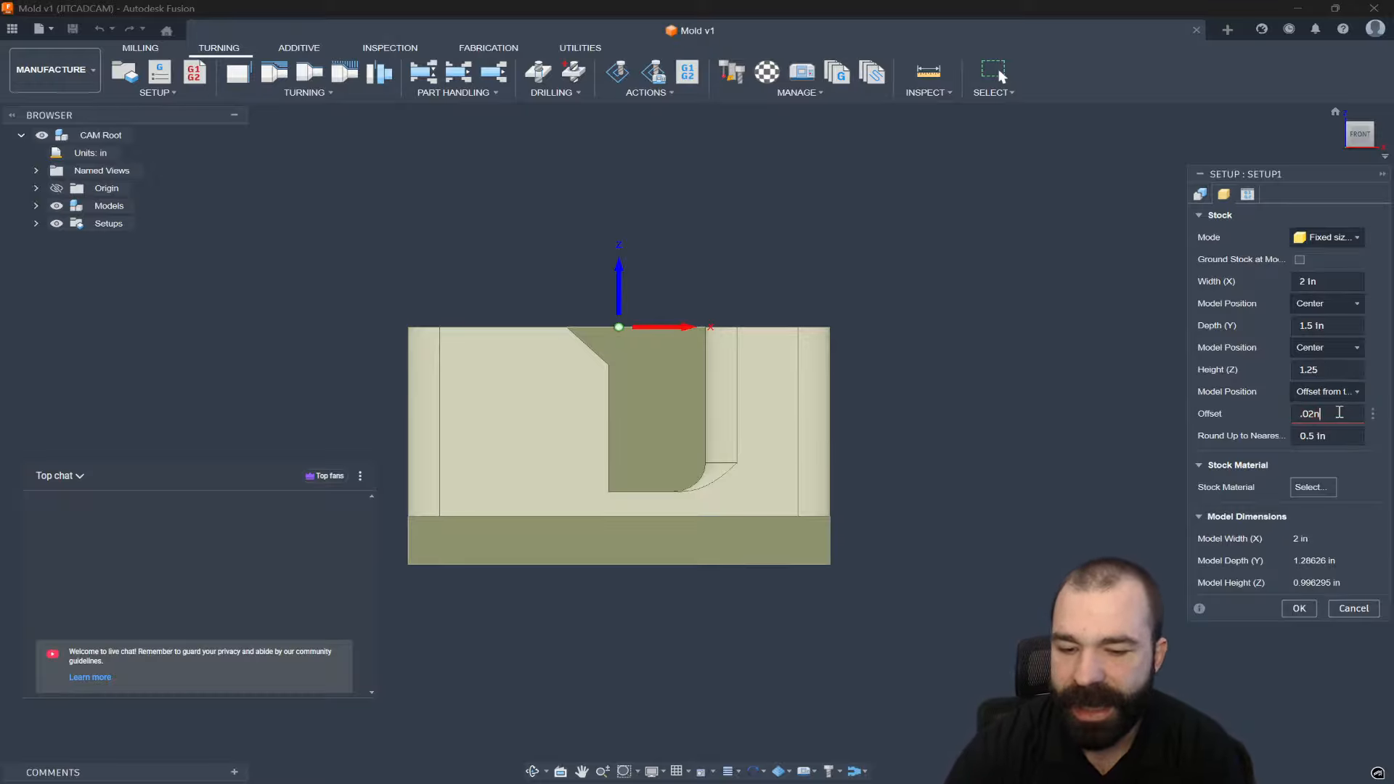
key(Return)
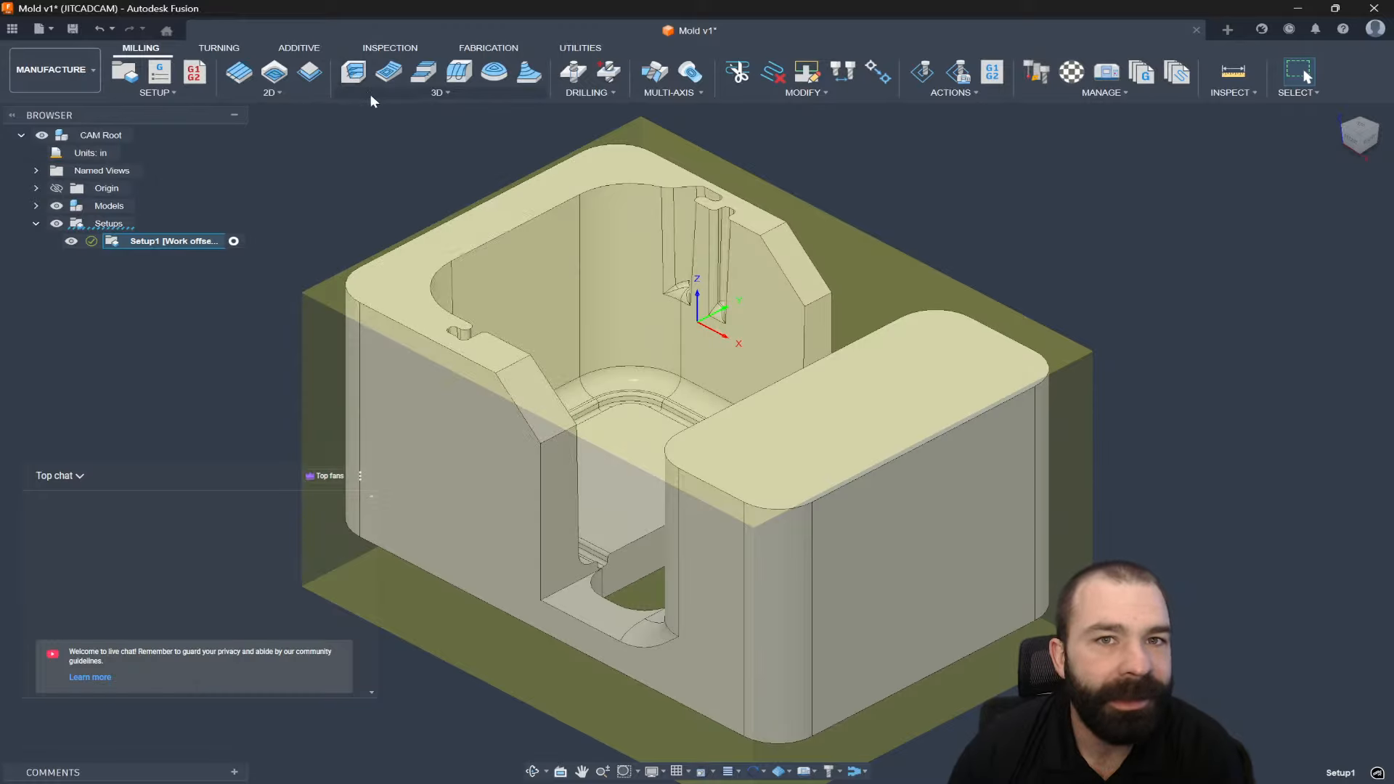
Measure the rounded corner face to confirm its 0.15 in radius, then reopen the 3D strategies.
click(371, 95)
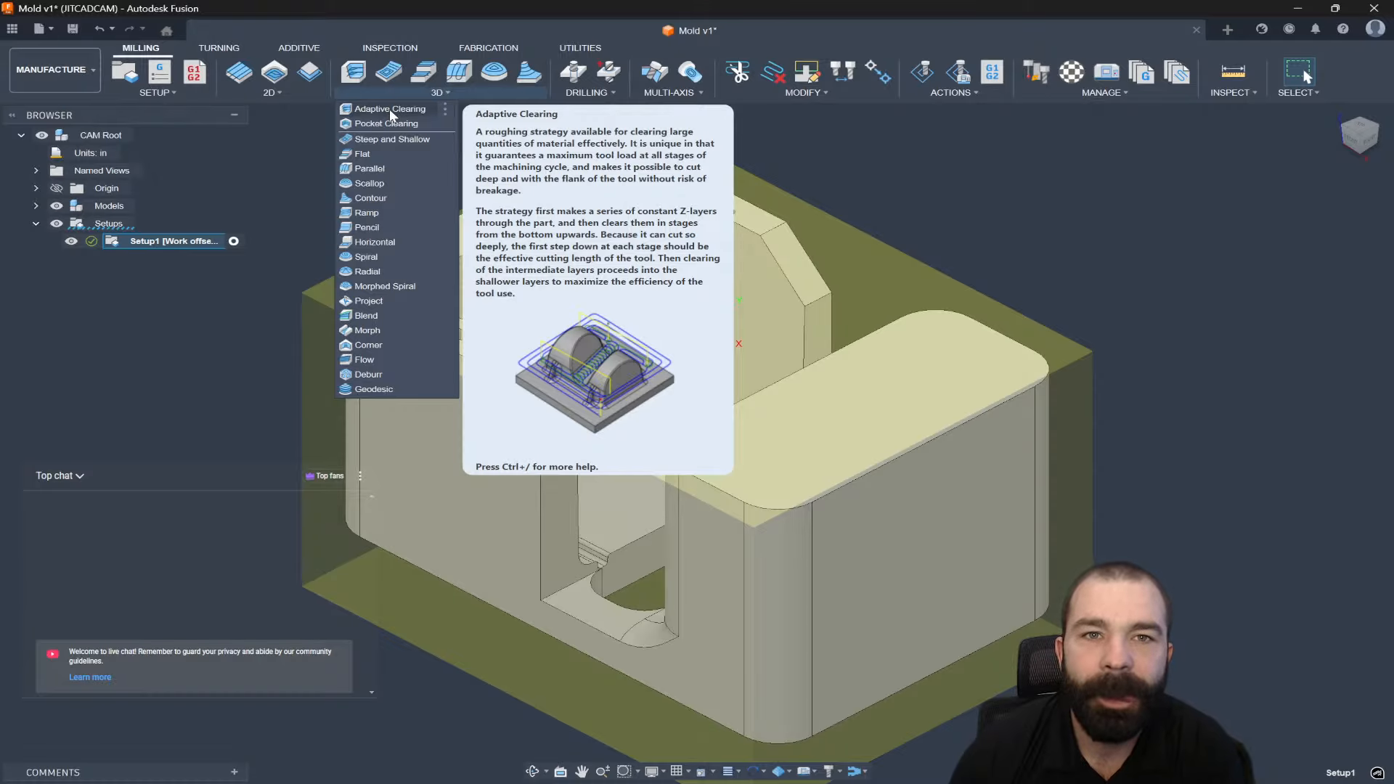
click(392, 108)
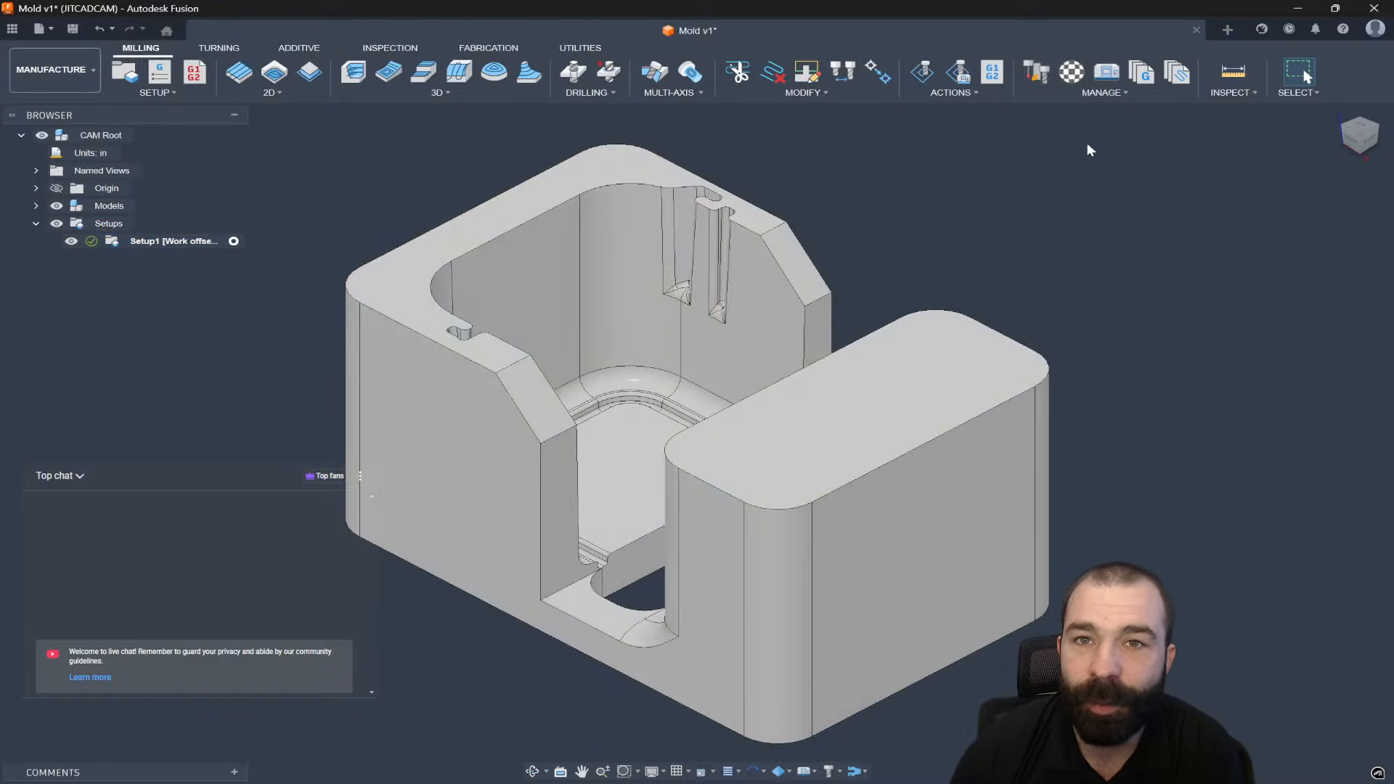
click(1232, 73)
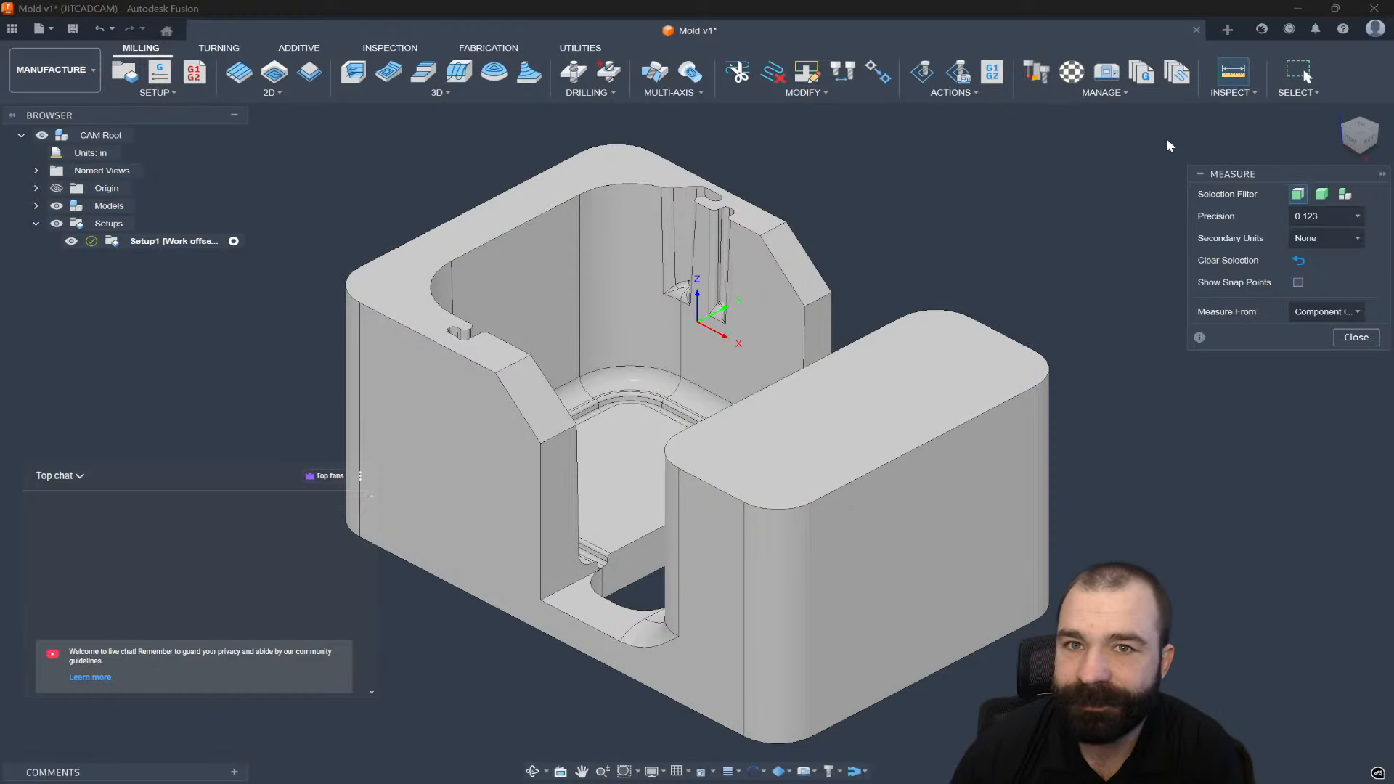
click(788, 538)
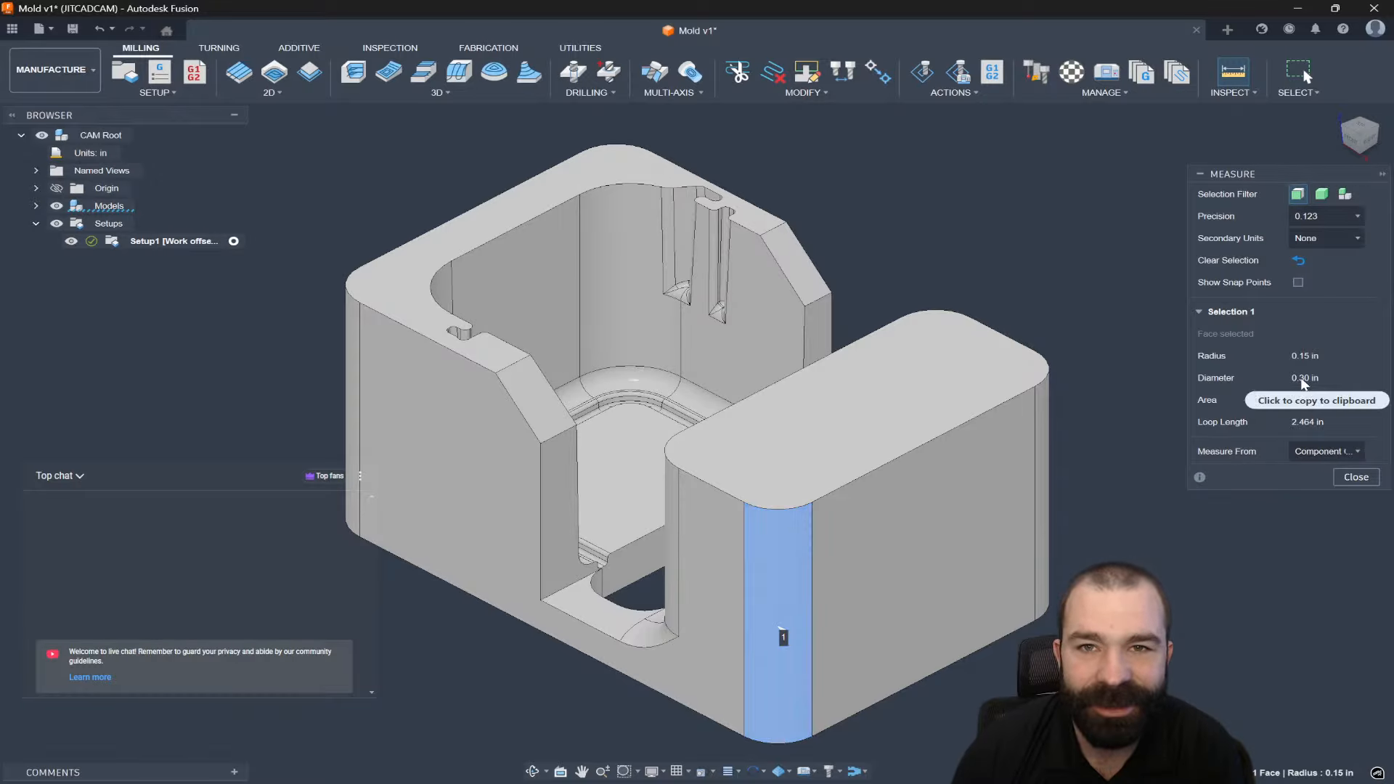
click(1356, 477)
click(369, 90)
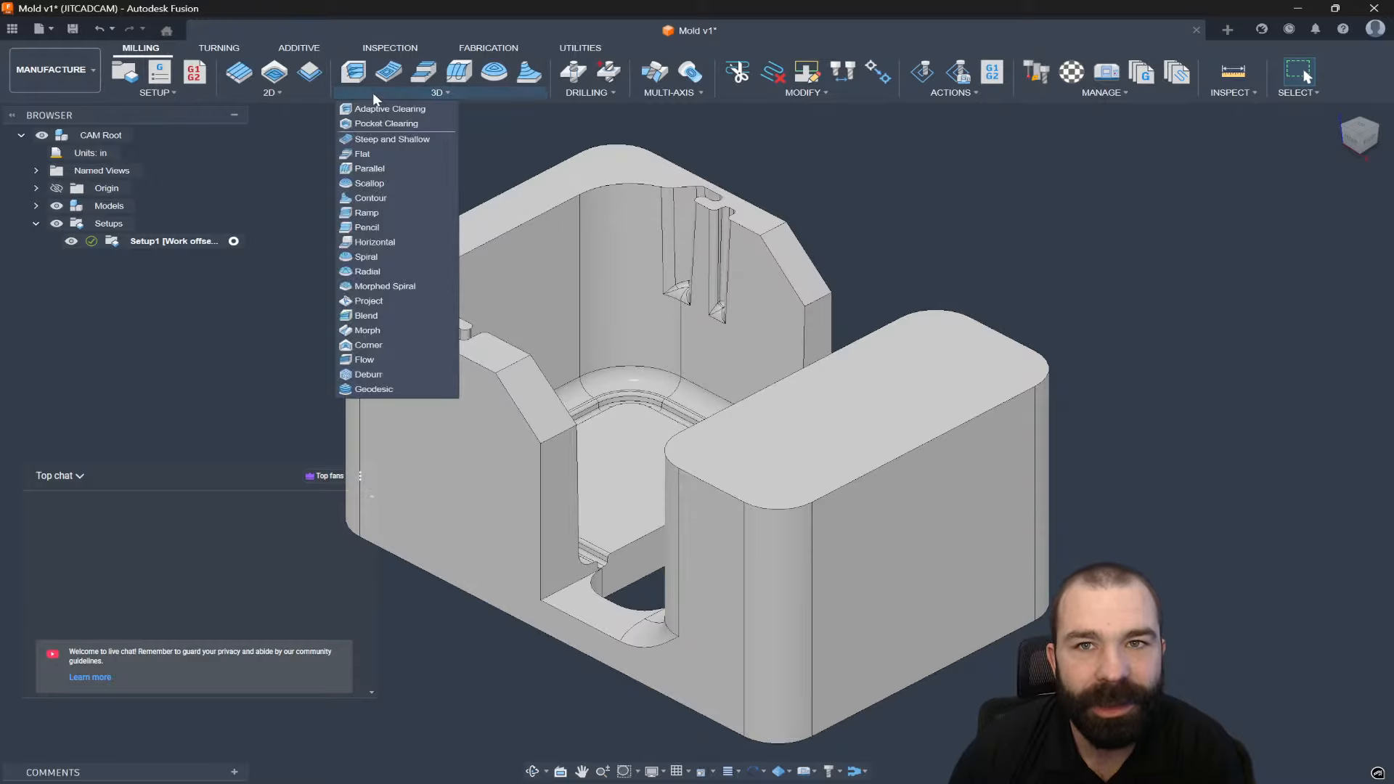
Start a Pocket Clearing toolpath and filter the Fusion Library to bull nose end mills.
click(373, 122)
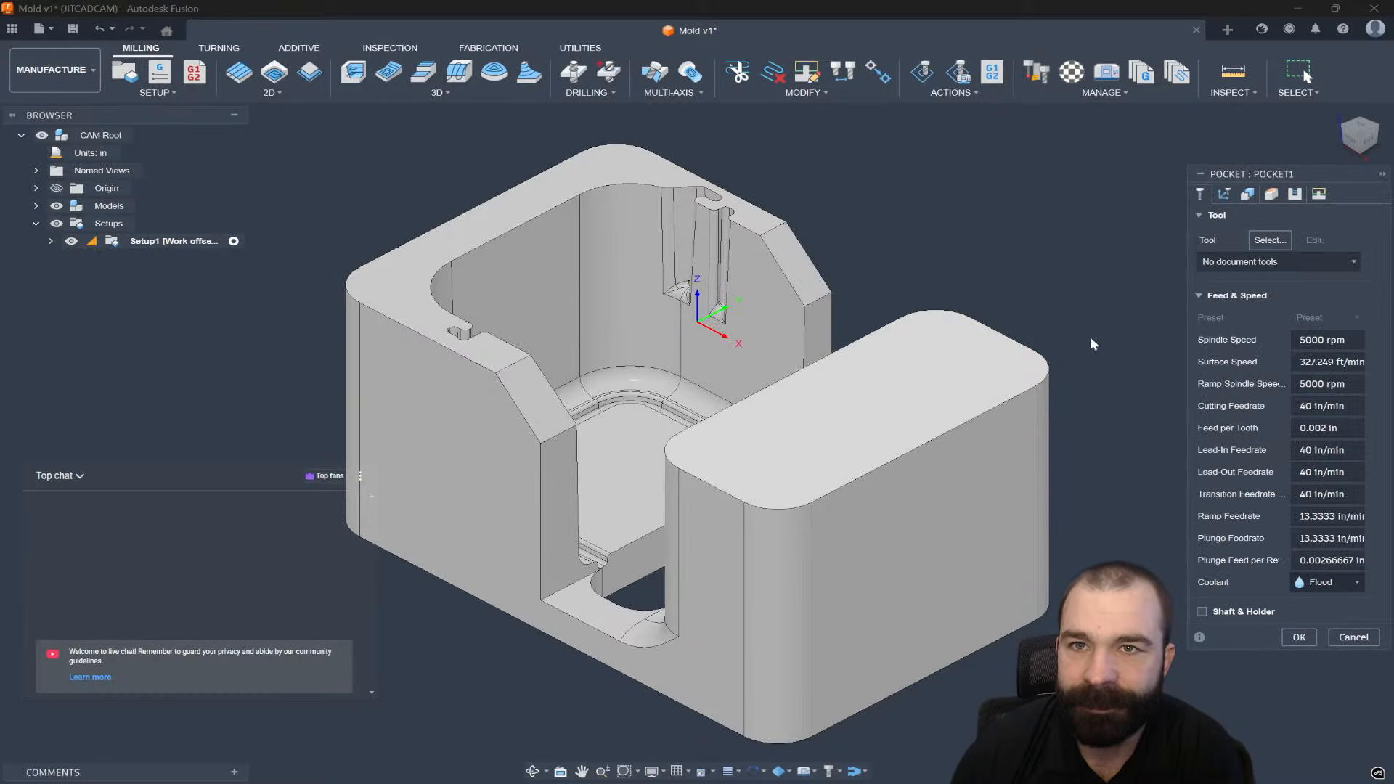
click(1257, 242)
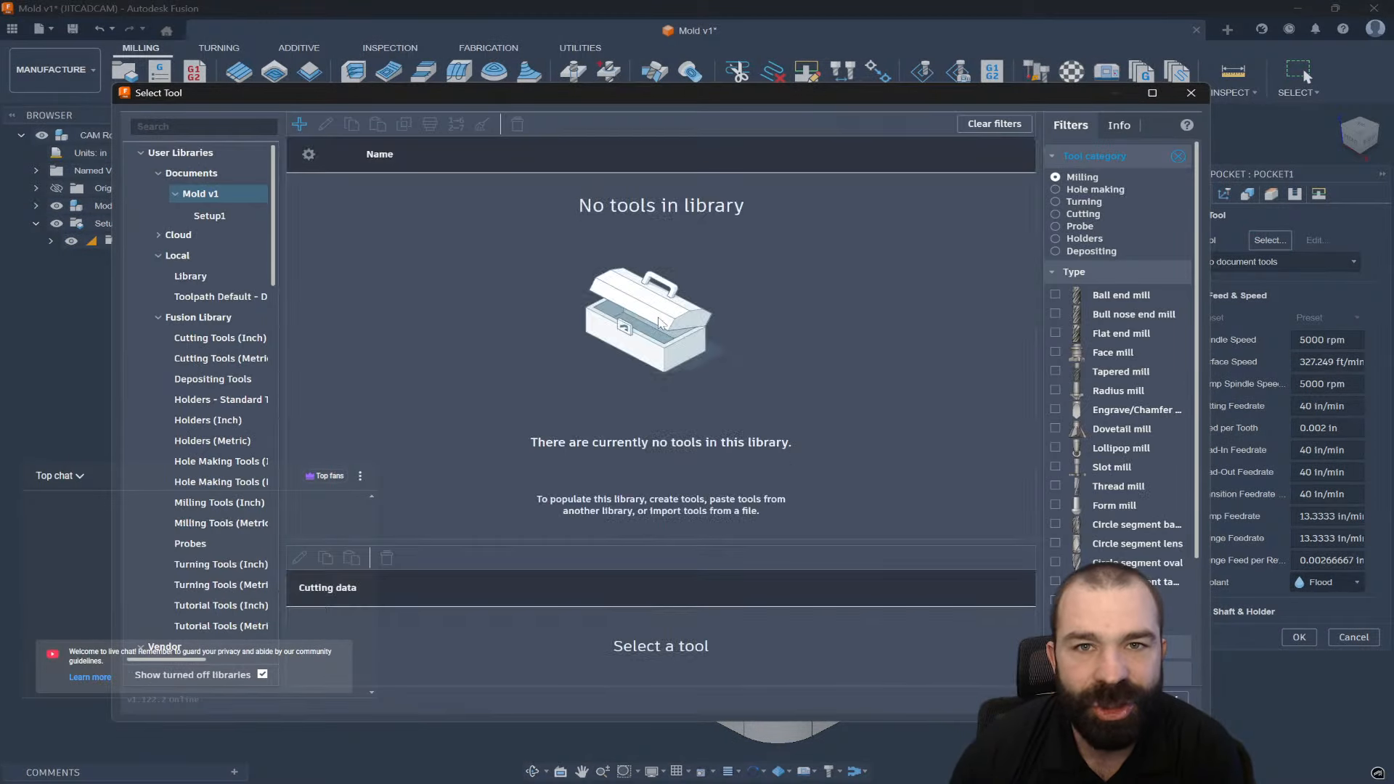
click(218, 318)
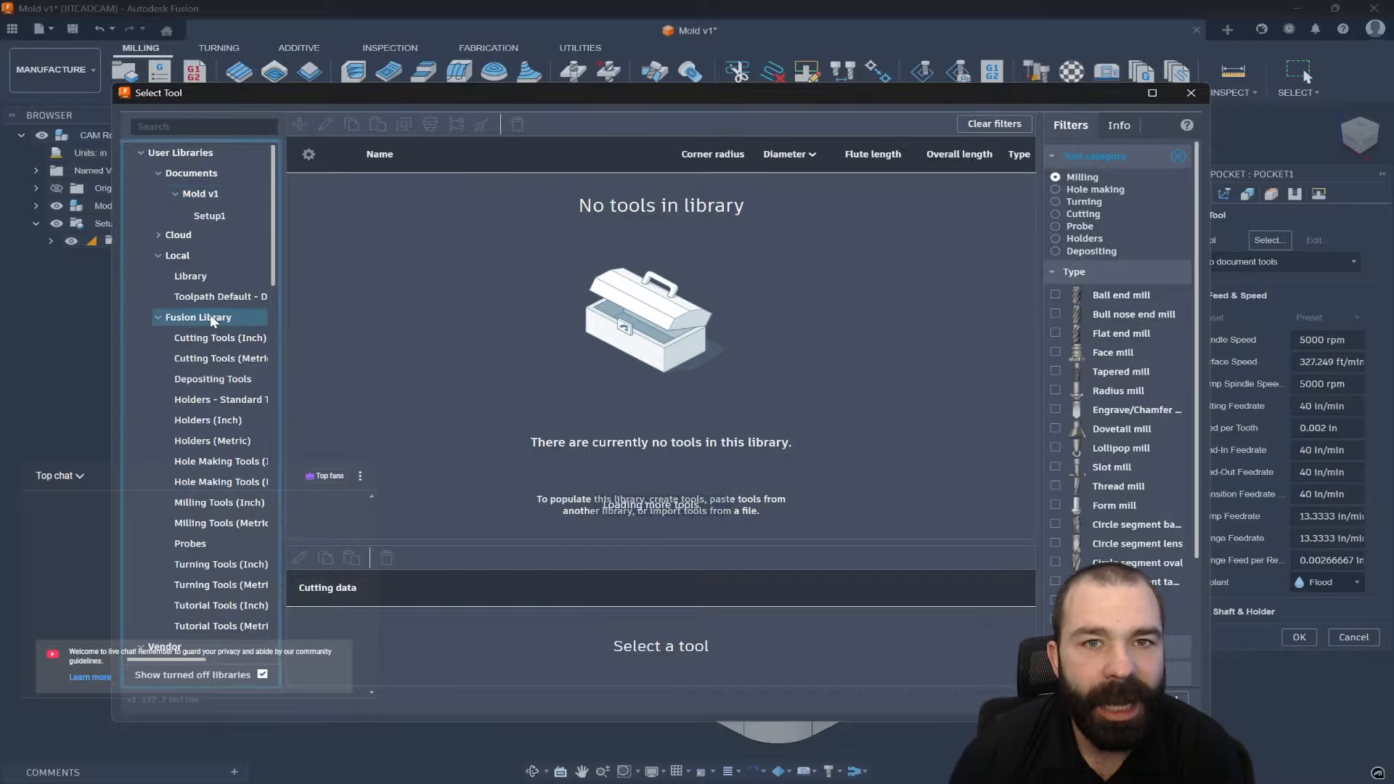
click(1123, 319)
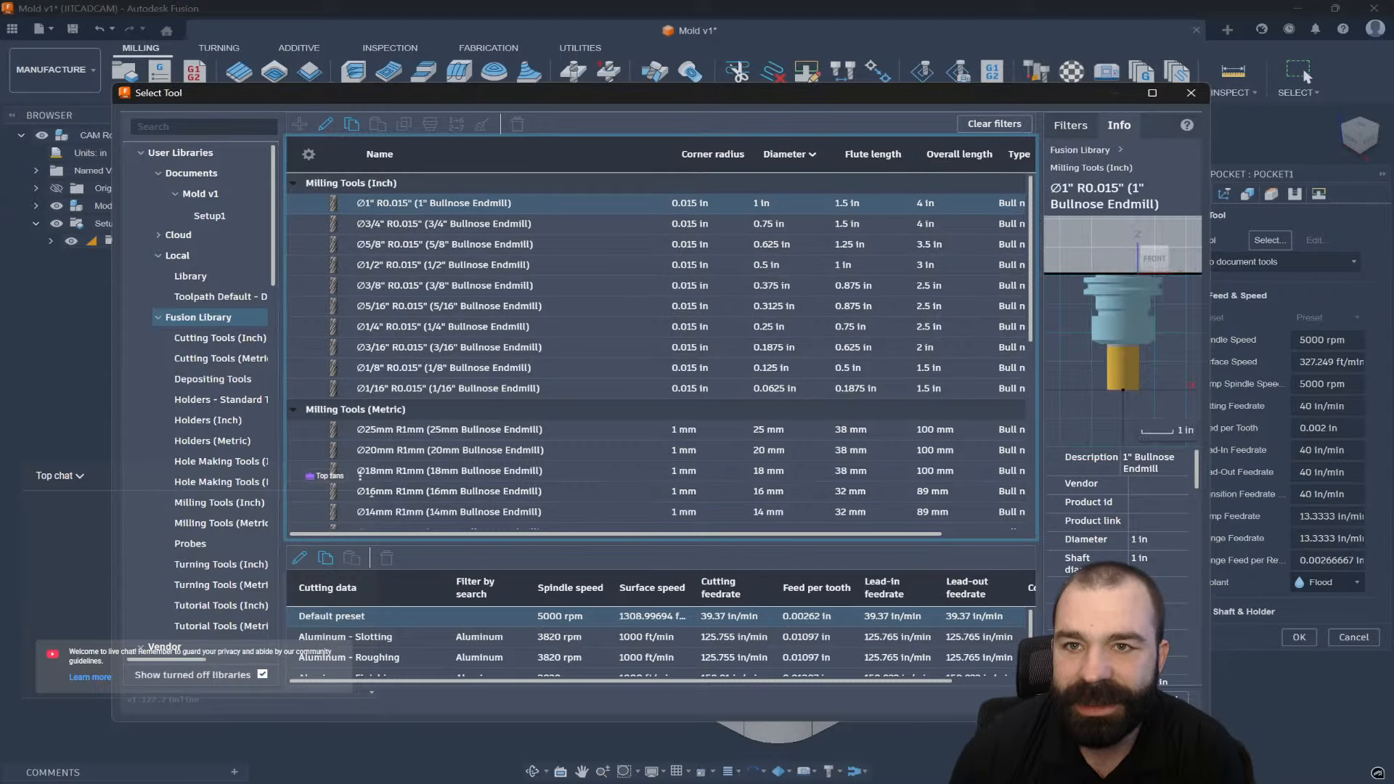
scroll(765, 500, down, 2)
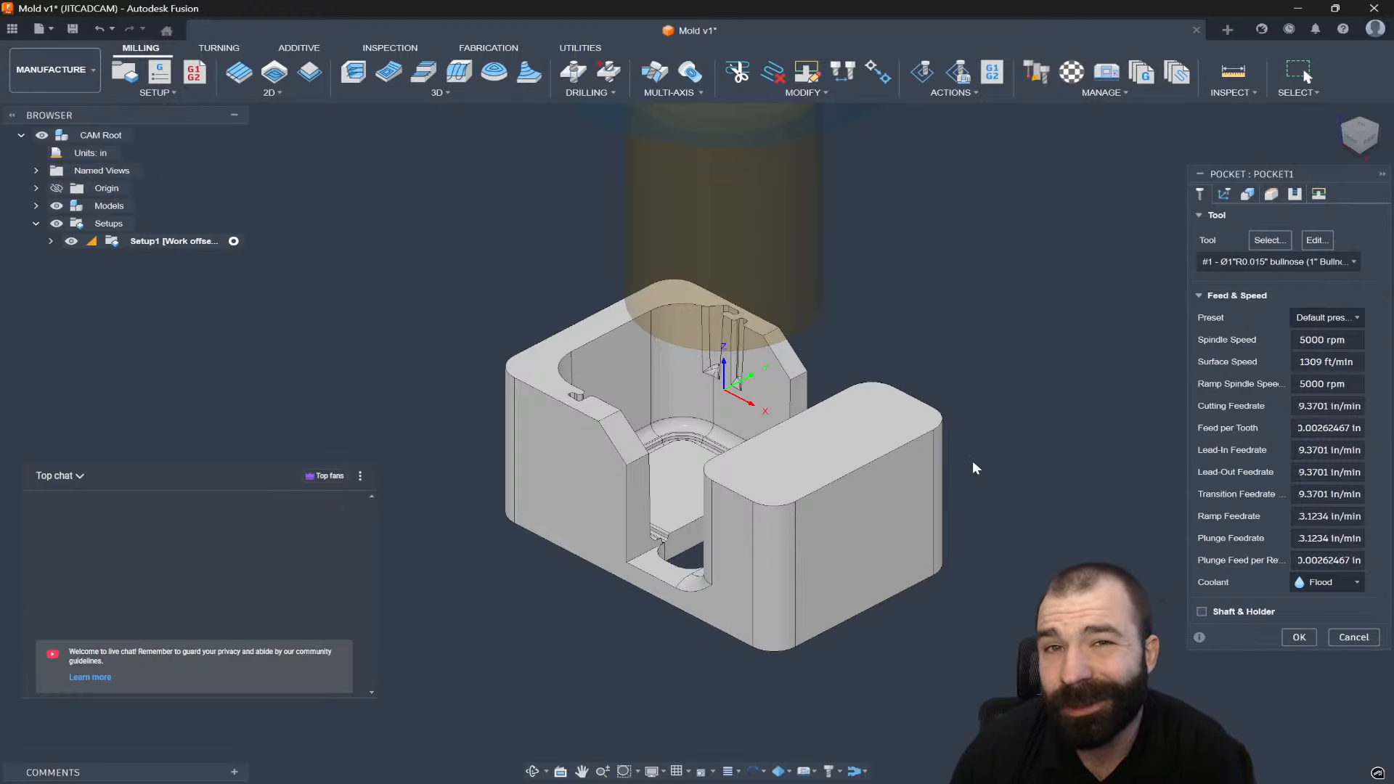
Choose the Ø1/2" R0.015" bullnose end mill with the Aluminum - Slotting cutting preset.
click(1270, 240)
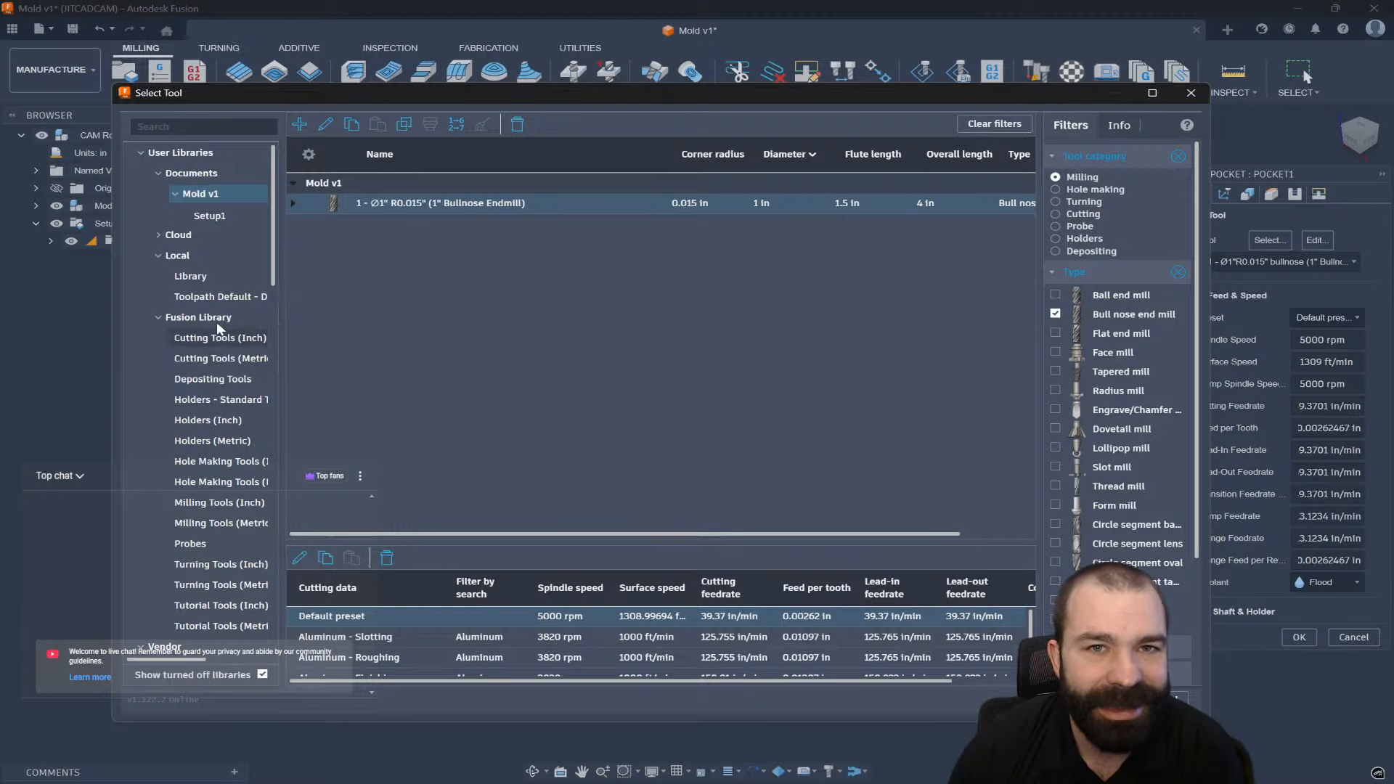
click(200, 317)
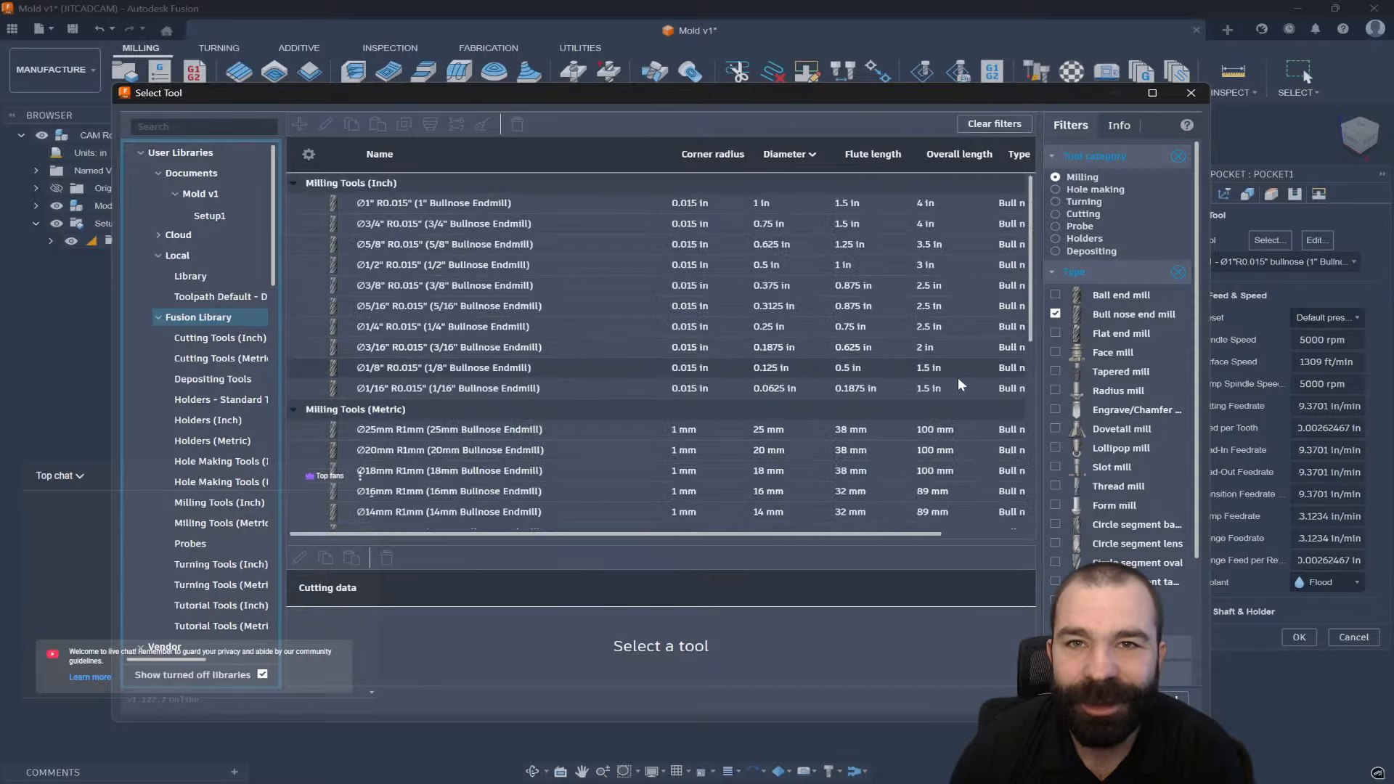
click(430, 266)
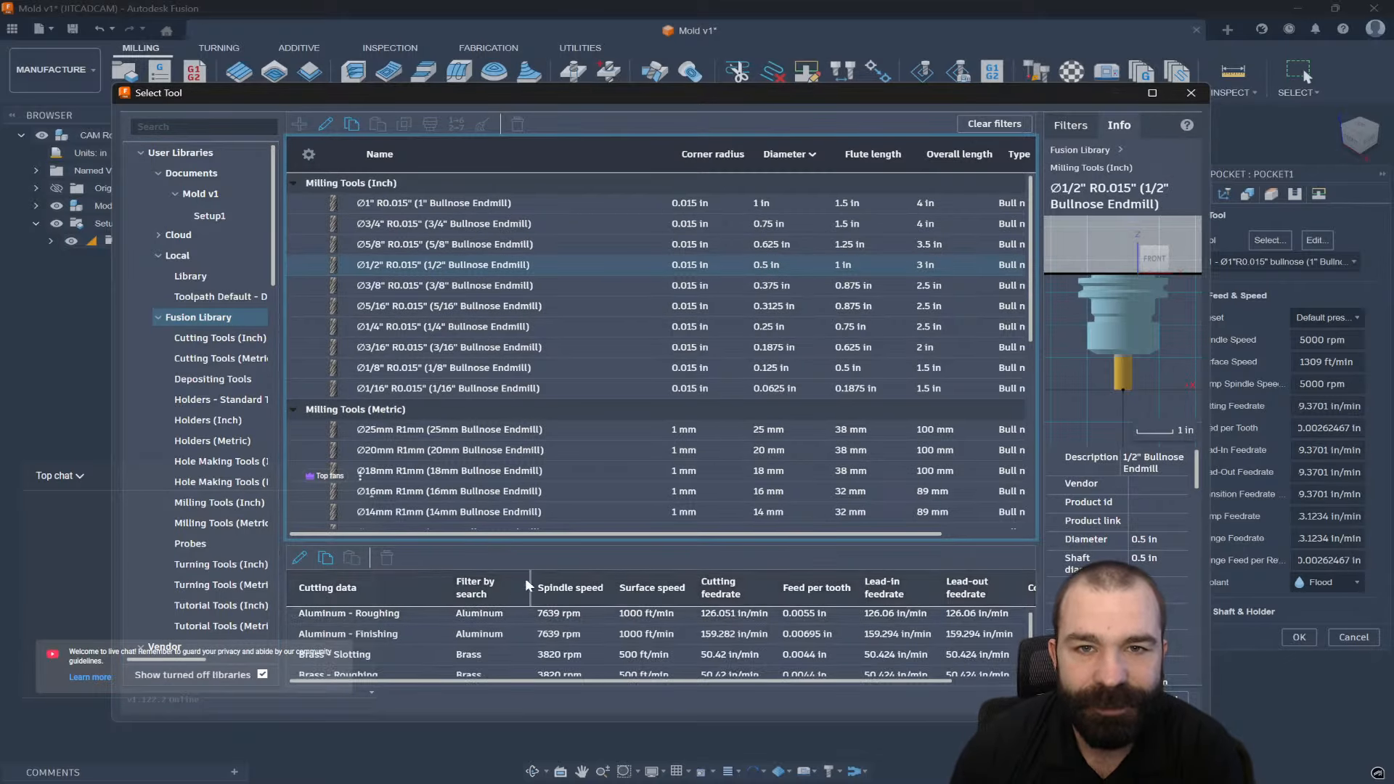
drag(554, 546, 560, 433)
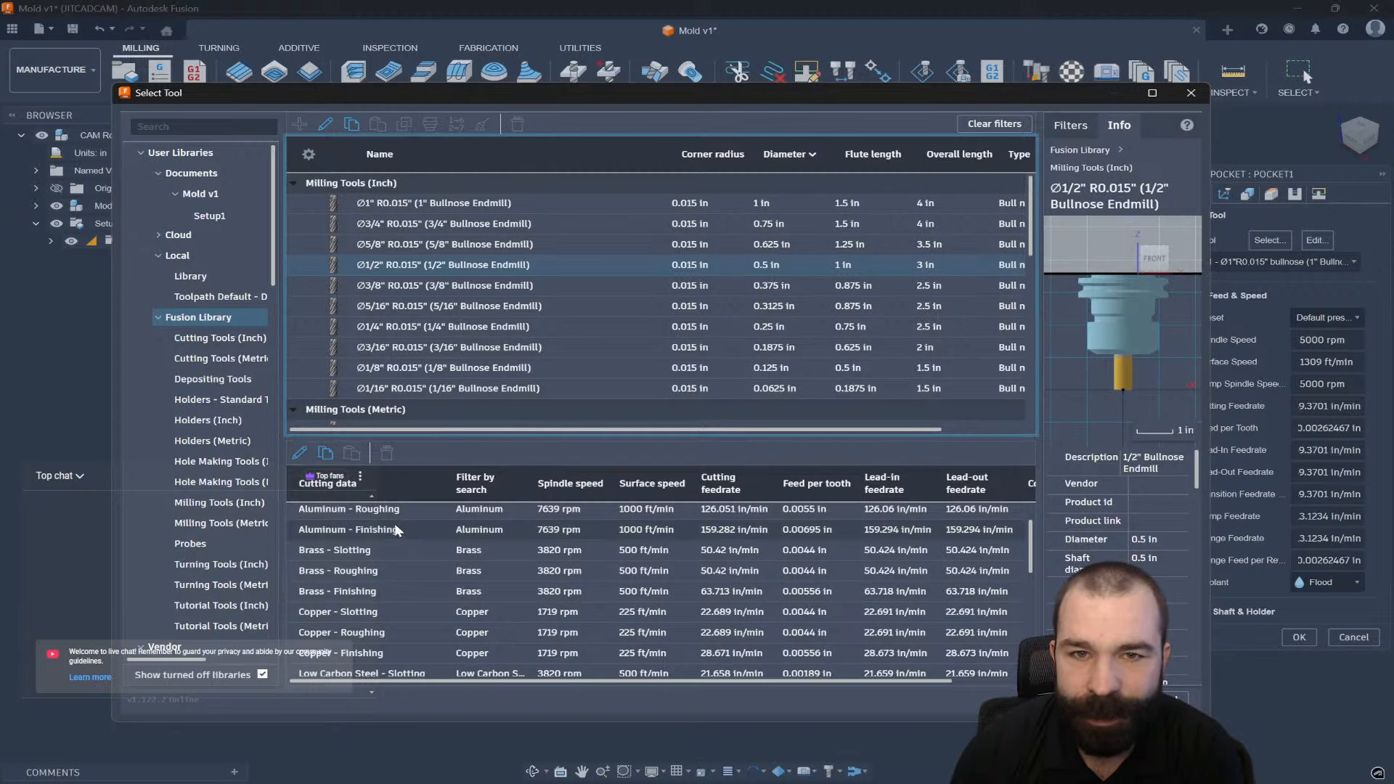
scroll(418, 573, up, 2)
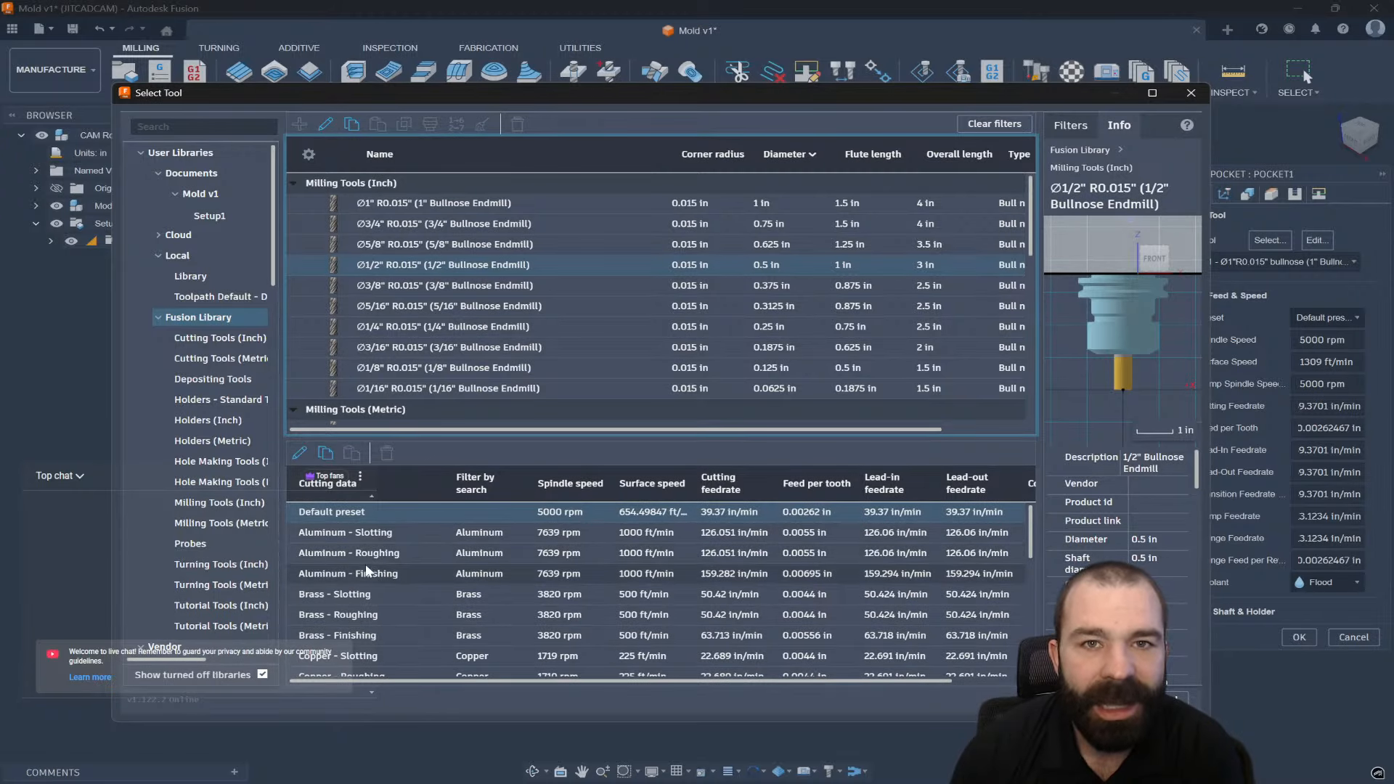
click(378, 534)
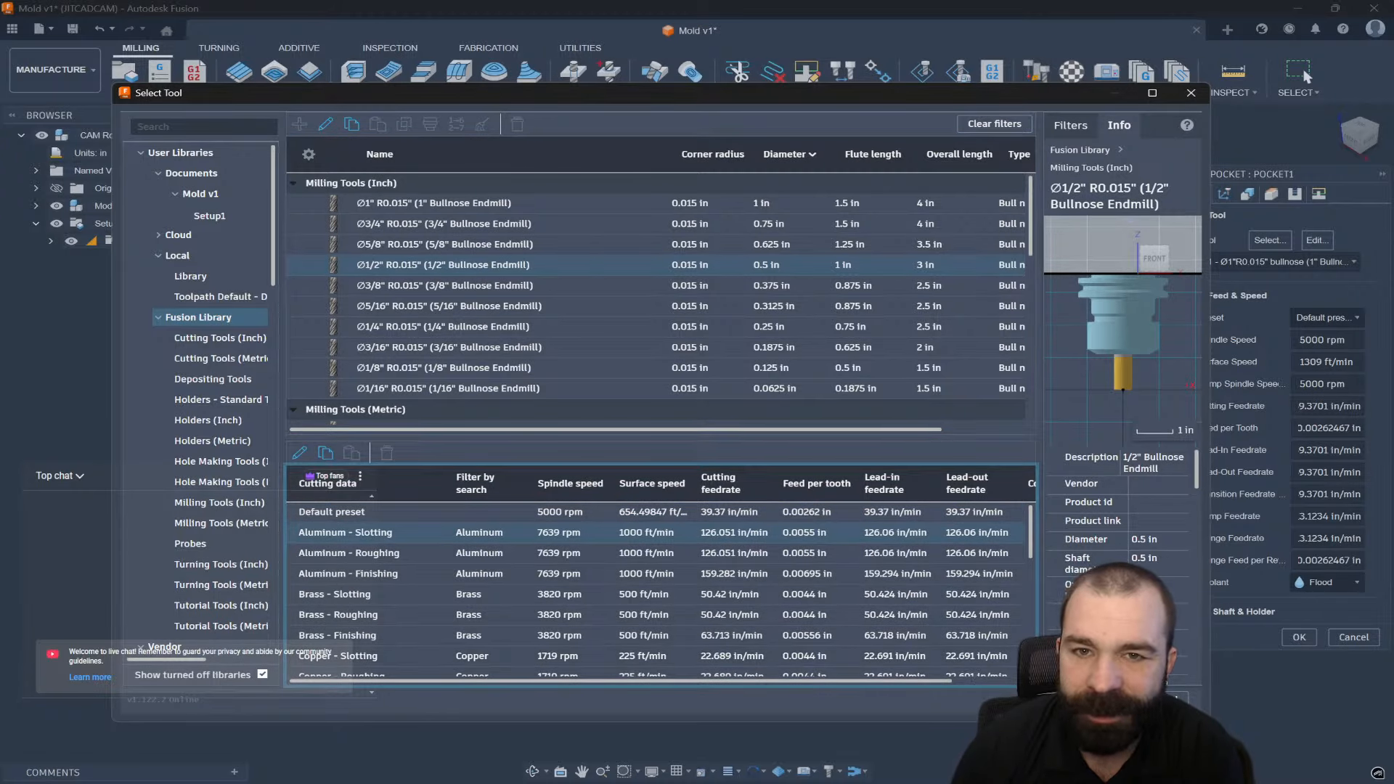
click(1098, 699)
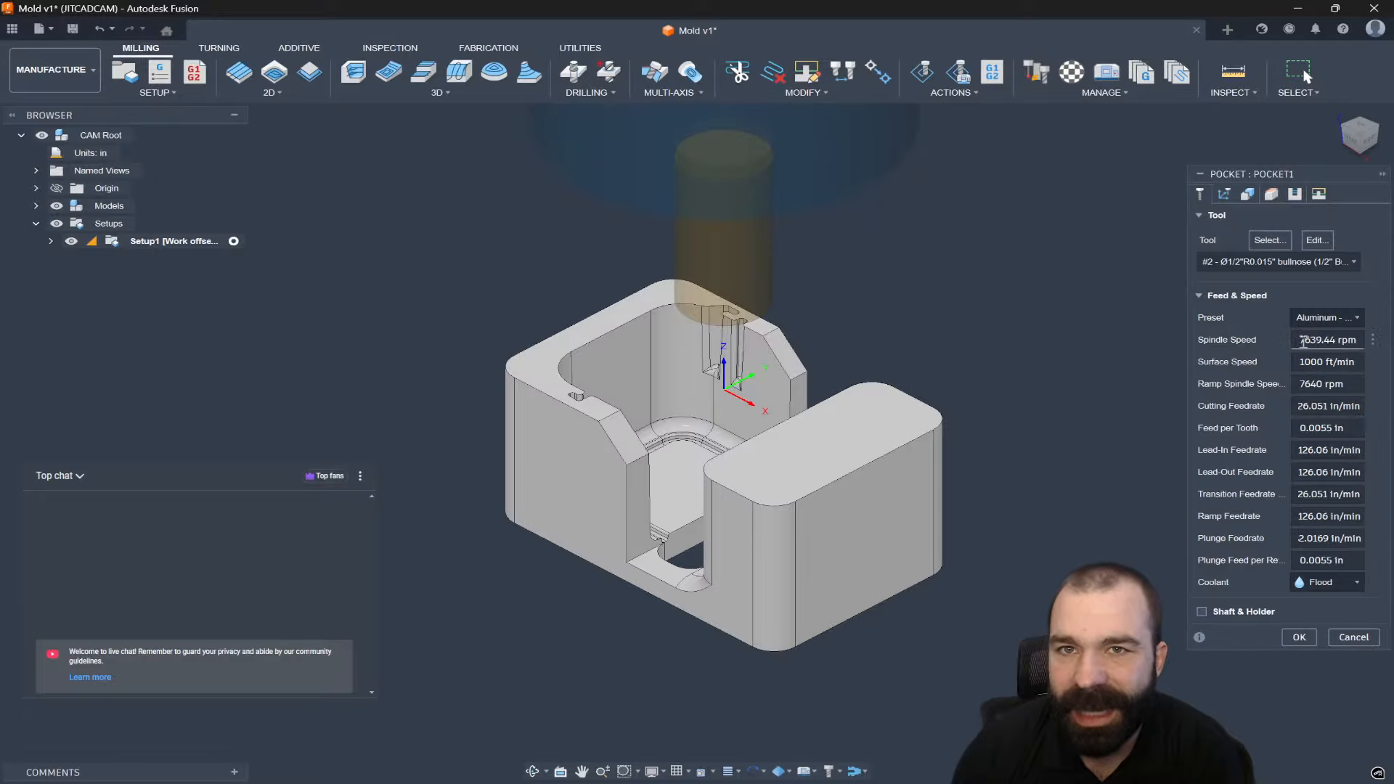
click(1271, 193)
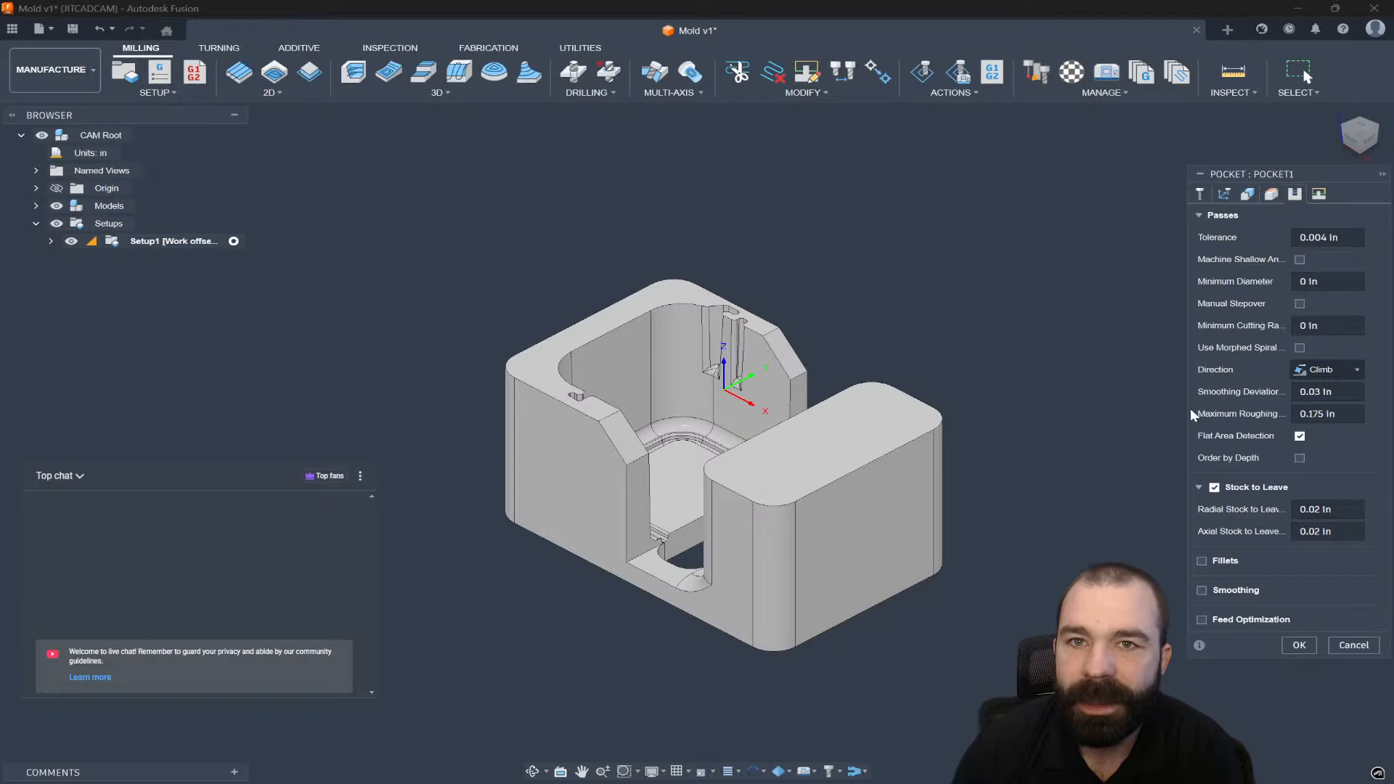
Set the pocket's maximum roughing stepdown to 0.05 in and generate Pocket1.
click(1343, 410)
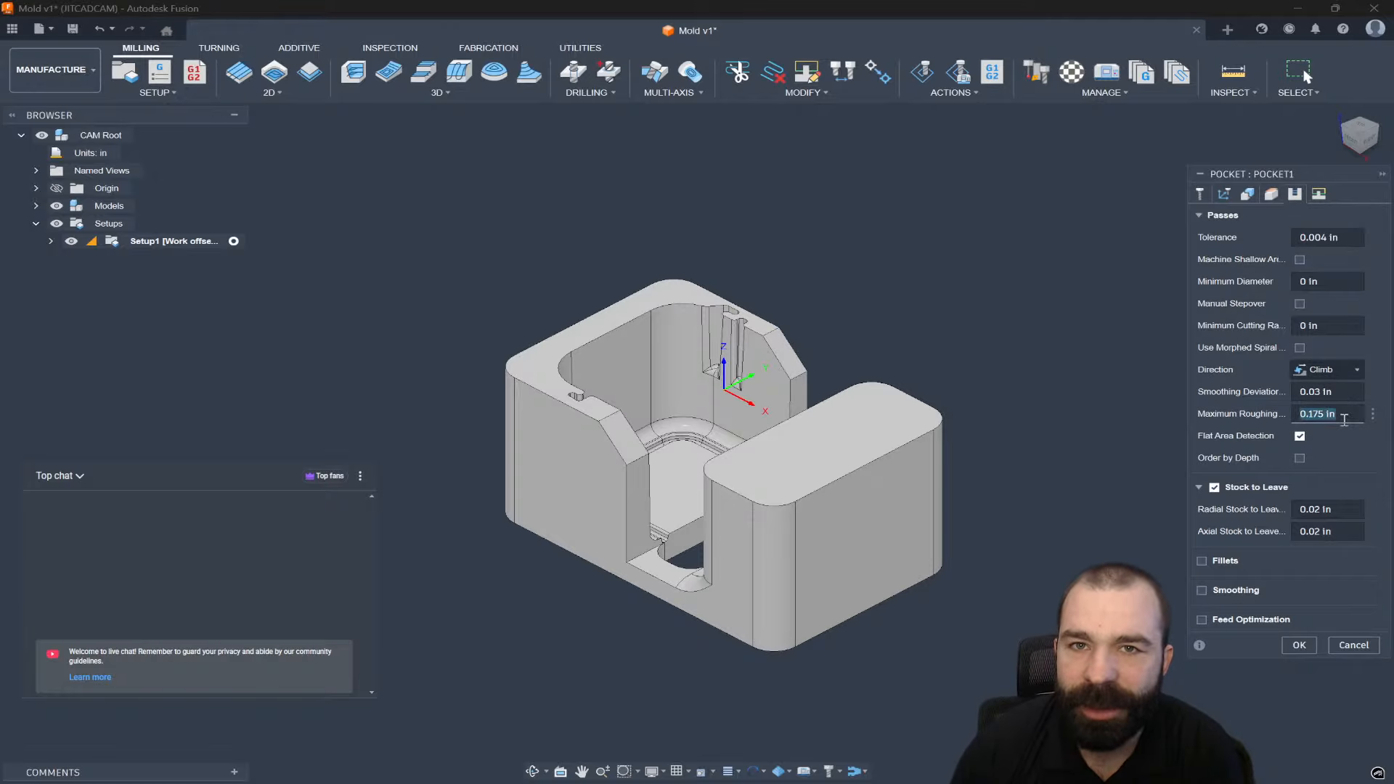
text(.05)
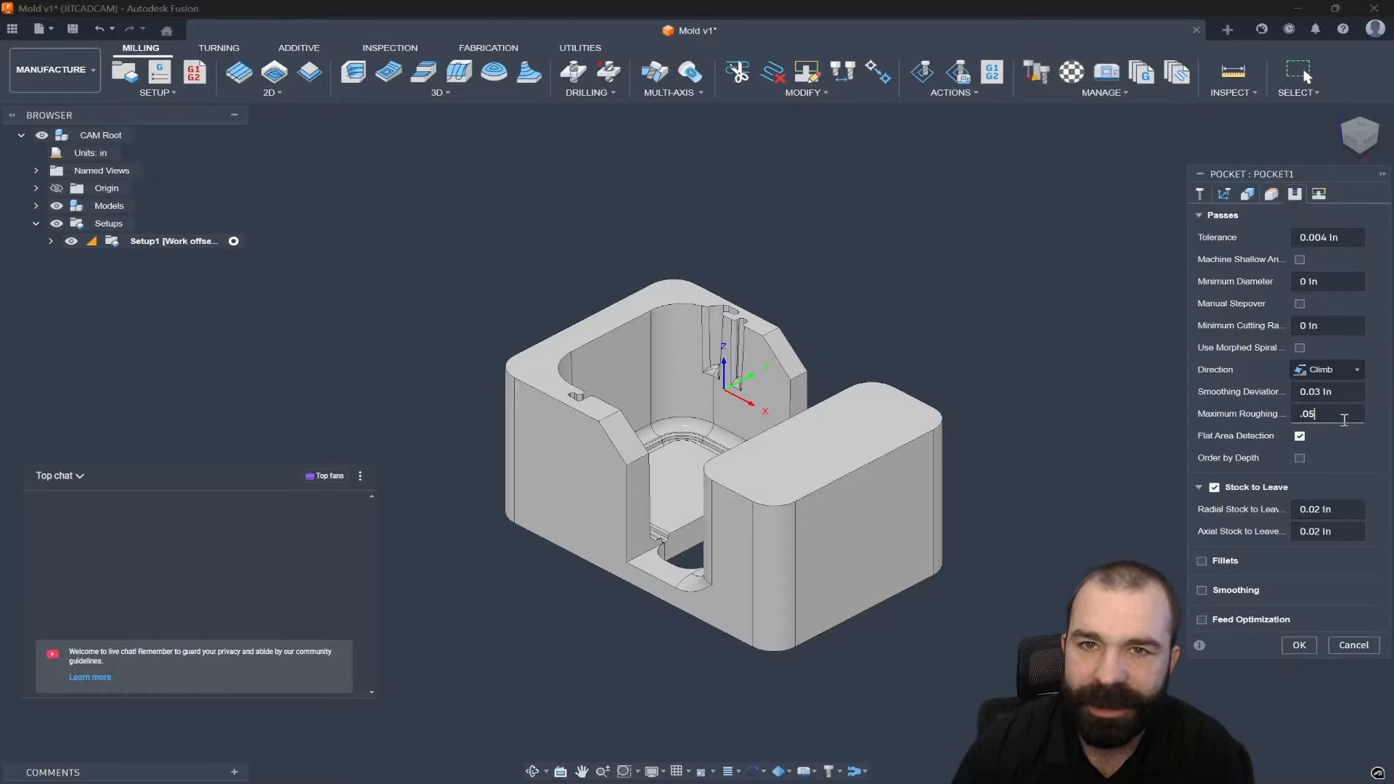
click(1299, 646)
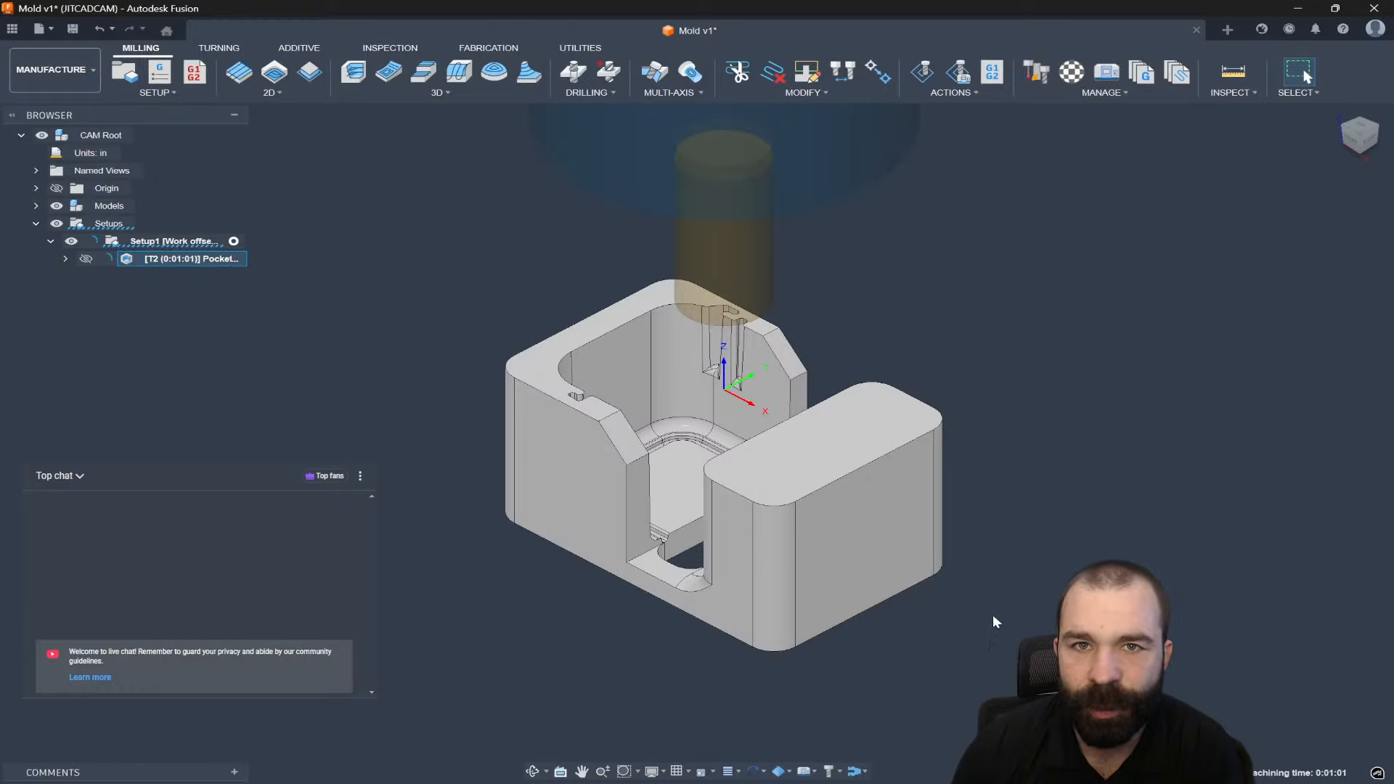
Inspect the generated Pocket1 toolpath, then reopen Pocket1 for editing.
mouse_move(493, 546)
shift+middle_down()
mouse_move(511, 622)
mouse_move(502, 568)
shift+middle_up()
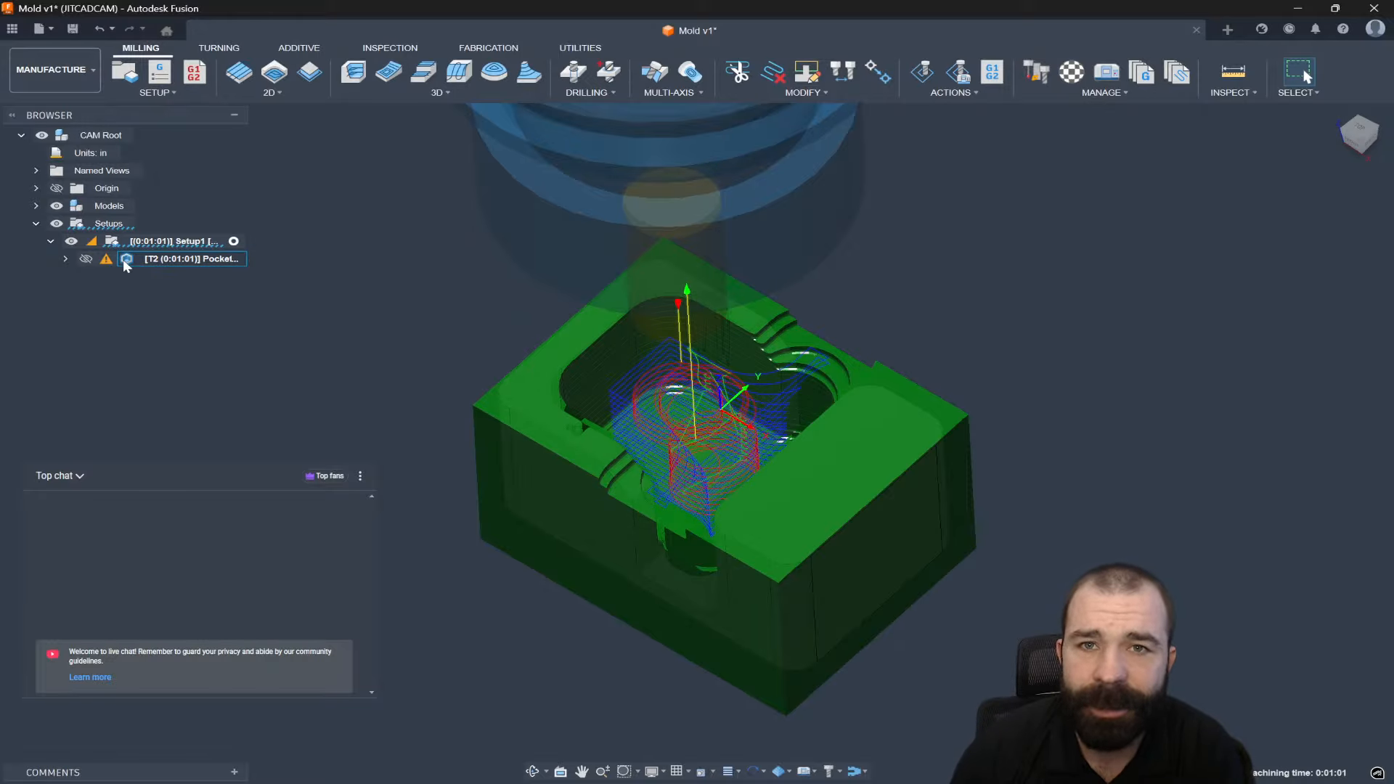
key(Escape)
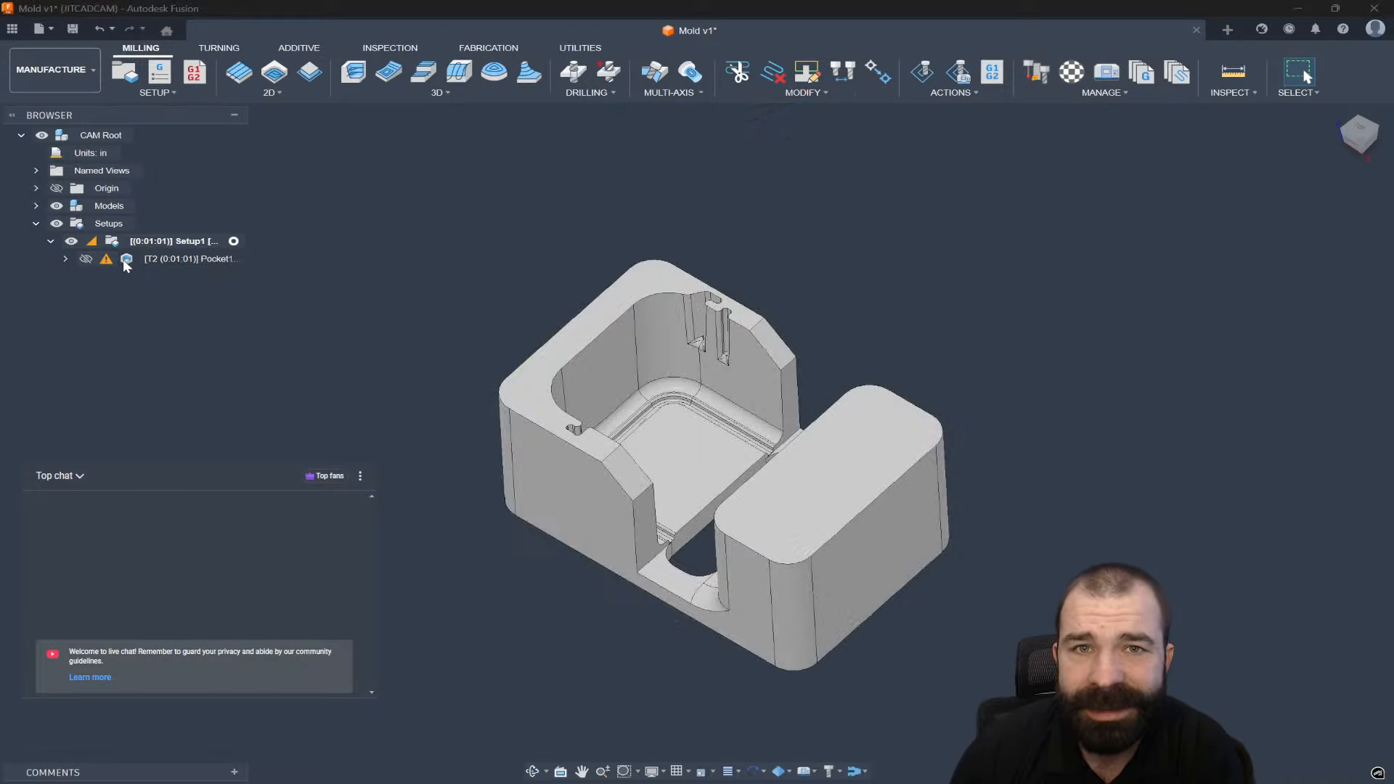
double_click(126, 260)
Set Pocket1's machining boundary to None and regenerate the toolpath.
click(1247, 195)
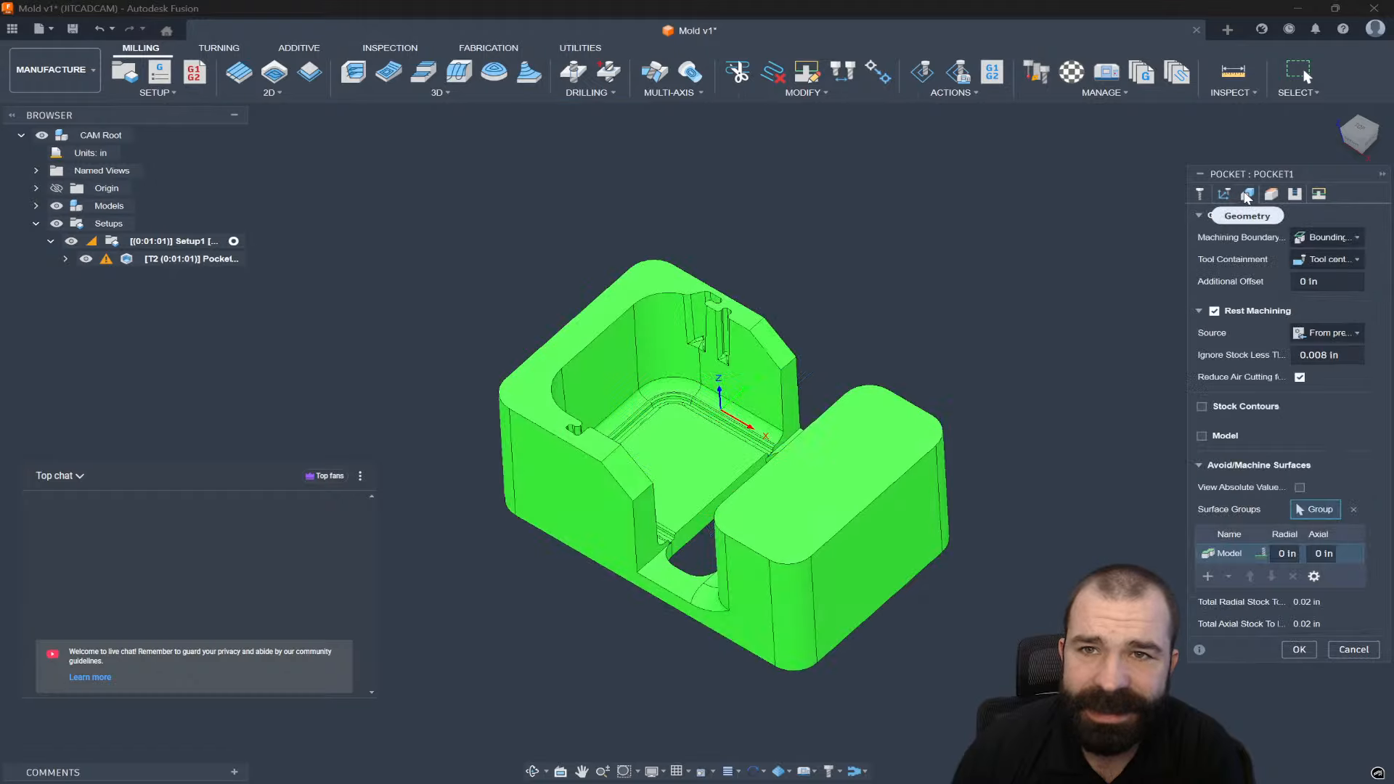
click(1360, 127)
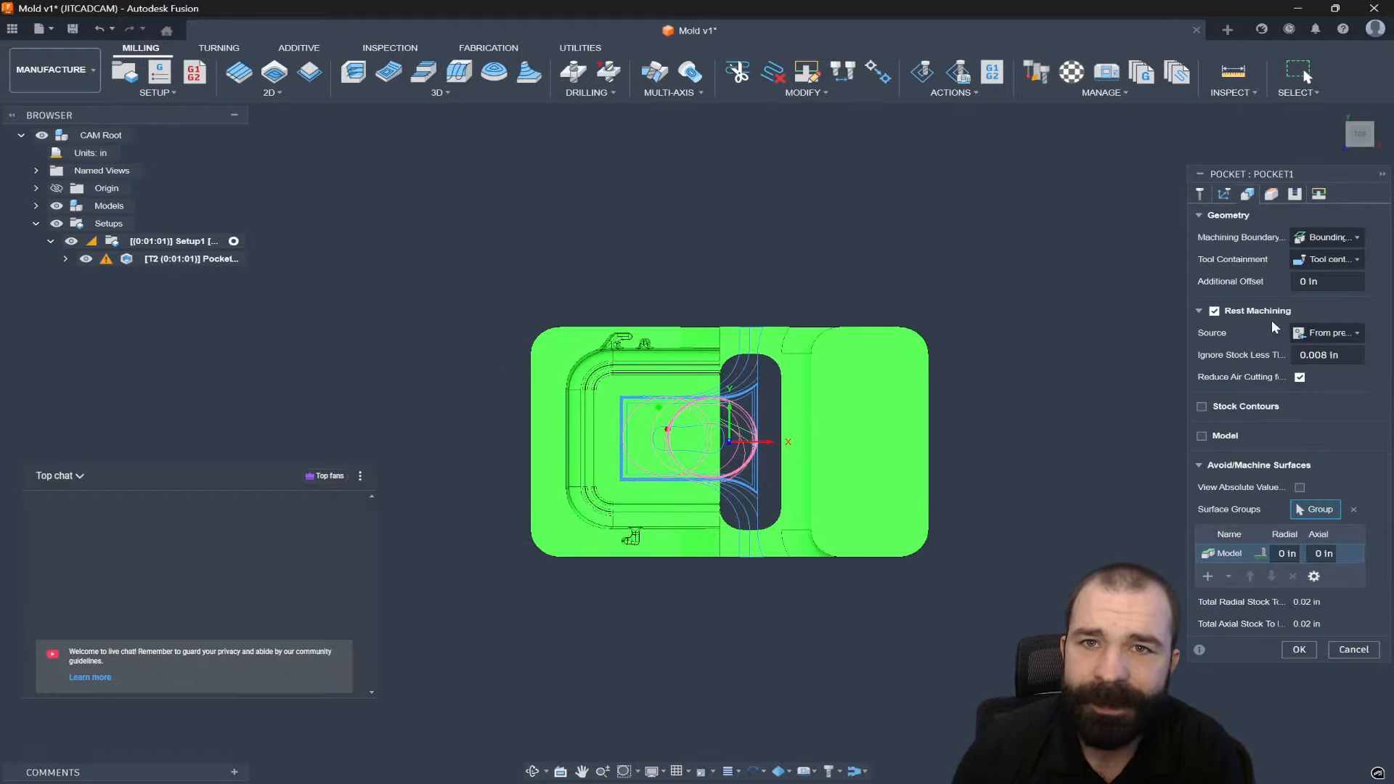
click(1332, 239)
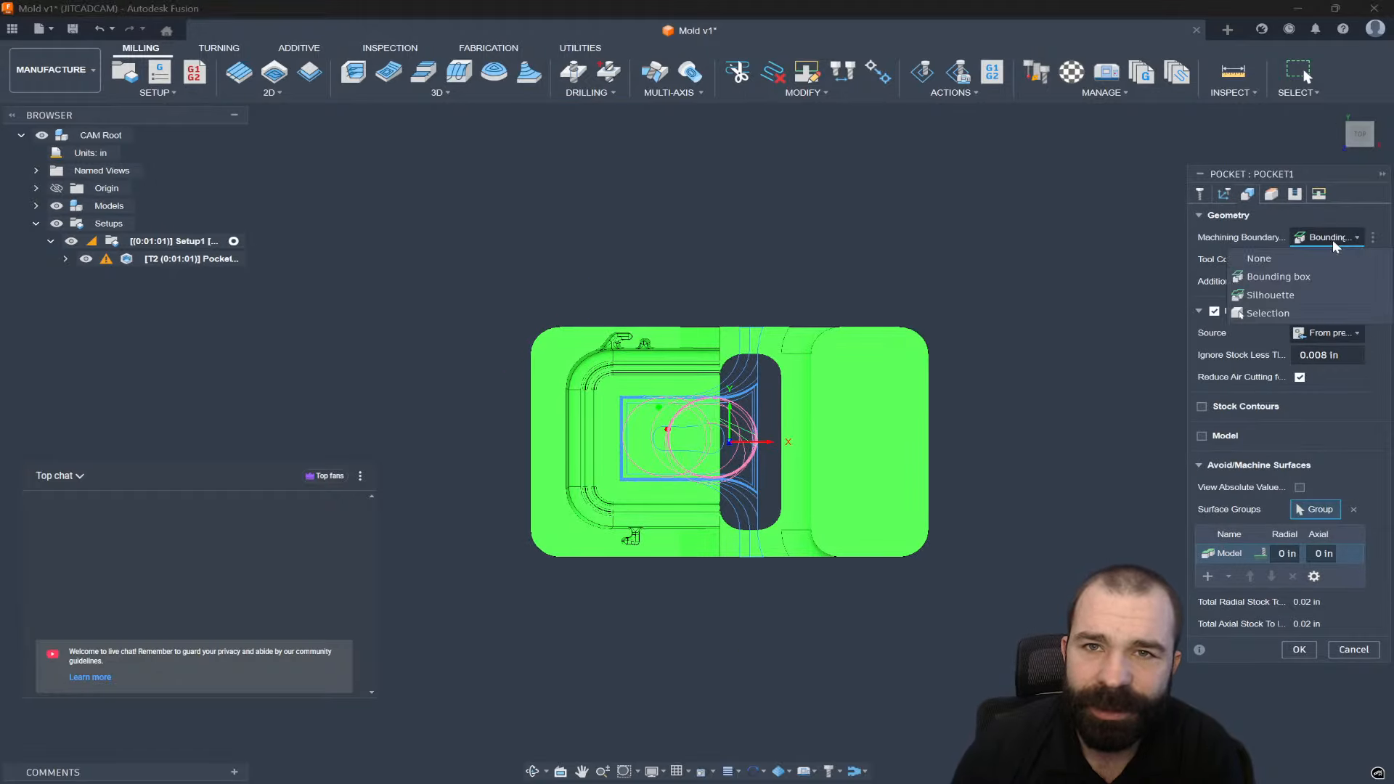
click(1261, 259)
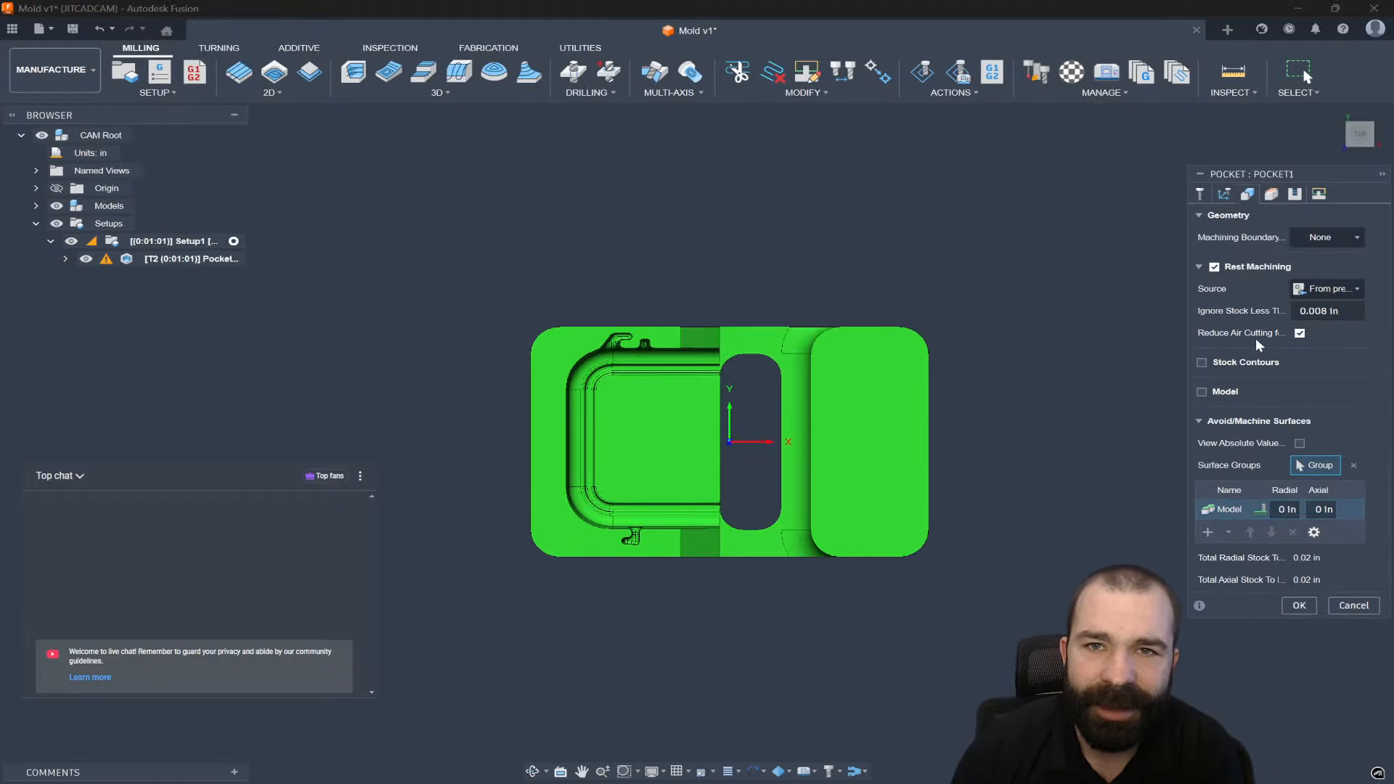
click(1305, 604)
shift+middle_drag(960, 620, 959, 546)
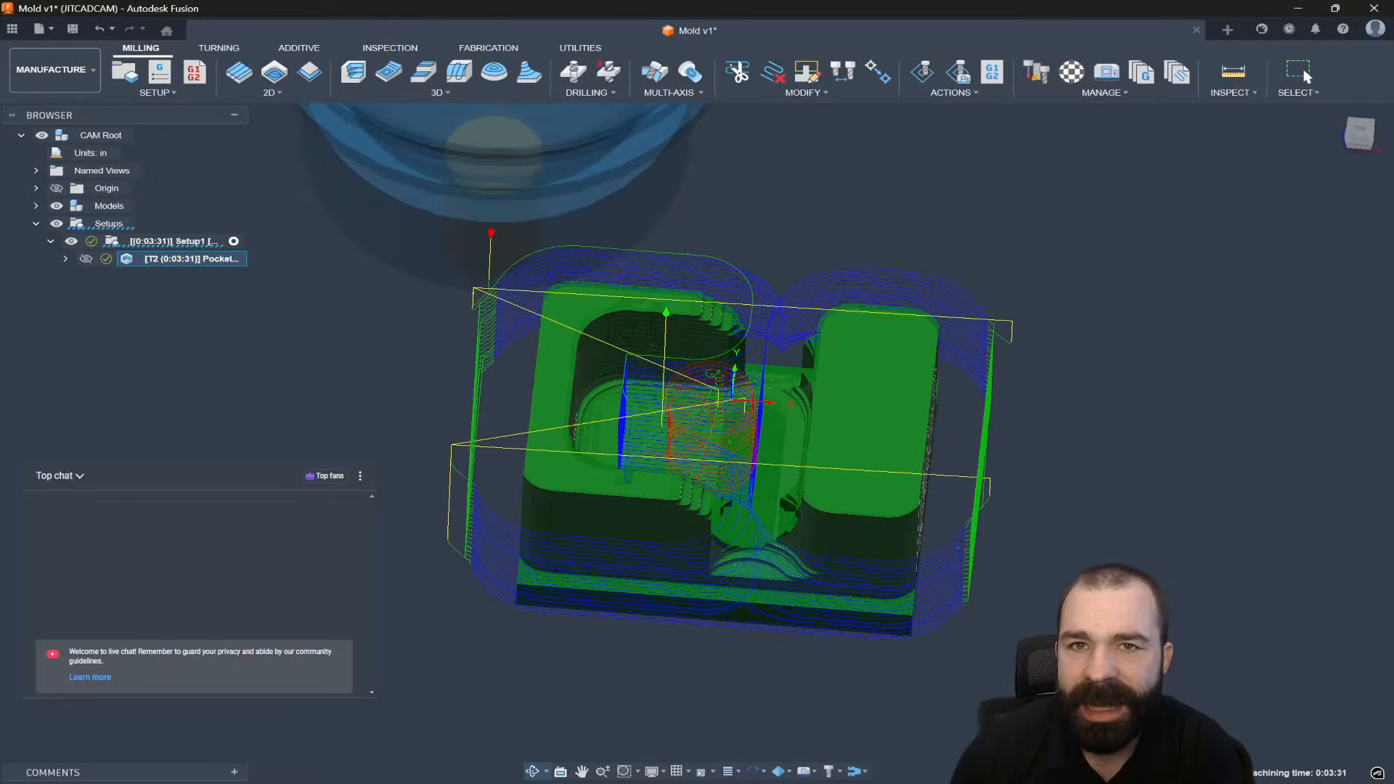
shift+middle_drag(807, 447, 788, 430)
scroll(781, 363, up, 6)
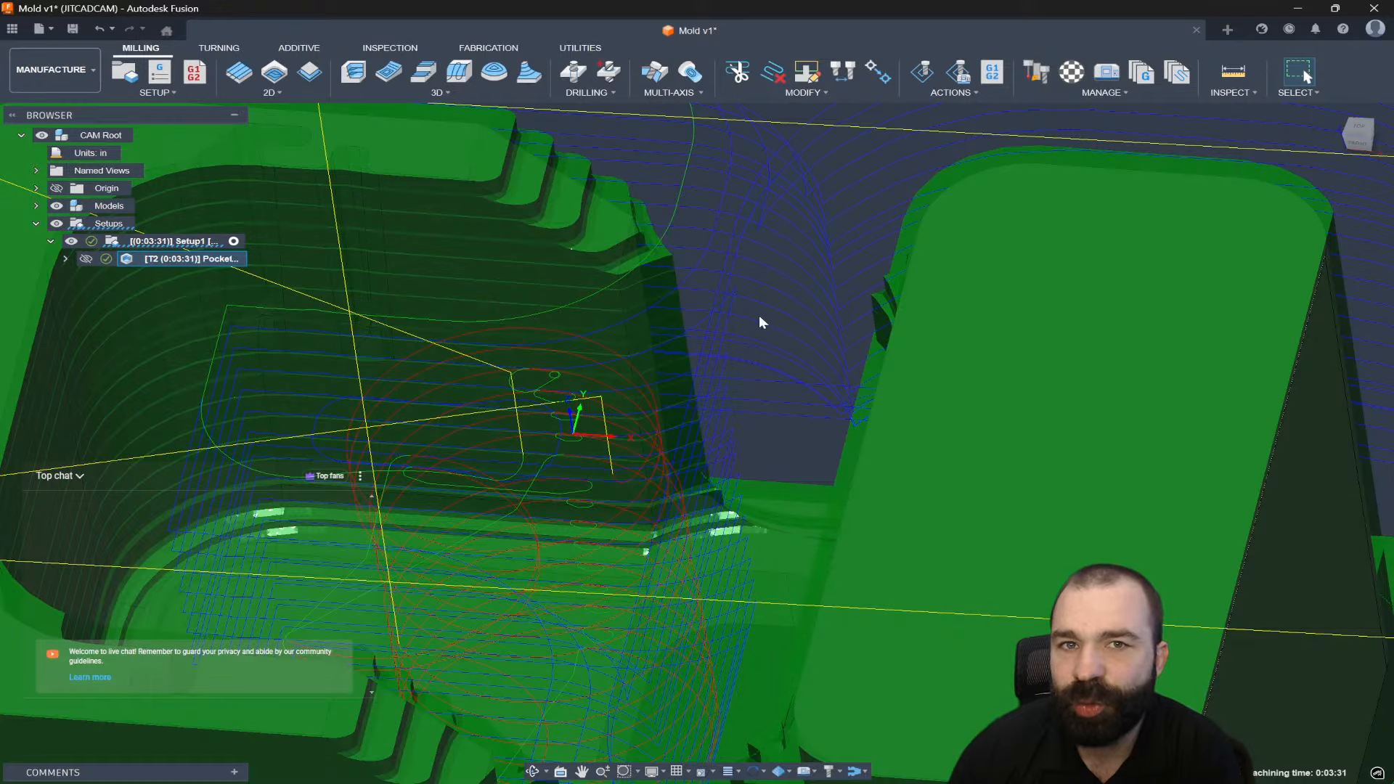
scroll(767, 425, down, 5)
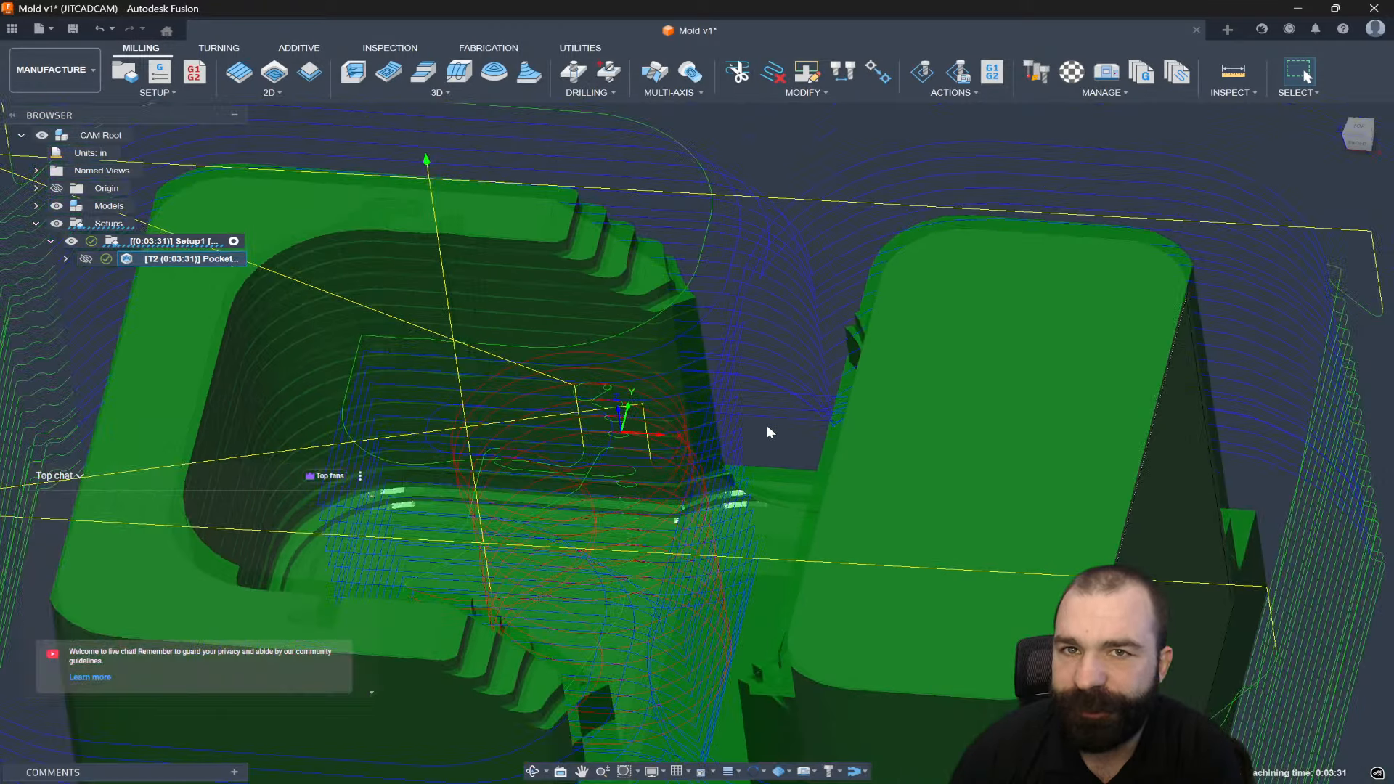
click(811, 188)
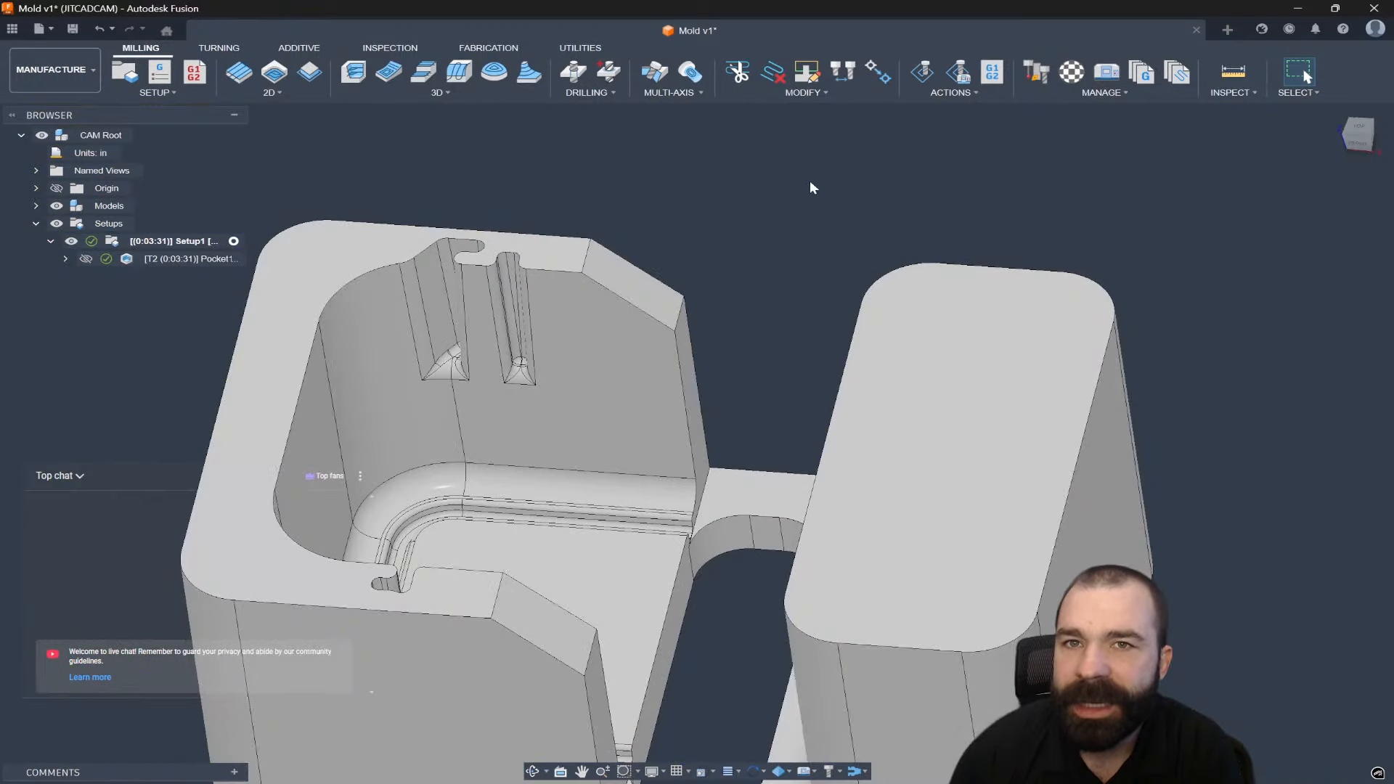
click(1233, 70)
shift+middle_drag(835, 305, 916, 323)
shift+middle_drag(862, 382, 771, 639)
click(698, 350)
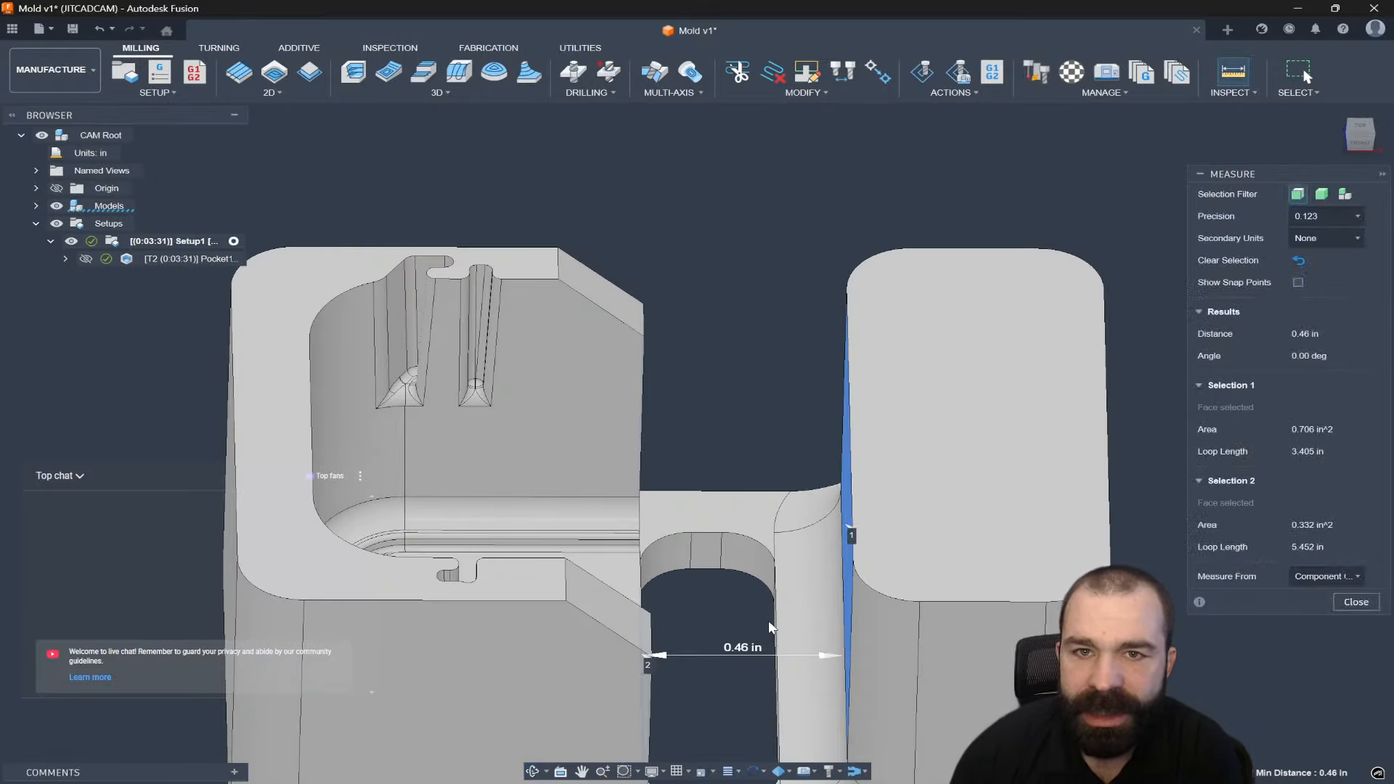
scroll(768, 620, down, 3)
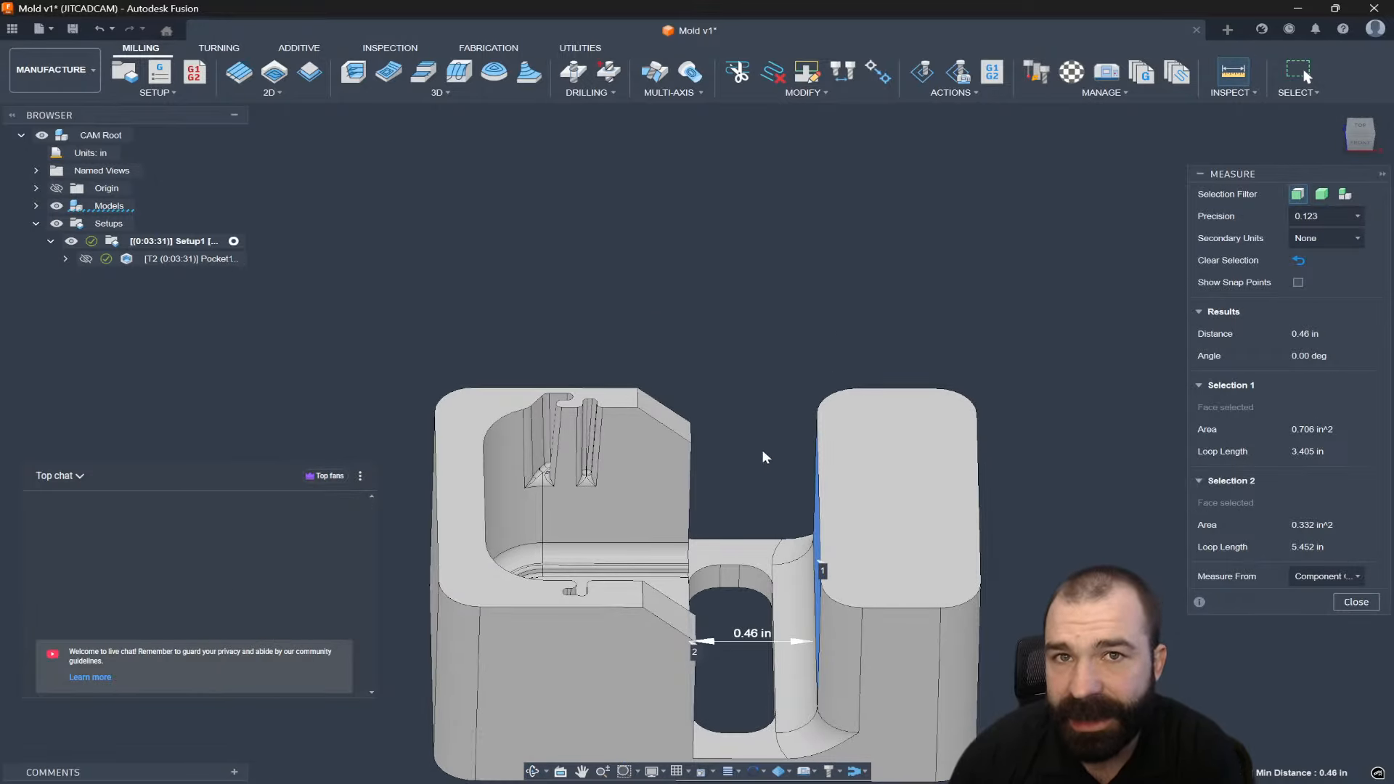
click(1355, 602)
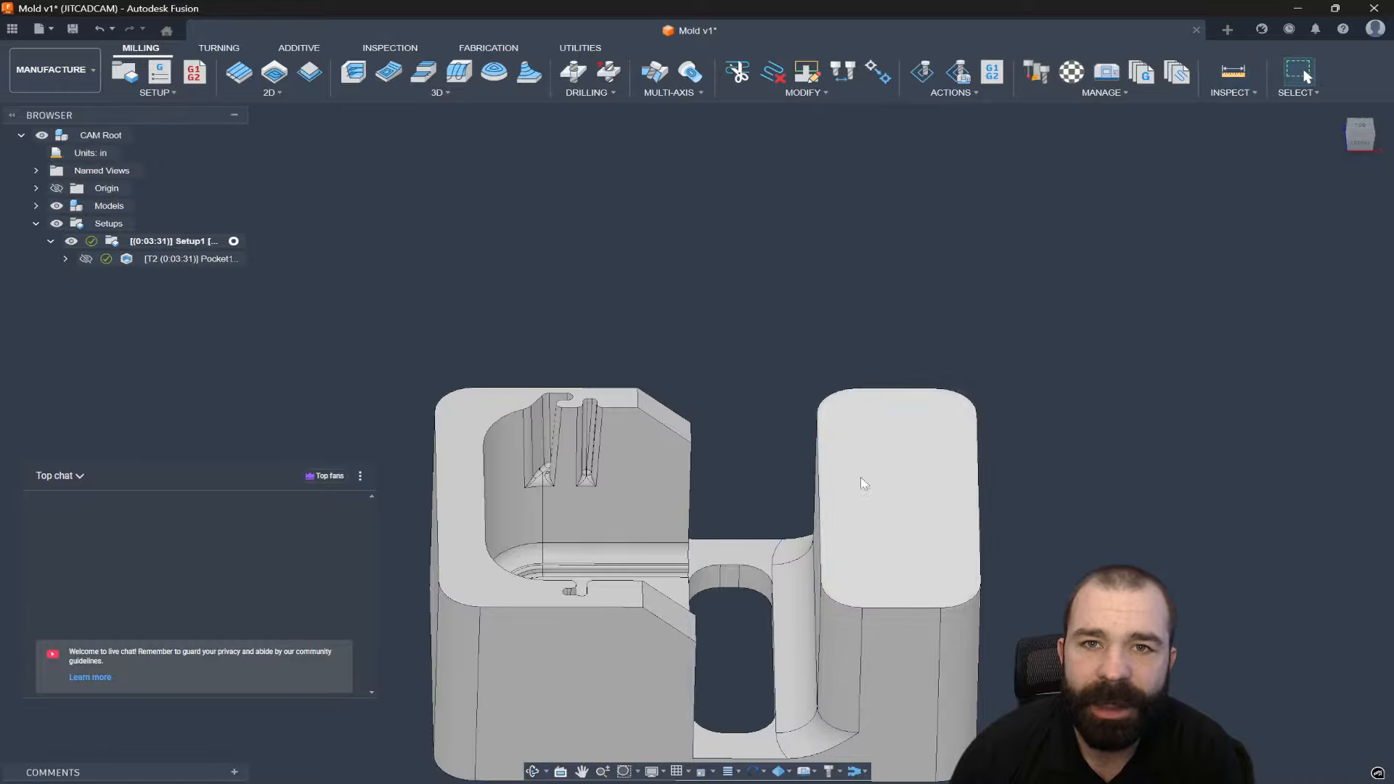
scroll(860, 477, down, 2)
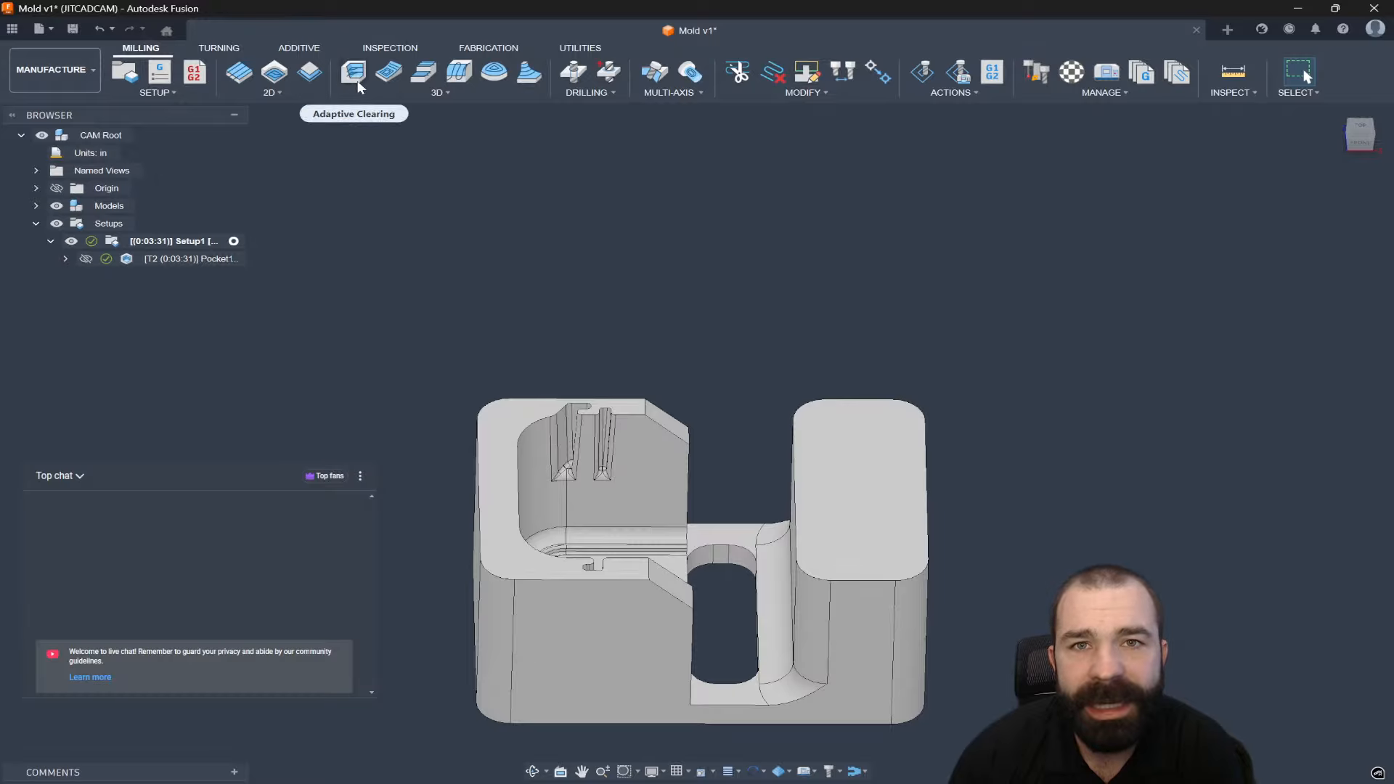
Start an Adaptive Clearing toolpath using the Fusion Library's Ø3/8" R0.015" bullnose end mill.
click(374, 93)
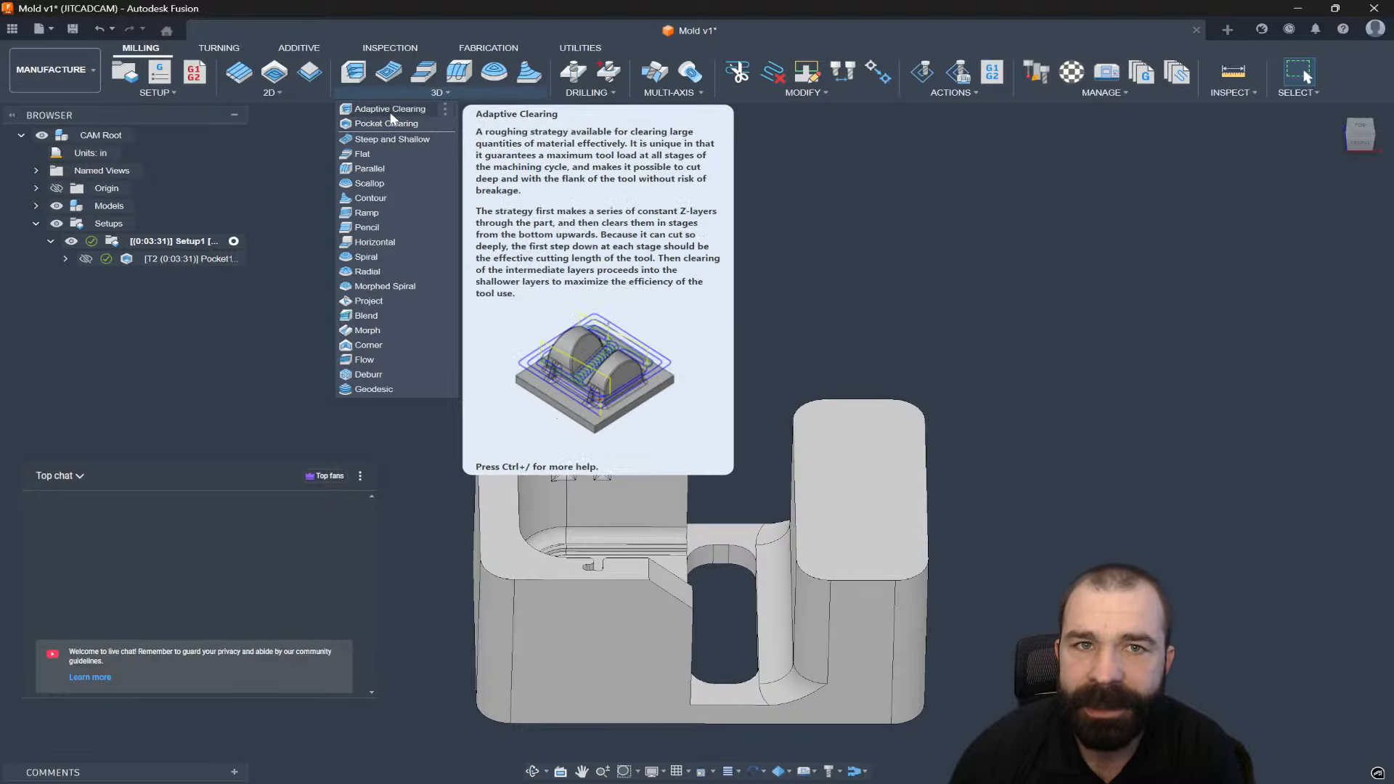
click(390, 108)
click(1269, 240)
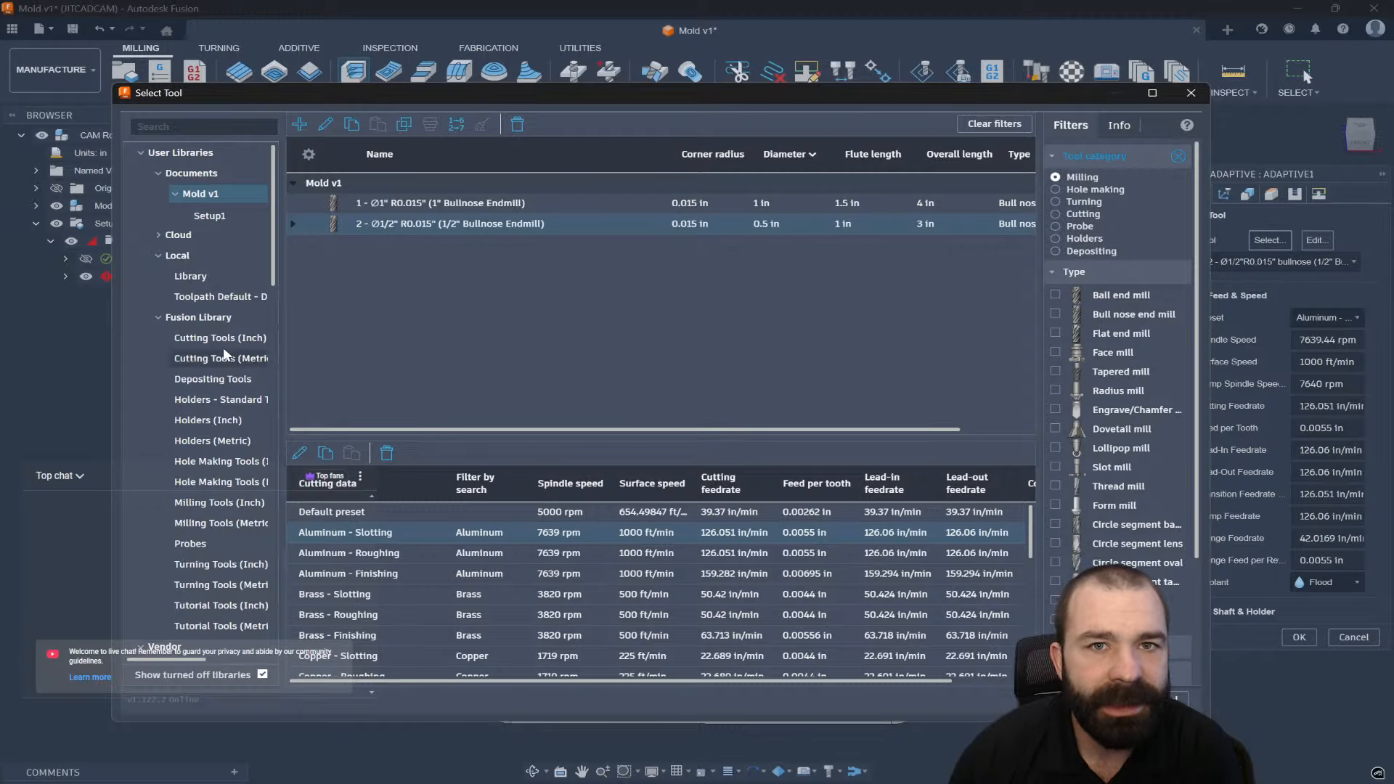
click(199, 318)
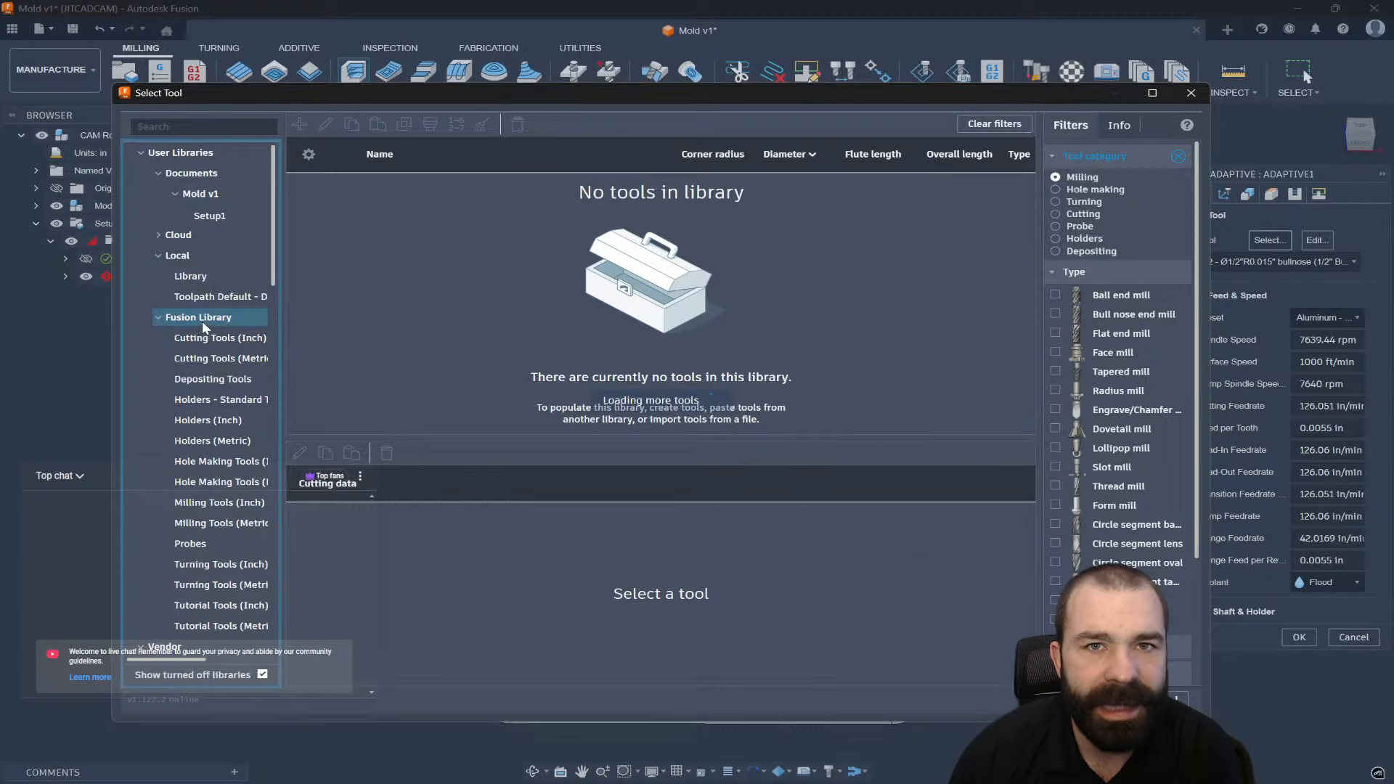
click(1111, 314)
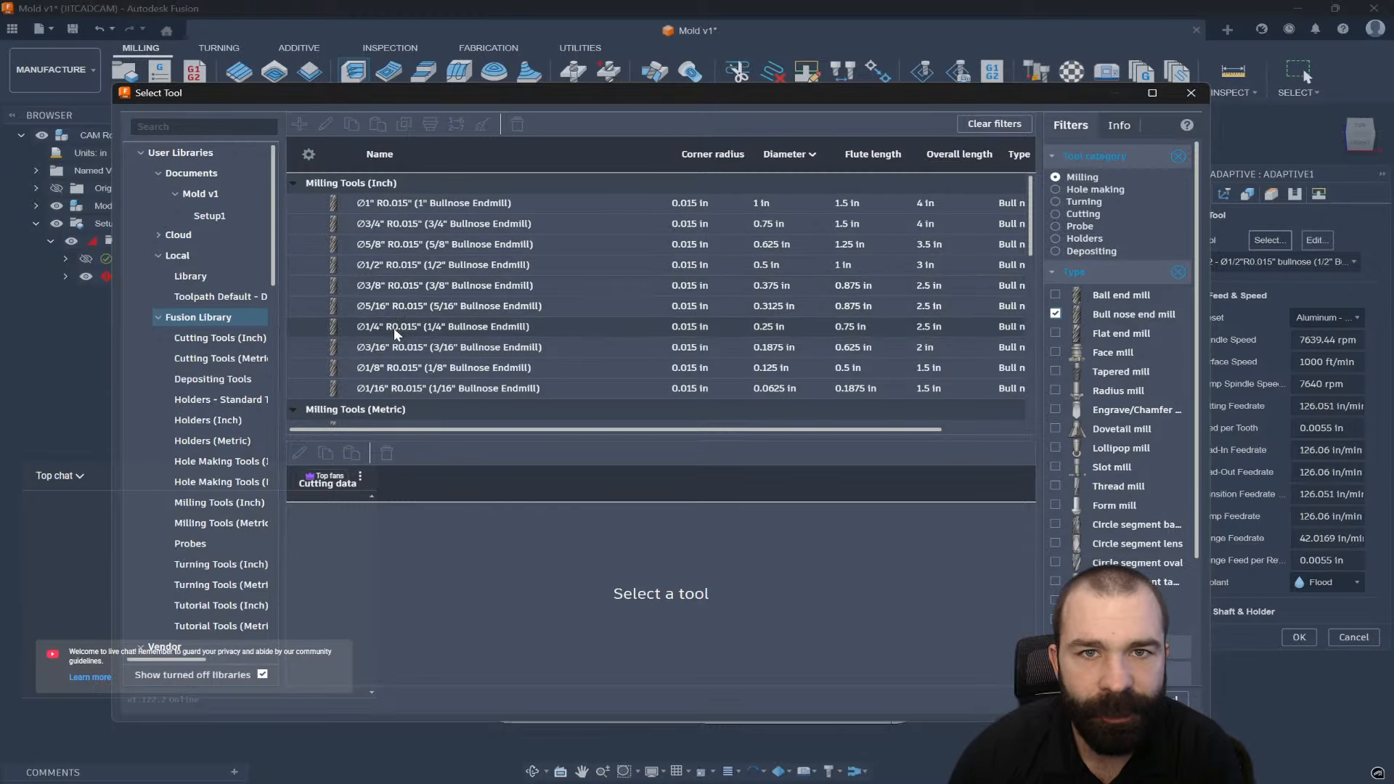
click(385, 285)
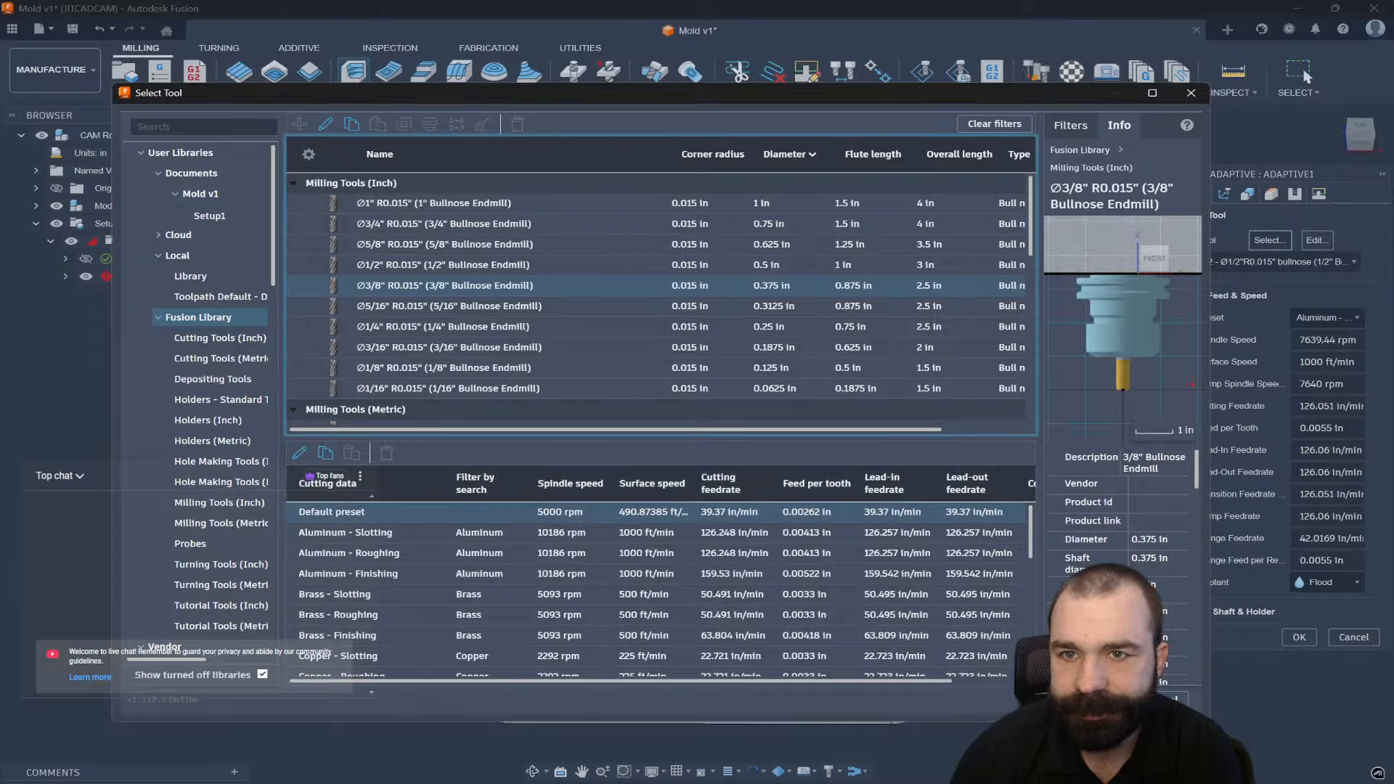
key(Return)
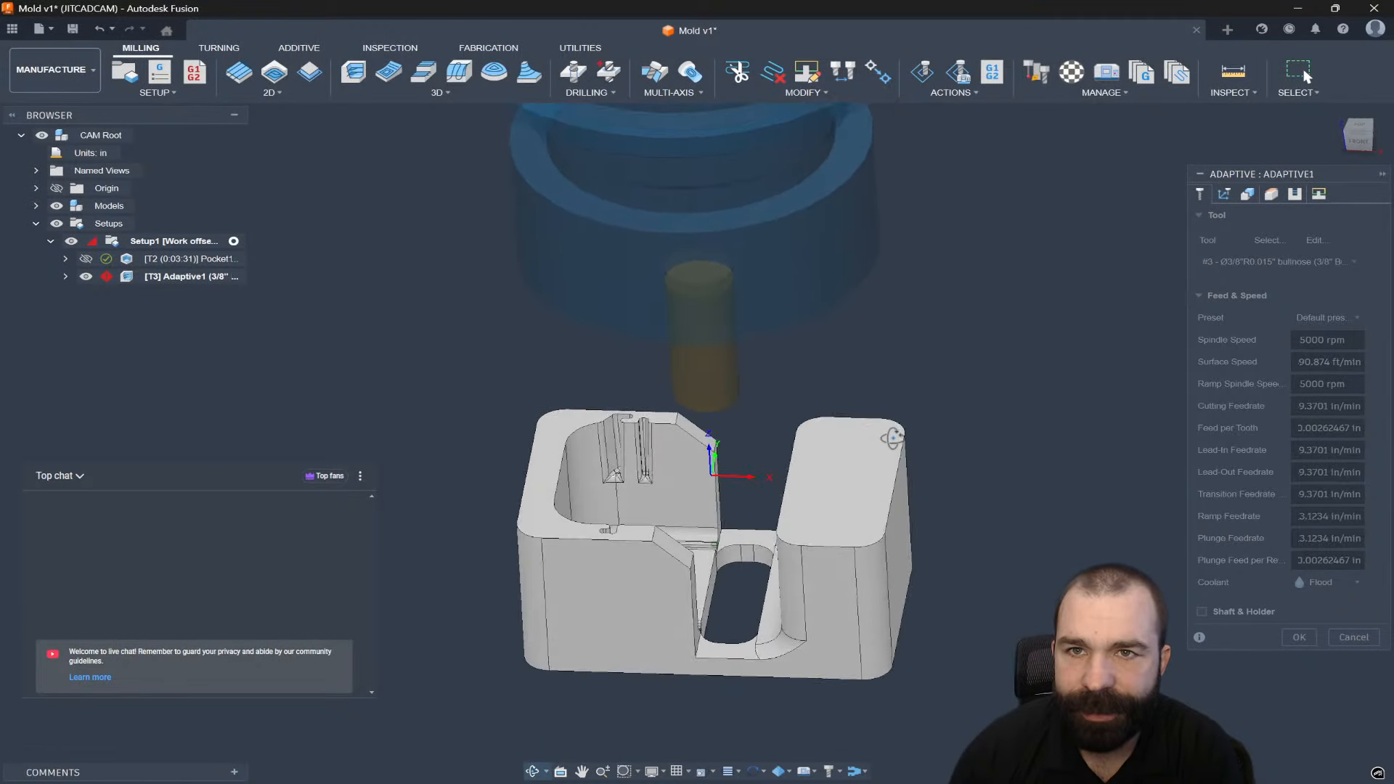
Fix Adaptive1's invalid optimal load by setting it to 0.15 in, then accept to regenerate.
click(1223, 194)
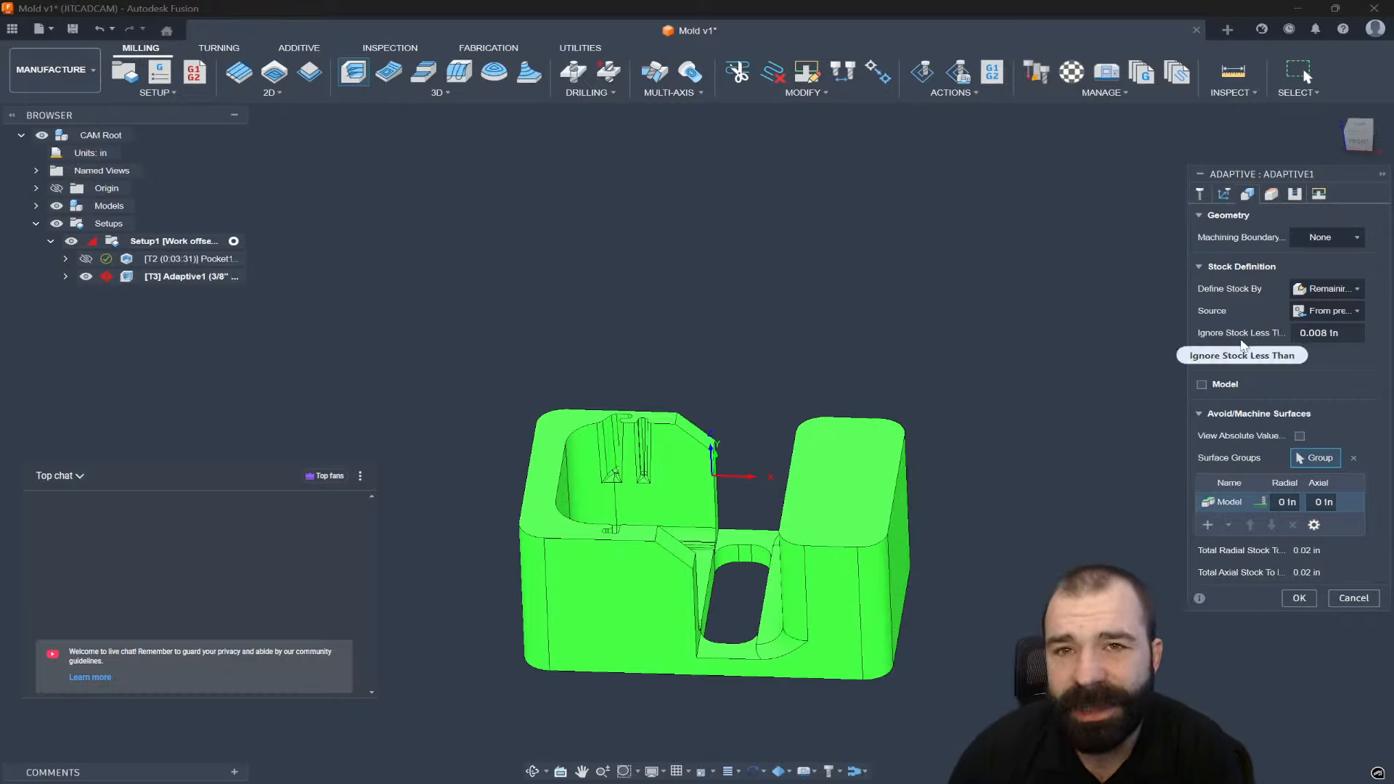
drag(1193, 169, 1073, 171)
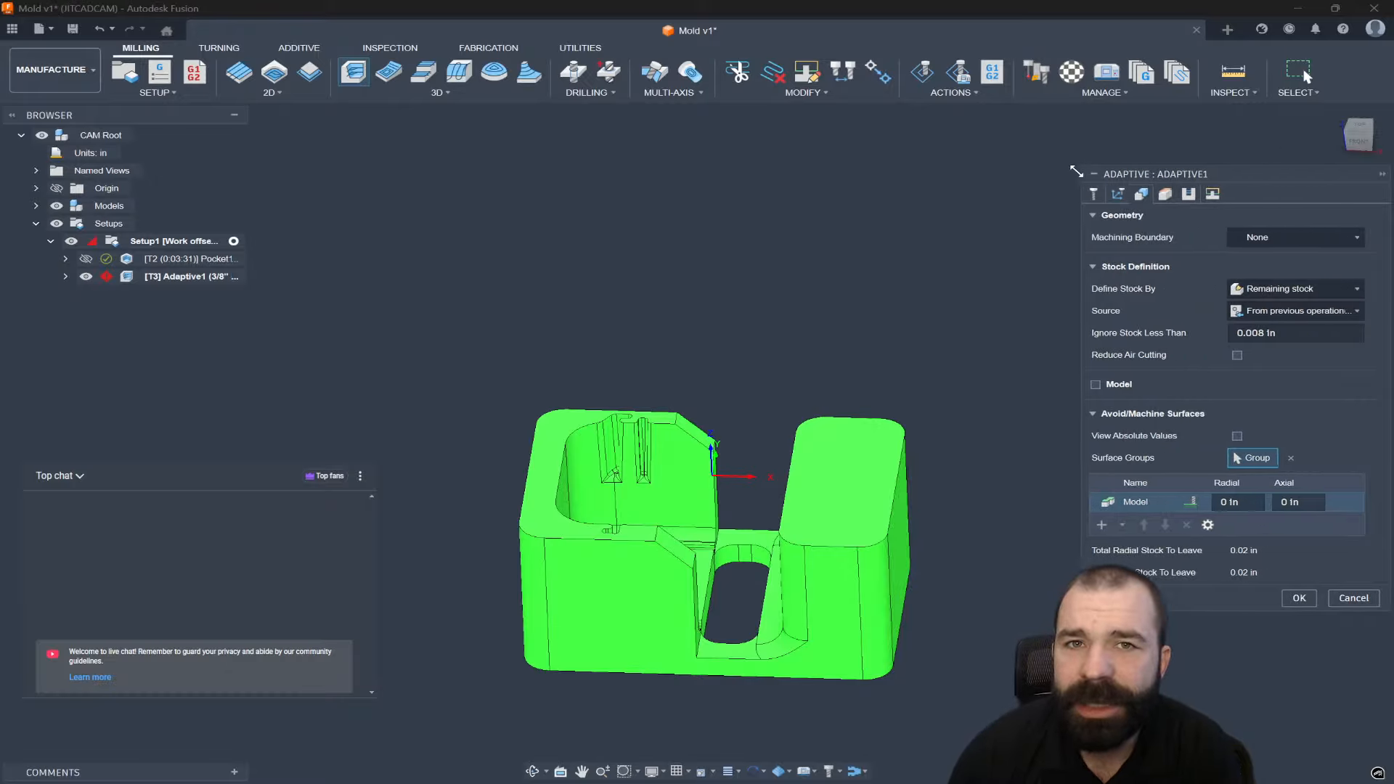
click(1295, 600)
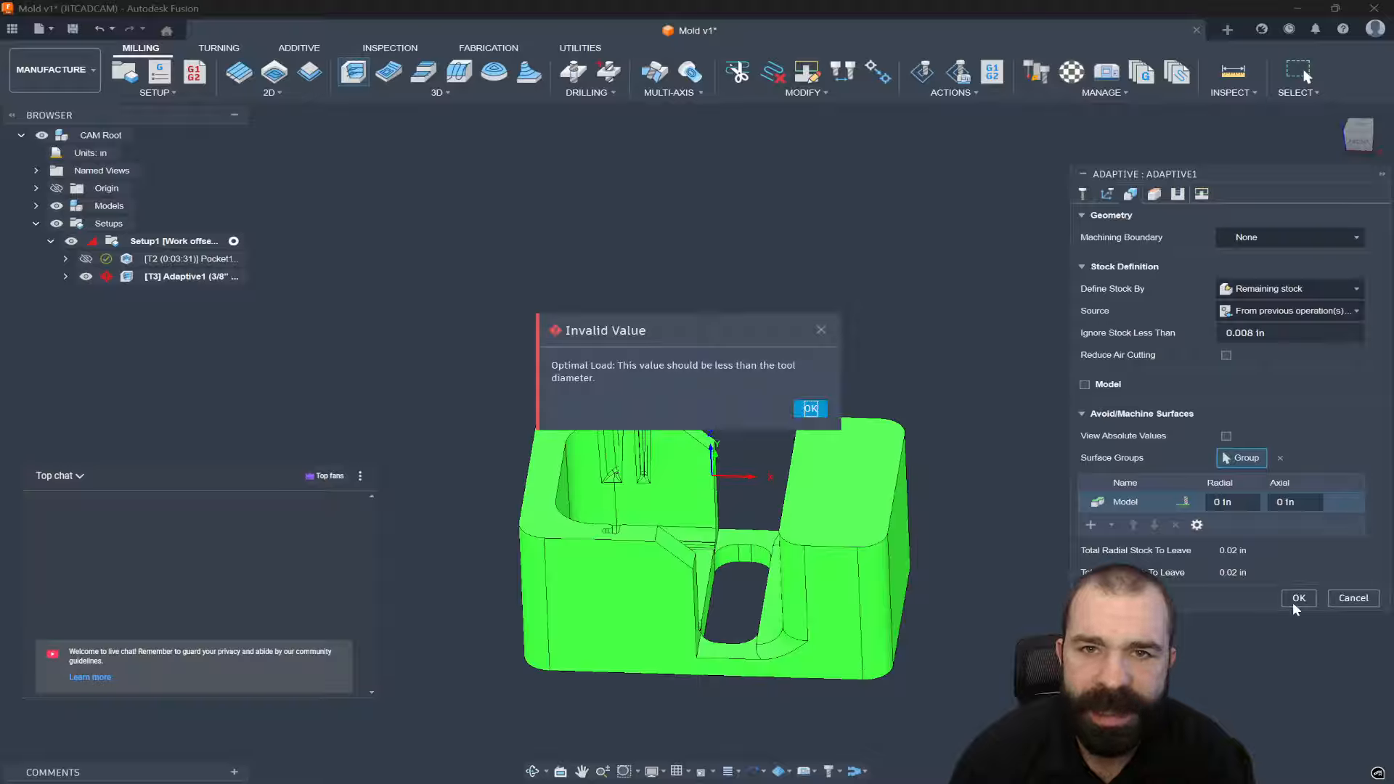
click(809, 409)
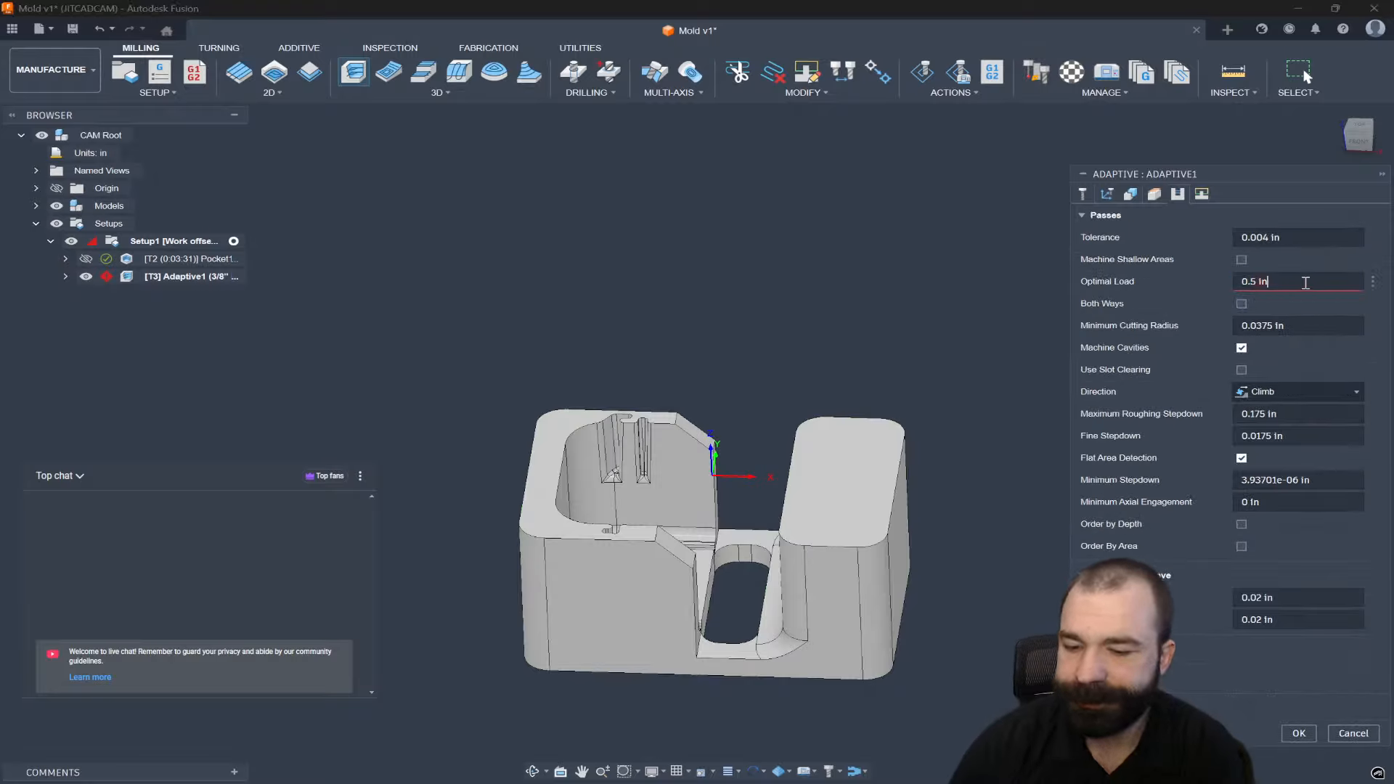
key(ctrl+a)
text(.)
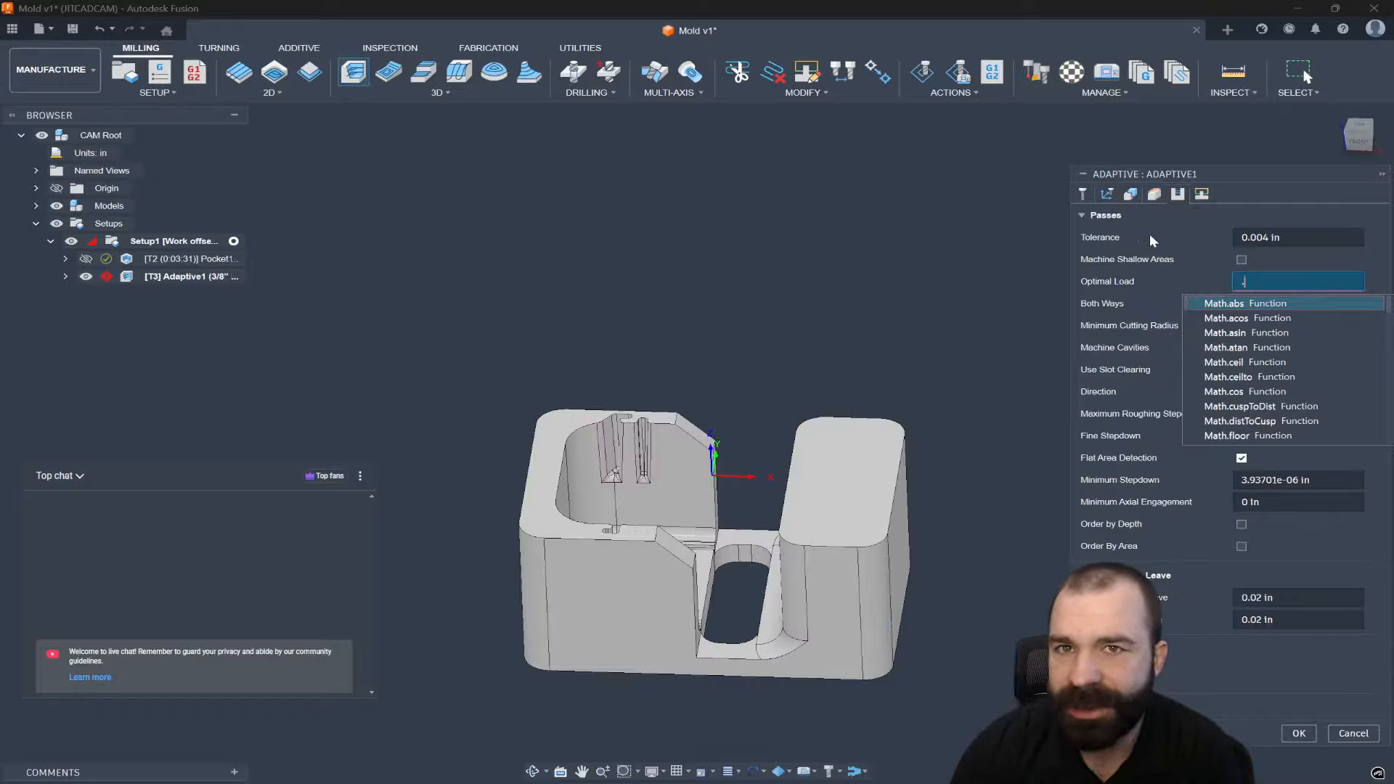
click(1263, 284)
click(1372, 281)
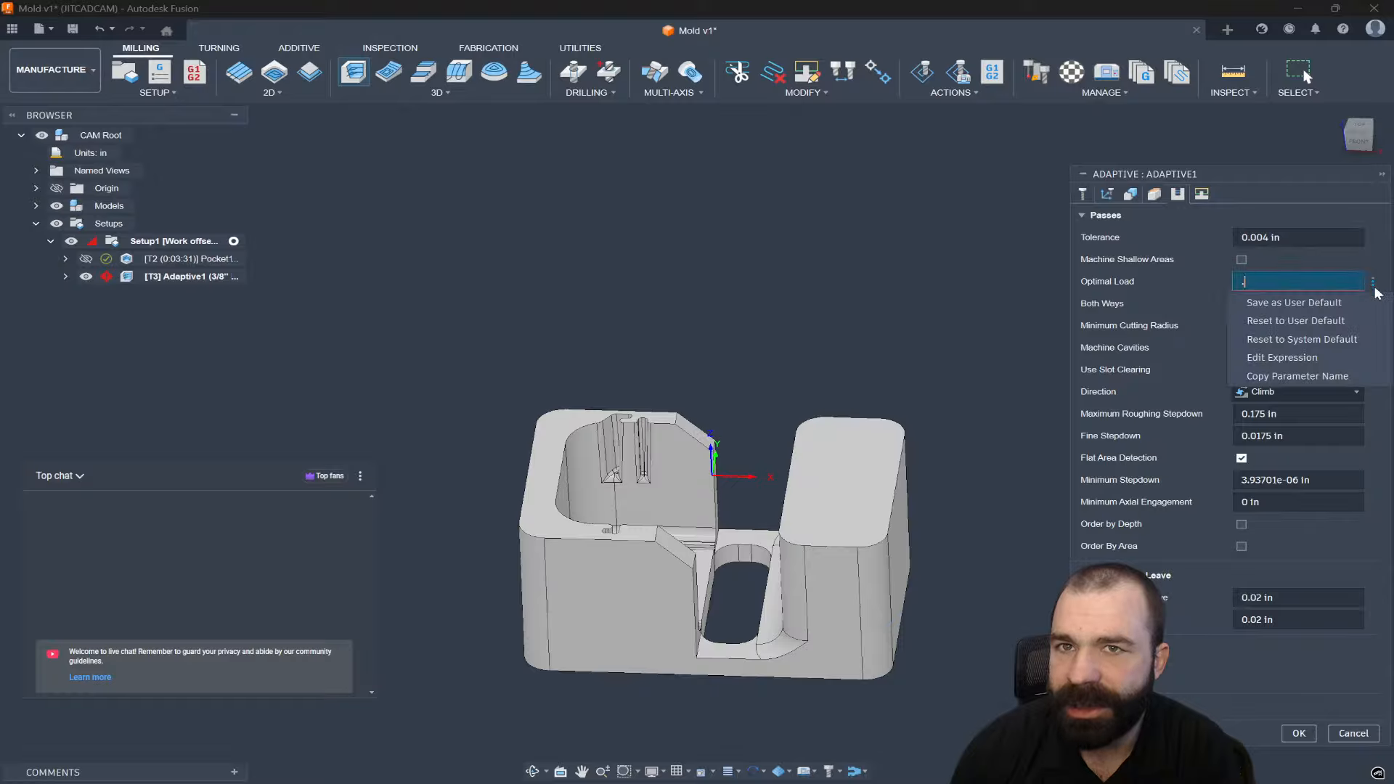
click(1295, 321)
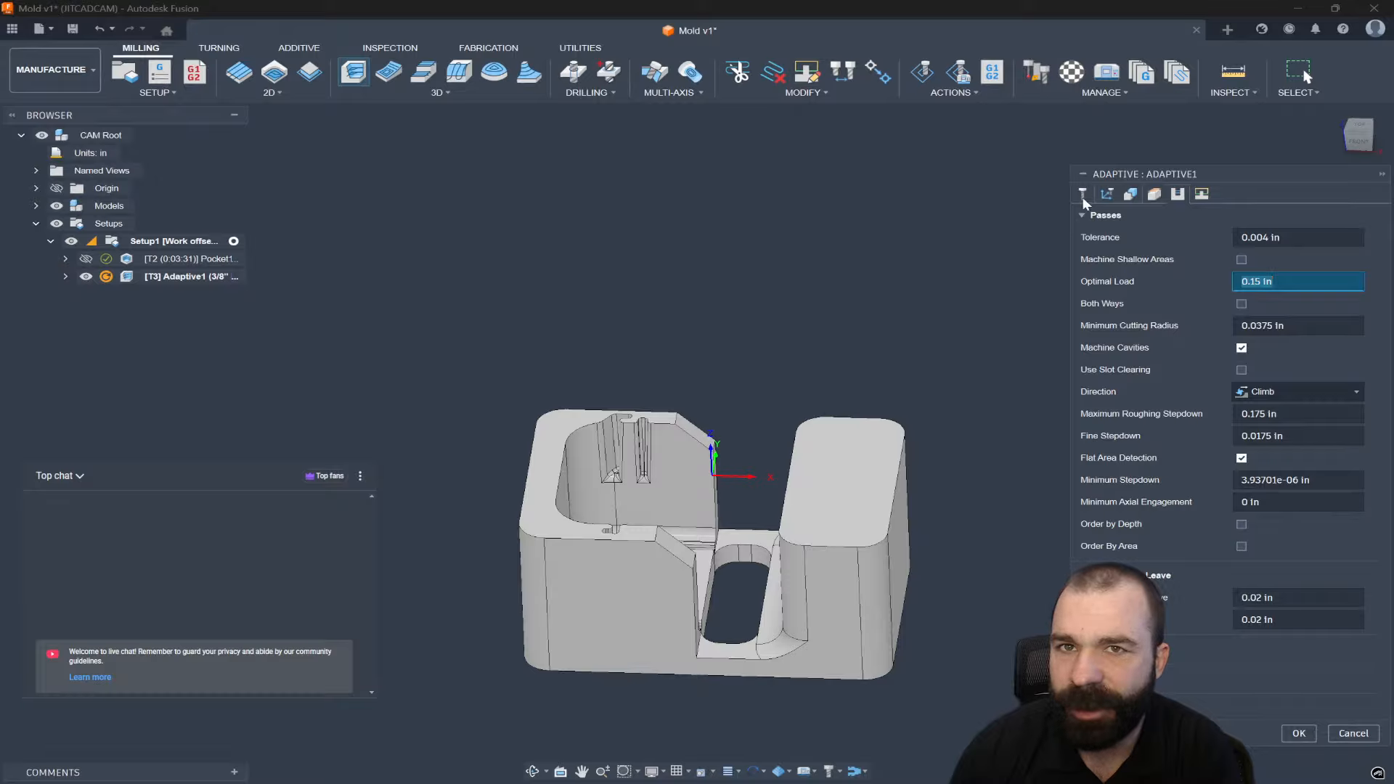
click(1289, 733)
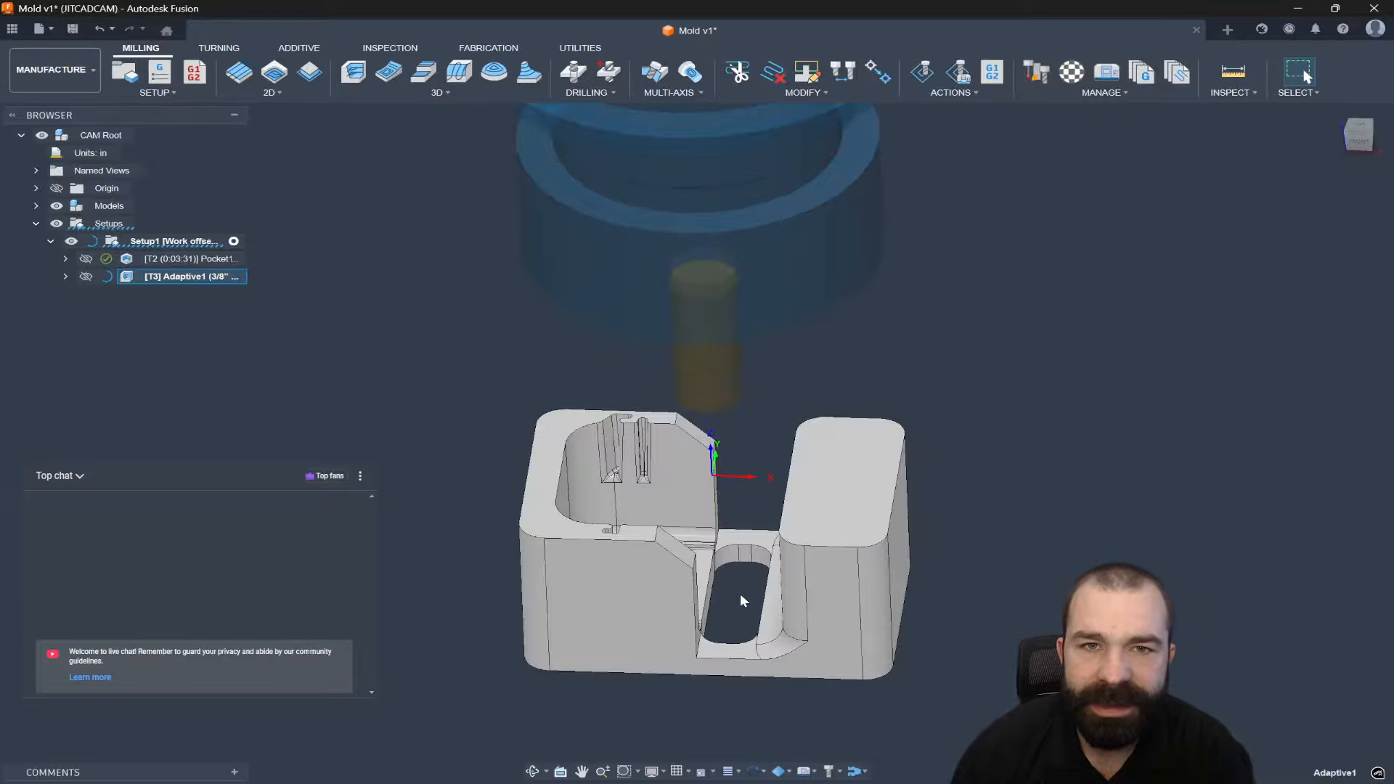
View the finished Adaptive1 toolpath from lower down, then reopen Adaptive1 for editing.
shift+middle_drag(741, 595, 639, 522)
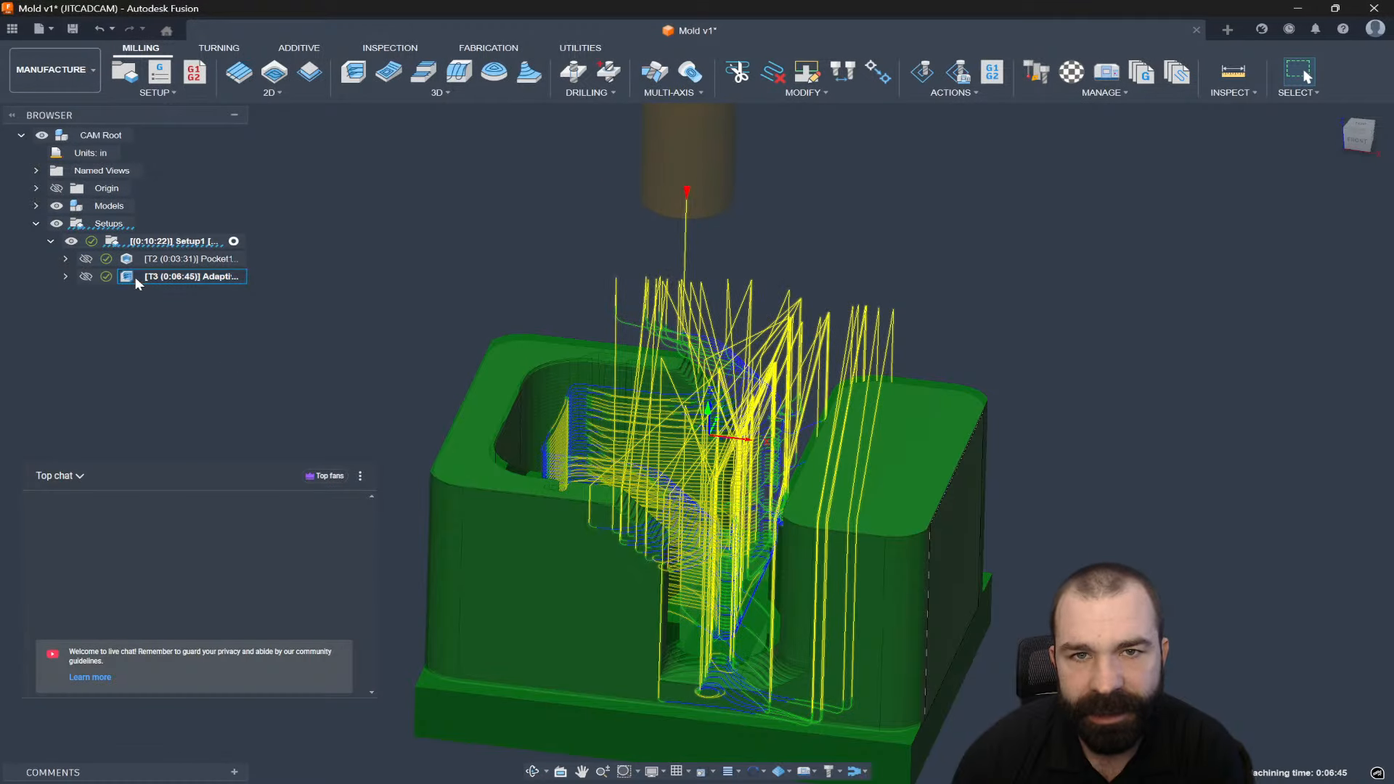
double_click(135, 276)
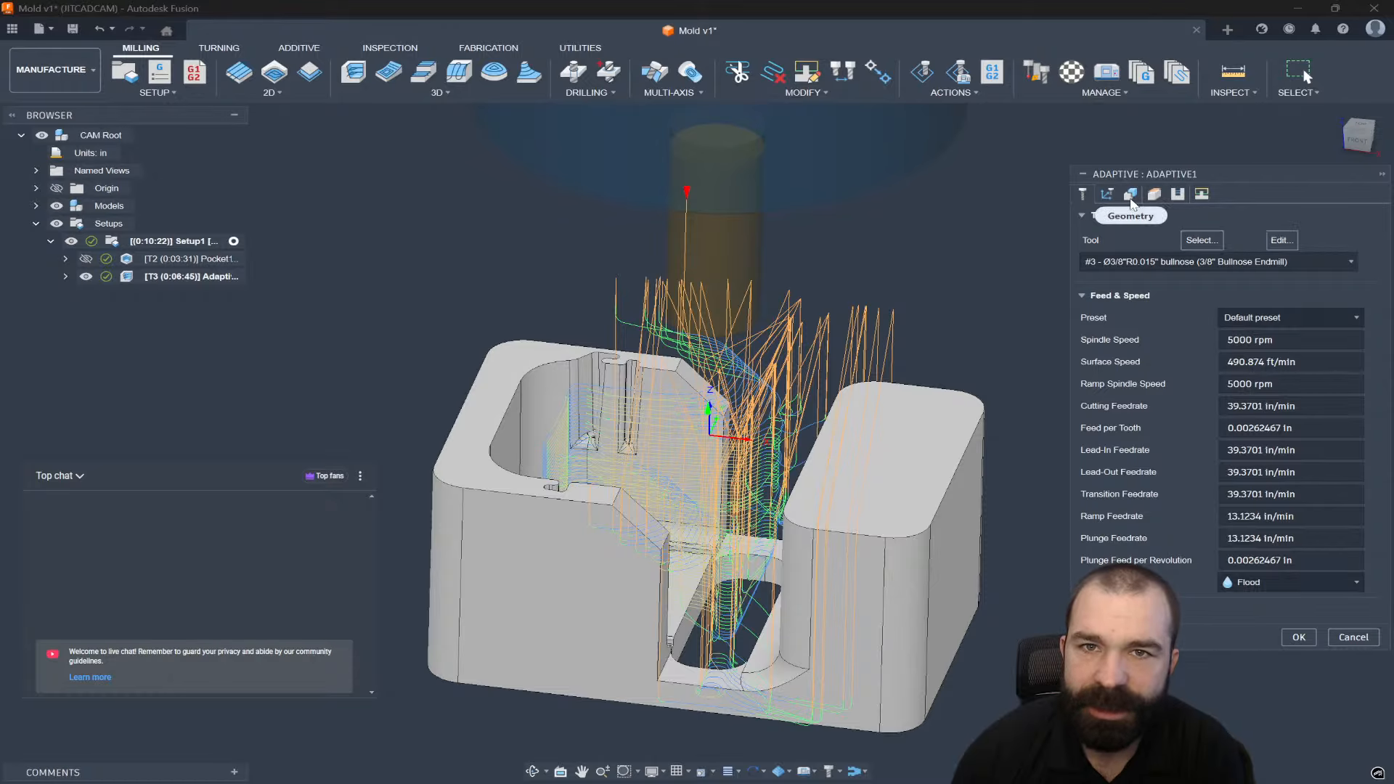
Change Adaptive1's Ignore Stock Less Than from 0.008 in to 0.025 in and accept.
click(1130, 196)
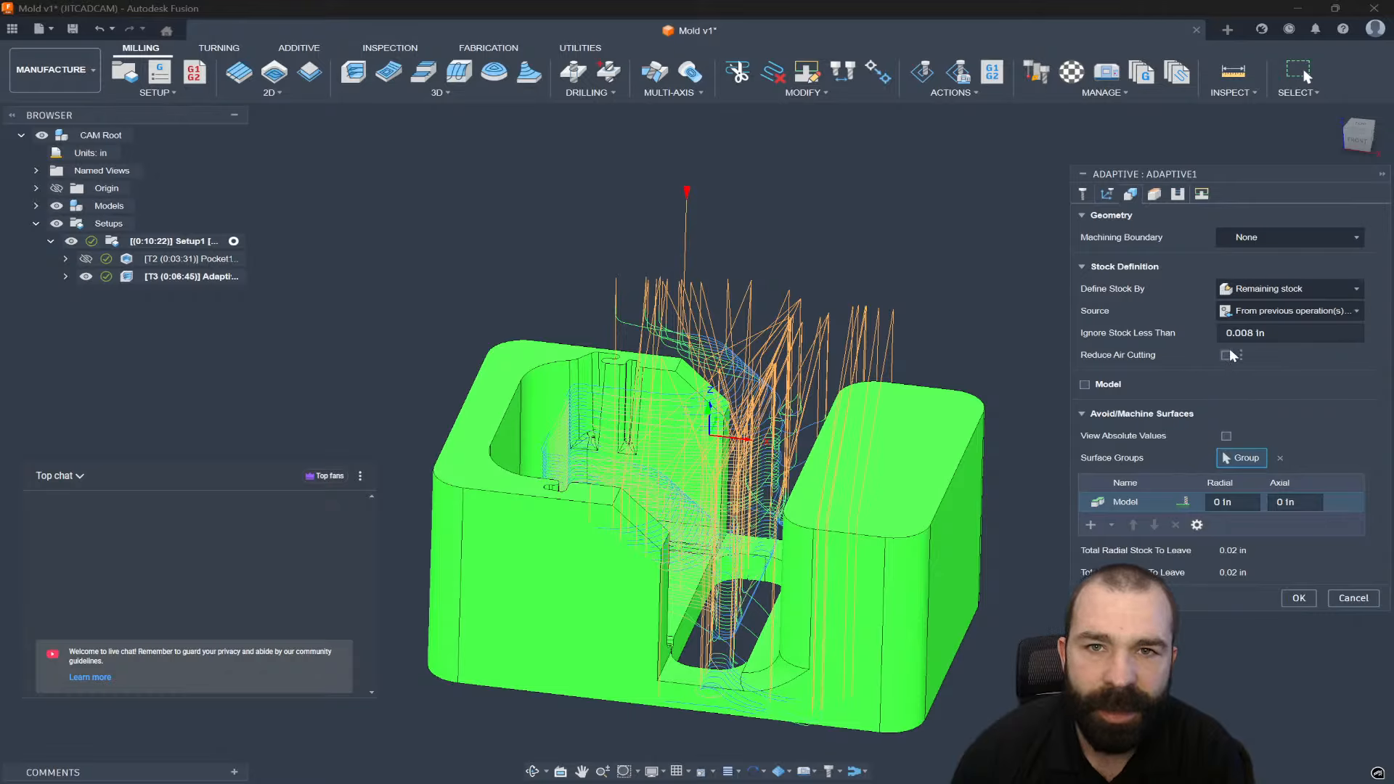
mouse_move(1267, 333)
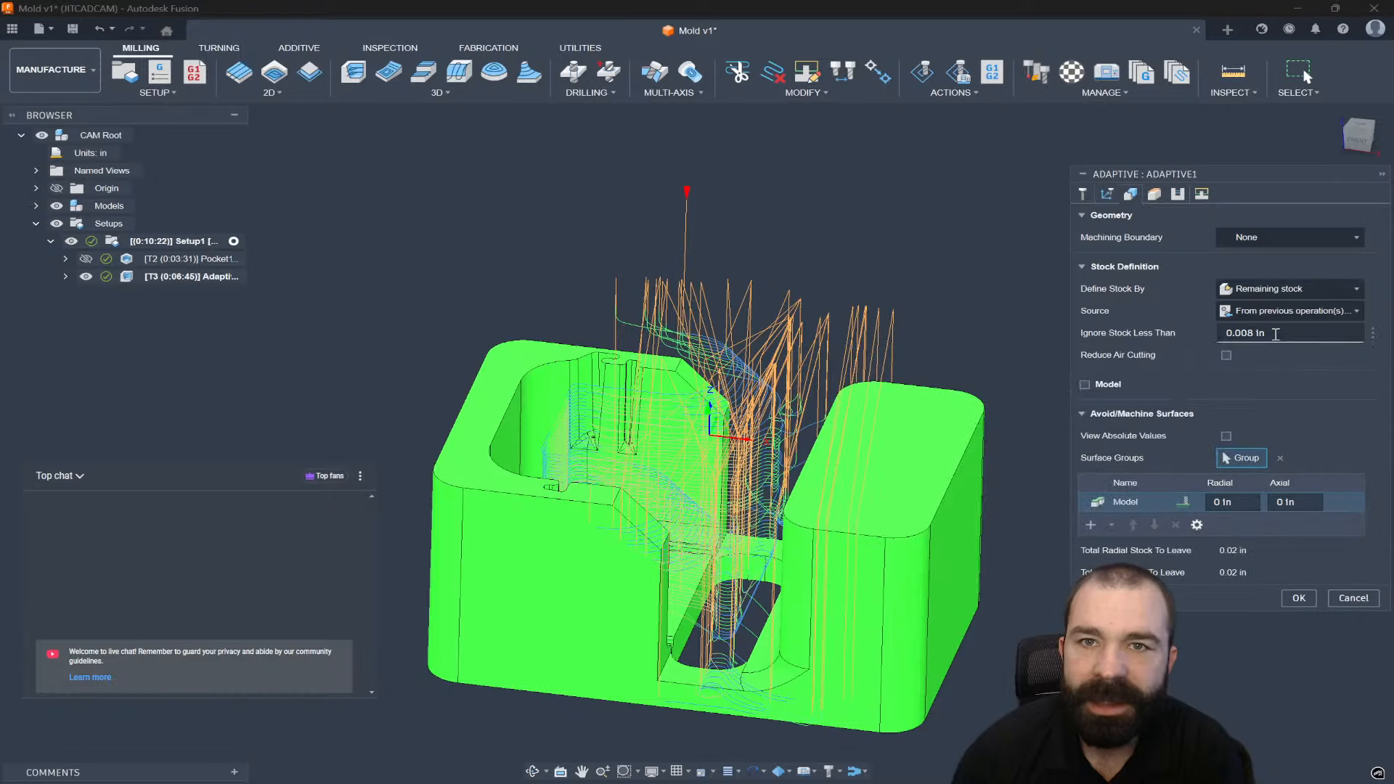
click(1278, 334)
text(.025)
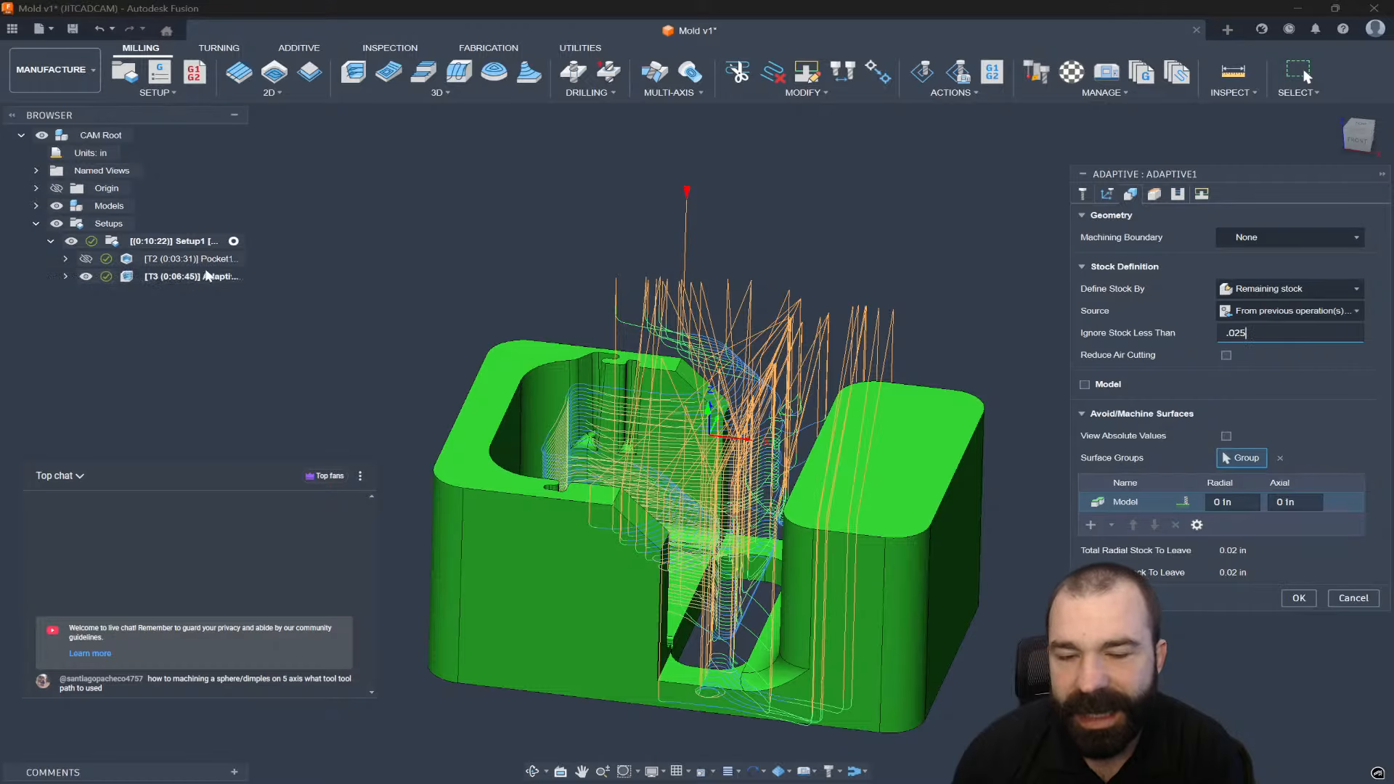
click(1299, 600)
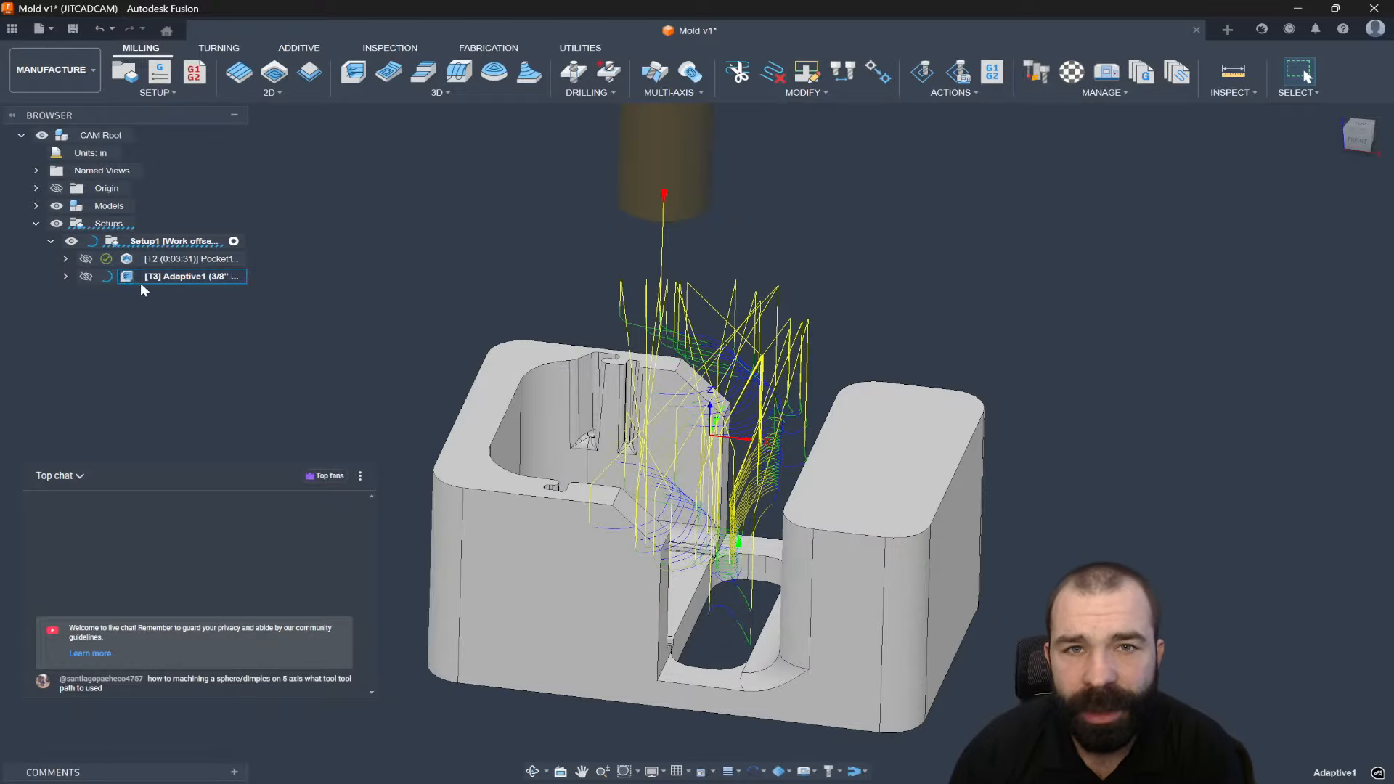
Orbit and zoom around the mold to inspect the regenerated Adaptive1 roughing toolpath.
mouse_move(313, 496)
shift+middle_down()
mouse_move(385, 524)
mouse_move(352, 492)
mouse_move(331, 501)
mouse_move(339, 508)
mouse_move(325, 501)
shift+middle_up()
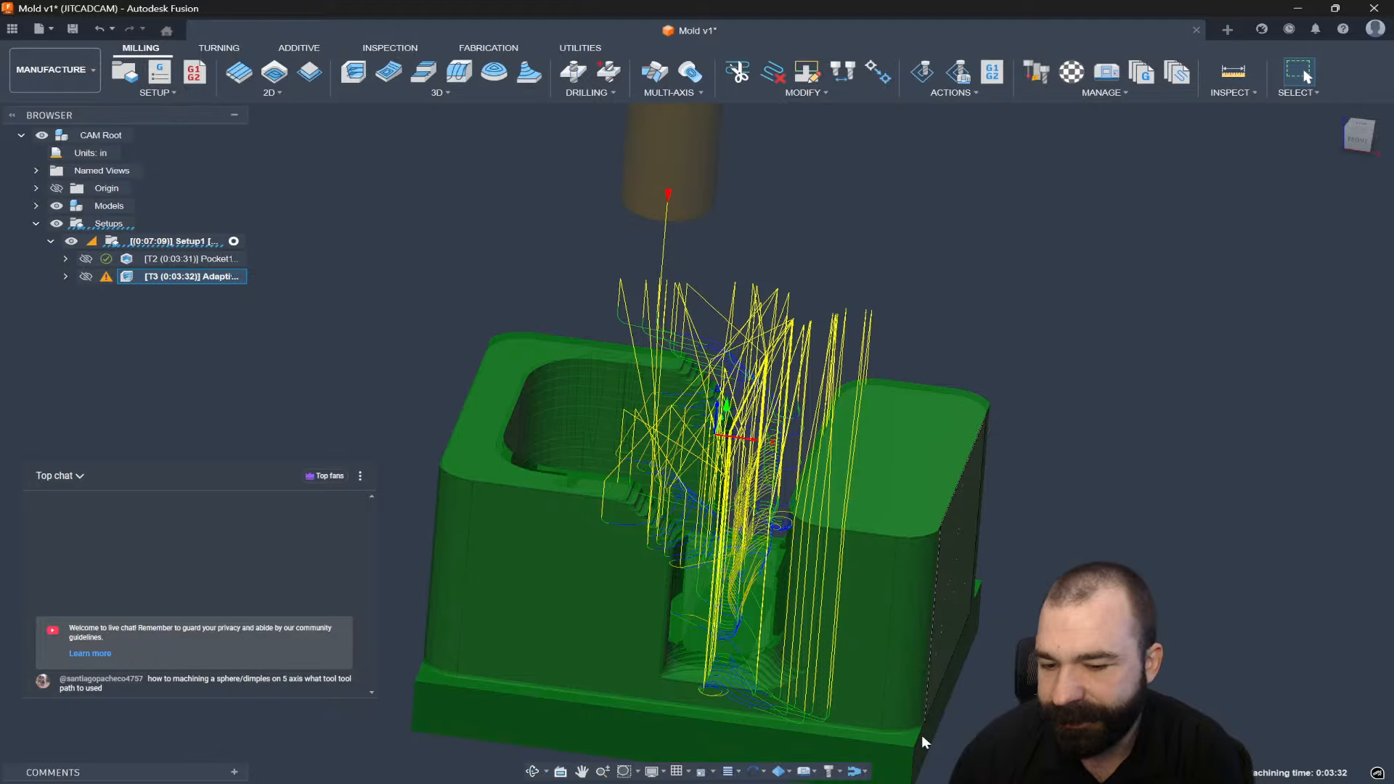
mouse_move(937, 782)
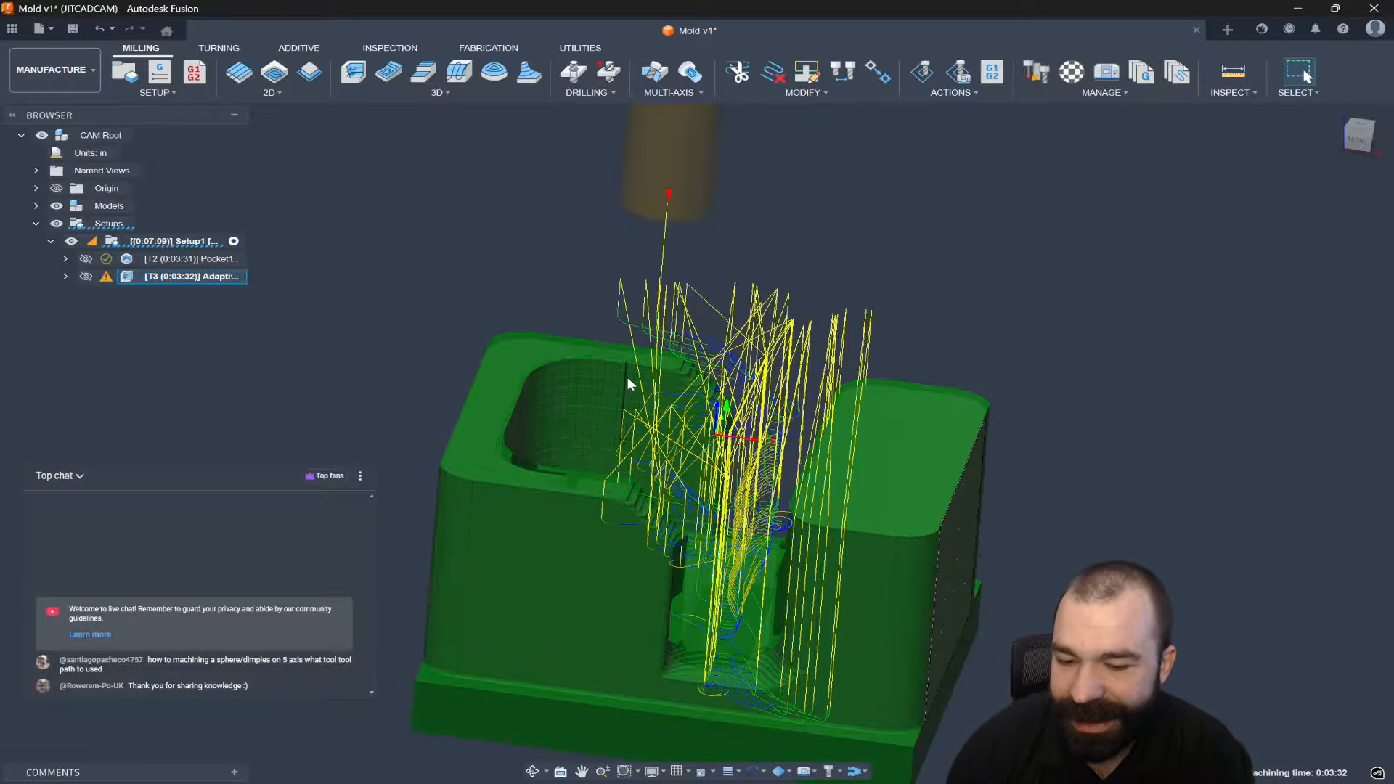
scroll(627, 377, down, 1)
scroll(636, 374, down, 1)
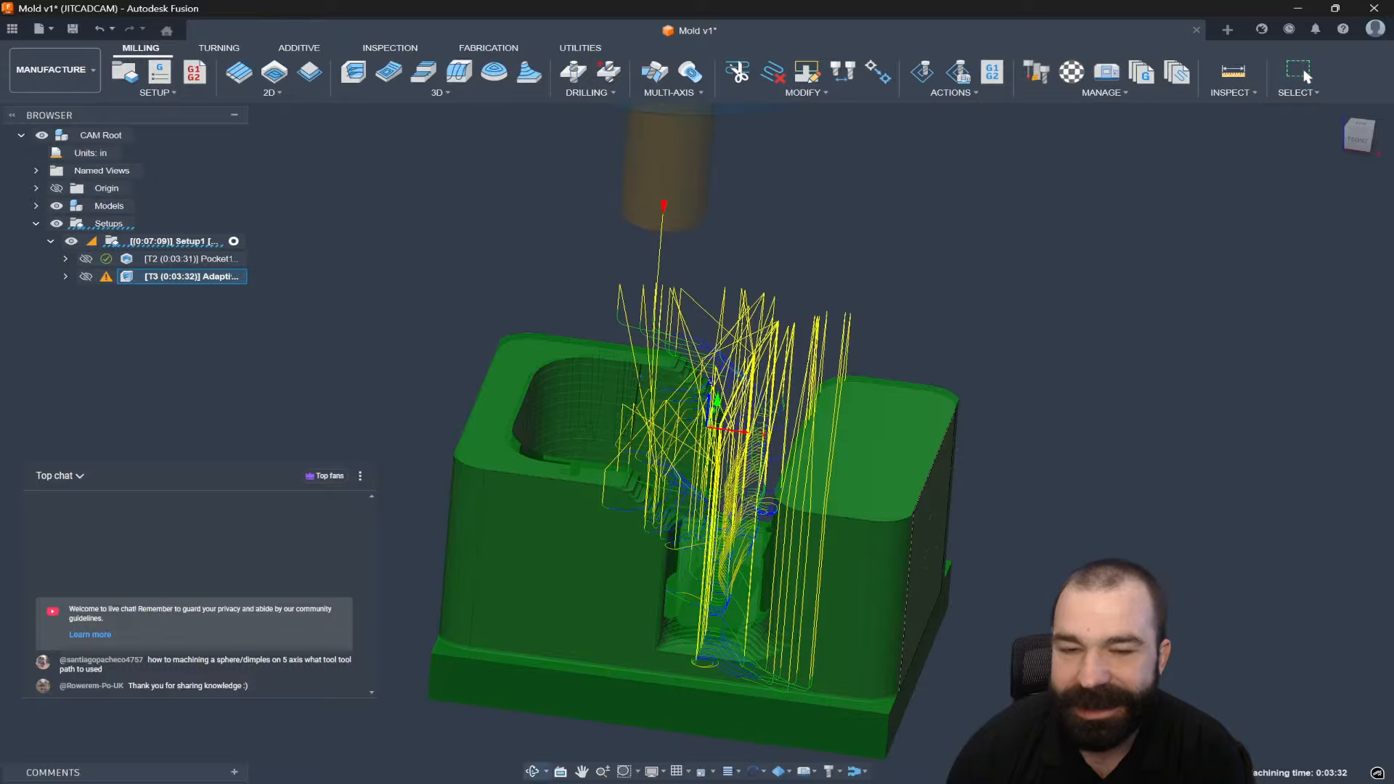
shift+middle_drag(637, 376, 629, 383)
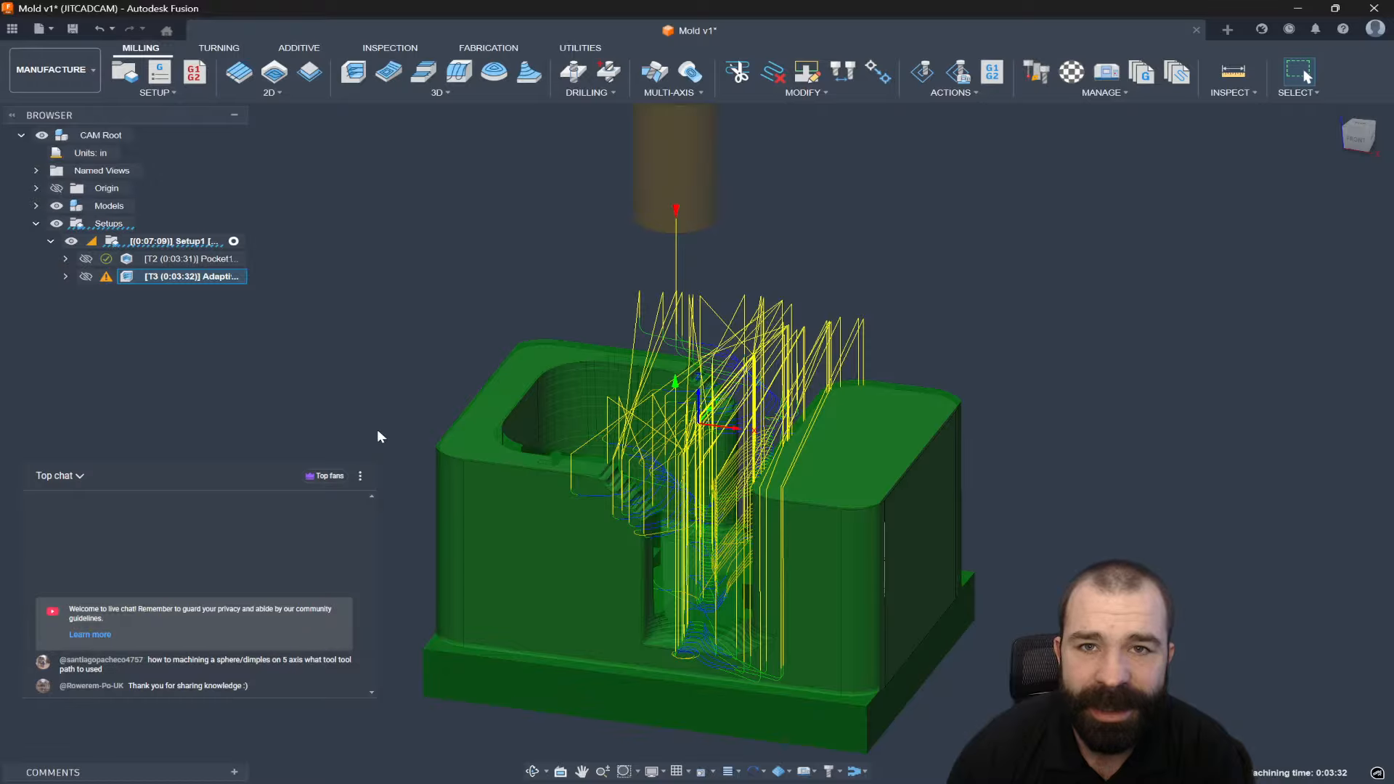
mouse_move(377, 429)
shift+middle_down()
mouse_move(380, 467)
mouse_move(413, 462)
mouse_move(398, 445)
shift+middle_up()
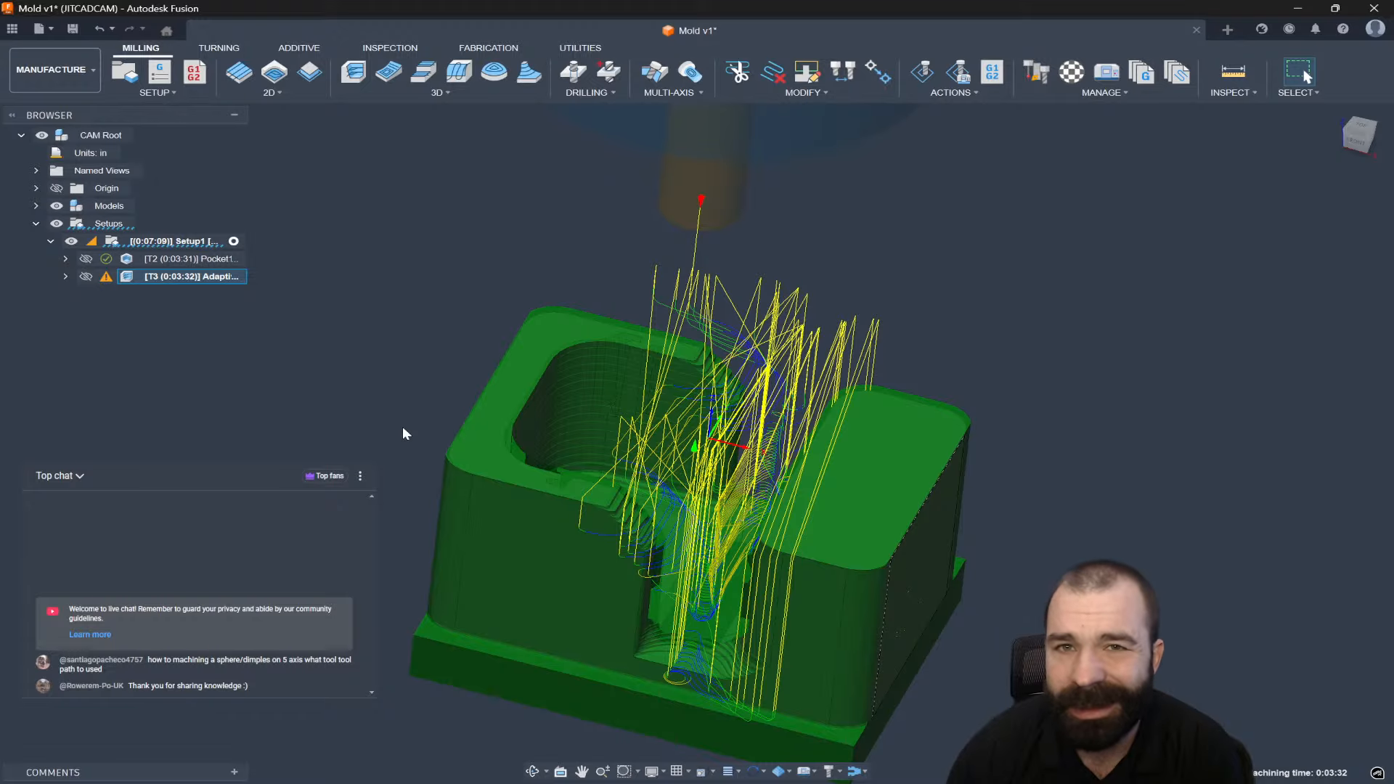
Reselect Adaptive1 and check its stock and toolpath display options, cancelling an accidental rename.
click(404, 434)
scroll(631, 505, up, 8)
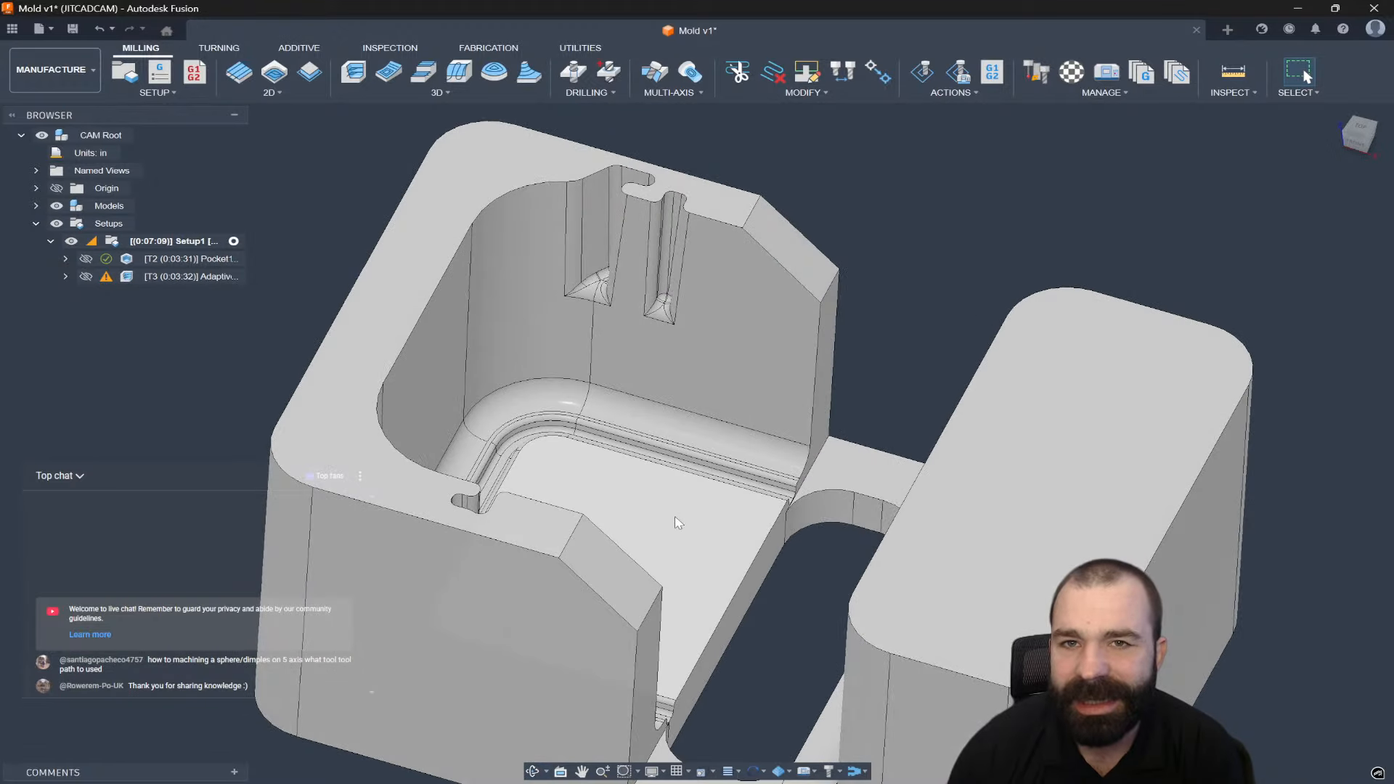
click(180, 281)
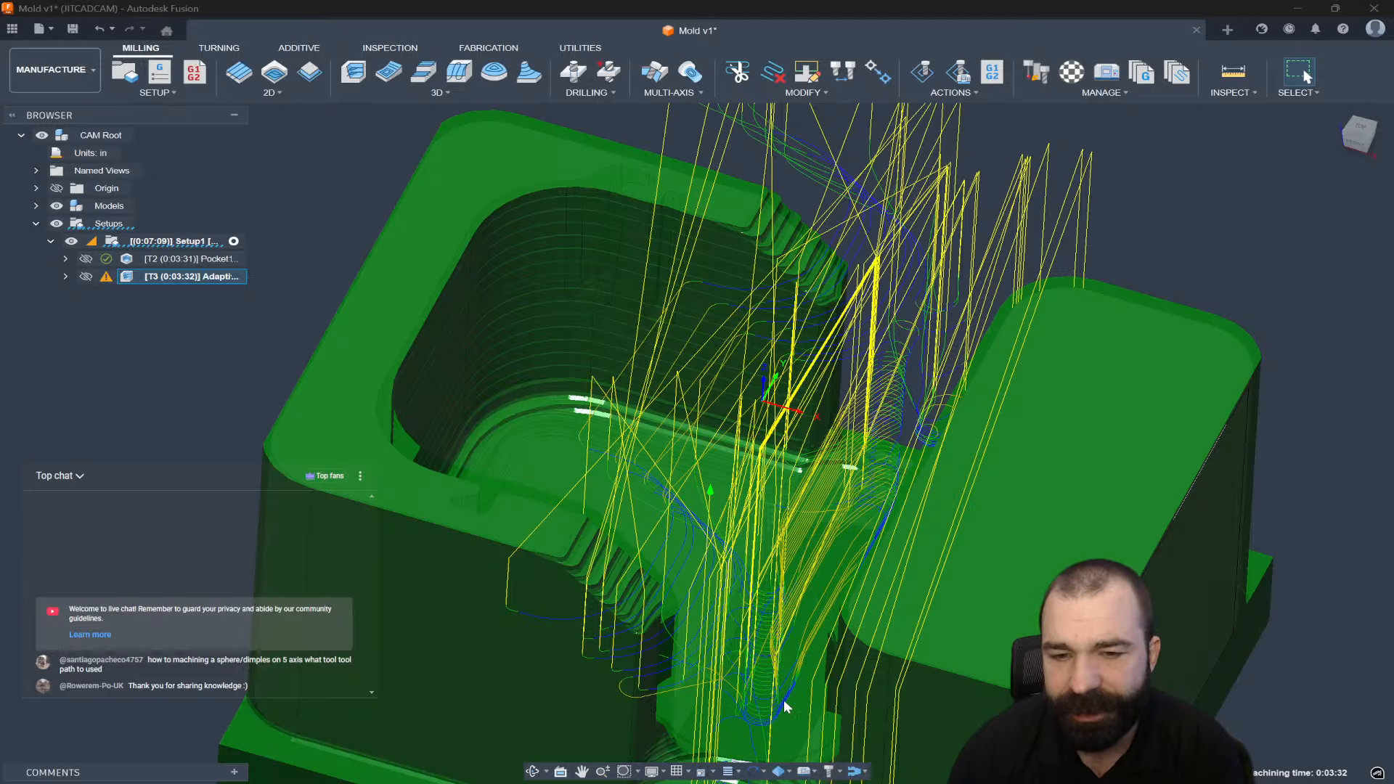
scroll(784, 704, down, 3)
click(780, 774)
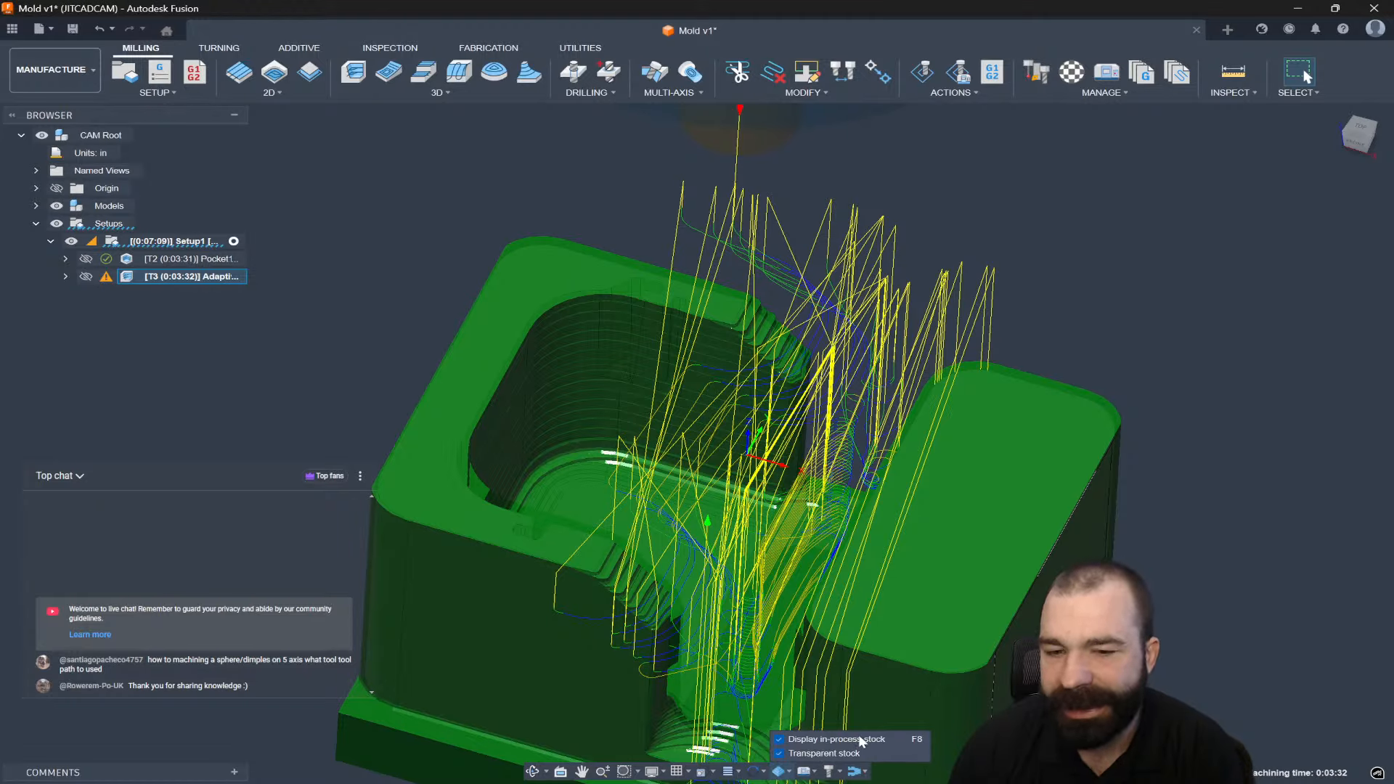
click(729, 773)
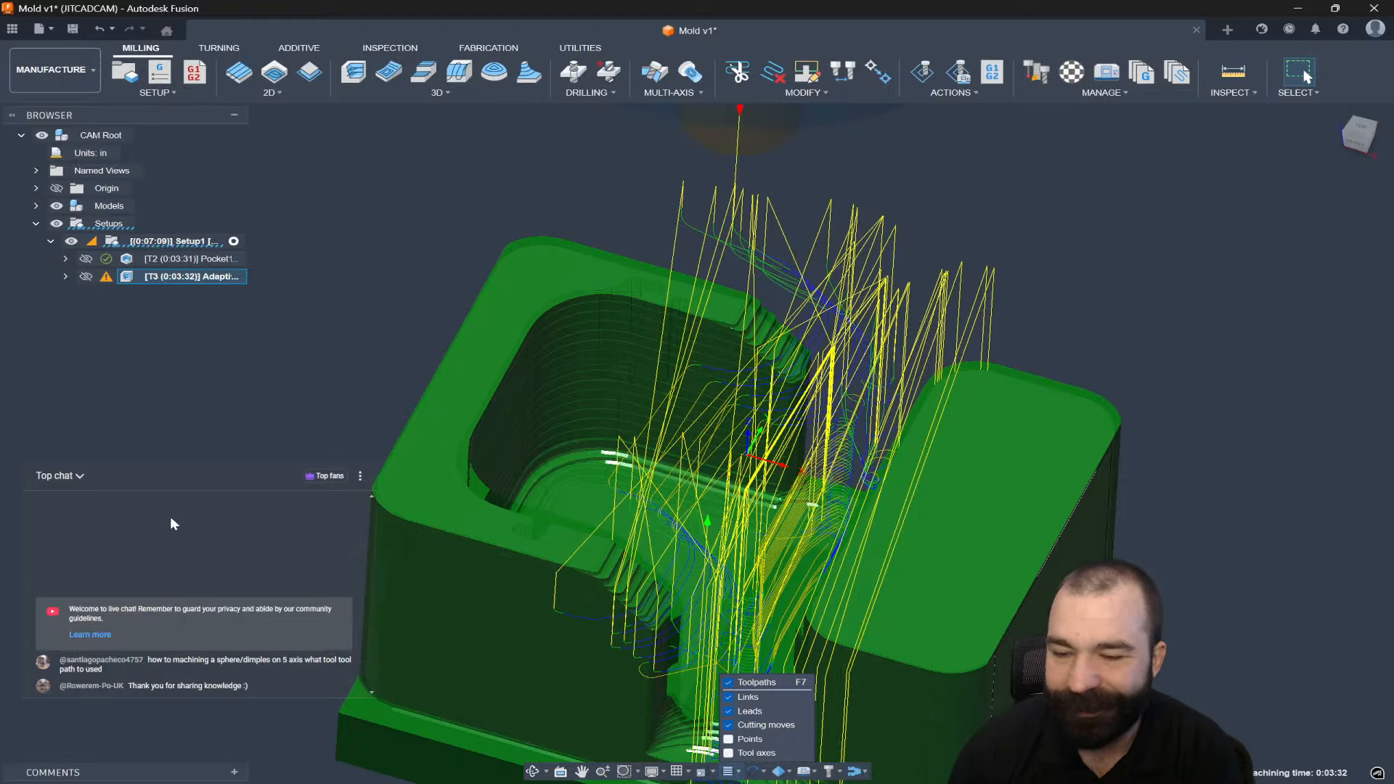
click(179, 278)
click(333, 255)
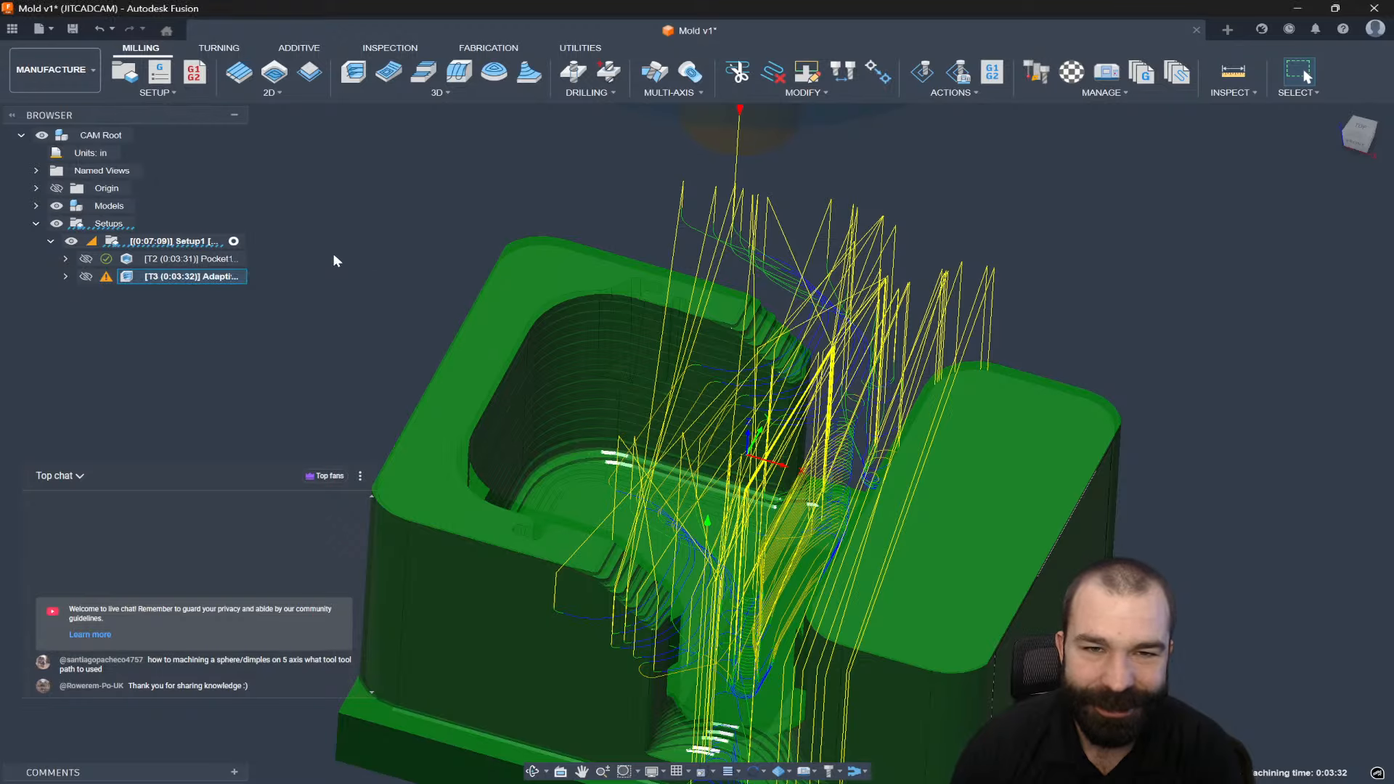
Reselect Adaptive1, orbit toward the mold top, then deselect it to show the plain mold.
double_click(230, 277)
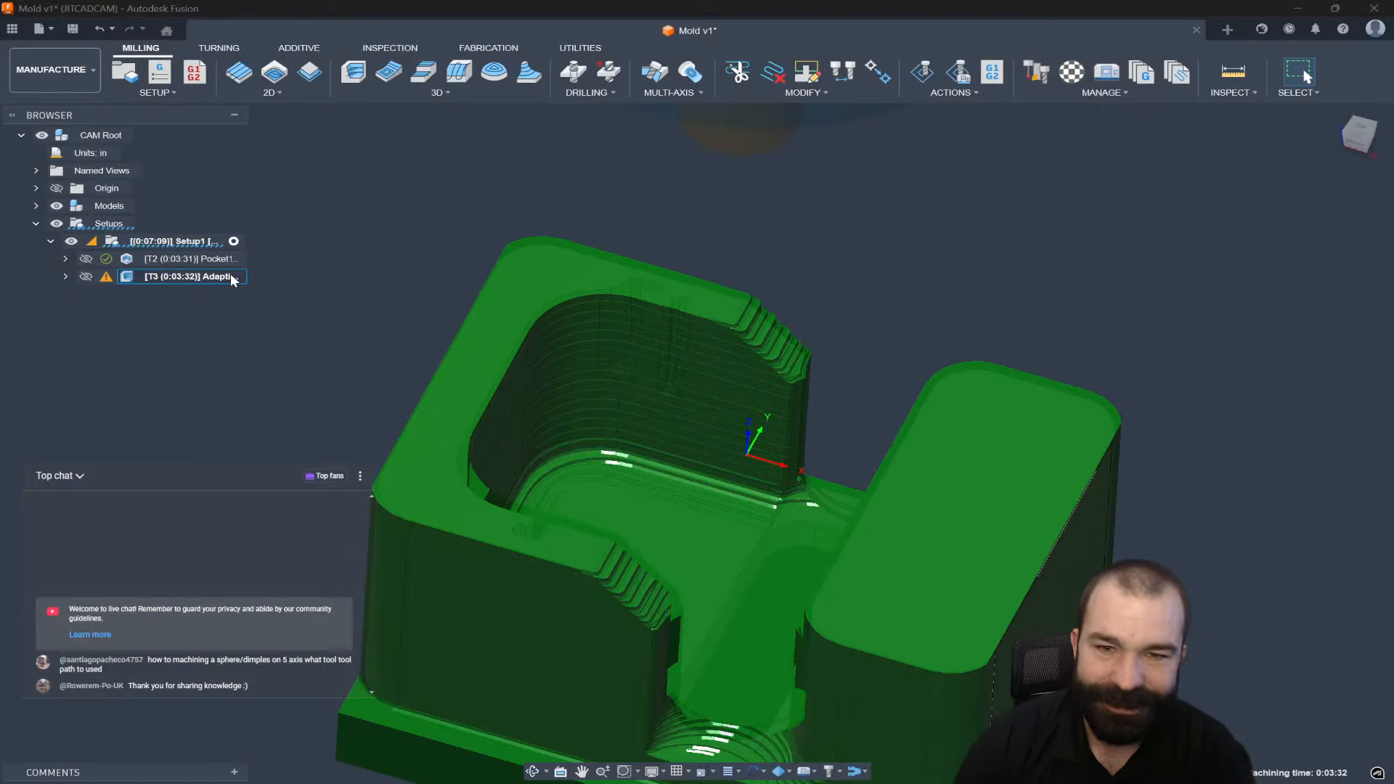
scroll(288, 304, up, 5)
scroll(243, 255, down, 3)
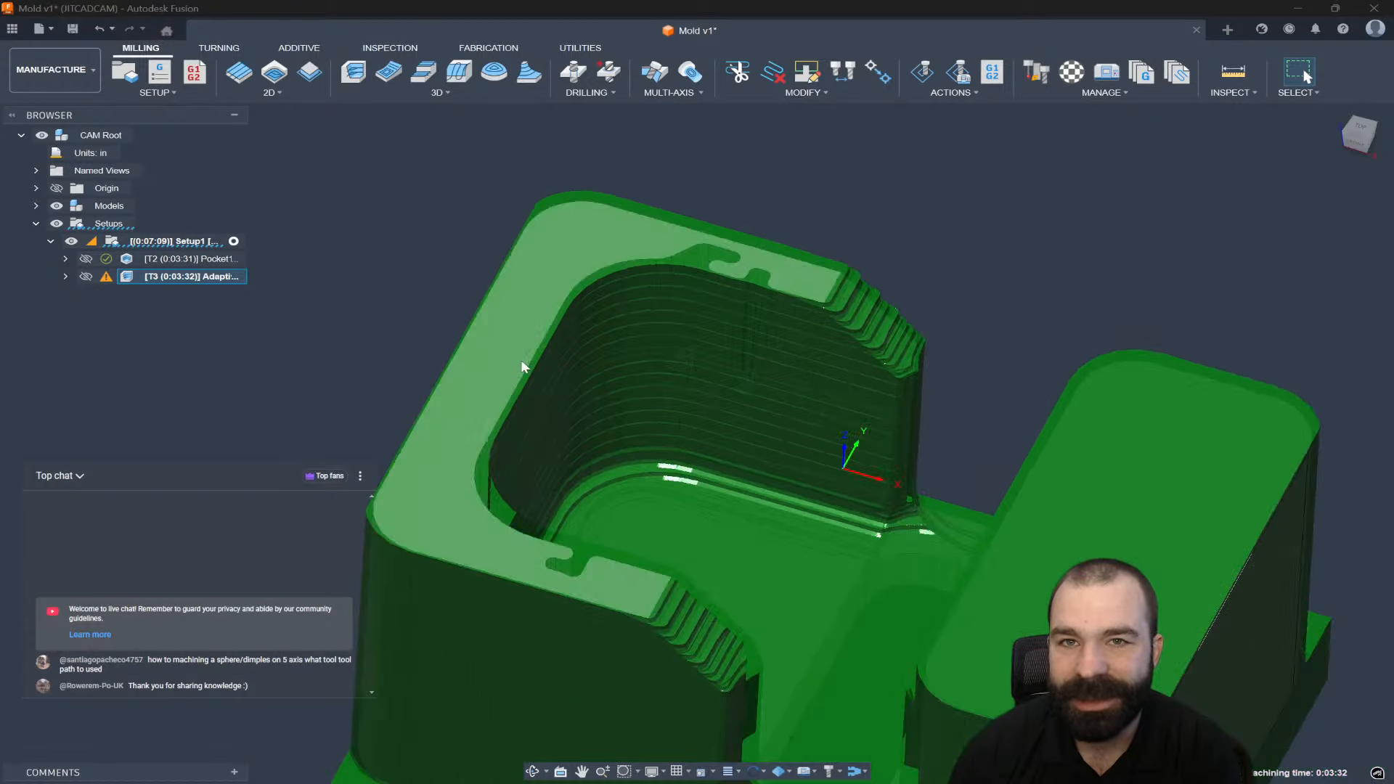
scroll(566, 366, down, 2)
shift+middle_drag(613, 367, 697, 617)
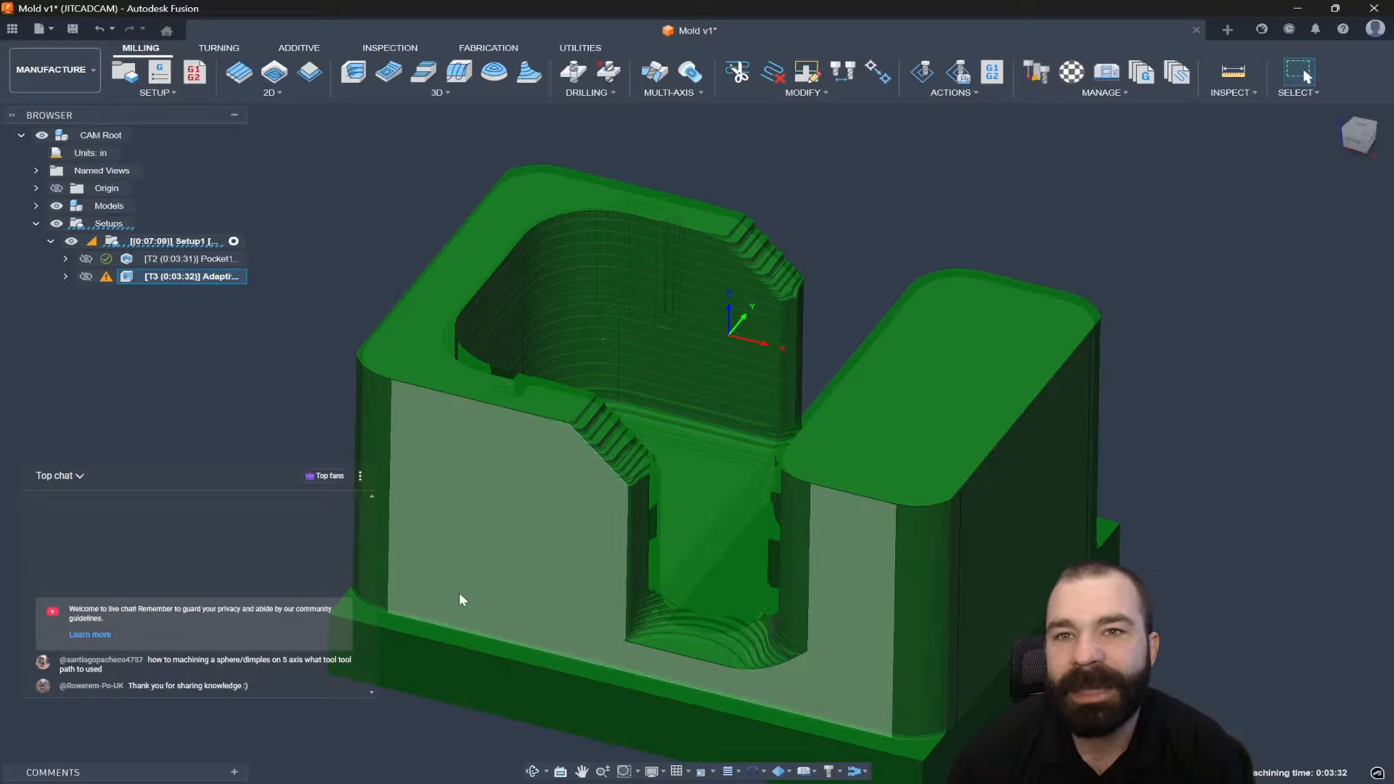
click(275, 473)
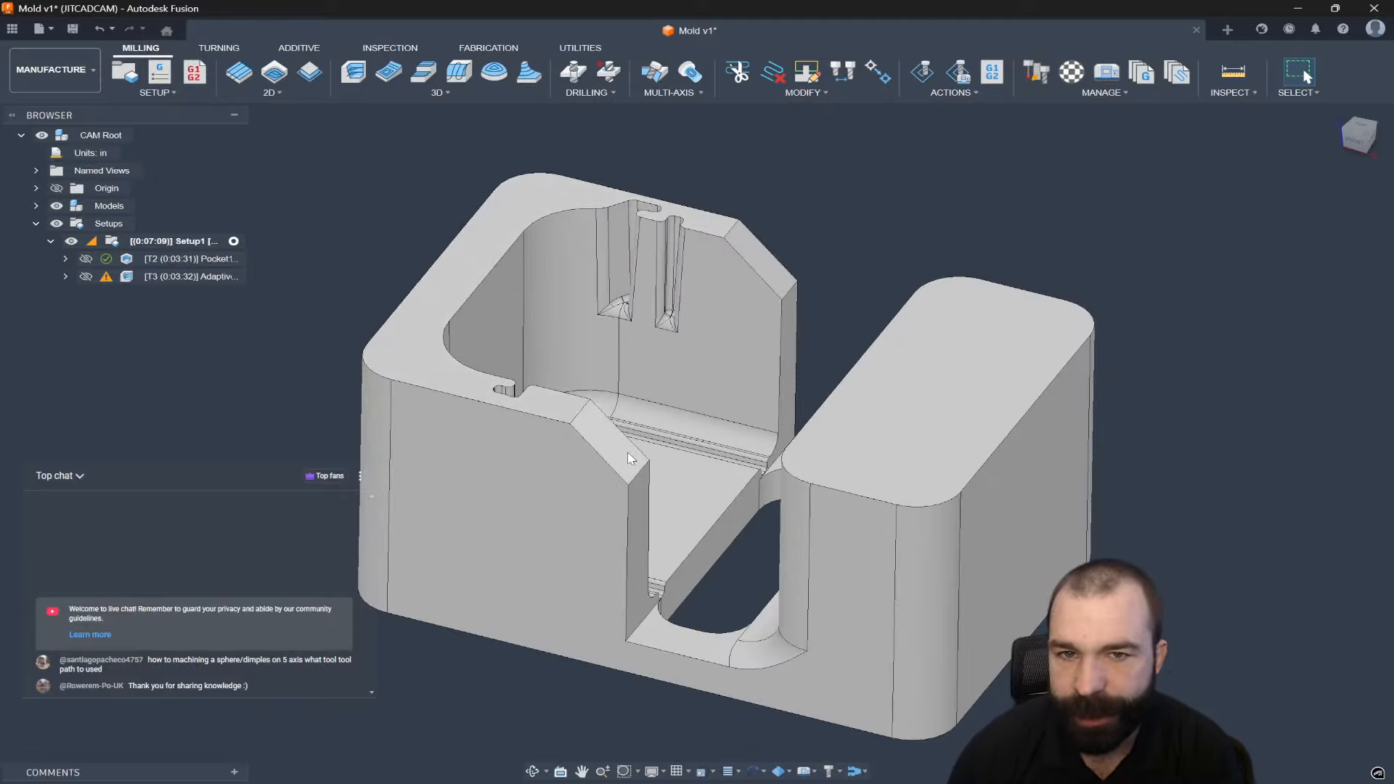
From a top-down view, measure the curved face of the keyhole notch.
scroll(630, 322, up, 2)
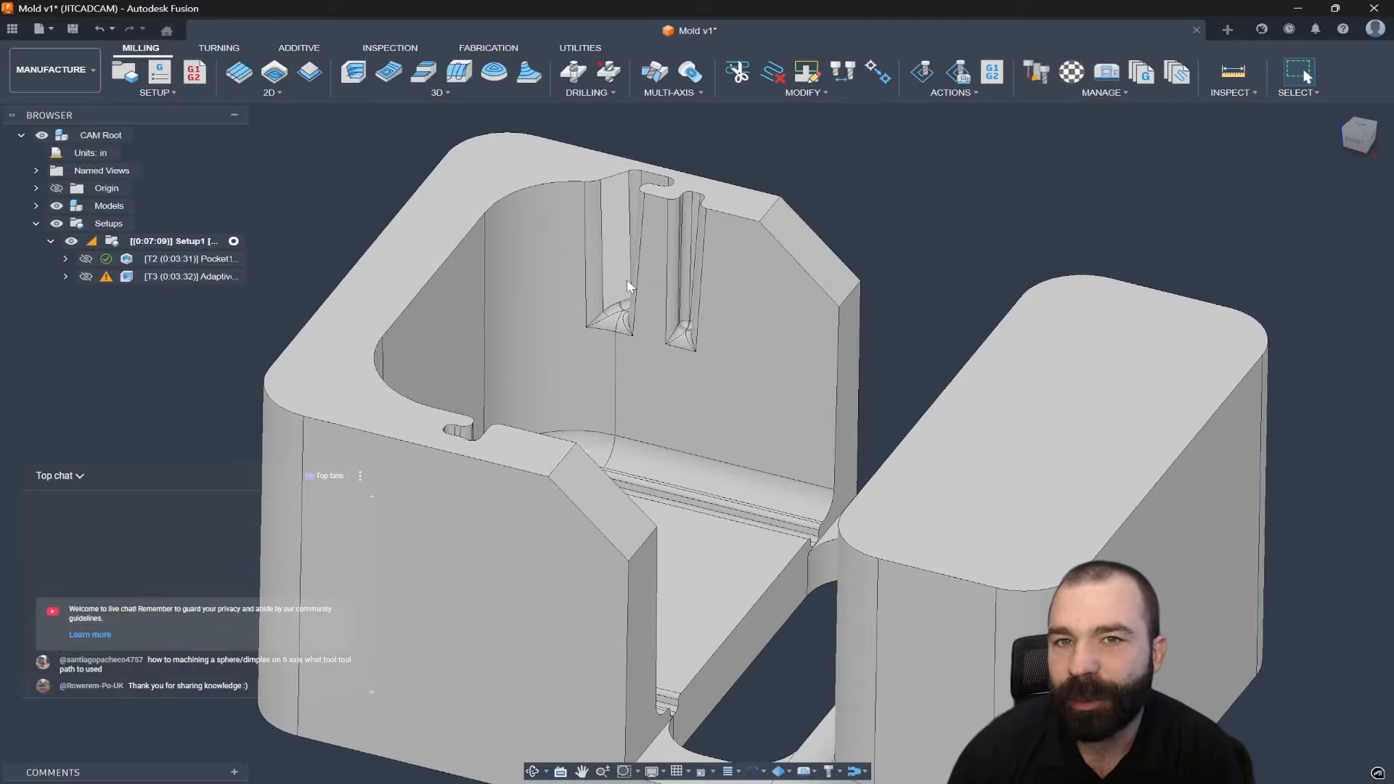
scroll(627, 368, down, 2)
shift+middle_drag(641, 341, 622, 455)
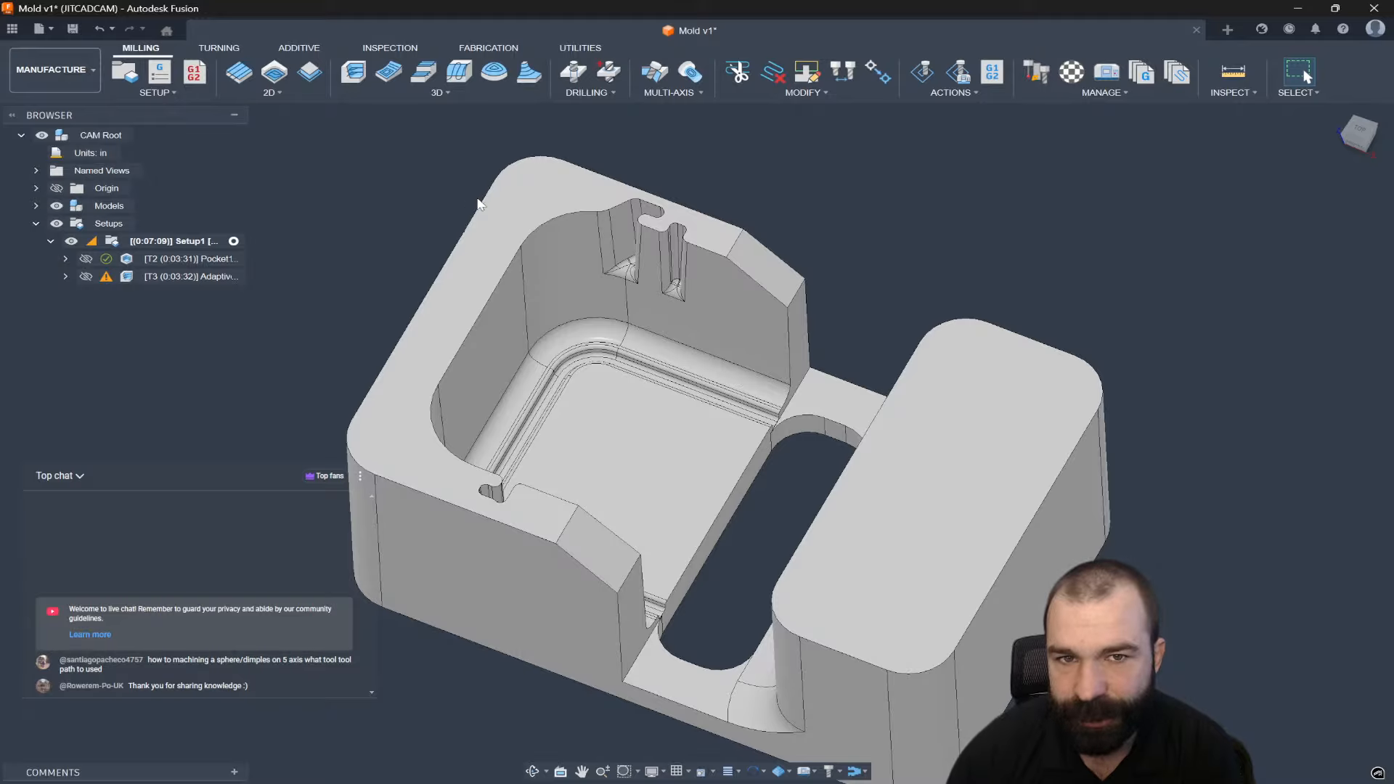
scroll(697, 240, up, 5)
scroll(697, 239, up, 2)
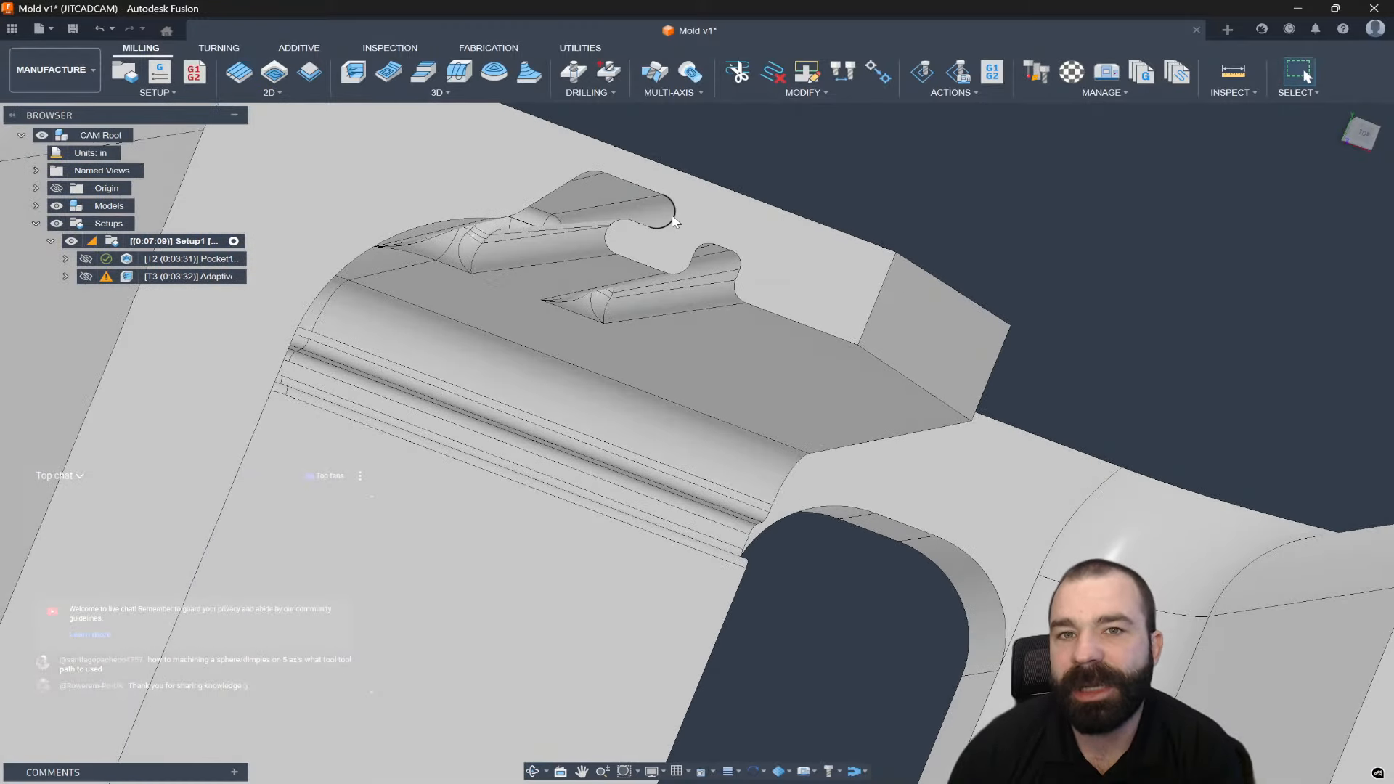
click(642, 212)
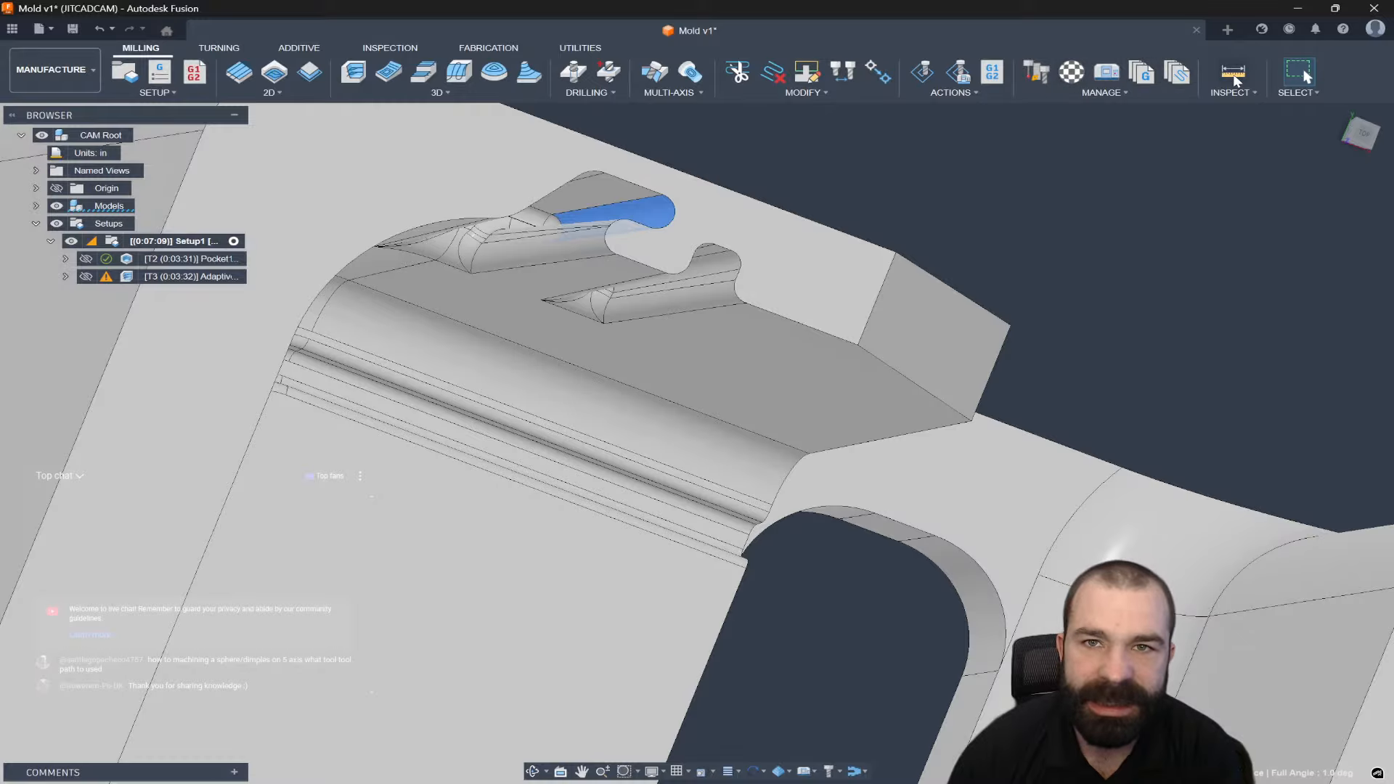
click(1235, 74)
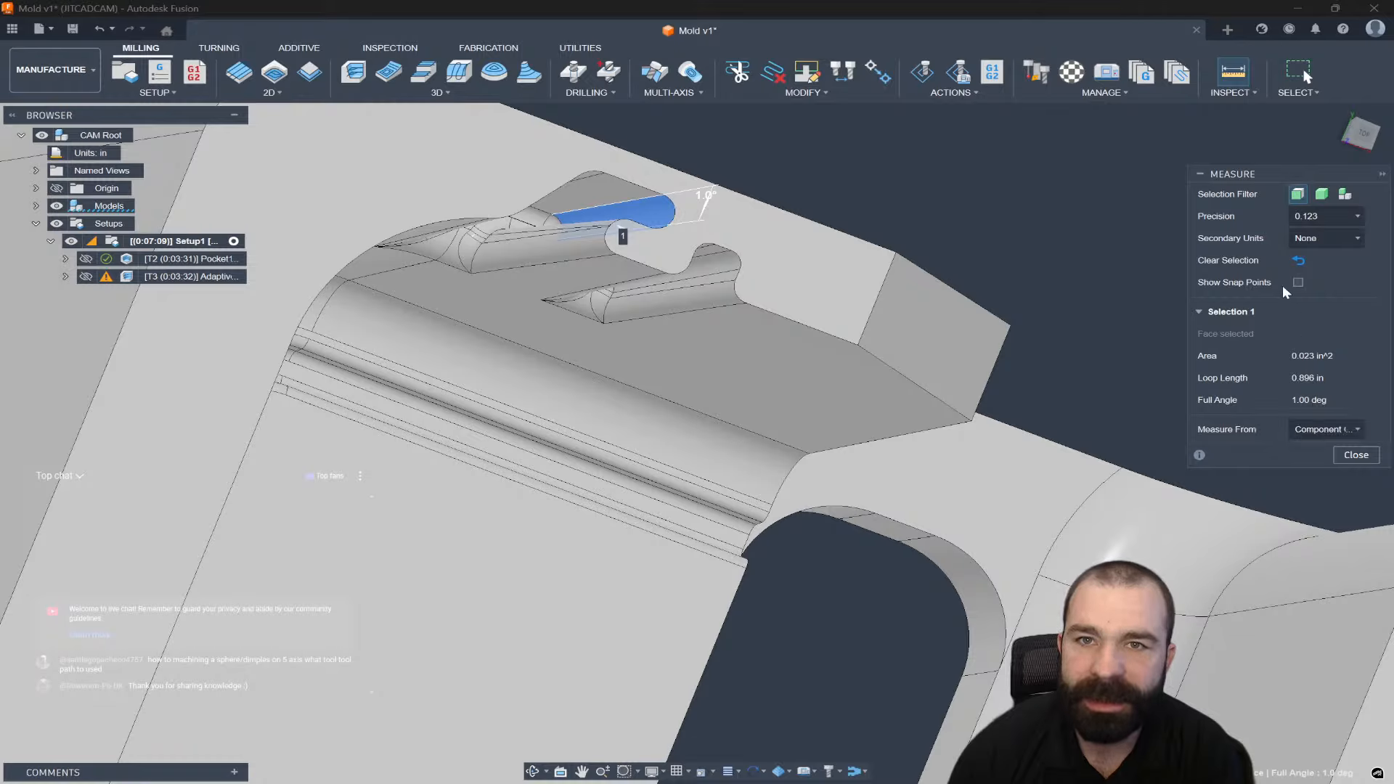
click(1298, 262)
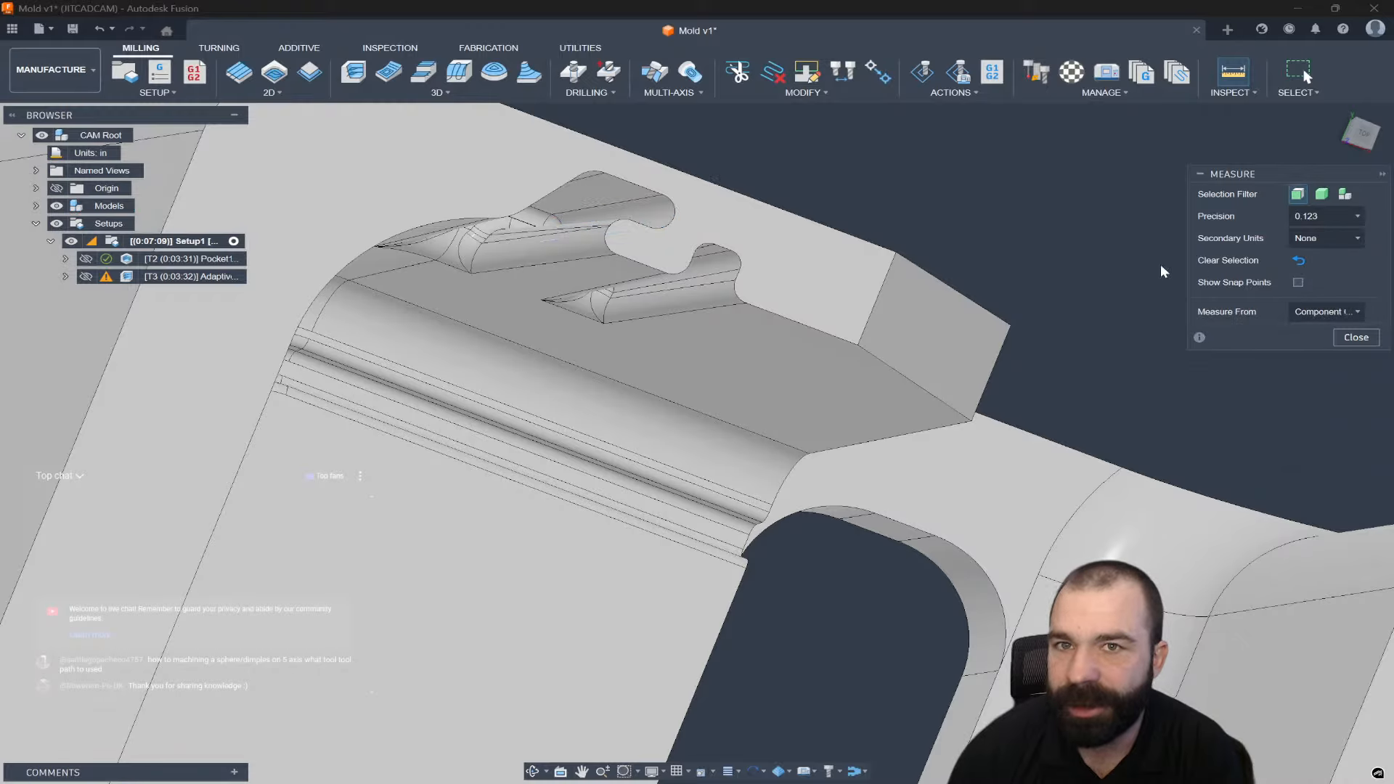
Measure the notch's small arc edge (0.02 in radius, 0.041 in diameter), then close the readout.
click(669, 212)
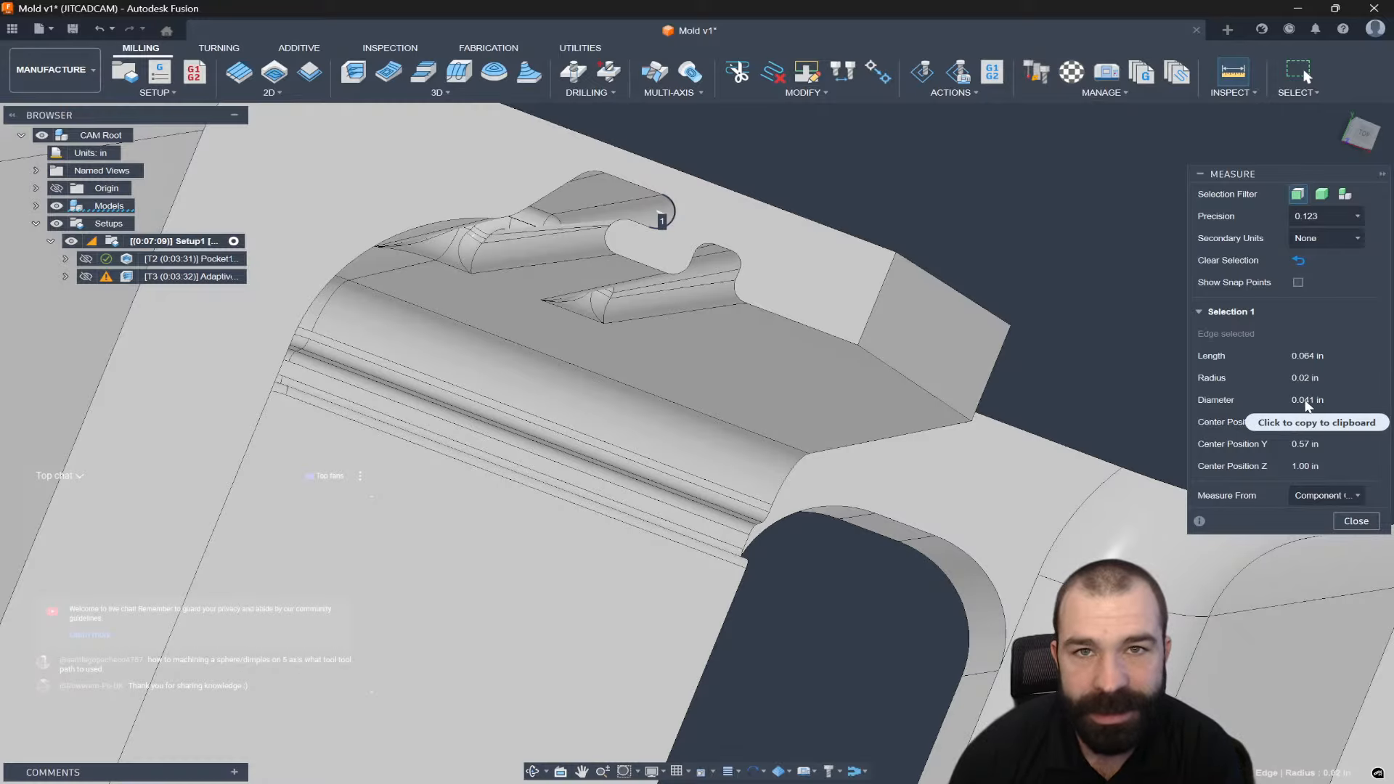
click(1356, 520)
scroll(872, 338, down, 2)
shift+middle_drag(872, 339, 801, 294)
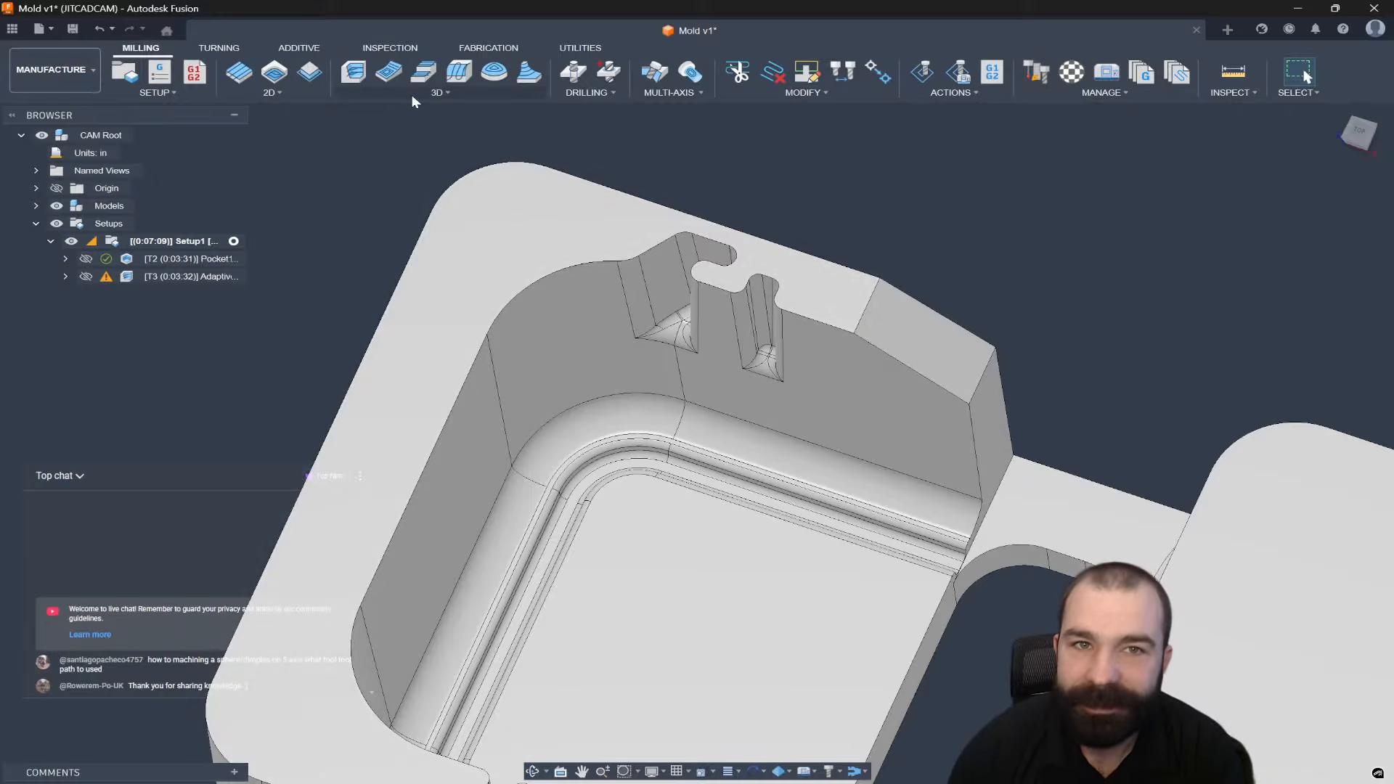
Start a 3D Pocket Clearing operation and create a new bull nose end mill tool.
click(413, 94)
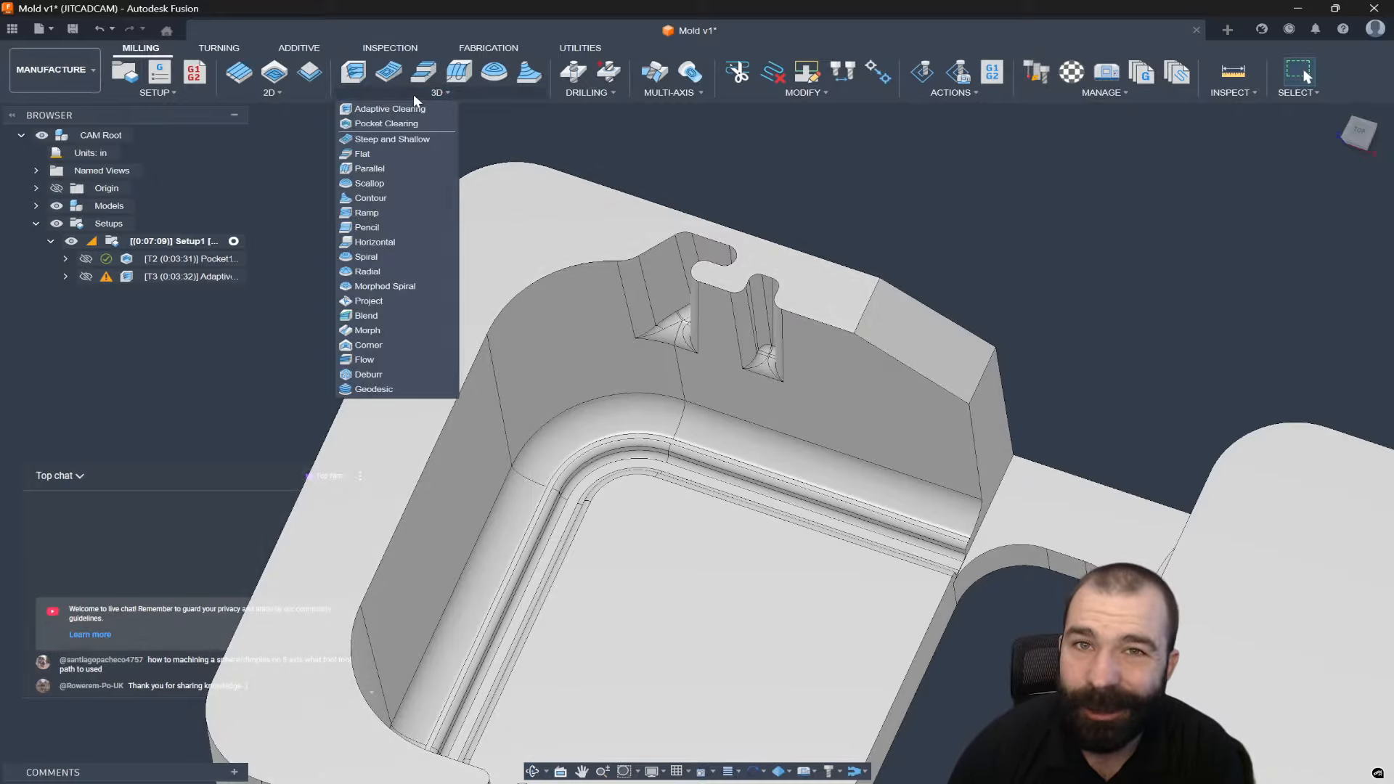
click(387, 125)
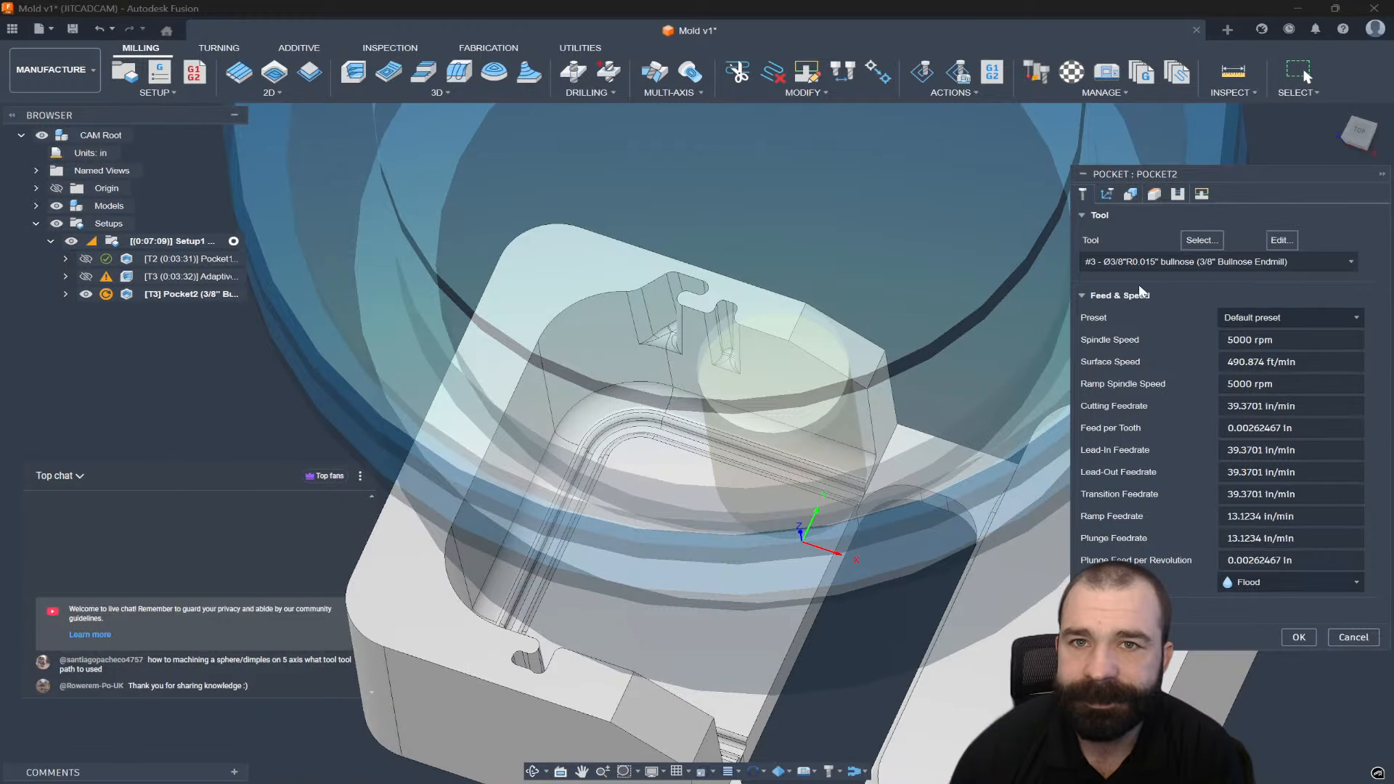
click(1202, 239)
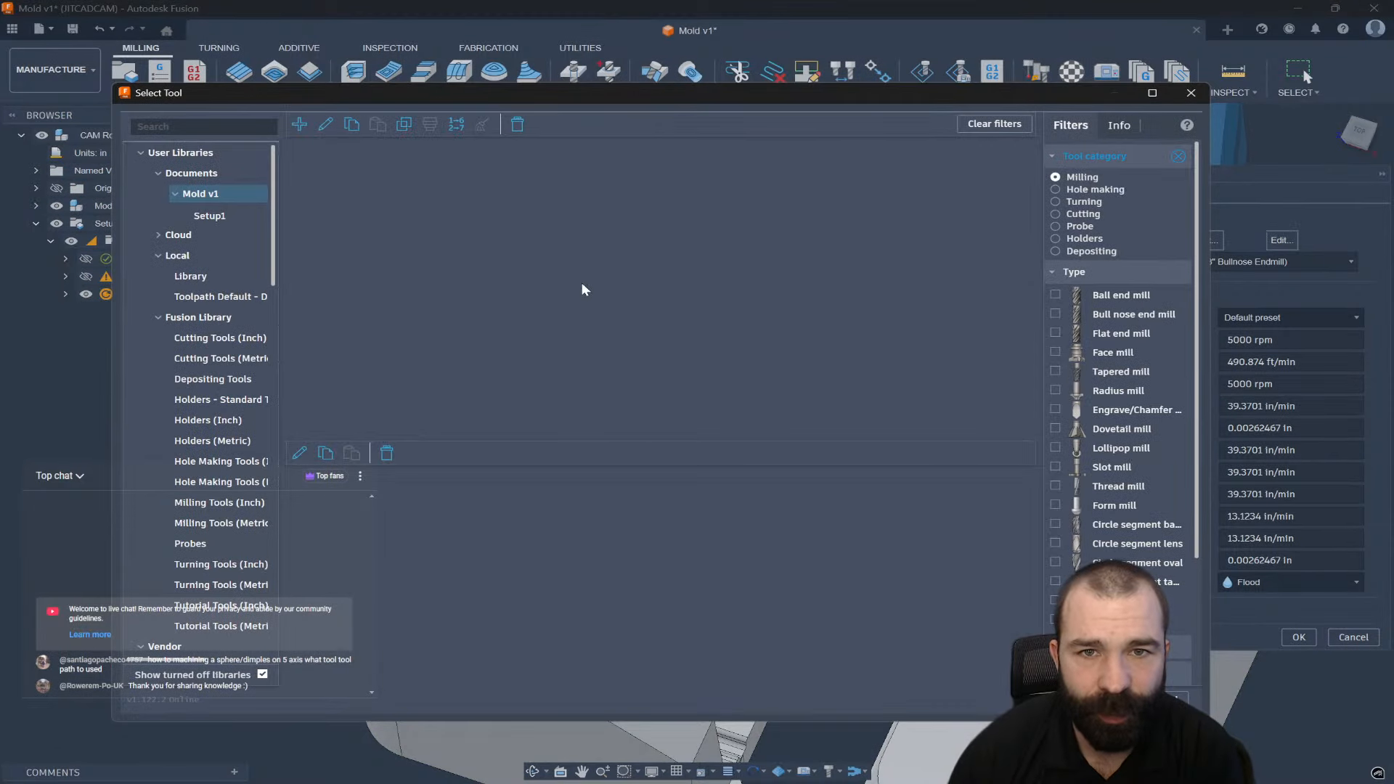
click(299, 124)
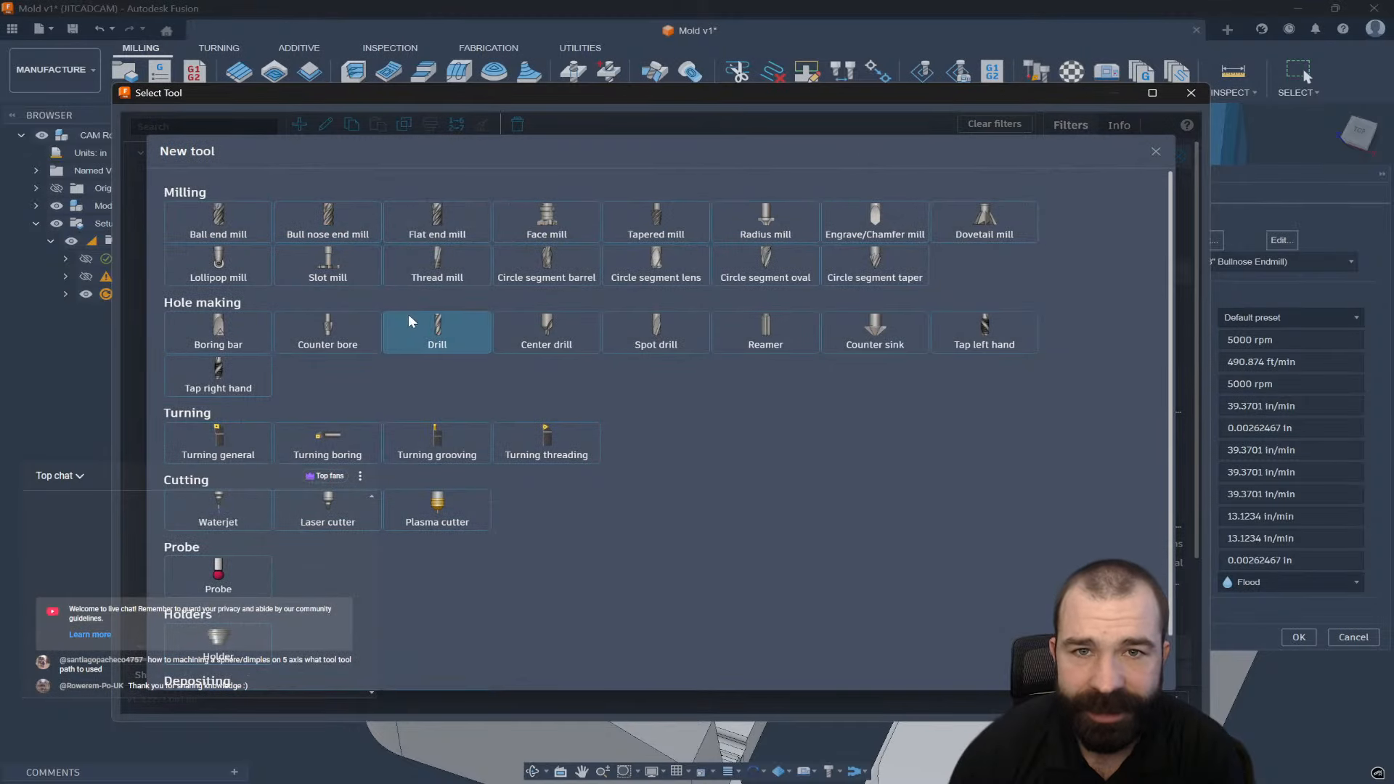
click(324, 231)
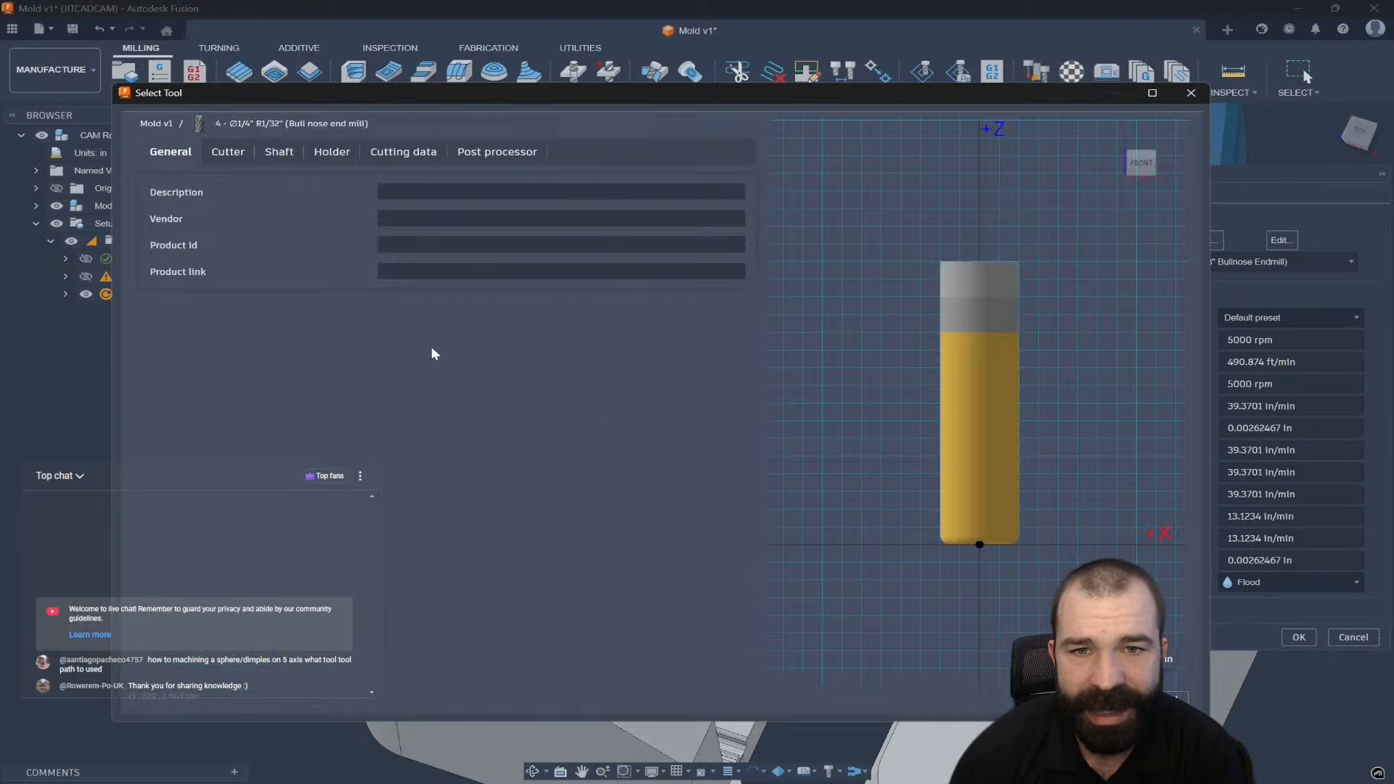
Give the new cutter 0.03125 in diameter and 0.005 in corner radius, and assign it to Pocket2.
click(247, 160)
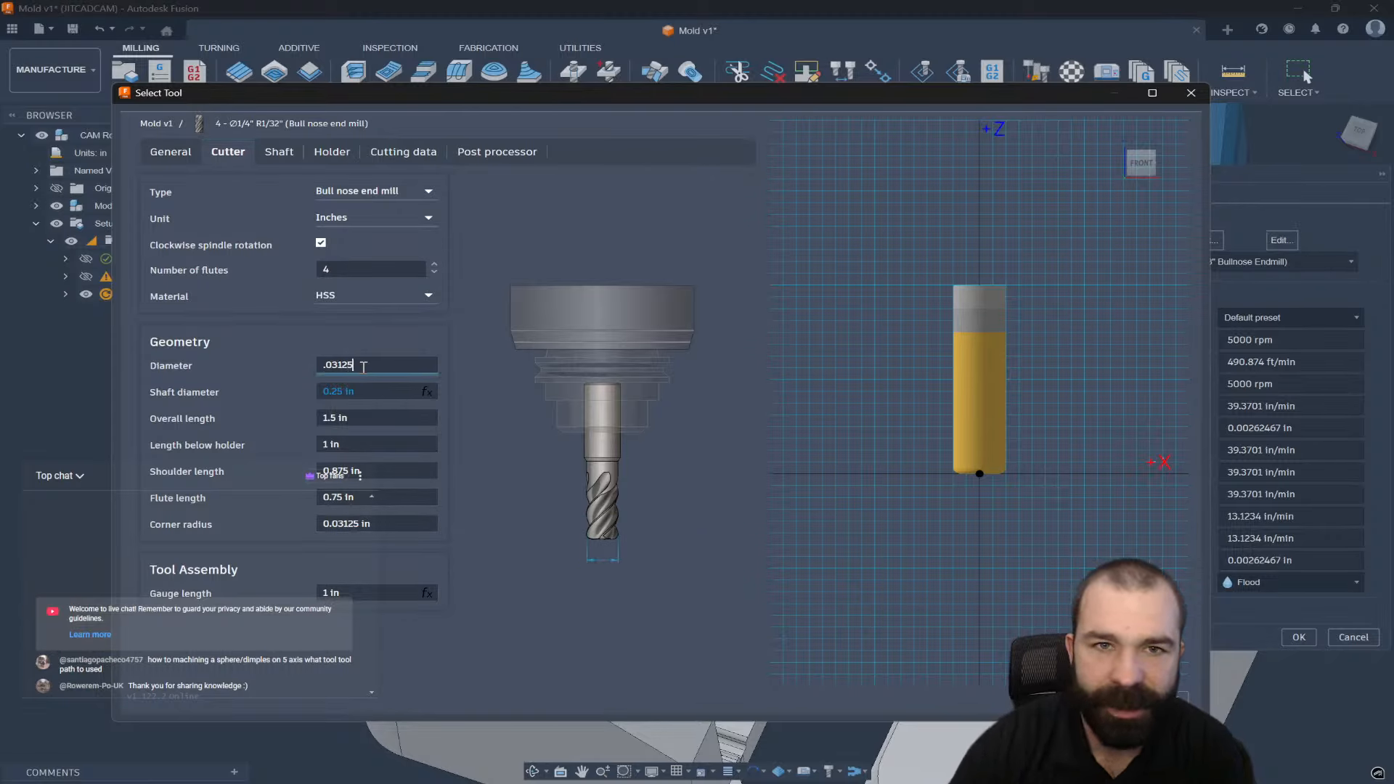
key(Return)
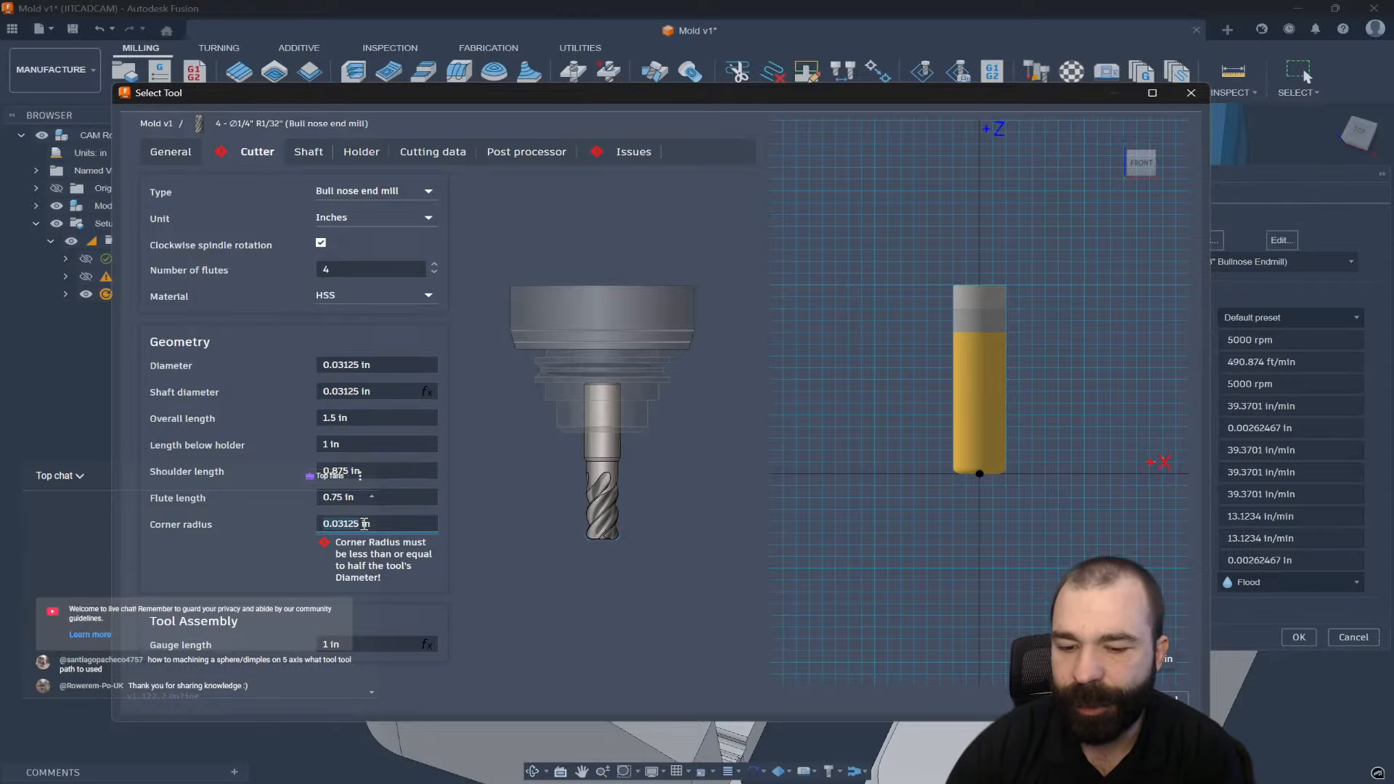
key(Return)
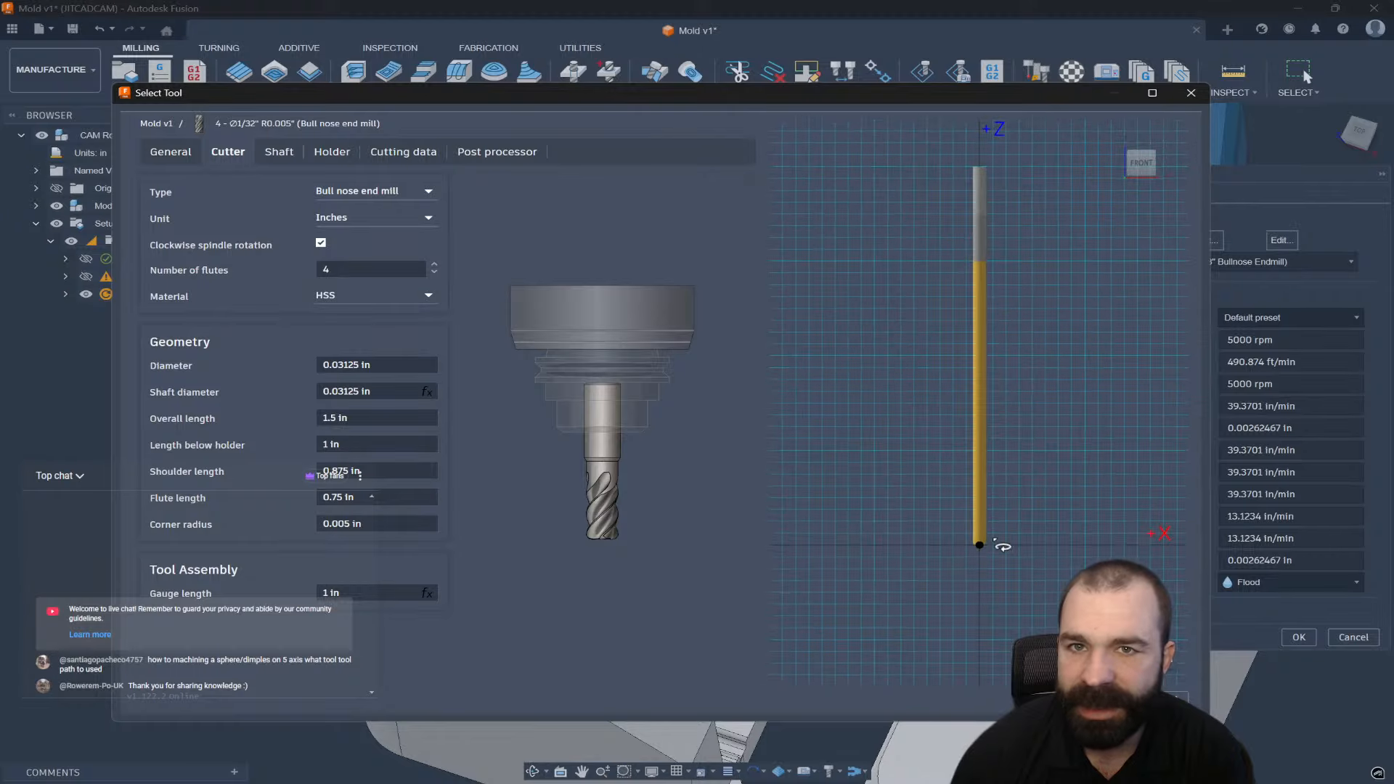
click(1105, 700)
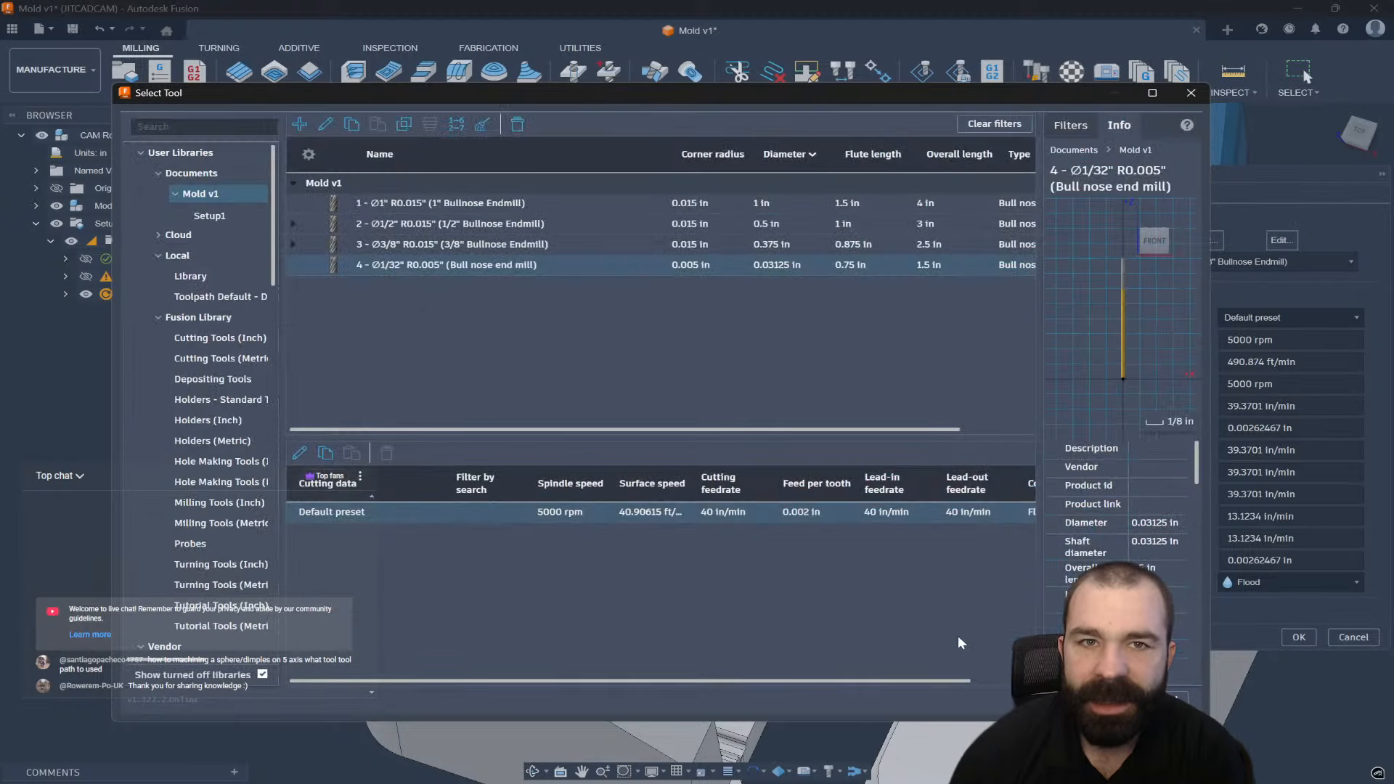
click(1111, 700)
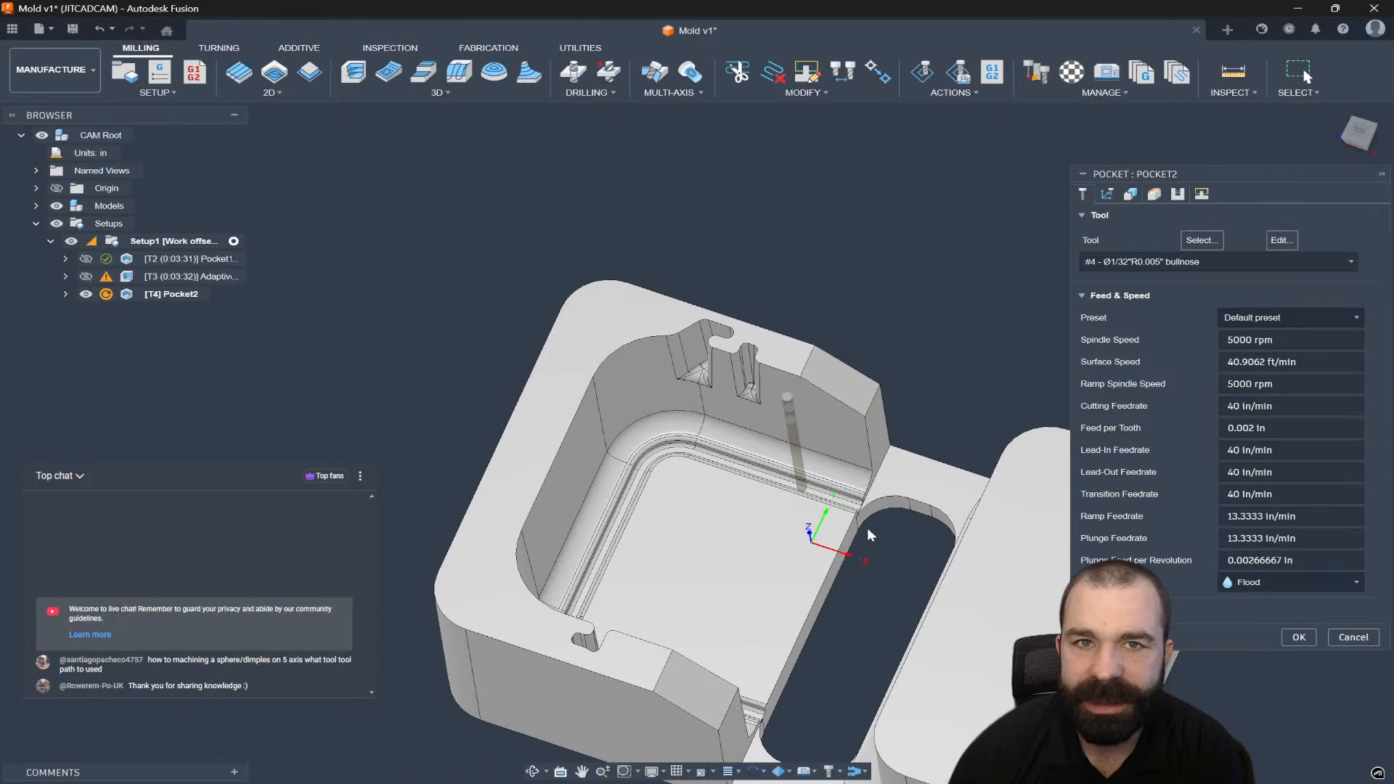
Limit Pocket2's machining boundary to a 14-edge chain around the left slot and generate it.
click(1125, 193)
click(1293, 238)
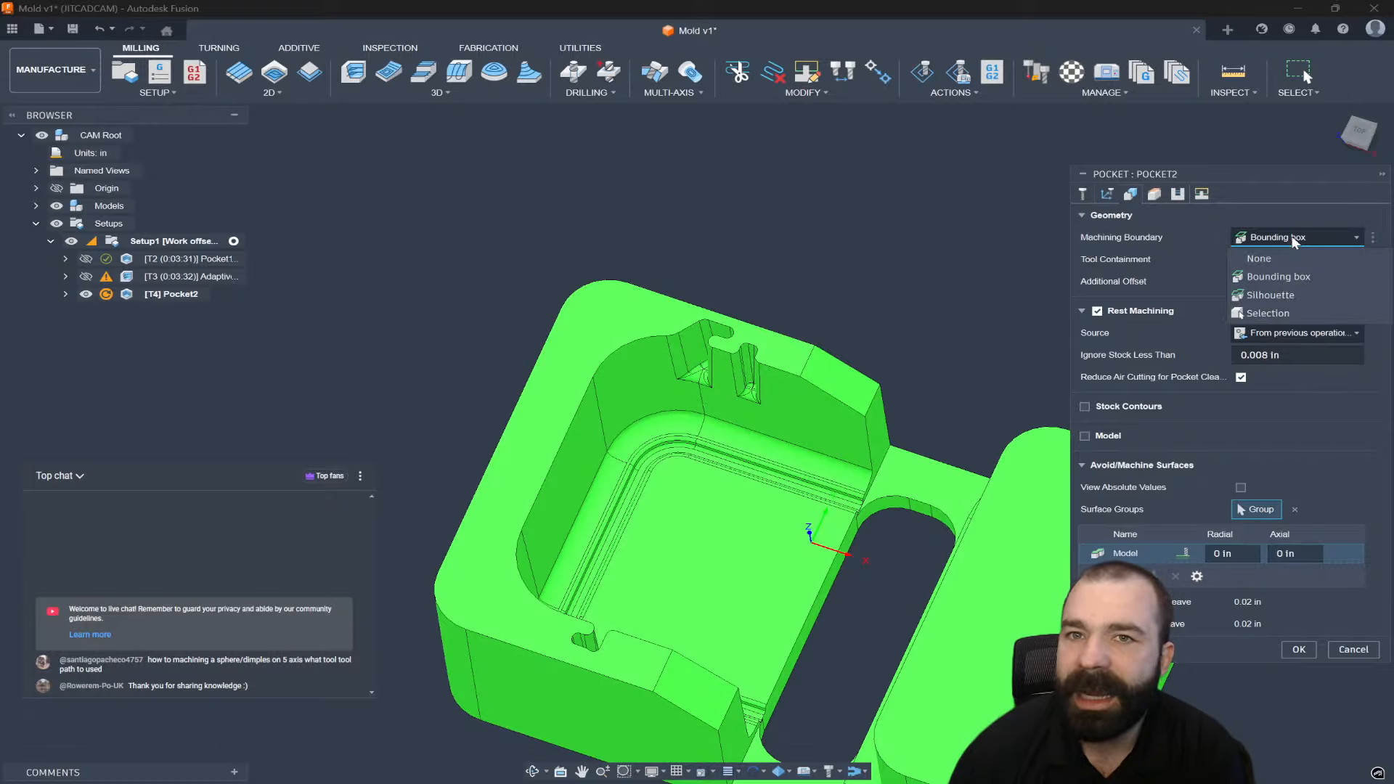
click(1288, 312)
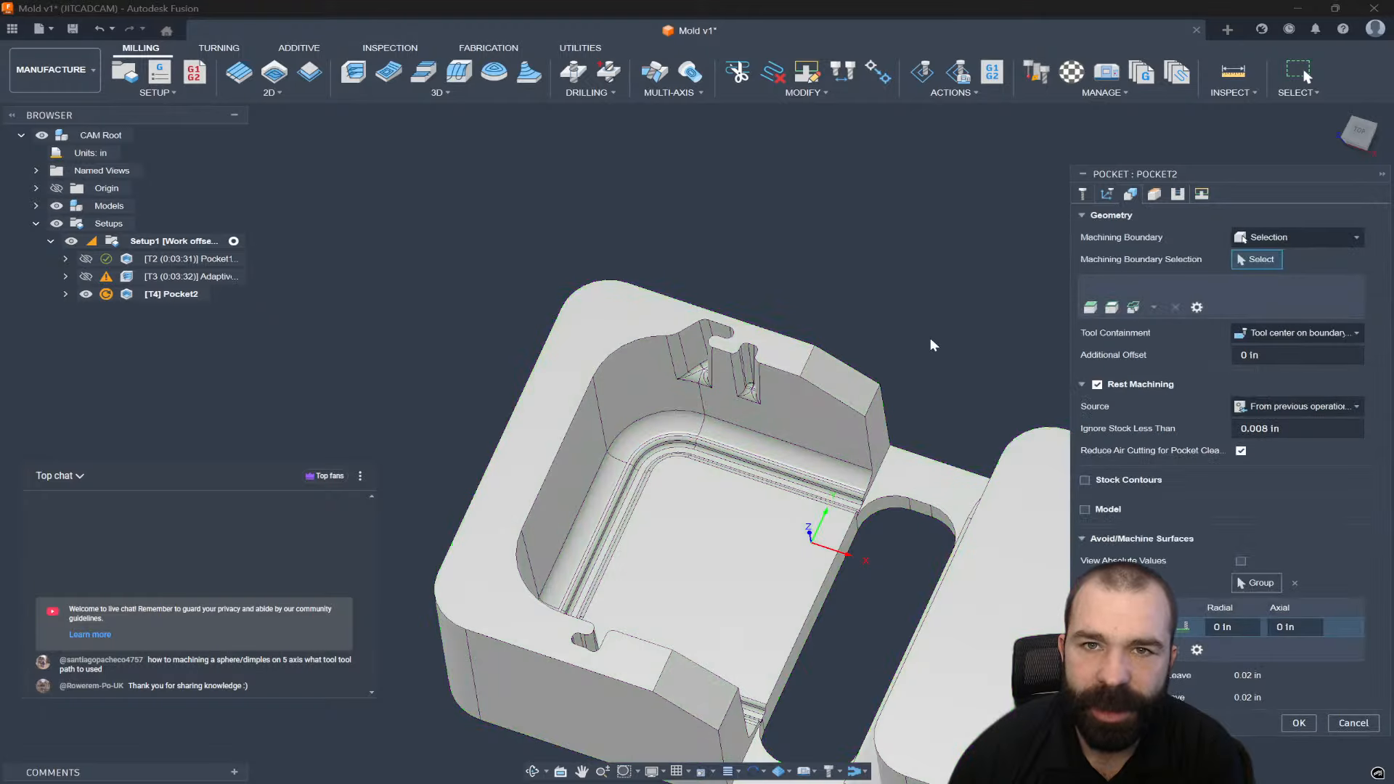
scroll(930, 338, up, 3)
scroll(664, 356, up, 3)
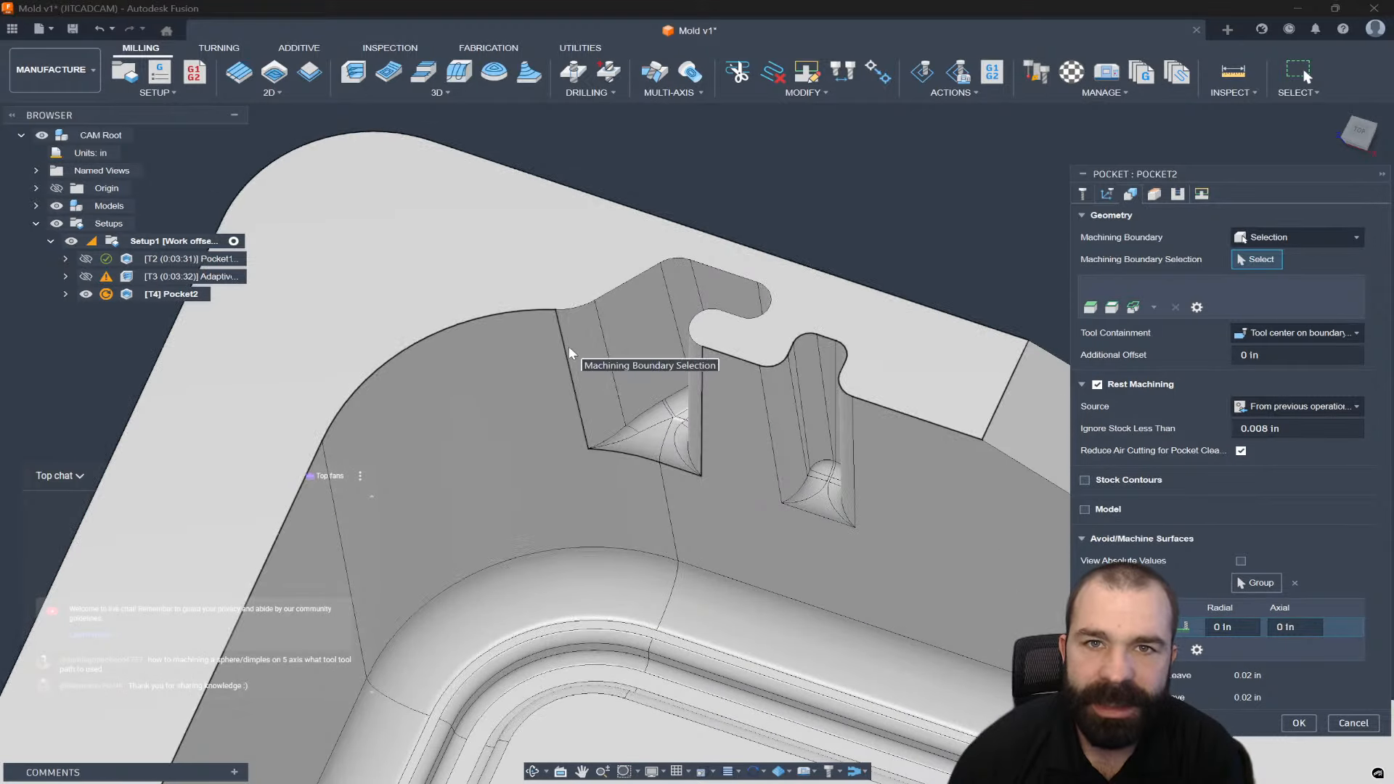
click(580, 430)
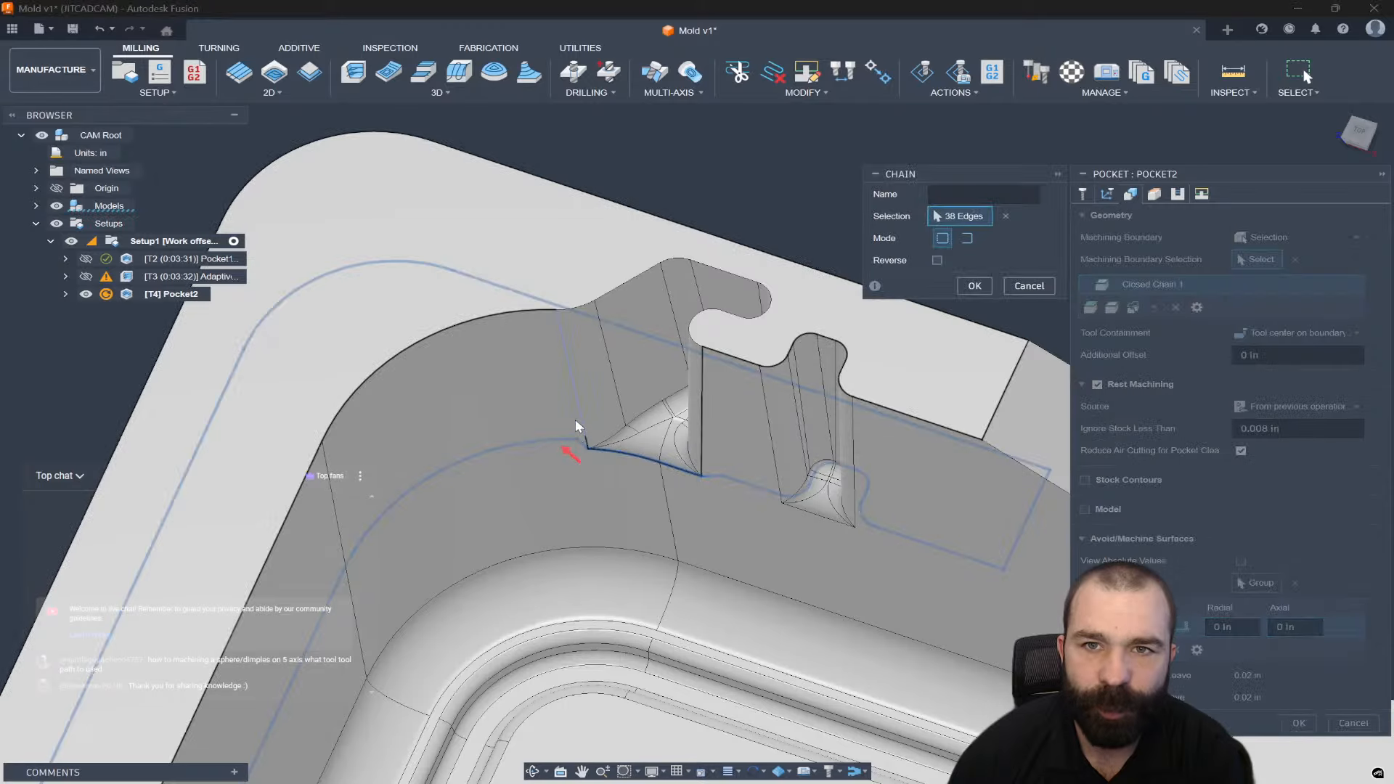
click(600, 298)
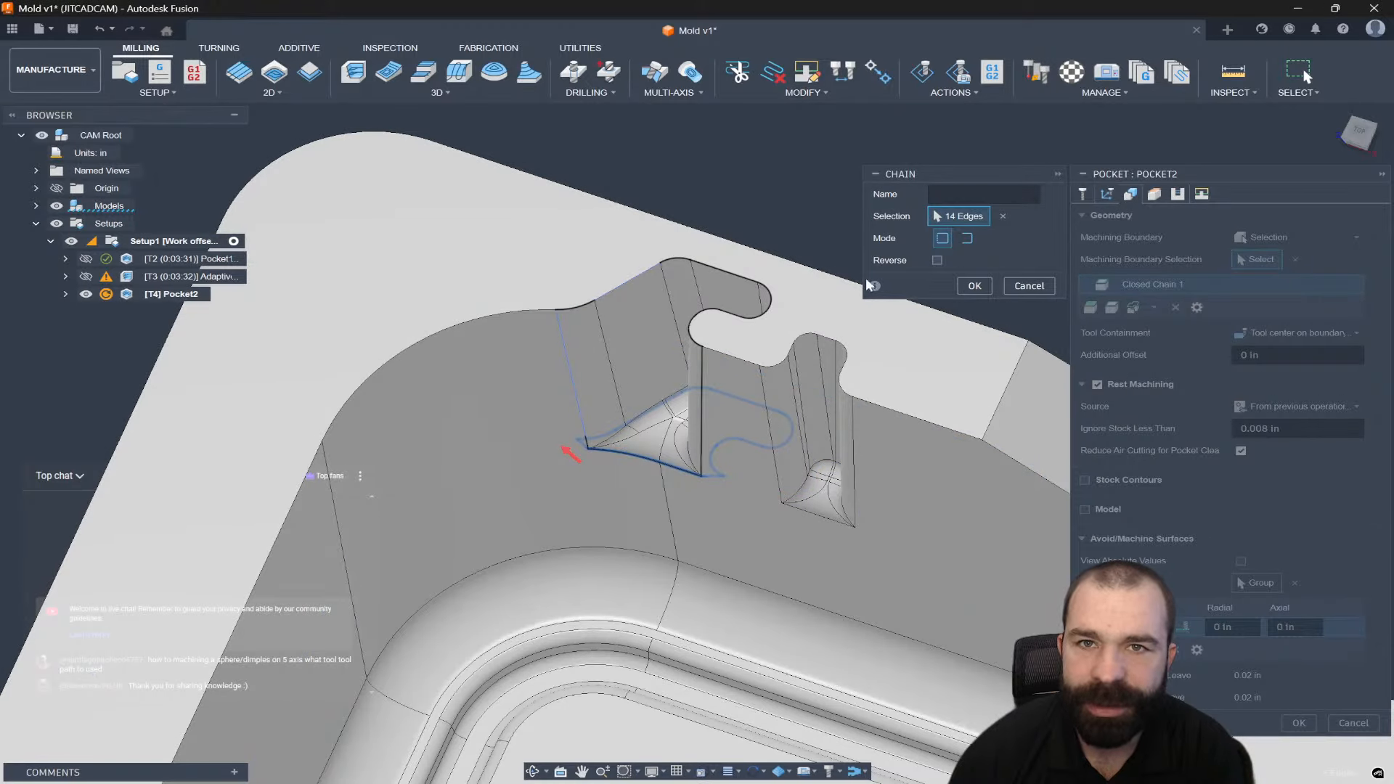
click(974, 285)
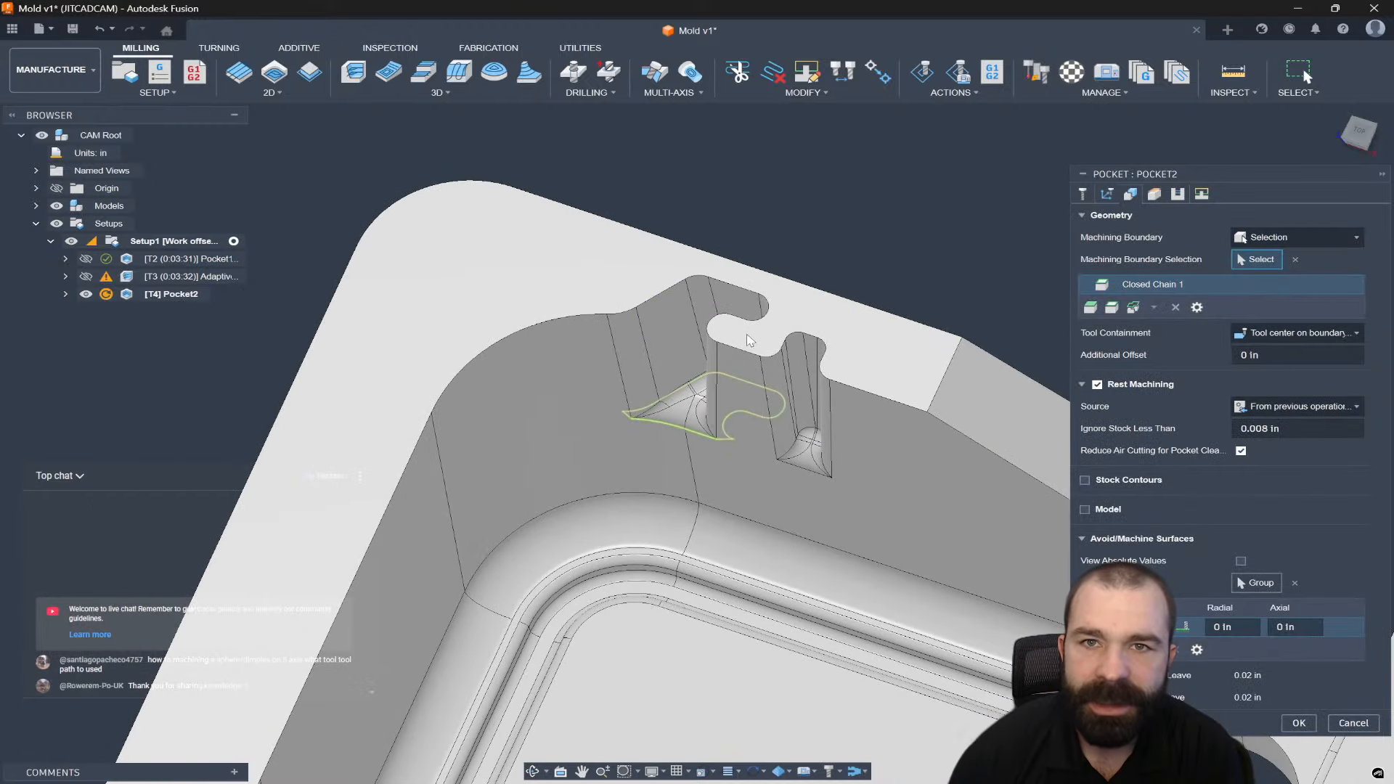
scroll(790, 293, down, 2)
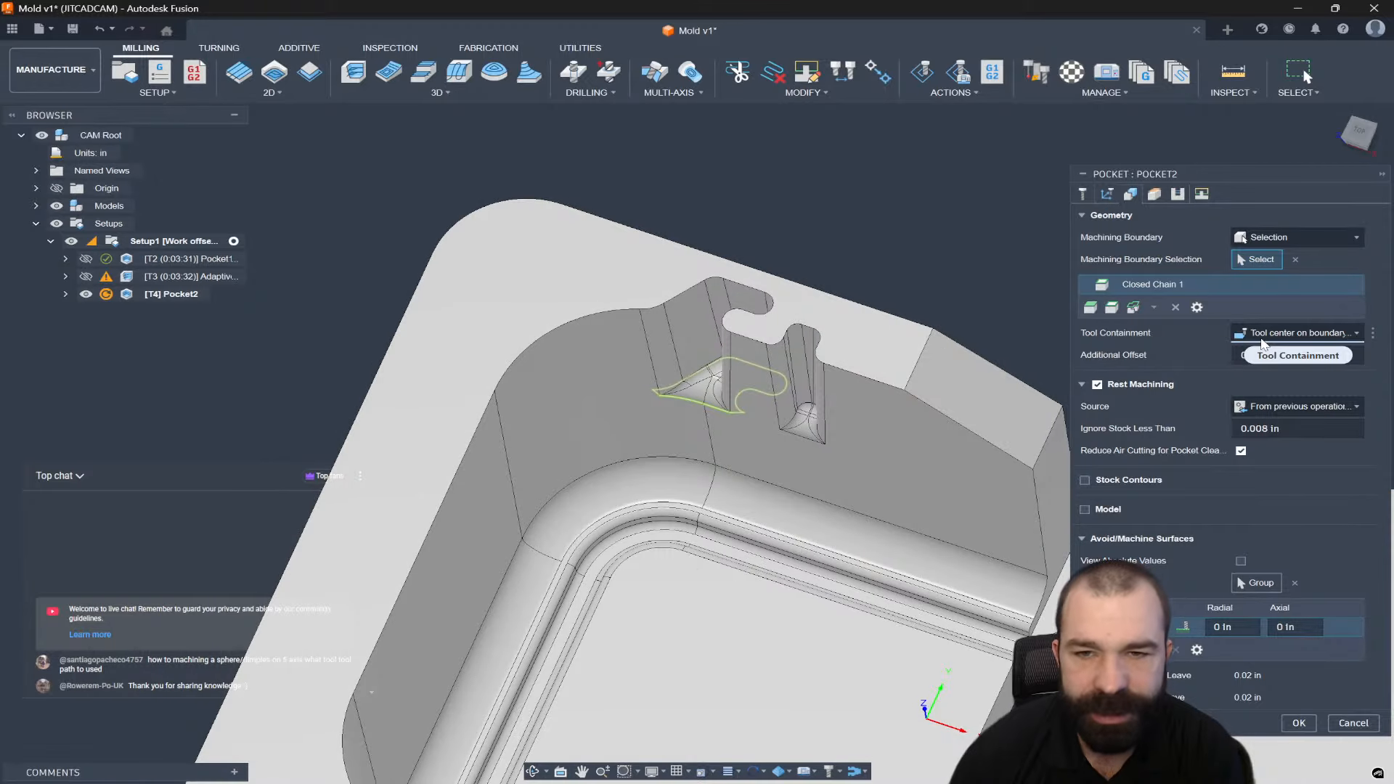
click(1297, 724)
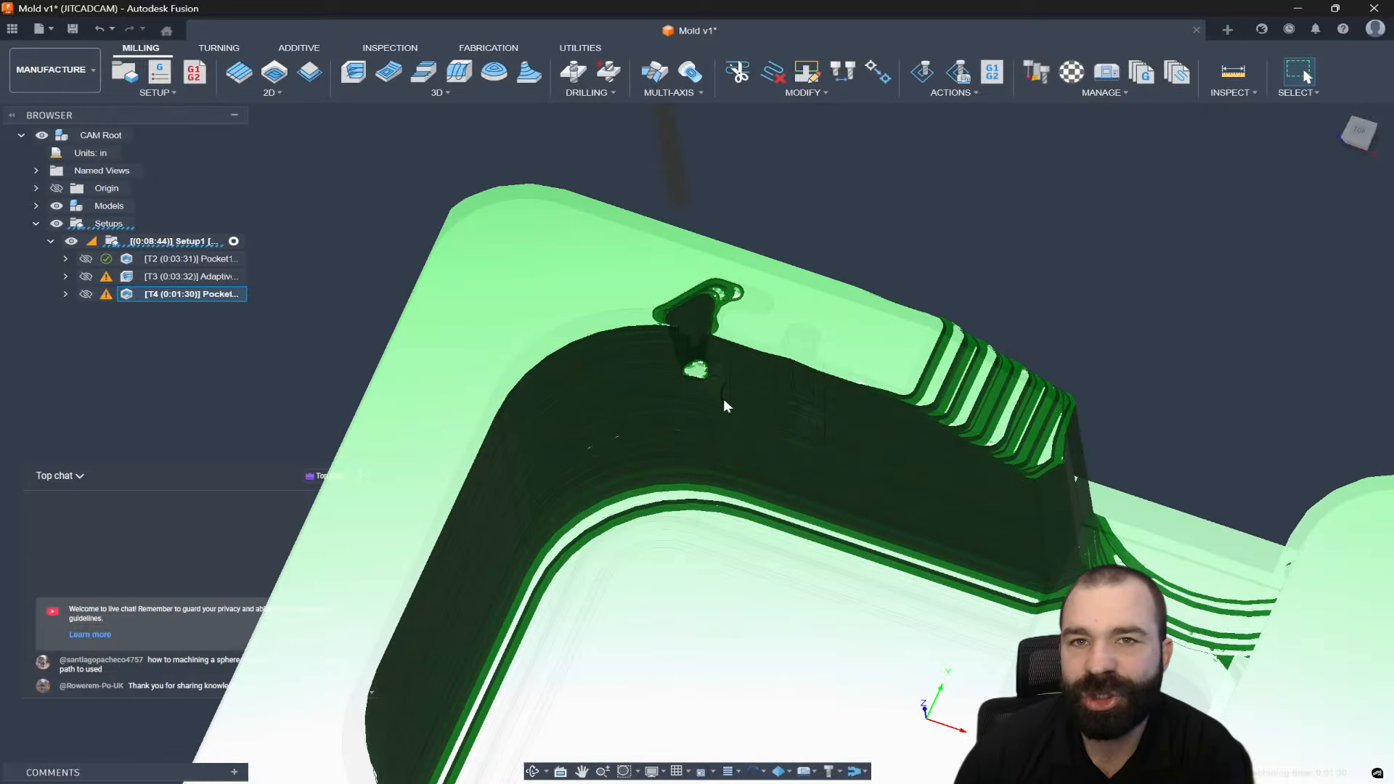
mouse_move(698, 374)
shift+middle_down()
mouse_move(696, 356)
mouse_move(742, 305)
mouse_move(704, 334)
shift+middle_up()
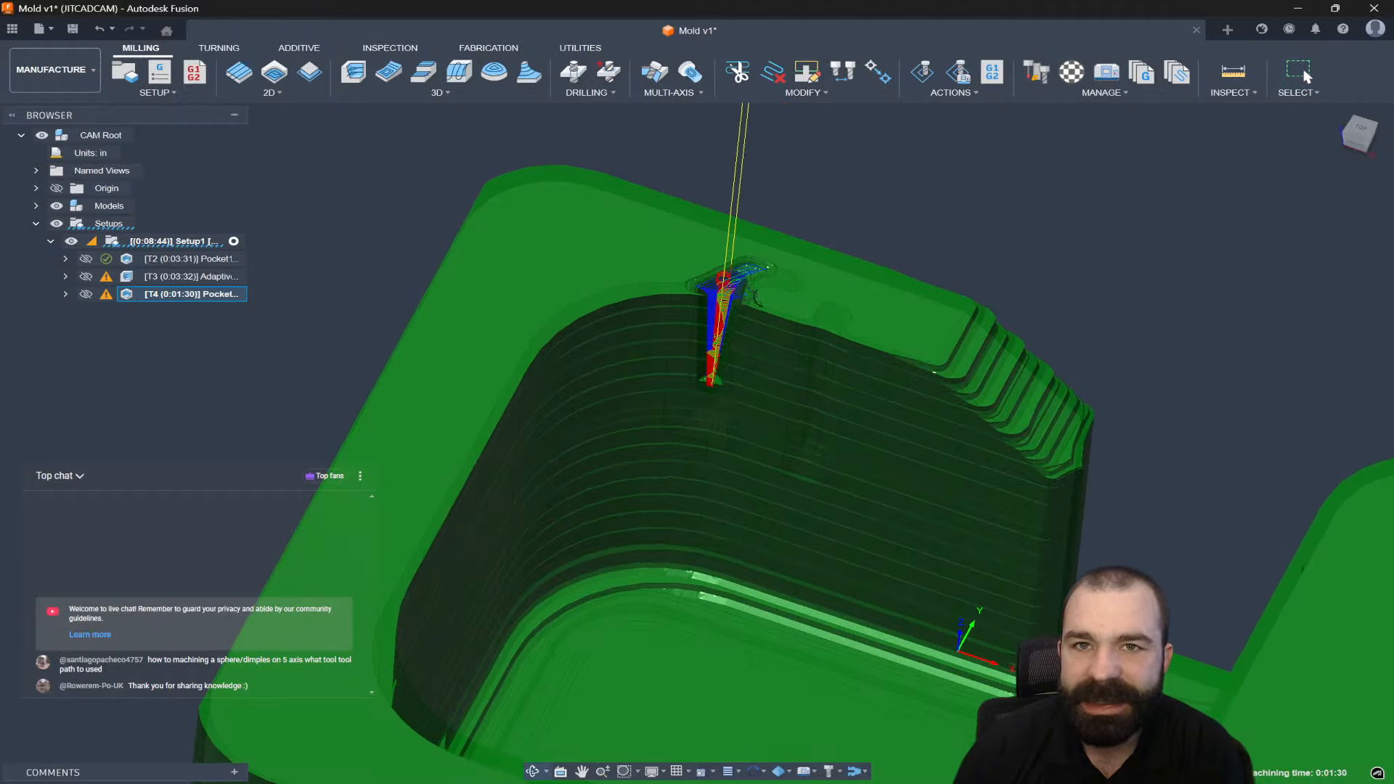
scroll(740, 298, up, 5)
scroll(718, 298, up, 2)
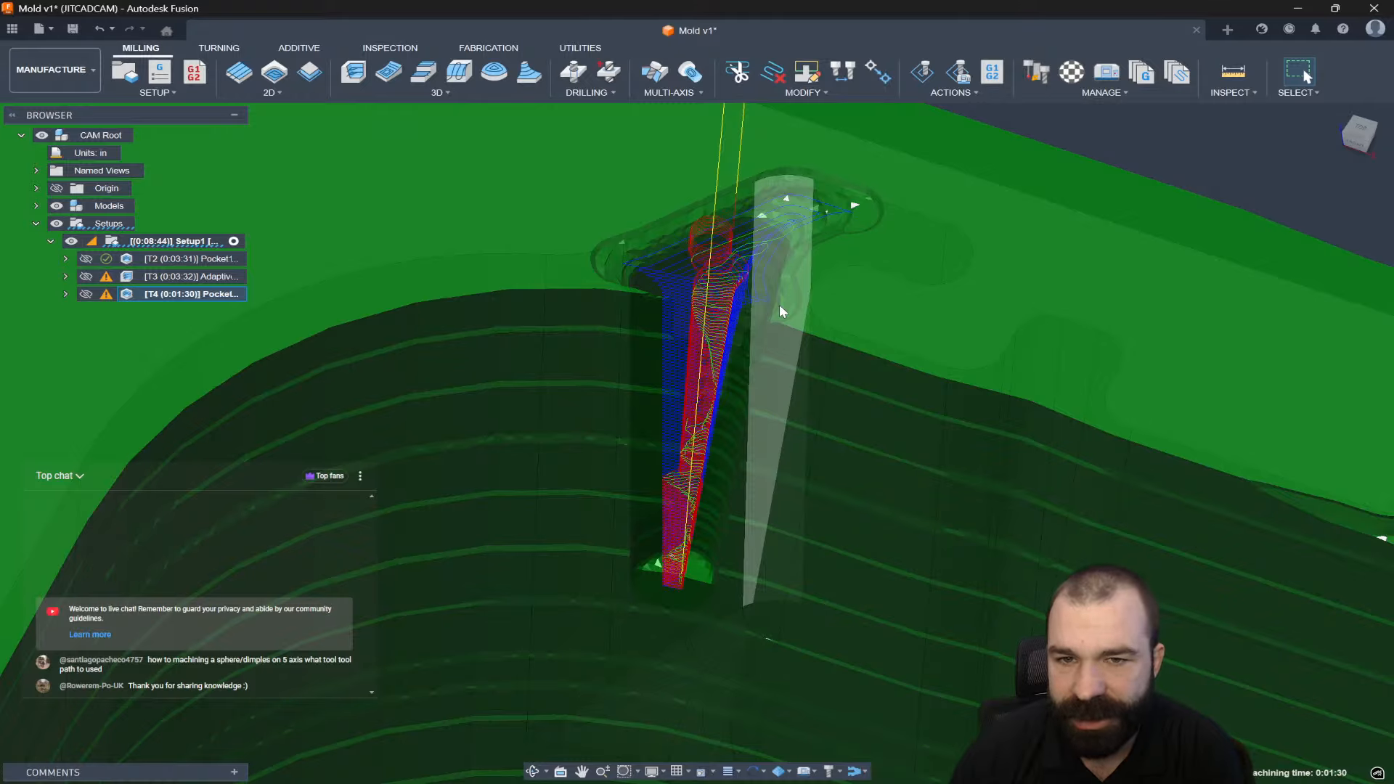
double_click(143, 298)
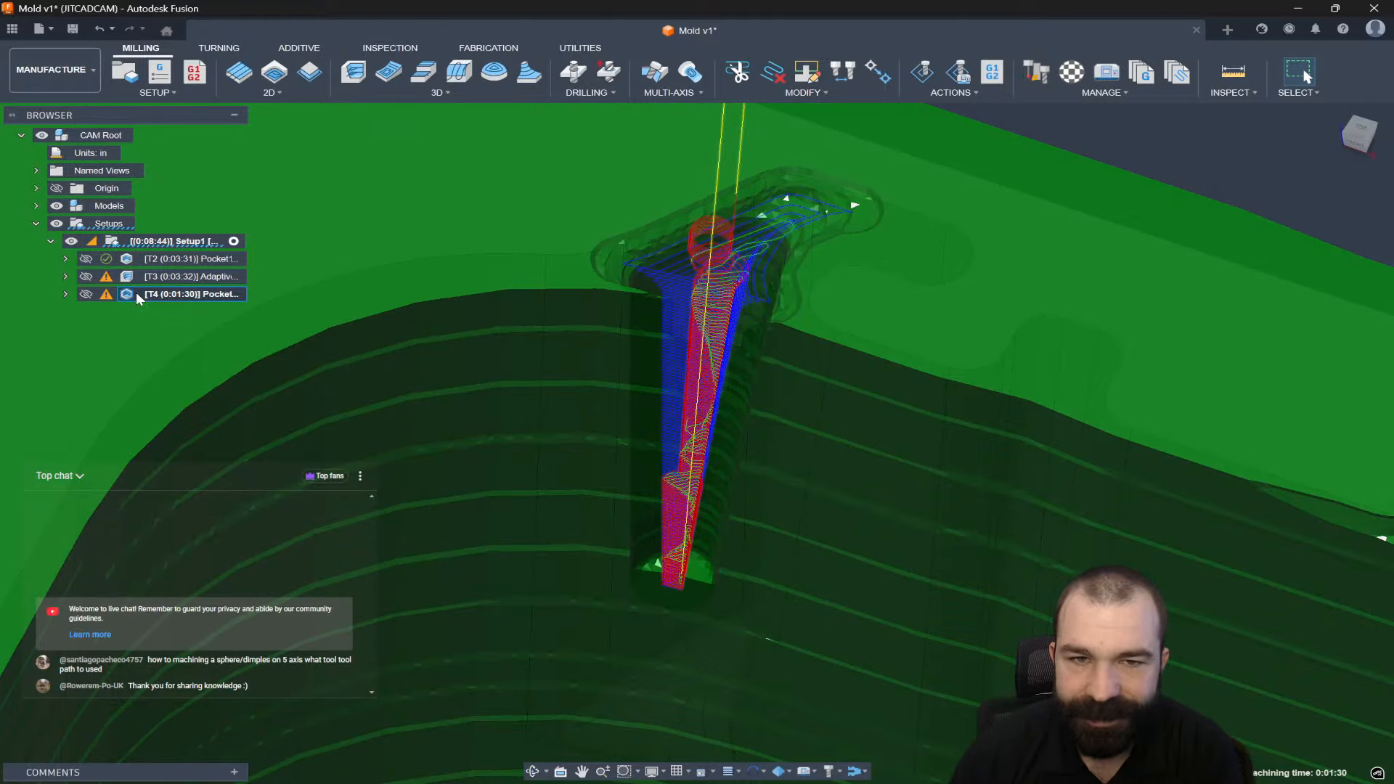
Set Pocket2's stock to leave to 0.003 in on the Passes tab and regenerate it.
click(1178, 194)
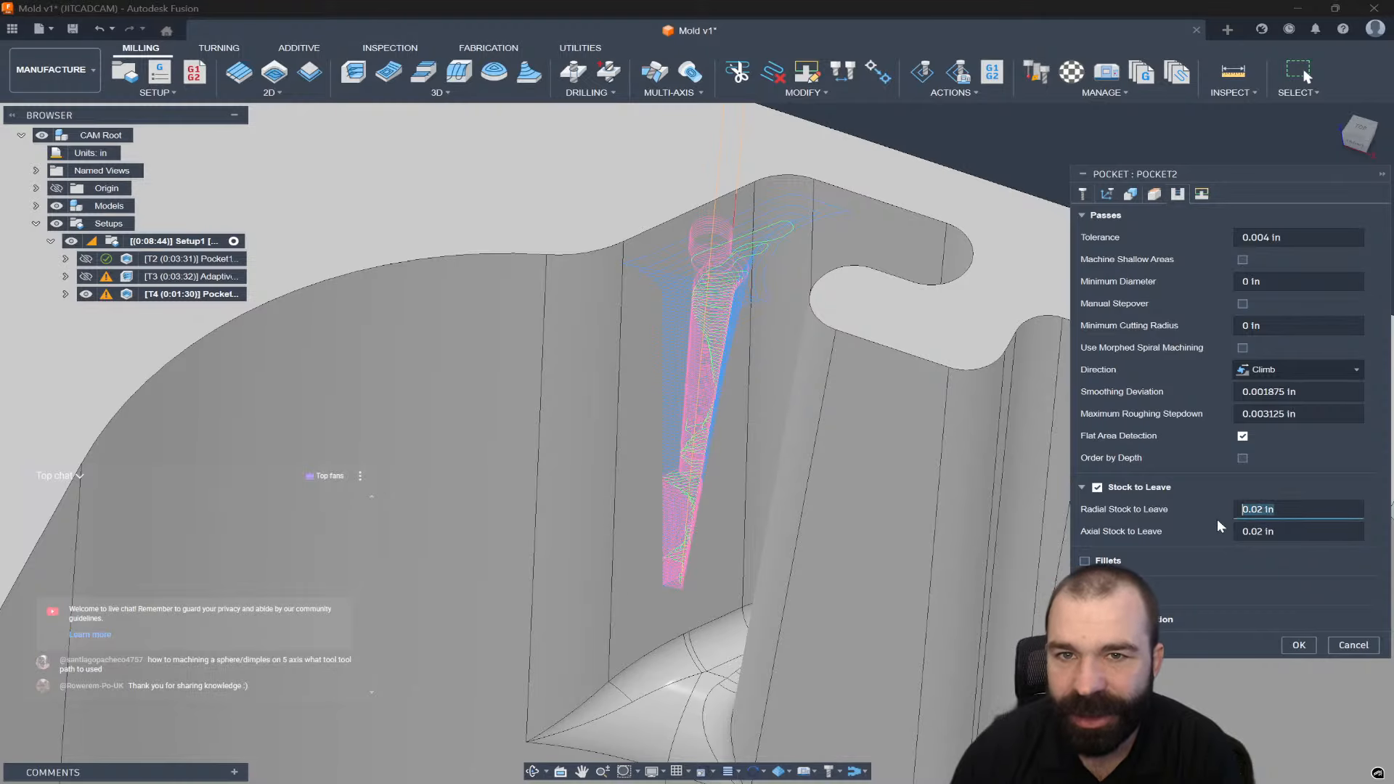
text(.003)
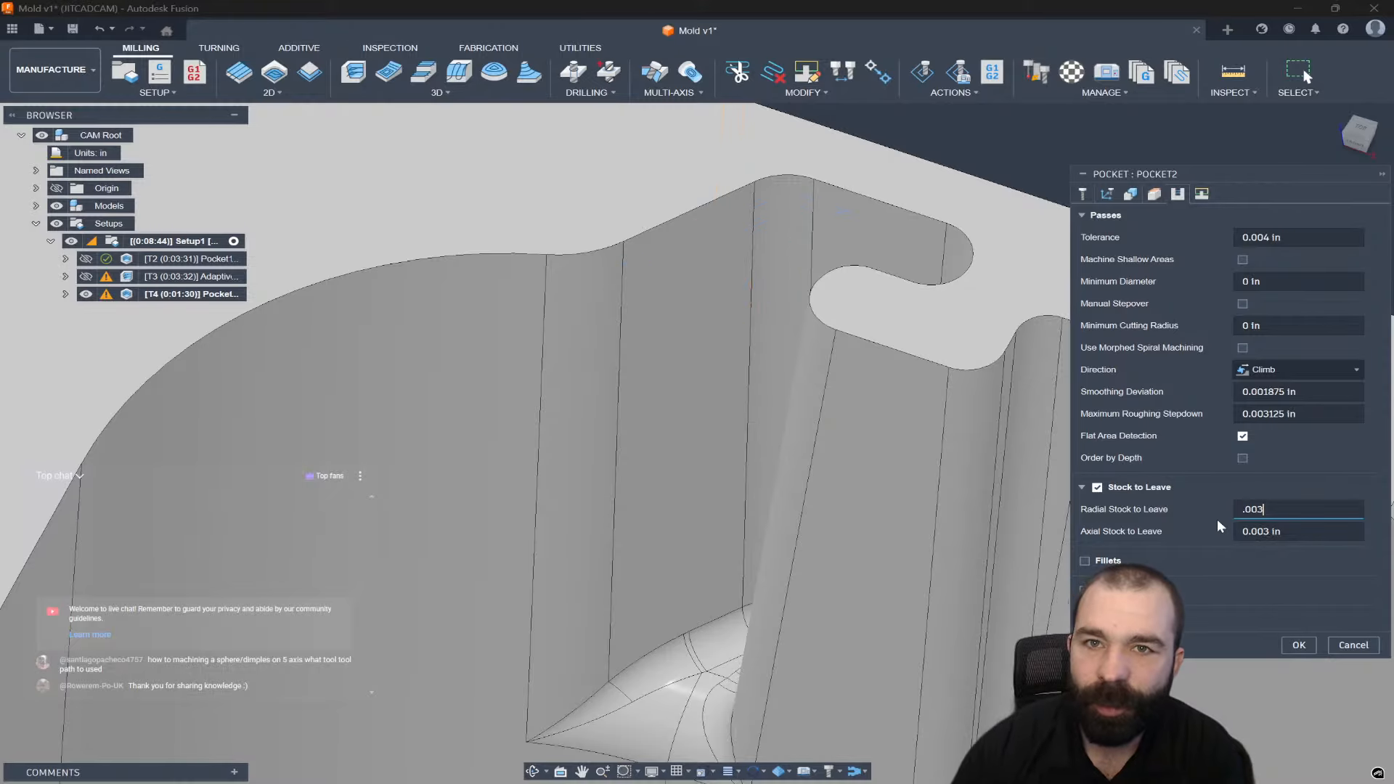
key(Return)
click(1299, 645)
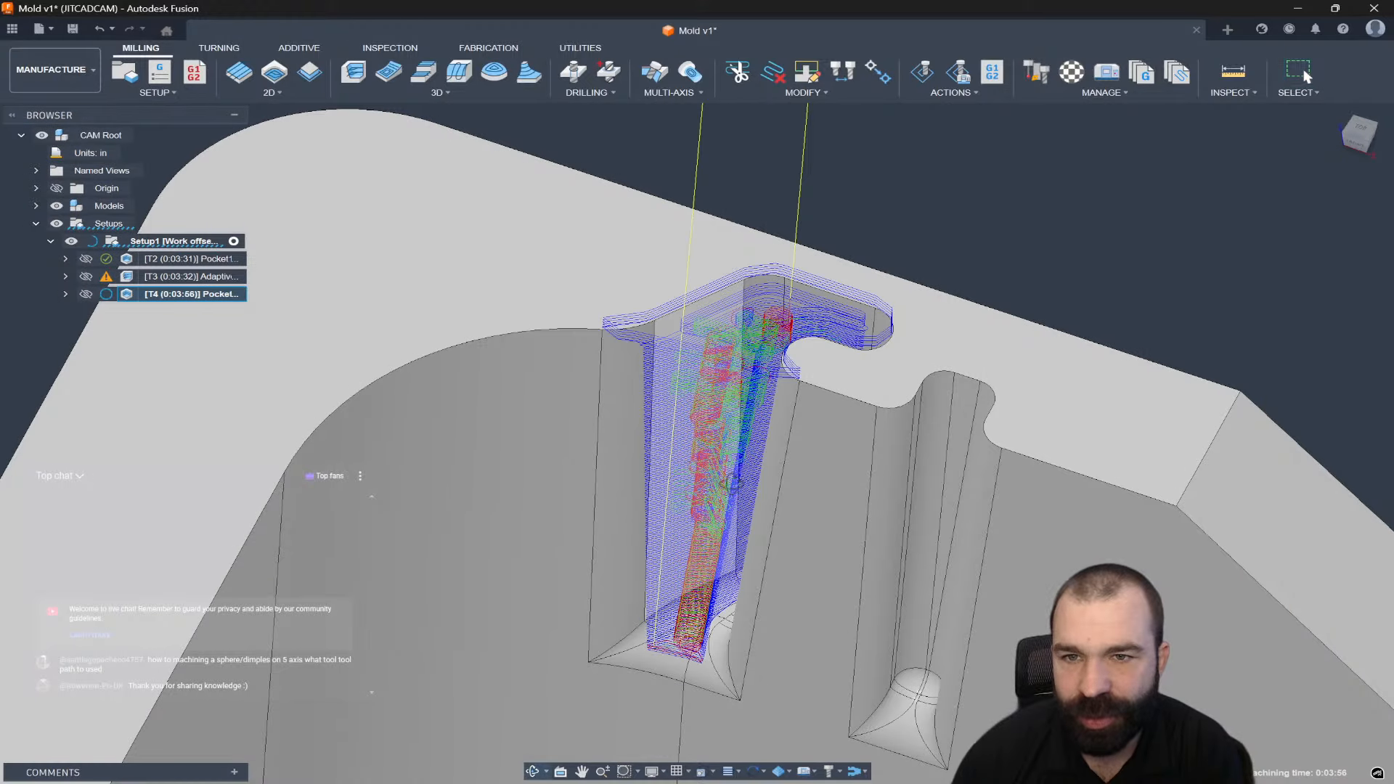
mouse_move(732, 484)
shift+middle_down()
mouse_move(752, 539)
mouse_move(729, 487)
shift+middle_up()
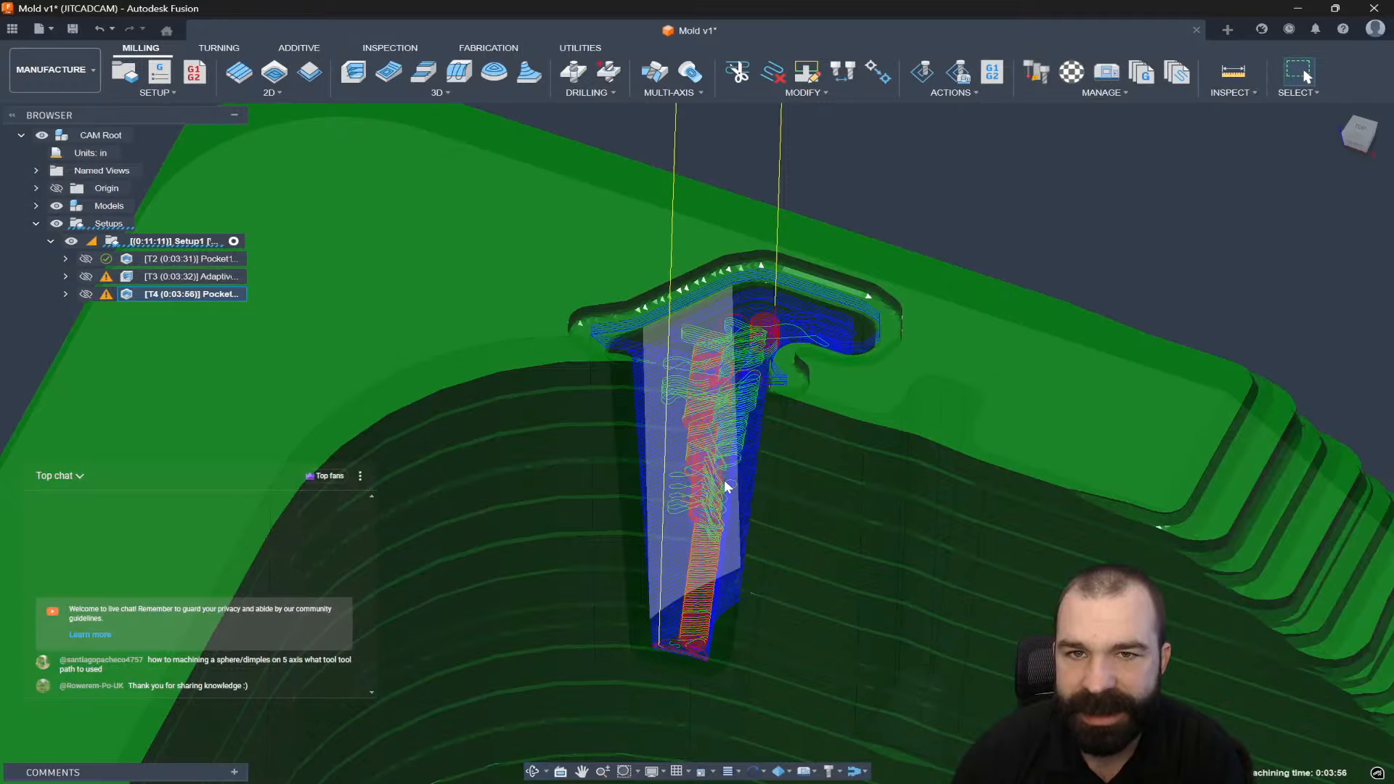
scroll(723, 412, down, 3)
mouse_move(724, 411)
shift+middle_down()
mouse_move(727, 388)
mouse_move(754, 392)
mouse_move(721, 427)
shift+middle_up()
scroll(721, 429, up, 3)
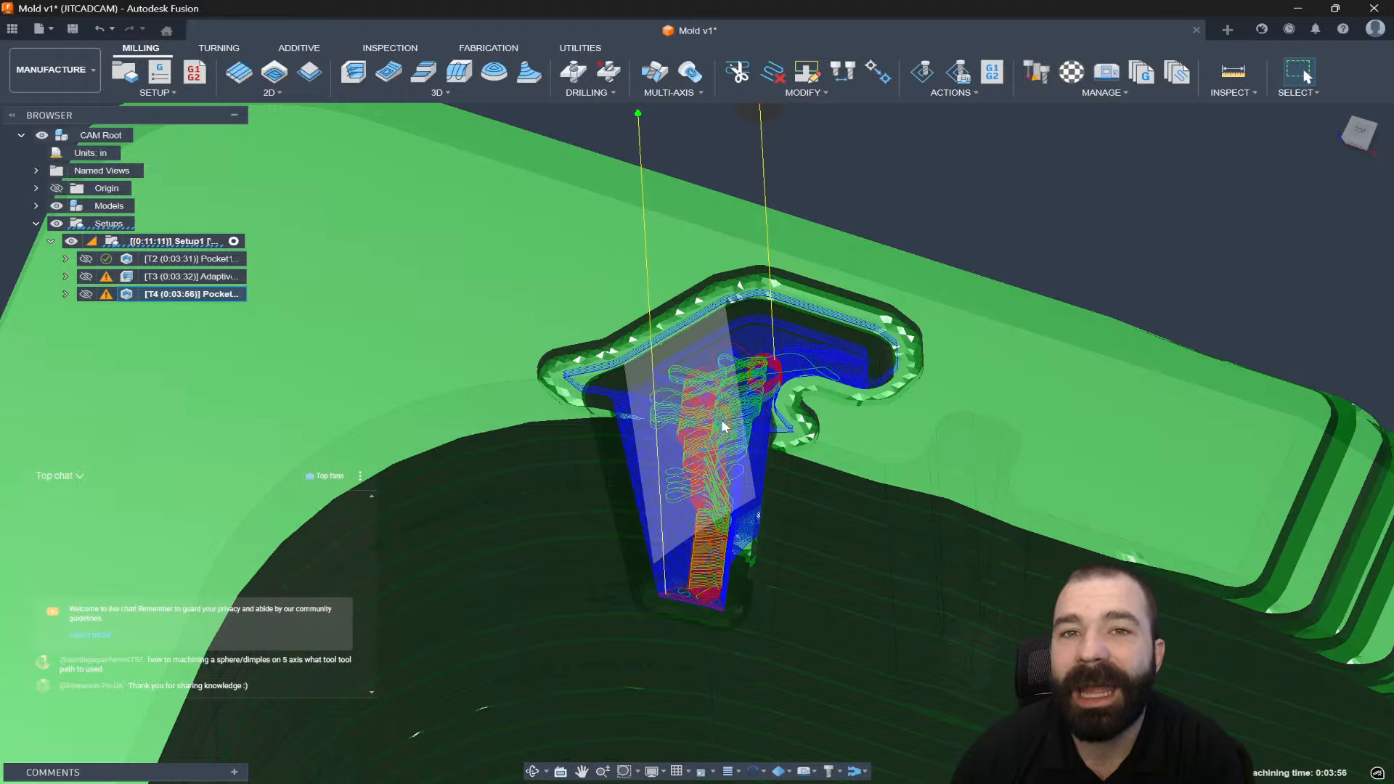
scroll(722, 420, down, 2)
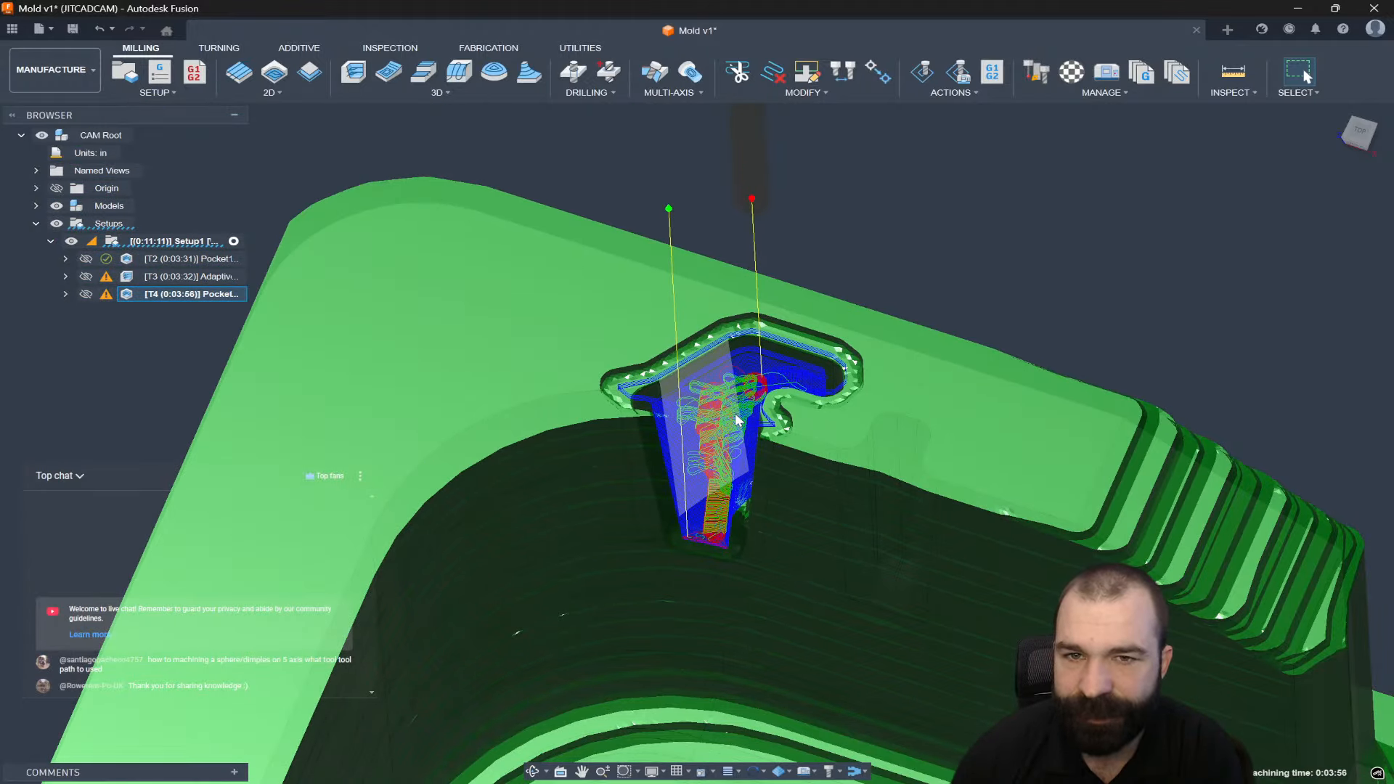
shift+middle_drag(735, 420, 709, 460)
scroll(709, 461, up, 4)
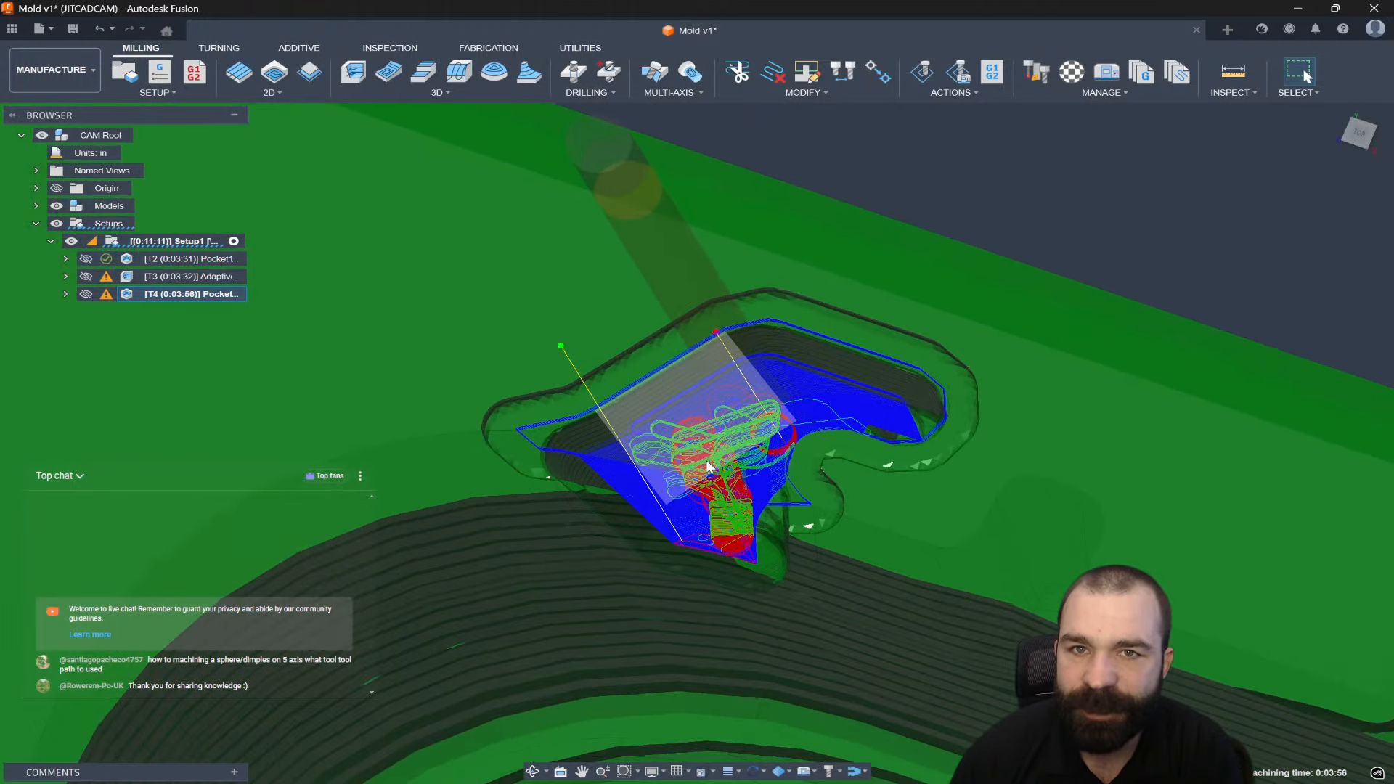
scroll(710, 466, up, 2)
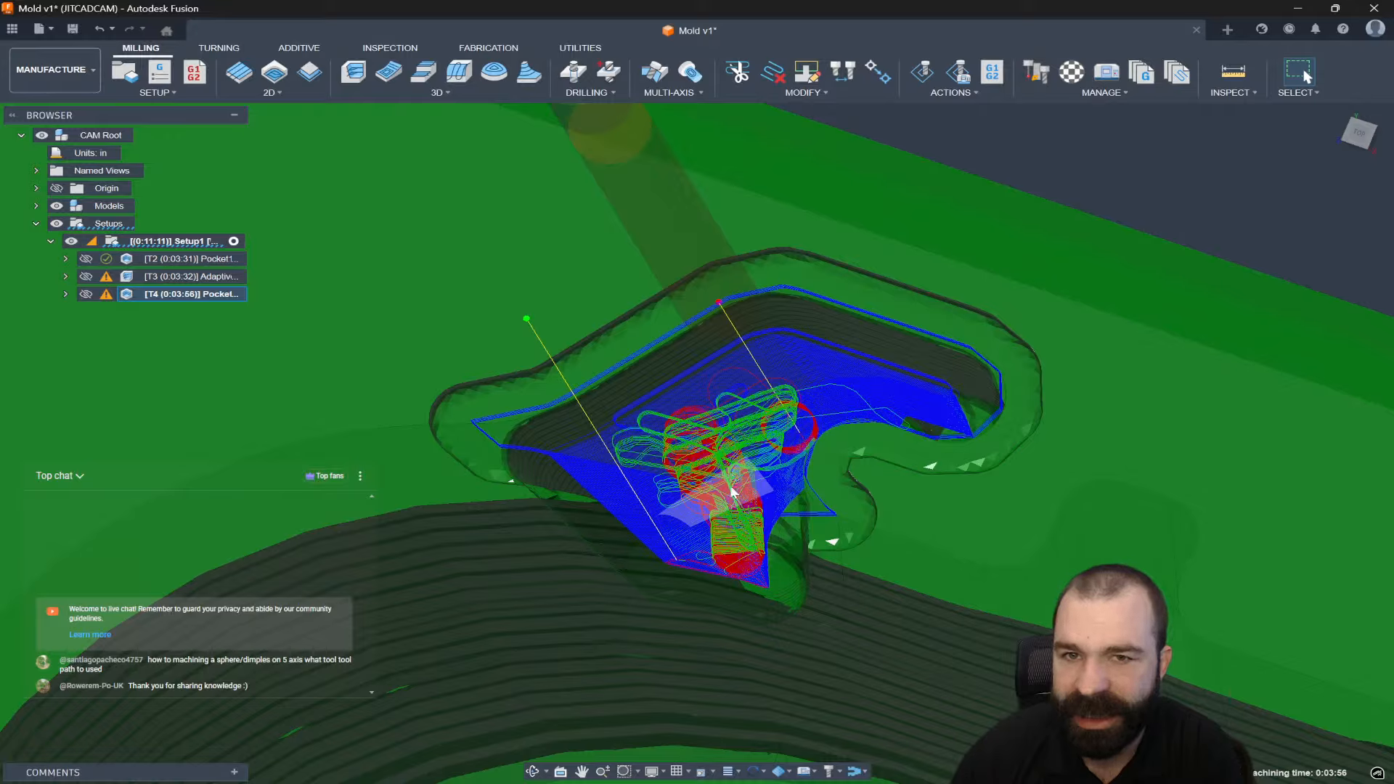
scroll(732, 493, up, 5)
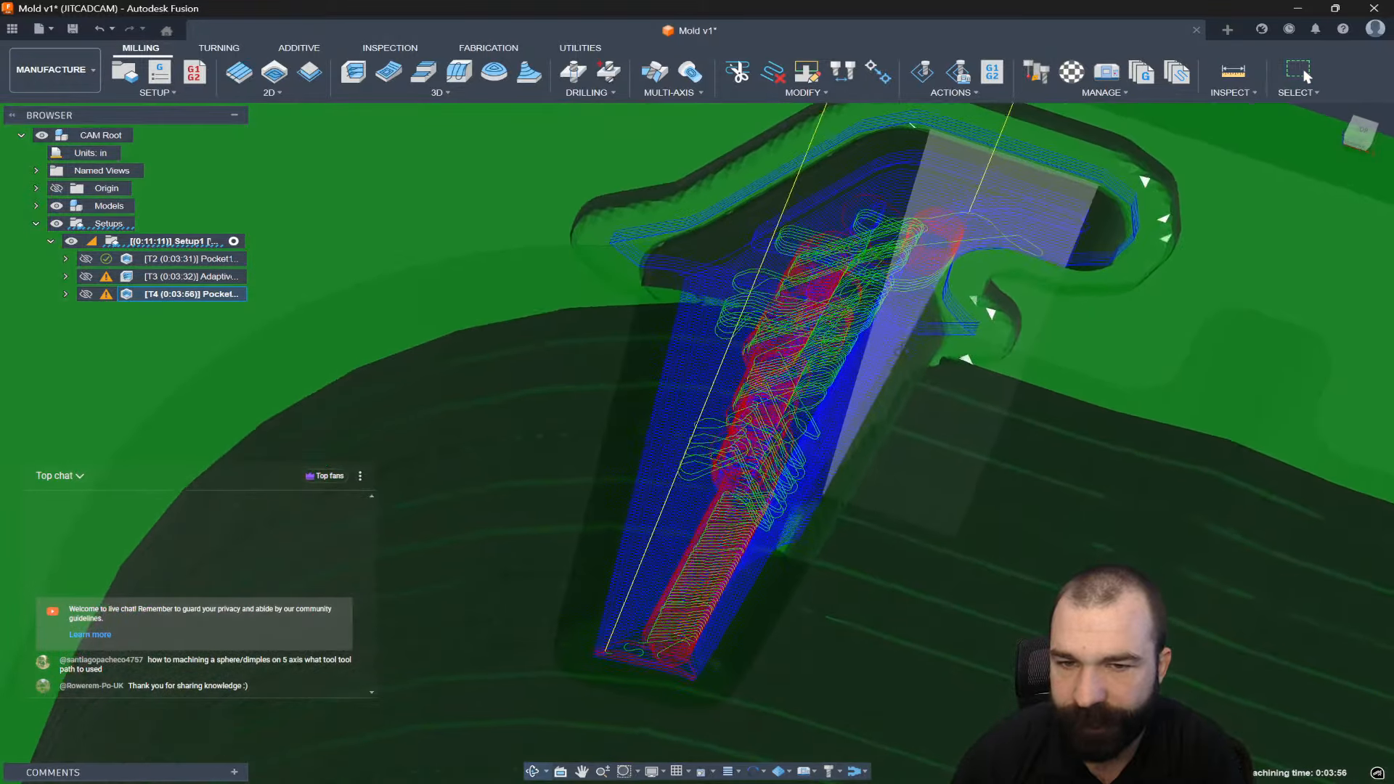
mouse_move(900, 351)
shift+middle_down()
mouse_move(887, 358)
mouse_move(899, 344)
shift+middle_up()
scroll(847, 395, down, 6)
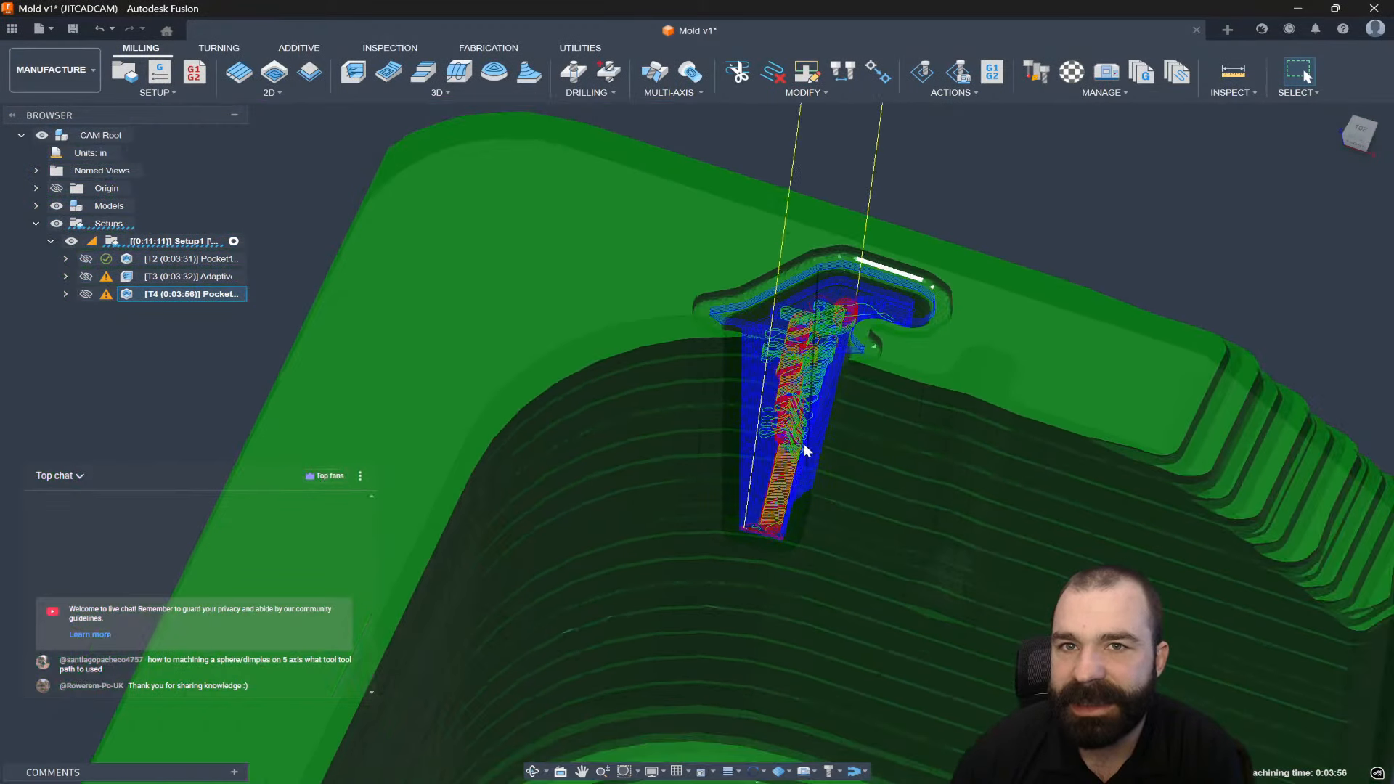
shift+middle_drag(803, 446, 824, 341)
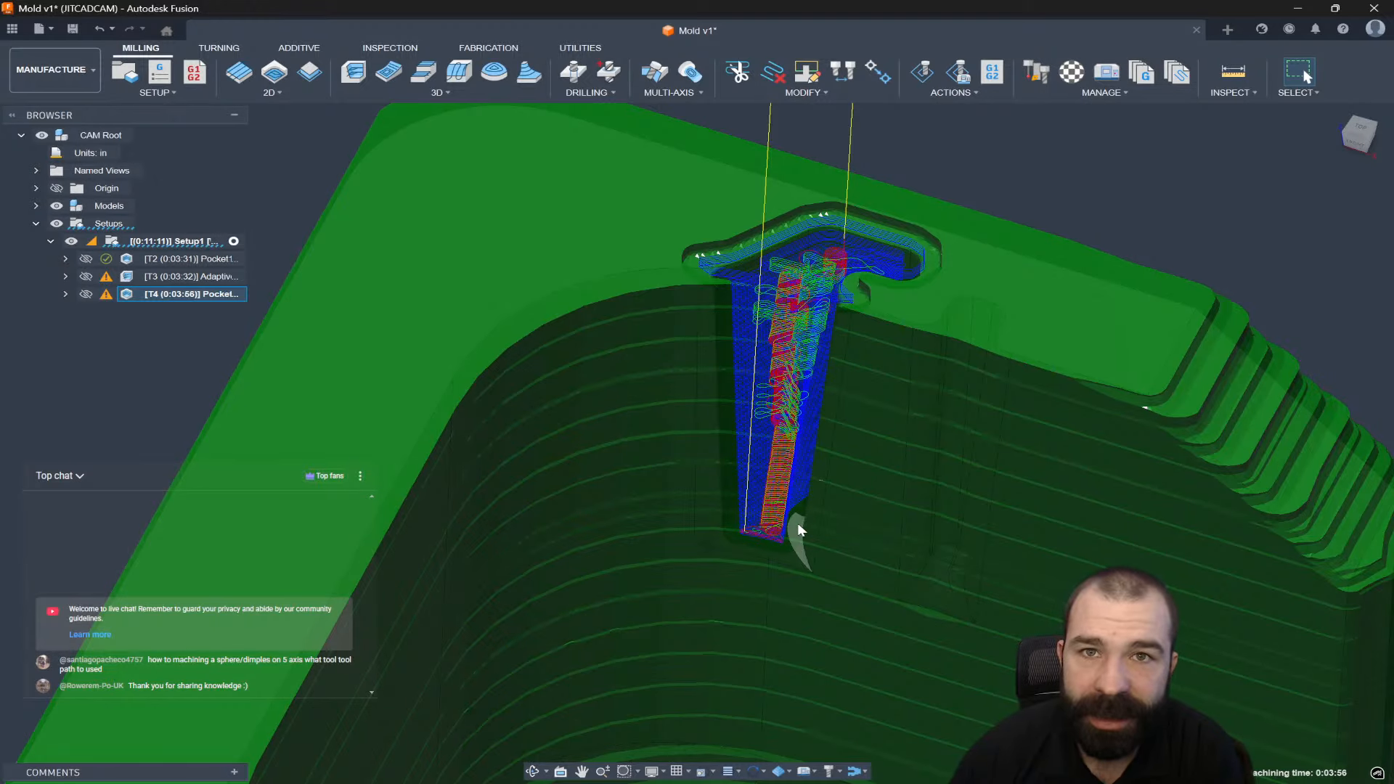
scroll(794, 520, down, 3)
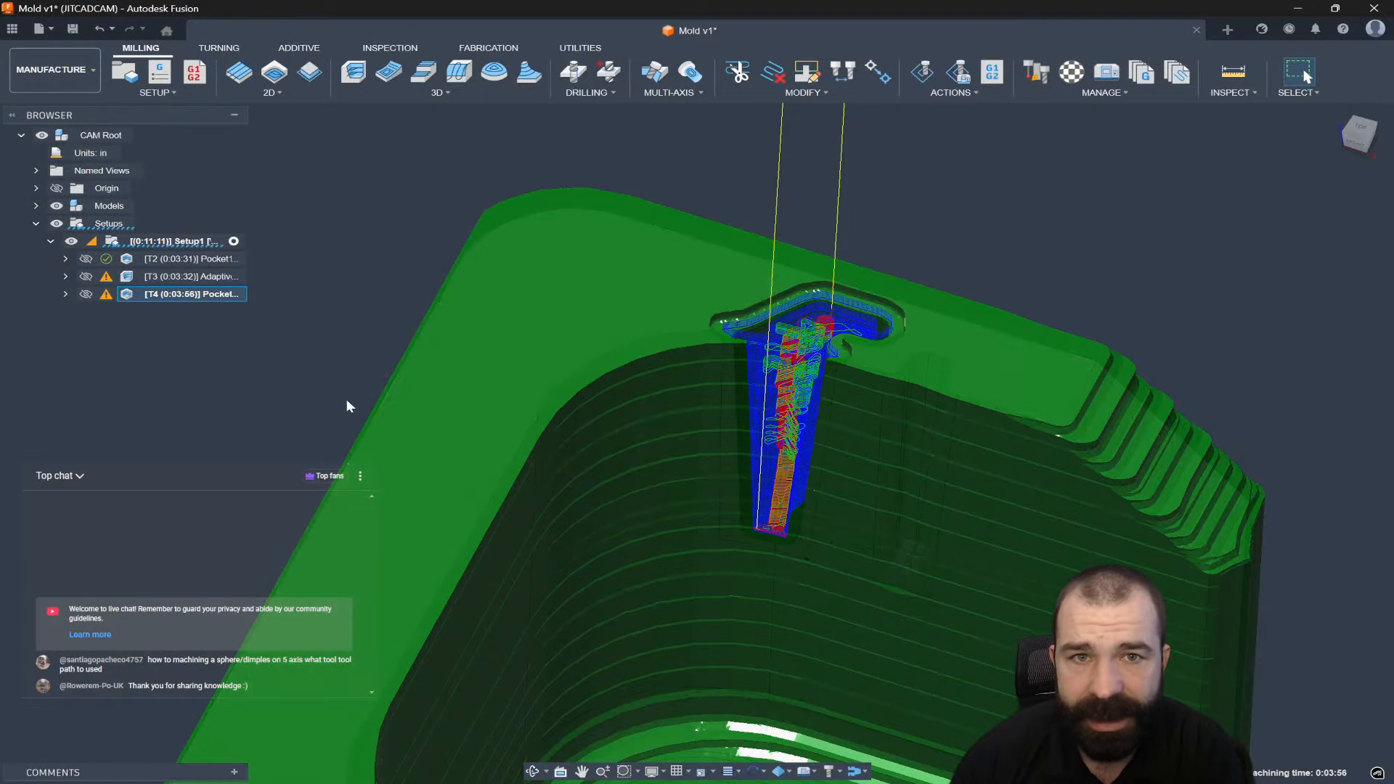
right_click(172, 300)
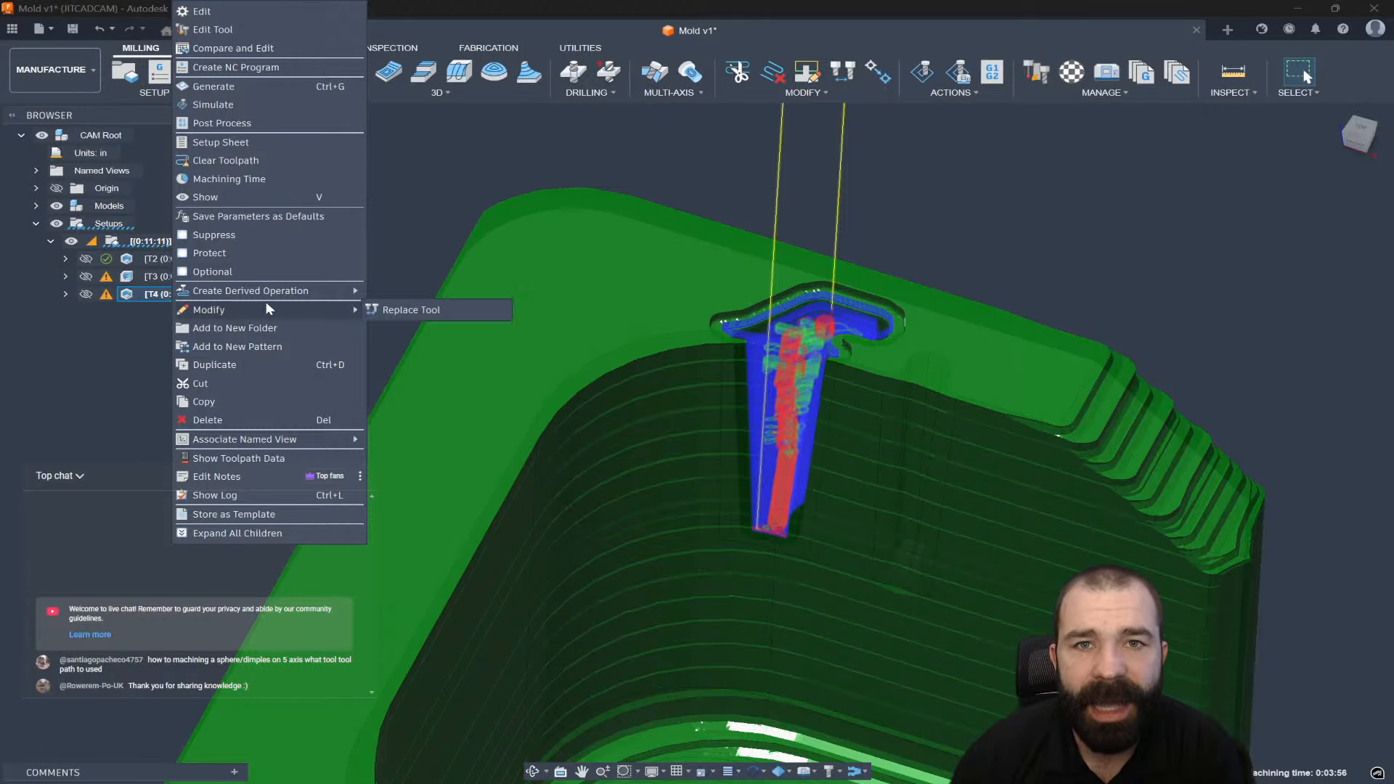
Derive a 3D Contour operation from the T4 pocket and enter a 0.01 in maximum stepdown.
mouse_move(308, 291)
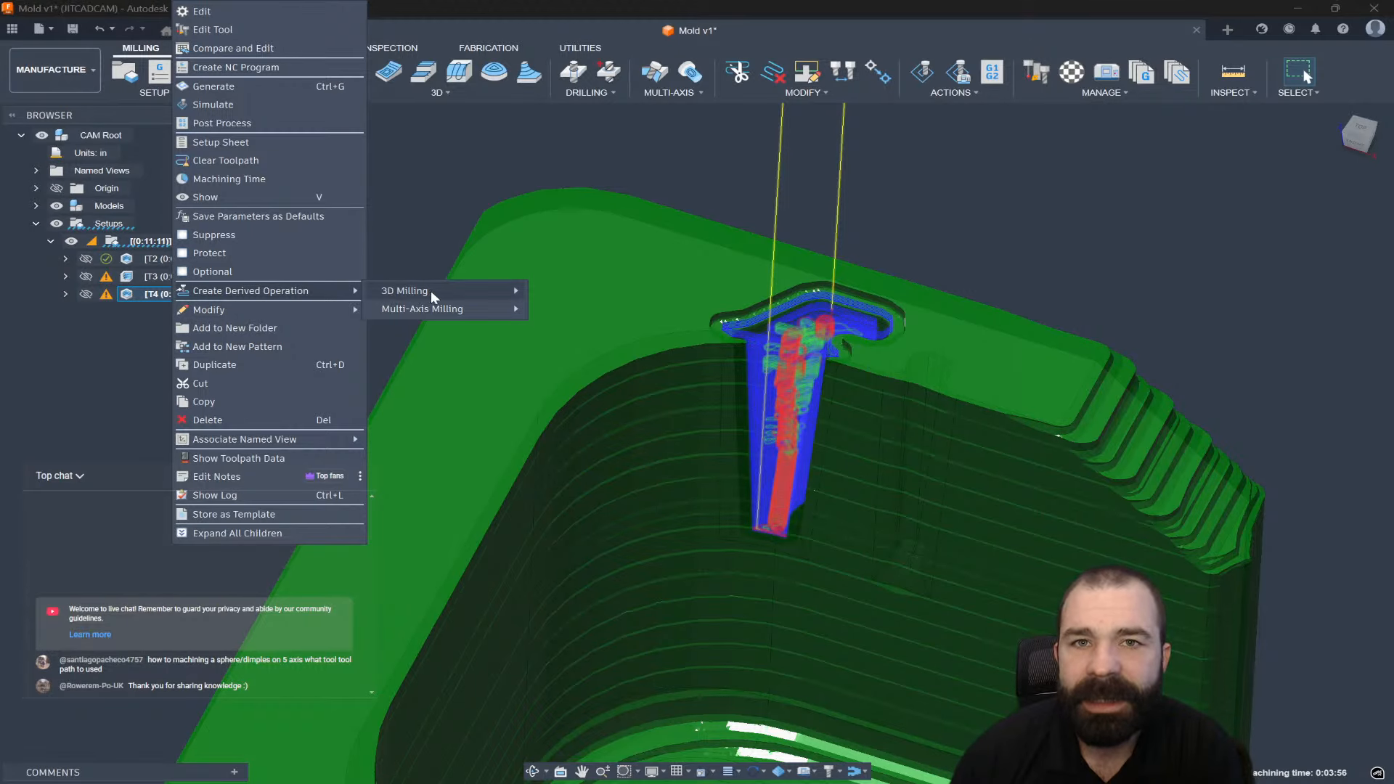
mouse_move(493, 299)
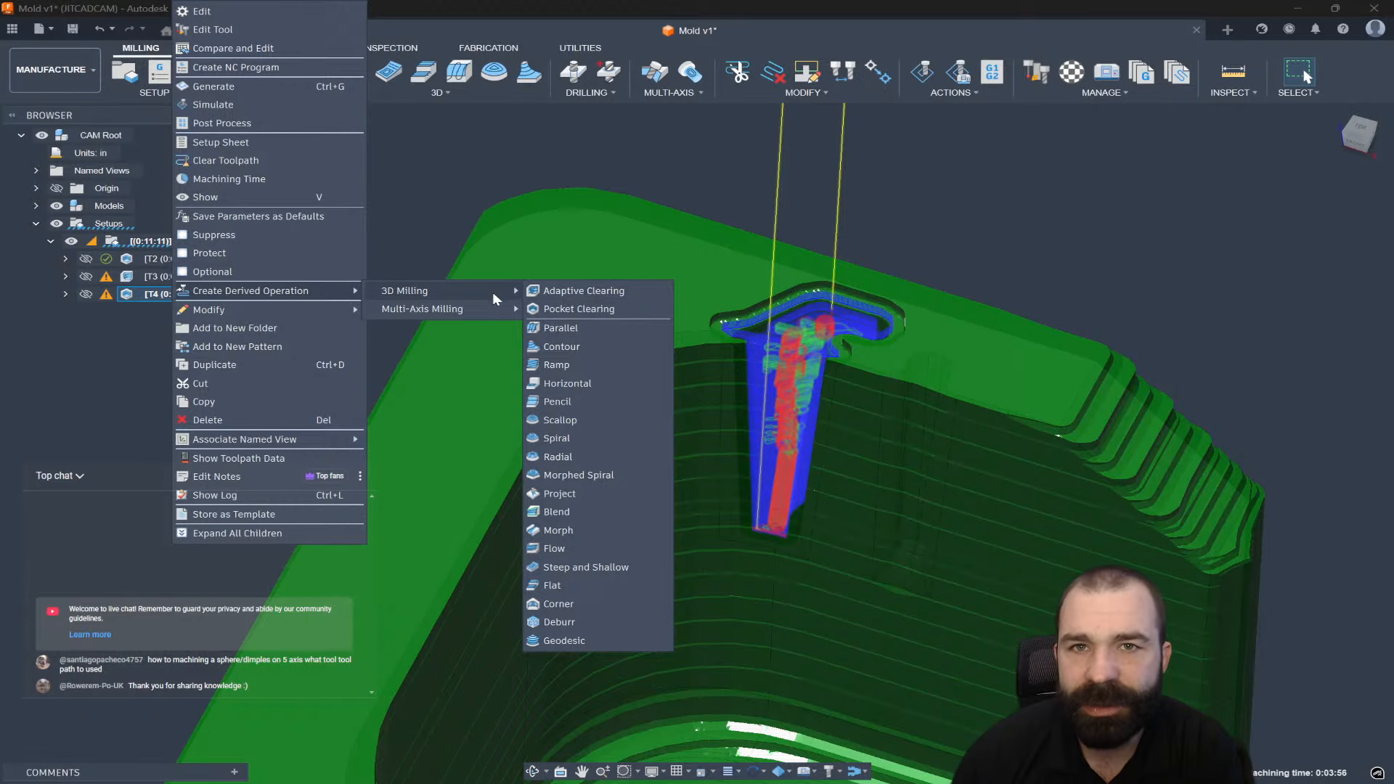
click(579, 346)
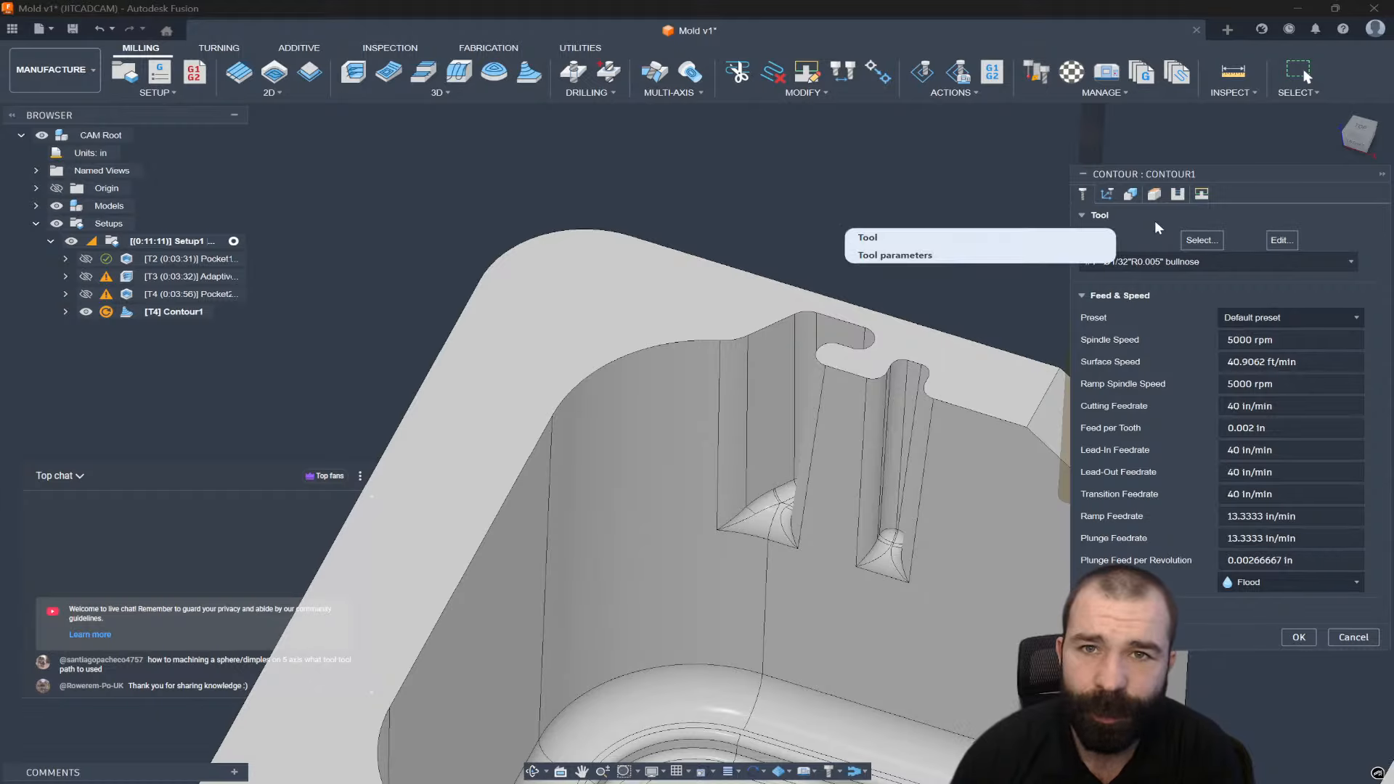
click(1177, 205)
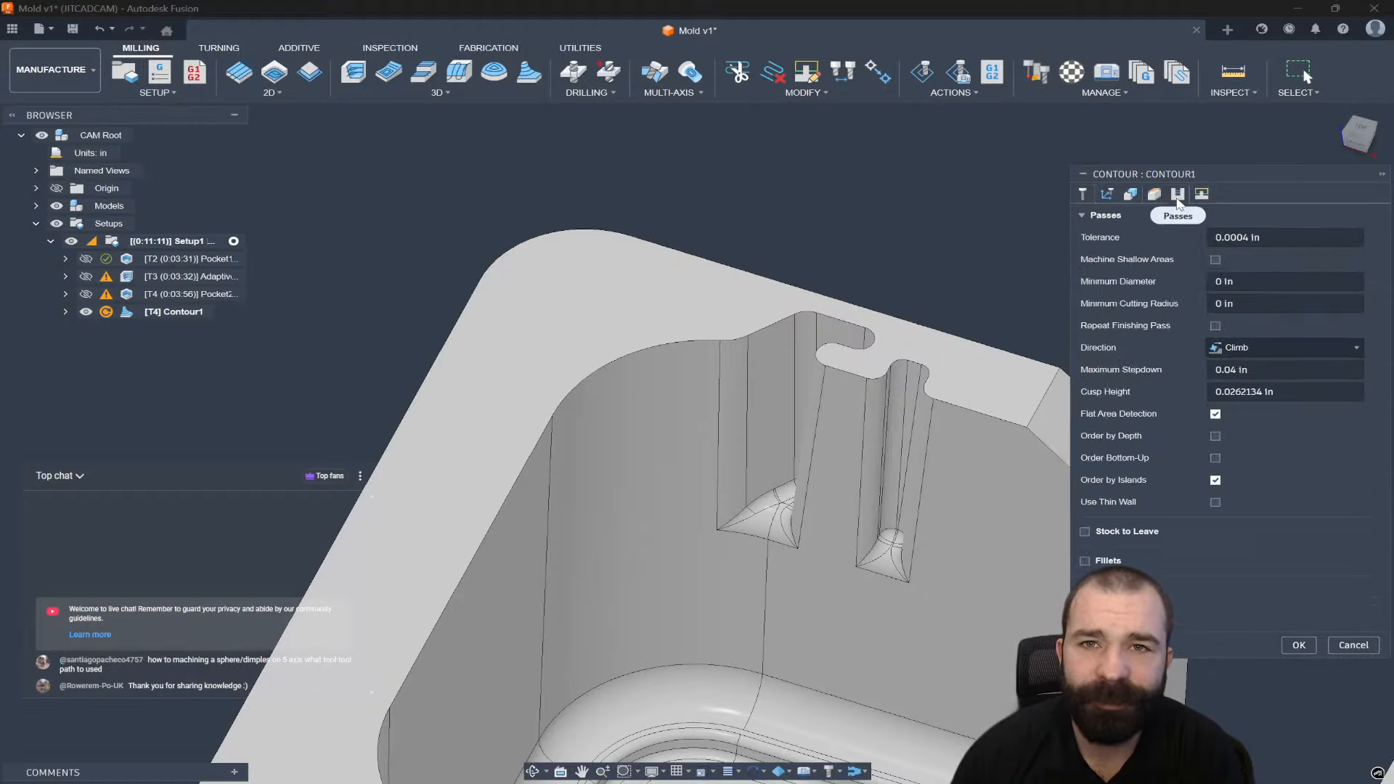
click(1234, 370)
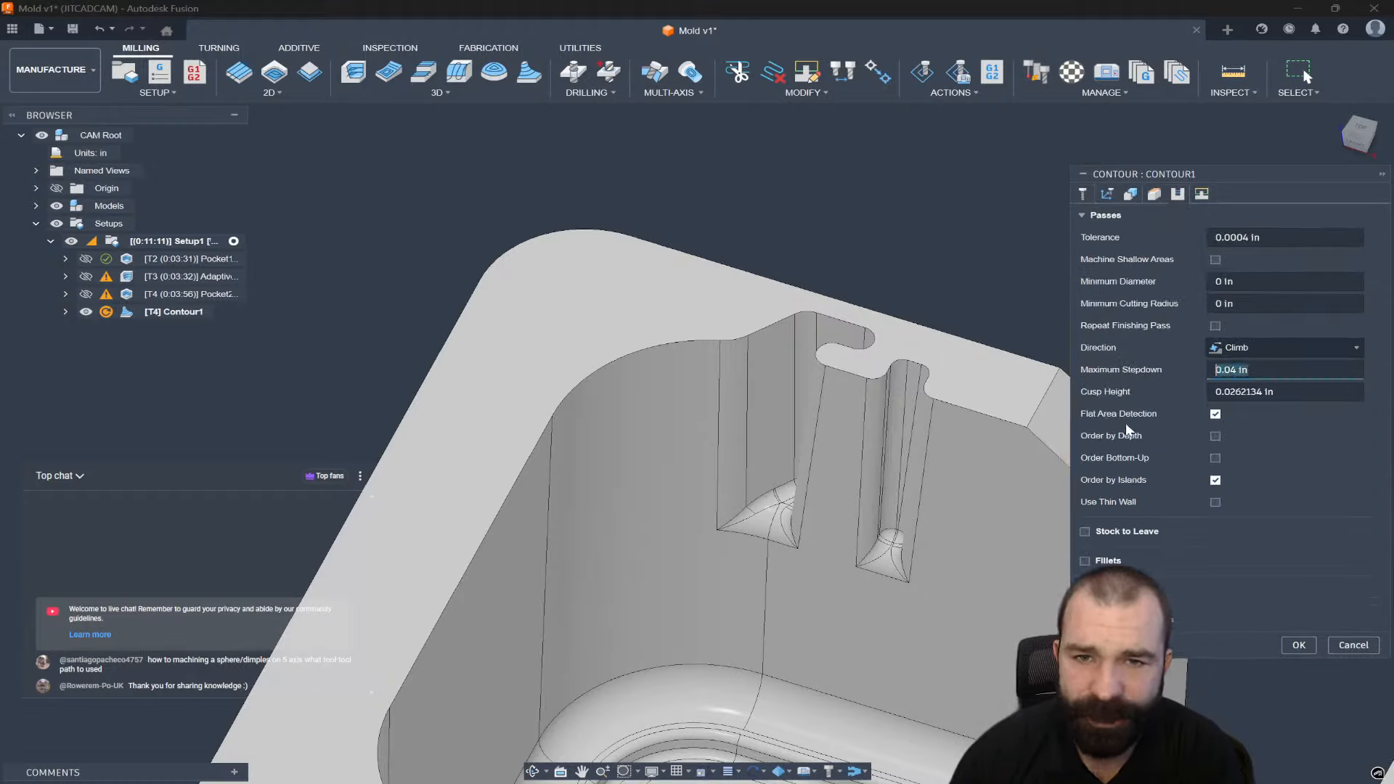
text(.0)
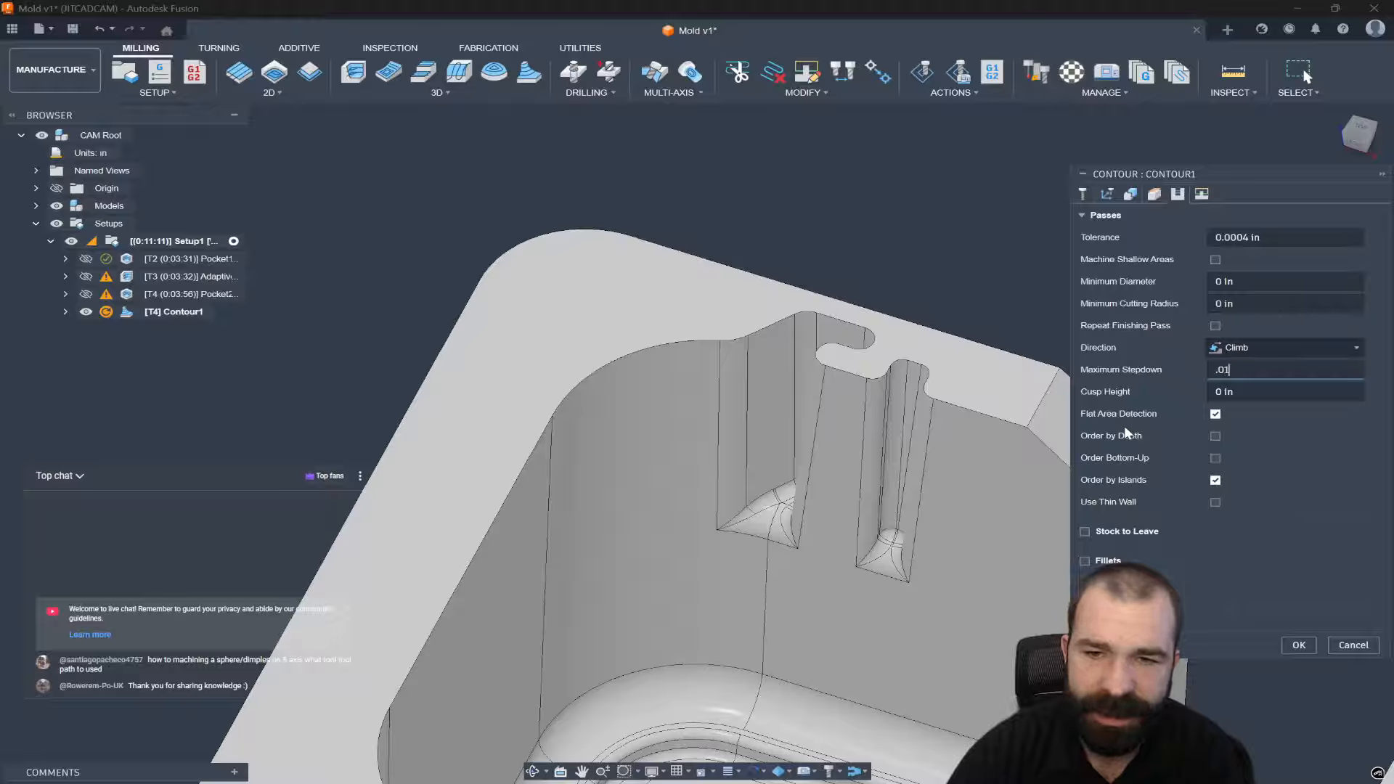
text(1)
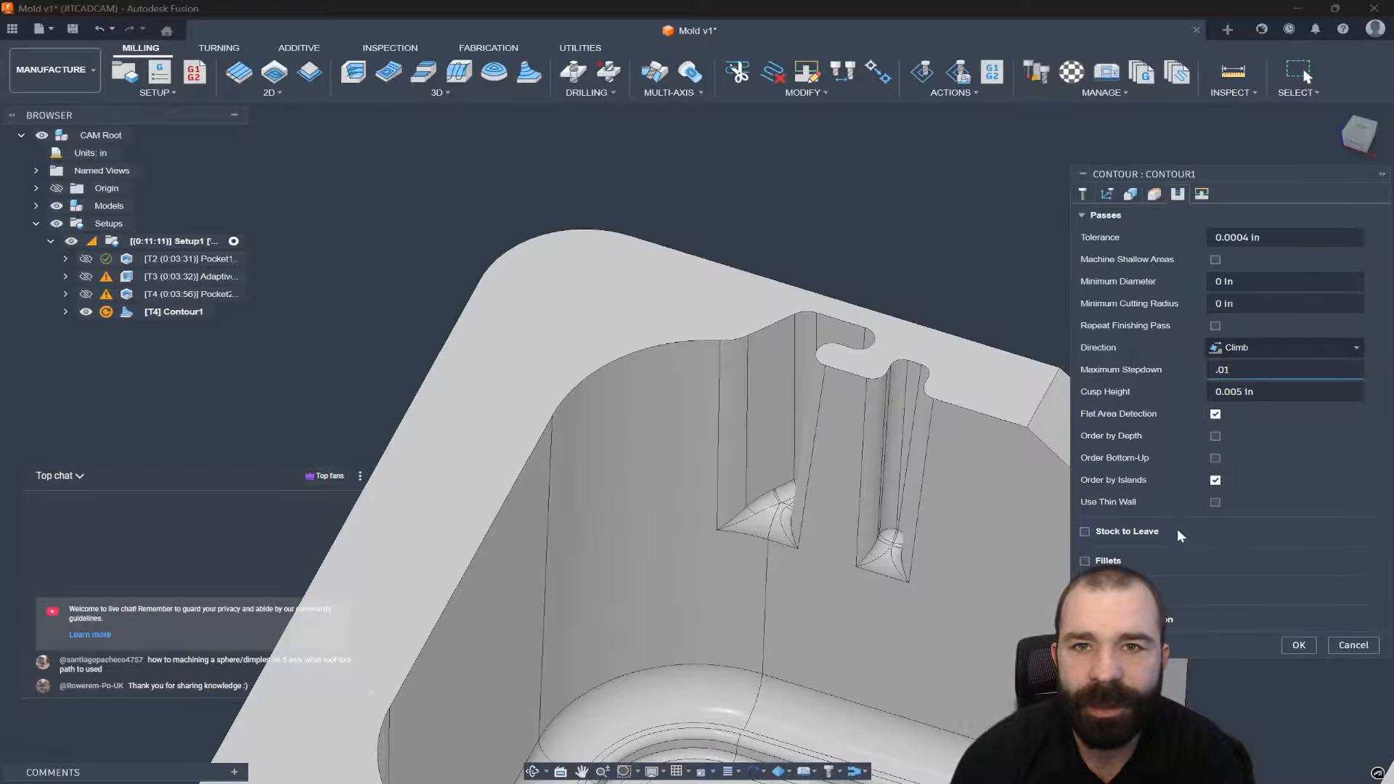
Generate Contour1 (about 0:02:15) and hide the stock to inspect the slot-wall toolpath.
click(1299, 645)
shift+middle_drag(892, 476, 876, 467)
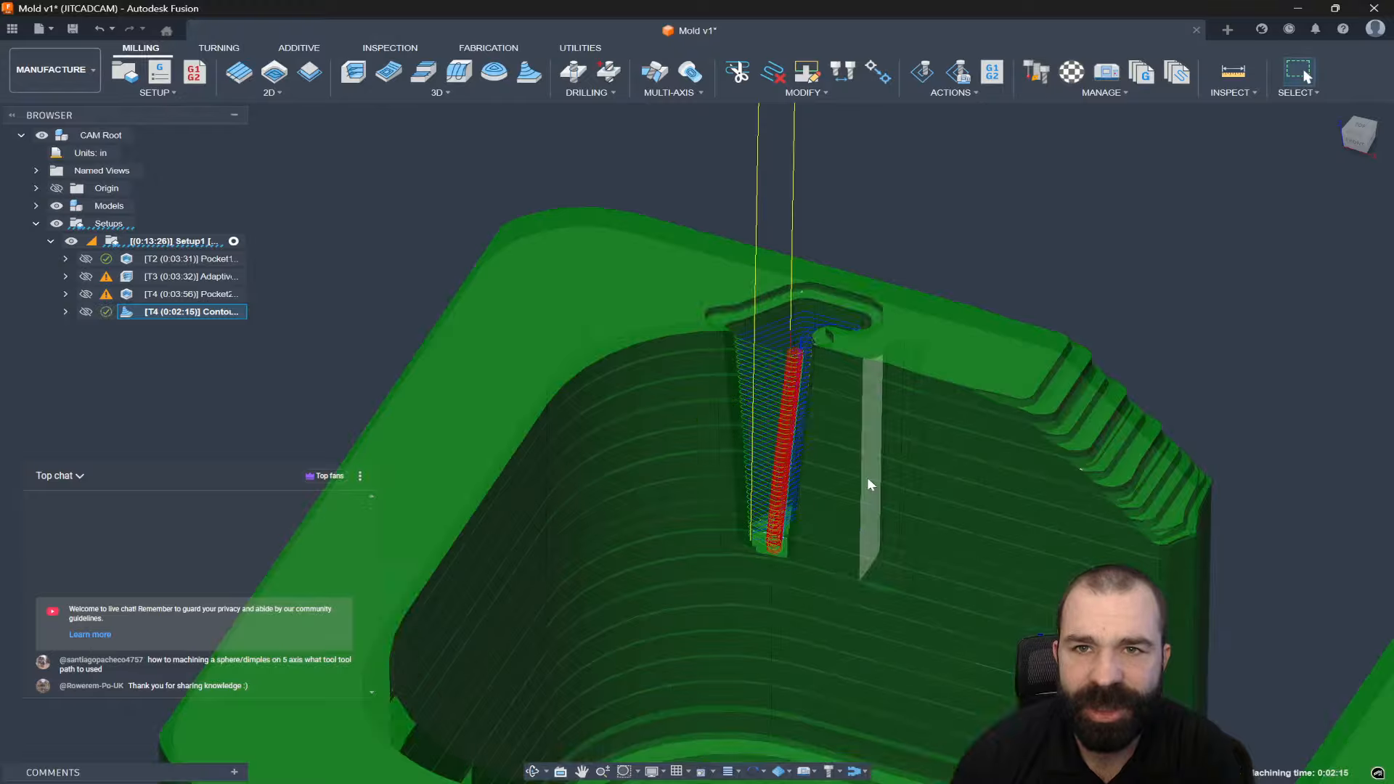
scroll(799, 559, down, 1)
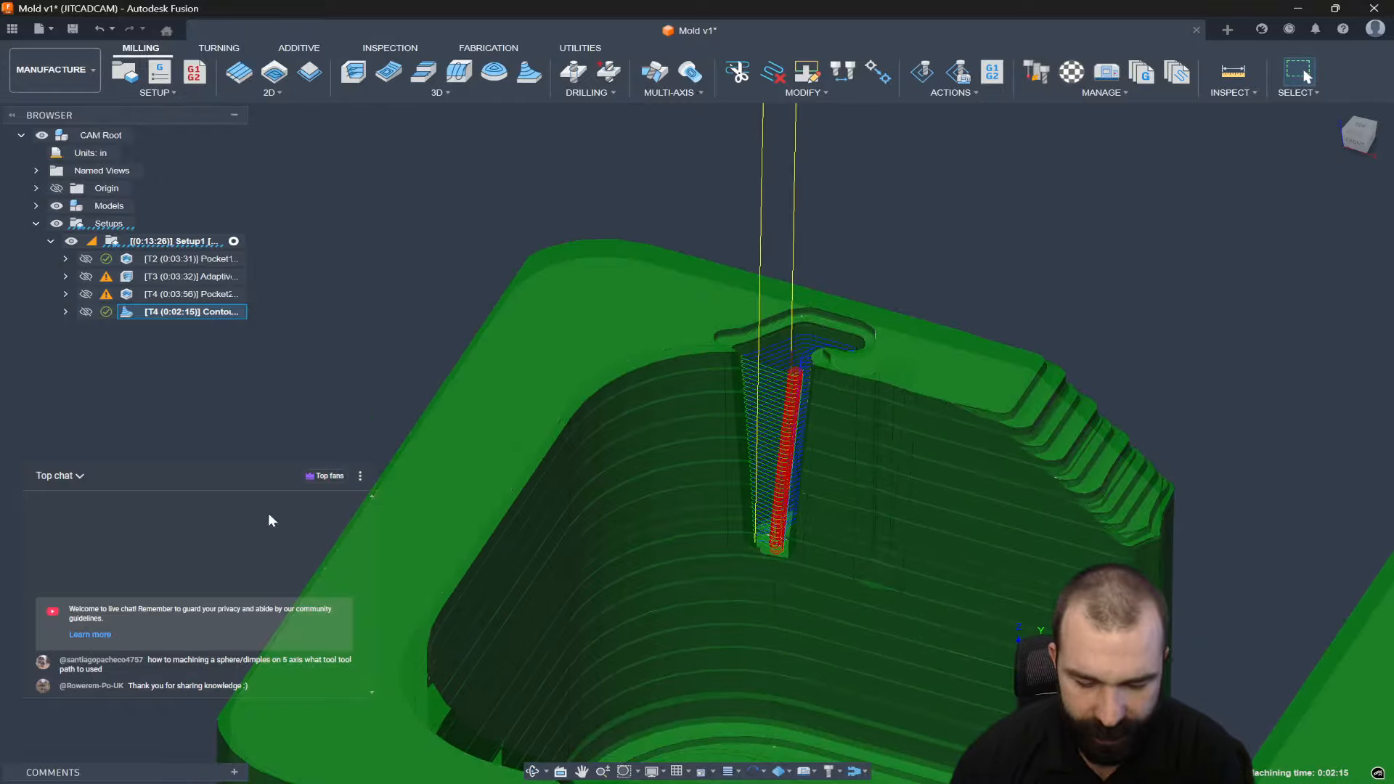
key(shift+s)
scroll(706, 526, down, 5)
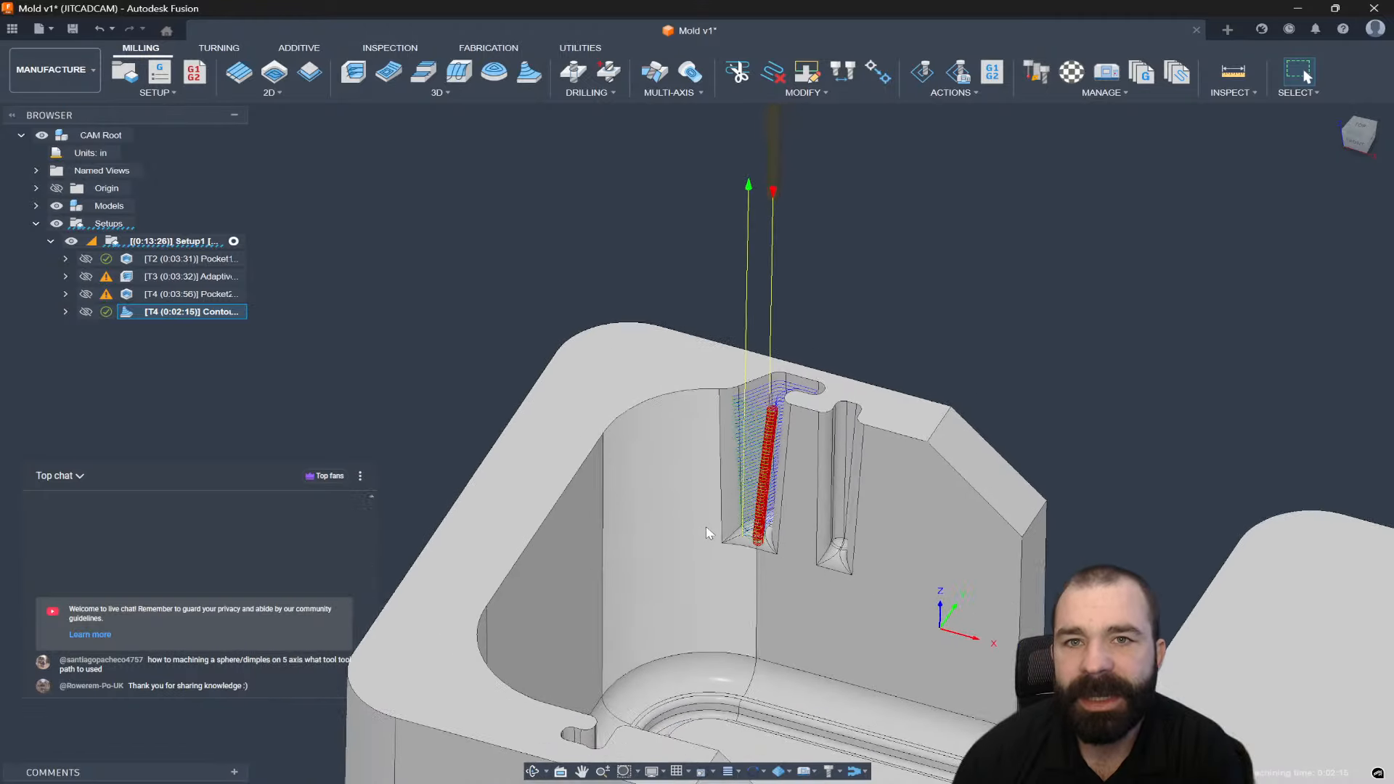
scroll(757, 512, up, 5)
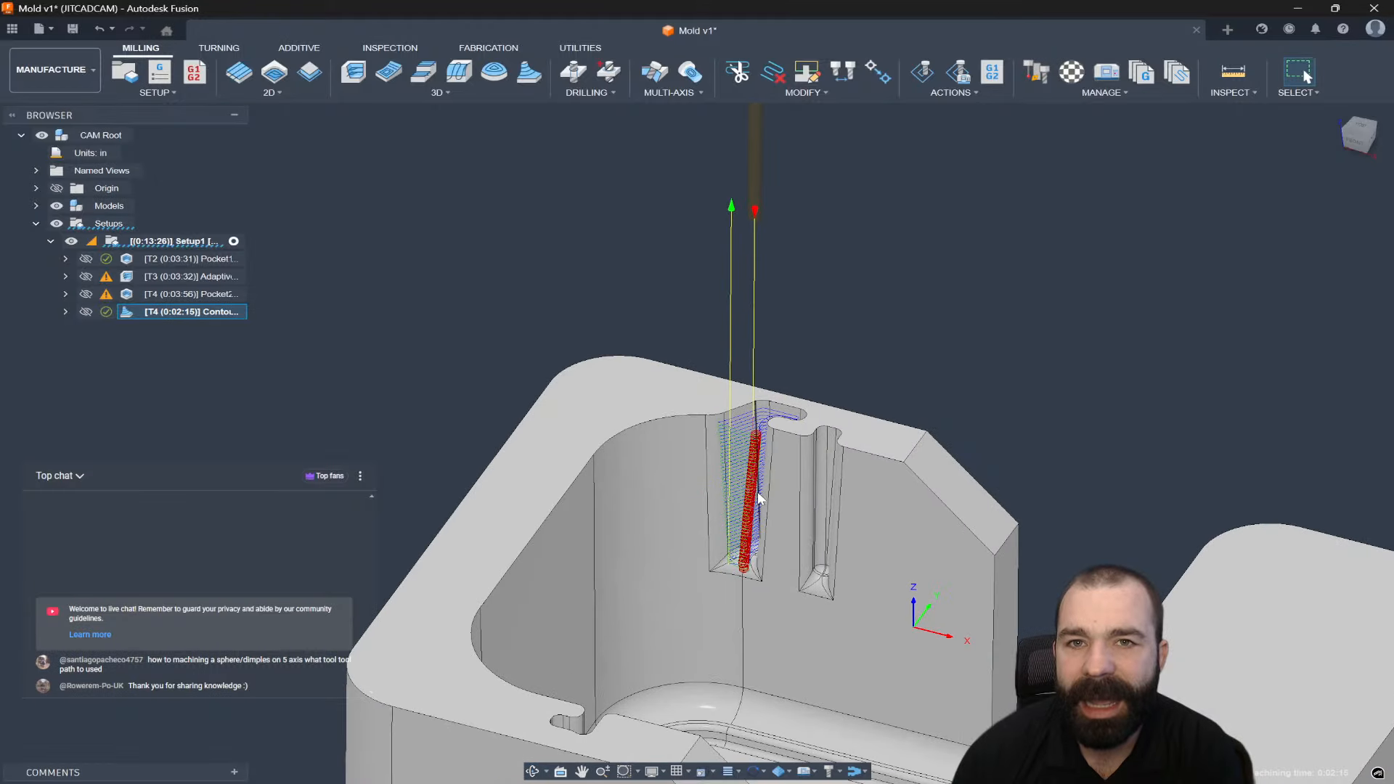
scroll(760, 431, down, 3)
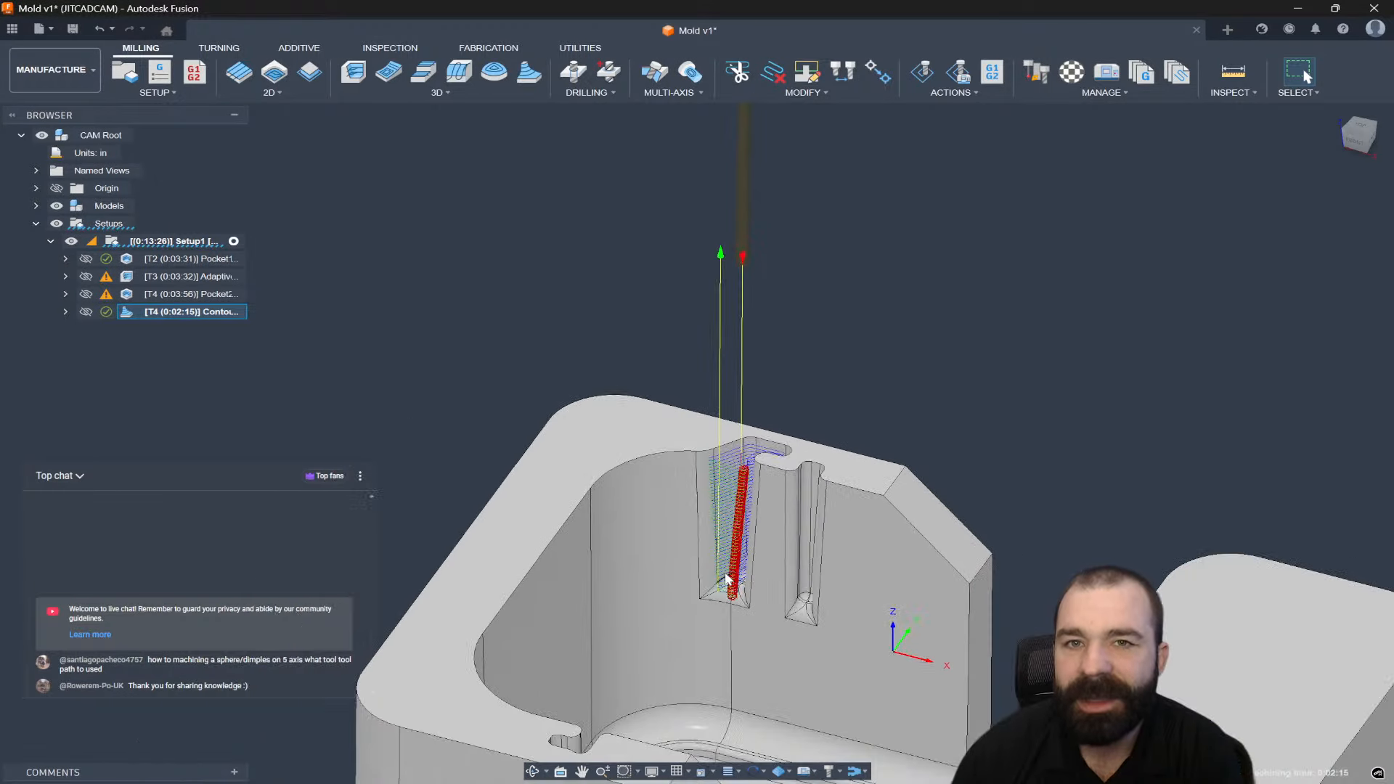
scroll(748, 411, down, 2)
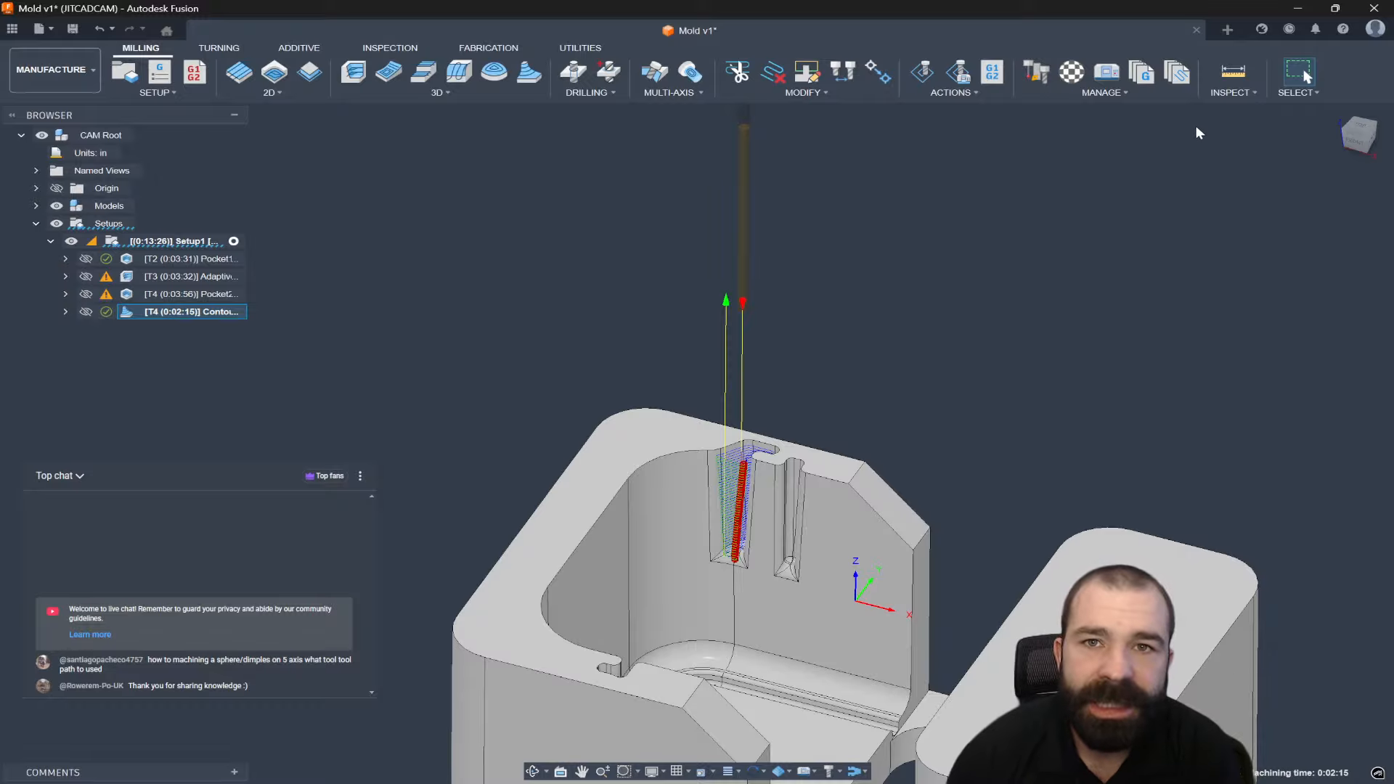
click(1233, 70)
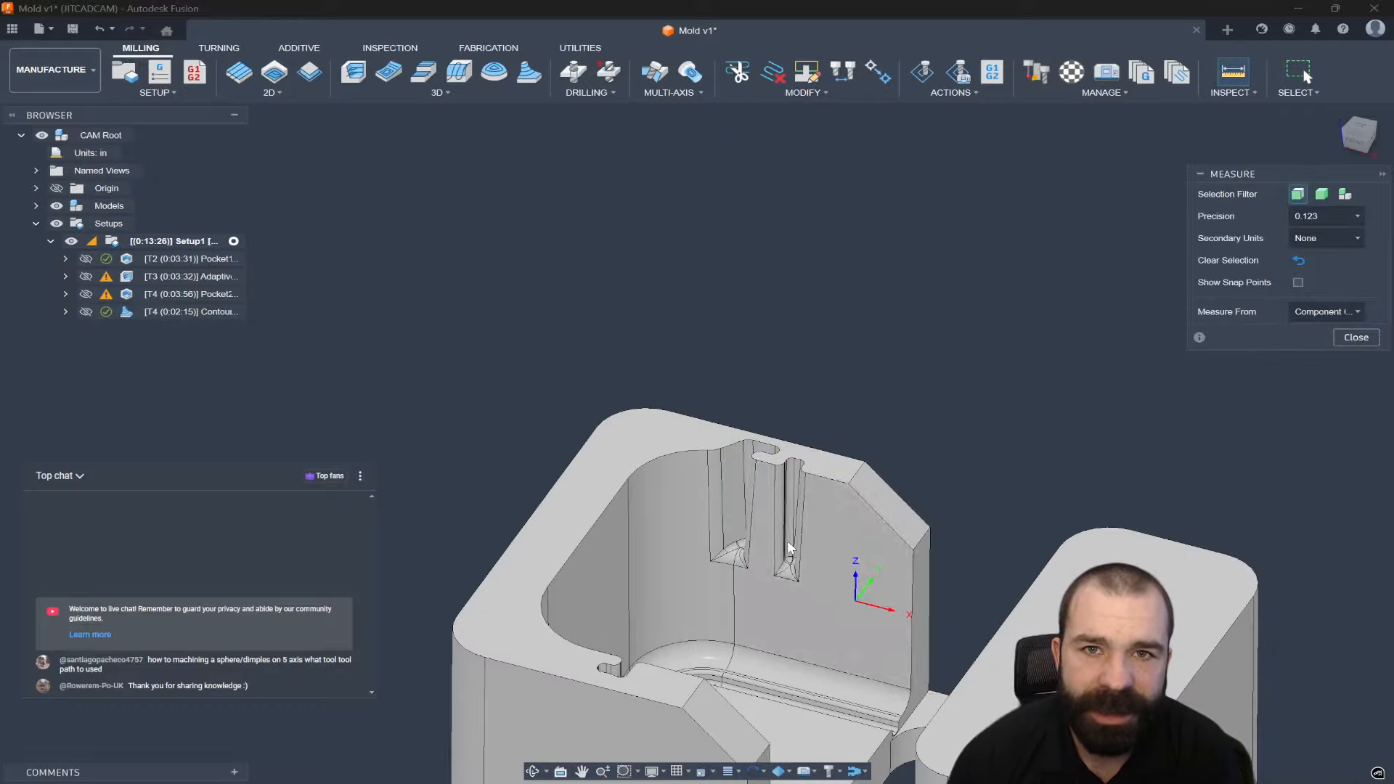
scroll(790, 549, up, 5)
click(694, 552)
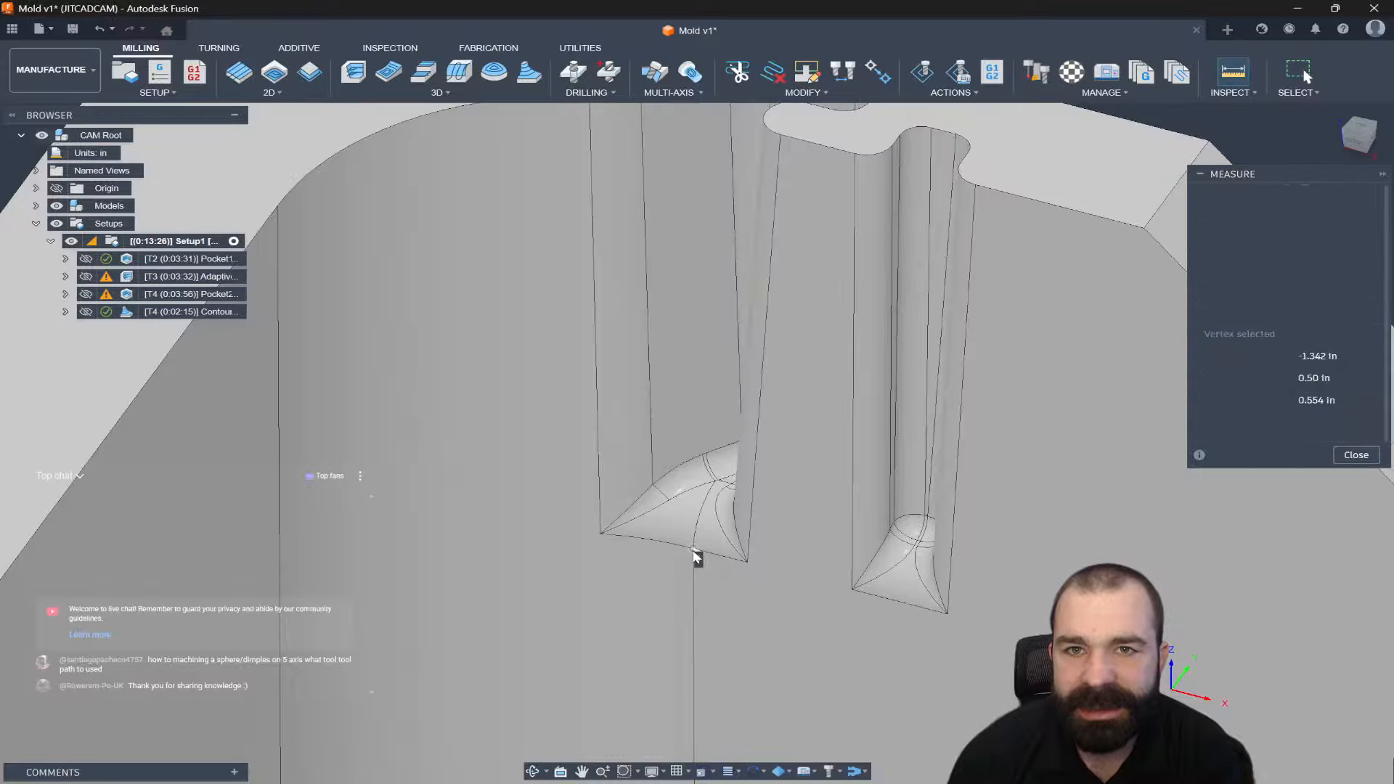
scroll(763, 585, down, 3)
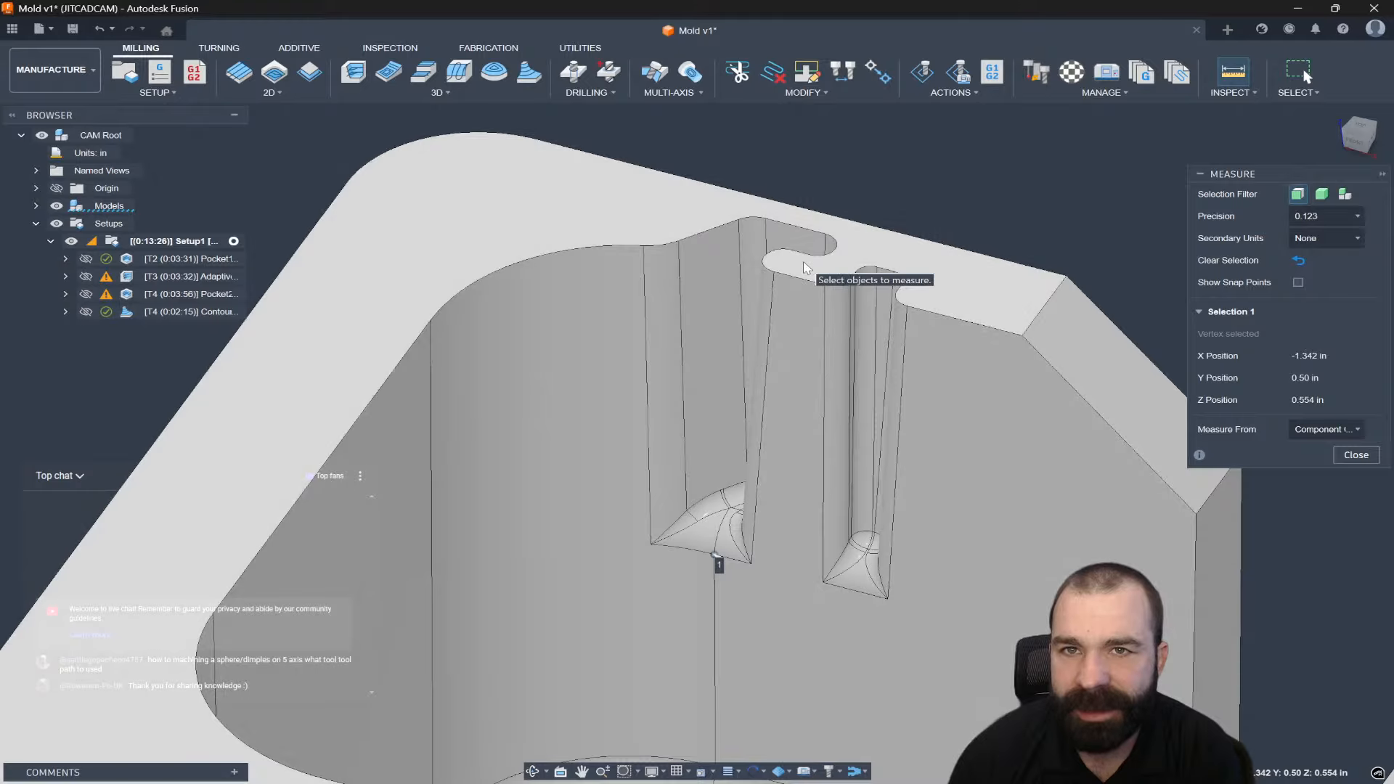
click(803, 260)
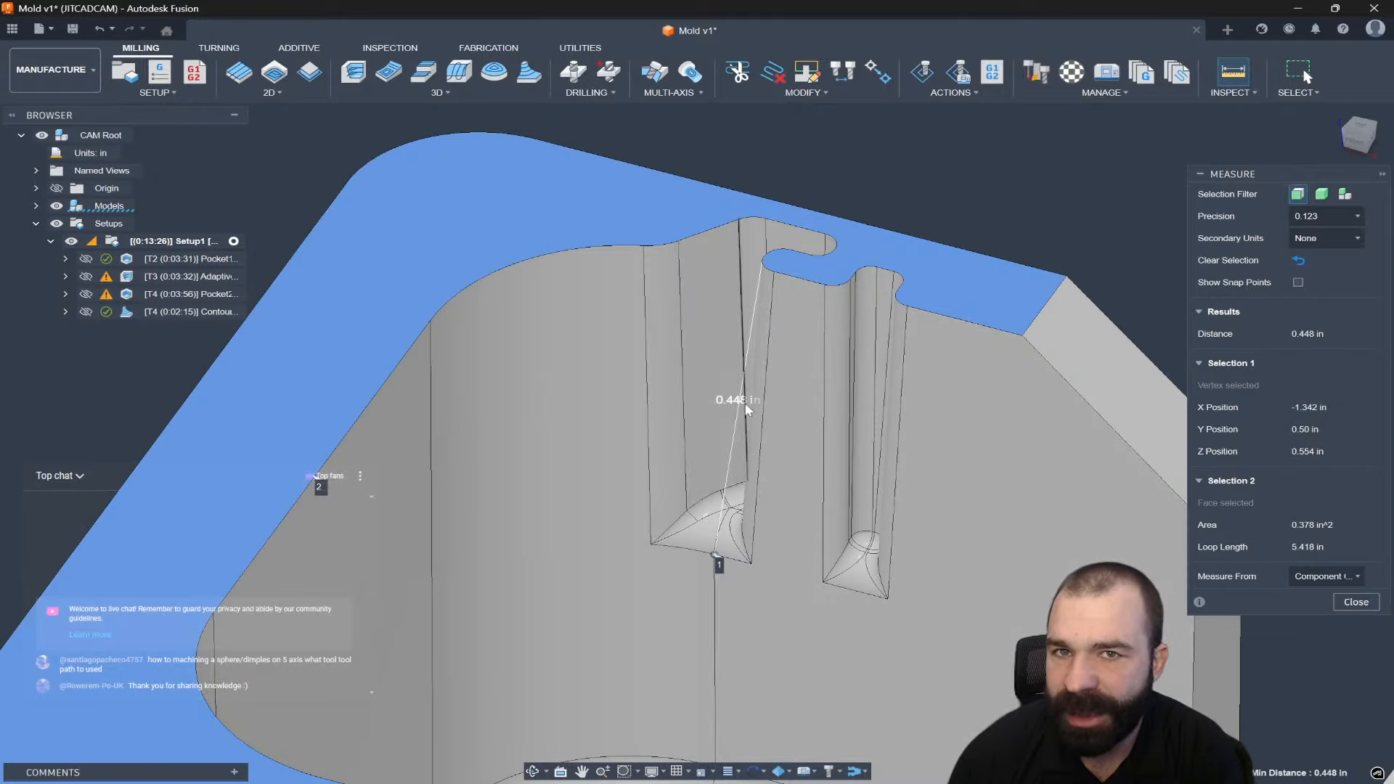
scroll(735, 392, down, 2)
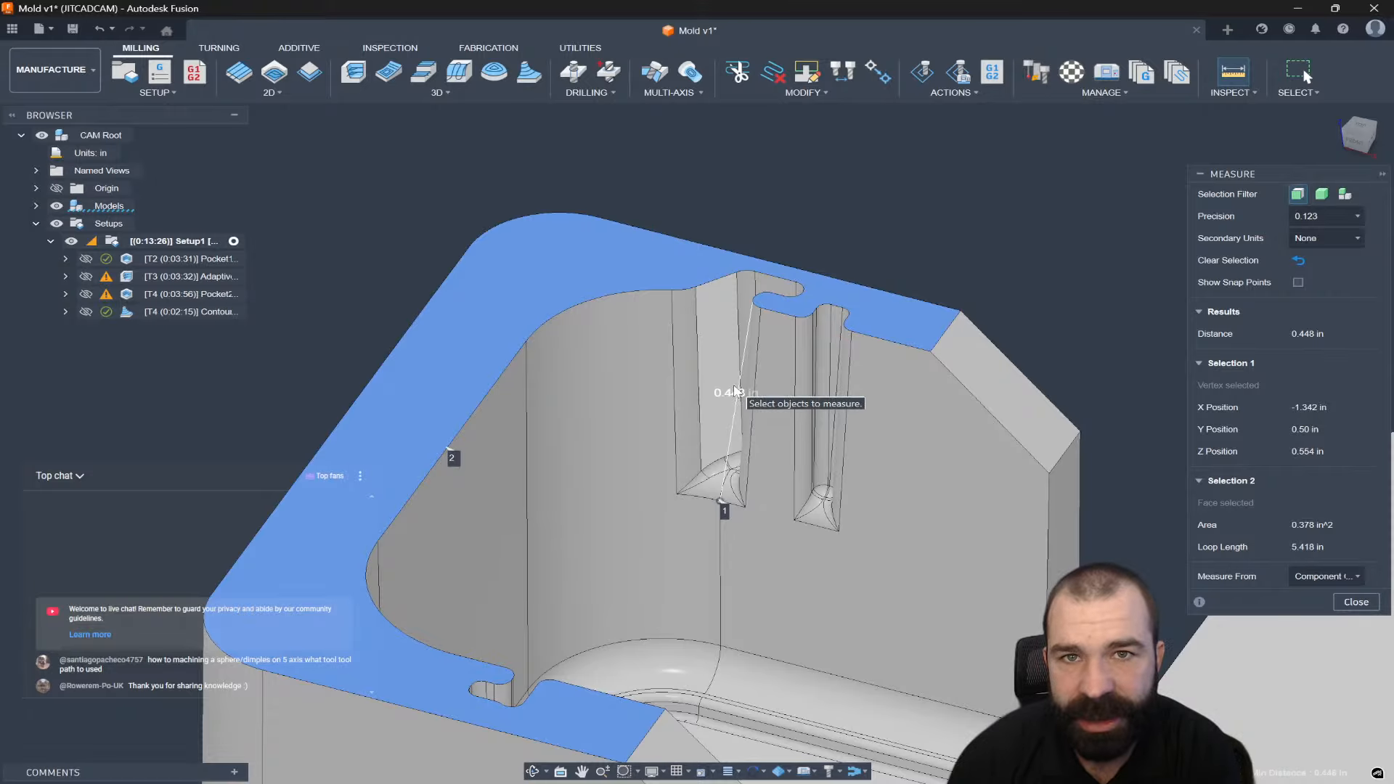
click(1354, 603)
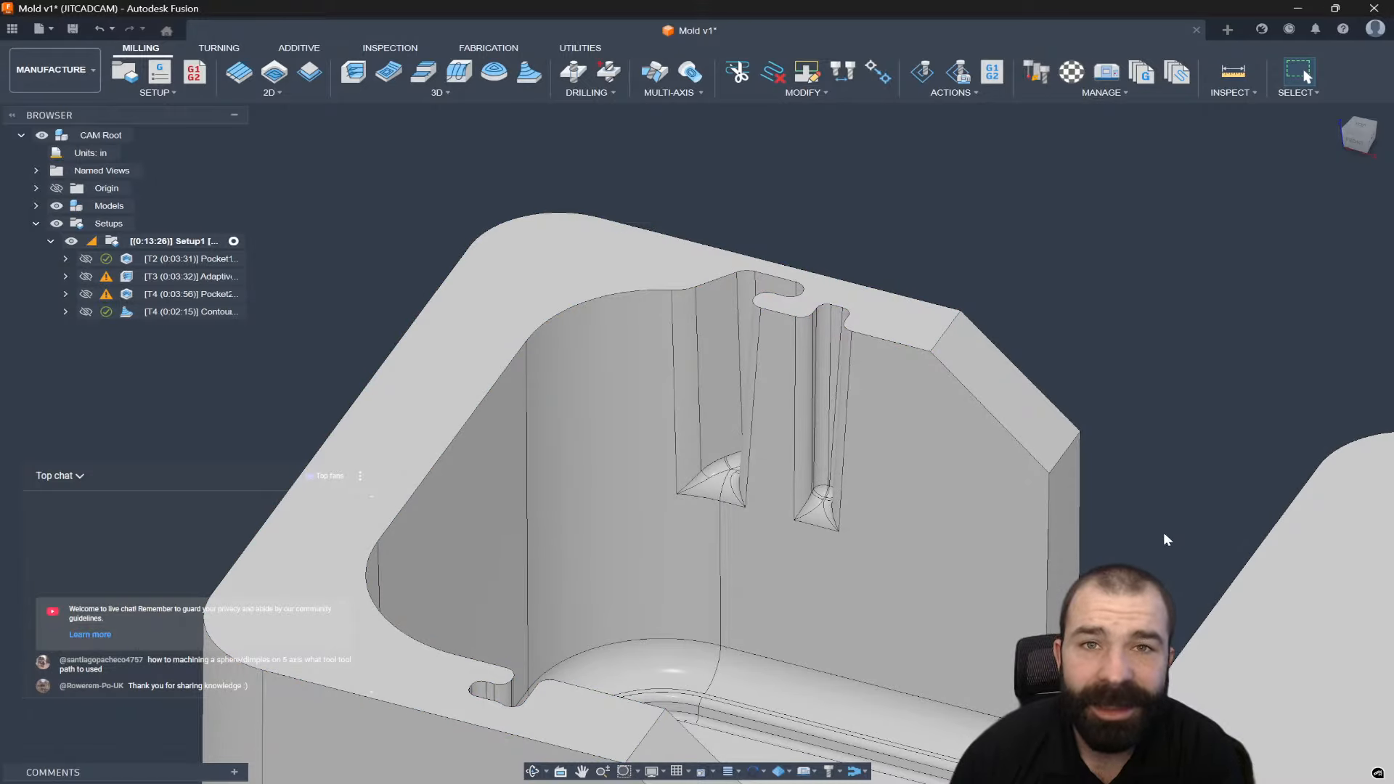
Open the bullnose tool's definition from the Contour operation and set the shoulder length to 0.5 in.
right_click(146, 317)
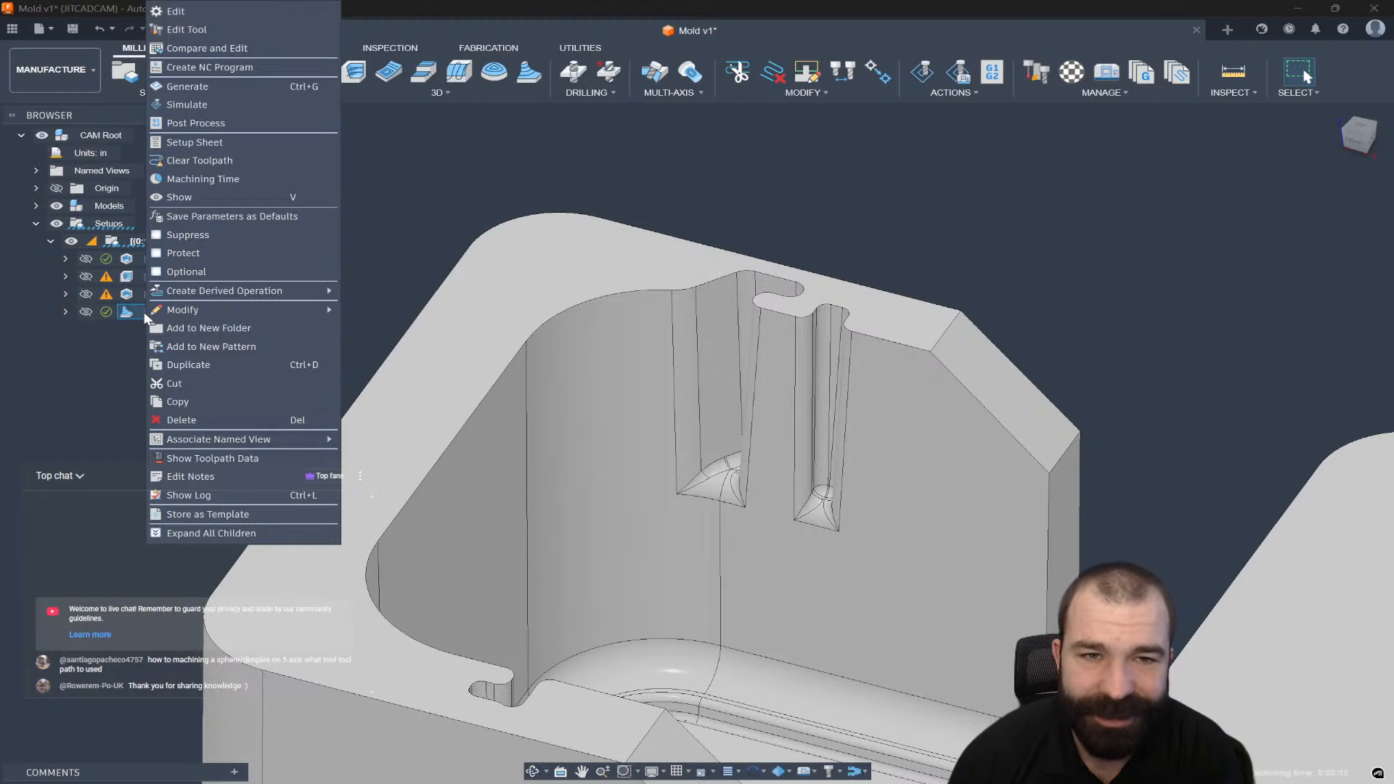
click(196, 29)
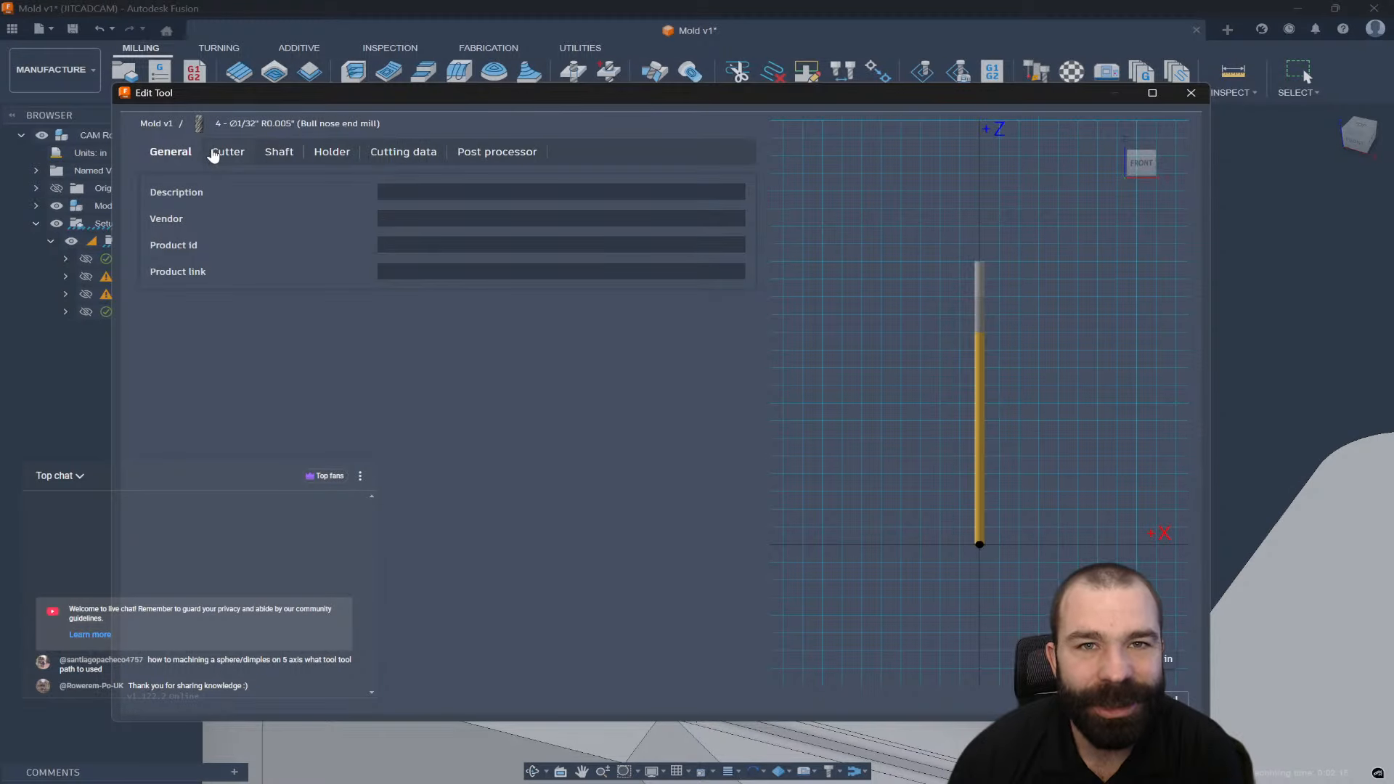
click(227, 152)
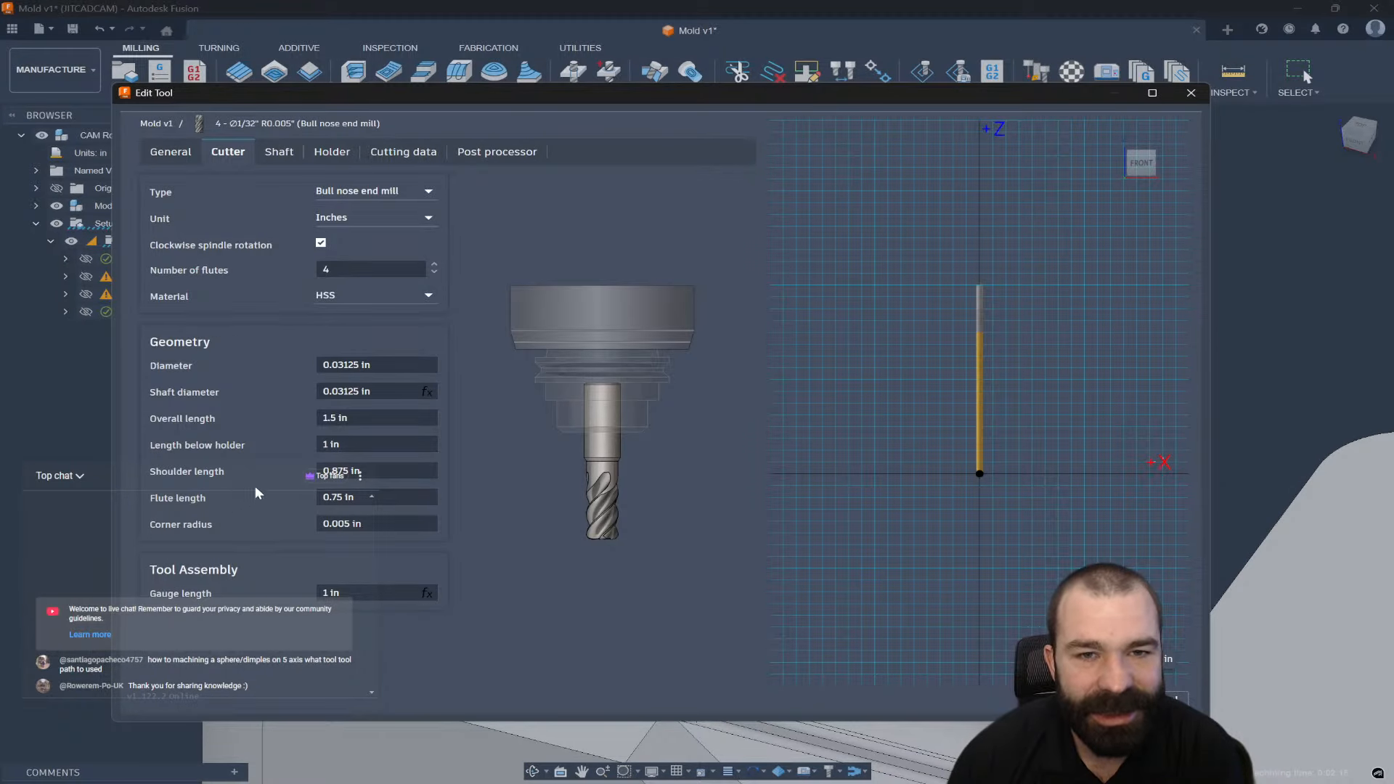
text(.5)
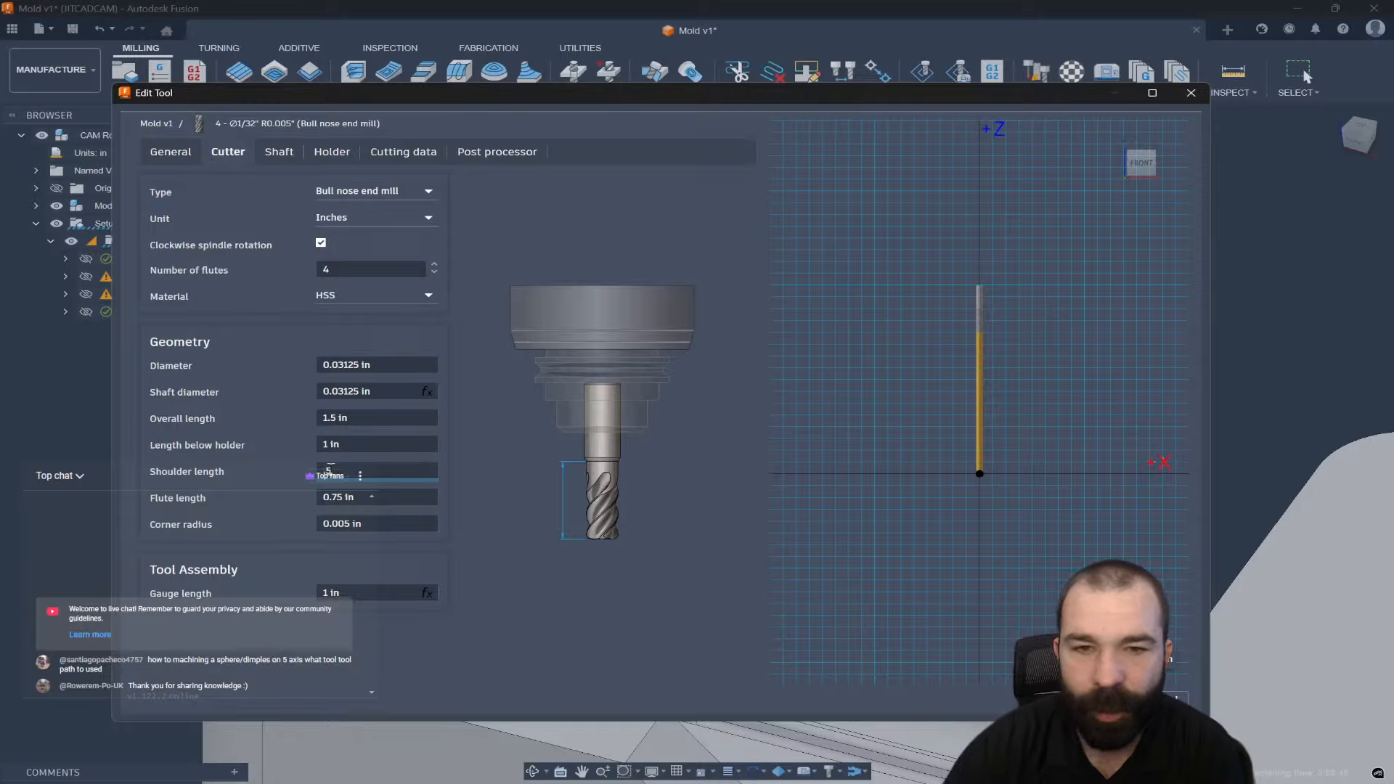
click(377, 495)
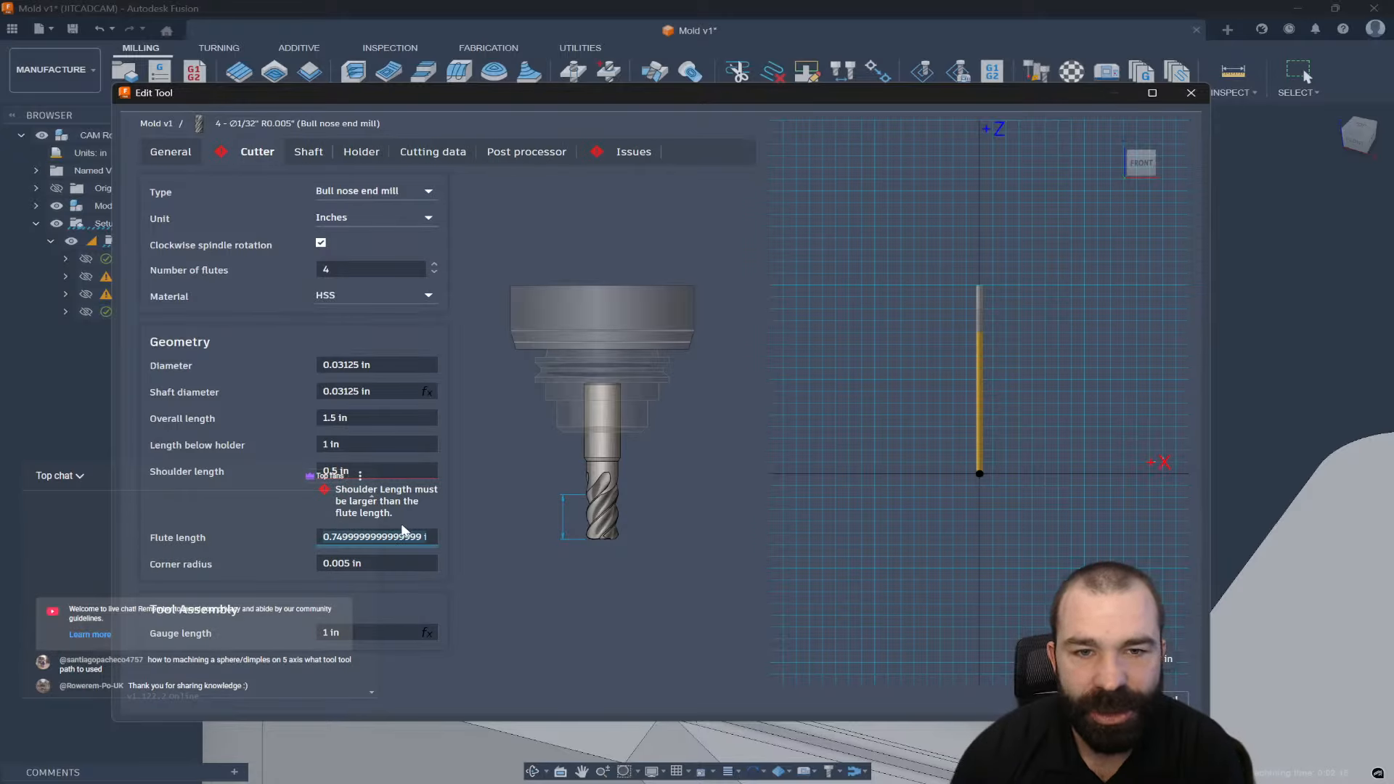
Change the flute length to 0.05 in and bring up the tool's empty shaft table.
key(BackSpace)
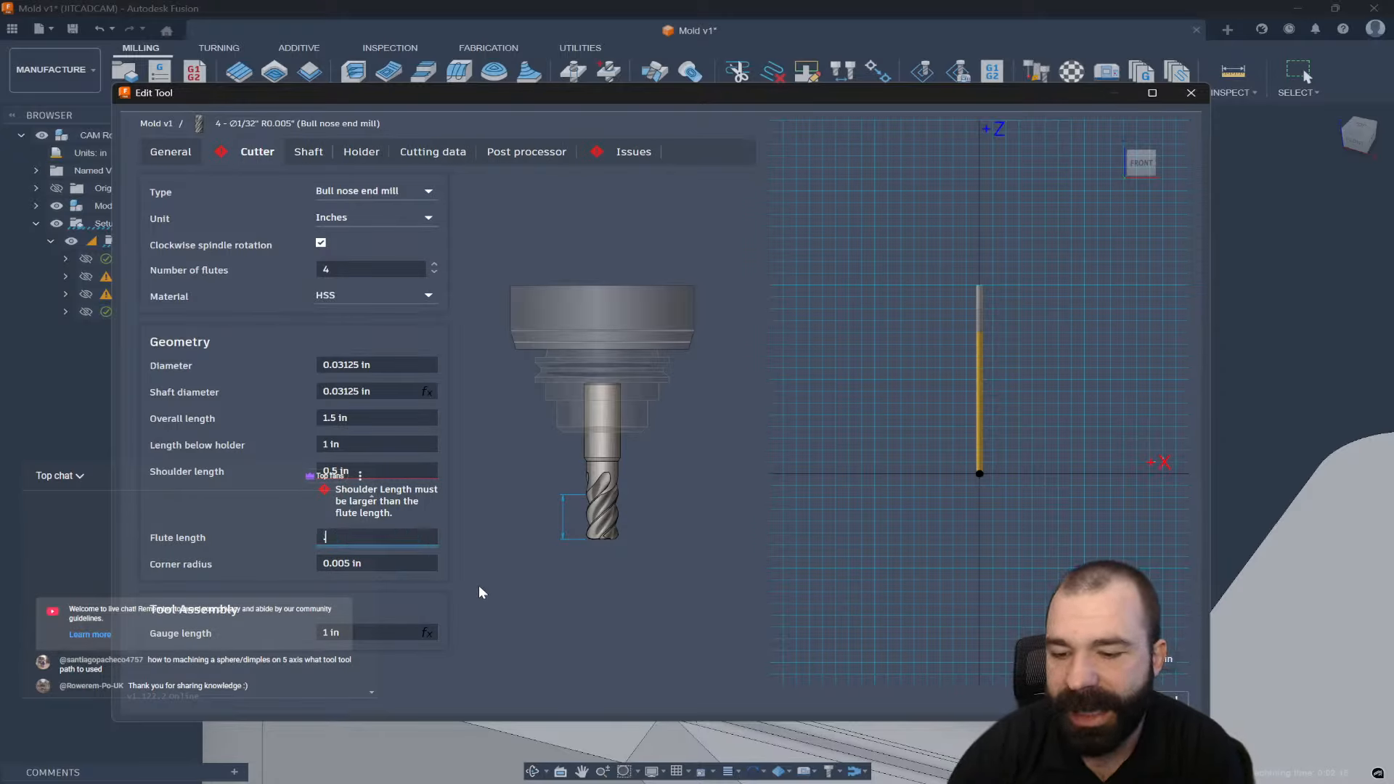
text(.05)
key(Return)
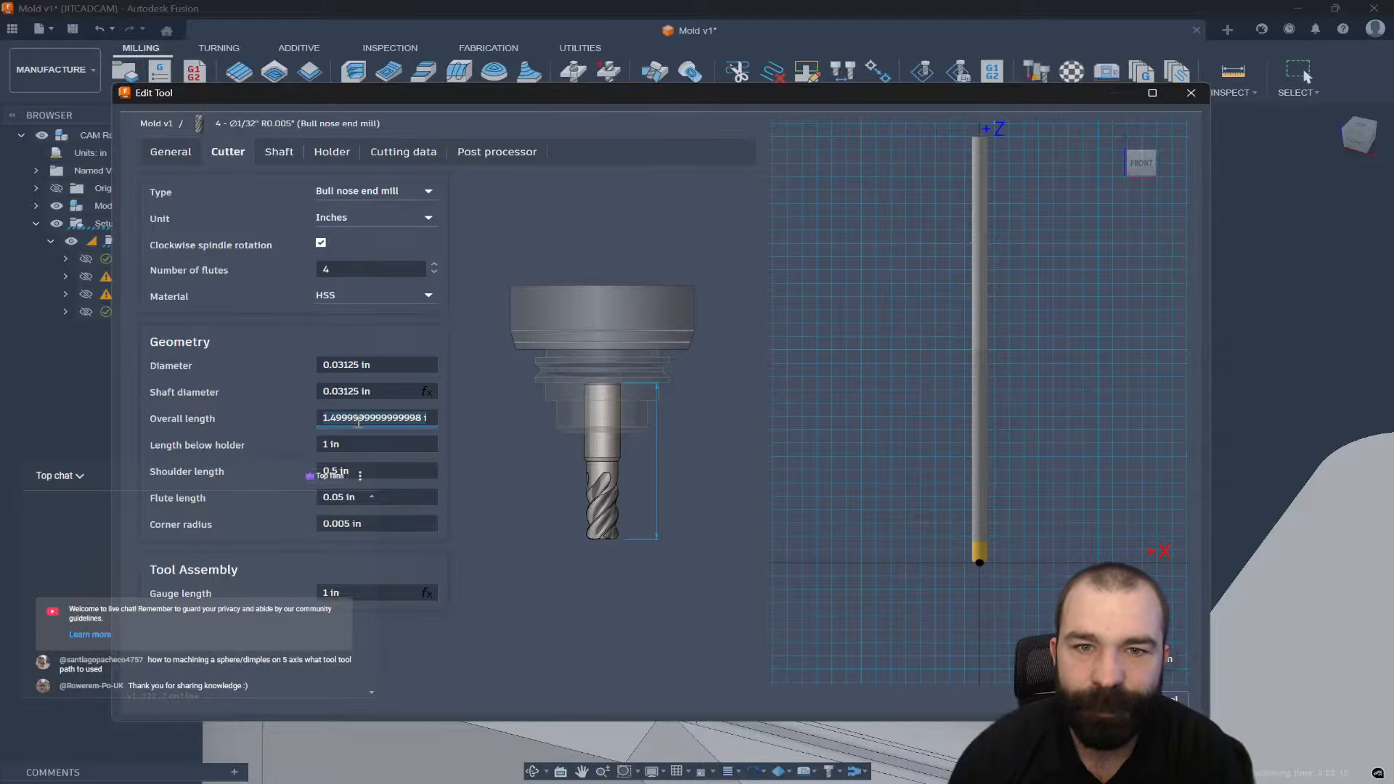
click(357, 443)
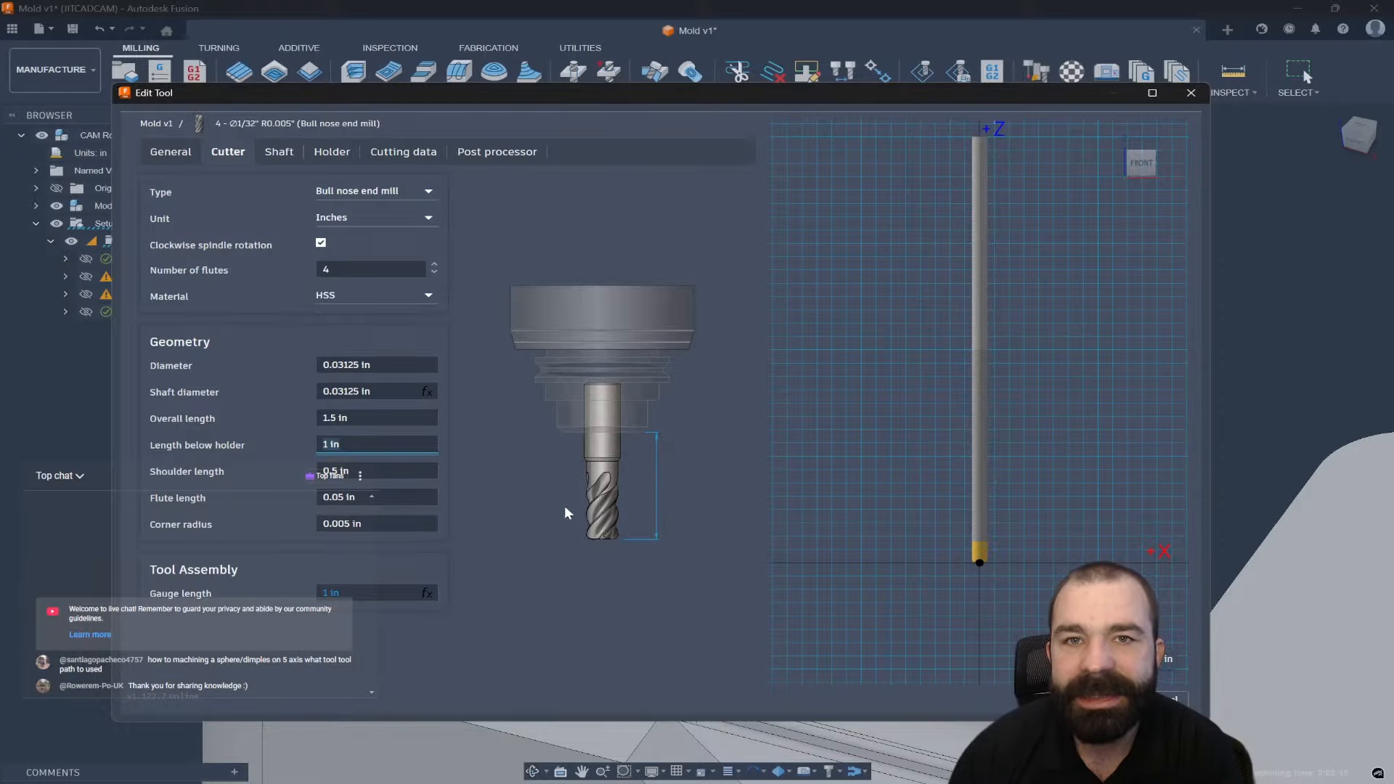
scroll(906, 602, down, 3)
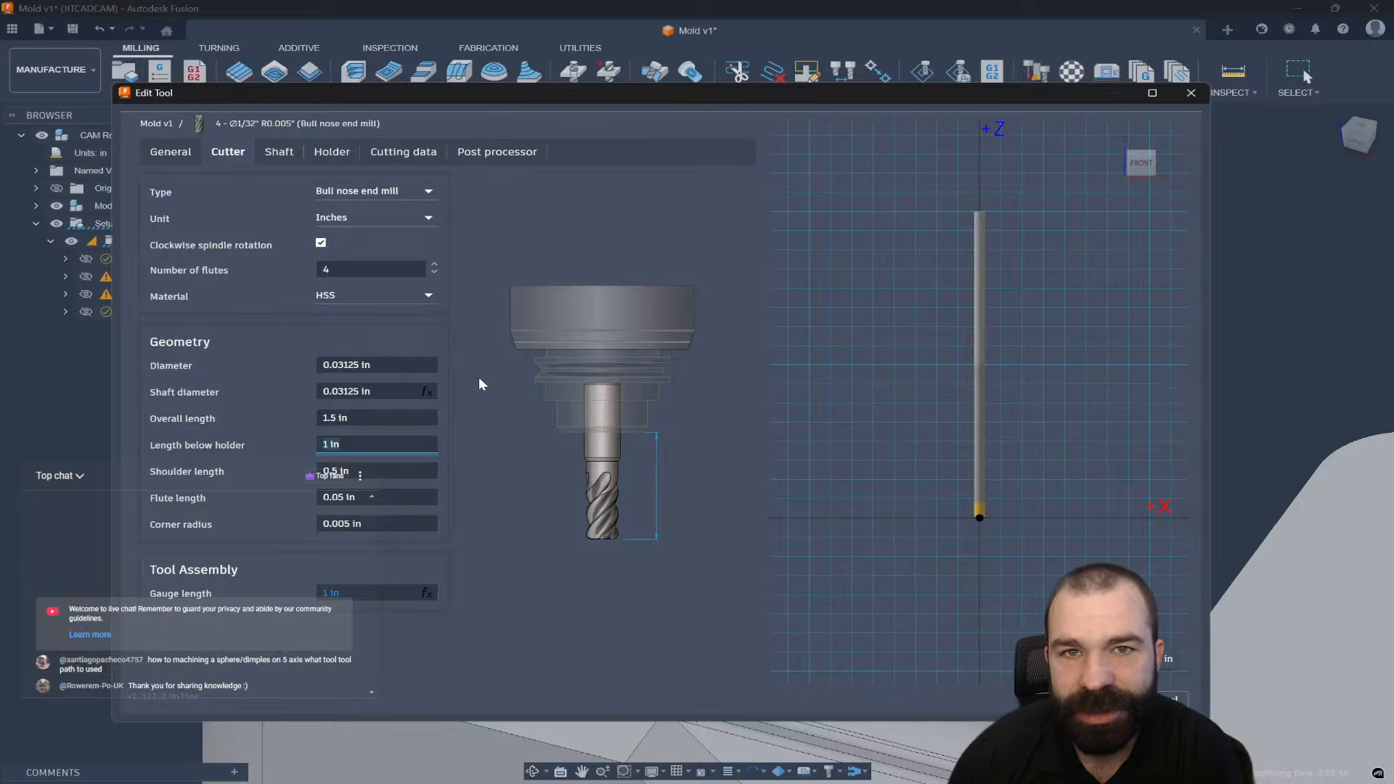
click(279, 154)
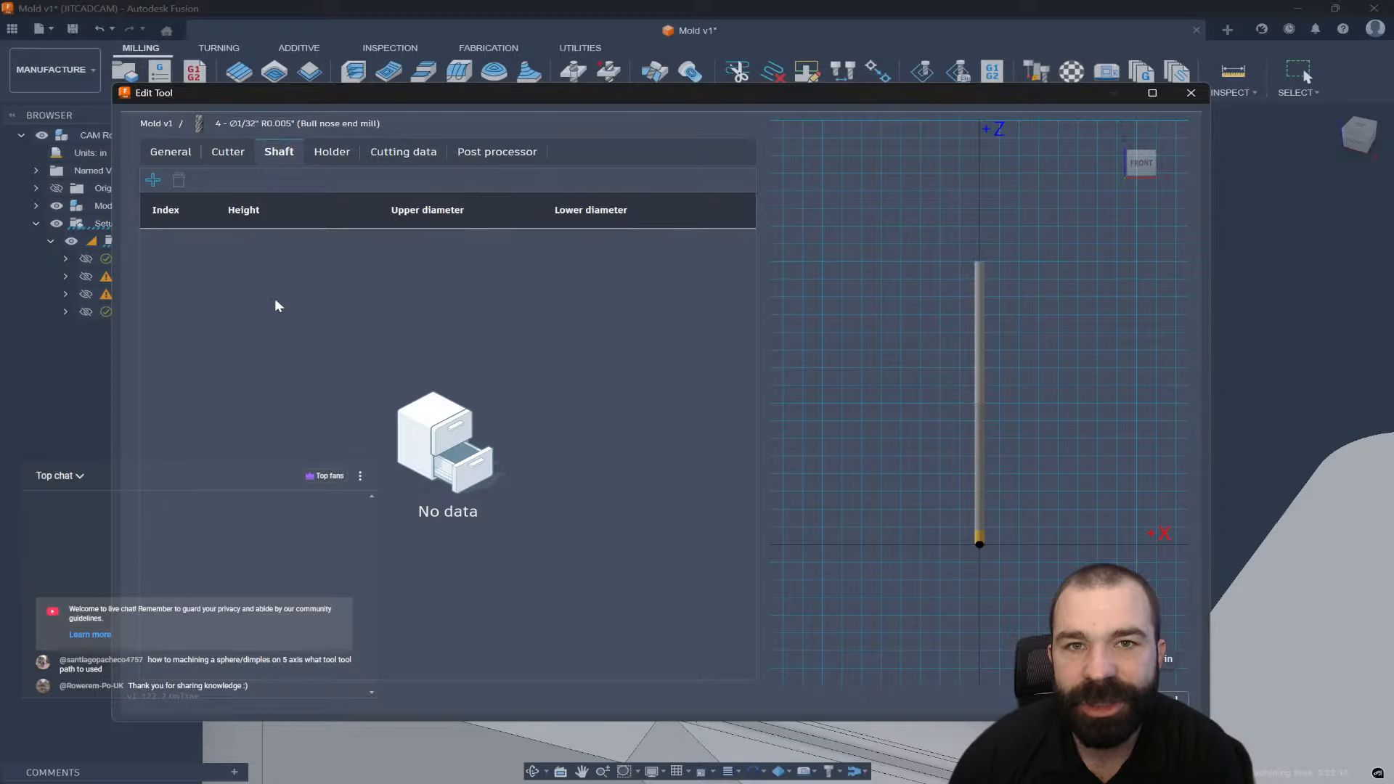
Add two shaft segments and give the second a 0.1 in lower diameter.
click(153, 180)
click(155, 181)
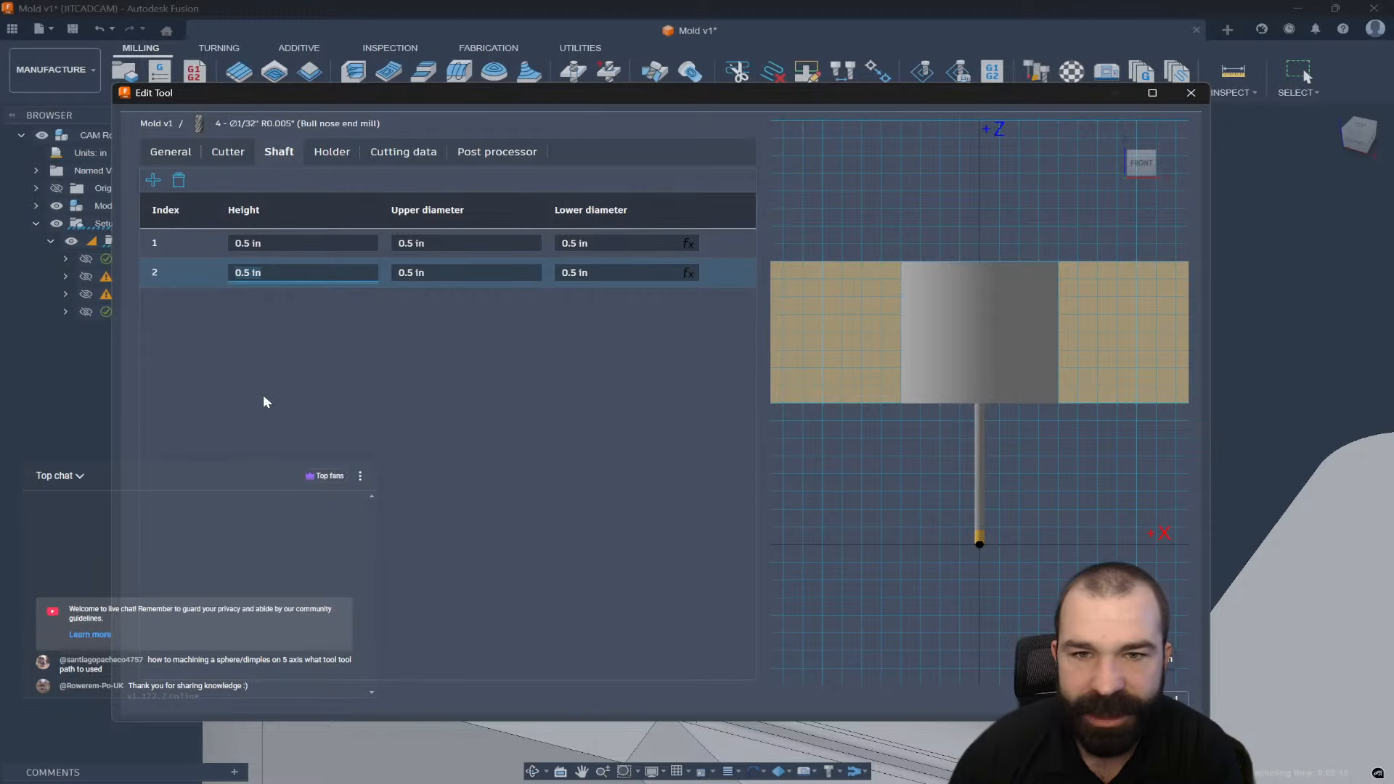
click(438, 273)
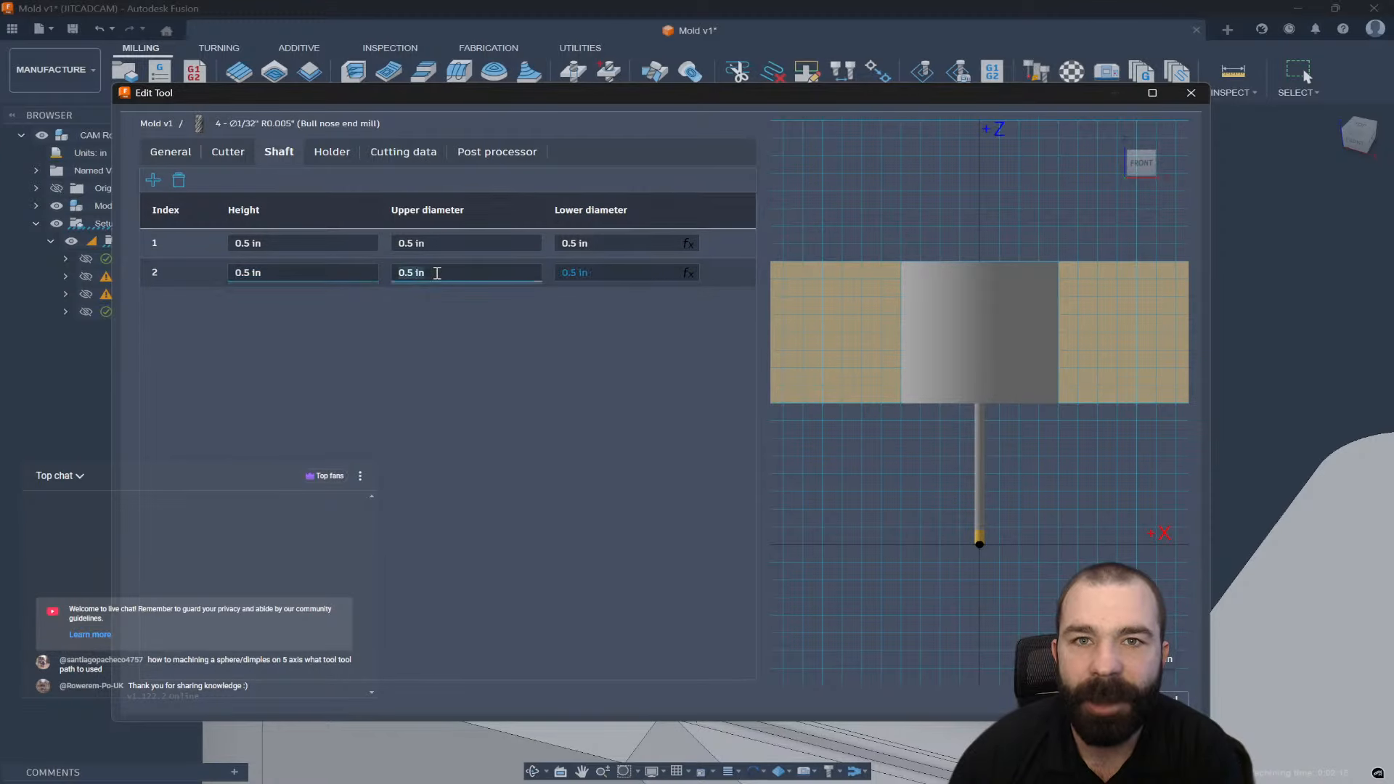
click(604, 275)
click(424, 316)
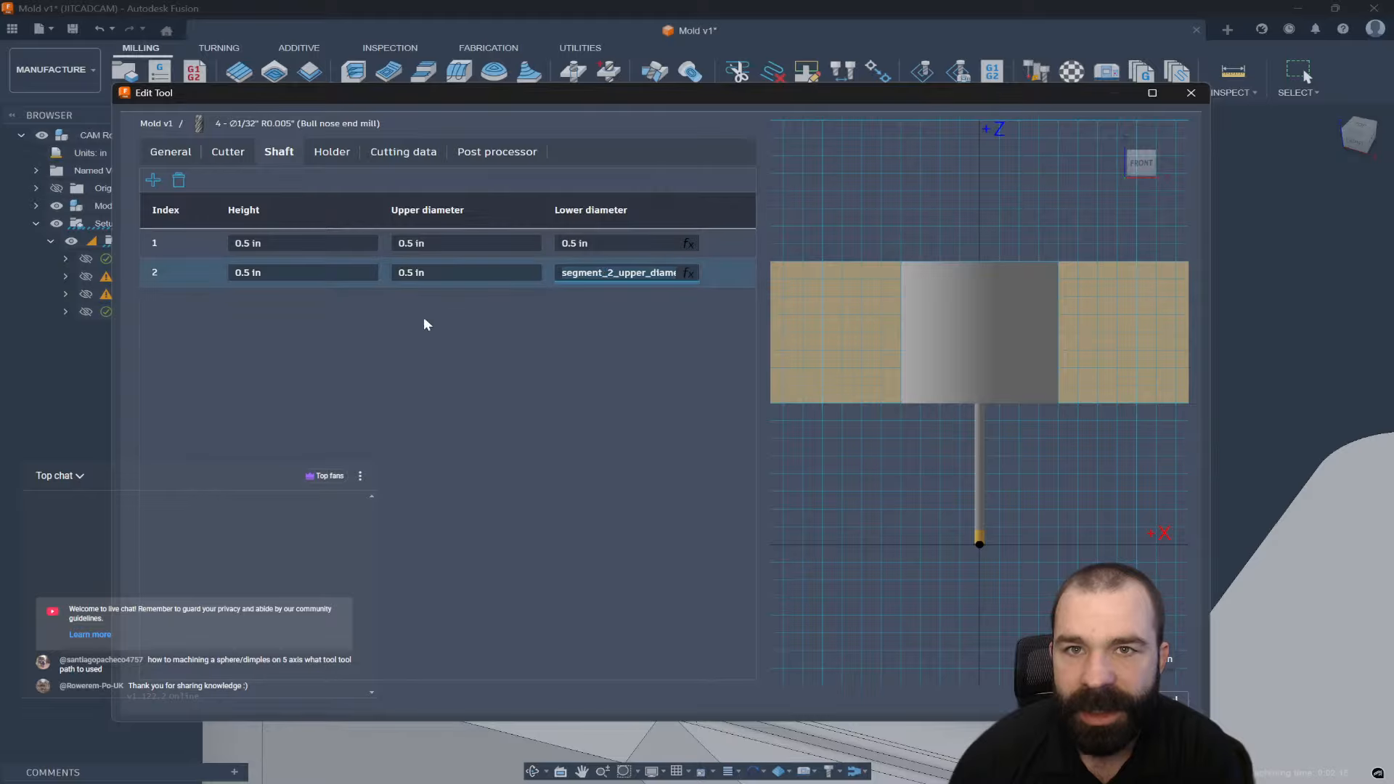
click(410, 276)
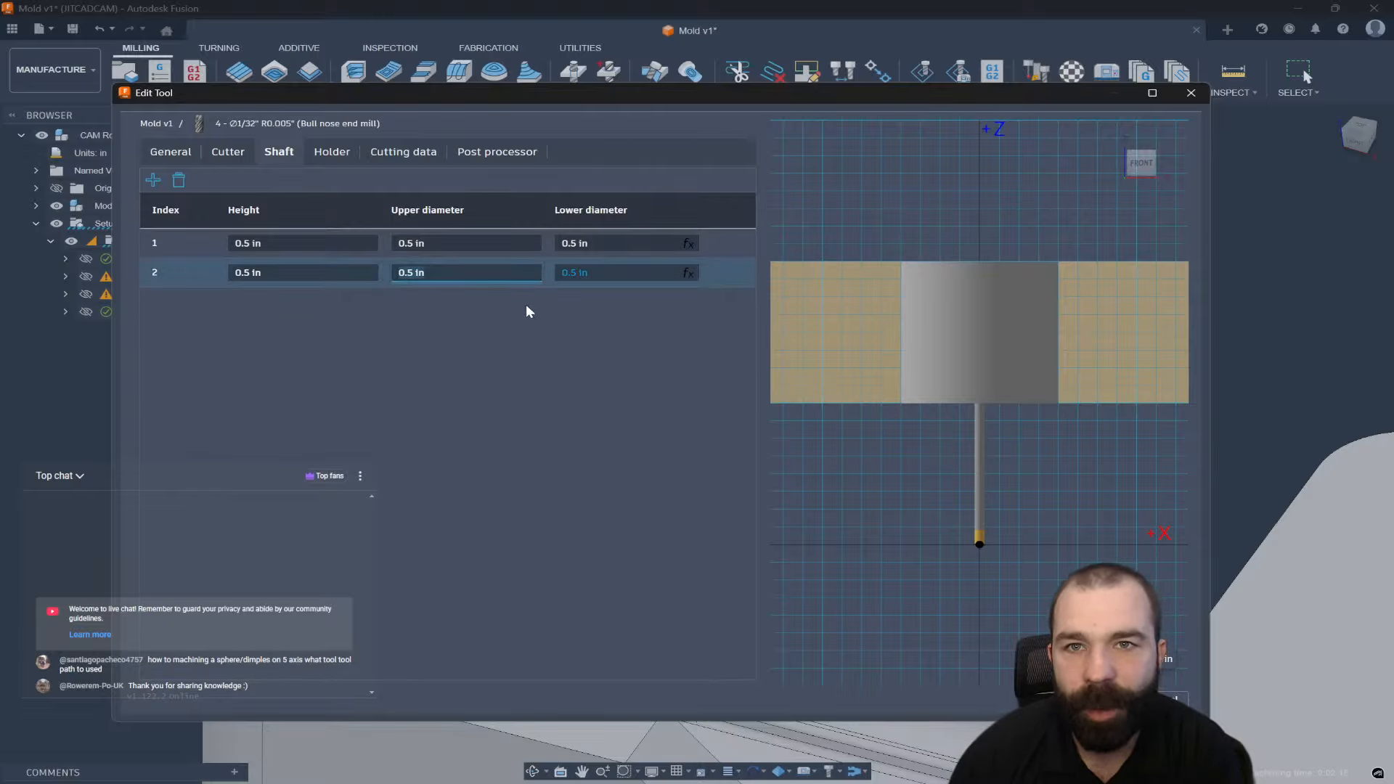
click(576, 274)
text(0.1)
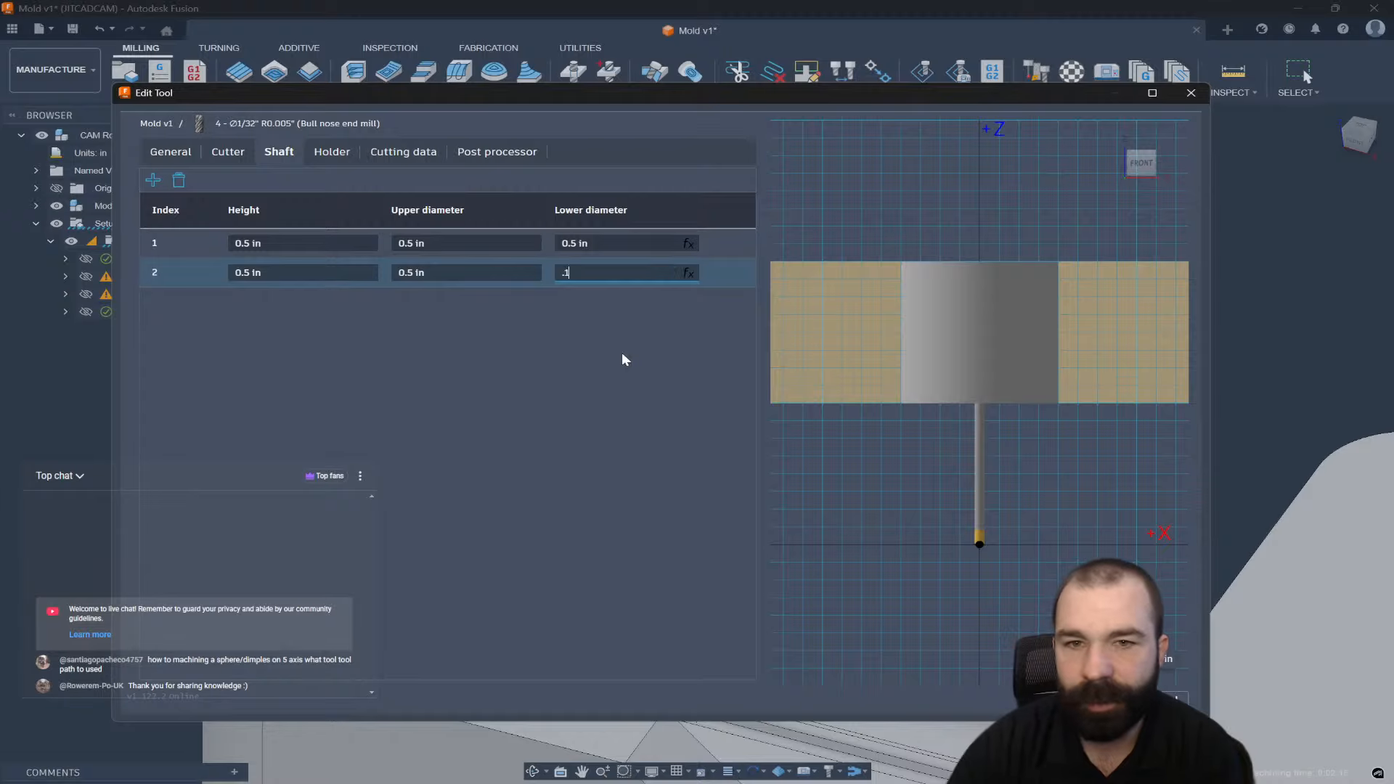
key(Return)
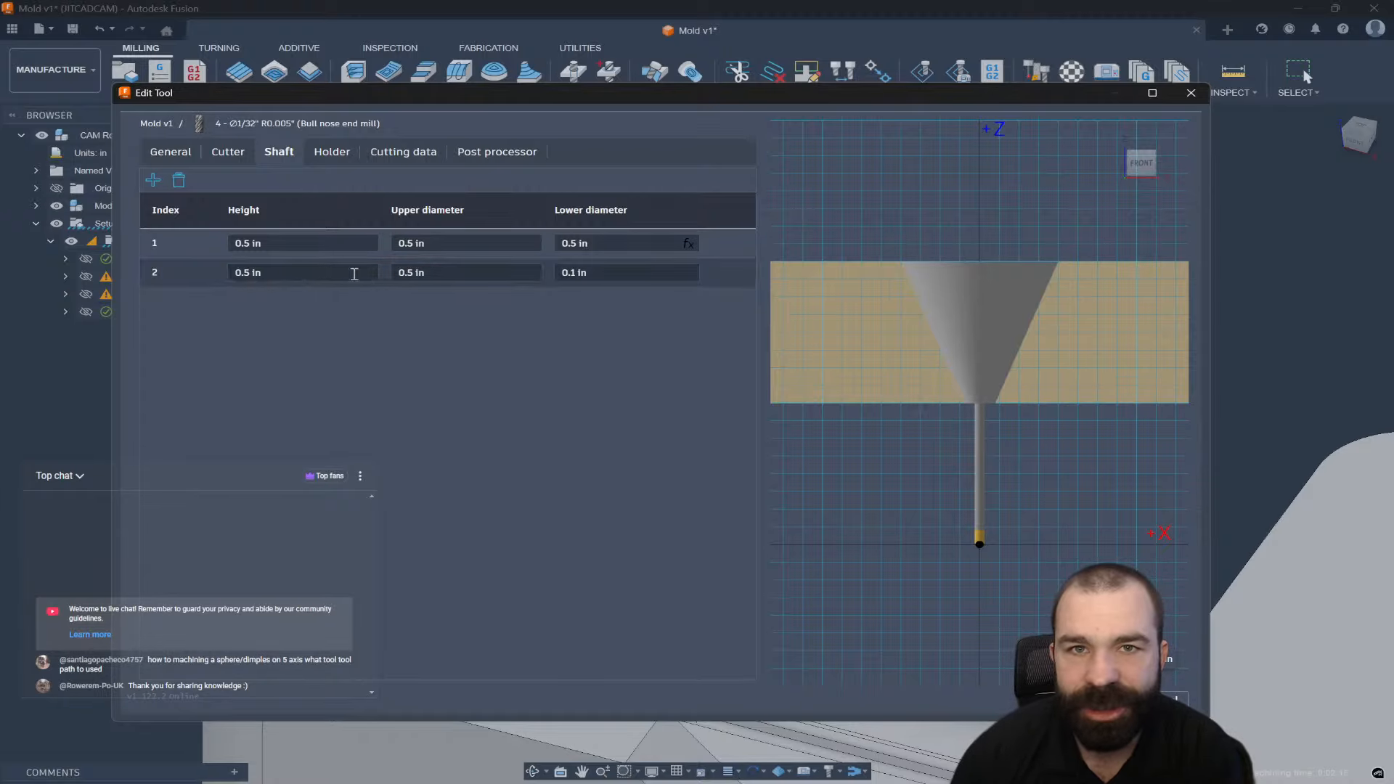
Insert a shaft segment after the first and make the tapered segment 1 in tall.
click(176, 249)
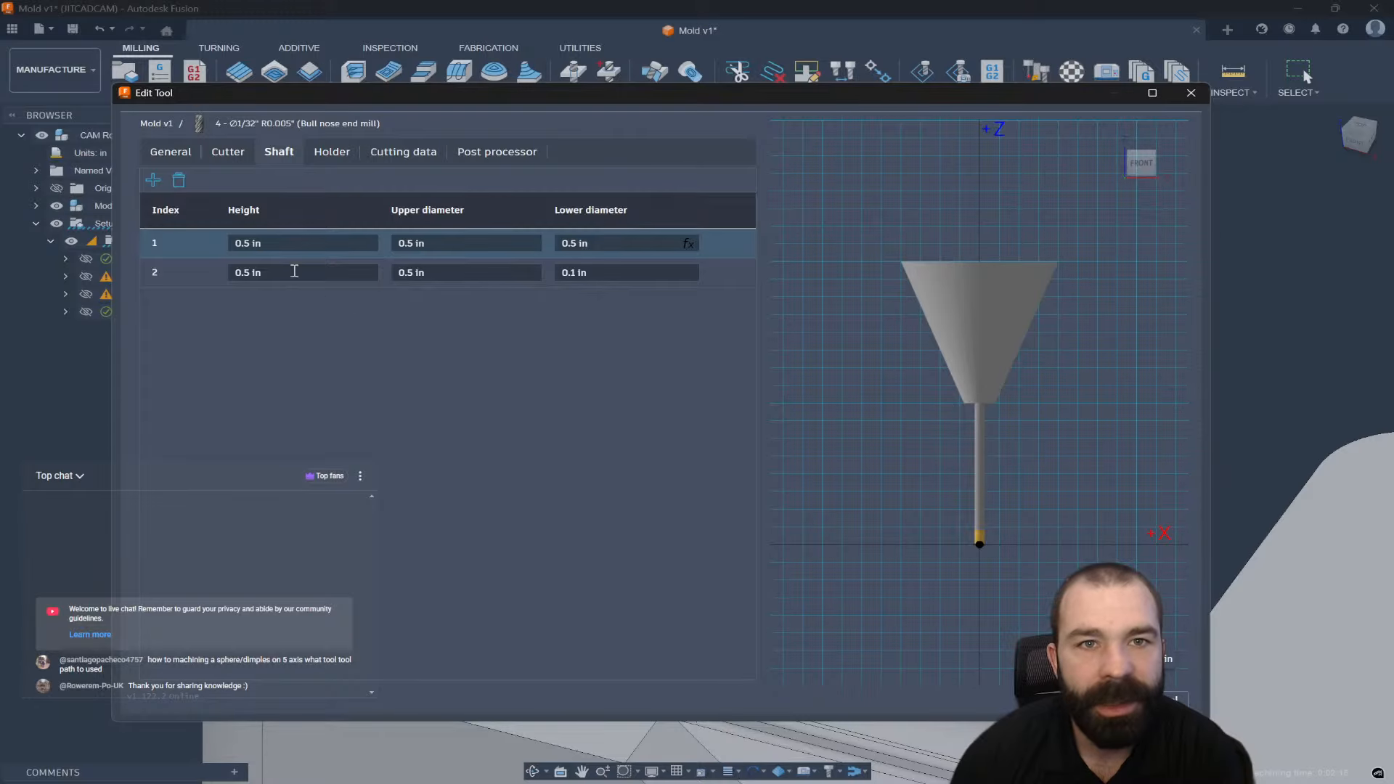
click(152, 179)
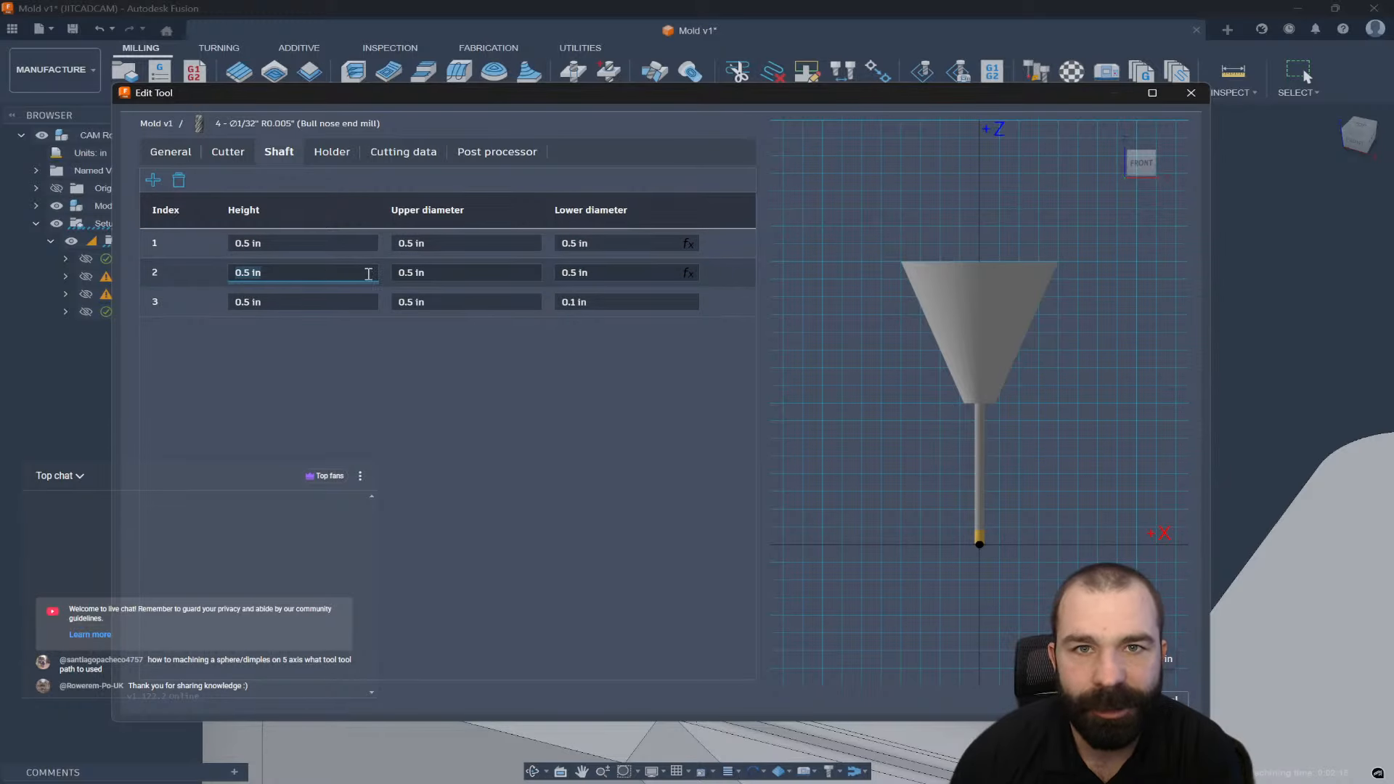
click(414, 273)
click(283, 302)
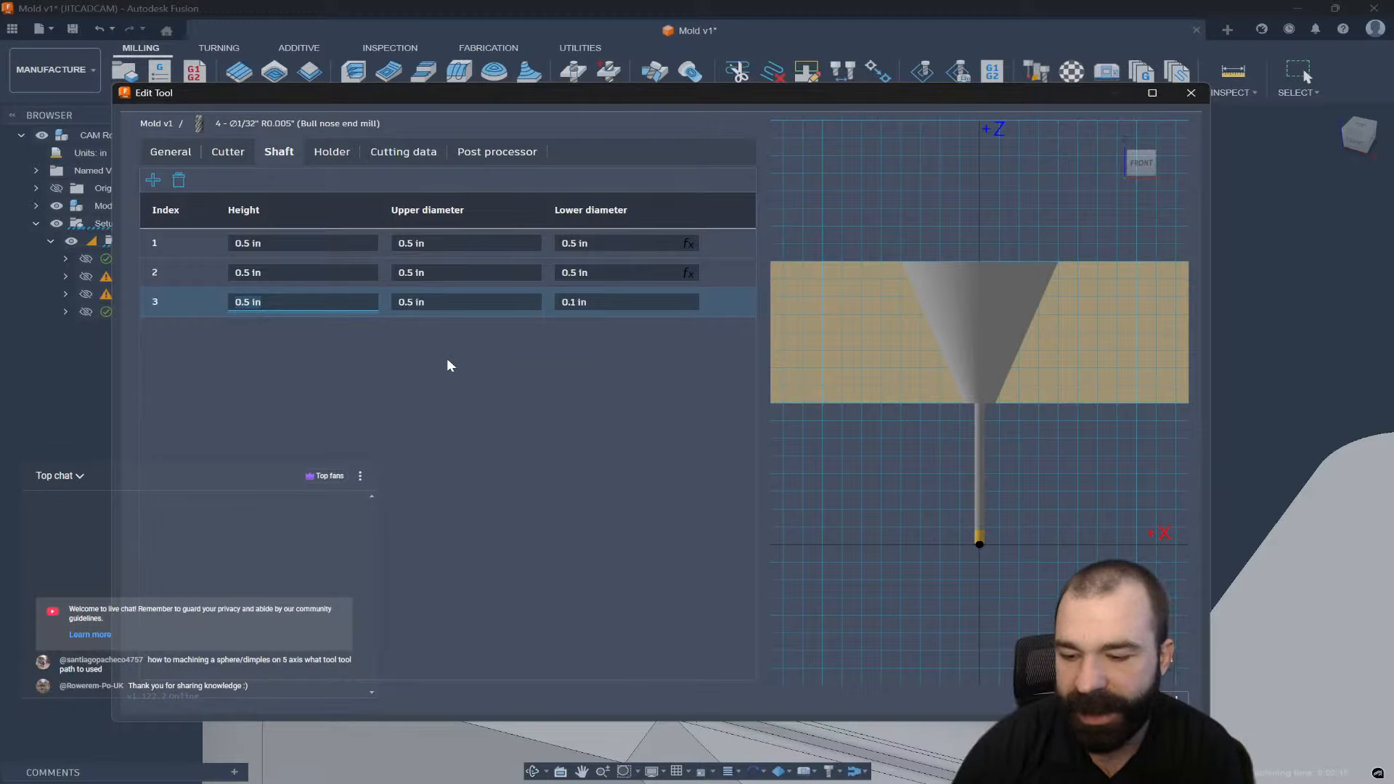
text(.1)
key(BackSpace)
key(BackSpace)
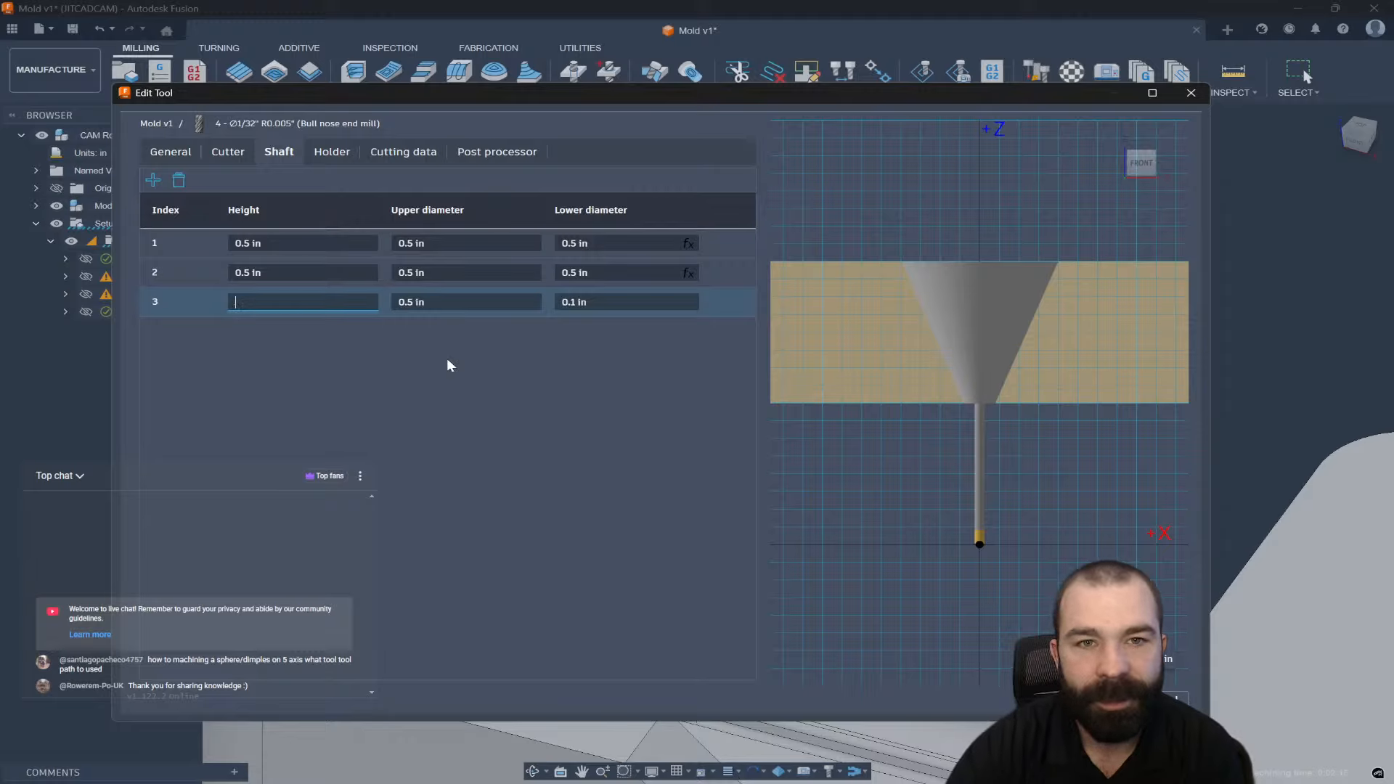
text(1 in)
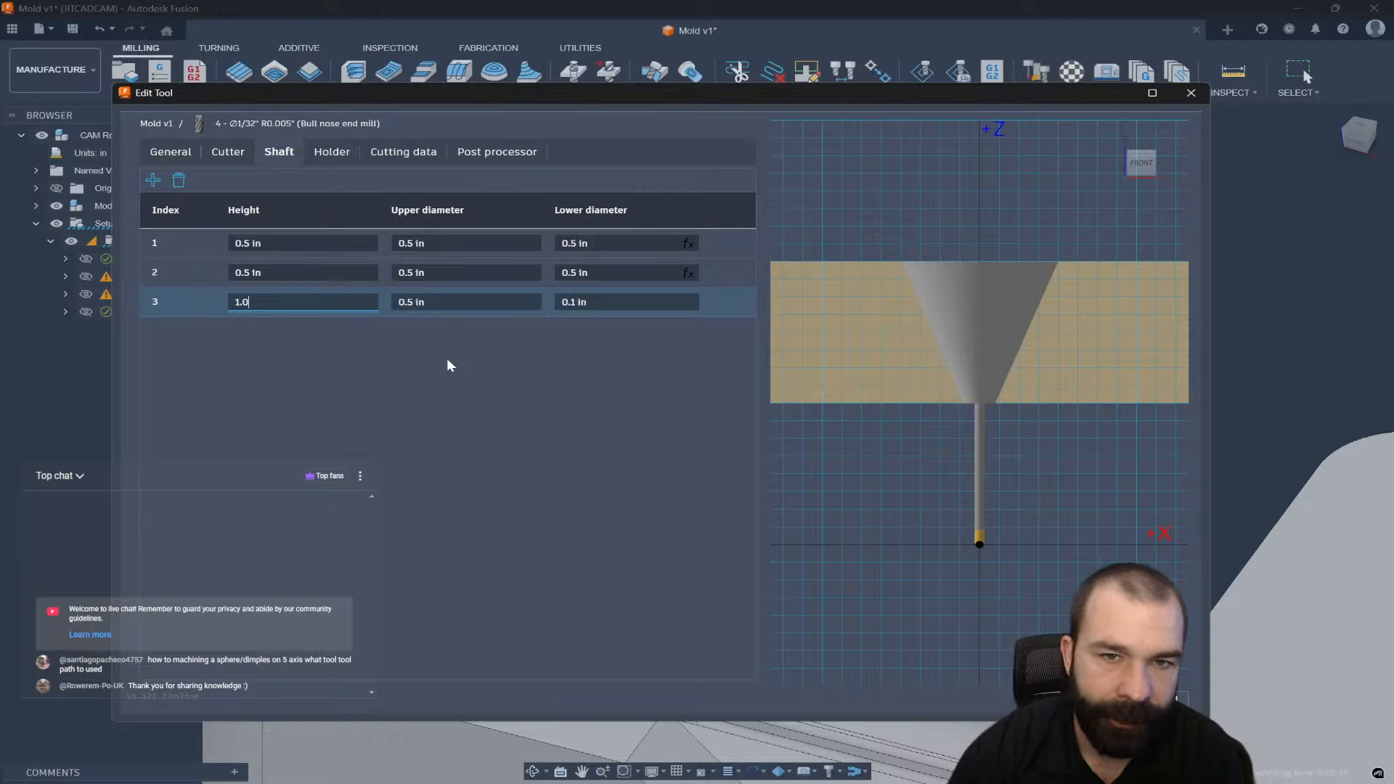
key(Return)
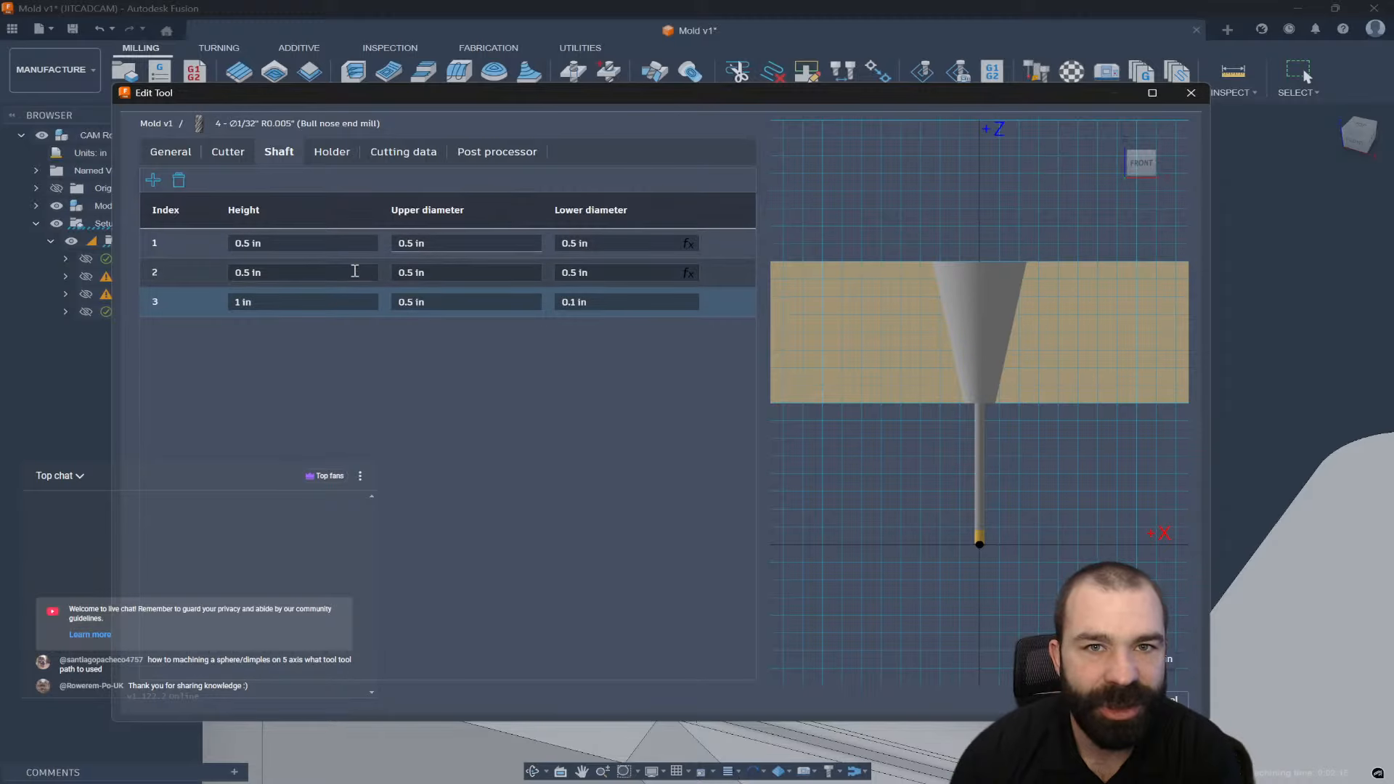
Set the second shaft segment's height to 1 in and review the tapered lower diameter.
click(250, 272)
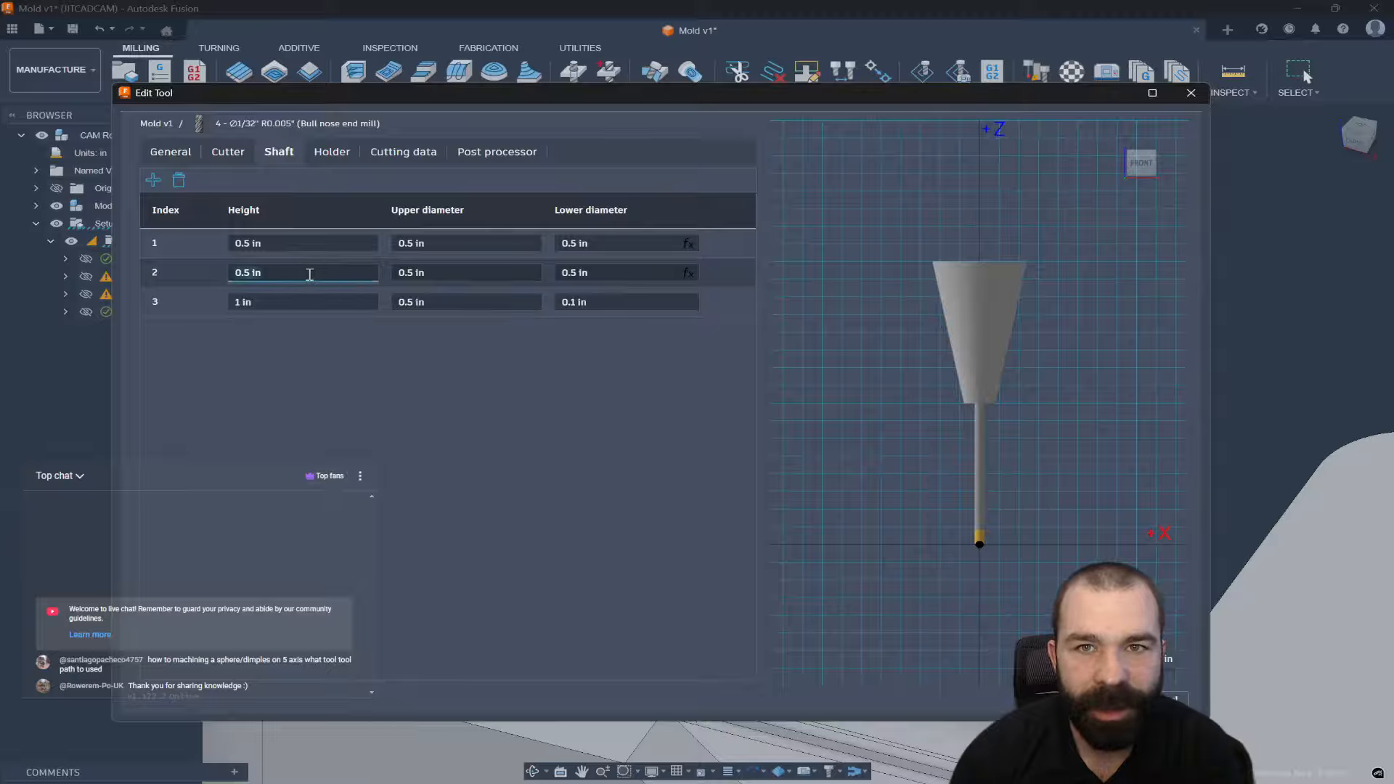
text(1)
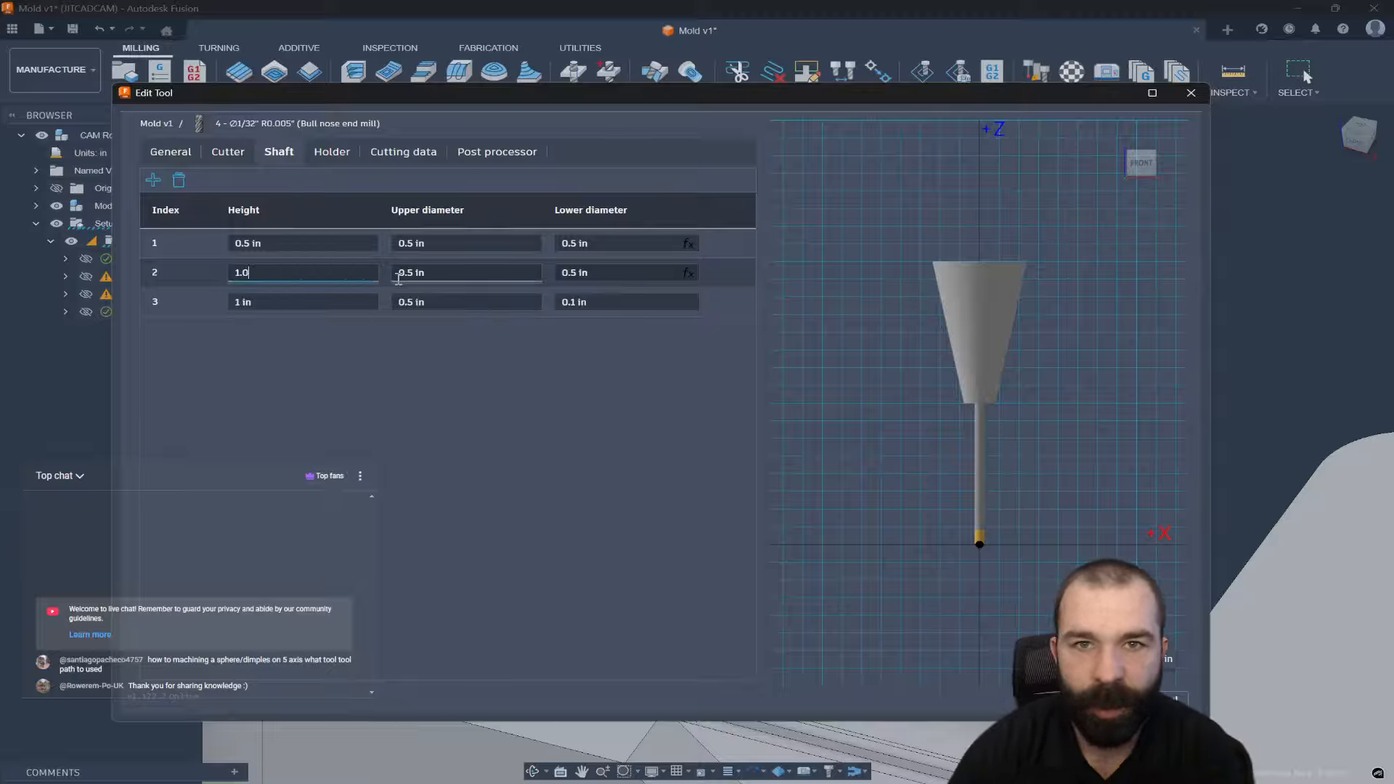
text(.0)
key(Return)
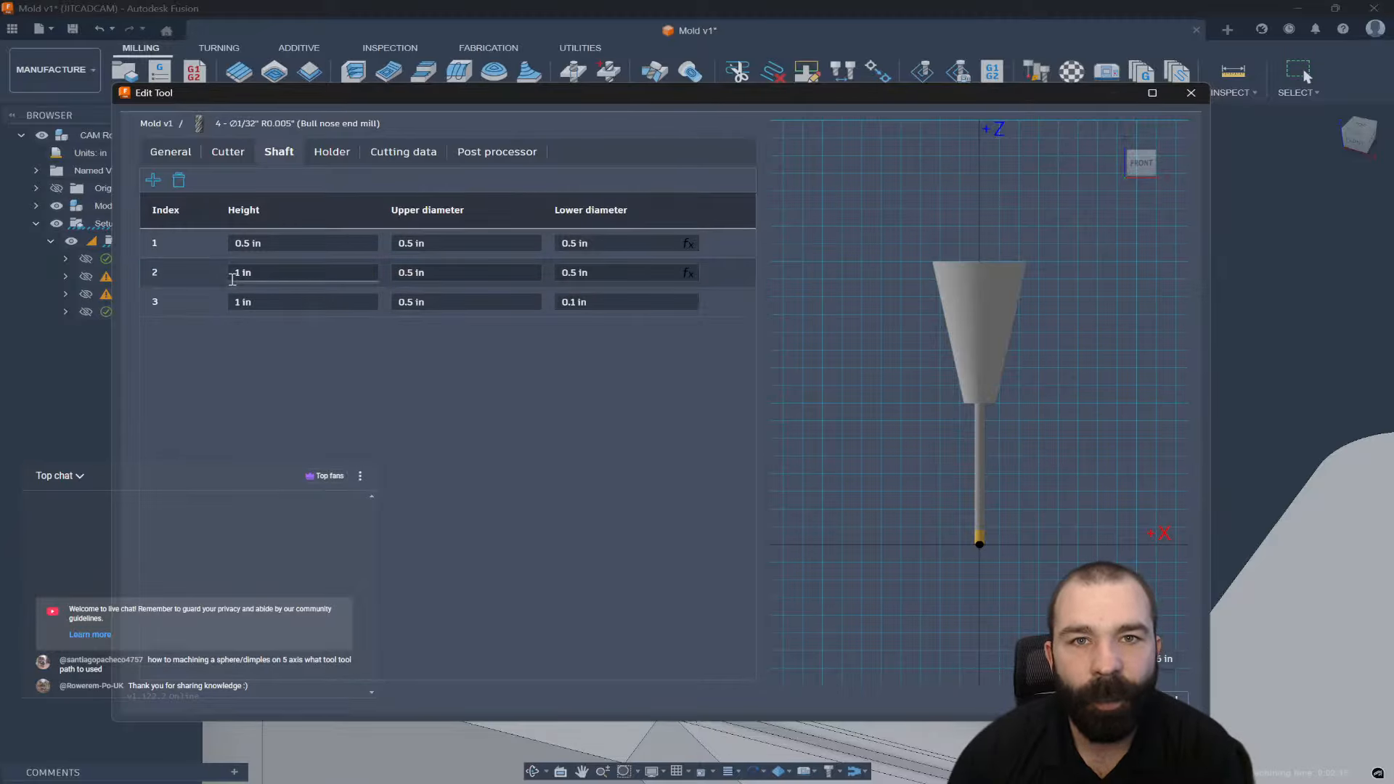
click(590, 304)
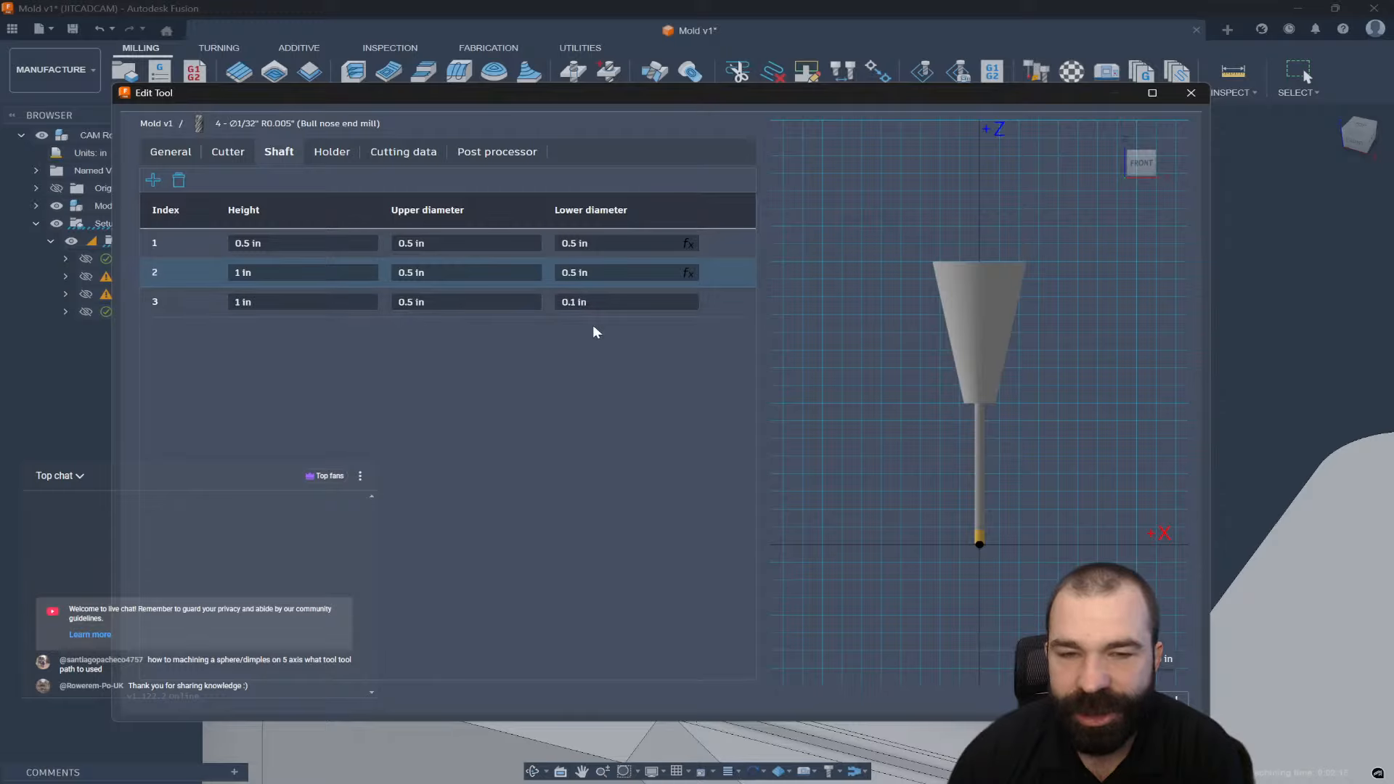
click(180, 155)
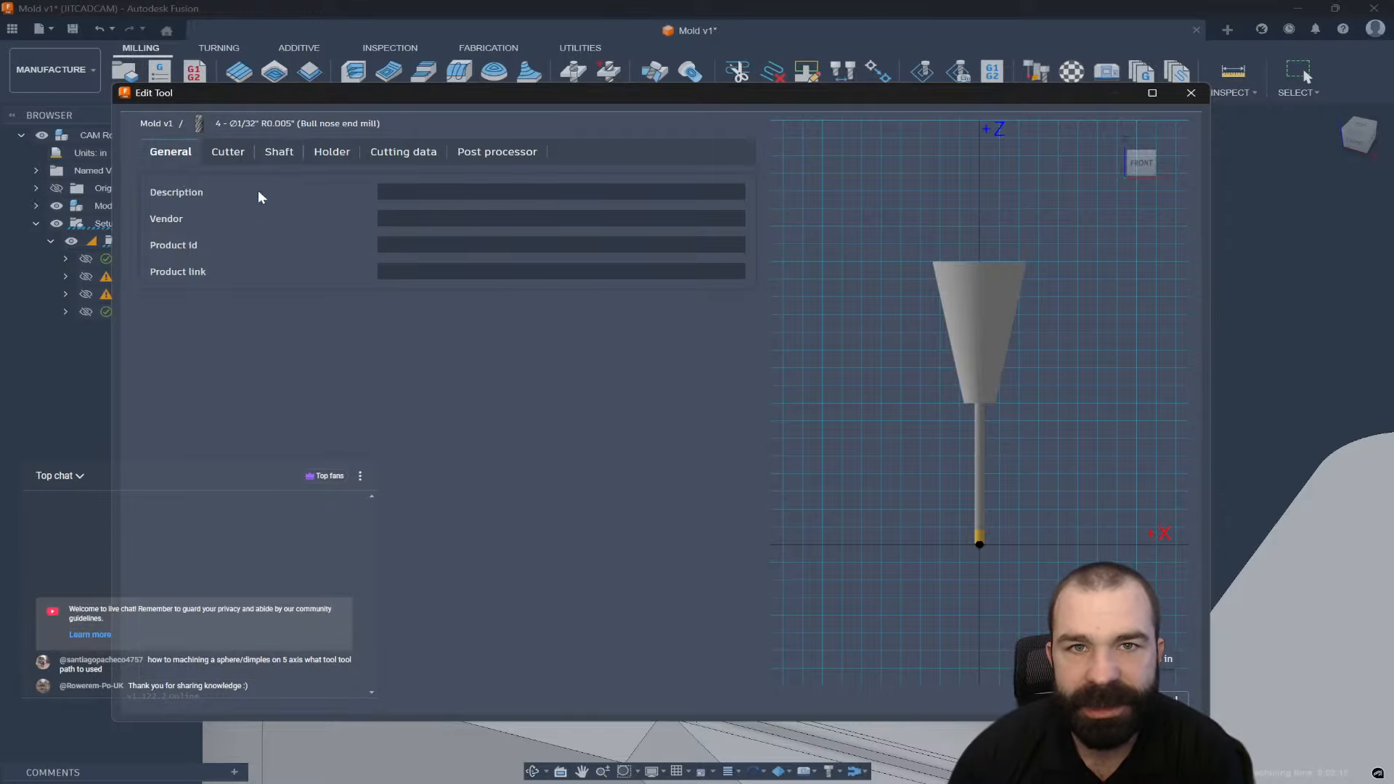
Set the bullnose tool's length below holder to 0.75 in.
click(228, 152)
click(377, 419)
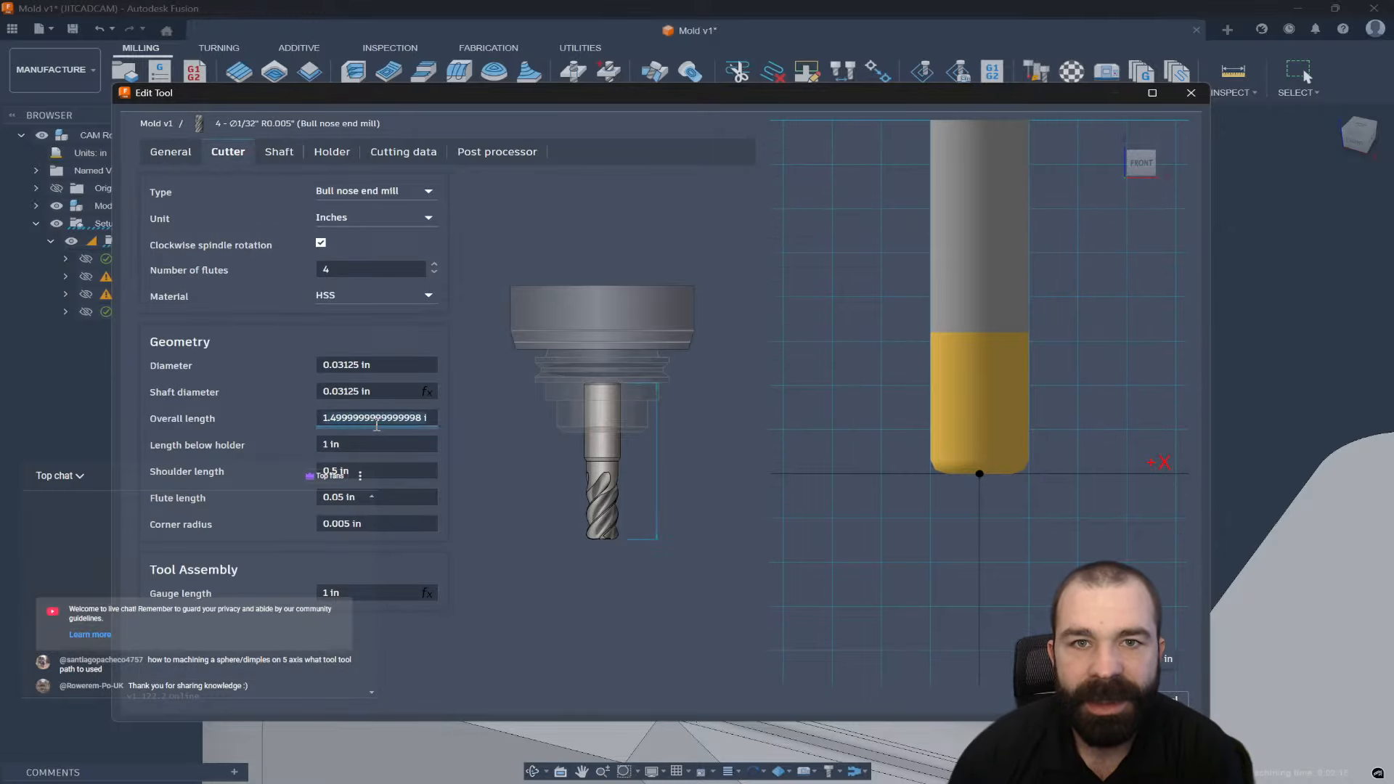
click(377, 442)
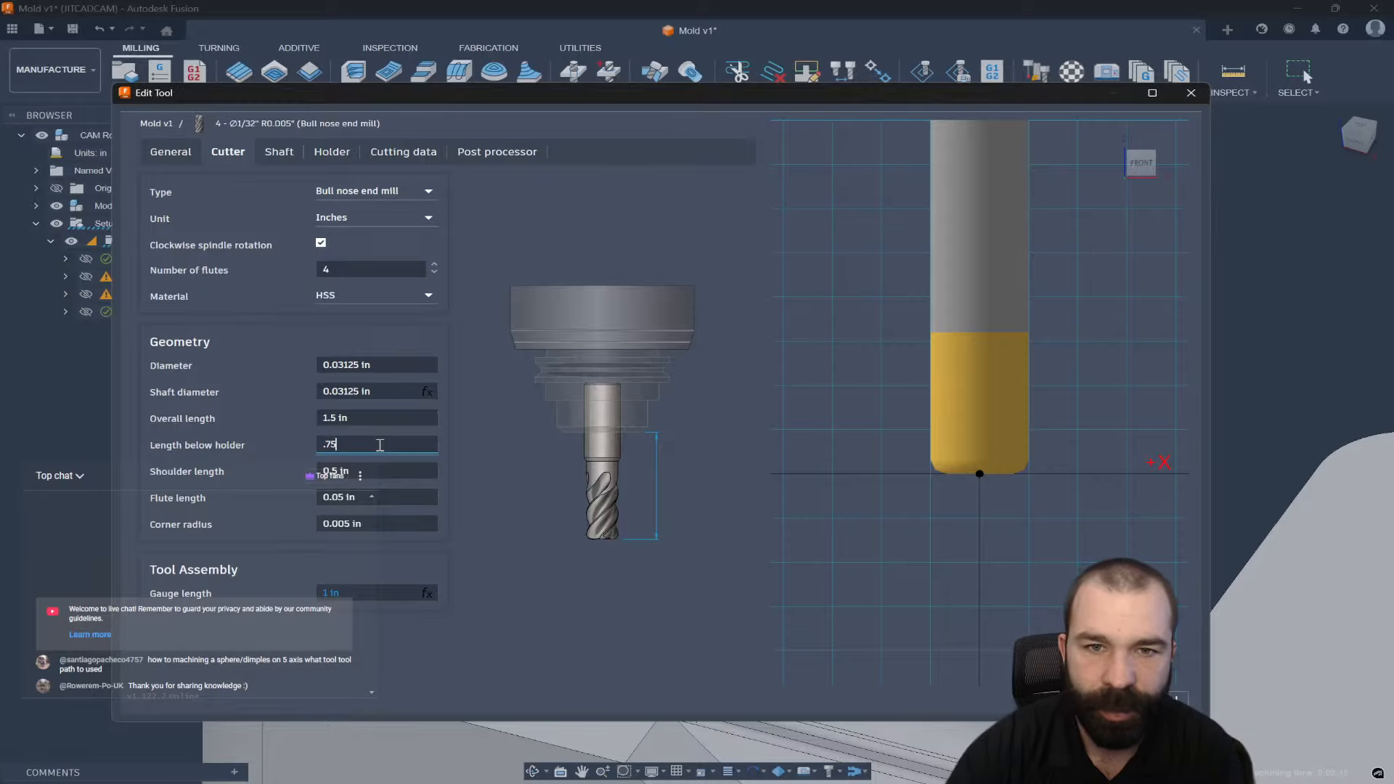
click(273, 427)
scroll(916, 523, down, 10)
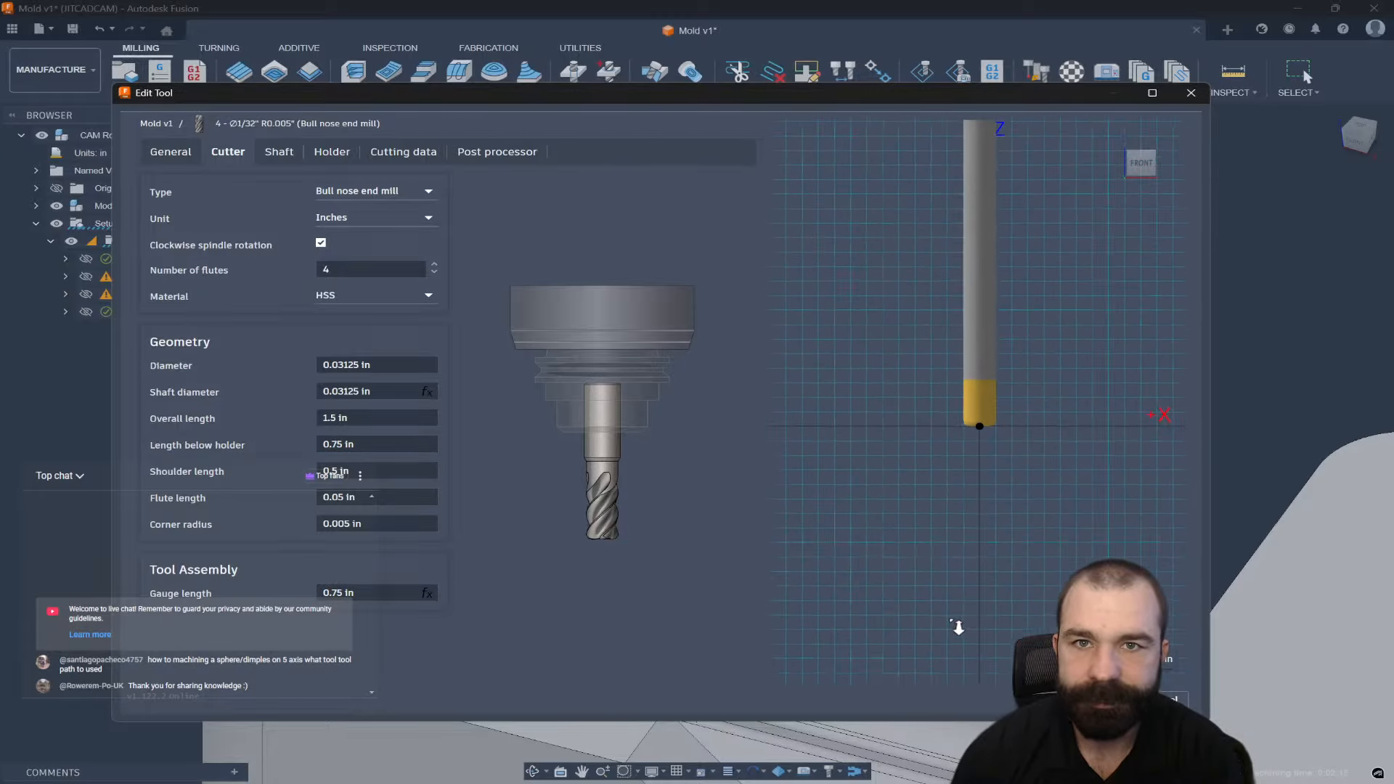
scroll(937, 518, down, 6)
scroll(982, 243, up, 5)
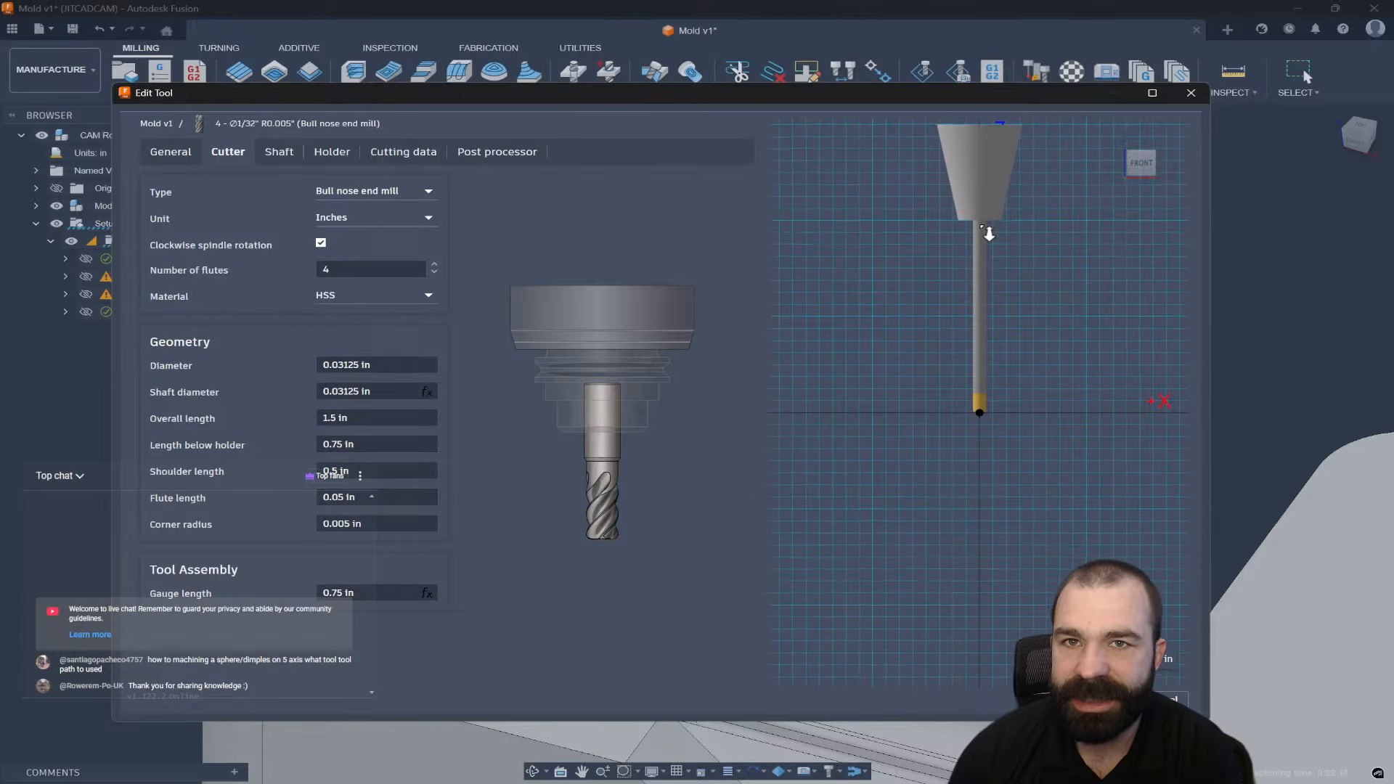
Change the tool's overall length from 1 in to 3 in.
click(363, 420)
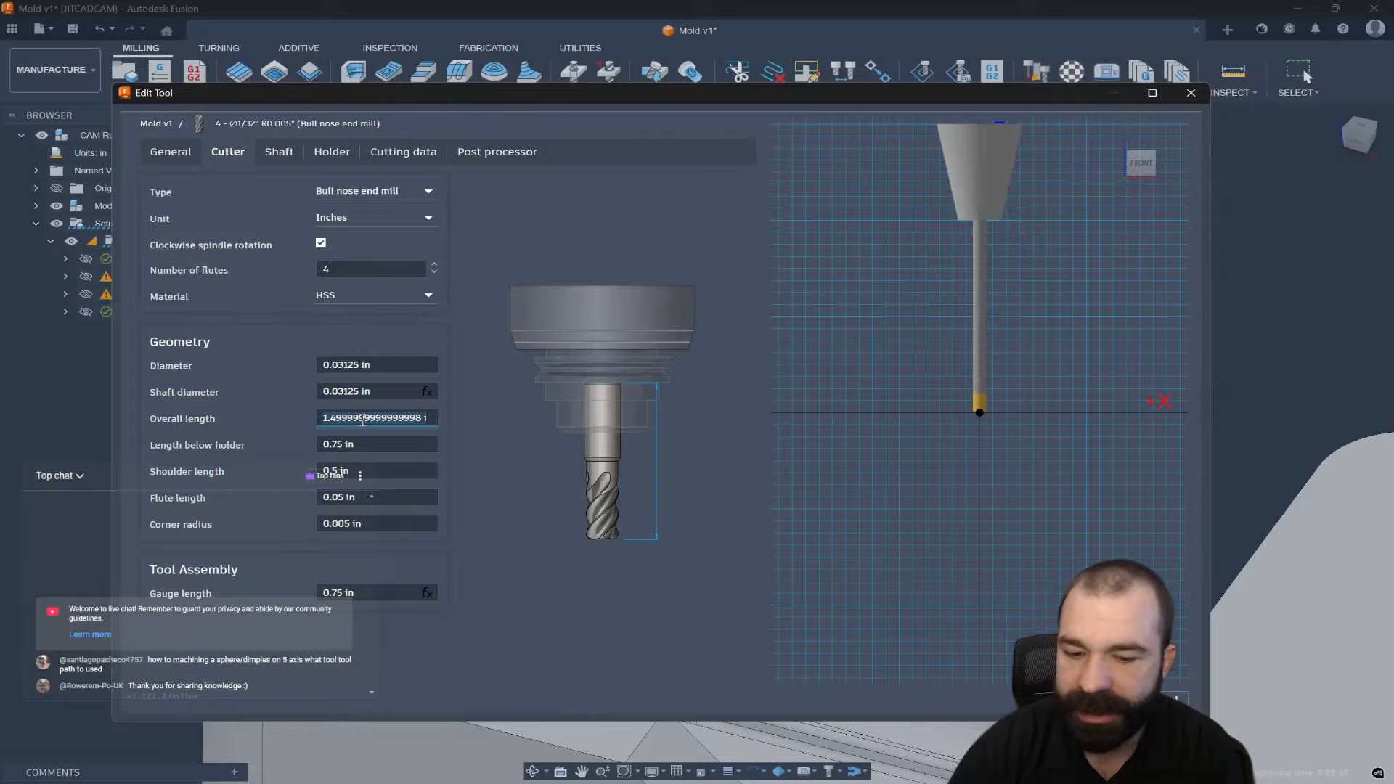
text(1.0)
click(273, 419)
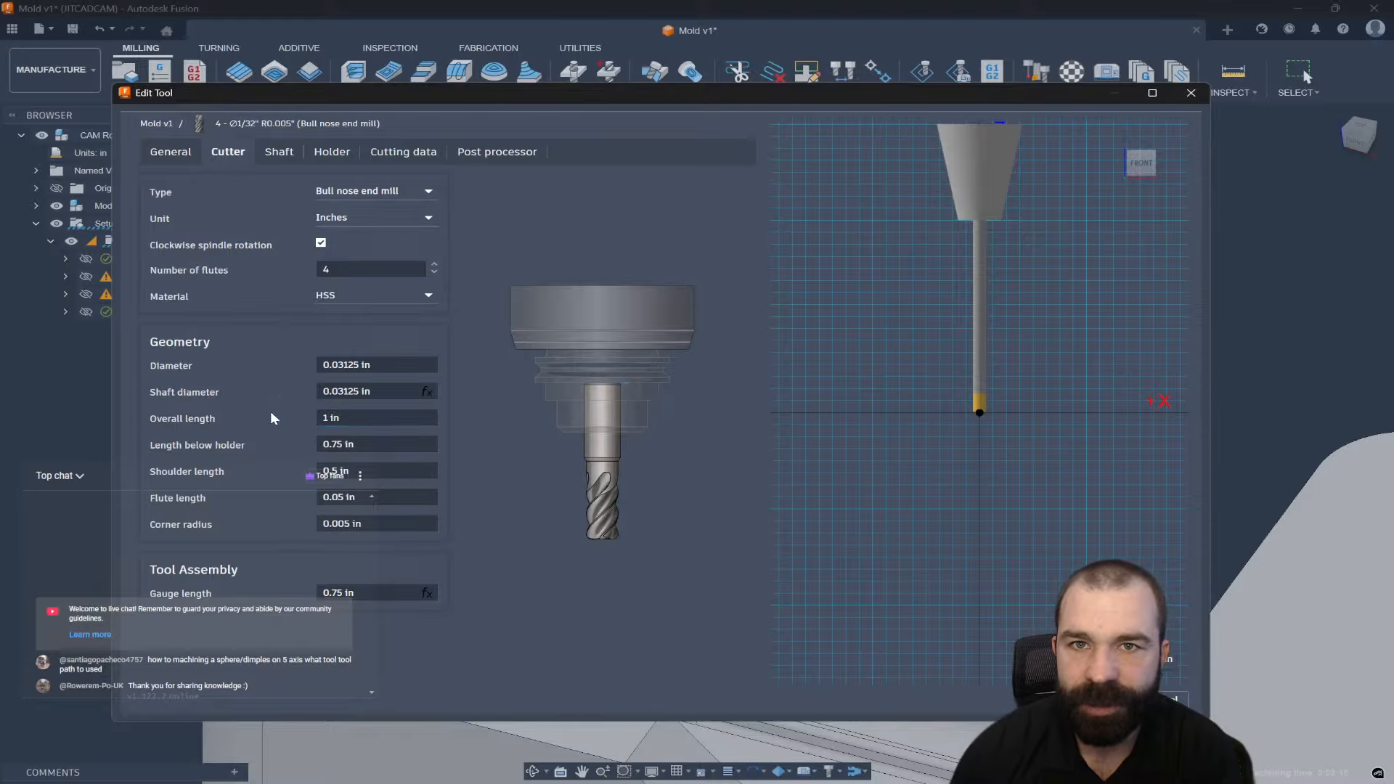
click(353, 419)
text(3)
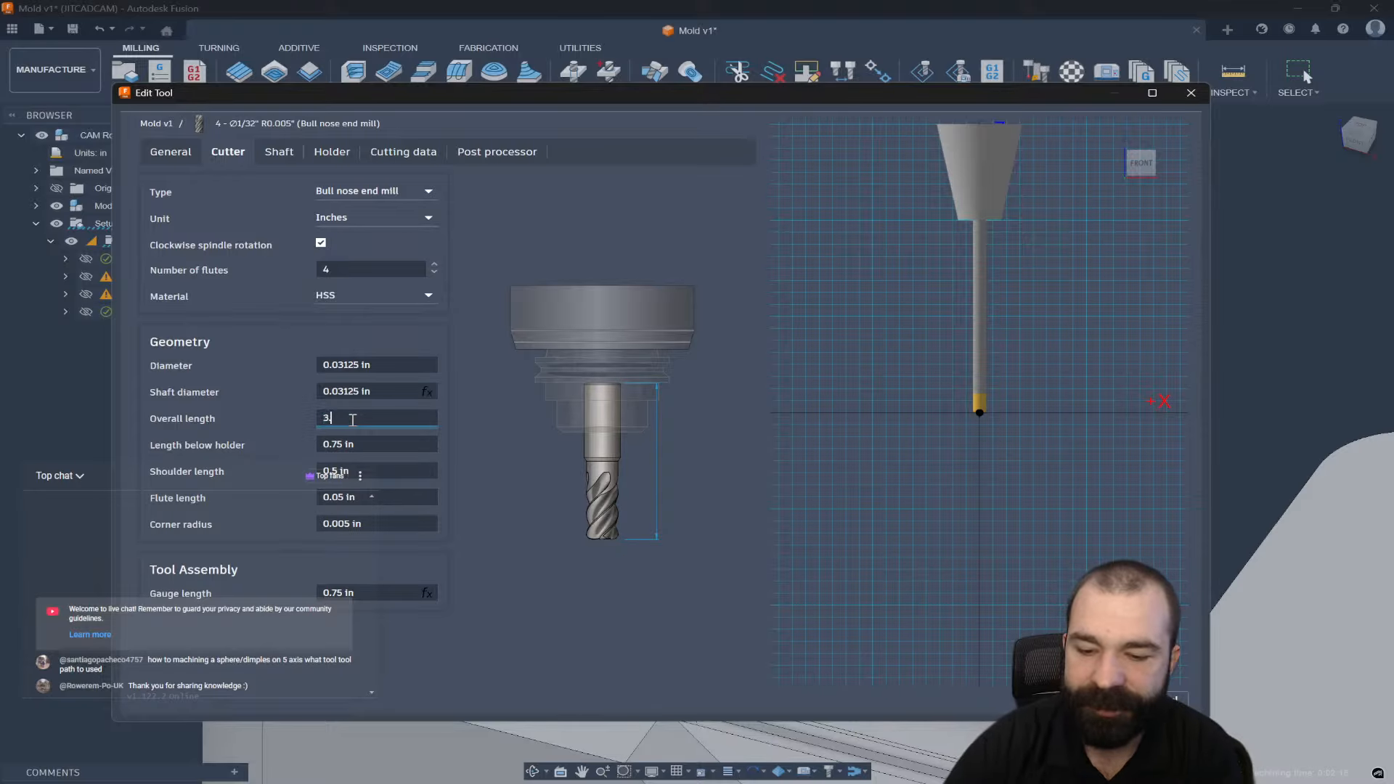
key(Return)
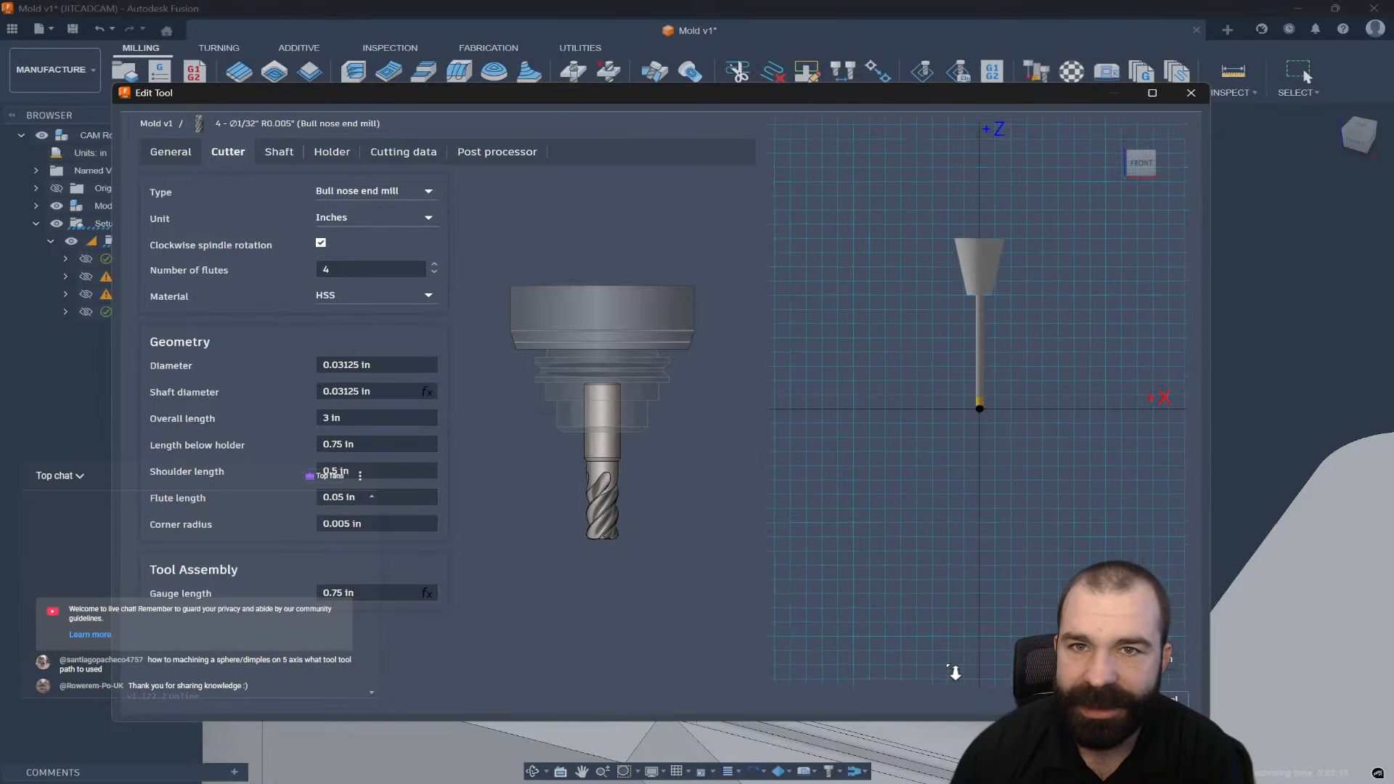
click(279, 152)
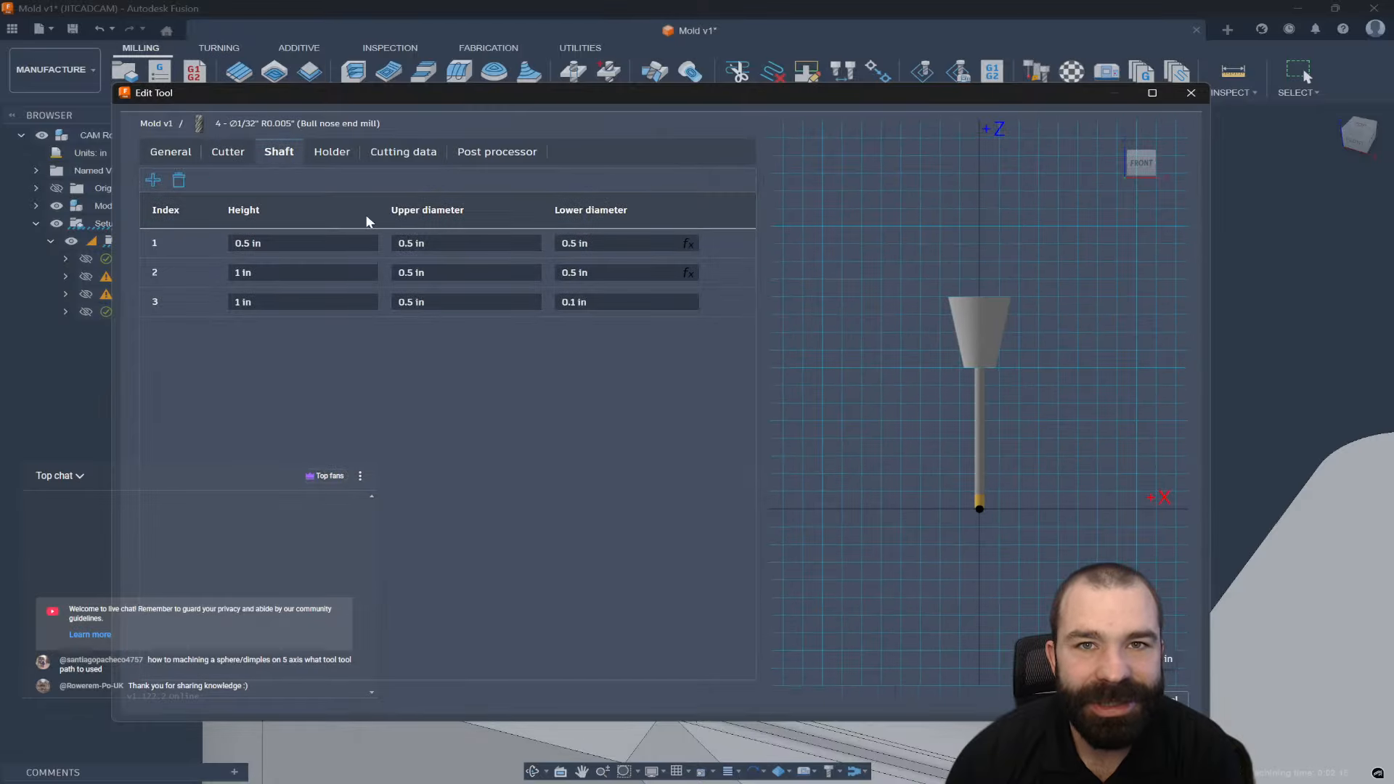
Delete the bullnose's first shaft segment and make the remaining first segment 10 in tall.
click(217, 252)
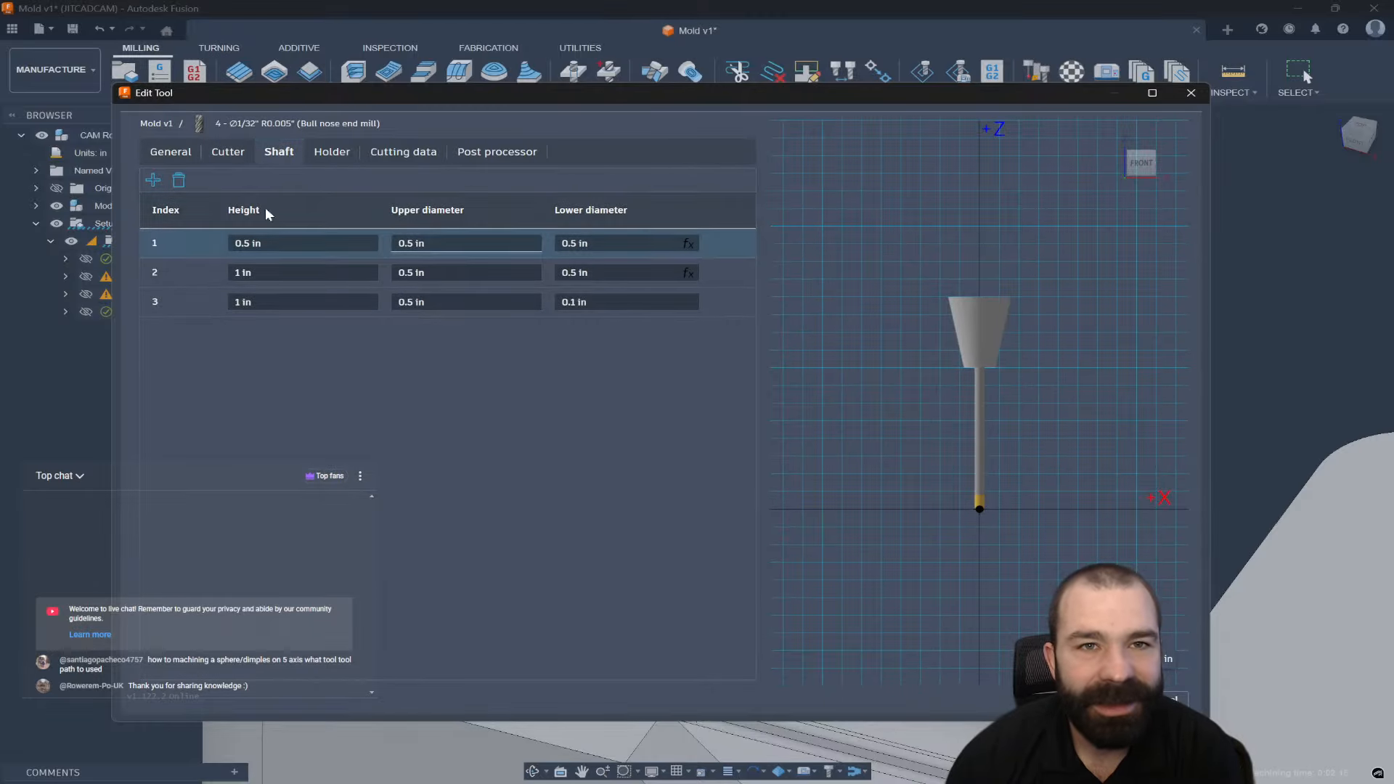
click(178, 180)
click(285, 244)
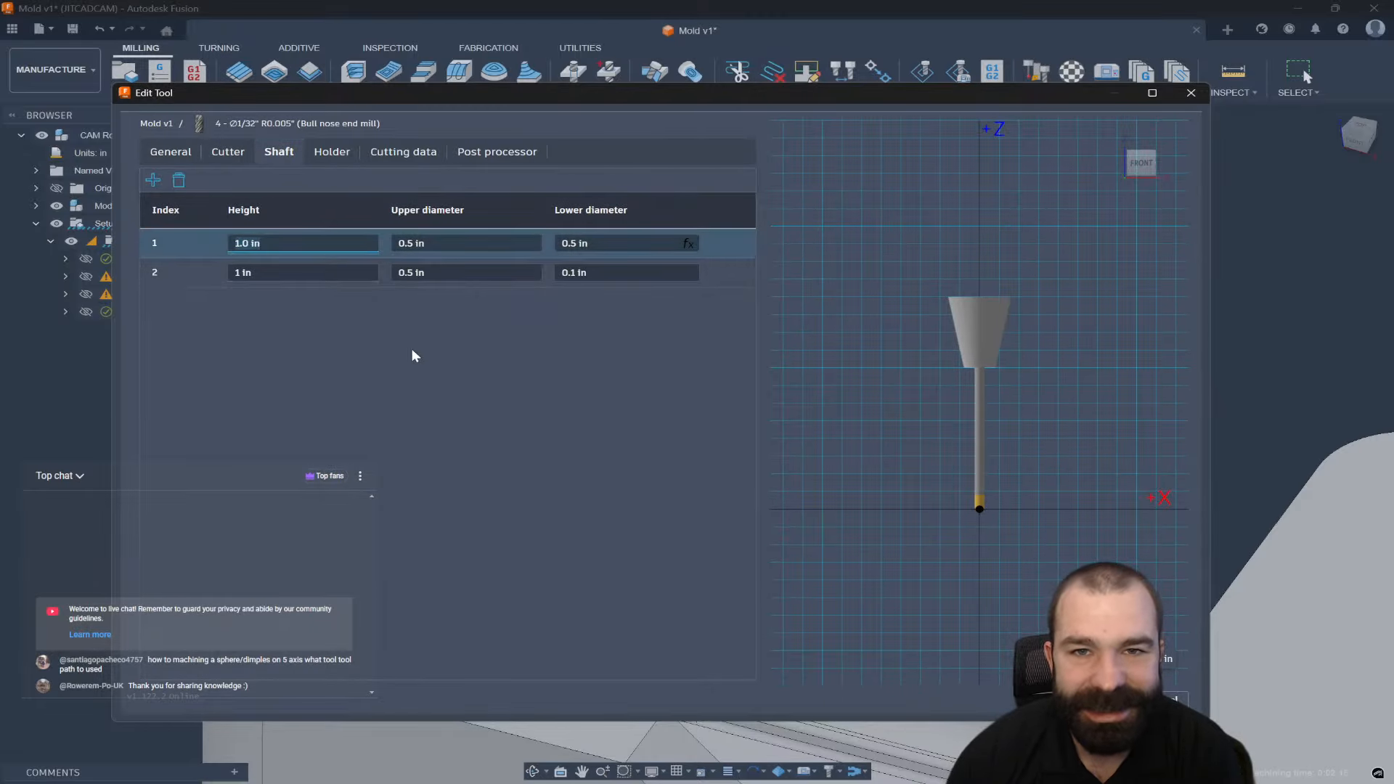
text(10.)
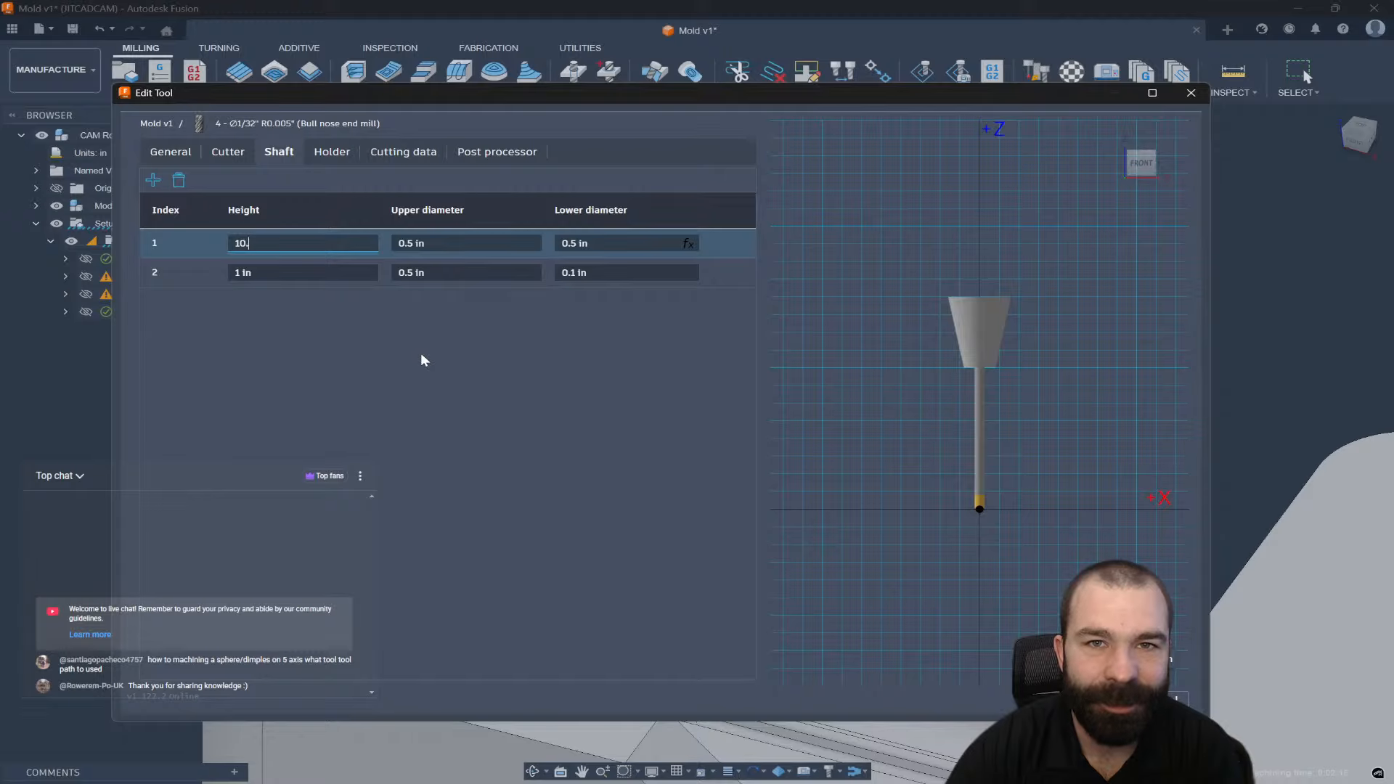
key(Tab)
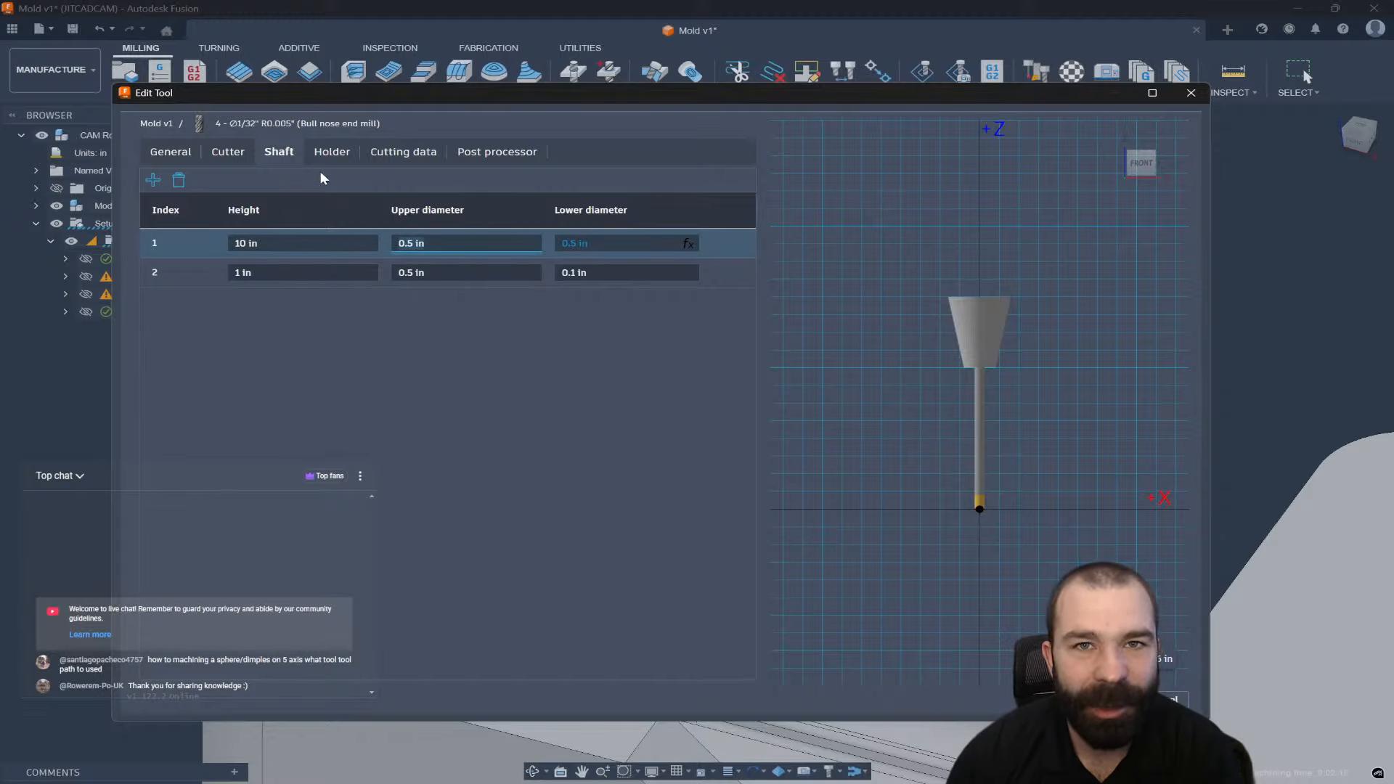
click(334, 154)
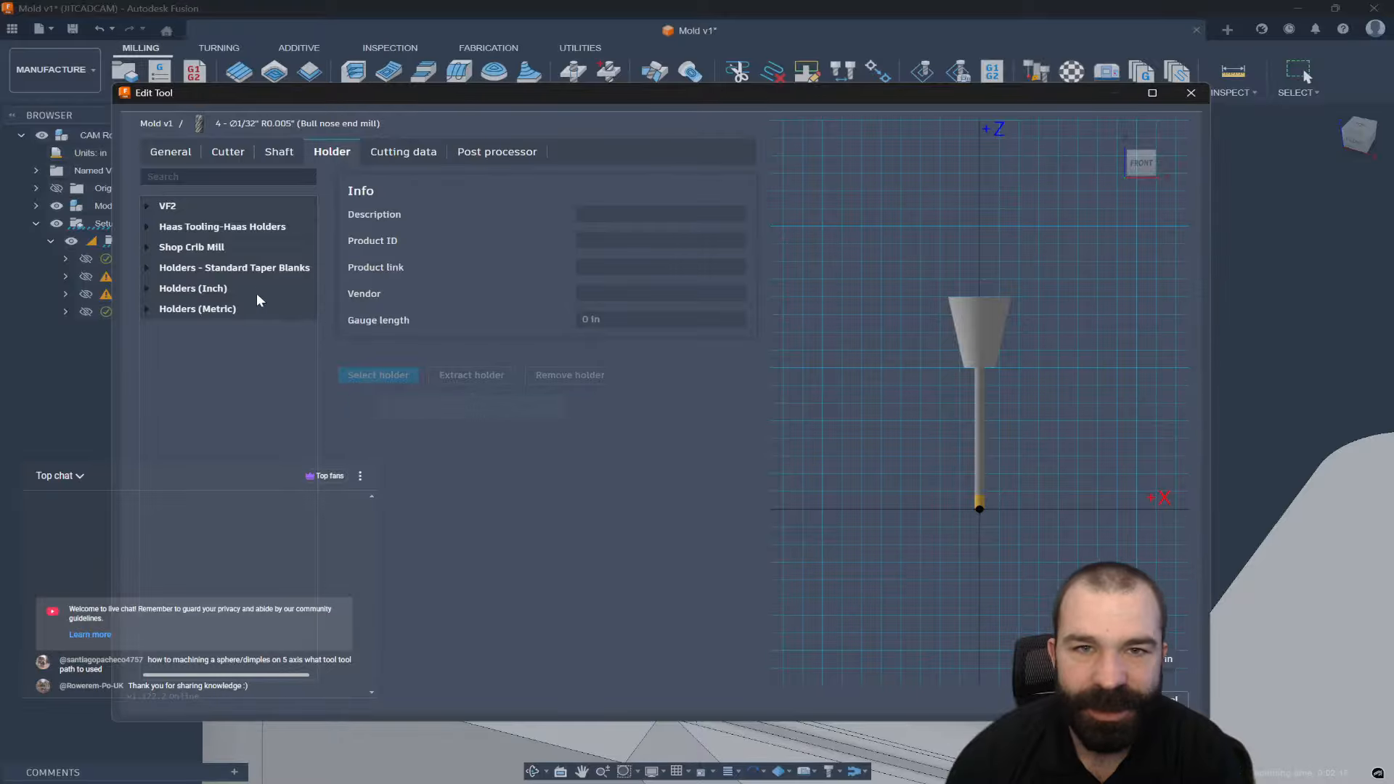
Assign the Maritool CAT40-ER32-2.35 holder from the VF2 library to the bullnose.
click(146, 208)
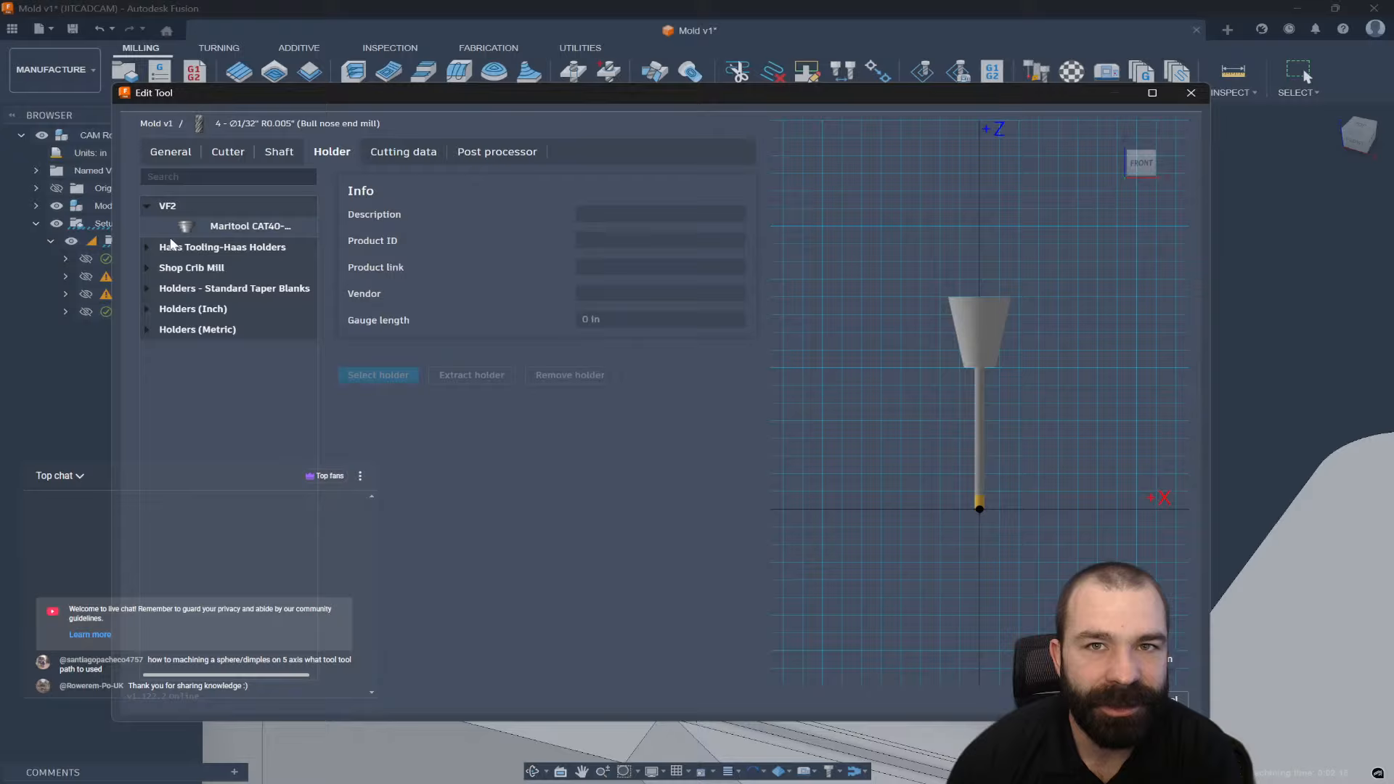
click(270, 231)
click(381, 378)
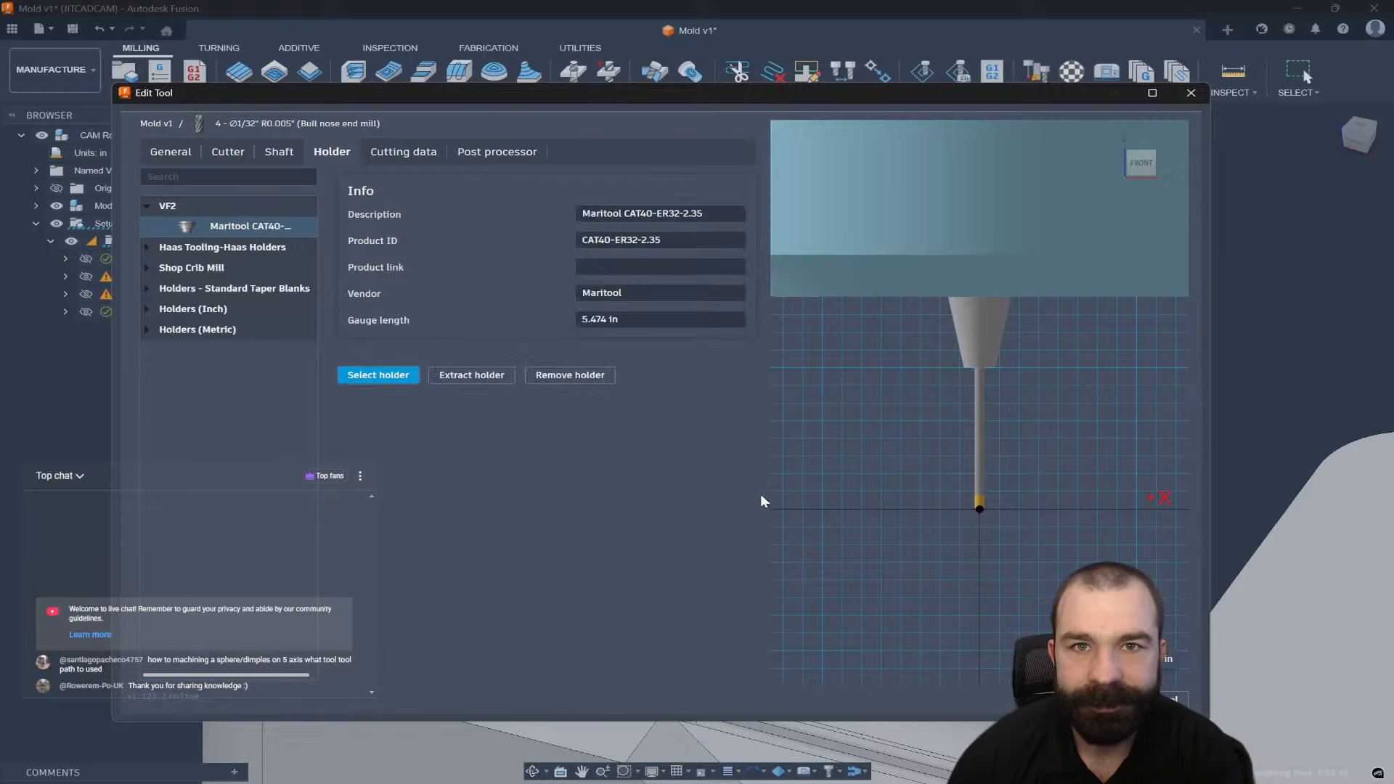
scroll(962, 550, up, 1)
scroll(952, 617, down, 4)
scroll(952, 623, down, 2)
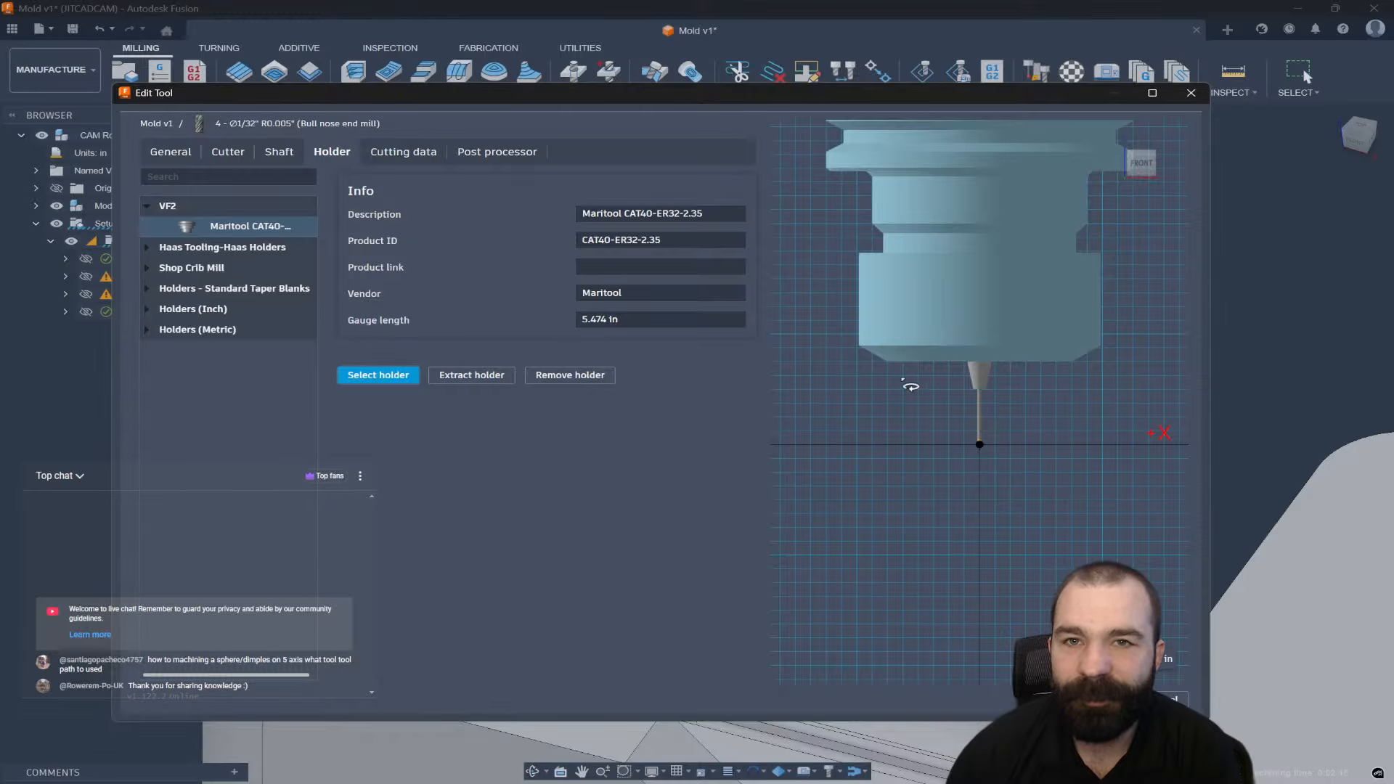
Review the shaft segments, keeping segment 2 at 1 in and the lower diameter unchanged.
click(278, 151)
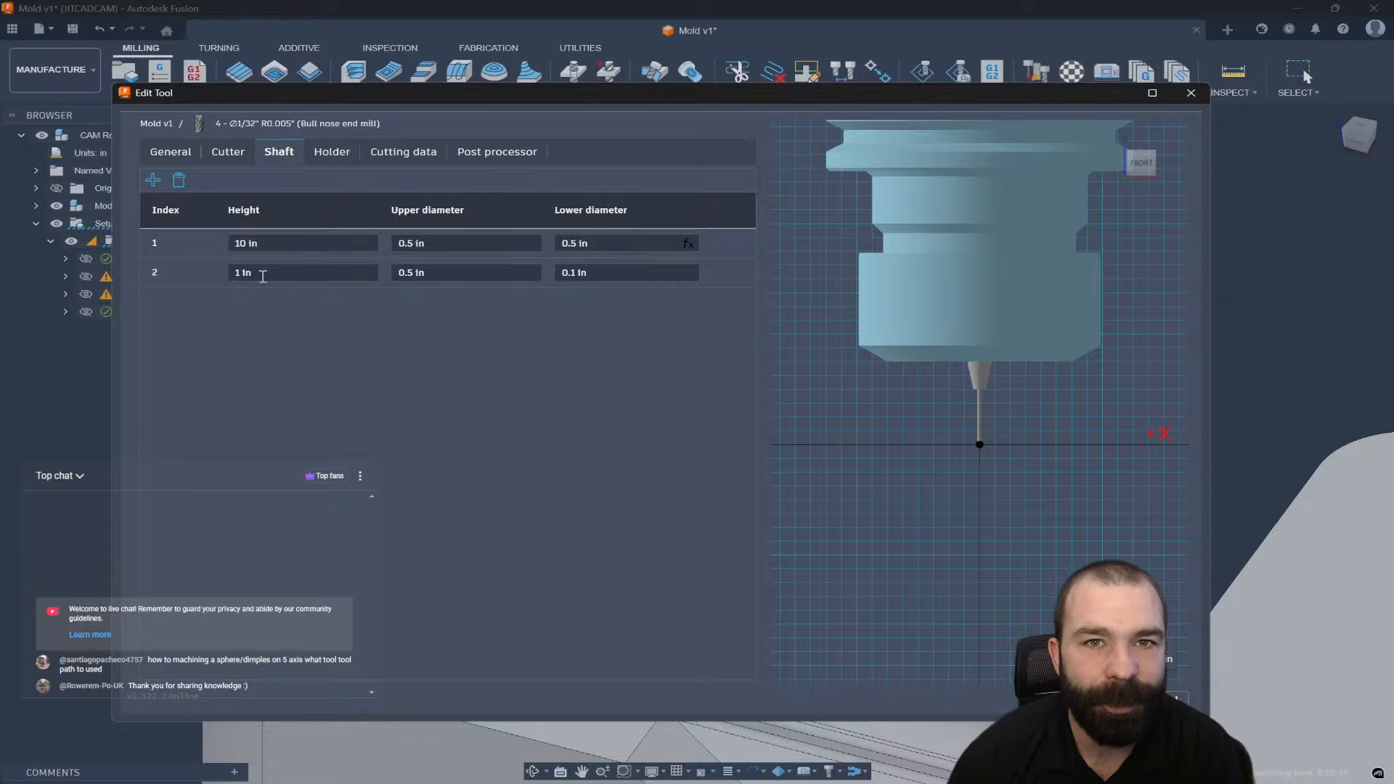
click(286, 272)
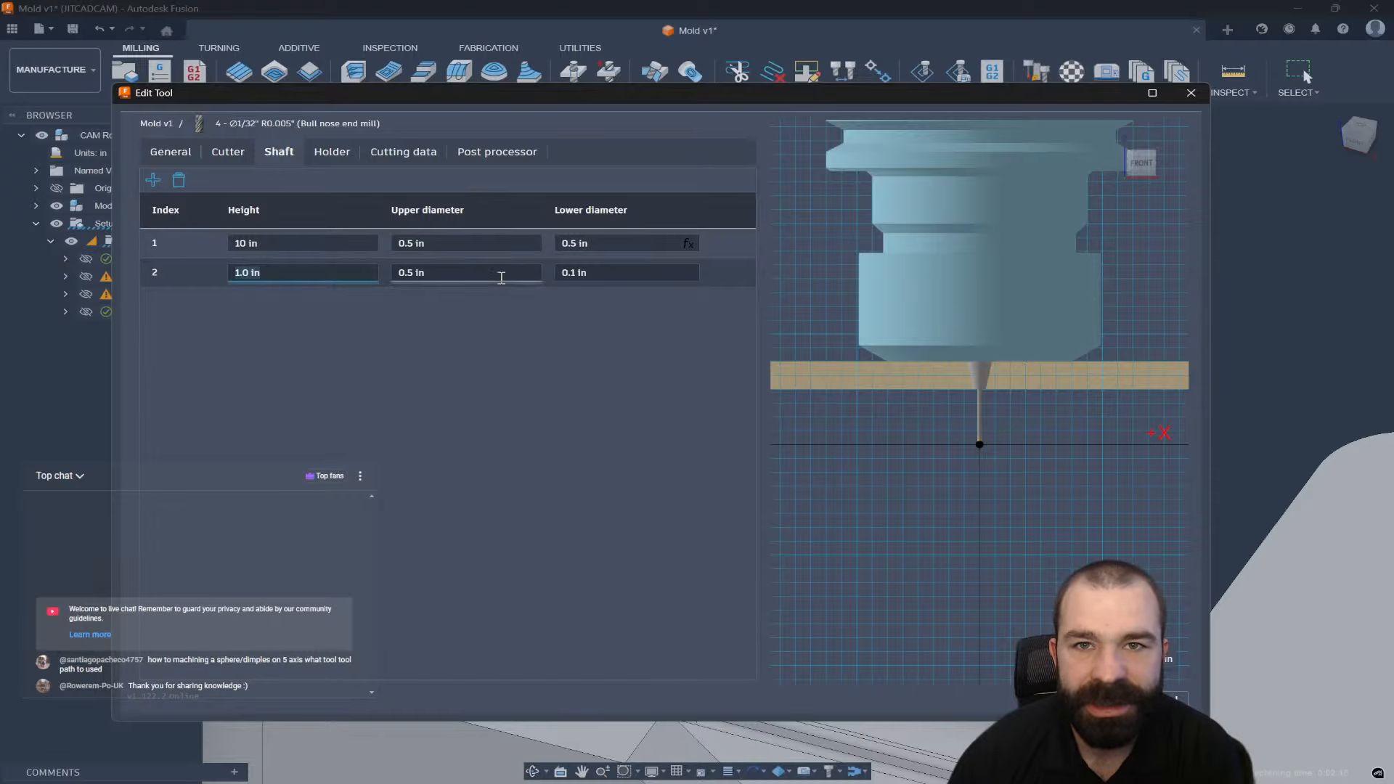
click(501, 277)
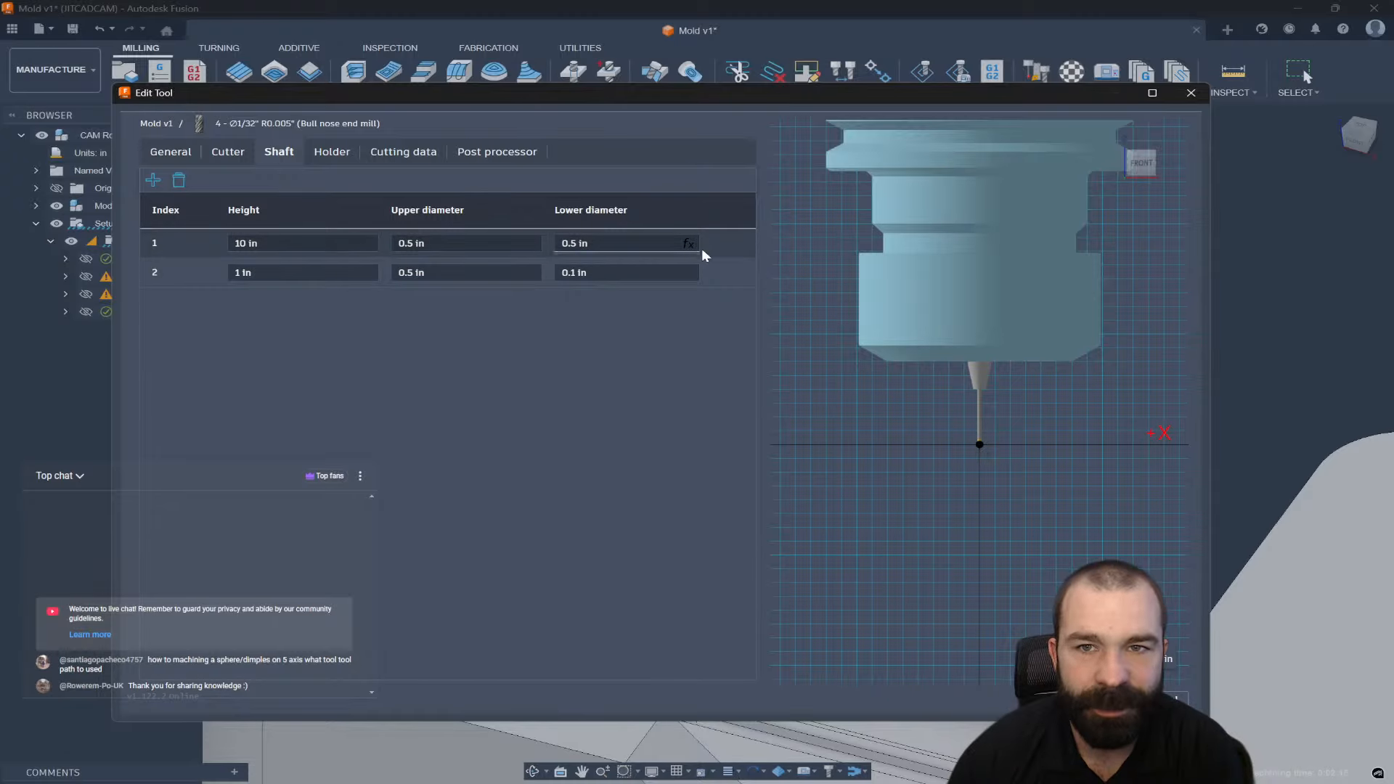
click(660, 247)
click(615, 346)
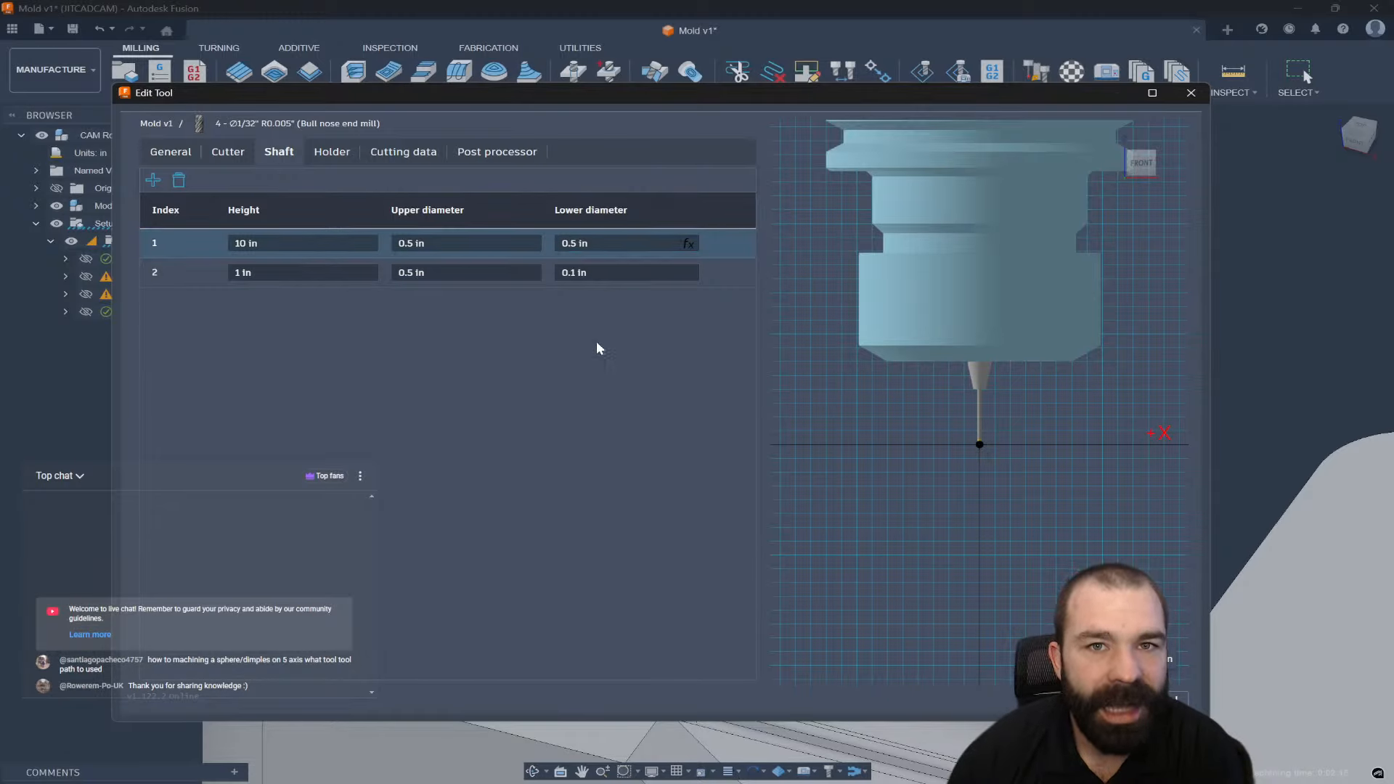
click(228, 153)
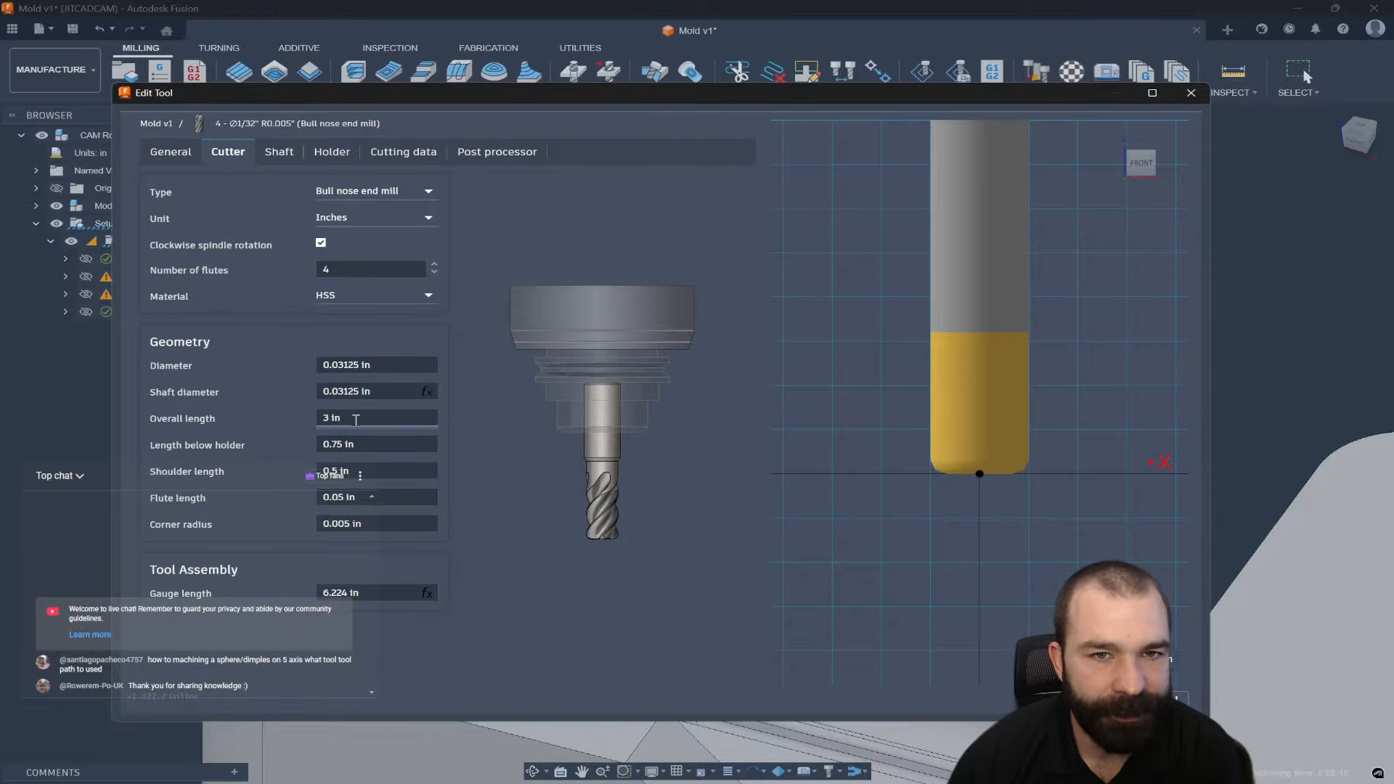
Set the length below holder to 3 in, raising gauge length to 8.474 in.
click(368, 445)
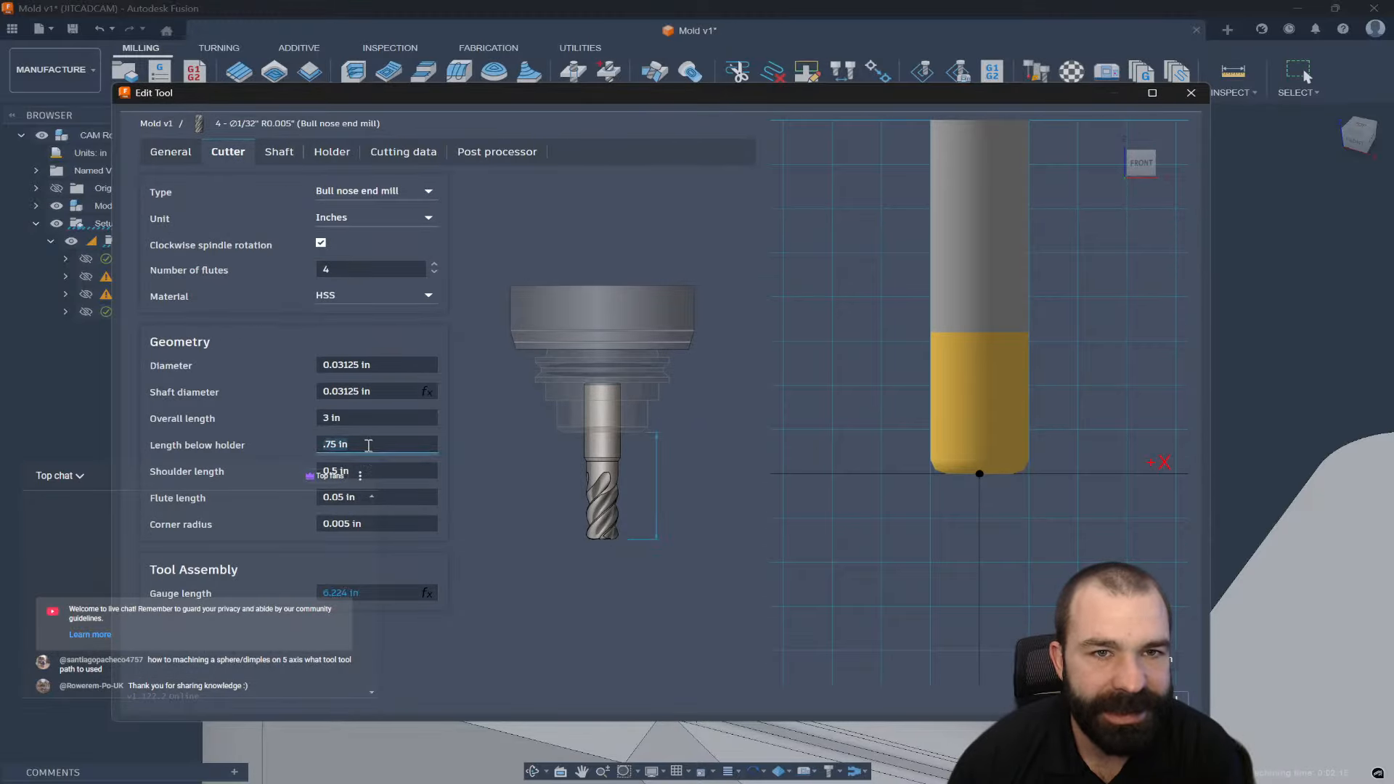
text(3)
key(Return)
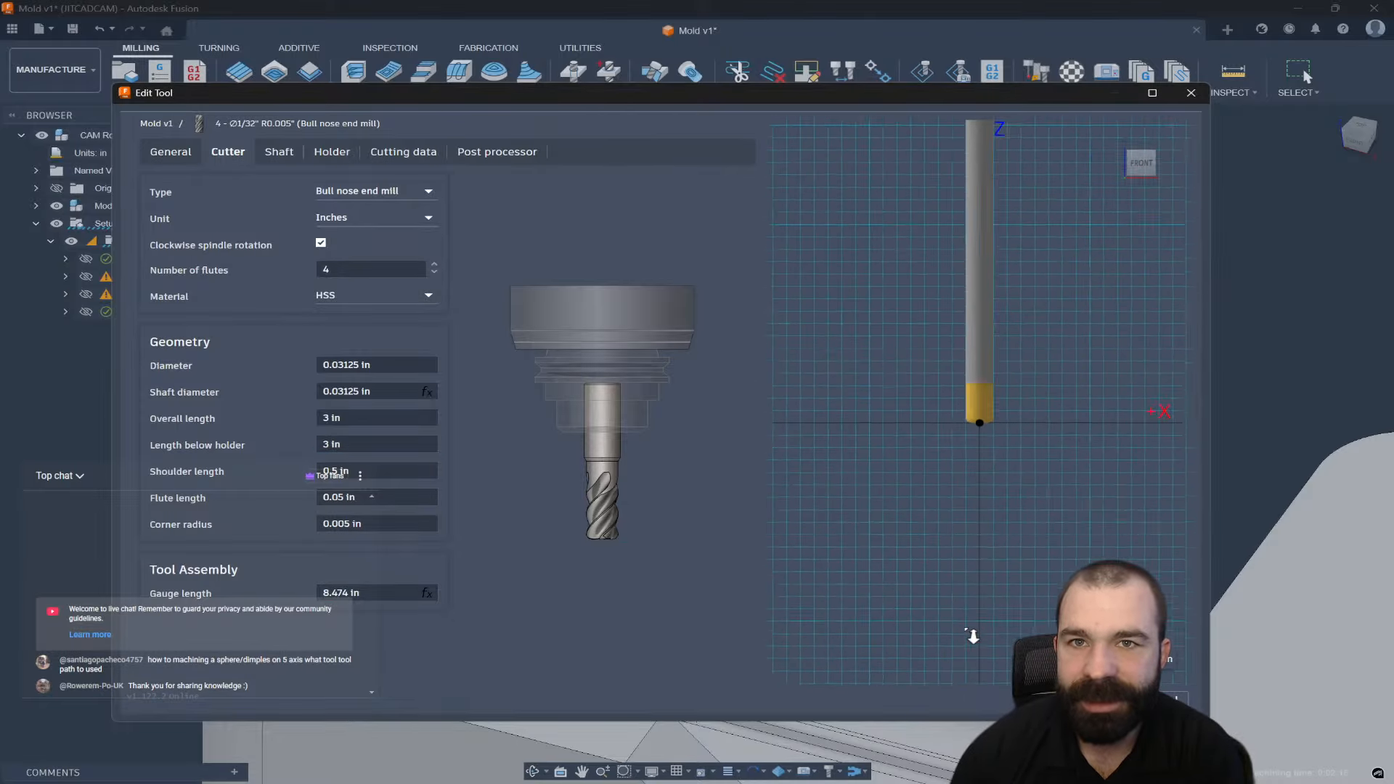
middle_drag(989, 561, 982, 192)
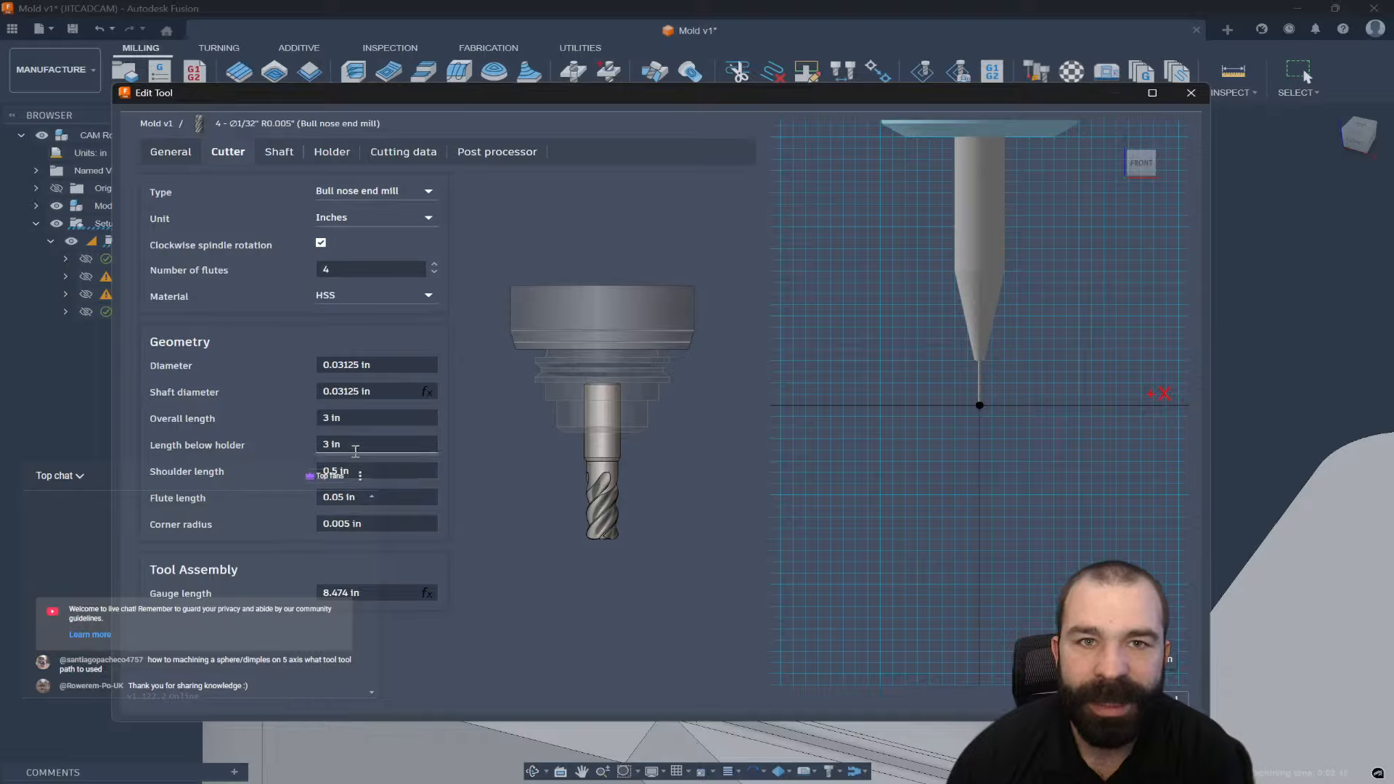
click(350, 445)
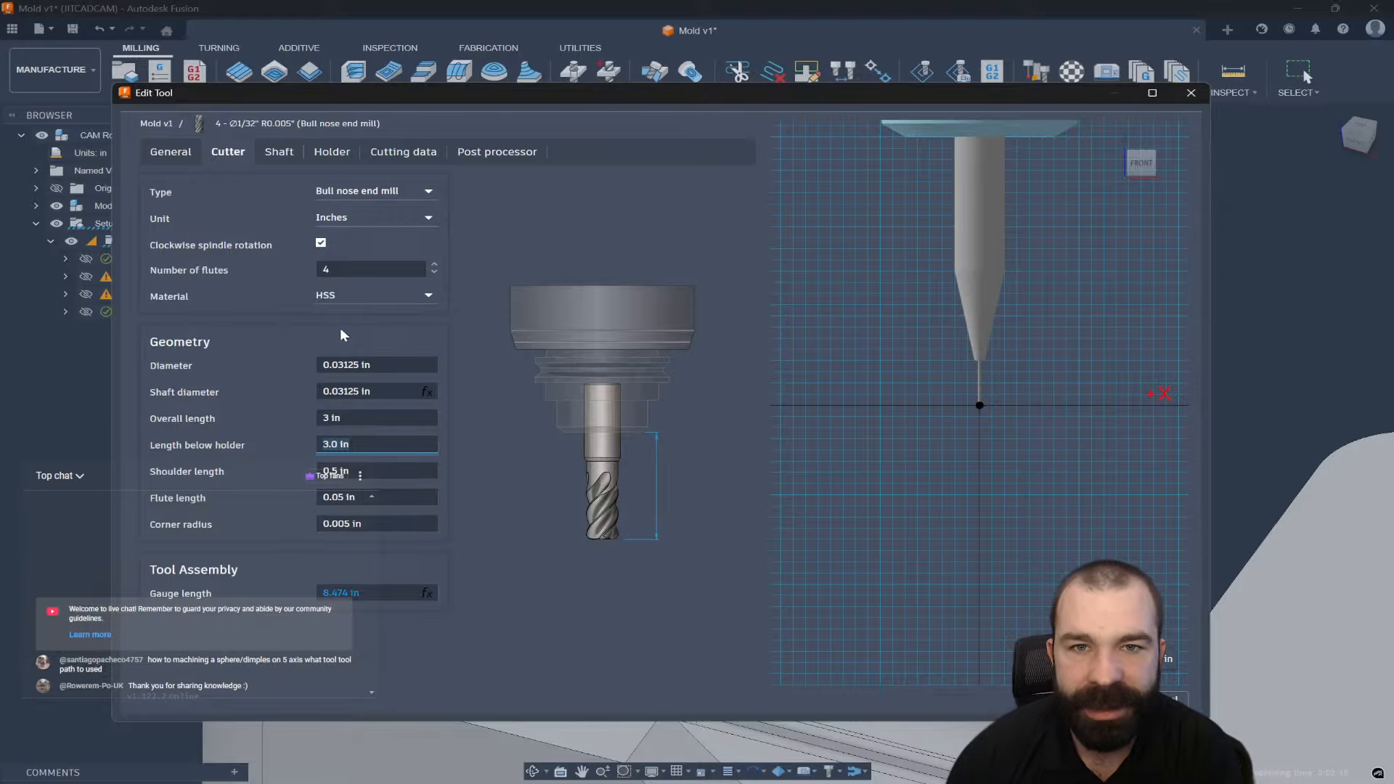
click(281, 151)
click(438, 243)
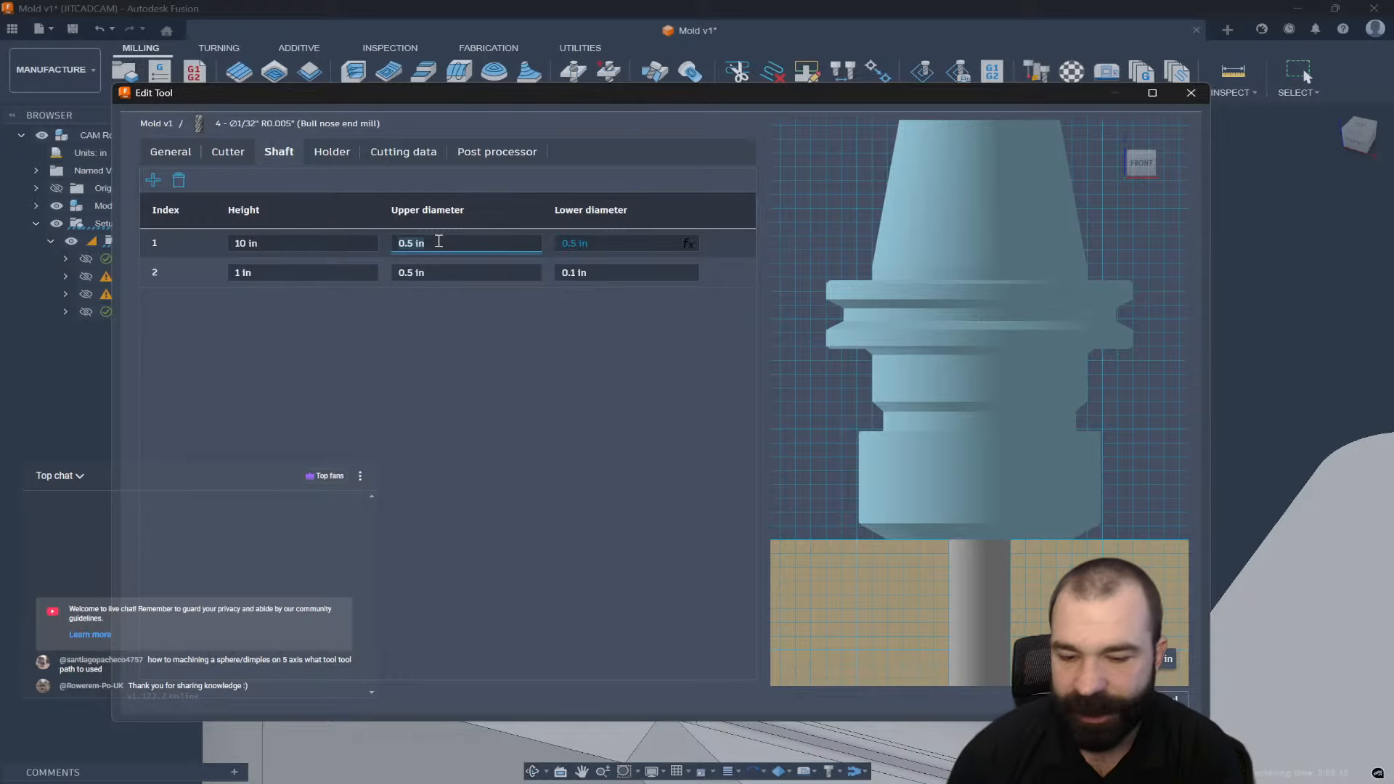
Give shaft segment 1 0.375 in upper and lower diameters and segment 2 a 0.375 in upper diameter, then accept the tool.
text(.375)
key(Tab)
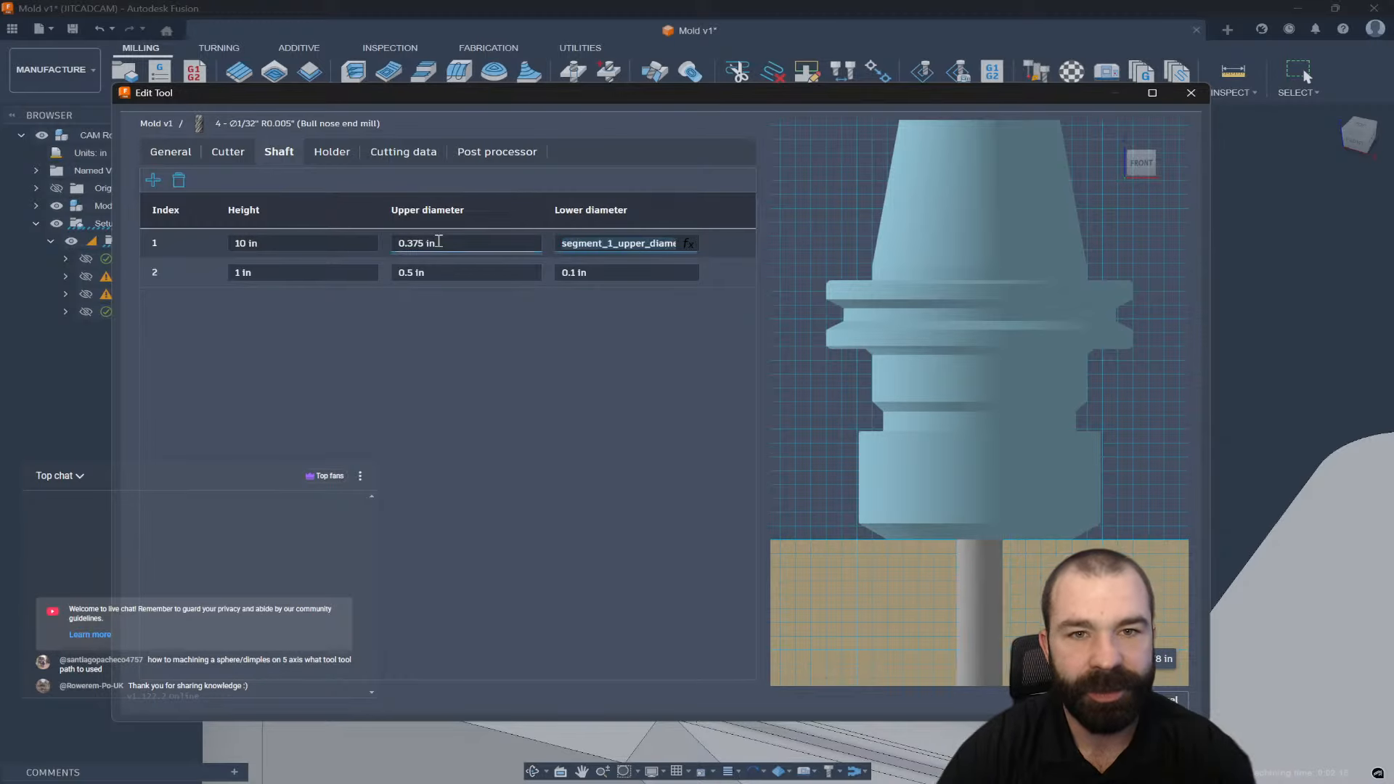
text(.375)
key(Tab)
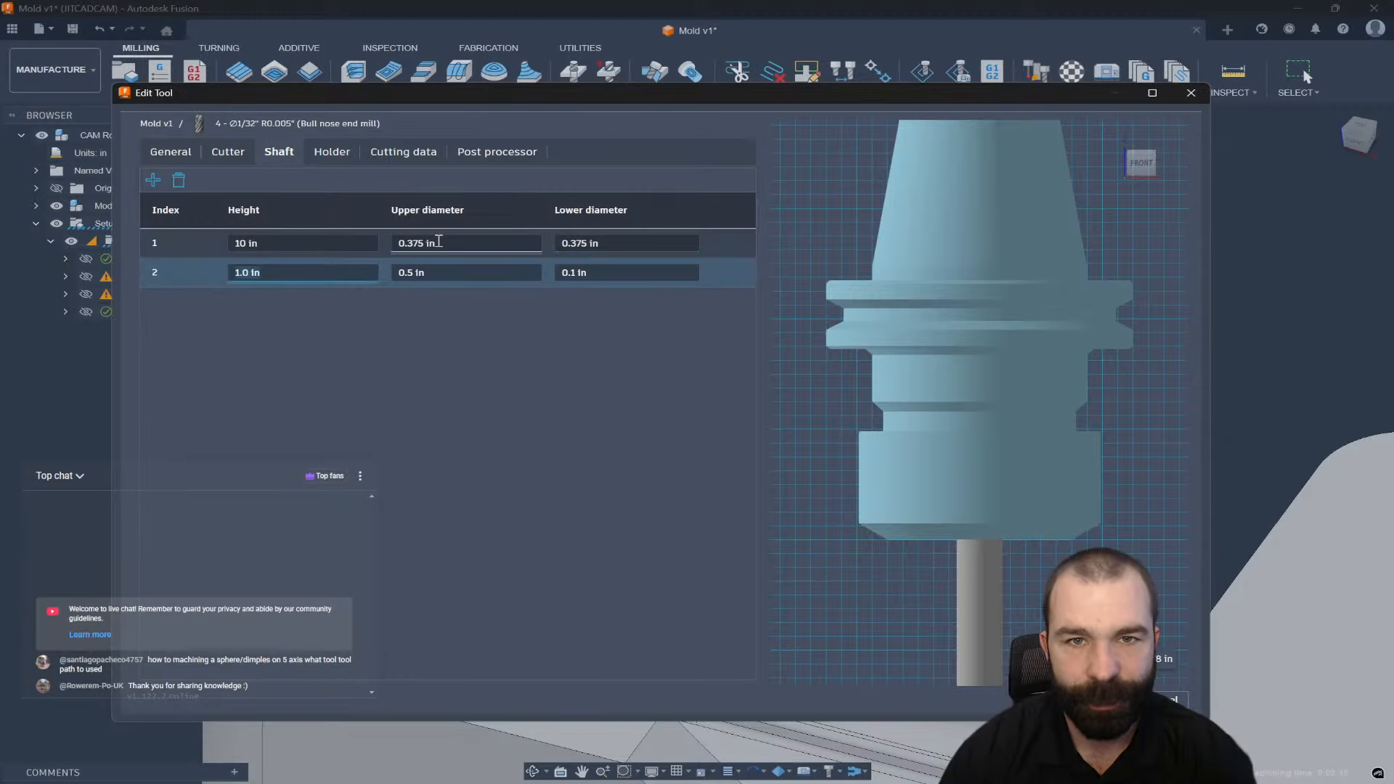
key(Tab)
text(.3)
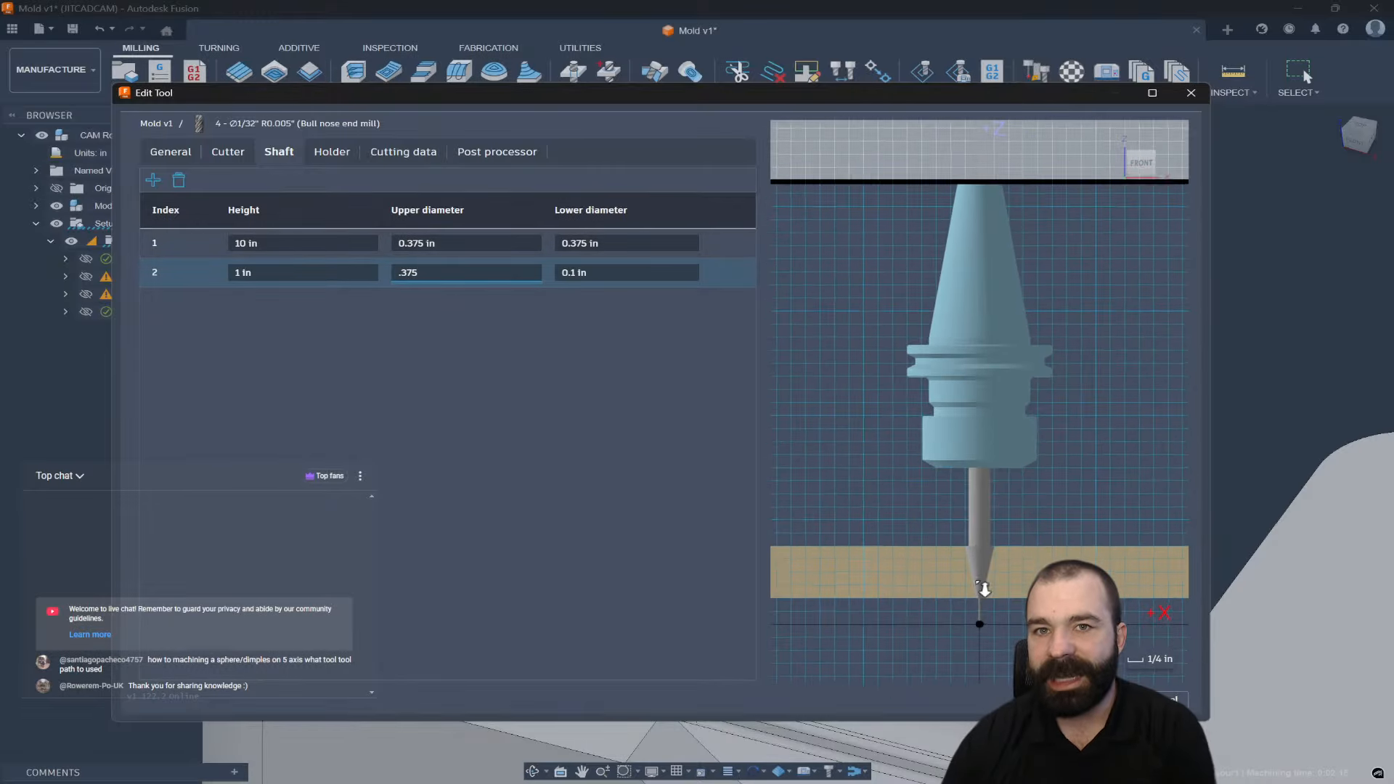
key(Tab)
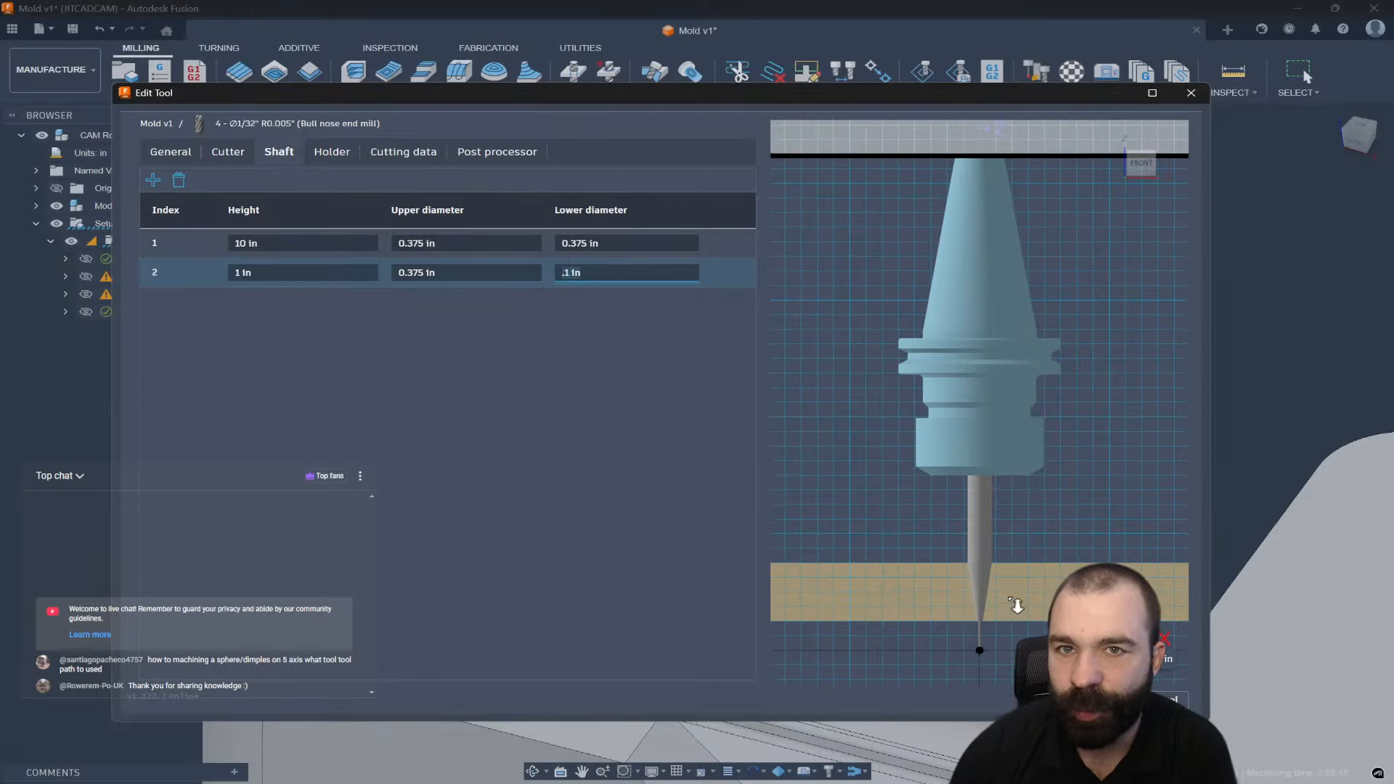
key(Return)
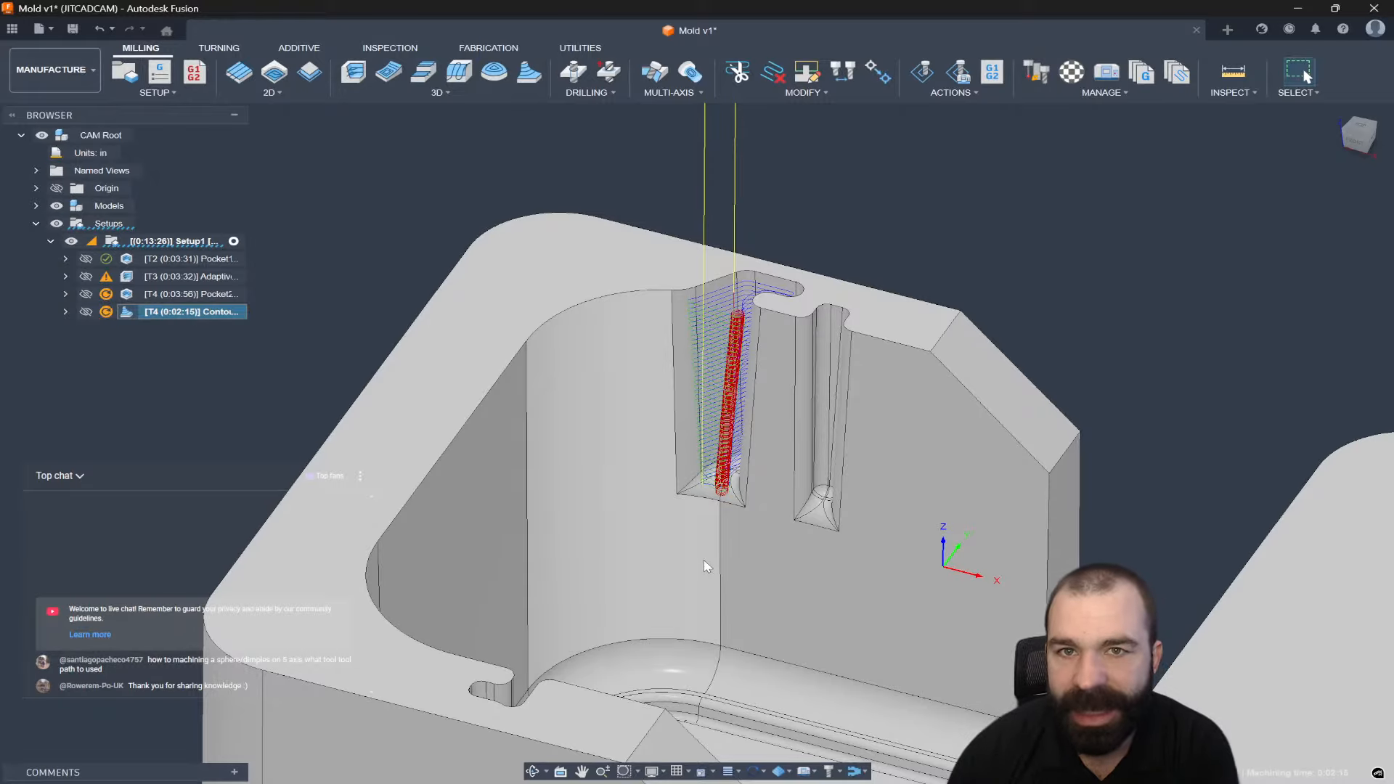
shift+middle_drag(703, 560, 683, 581)
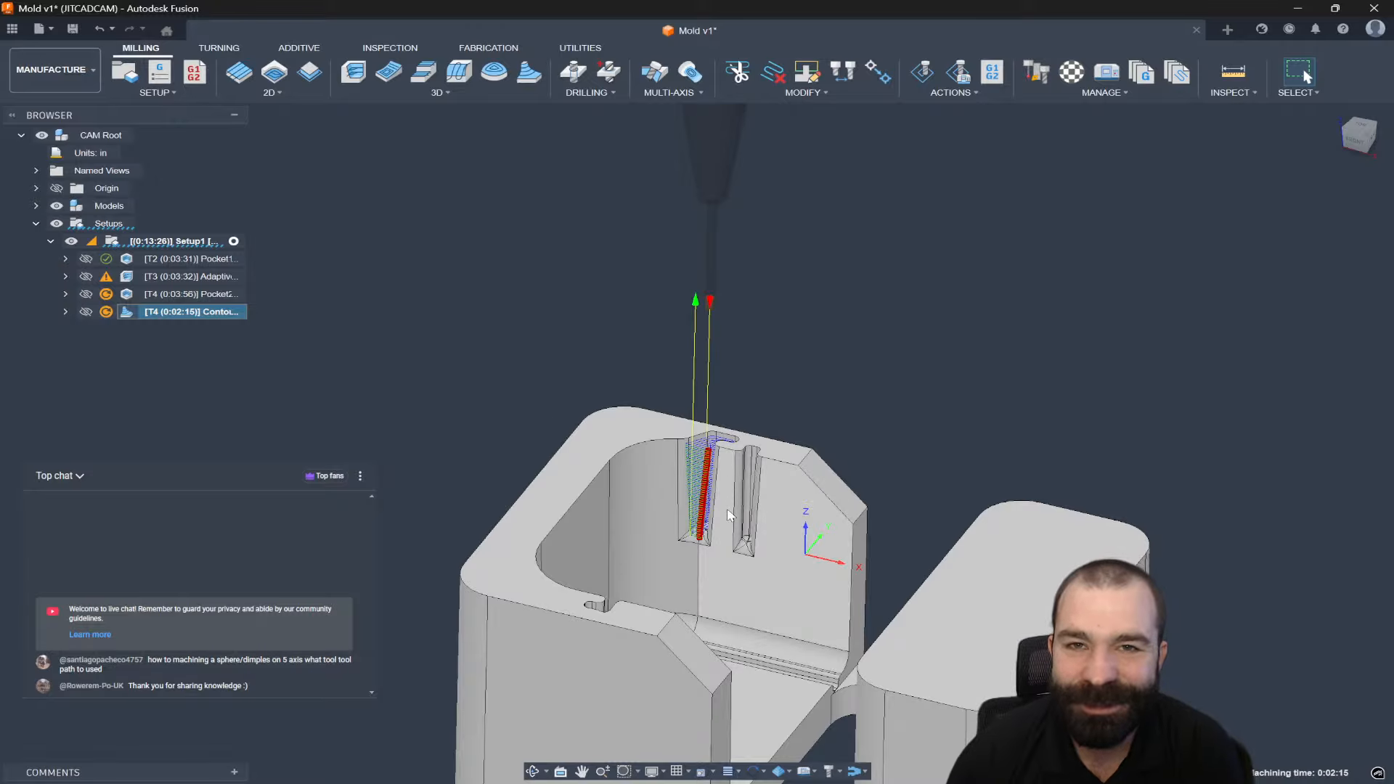
scroll(723, 515, up, 3)
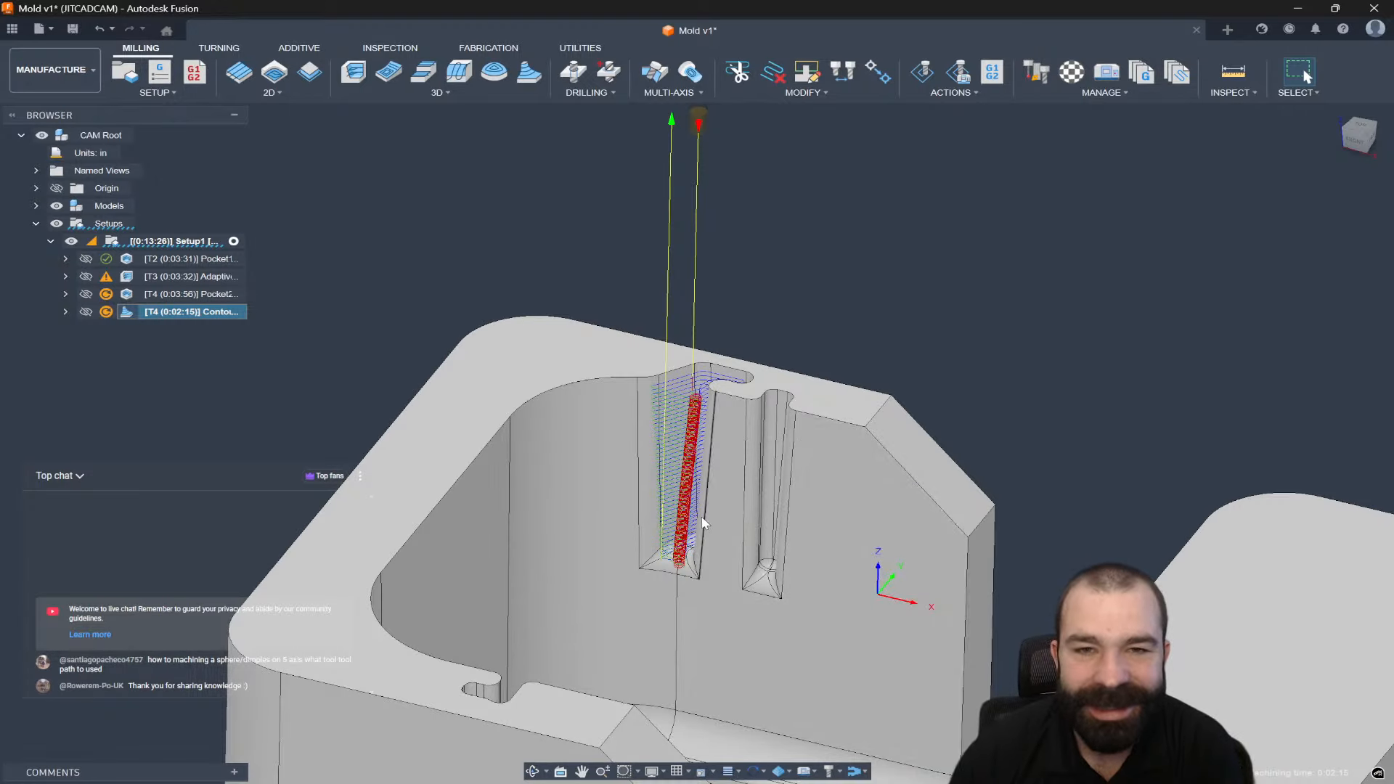
mouse_move(700, 520)
shift+middle_down()
mouse_move(692, 550)
mouse_move(690, 529)
shift+middle_up()
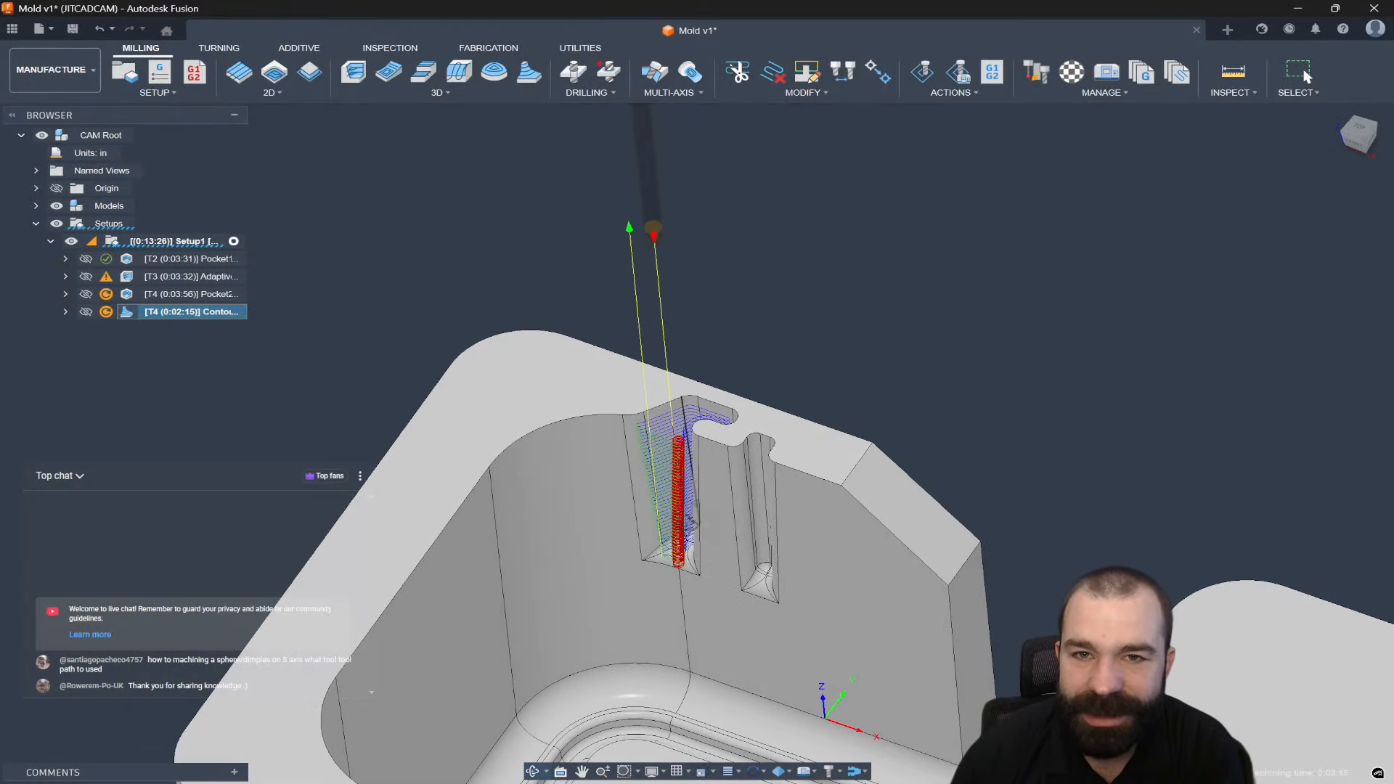
scroll(687, 501, down, 1)
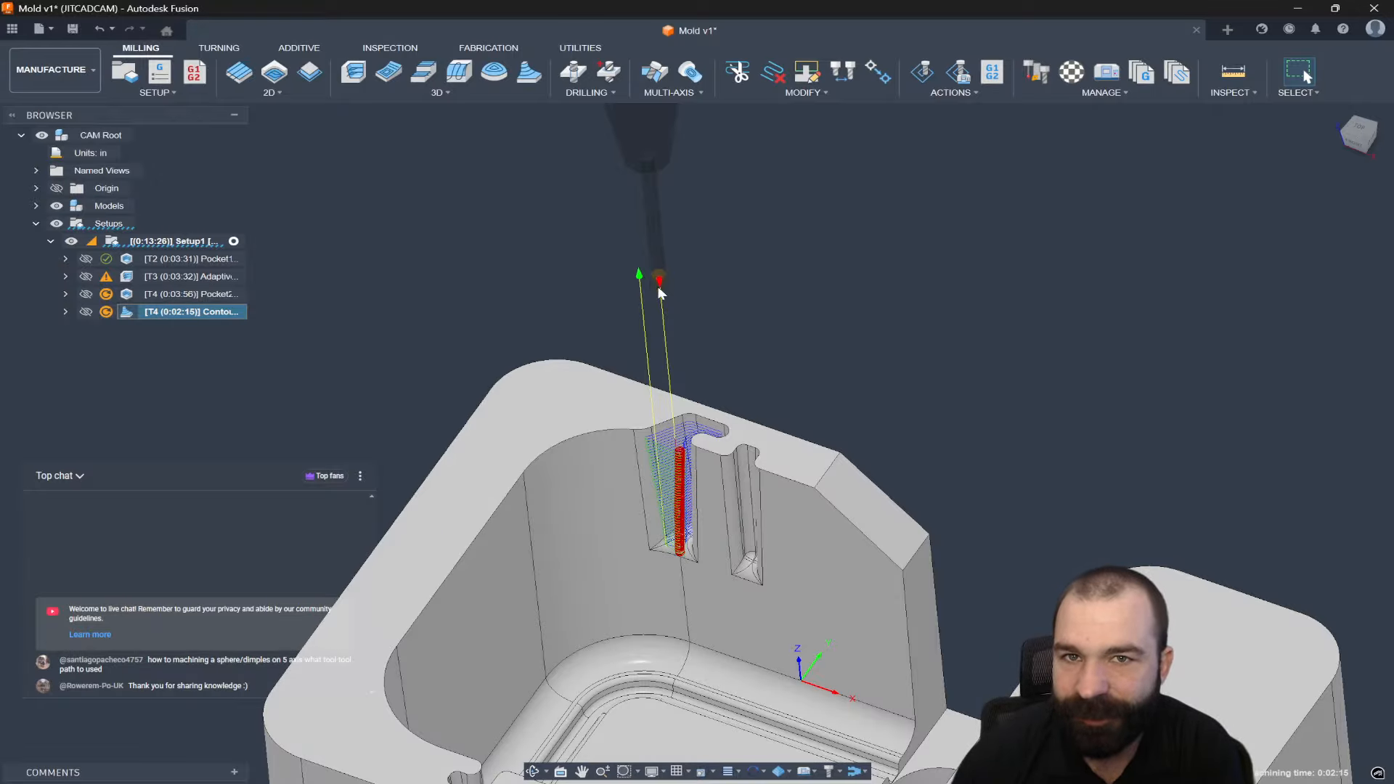
scroll(694, 410, down, 2)
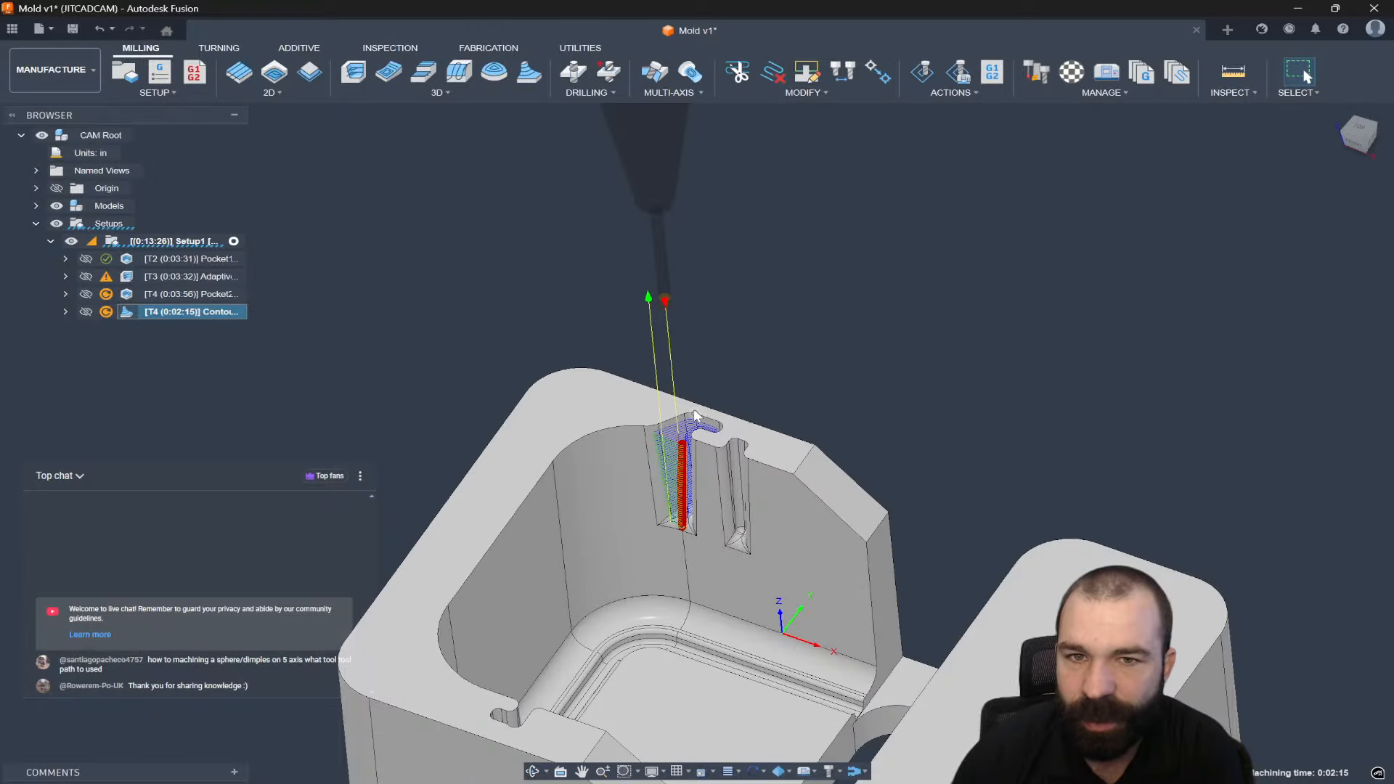
shift+middle_drag(694, 410, 705, 395)
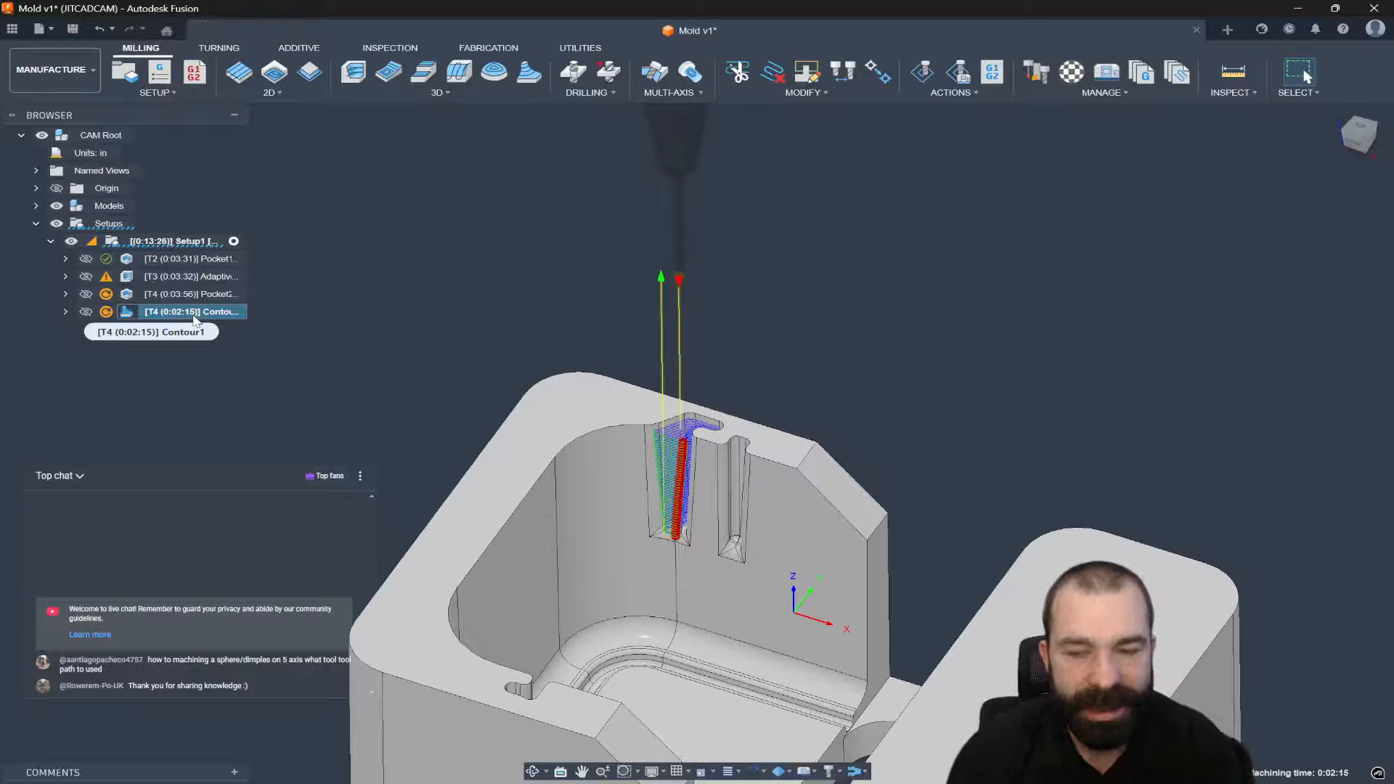
Duplicate the Contour operation, then set the original's bottom height to Model top with -0.2 in offset.
key(ctrl+c)
key(ctrl+v)
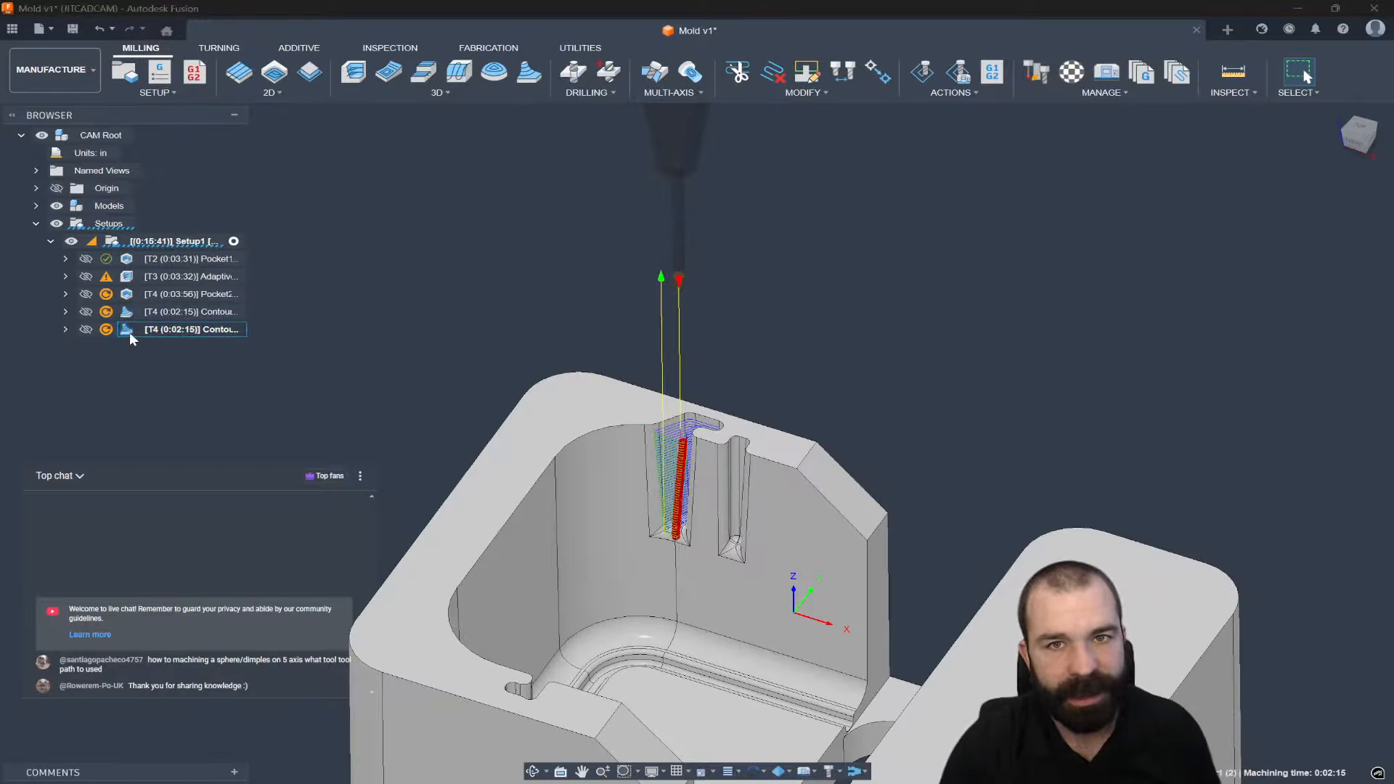
double_click(131, 313)
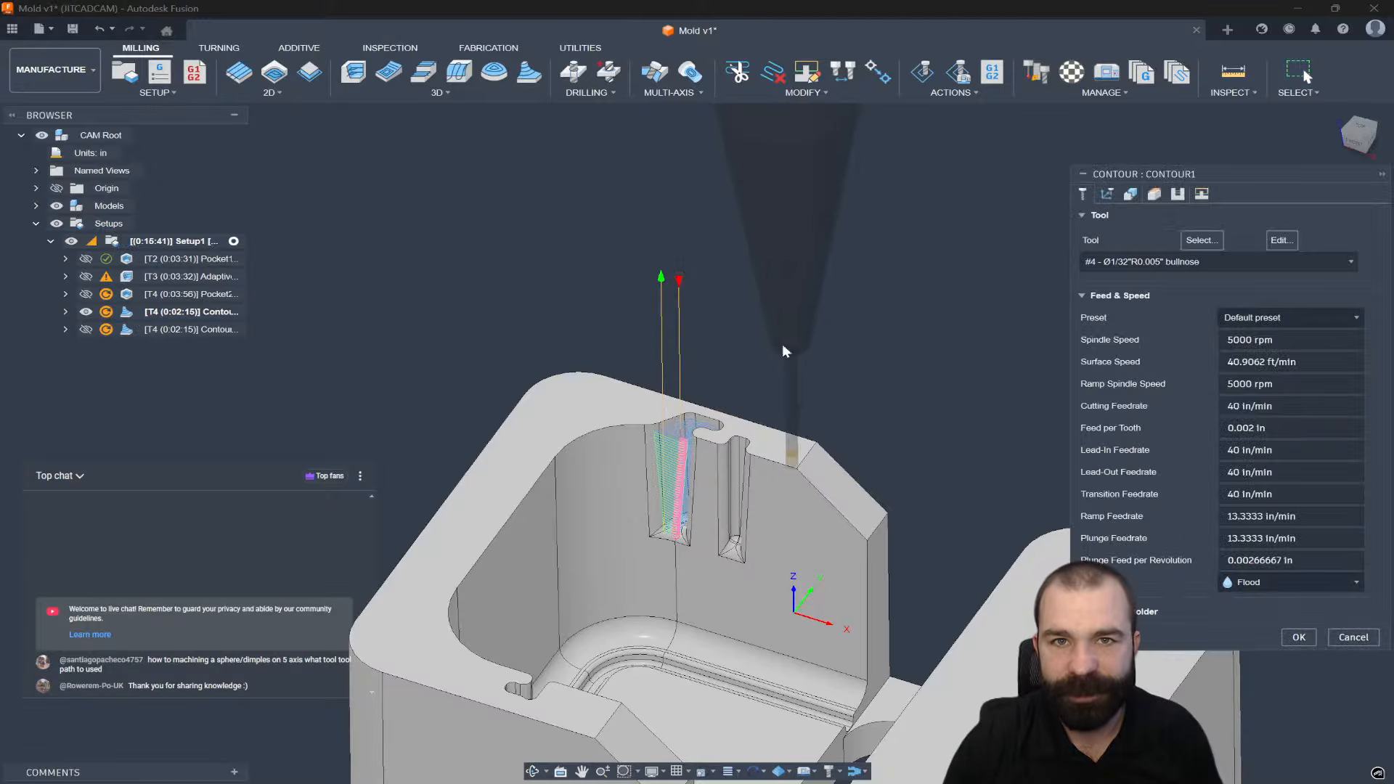
click(1131, 194)
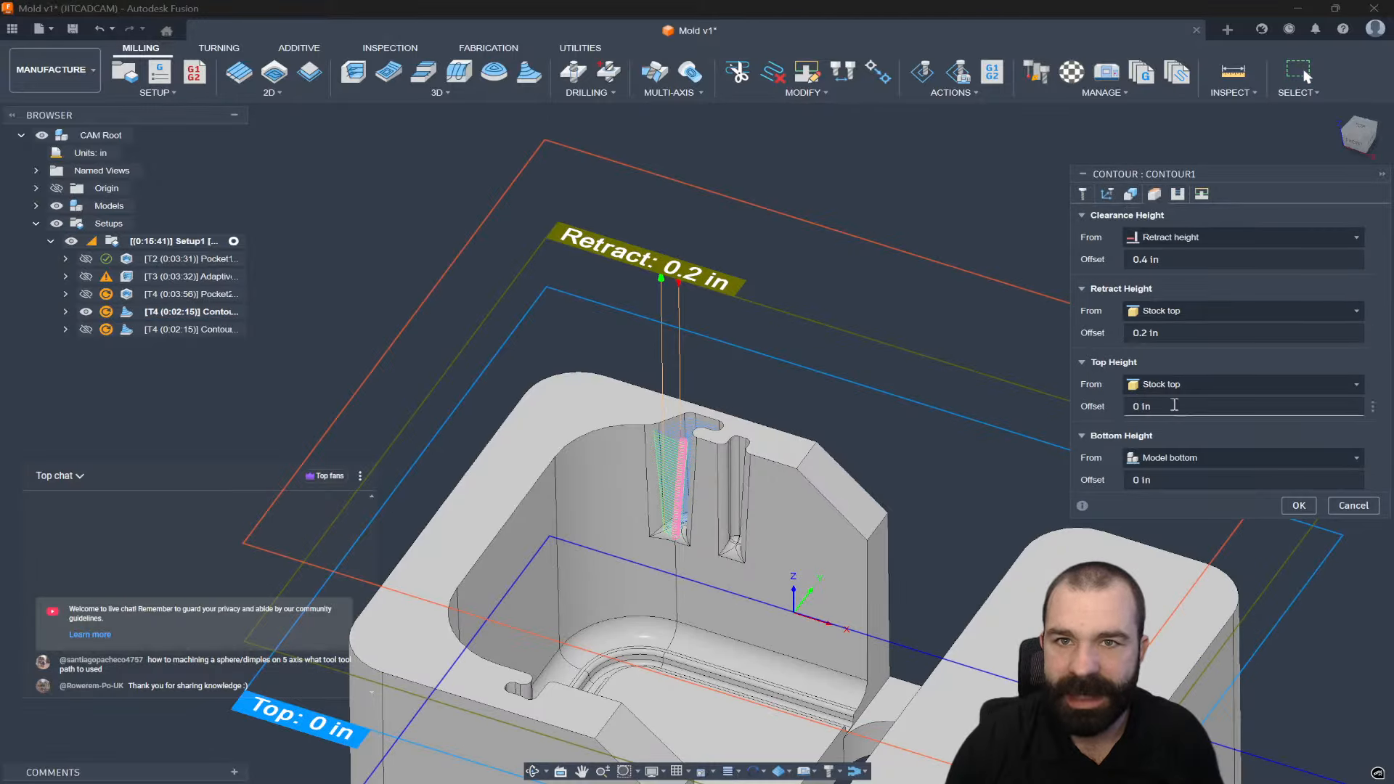
click(1170, 458)
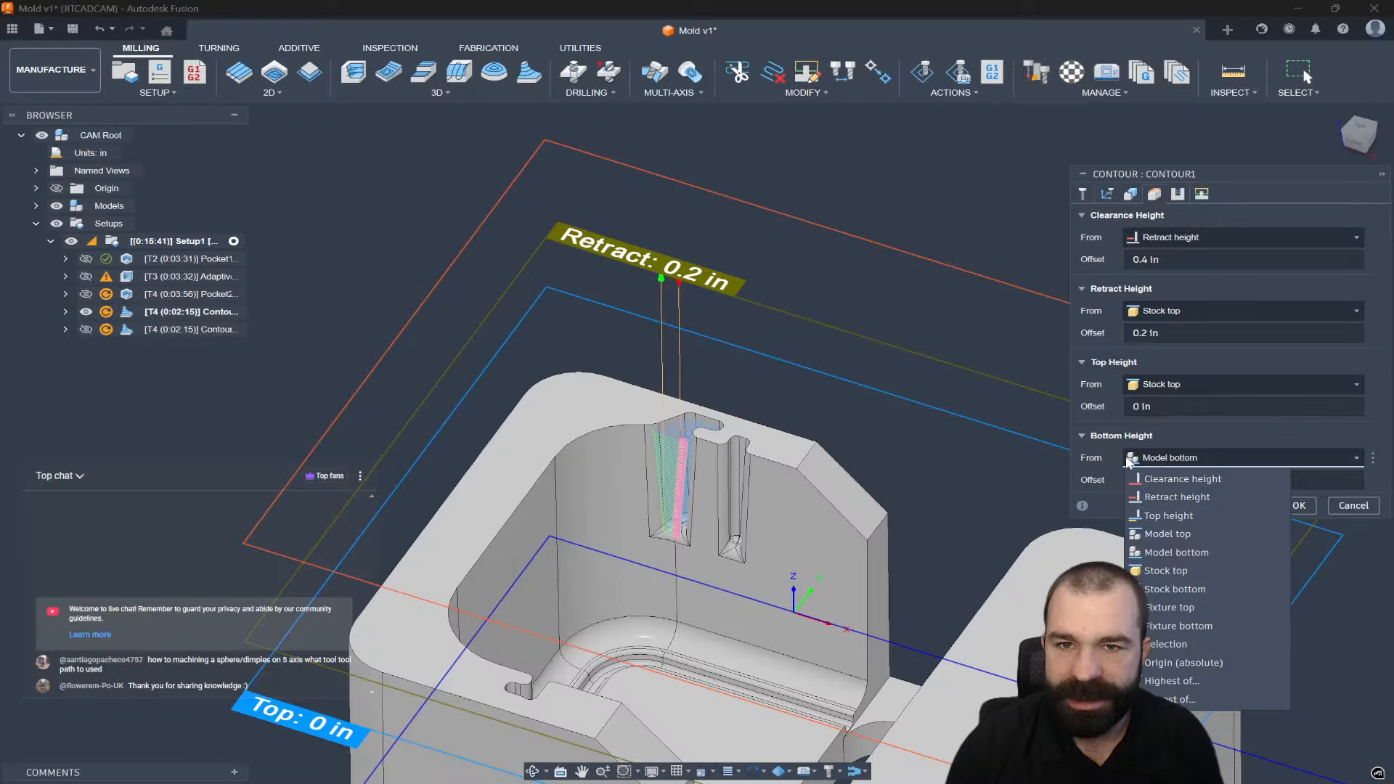
click(1165, 453)
click(1165, 453)
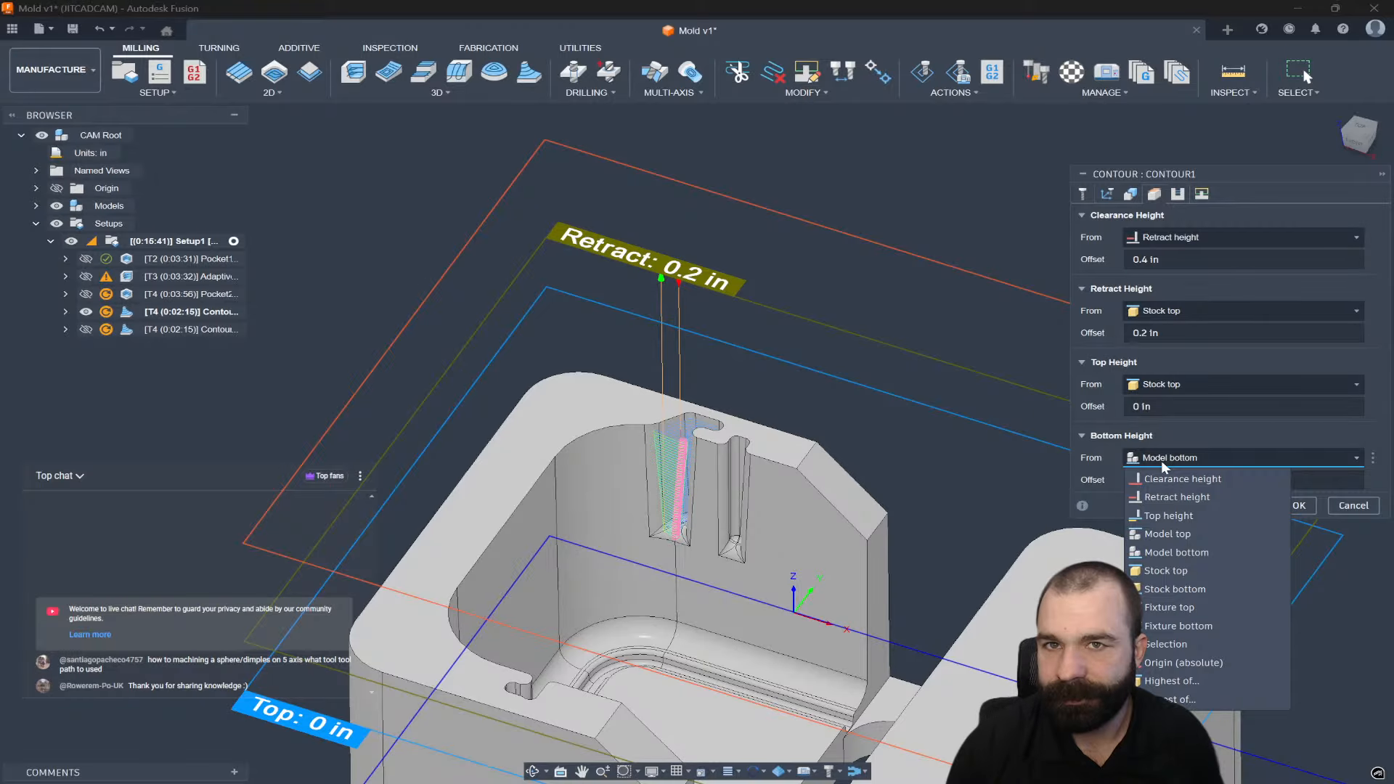
click(1168, 535)
click(1105, 476)
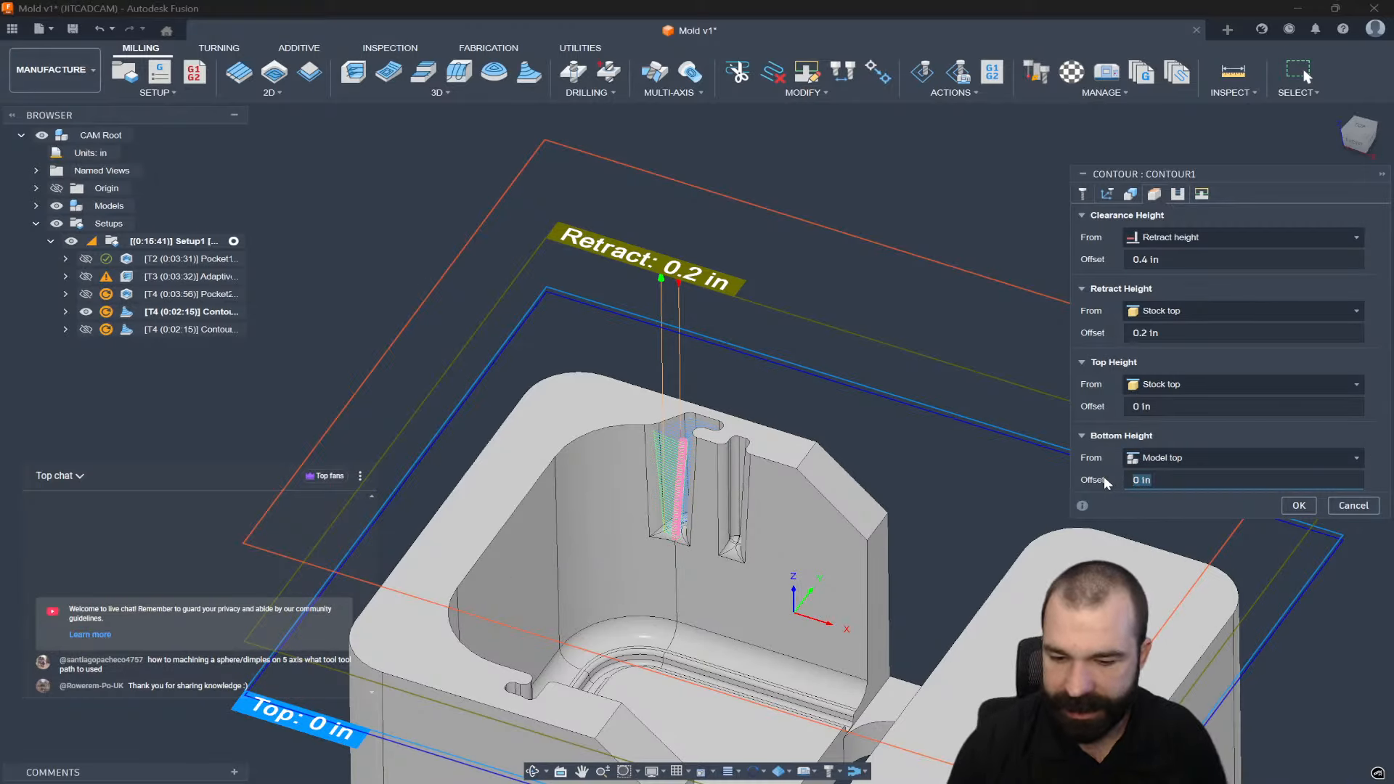
text(-.2)
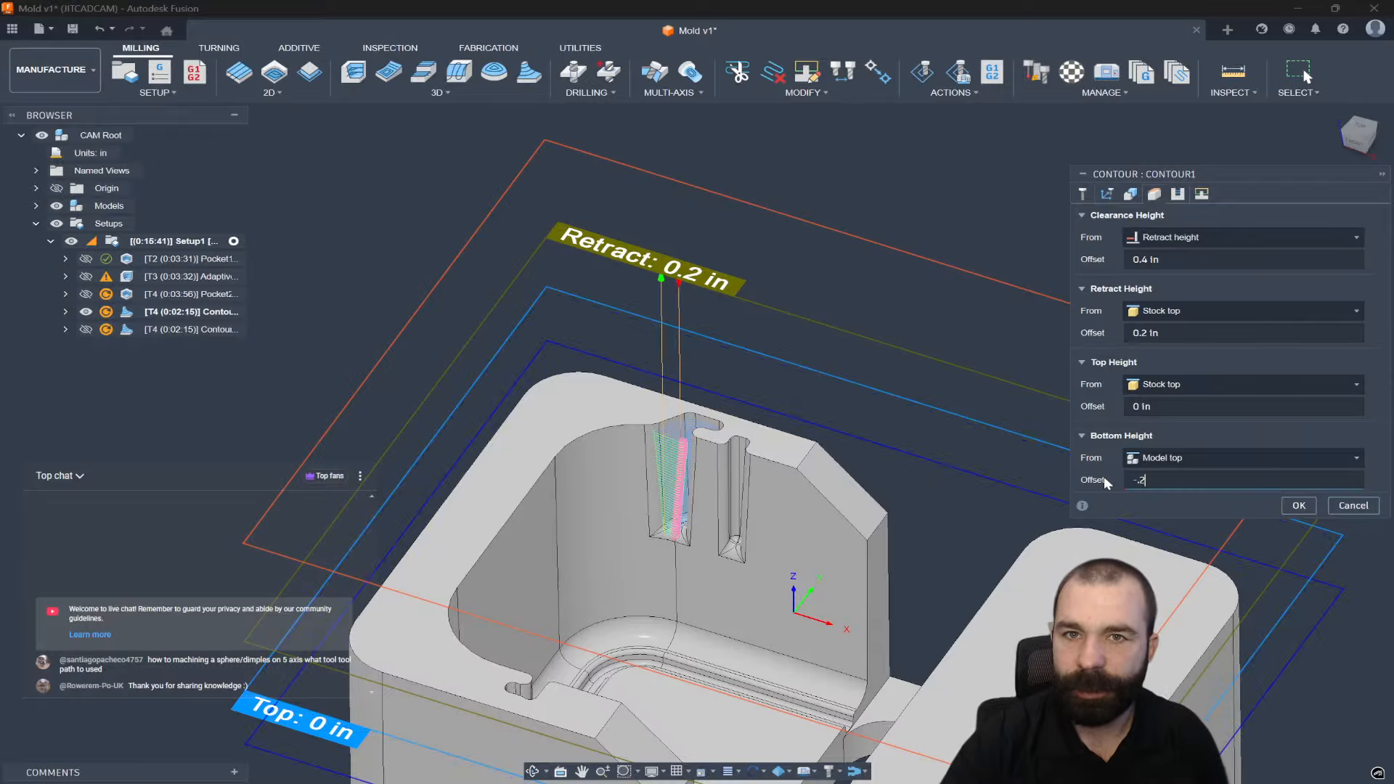
key(Return)
scroll(668, 443, up, 3)
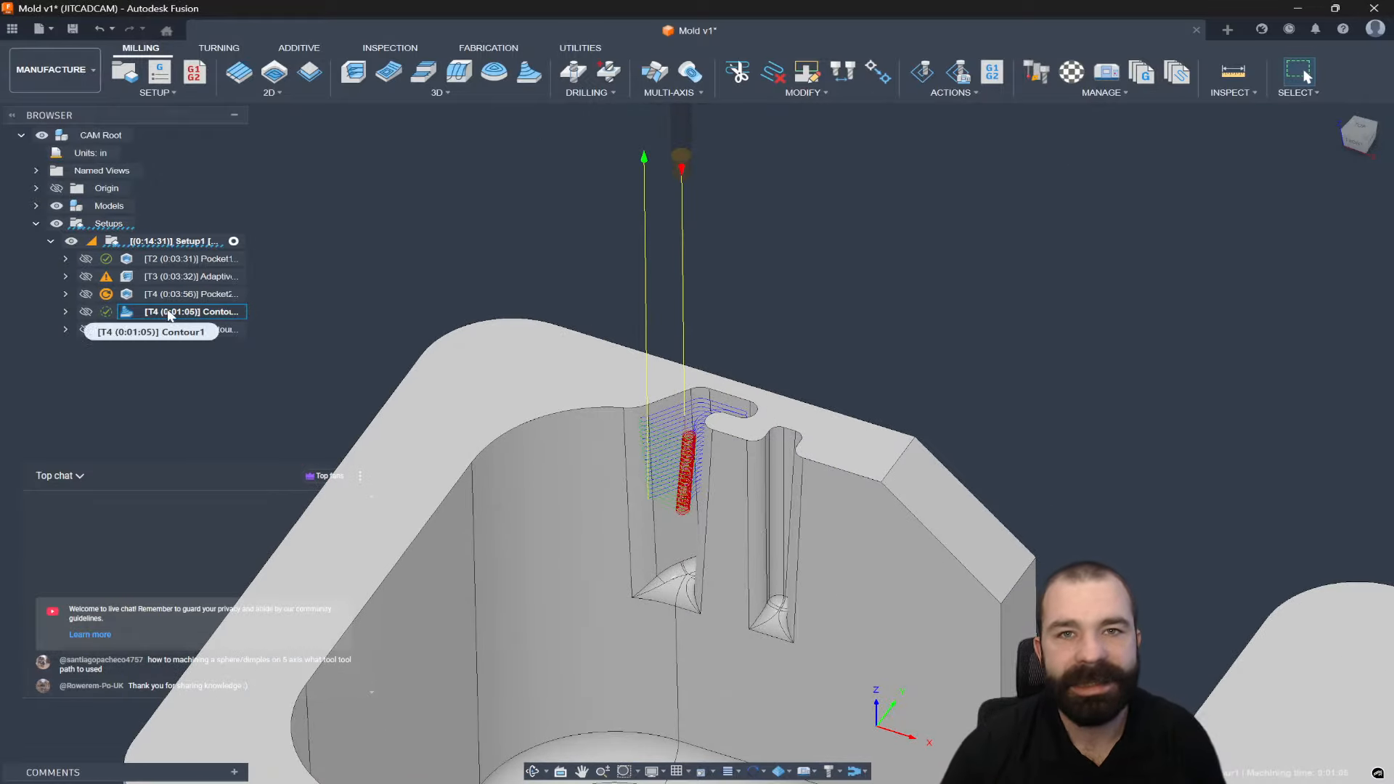
Set the duplicate Contour1 (2)'s top height from Model top with a -0.2 in offset.
click(140, 330)
double_click(140, 331)
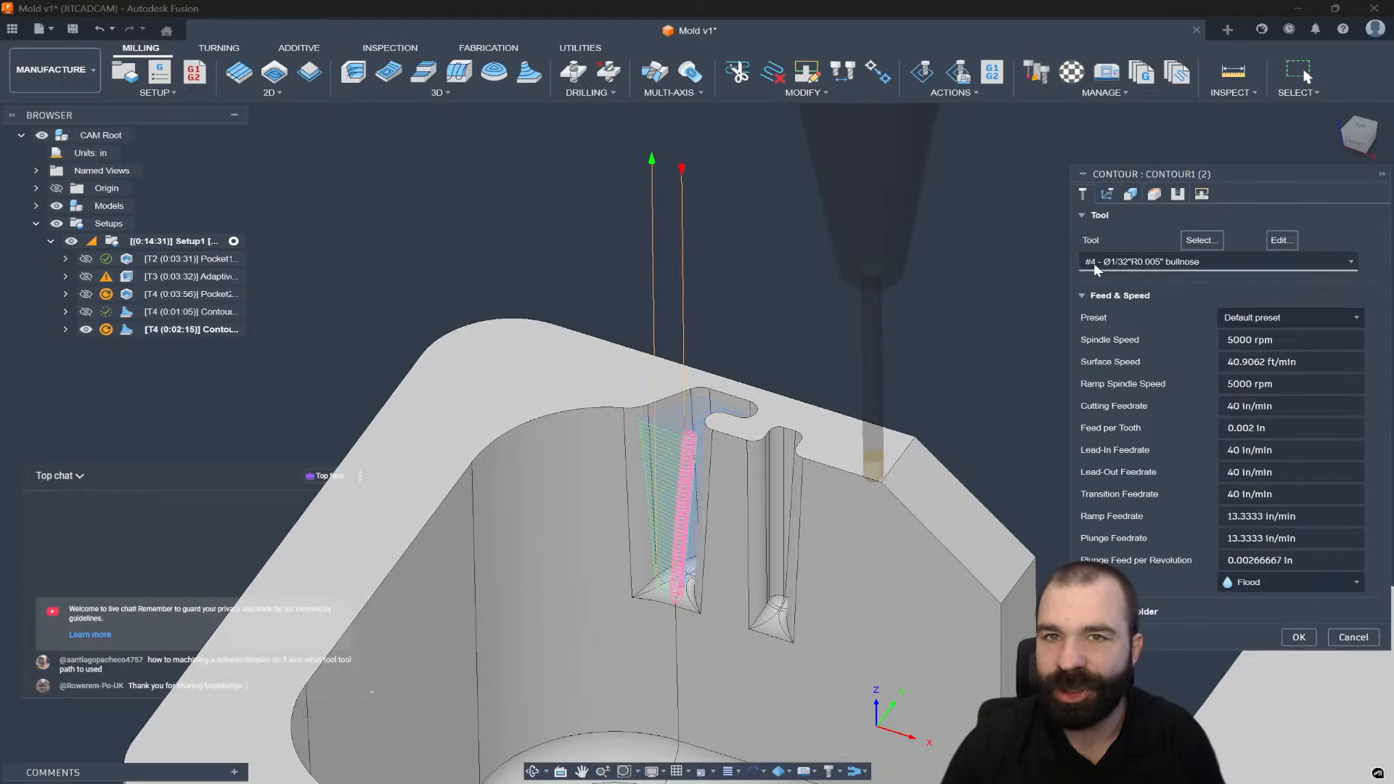
click(1130, 194)
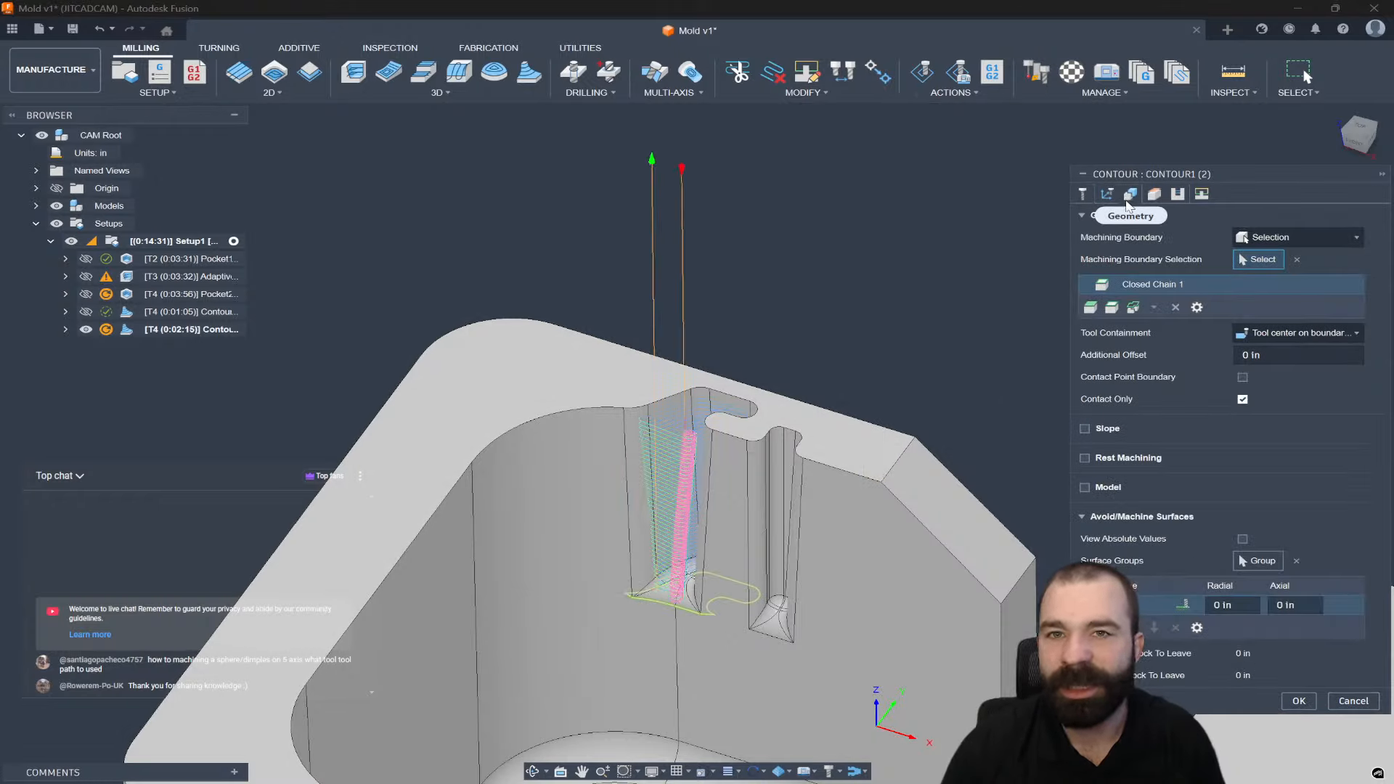
click(1154, 194)
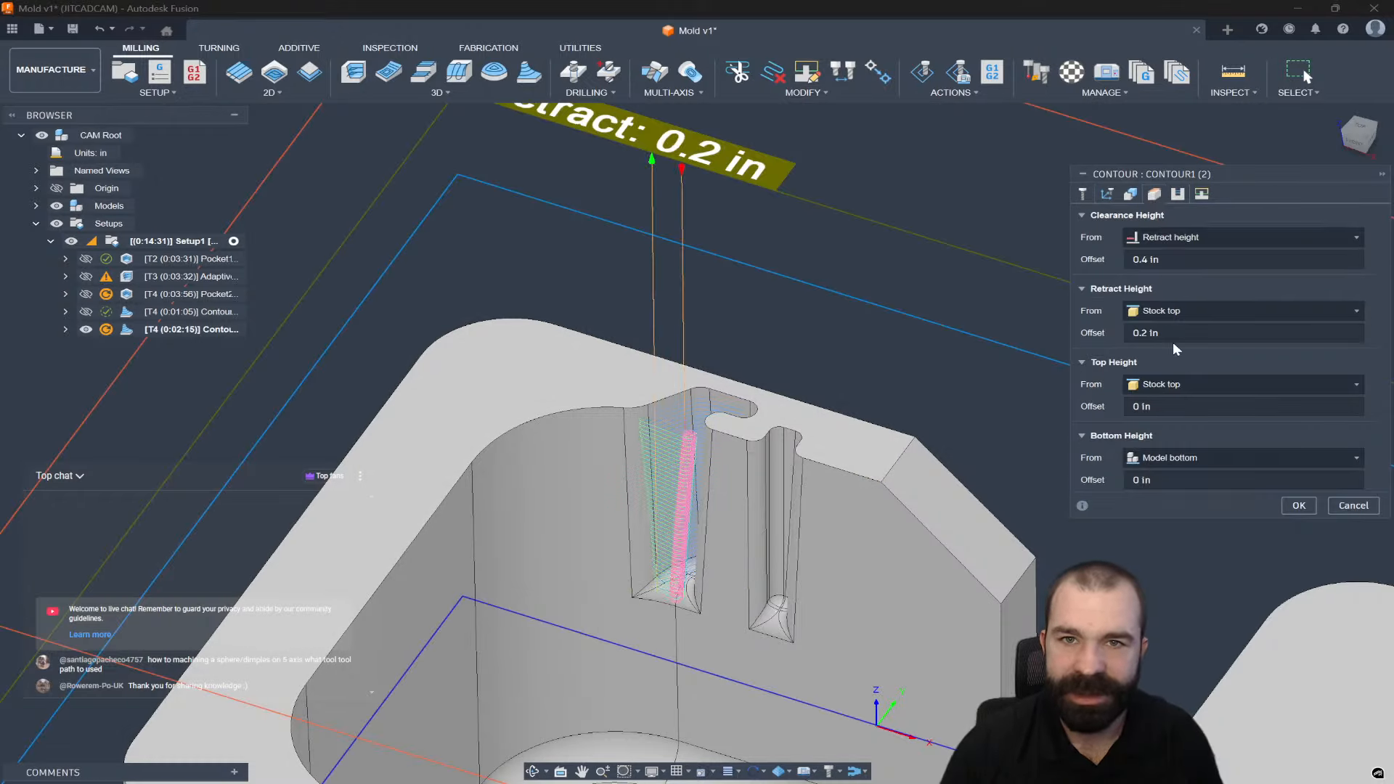
click(1178, 457)
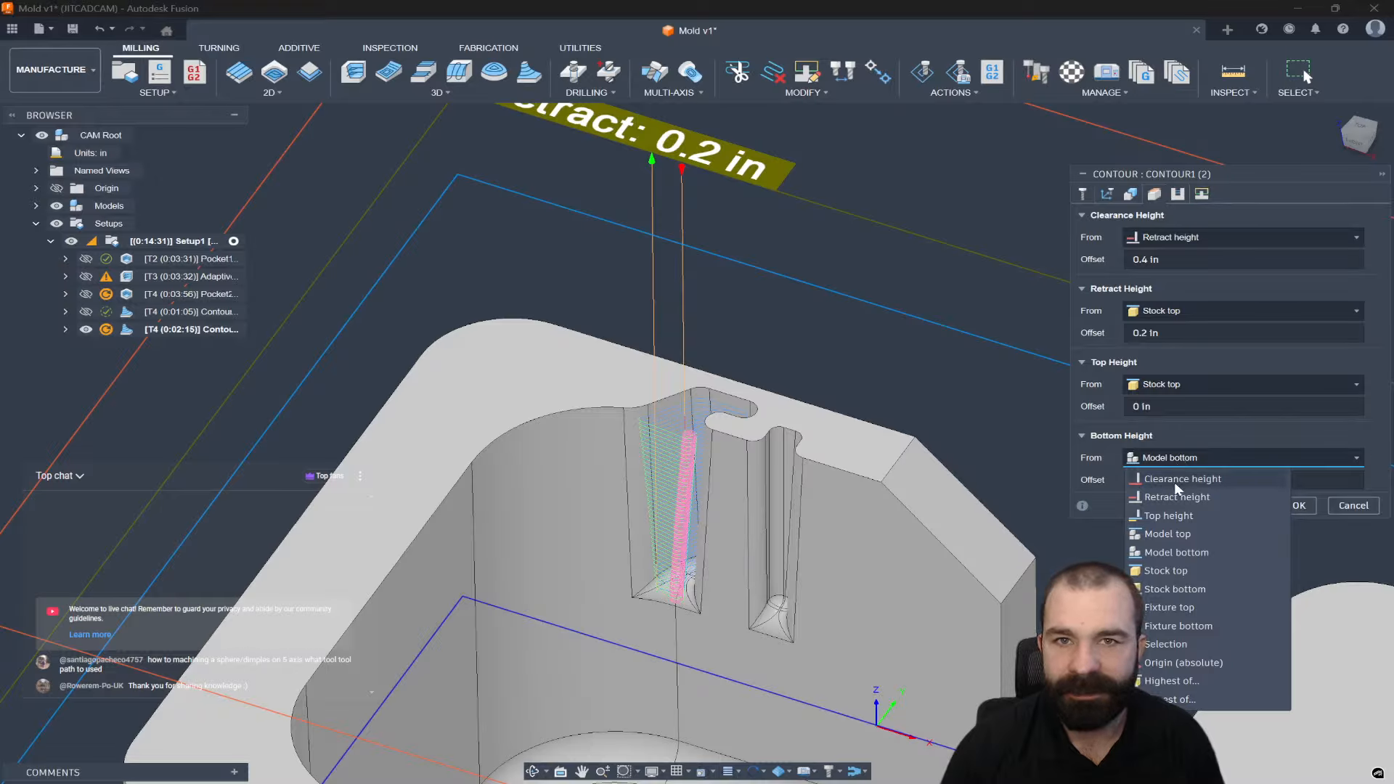
click(1171, 385)
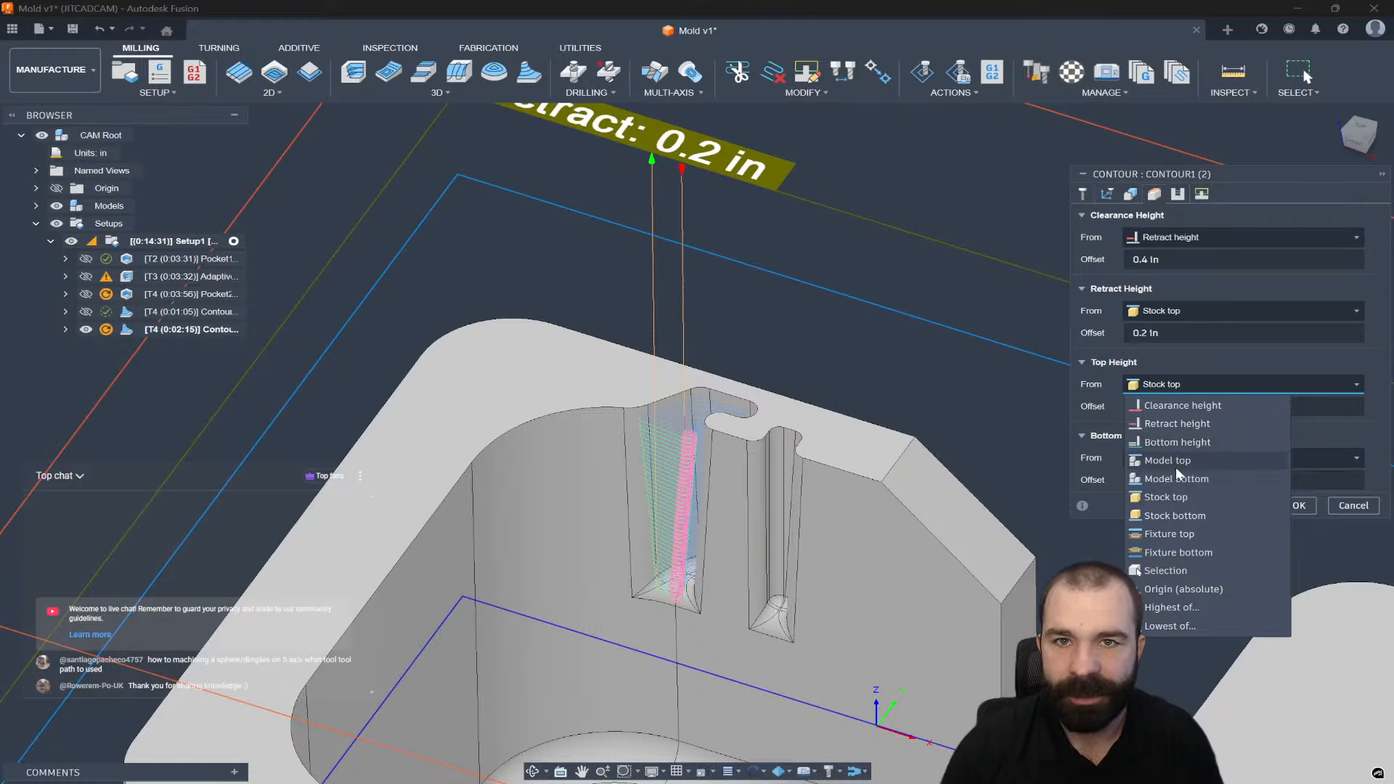
click(1167, 461)
click(1154, 406)
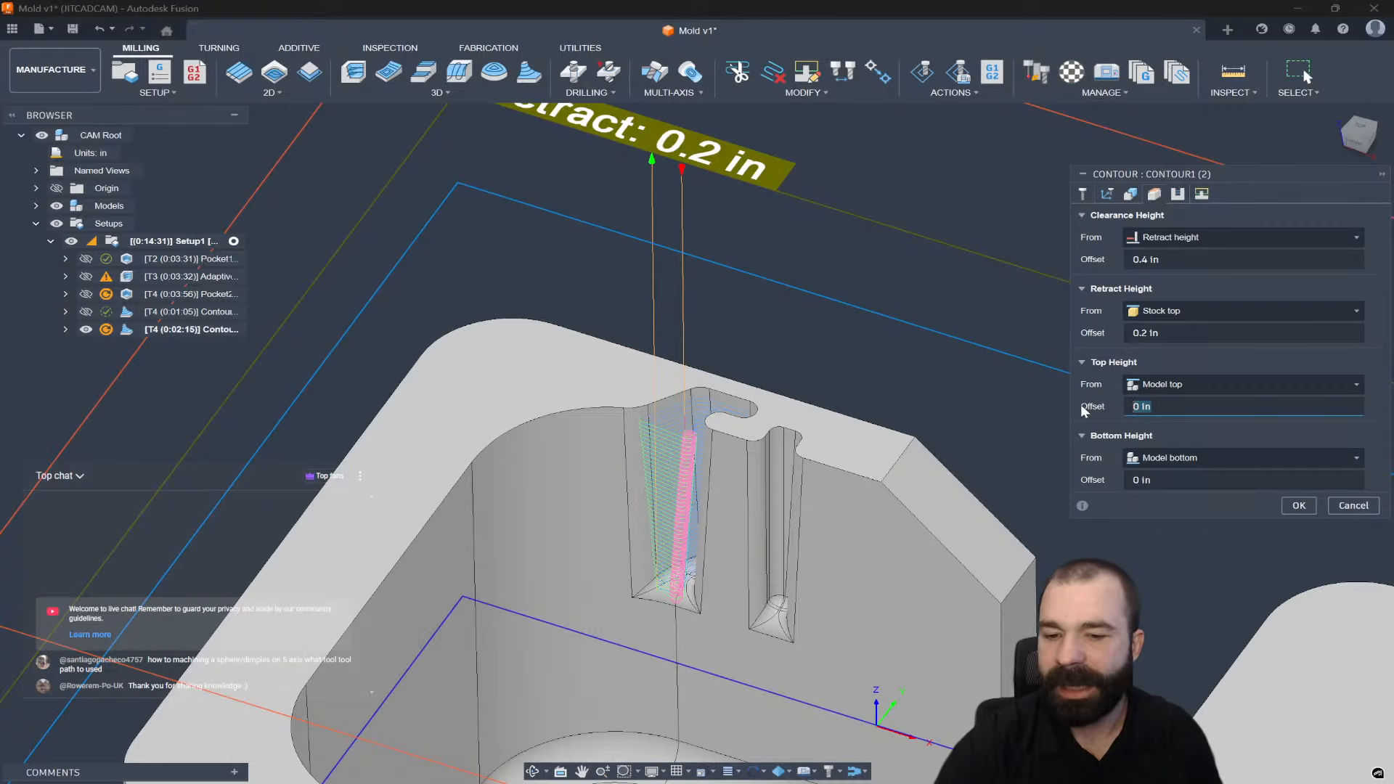
text(-.2)
key(Return)
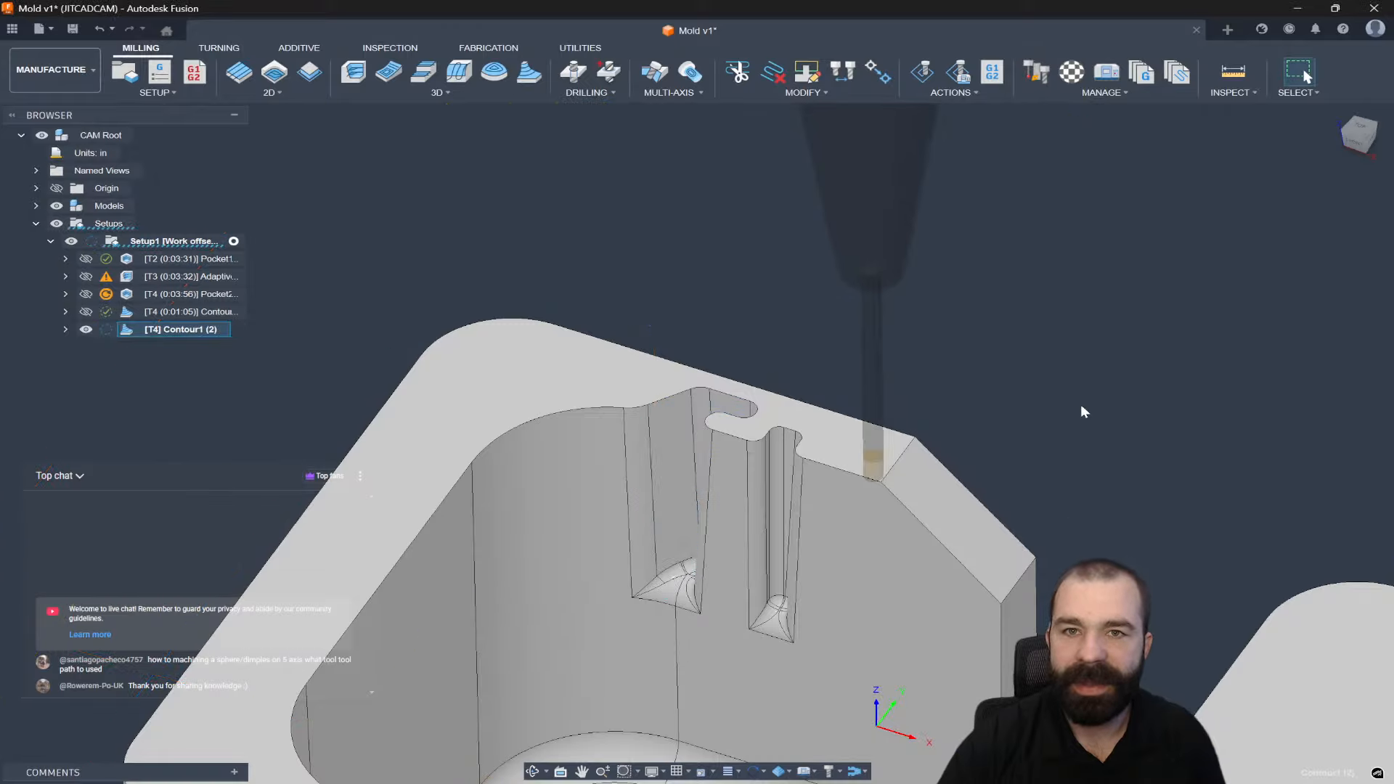
scroll(682, 562, down, 5)
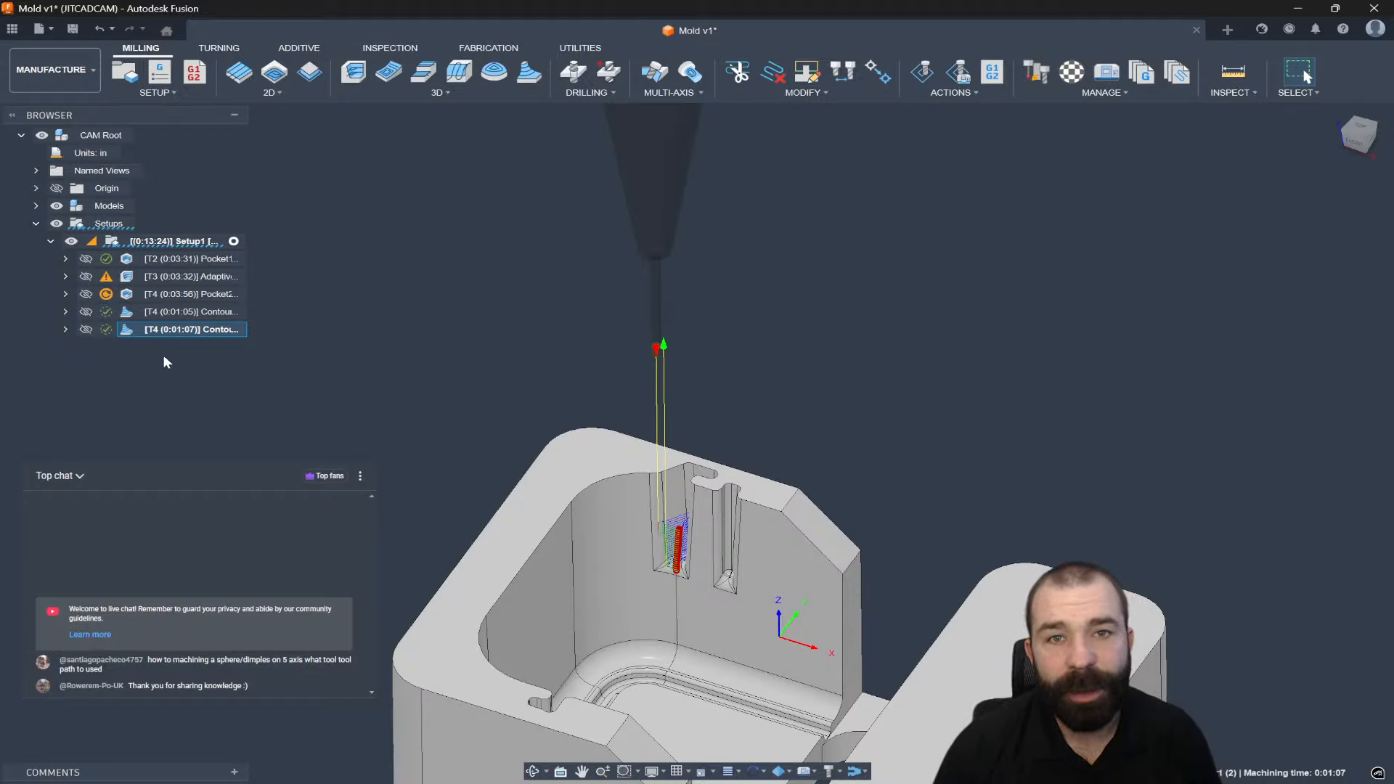
Add a boundary chain on the second narrow slot's bottom edge to Contour1 and regenerate it.
double_click(131, 313)
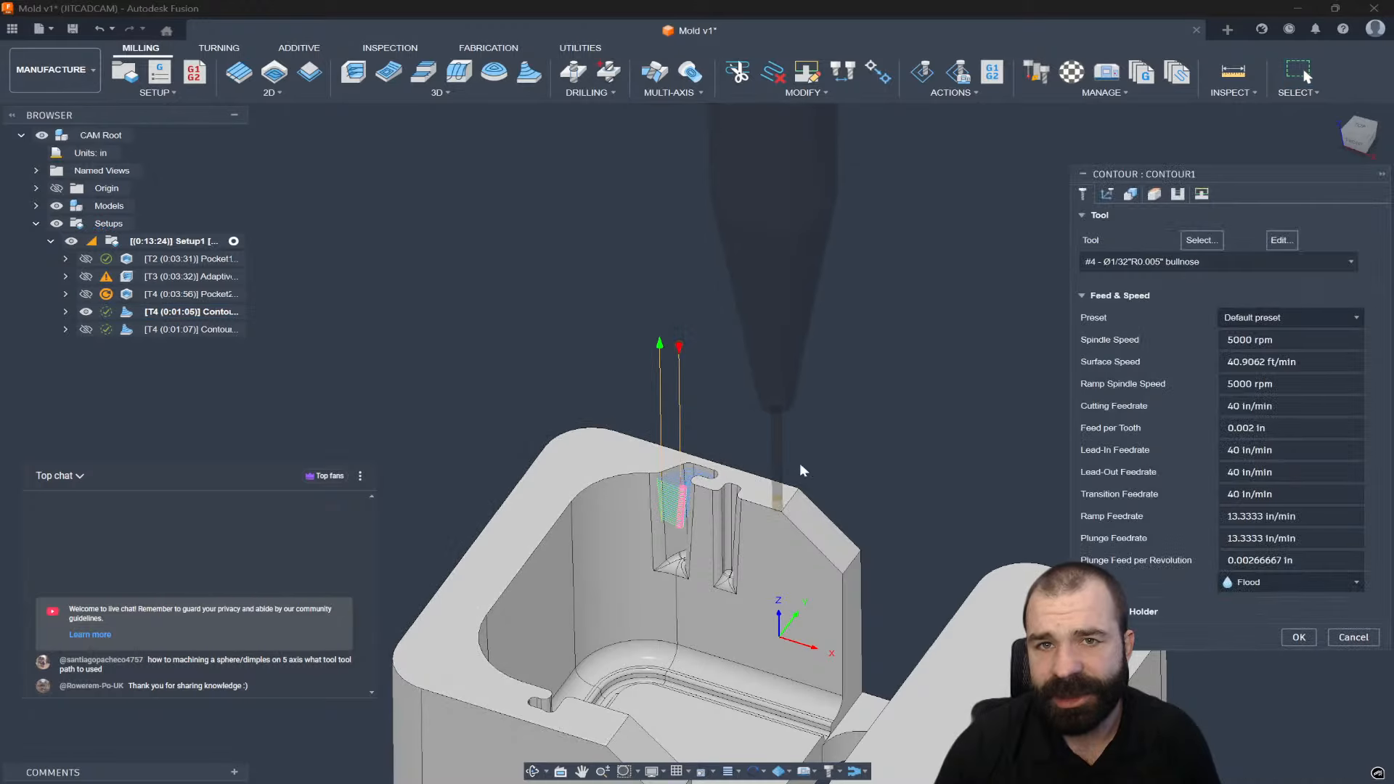
click(1106, 194)
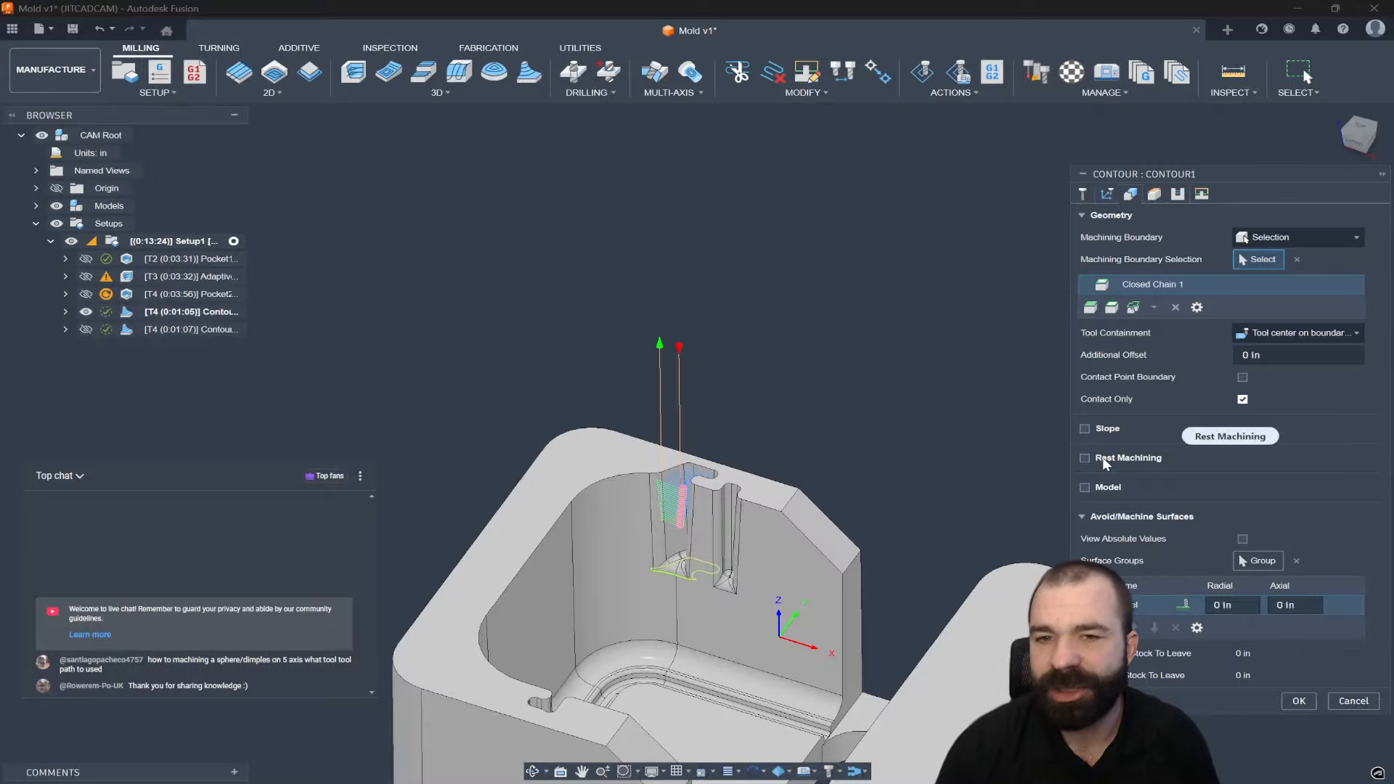
mouse_move(1102, 456)
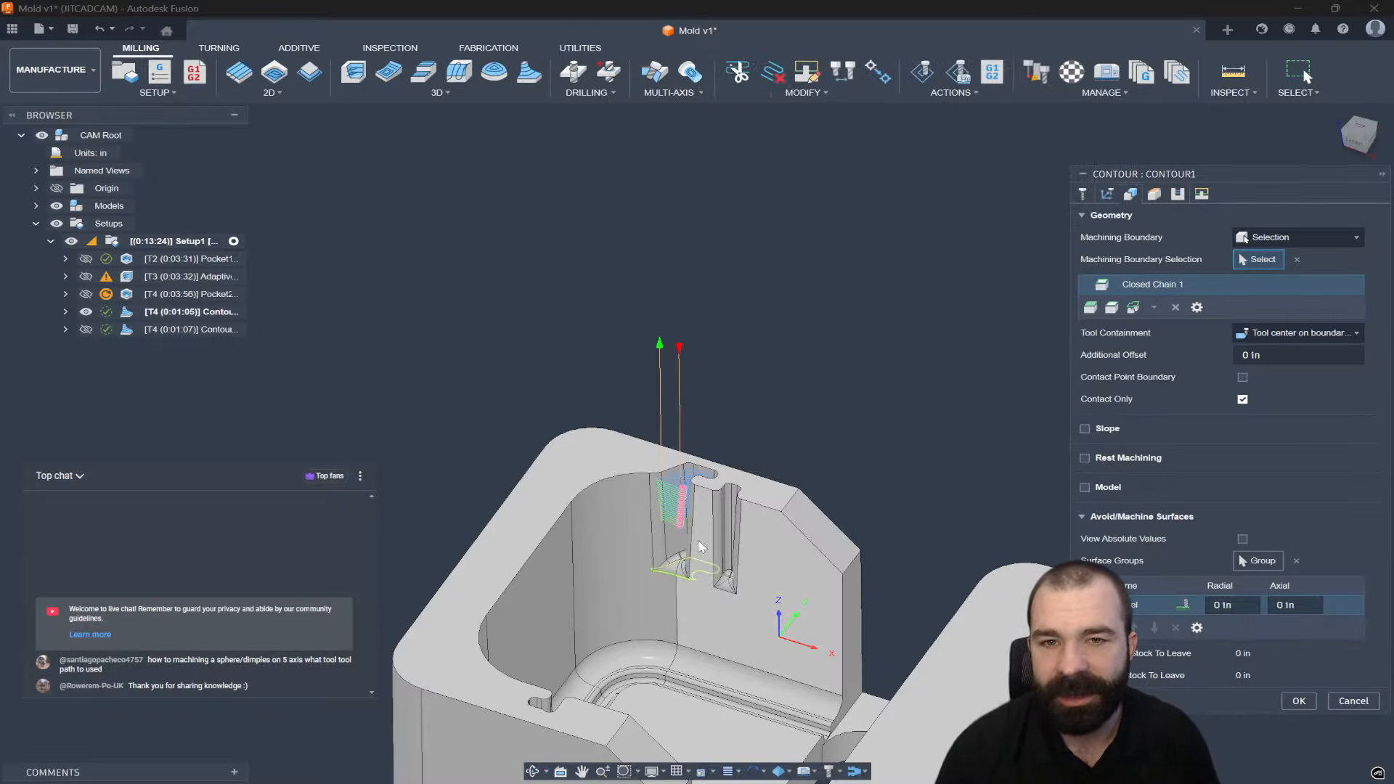
scroll(685, 452, up, 5)
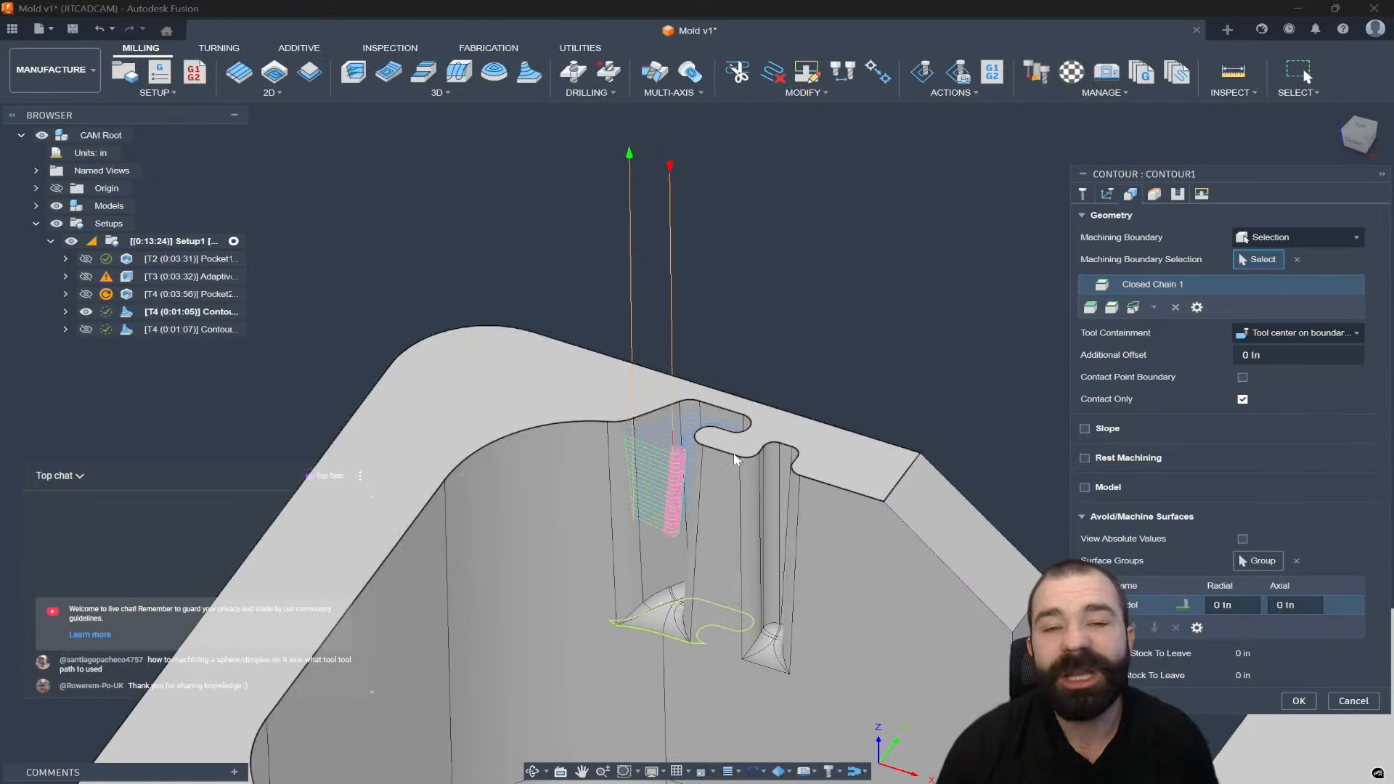
click(762, 663)
click(765, 665)
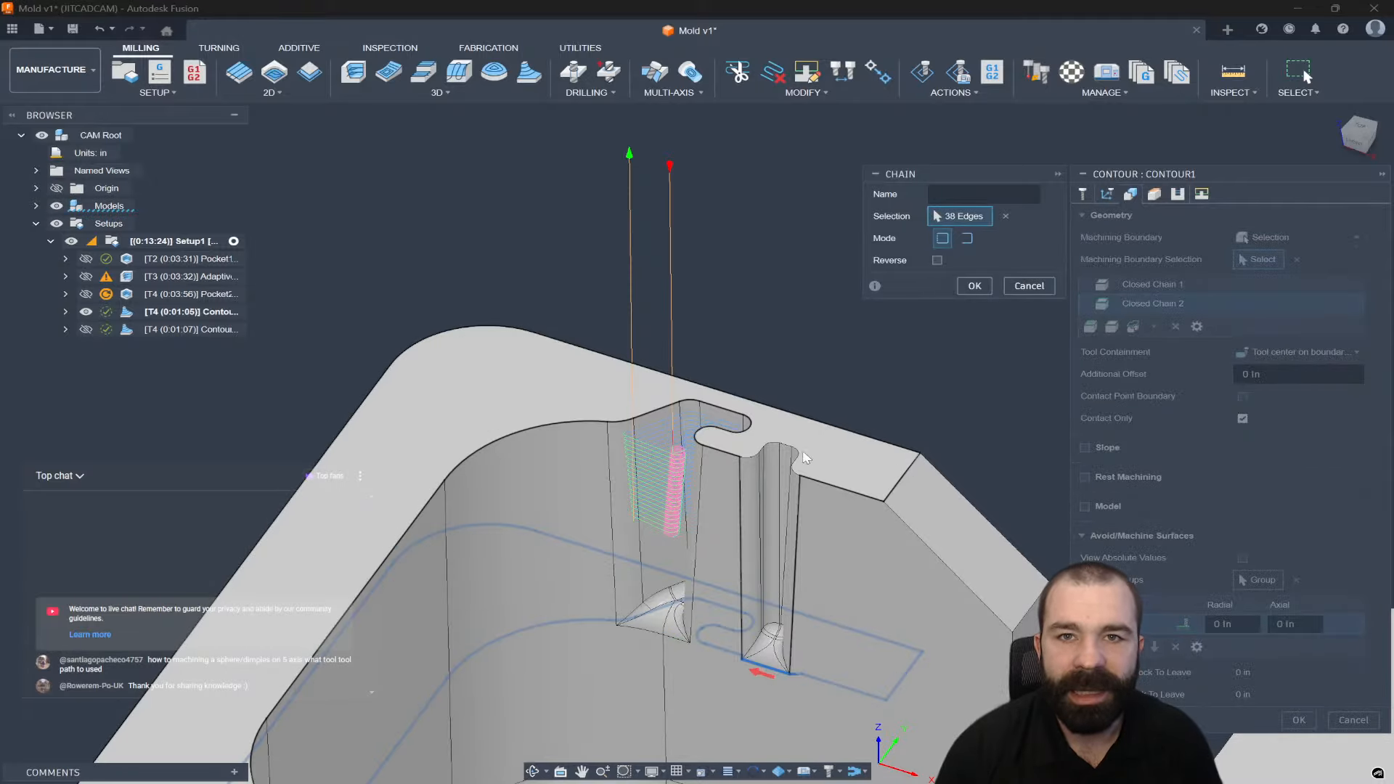
click(975, 285)
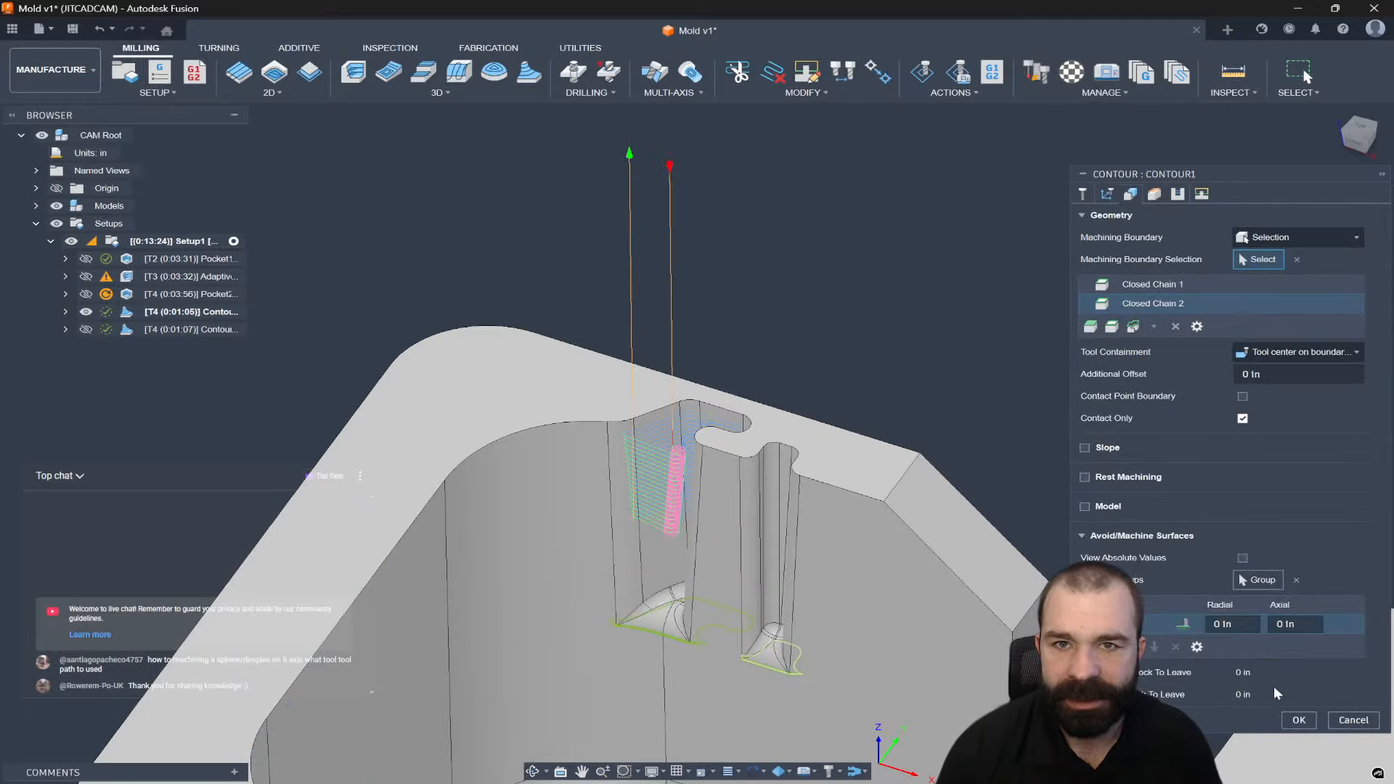
click(1298, 720)
scroll(719, 450, down, 2)
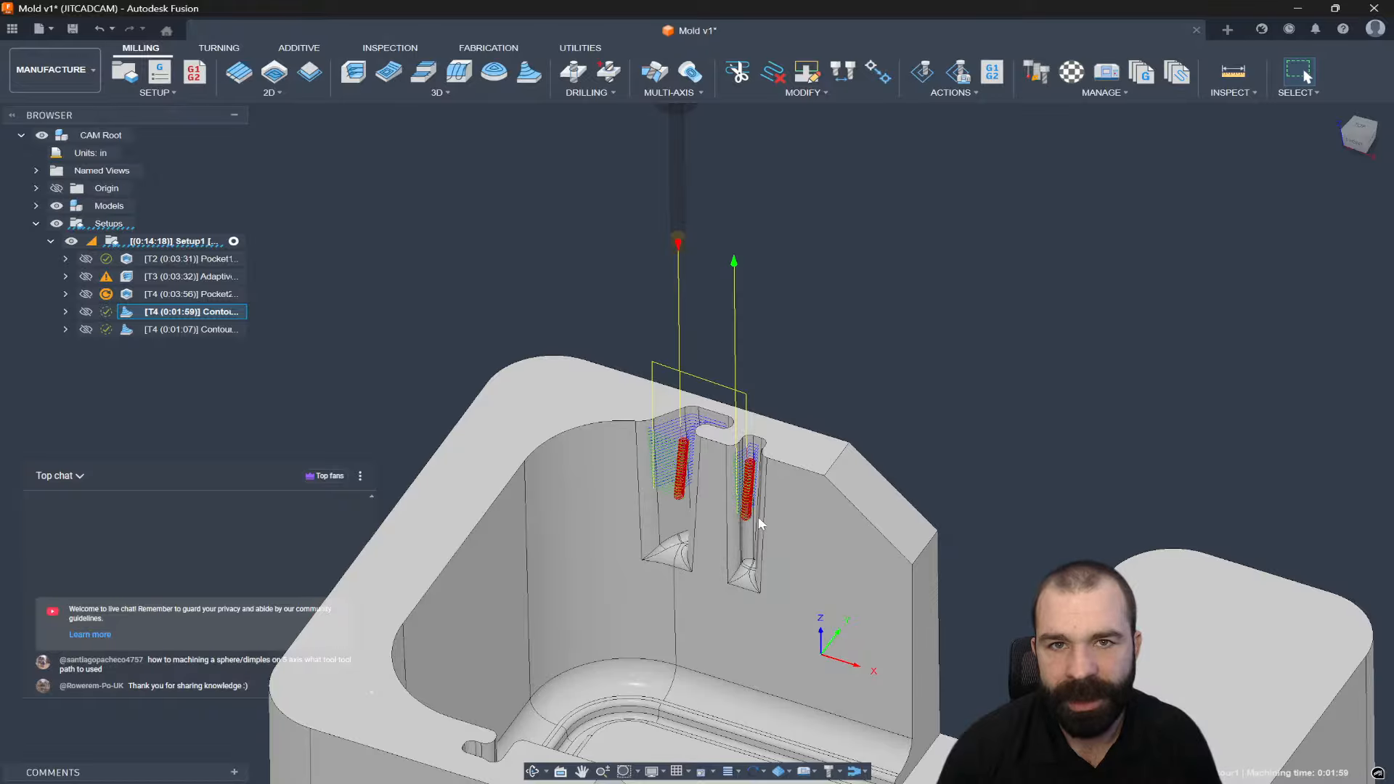
Orbit and zoom around the mold to inspect Contour1's toolpath lining both narrow slots.
mouse_move(759, 521)
shift+middle_down()
mouse_move(791, 517)
mouse_move(767, 502)
mouse_move(759, 531)
shift+middle_up()
scroll(753, 500, down, 3)
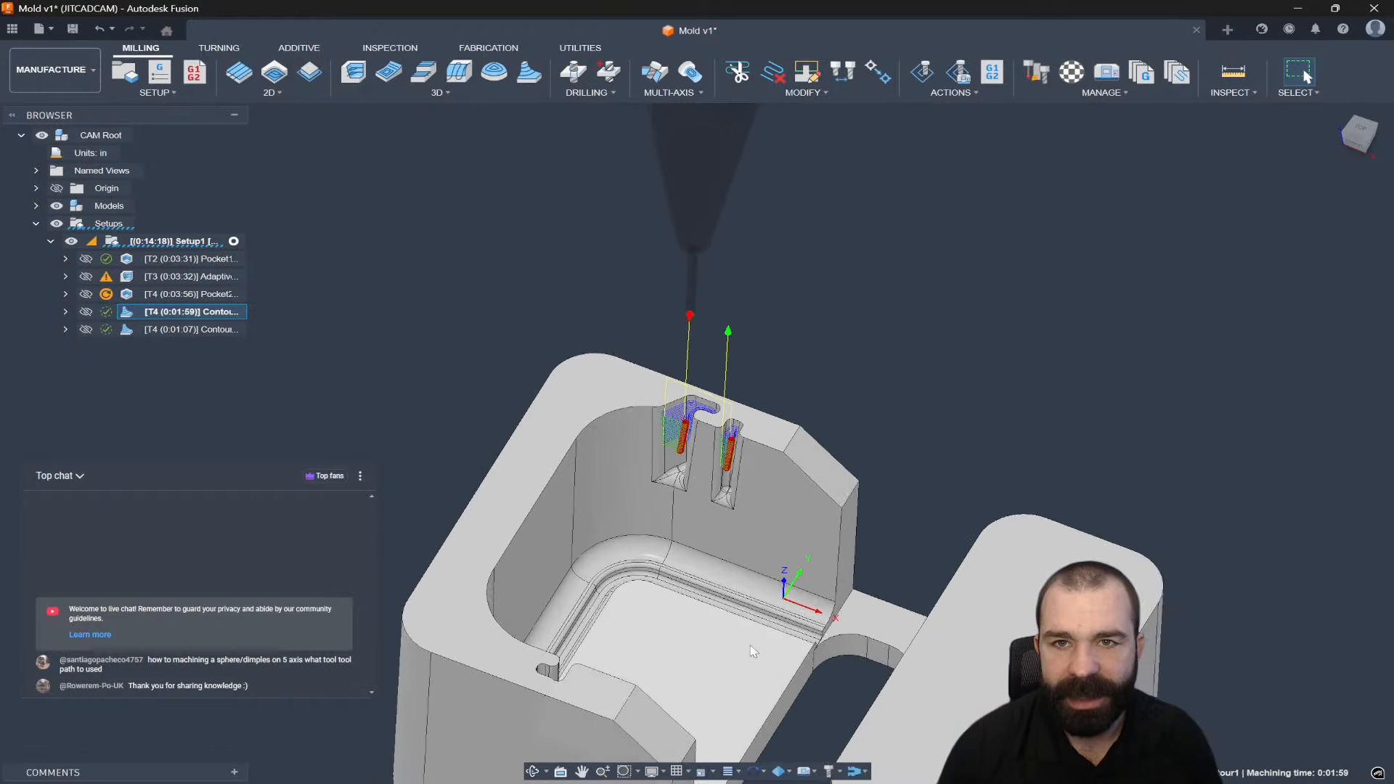
scroll(780, 603, up, 4)
shift+middle_drag(791, 584, 827, 628)
scroll(872, 563, down, 4)
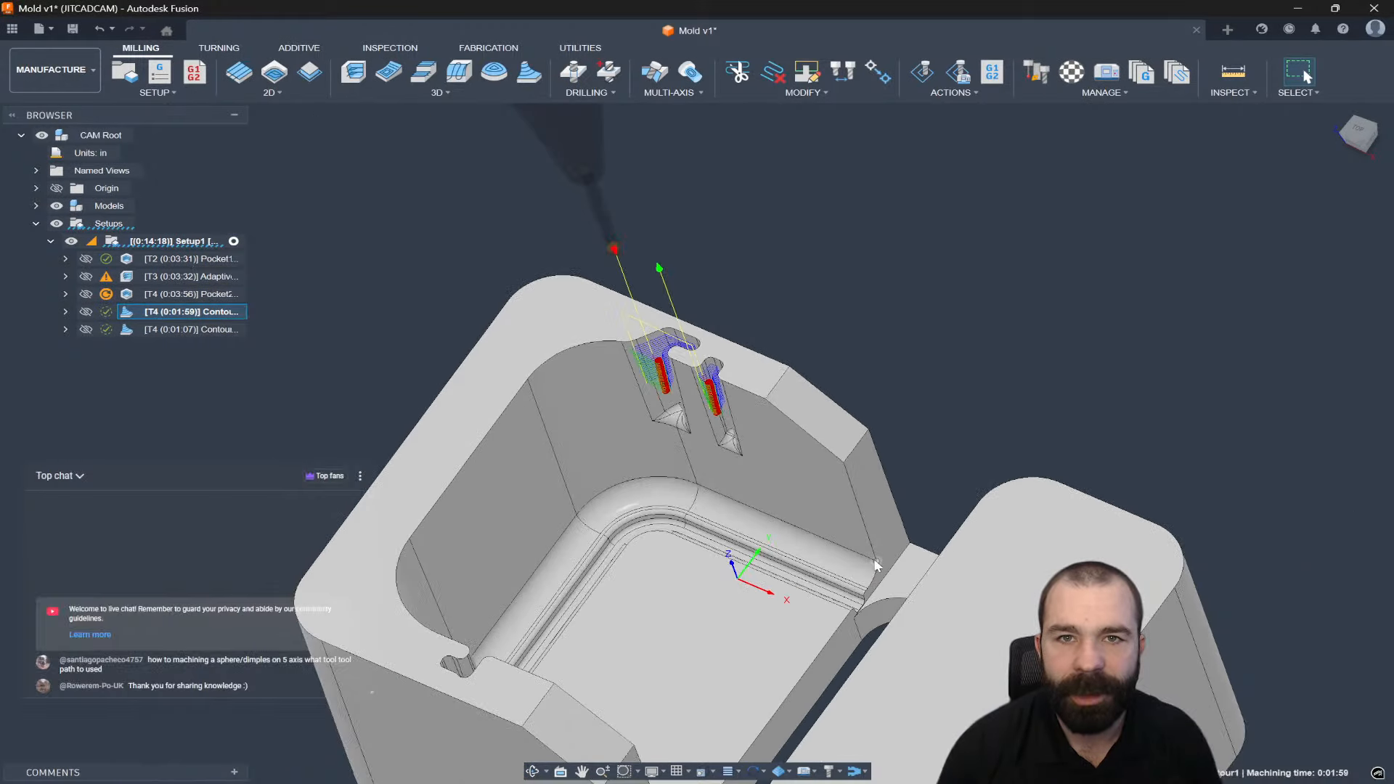
scroll(639, 509, down, 3)
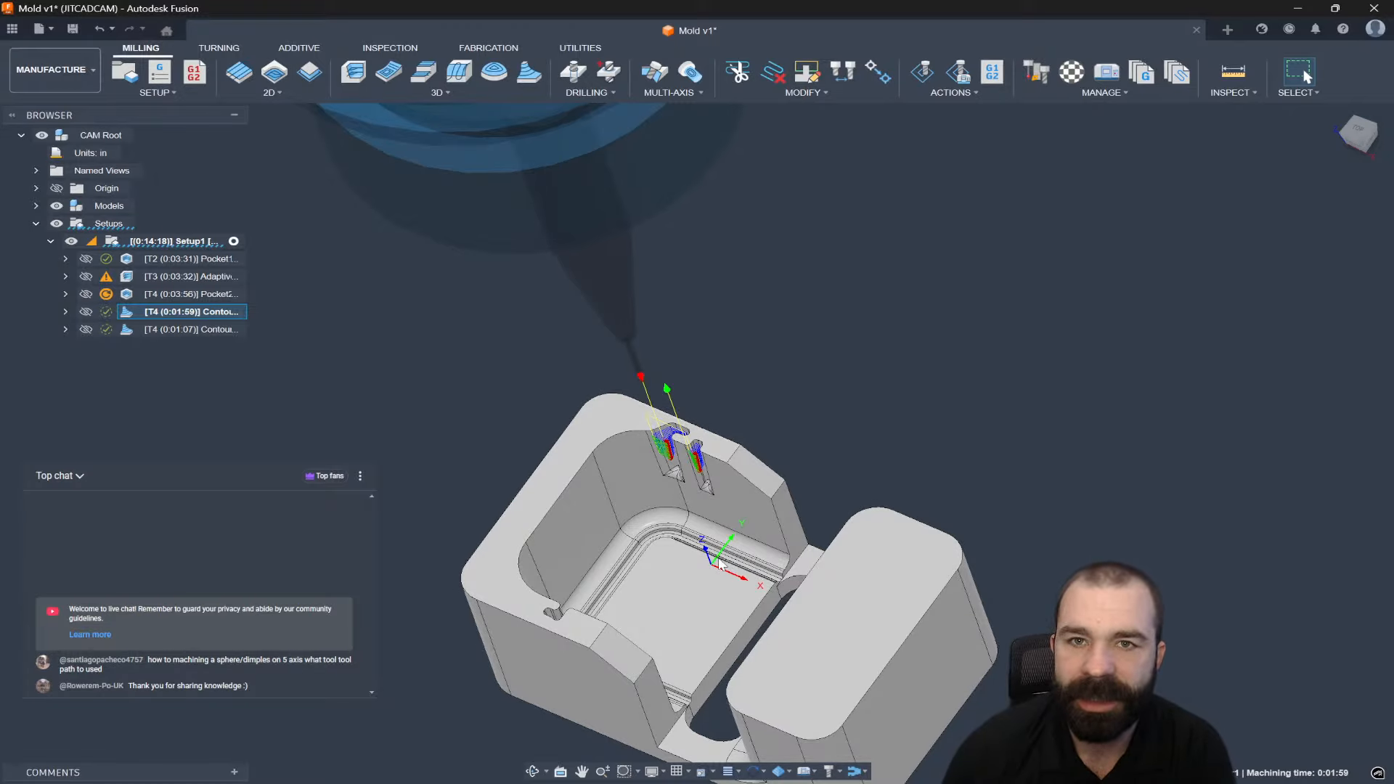
scroll(793, 594, up, 3)
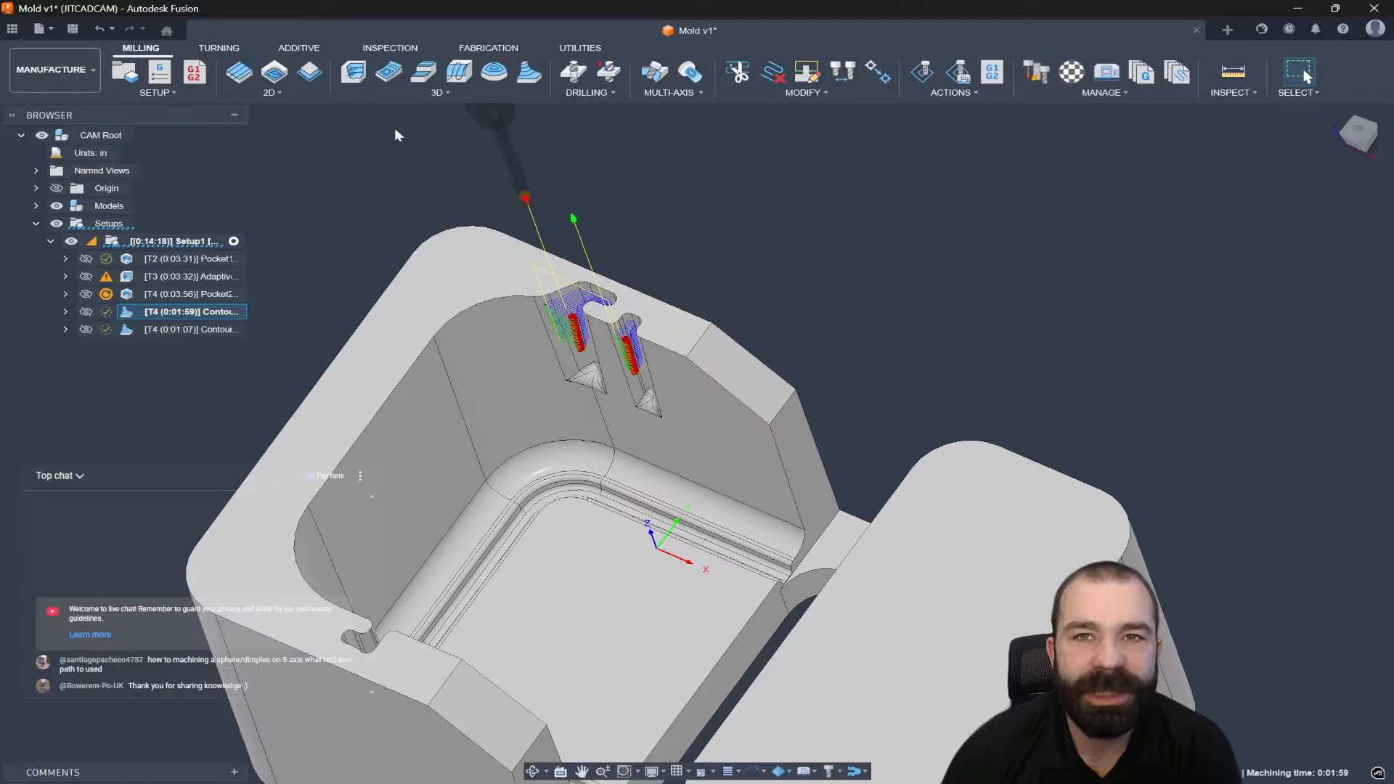
click(413, 93)
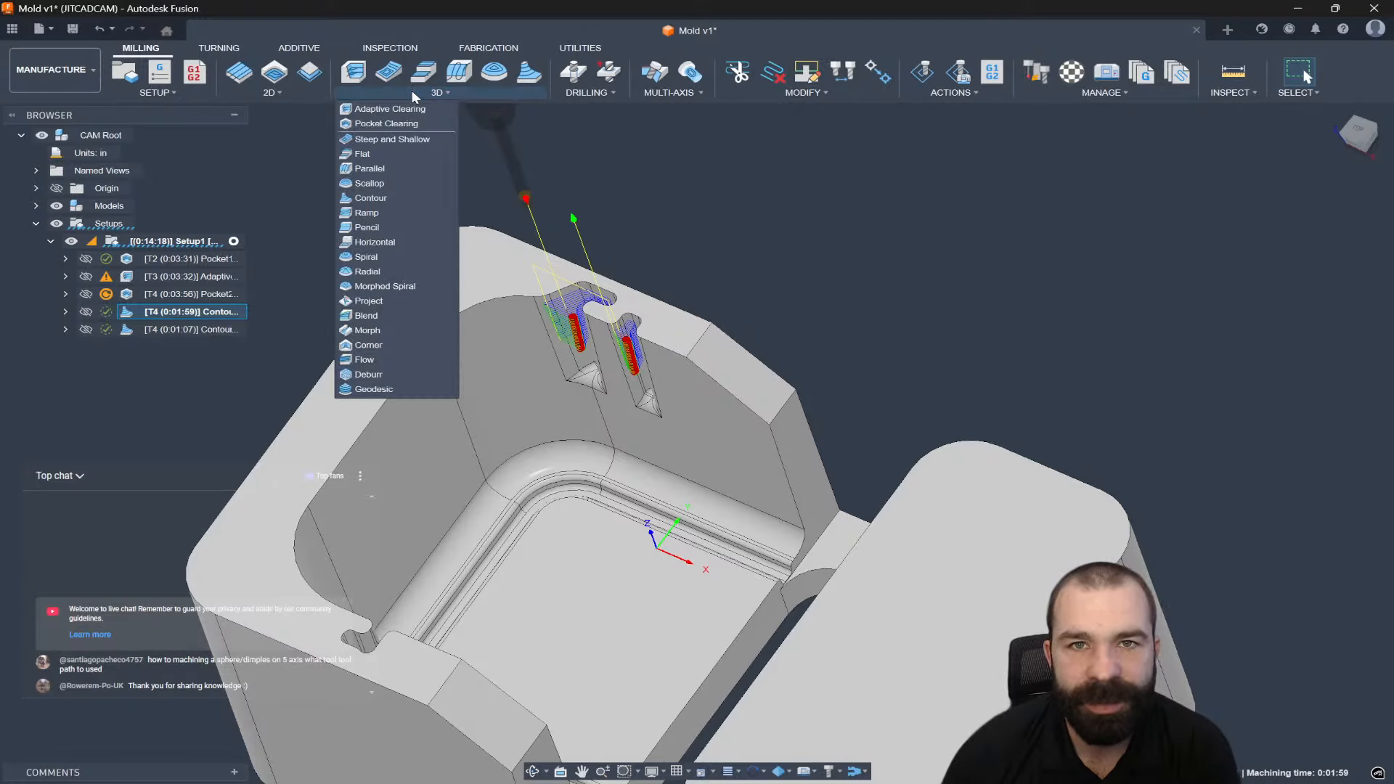
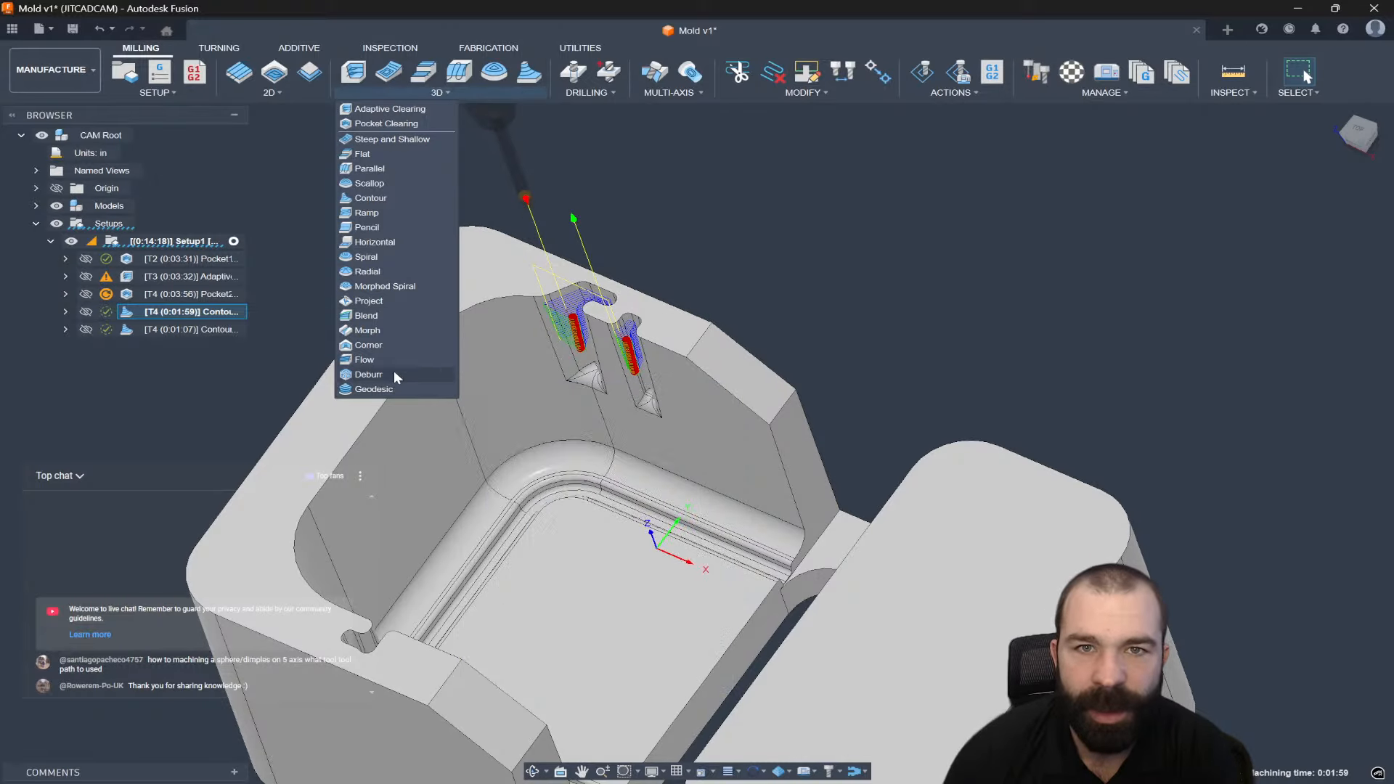
Start a 3D Steep and Shallow finishing operation and show its Geometry settings.
click(373, 141)
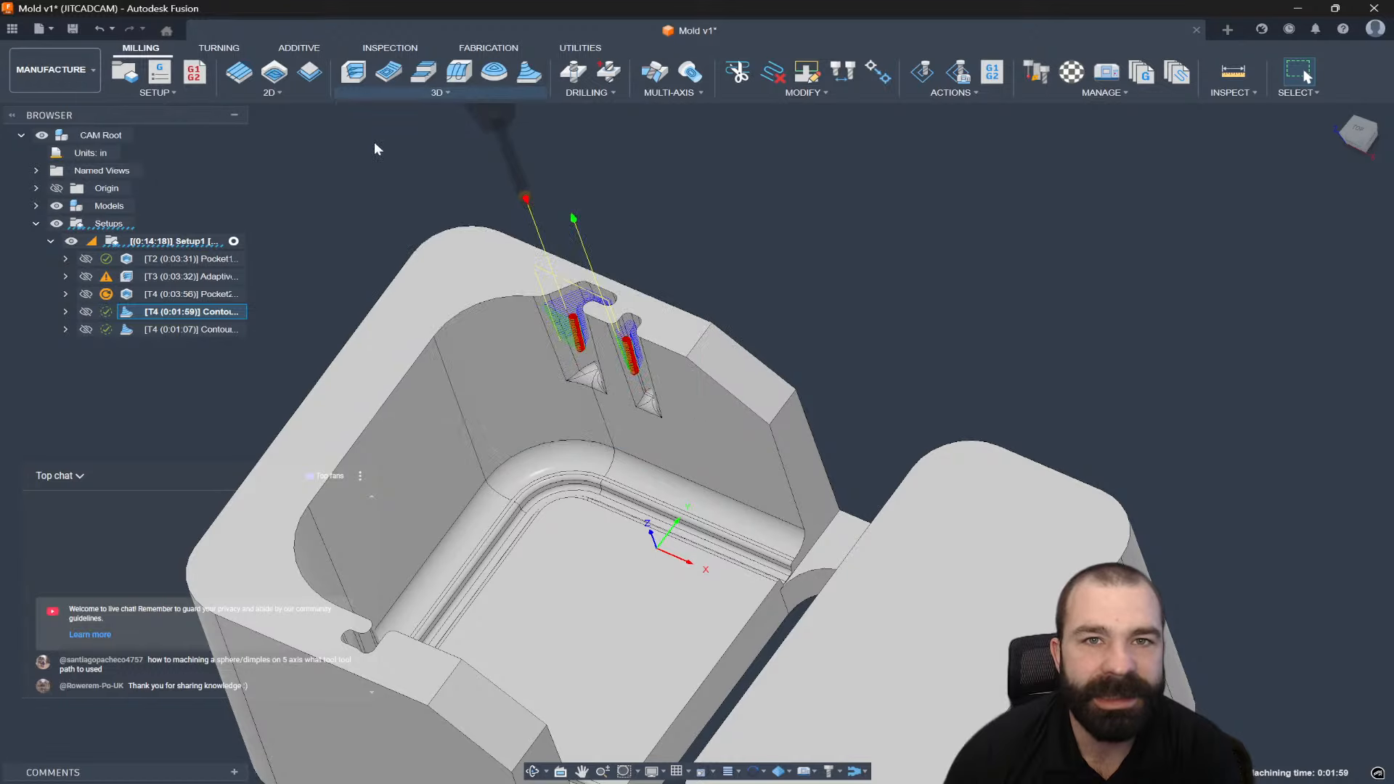
click(1130, 194)
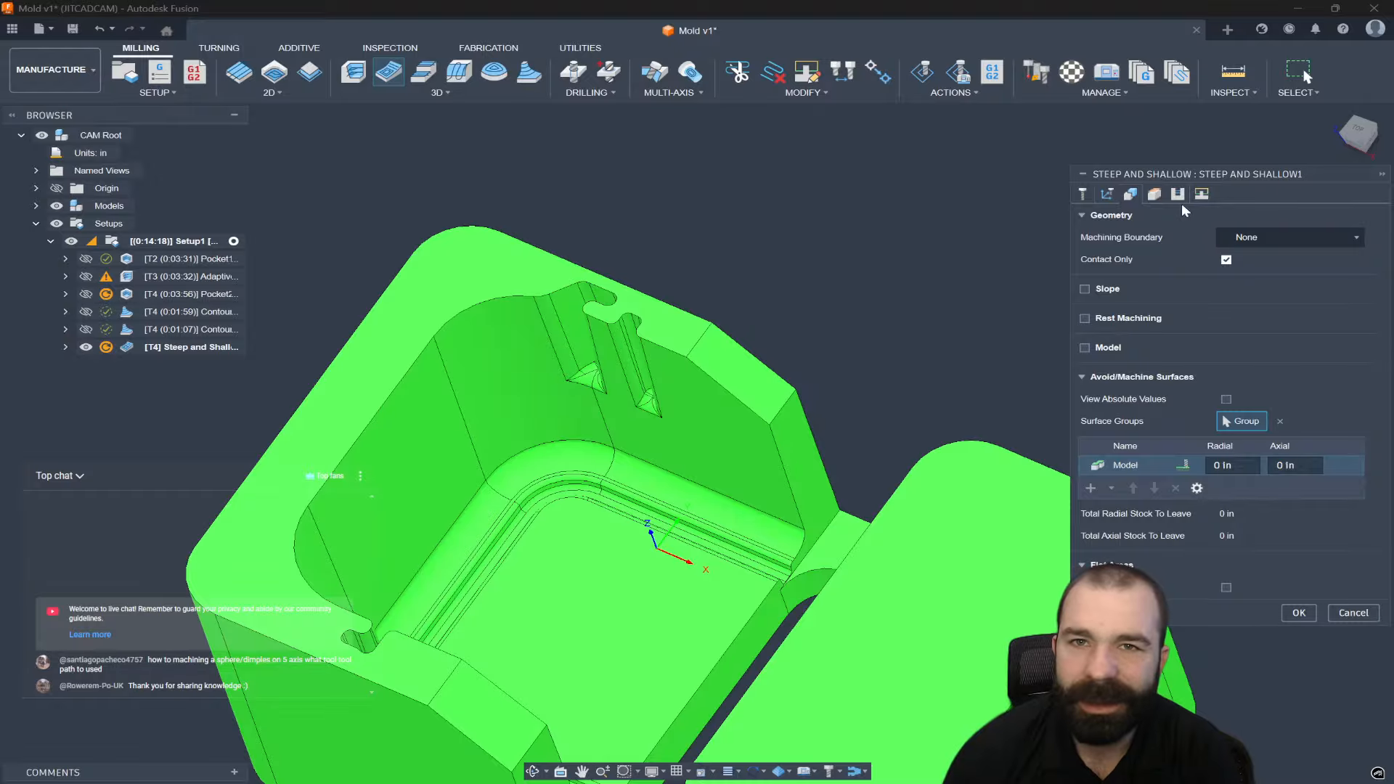
Set the Machining Boundary to Selection.
click(1250, 238)
click(1250, 258)
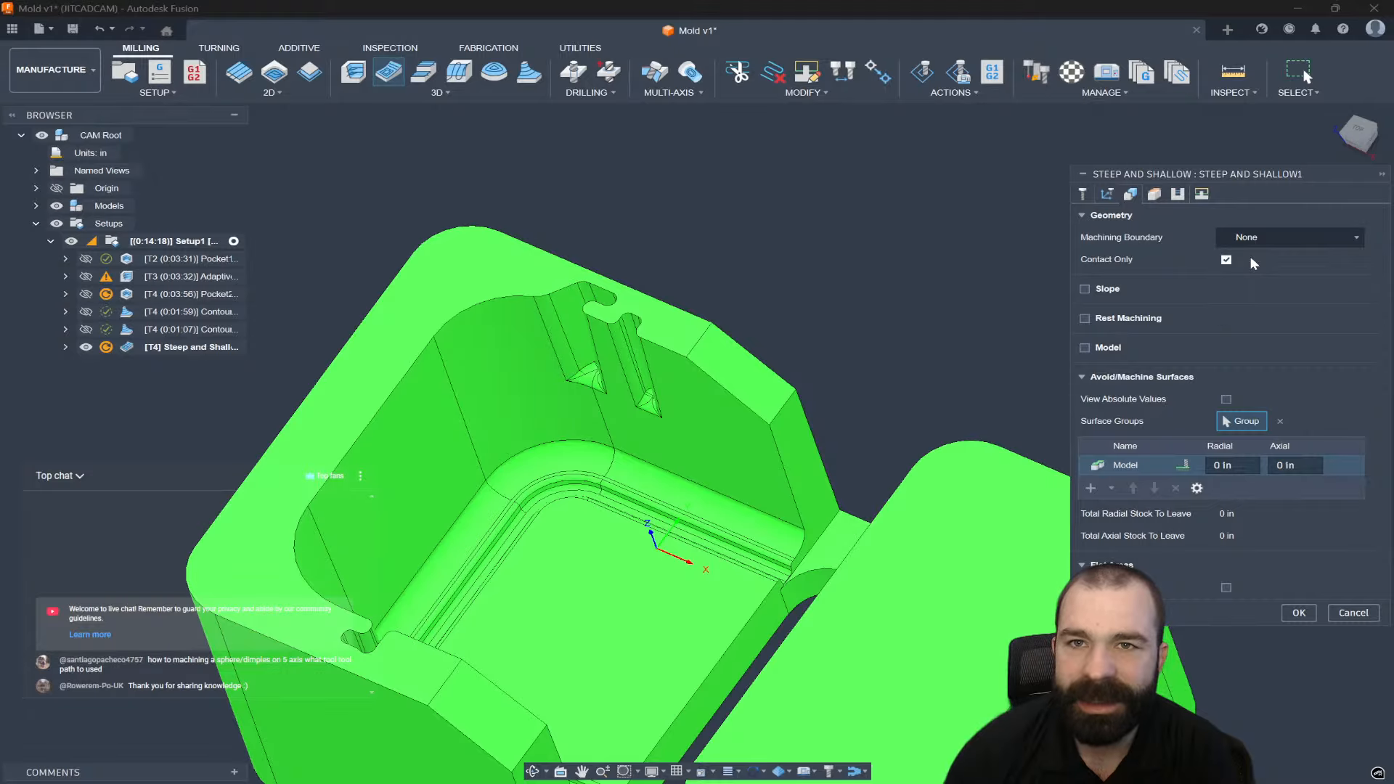
click(1256, 237)
click(1256, 313)
scroll(760, 498, up, 10)
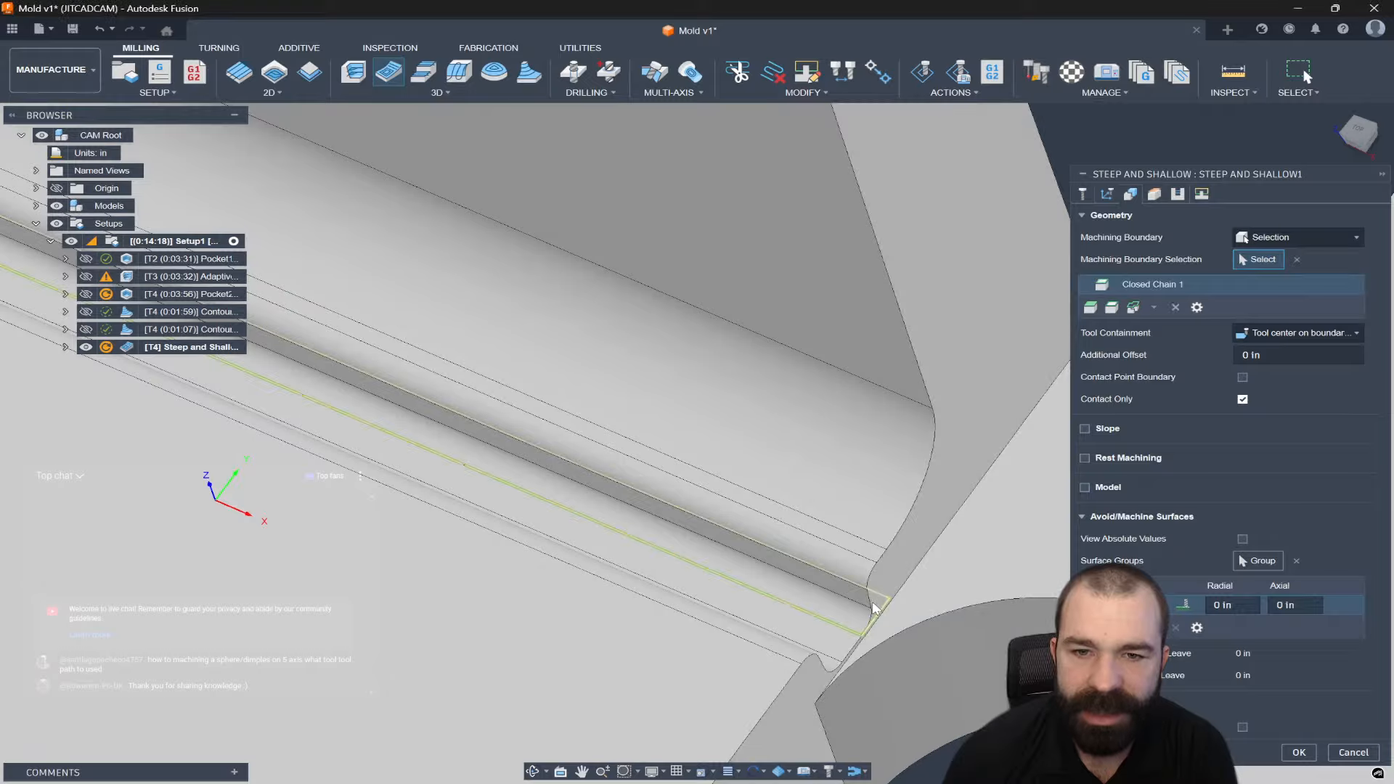
Chain the narrow slot's edges into a 26-edge machining boundary.
click(885, 602)
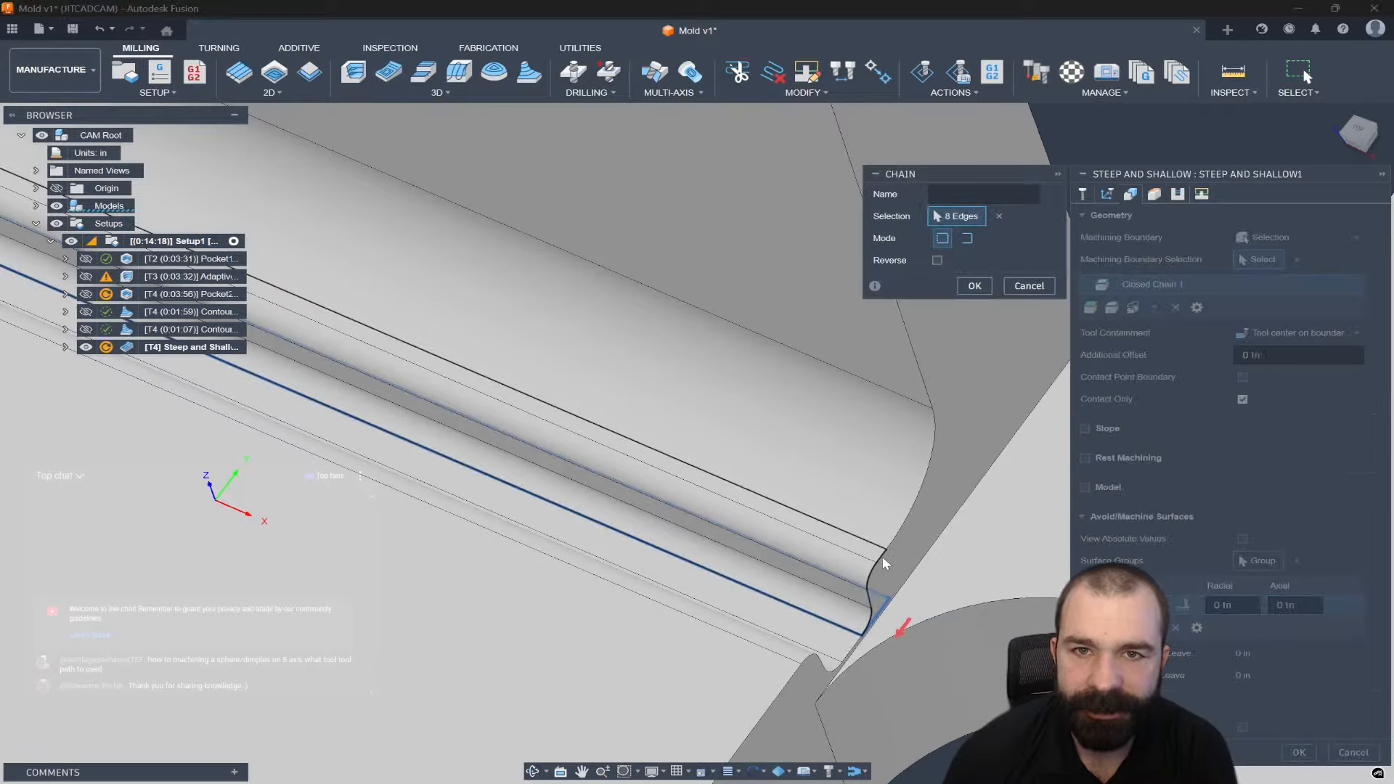
click(784, 663)
scroll(926, 607, down, 10)
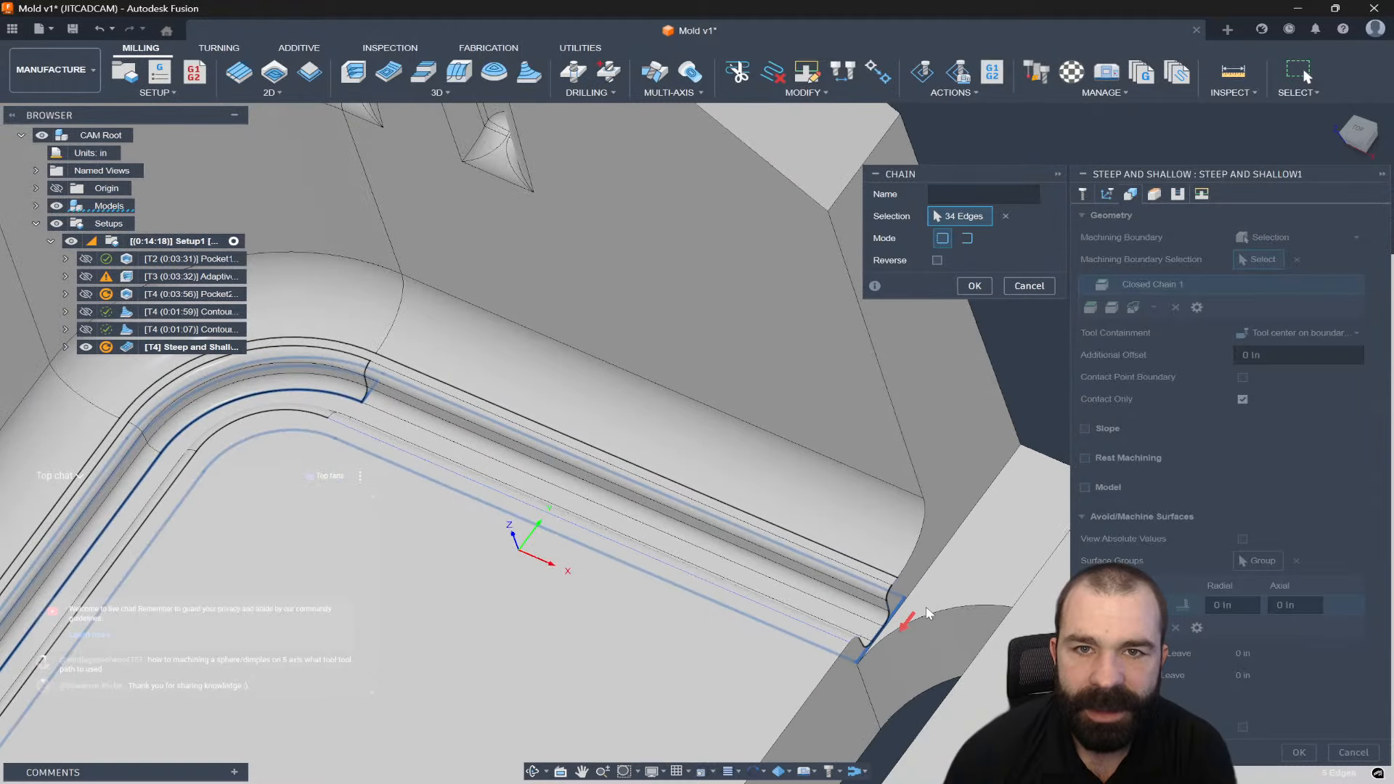
scroll(872, 513, down, 3)
scroll(729, 475, up, 10)
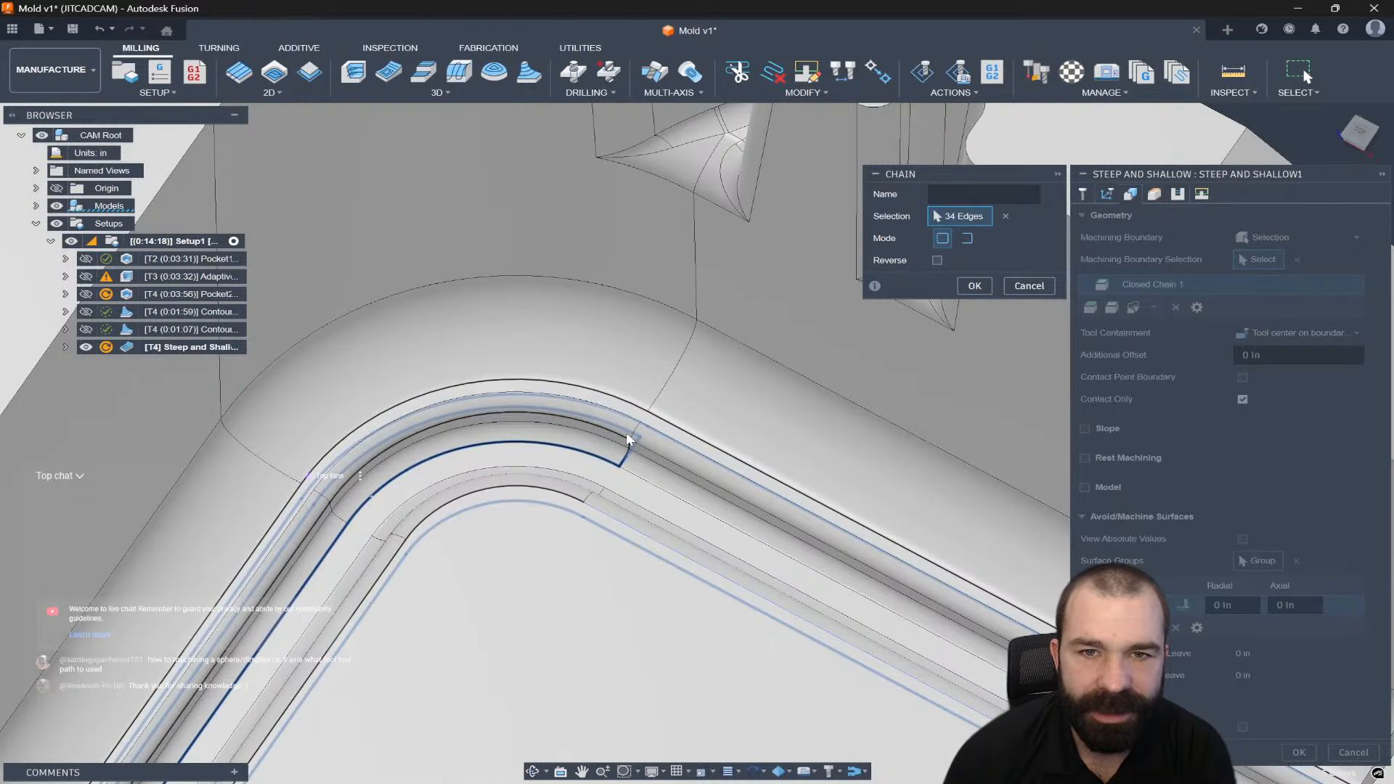
scroll(629, 439, down, 5)
shift+middle_drag(639, 421, 610, 654)
scroll(594, 367, up, 3)
scroll(617, 660, up, 10)
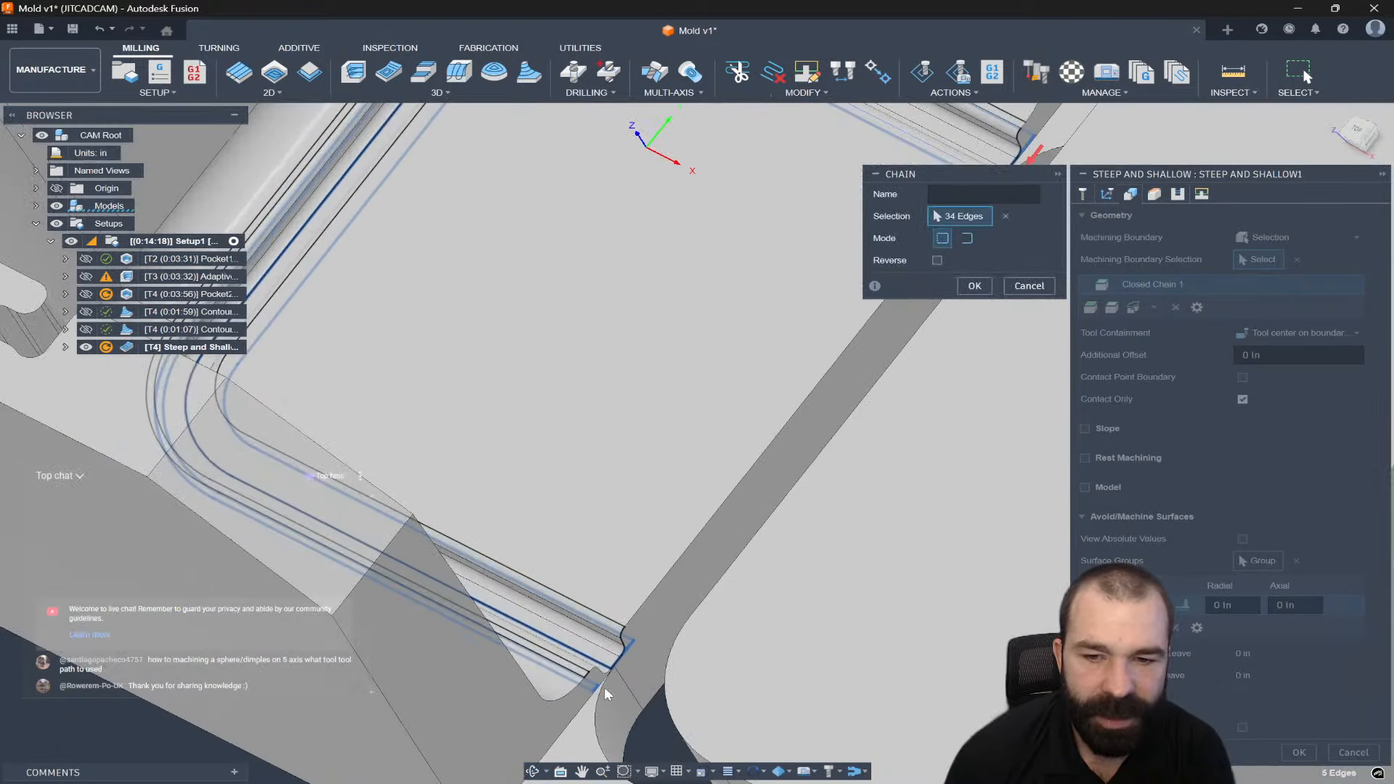
click(590, 686)
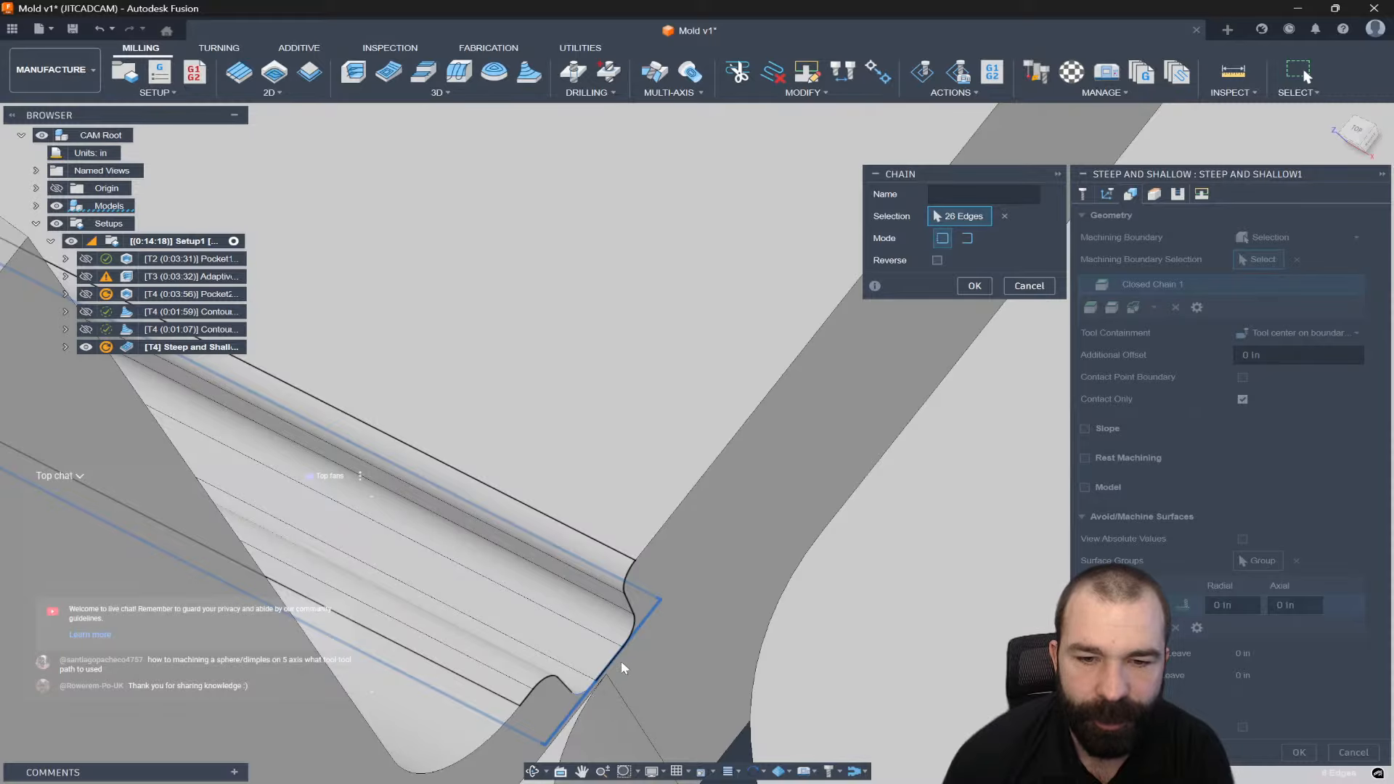
scroll(620, 657, down, 6)
shift+middle_drag(625, 667, 630, 662)
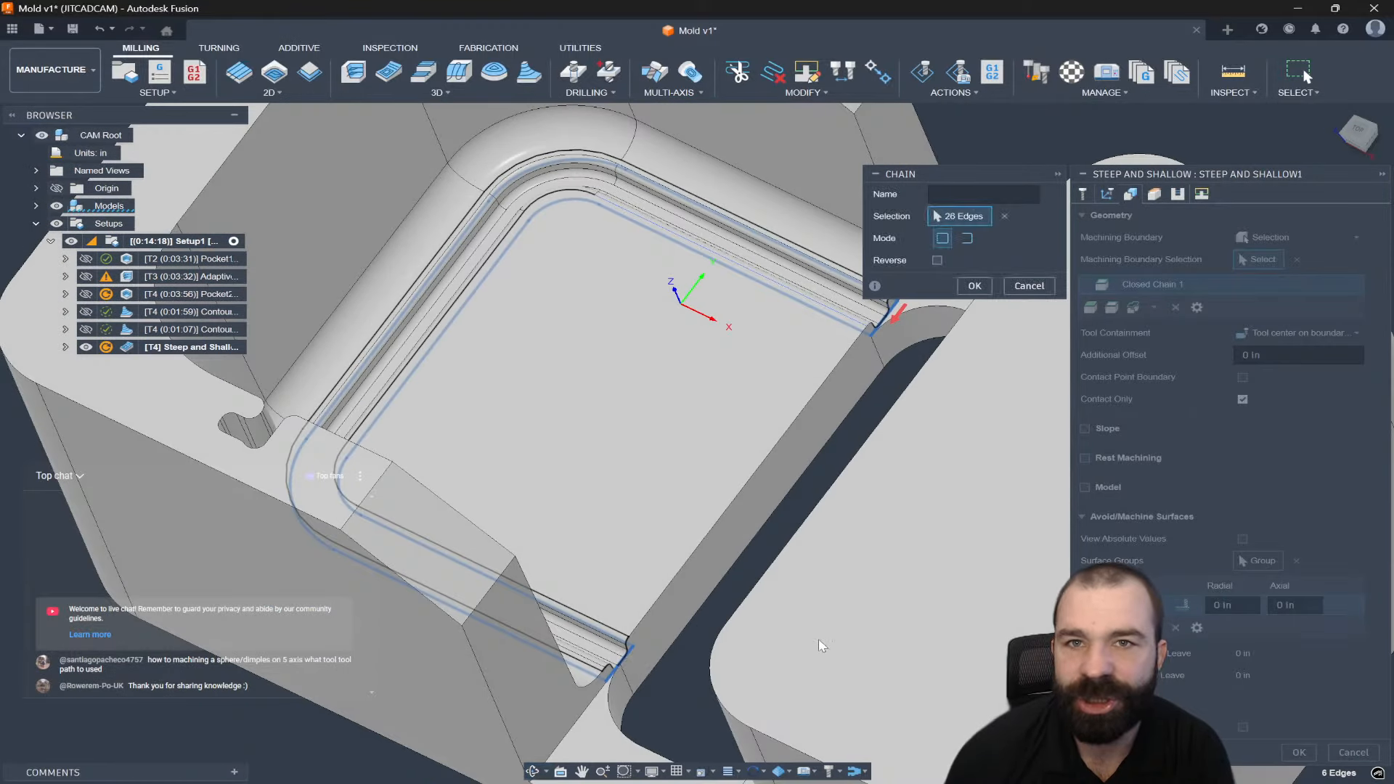
click(970, 286)
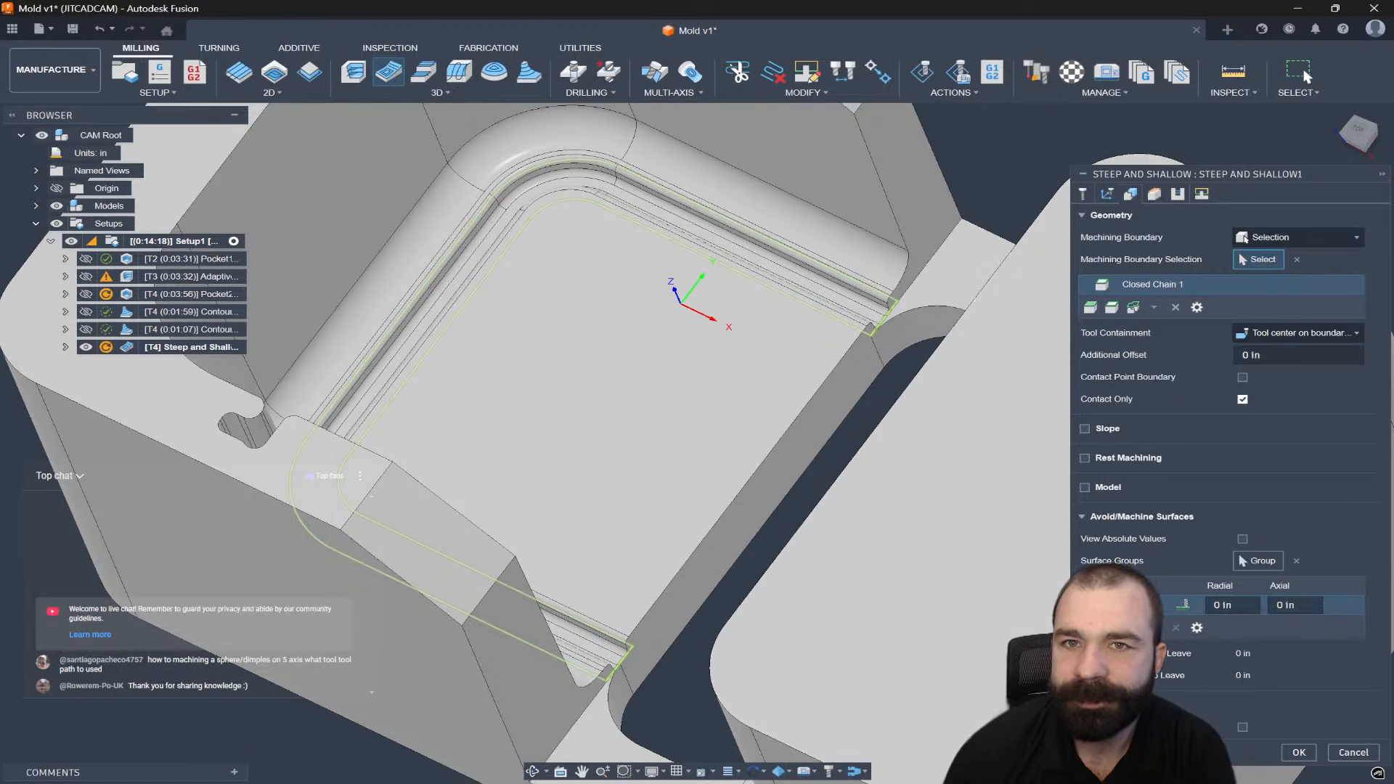
Check the pass settings, generate the 0:06:06 toolpath and start simulating it.
click(1178, 195)
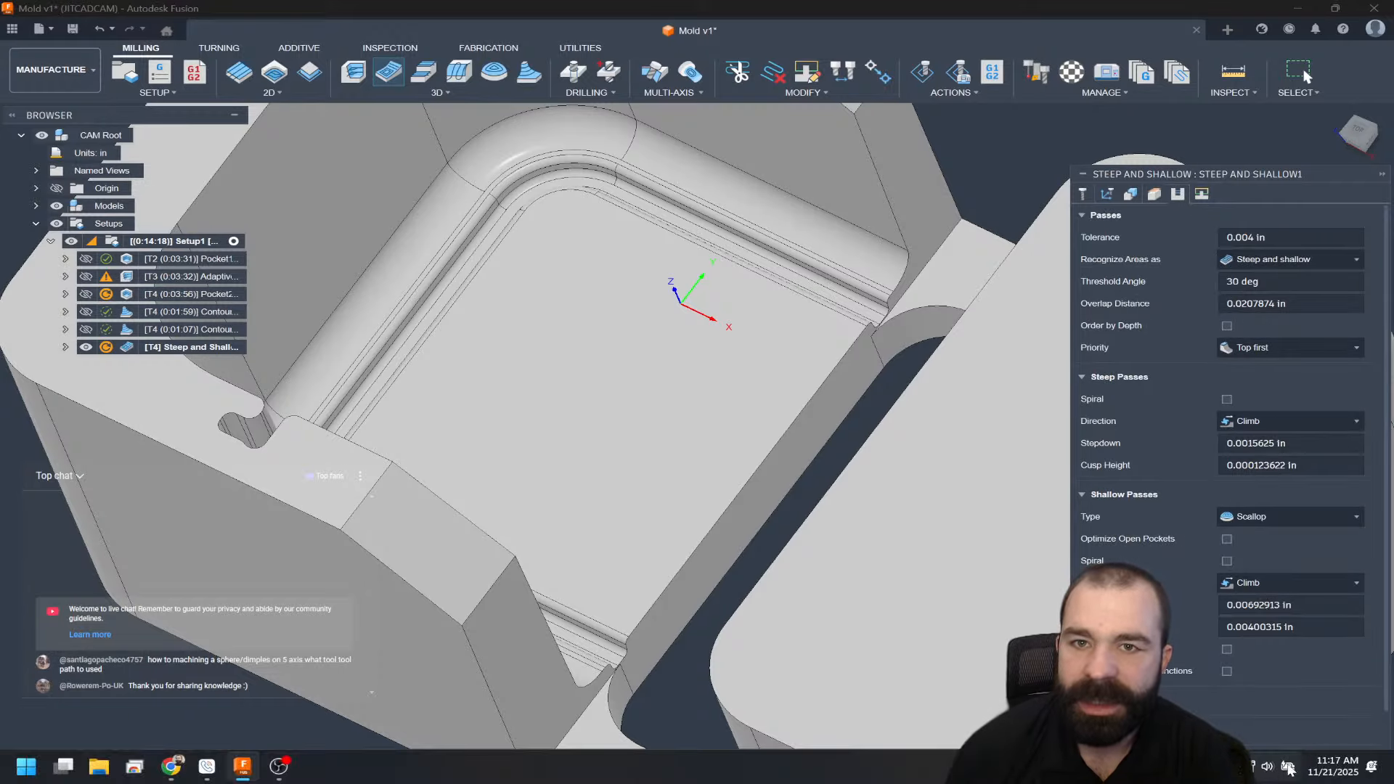
key(Return)
scroll(897, 495, down, 2)
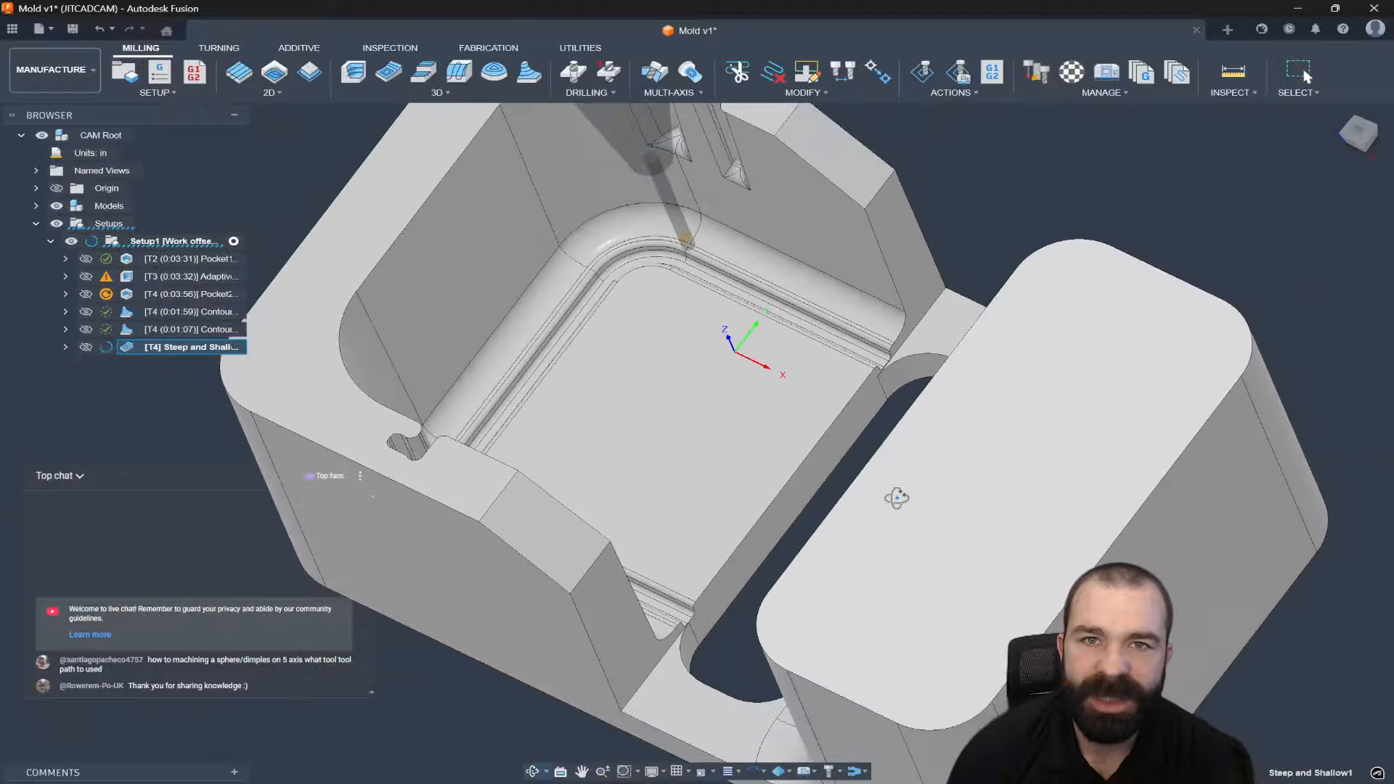
shift+middle_drag(898, 499, 898, 490)
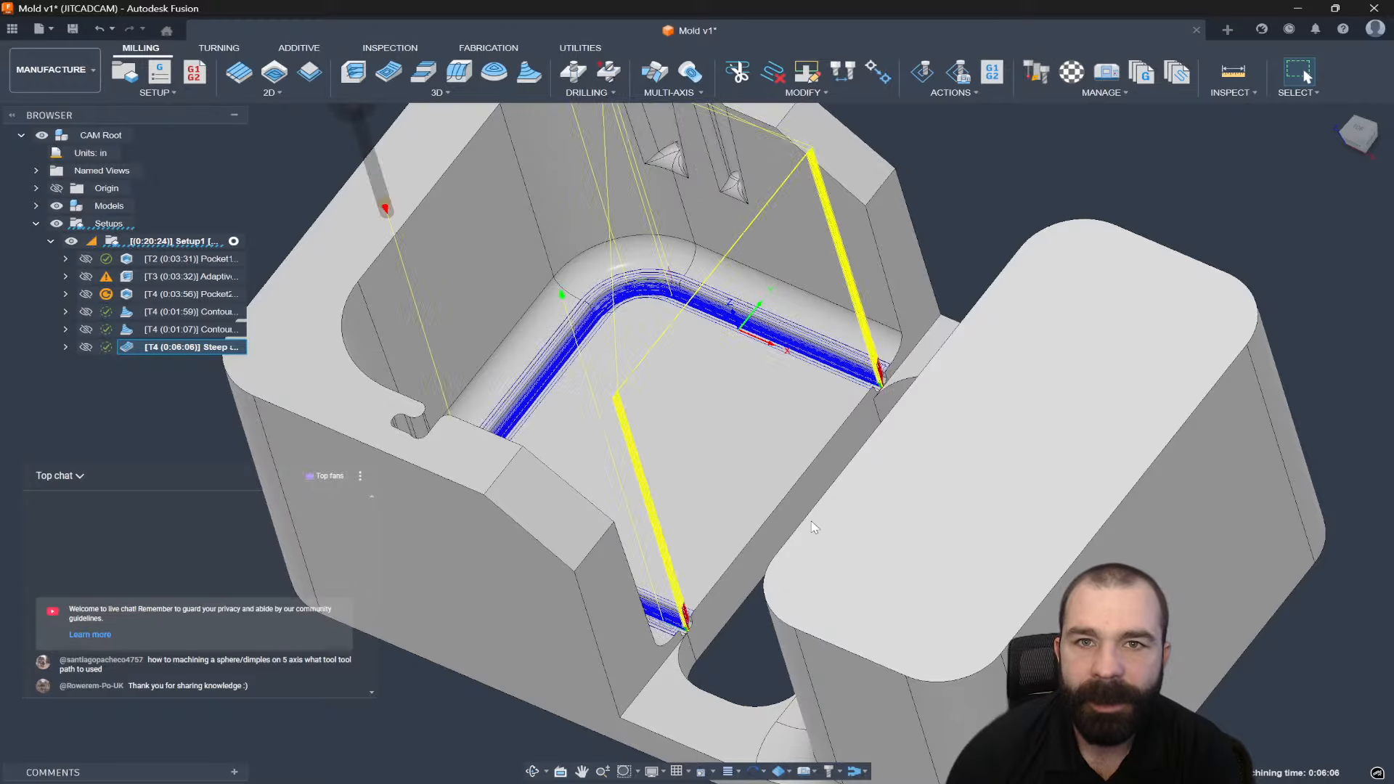
shift+middle_drag(795, 438, 806, 435)
scroll(733, 543, down, 4)
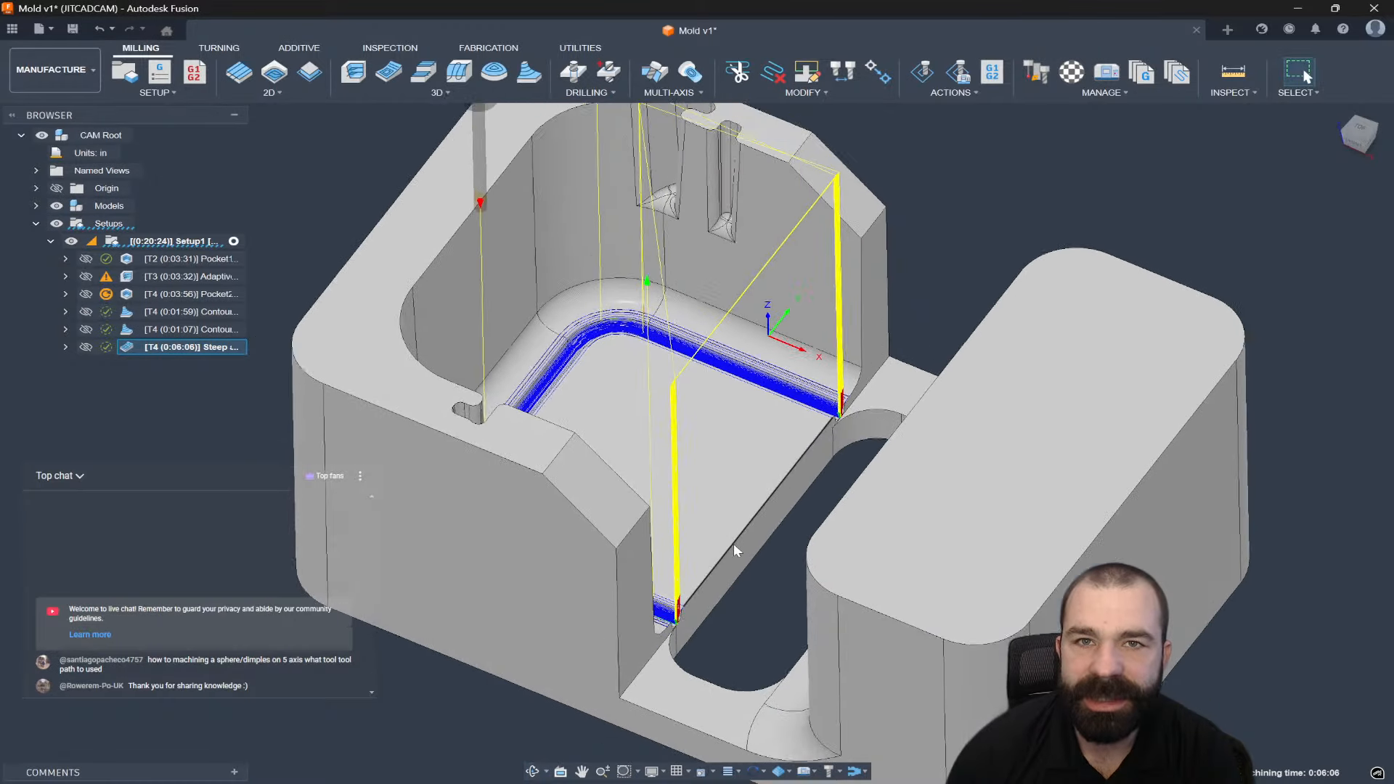
click(924, 75)
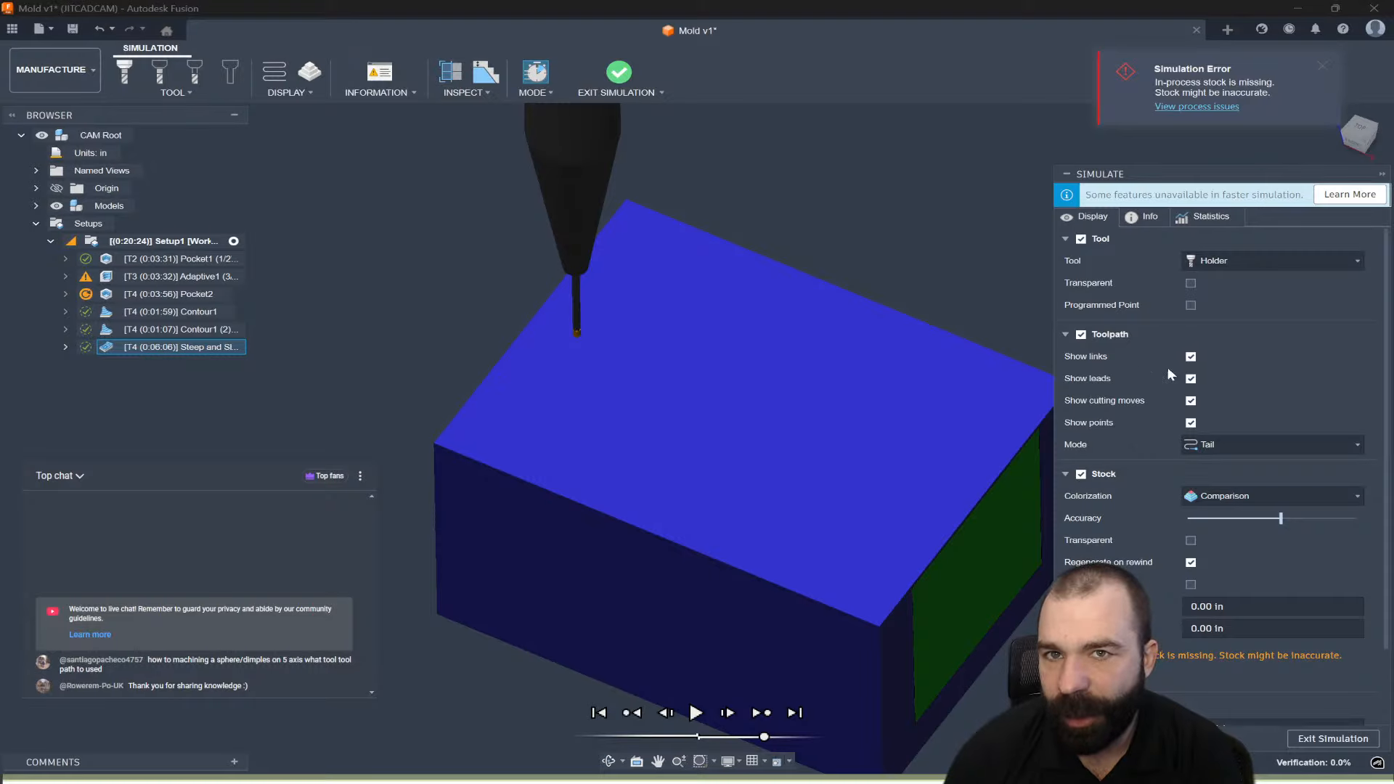
click(1085, 474)
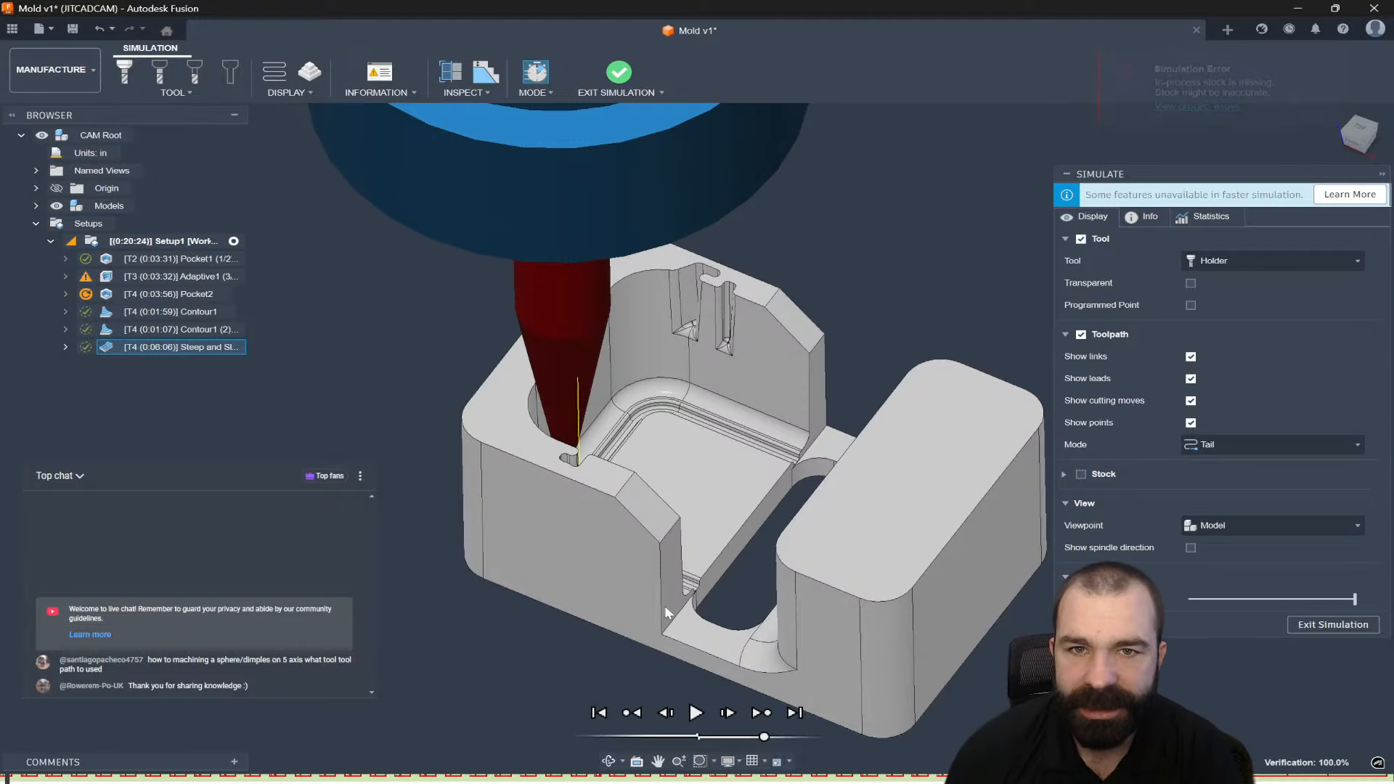
shift+middle_drag(667, 612, 697, 435)
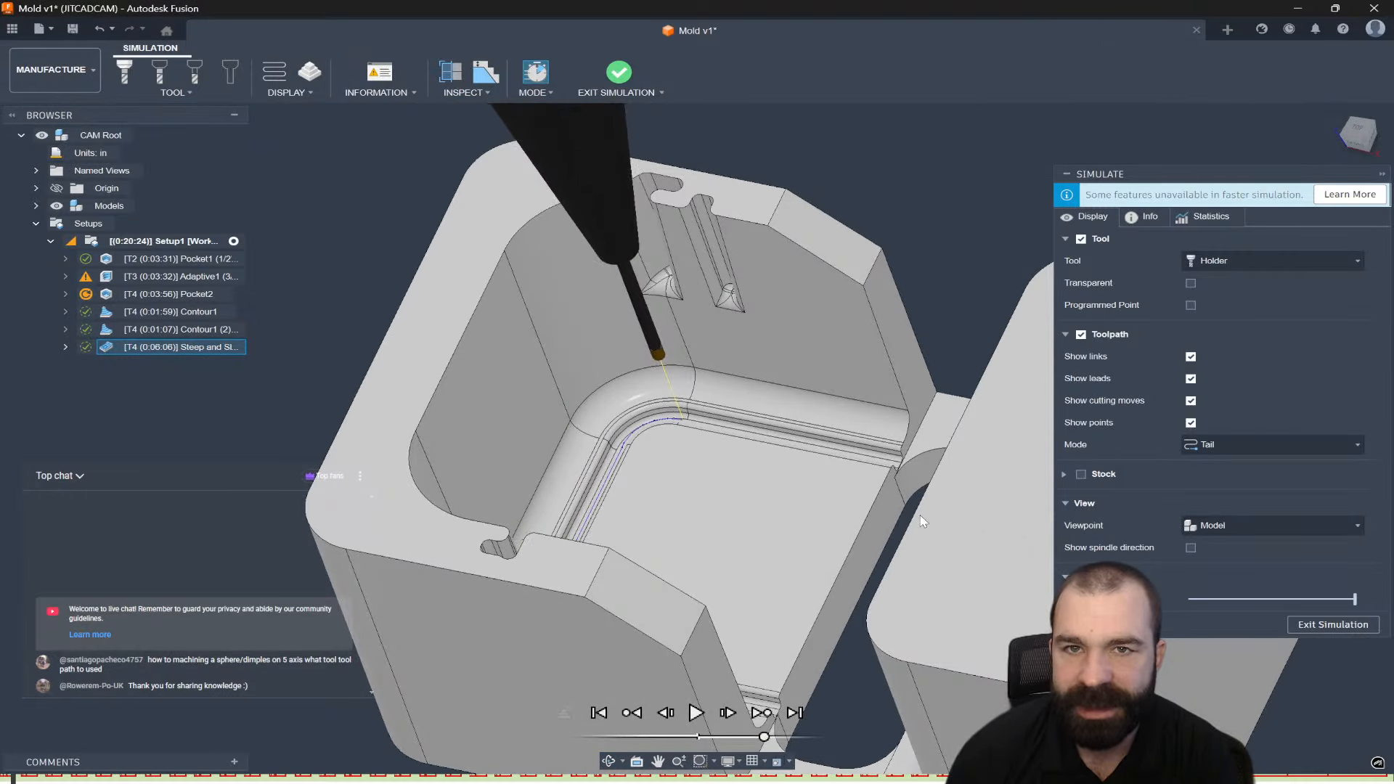
shift+middle_drag(921, 521, 713, 465)
scroll(705, 464, down, 3)
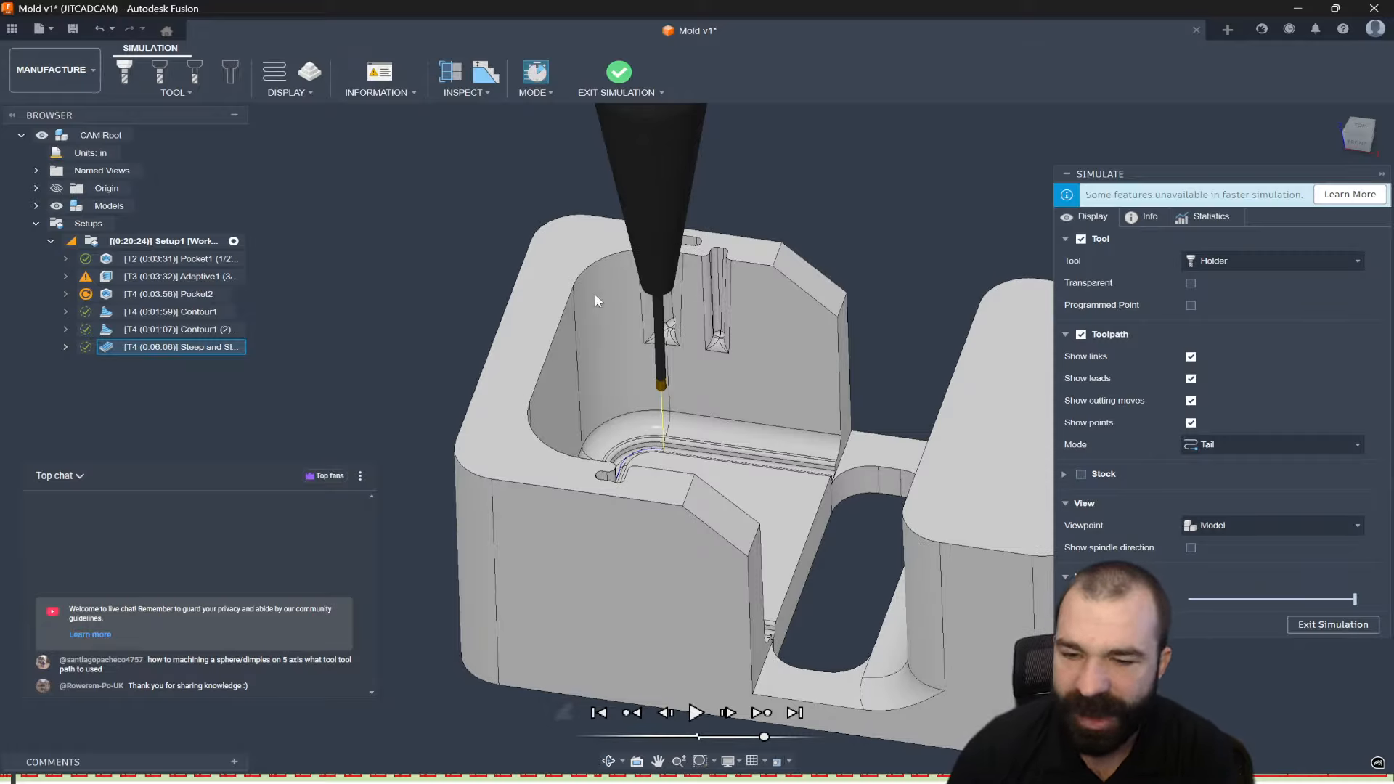
click(696, 714)
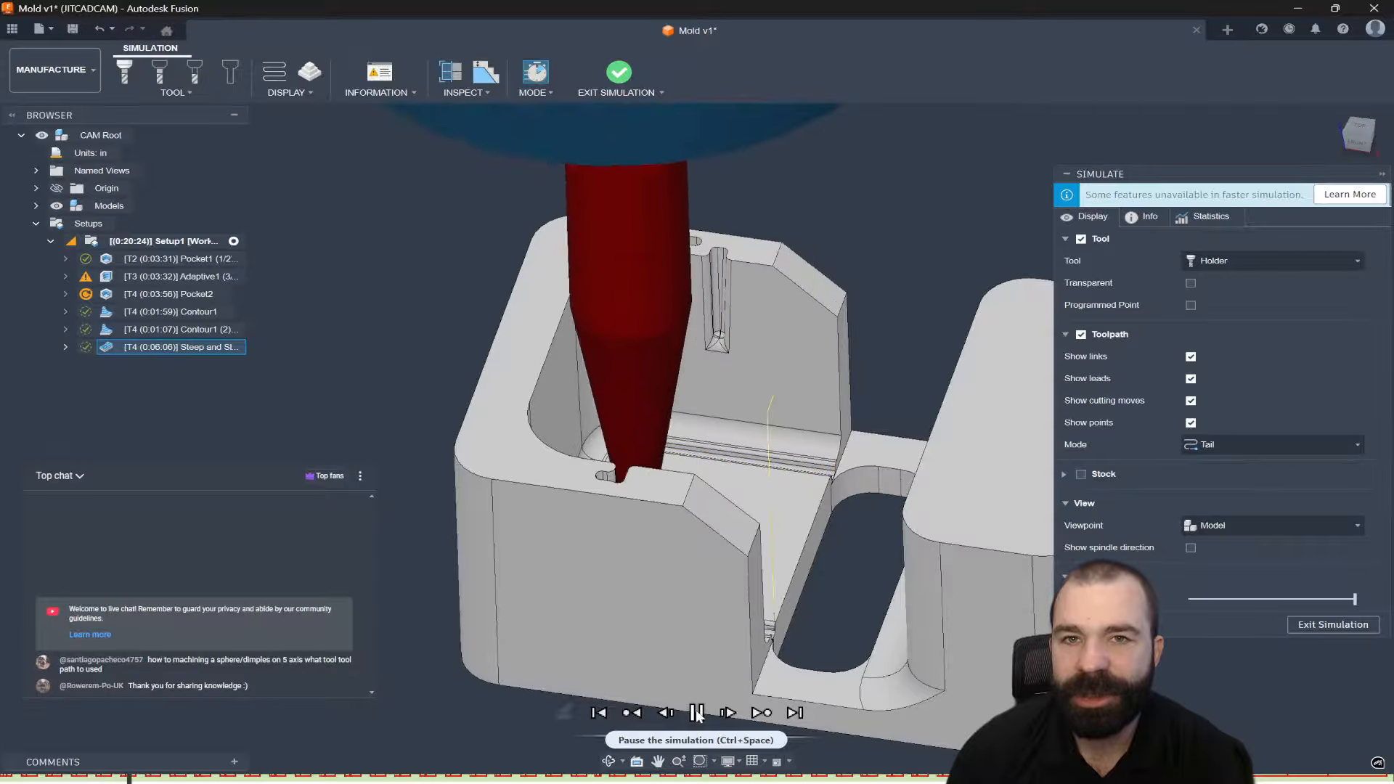
click(696, 714)
shift+middle_drag(686, 660, 687, 596)
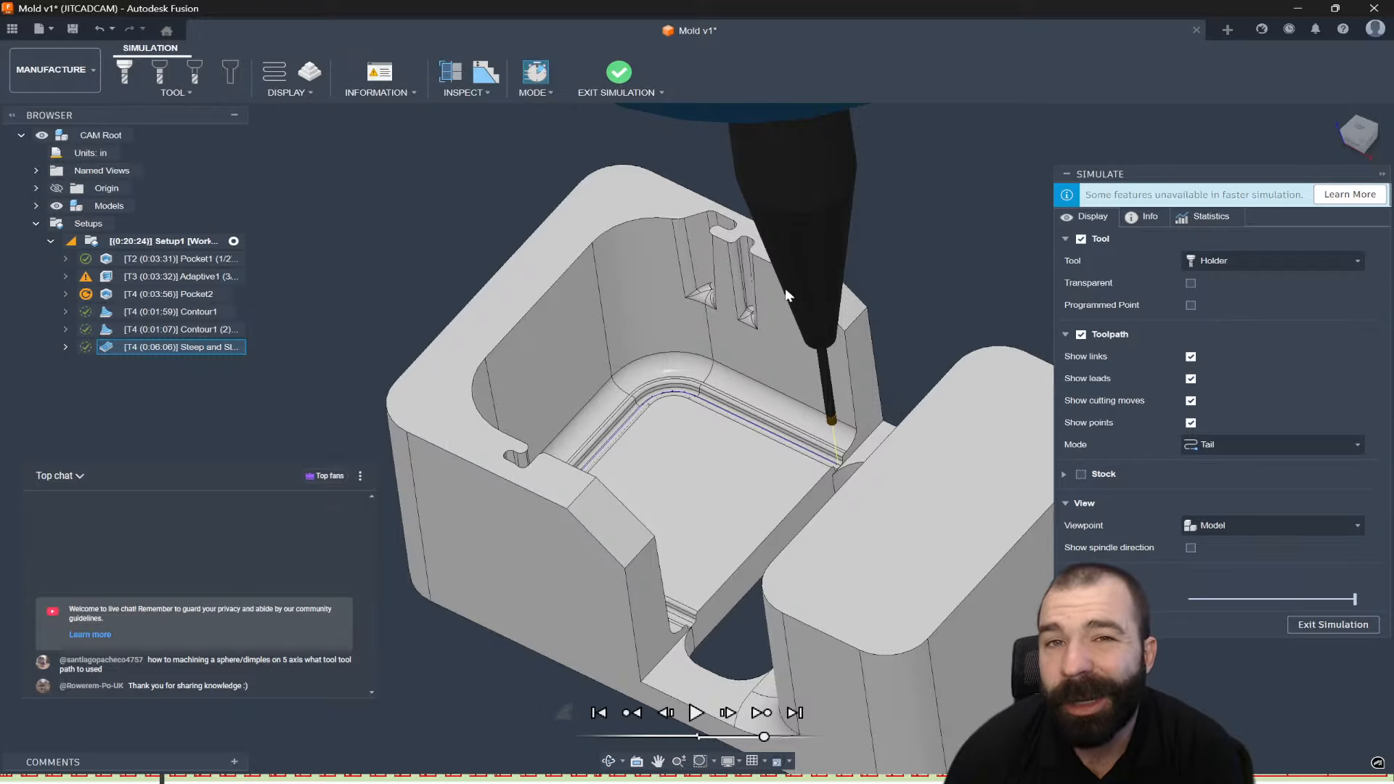
scroll(798, 363, down, 2)
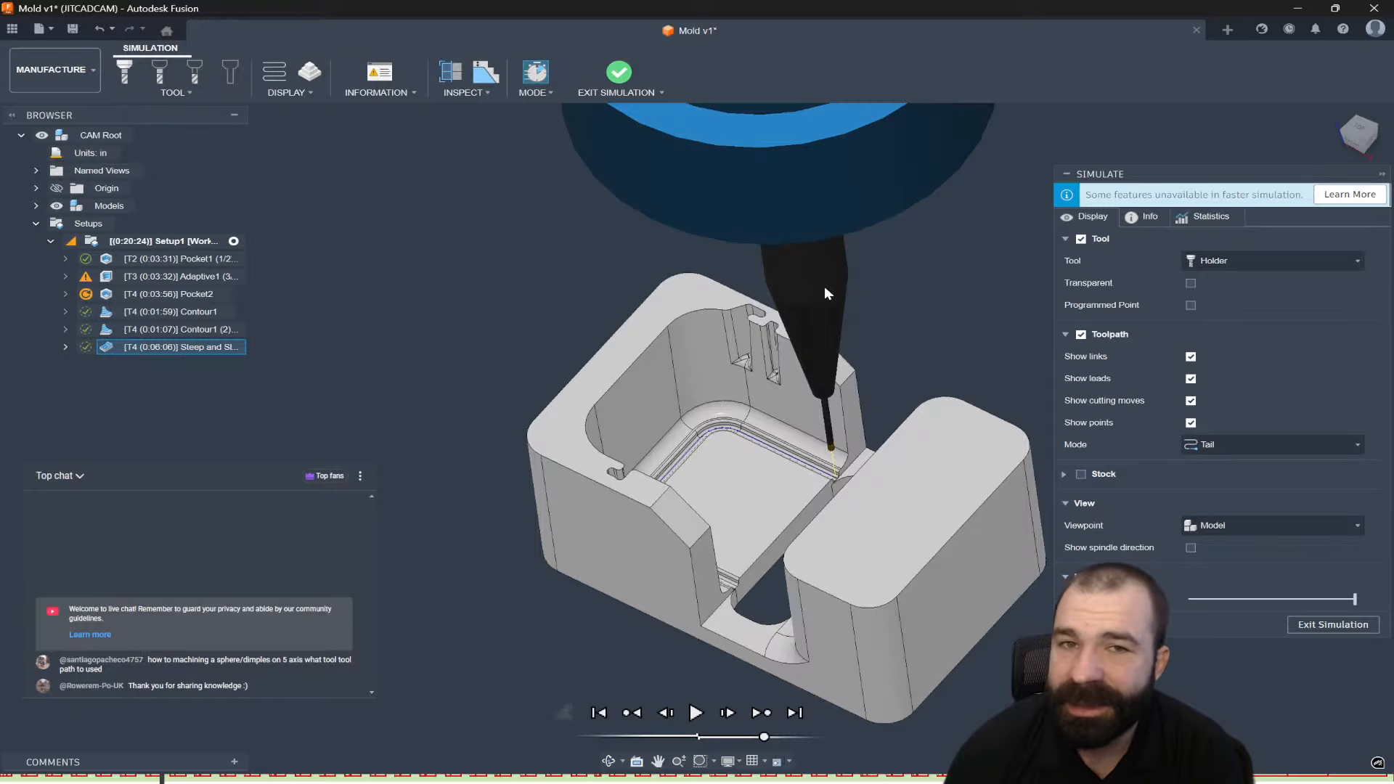
click(1299, 624)
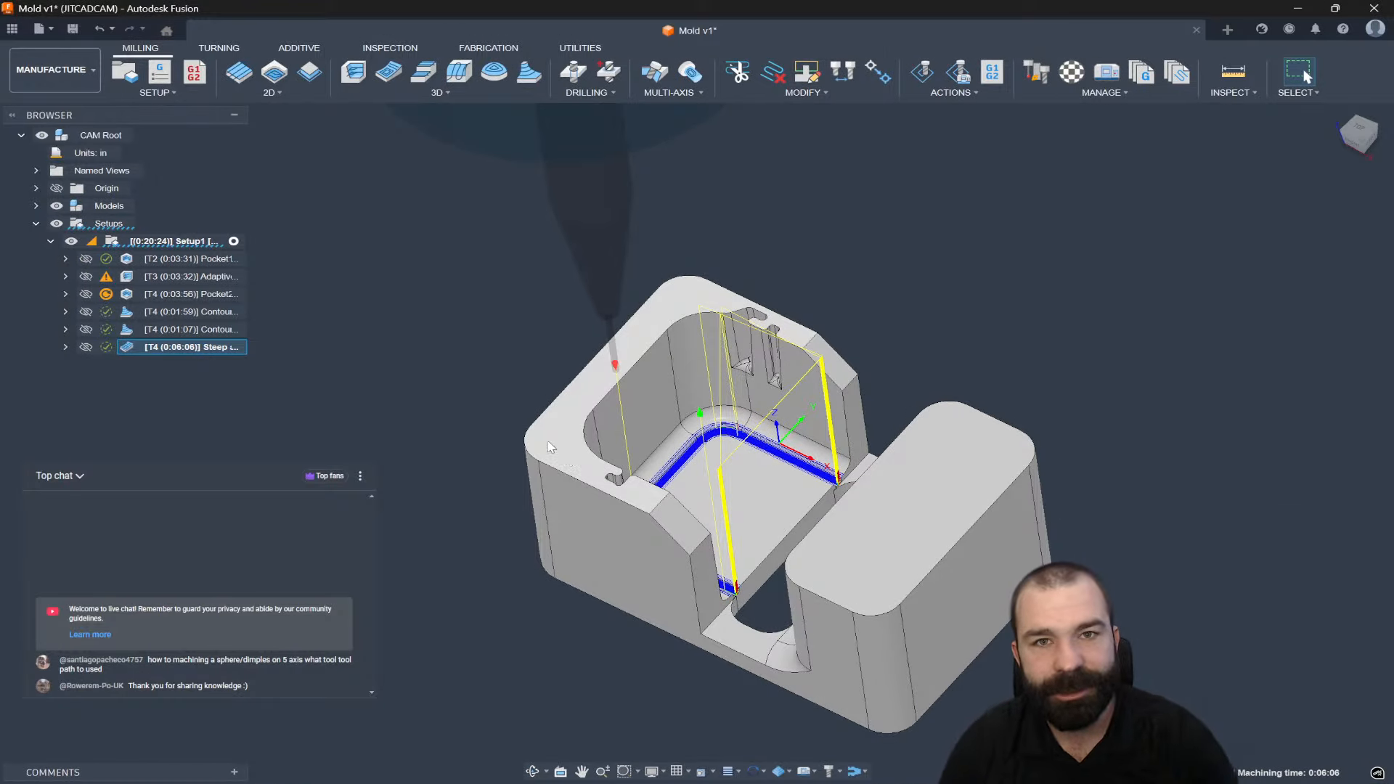
Regenerate the Pocket2 toolpath with Ctrl+G.
click(190, 277)
click(193, 294)
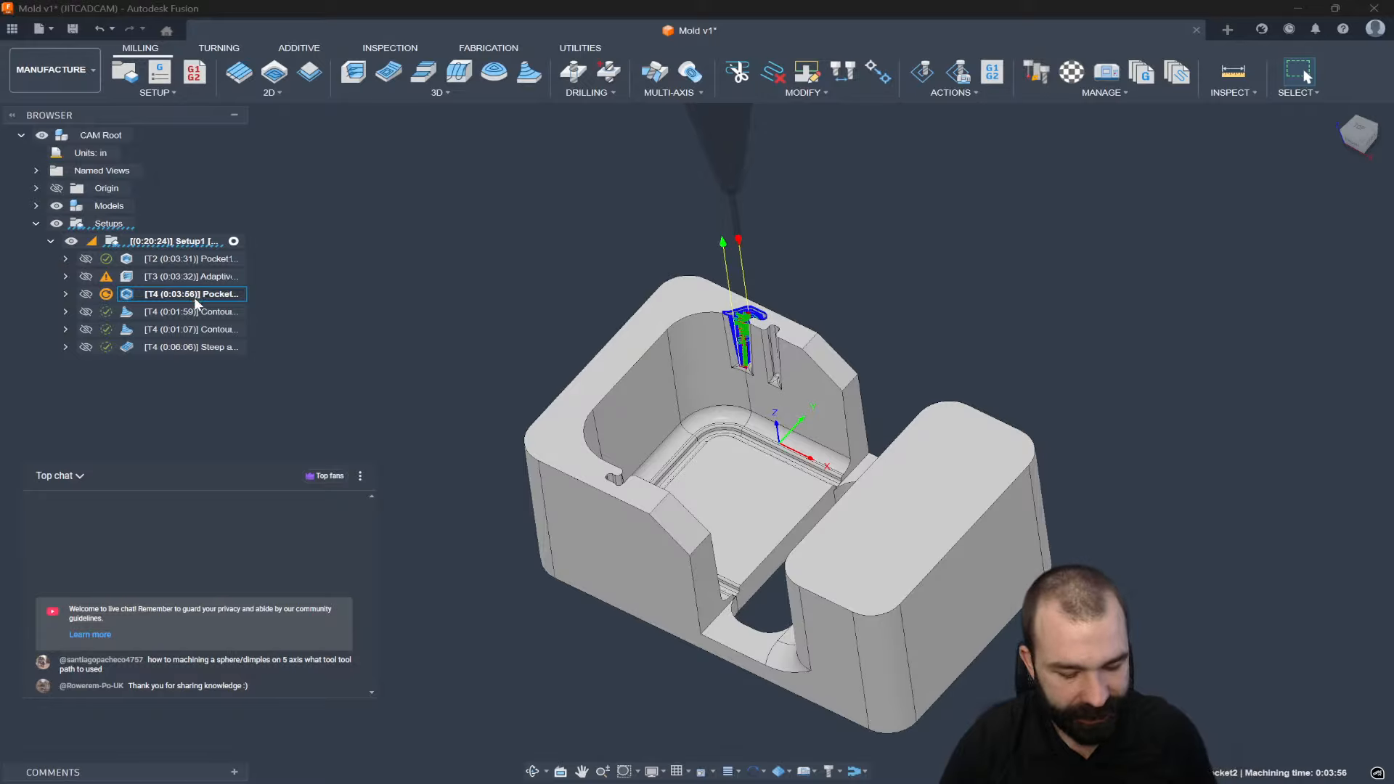
key(ctrl+g)
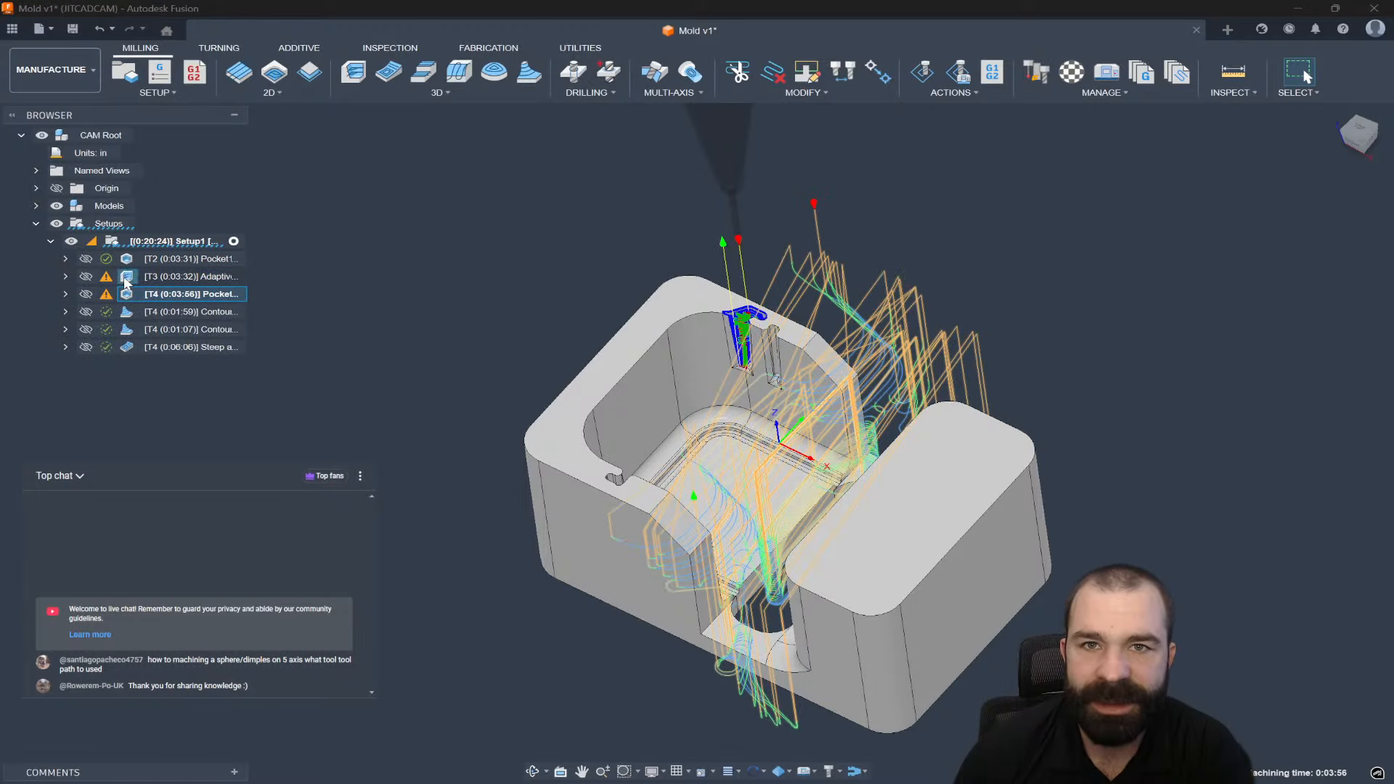
Review the two Contour toolpaths, then simulate the Steep and Shallow toolpath.
click(131, 315)
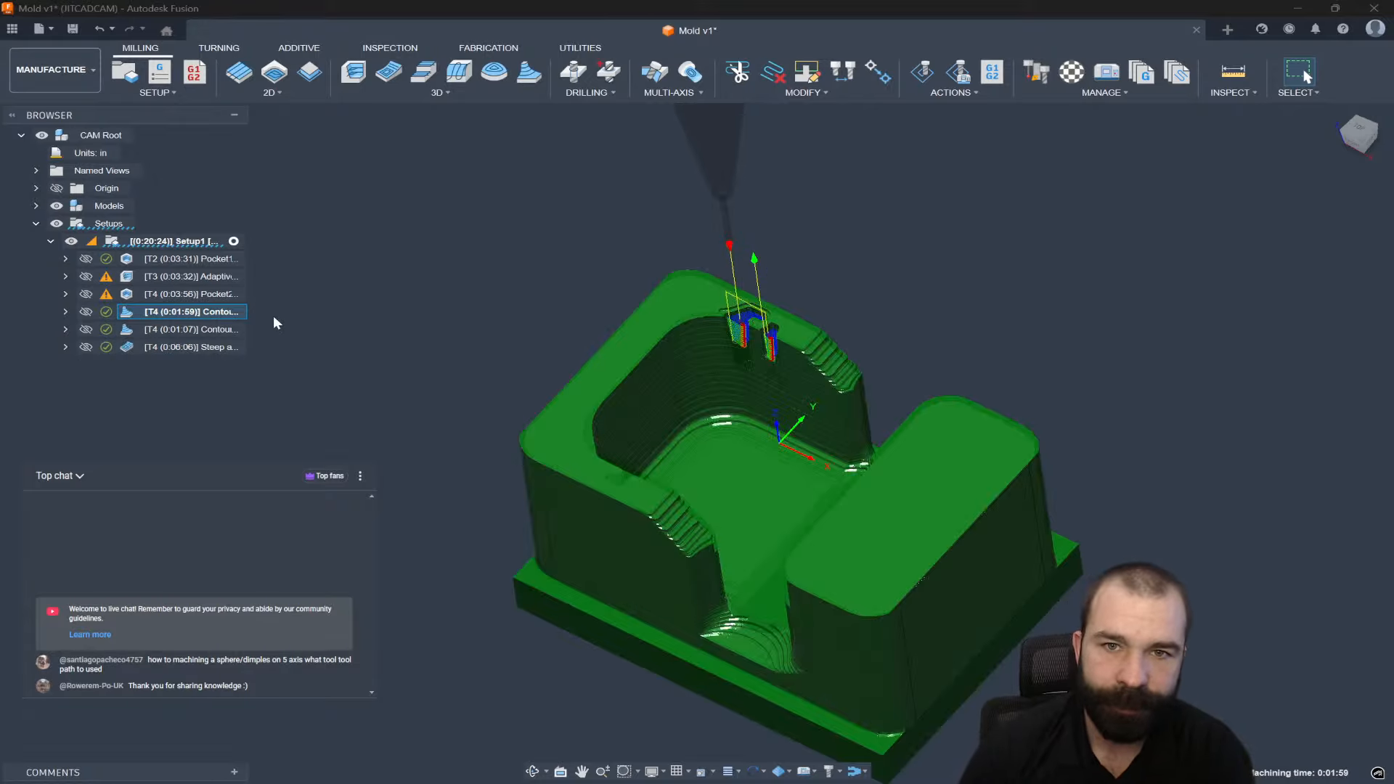
ctrl+click(150, 330)
click(167, 347)
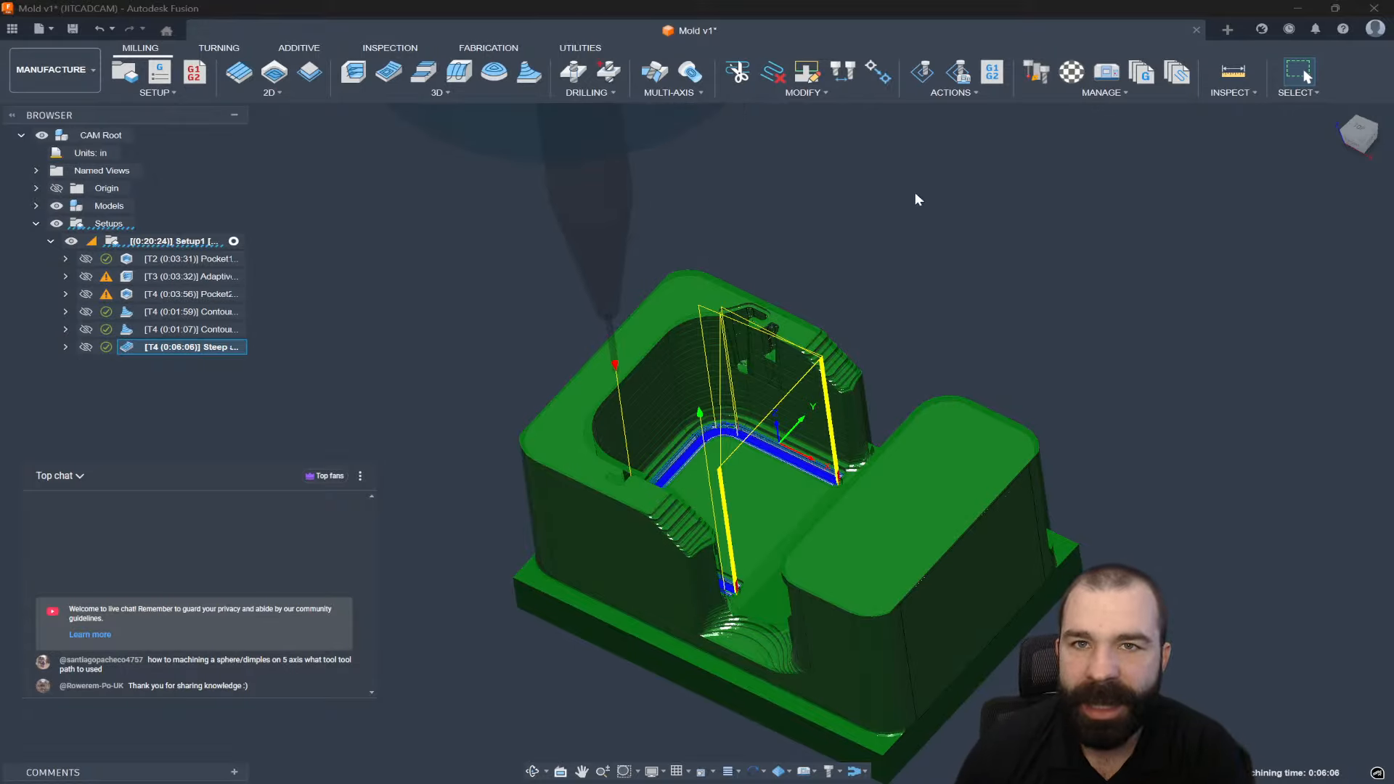
click(926, 74)
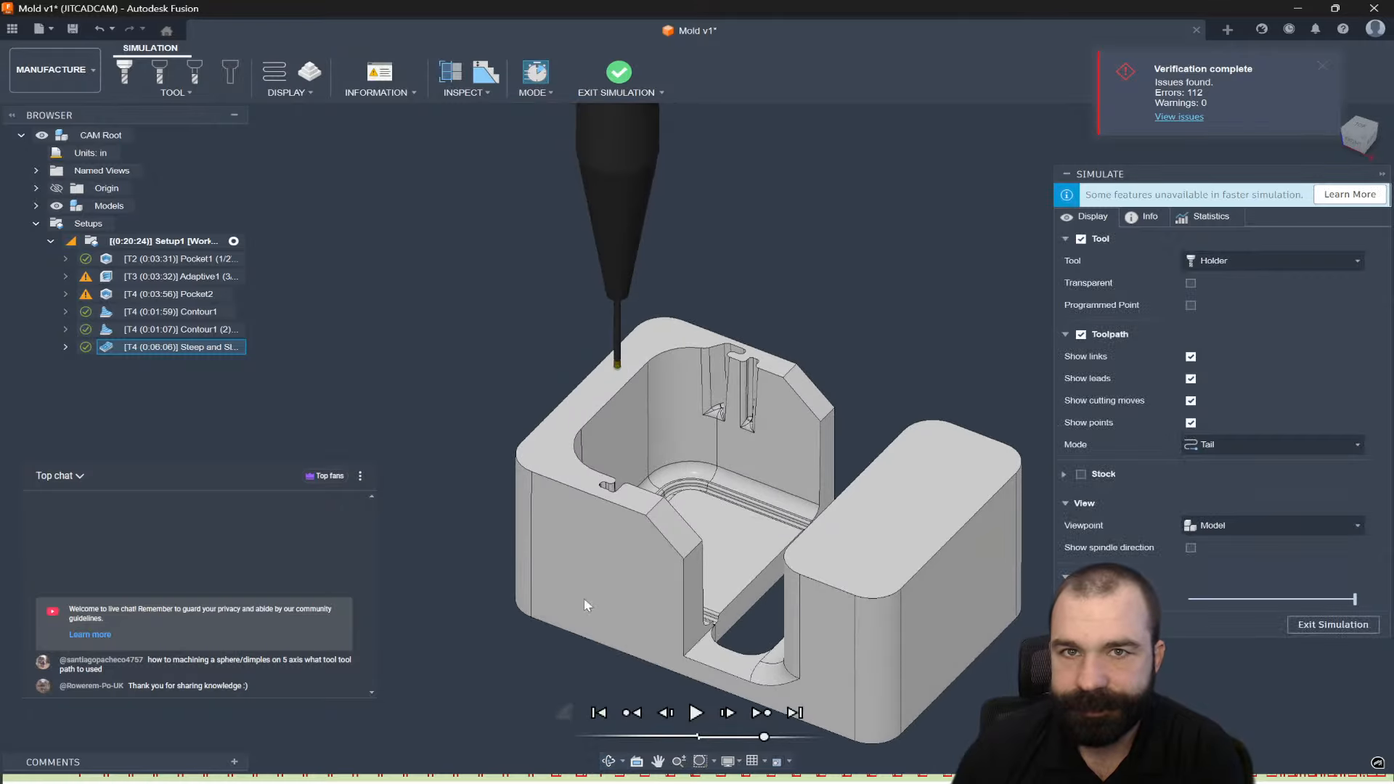
Play the simulation with stock shown, inspect the slot, and exit the simulation.
click(696, 712)
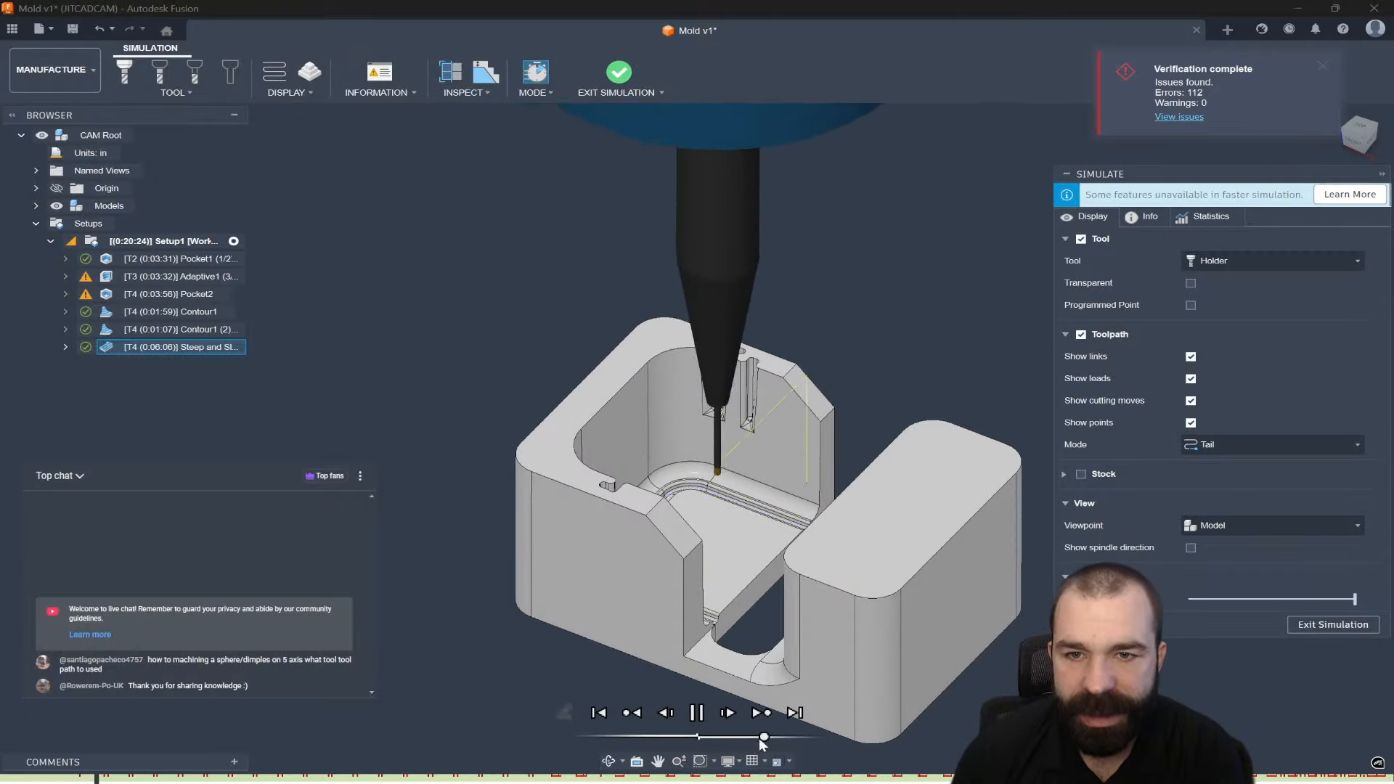
click(1079, 474)
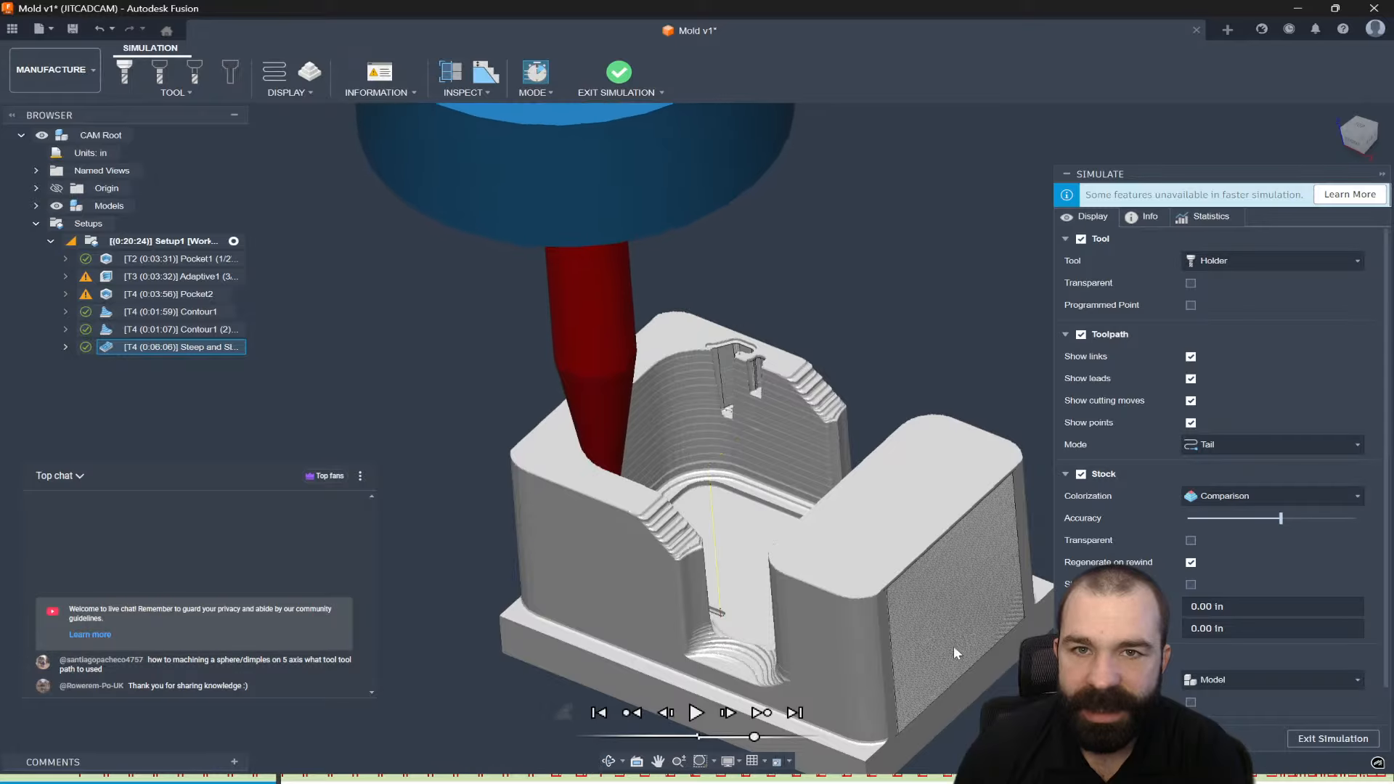
scroll(586, 410, up, 5)
mouse_move(586, 411)
shift+middle_down()
mouse_move(608, 394)
mouse_move(531, 403)
mouse_move(587, 411)
shift+middle_up()
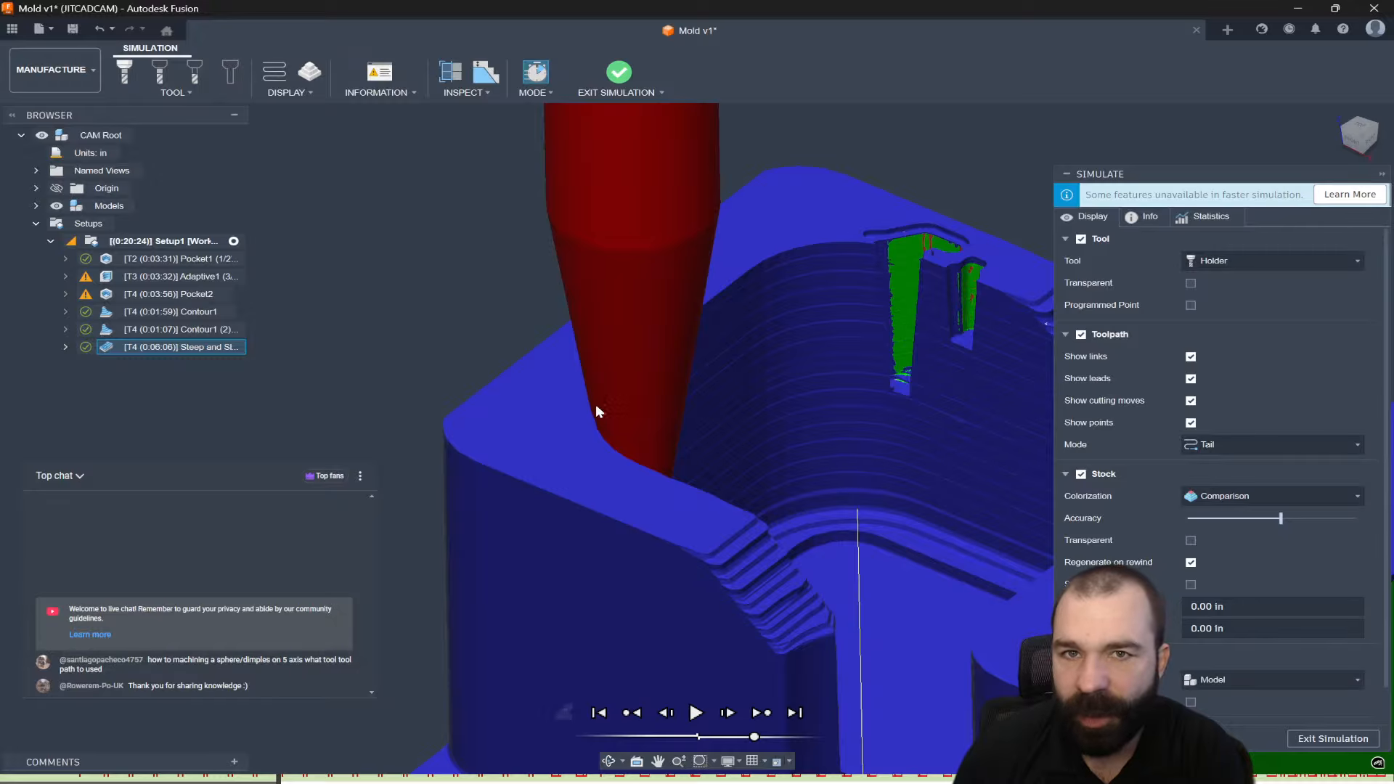
scroll(599, 422, down, 3)
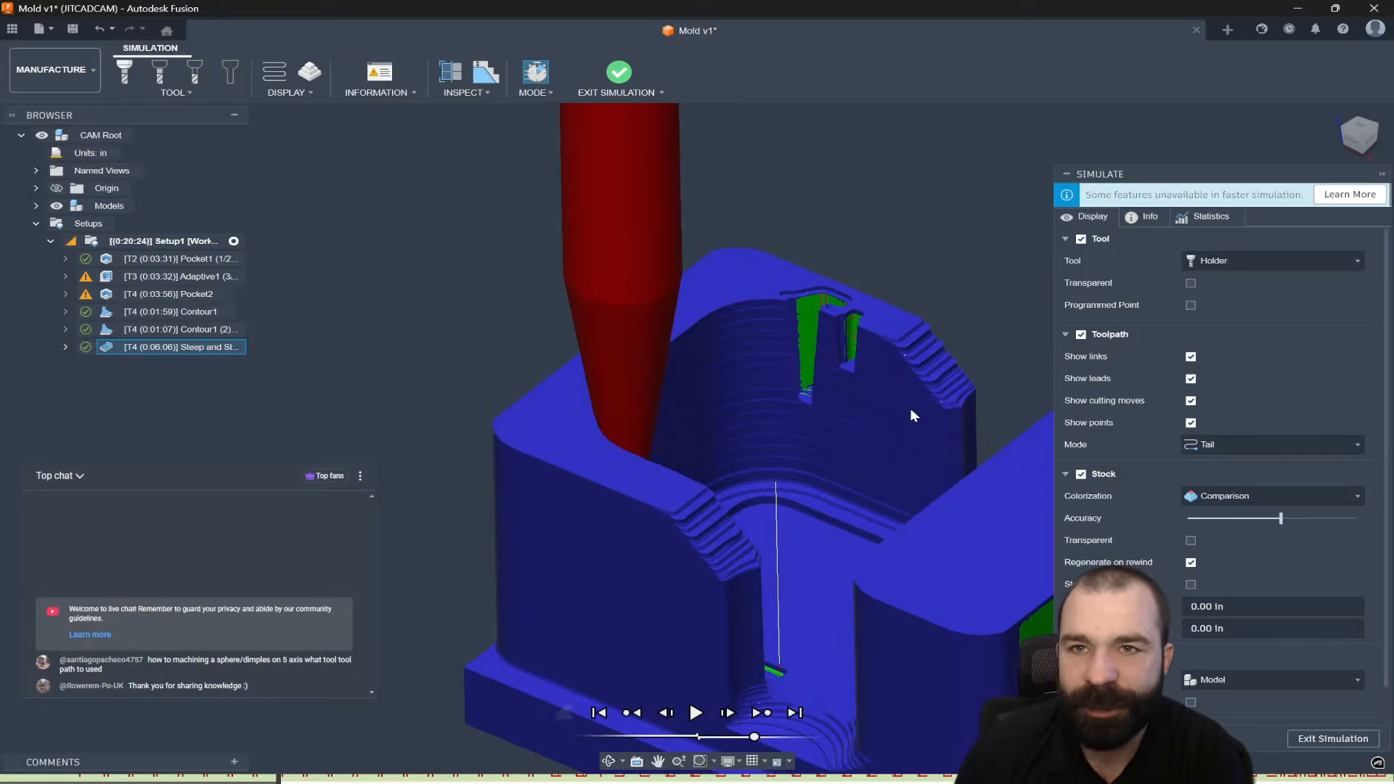
click(1330, 739)
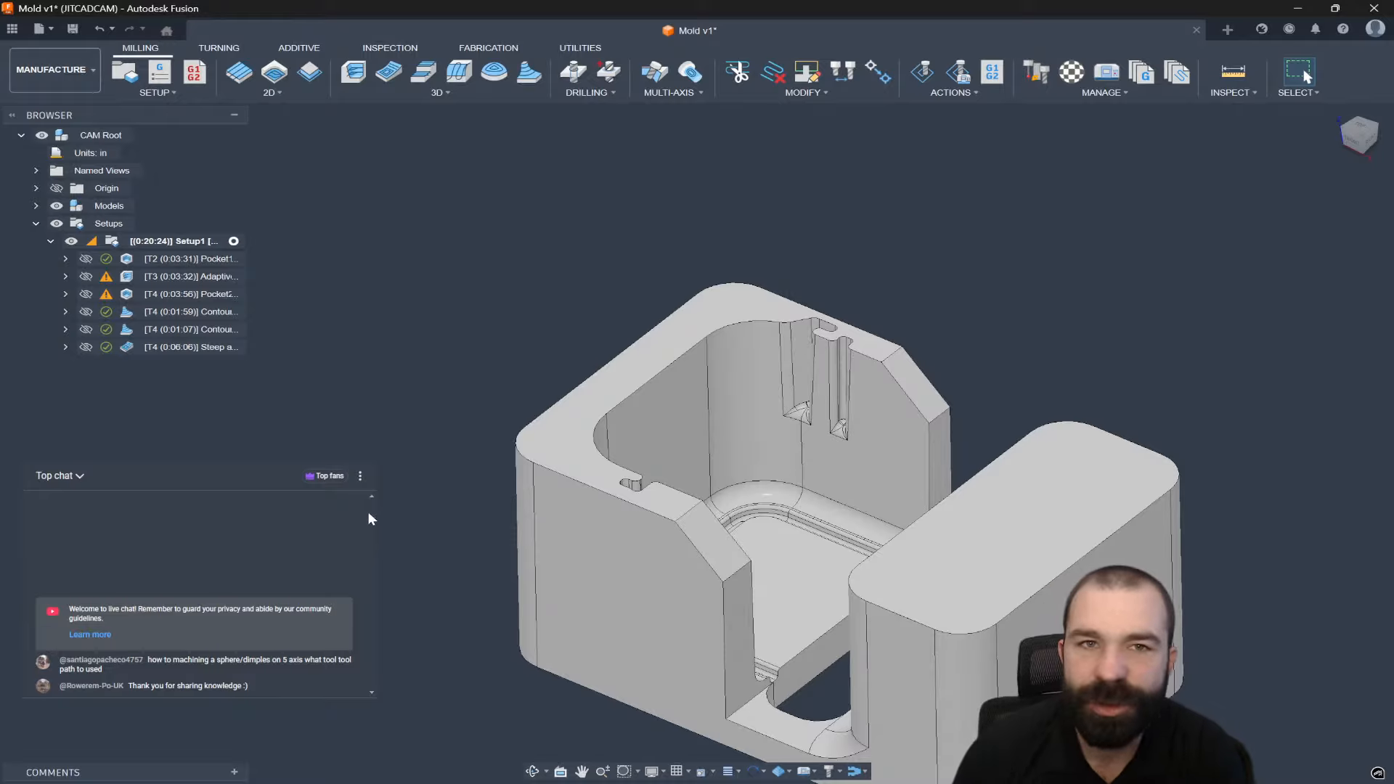
Start a 2D Contour using the #2 1/2" bullnose tool.
click(319, 71)
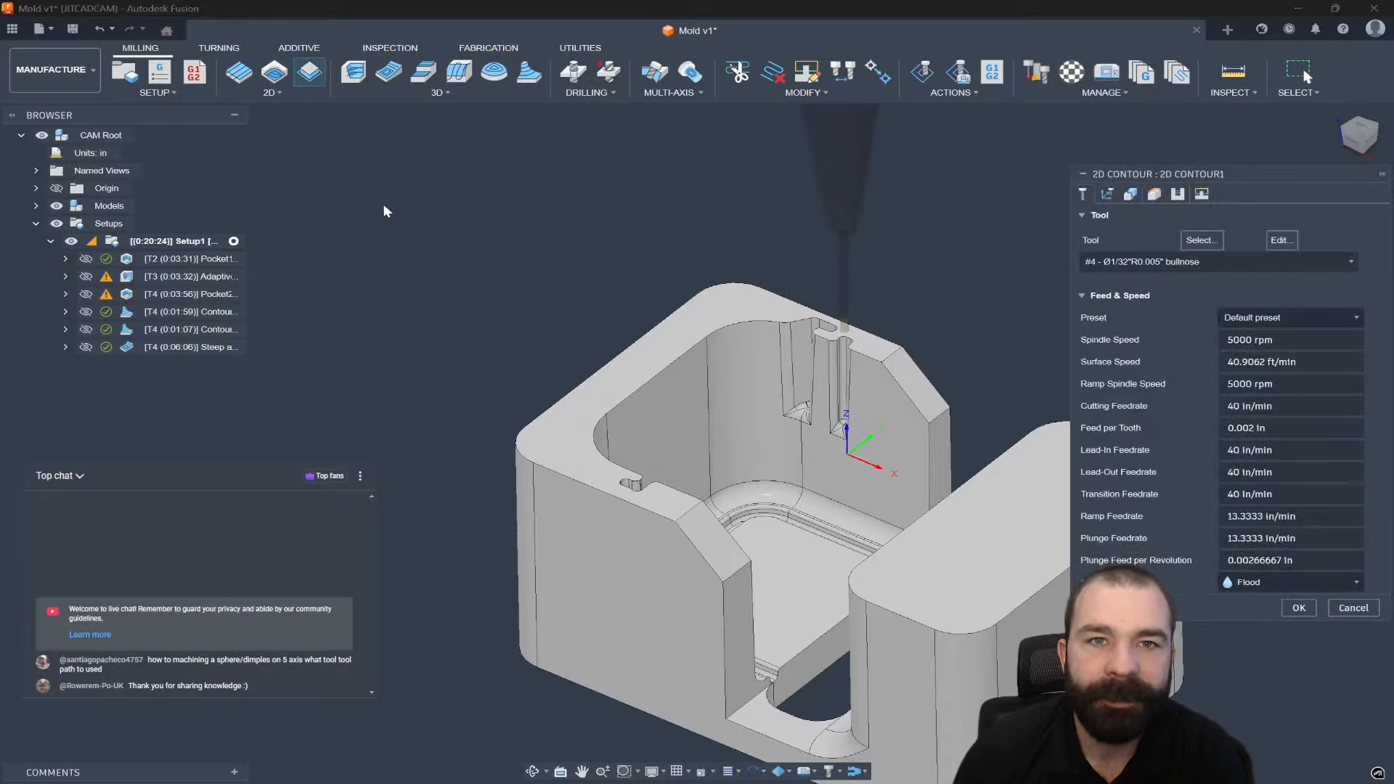
click(1148, 263)
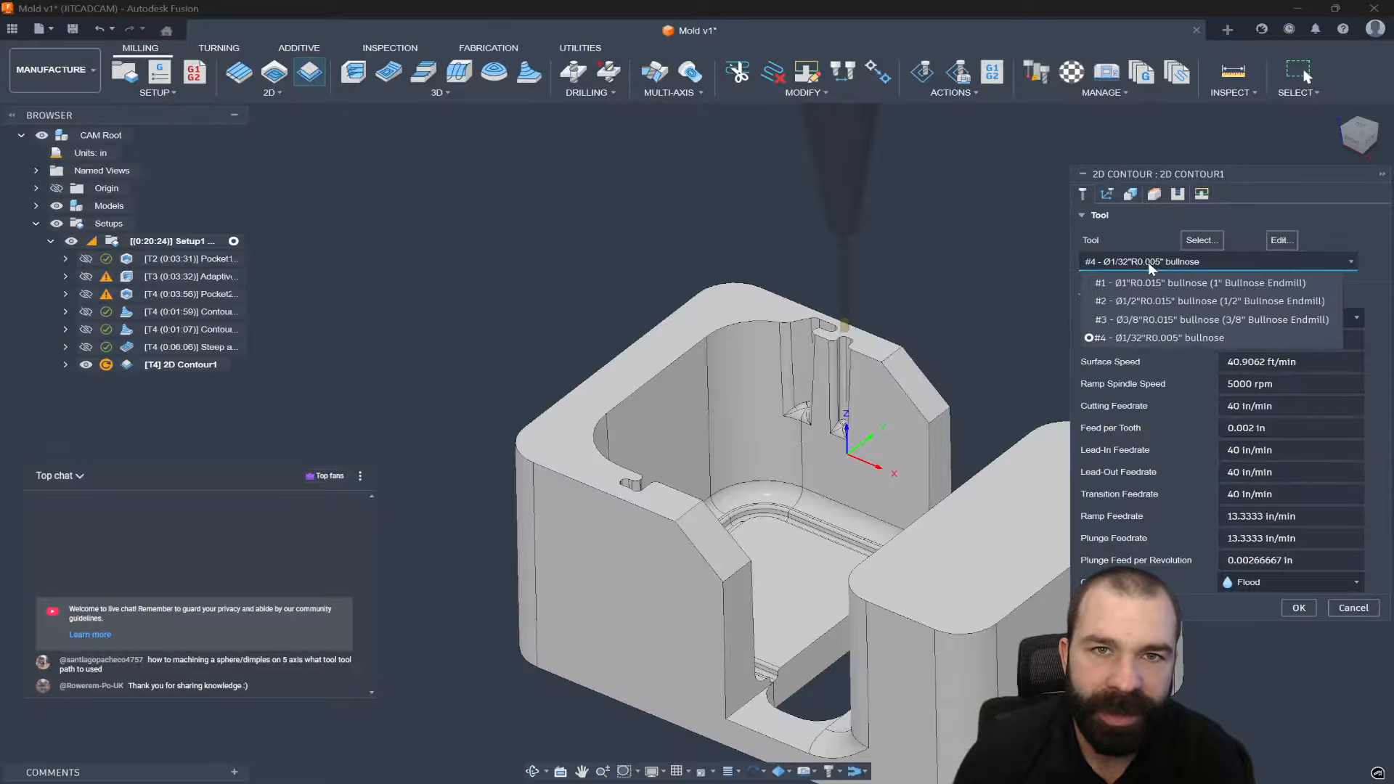
click(1134, 301)
Chain the five pocket-floor edges, generate the 0:00:12 toolpath, and move it after Pocket1.
click(1131, 195)
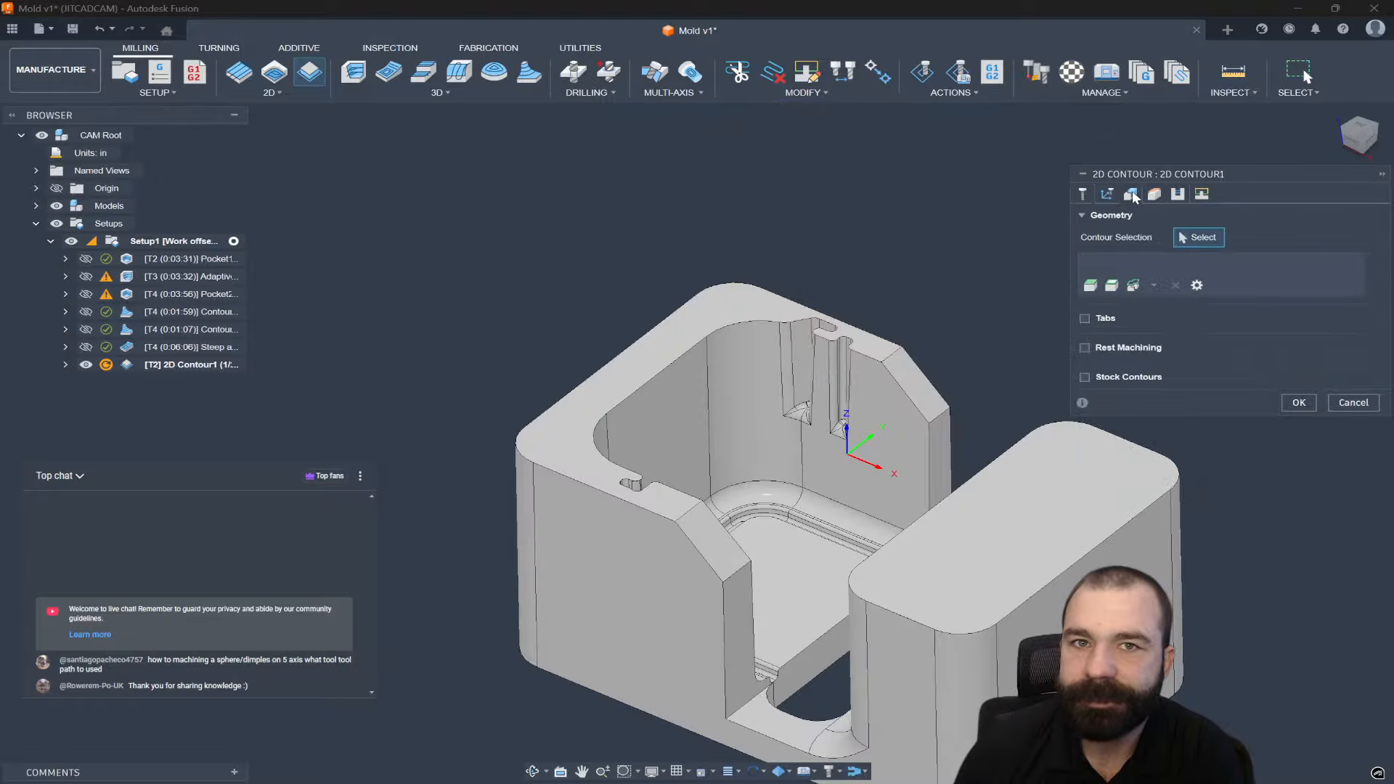
click(861, 520)
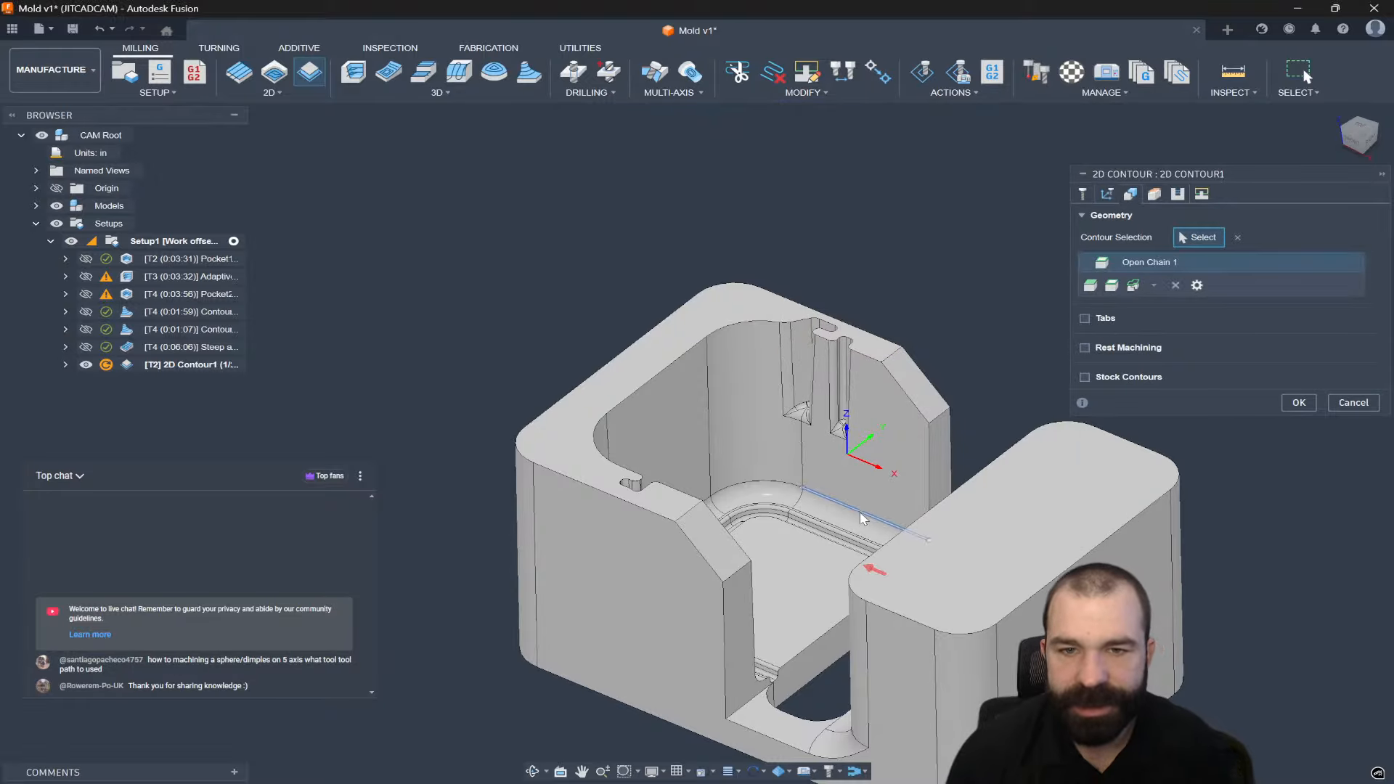
shift+middle_drag(861, 520, 797, 499)
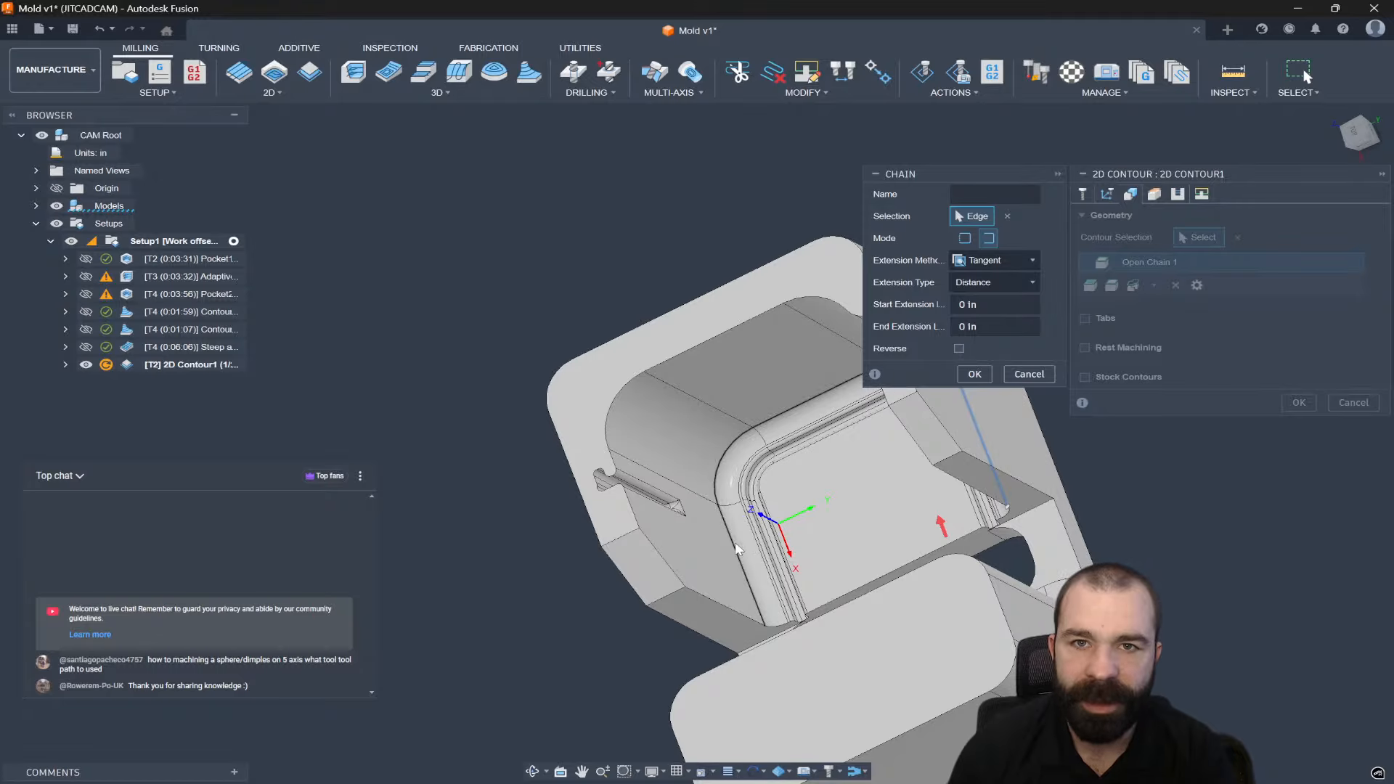
shift+middle_drag(794, 469, 940, 380)
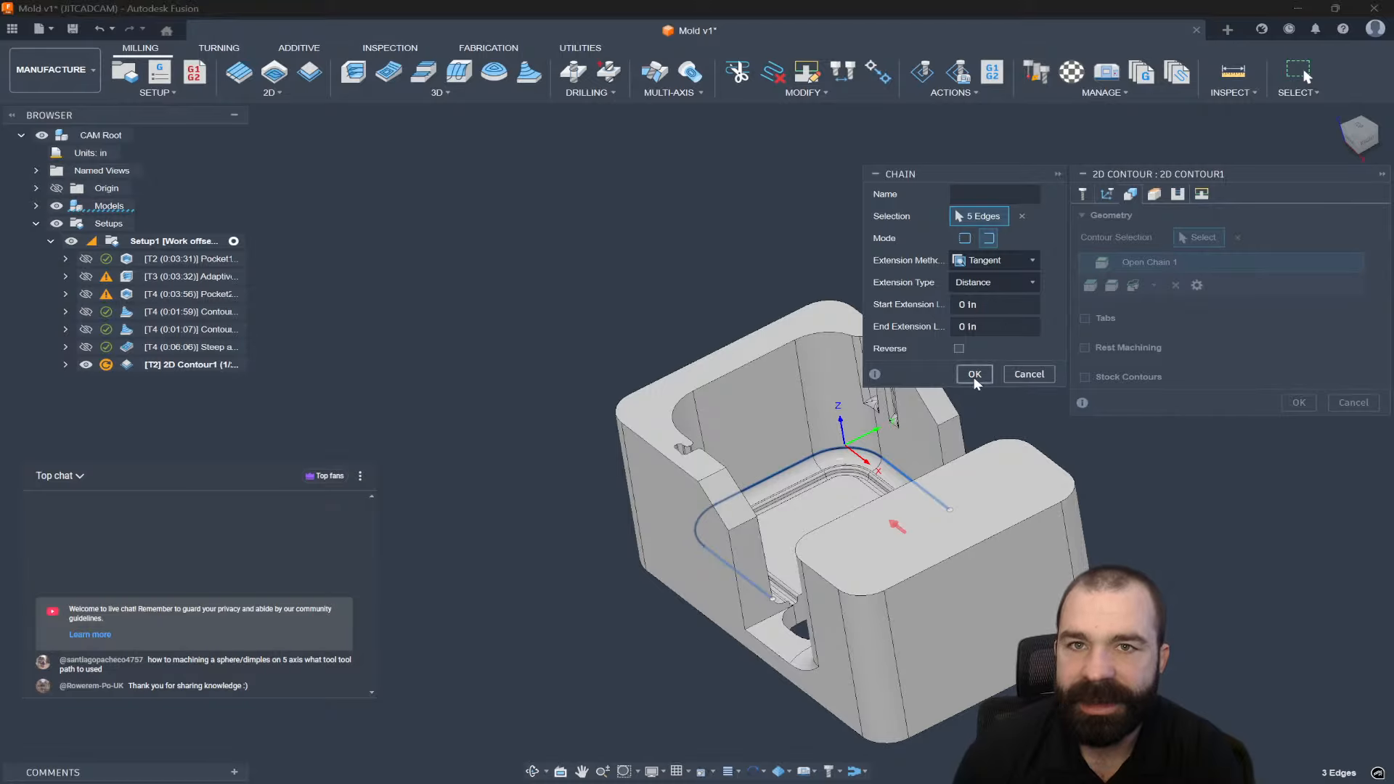
click(974, 374)
click(1303, 407)
shift+middle_drag(860, 443, 911, 398)
drag(202, 367, 143, 269)
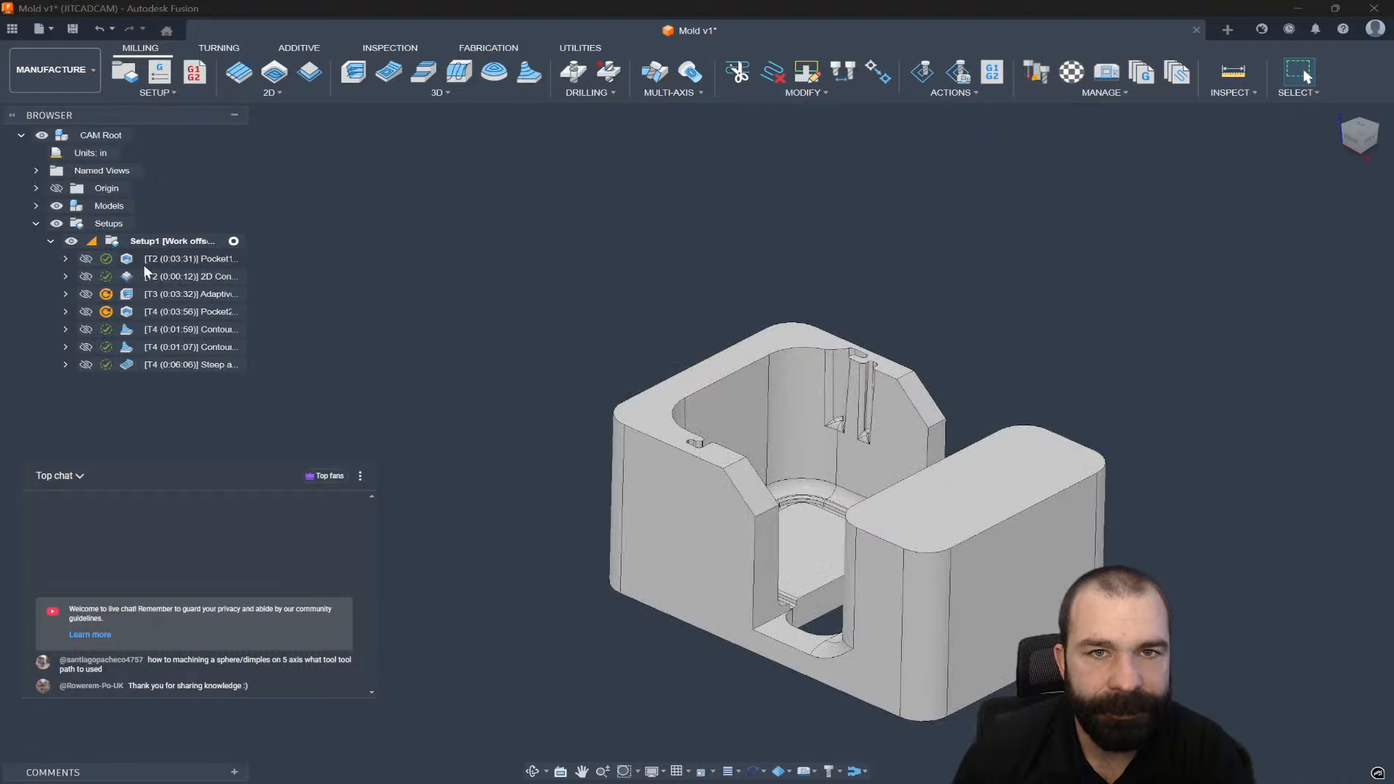
Review the Pocket1, 2D Contour and Steep and Shallow toolpaths.
click(153, 260)
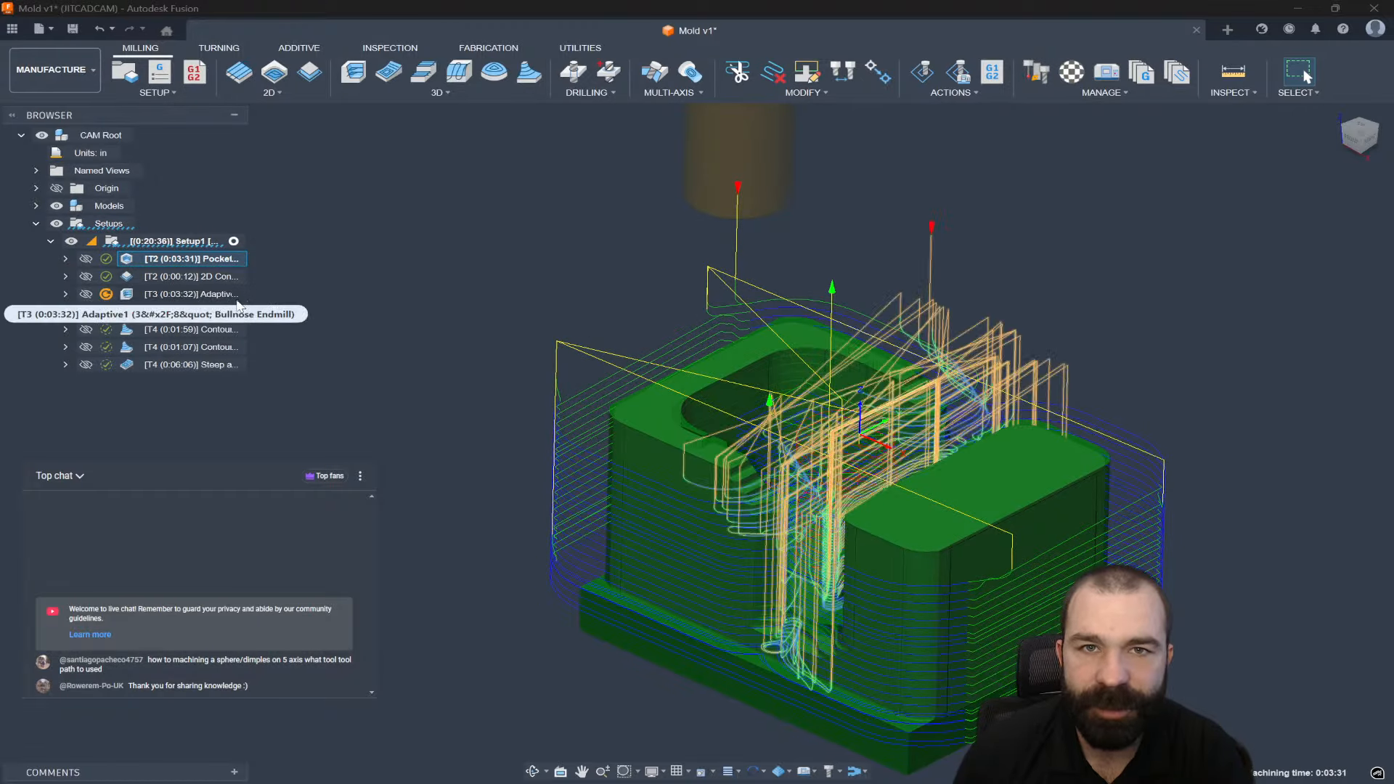
click(184, 279)
mouse_move(525, 355)
shift+middle_down()
mouse_move(524, 395)
mouse_move(570, 397)
mouse_move(528, 382)
shift+middle_up()
click(201, 366)
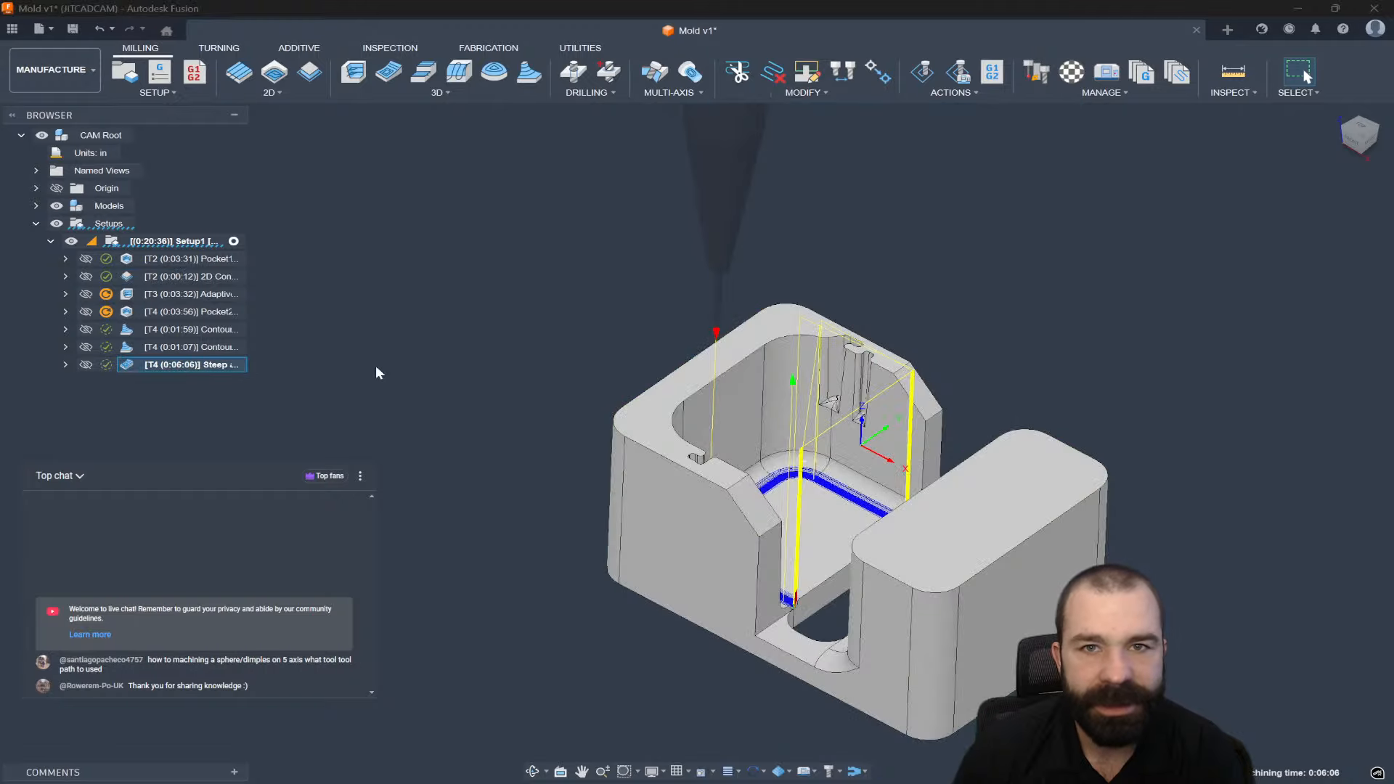
Regenerate Adaptive1 and Pocket2 together with Ctrl+G and inspect the new adaptive toolpath.
click(193, 294)
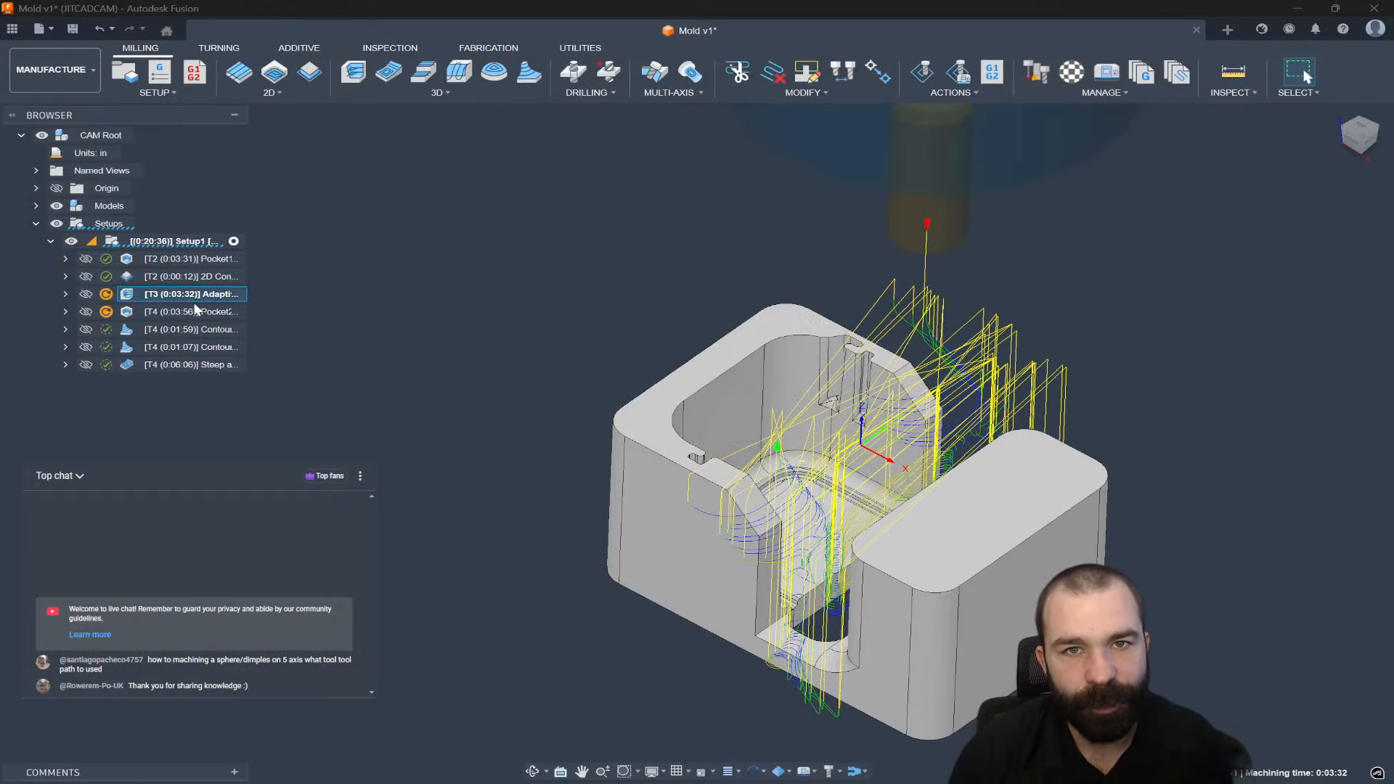
ctrl+click(196, 312)
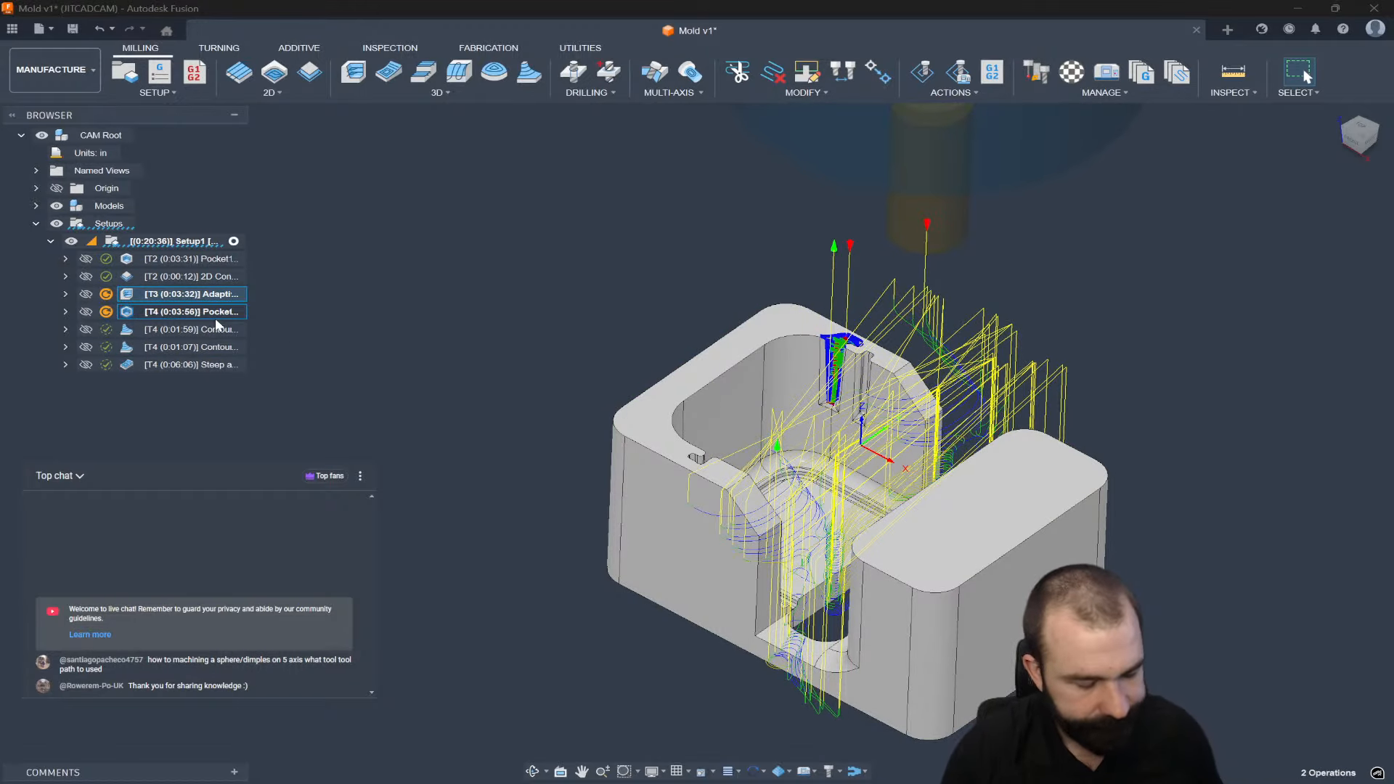
key(ctrl+g)
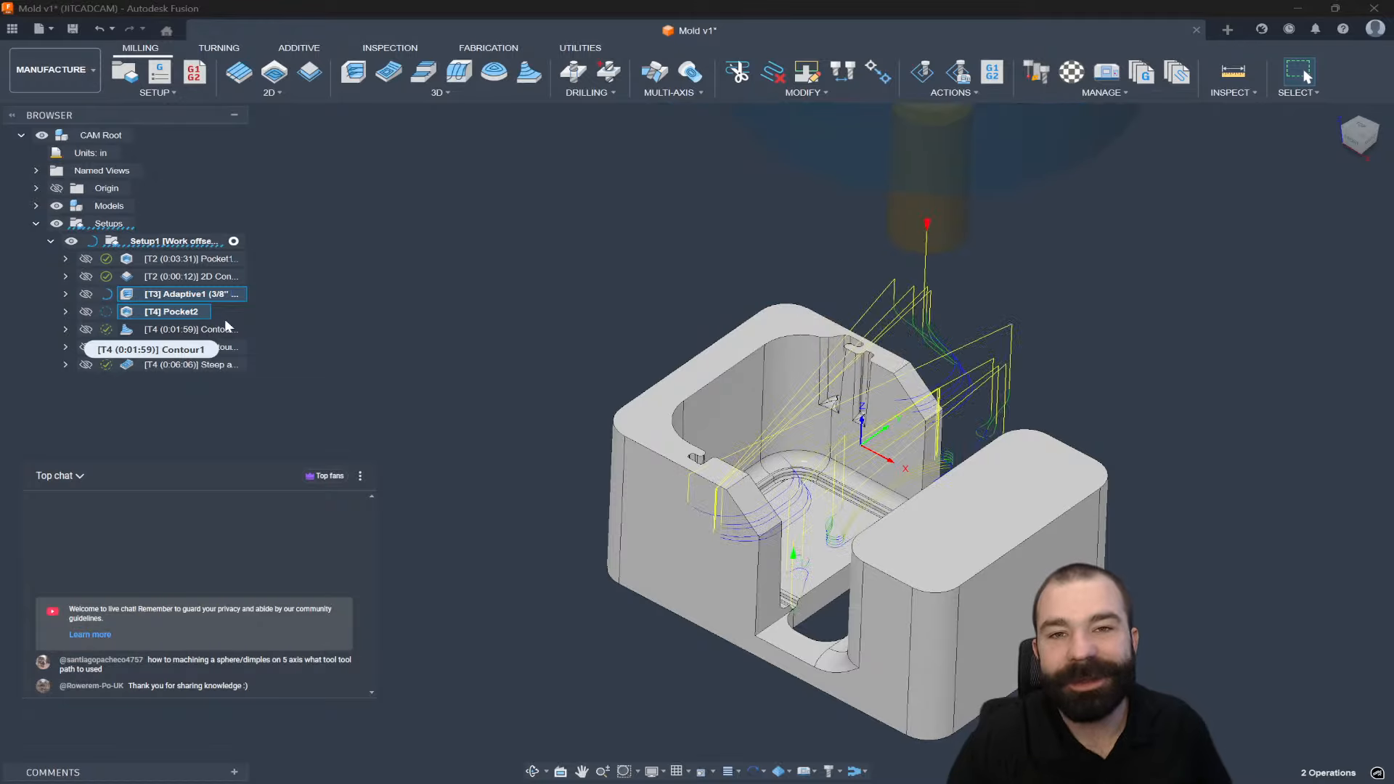
scroll(491, 513, down, 1)
shift+middle_drag(490, 512, 580, 536)
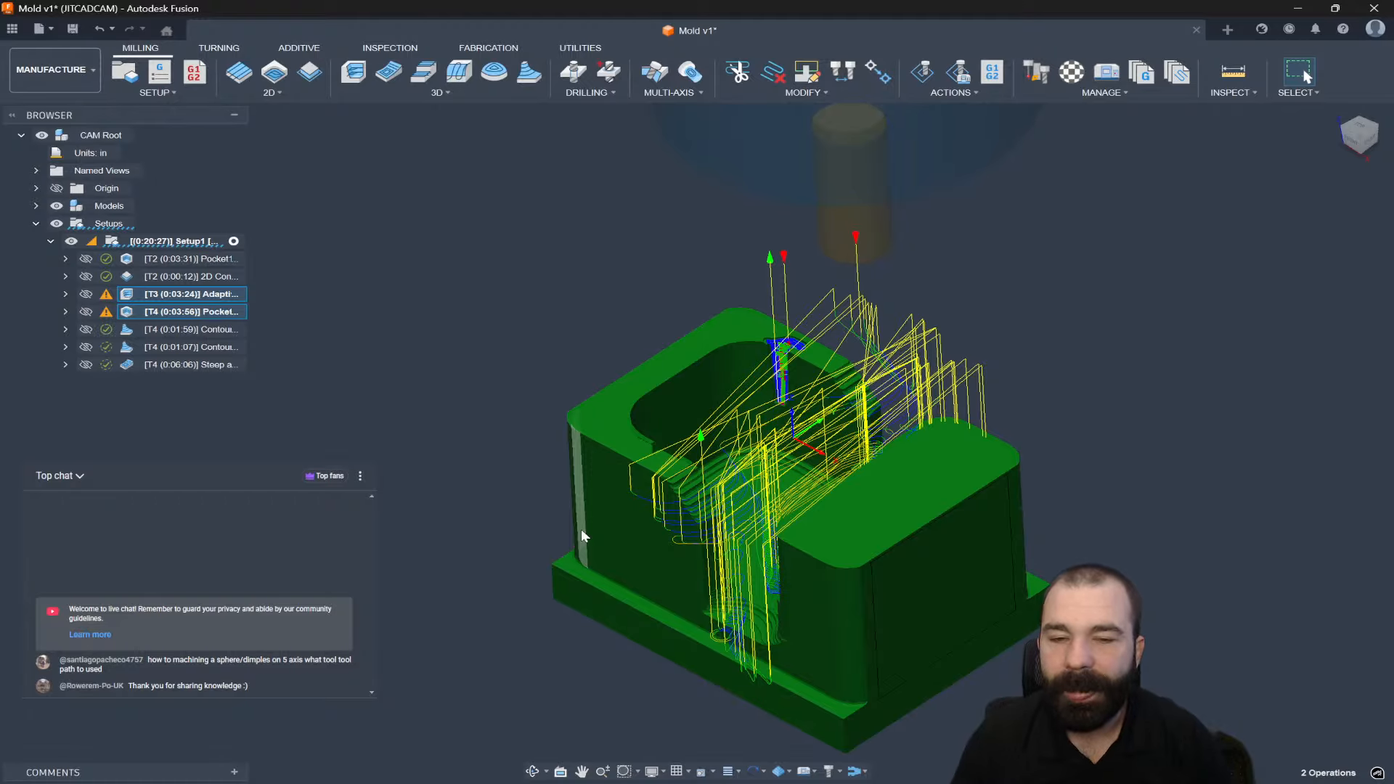
scroll(774, 533, up, 3)
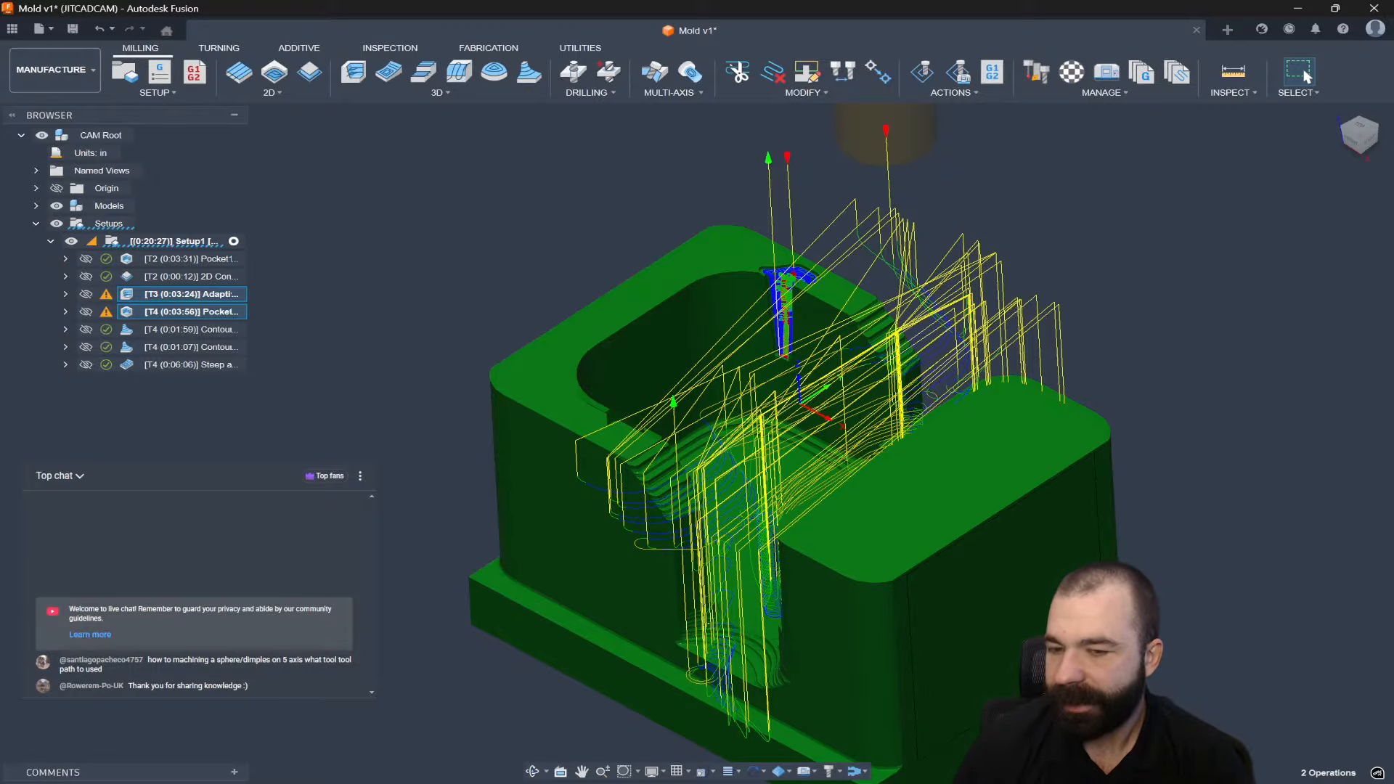
shift+middle_drag(1037, 436, 1040, 435)
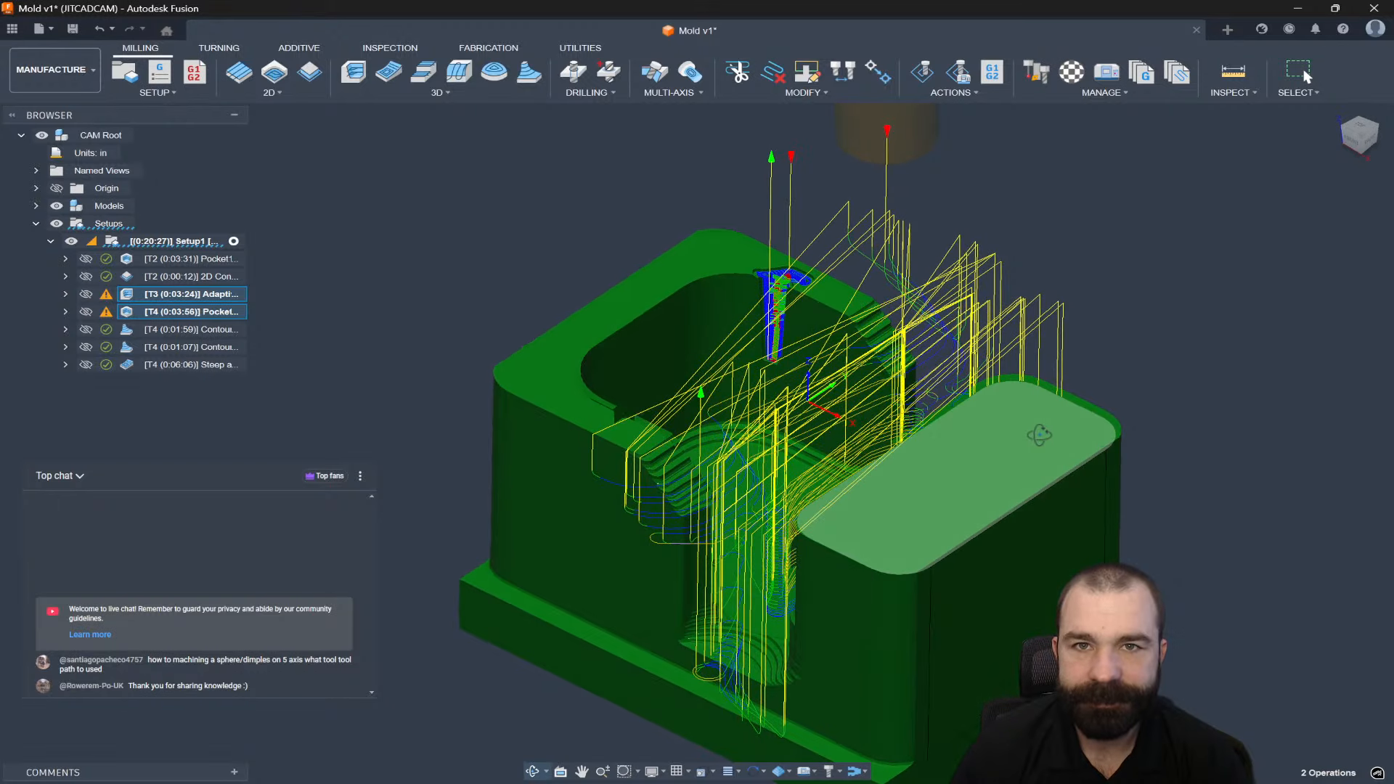
Clear the selection and display the Steep and Shallow and 2D Contour toolpaths.
click(423, 479)
click(161, 365)
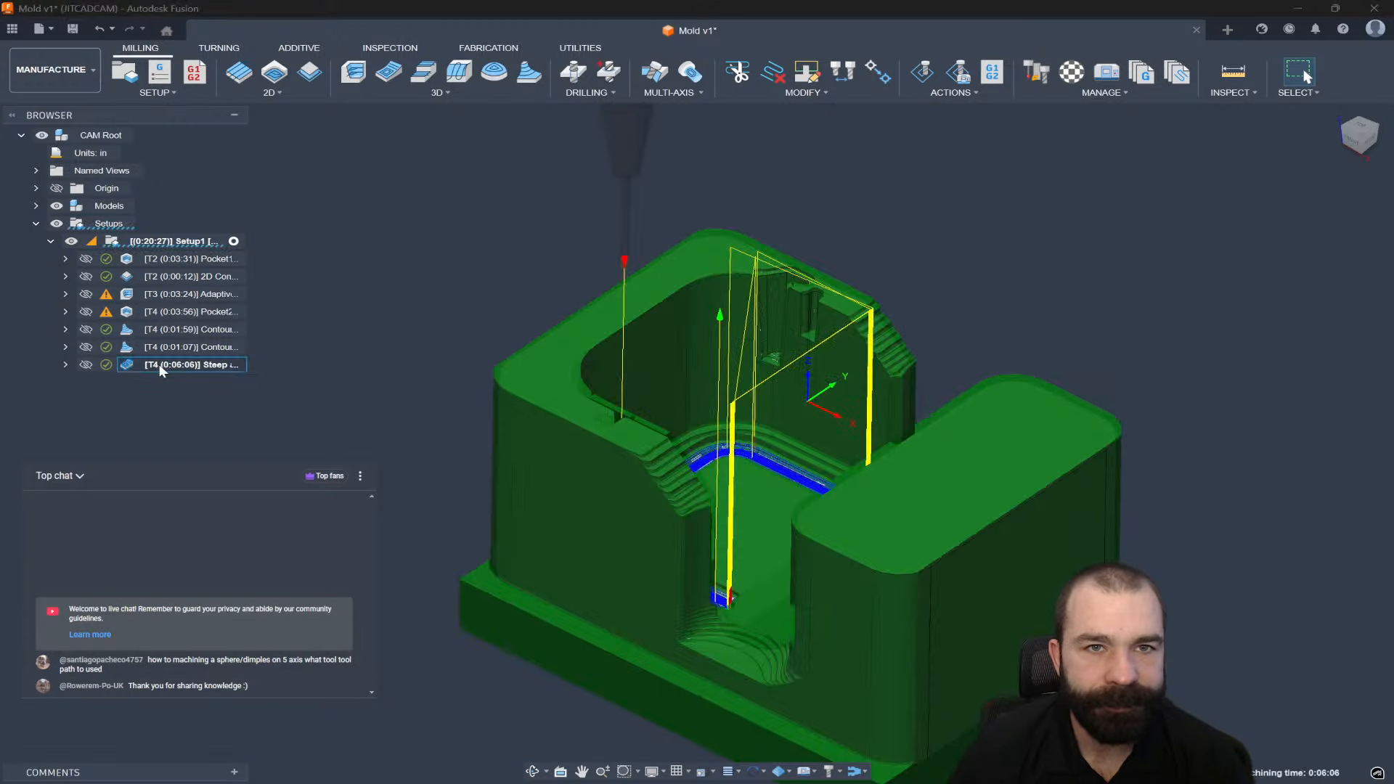
click(151, 279)
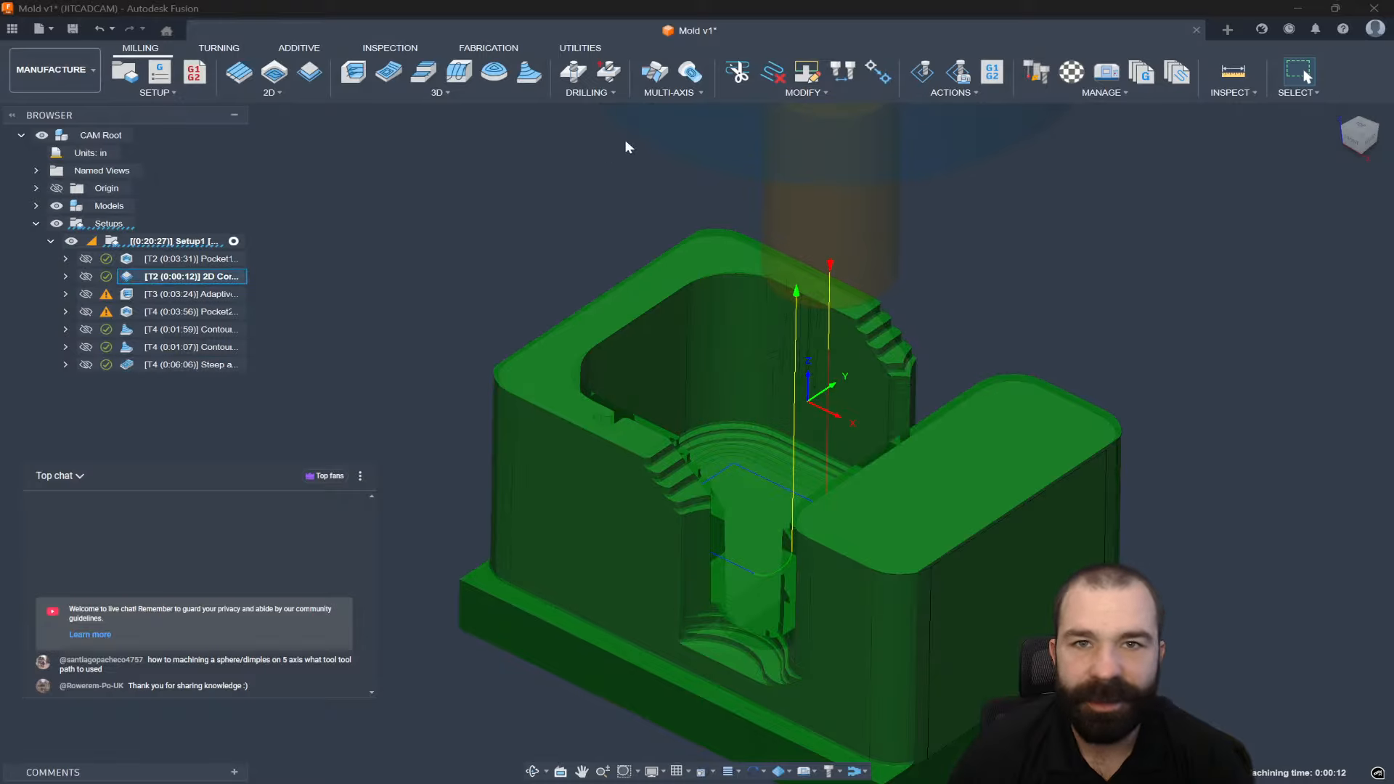
Simulate the 2D Contour at maximum stock accuracy, inspect the part, then exit the simulation.
click(924, 73)
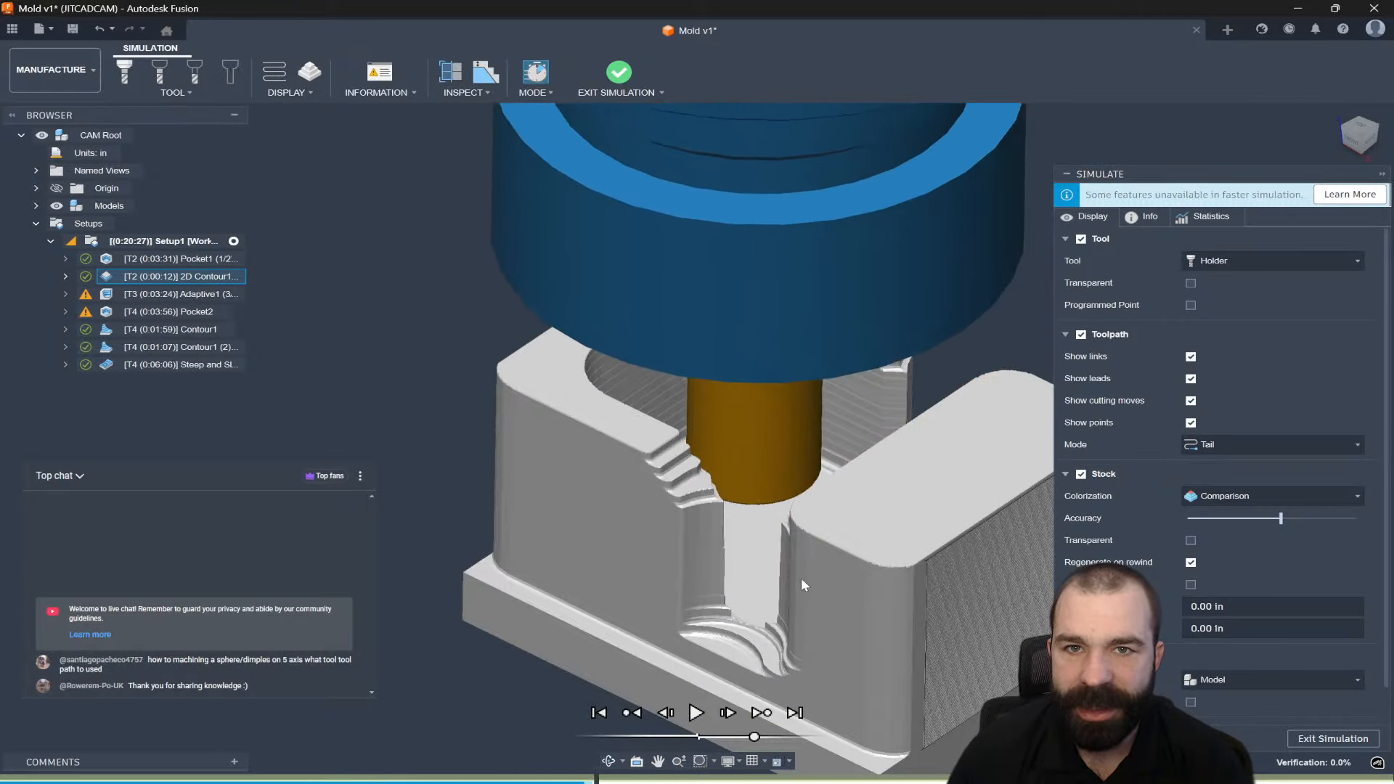
shift+middle_drag(700, 534, 768, 569)
shift+middle_drag(624, 524, 552, 552)
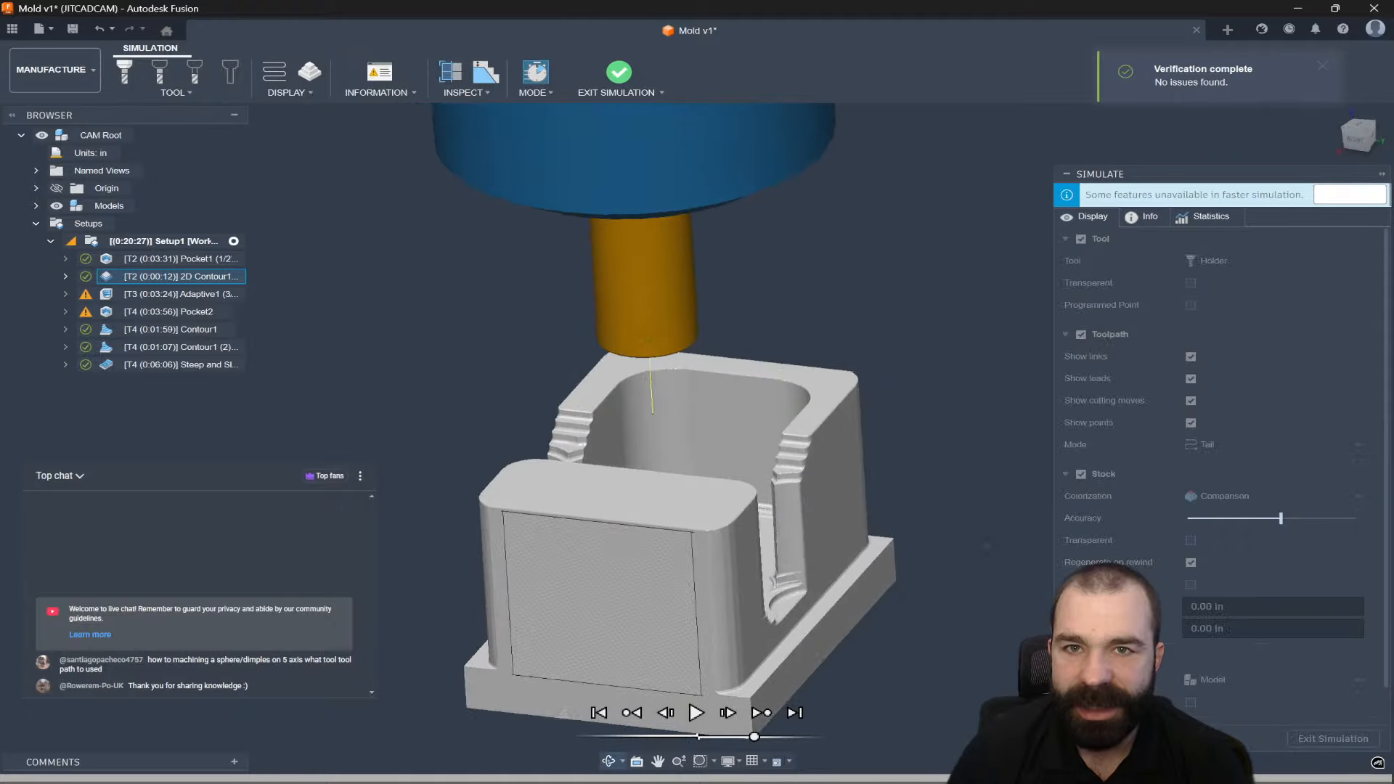
drag(1282, 520, 1388, 522)
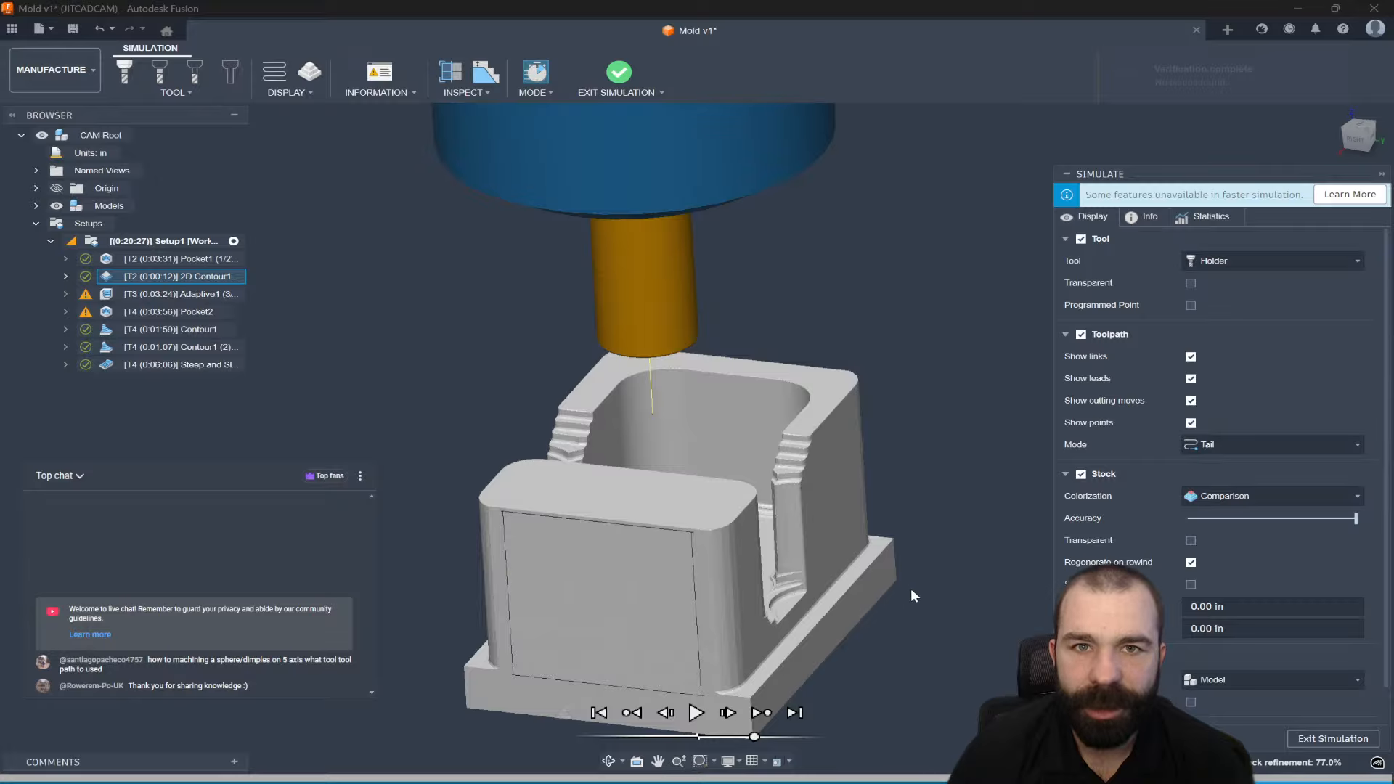
shift+middle_drag(933, 591, 933, 619)
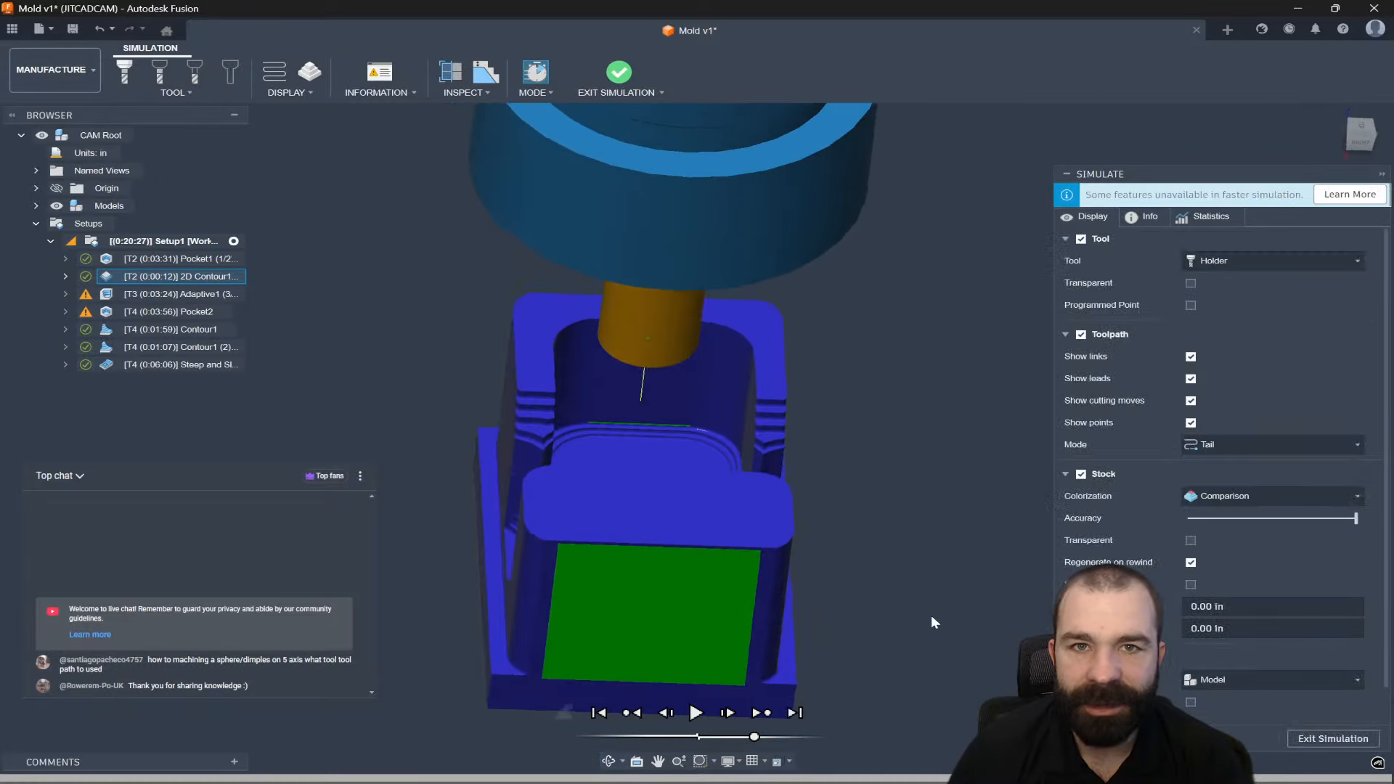
scroll(710, 395, up, 5)
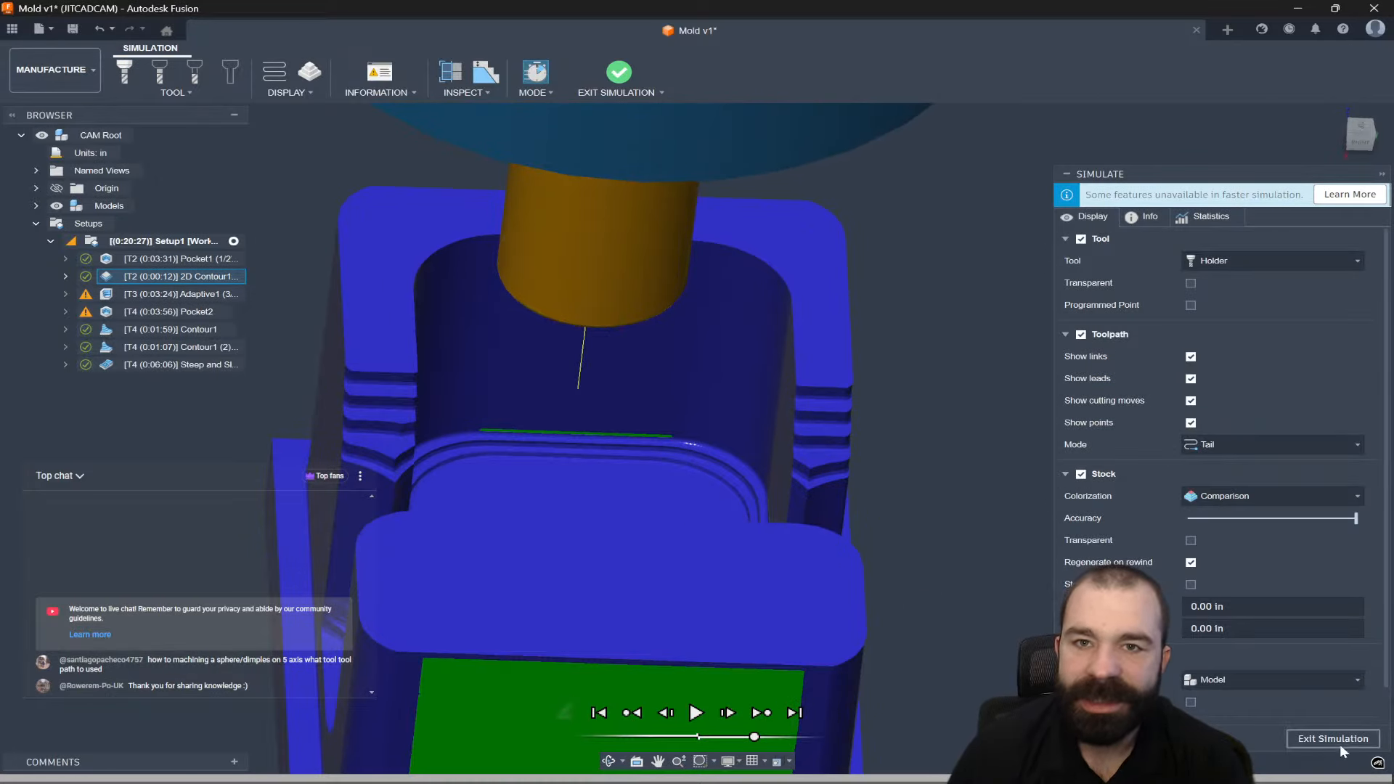
click(1333, 738)
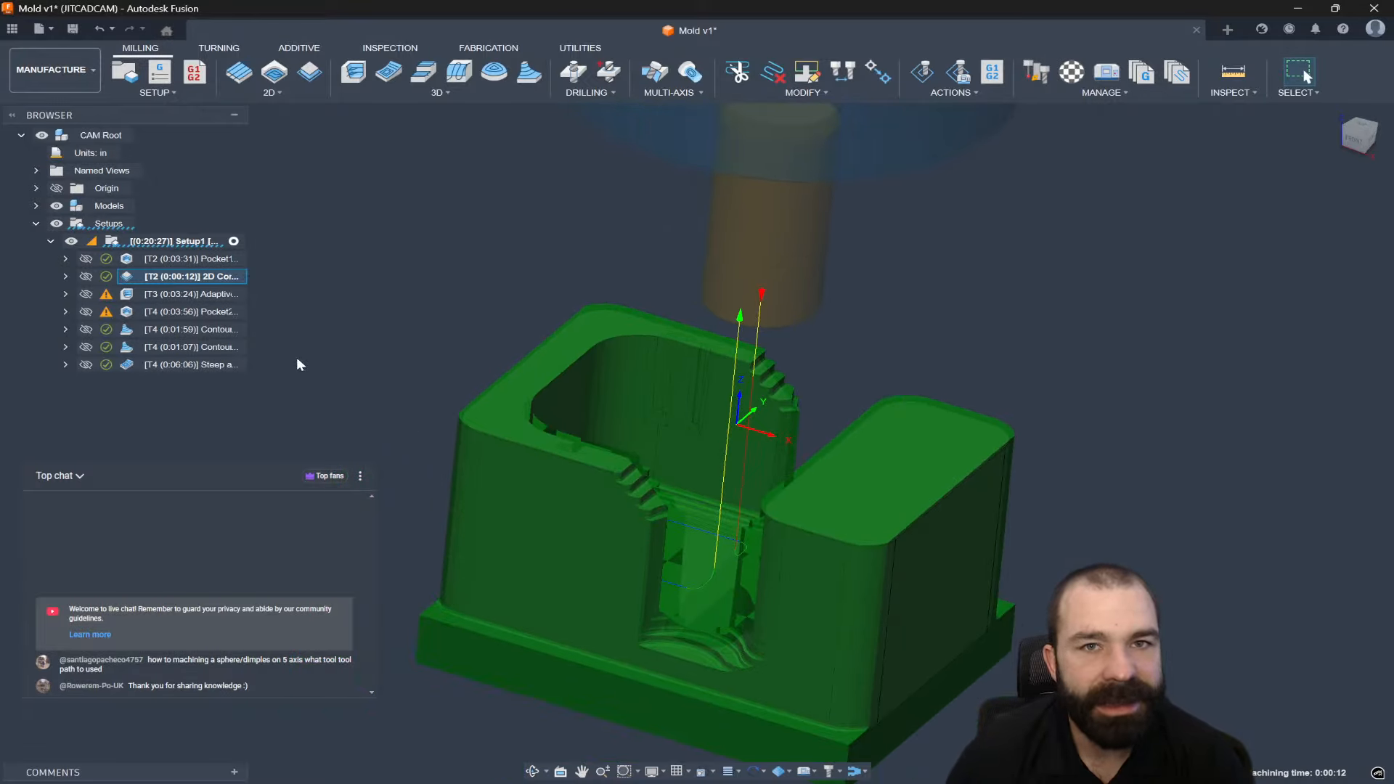
Delete the 2D Contour operation.
click(314, 358)
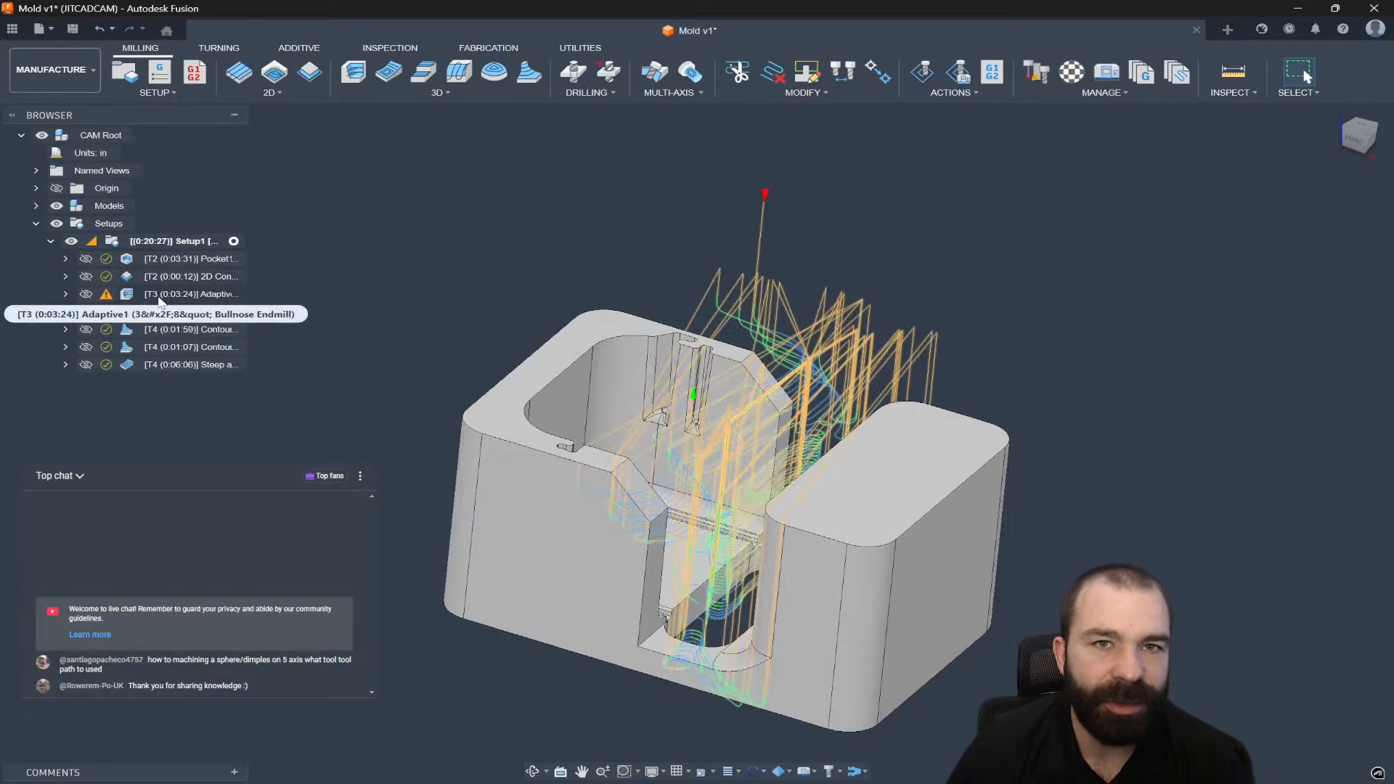
click(160, 275)
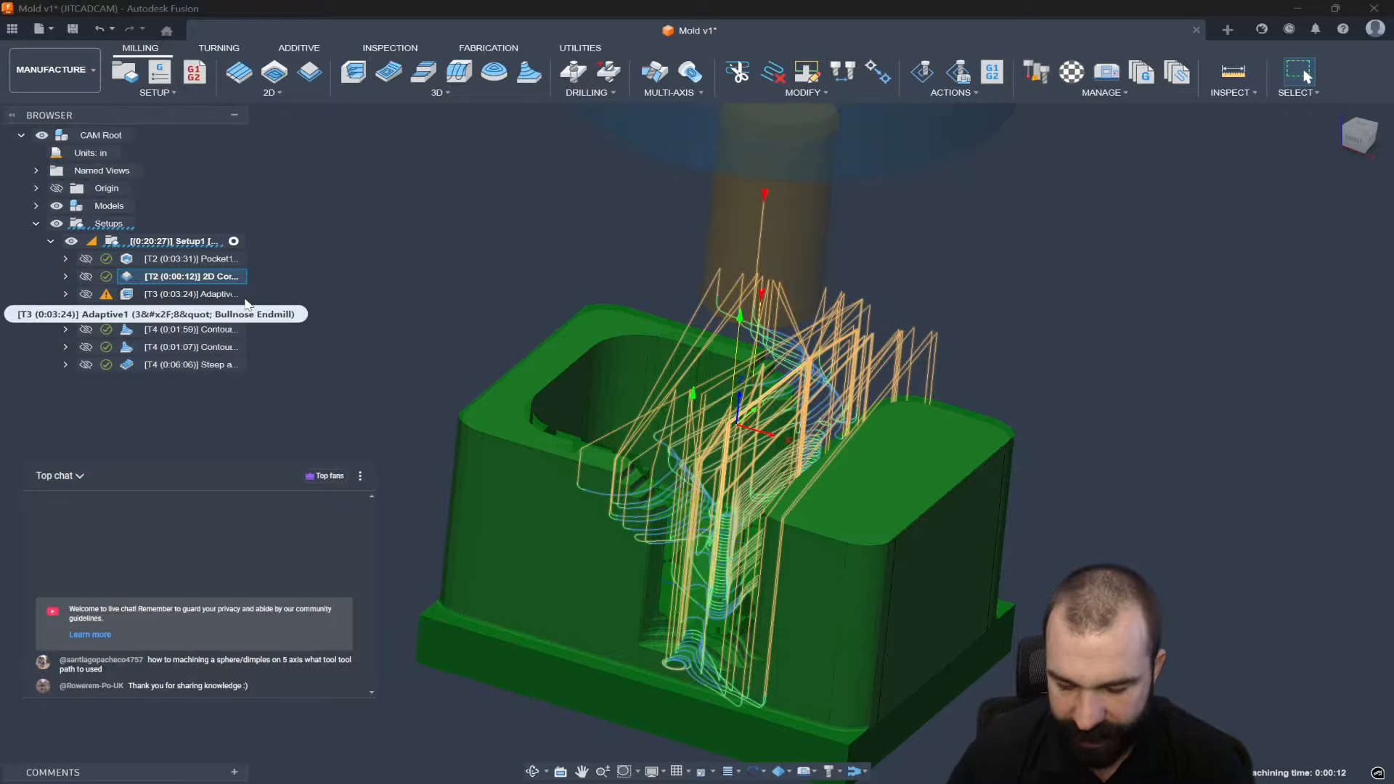
key(Delete)
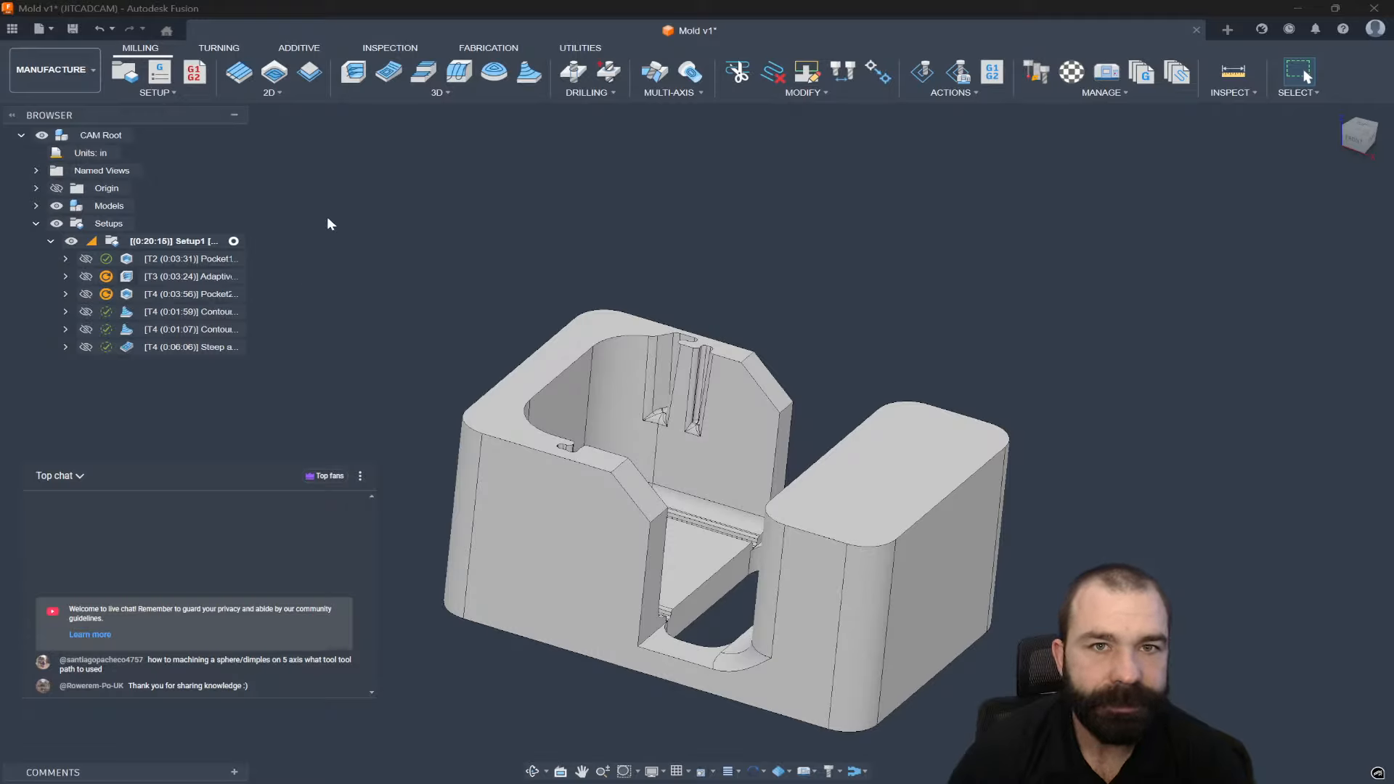
Start a 3D Contour operation using the #2 1/2" bullnose endmill.
click(393, 94)
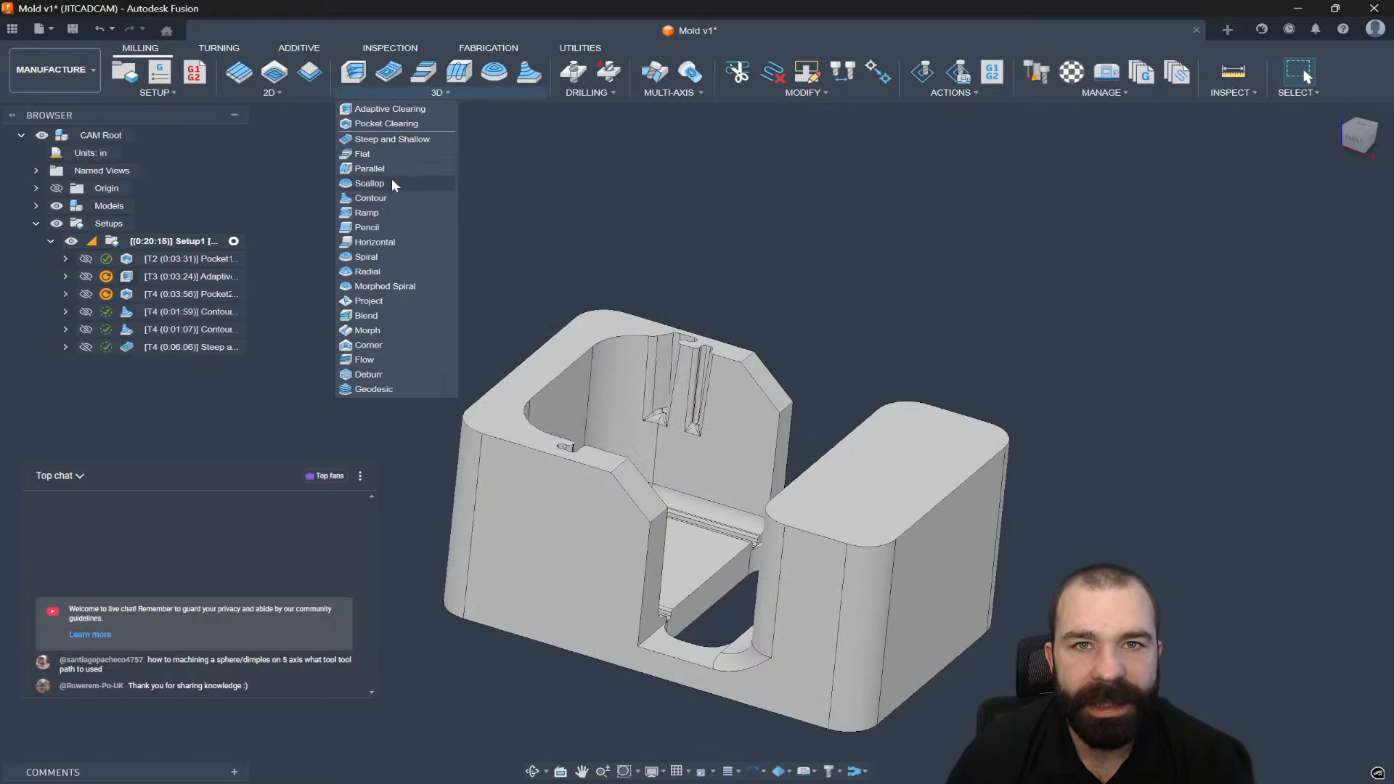
click(389, 199)
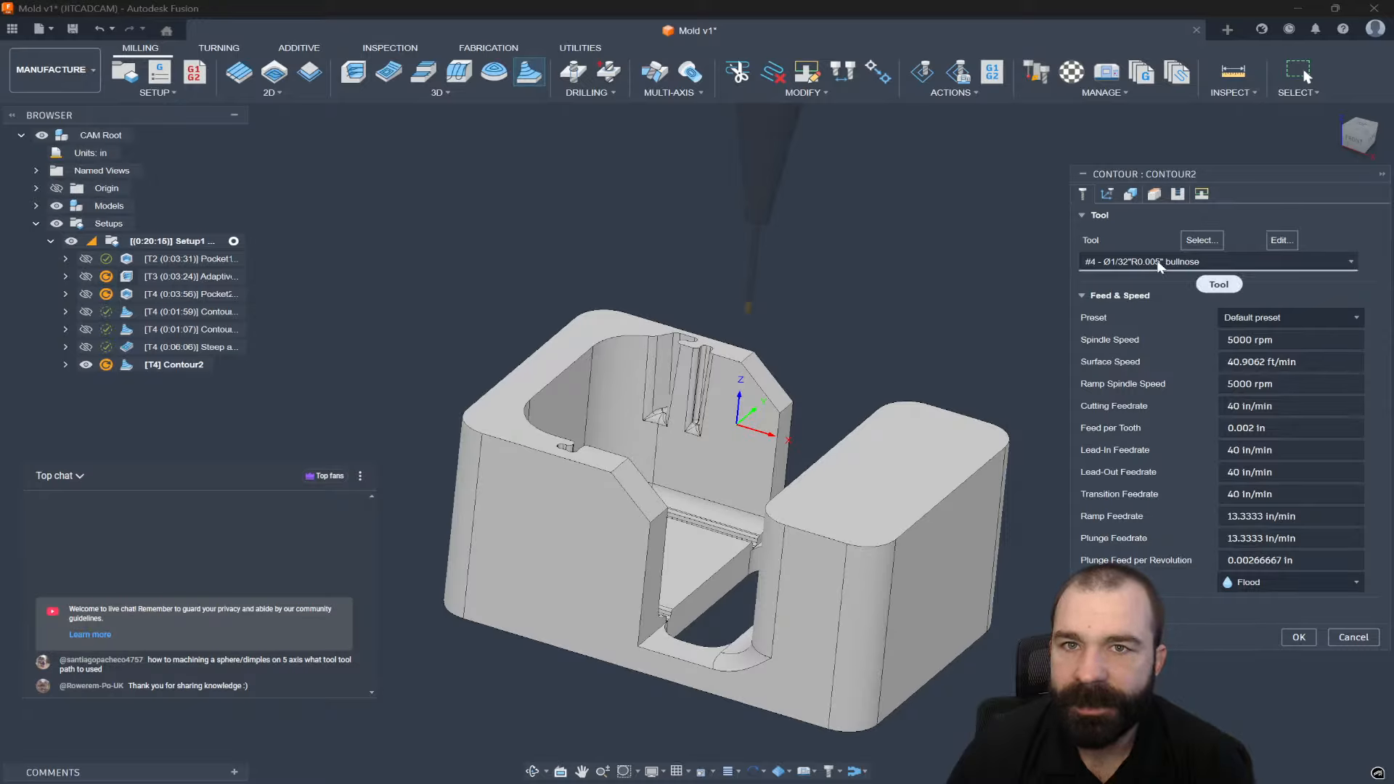
click(1199, 262)
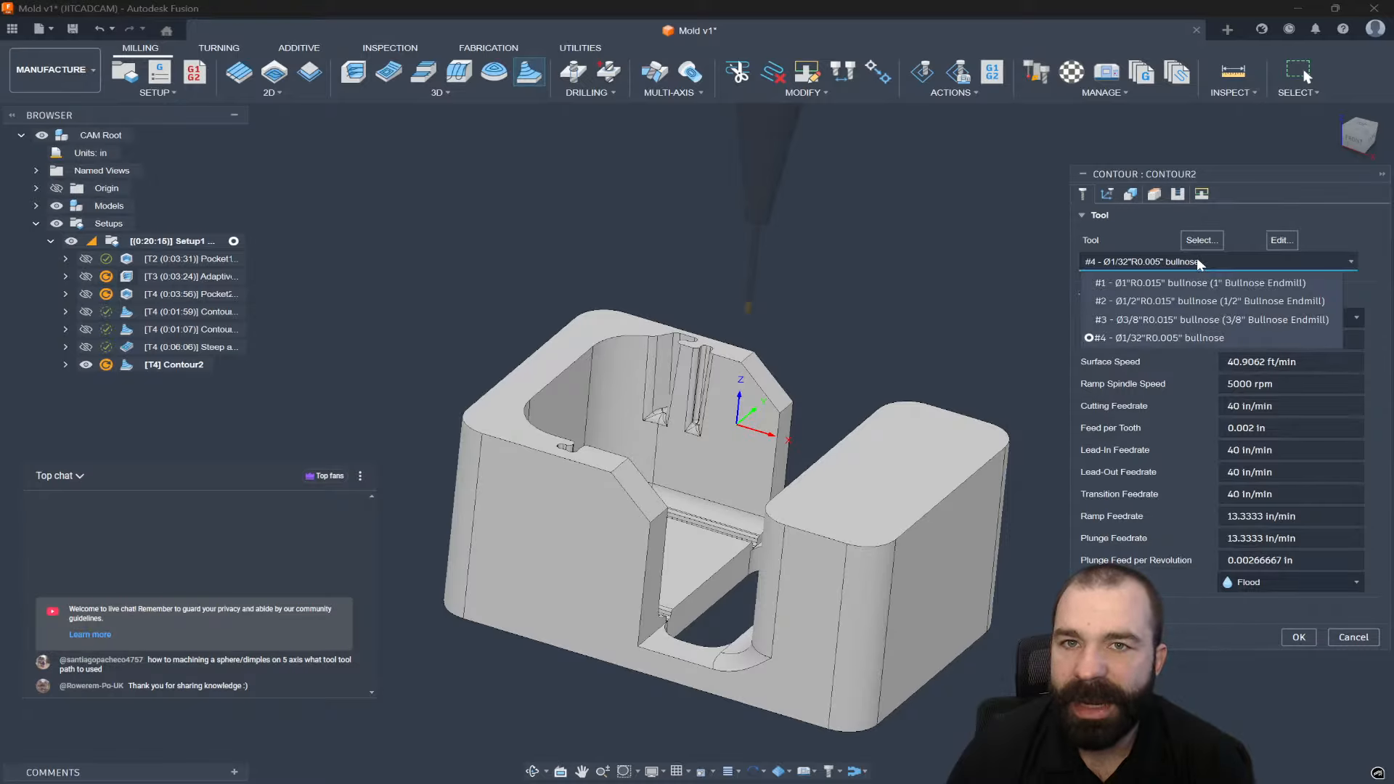
click(1204, 302)
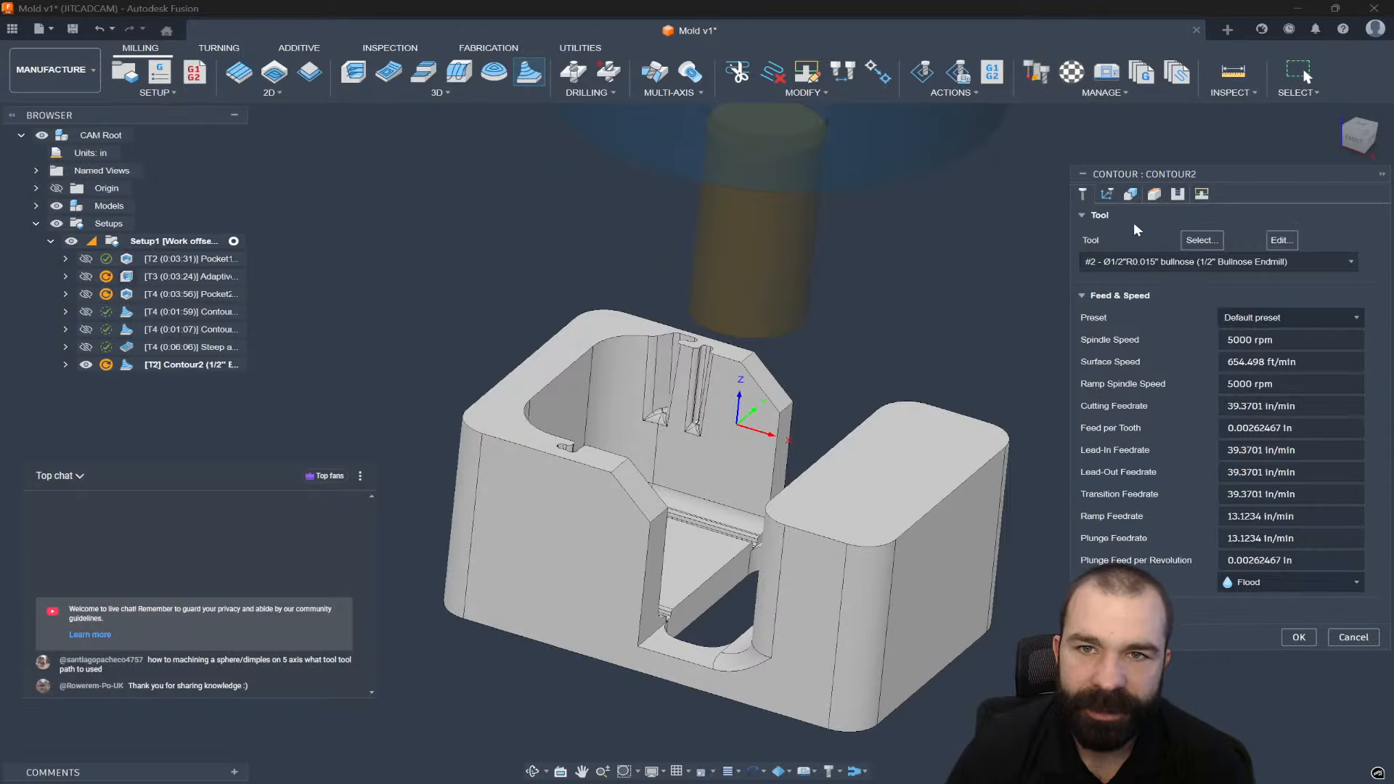
Set a Silhouette boundary with the tool outside it and generate the 0:15:24 toolpath.
click(1131, 195)
click(1277, 238)
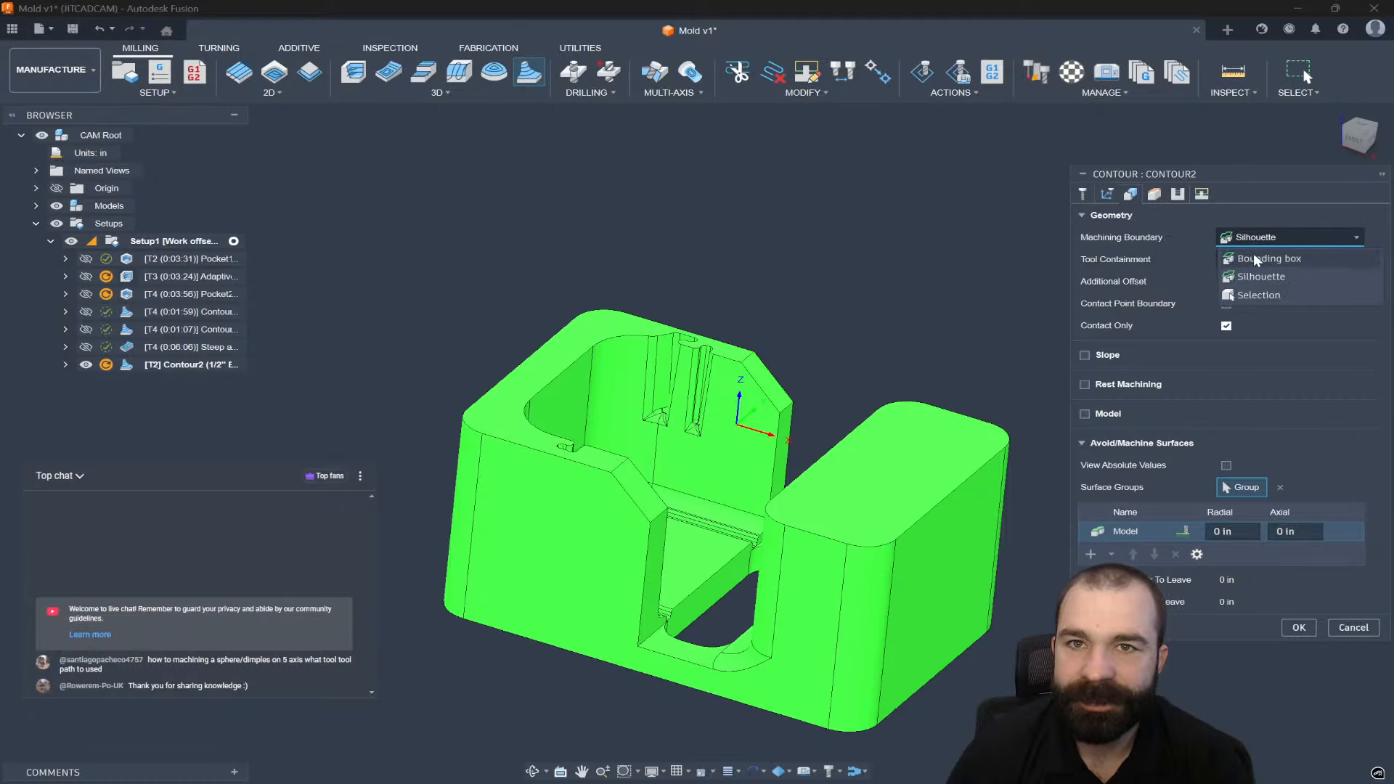
click(1261, 277)
click(1289, 259)
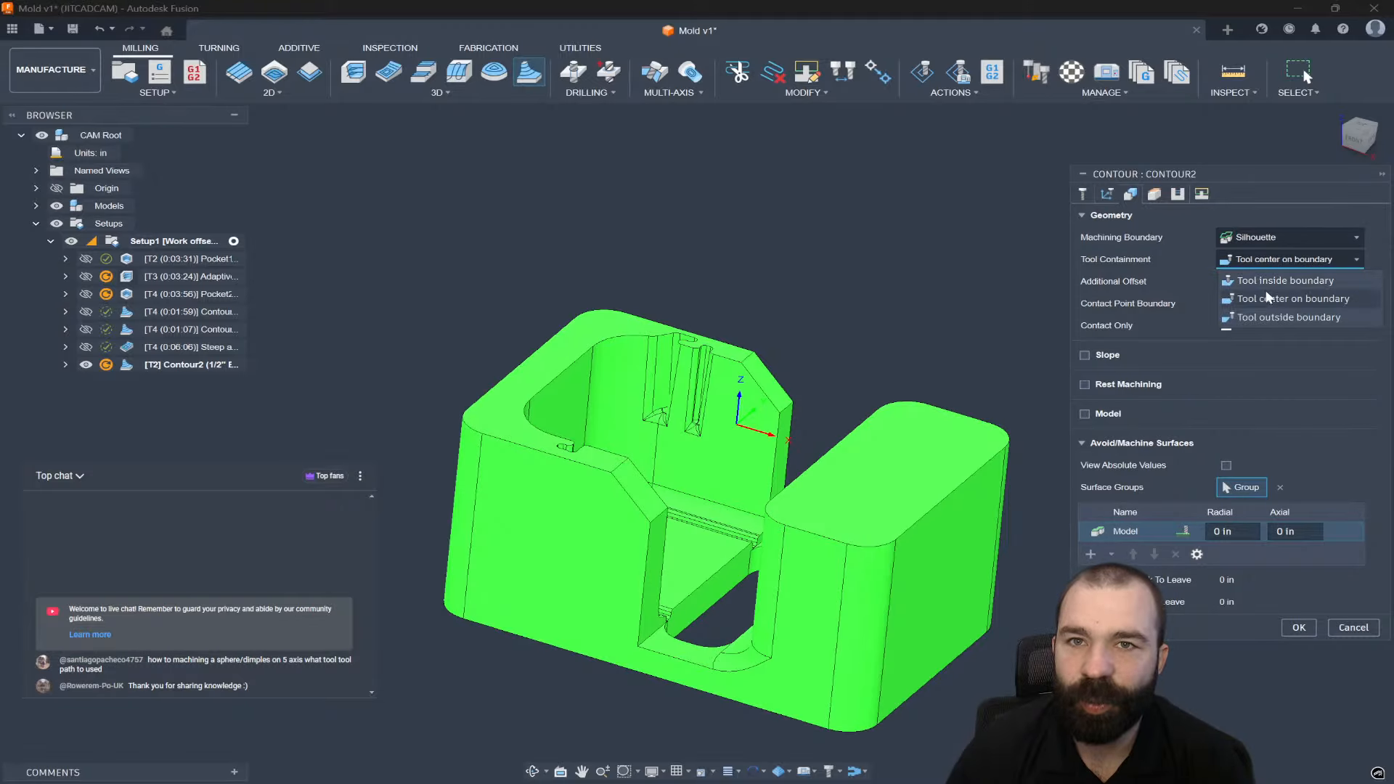
click(1274, 316)
click(1299, 628)
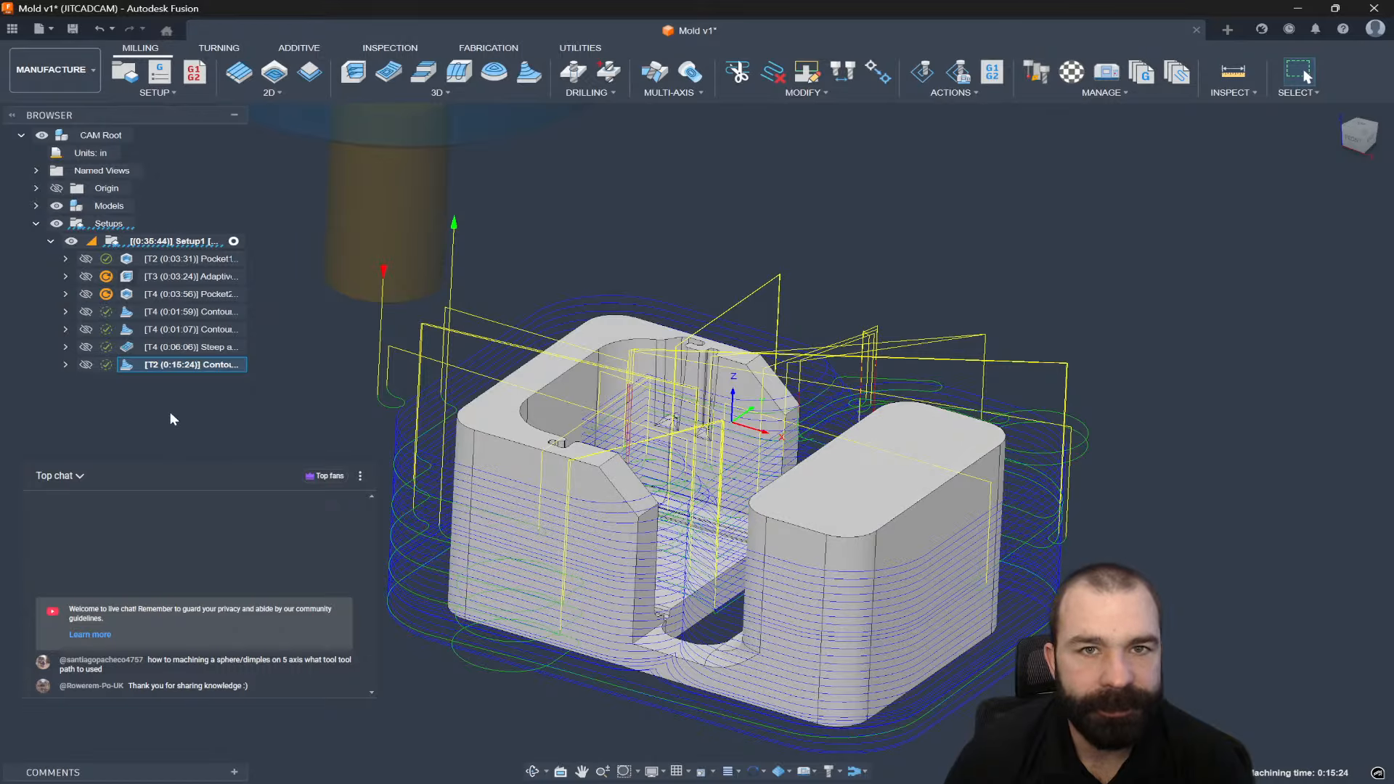
Move Contour2 right after Pocket1, then simulate and inspect its stock before exiting.
drag(164, 364, 165, 267)
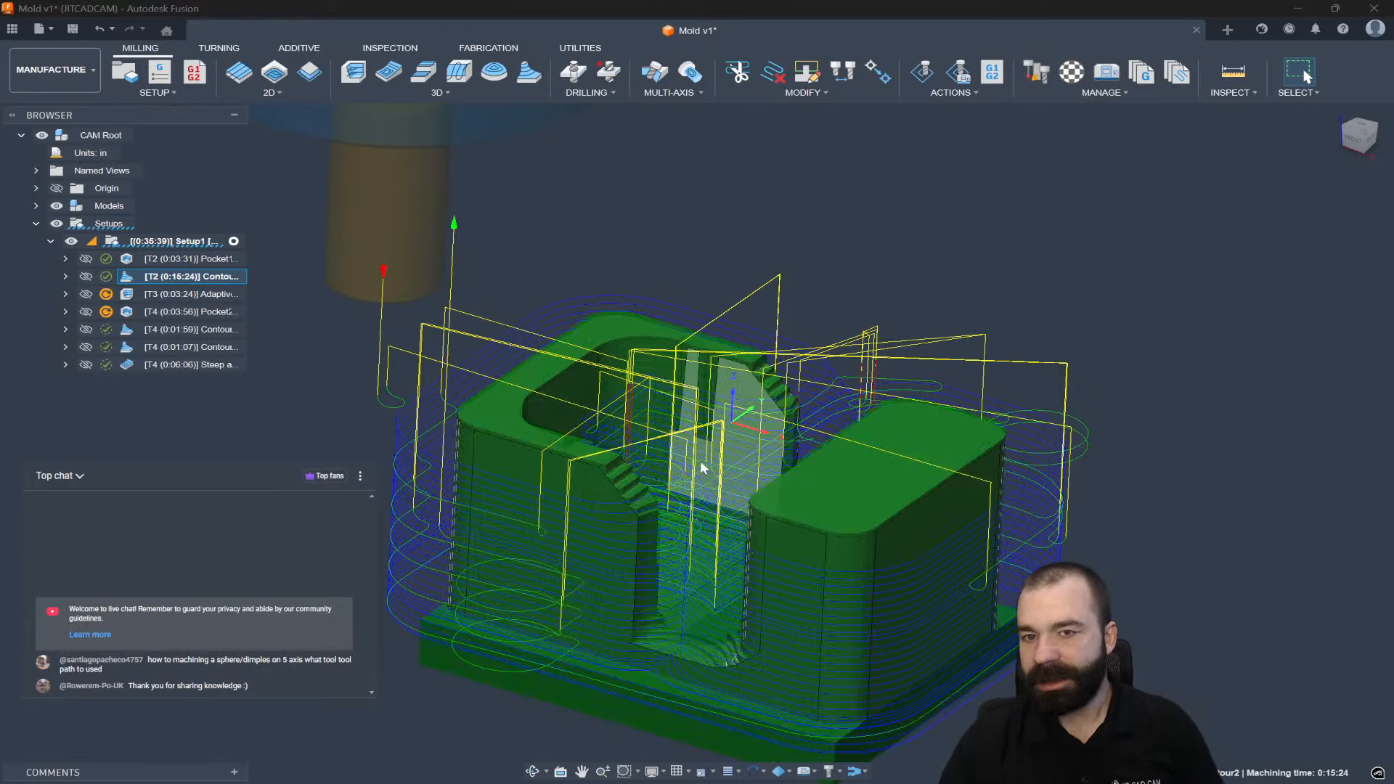
shift+middle_drag(751, 473, 744, 482)
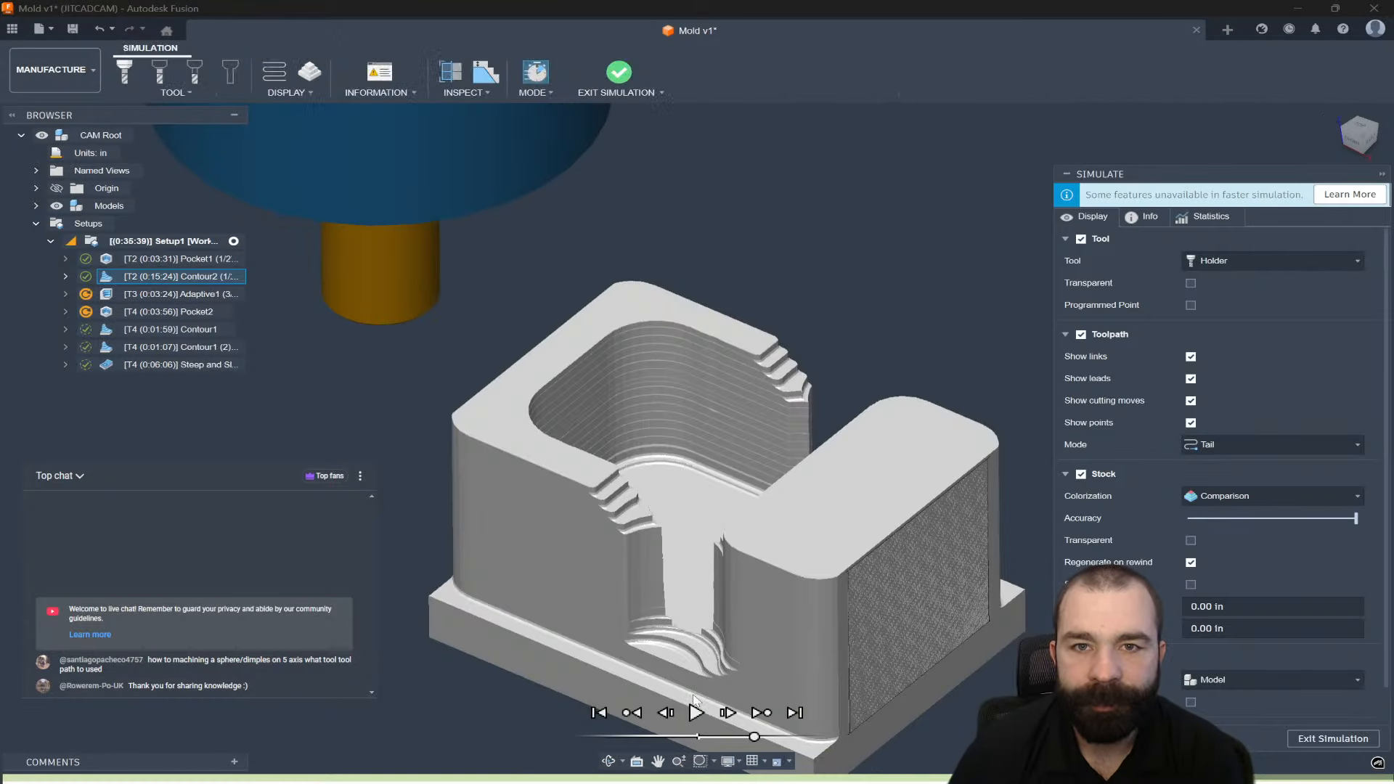
click(695, 713)
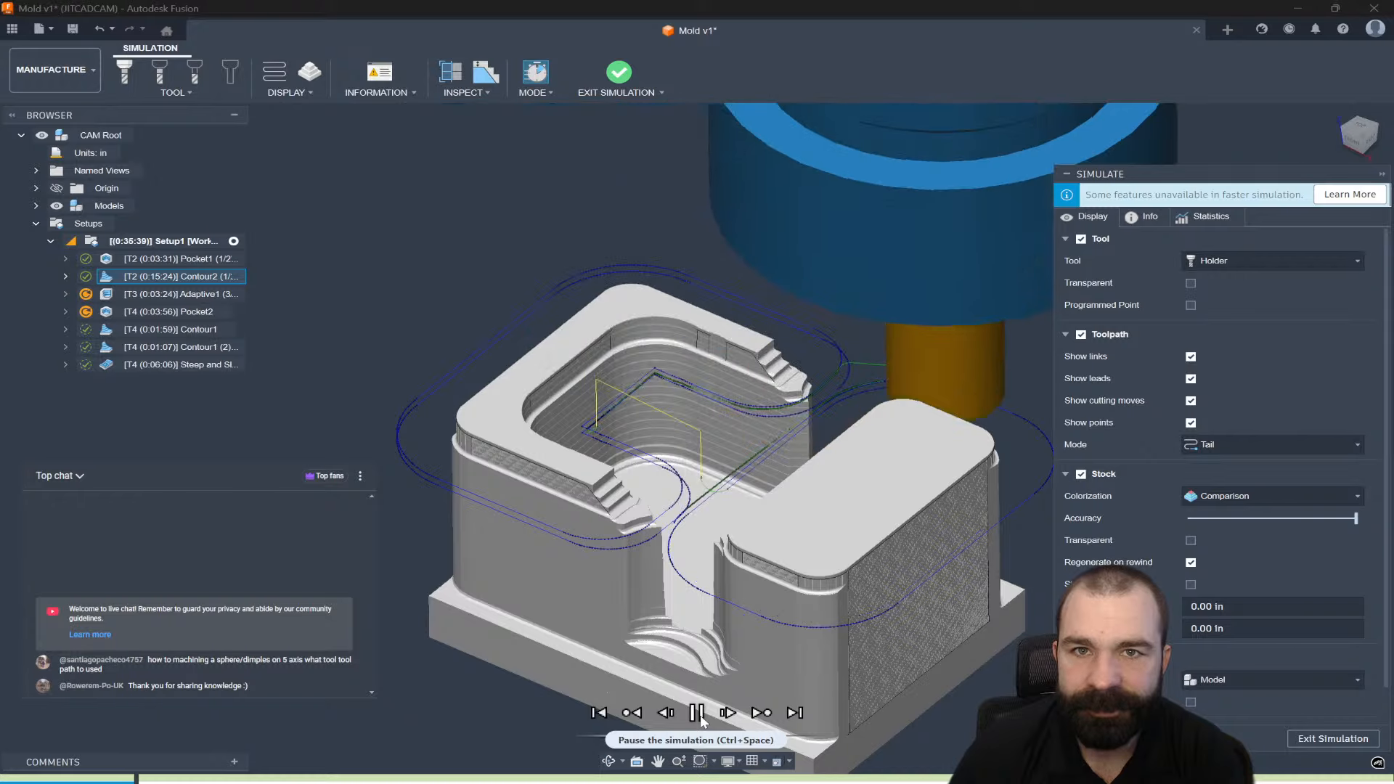
click(697, 713)
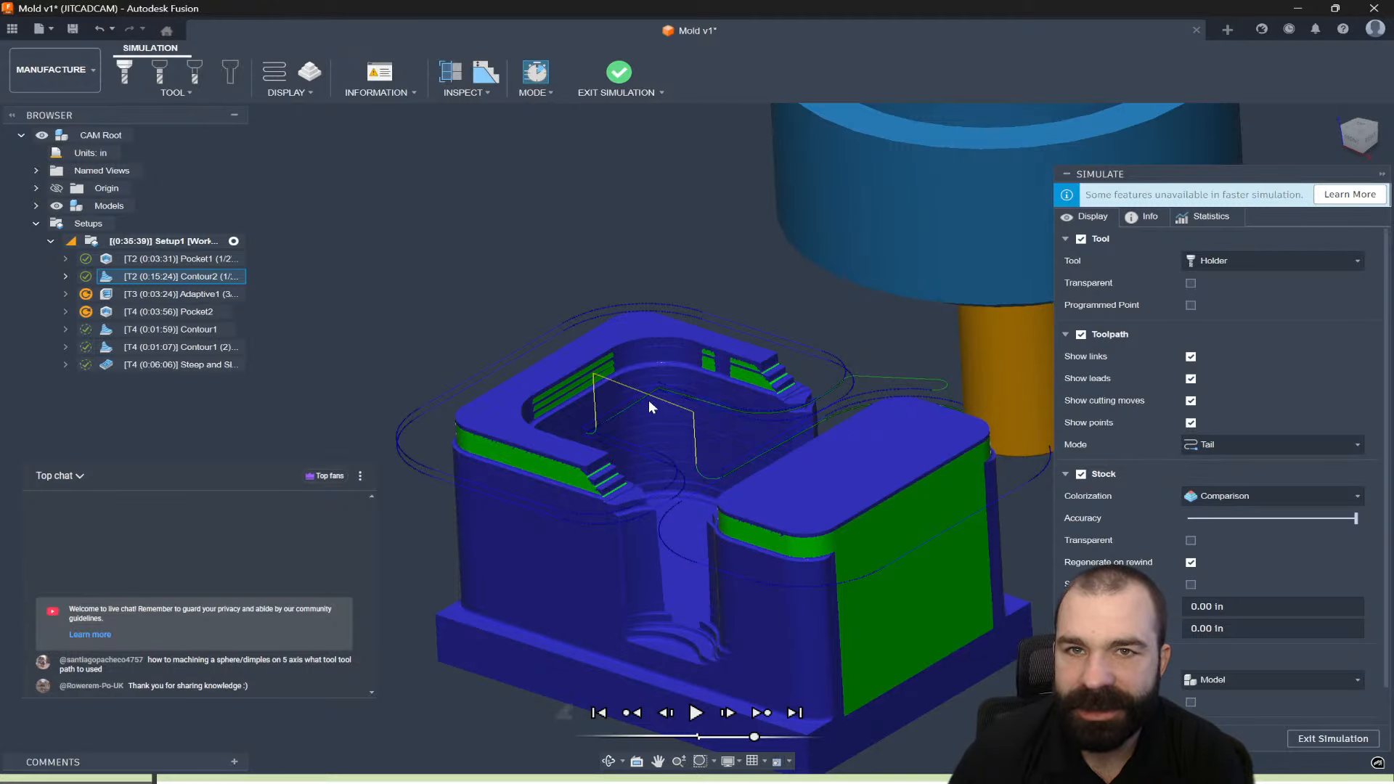
scroll(647, 399, up, 5)
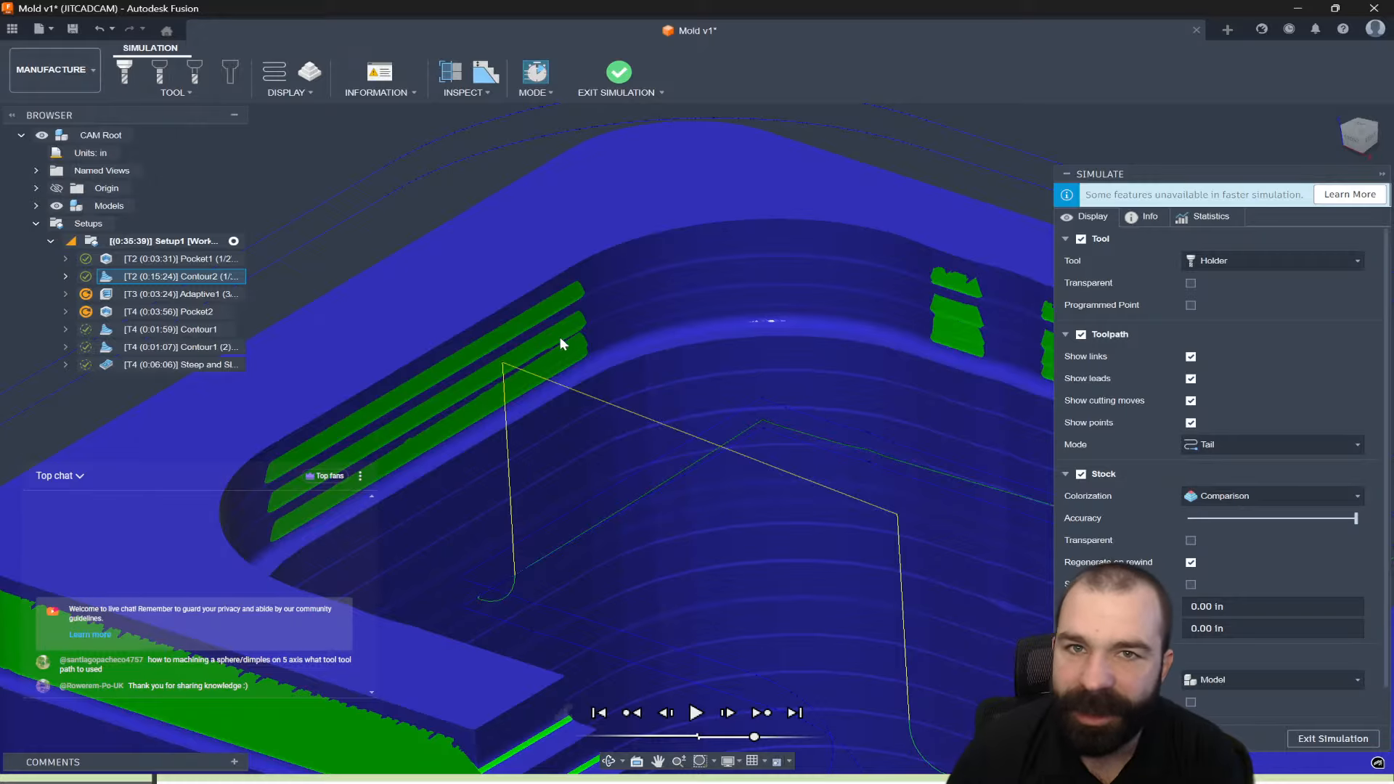
scroll(713, 285, down, 4)
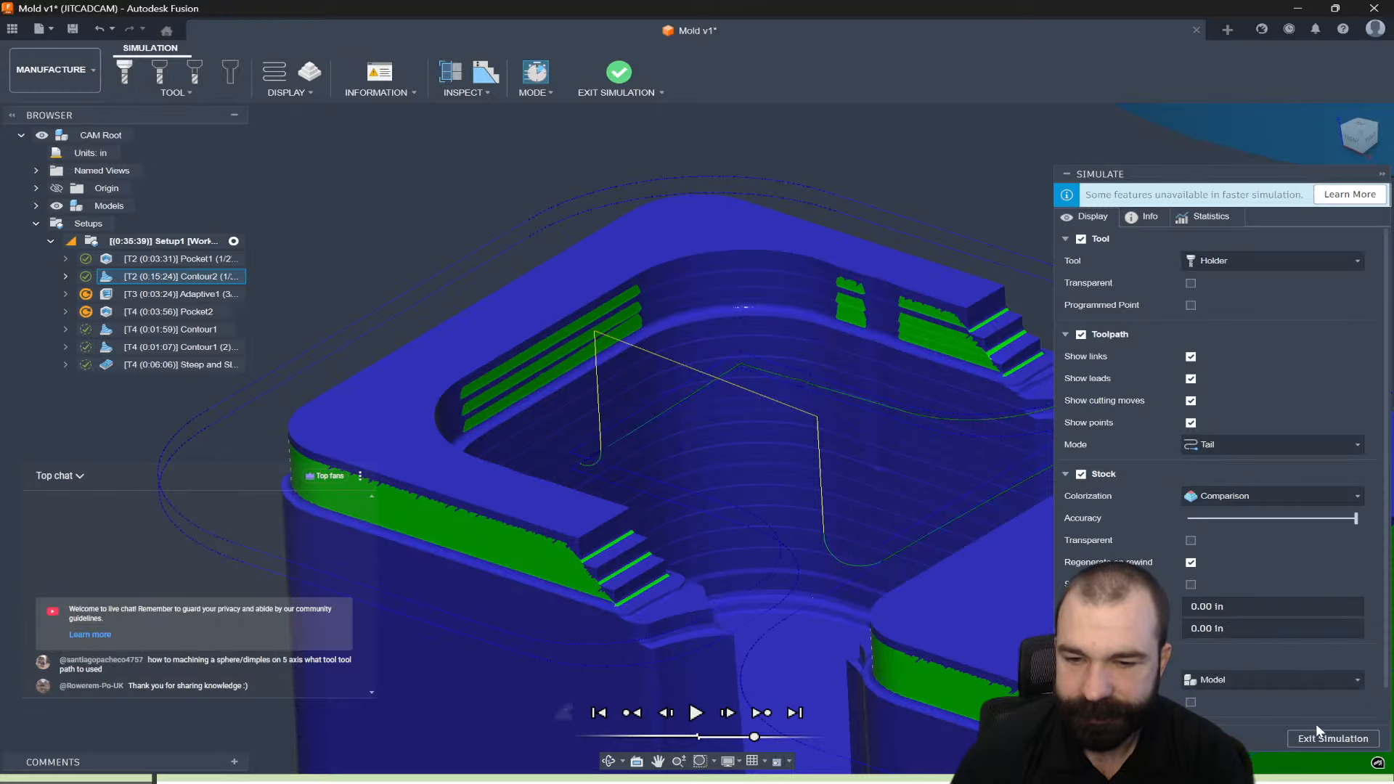
click(1328, 738)
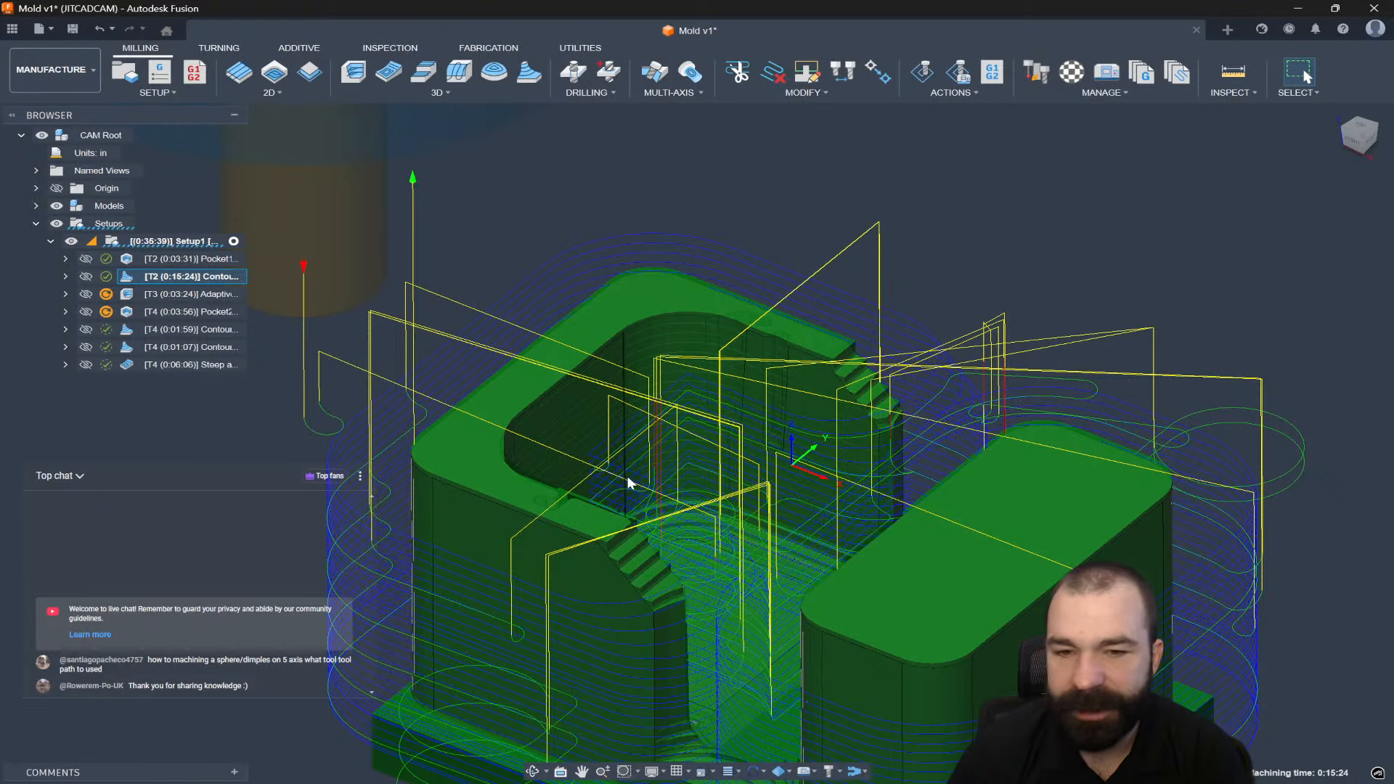
Clear the selection and start a 2D Contour2 operation with the #4 Ø1/32" bullnose.
scroll(575, 459, down, 2)
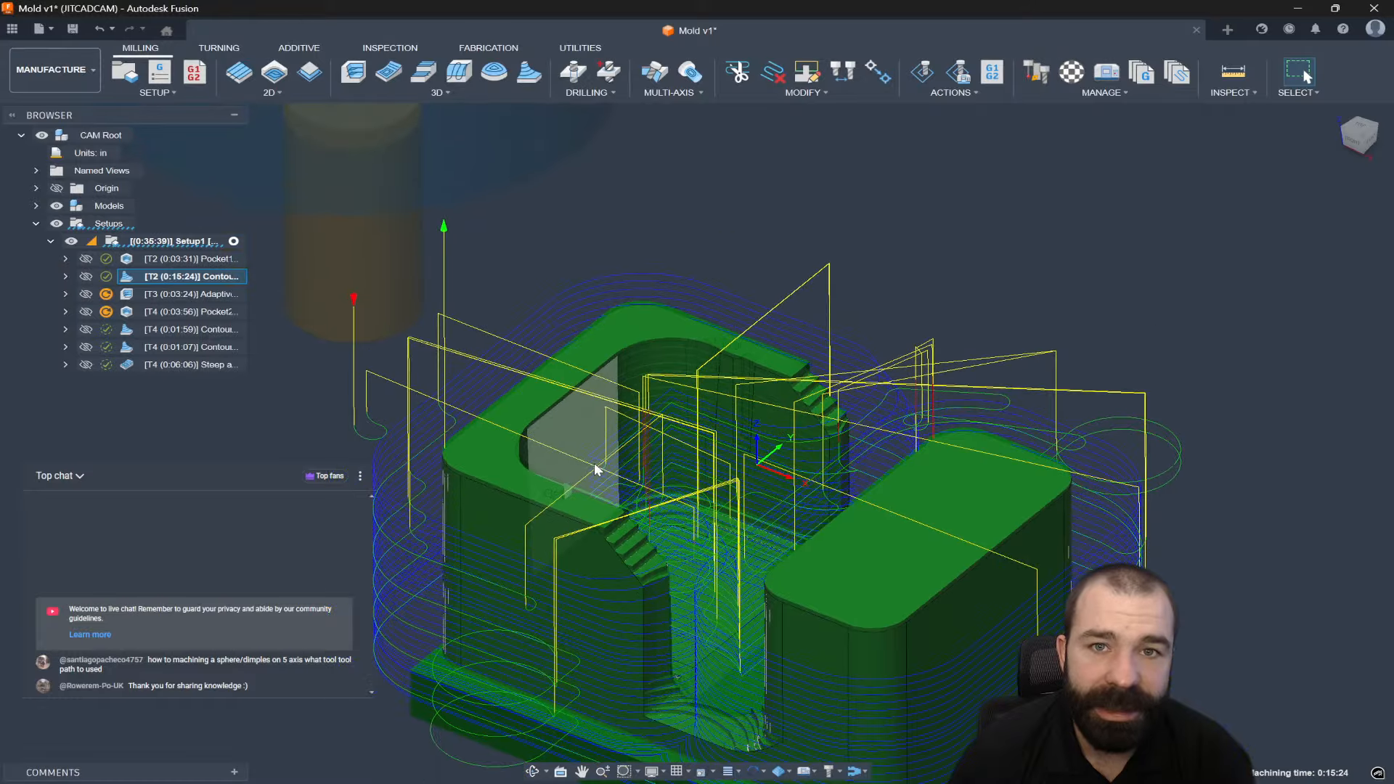
click(752, 235)
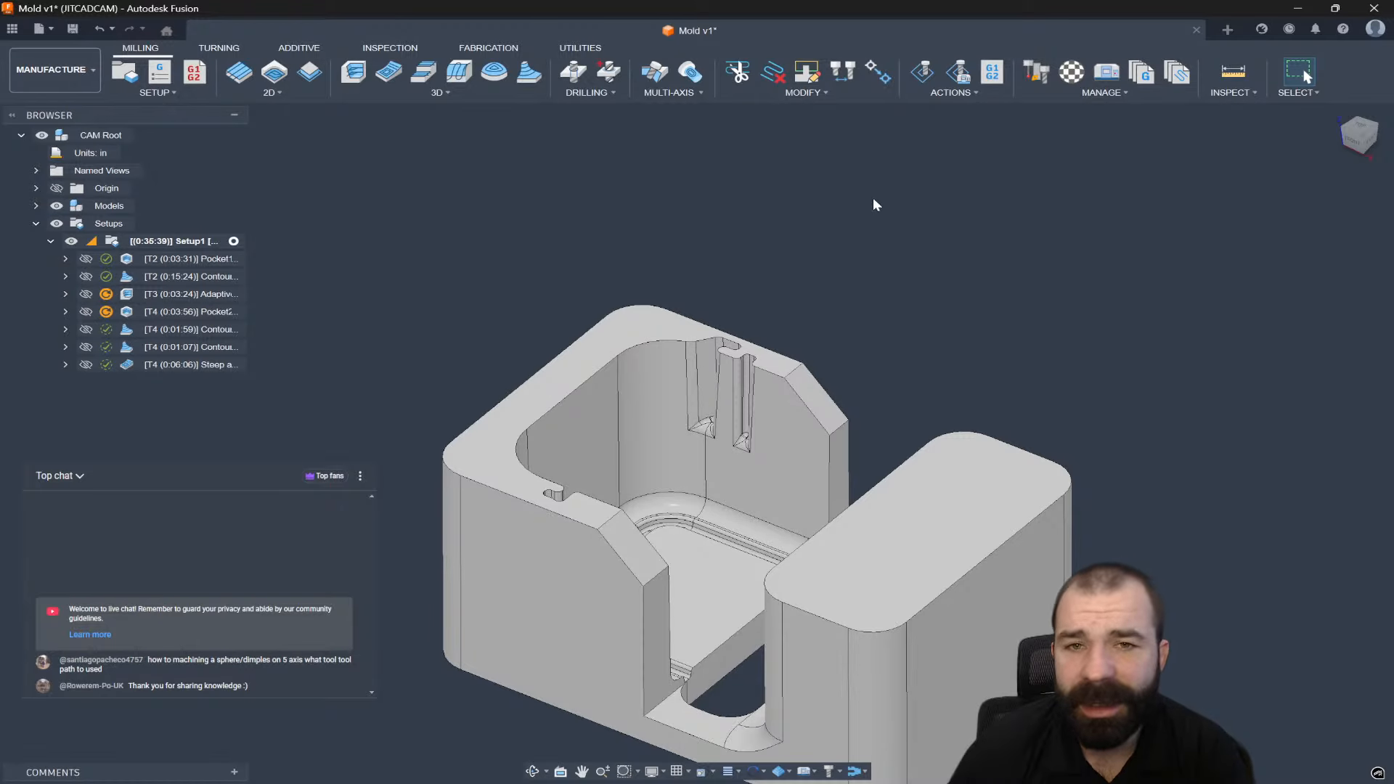
mouse_move(873, 199)
shift+middle_down()
mouse_move(940, 131)
mouse_move(973, 134)
mouse_move(883, 174)
shift+middle_up()
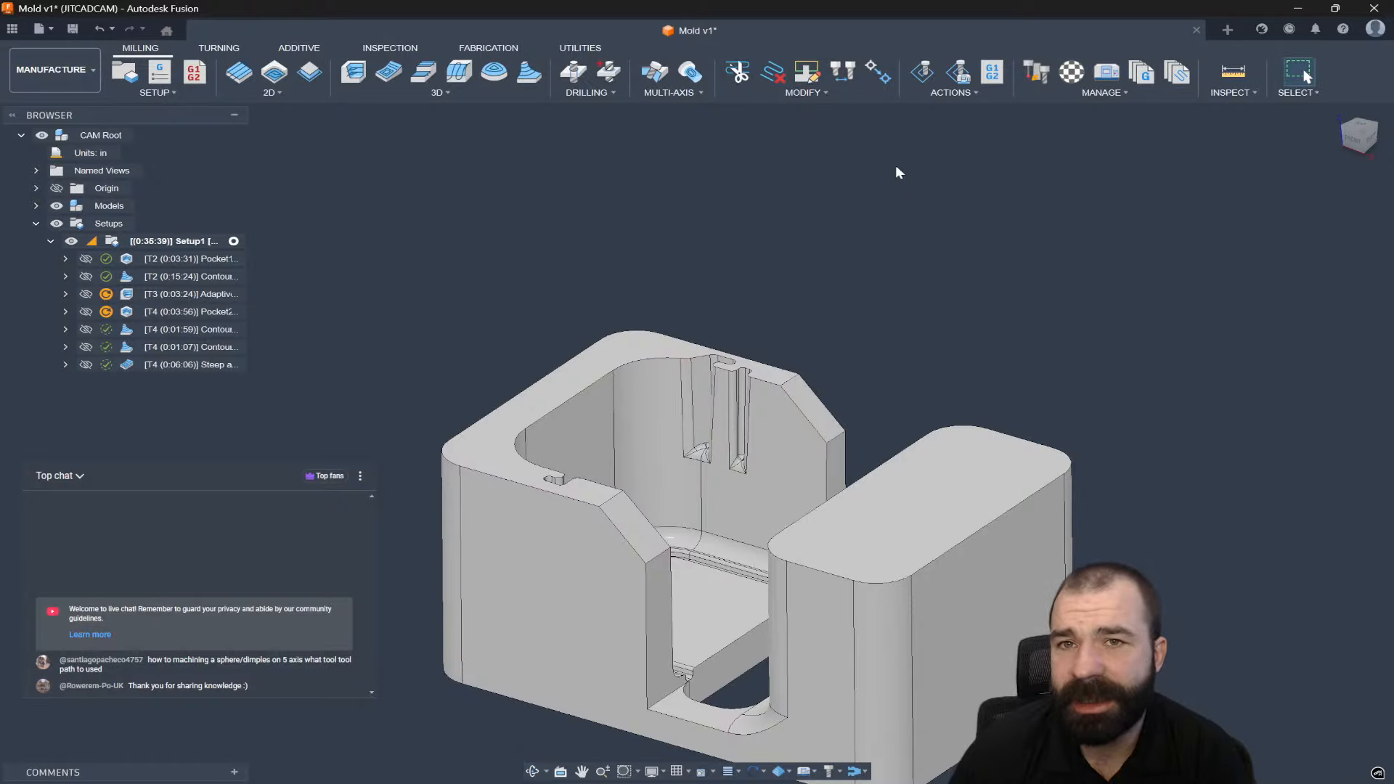
scroll(666, 236, down, 1)
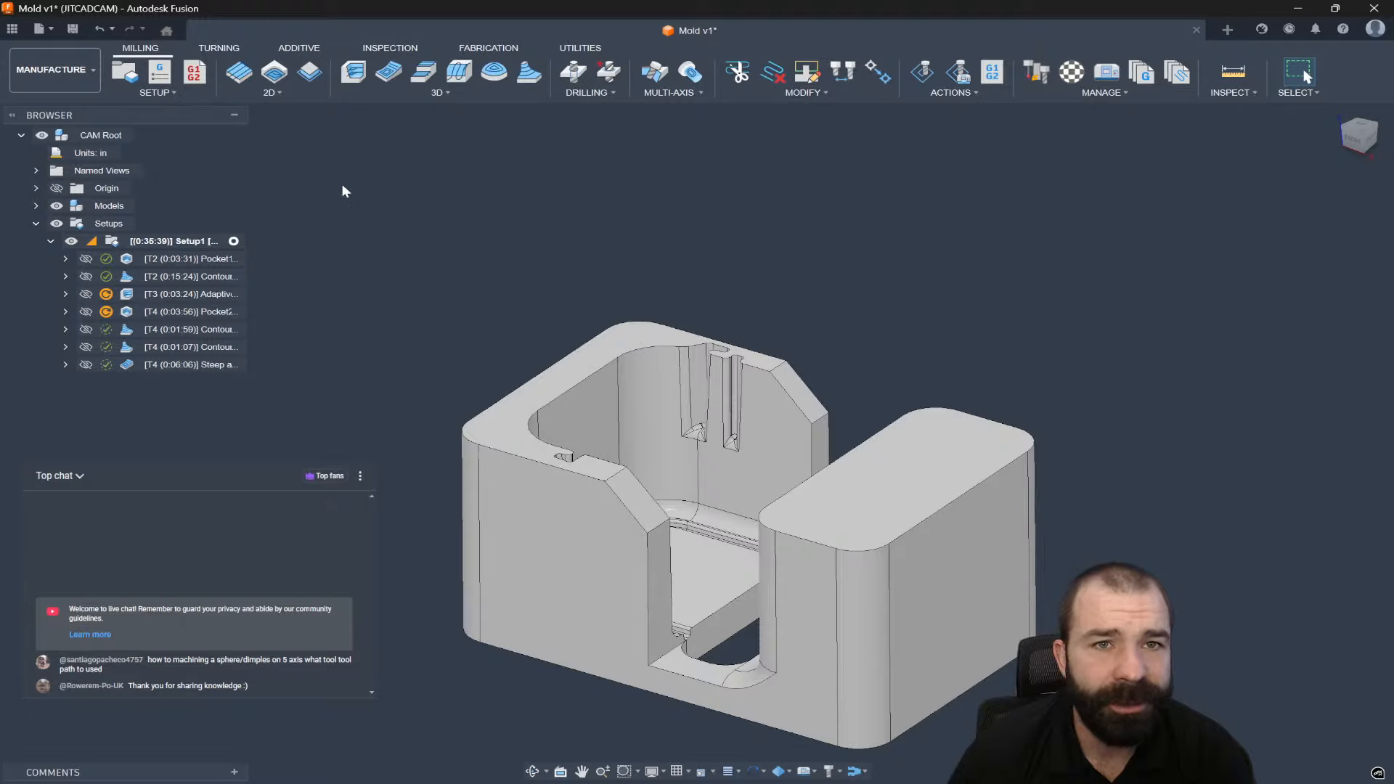
click(311, 74)
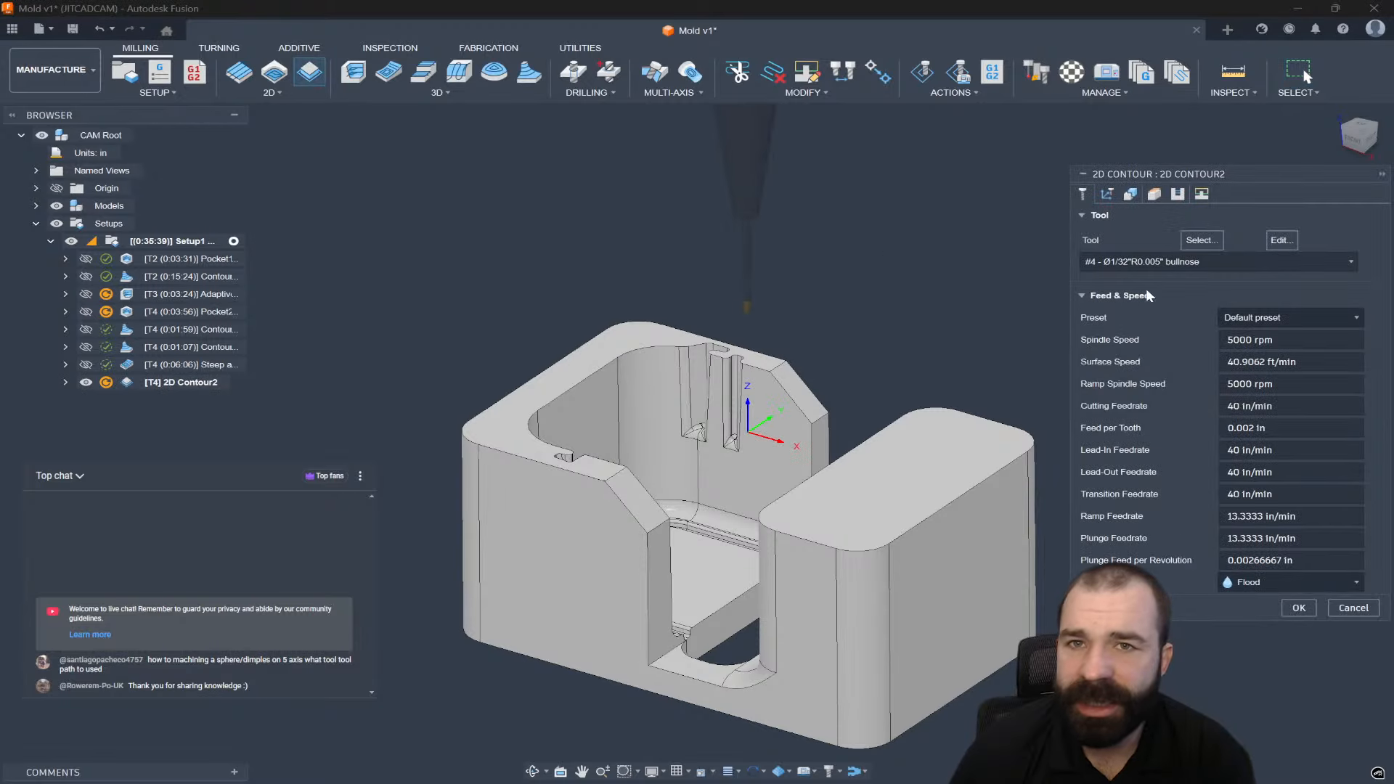
Create a 2D contour around the mold's bottom outline using the 1" bullnose endmill.
click(1209, 263)
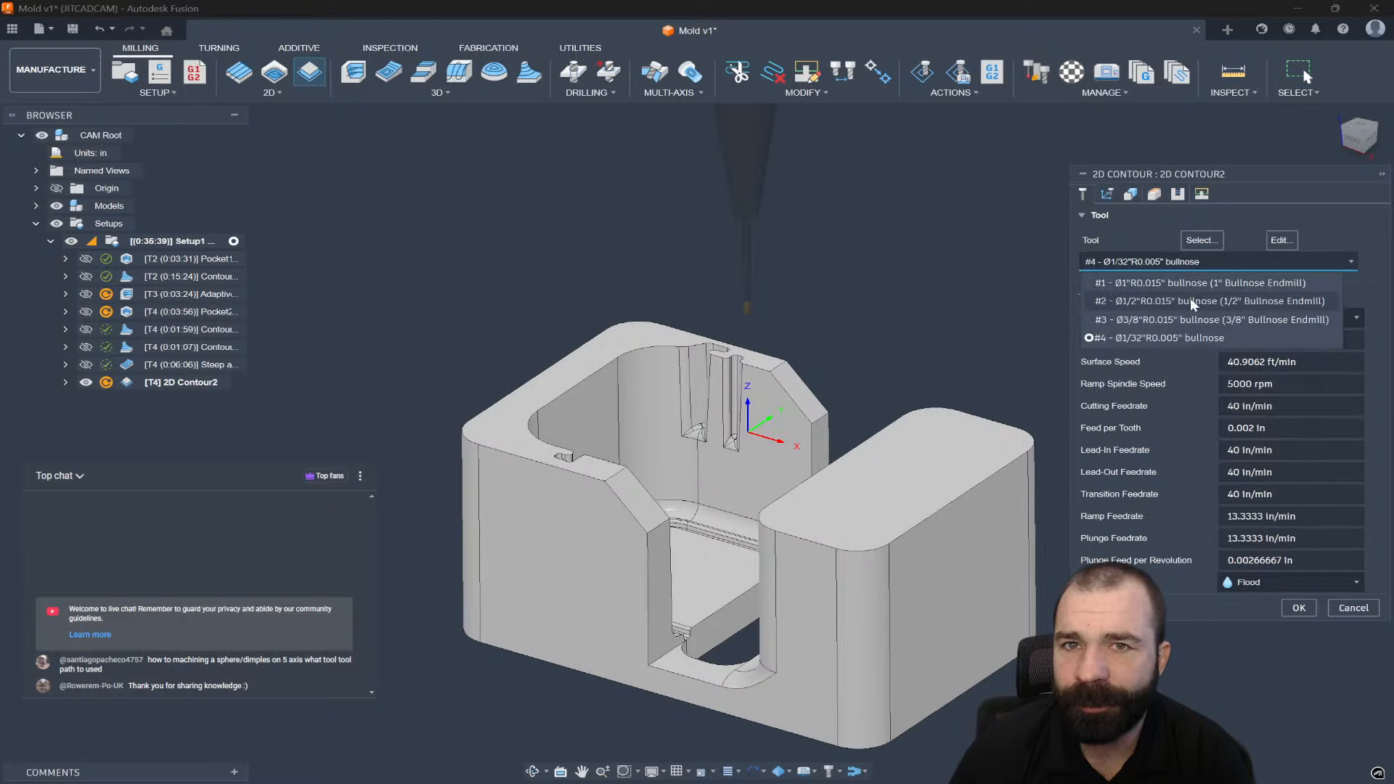
click(1191, 285)
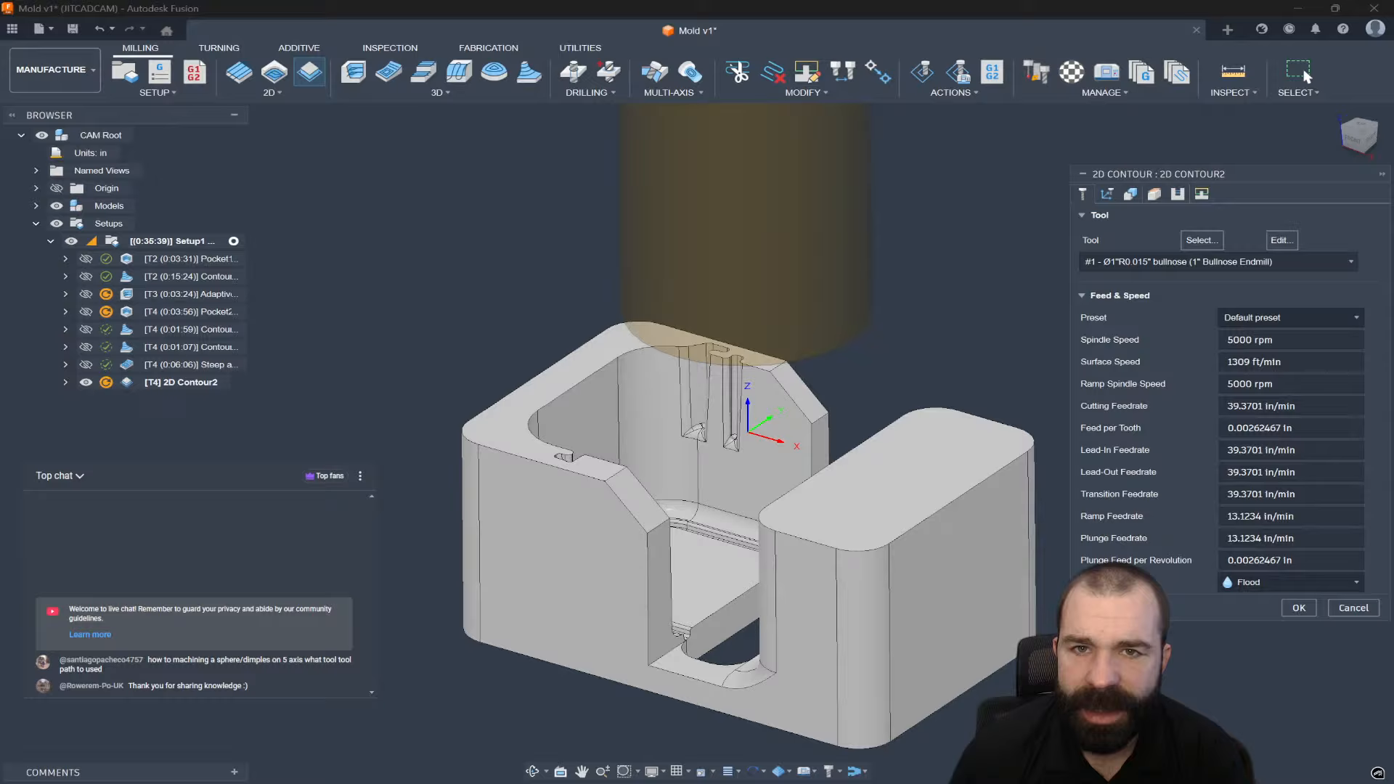
click(944, 719)
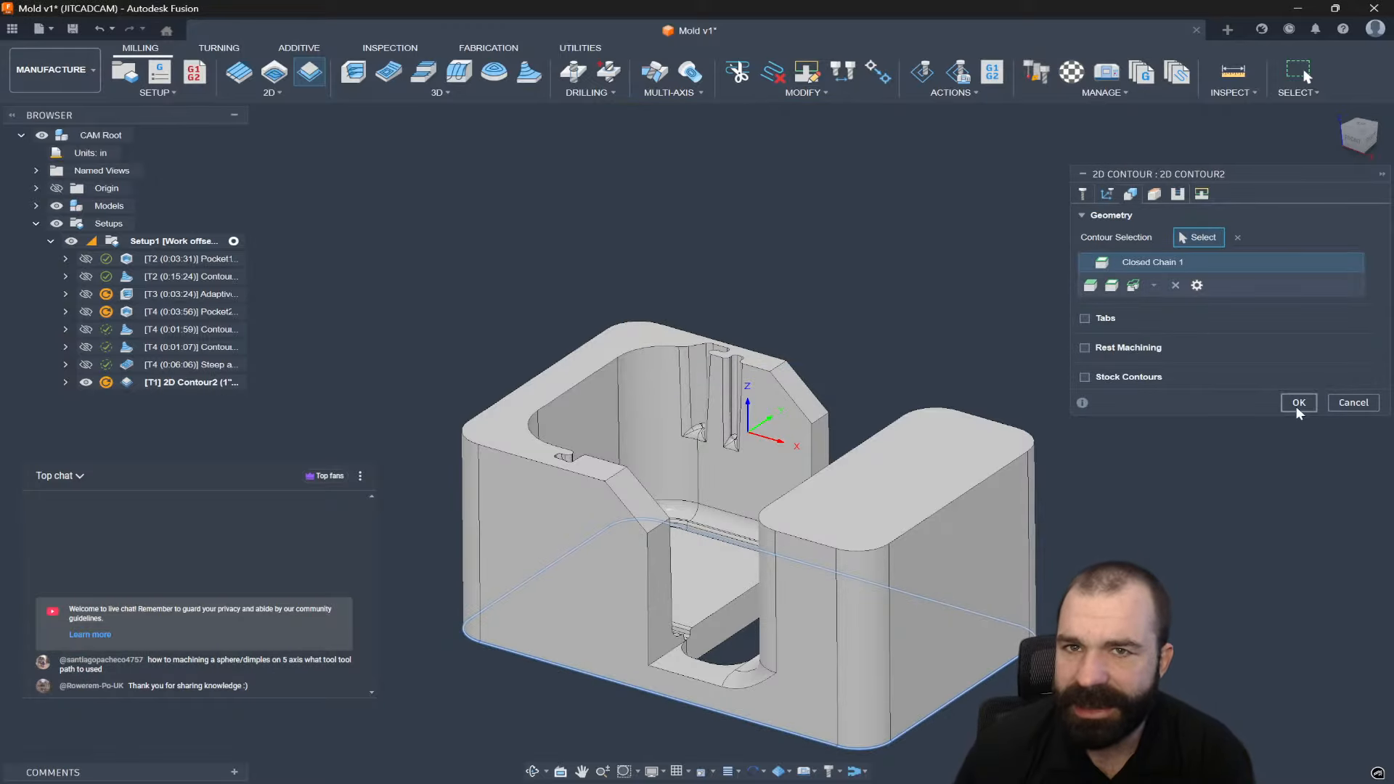
click(1299, 402)
Move the new 2D contour to run right after Pocket1 and start a stock simulation.
scroll(786, 361, down, 2)
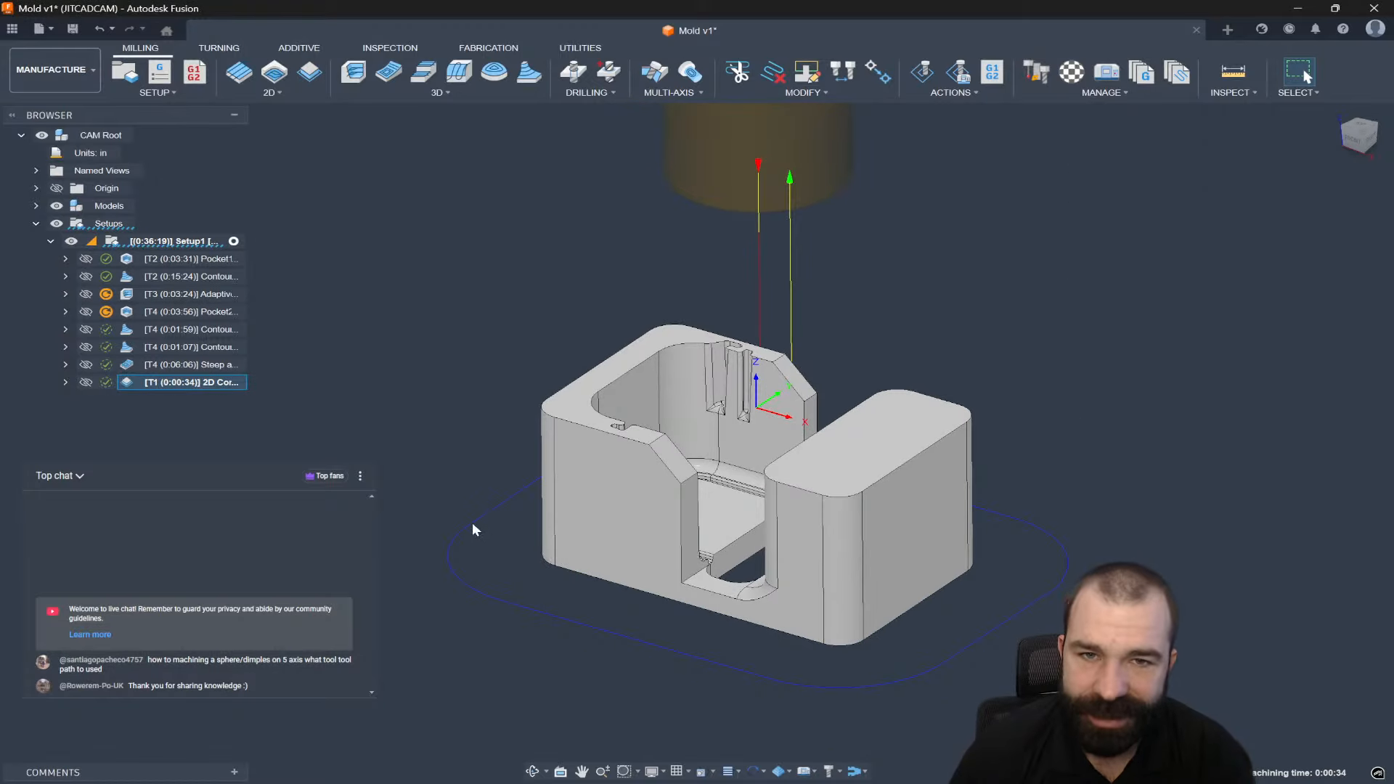
drag(131, 386, 167, 271)
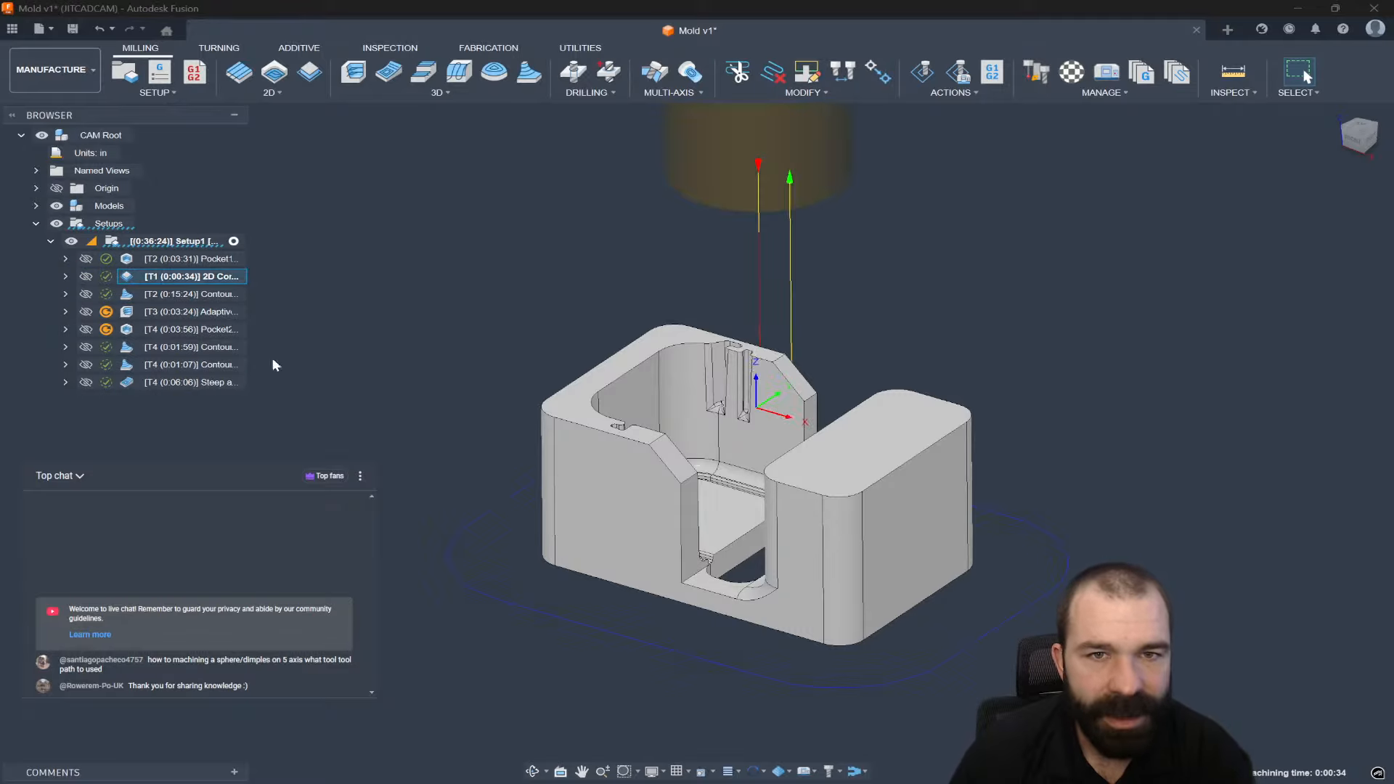
scroll(639, 629, up, 2)
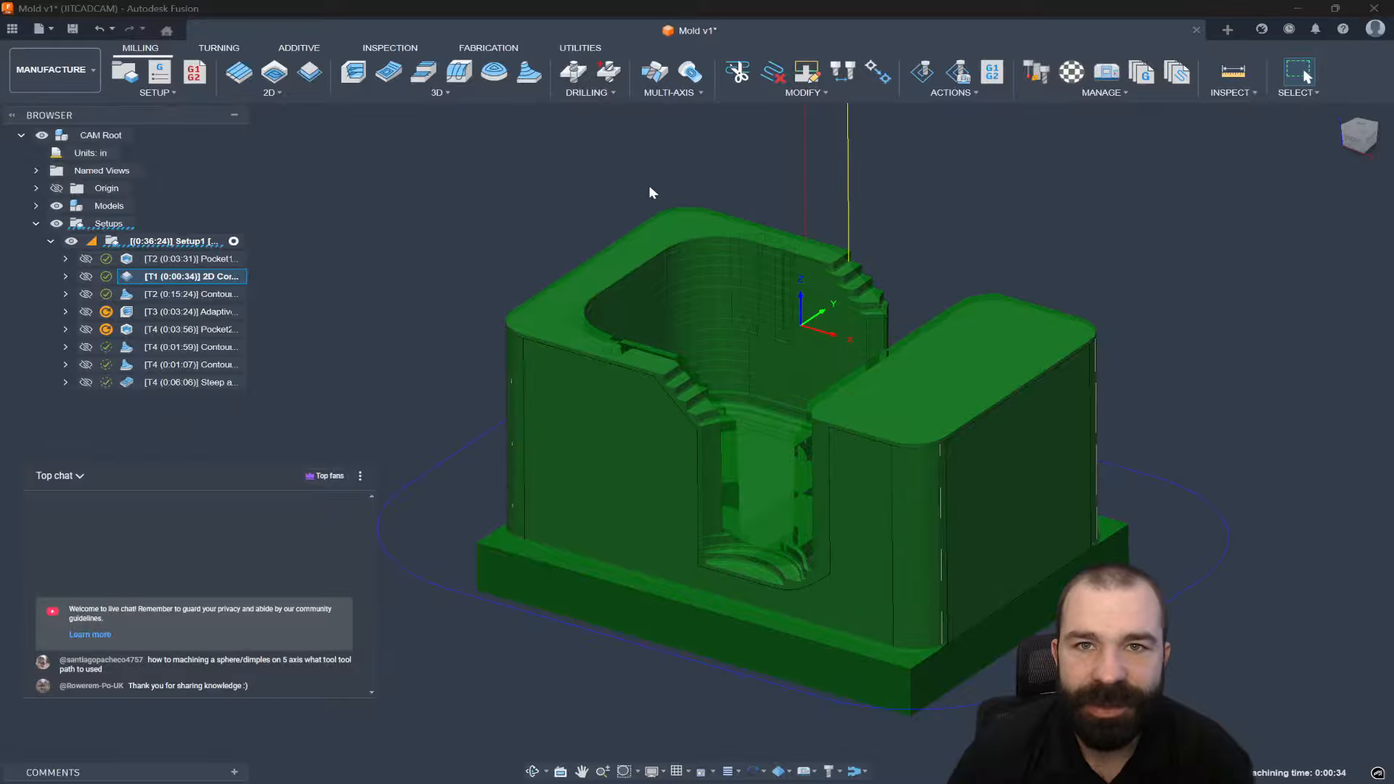
click(921, 74)
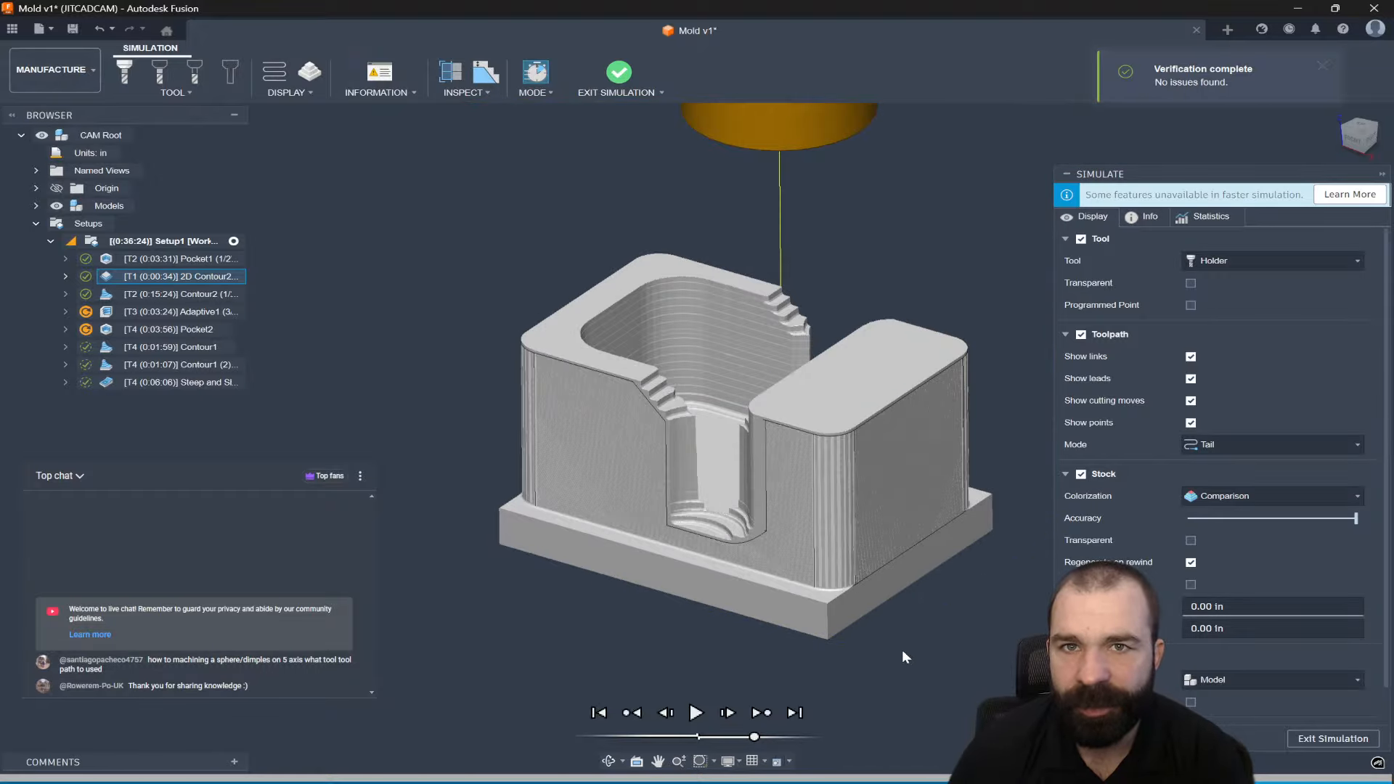
Play the simulation, check it from a side view, exit, and reopen Contour2 for editing.
click(696, 713)
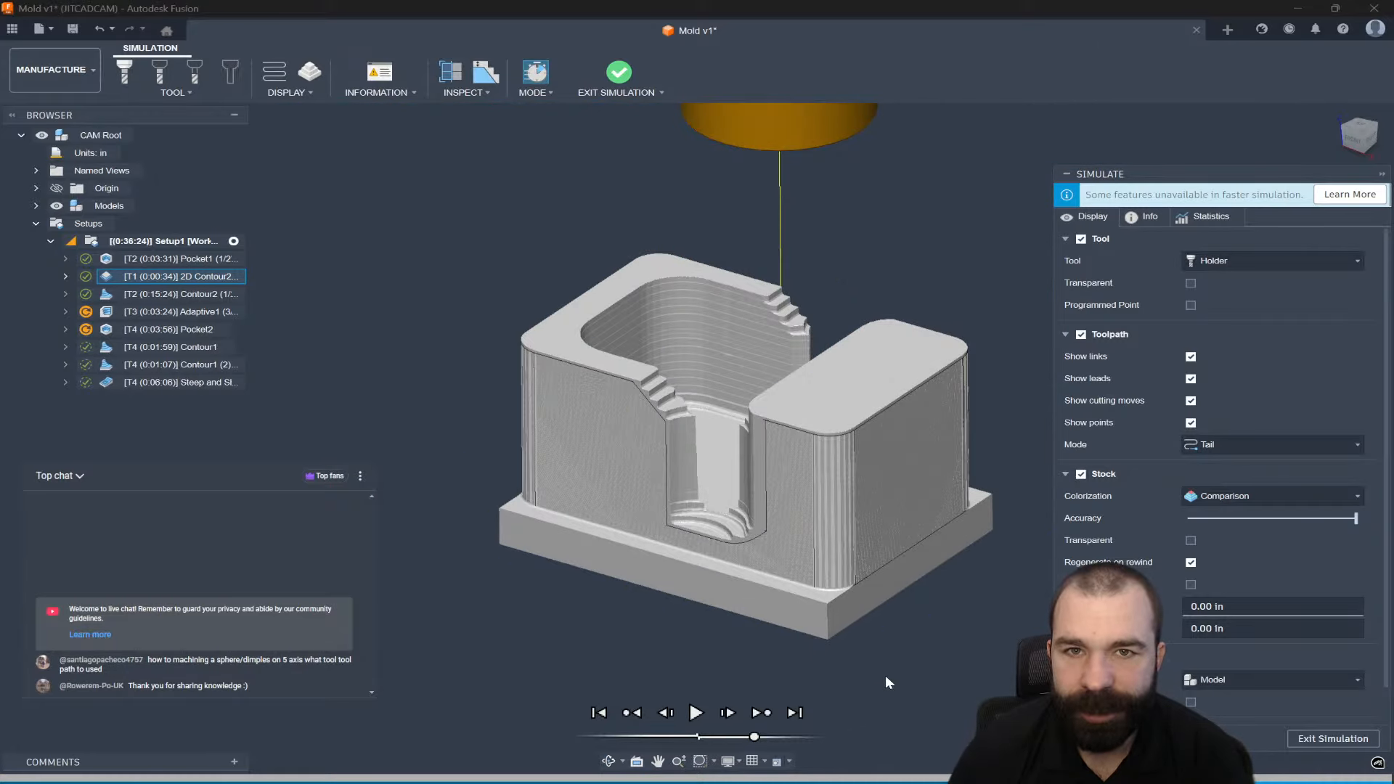
shift+middle_drag(893, 674, 855, 651)
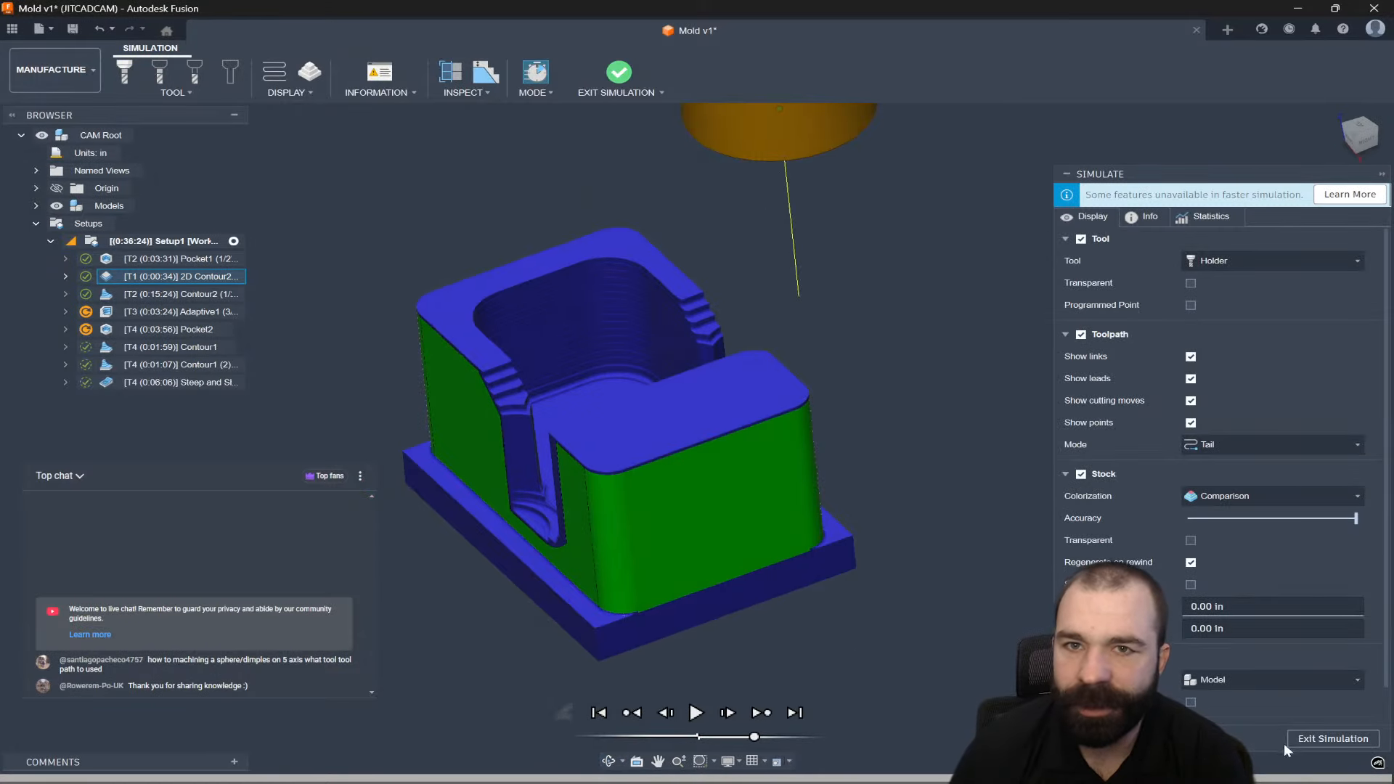
click(1333, 738)
double_click(130, 293)
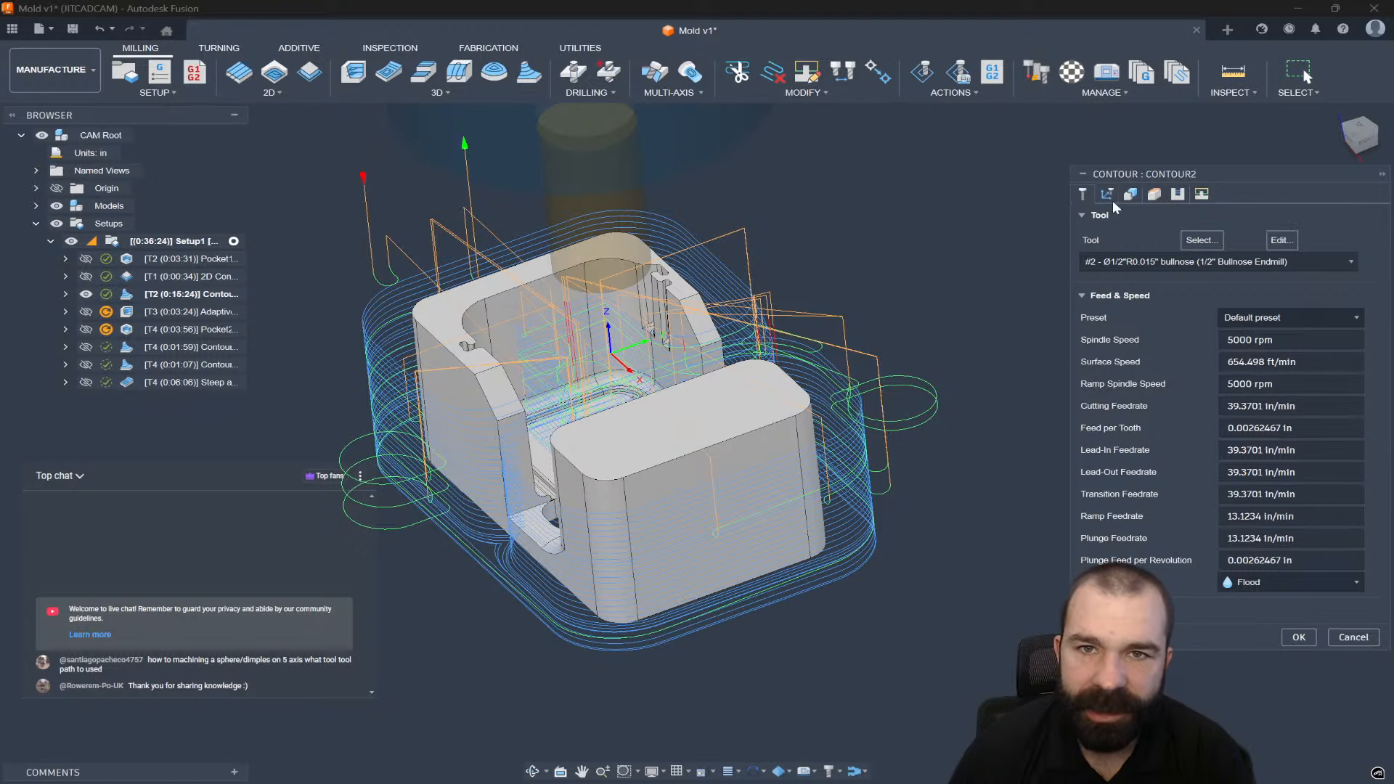
Turn on rest machining for Contour2 and regenerate it.
click(1108, 195)
click(1085, 385)
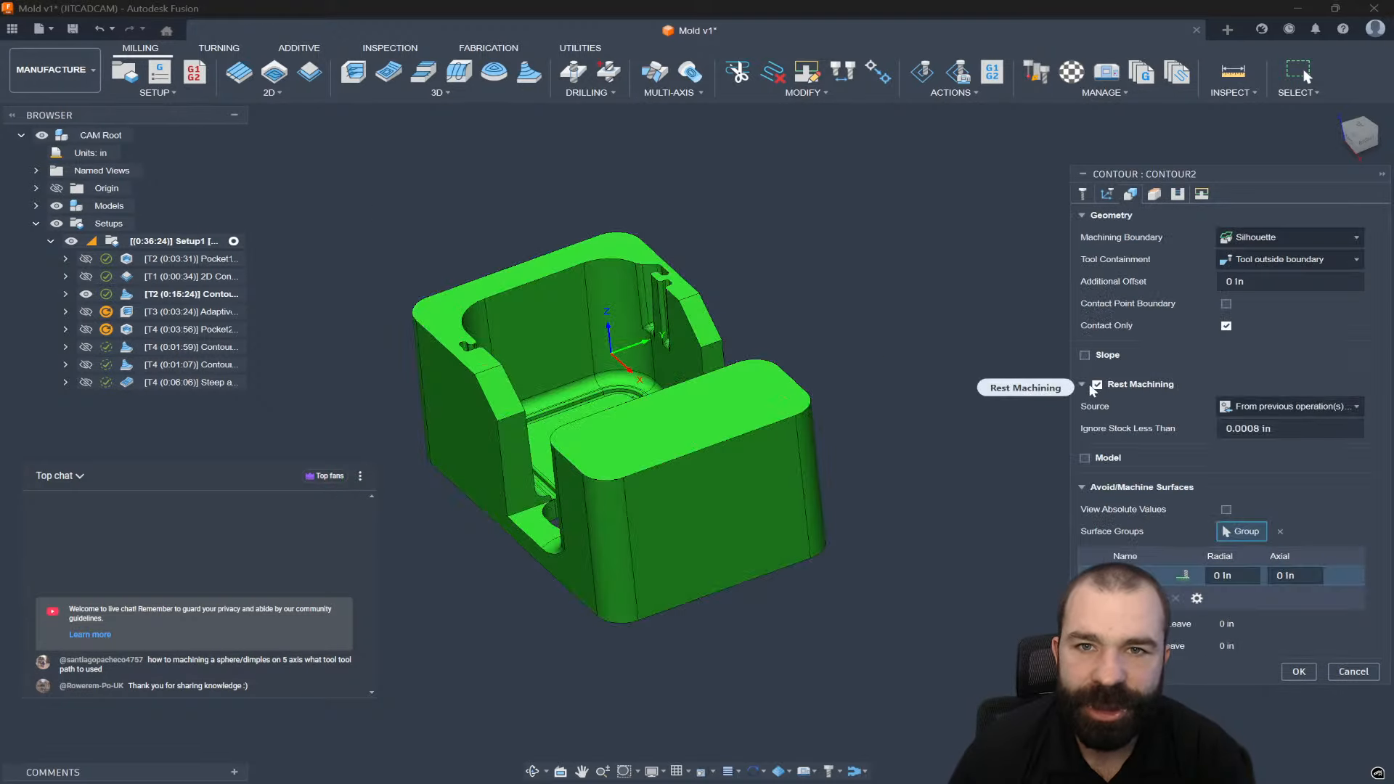
click(1298, 672)
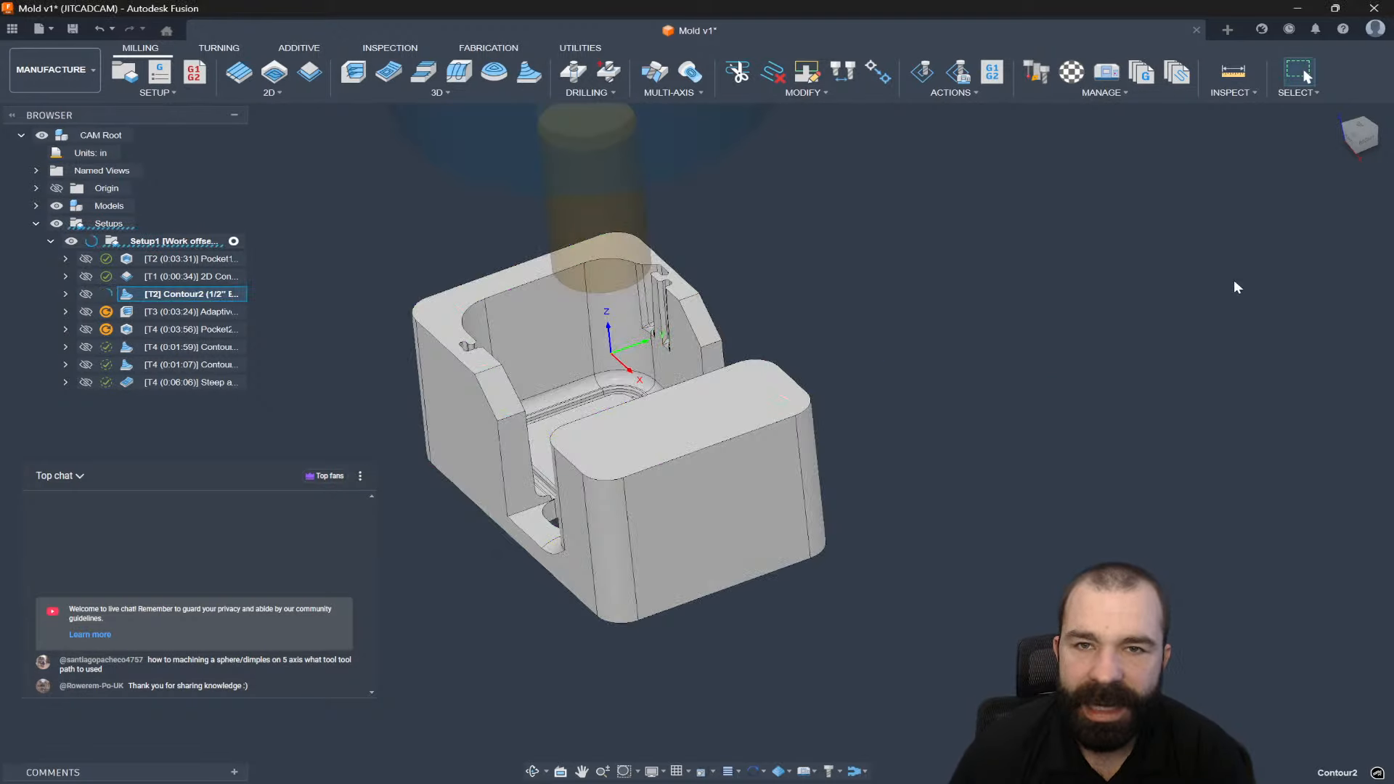
click(1357, 140)
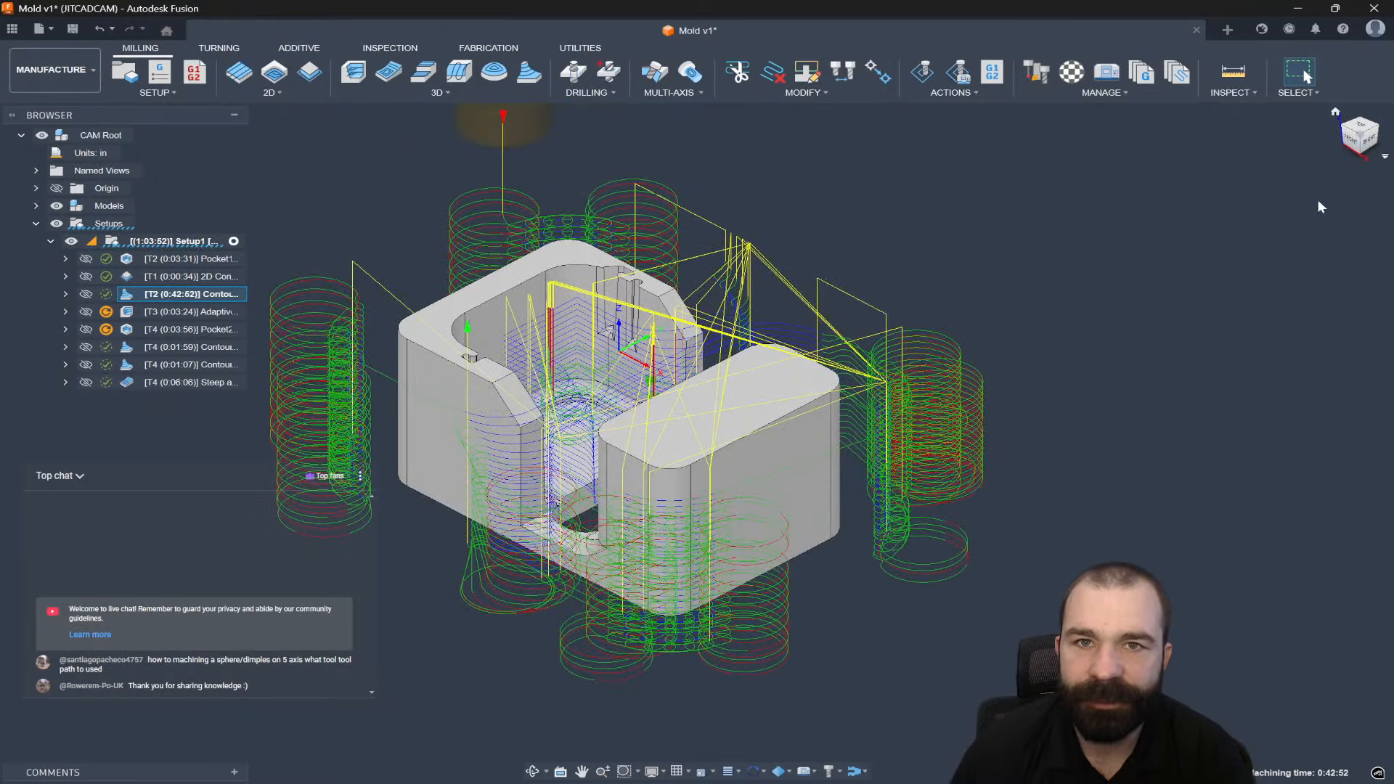
scroll(714, 550, up, 3)
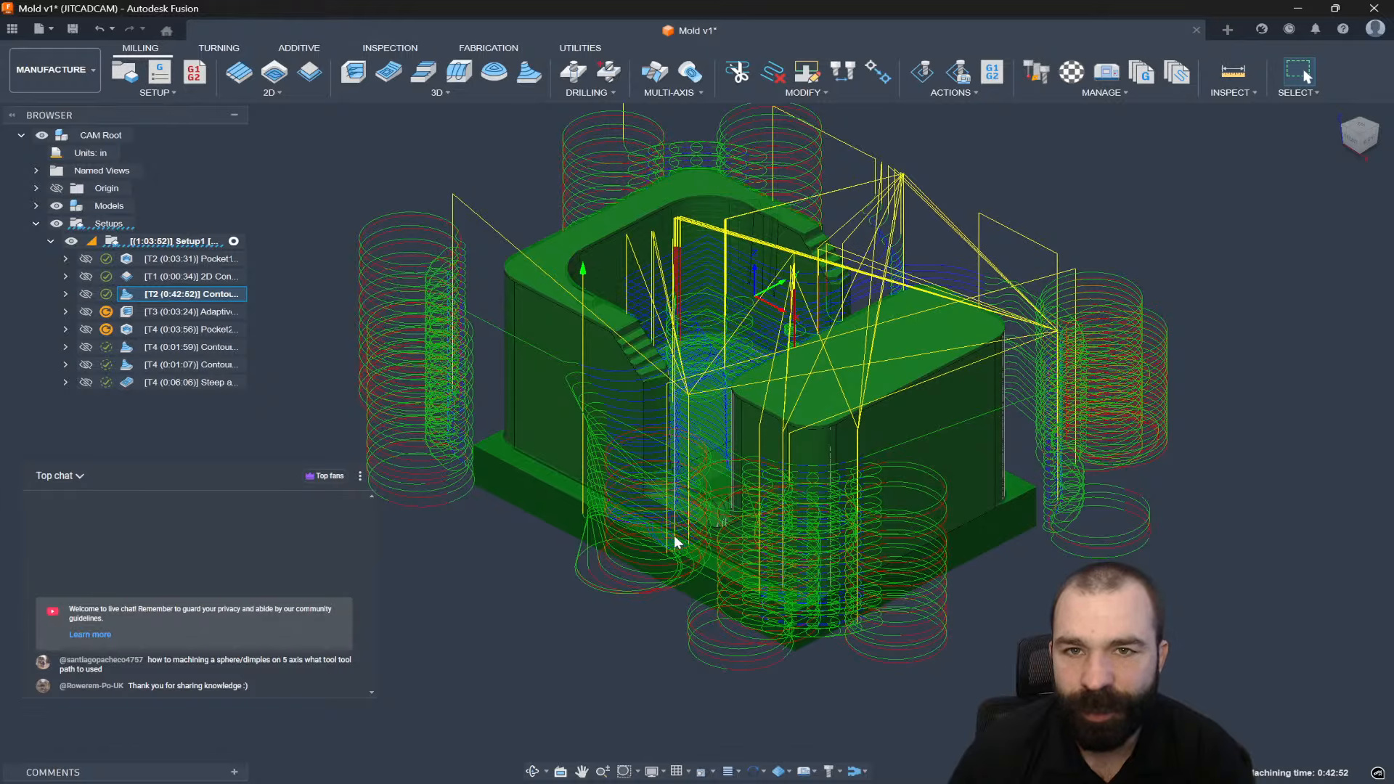
Change Contour2's Ignore Stock Less Than value from 0.0008 in to 0.001 in.
double_click(132, 293)
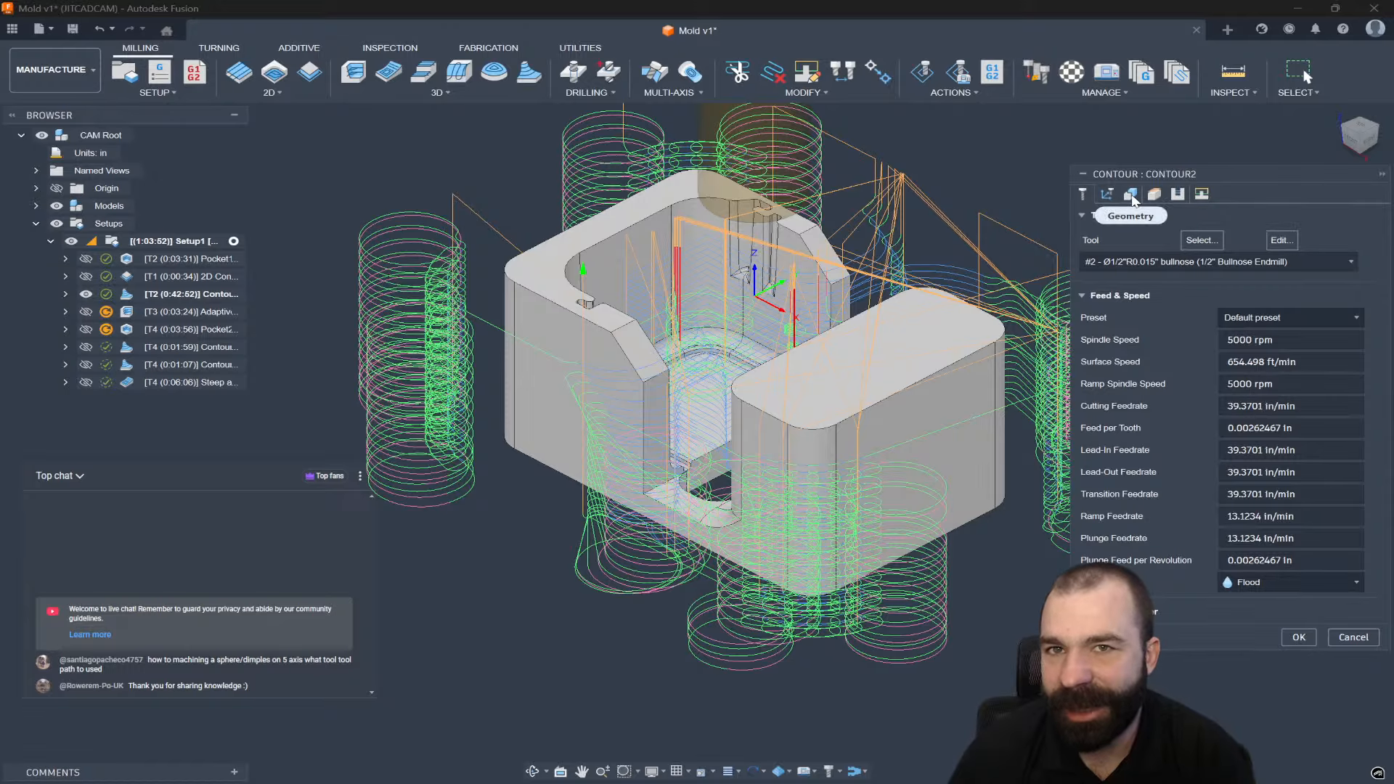
click(1131, 195)
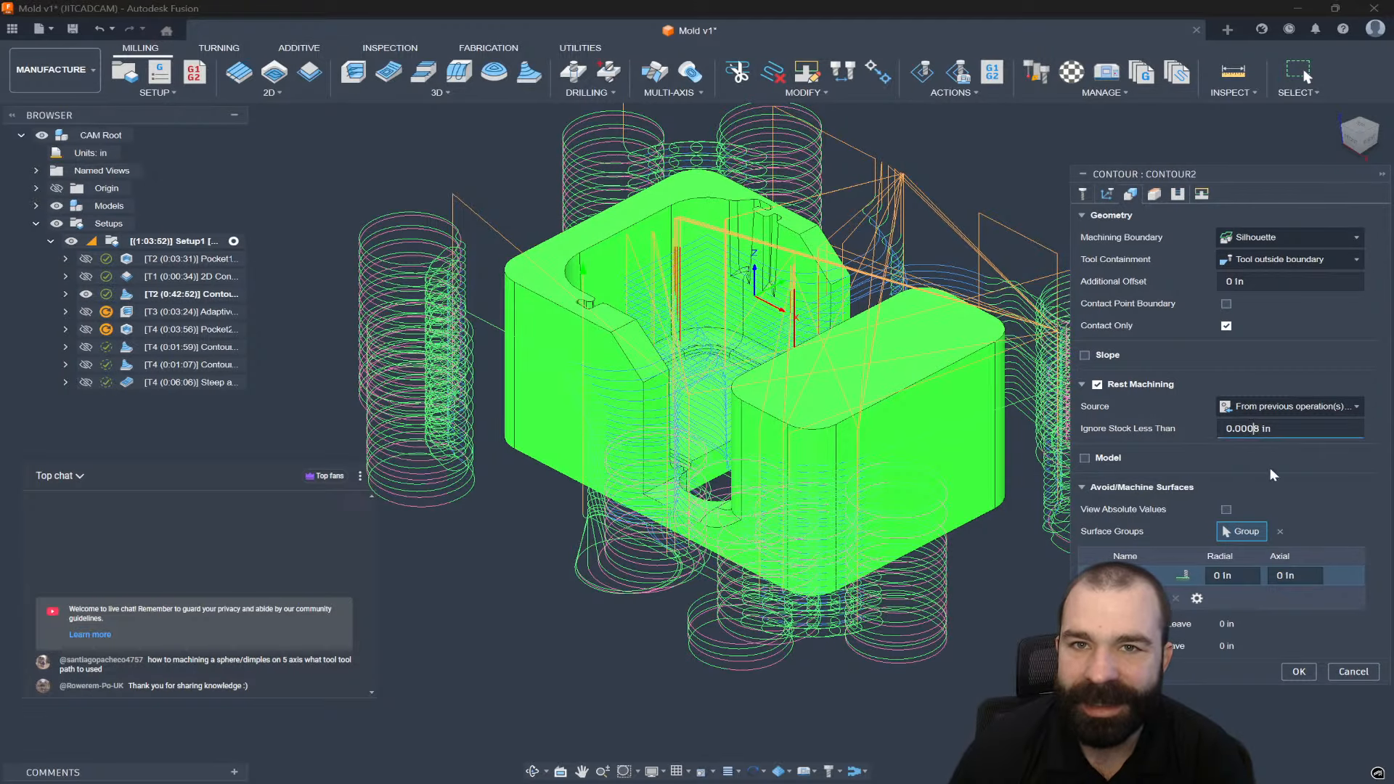
key(BackSpace)
key(BackSpace)
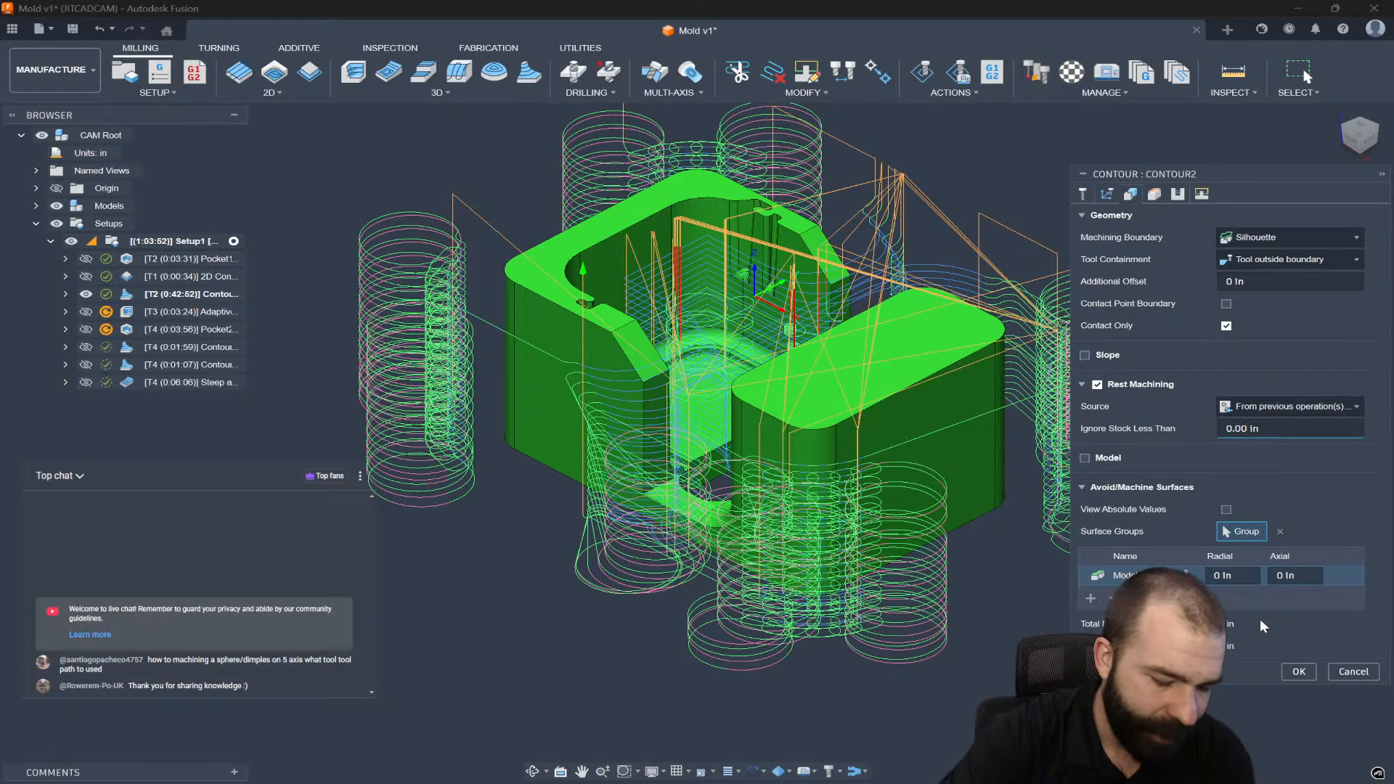
text(1)
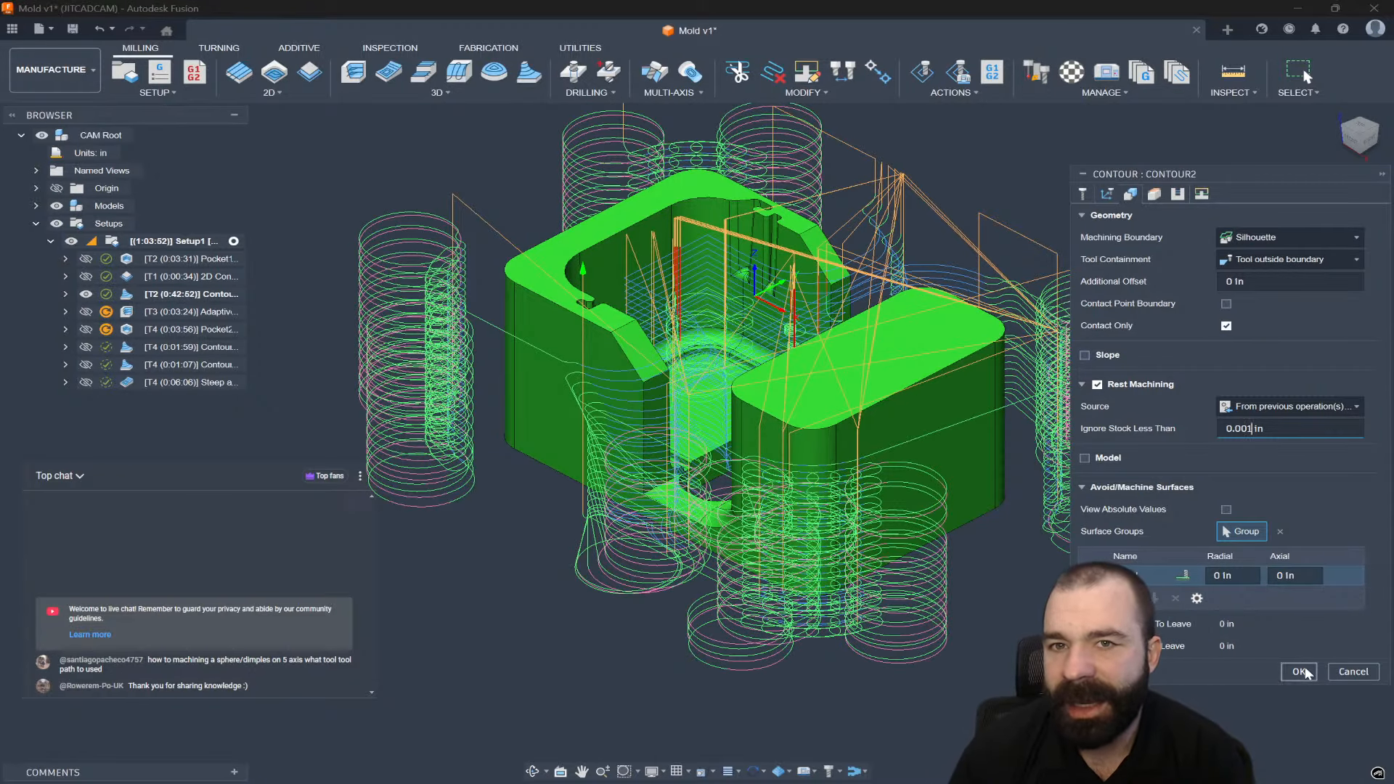
click(1299, 671)
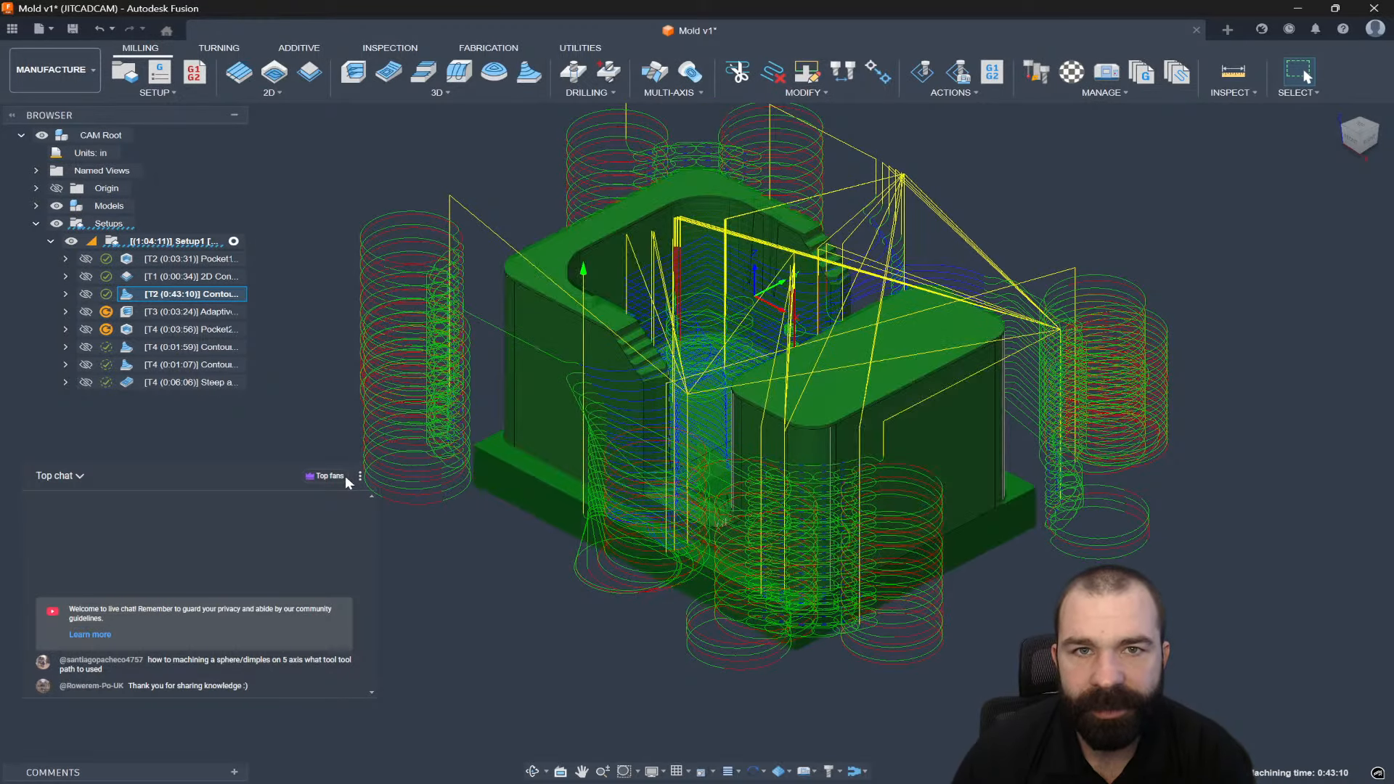
Check the 2D contour's tolerance value and close its settings unchanged.
click(129, 280)
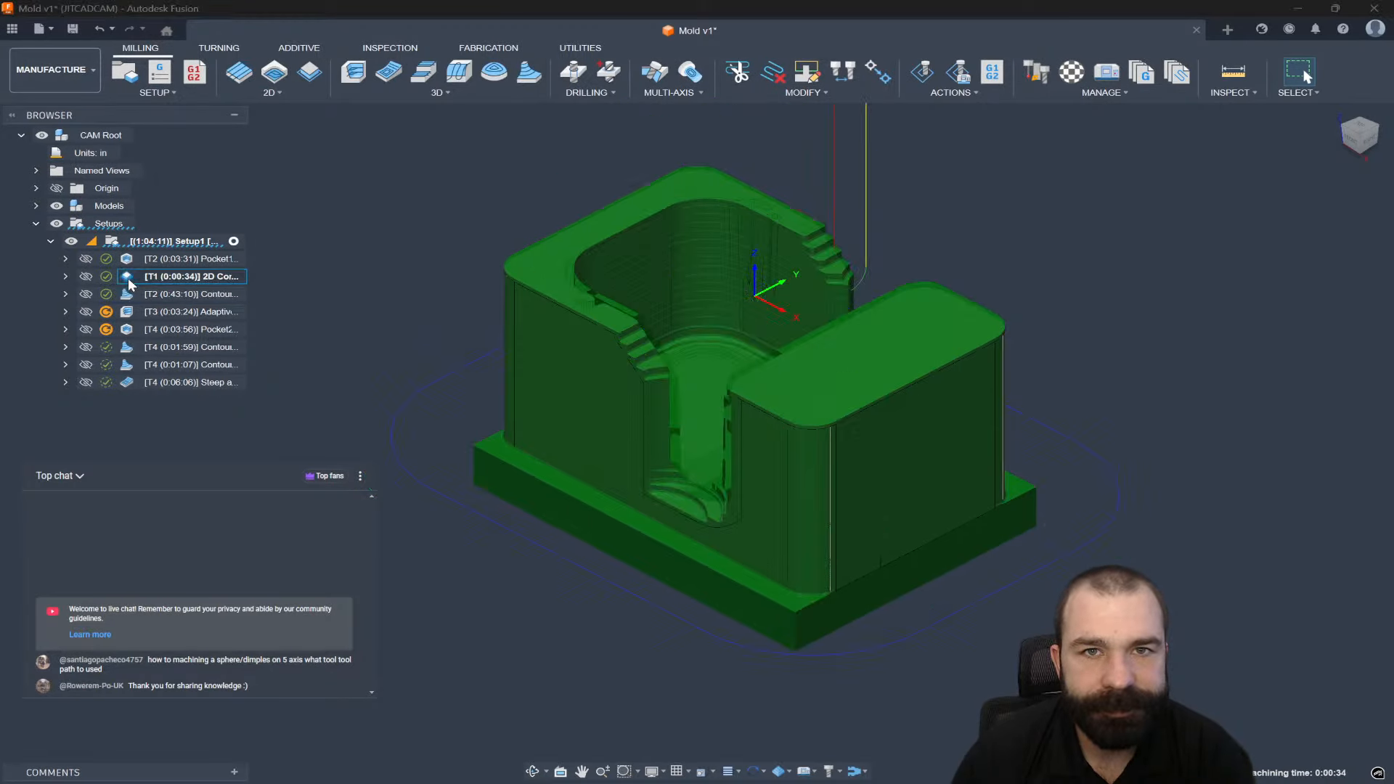
double_click(129, 280)
click(1154, 194)
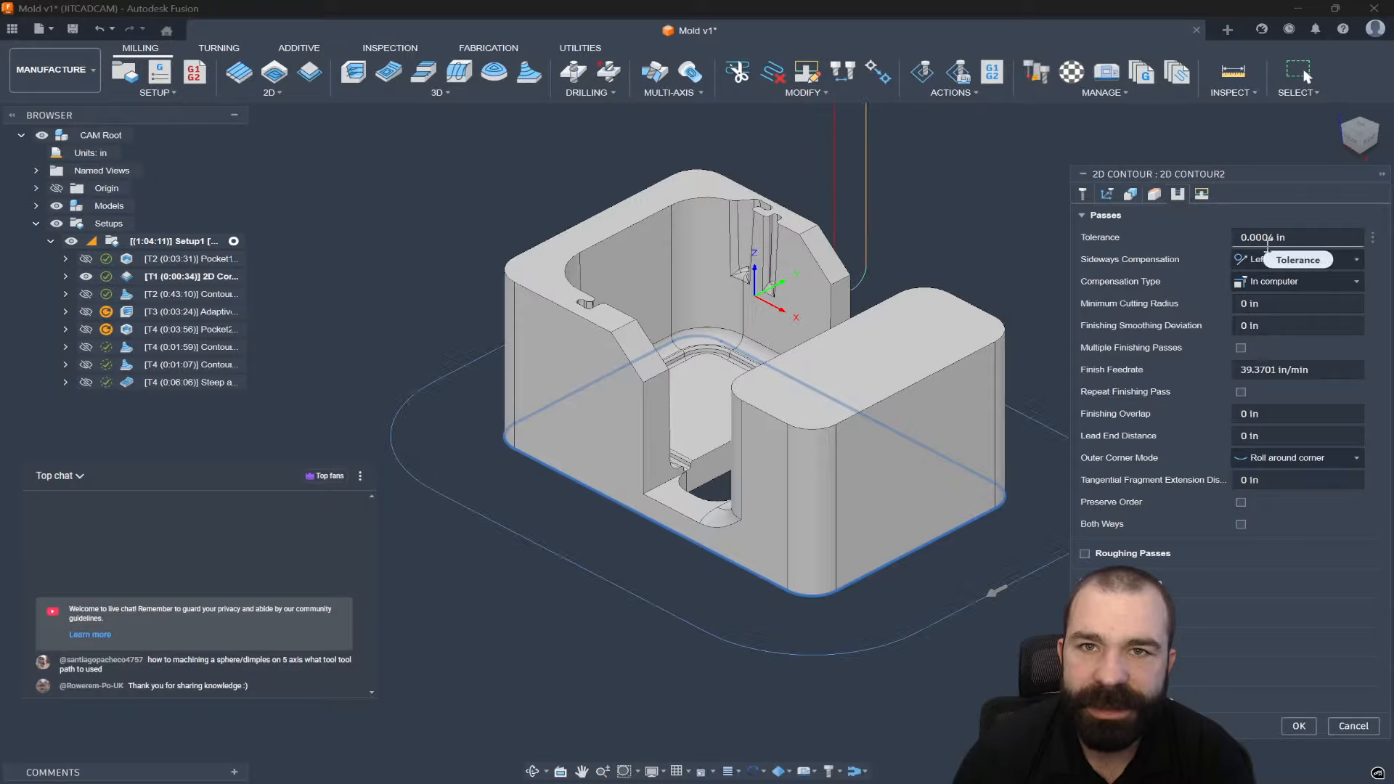
drag(1291, 238, 1267, 237)
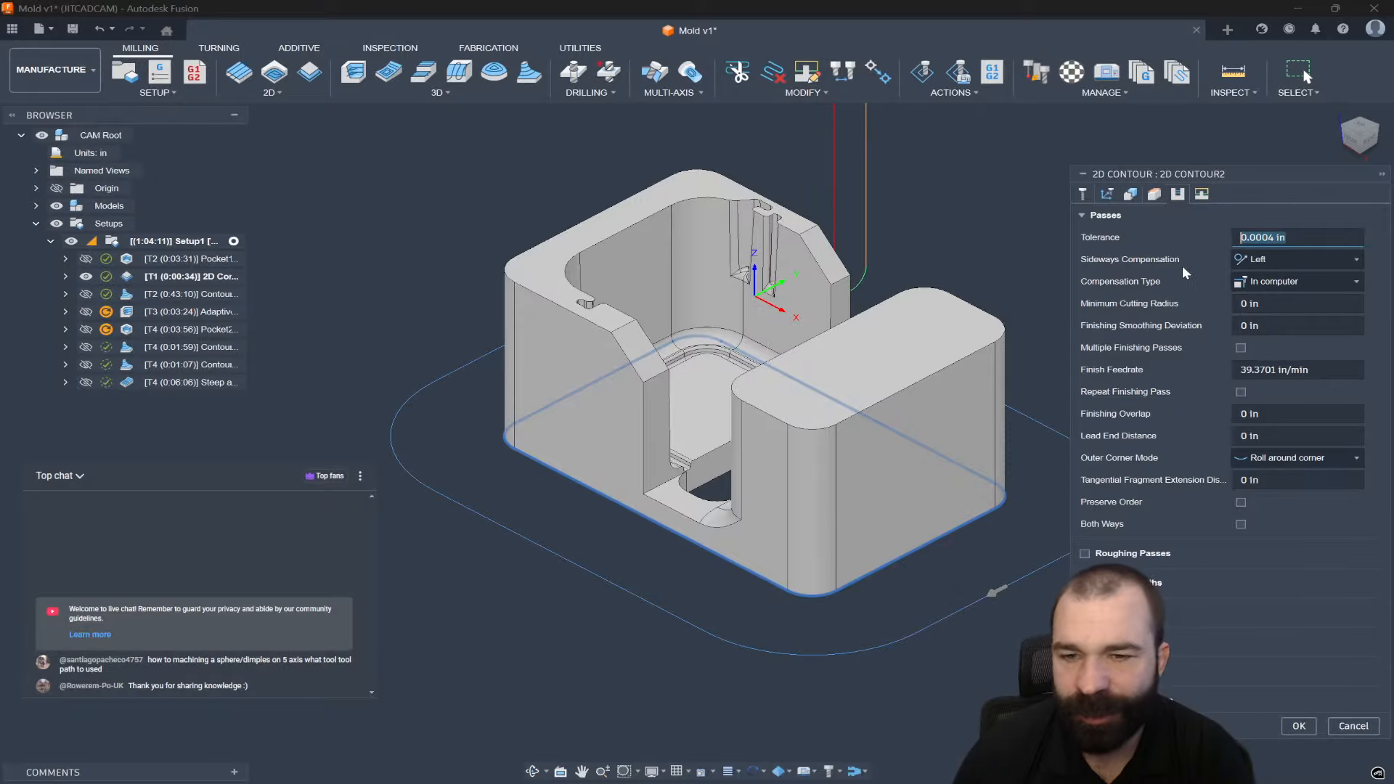
click(1299, 726)
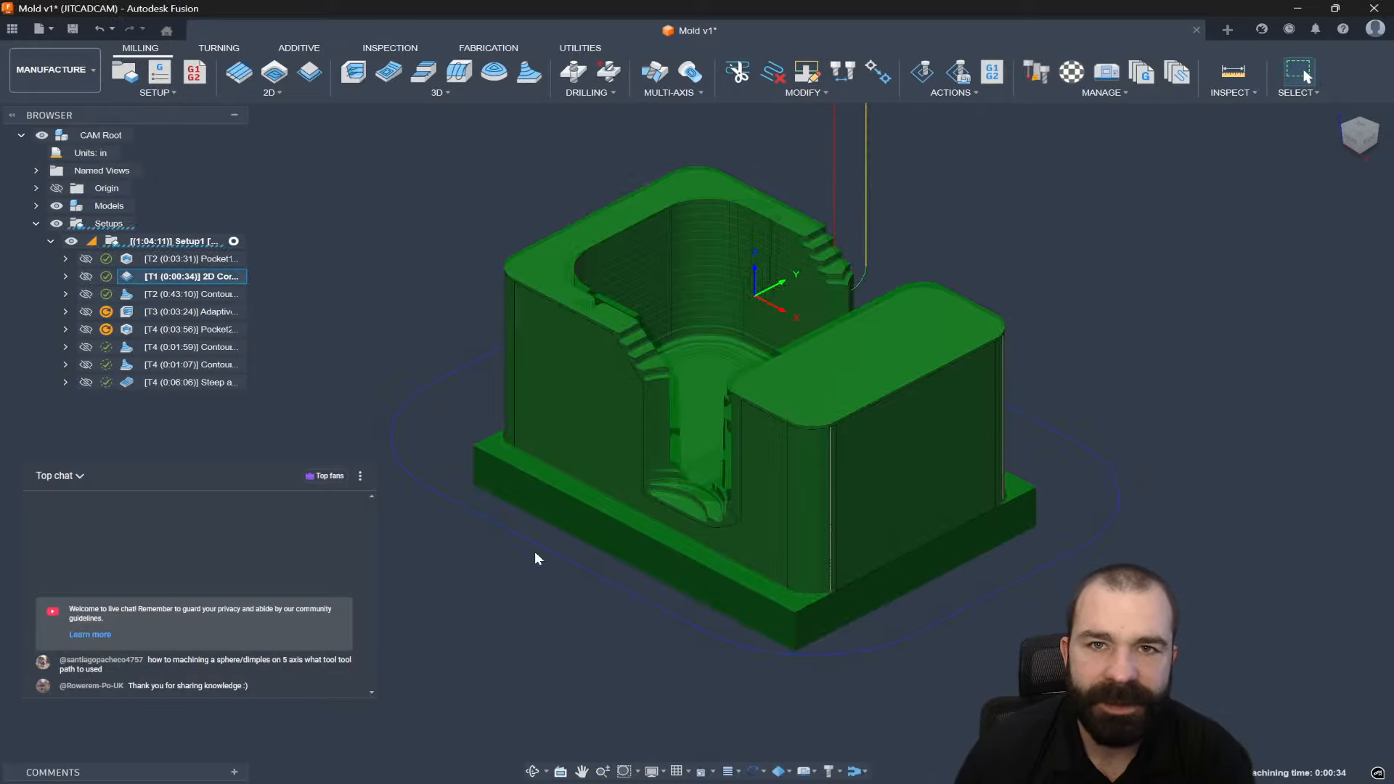
Turn off rest machining on Contour2 and set Tool Containment to tool centre on boundary.
double_click(135, 297)
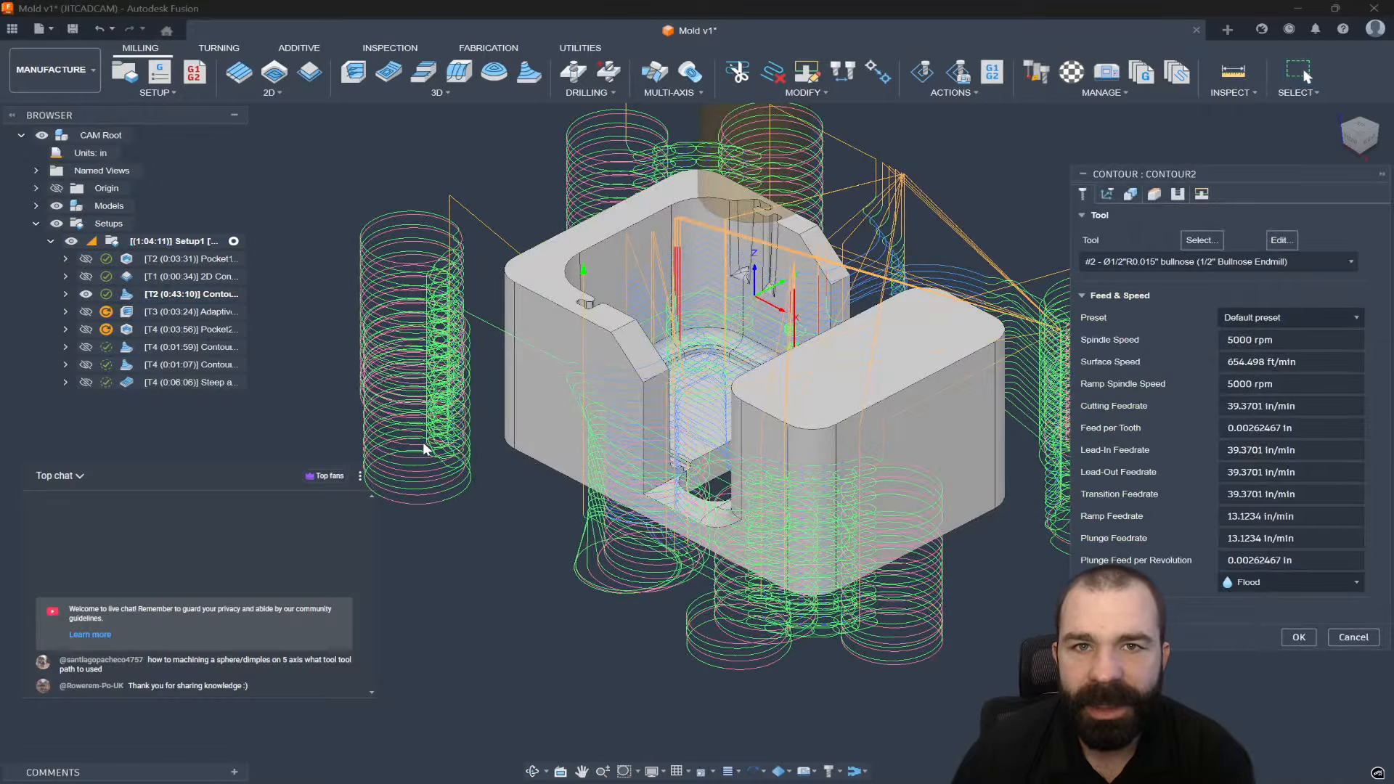
click(1130, 194)
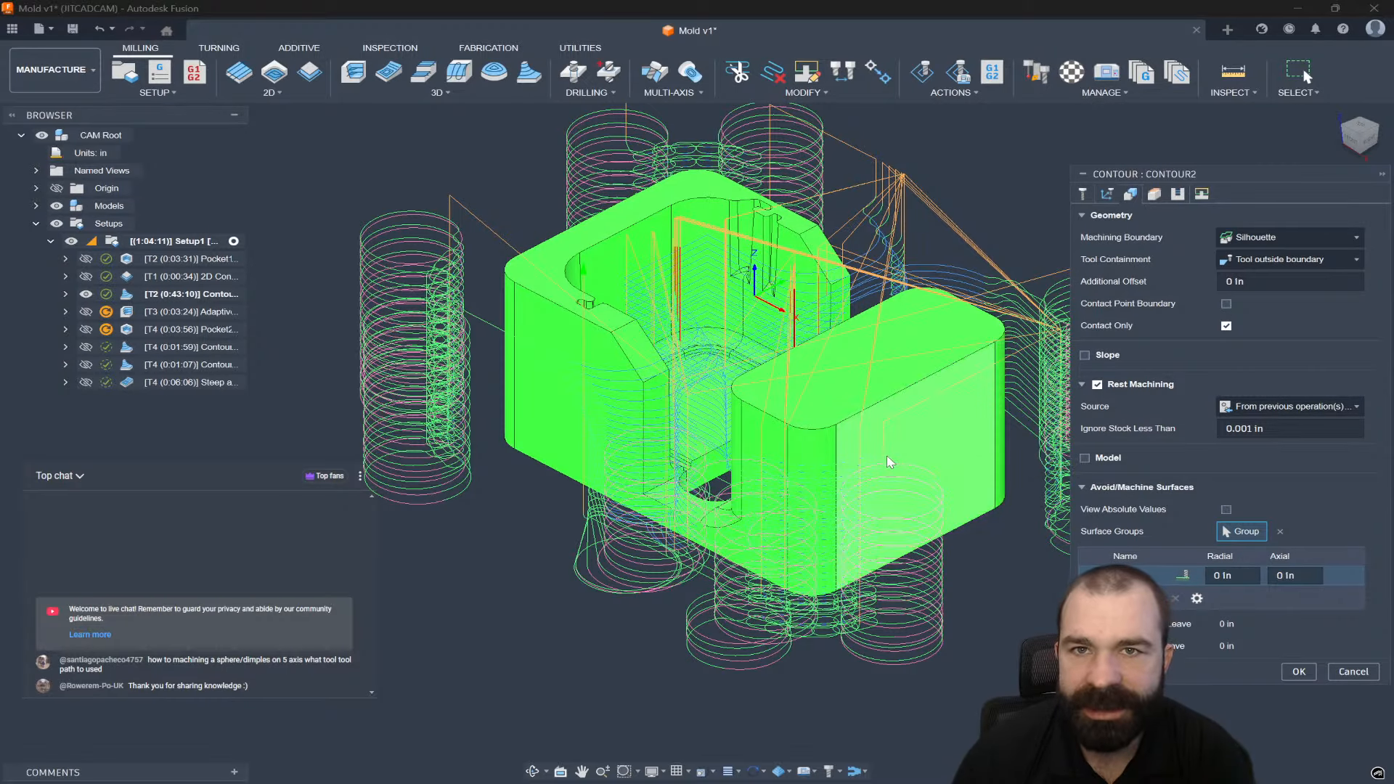
scroll(999, 451, down, 1)
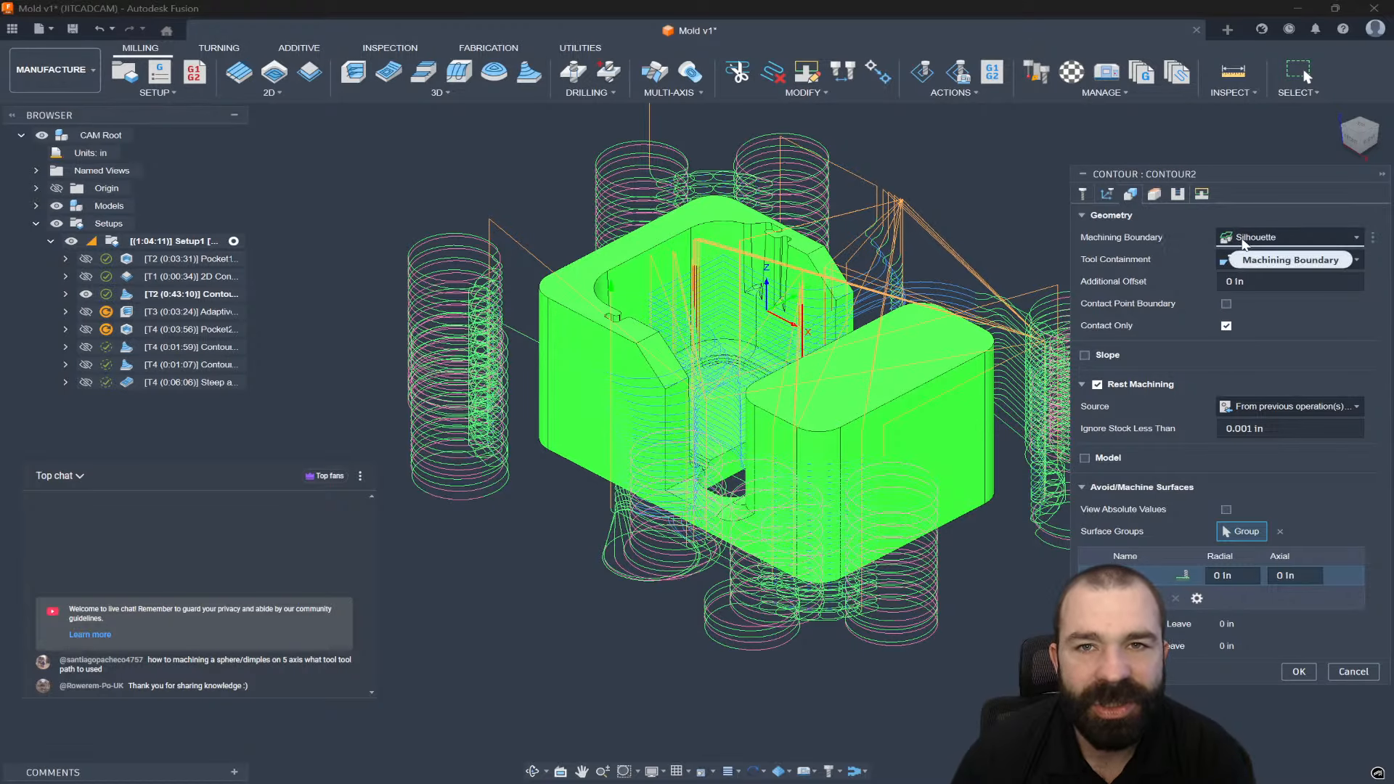
click(1097, 385)
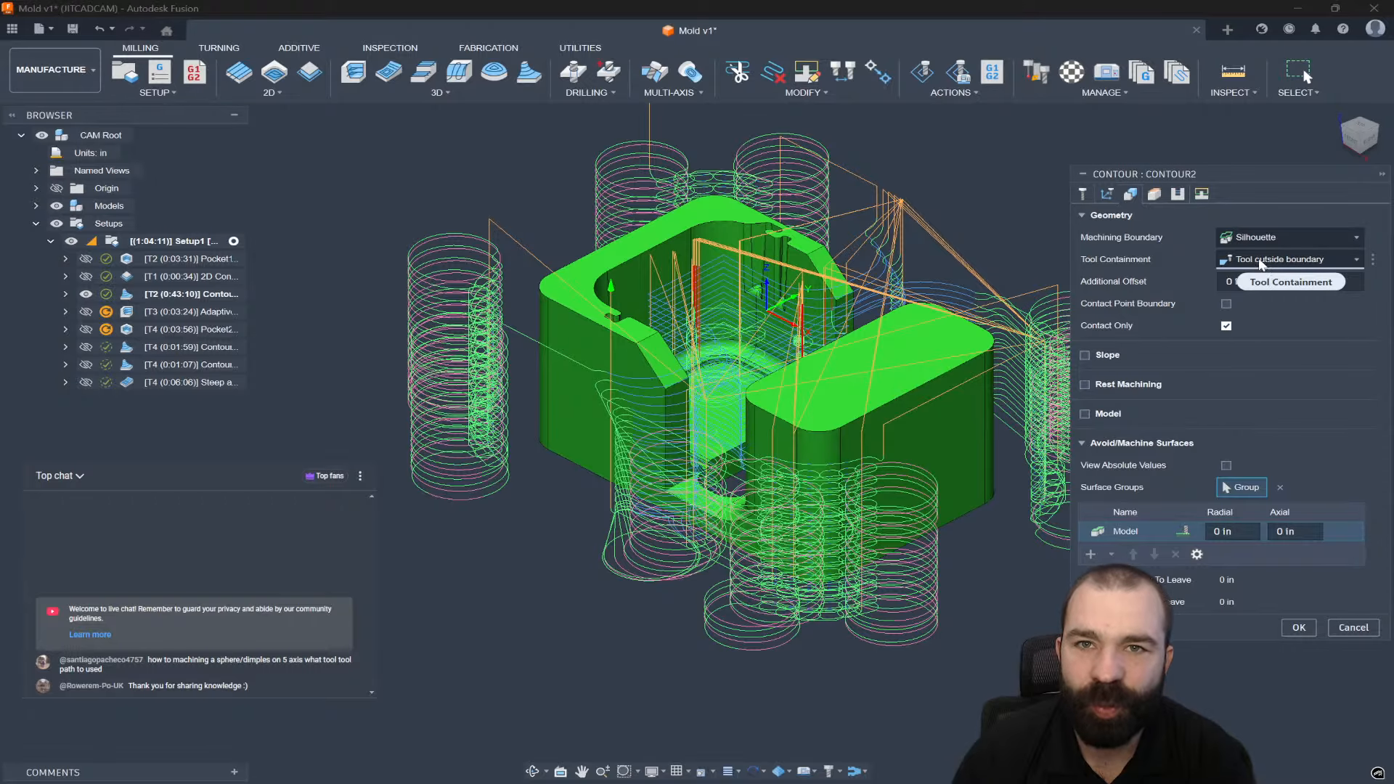
click(1258, 261)
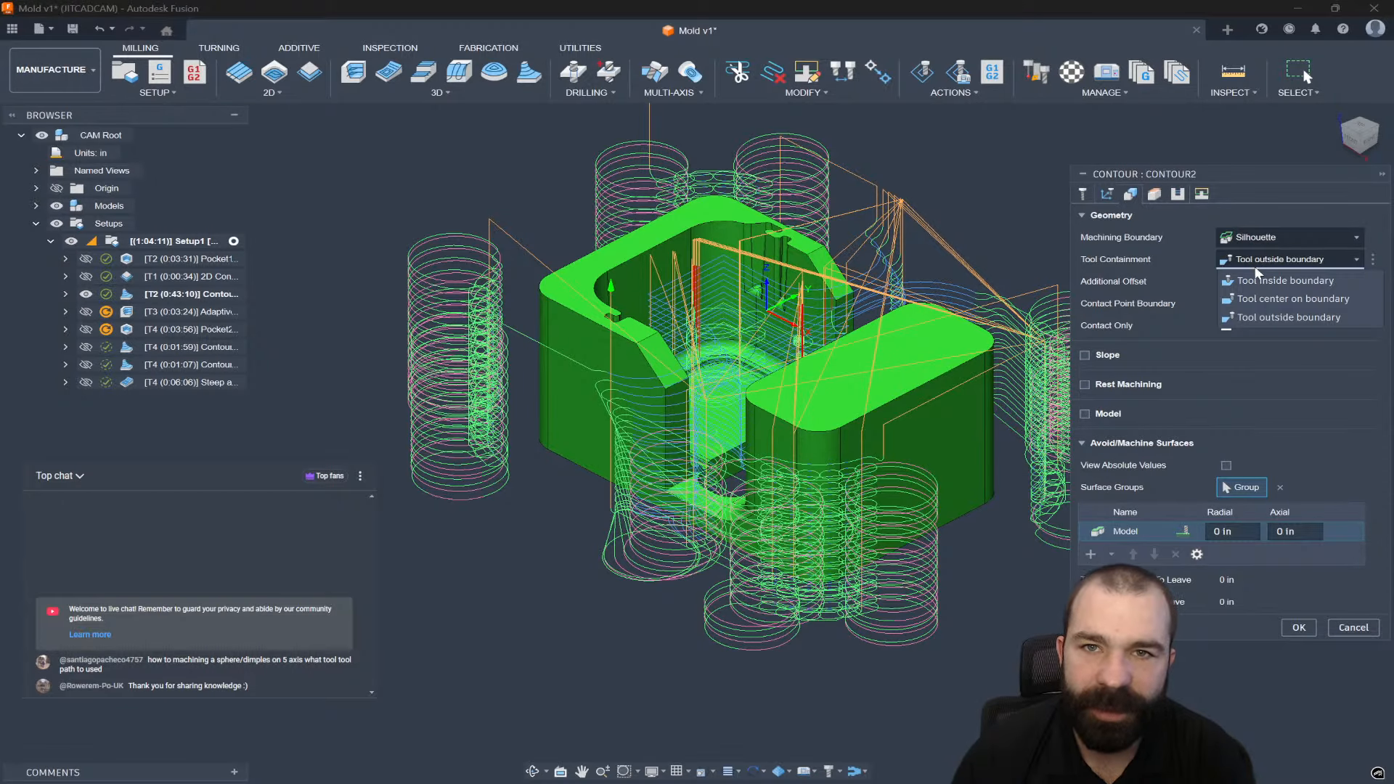
click(1250, 298)
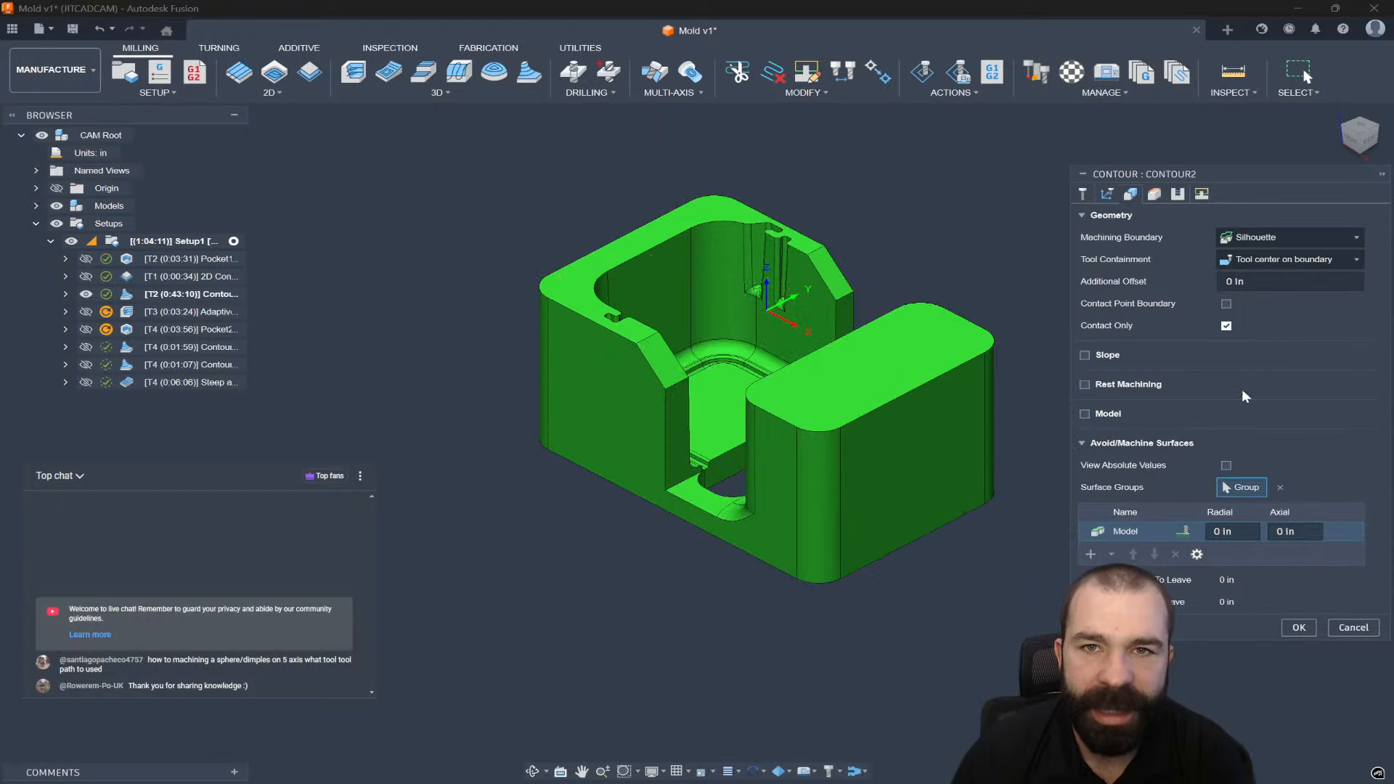
click(1299, 627)
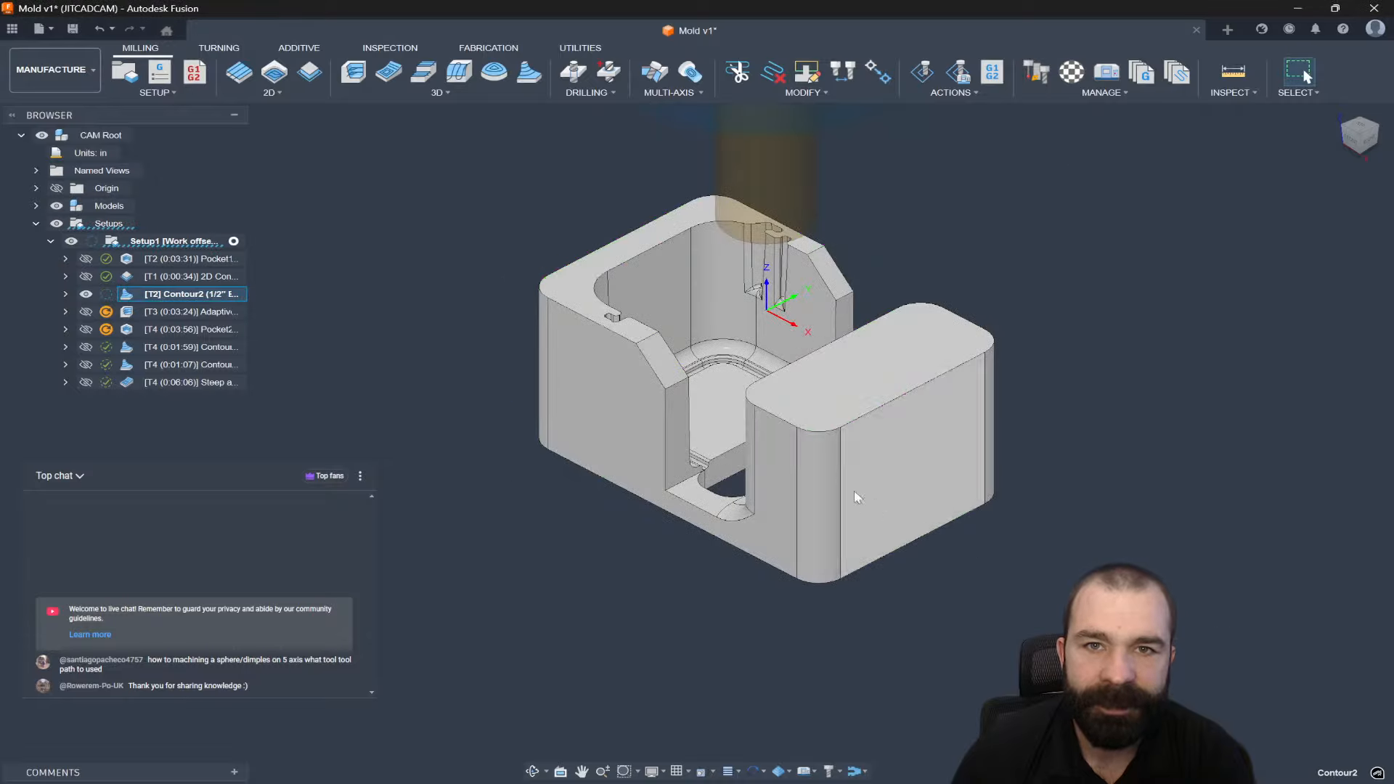
mouse_move(683, 452)
shift+middle_down()
mouse_move(694, 490)
mouse_move(697, 443)
mouse_move(748, 450)
mouse_move(739, 465)
mouse_move(694, 445)
shift+middle_up()
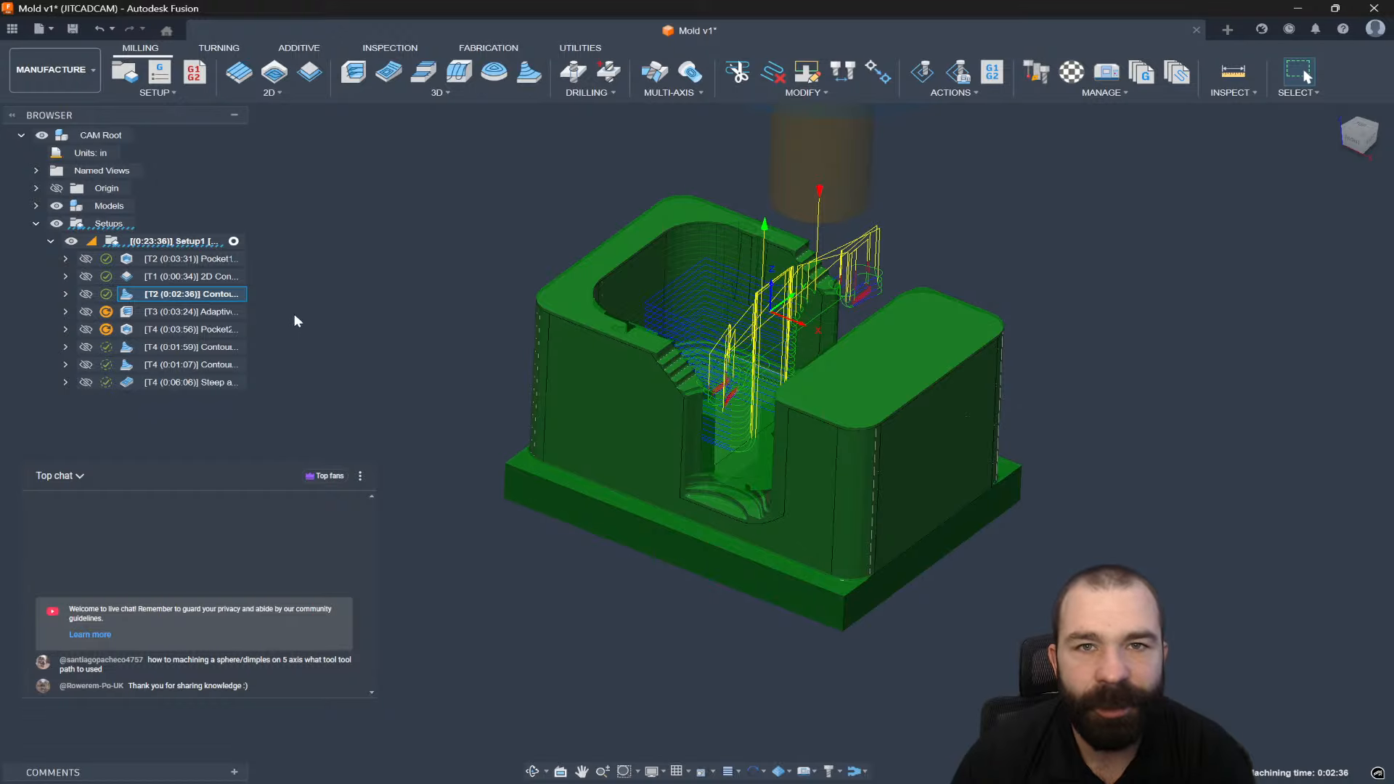
Derive a 3D Milling Flat finishing operation, Flat1, from Contour2.
right_click(218, 295)
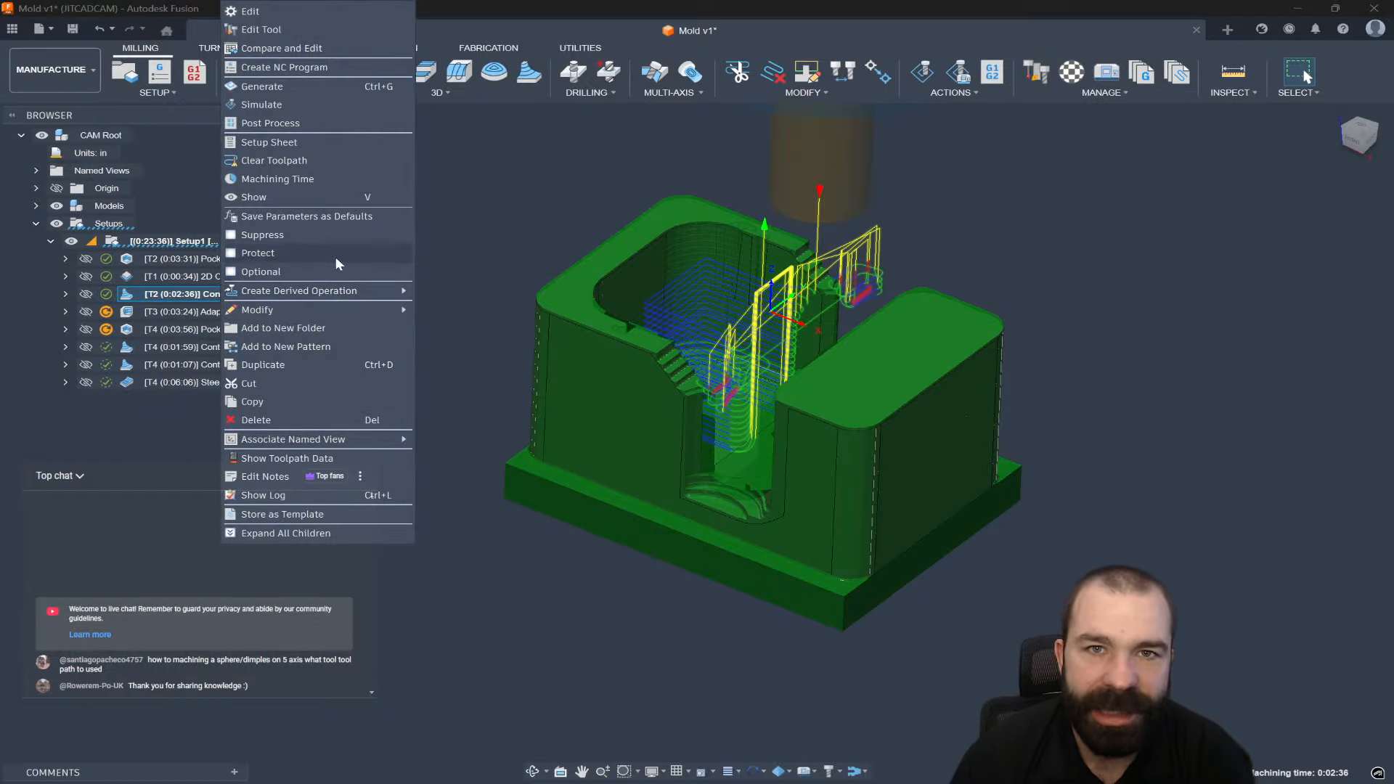
mouse_move(355, 289)
mouse_move(513, 289)
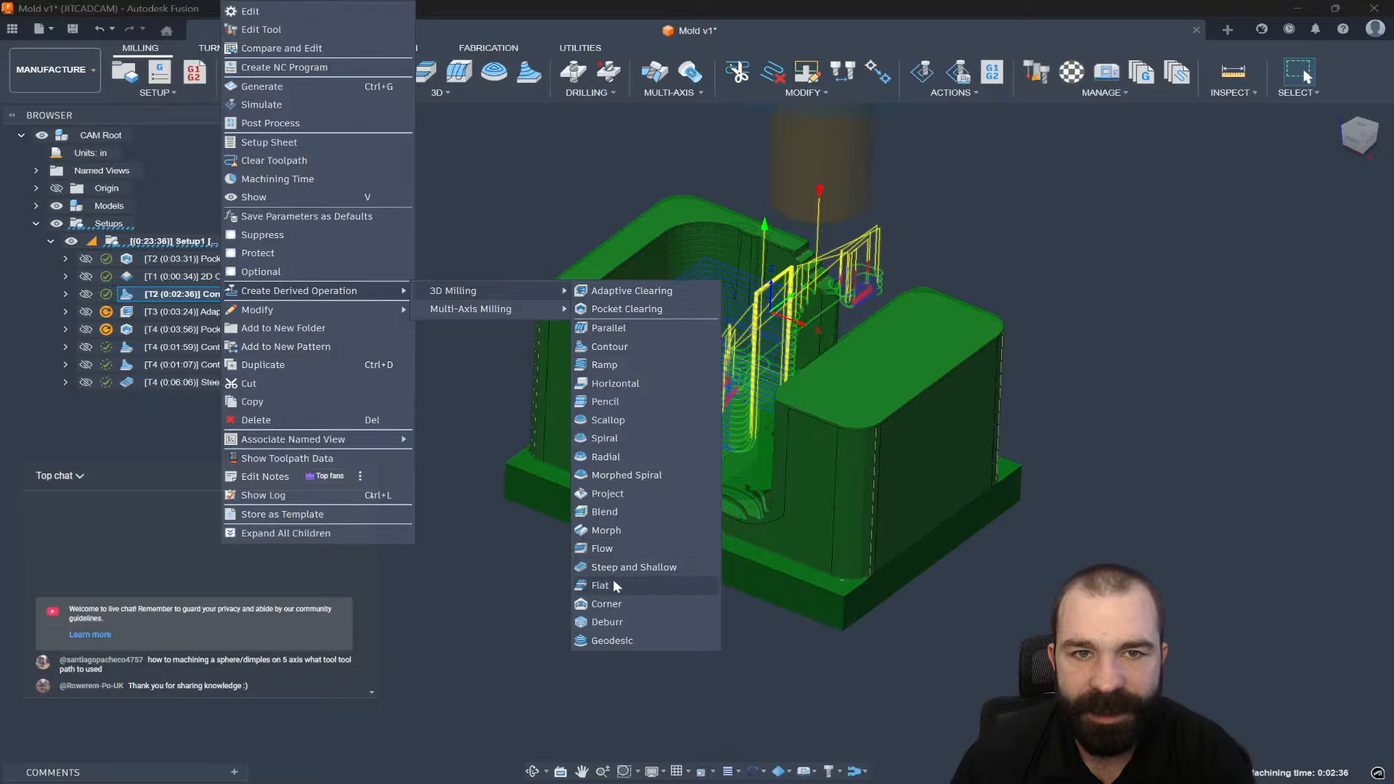
click(695, 585)
click(1302, 634)
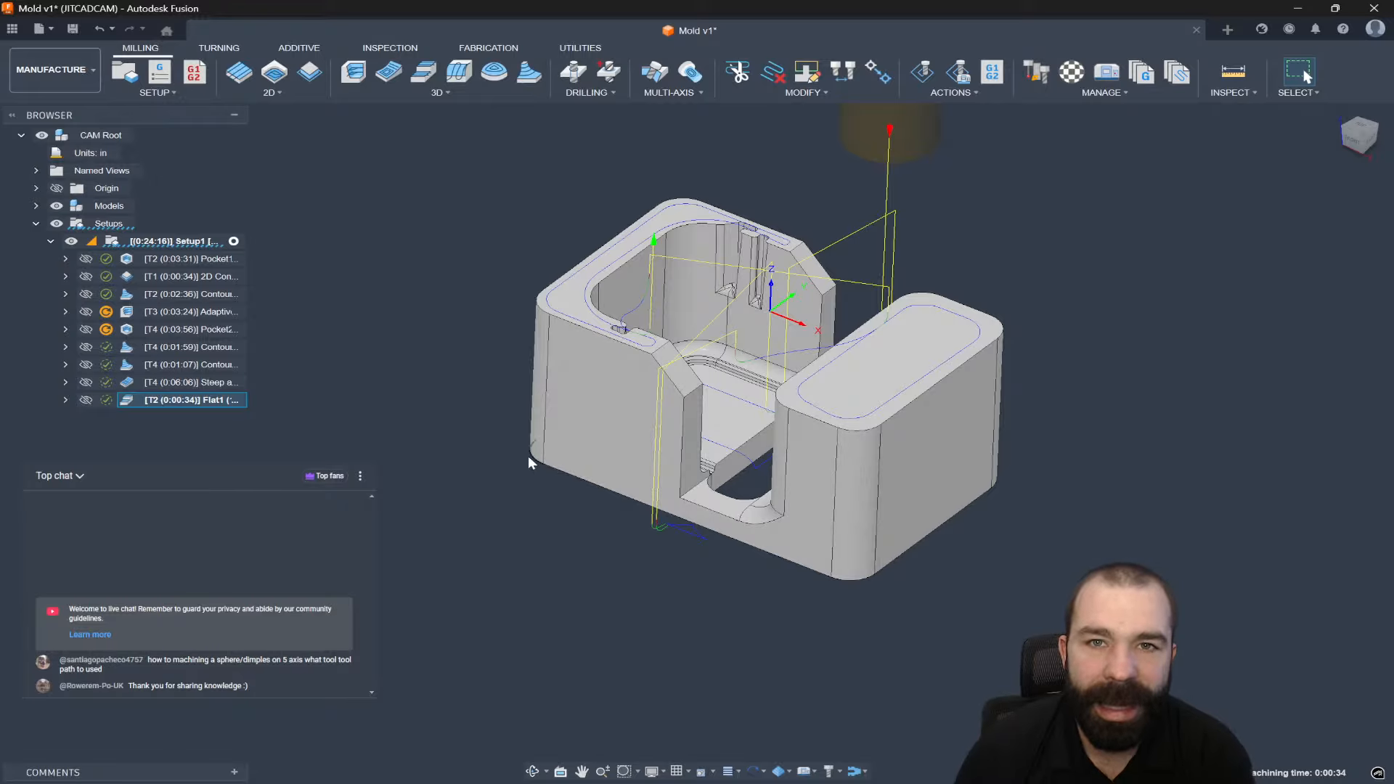
Move Flat1 to run right after 2D Contour2 and preview the Flat1 and Contour2 toolpaths.
drag(195, 400, 176, 285)
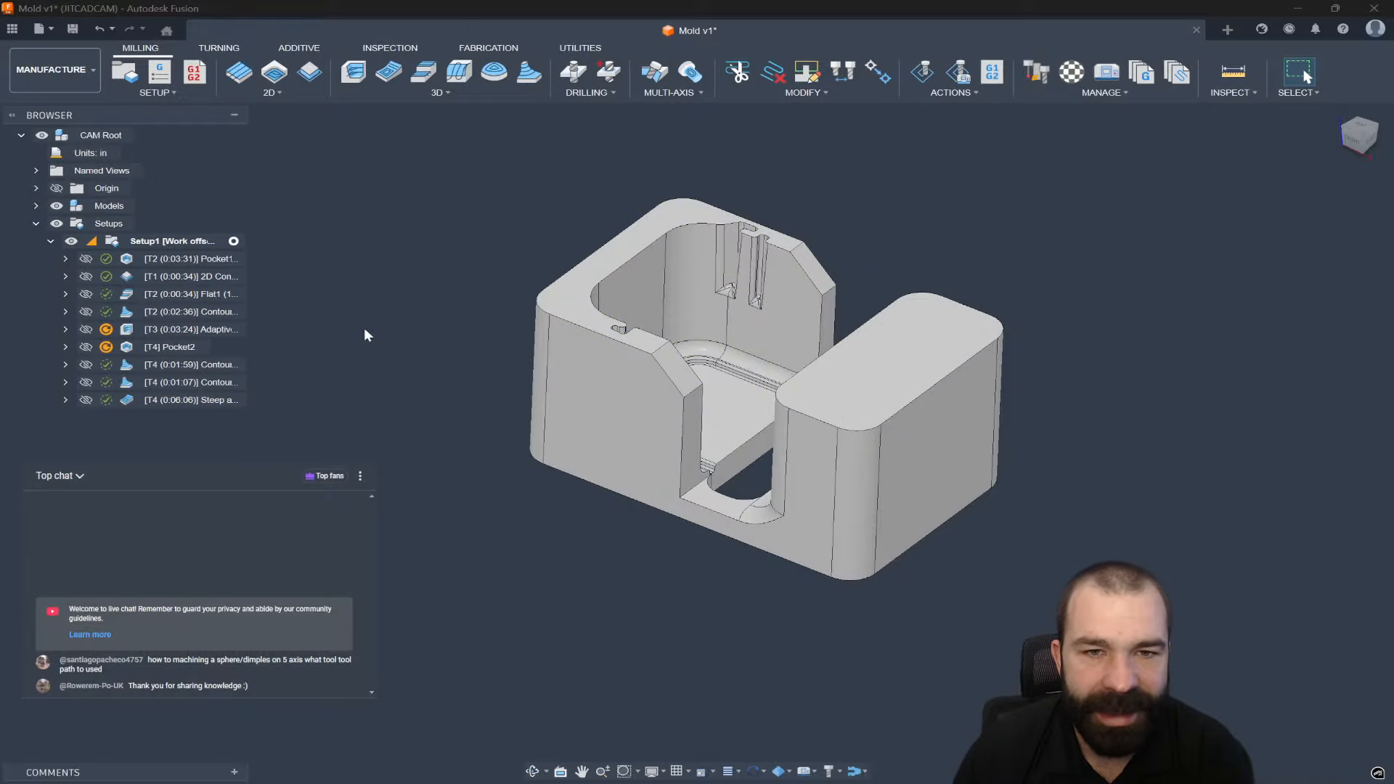
click(155, 279)
click(156, 294)
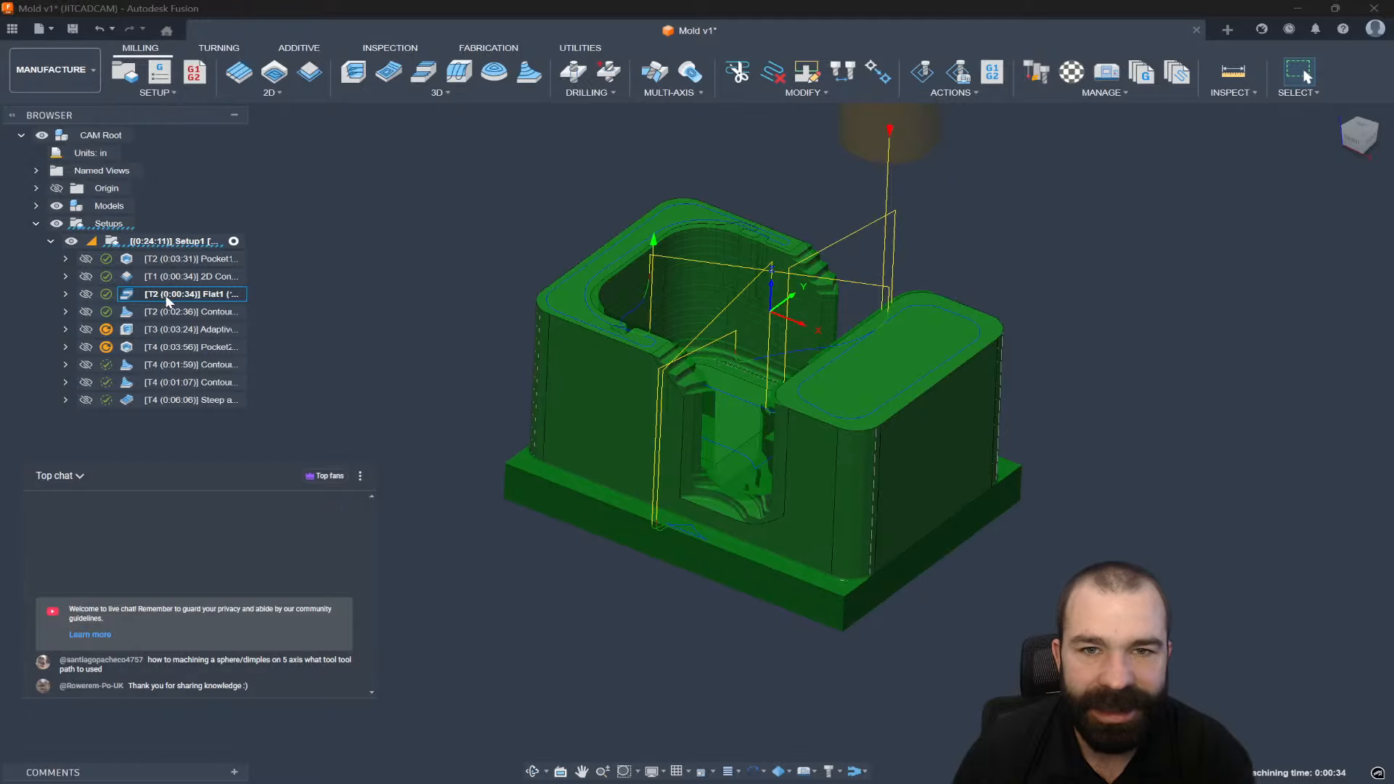
shift+middle_drag(461, 308, 449, 343)
click(190, 313)
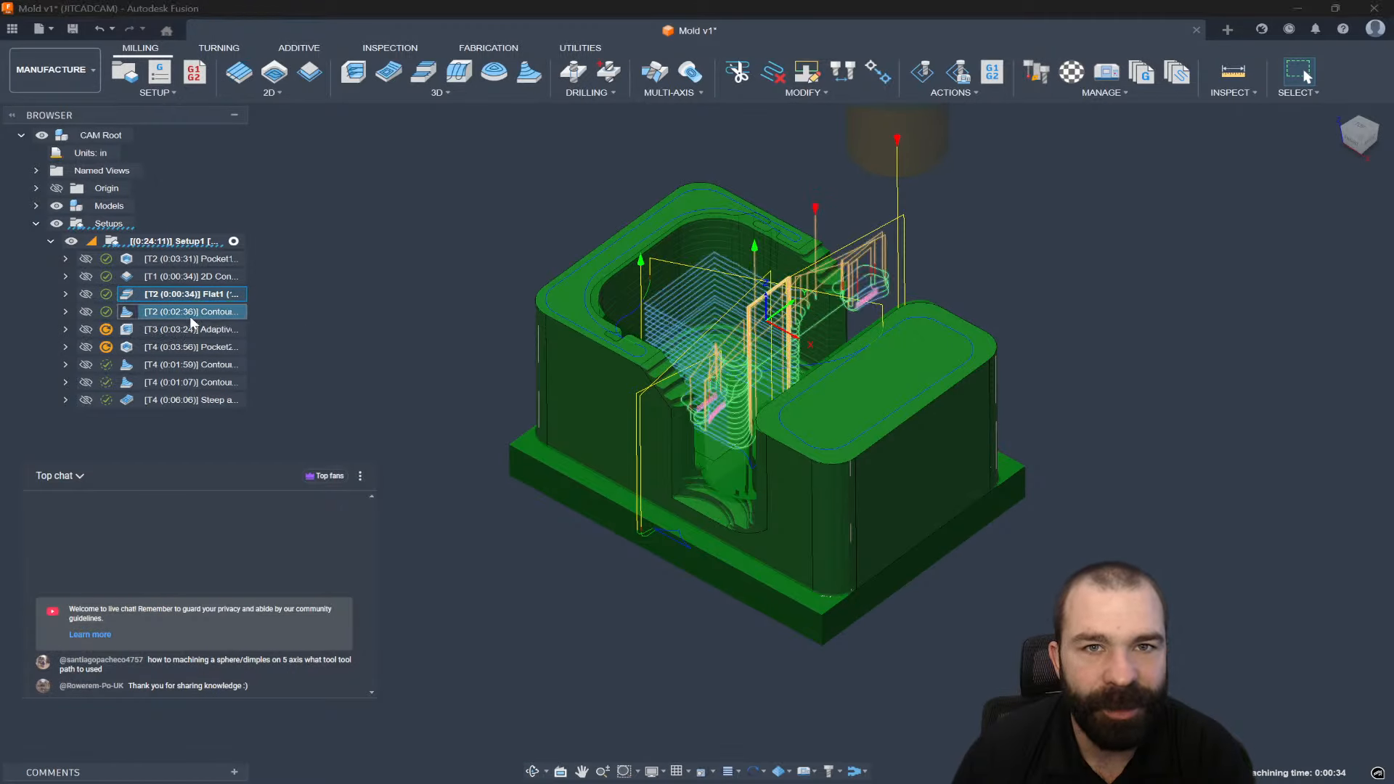
scroll(689, 387, up, 5)
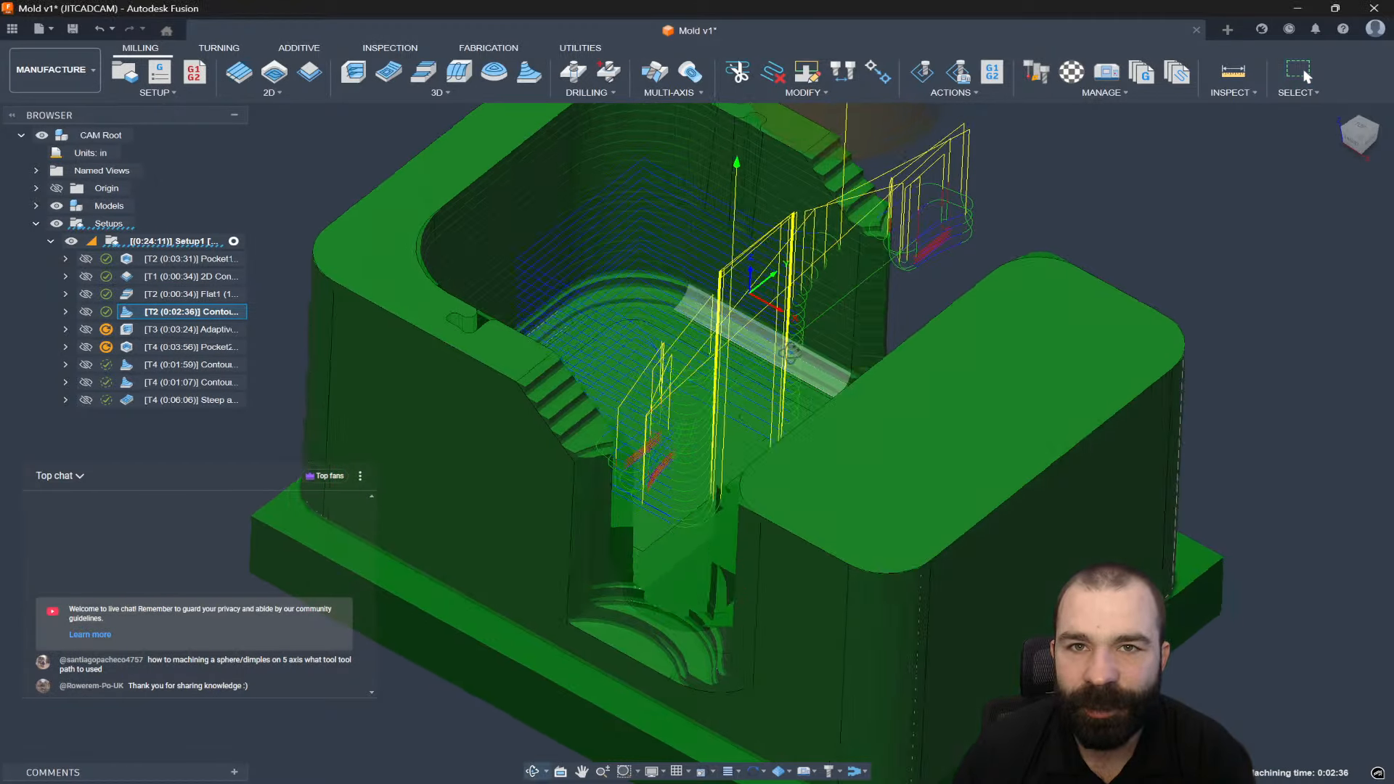
scroll(792, 346, down, 4)
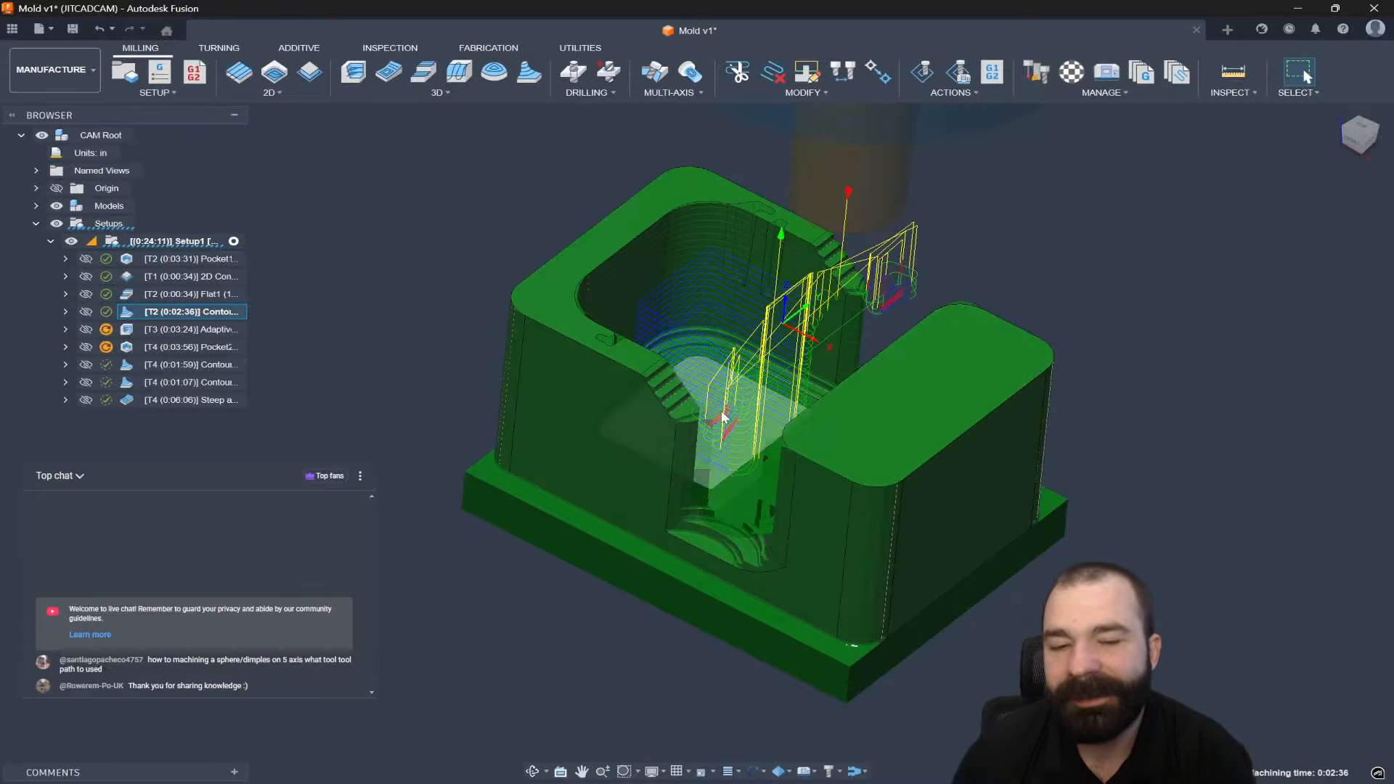
Begin a new 2D contour using tool #2, the 1/2" bullnose.
click(310, 73)
scroll(489, 409, down, 2)
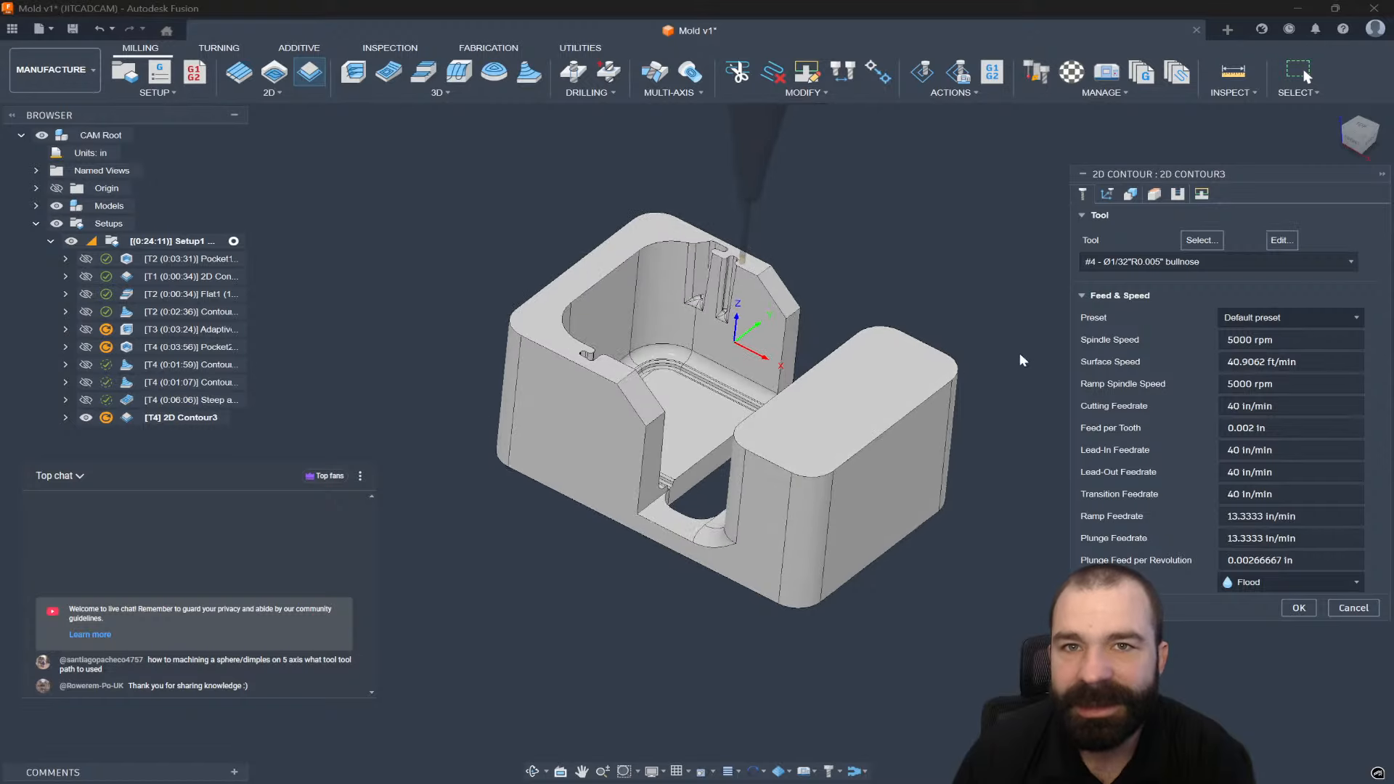
click(1213, 260)
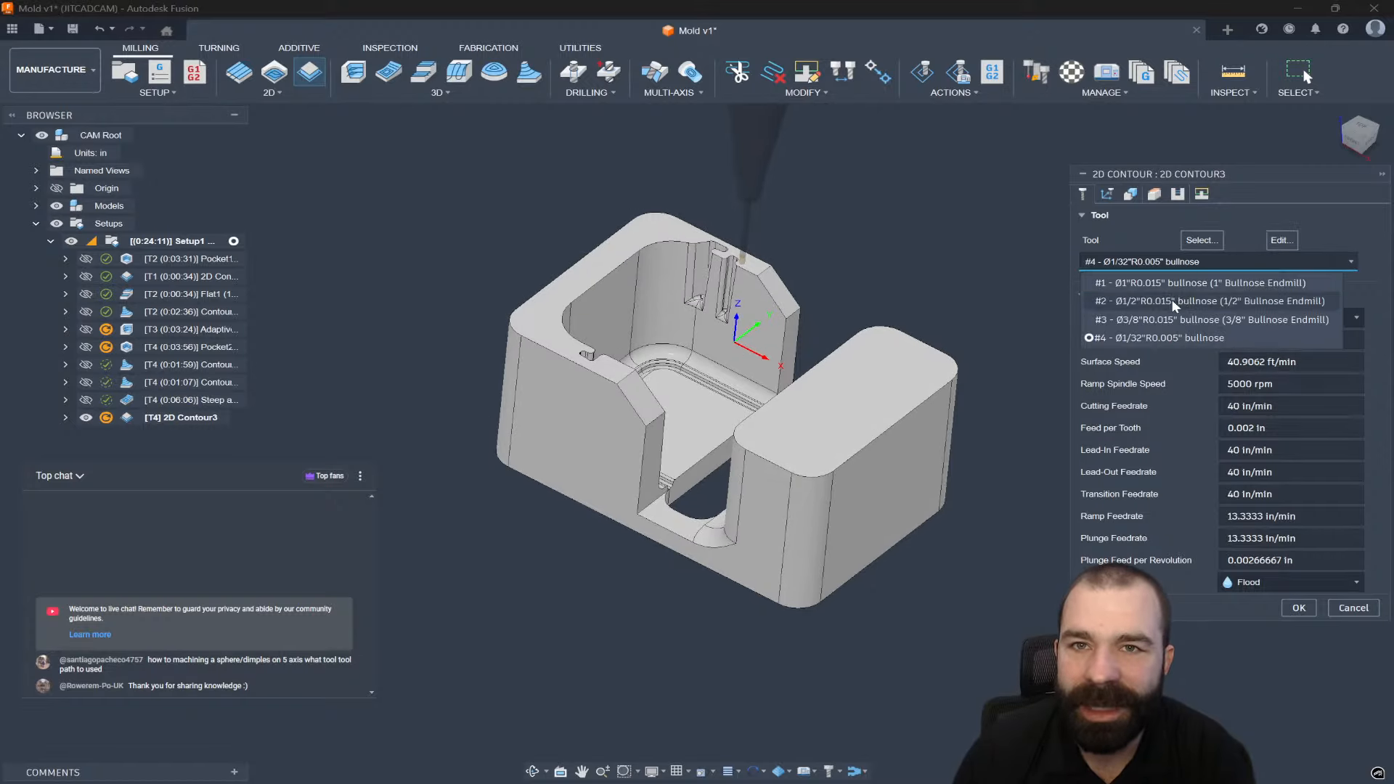
click(1172, 299)
Set the tool orientation's Z axis from a model edge, flipped to point upward.
click(1108, 193)
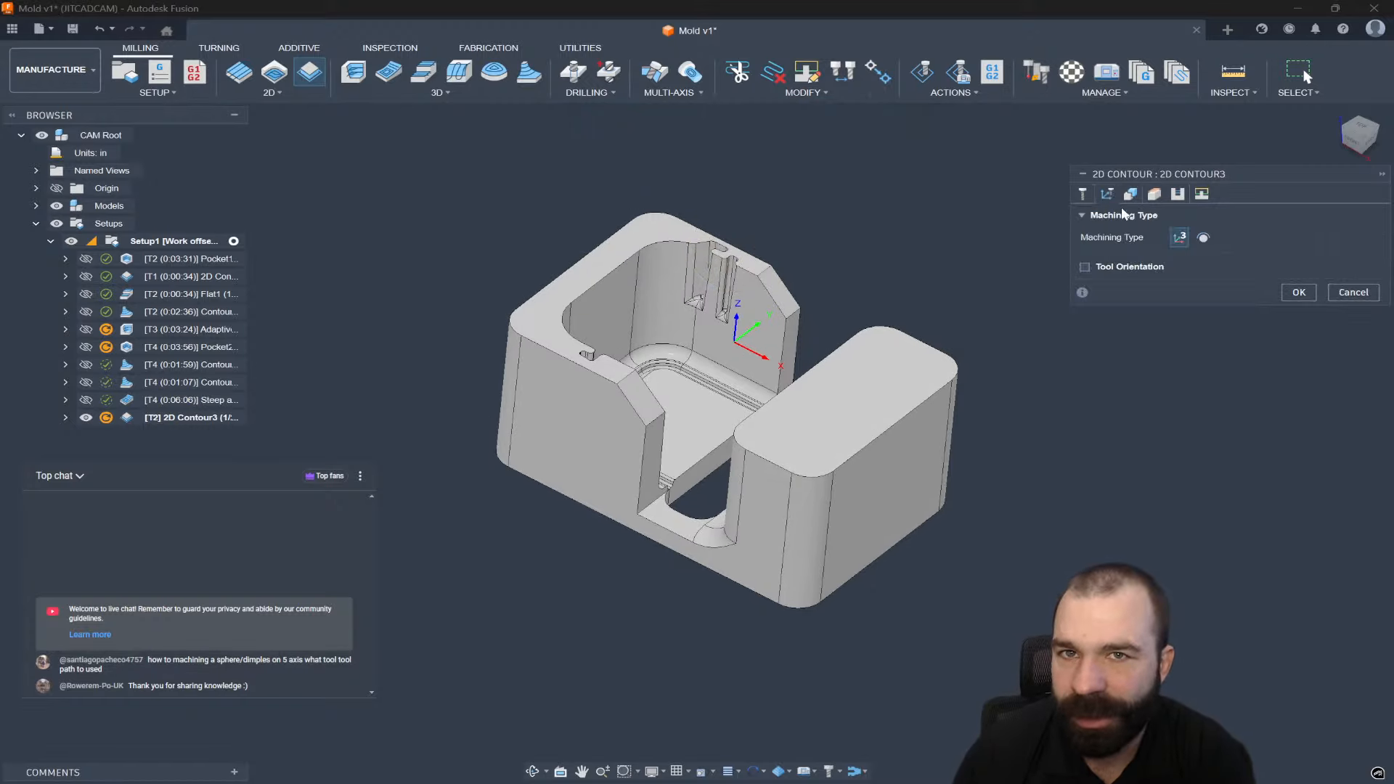
click(1086, 267)
scroll(635, 408, up, 2)
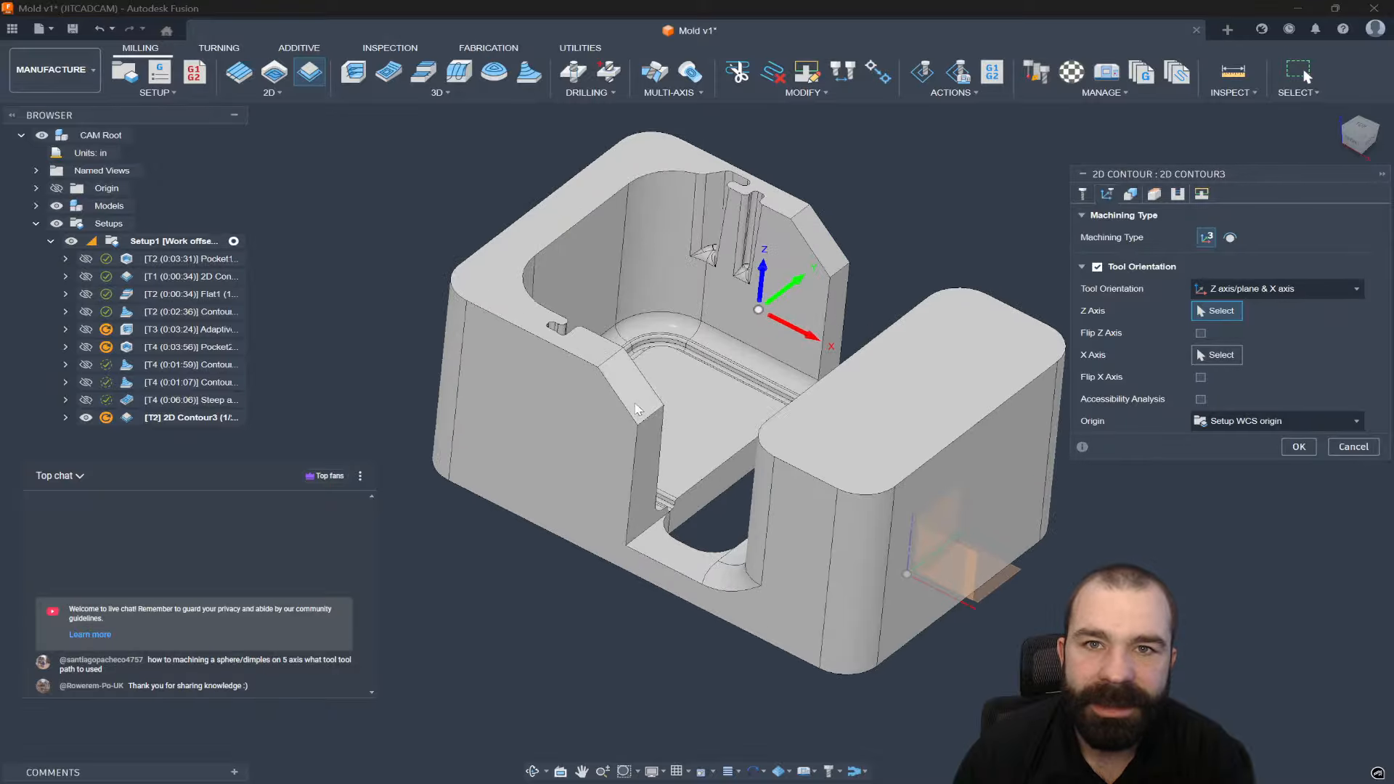
click(617, 393)
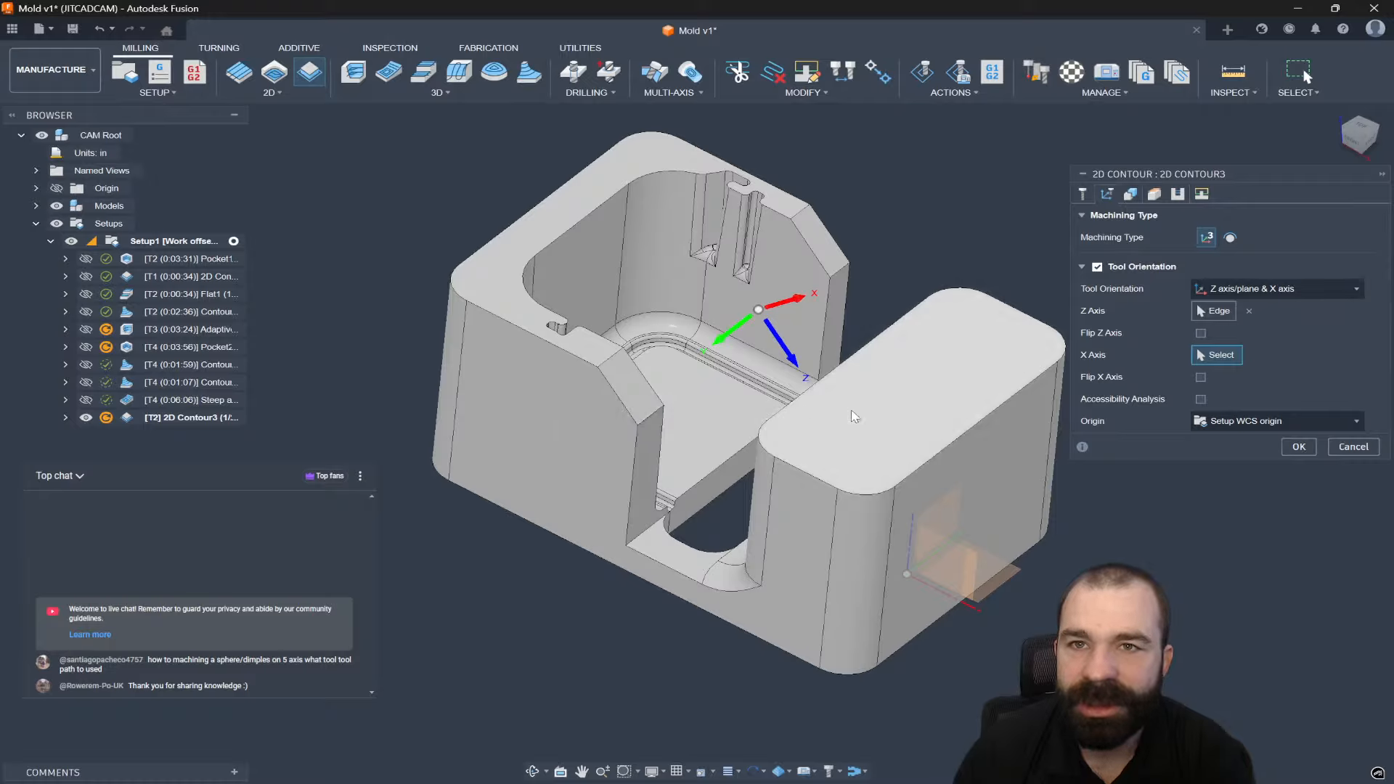
click(1200, 334)
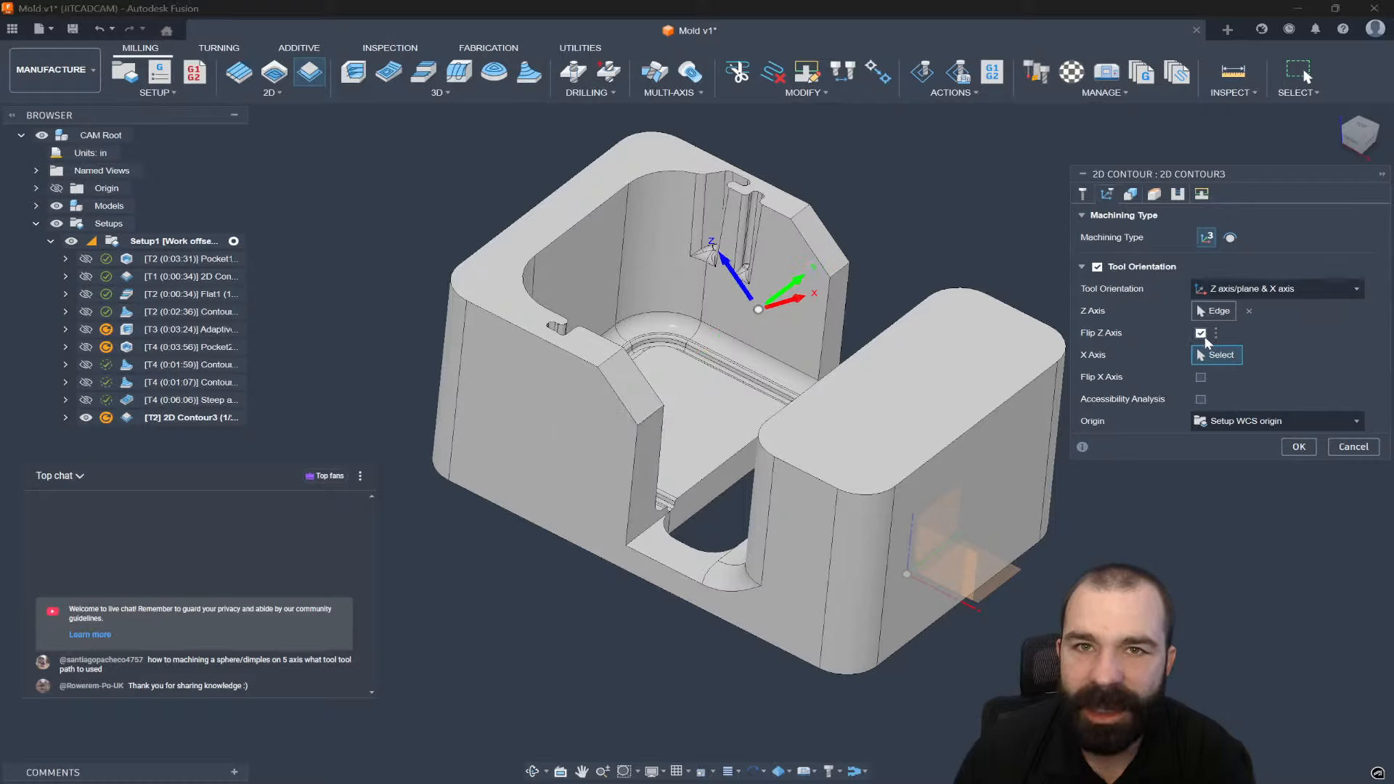
Select both chamfer edges as open chains, extend them 0.1 in, and generate the toolpath.
click(1131, 195)
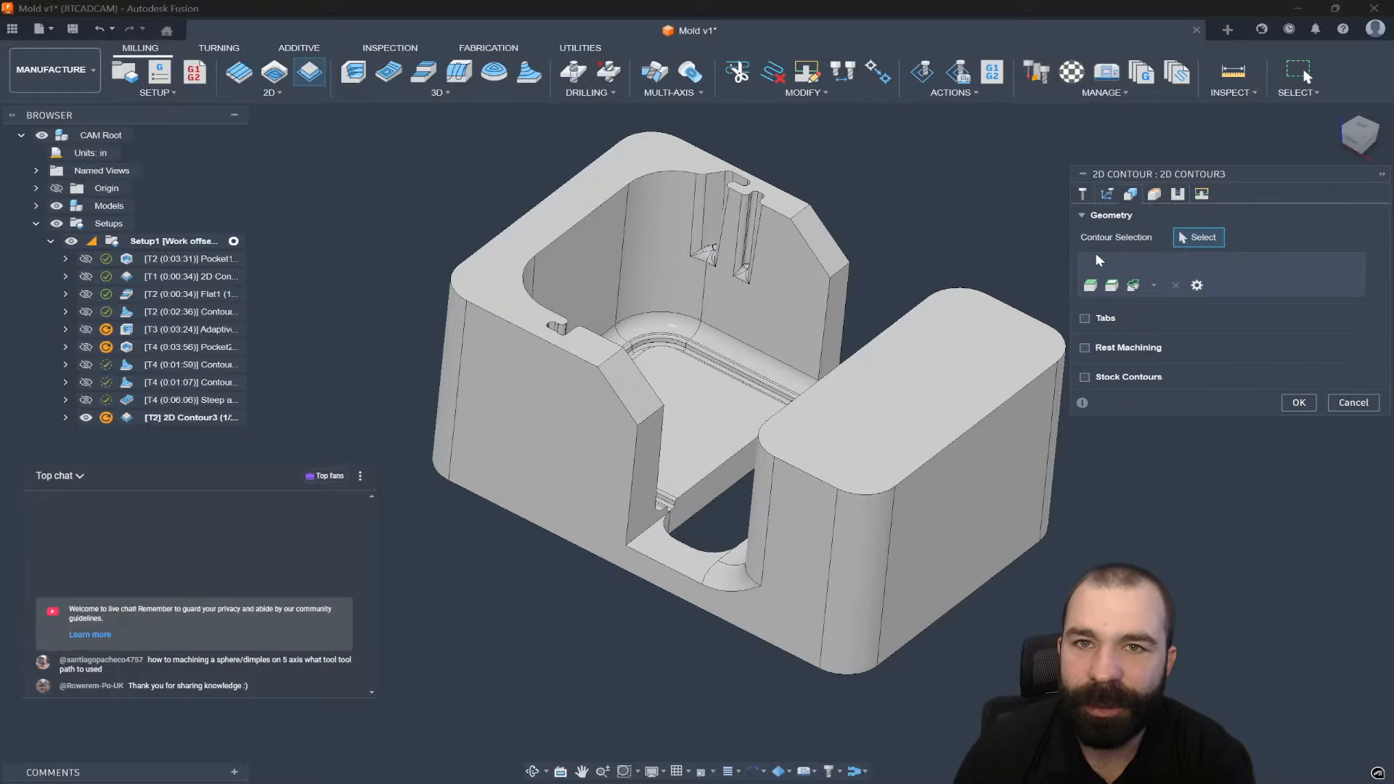
click(842, 263)
click(649, 415)
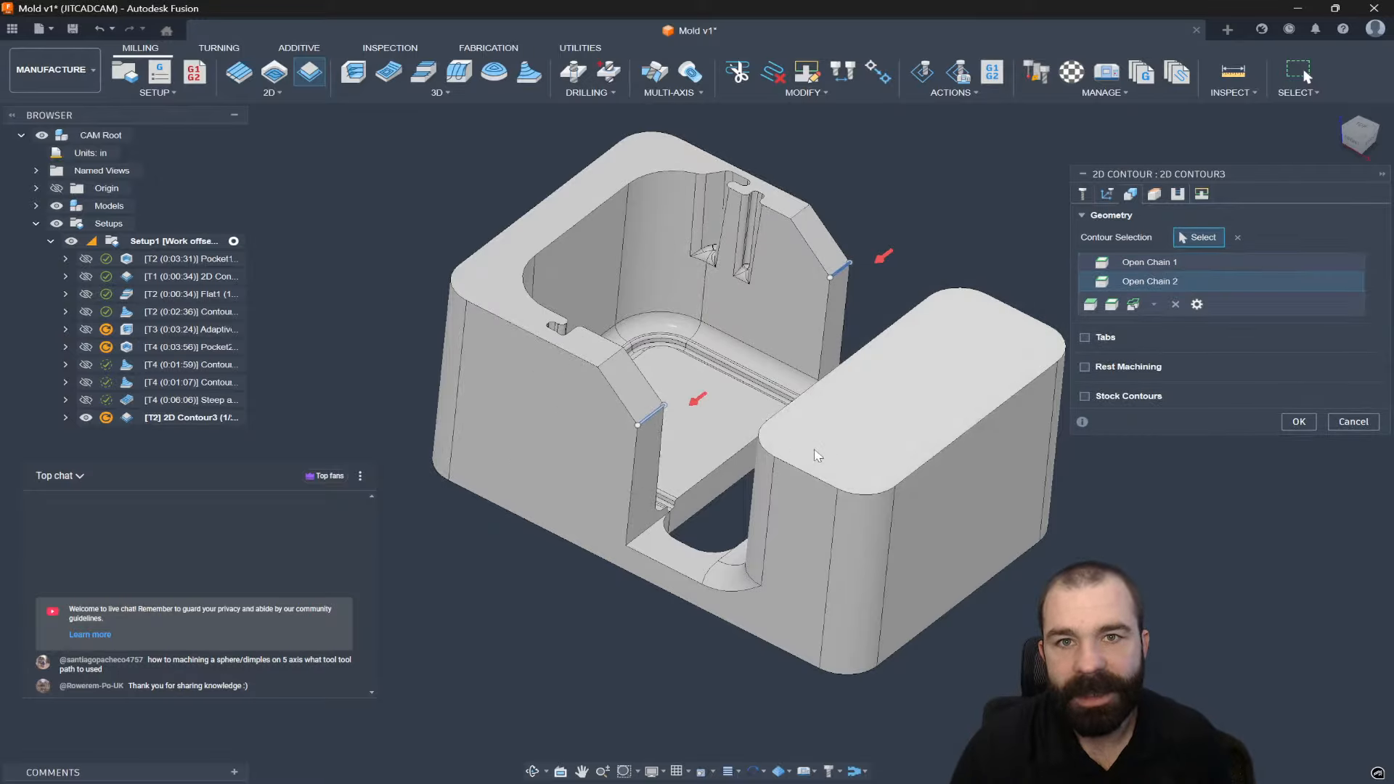
shift+click(1178, 263)
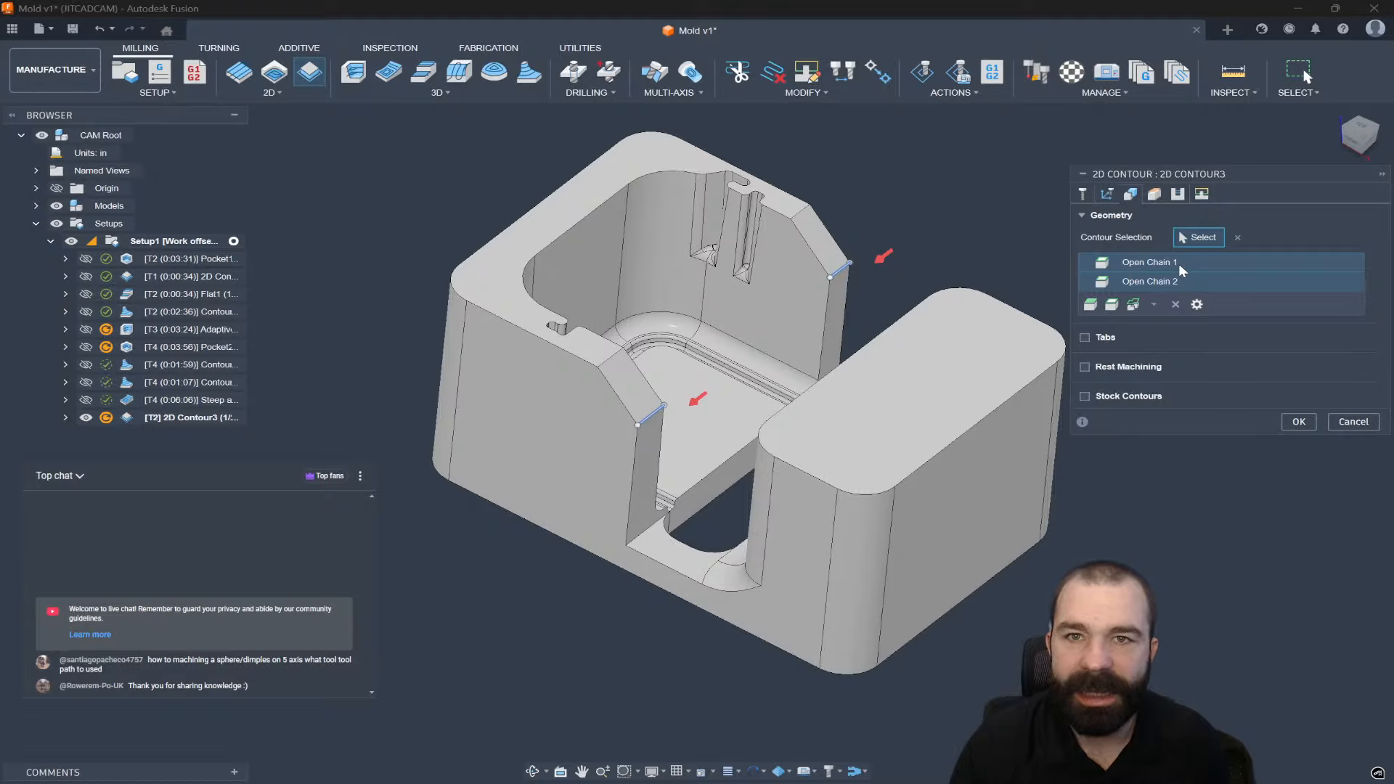
right_click(1179, 262)
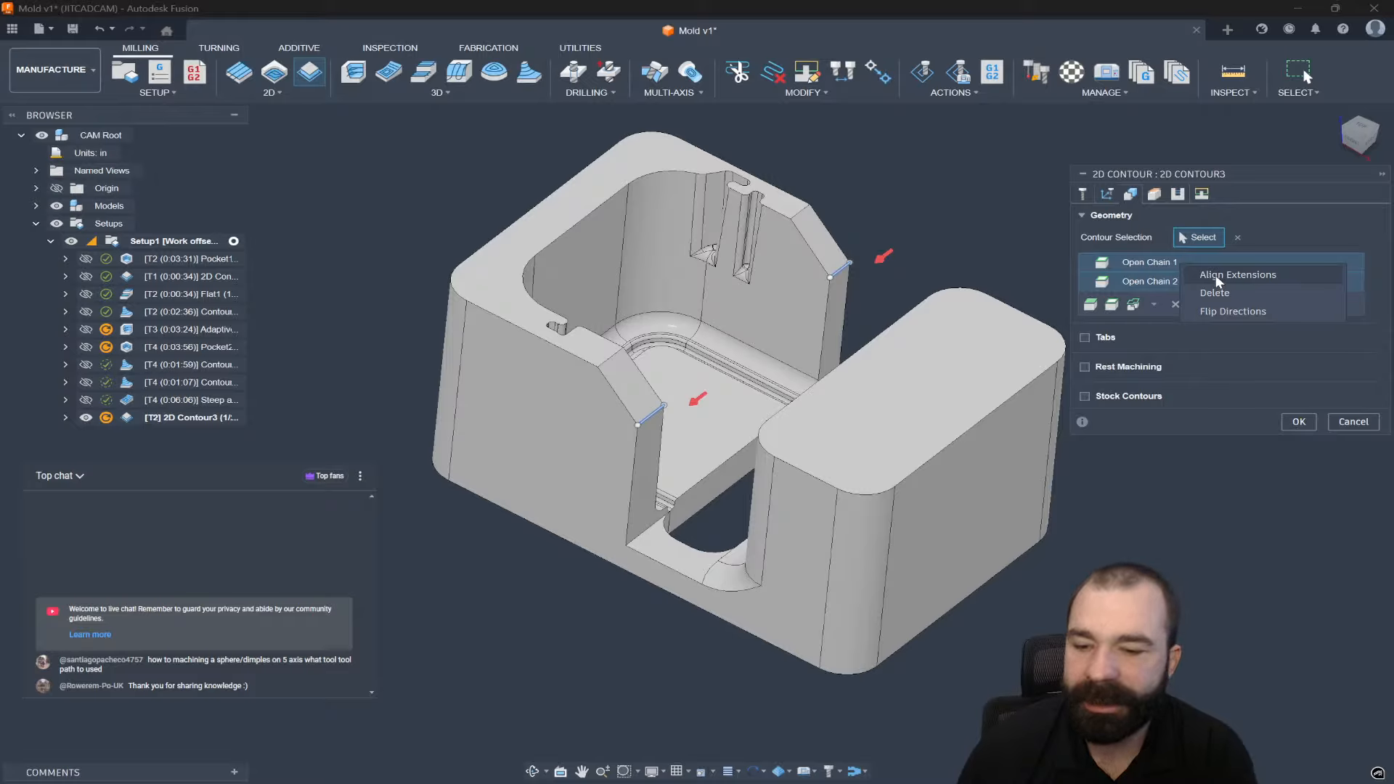
click(1216, 275)
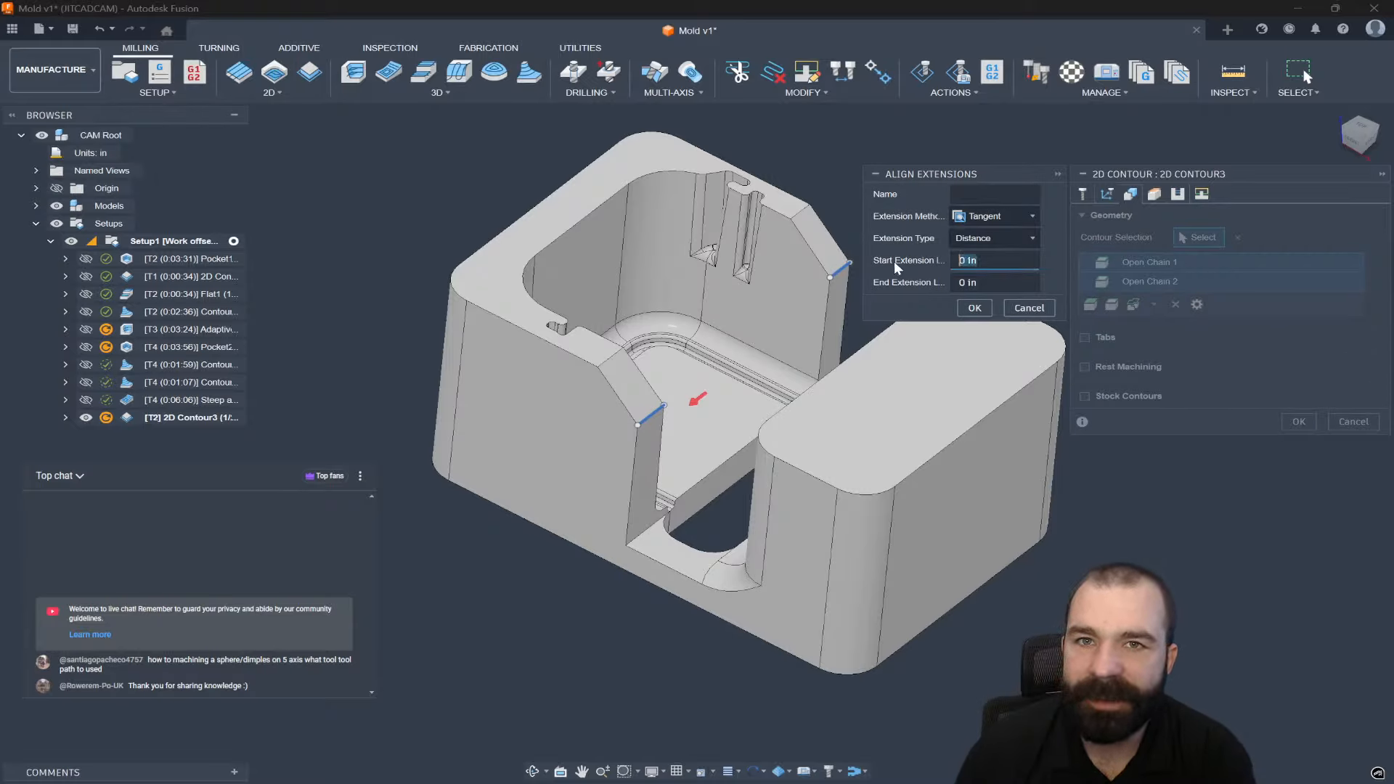
text(.1)
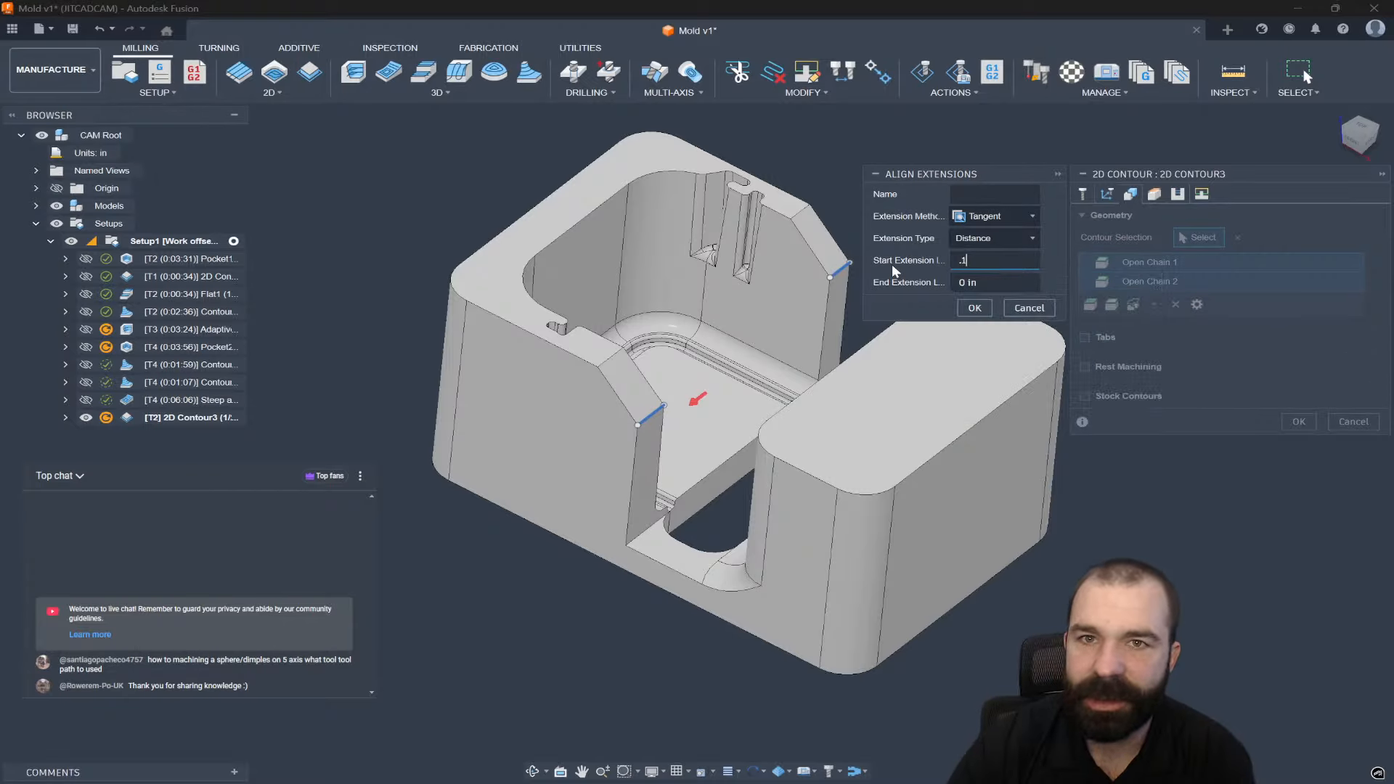
key(Return)
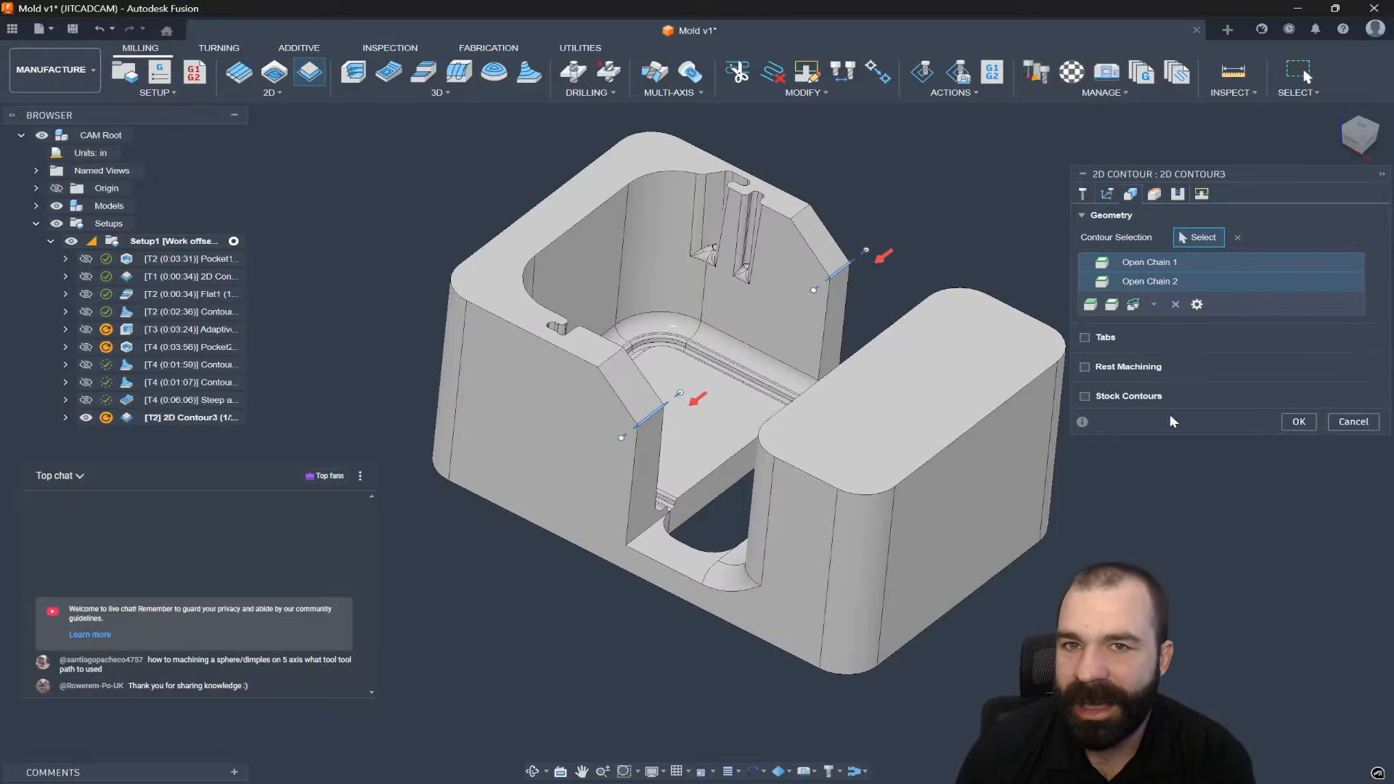
click(1298, 421)
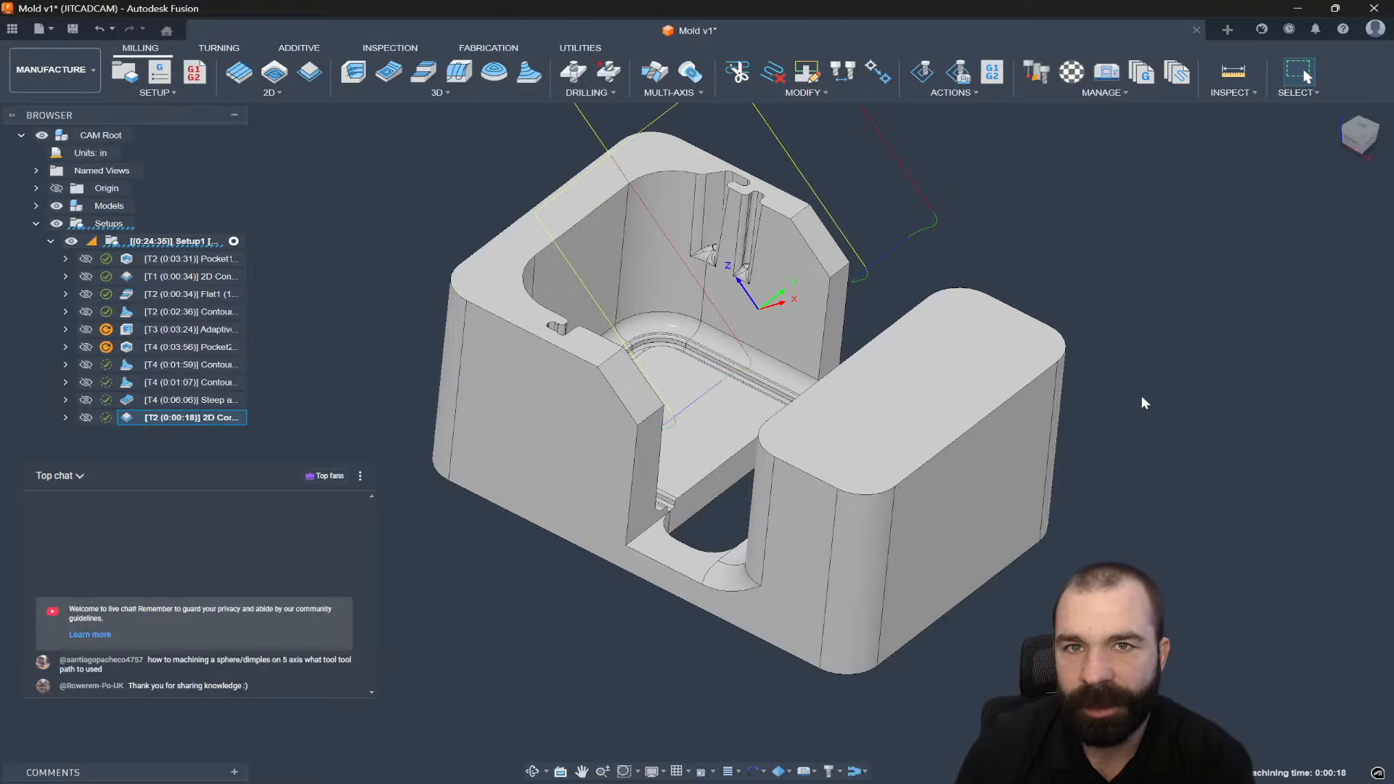
Move the new 2D contour after the Contour operation and view its toolpath.
scroll(945, 411, down, 3)
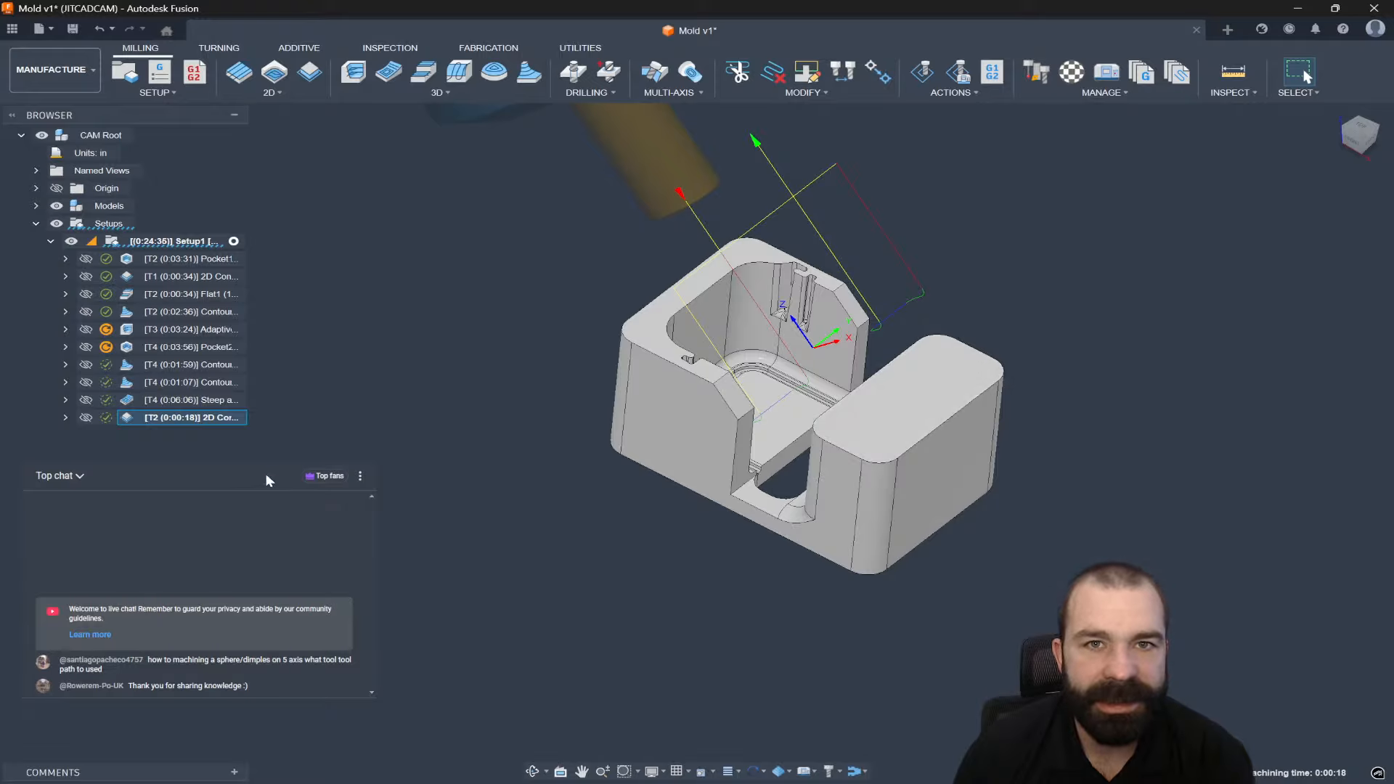
drag(138, 421, 167, 330)
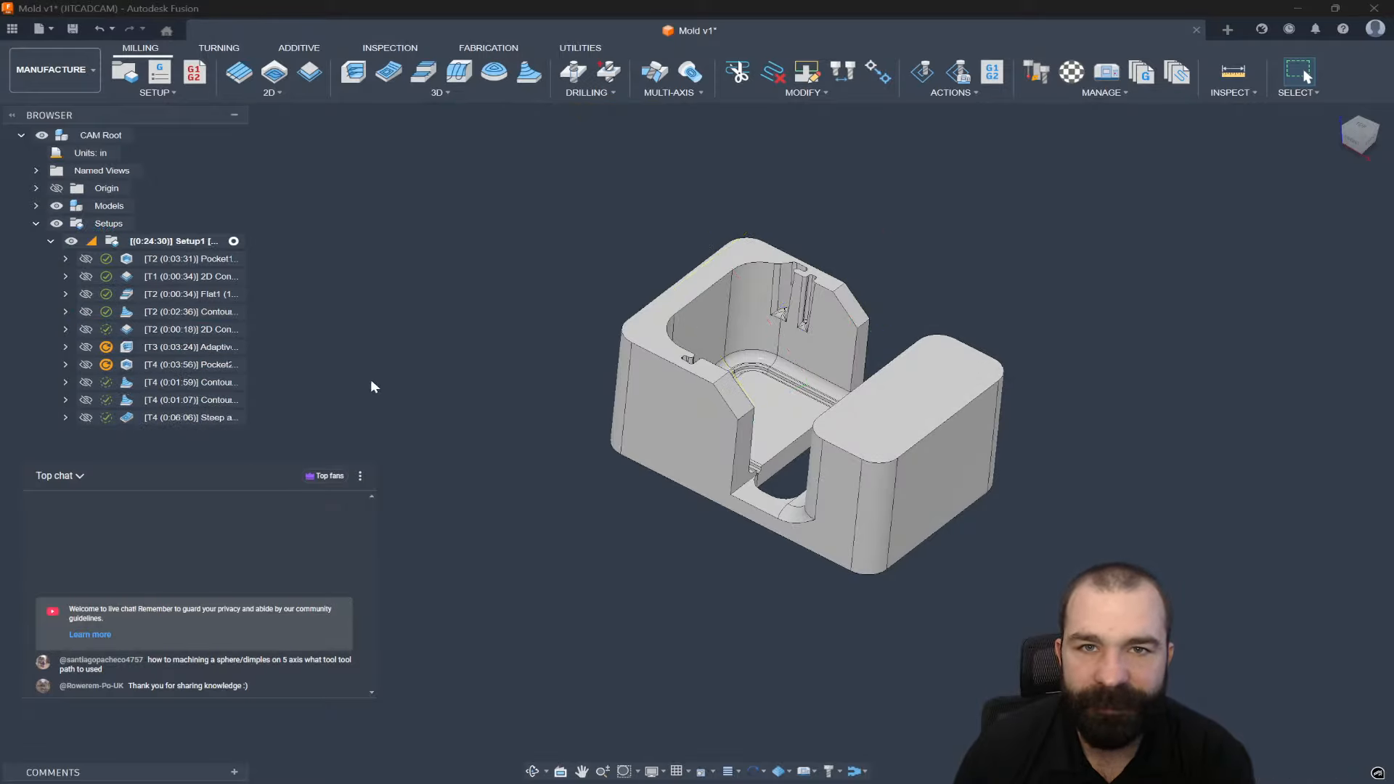
click(177, 333)
scroll(639, 403, up, 5)
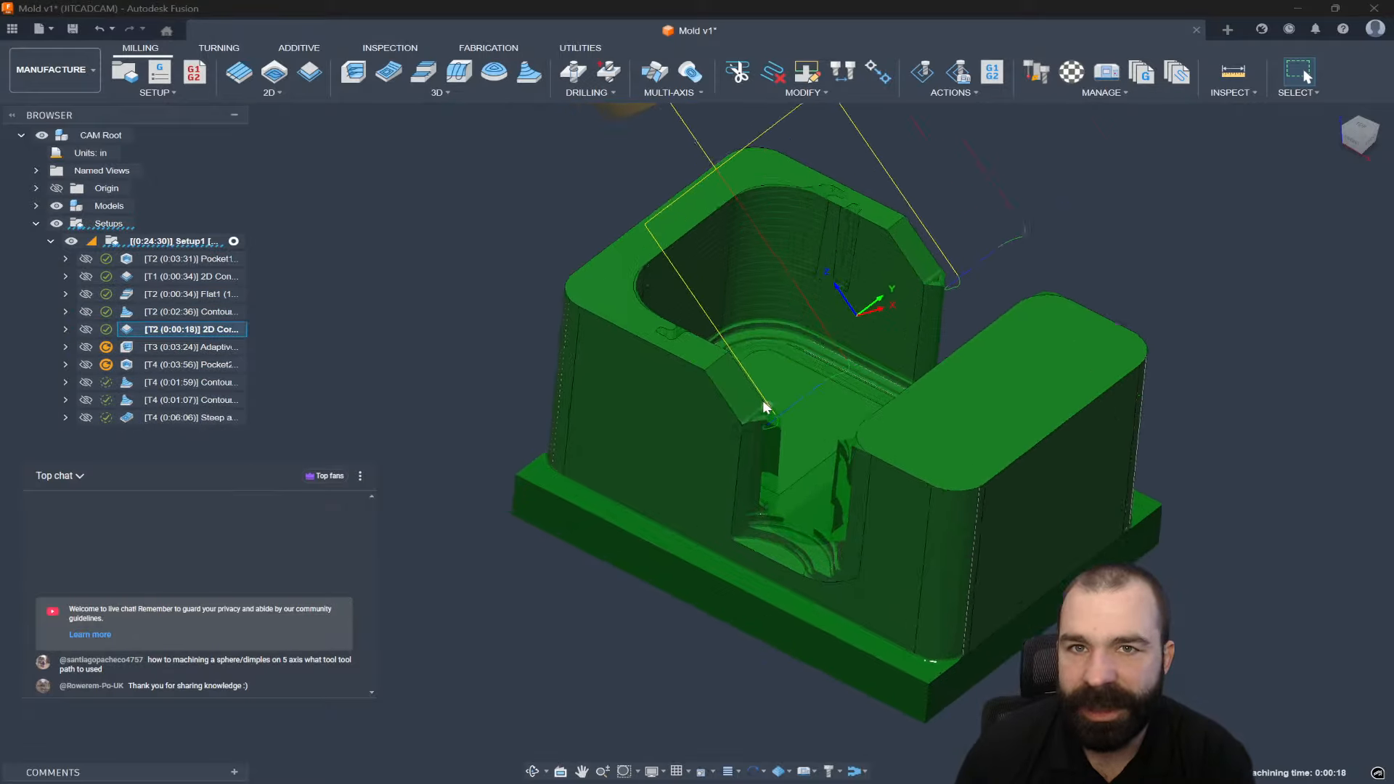
shift+middle_drag(770, 394, 811, 371)
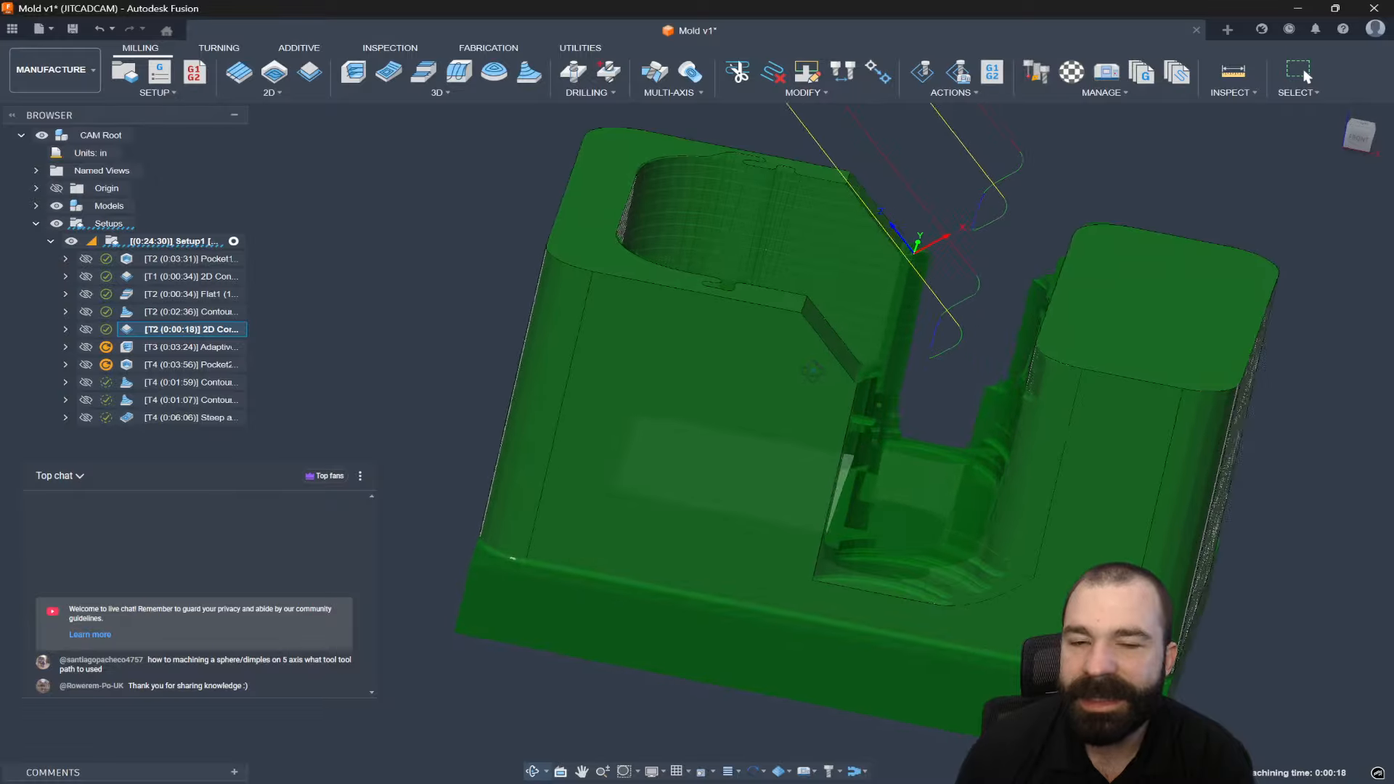
Set 2D Contour3's Bottom Height offset to -0.1 in and regenerate it.
double_click(190, 329)
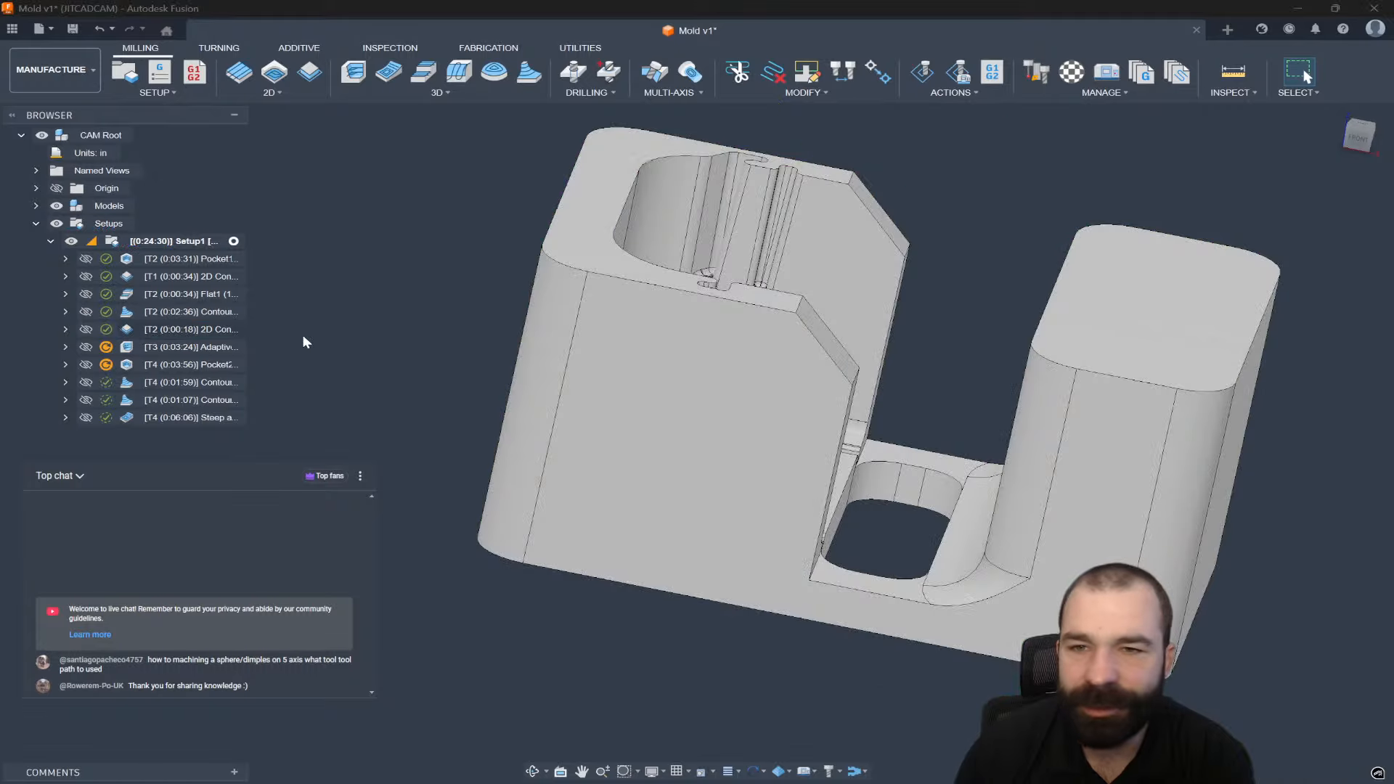
click(1154, 194)
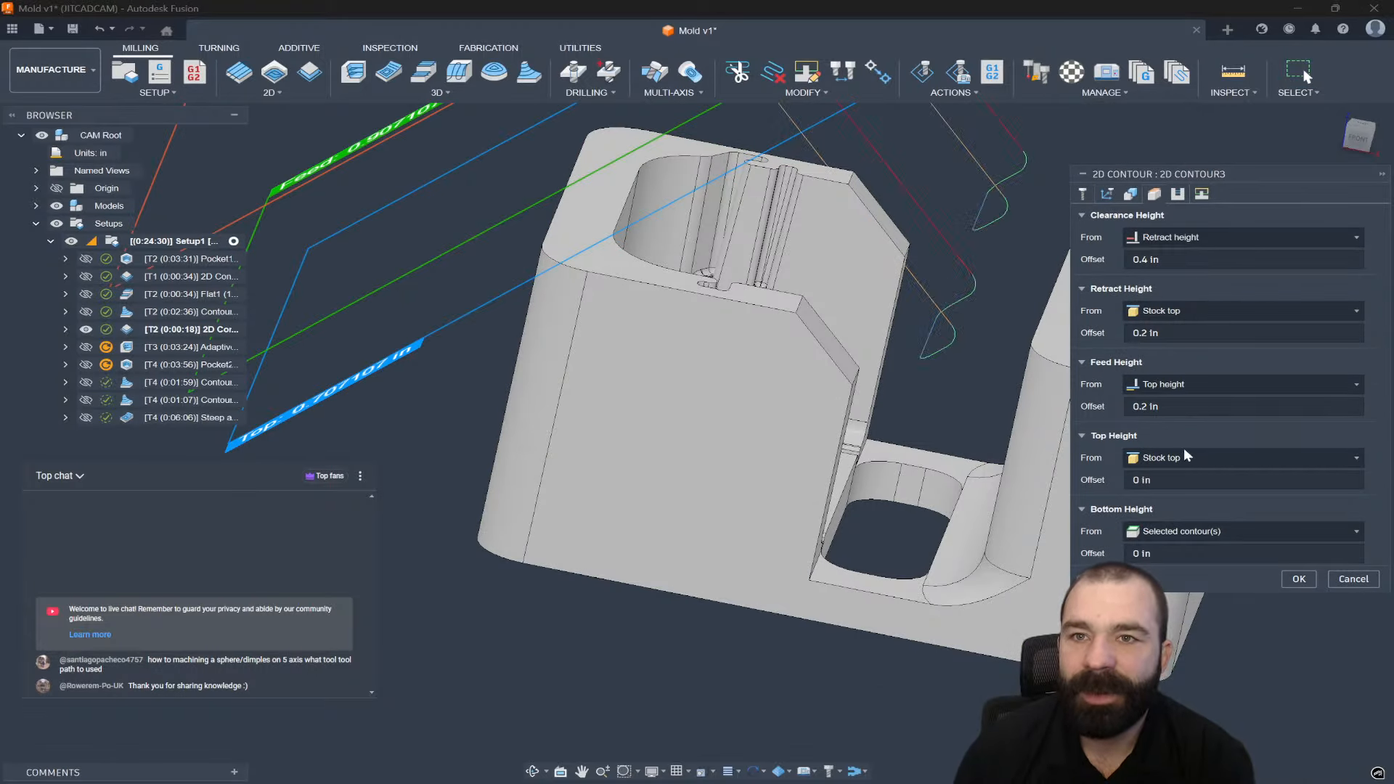
click(1173, 554)
text(-)
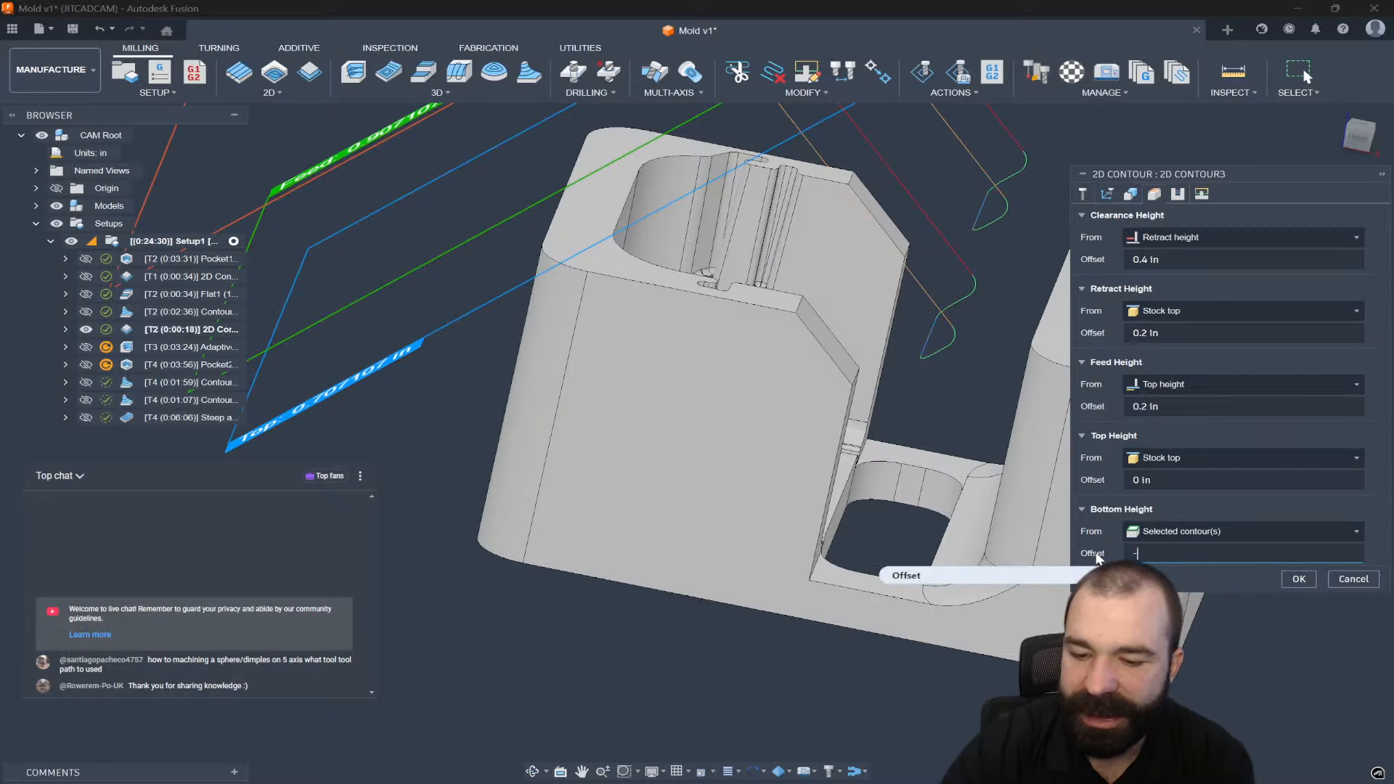
text(.1)
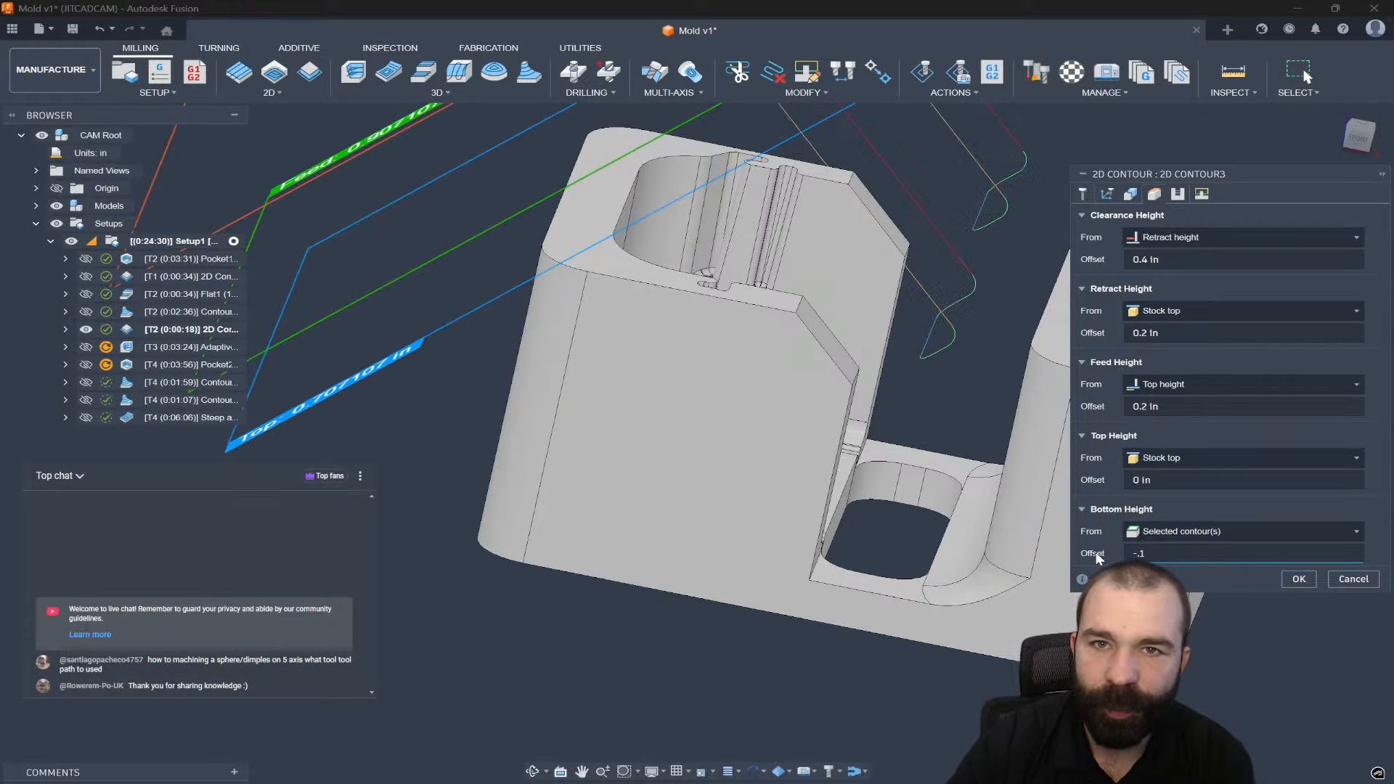
key(Return)
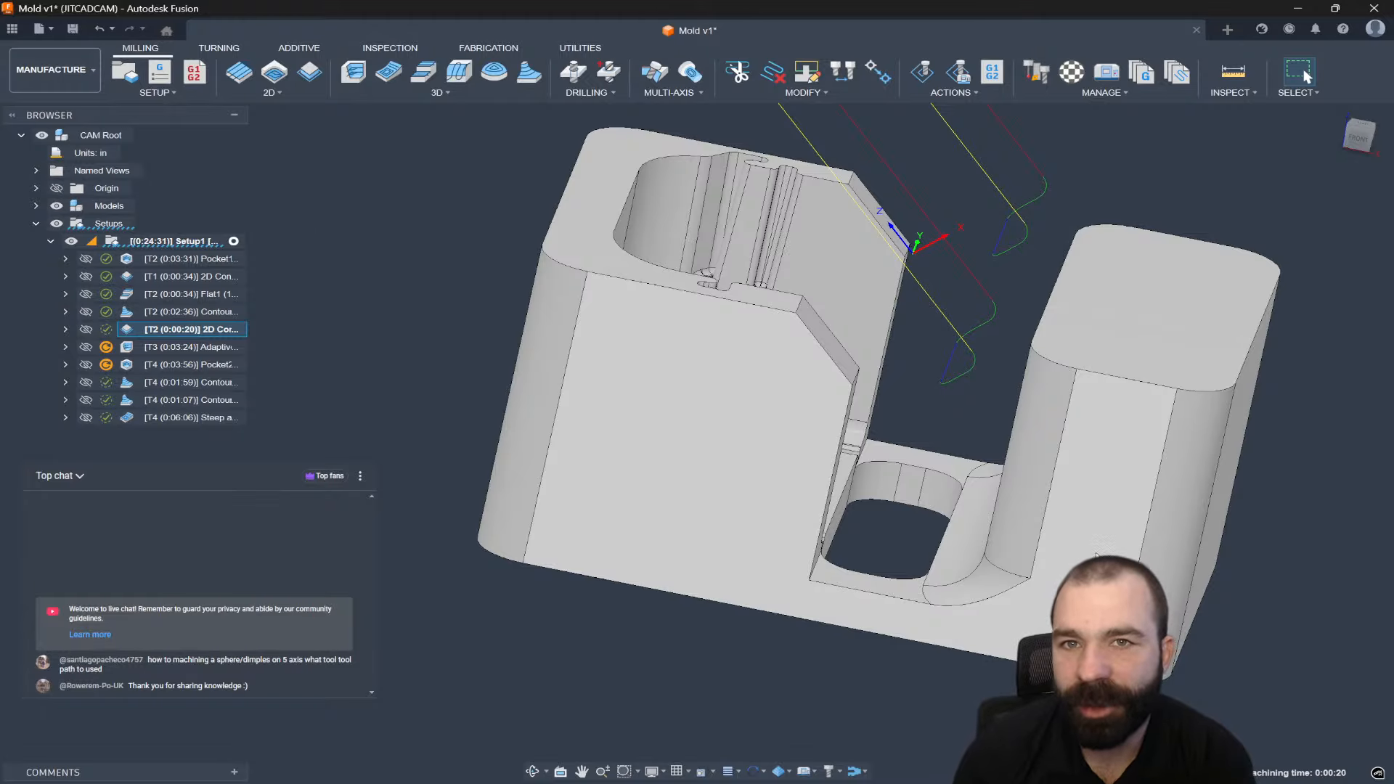
shift+middle_drag(1092, 516, 1044, 308)
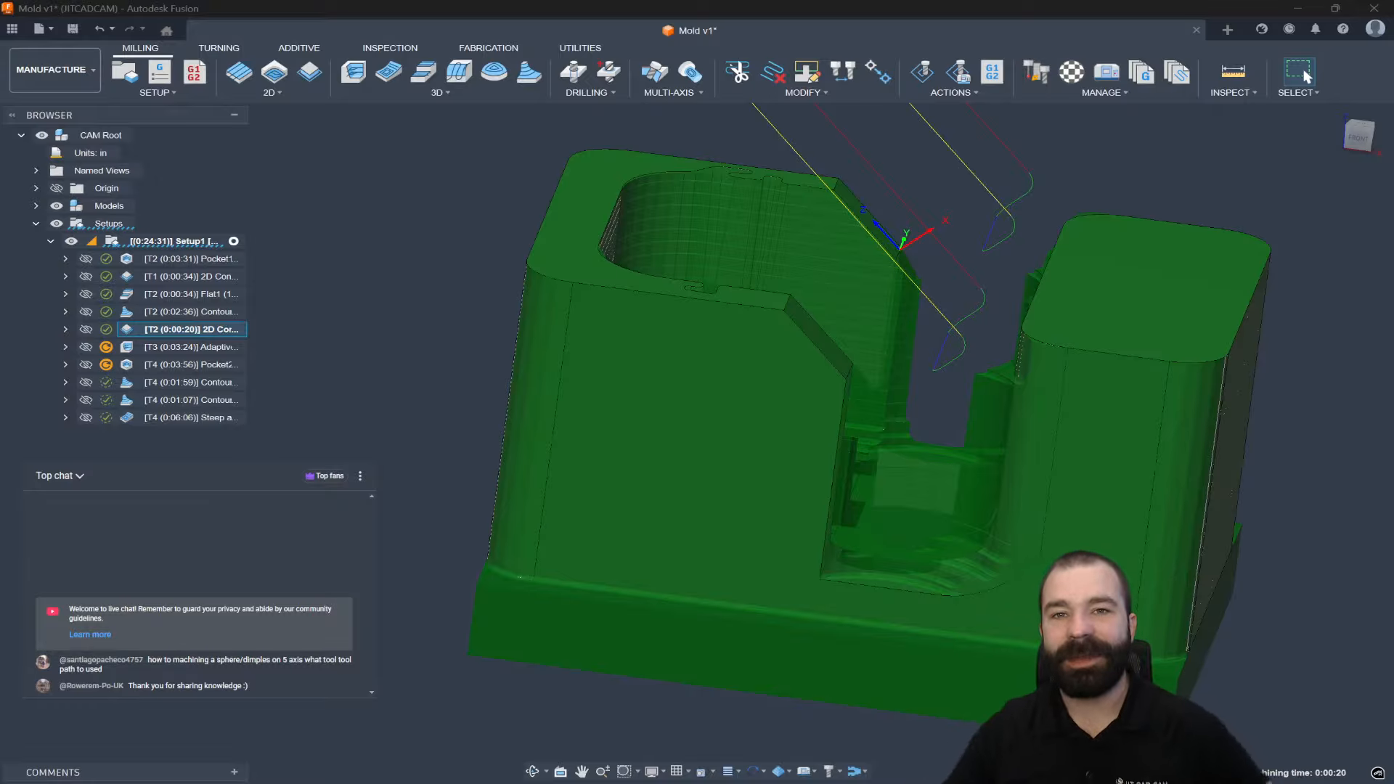
shift+middle_drag(1003, 449, 760, 528)
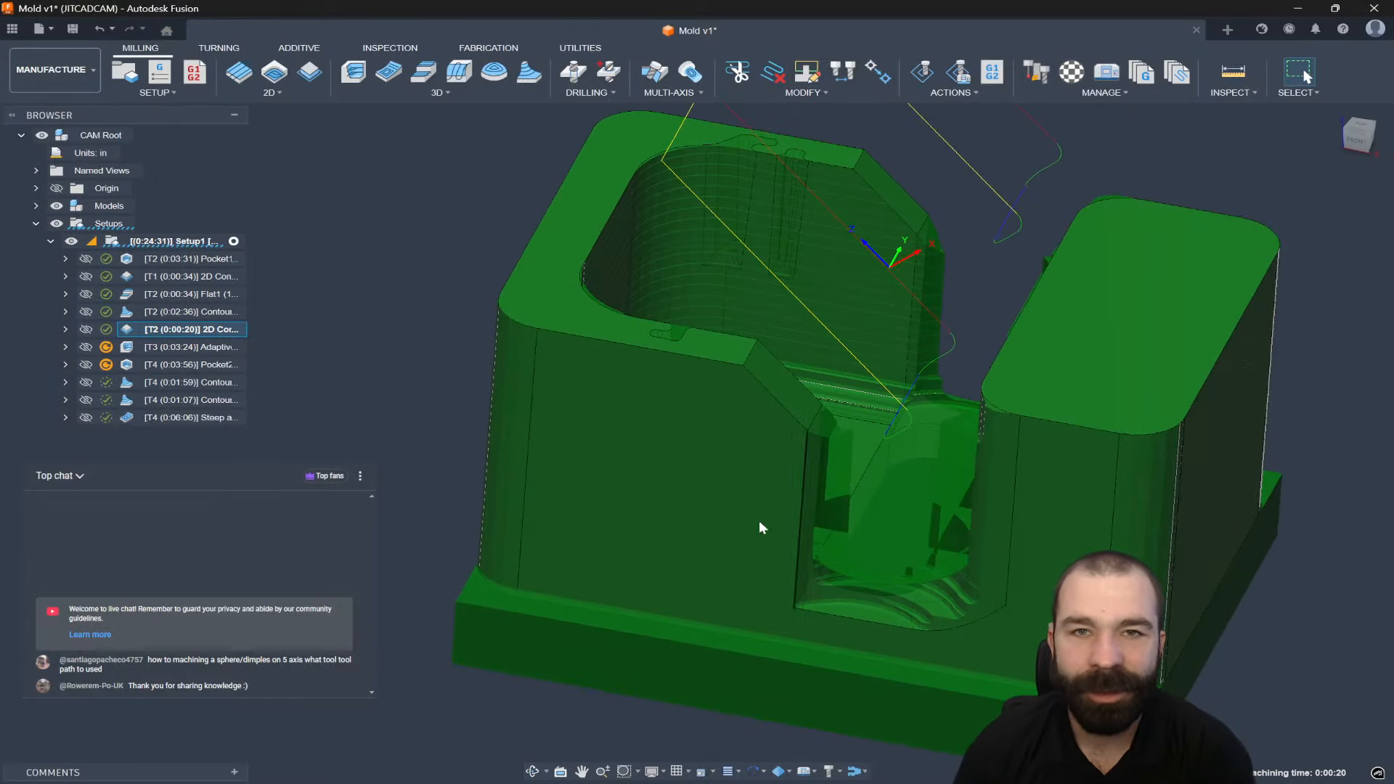
click(187, 347)
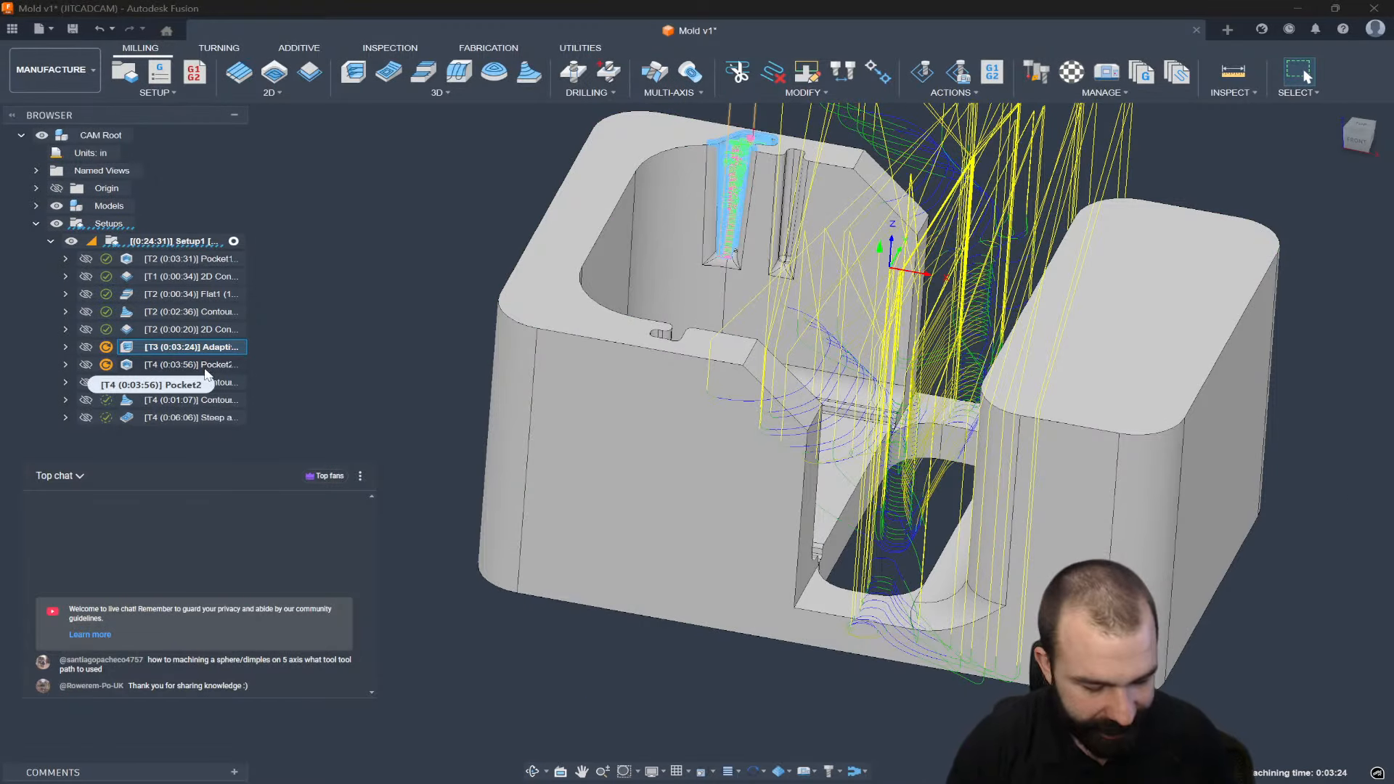
Regenerate Adaptive1 with Ctrl+G, inspect the 0:02:33 toolpath, then show Pocket2.
key(ctrl+g)
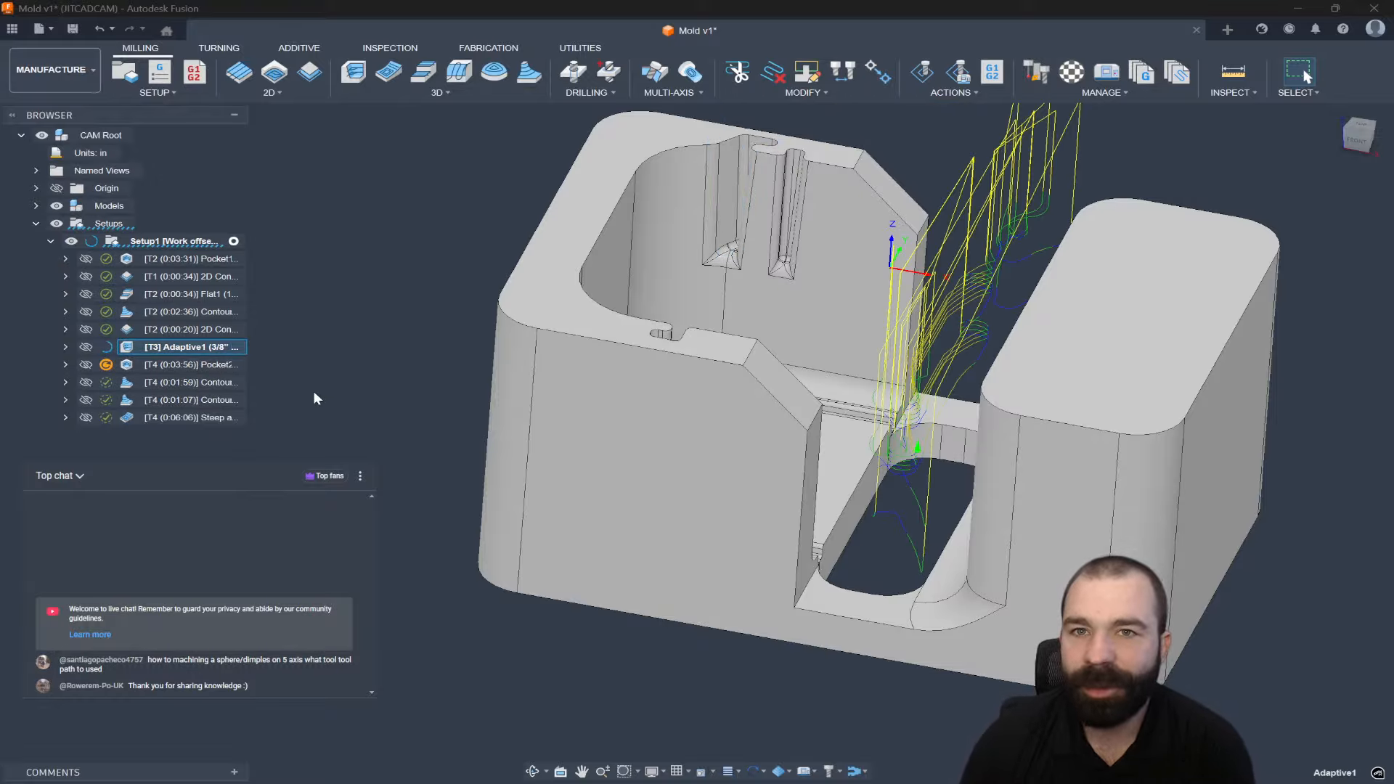
shift+middle_drag(697, 431, 782, 384)
scroll(969, 559, up, 5)
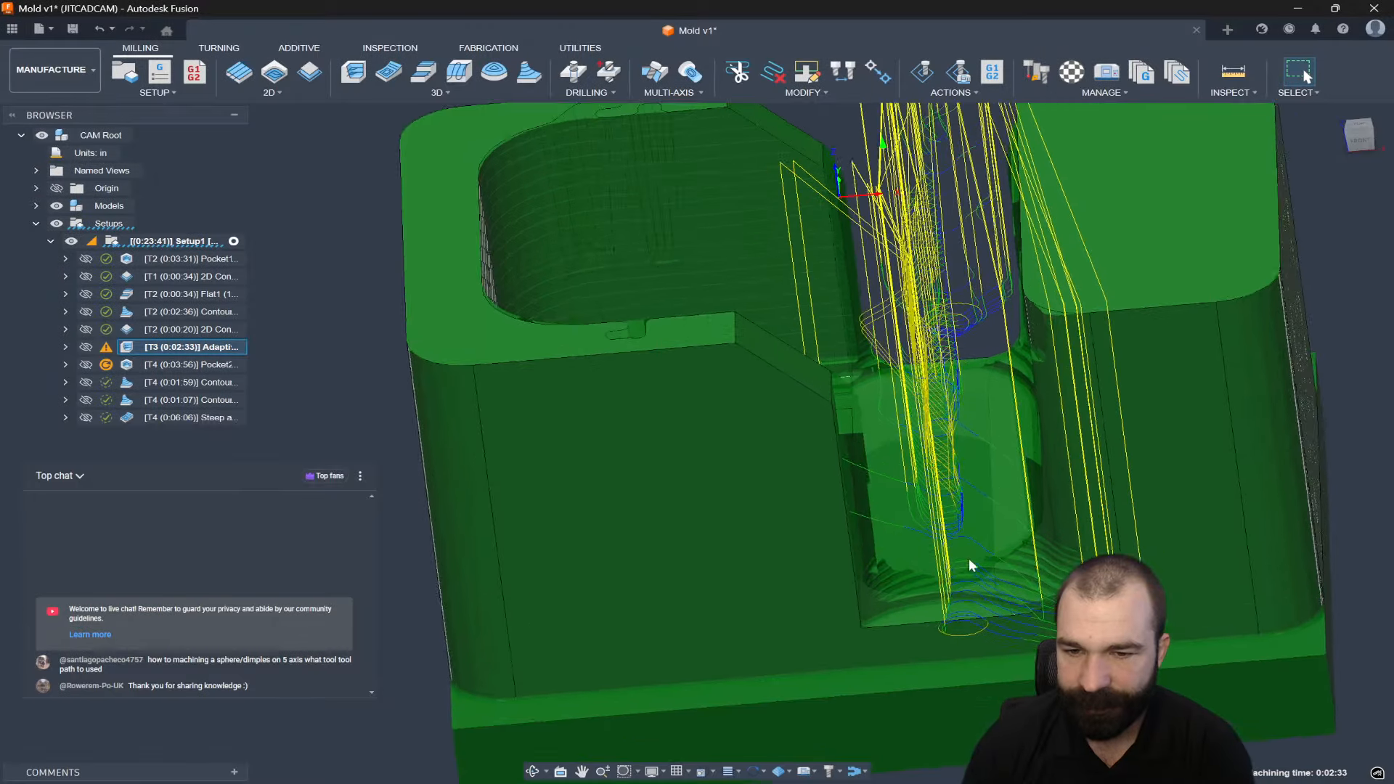
scroll(1029, 555, down, 5)
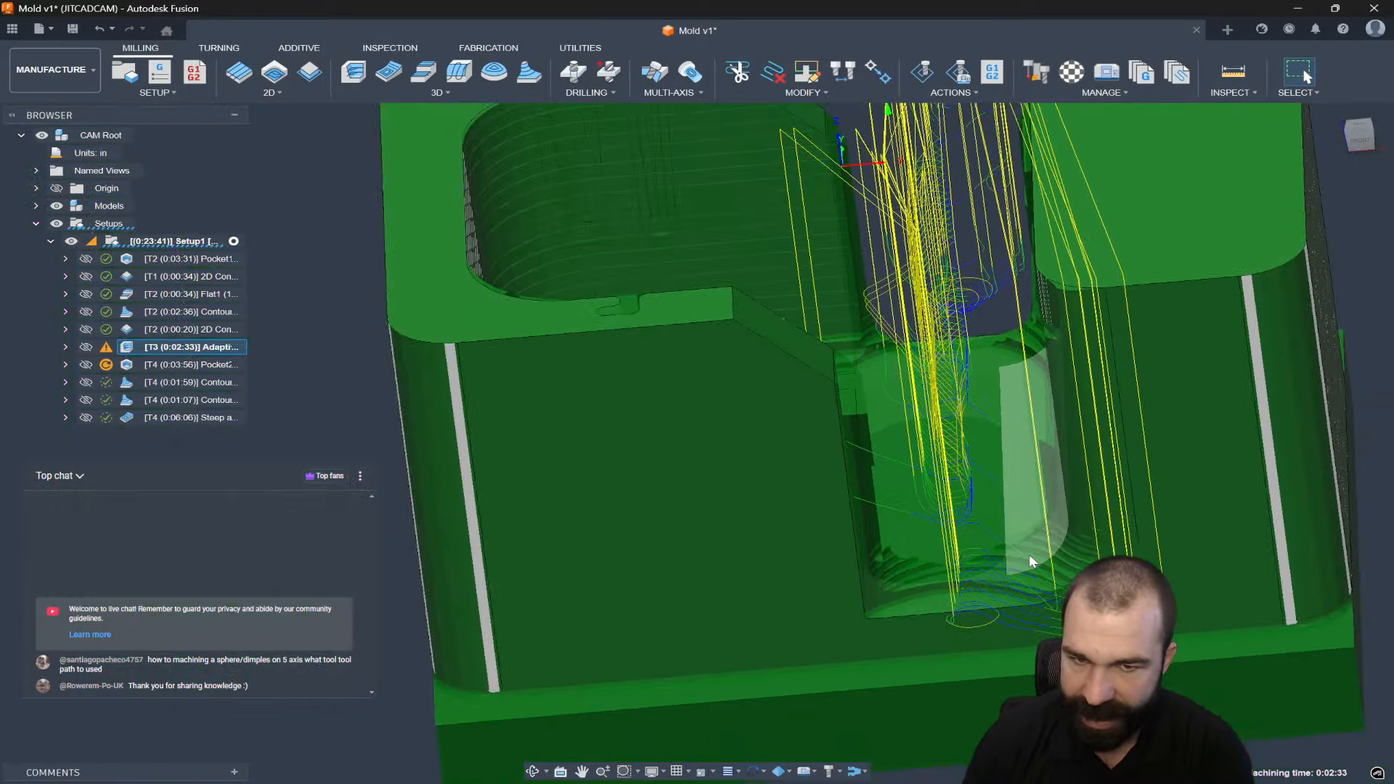
click(192, 365)
scroll(548, 555, down, 3)
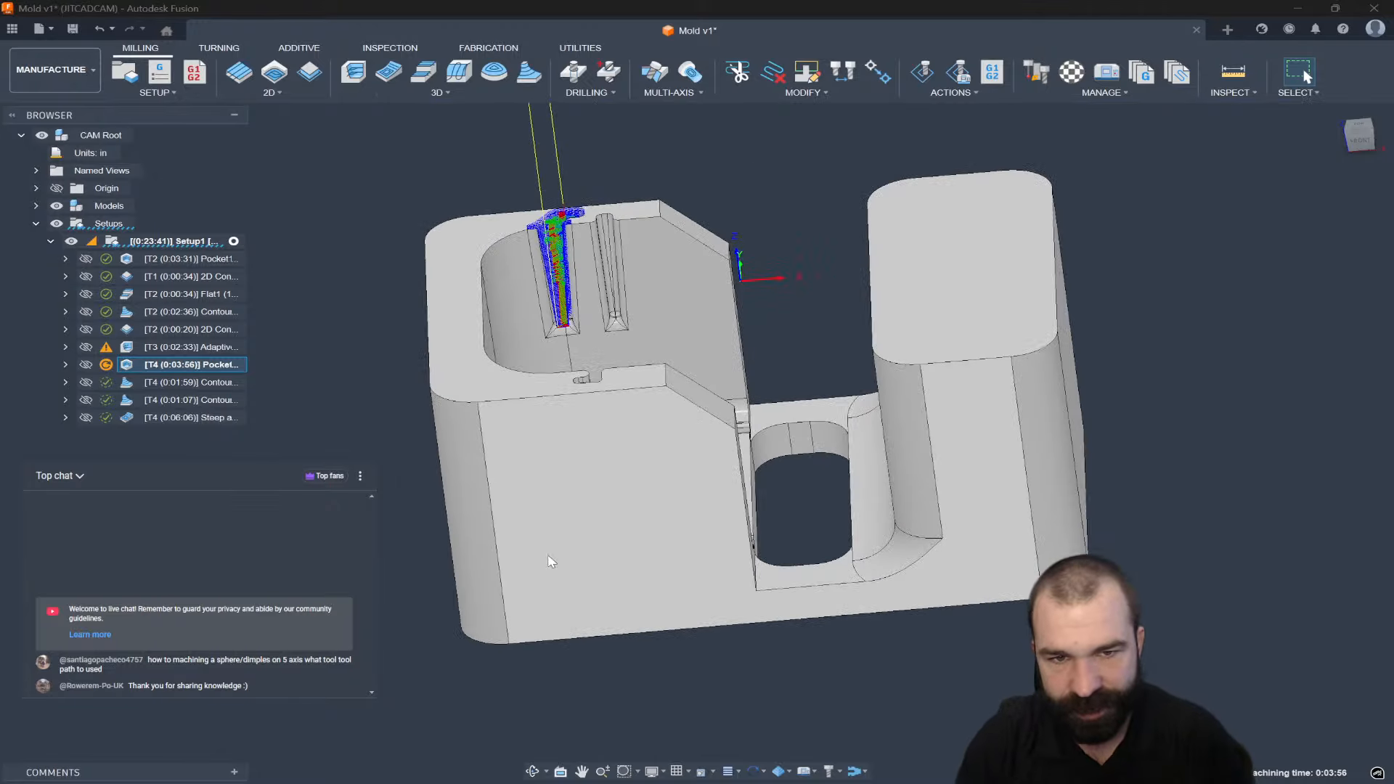
Set Pocket2's Tool Containment to tool outside boundary and inspect the regenerated slot toolpath.
shift+middle_drag(551, 560, 566, 563)
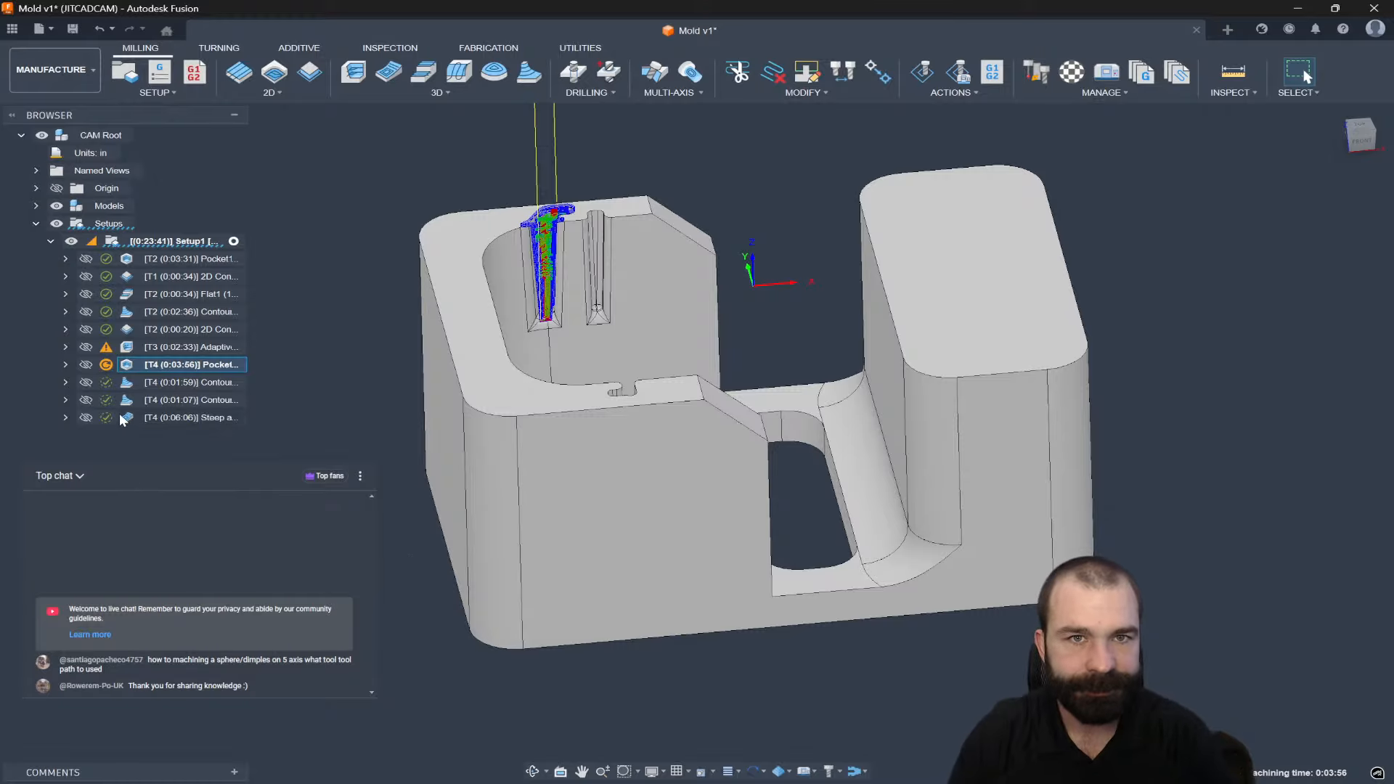
double_click(127, 371)
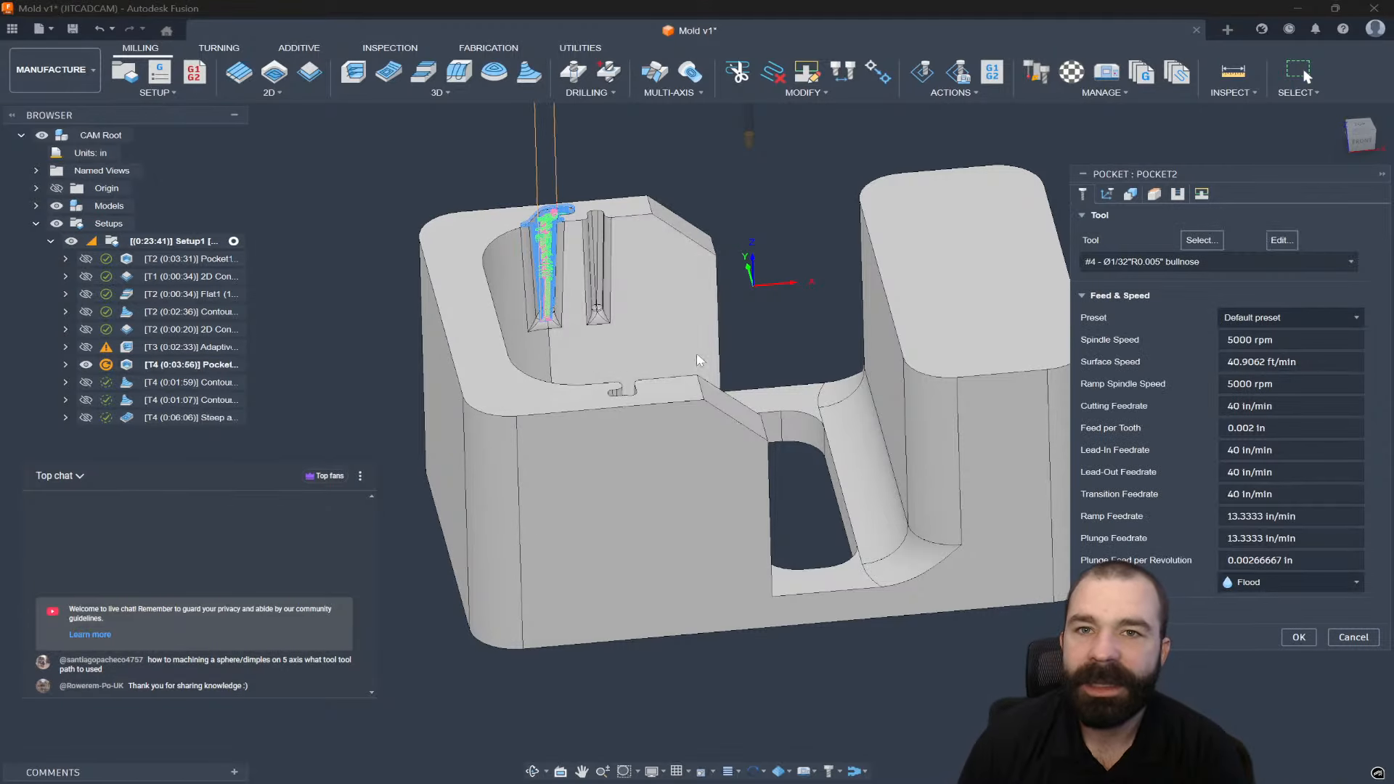
click(1129, 195)
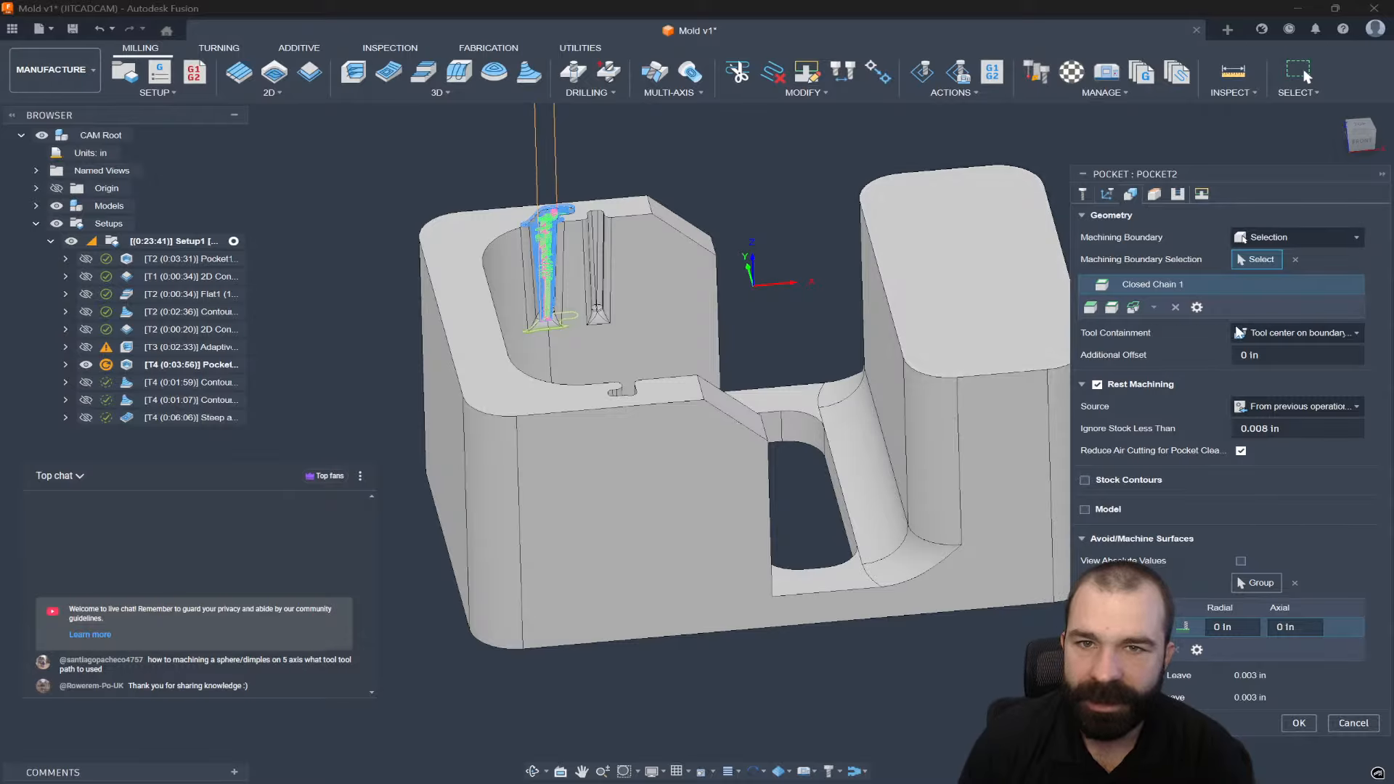
click(1277, 333)
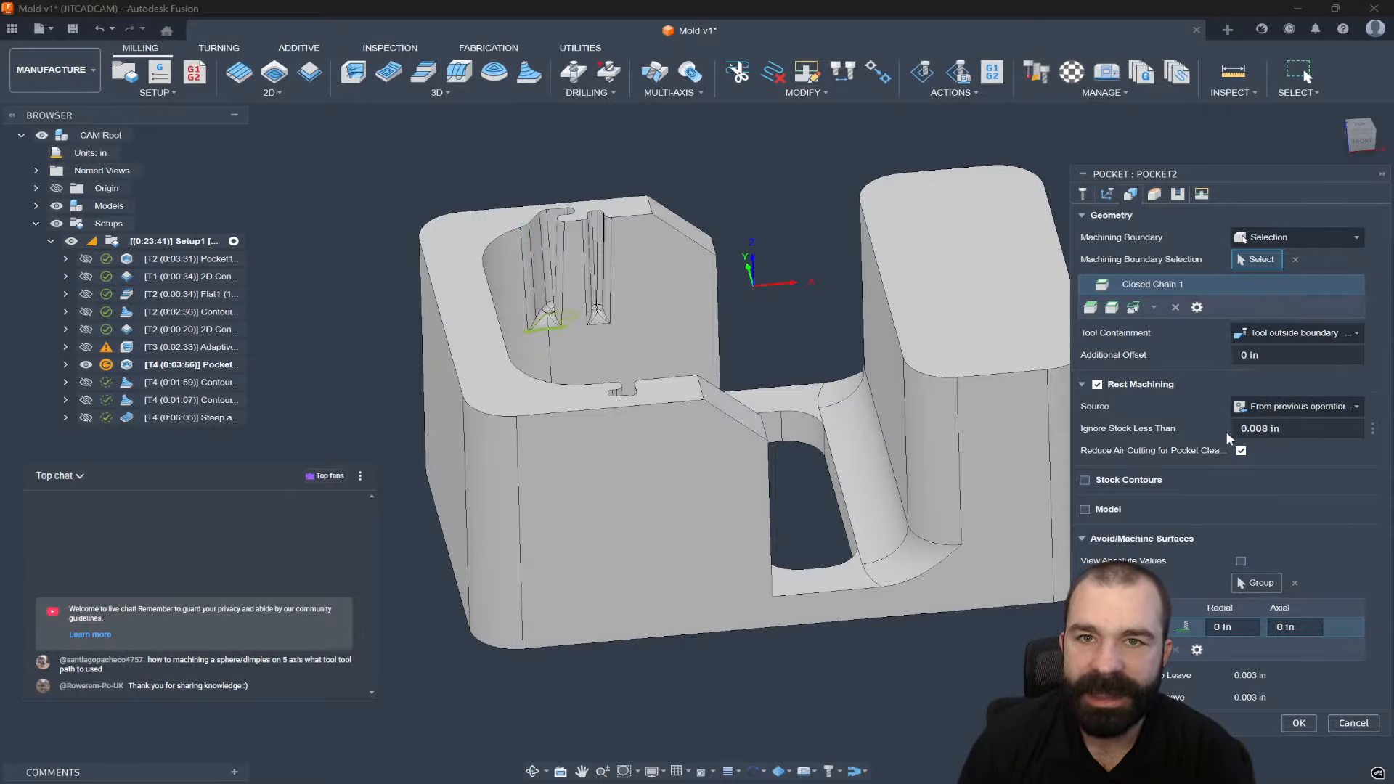
click(1278, 391)
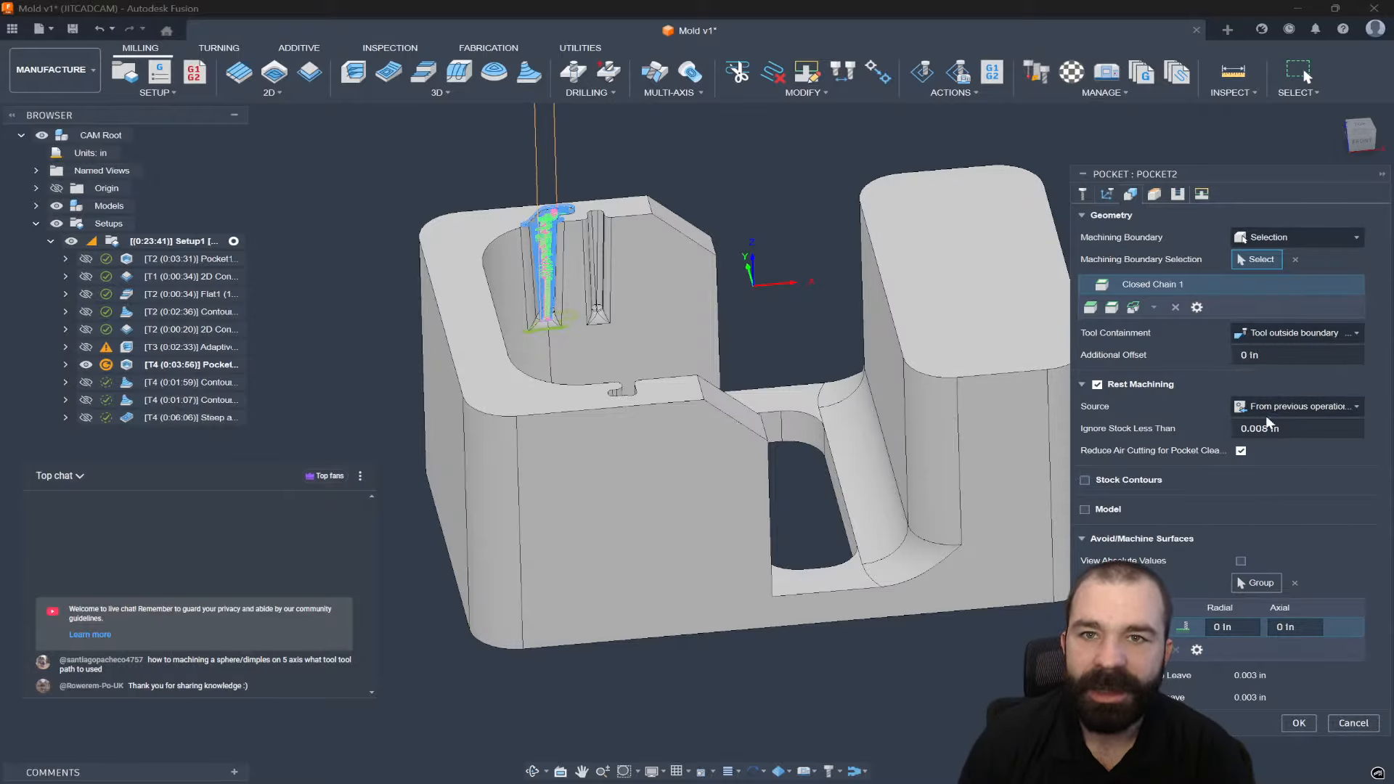
click(1298, 723)
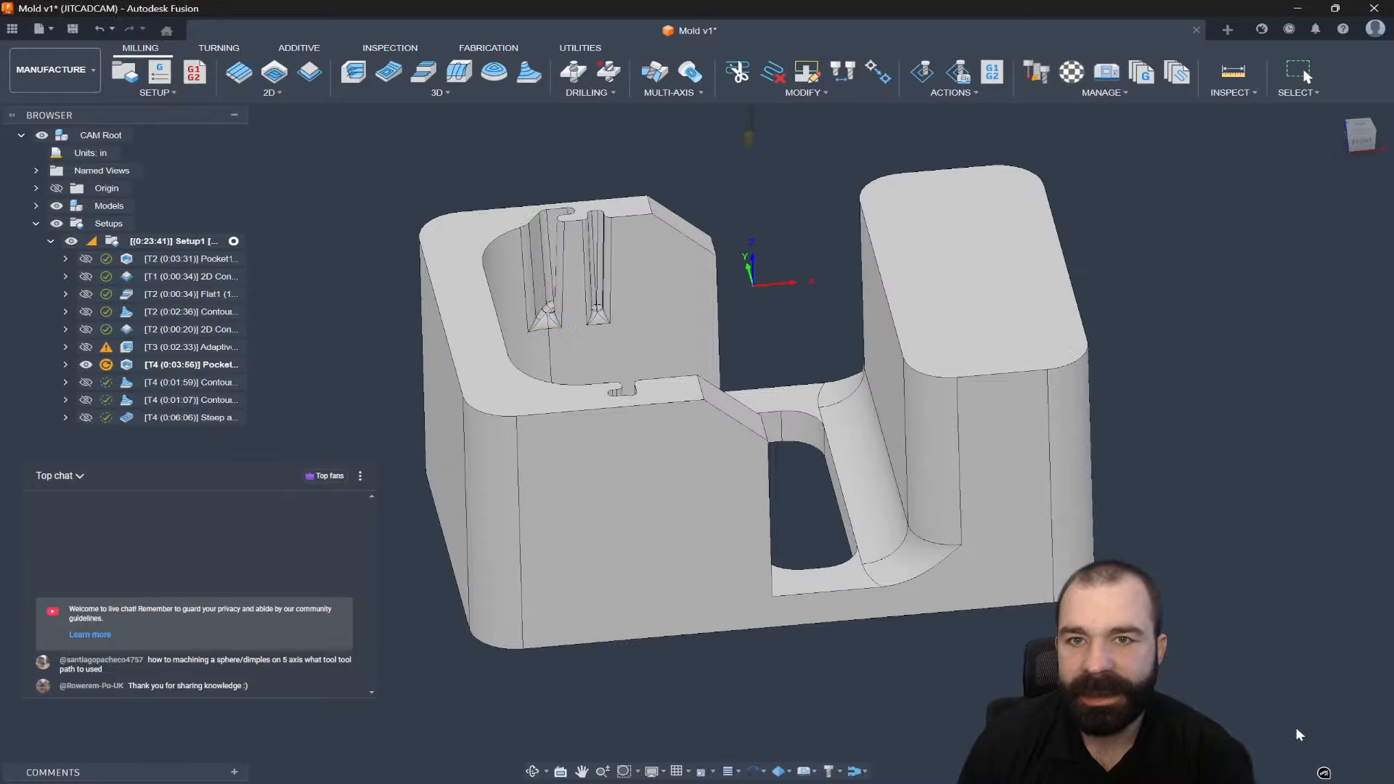
scroll(600, 311, up, 8)
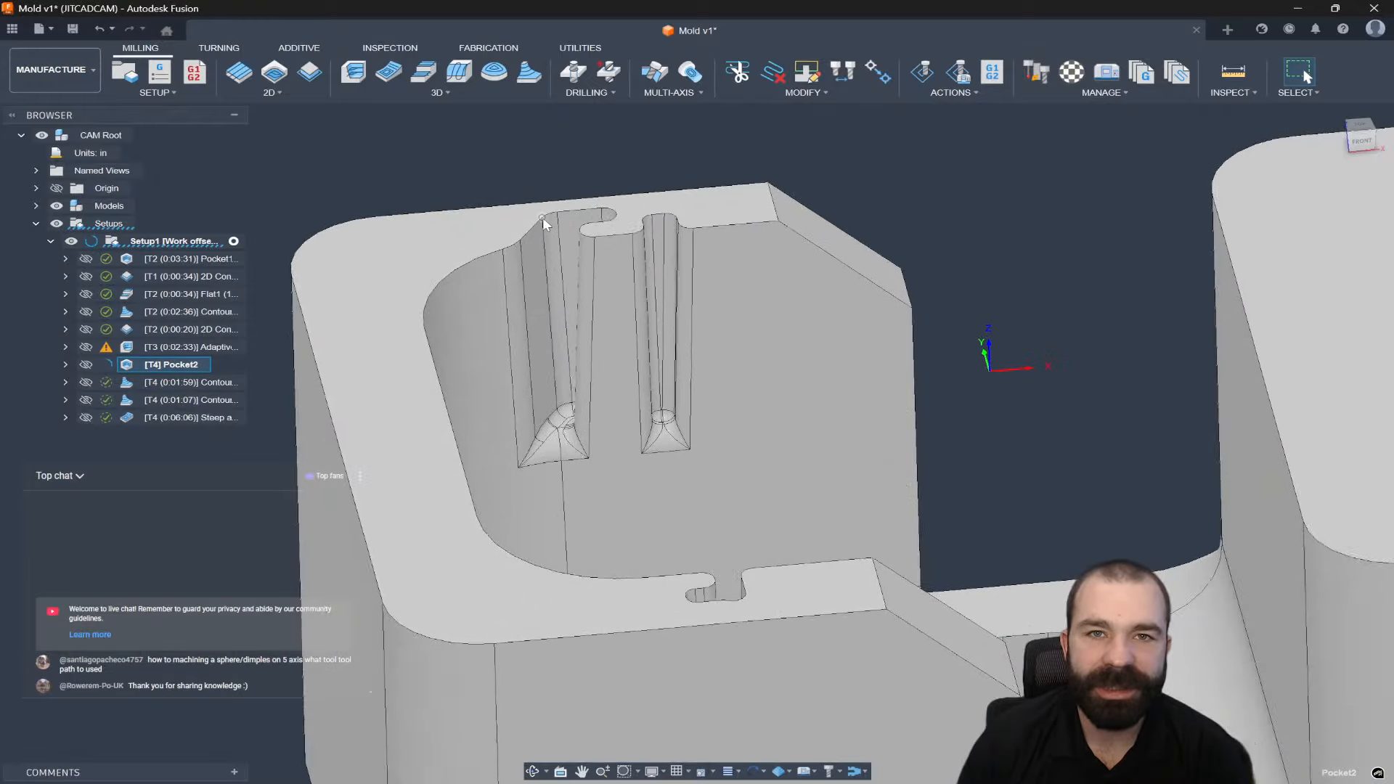
shift+middle_drag(588, 361, 542, 342)
scroll(579, 423, up, 2)
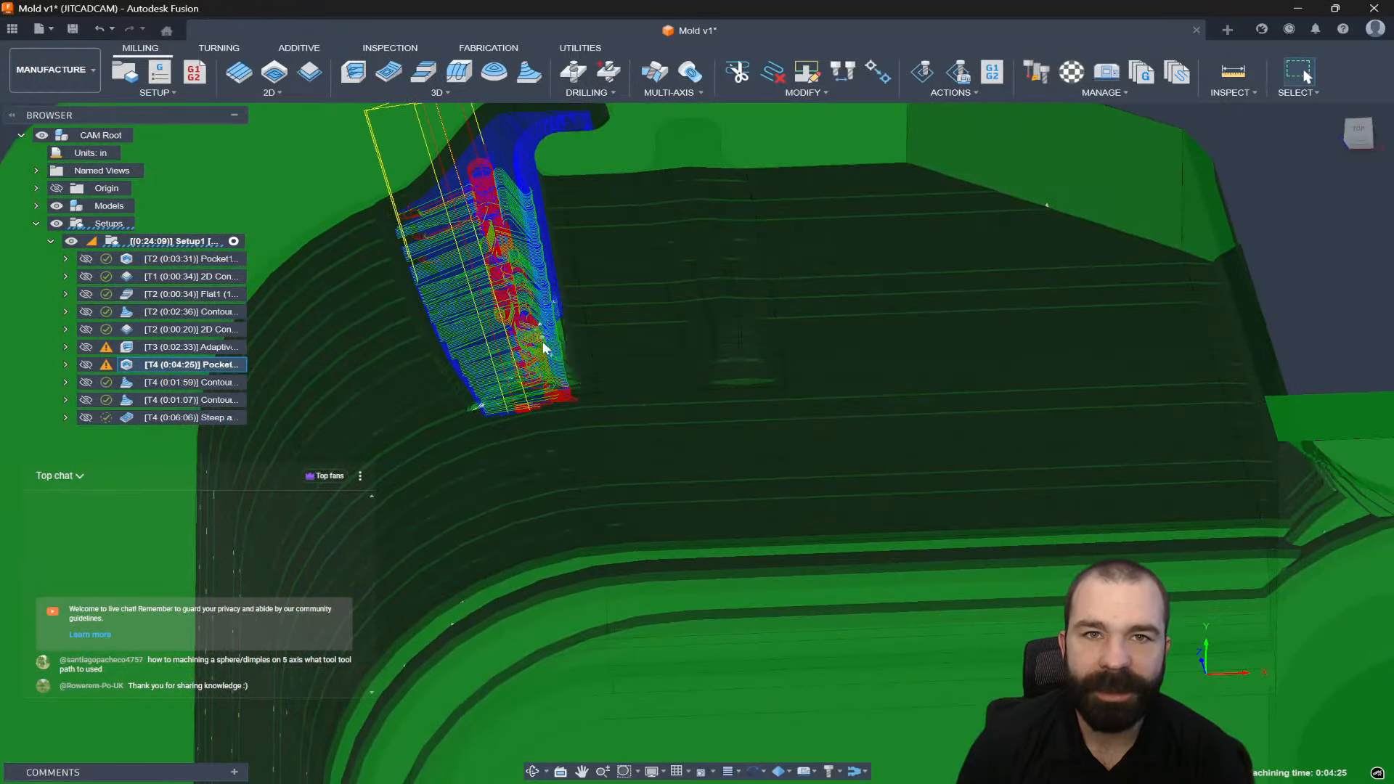
key(Escape)
Give Pocket2 a 0.1 in additional offset and inspect the regenerated toolpath.
double_click(132, 369)
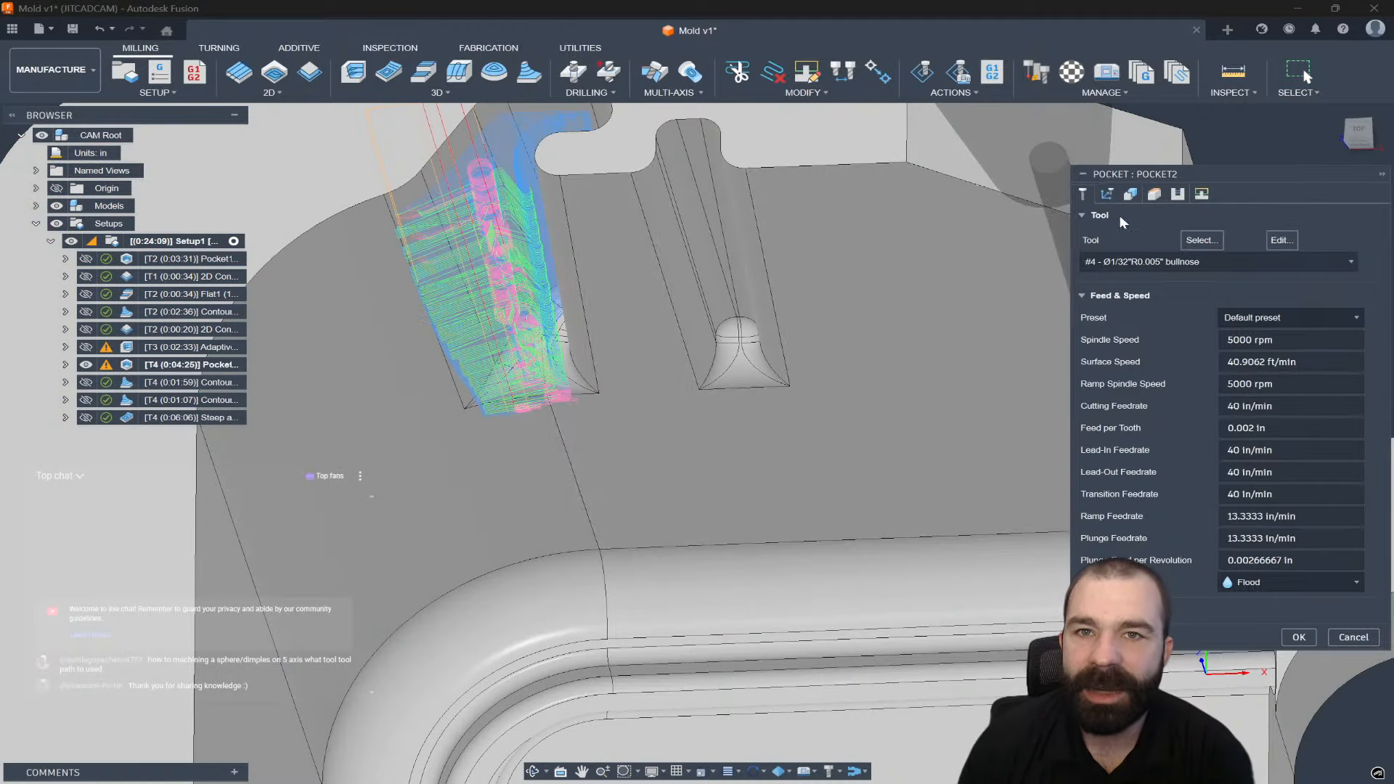
click(1107, 194)
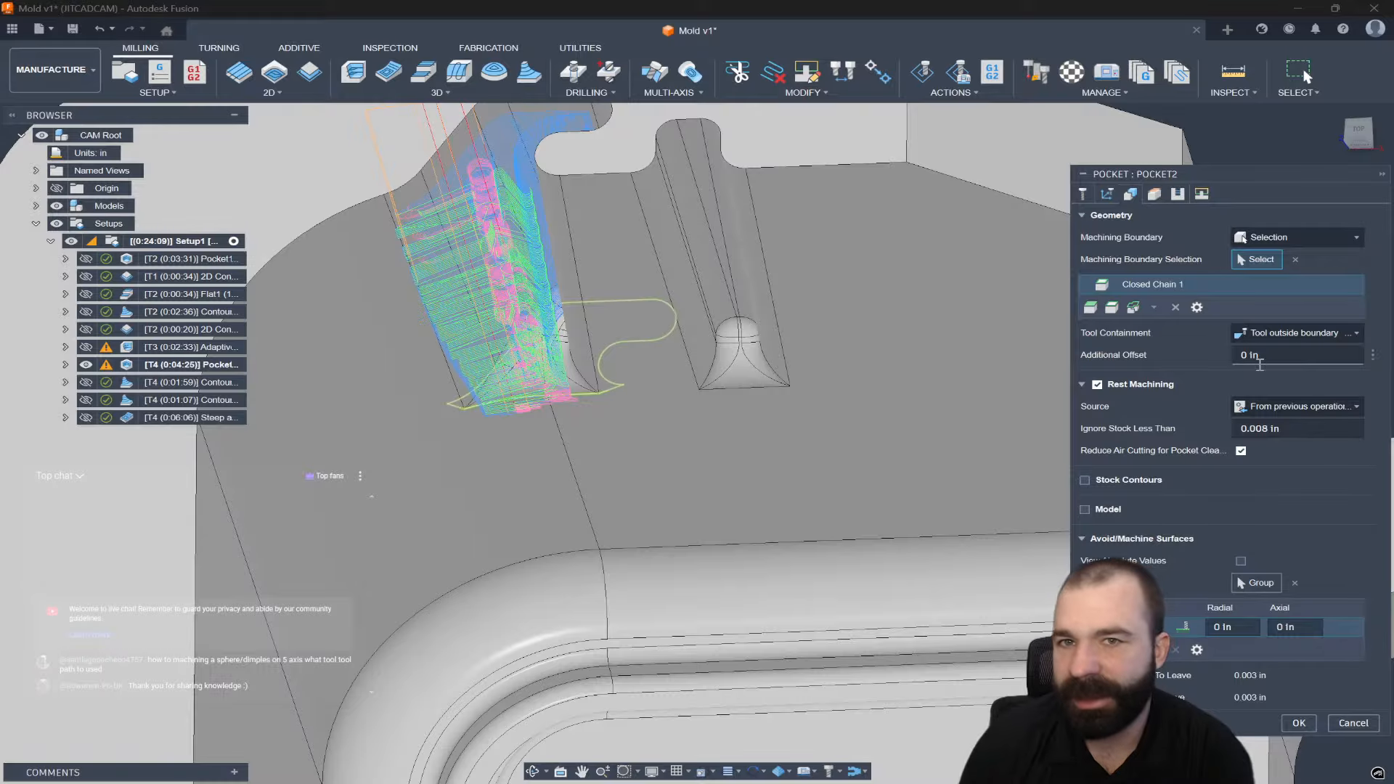
drag(1275, 357, 1199, 365)
text(.)
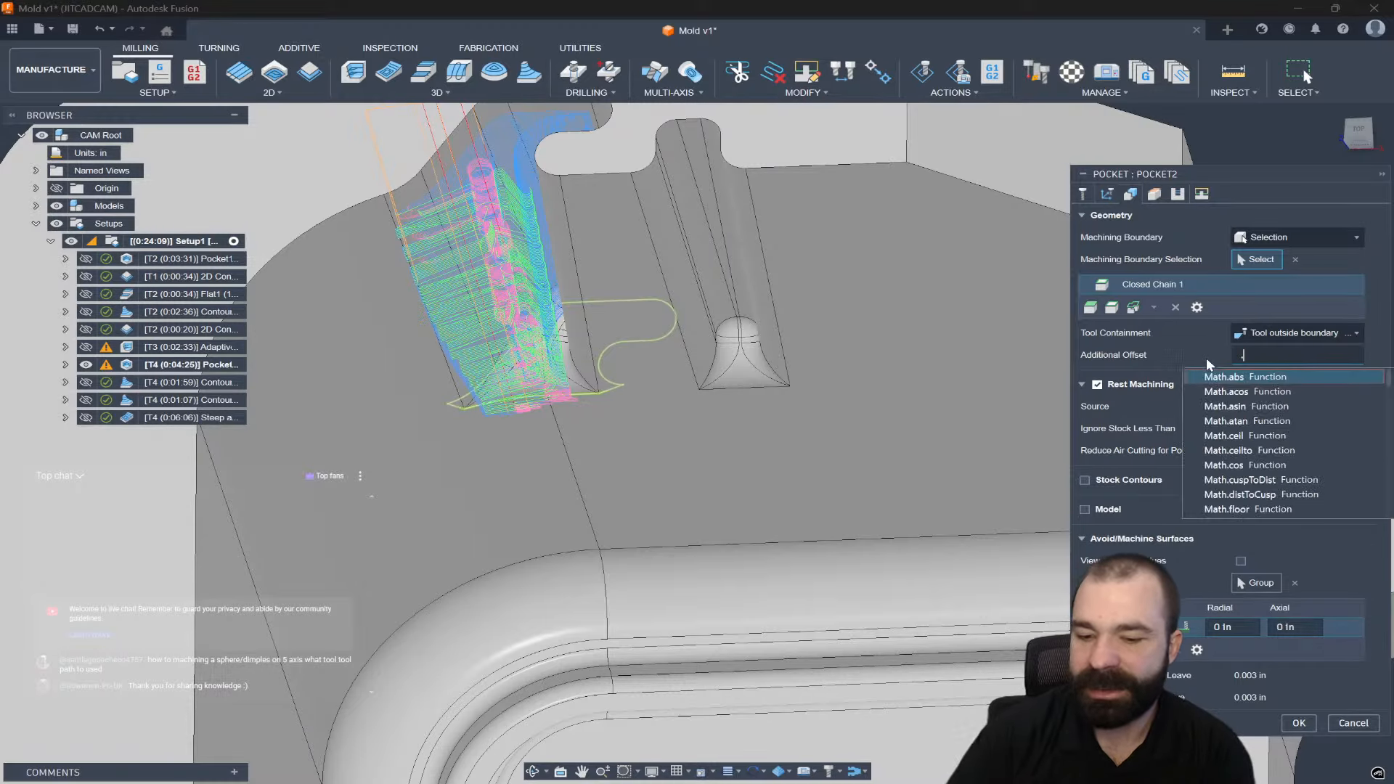
key(Return)
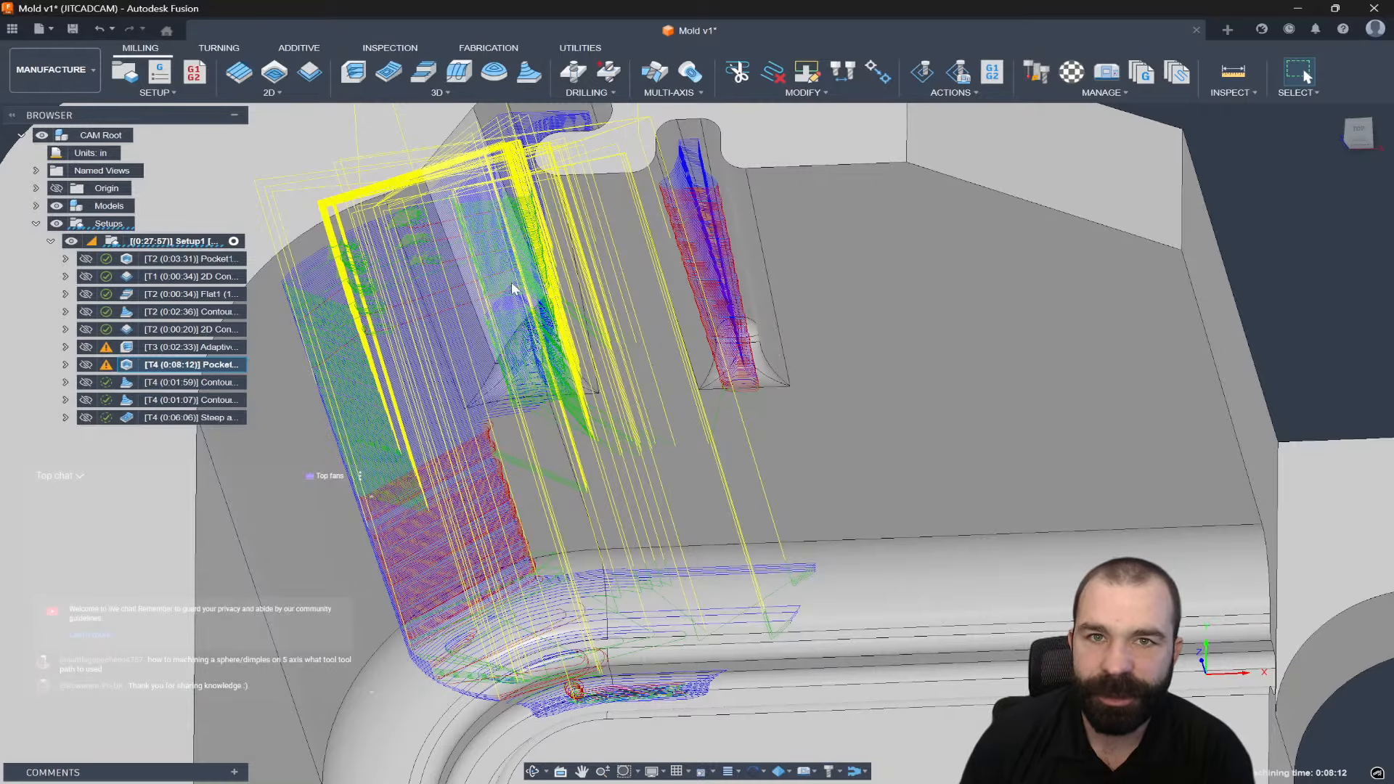
shift+middle_drag(513, 285, 563, 291)
shift+middle_drag(592, 458, 559, 432)
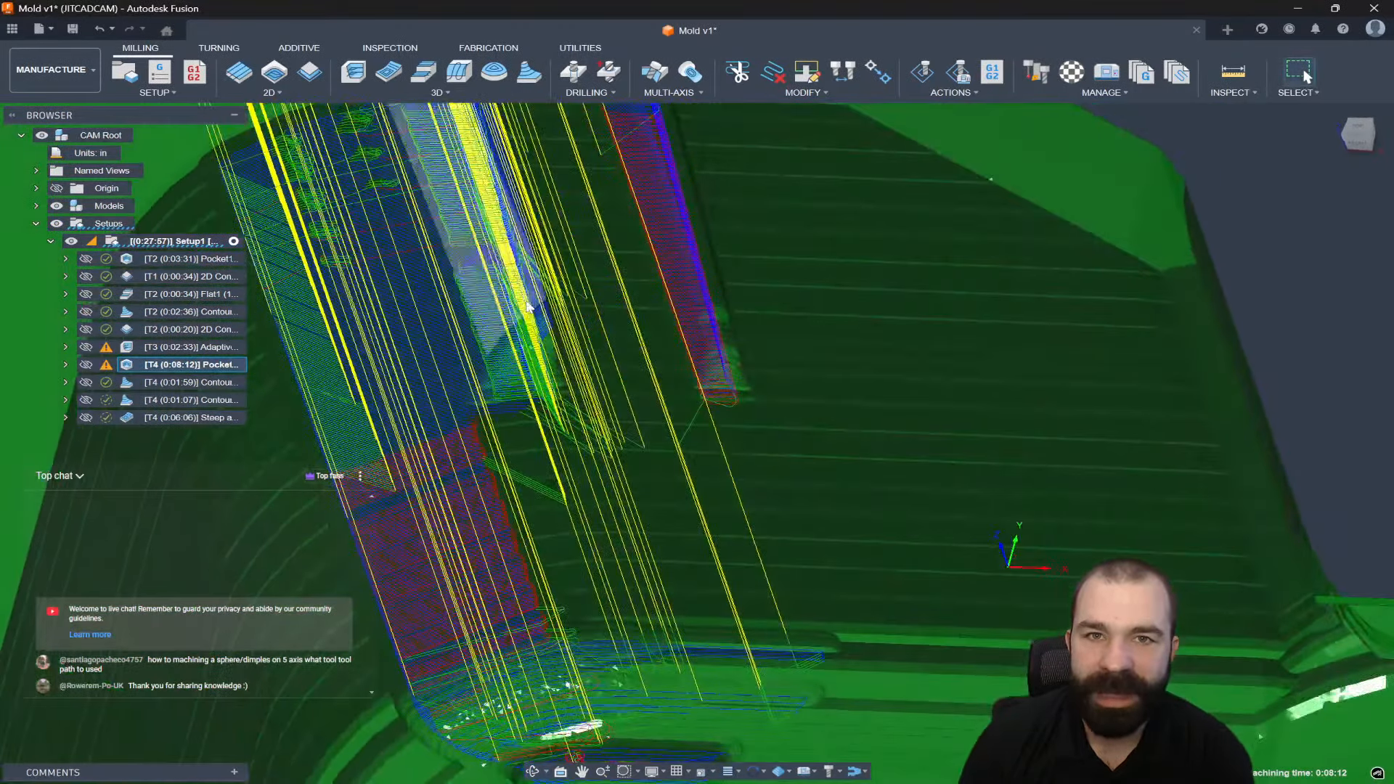
scroll(559, 432, down, 2)
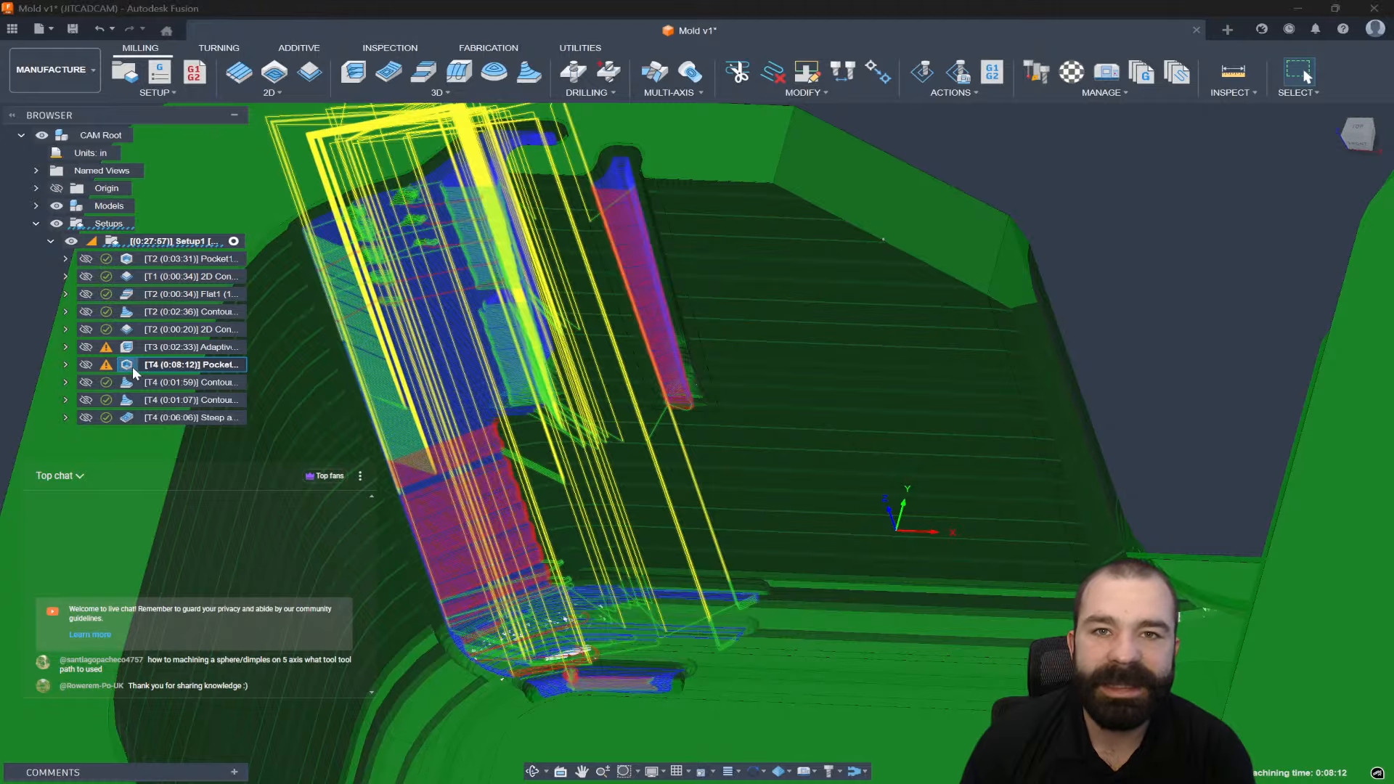
Reopen Pocket2's geometry settings and start a new Avoid/Machine Surfaces group.
double_click(132, 367)
click(1133, 195)
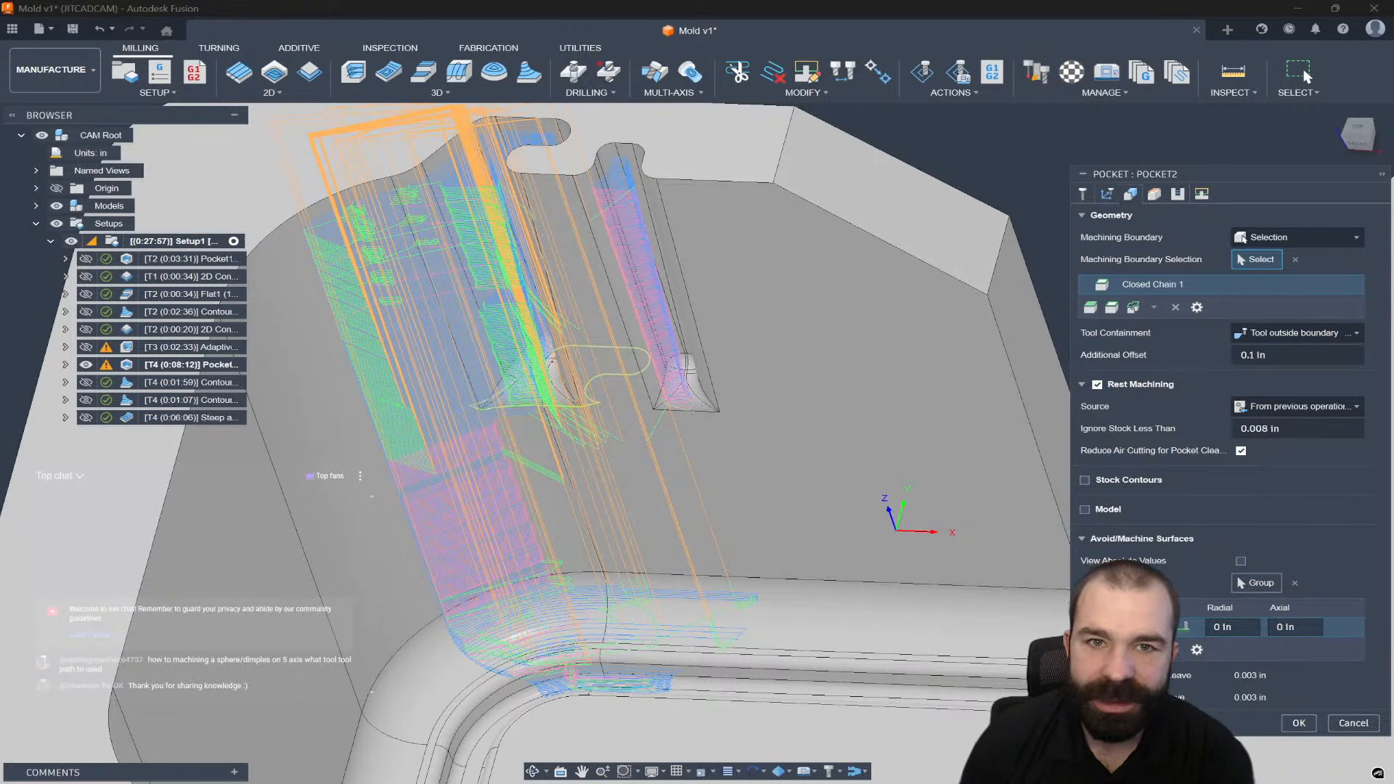
click(1091, 649)
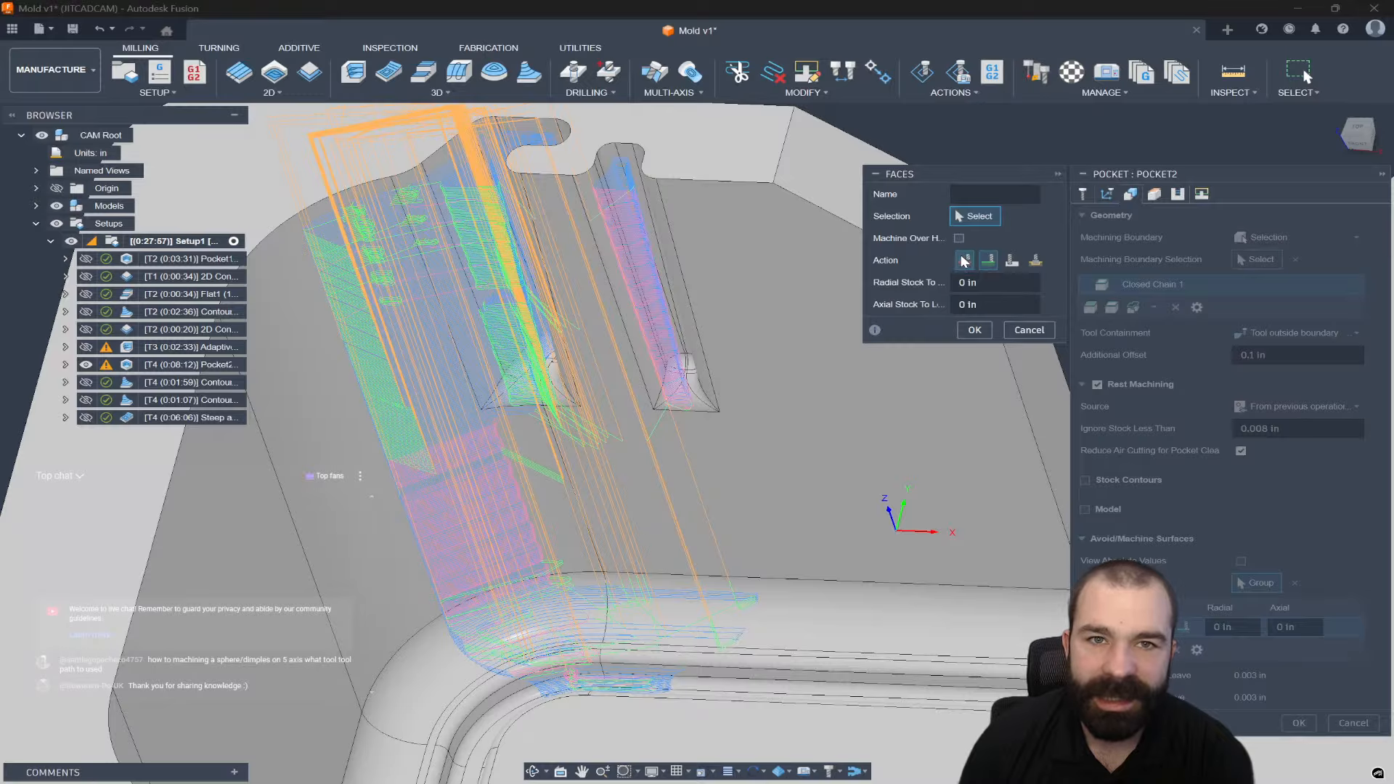
Make Pocket2 avoid the pocket floor, the left face and the corner and straight fillets.
click(700, 399)
click(521, 497)
click(490, 593)
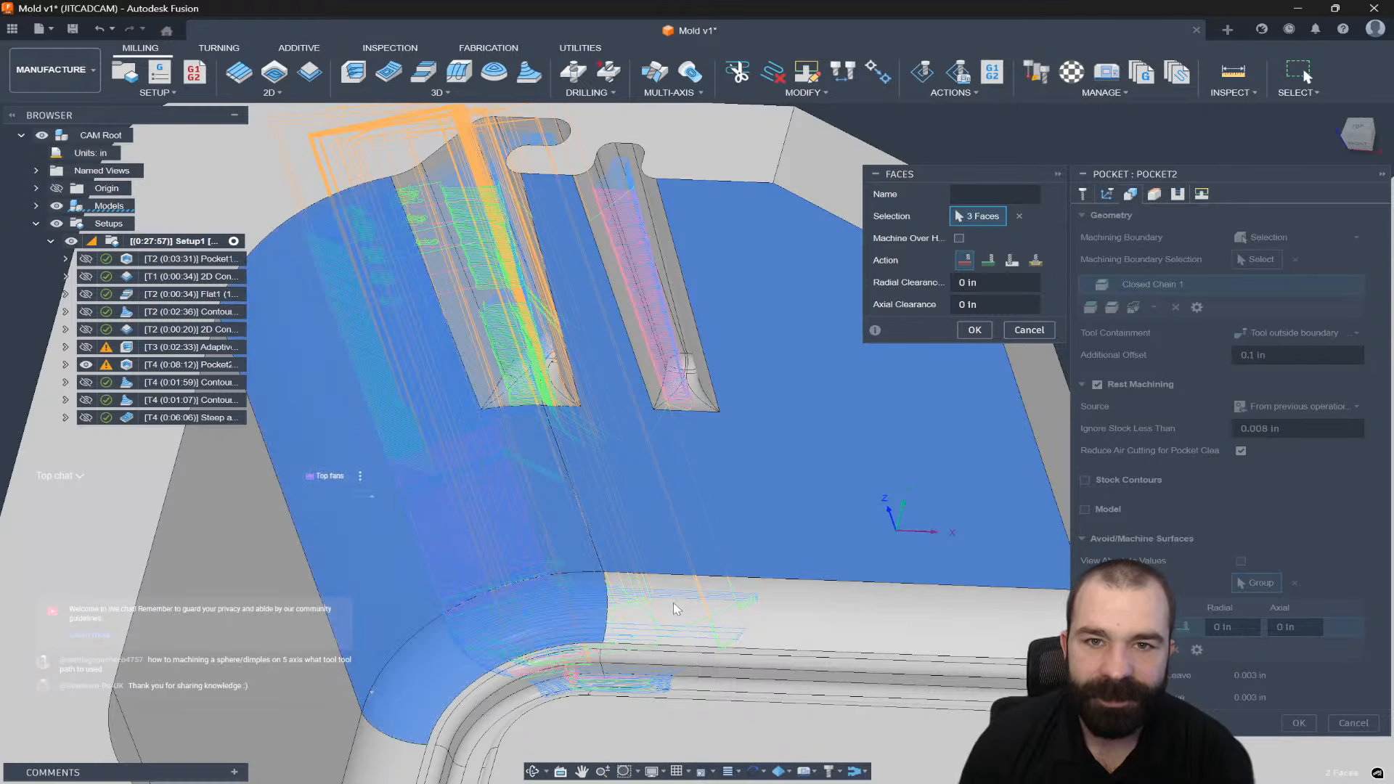
click(674, 608)
scroll(655, 644, up, 4)
scroll(629, 656, down, 3)
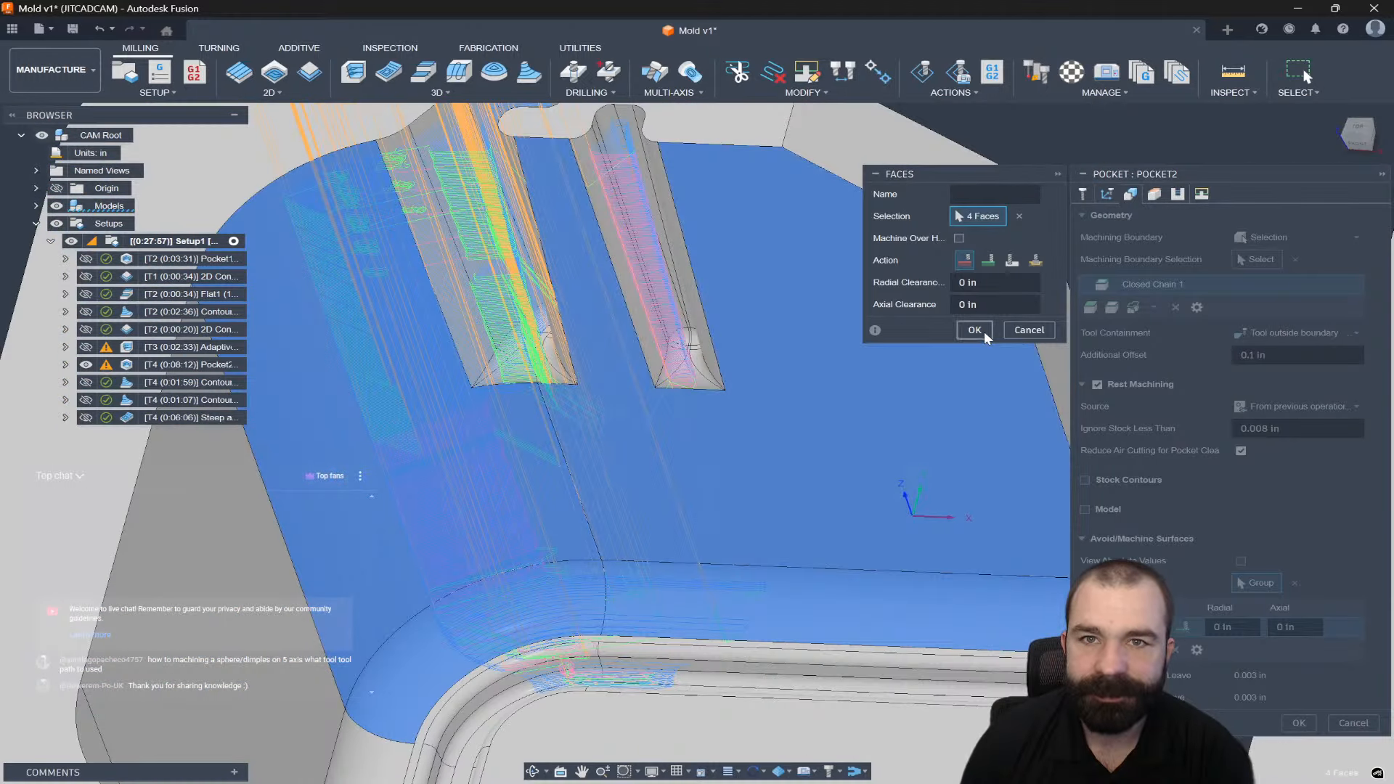
click(983, 331)
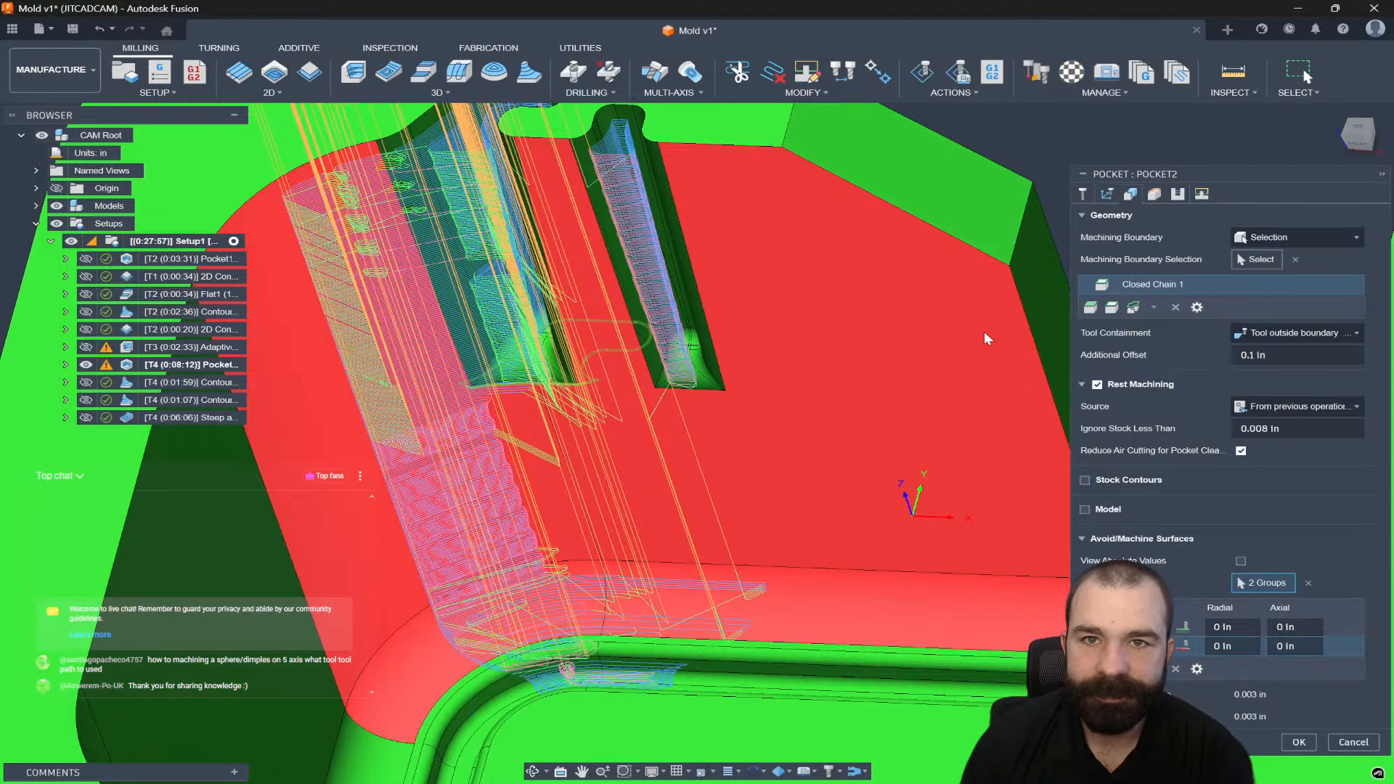
Base Pocket2's bottom height on a picked slot-bottom point with a -0.1 in offset.
click(1130, 194)
click(1185, 458)
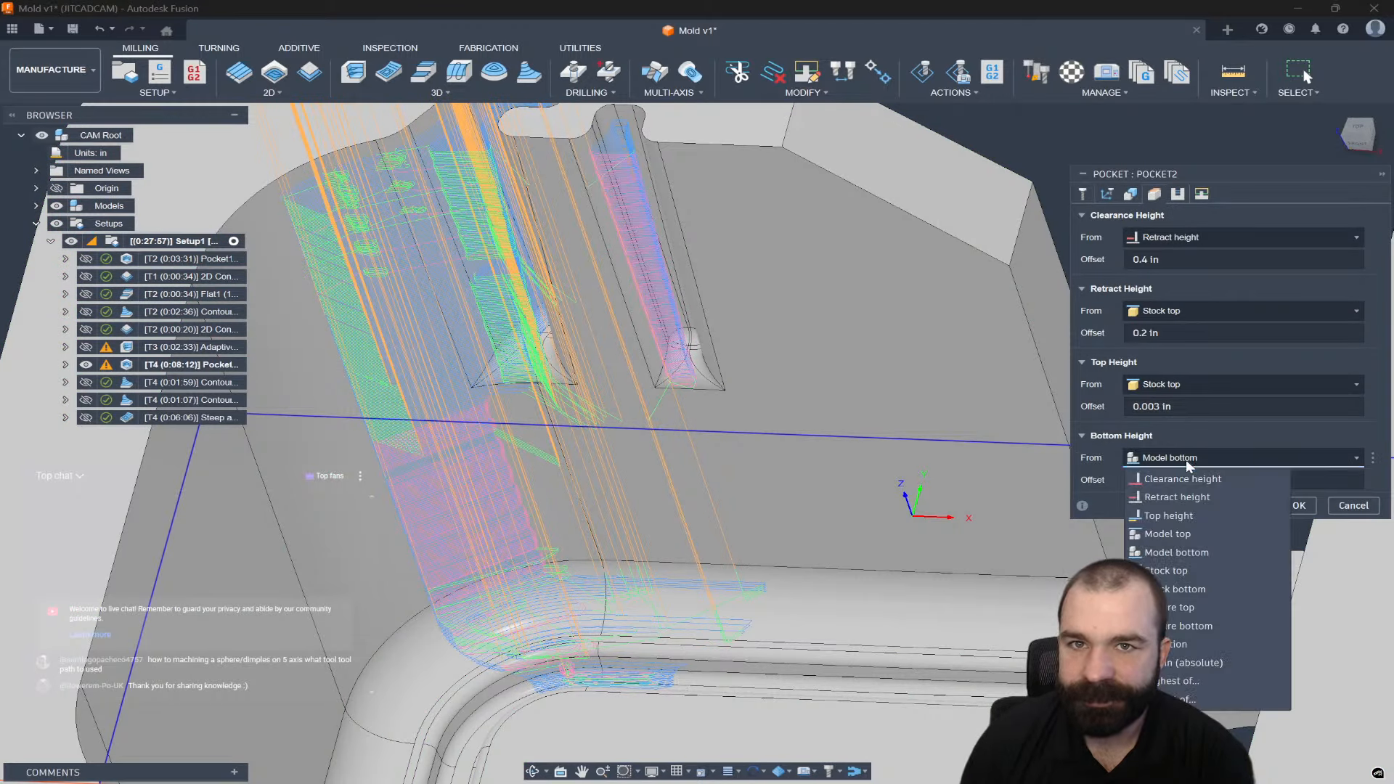
click(1172, 644)
click(538, 382)
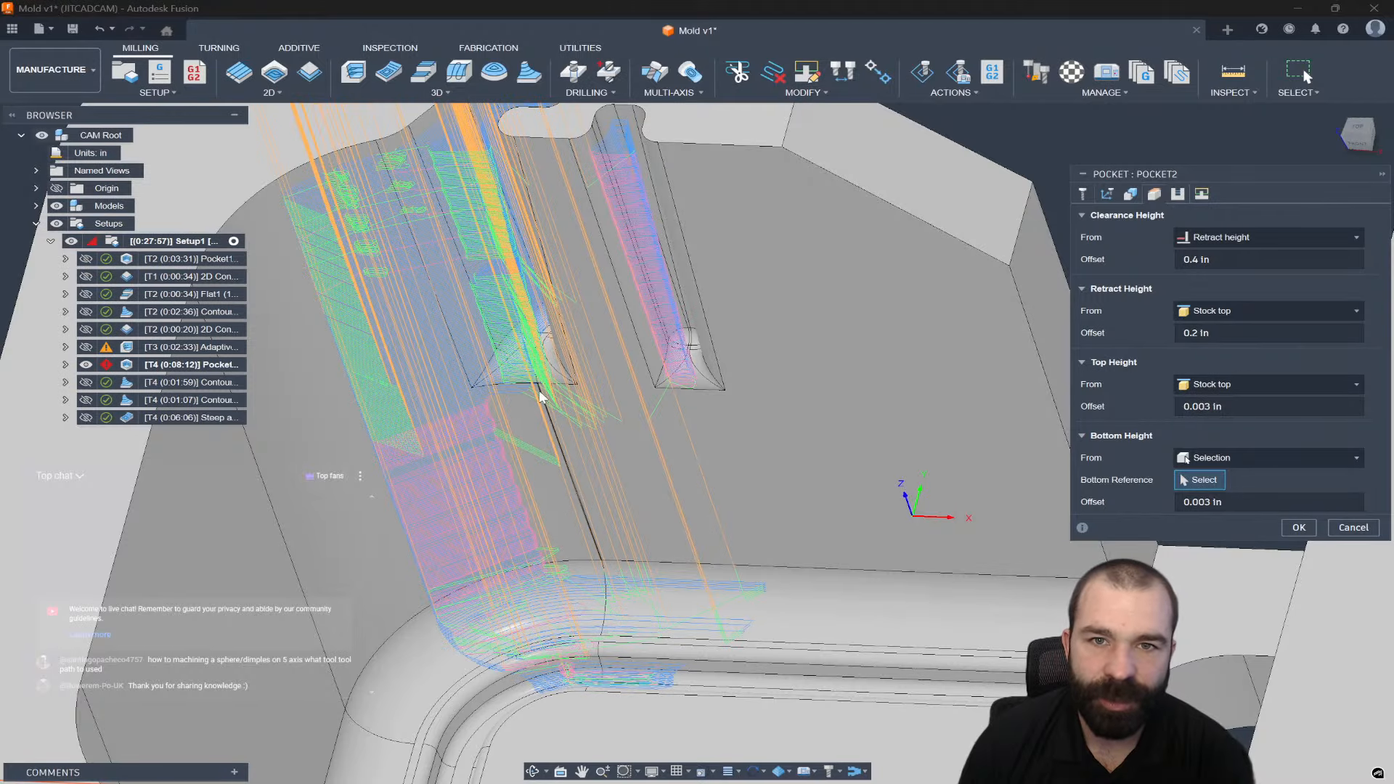
click(1176, 507)
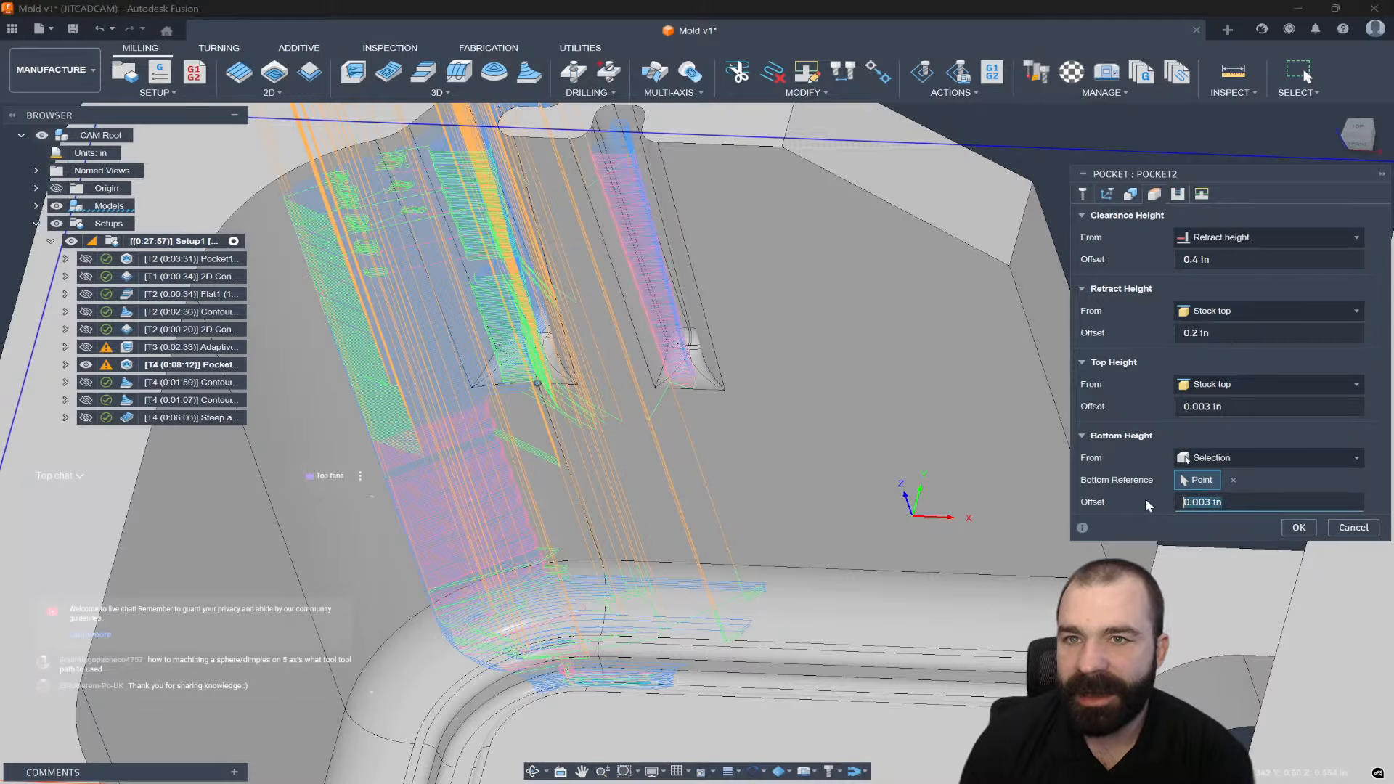
click(1179, 510)
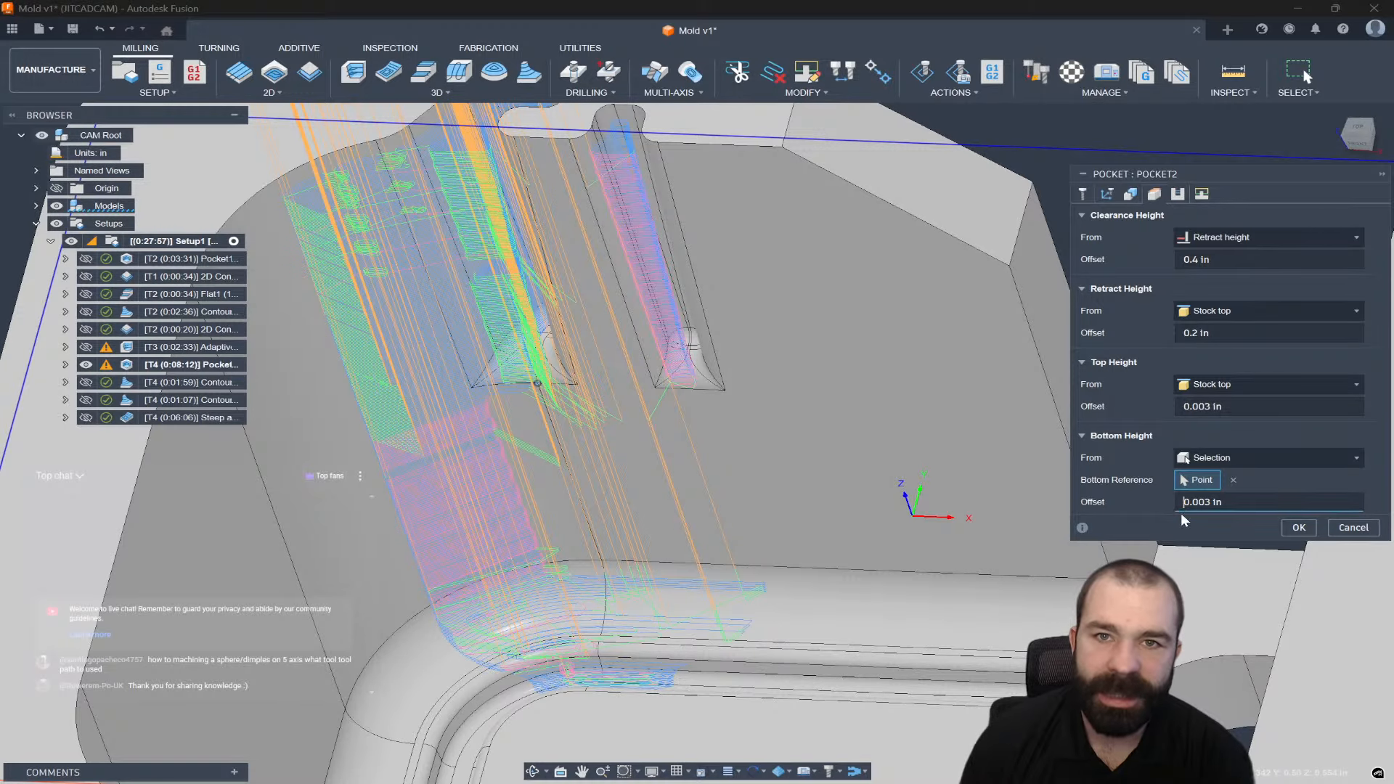
key(ctrl+a)
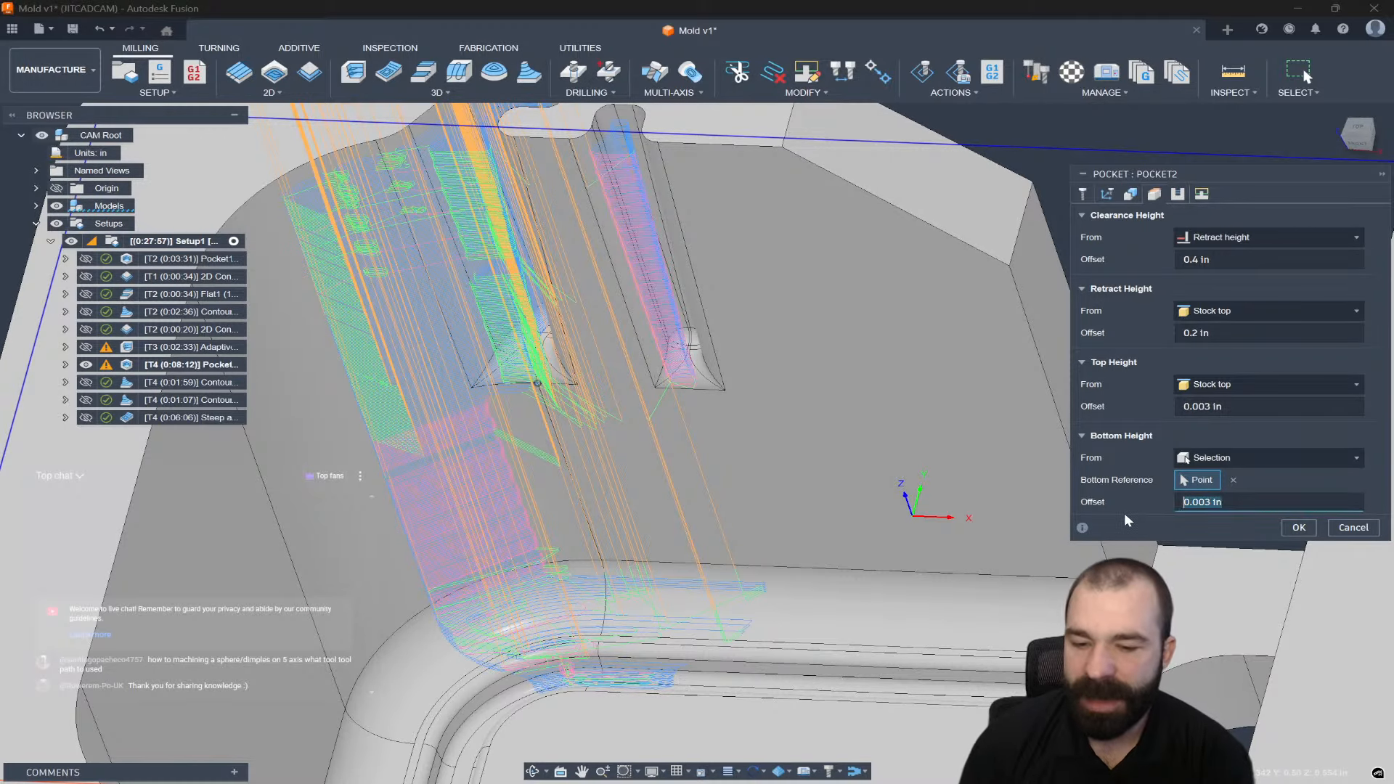
text(-.01)
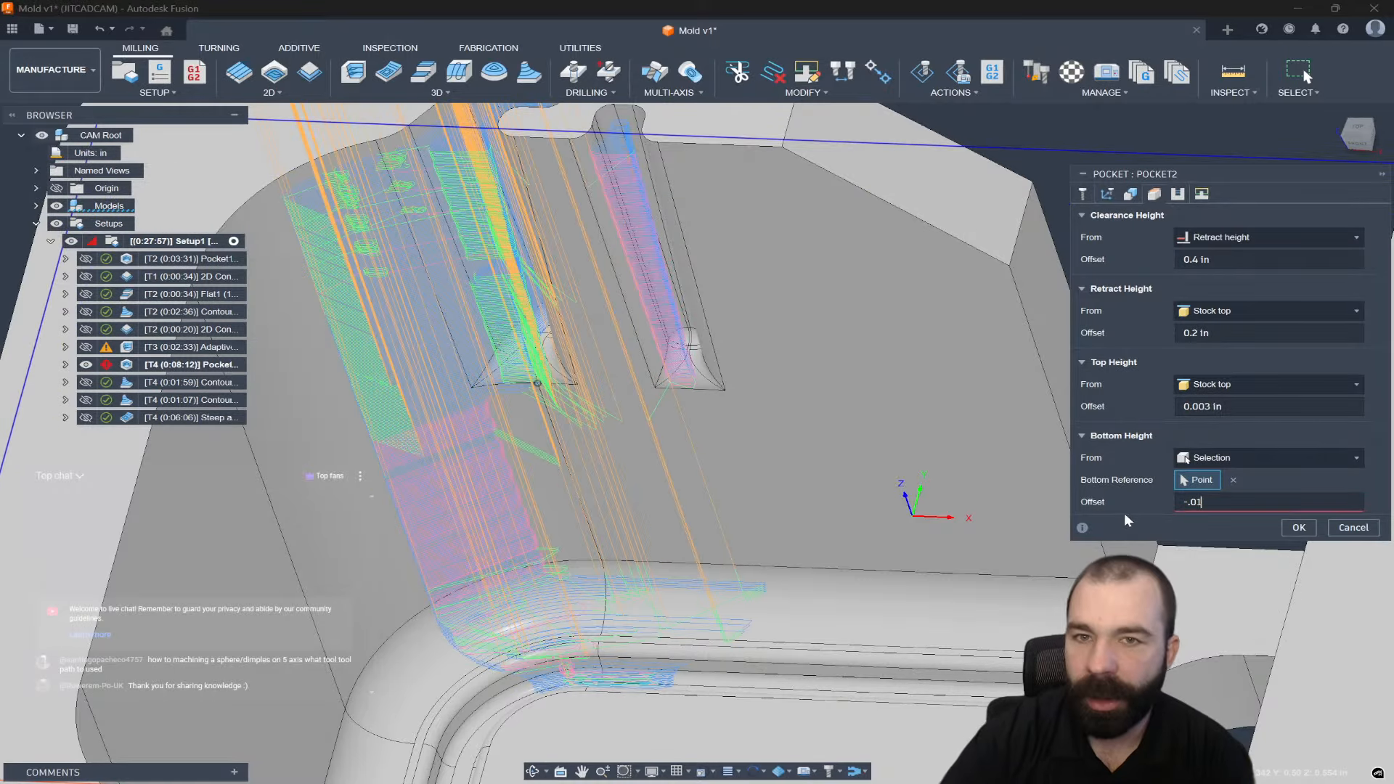
key(Return)
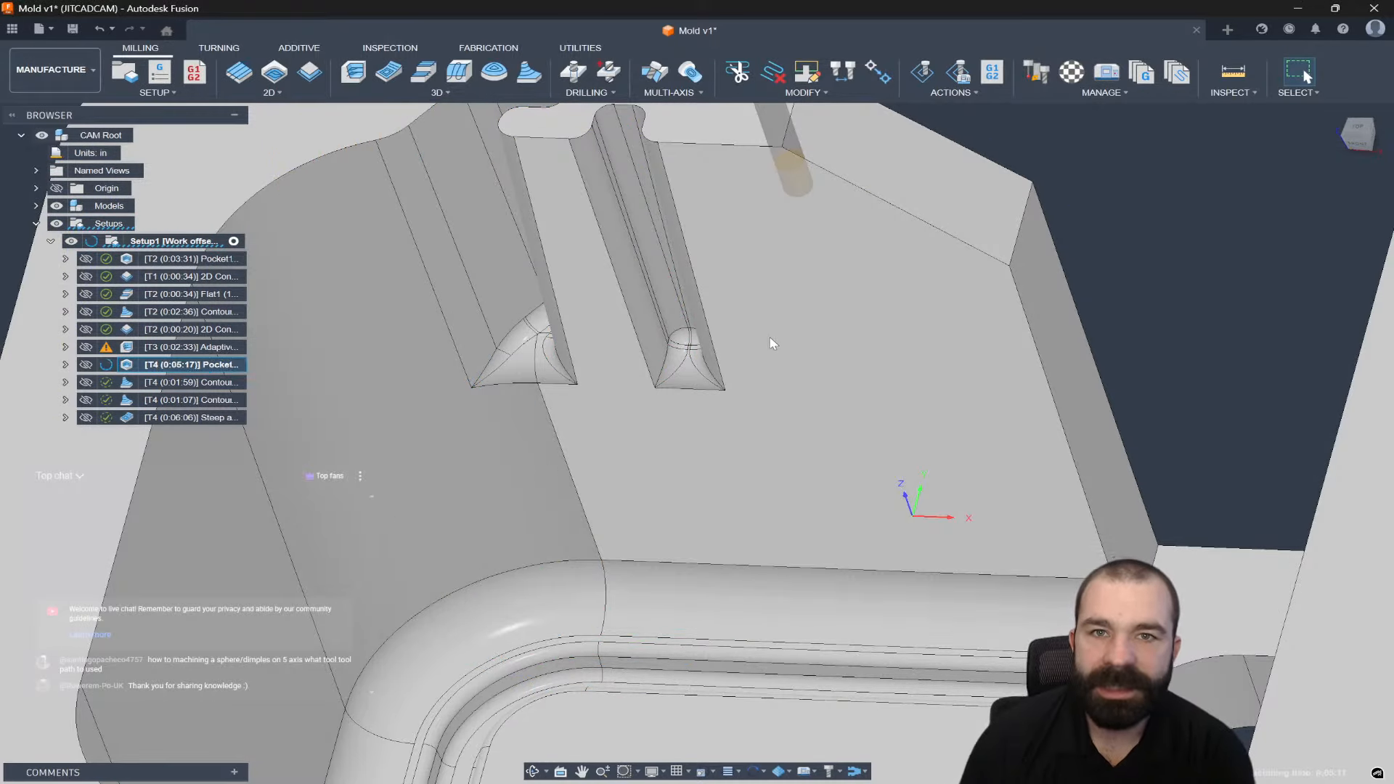
mouse_move(799, 351)
shift+middle_down()
mouse_move(809, 334)
mouse_move(810, 363)
shift+middle_up()
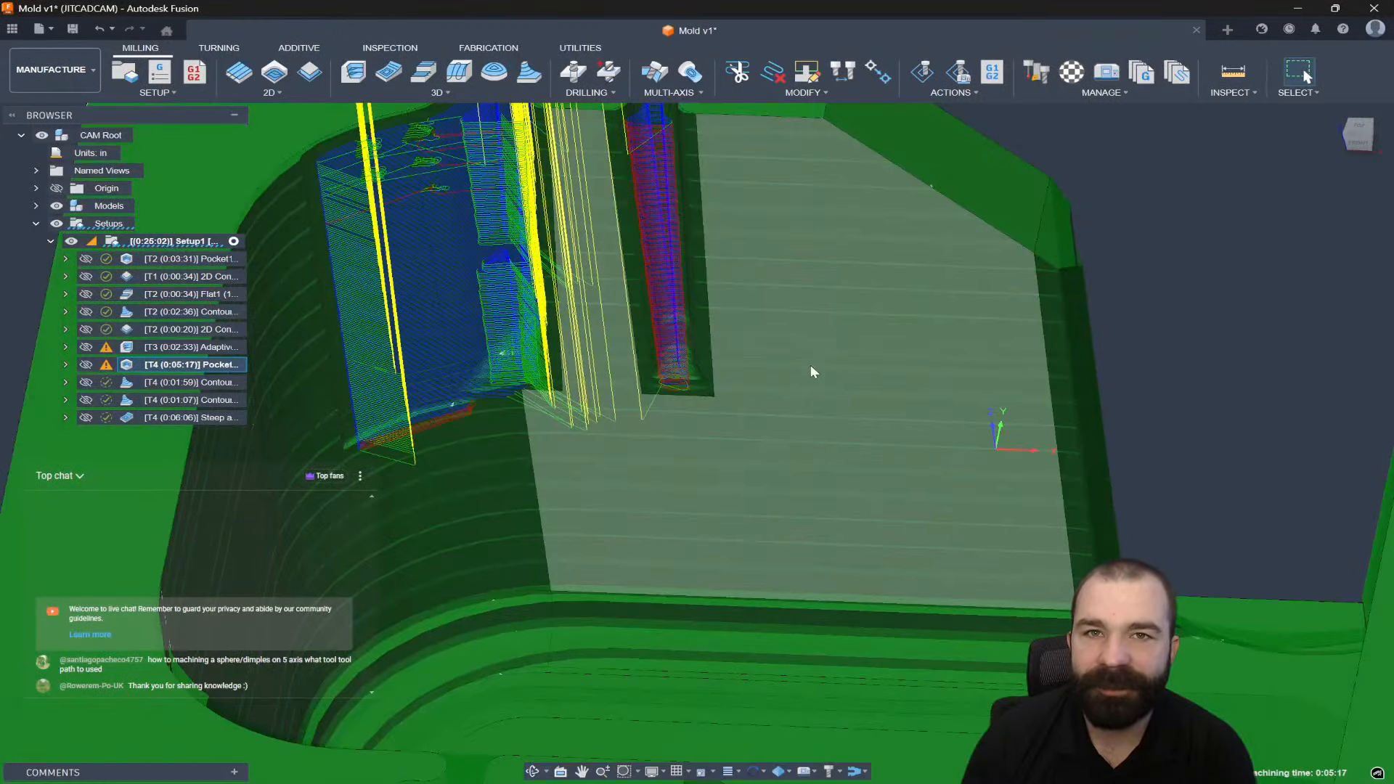
Reopen Pocket2 and regenerate it, bringing its toolpath down to 0:02:59.
scroll(809, 366, down, 1)
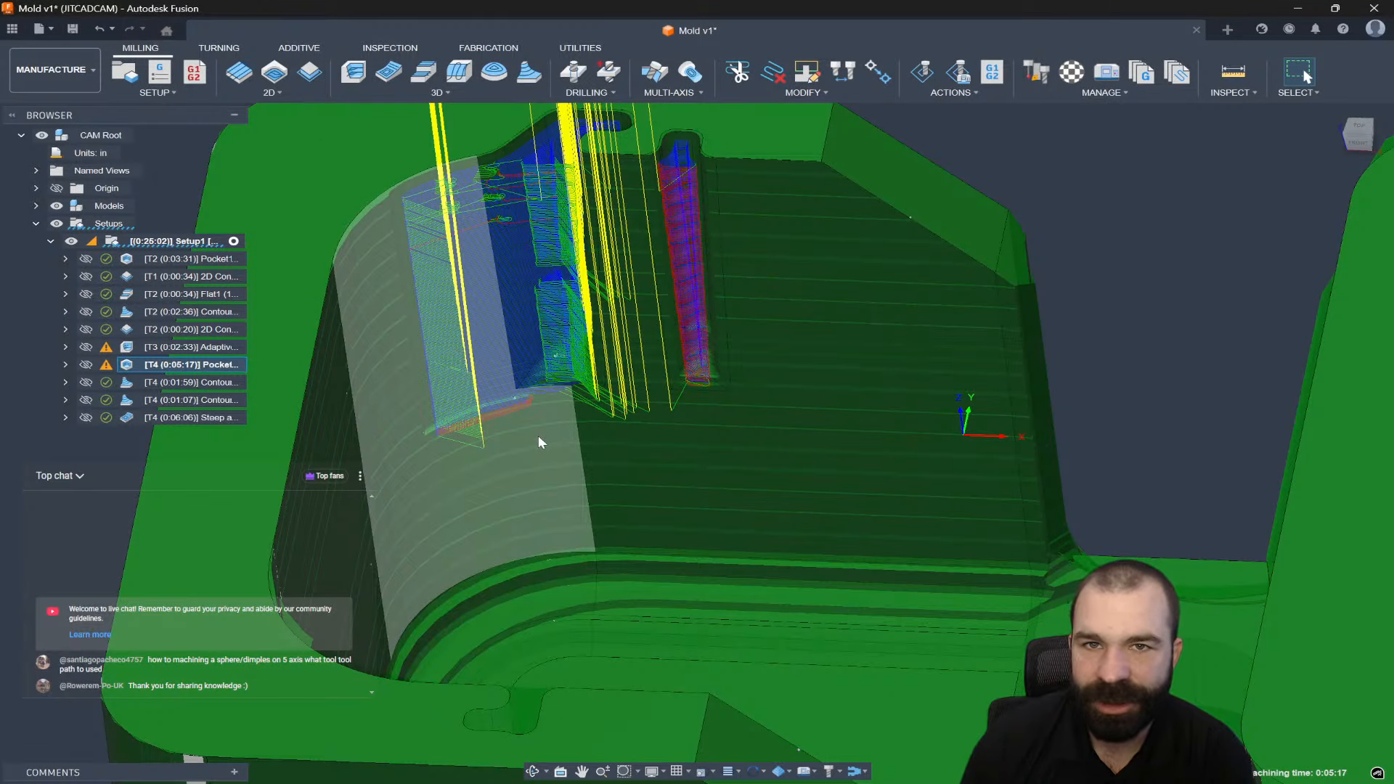
double_click(131, 368)
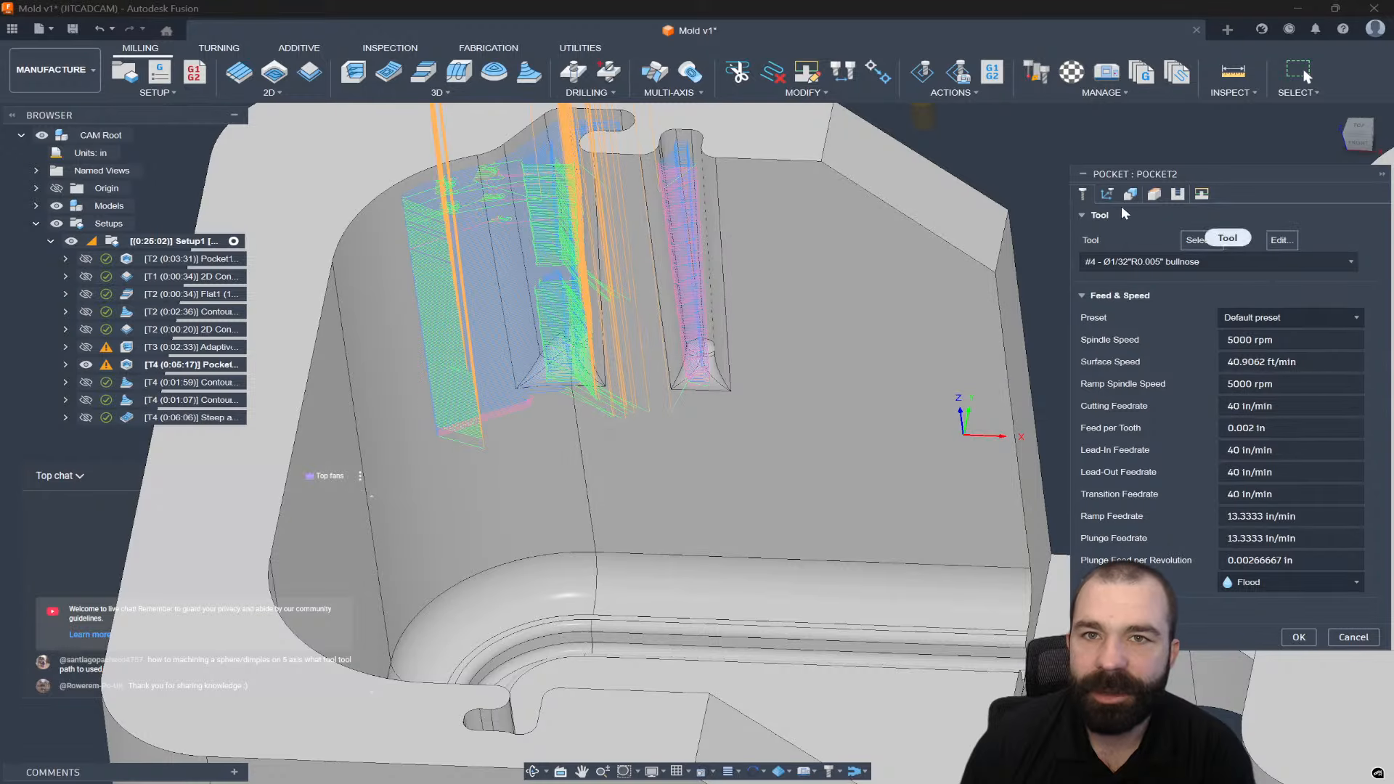
click(1130, 194)
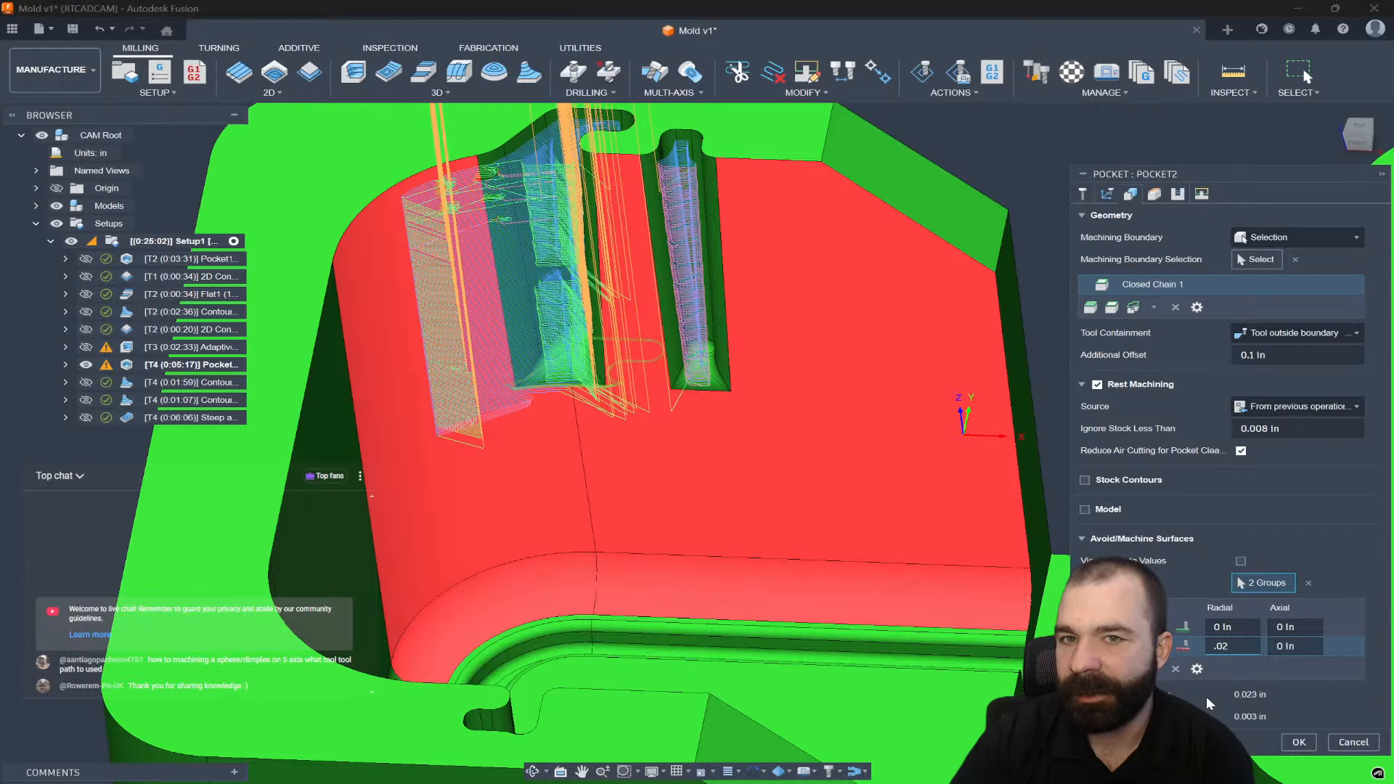
key(Return)
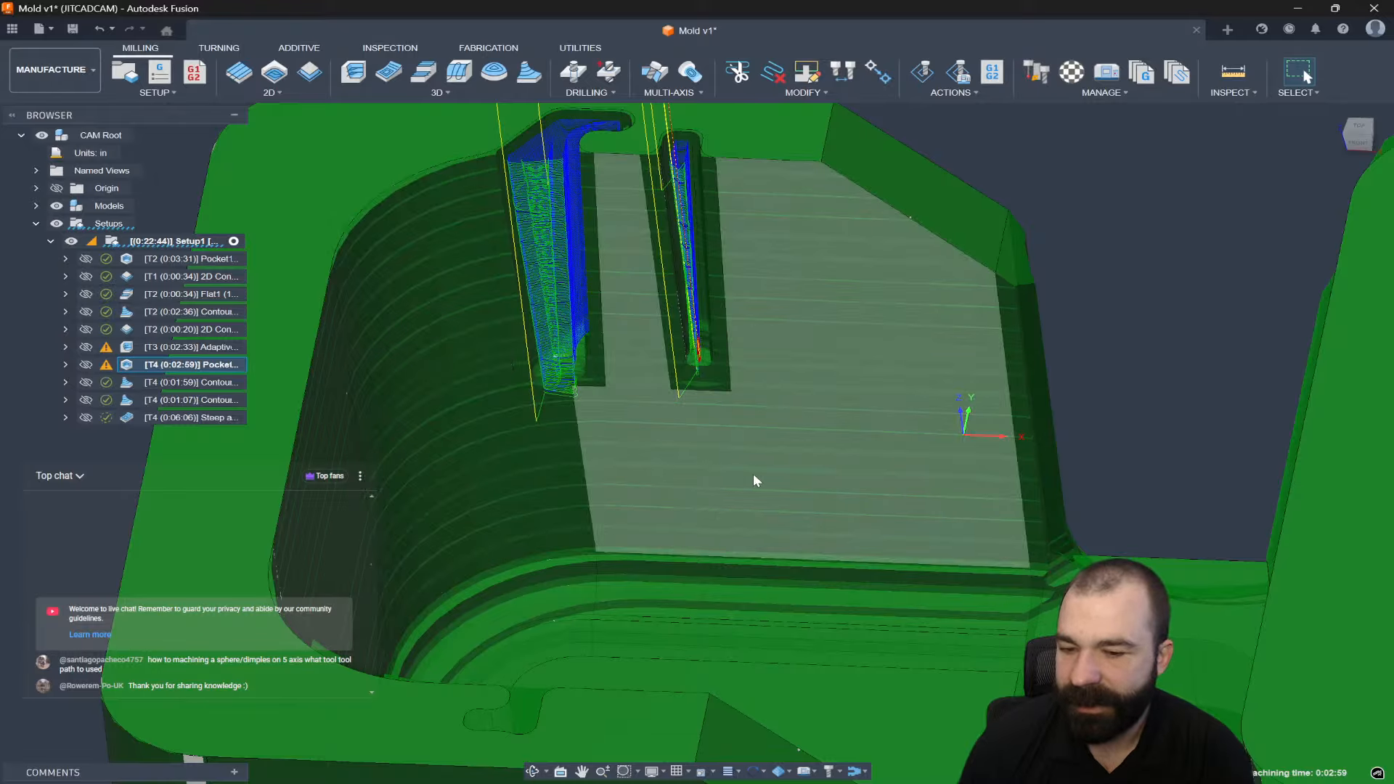
Inspect Pocket2's finishing passes in both narrow slots, then hide the toolpath to show the bare mold.
scroll(841, 485, down, 1)
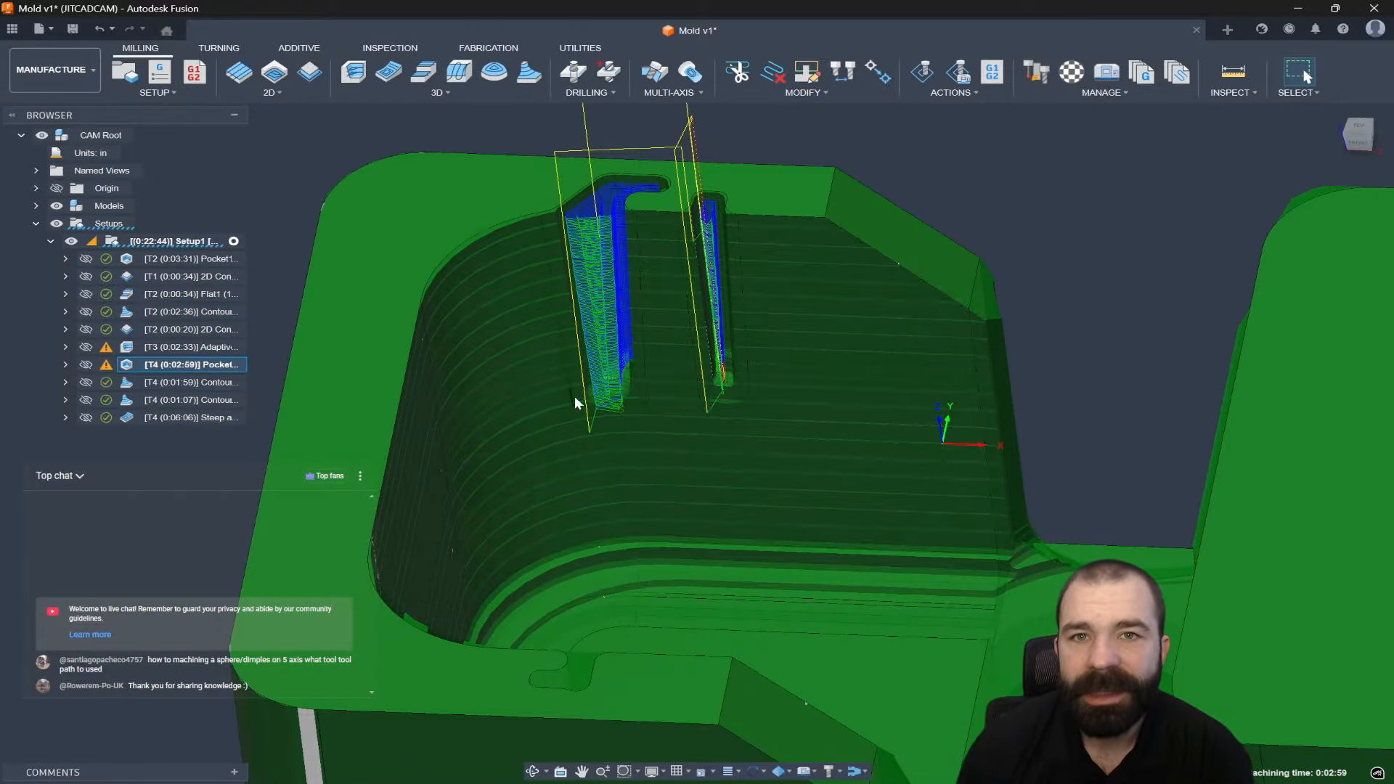
scroll(536, 324, up, 2)
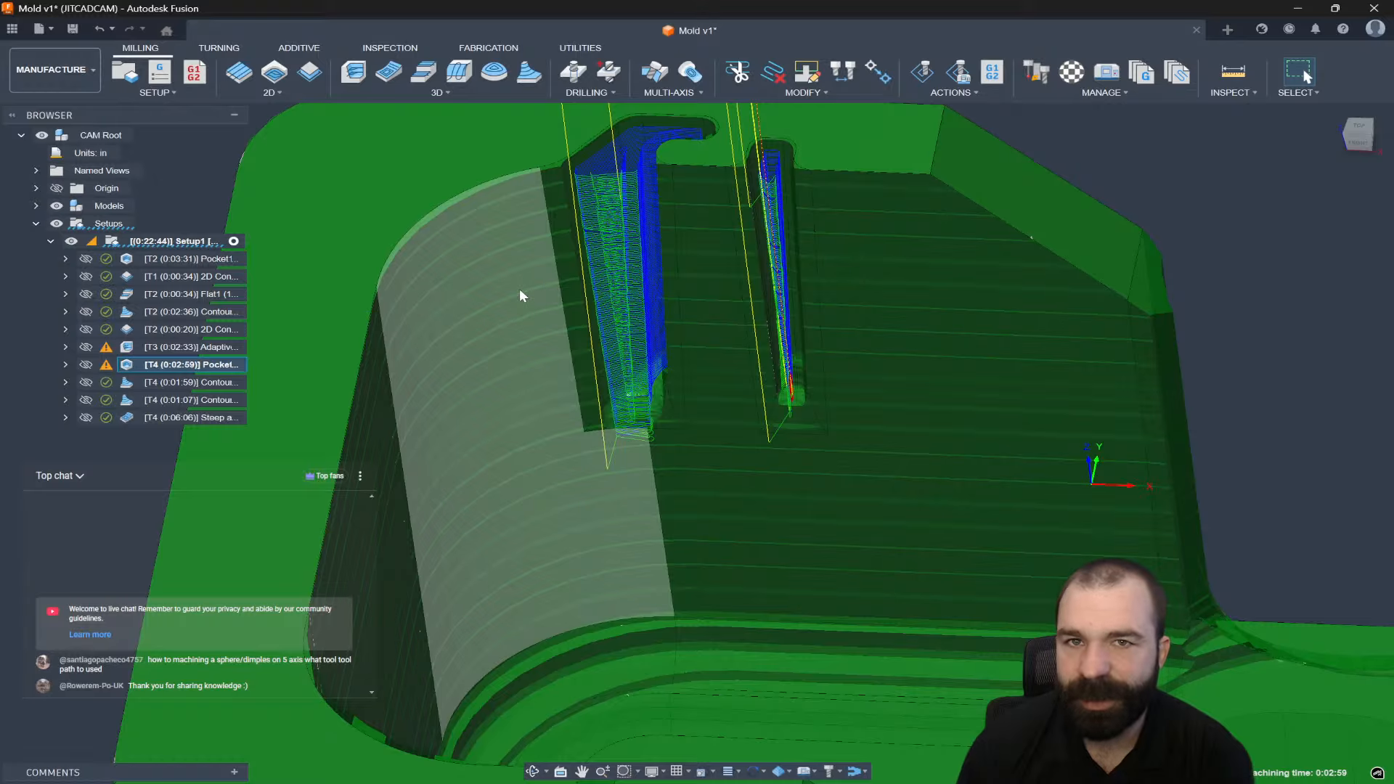
shift+middle_drag(556, 354, 612, 339)
scroll(656, 249, up, 4)
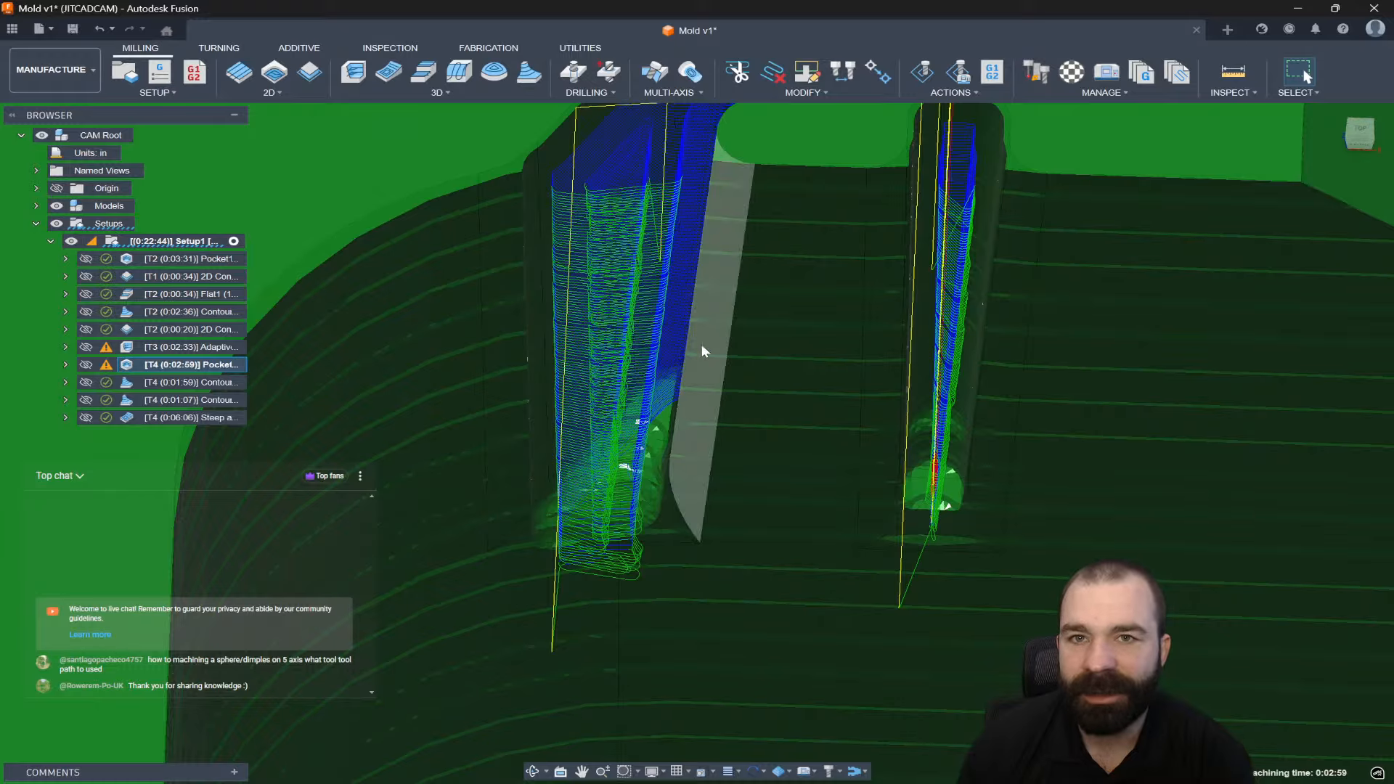
scroll(951, 494, up, 6)
scroll(926, 523, down, 6)
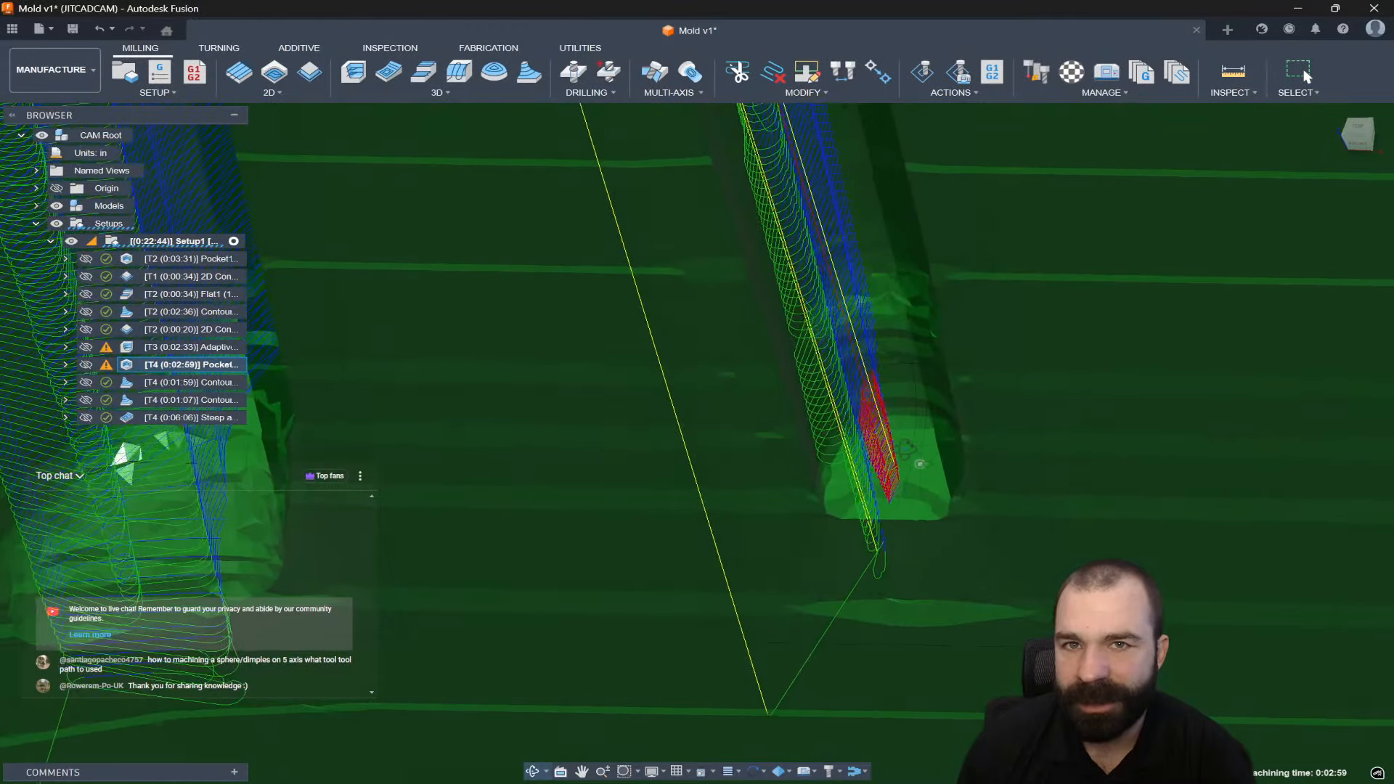
scroll(928, 533, down, 8)
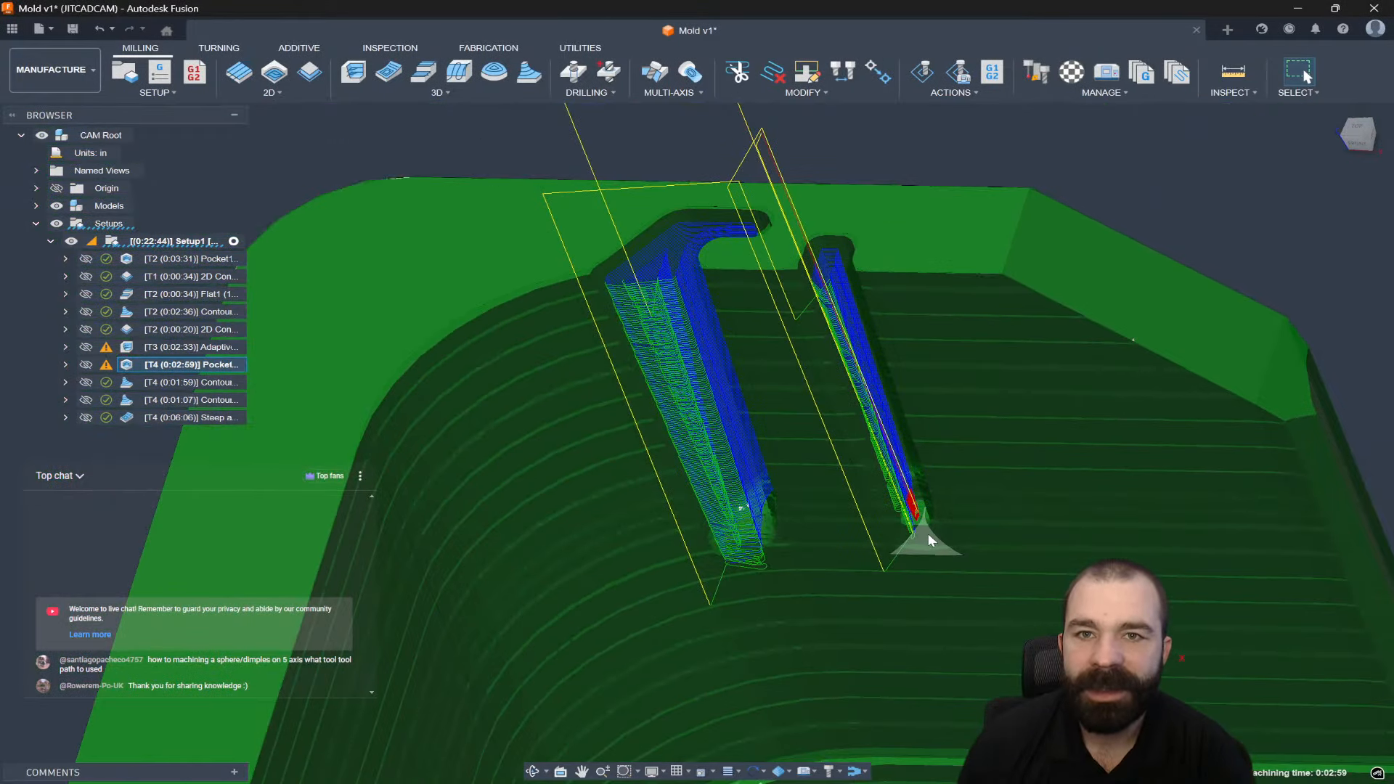
scroll(799, 470, down, 3)
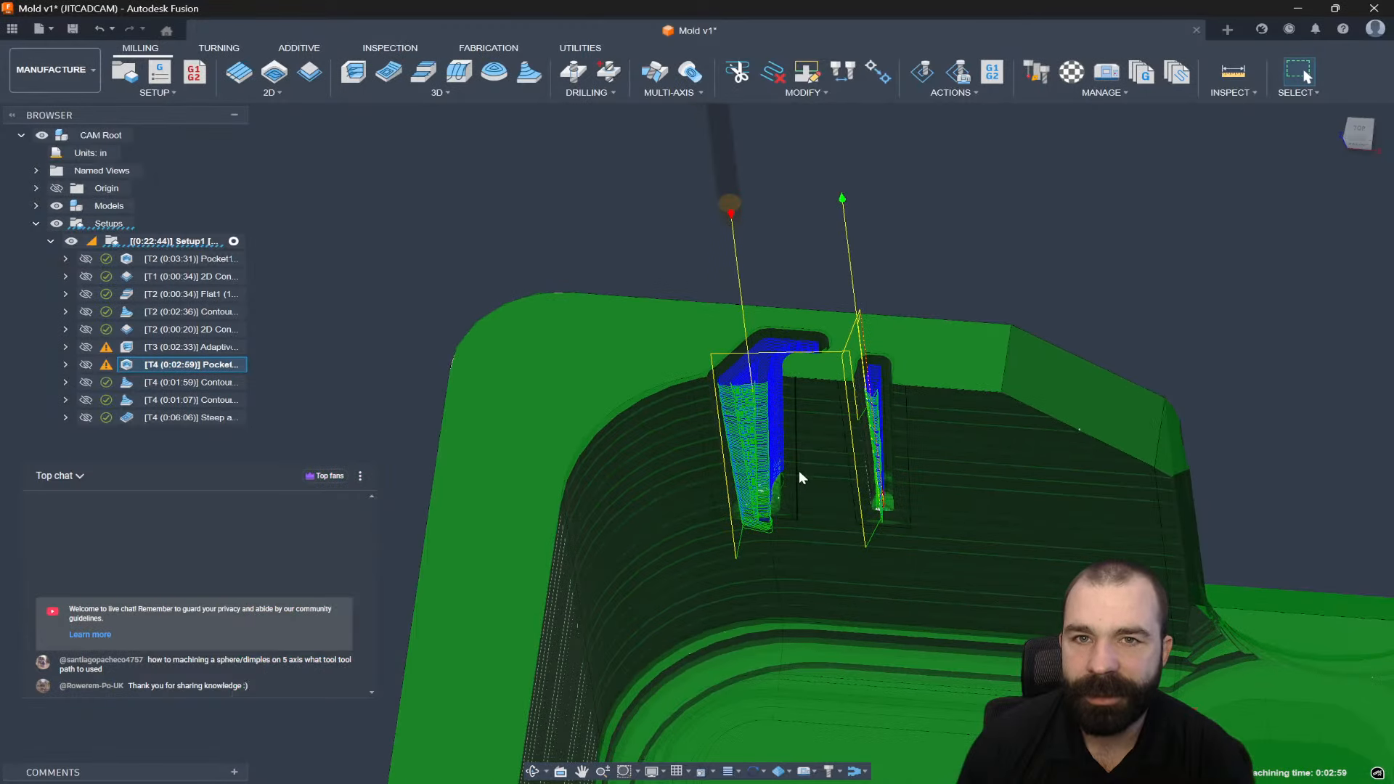
shift+middle_drag(799, 470, 789, 437)
scroll(790, 437, down, 1)
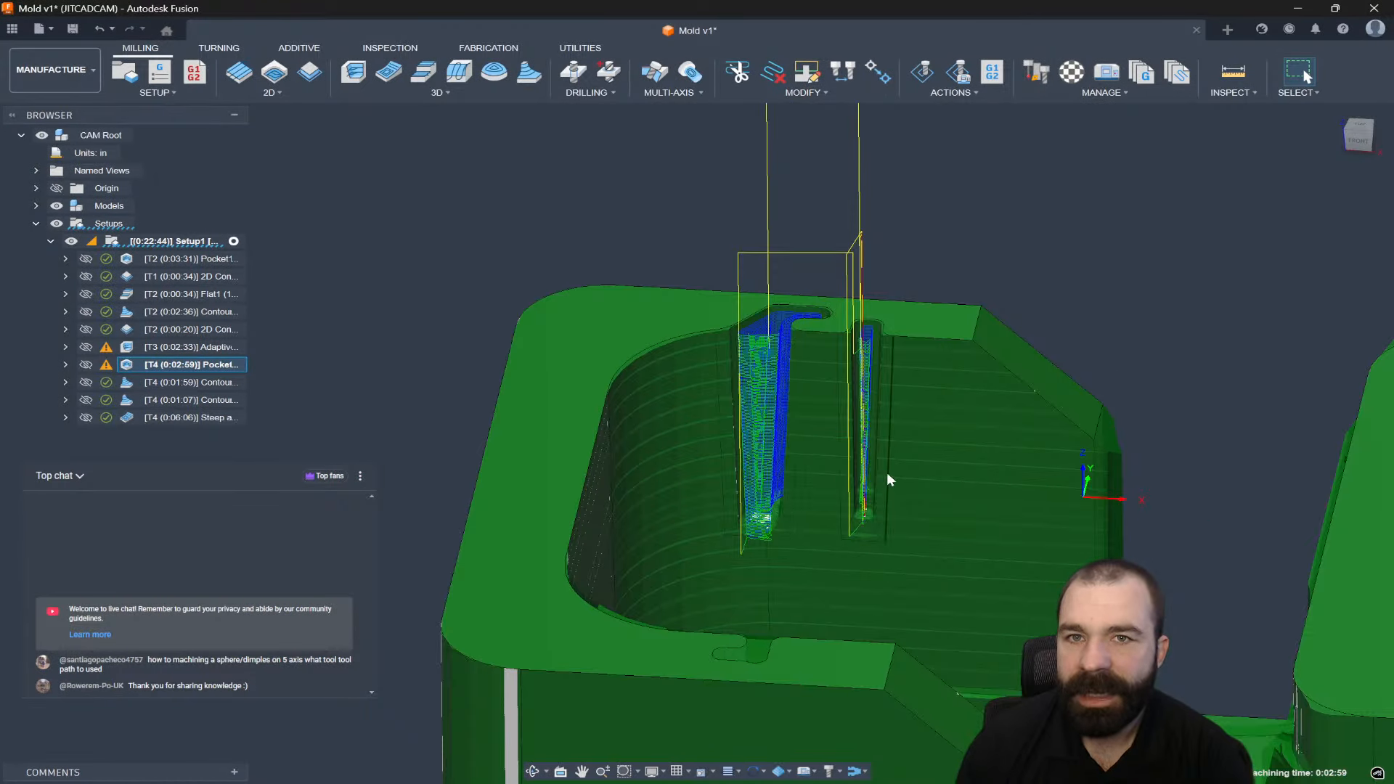
scroll(867, 372, up, 3)
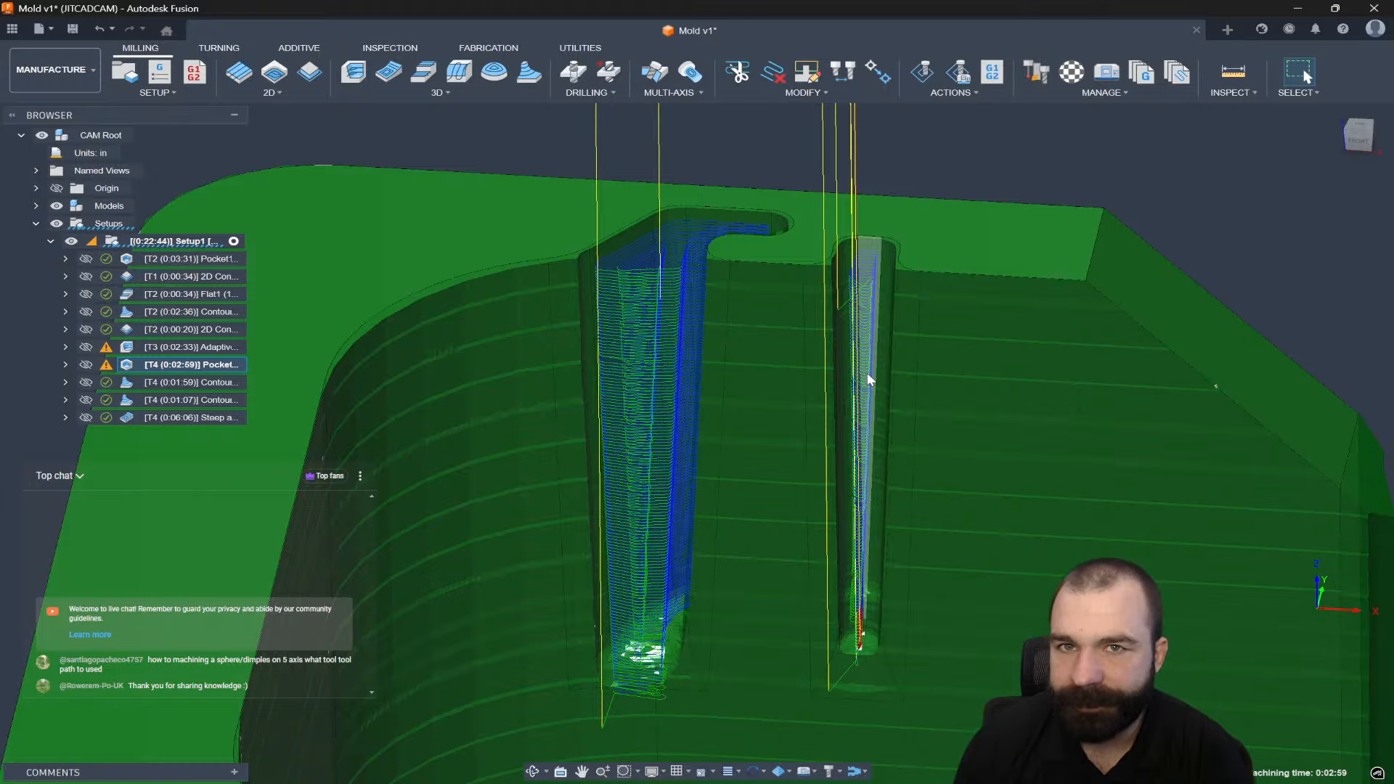
click(999, 151)
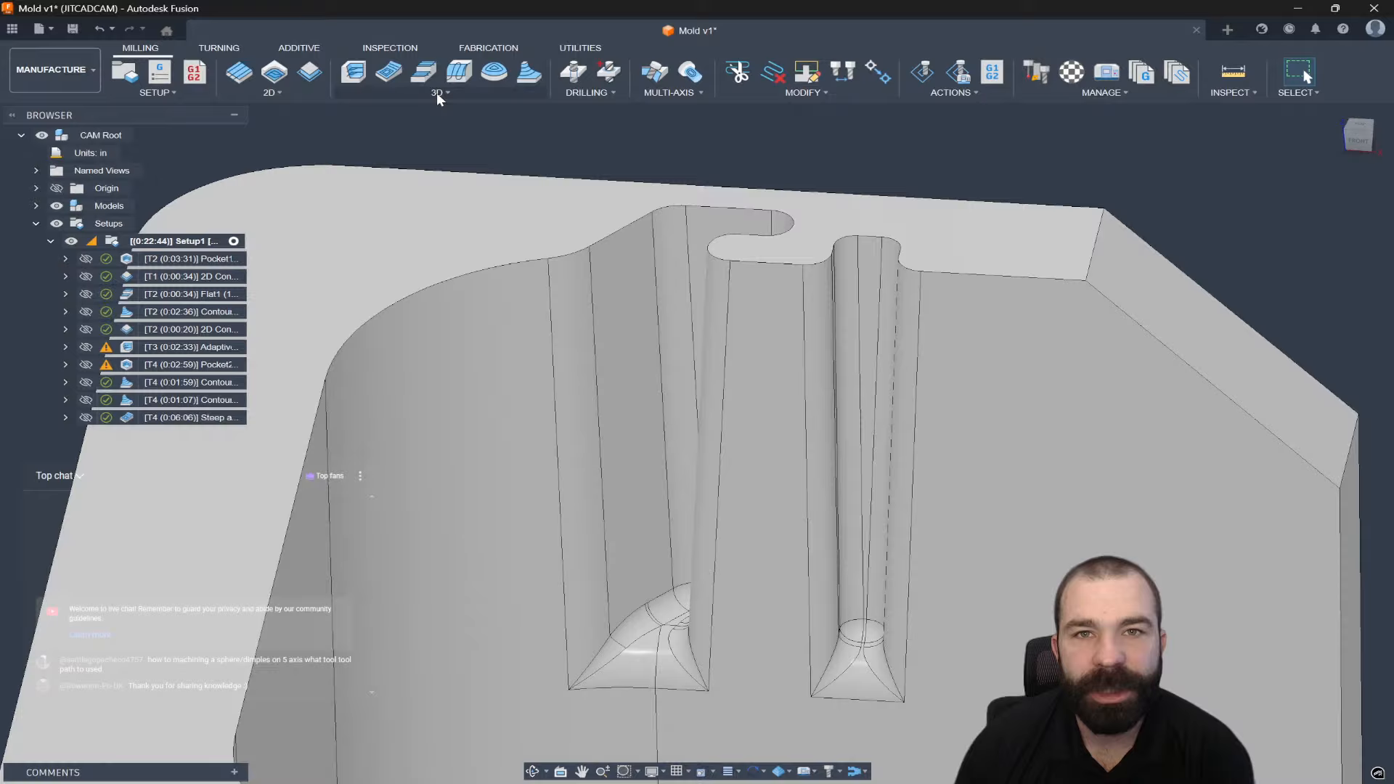
click(437, 93)
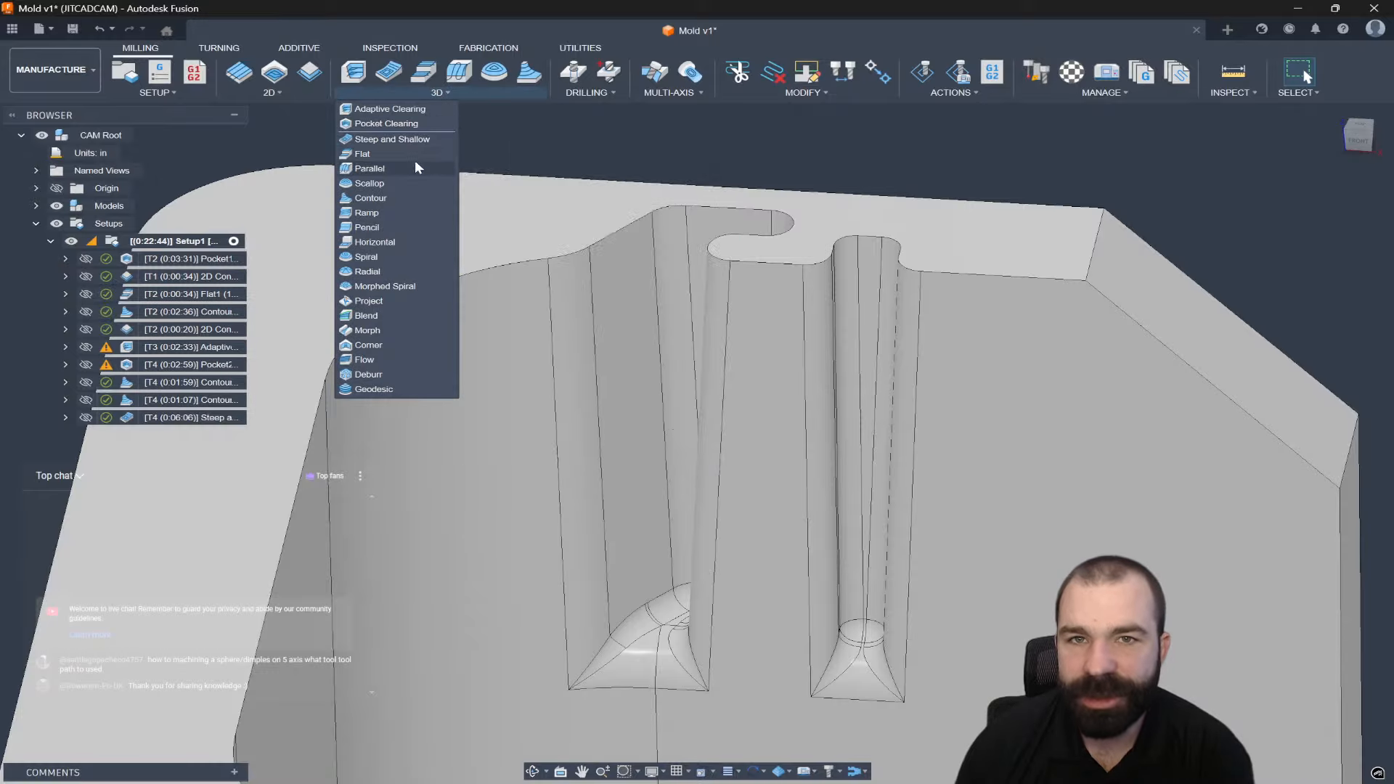
Start a 3D Contour operation and locate the 1/32" bull nose tool in the Mold v1 library.
click(396, 198)
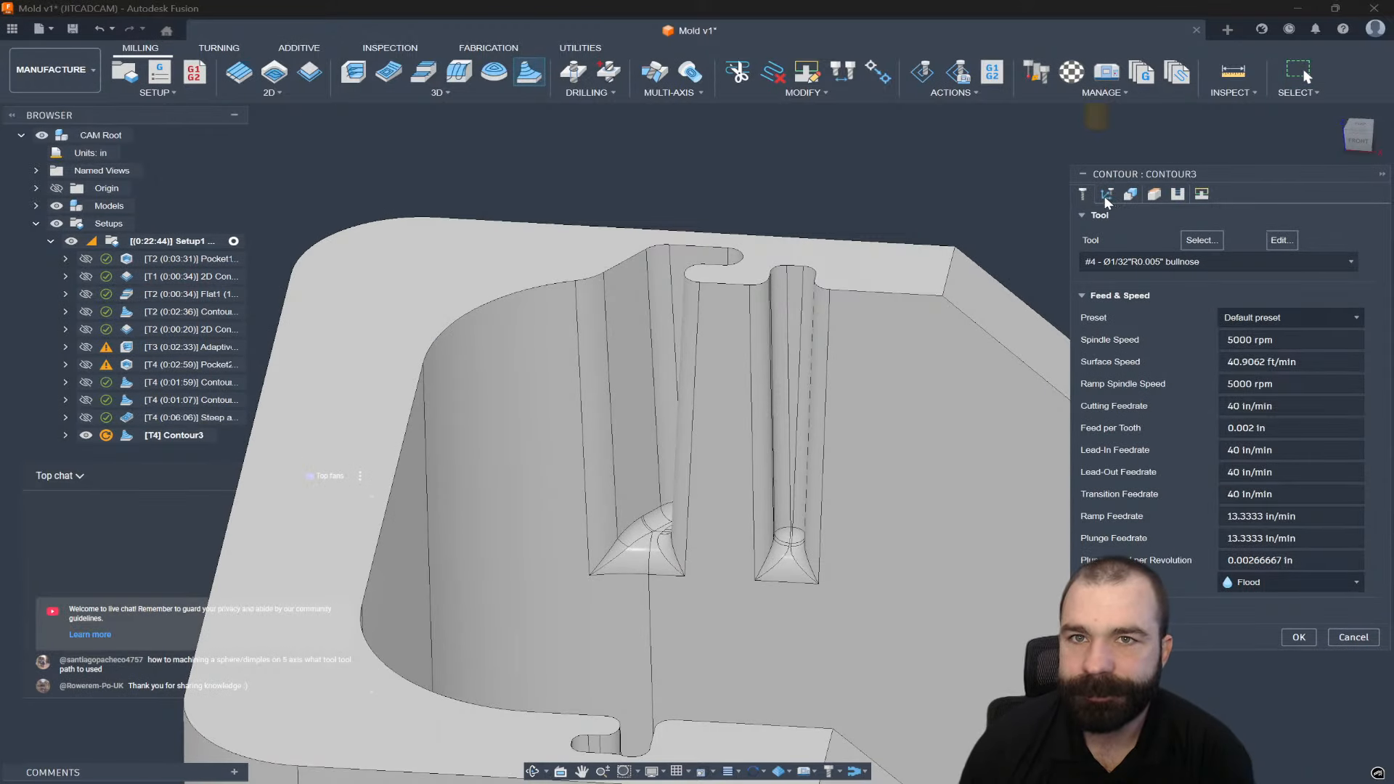
click(1202, 240)
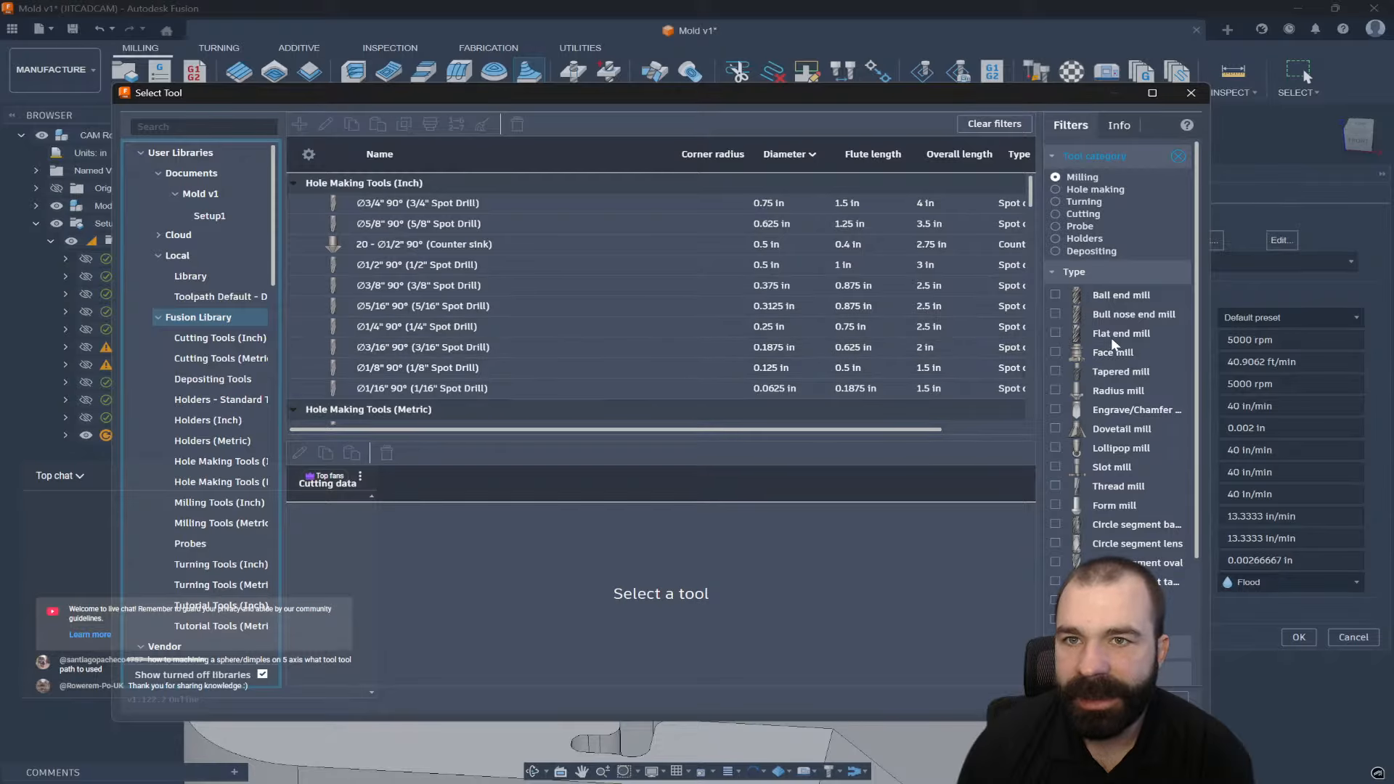
click(1118, 296)
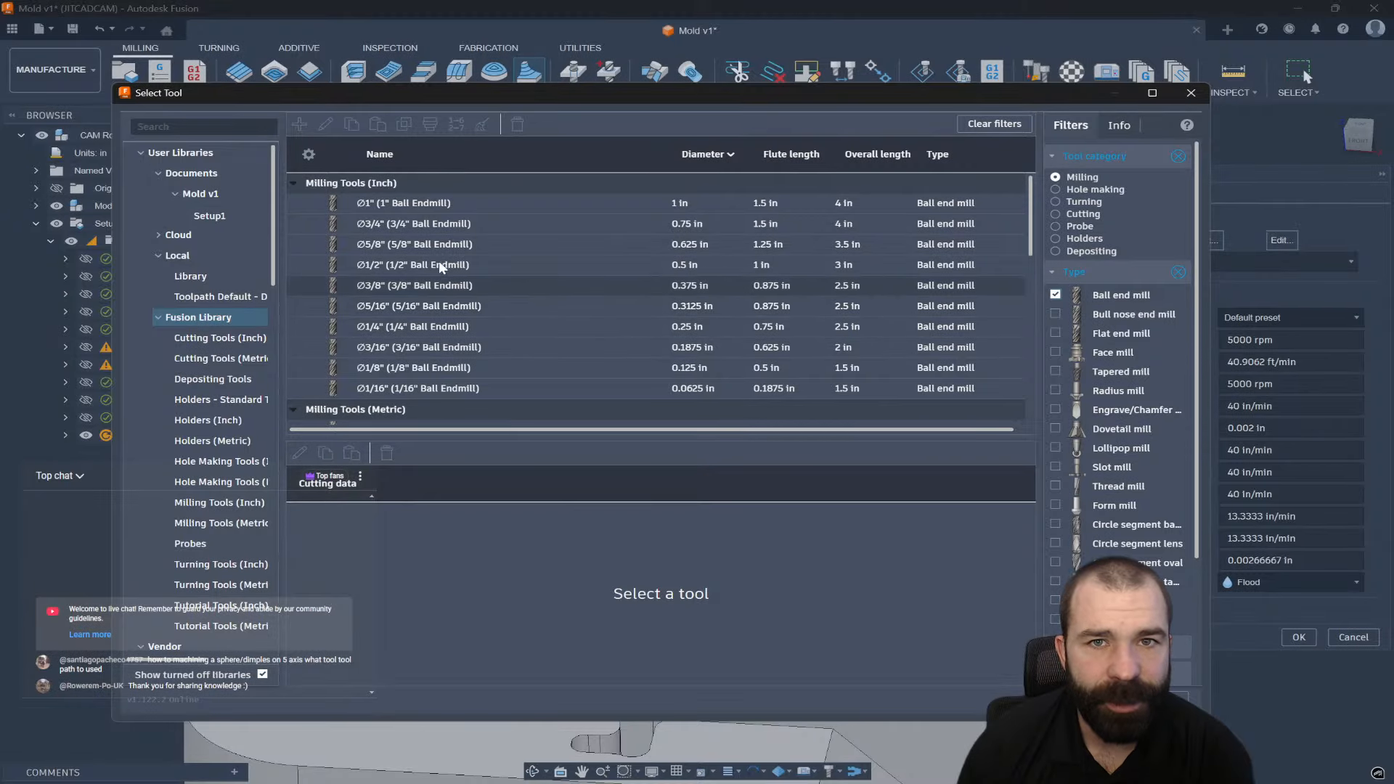
click(412, 389)
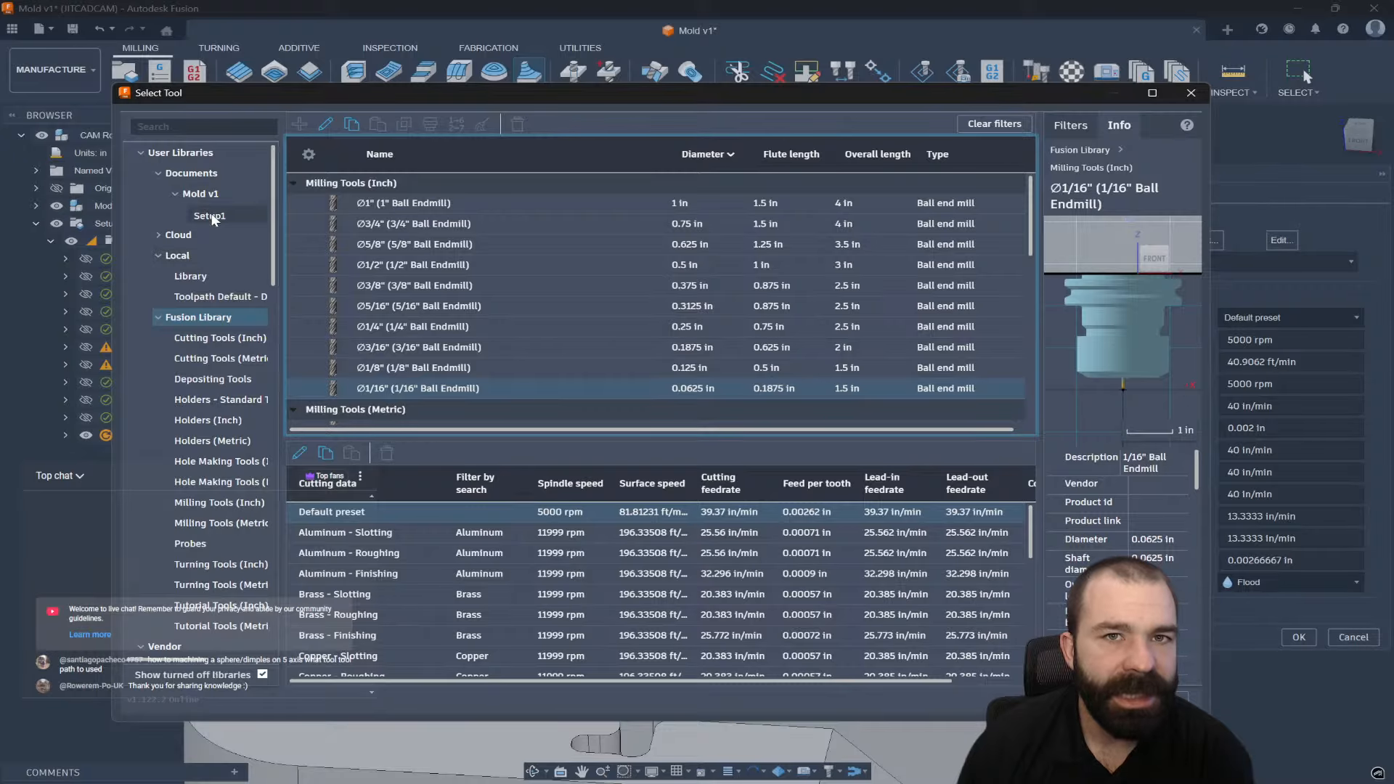
click(207, 194)
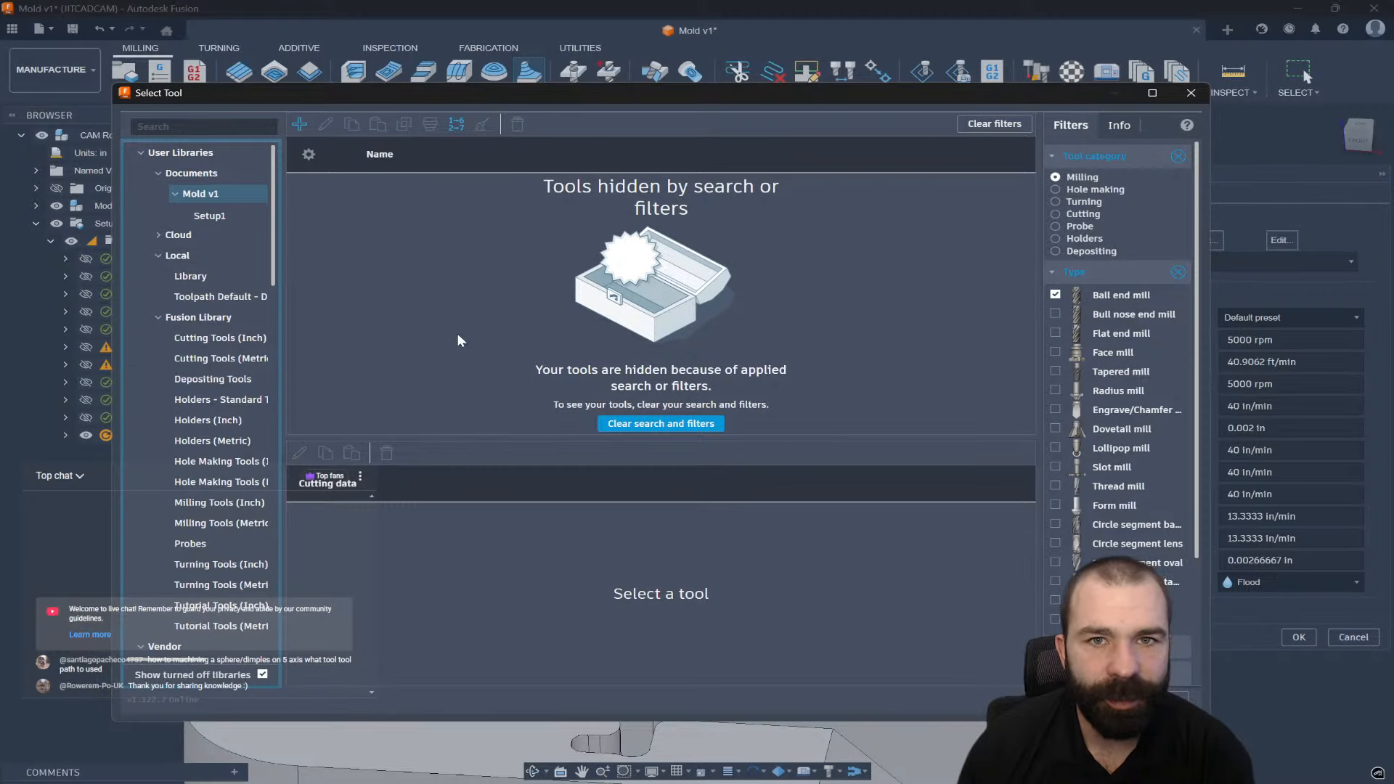
click(1055, 294)
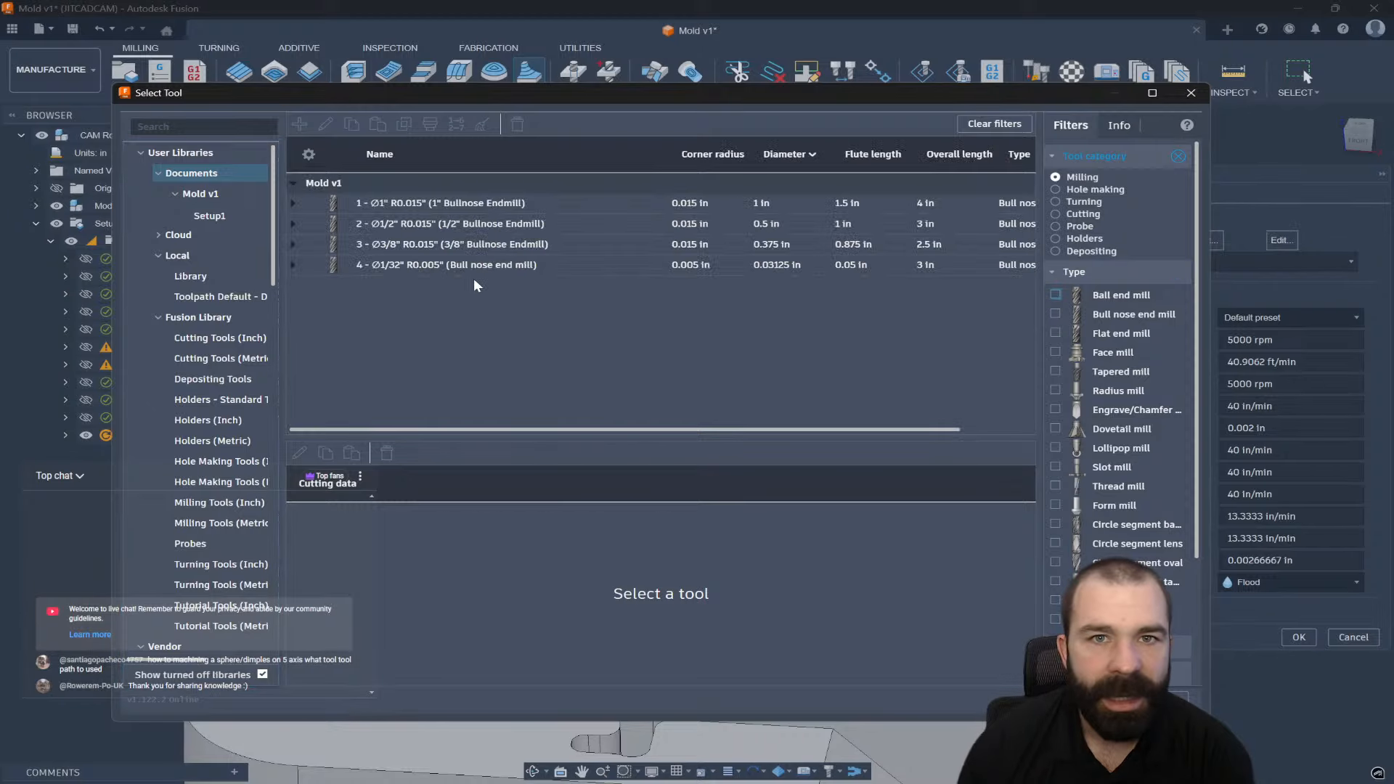
click(396, 267)
Duplicate the 1/32" bull nose tool, change it to a ball end mill, and assign it to Contour3.
right_click(425, 264)
click(392, 338)
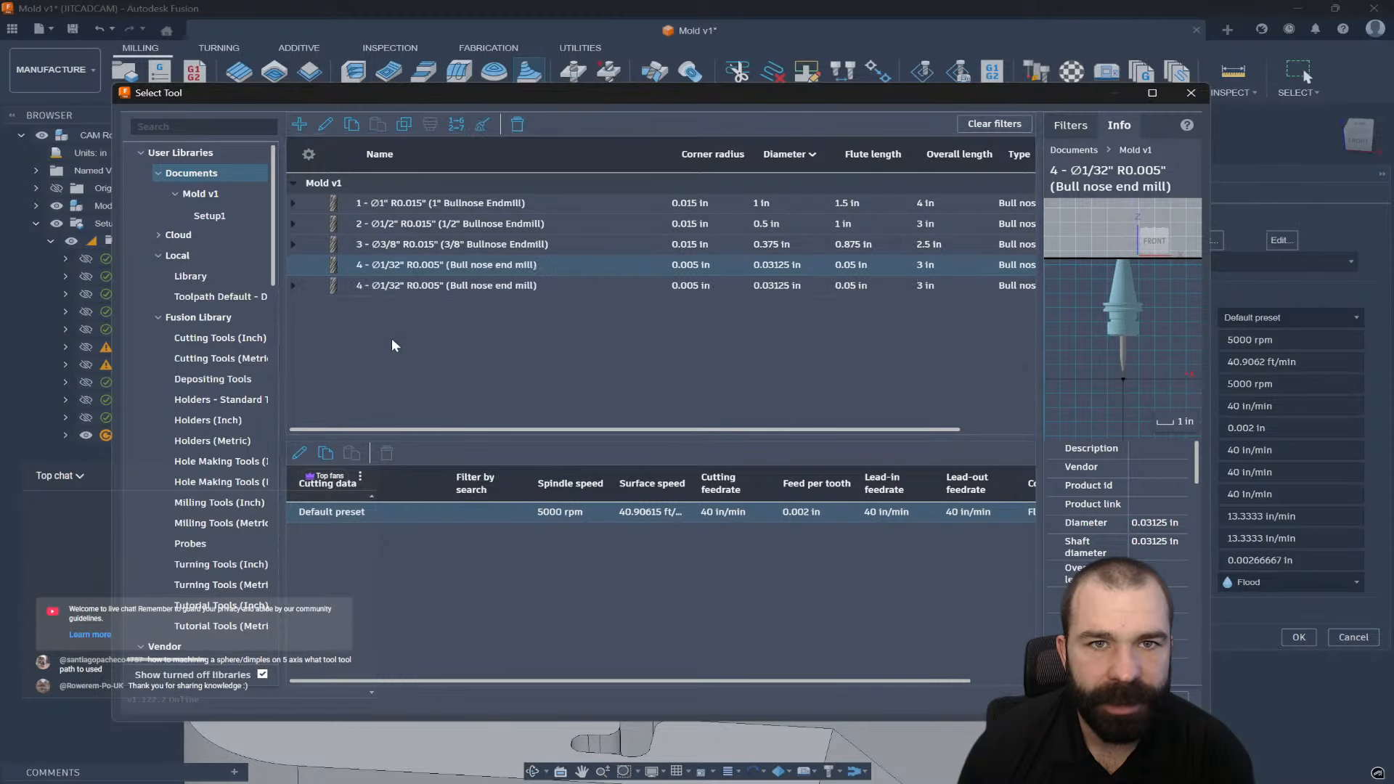
right_click(377, 284)
click(388, 267)
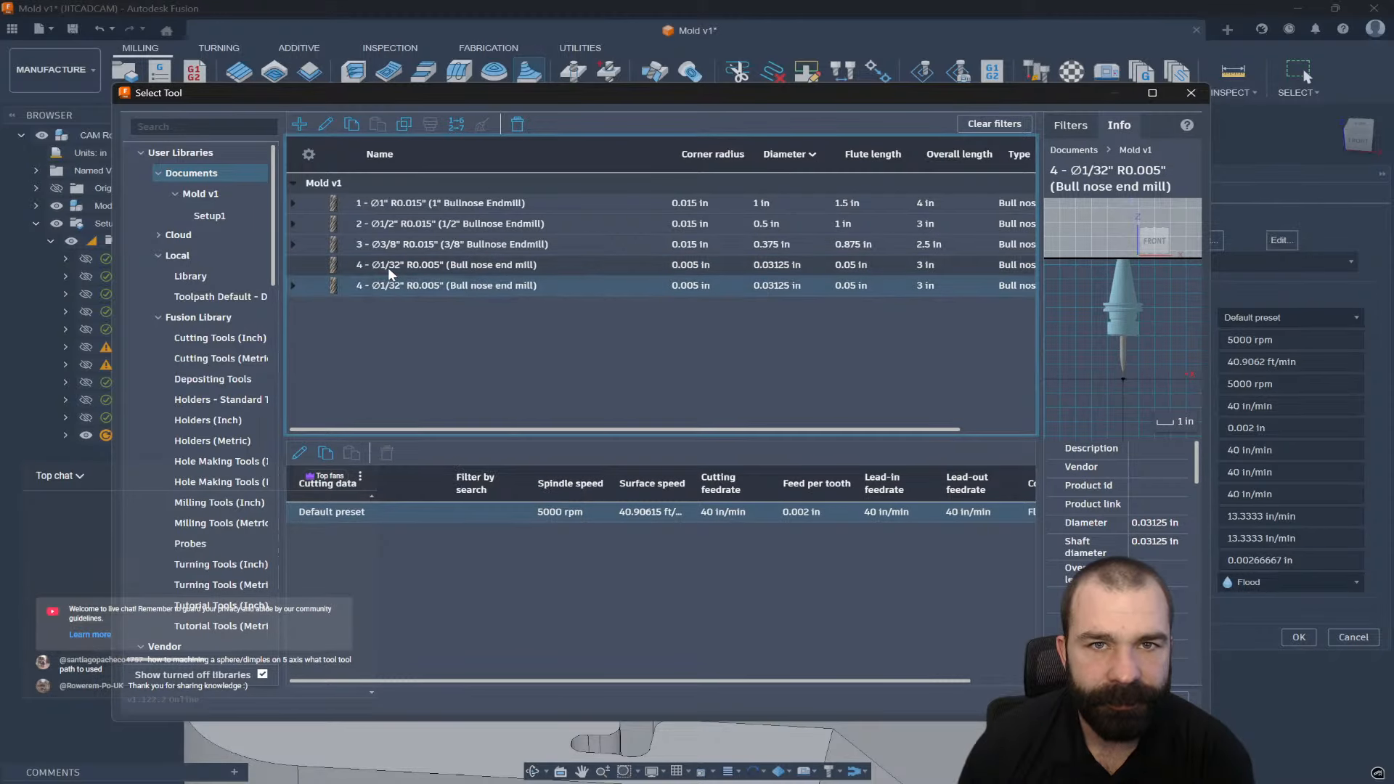
right_click(392, 265)
click(434, 276)
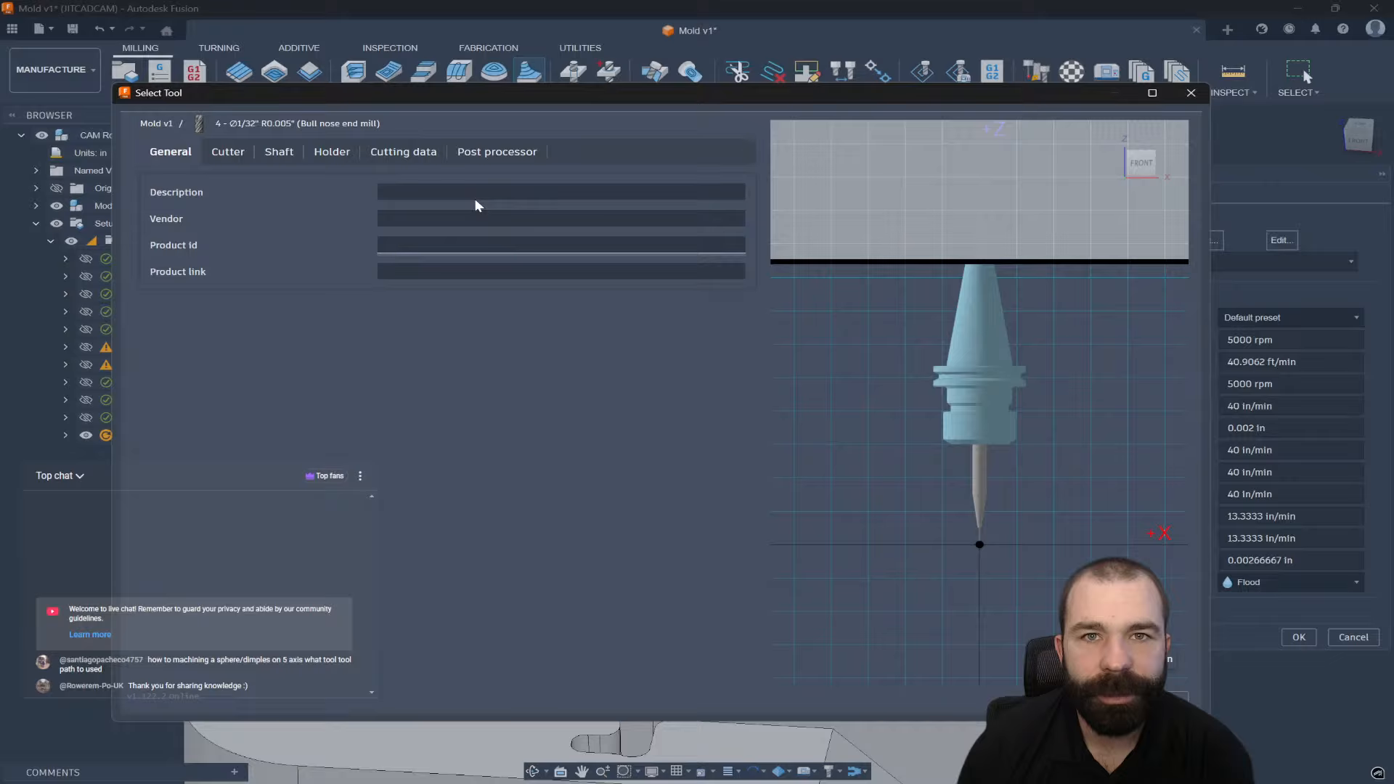
click(222, 156)
click(389, 193)
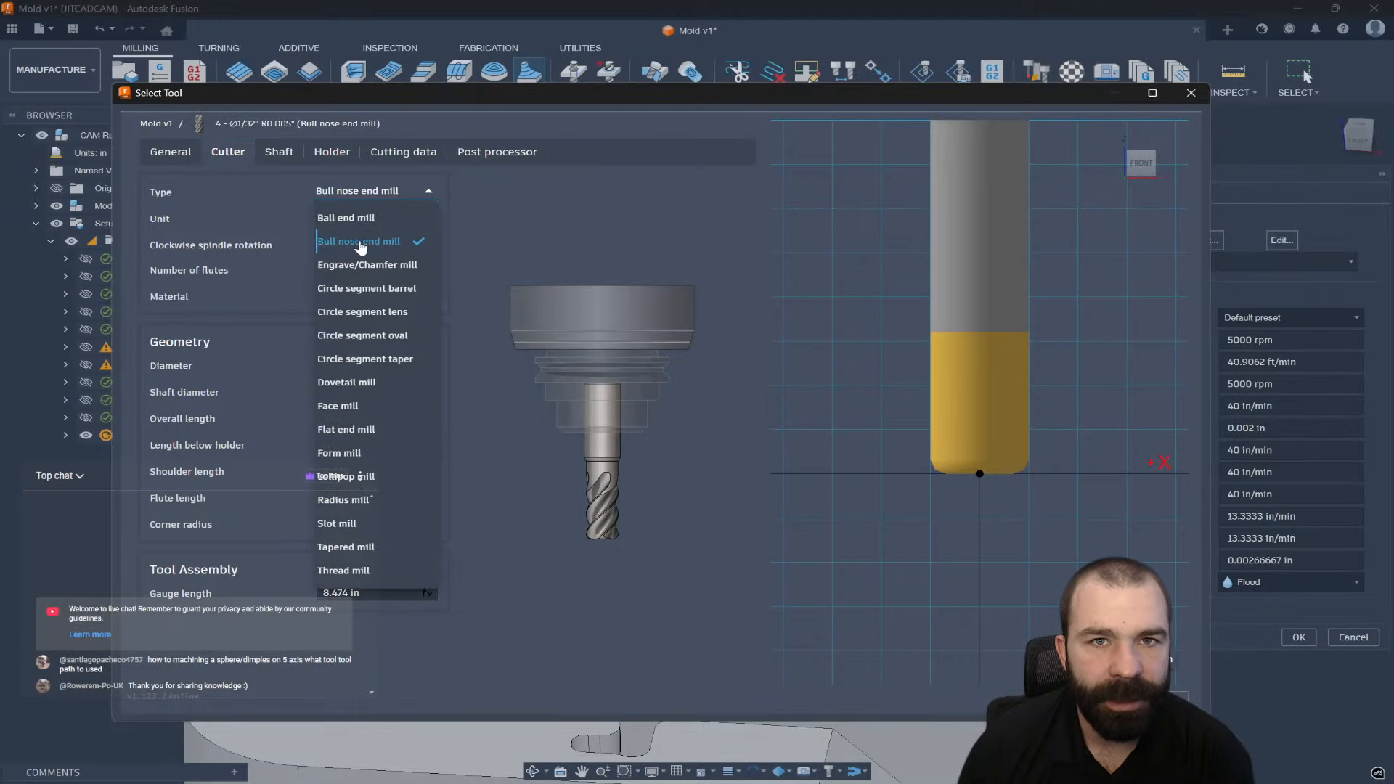
click(362, 219)
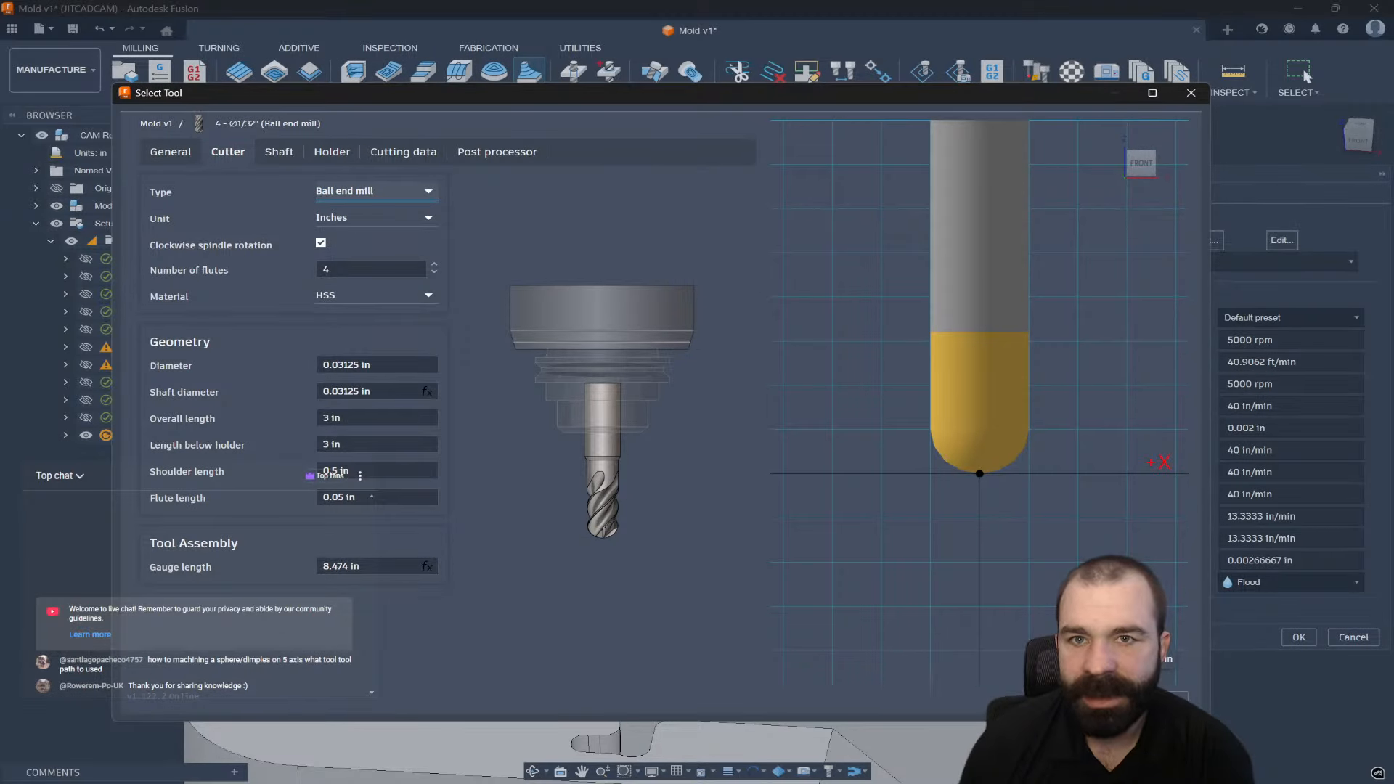
click(1098, 700)
click(1098, 699)
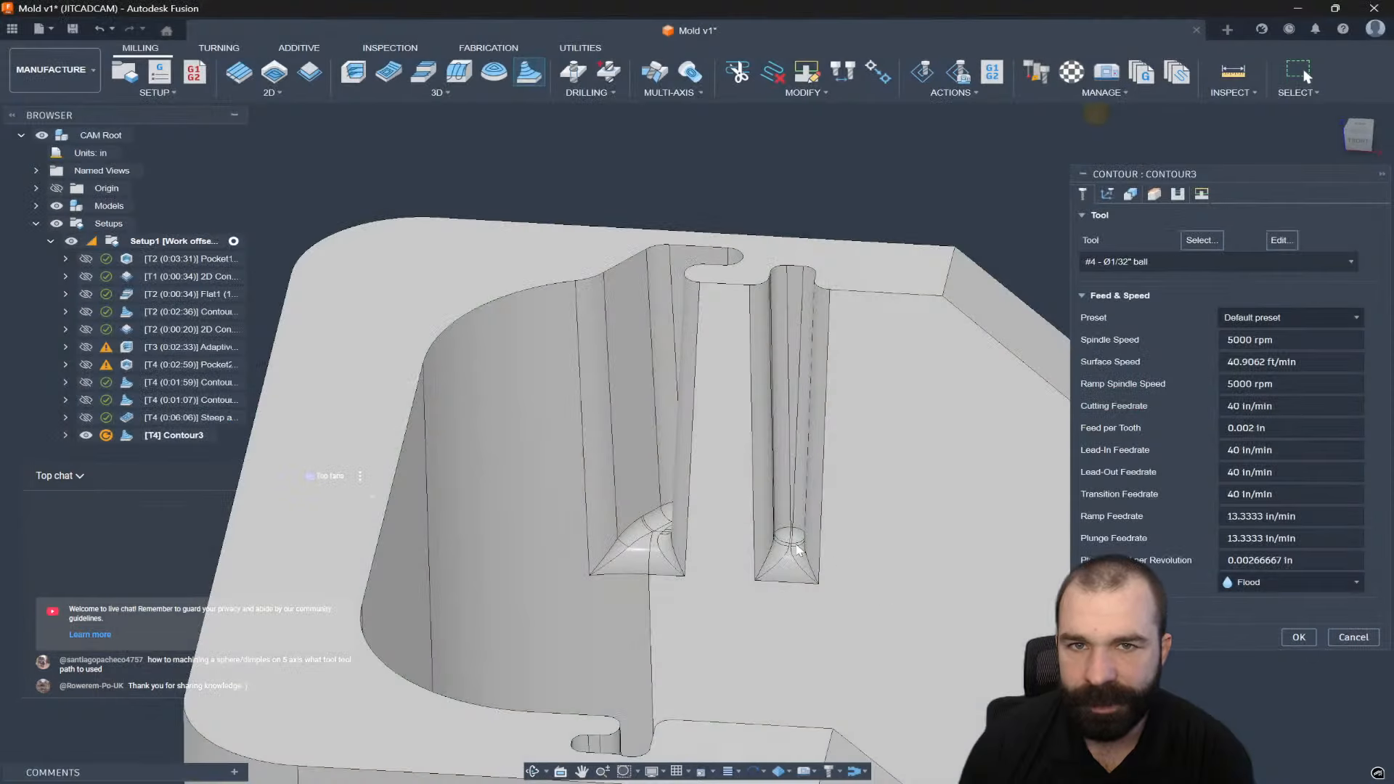
Give Contour3 a custom tool orientation aligned with the top-front view.
scroll(708, 466, down, 3)
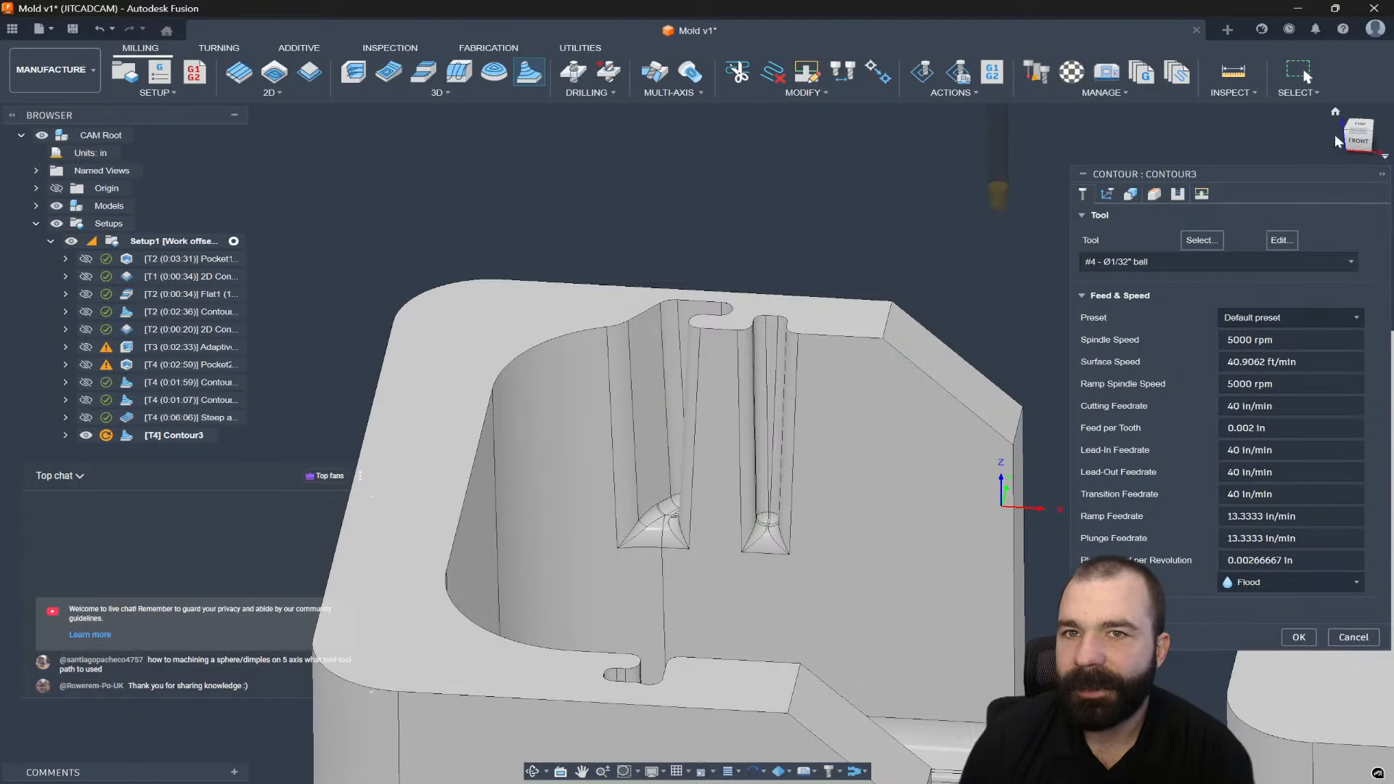
click(1356, 131)
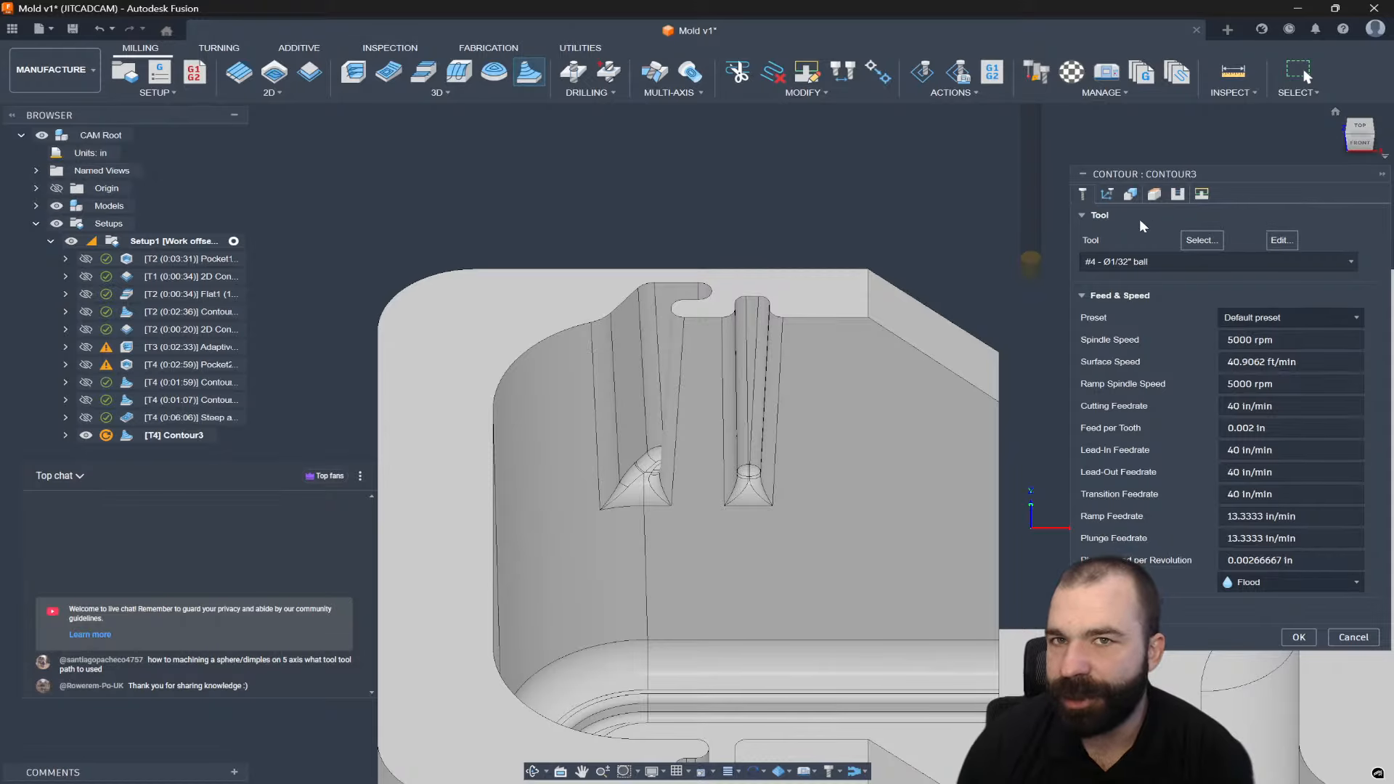
click(1106, 195)
click(1085, 267)
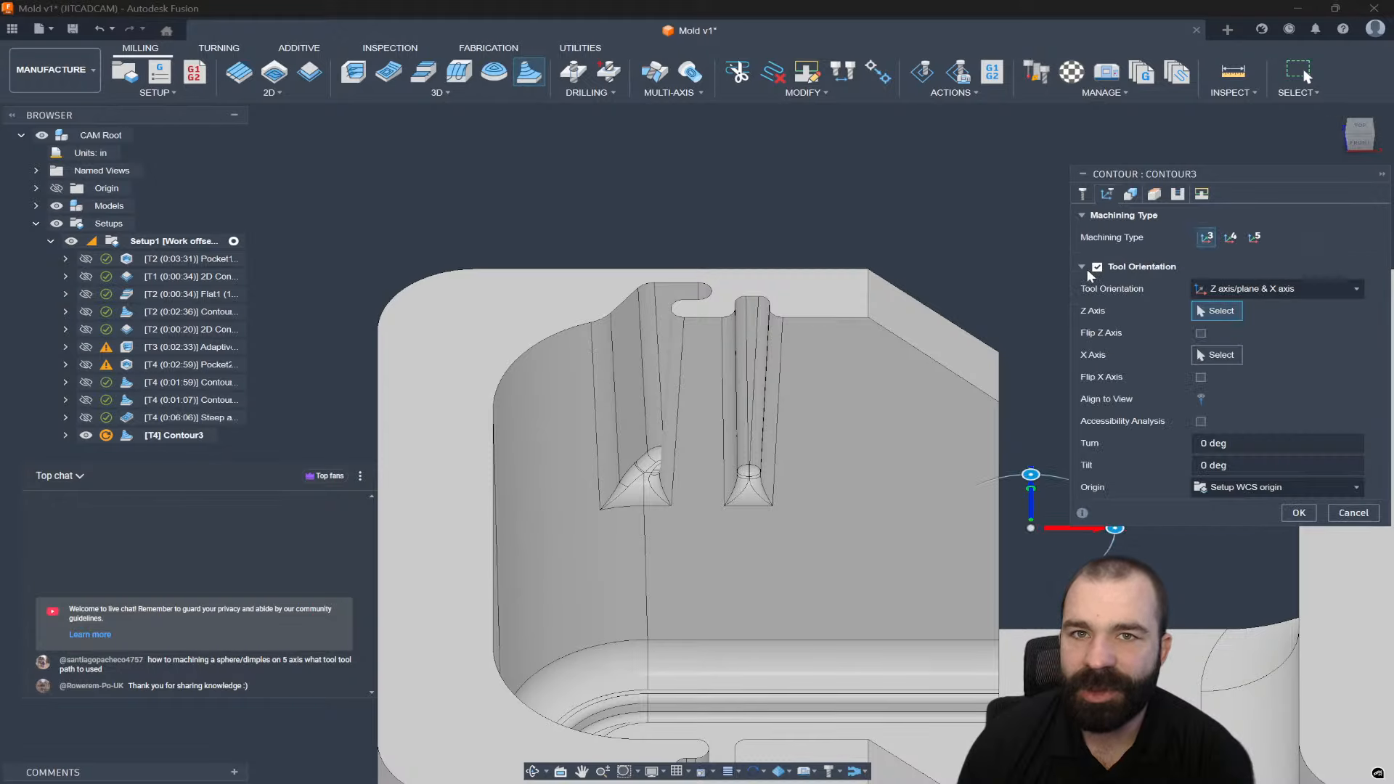
click(1209, 398)
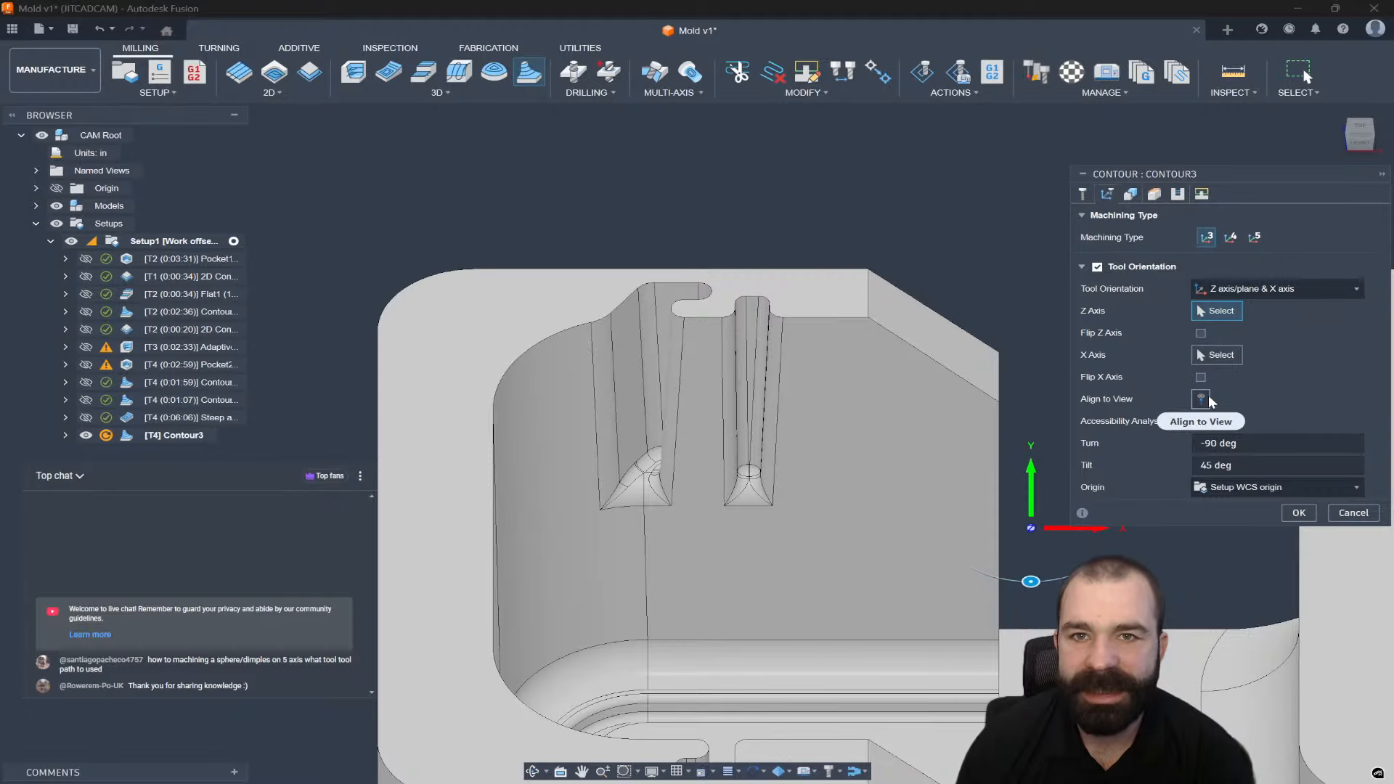
Limit Contour3's machining to a boundary chain around the narrow slot's bottom edge.
click(1138, 197)
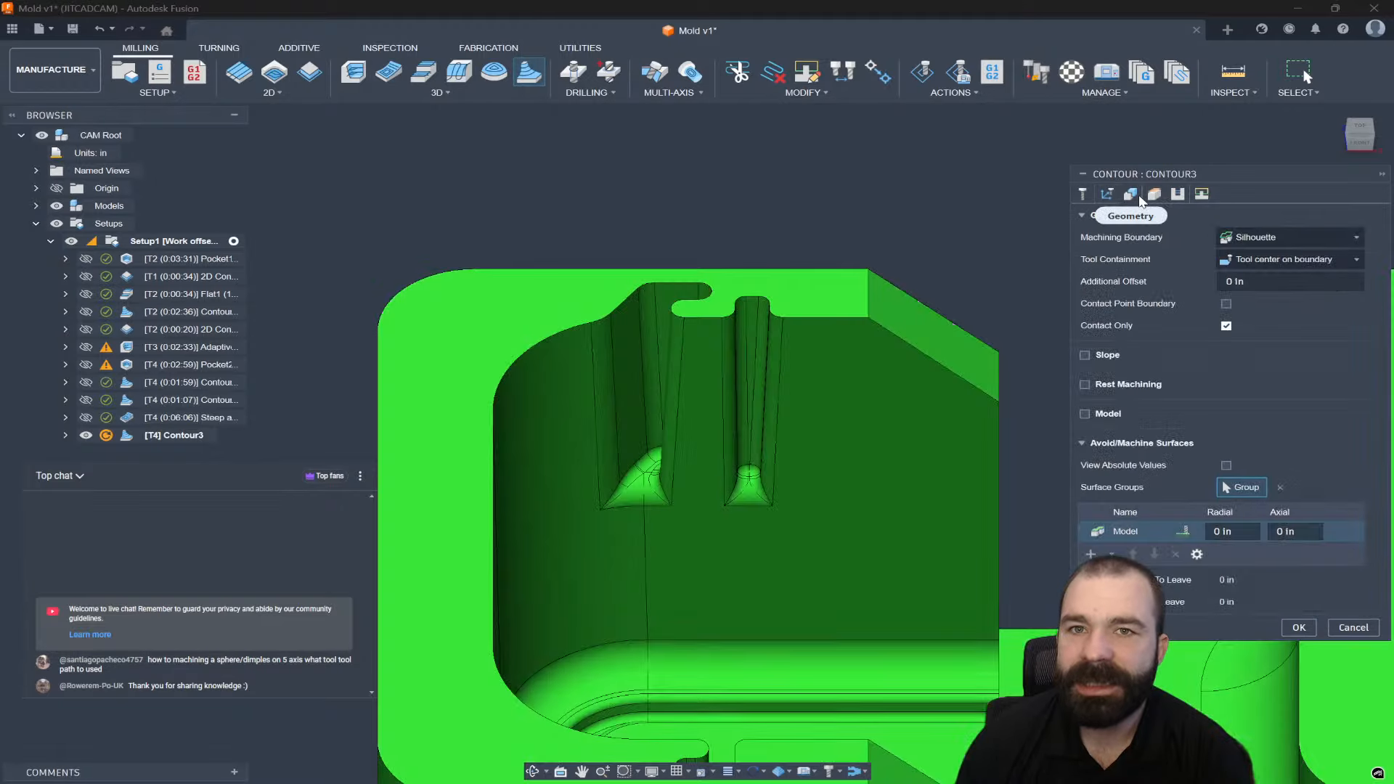
click(1247, 239)
click(1255, 292)
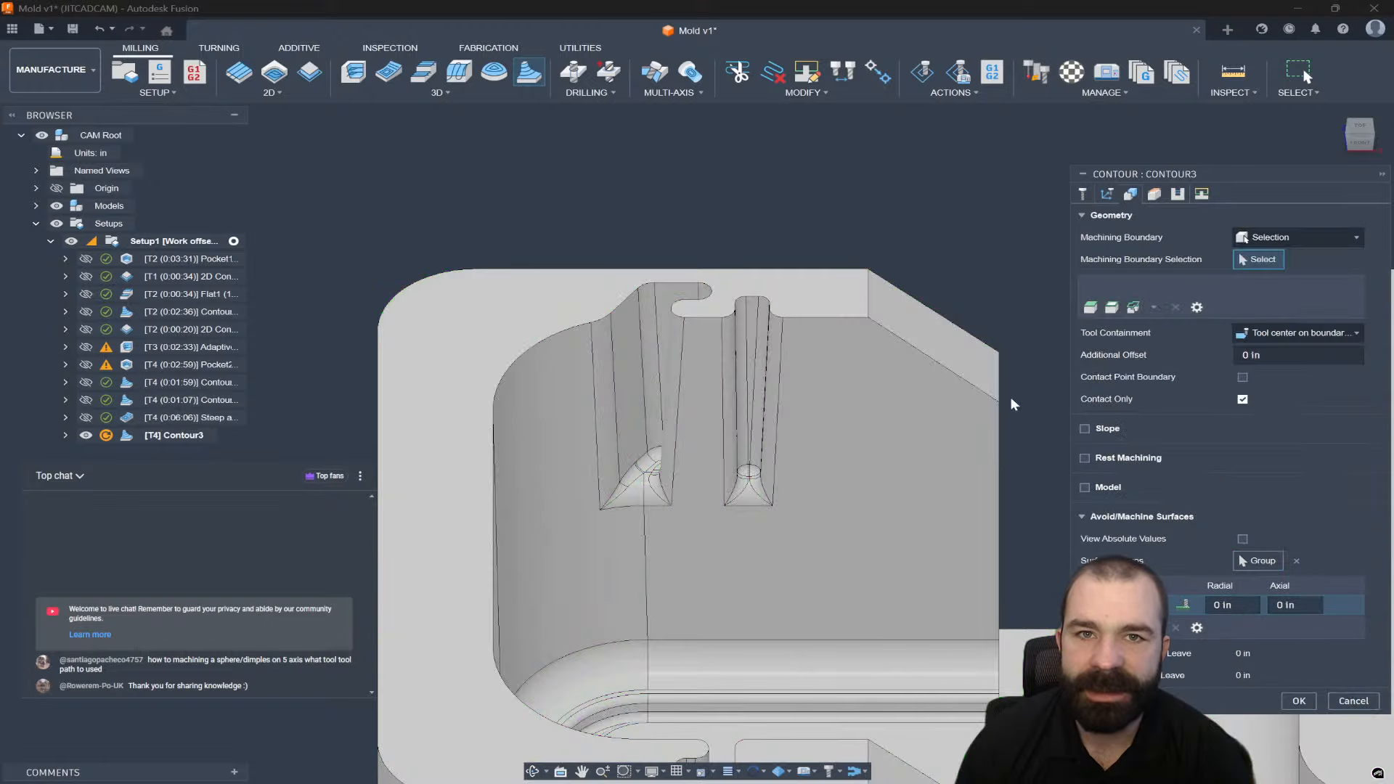
click(754, 506)
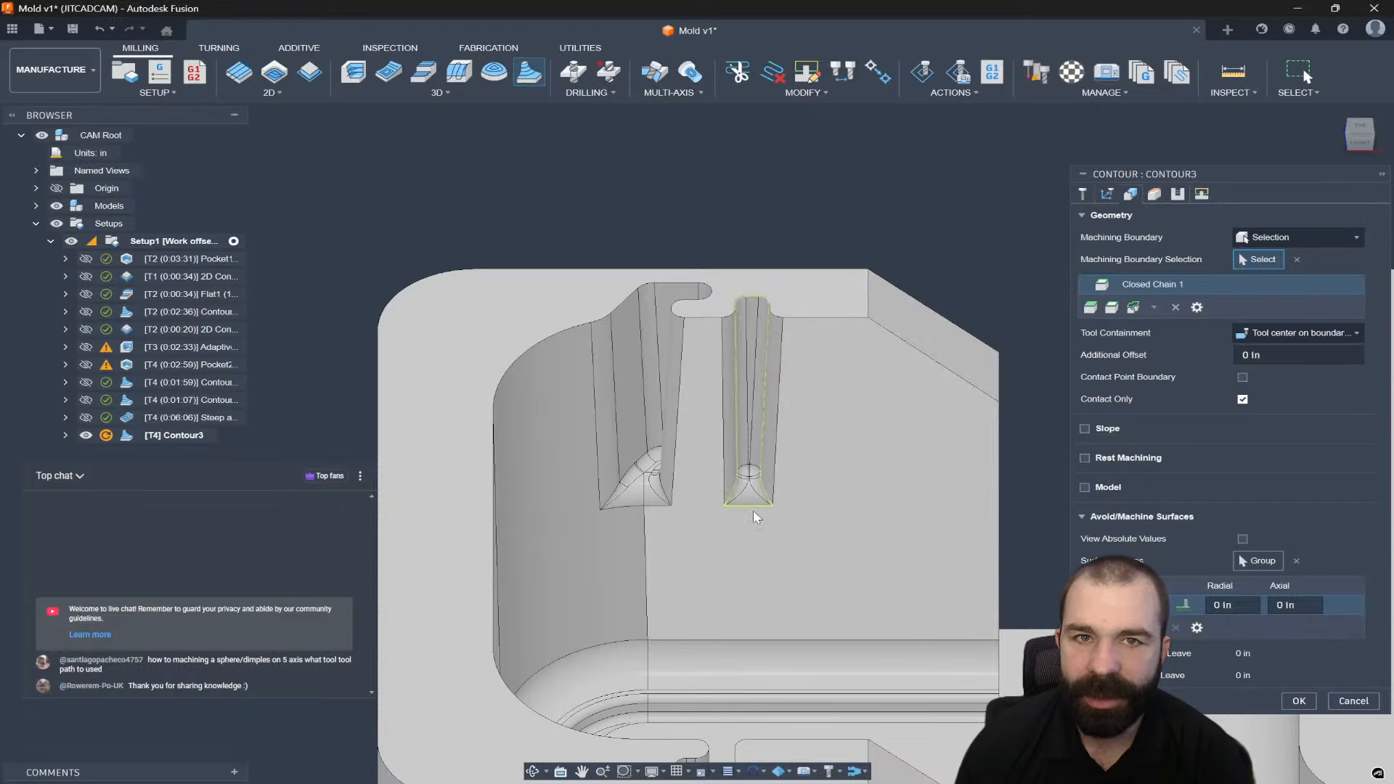
click(752, 502)
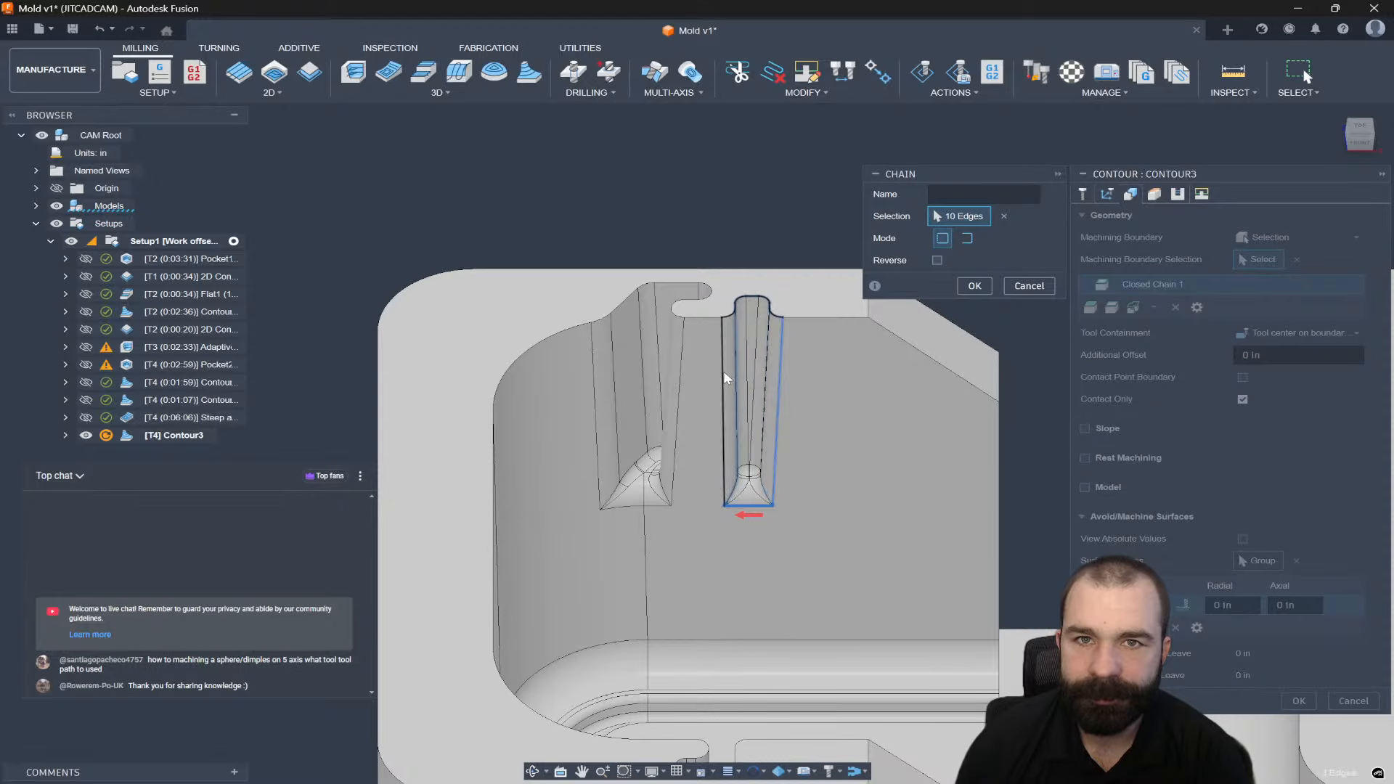
click(974, 287)
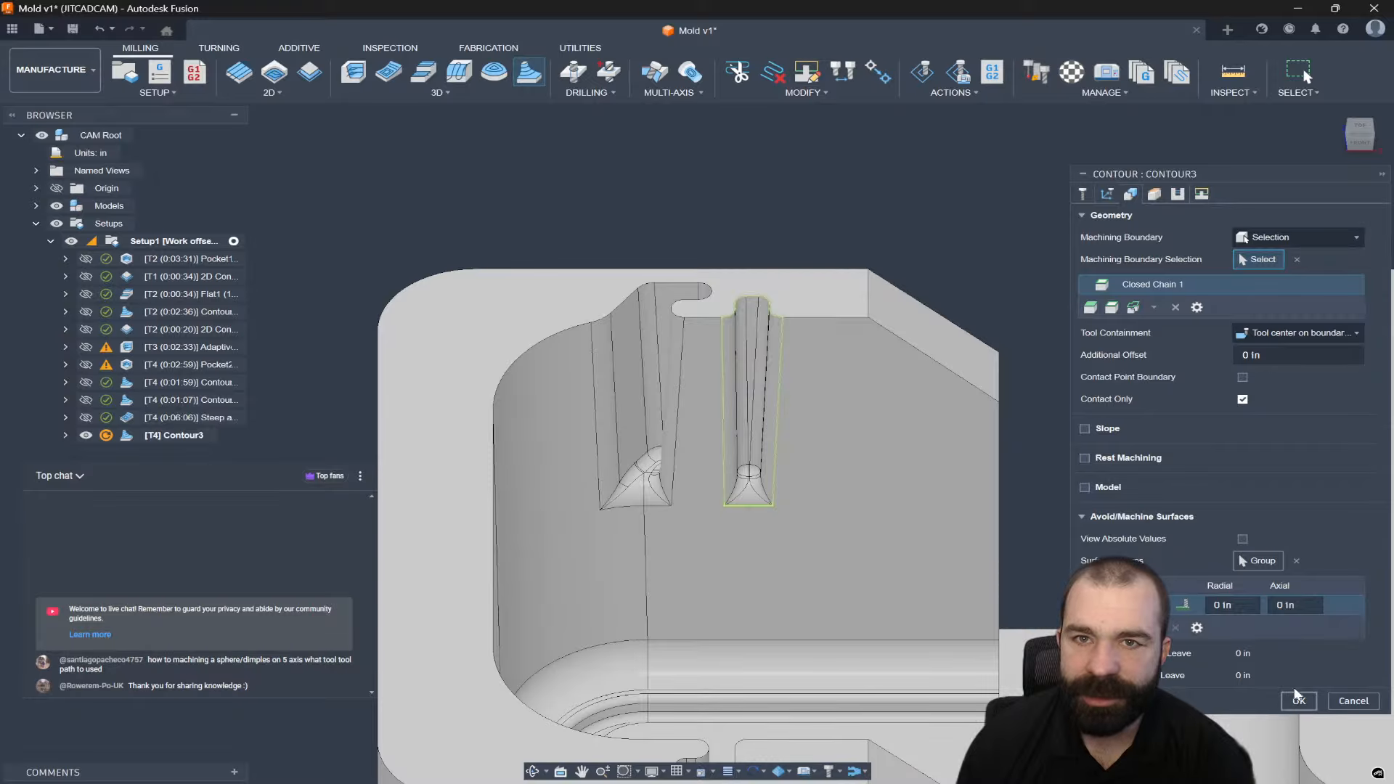
Set the maximum stepdown to 0.03 in and compute the contour toolpath.
click(1177, 194)
click(1265, 370)
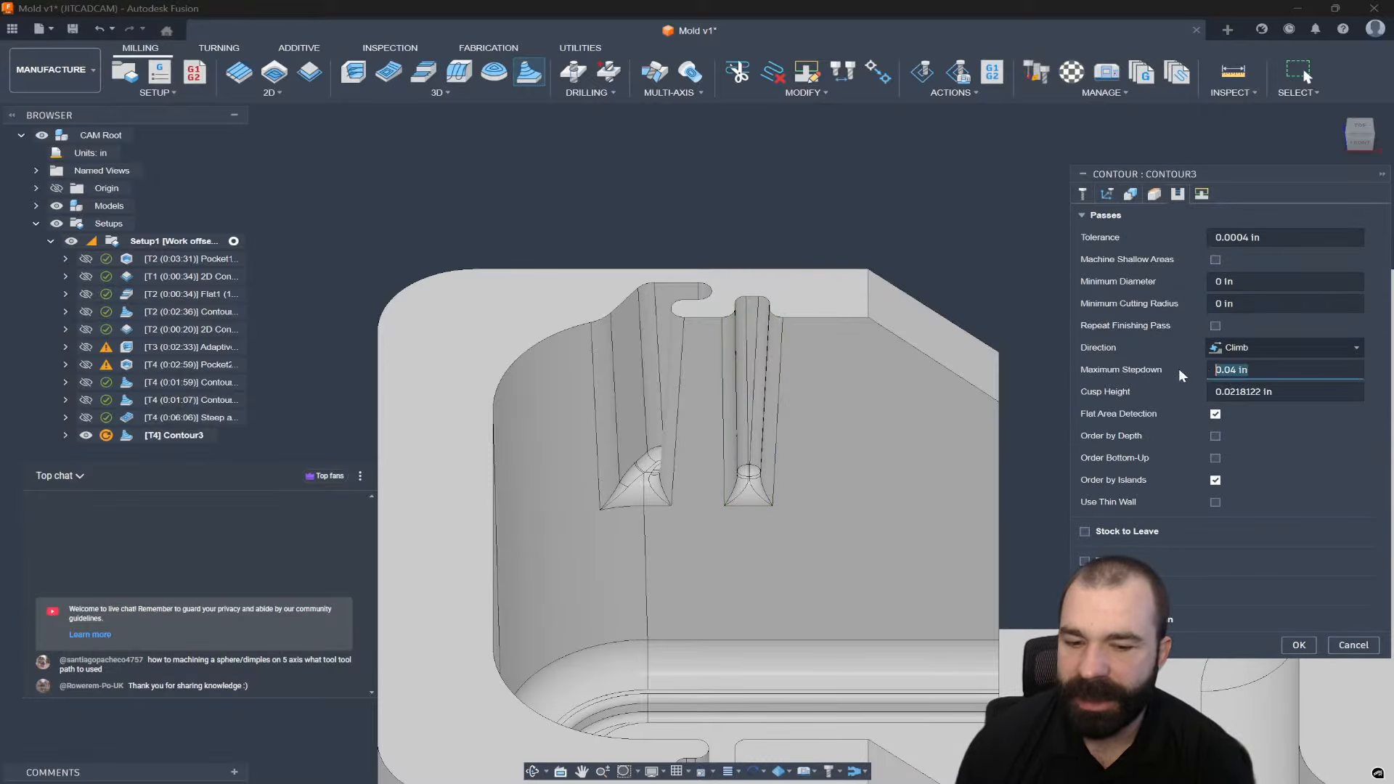
text(.03)
key(Return)
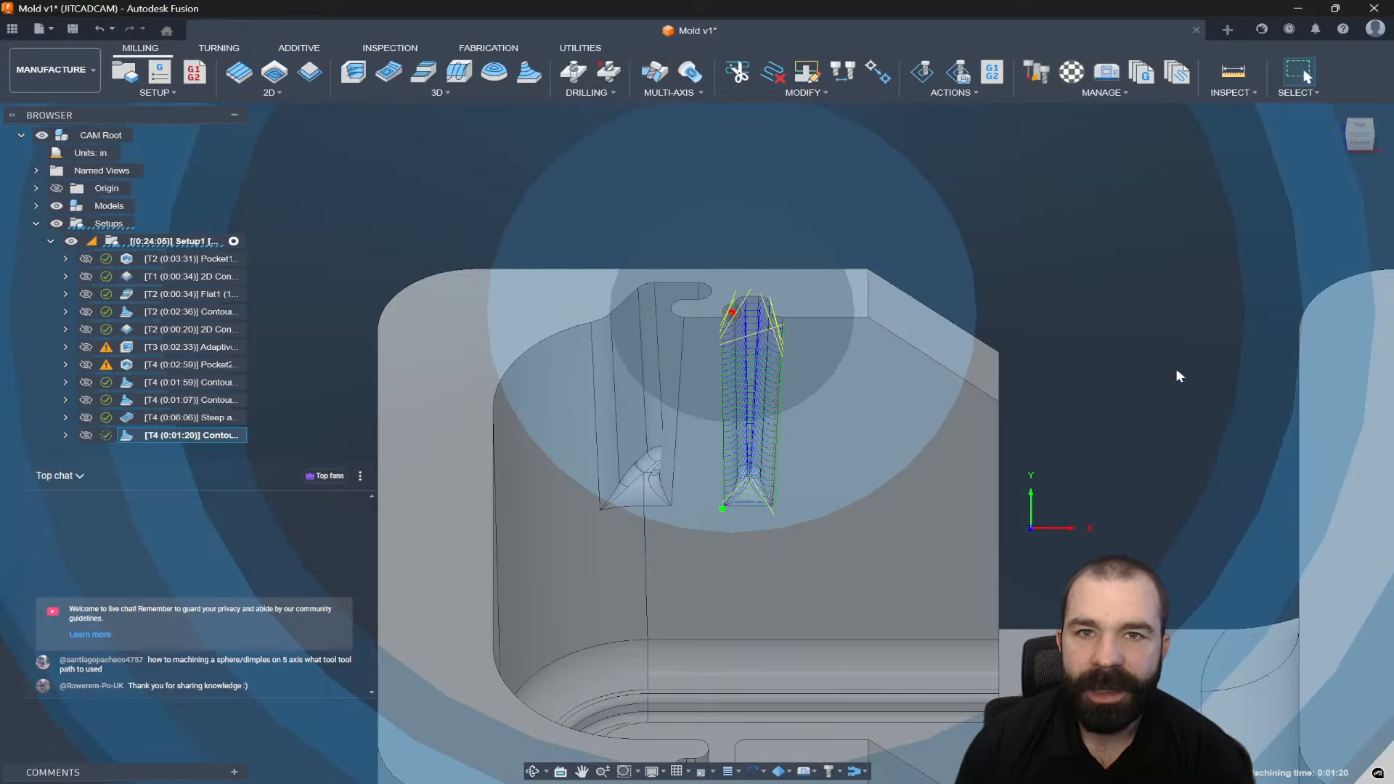
Orbit and zoom to review Contour3's toolpath stepping down the narrow slot wall.
shift+middle_drag(708, 321, 774, 395)
scroll(770, 399, down, 2)
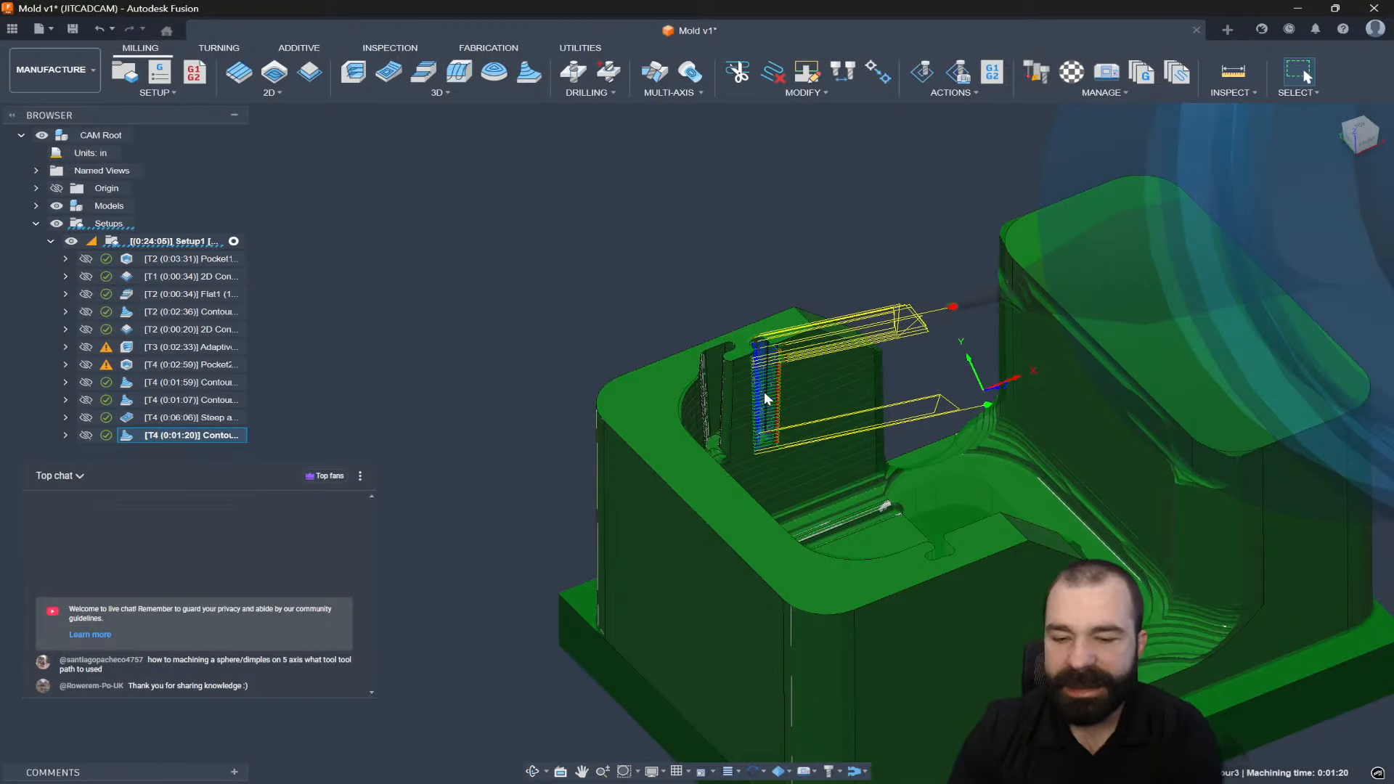
mouse_move(756, 388)
shift+middle_down()
mouse_move(729, 367)
mouse_move(762, 410)
mouse_move(780, 392)
shift+middle_up()
scroll(778, 393, down, 2)
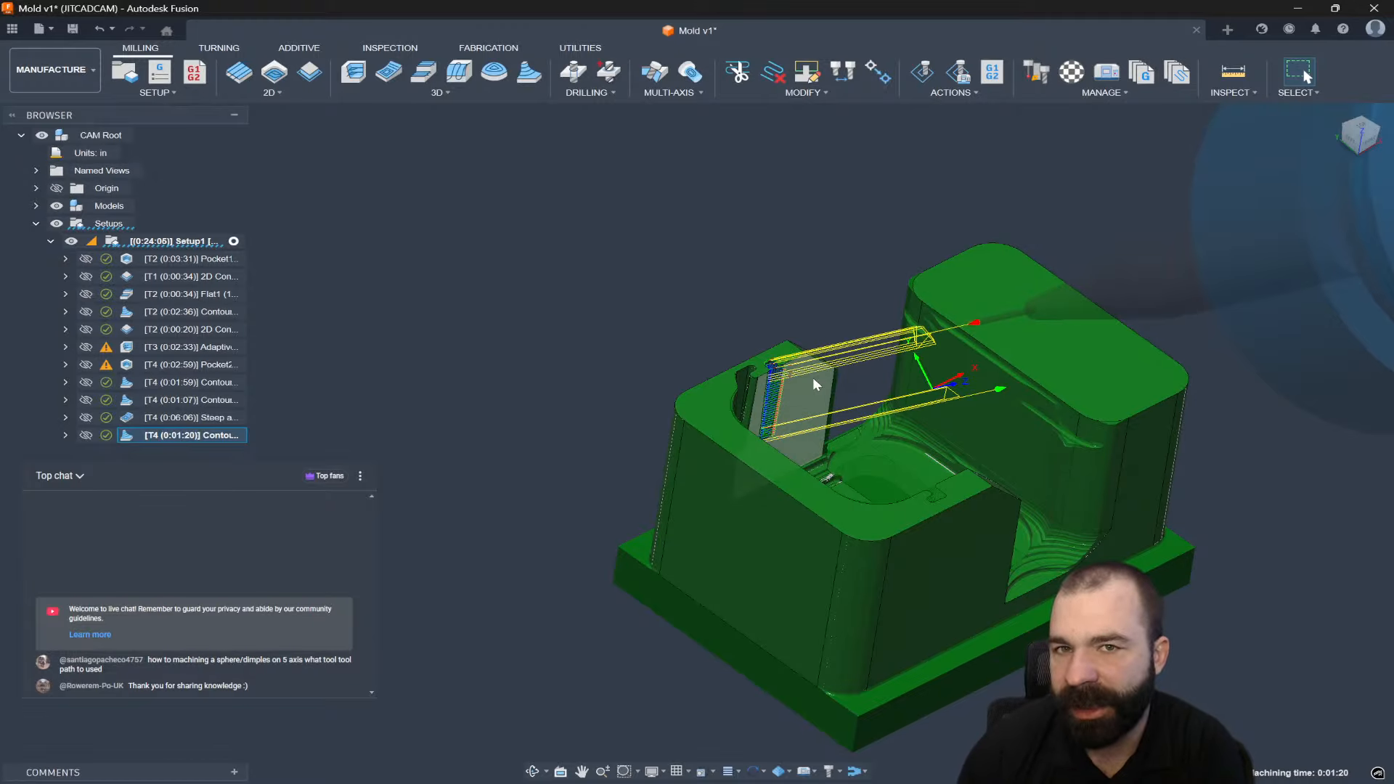
scroll(801, 377, up, 3)
scroll(802, 377, up, 2)
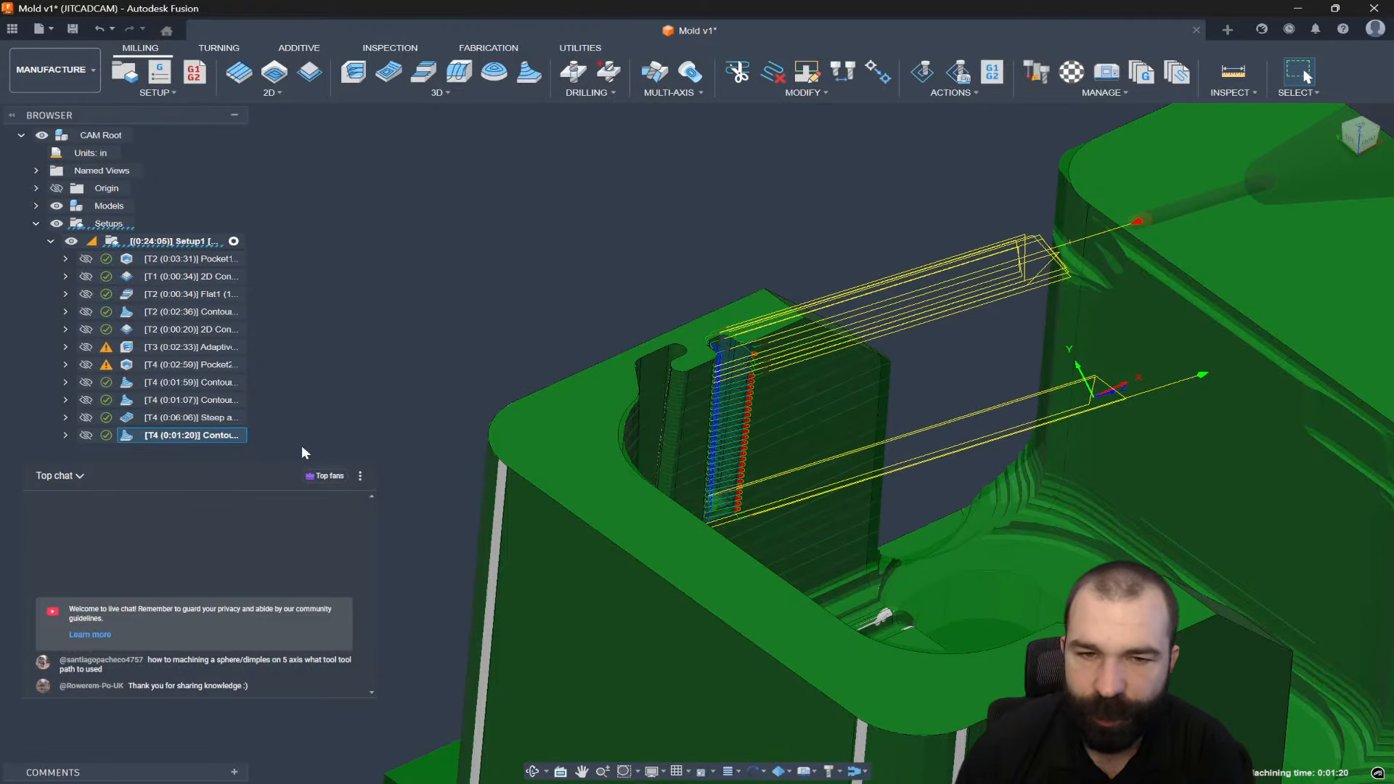
Derive a new 3D Steep and Shallow operation from Contour3.
right_click(168, 435)
mouse_move(320, 292)
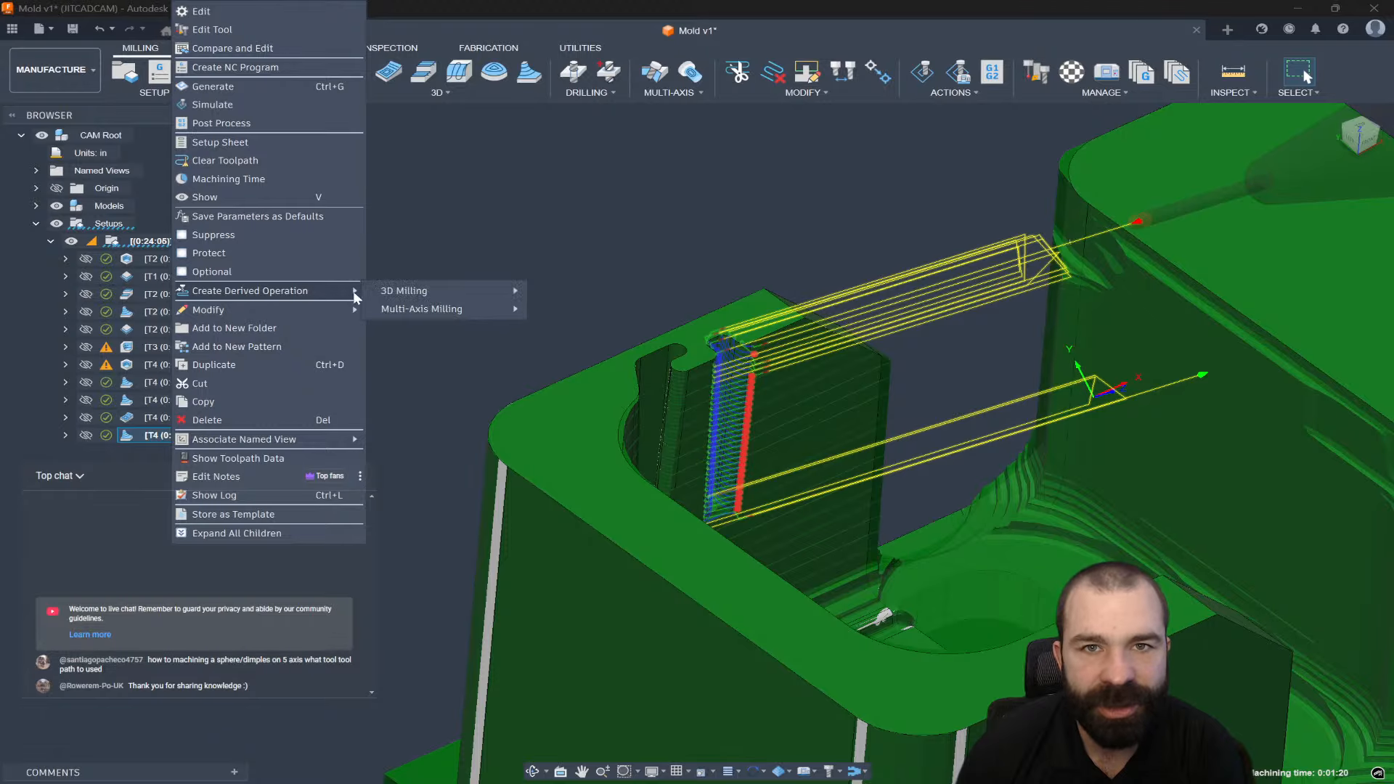
mouse_move(418, 291)
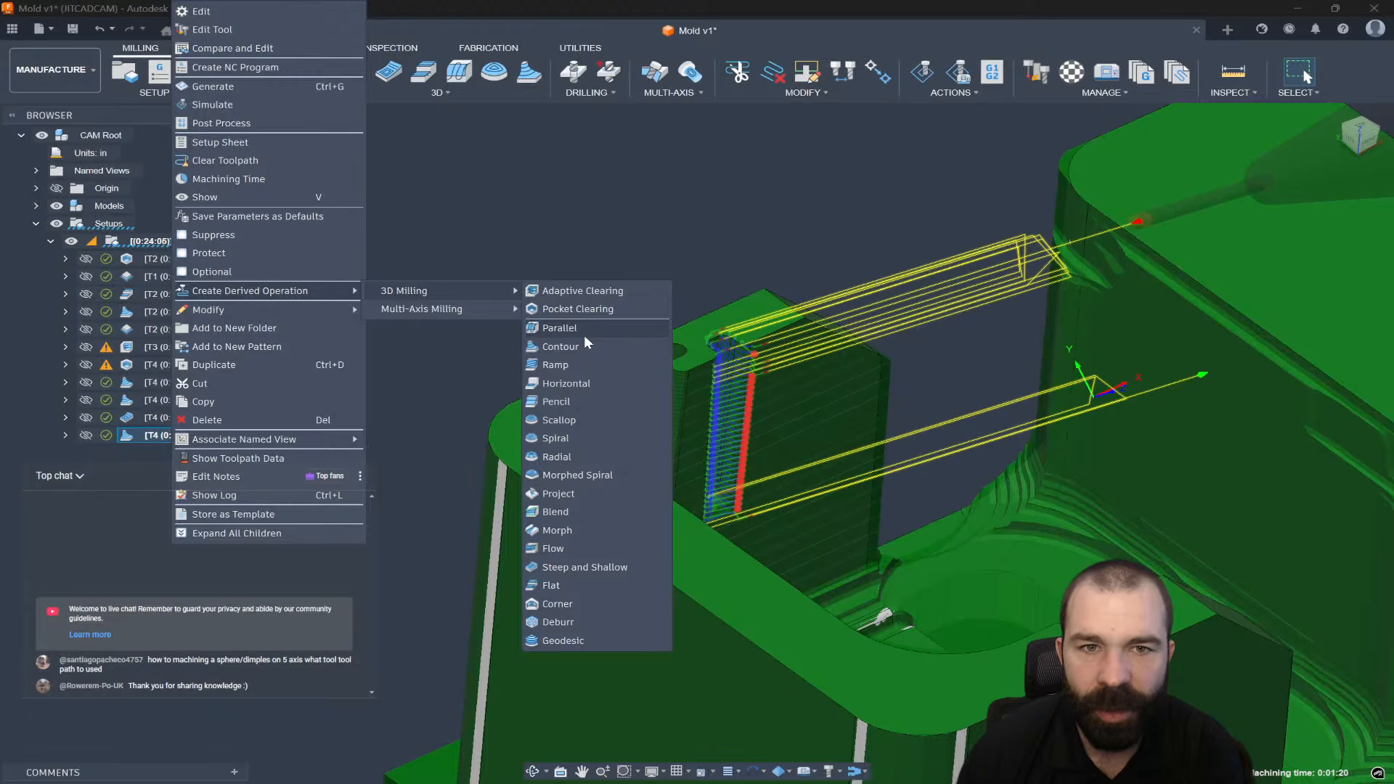
click(603, 565)
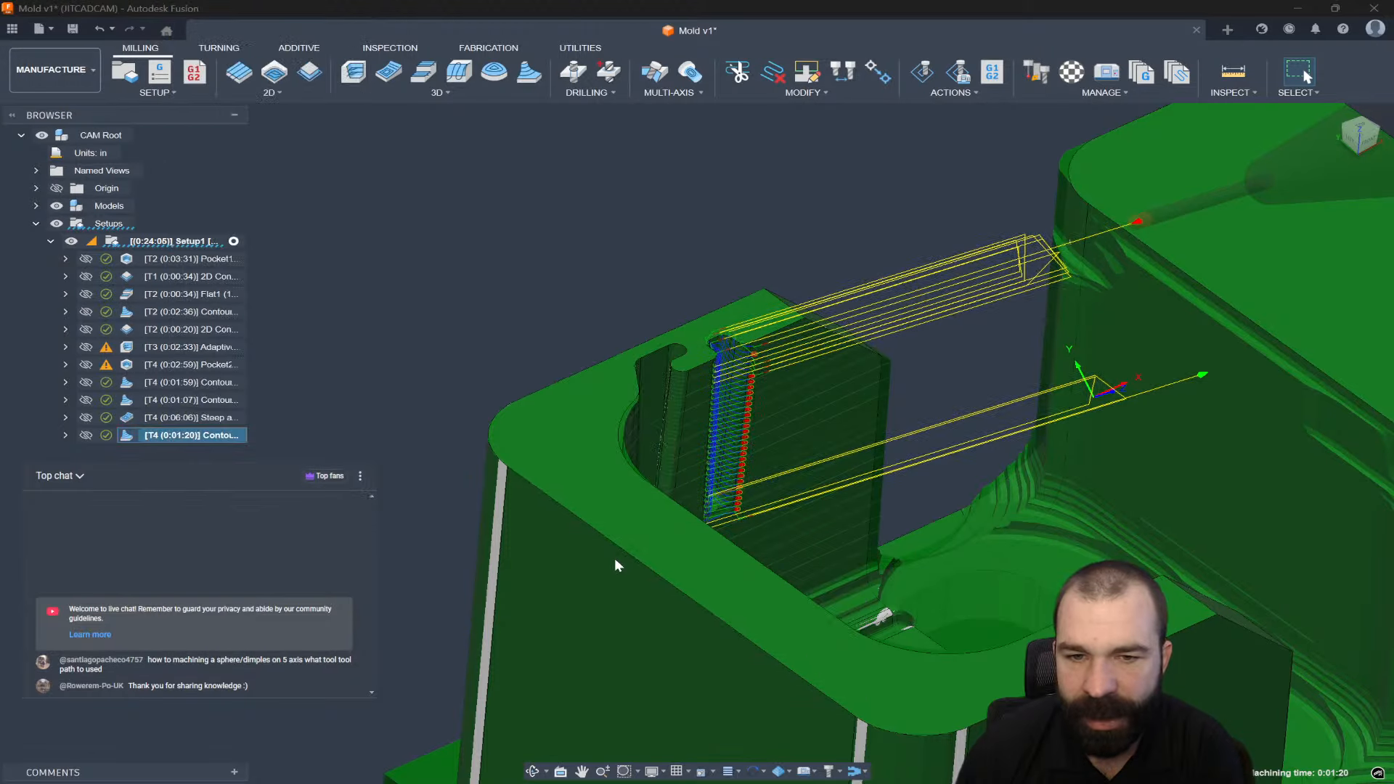
Switch Steep and Shallow2 to 5-axis with a lead-and-lean tool axis, machining at the tilt limit.
click(1129, 194)
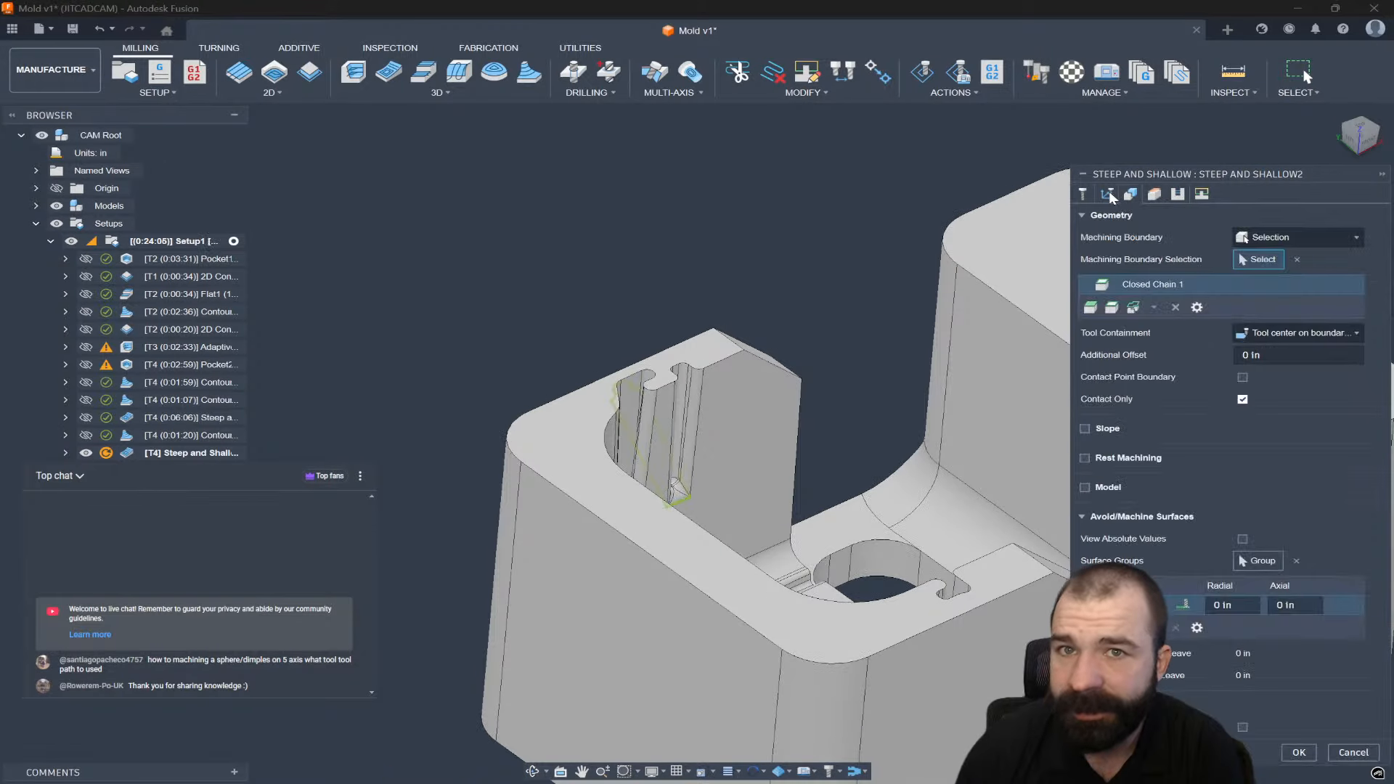
click(1107, 194)
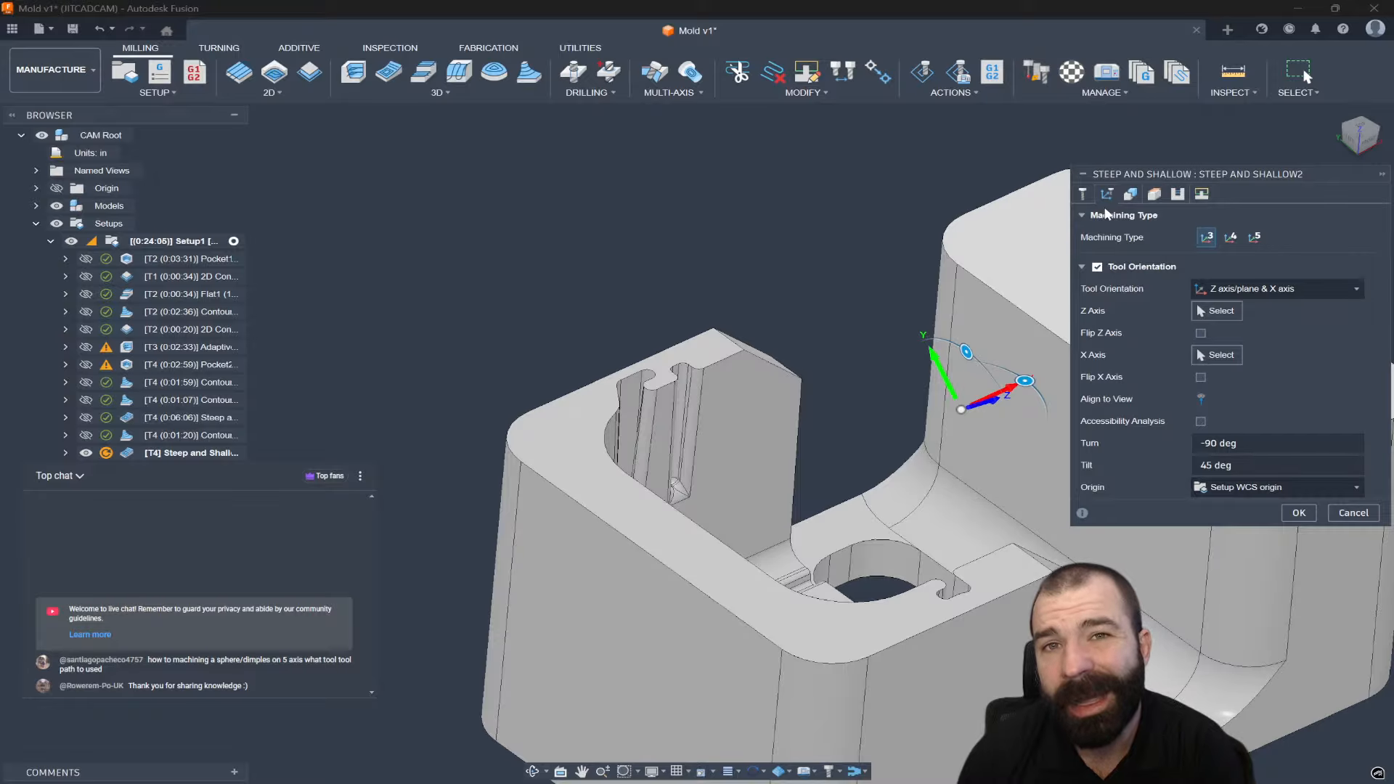
scroll(832, 335, down, 2)
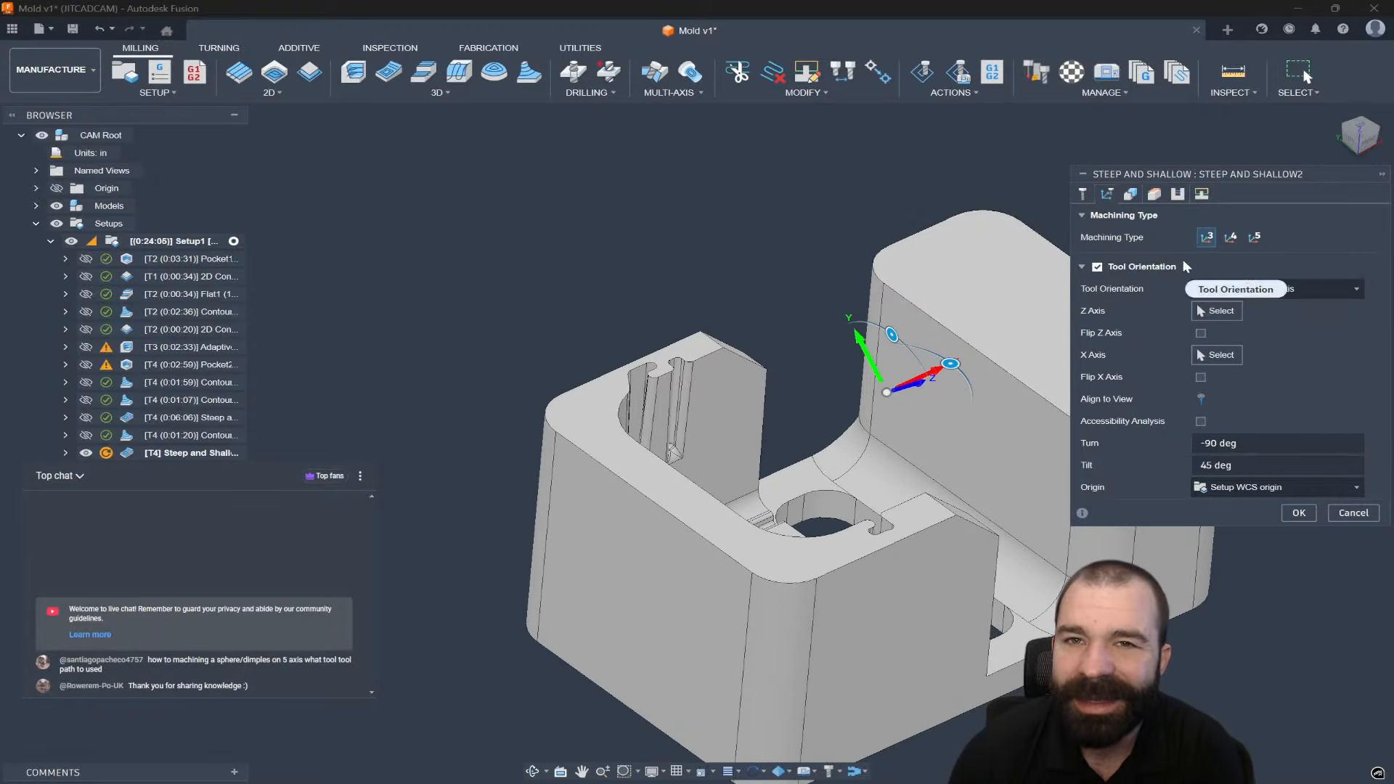
click(1255, 240)
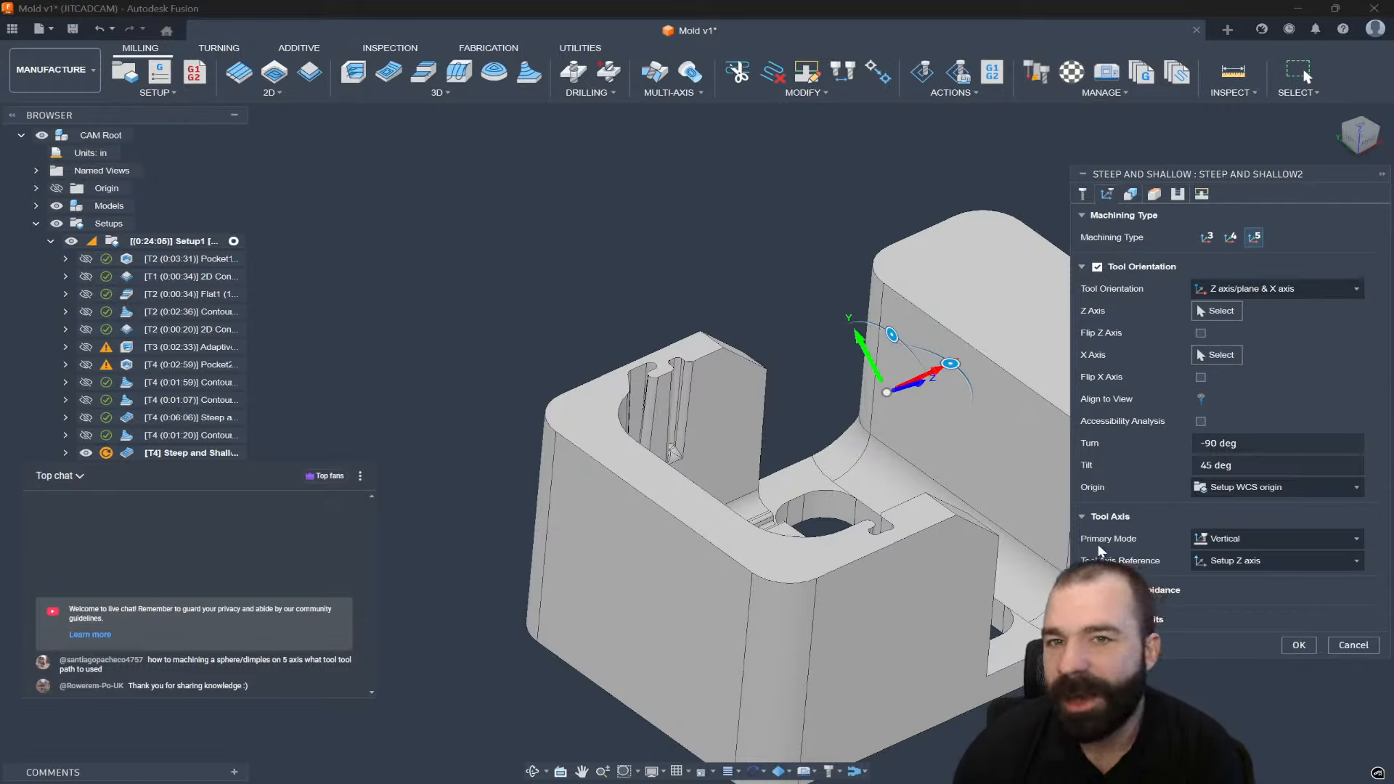
click(1225, 541)
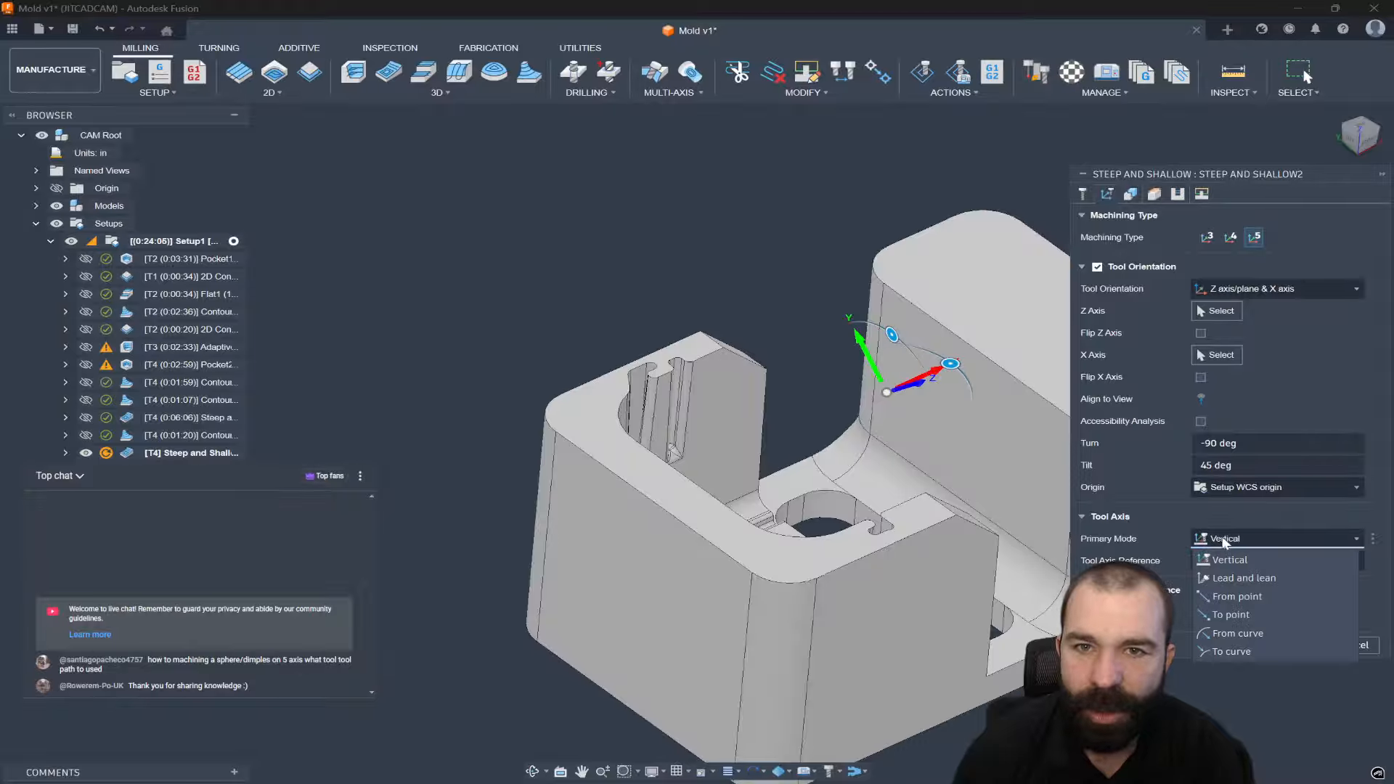
click(1231, 579)
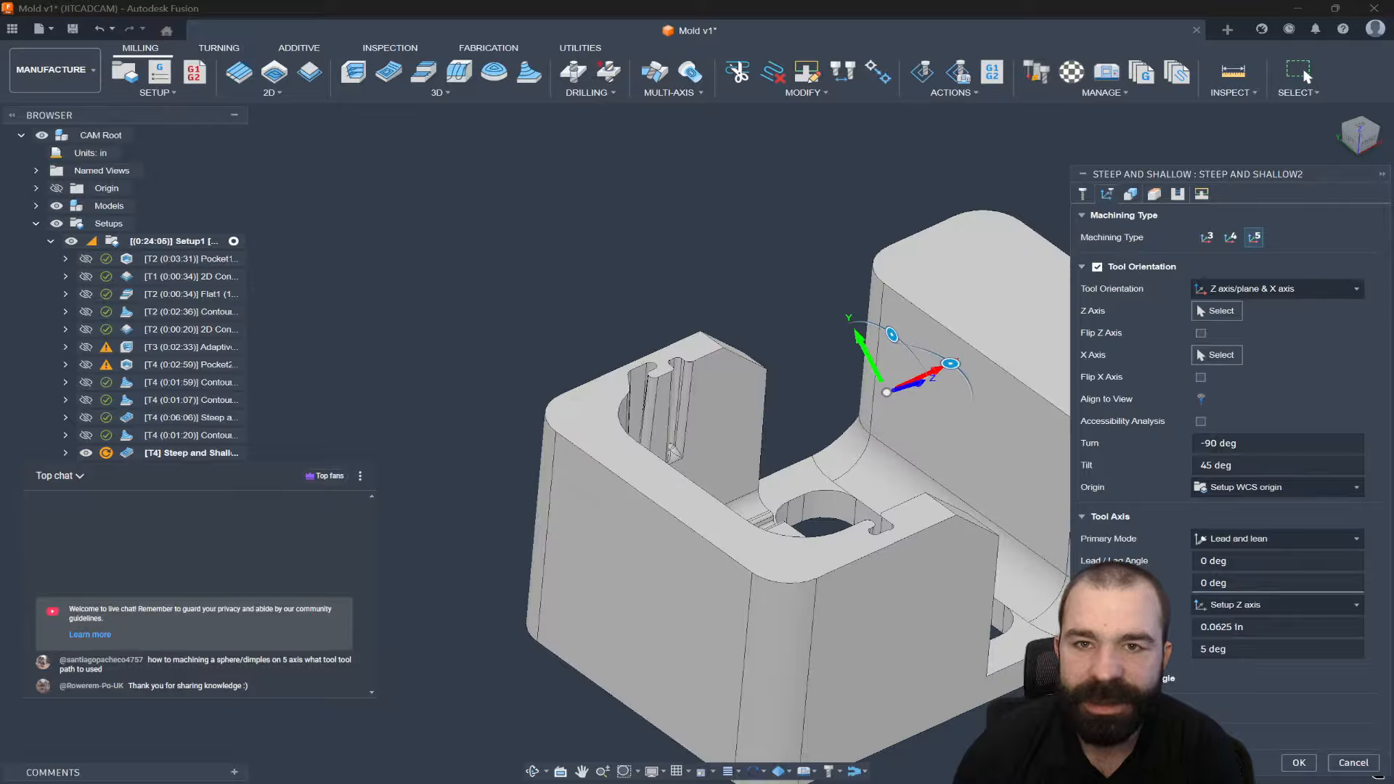
scroll(1222, 480, down, 1)
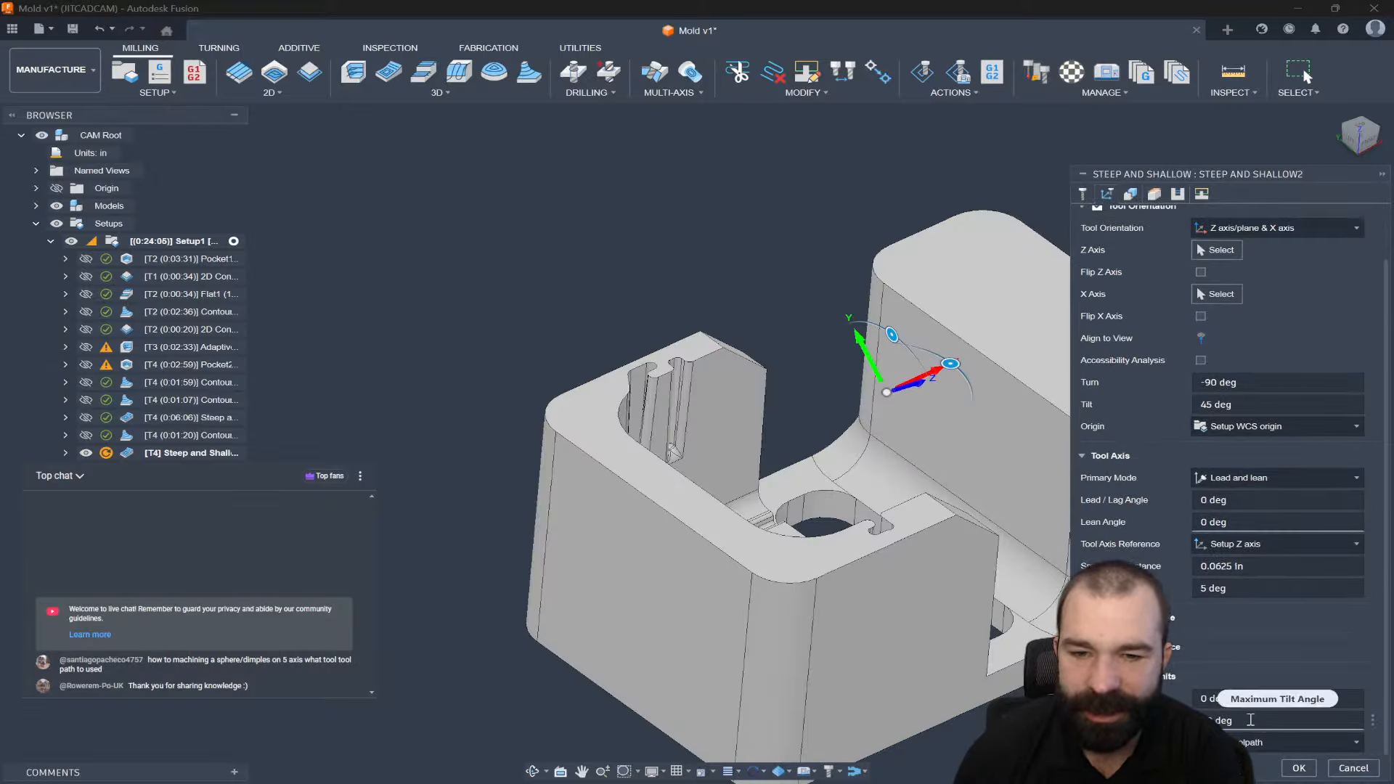
click(1248, 742)
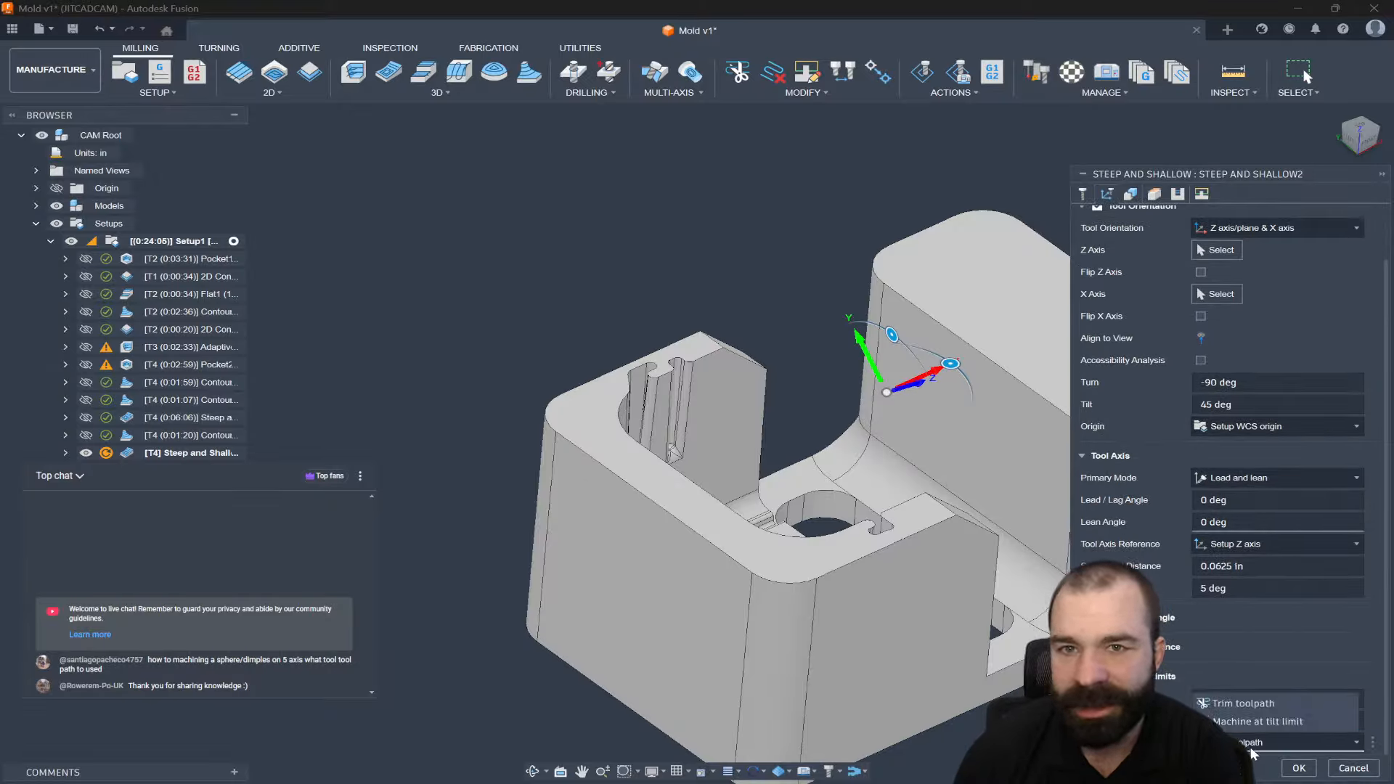
click(1244, 723)
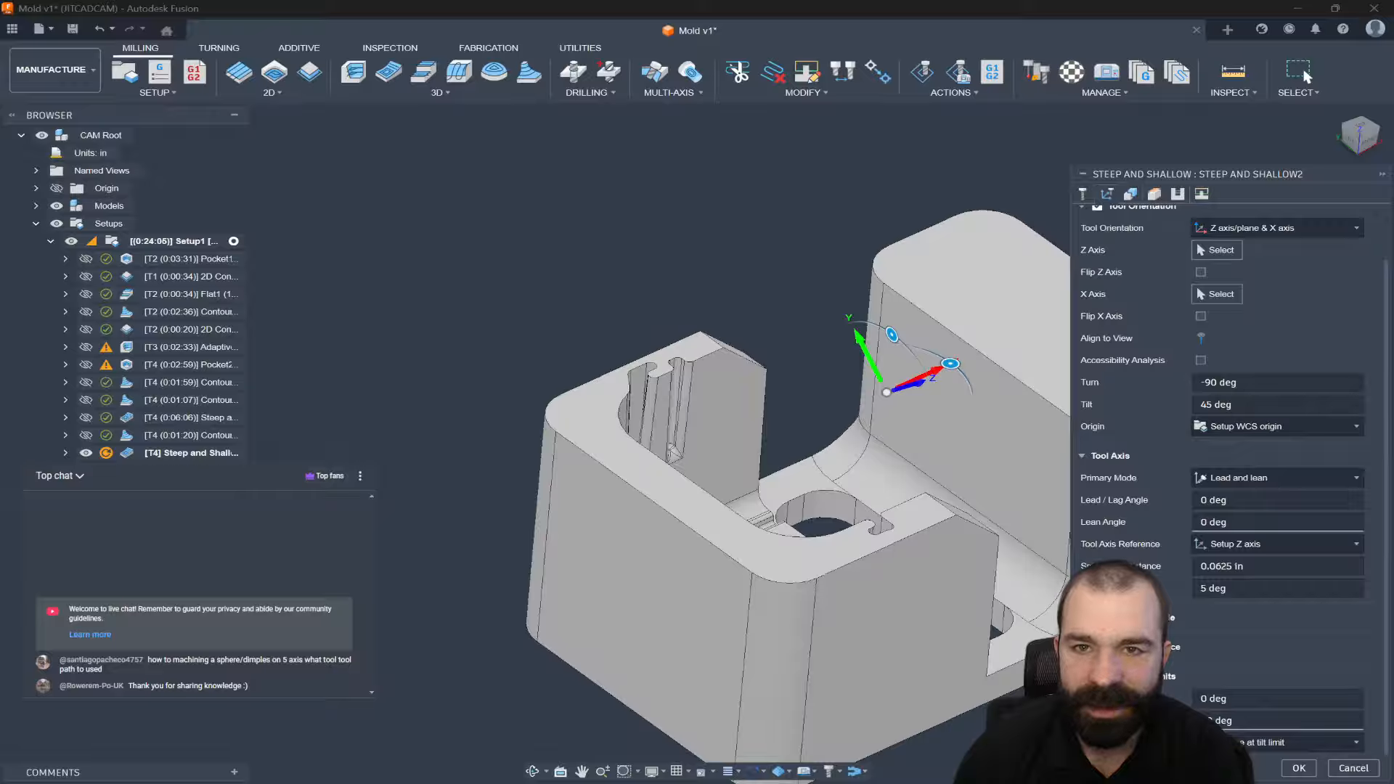
click(1085, 647)
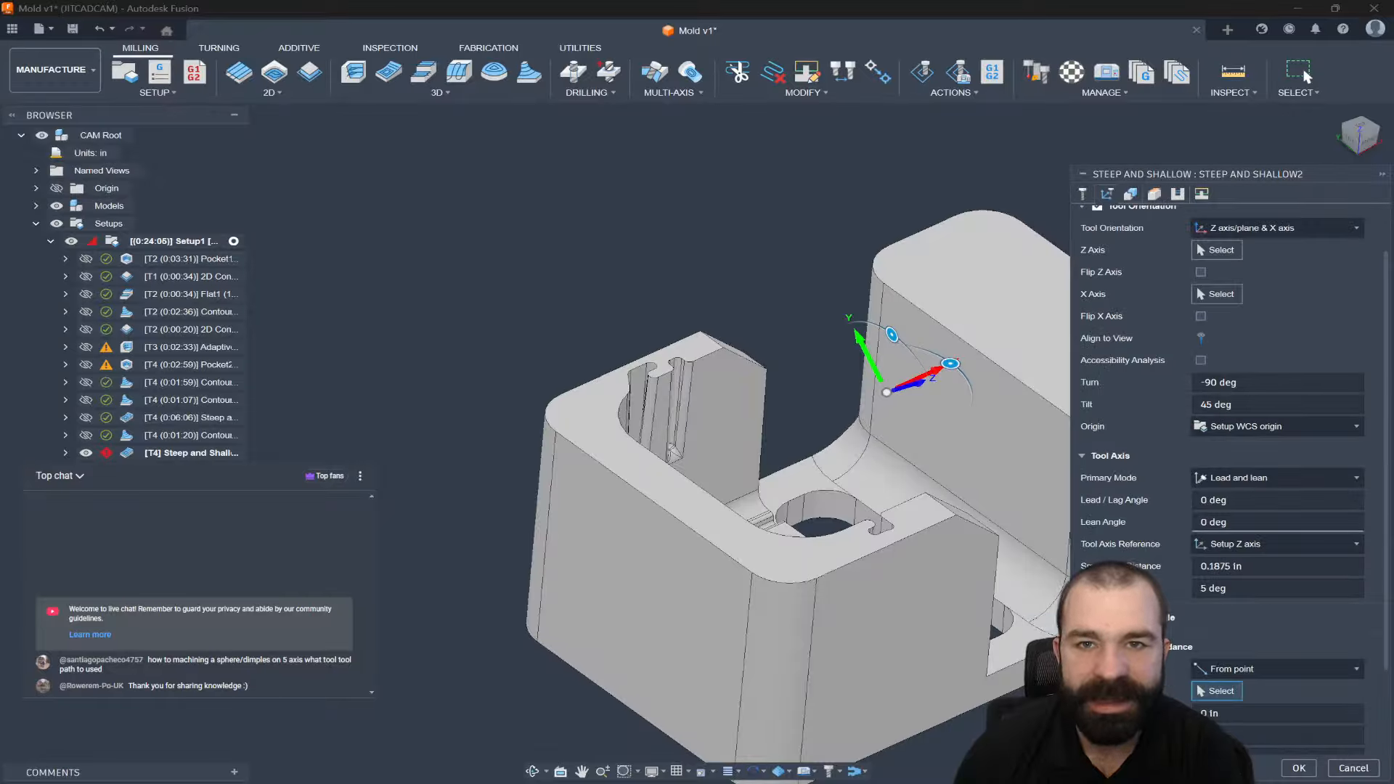
click(1096, 647)
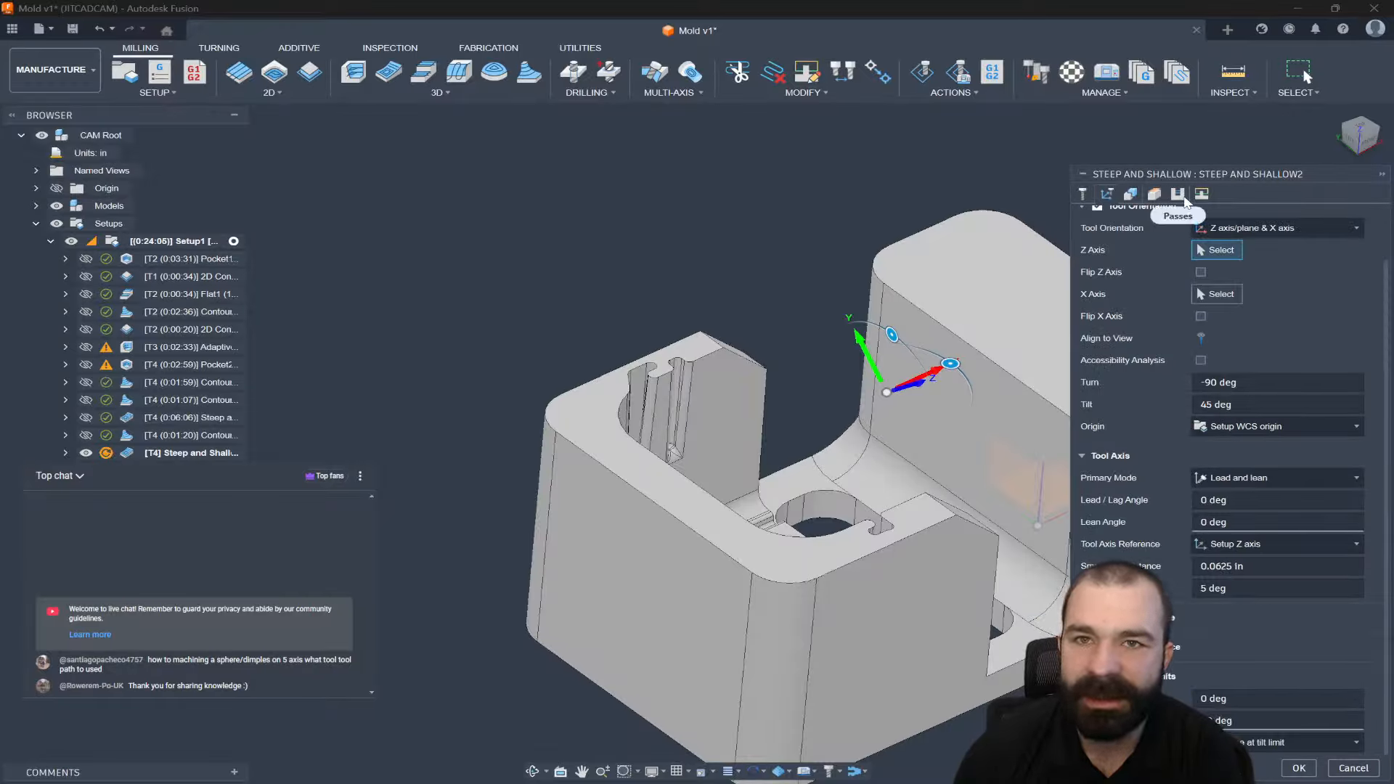
Recognize steep areas only, keep the 0.01 in stepdown, and generate the toolpath.
click(1178, 196)
click(1265, 244)
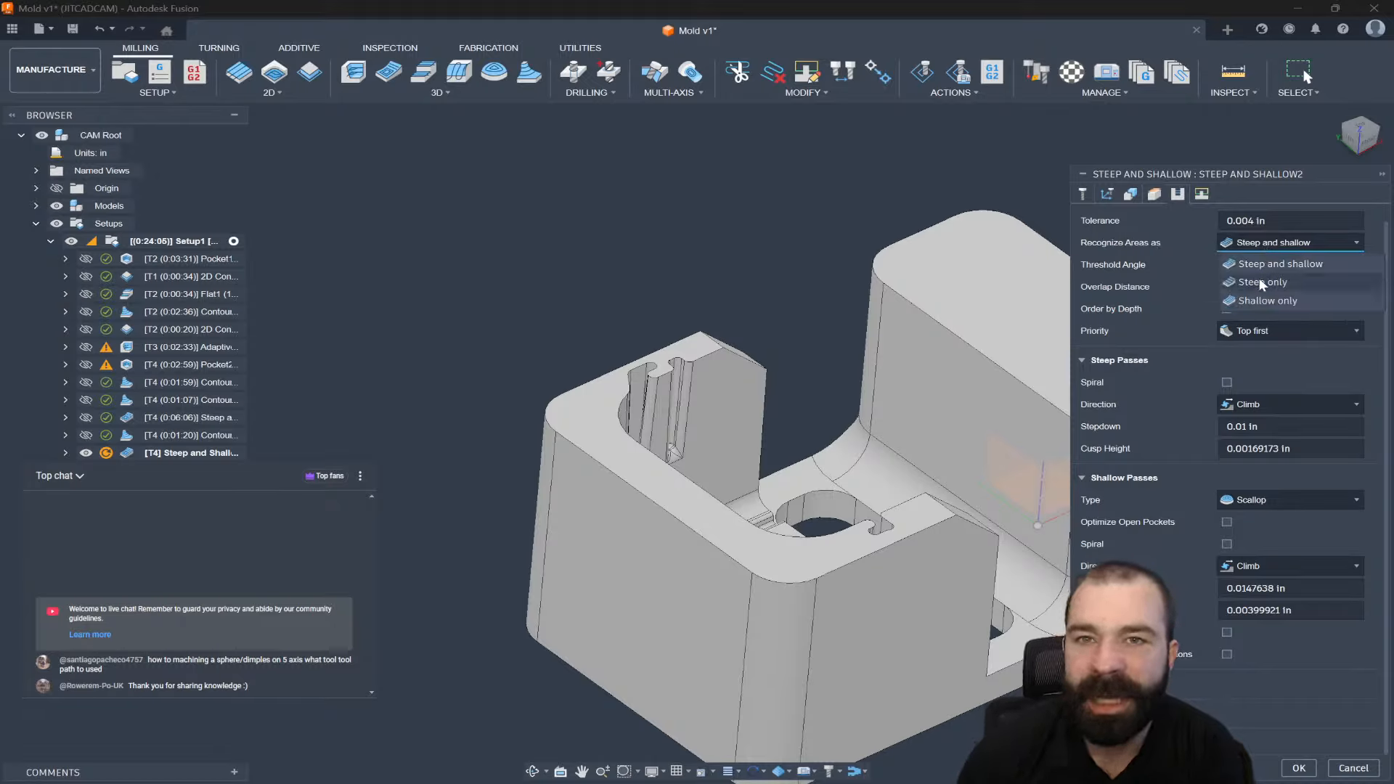
click(1259, 283)
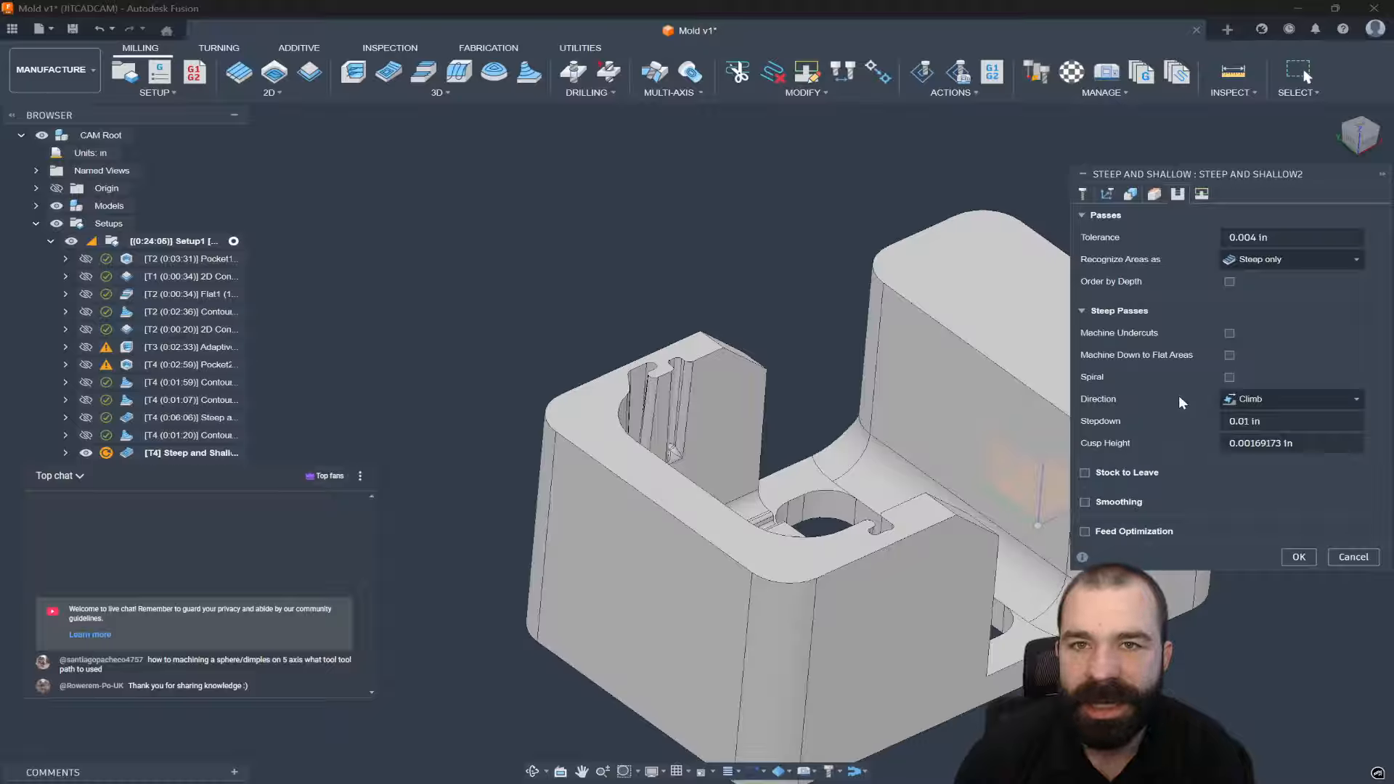
click(1260, 421)
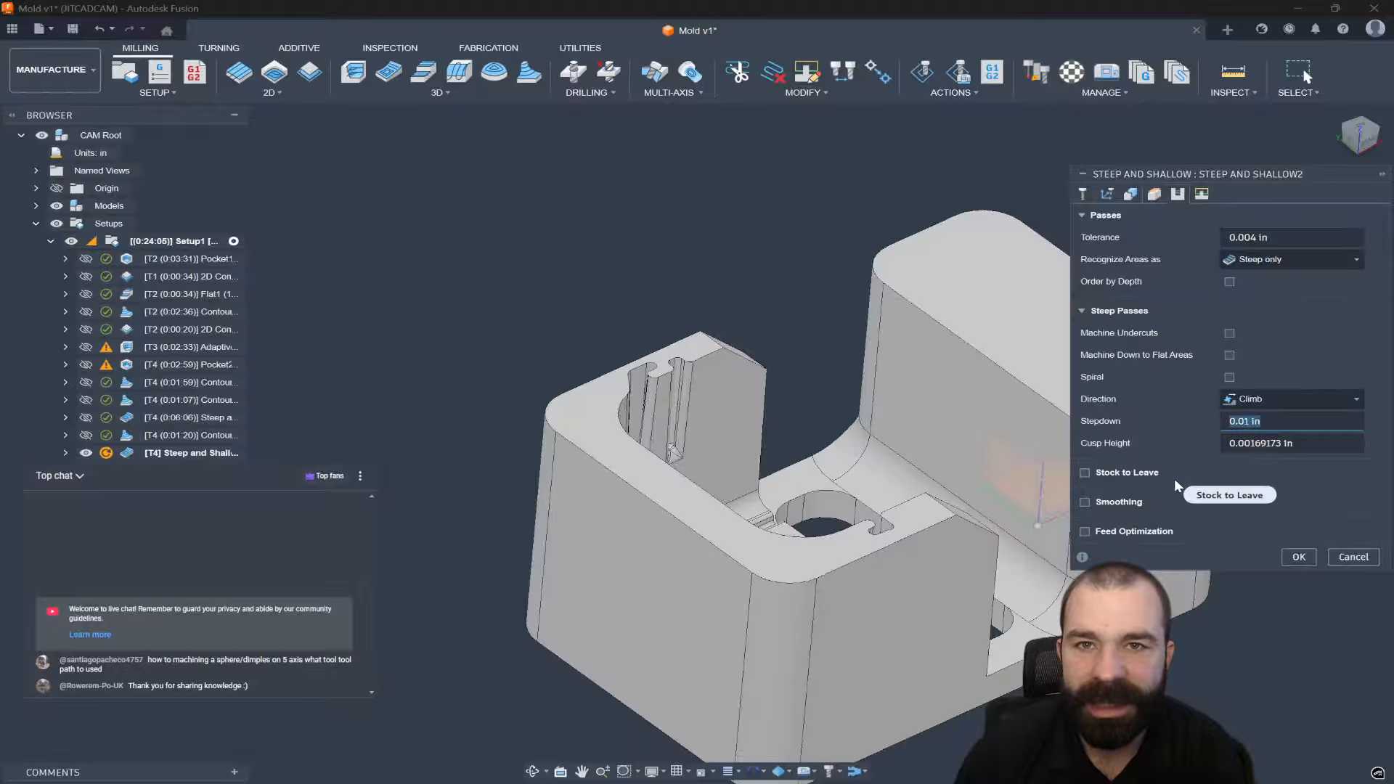
click(1303, 556)
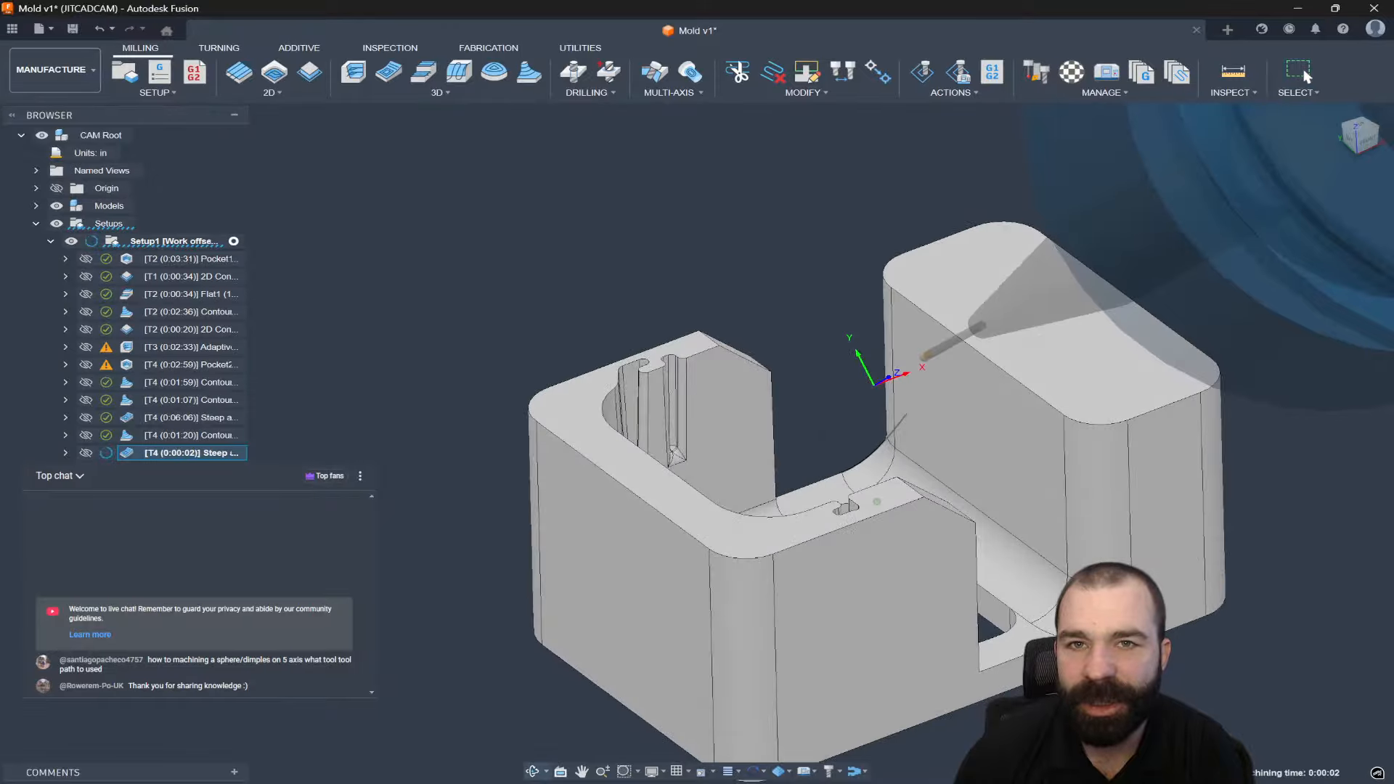
Orbit around the slot to check the Steep and Shallow2 toolpath, then bring up its actions.
scroll(691, 377, up, 2)
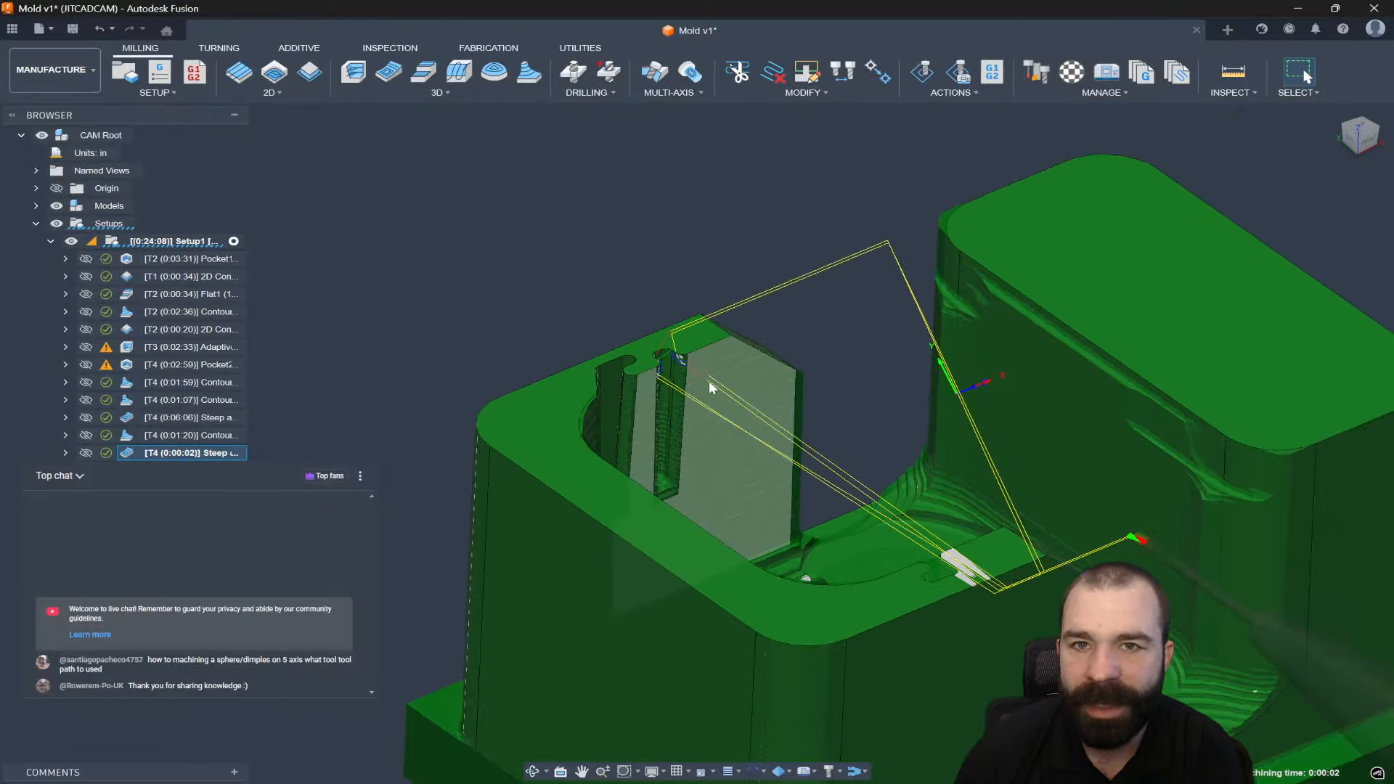
mouse_move(710, 383)
shift+middle_down()
mouse_move(730, 352)
mouse_move(718, 341)
mouse_move(729, 367)
shift+middle_up()
scroll(682, 356, up, 4)
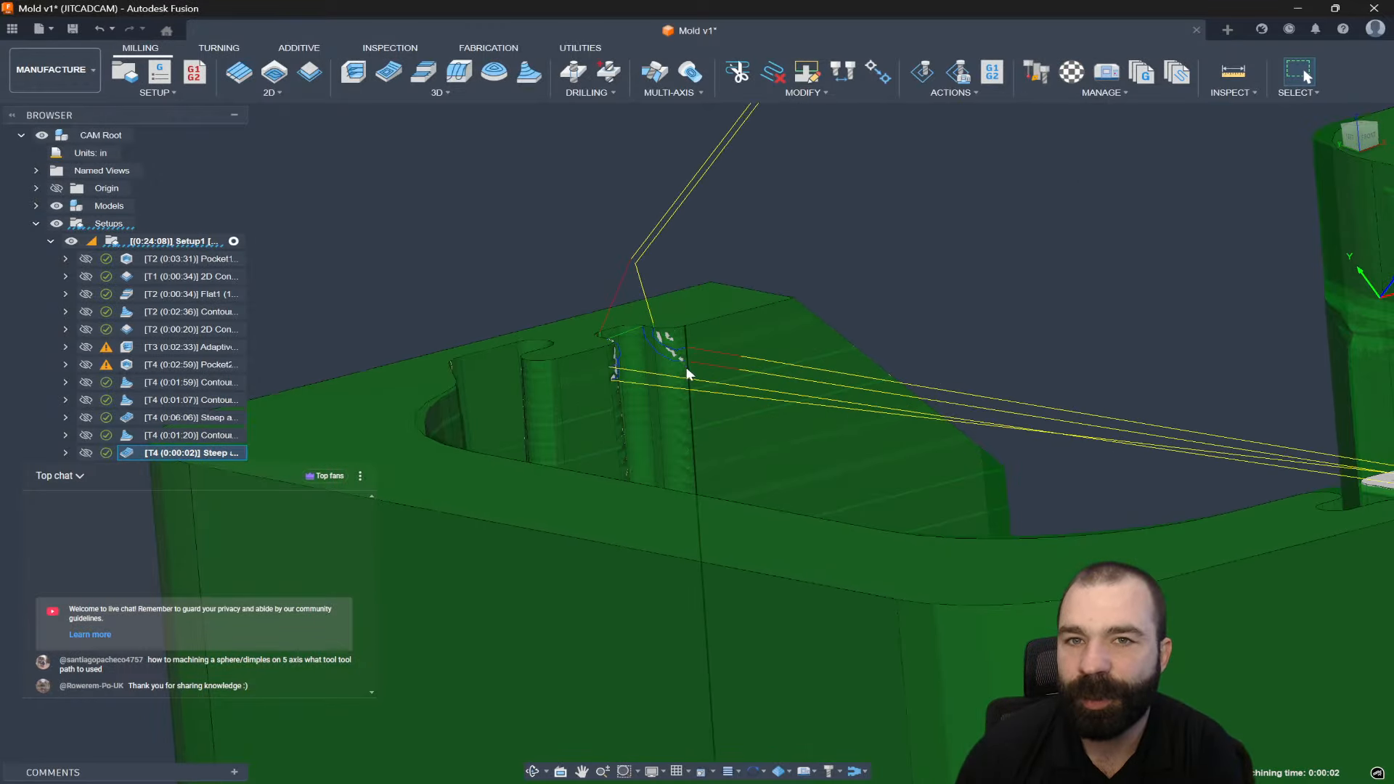
scroll(730, 442, down, 5)
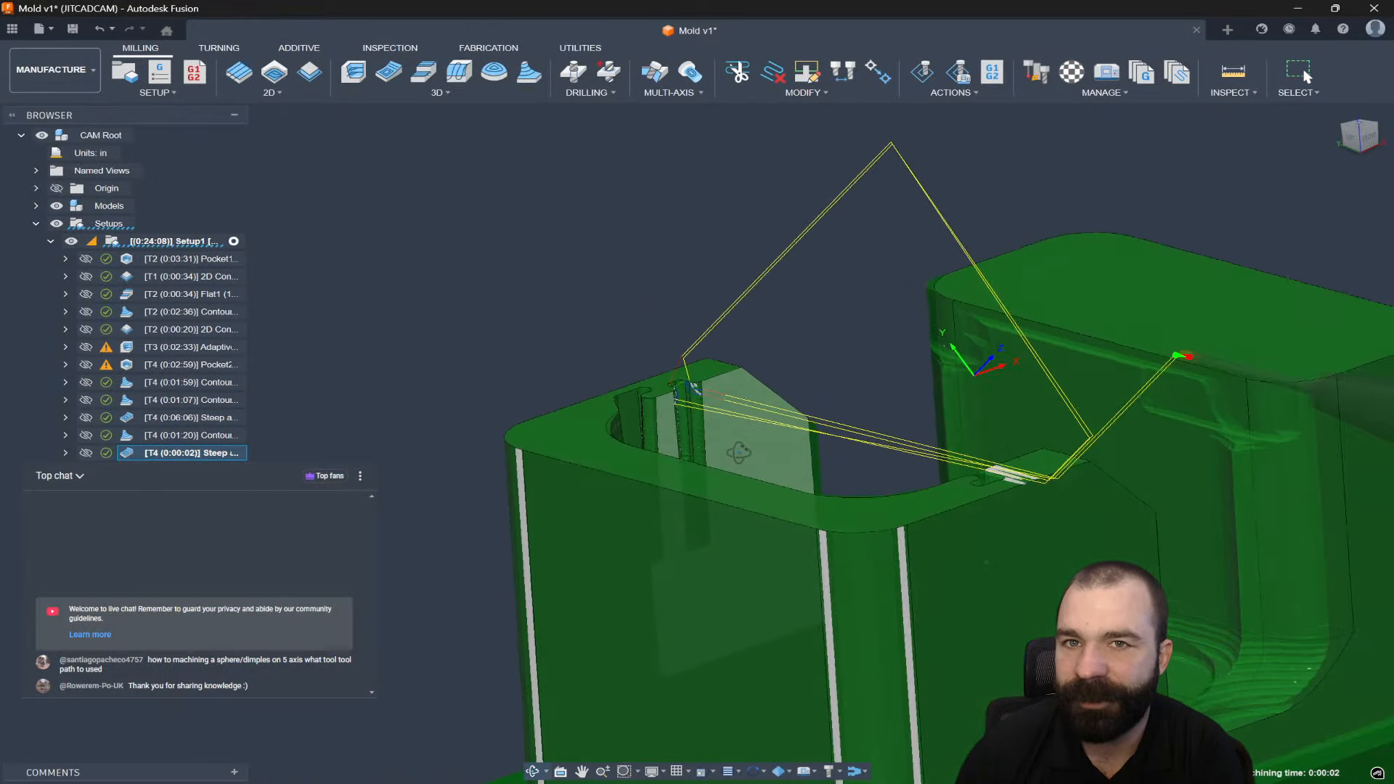
right_click(129, 452)
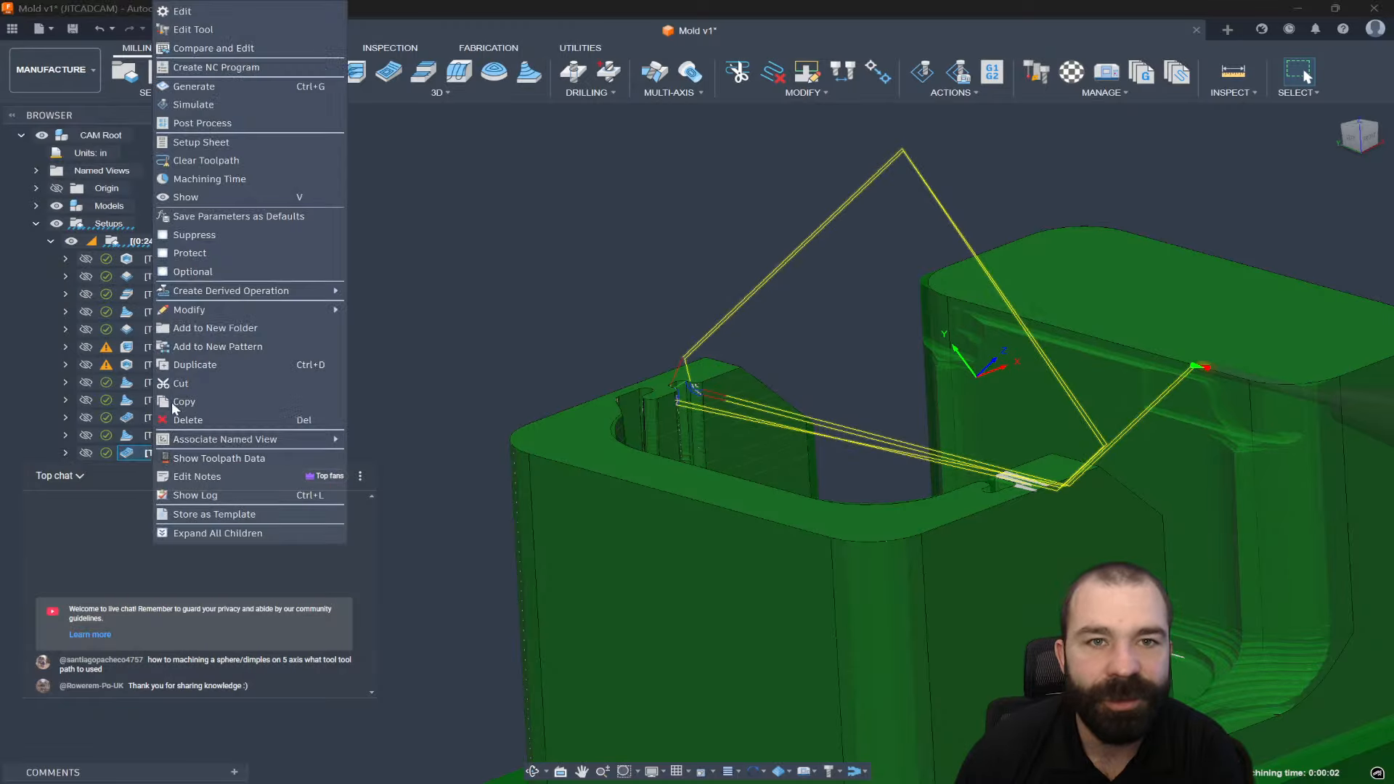
Open the ball mill's cutter geometry and enter a 3 in length.
click(182, 29)
click(227, 151)
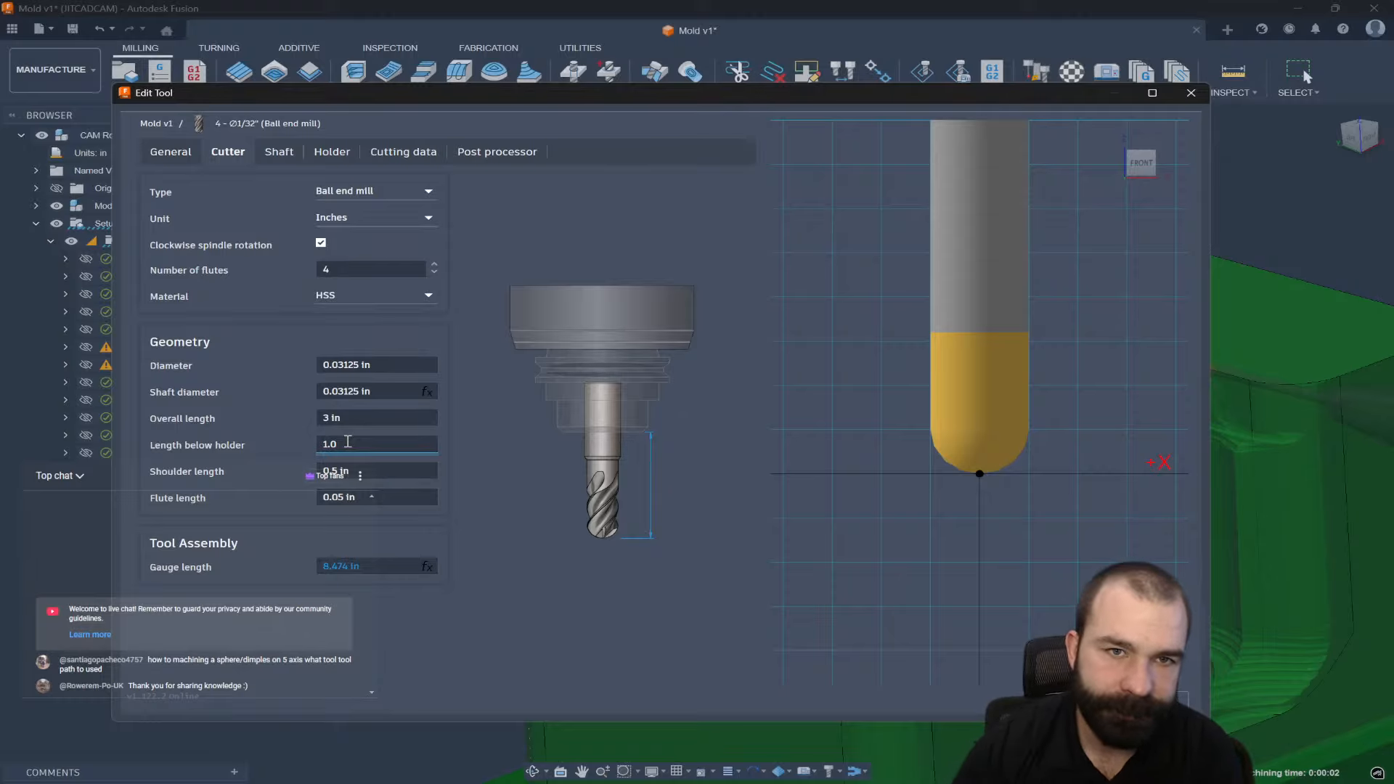
click(359, 420)
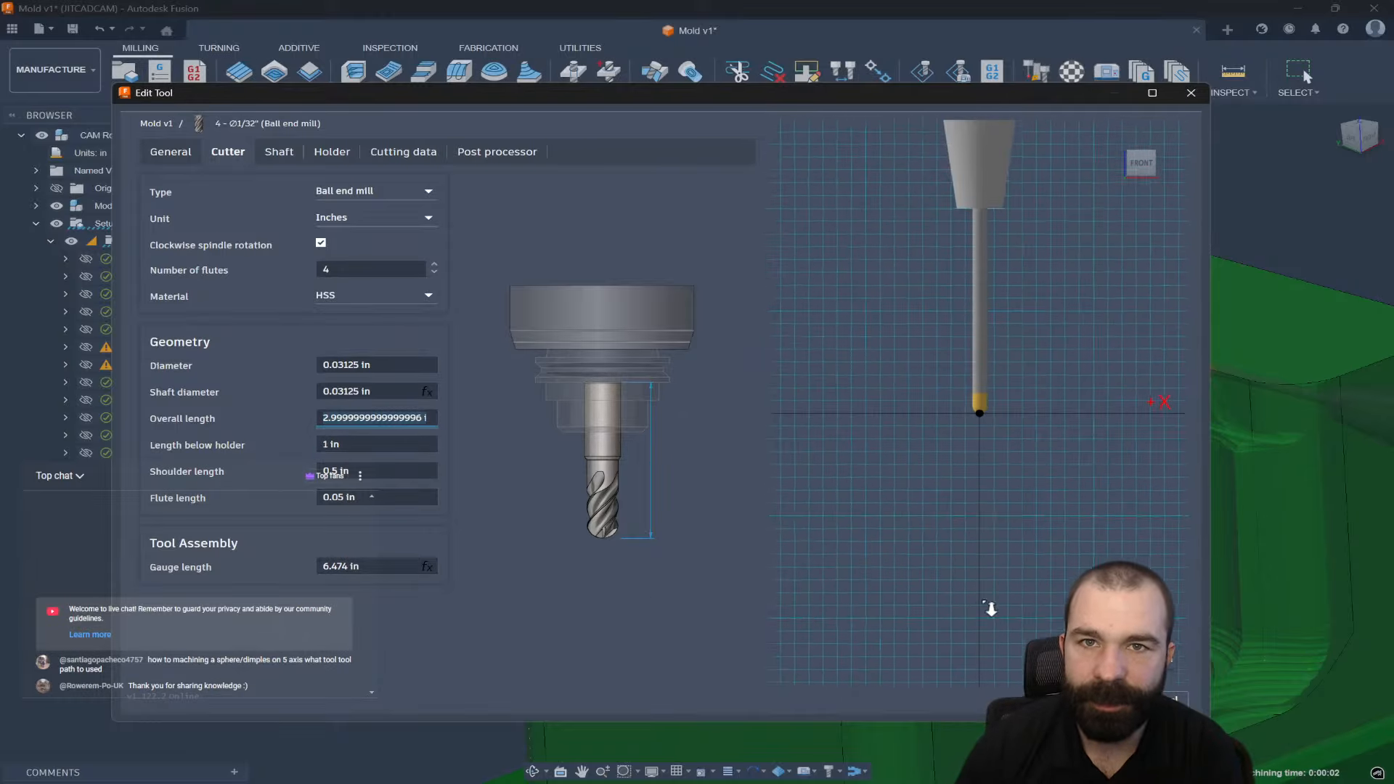
click(354, 444)
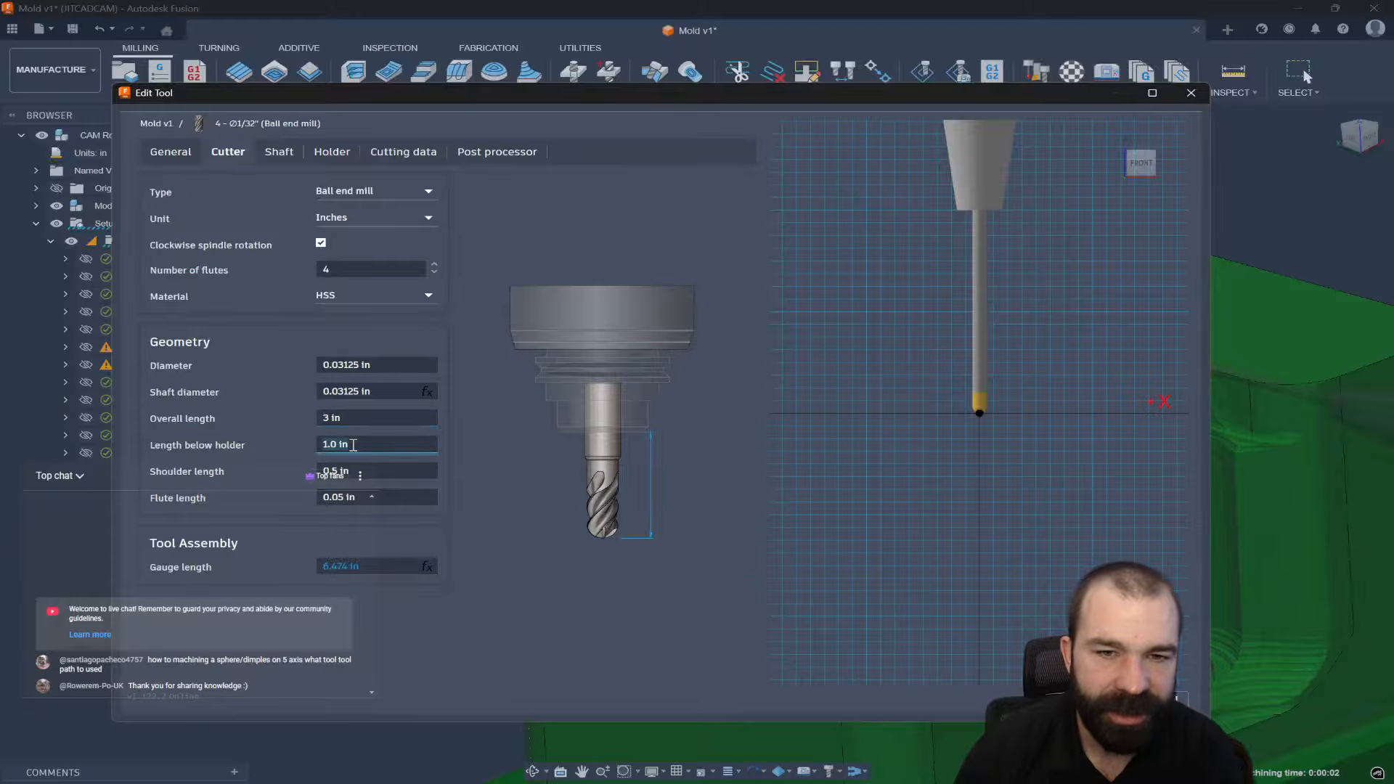
text(3)
key(Return)
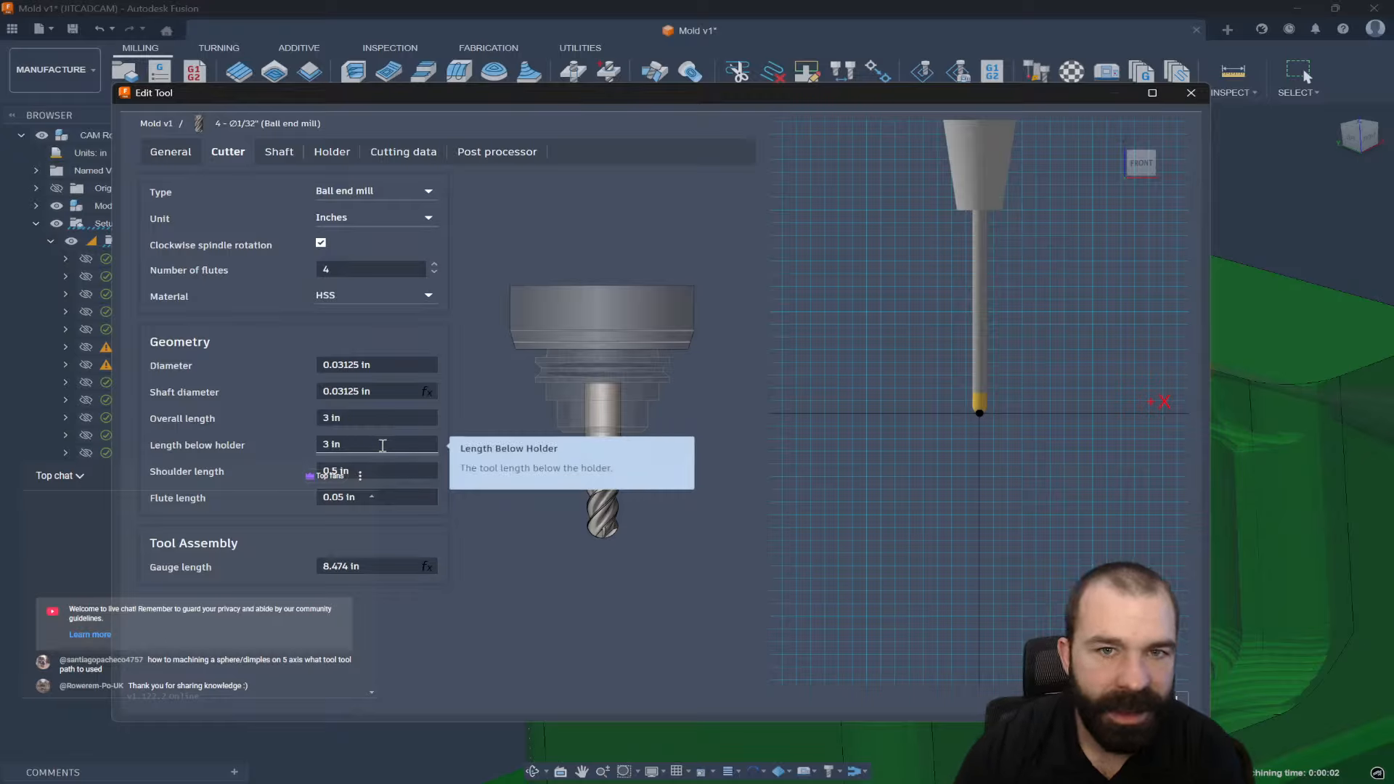
Try 1 in overall length and below holder with a 0.3 in shoulder.
click(385, 475)
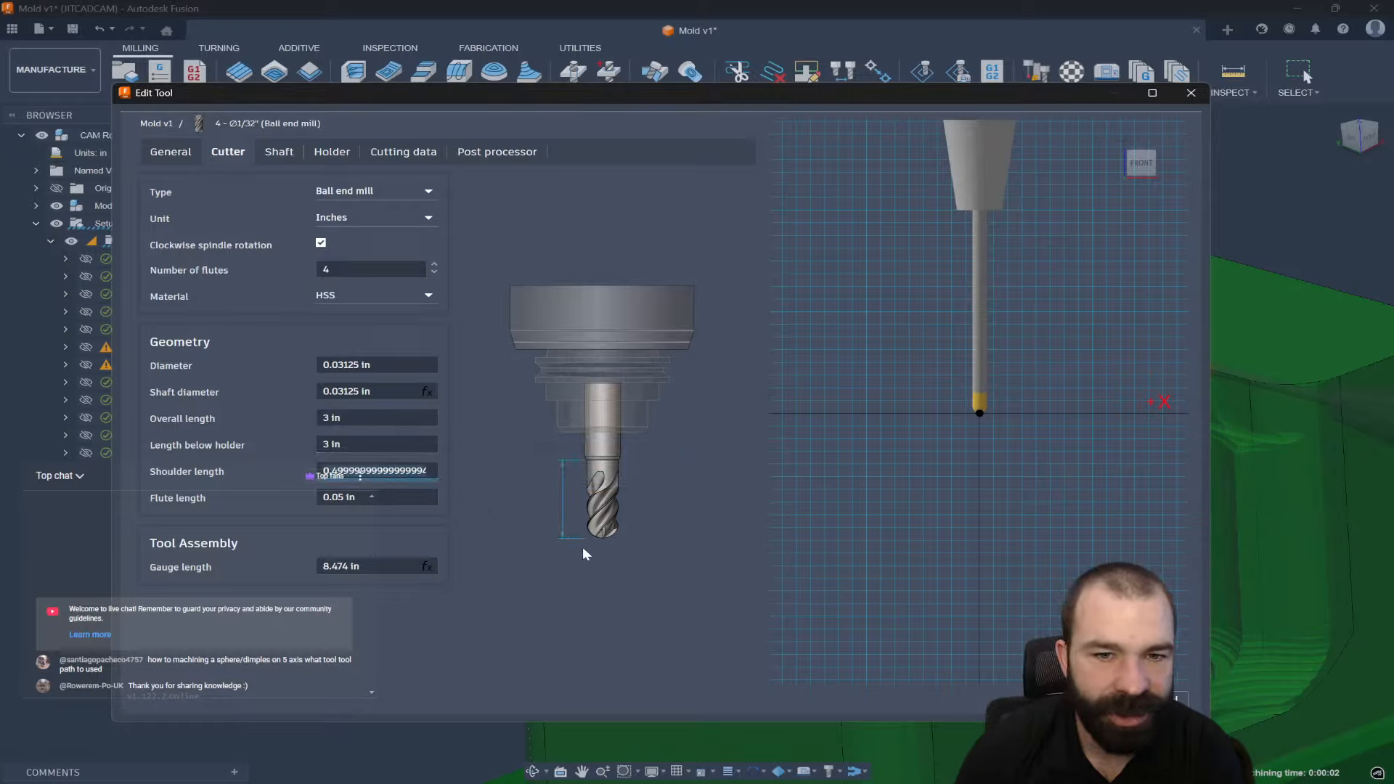
click(362, 442)
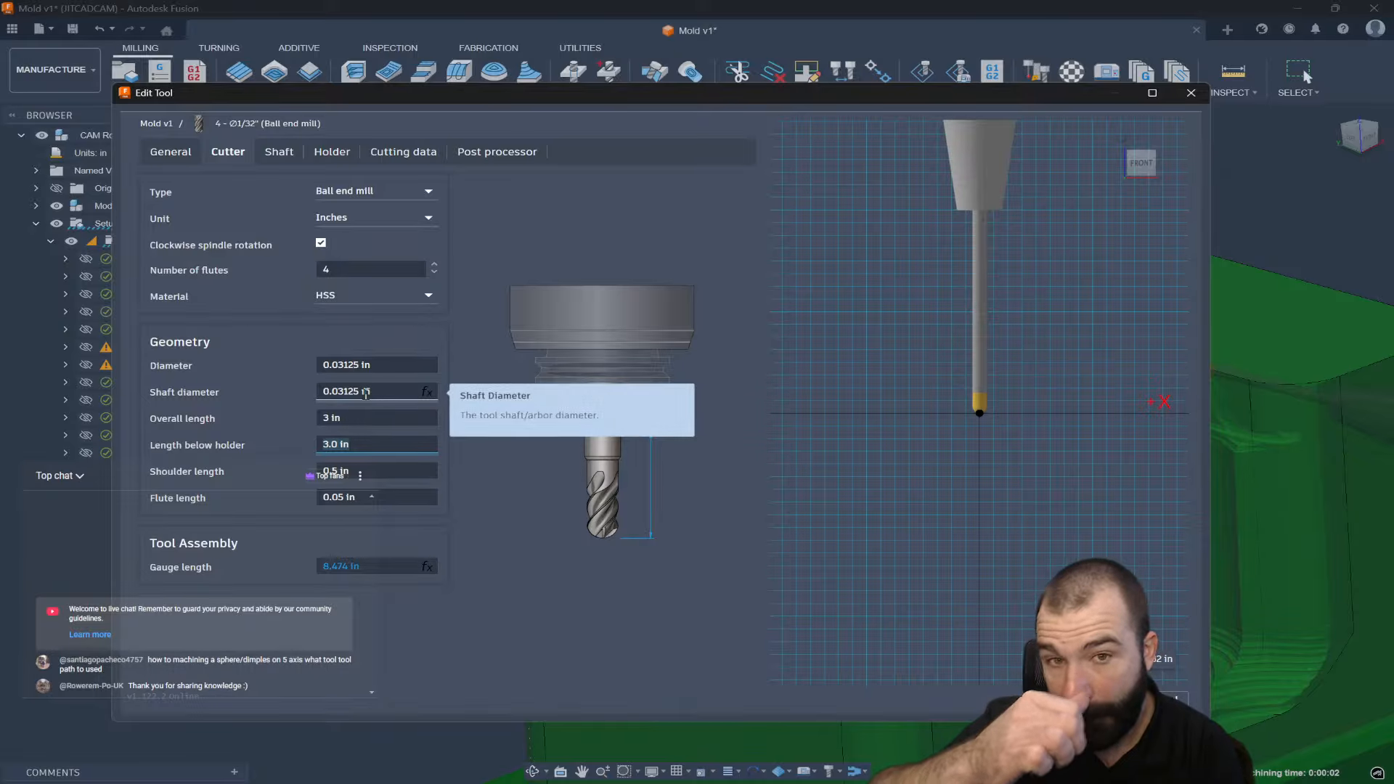
click(362, 419)
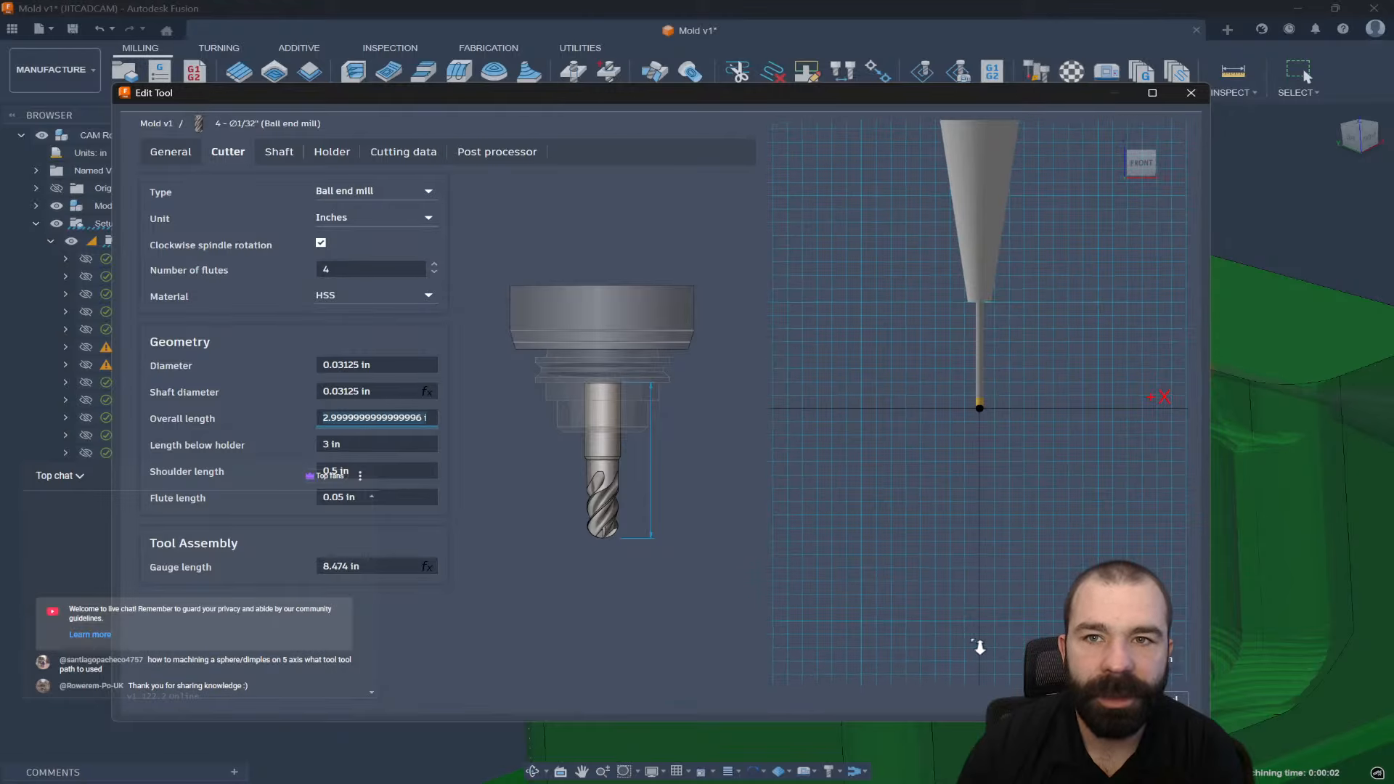
text(1 in)
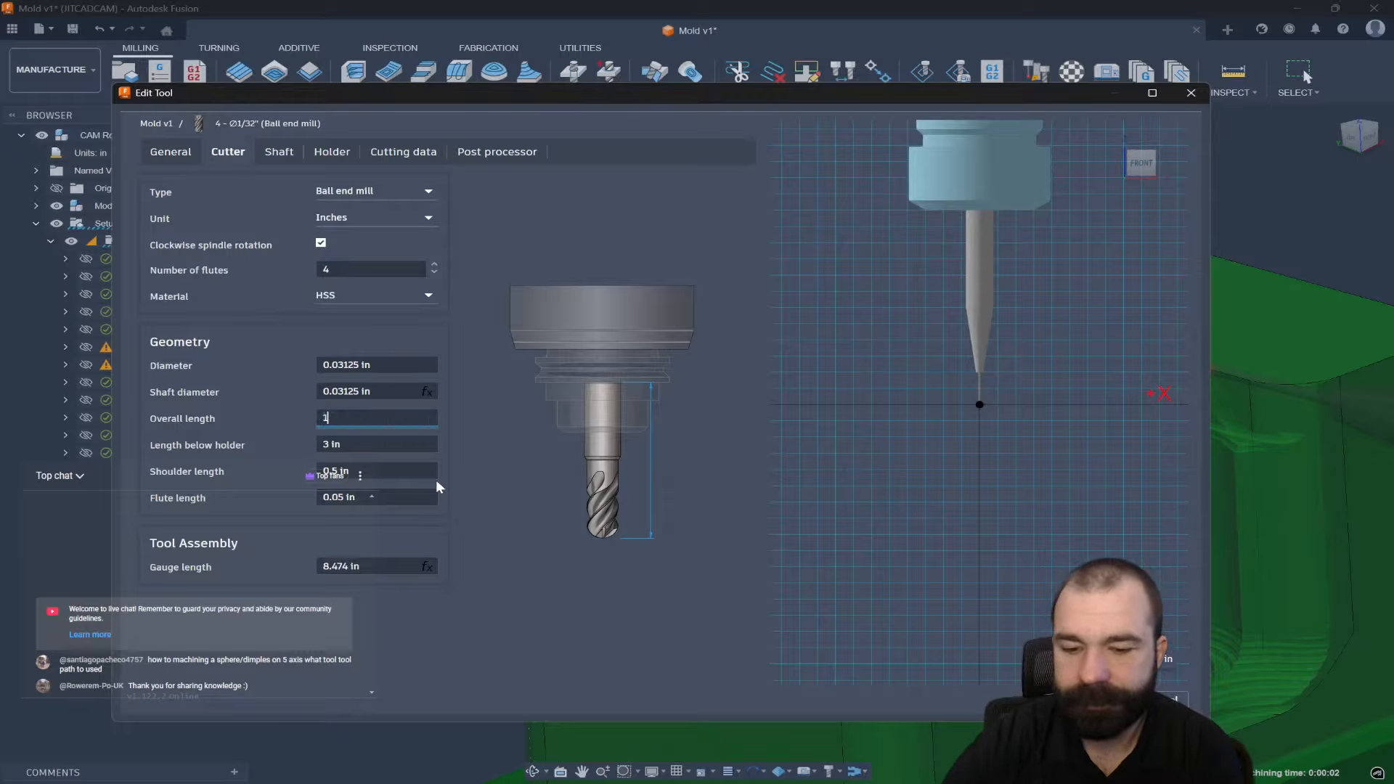
key(Return)
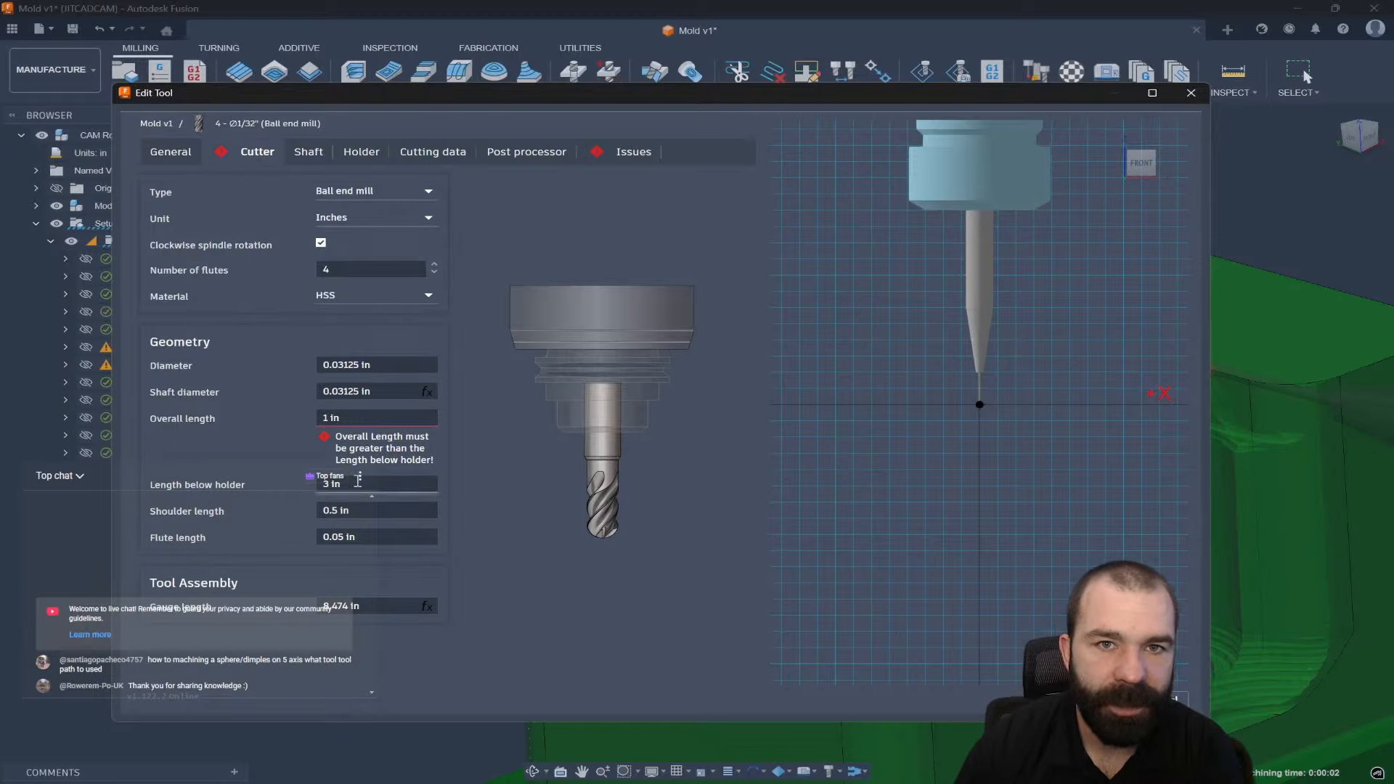
click(359, 480)
text(1.0)
key(Return)
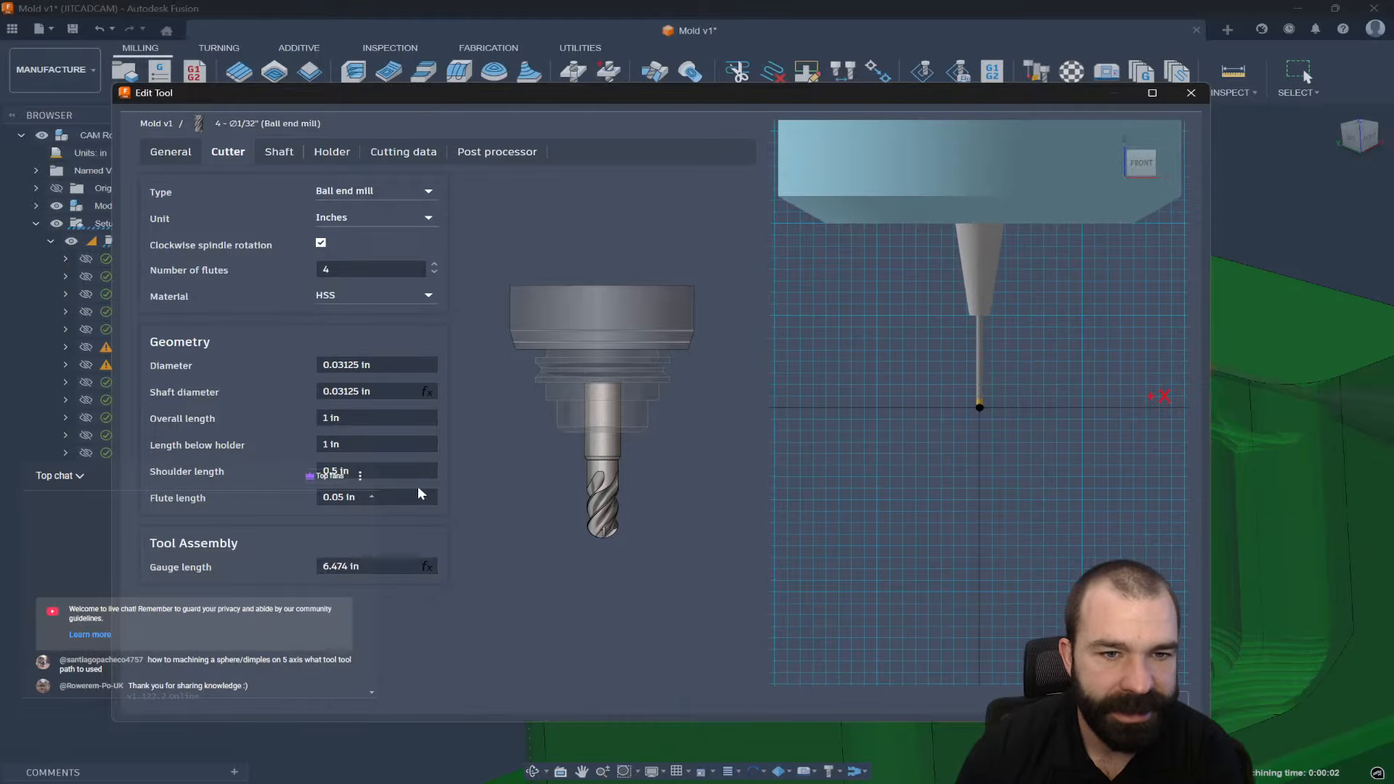
click(353, 471)
text(0.3)
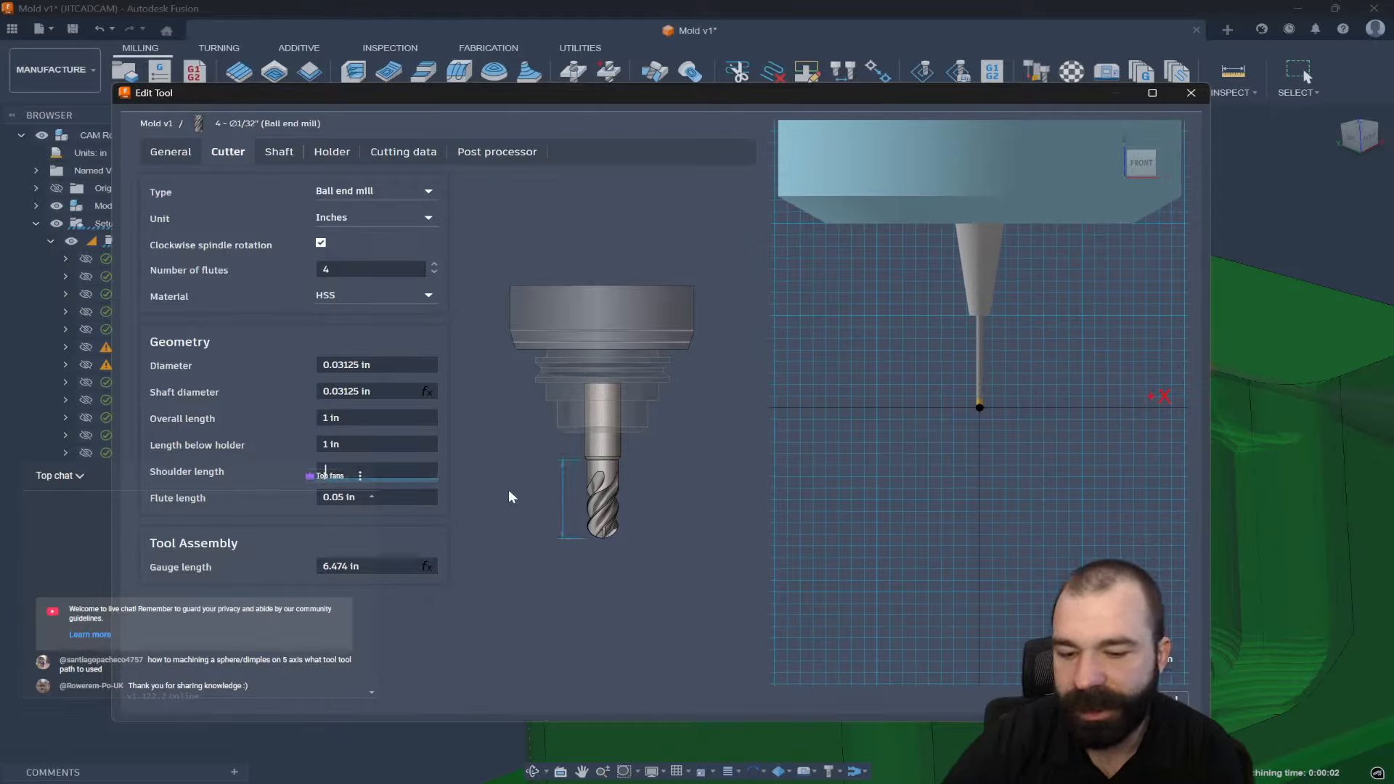
key(Return)
Set 3 in below holder, 3 in overall length and 0.3 in shoulder, then accept the tool.
click(362, 440)
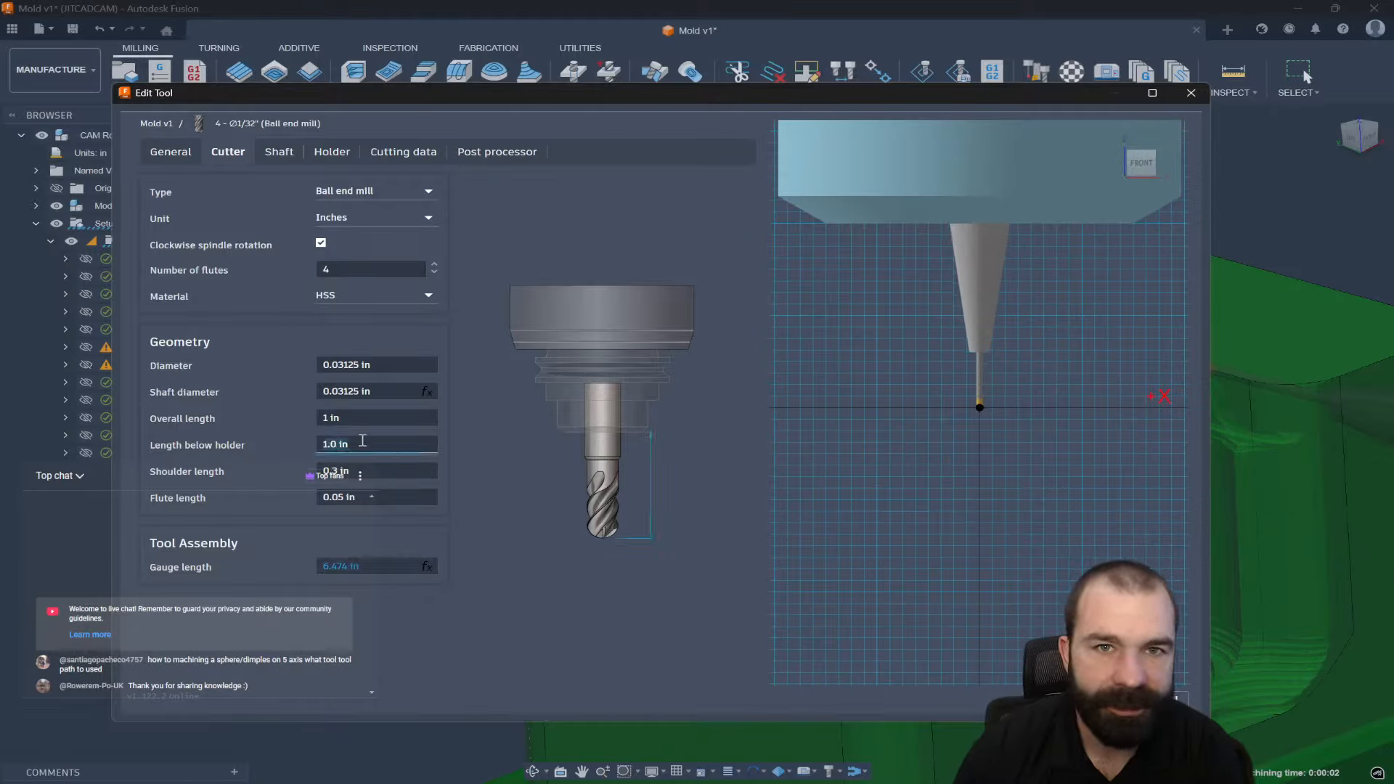
text(3.0)
key(Return)
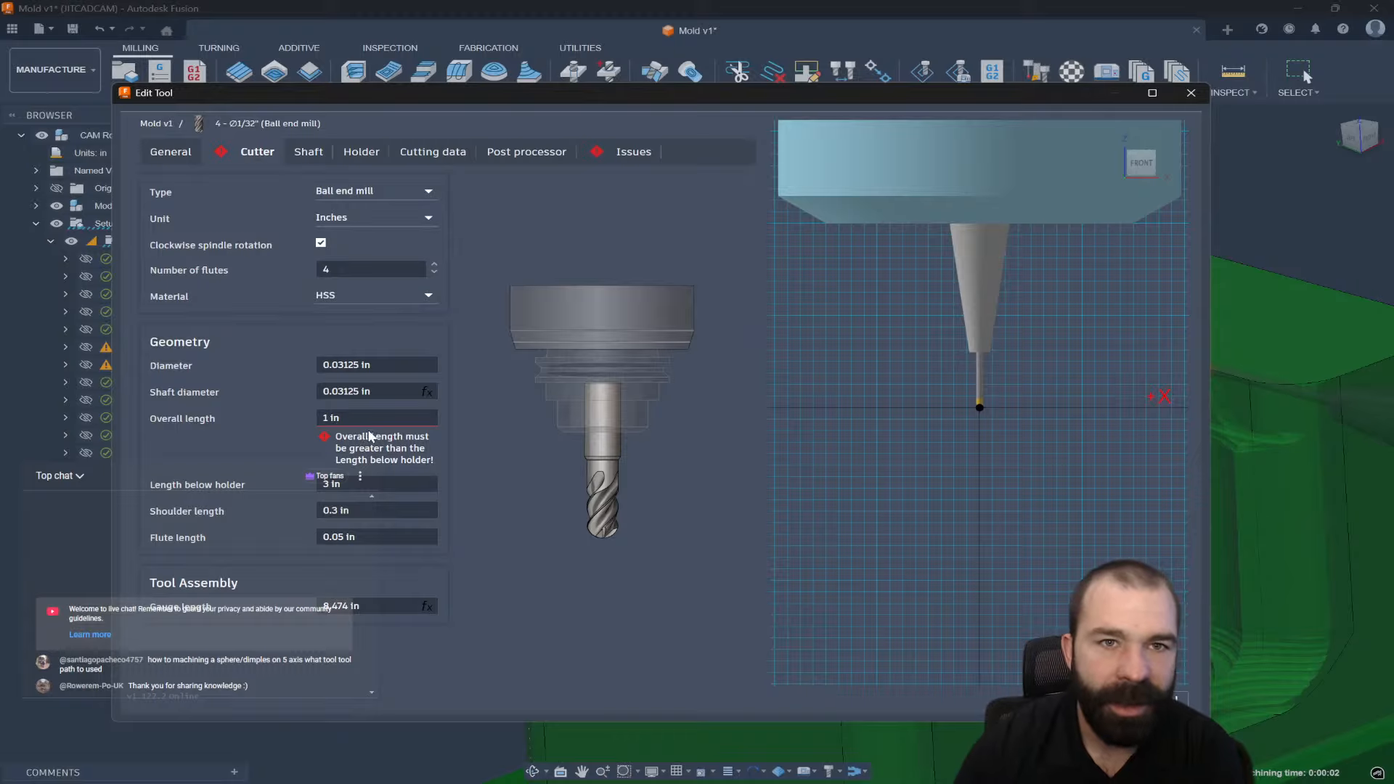
click(367, 417)
text(3)
key(Return)
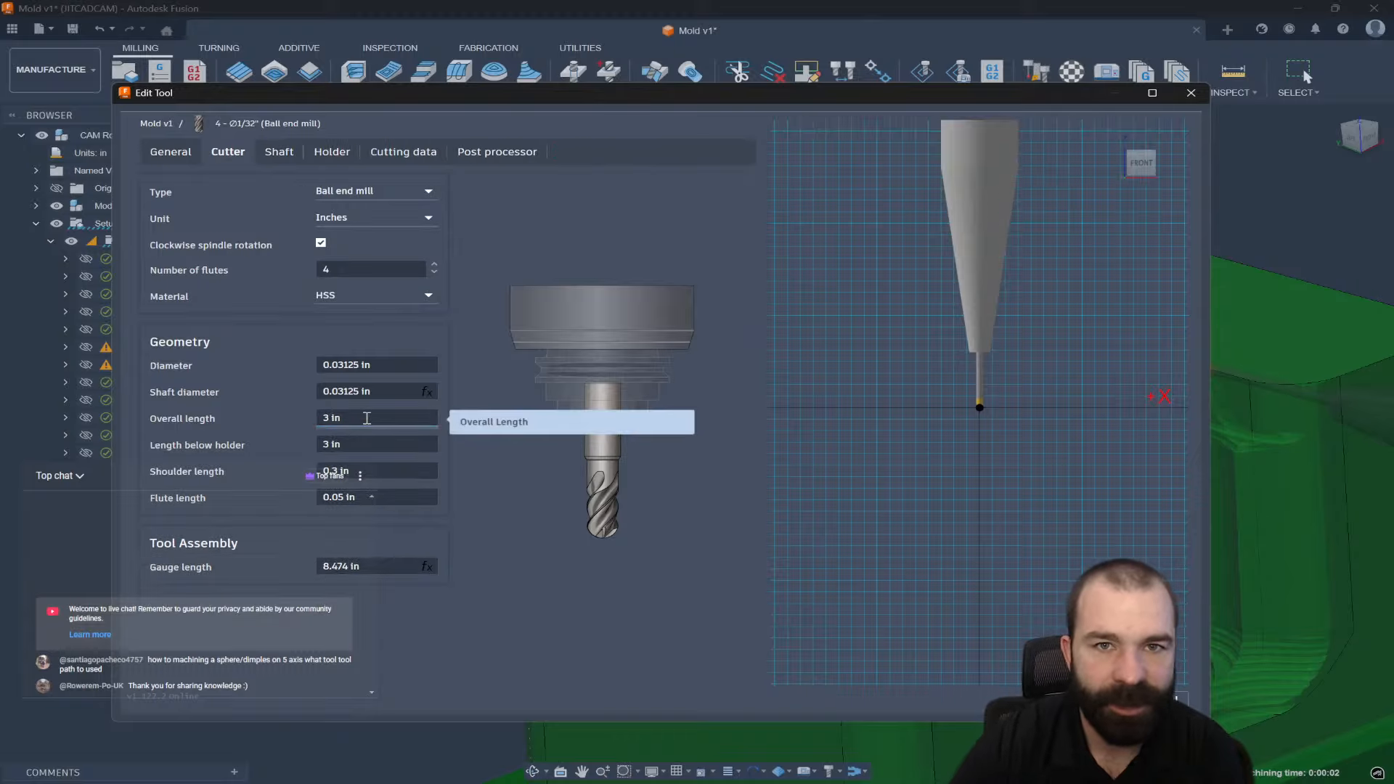
click(361, 473)
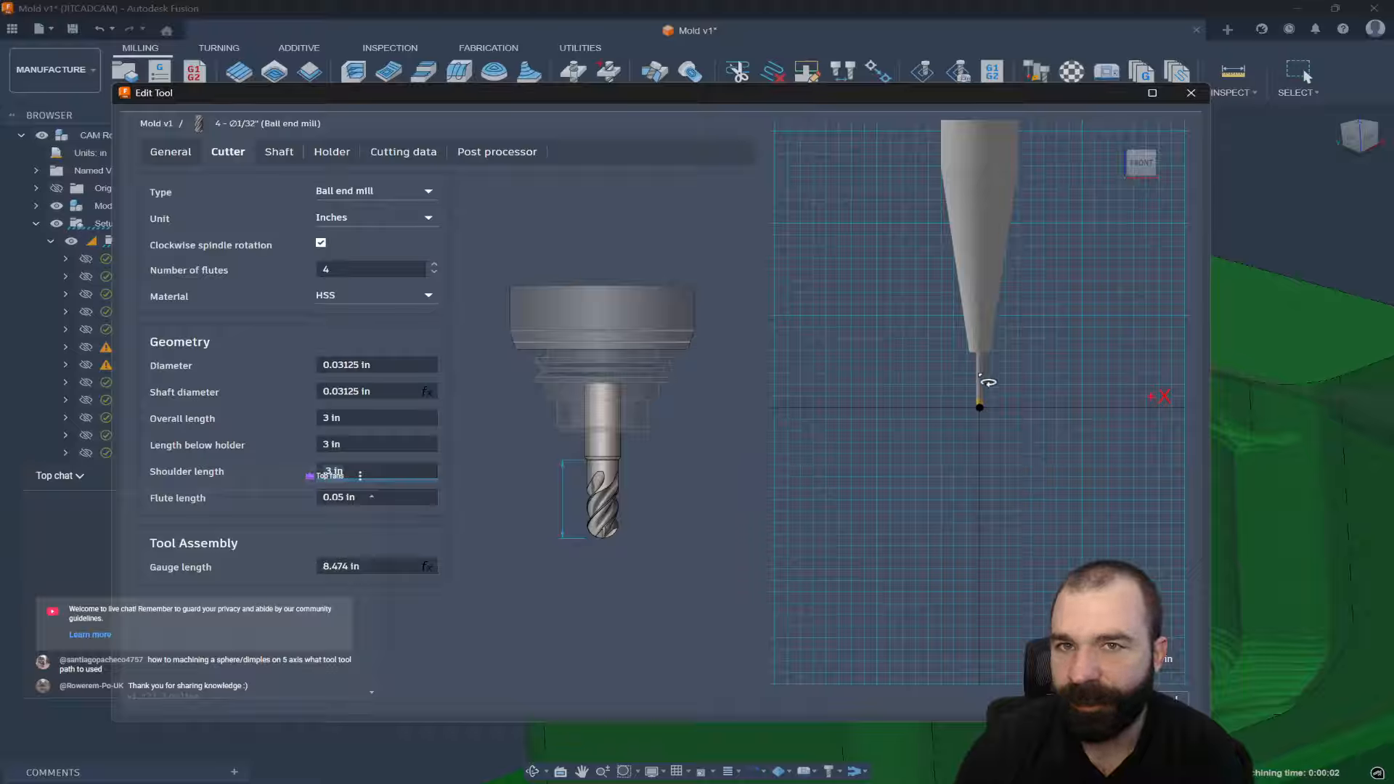
text(0.3)
key(Return)
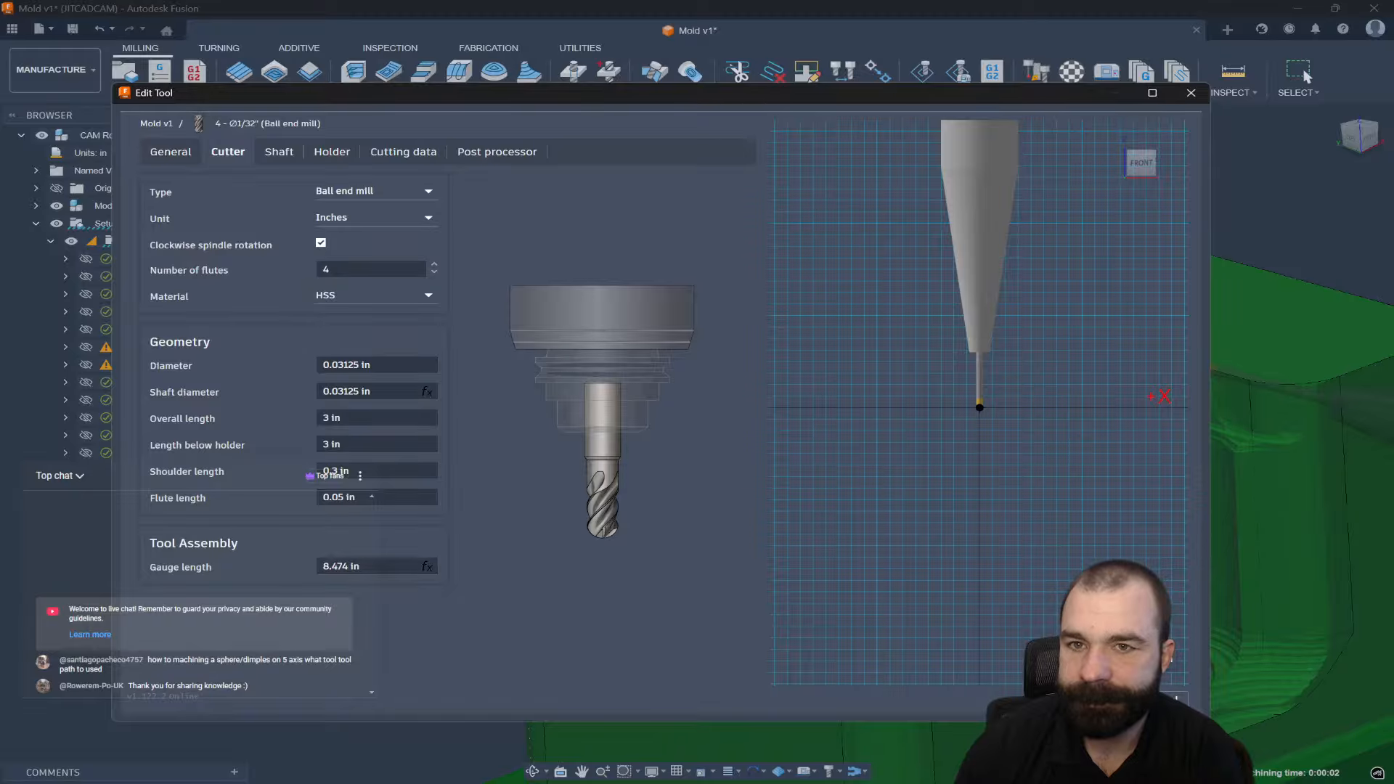
click(1160, 701)
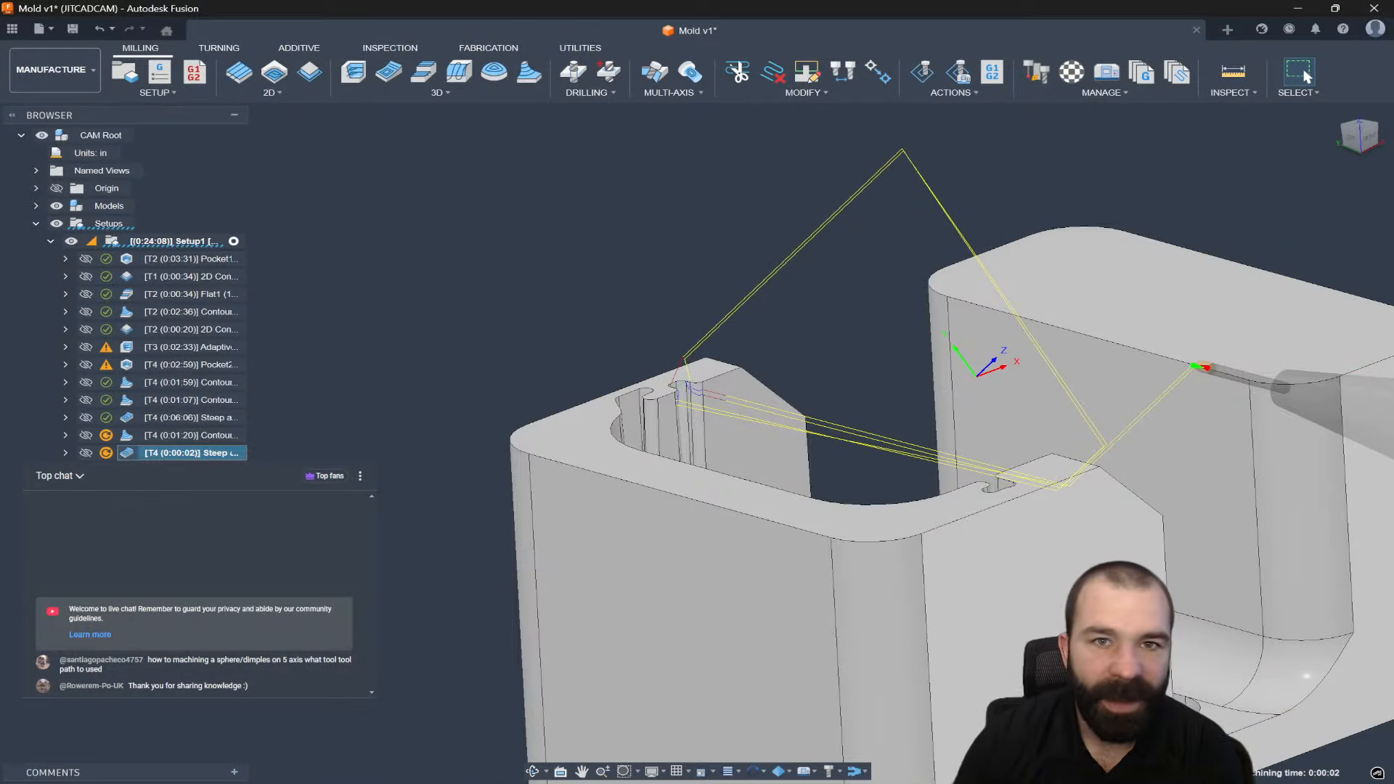
Switch Steep and Shallow2's tool axis to Vertical, regenerate to 0:00:34, and reopen it.
double_click(135, 450)
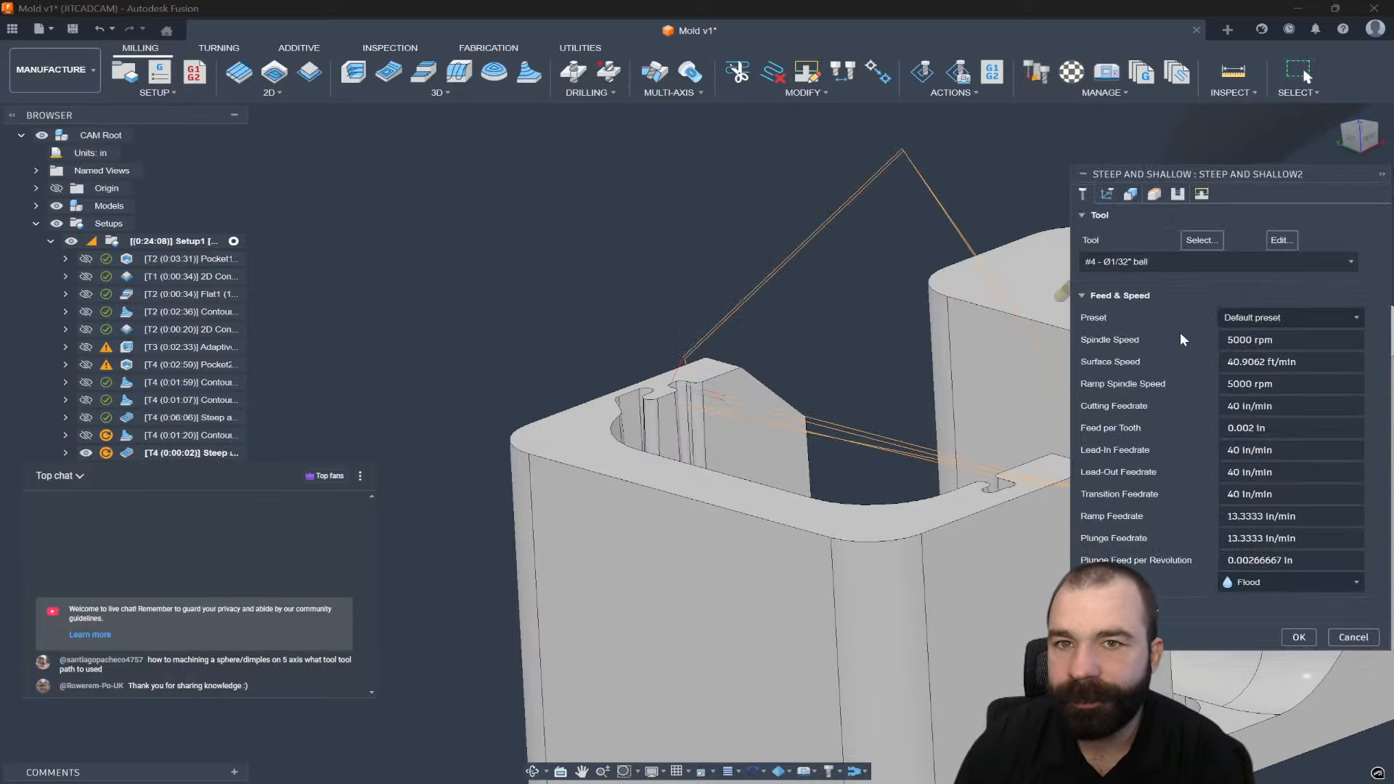
click(1106, 194)
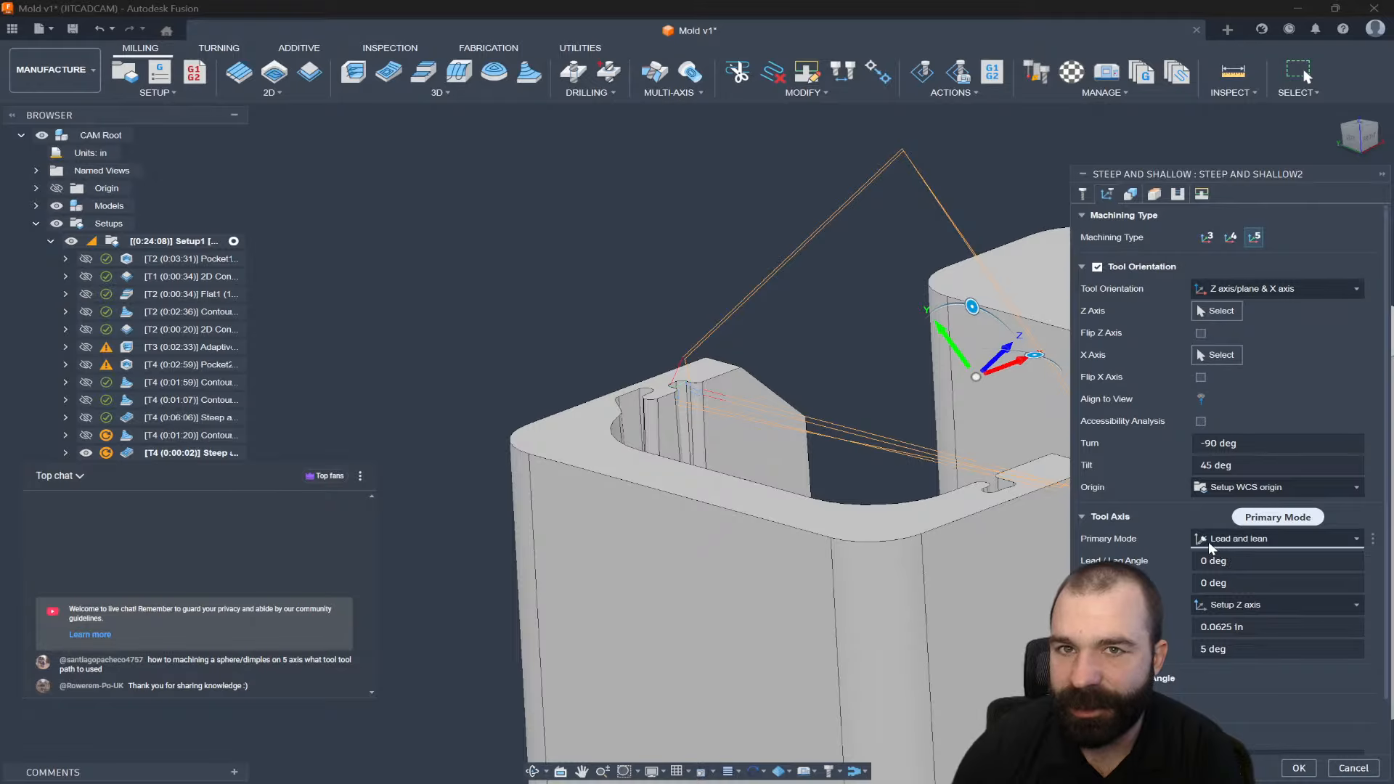
click(1227, 543)
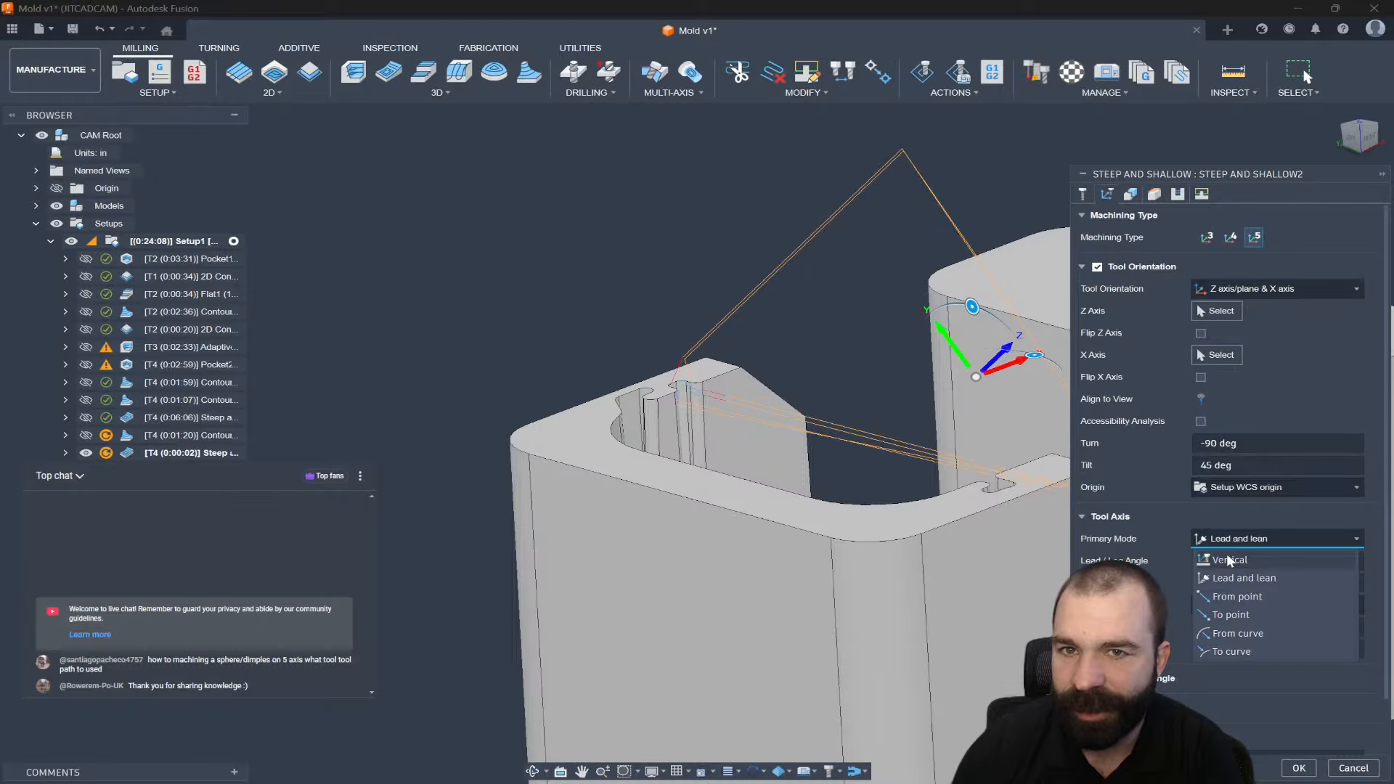
click(1226, 555)
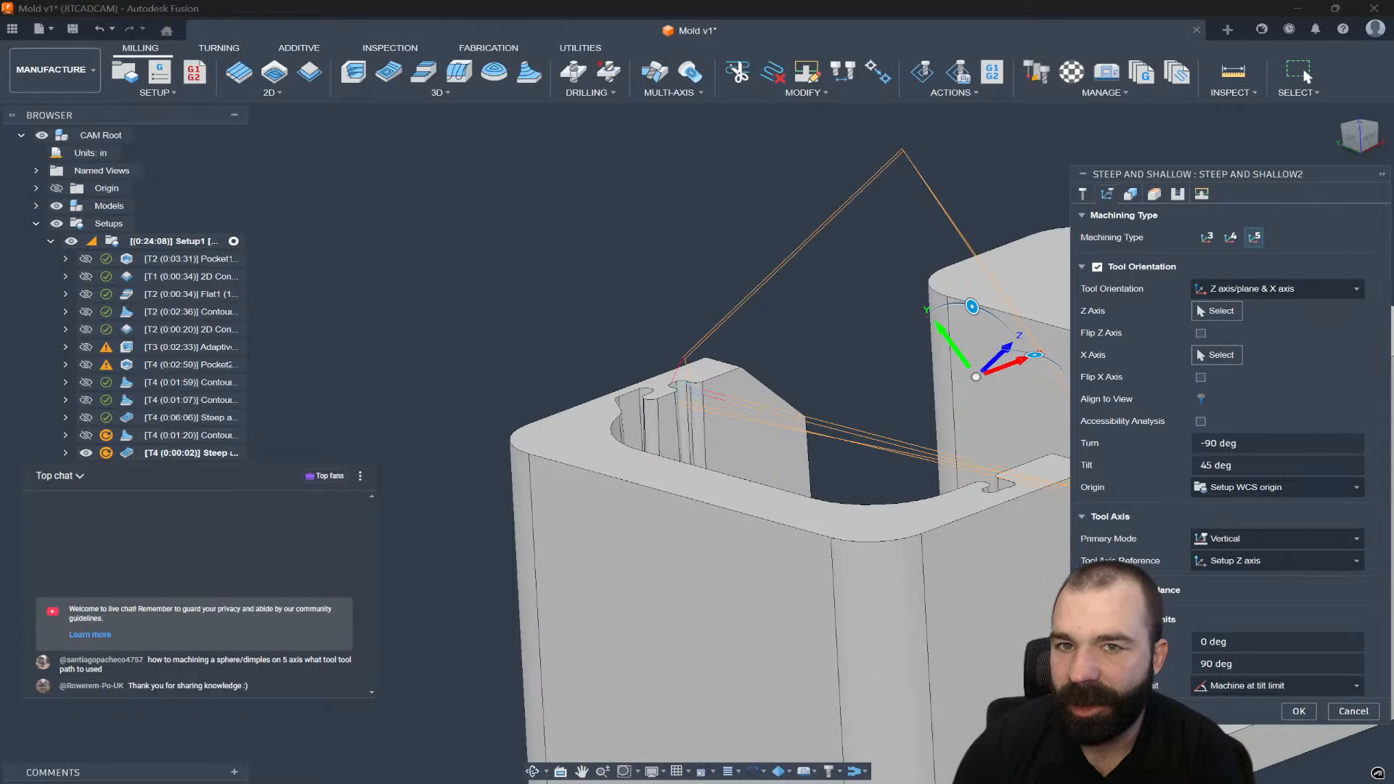
click(1299, 710)
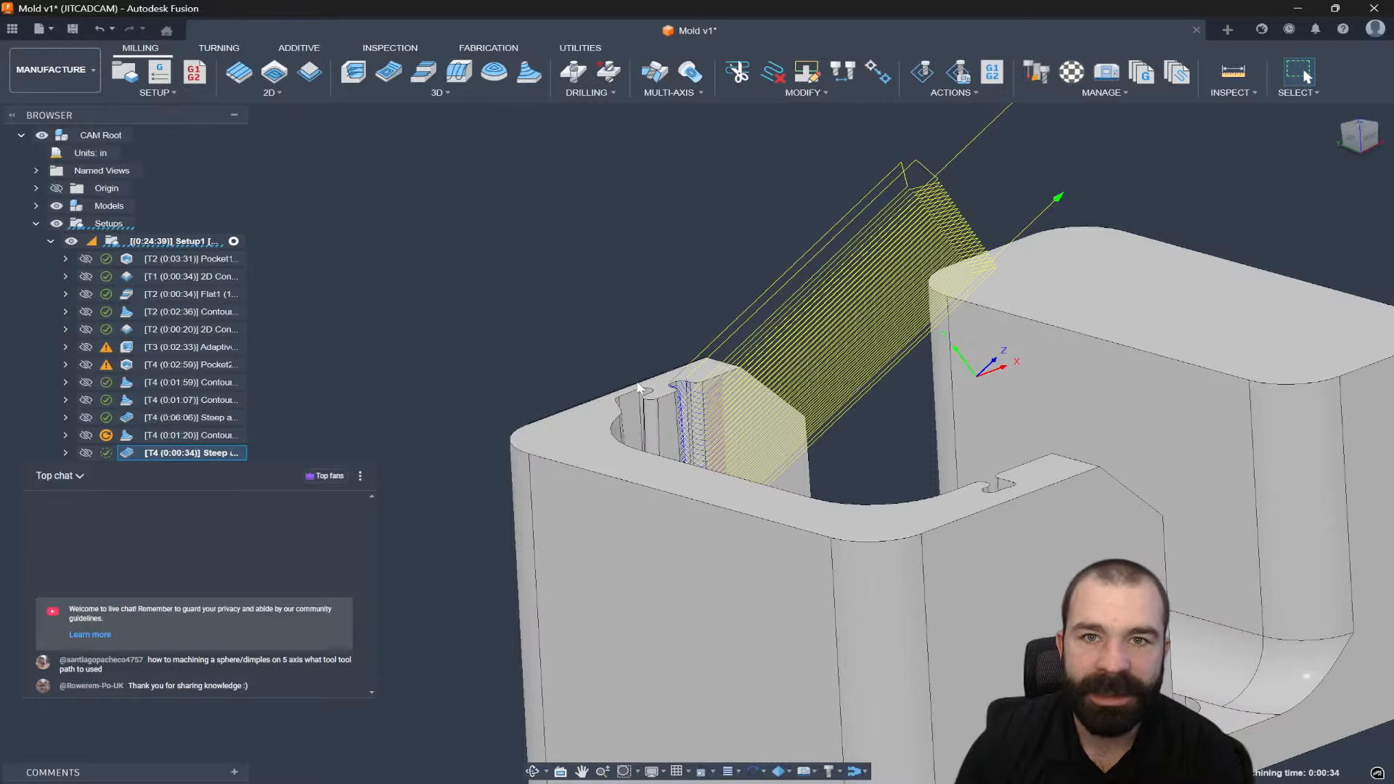
shift+middle_drag(639, 387, 694, 464)
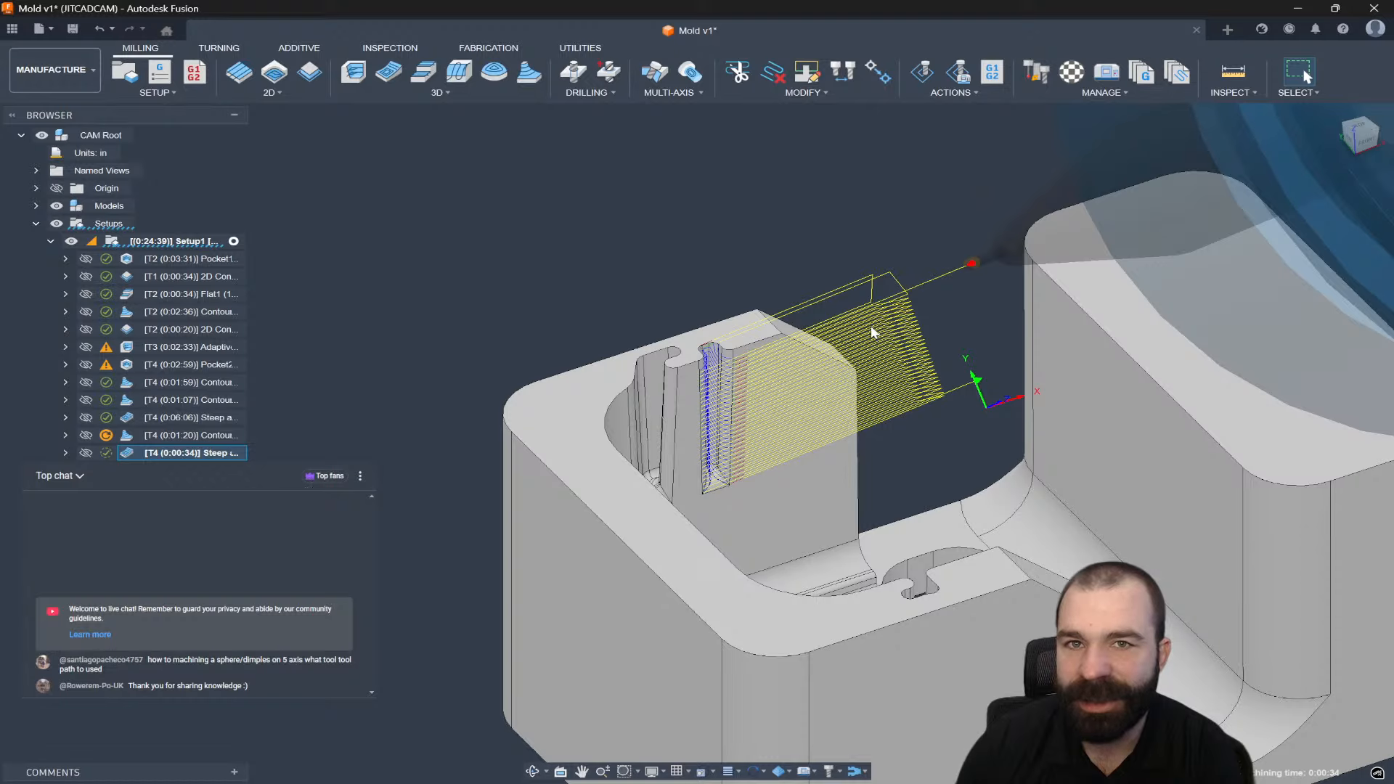
double_click(125, 456)
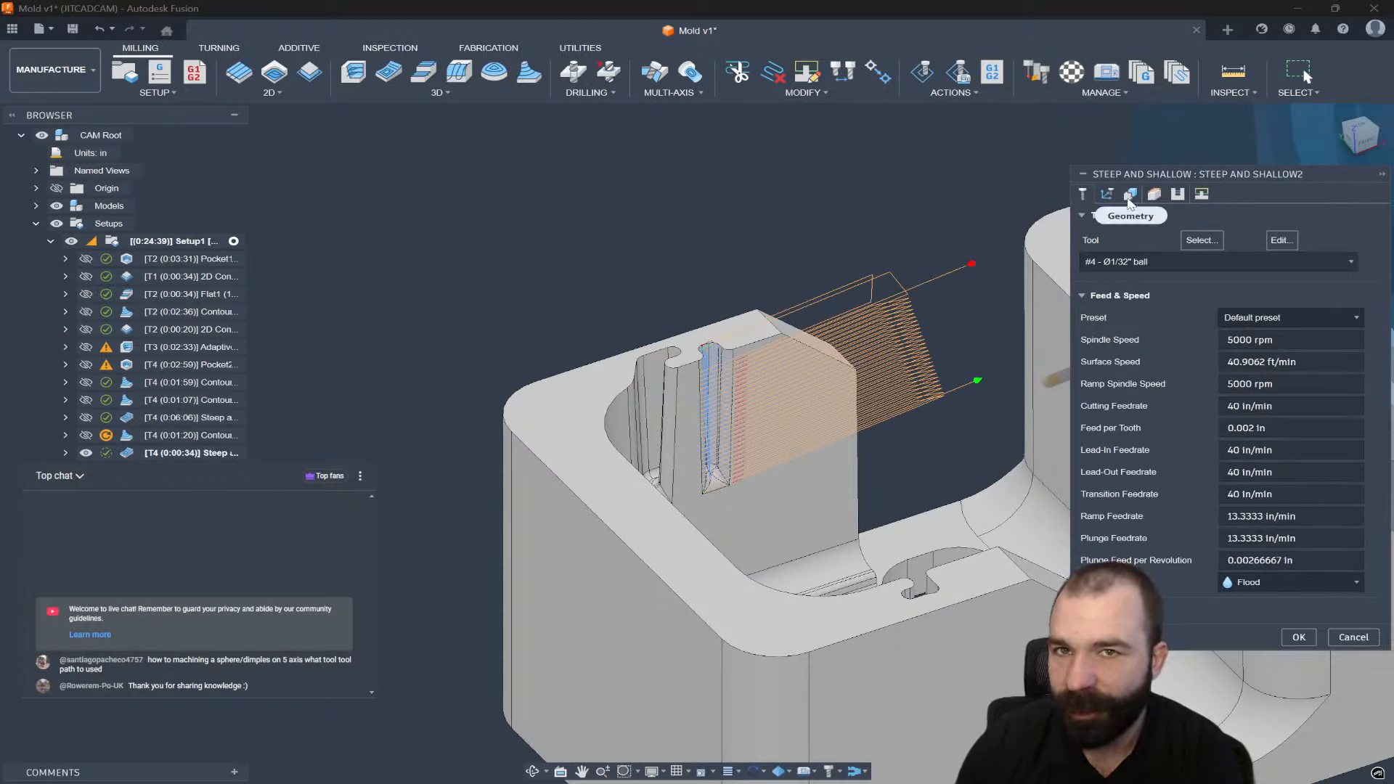
Disable Tool Orientation on Steep and Shallow2's Multi-Axis settings so it finishes the slot vertically.
click(1129, 198)
click(1107, 194)
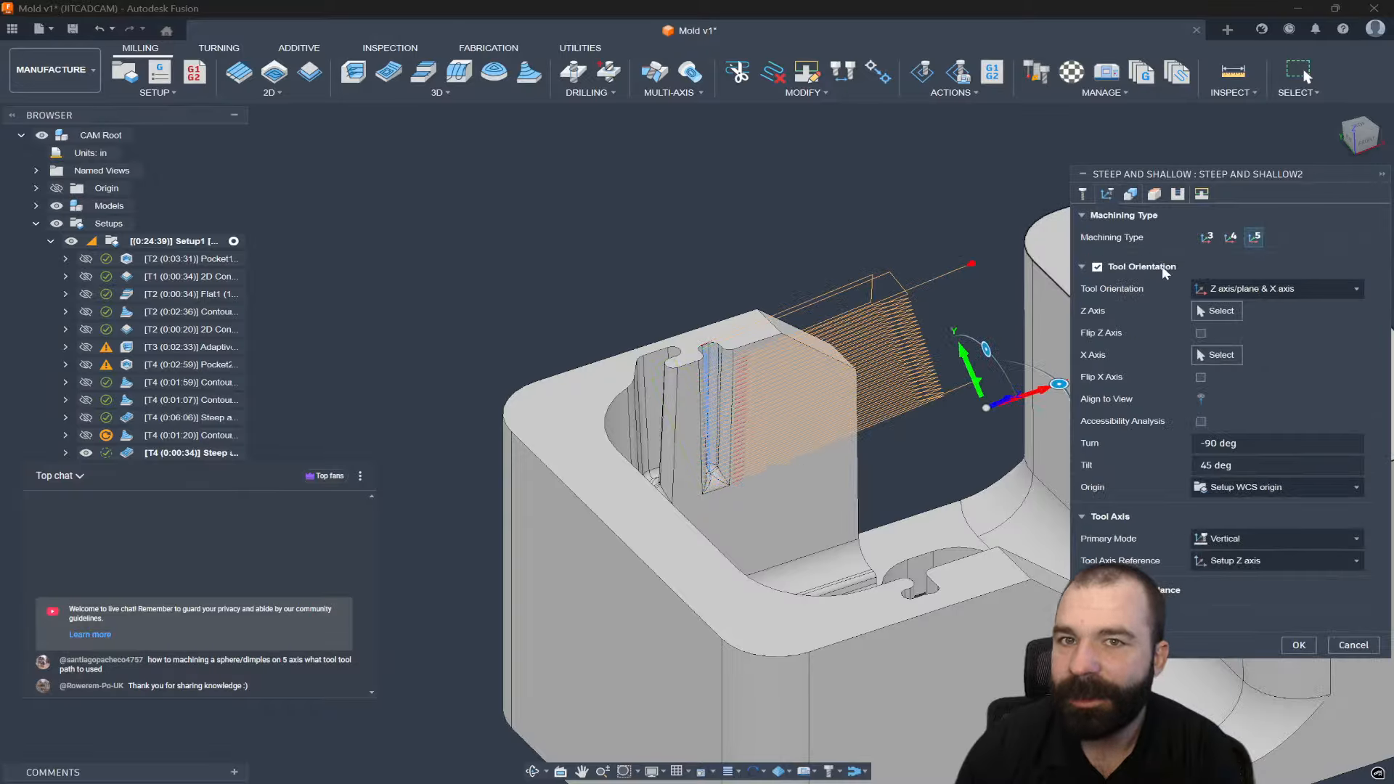
click(1084, 266)
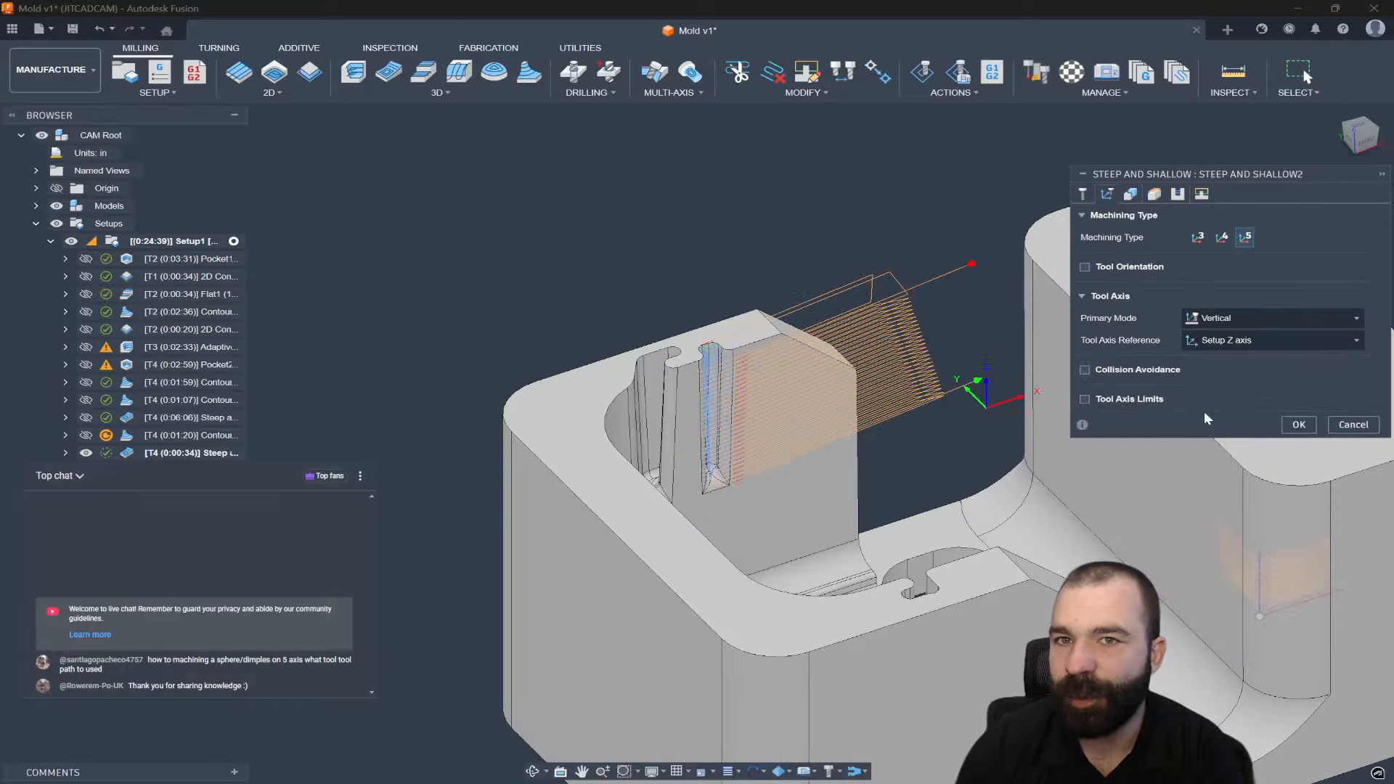
click(1299, 424)
mouse_move(738, 460)
shift+middle_down()
mouse_move(768, 421)
mouse_move(748, 442)
shift+middle_up()
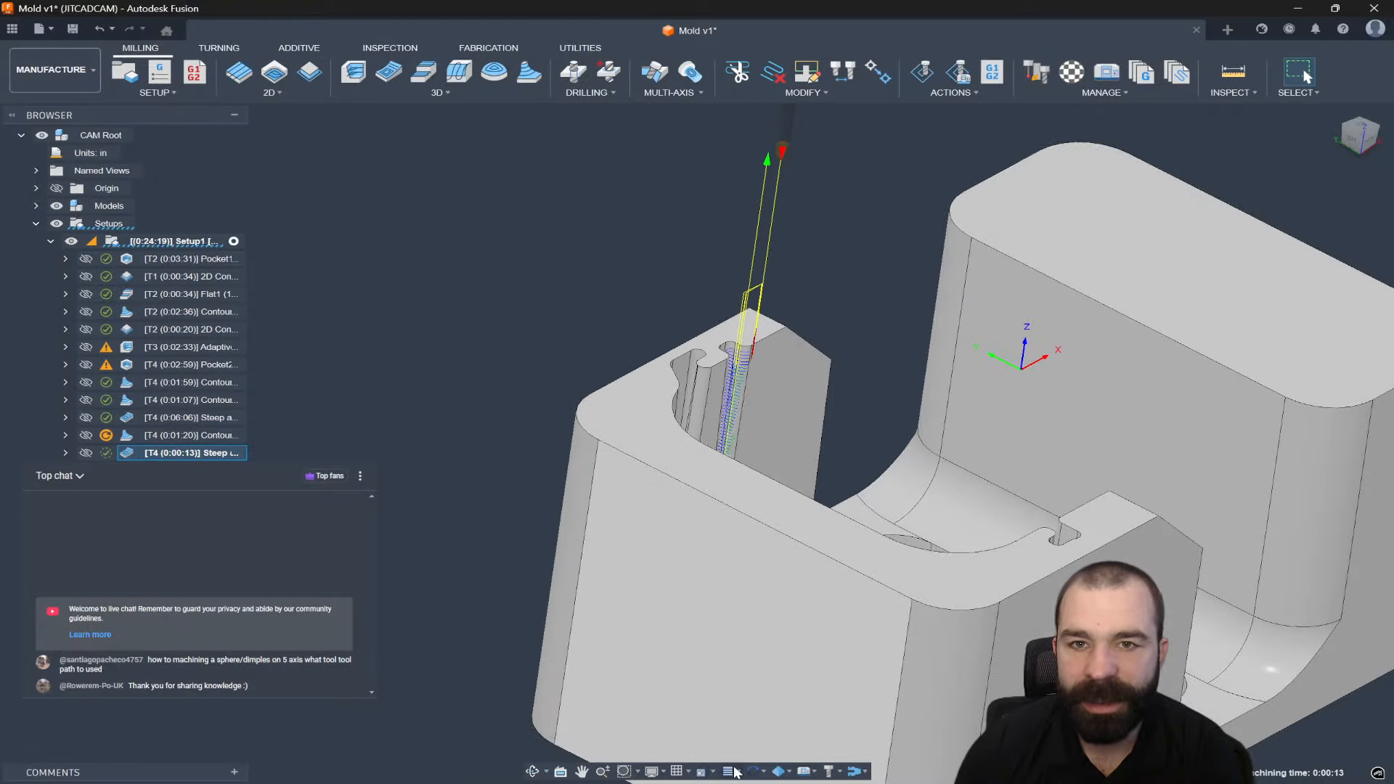
Display tool axes on the toolpath and inspect the 0:00:13 pass down the slot wall.
click(735, 771)
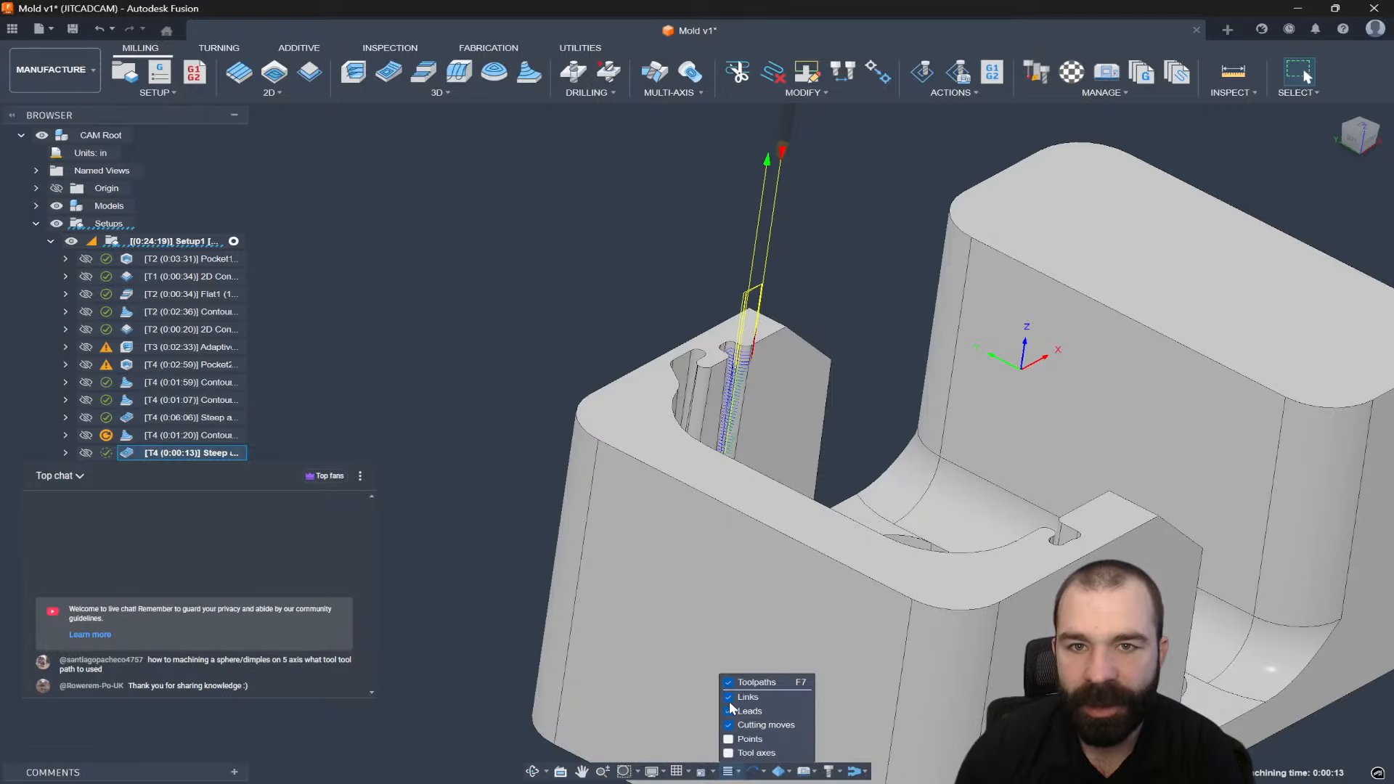
click(733, 755)
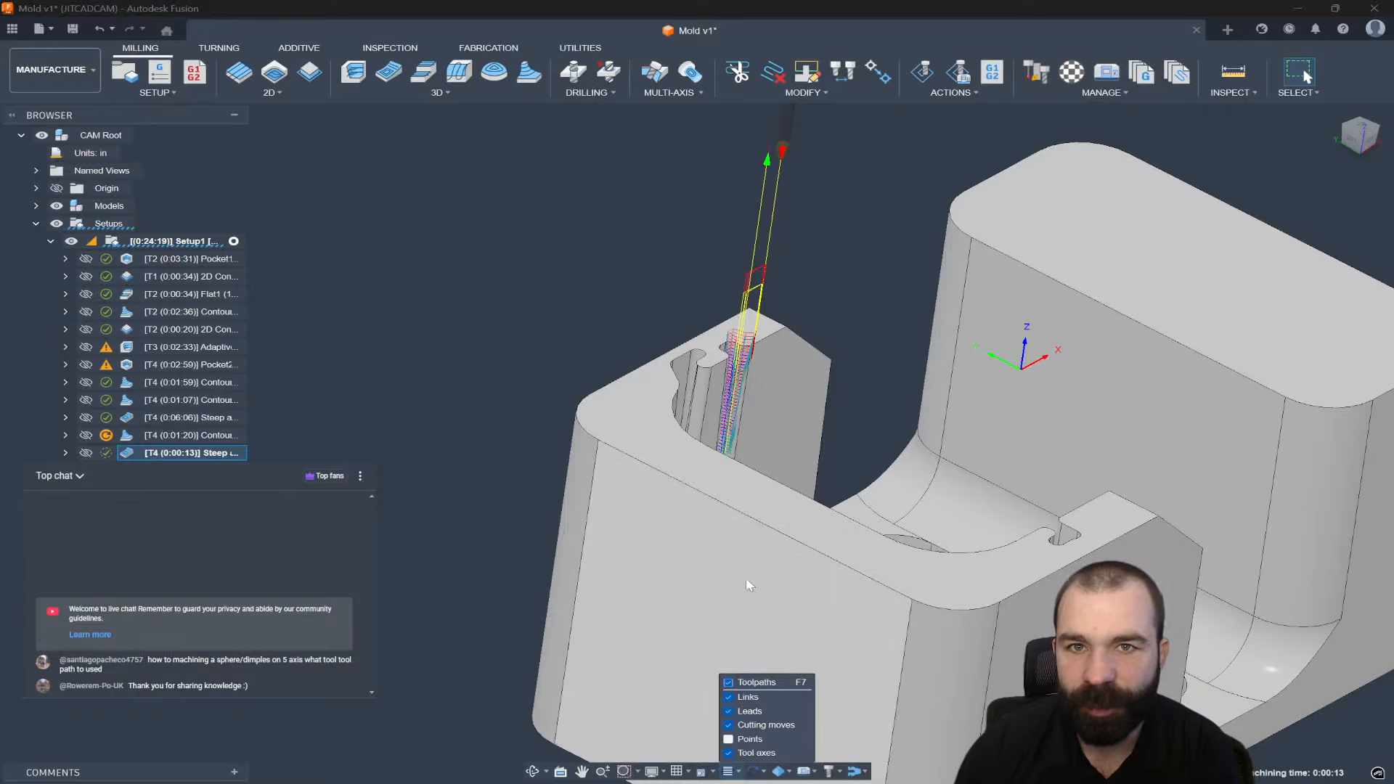
shift+middle_drag(747, 583, 735, 526)
scroll(724, 441, up, 5)
shift+middle_drag(724, 442, 679, 429)
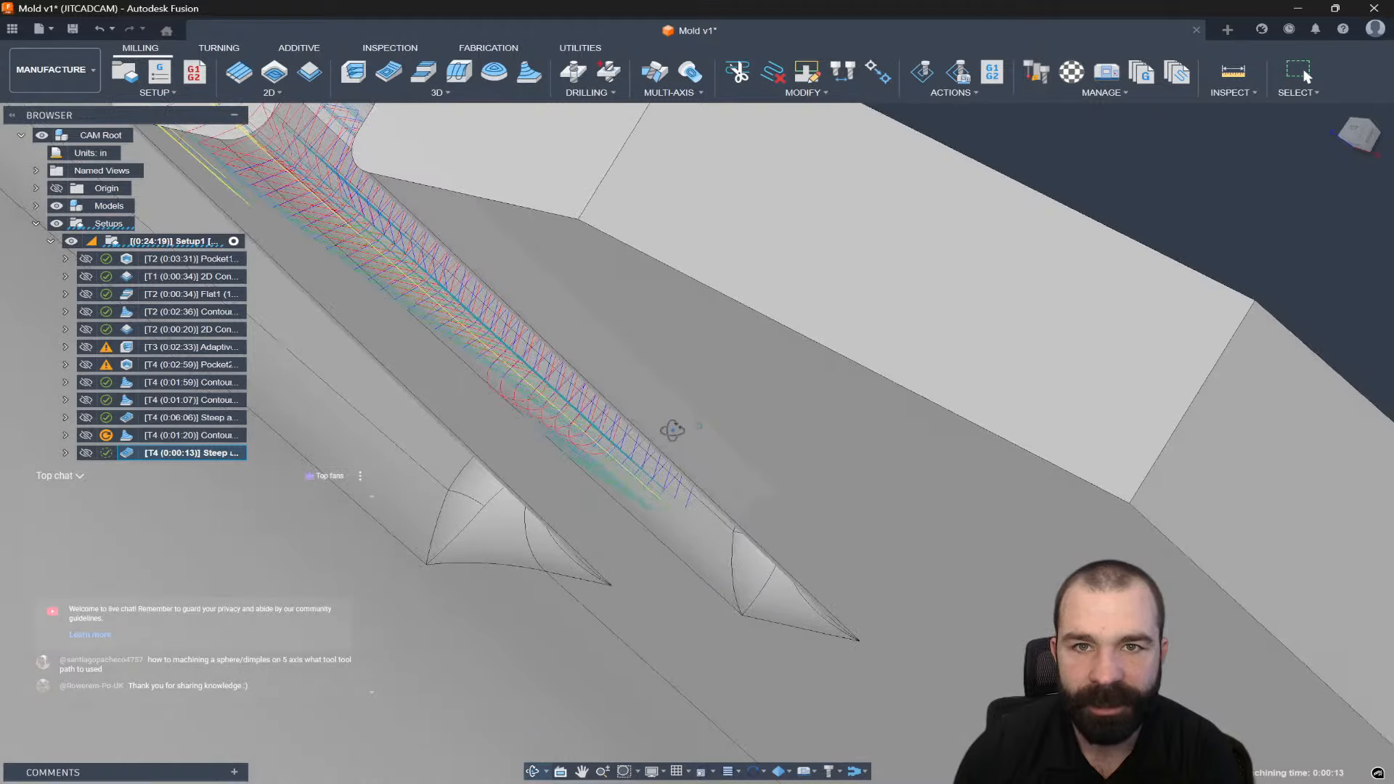
scroll(828, 535, down, 5)
scroll(826, 536, down, 4)
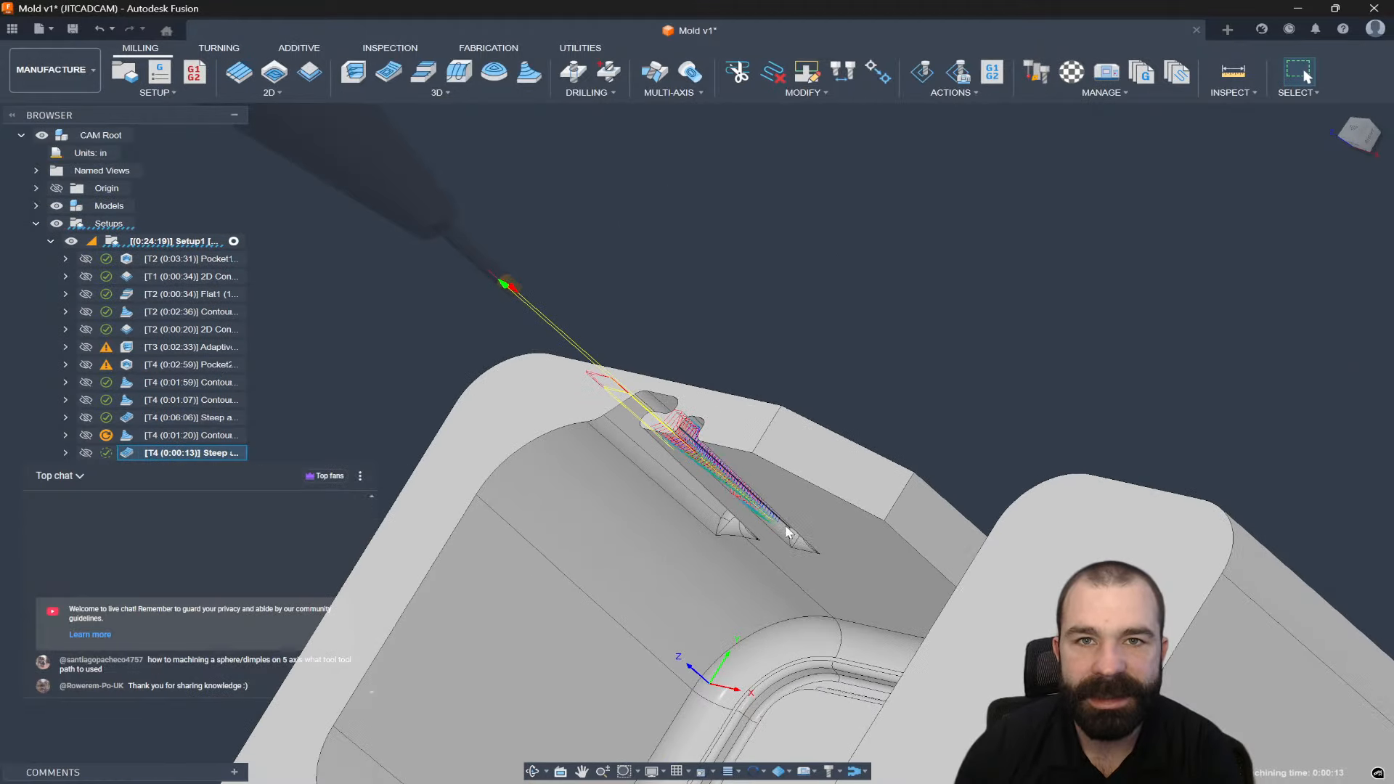
shift+middle_drag(792, 530, 777, 490)
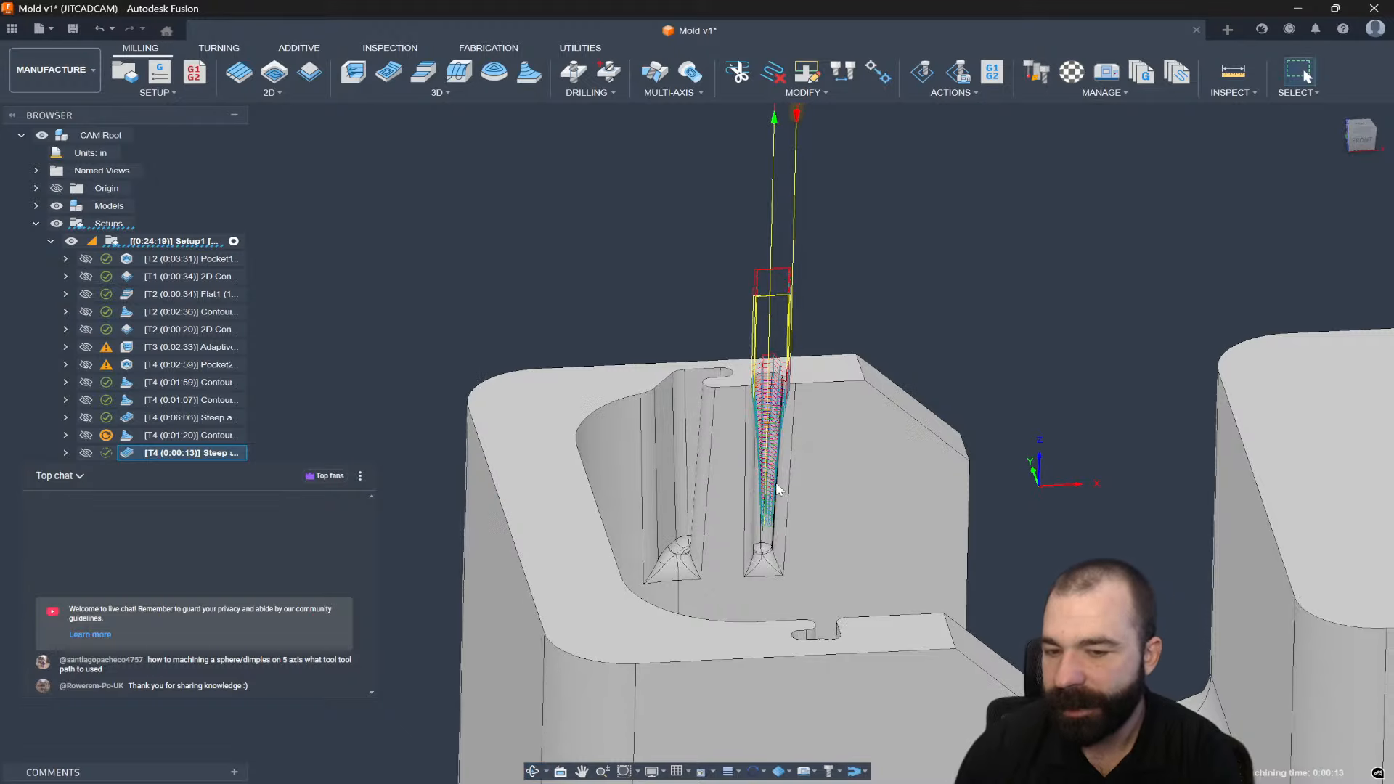
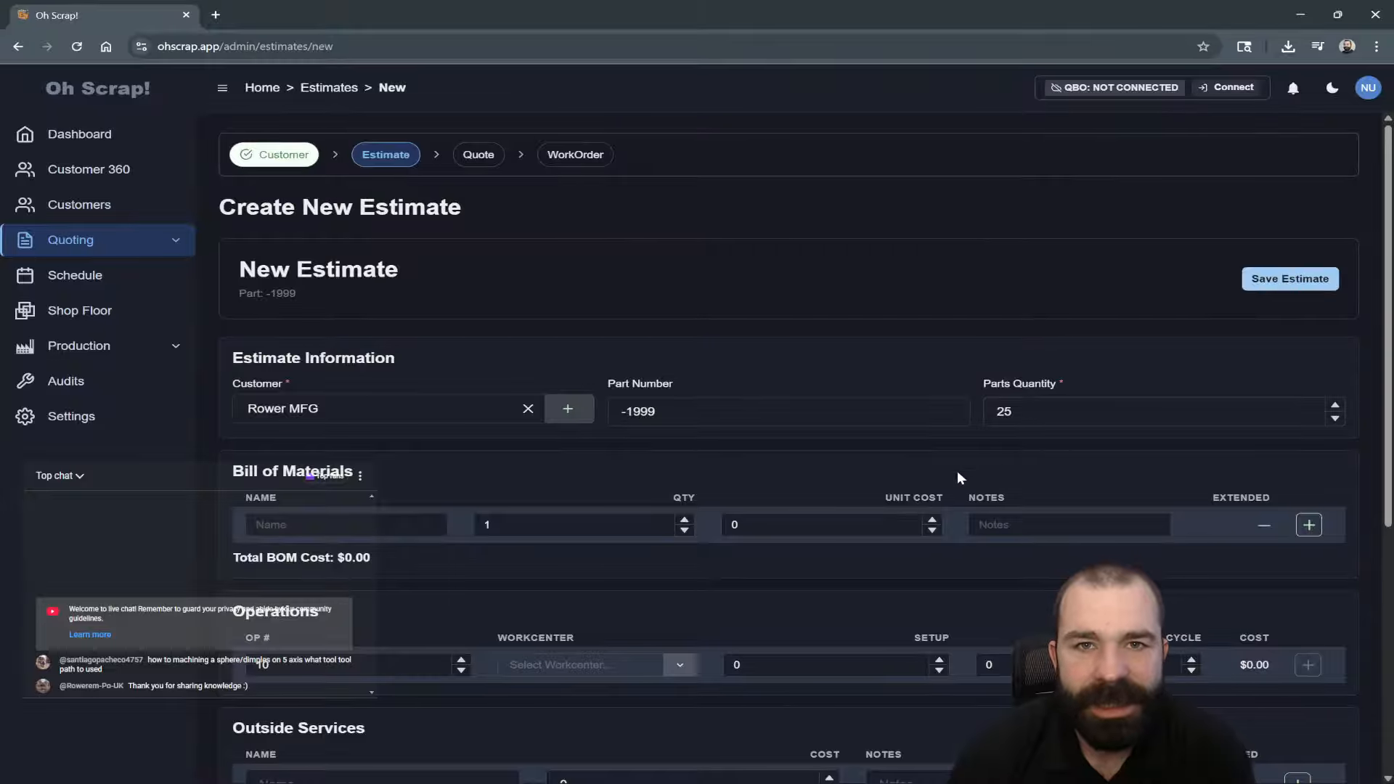
Add a 6061R bill-of-materials line: qty 3 at $72 each, noted 36" McMaster.
scroll(956, 472, down, 2)
click(360, 379)
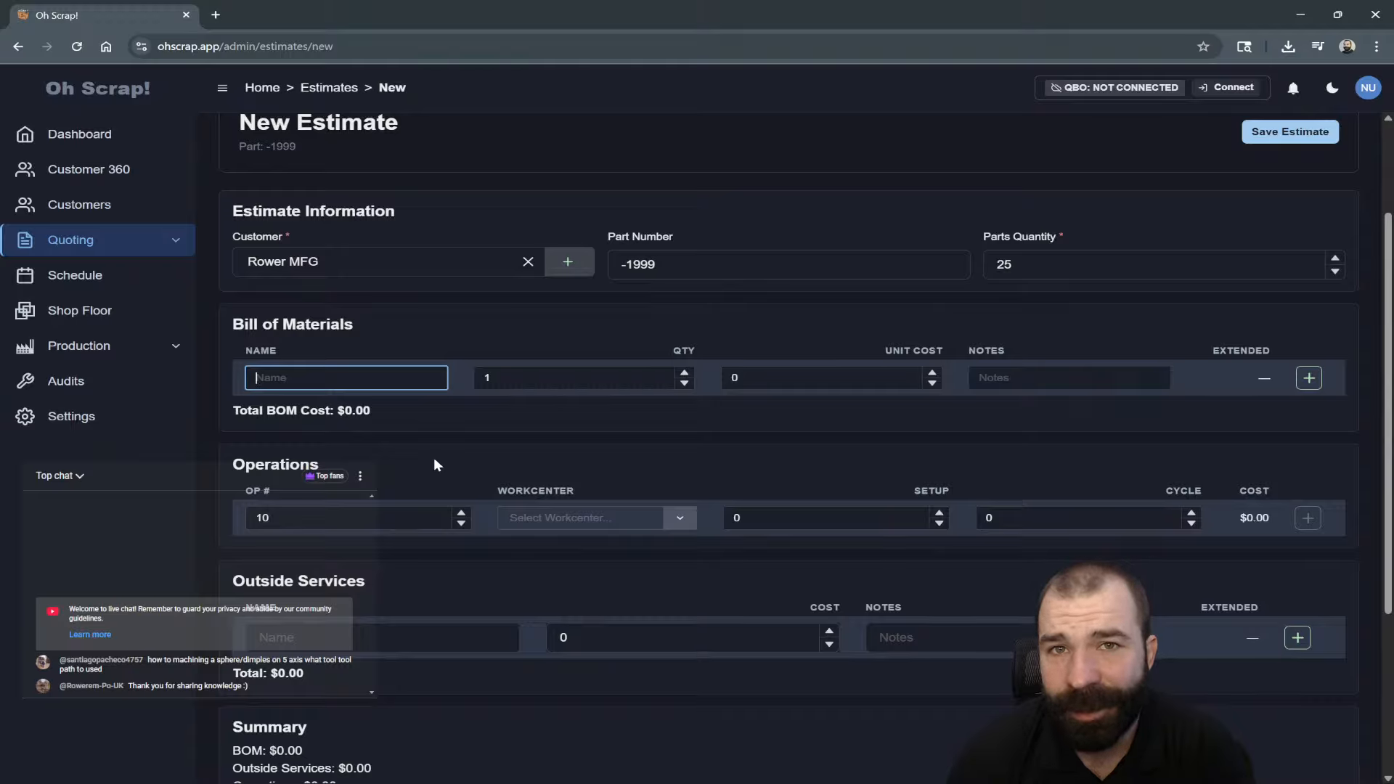
text(6061)
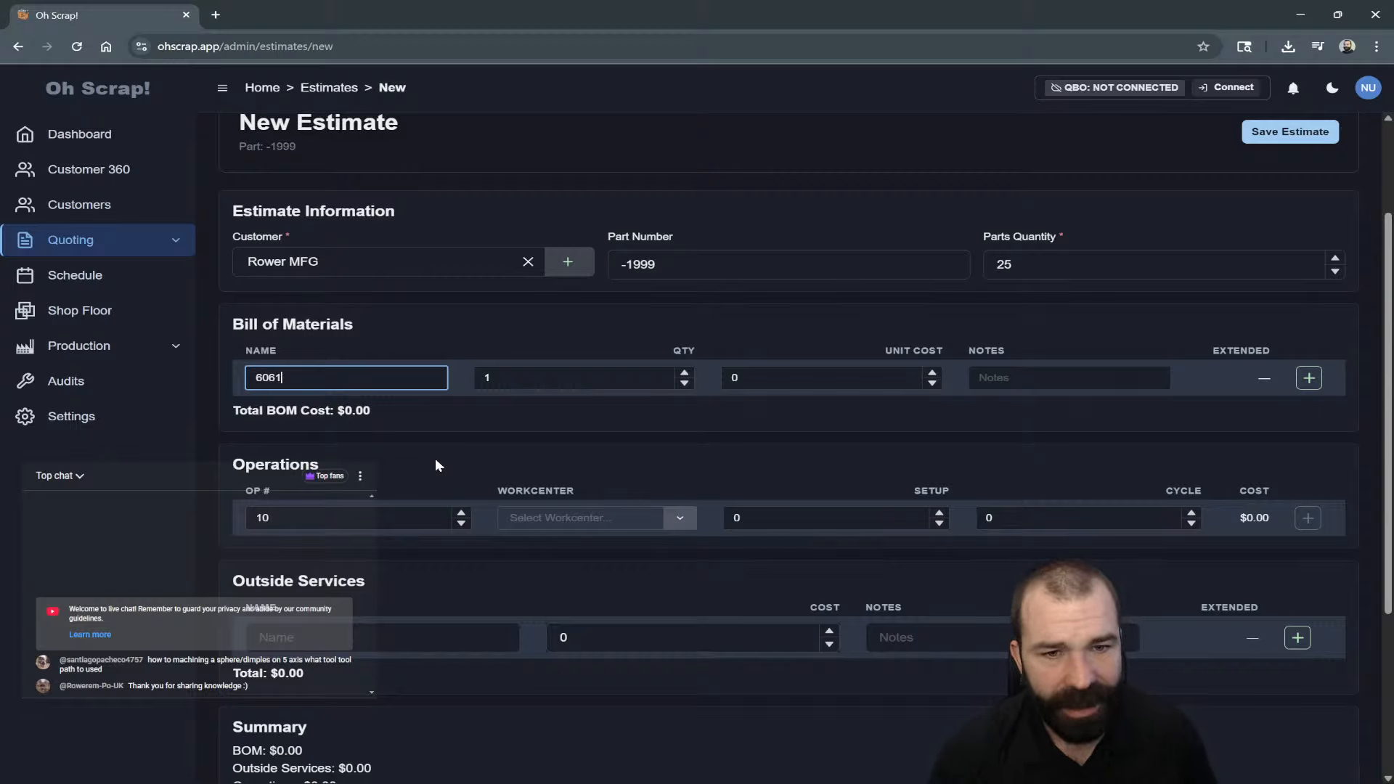
text(R)
click(540, 383)
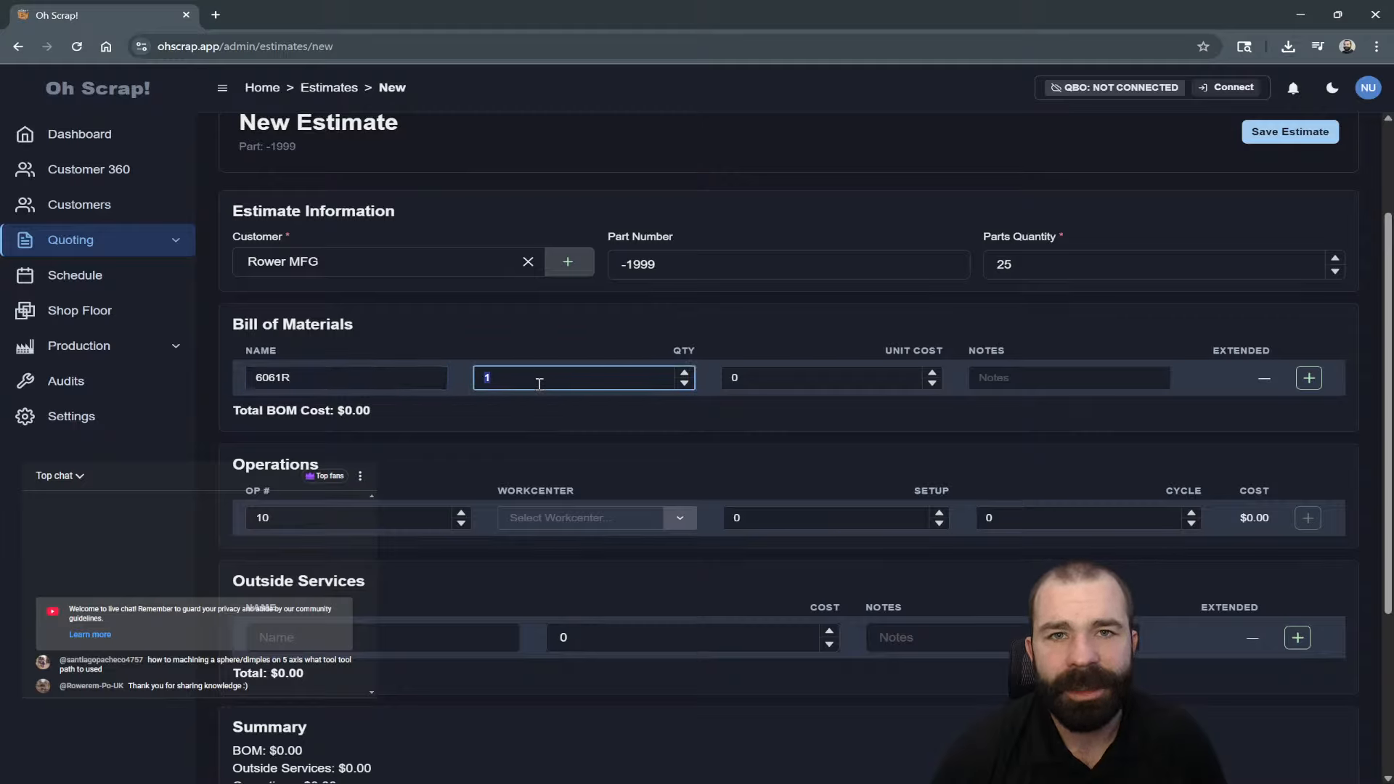
click(759, 385)
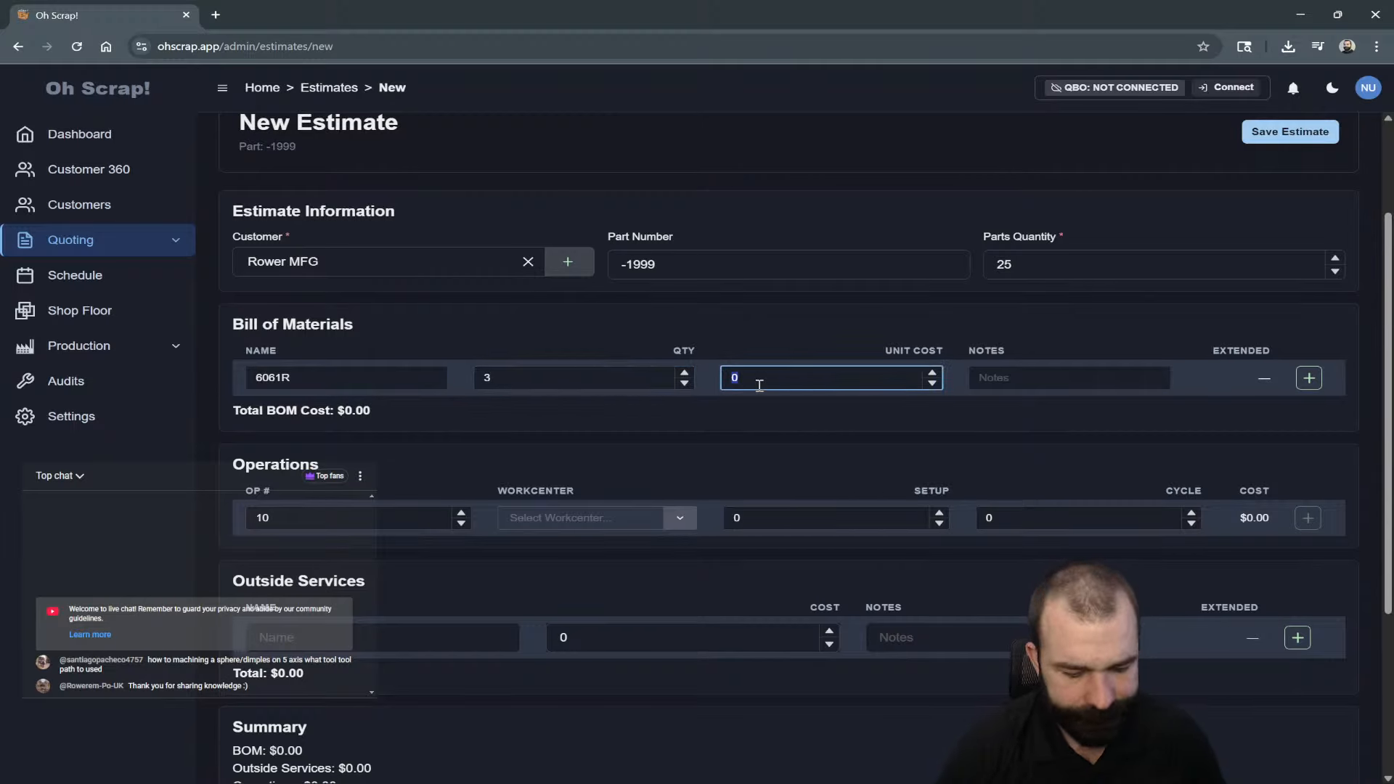
click(1016, 378)
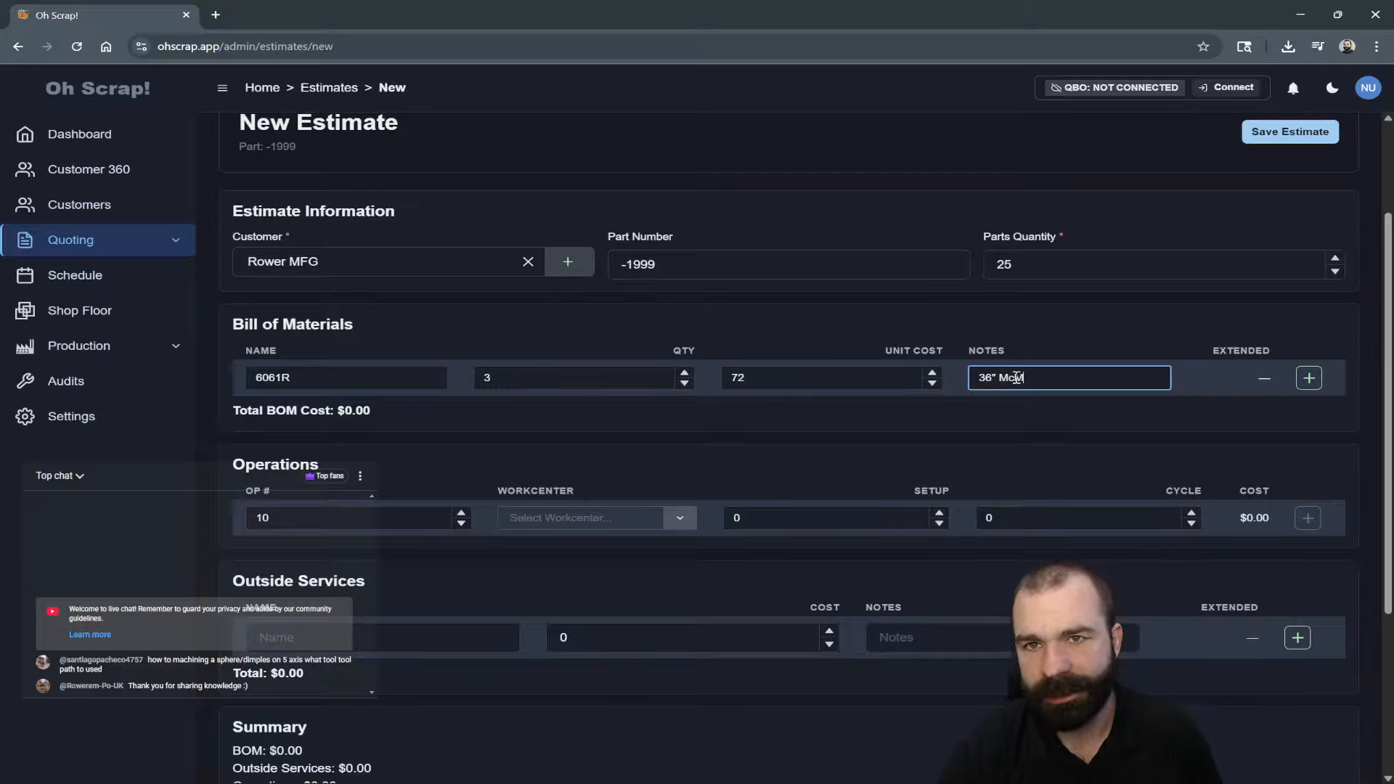
click(1309, 377)
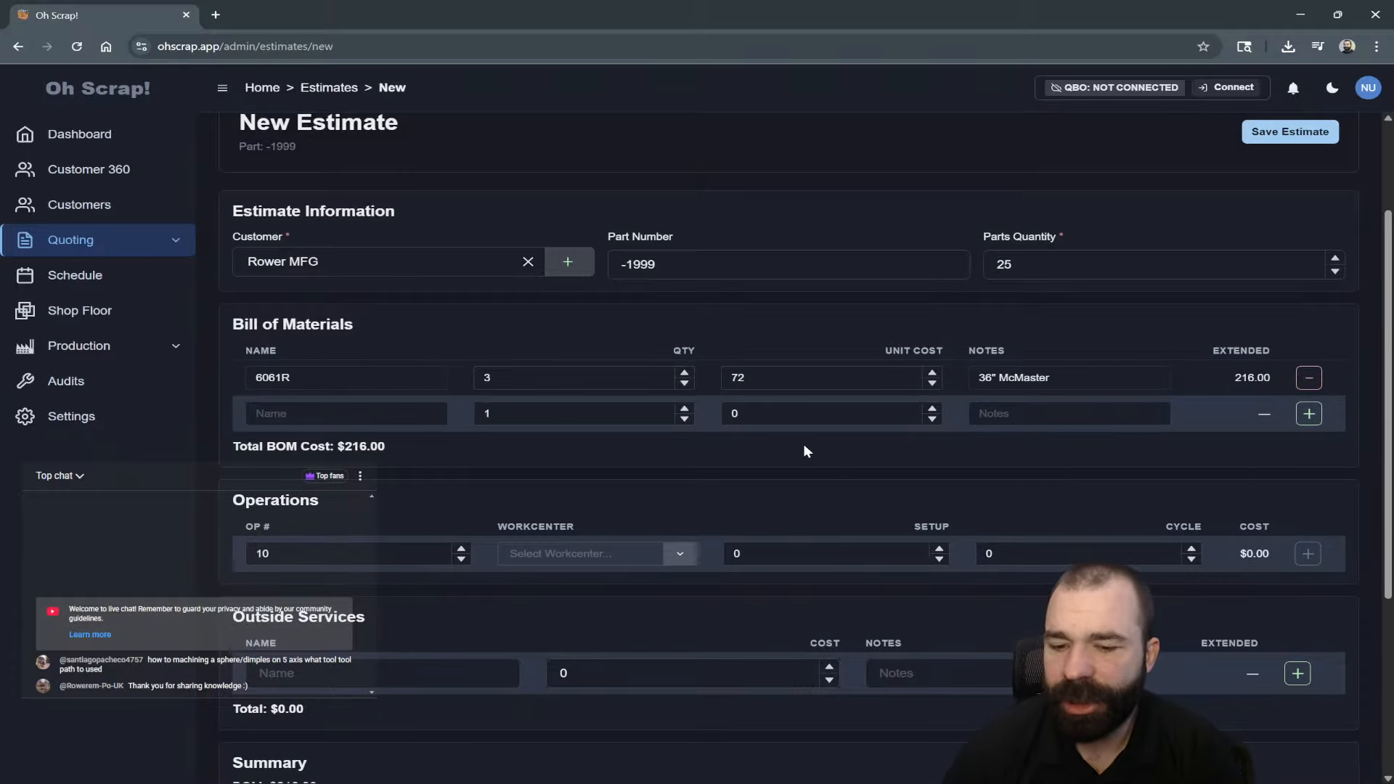
scroll(803, 450, down, 4)
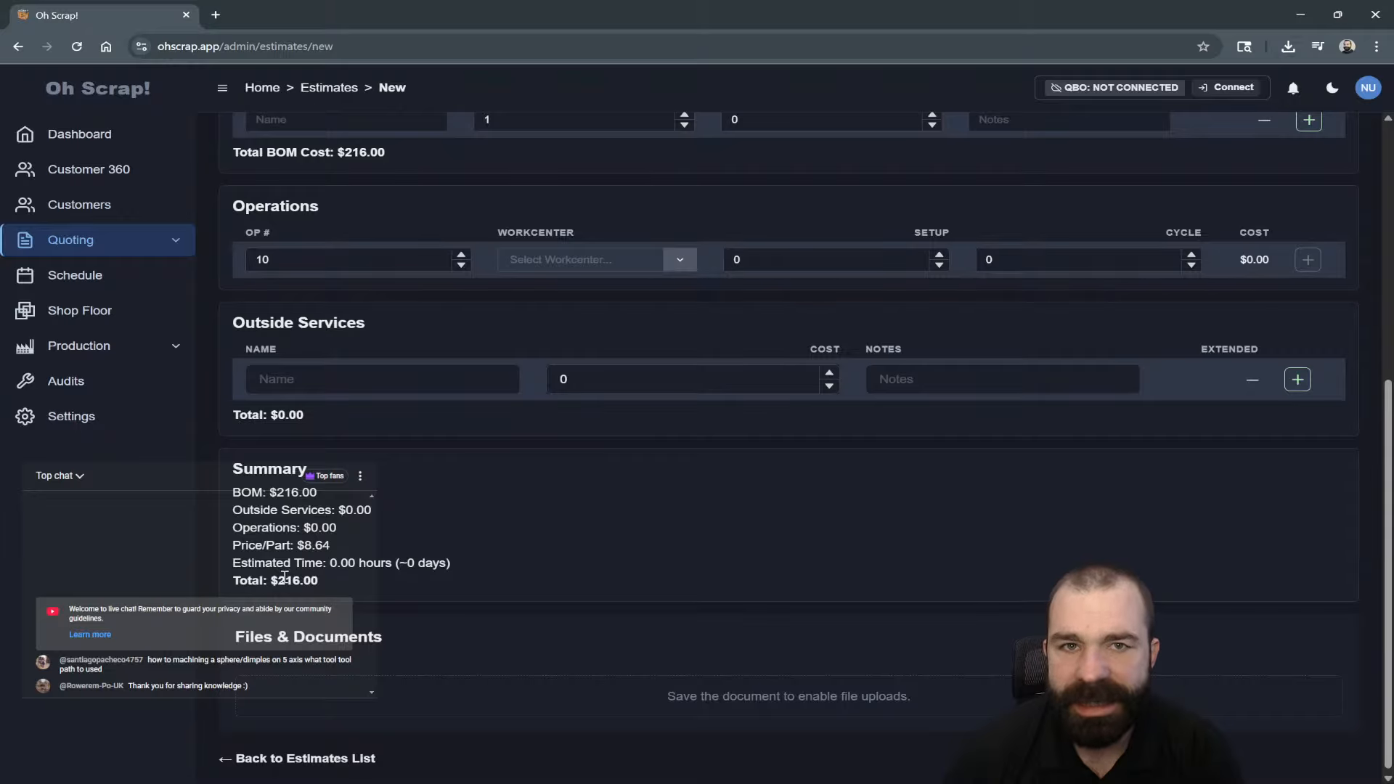
scroll(318, 566, up, 4)
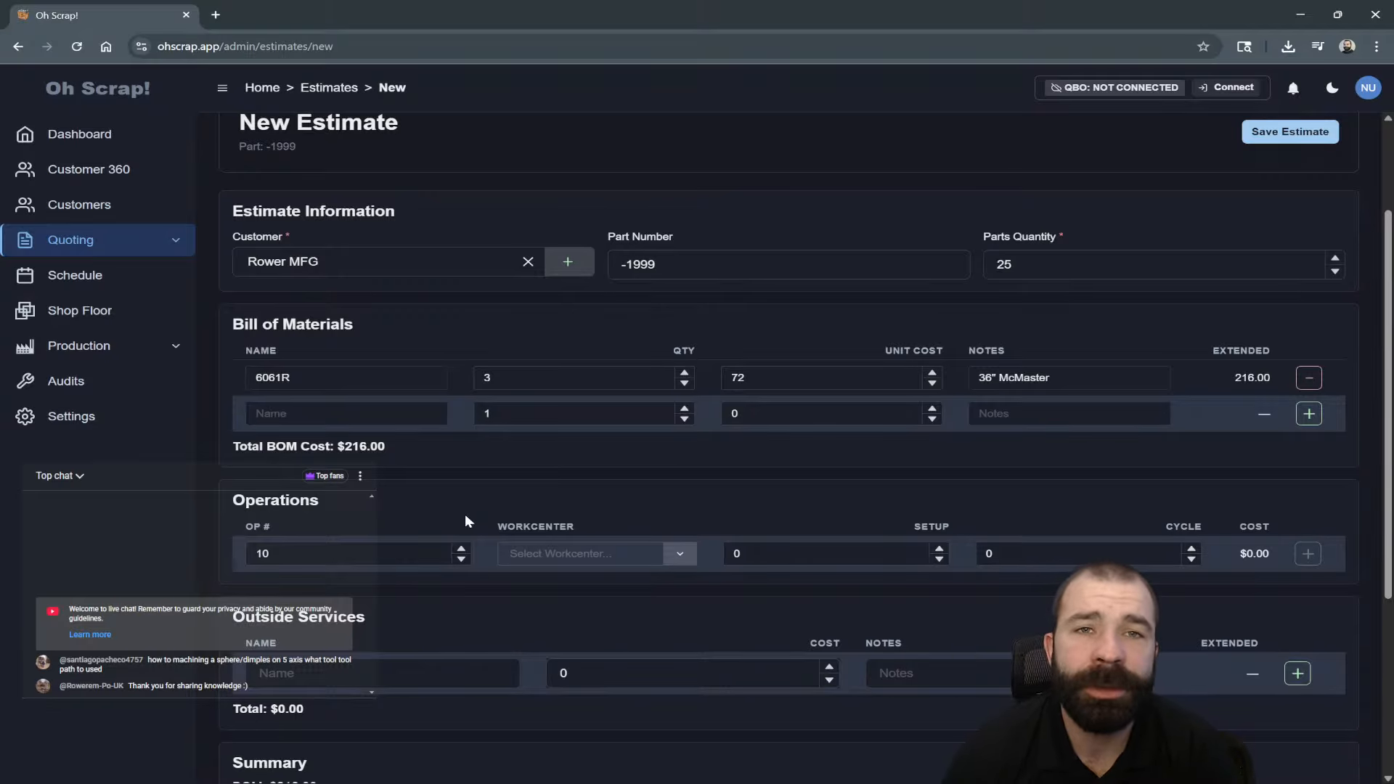
click(346, 552)
scroll(374, 482, down, 1)
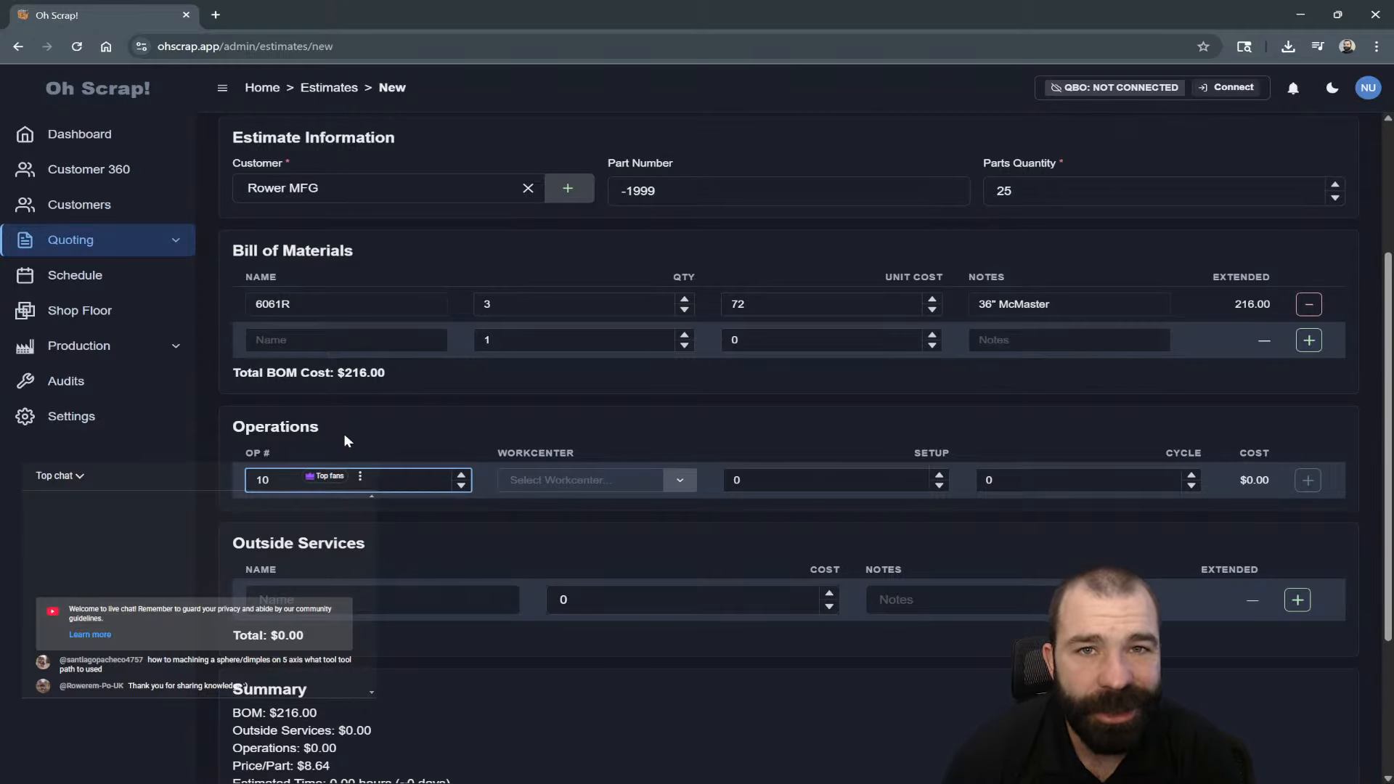
Add operation 10 on the SAW workcenter with setup 10 and cycle 1.5.
click(548, 481)
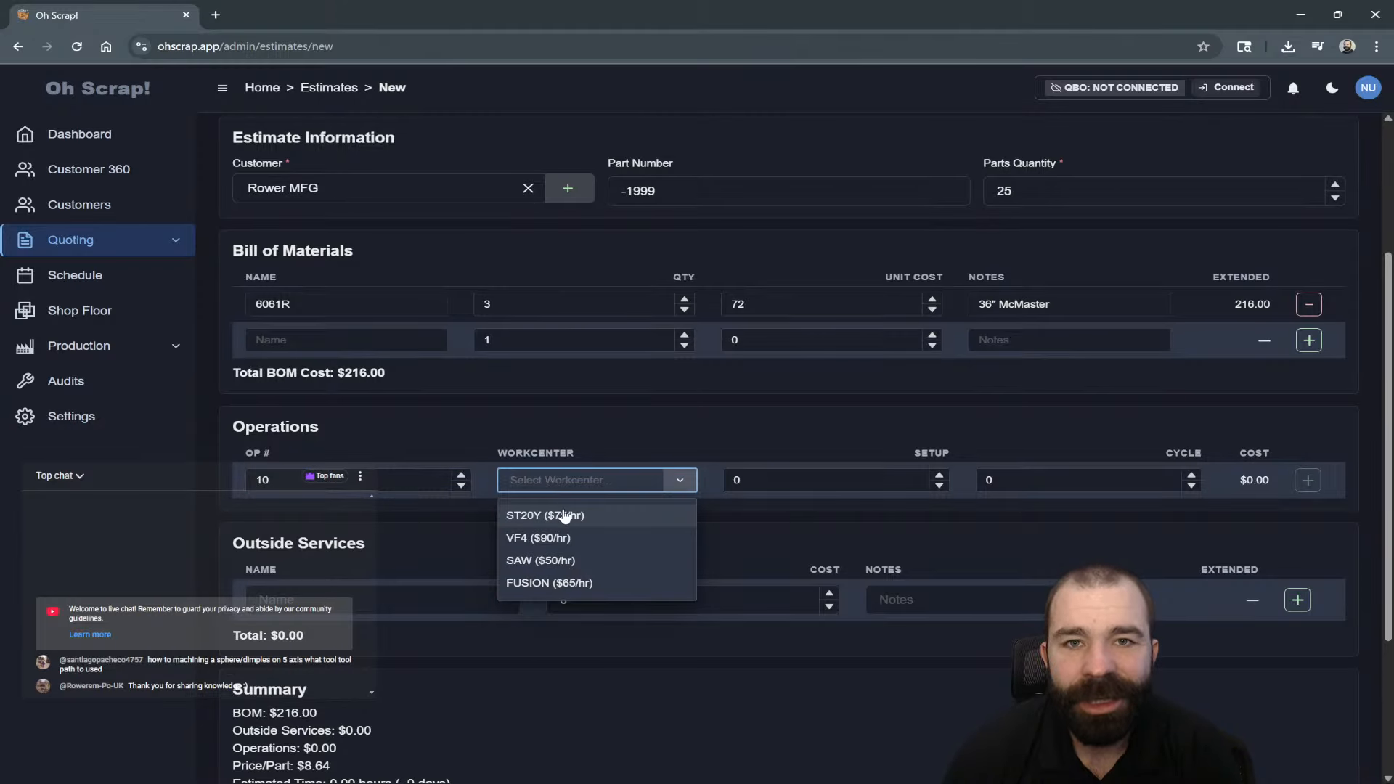
click(565, 560)
click(740, 486)
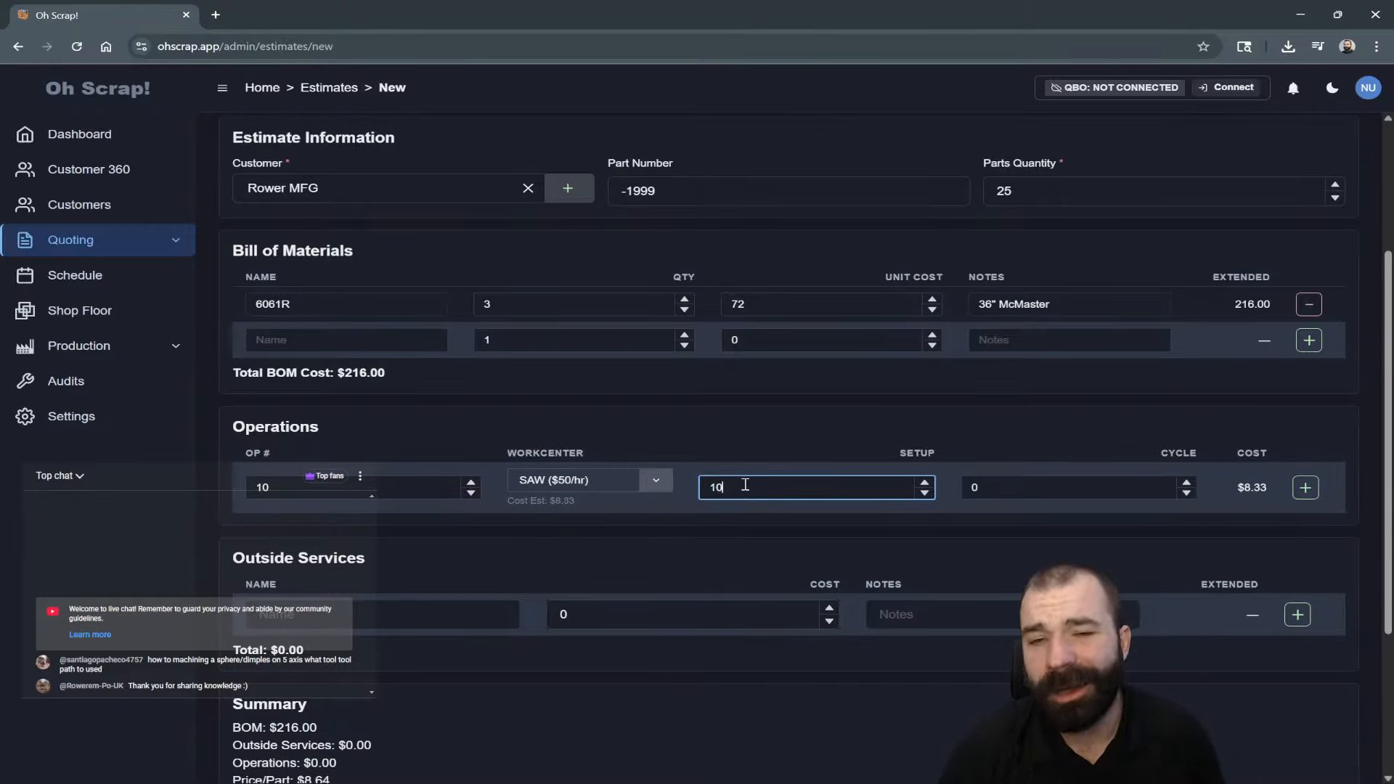
click(1011, 493)
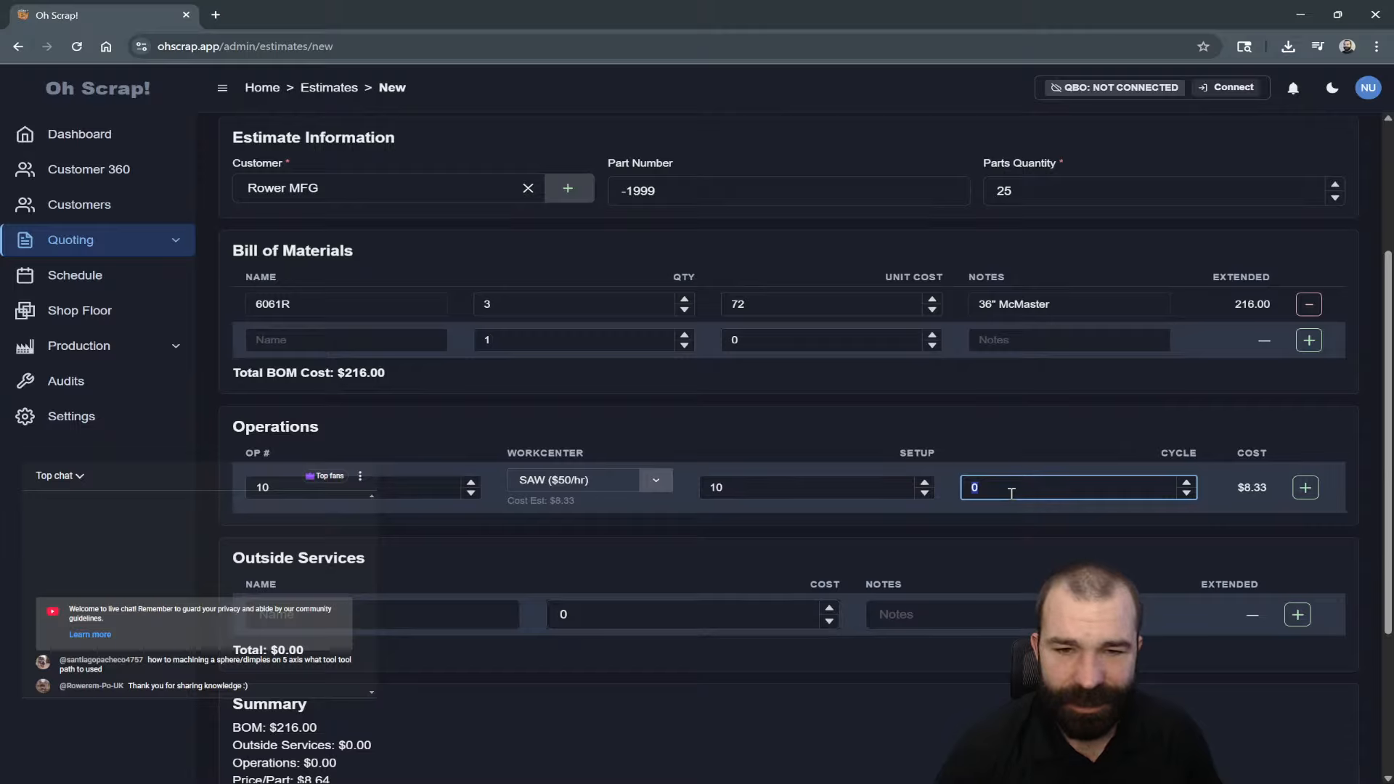
text(1.5)
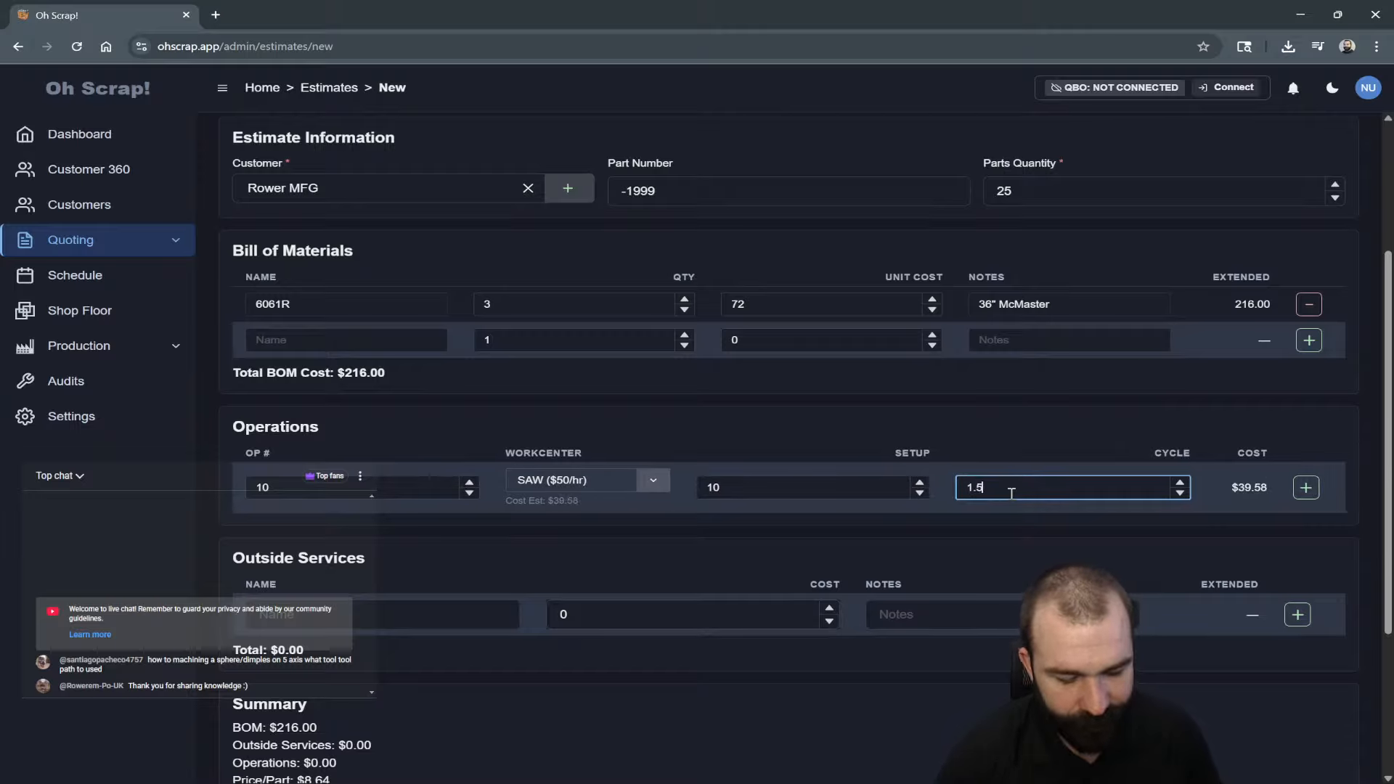
click(1305, 488)
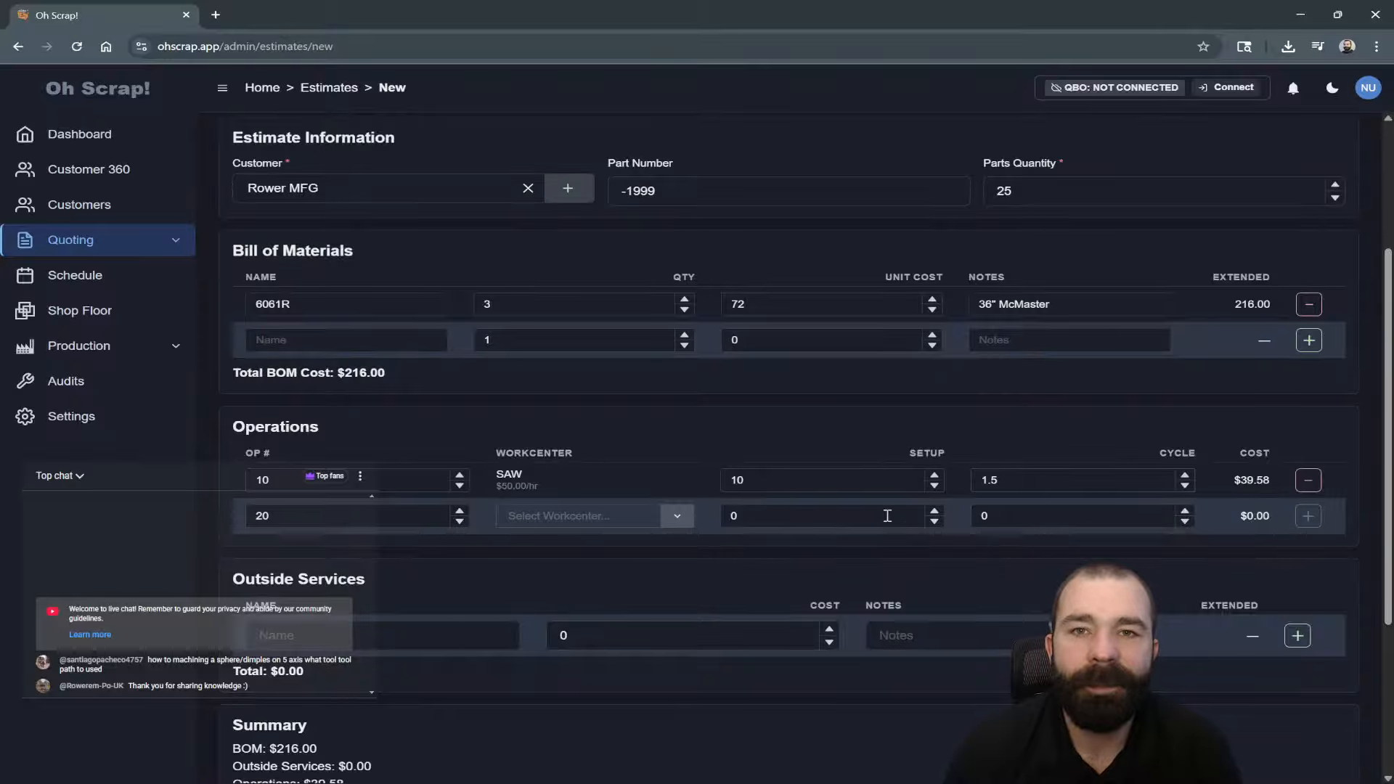
Add operation 20 on ST20Y with setup 15 and cycle 12.
click(507, 515)
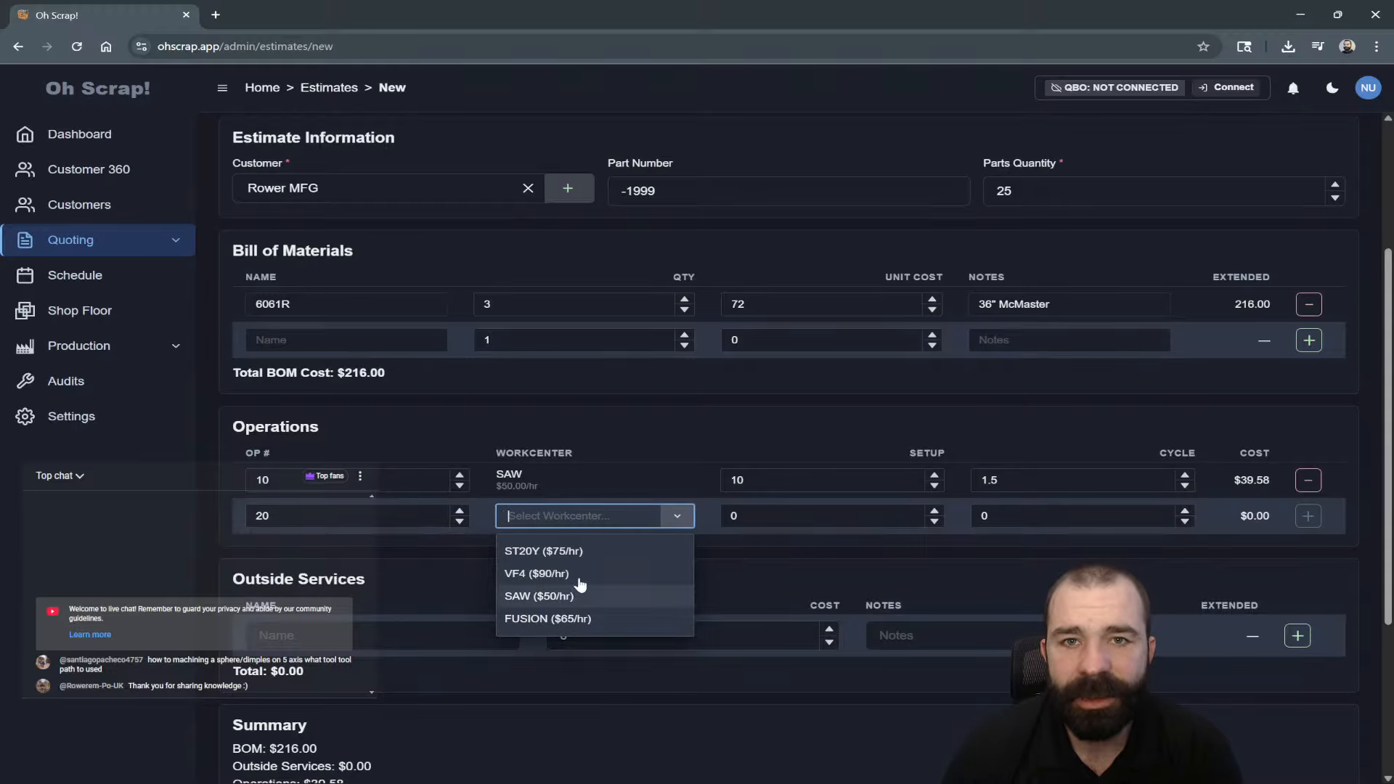
click(579, 553)
click(711, 527)
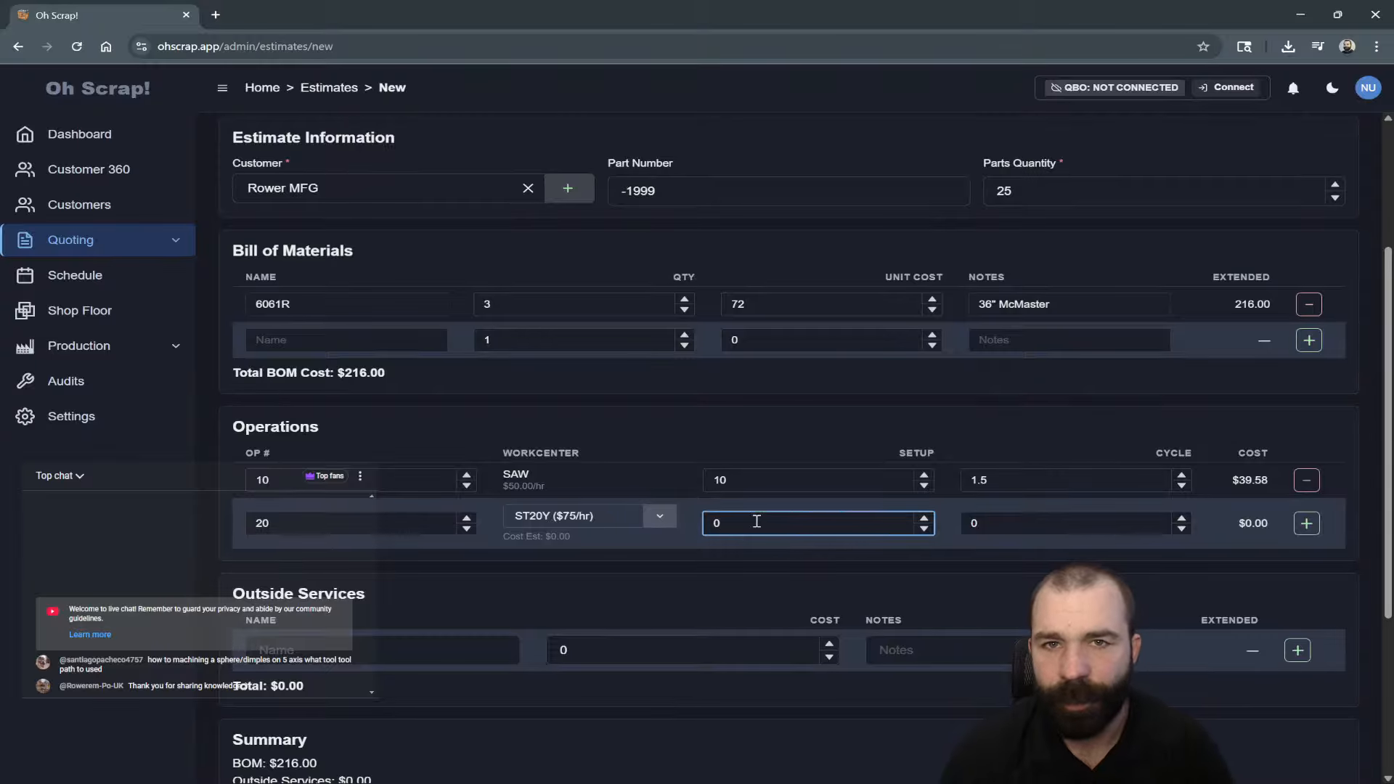
text(1)
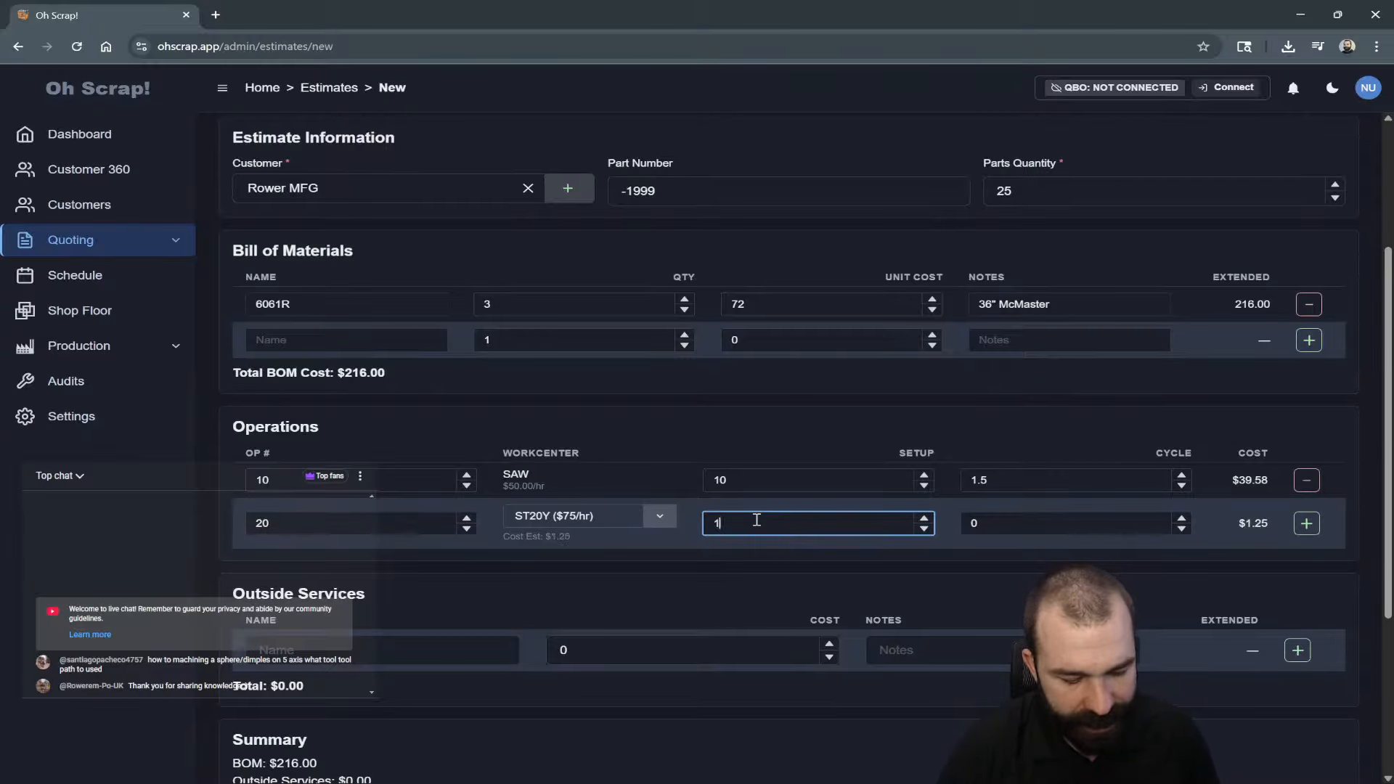
text(5)
key(Tab)
key(BackSpace)
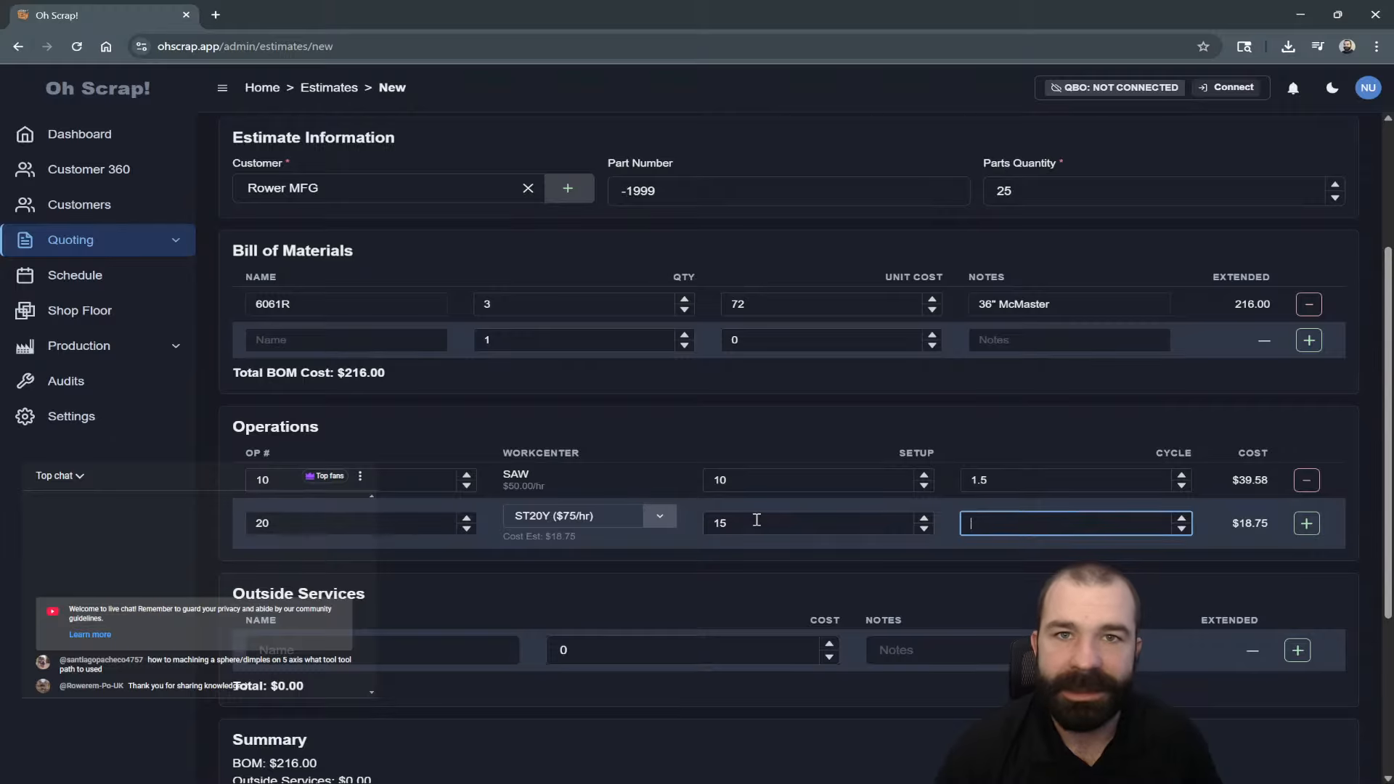
text(1)
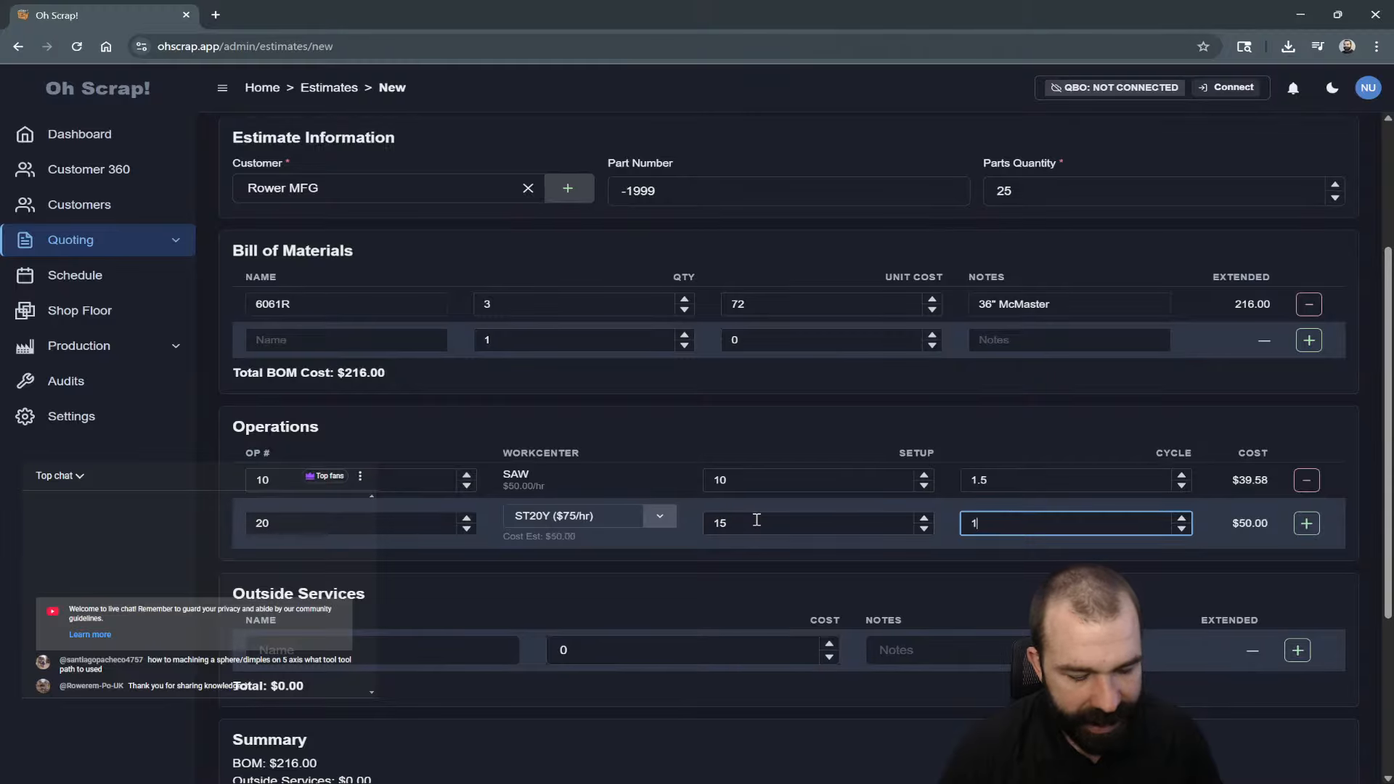
text(2)
click(1304, 527)
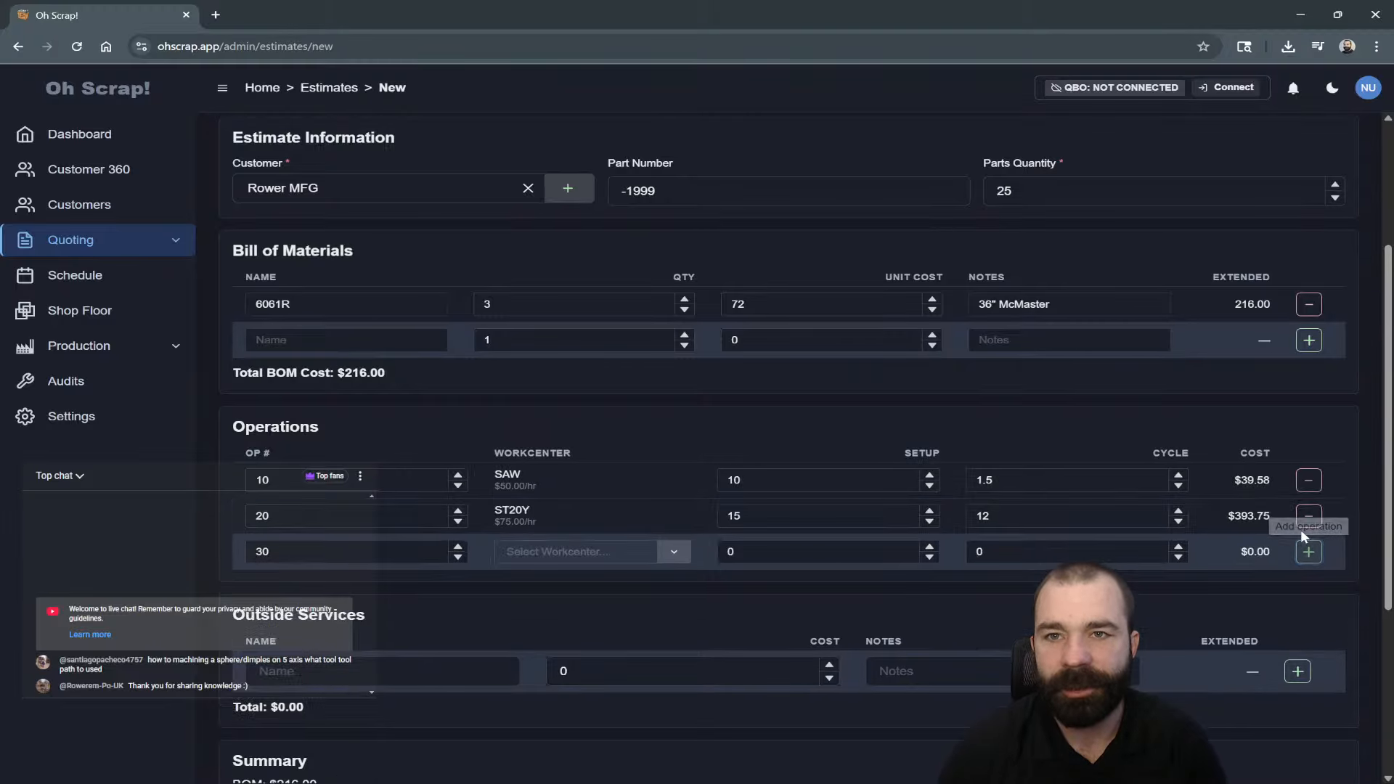
Add operation 30 on VF4 with setup 20 and cycle 15.
click(578, 554)
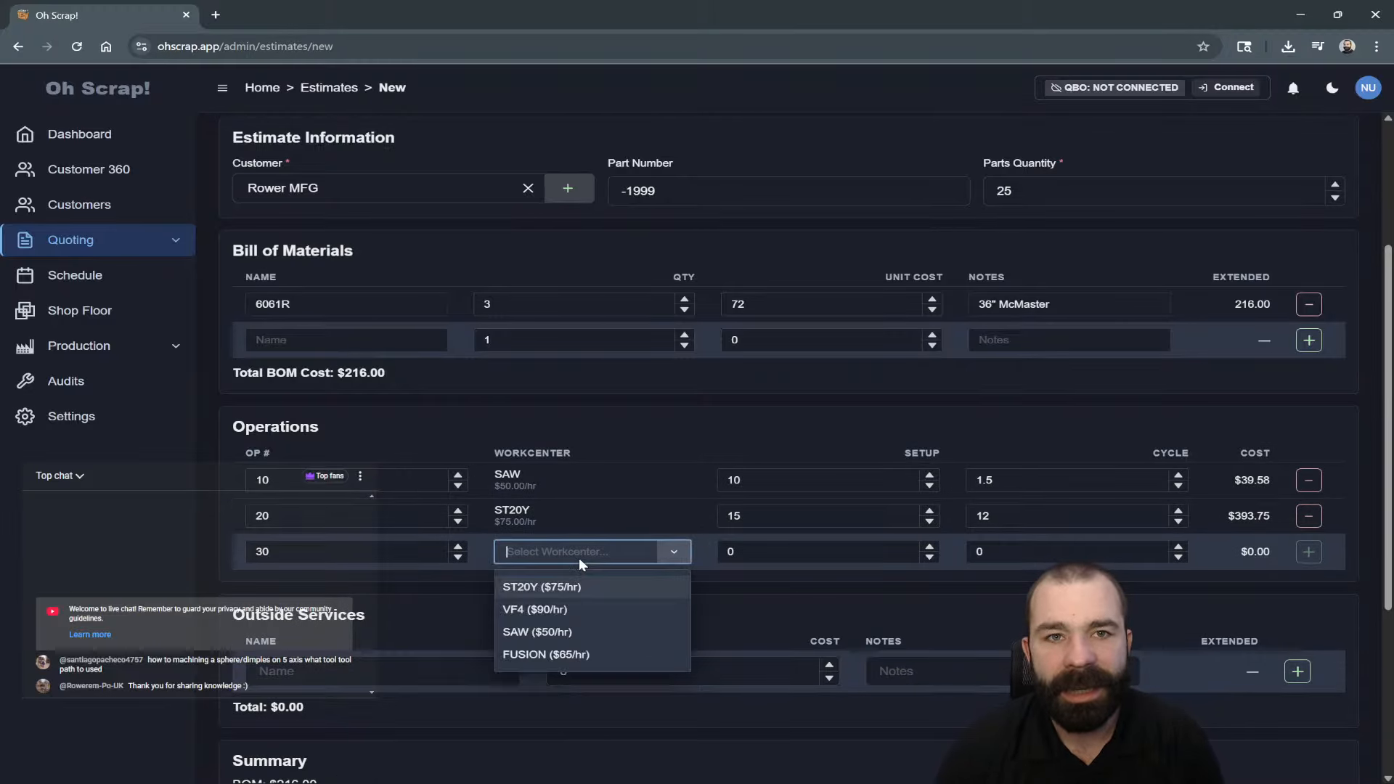
click(558, 608)
click(746, 559)
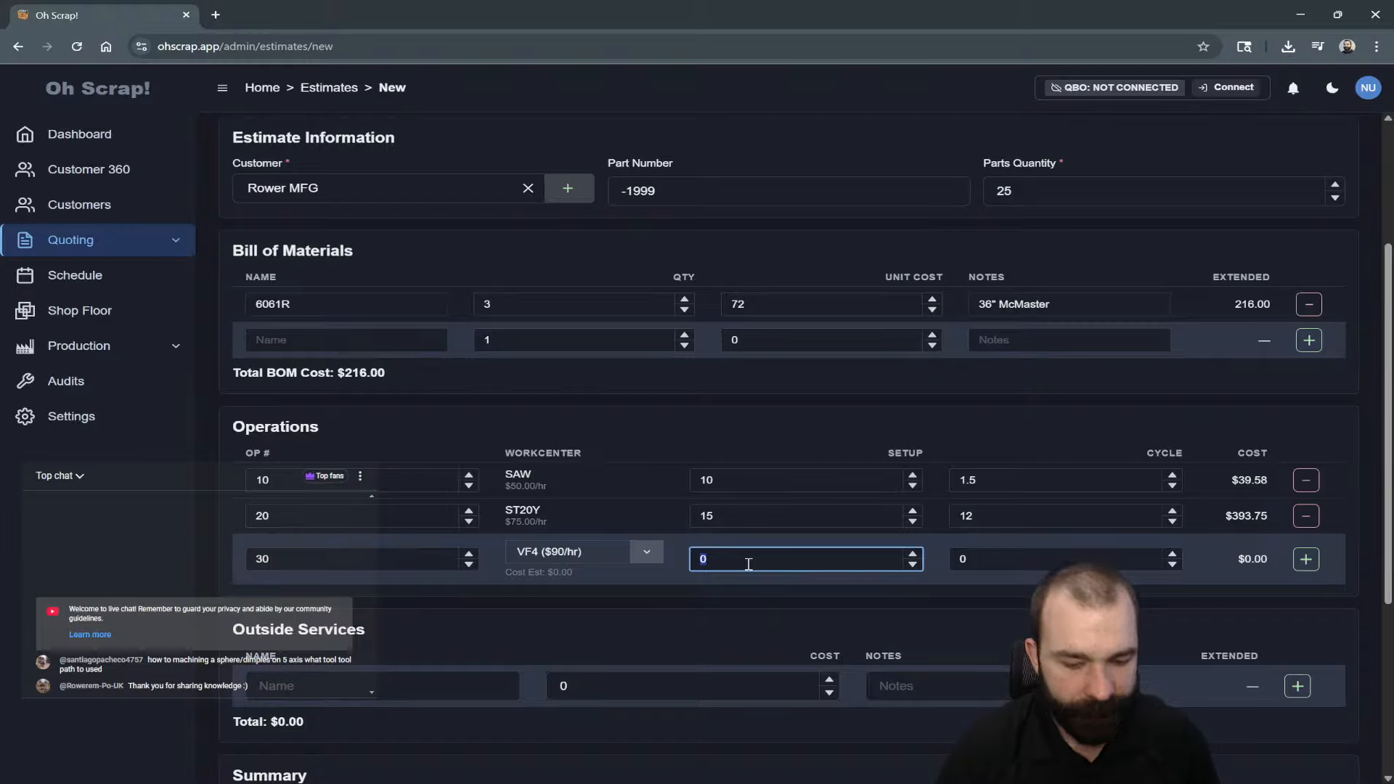
text(20)
key(Tab)
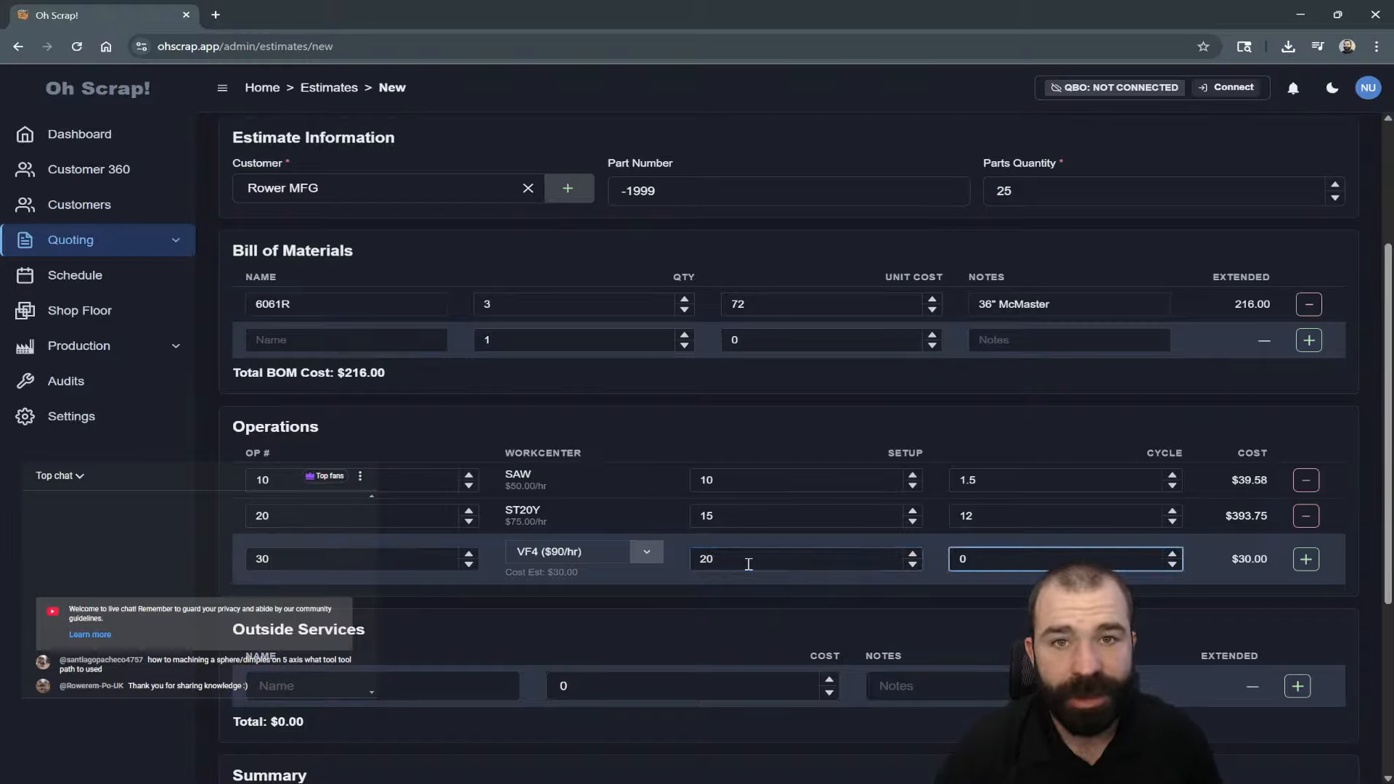
key(BackSpace)
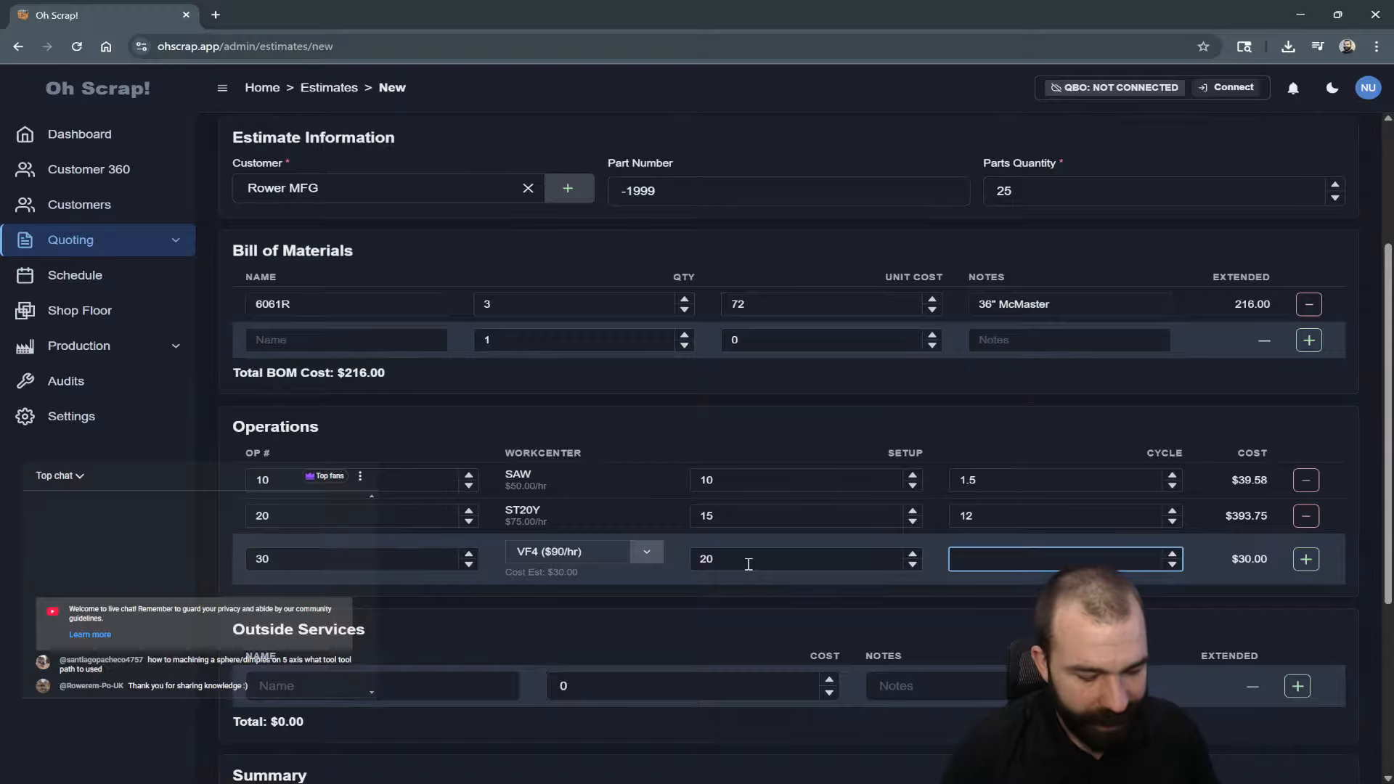
text(15)
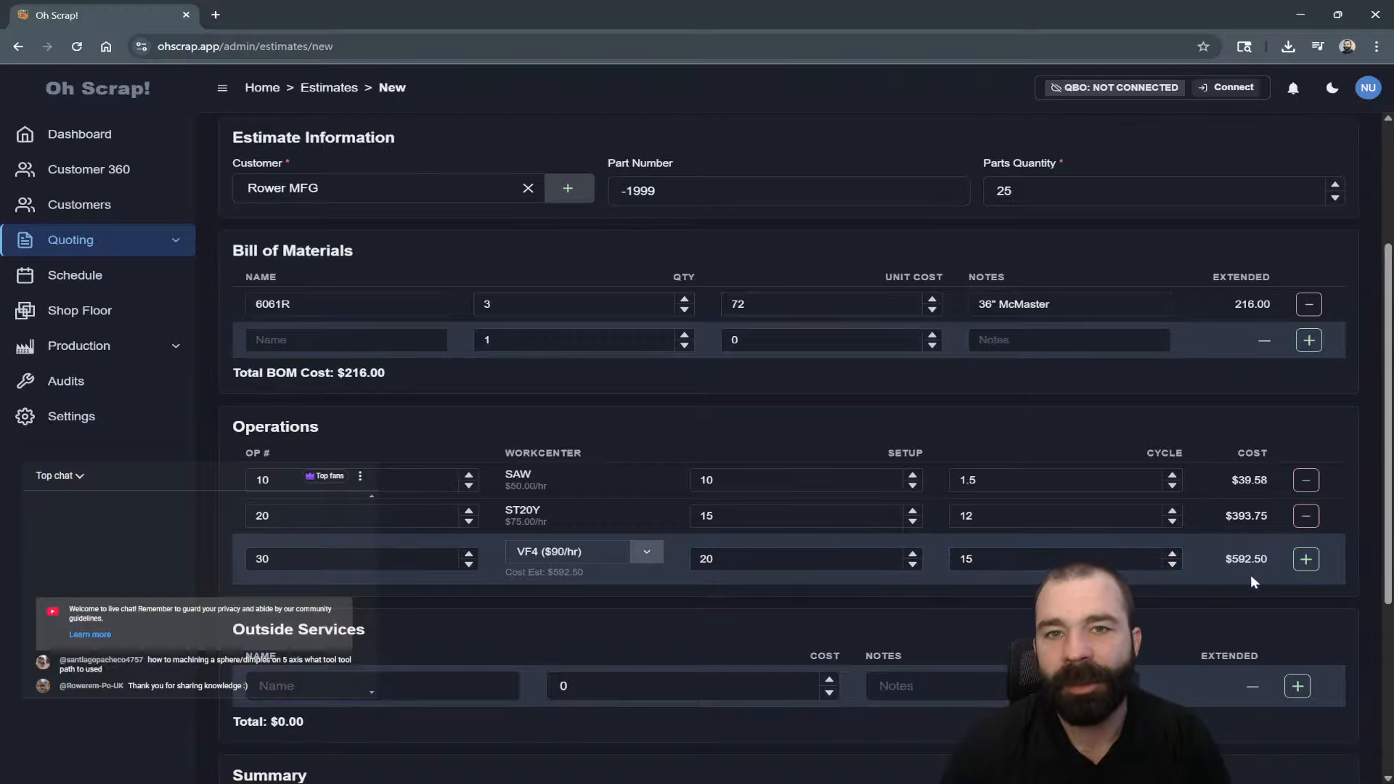
click(1306, 560)
scroll(908, 585, down, 2)
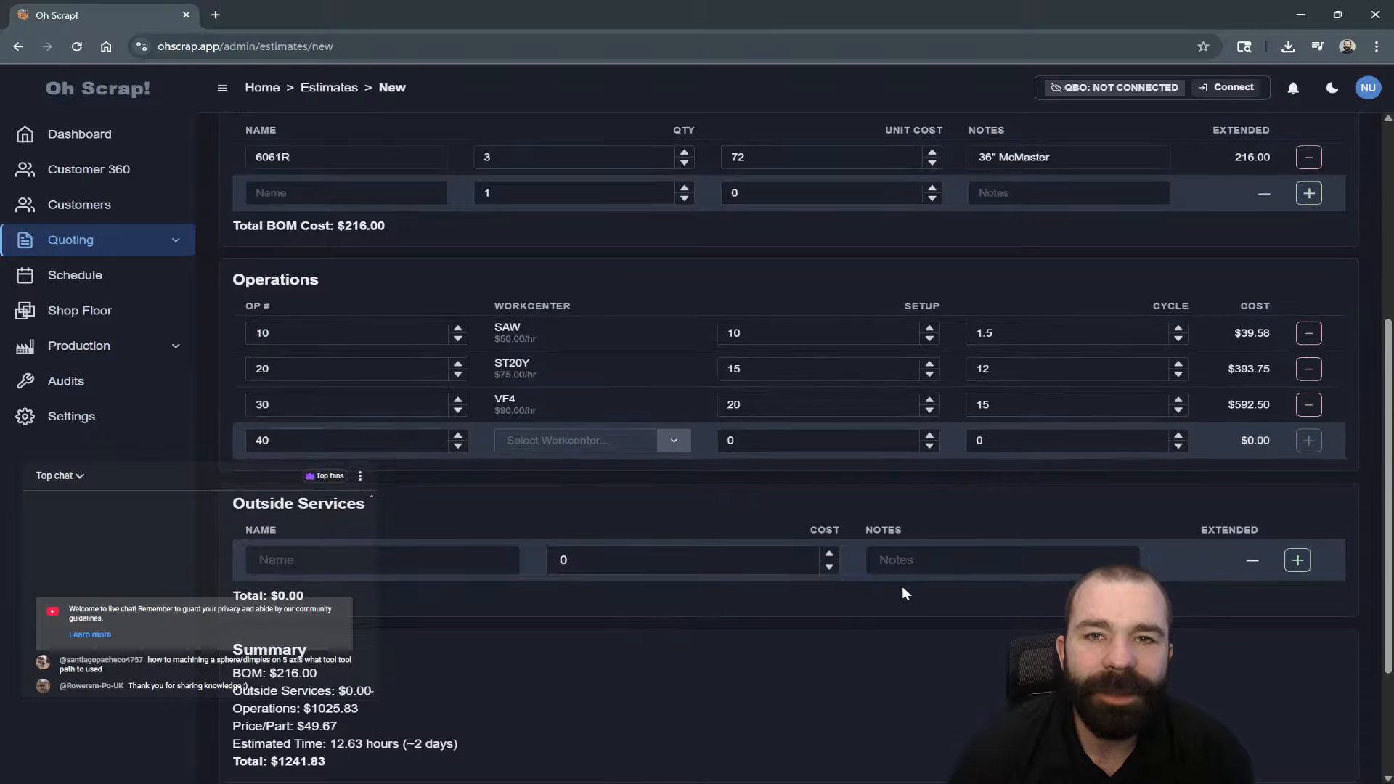
Save the Rower MFG estimate as EST-00001 and bring up the empty Quotes list.
scroll(834, 417, down, 3)
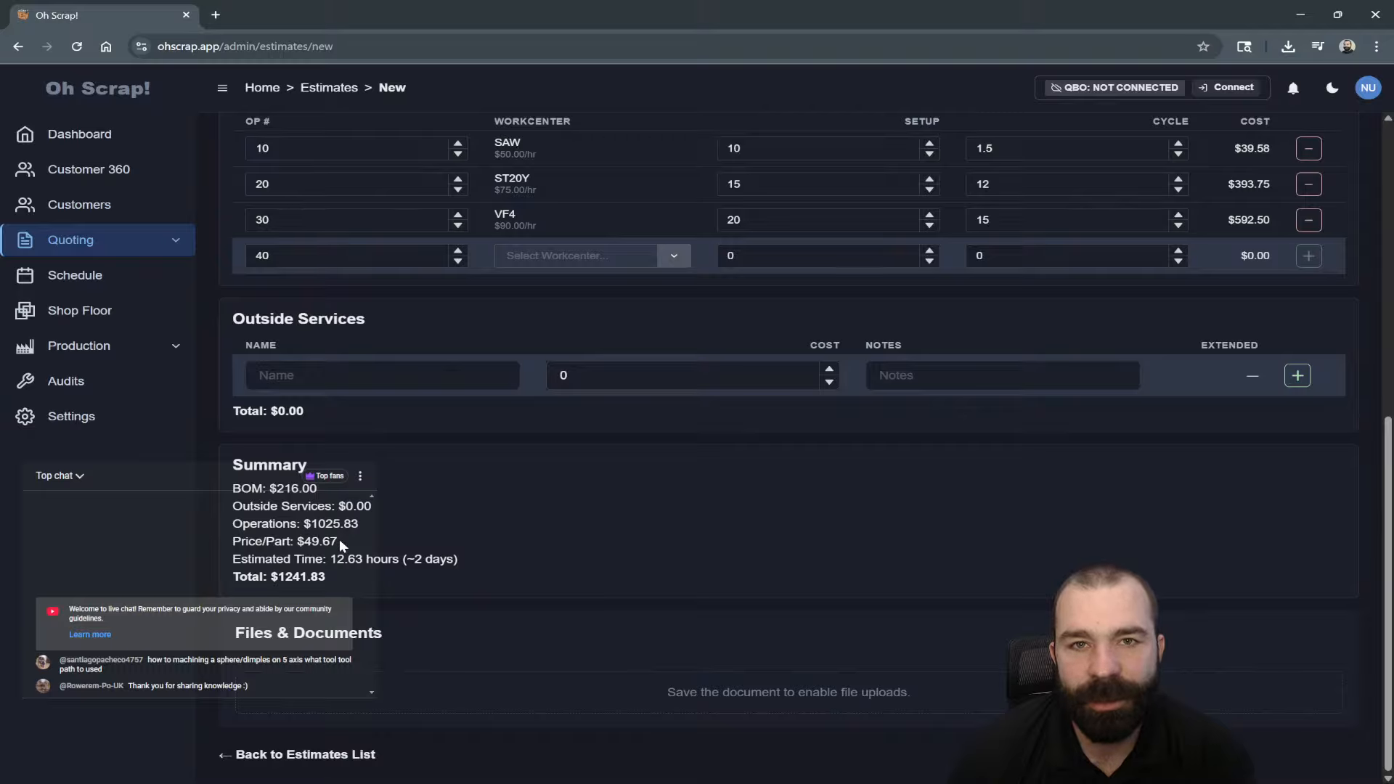
drag(340, 545, 227, 544)
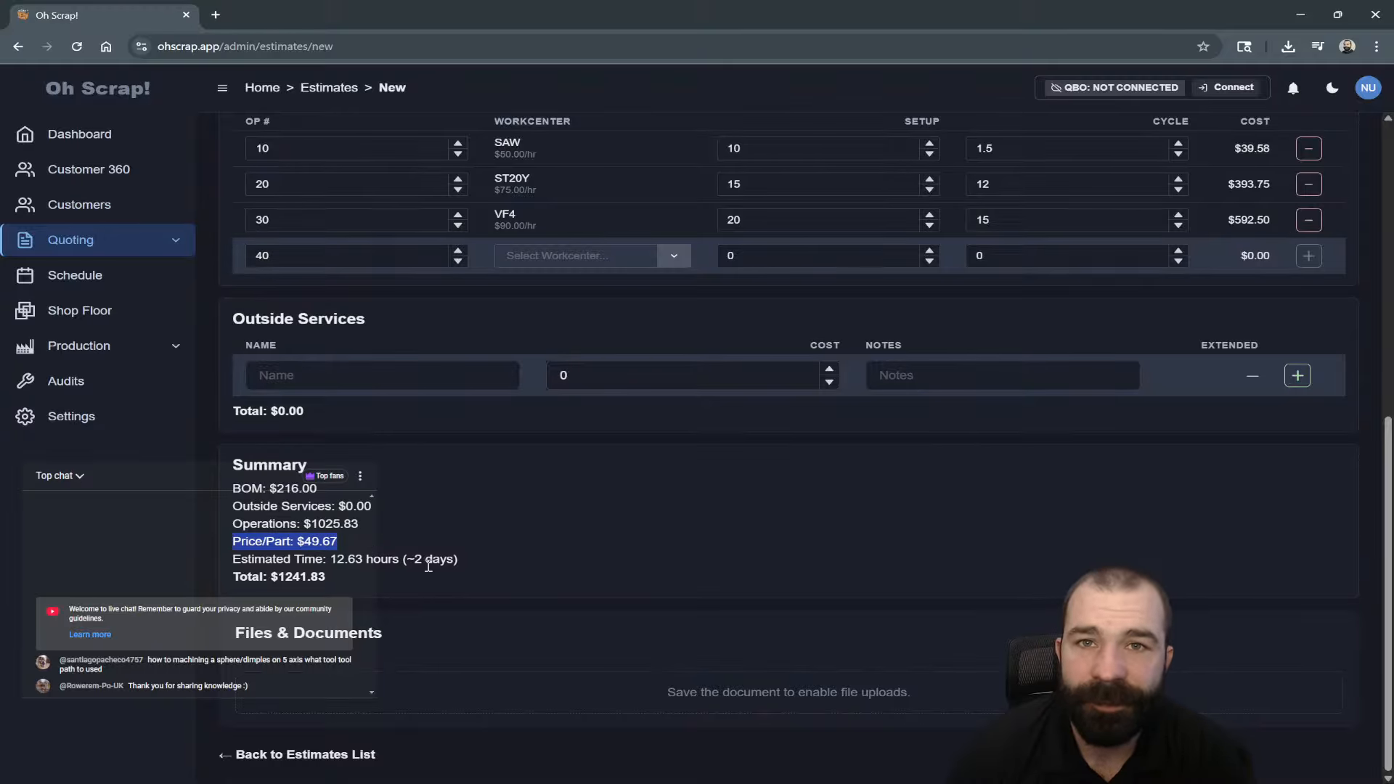
scroll(804, 552, up, 8)
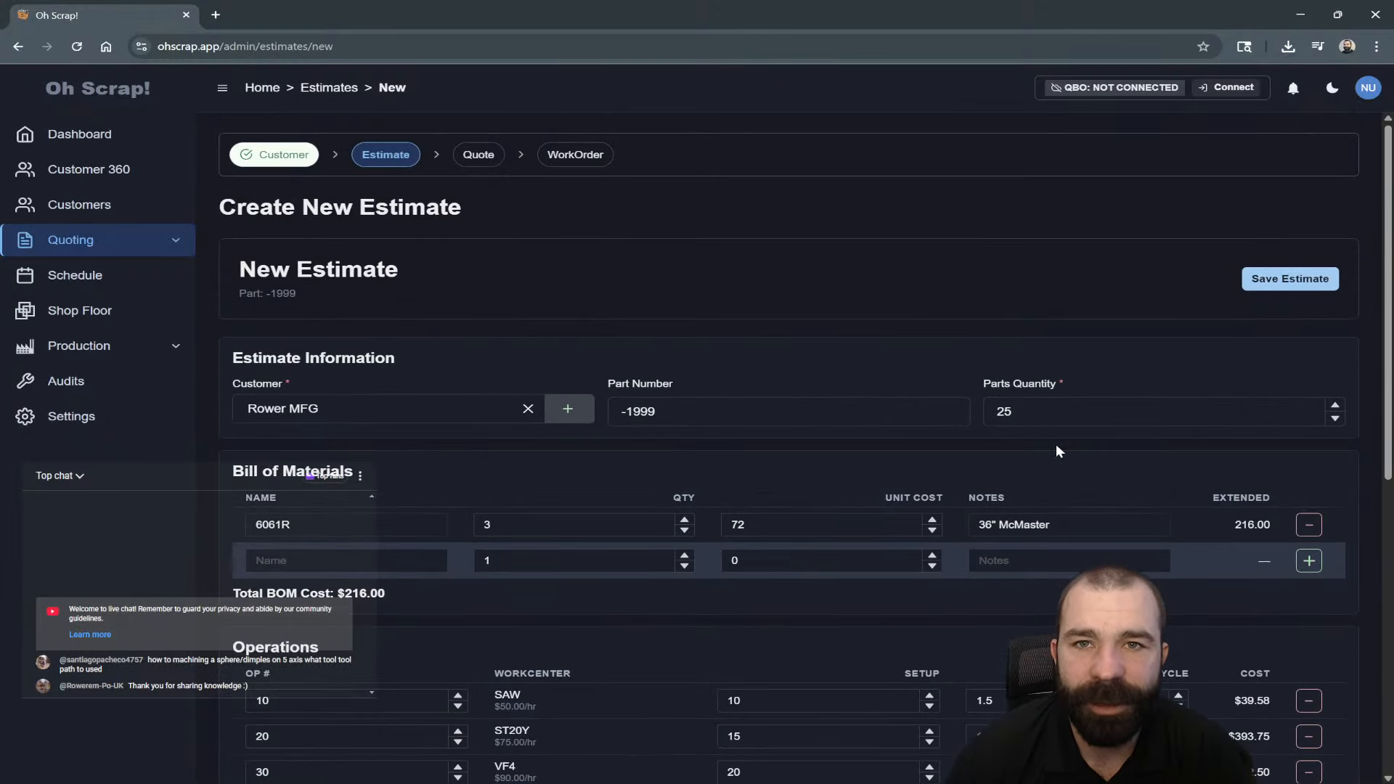
click(1279, 279)
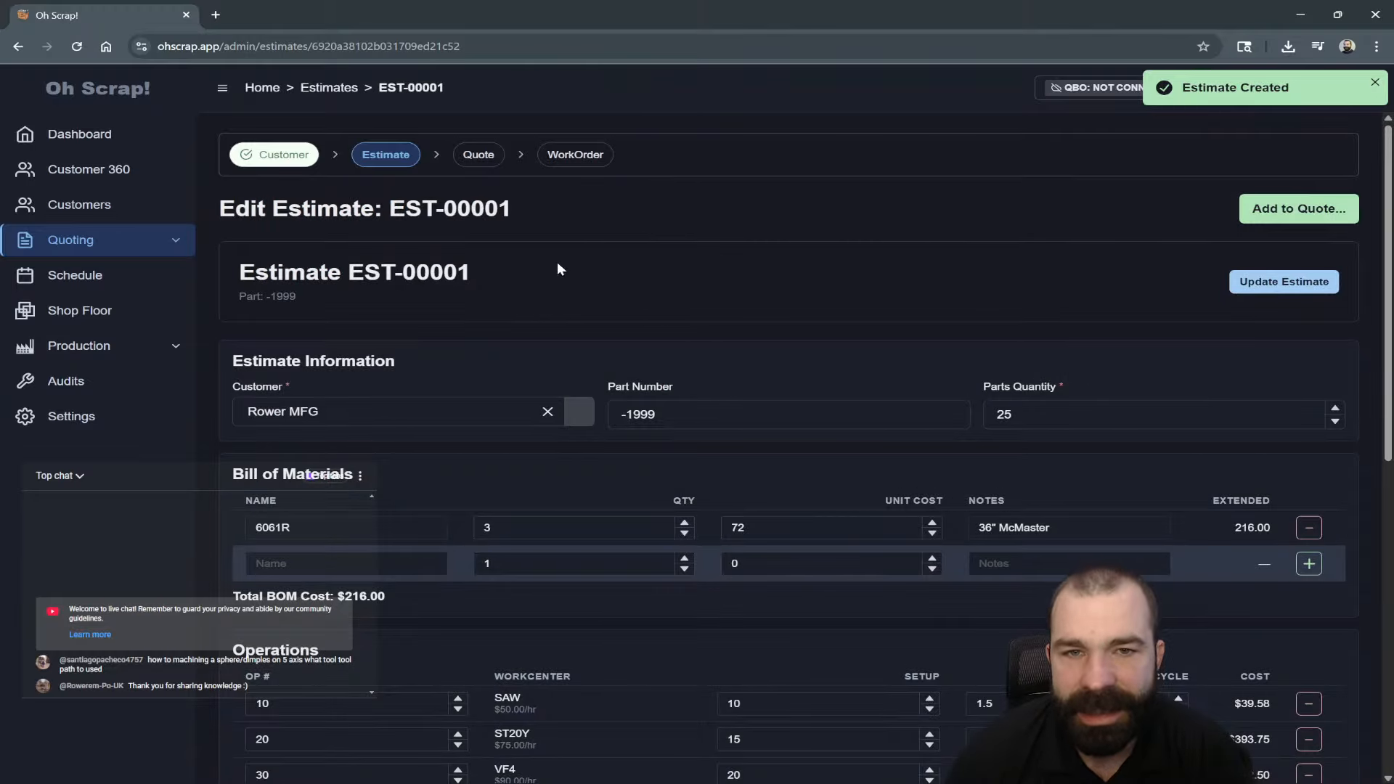
mouse_move(171, 240)
click(218, 273)
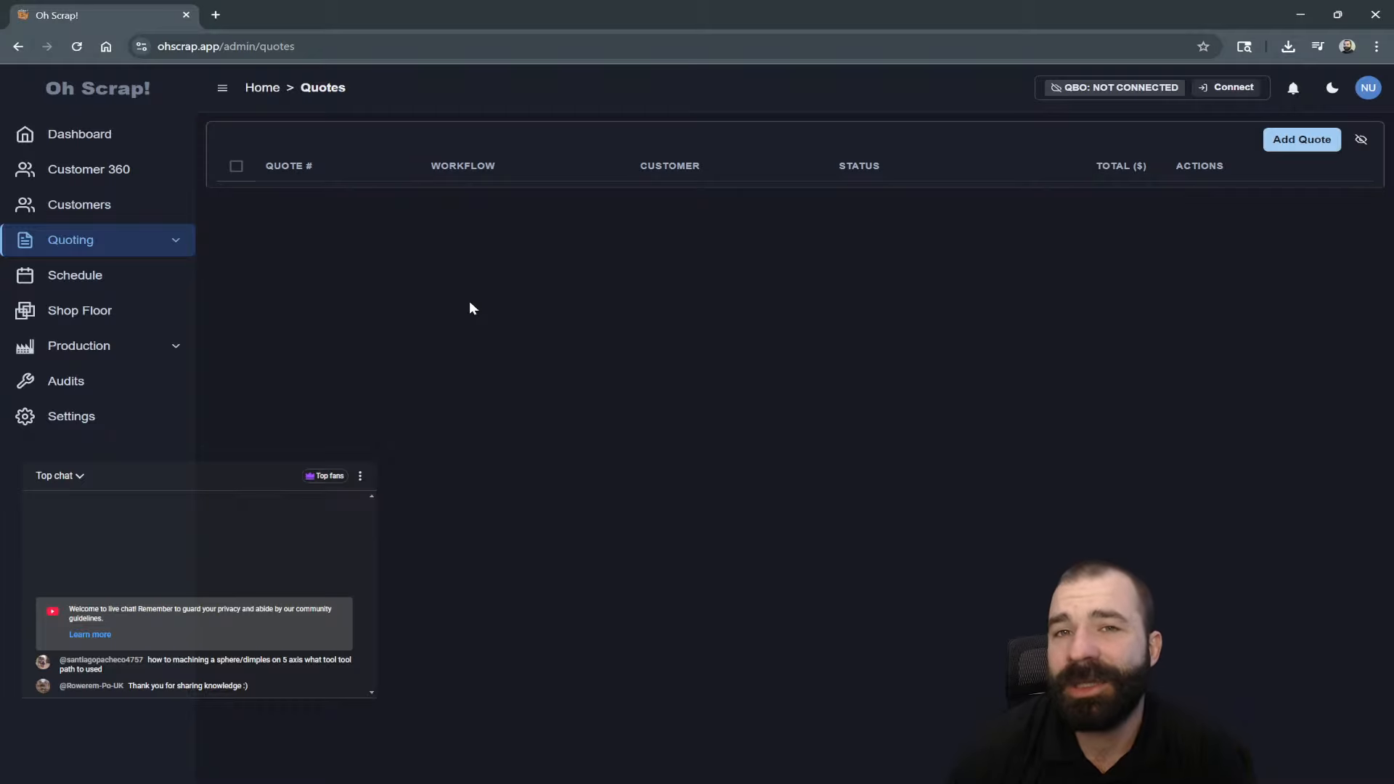
Start a new quote for customer Rower MFG with due date 11/28/2025.
click(1300, 140)
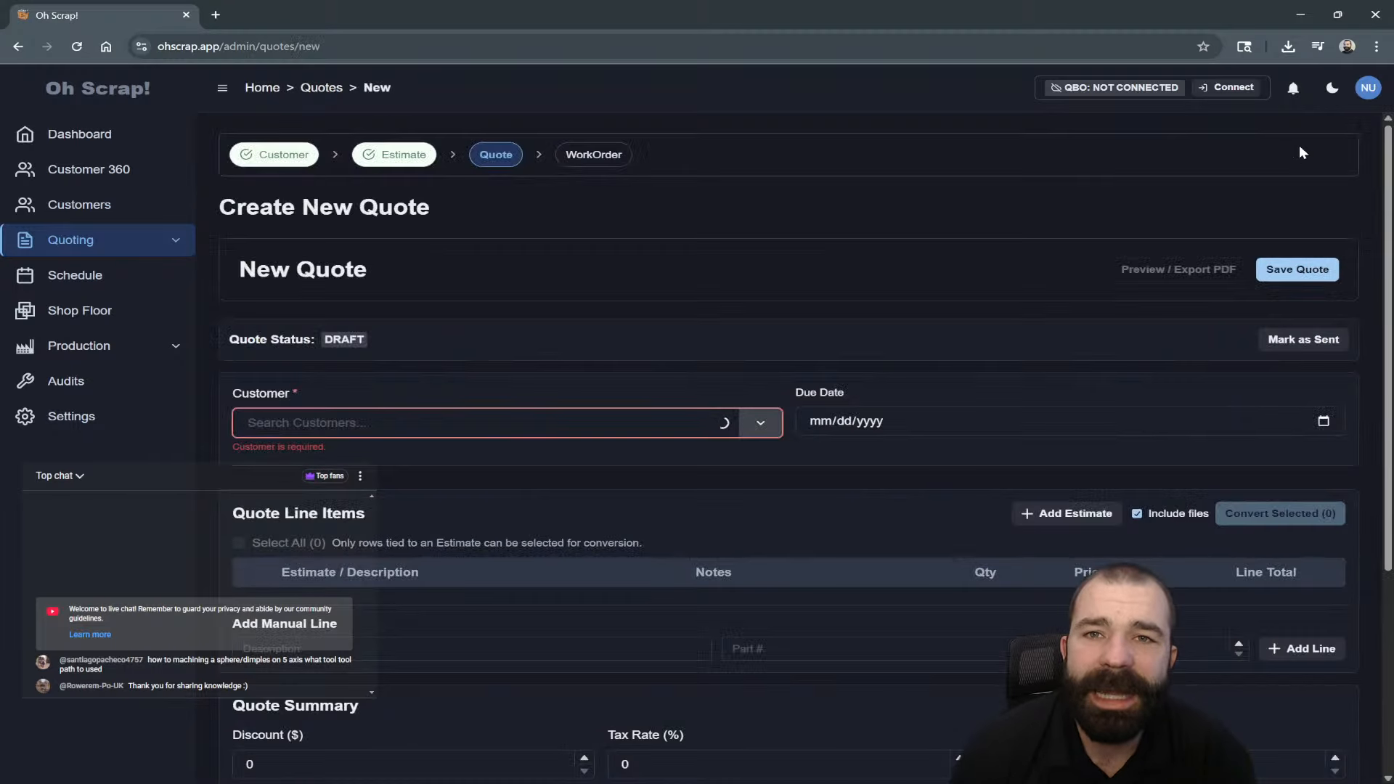
click(421, 407)
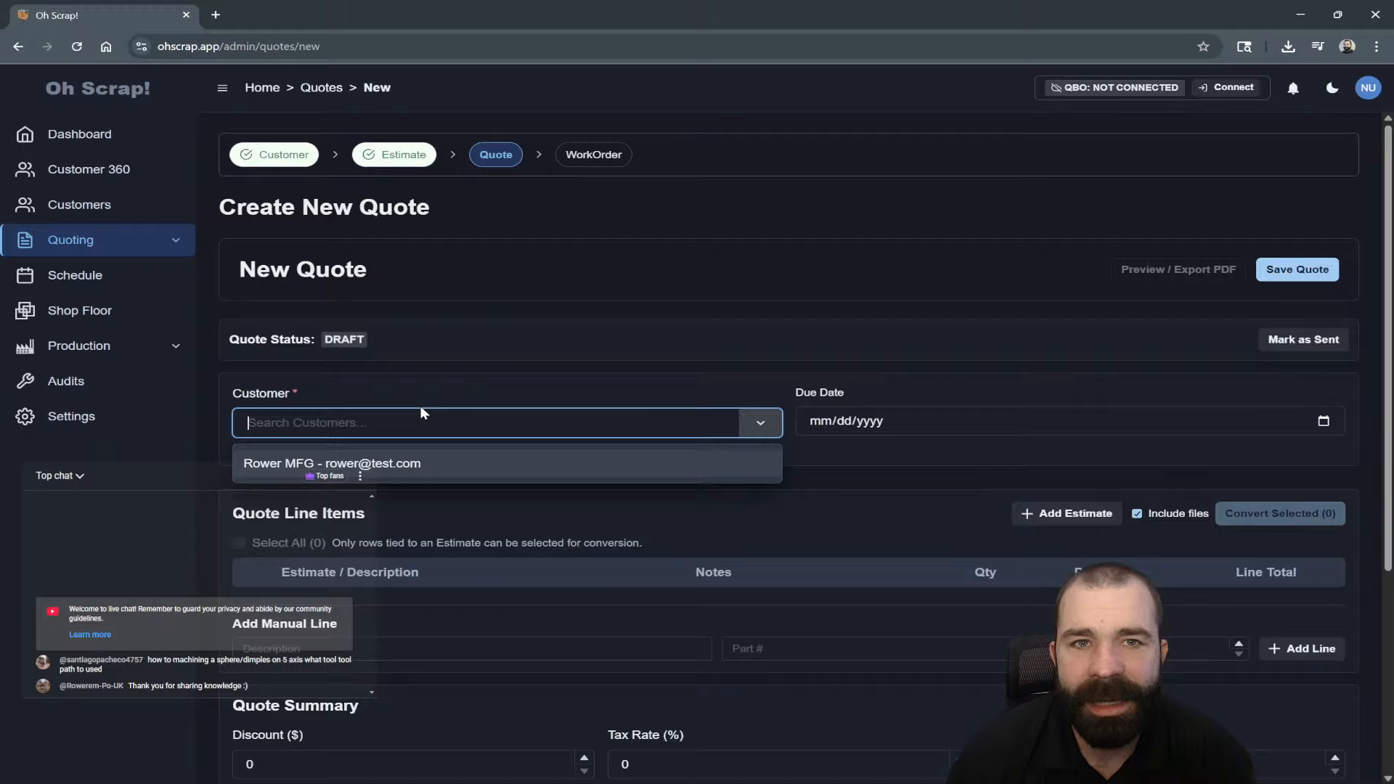
click(383, 458)
click(930, 437)
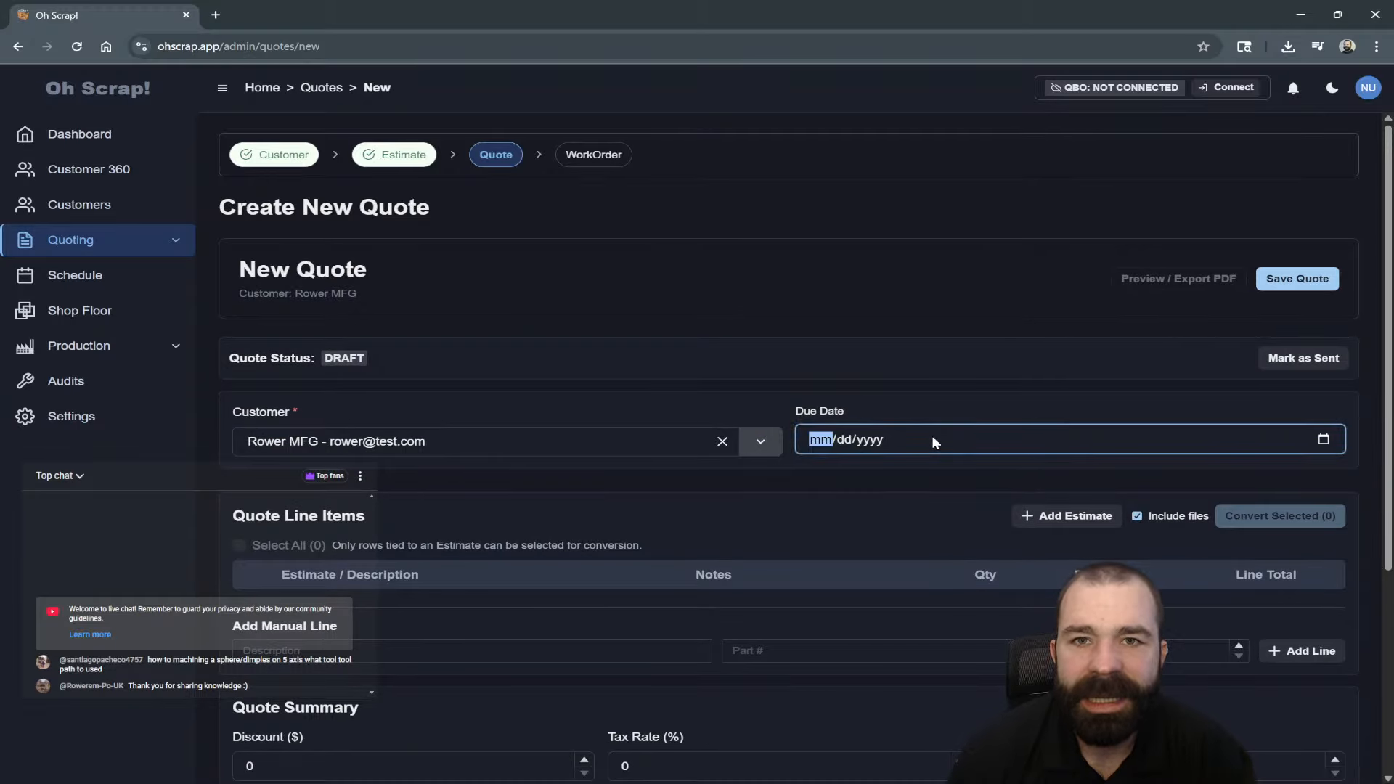
click(1324, 440)
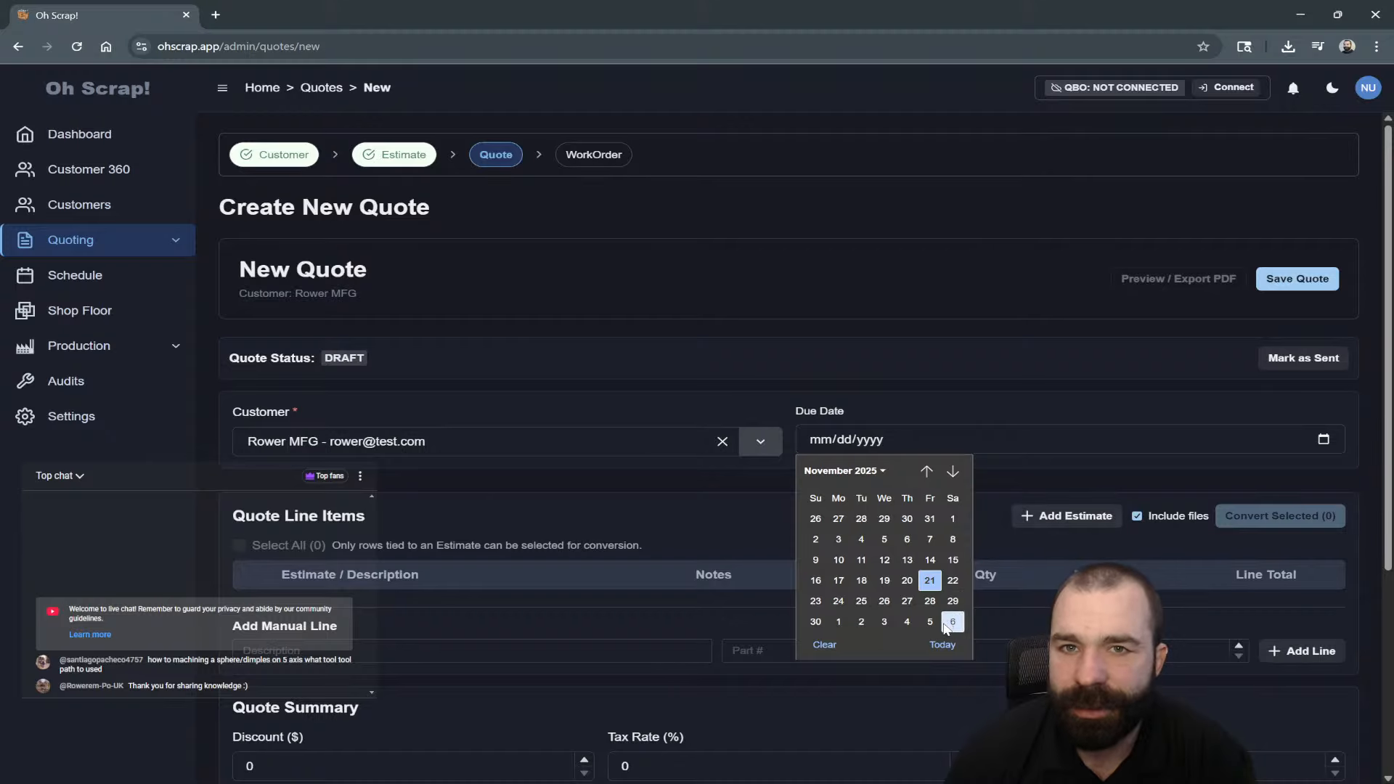
click(930, 601)
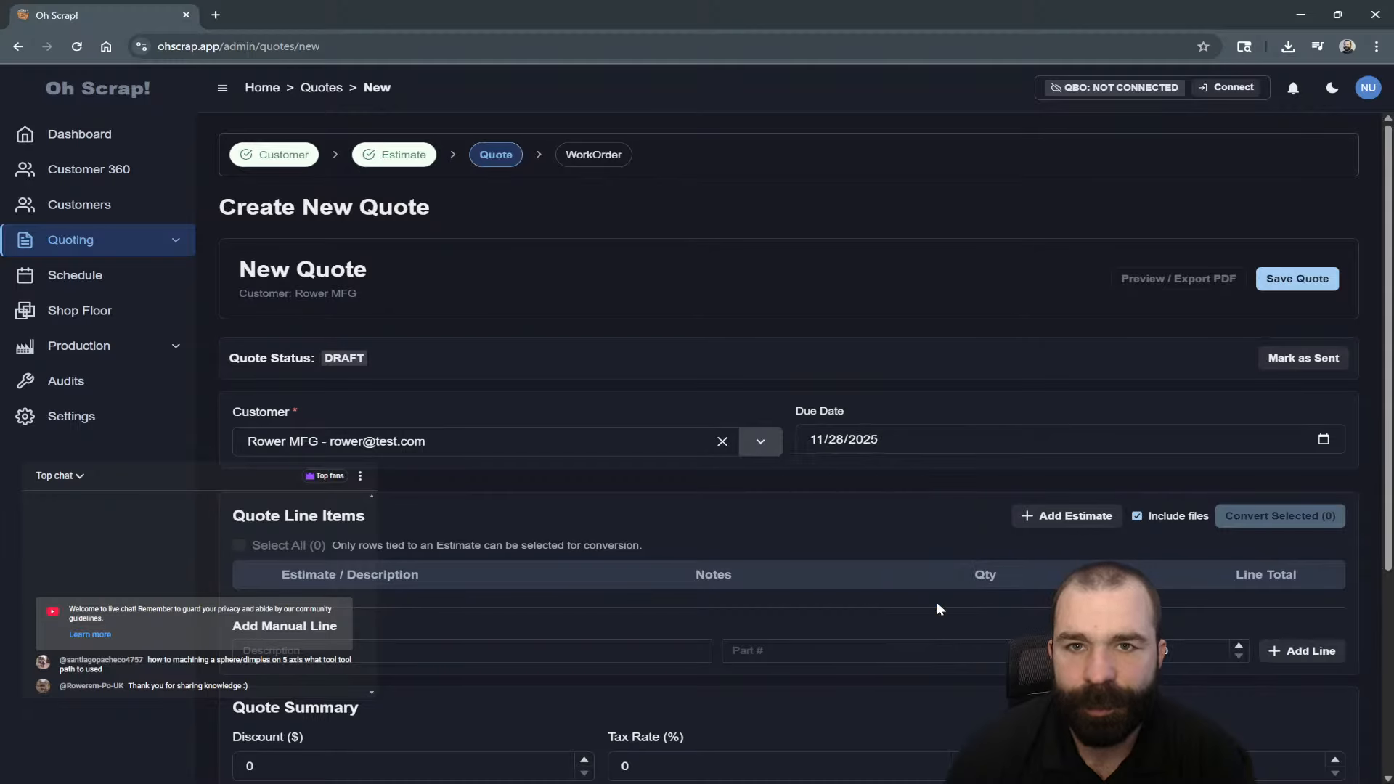
scroll(921, 490, down, 2)
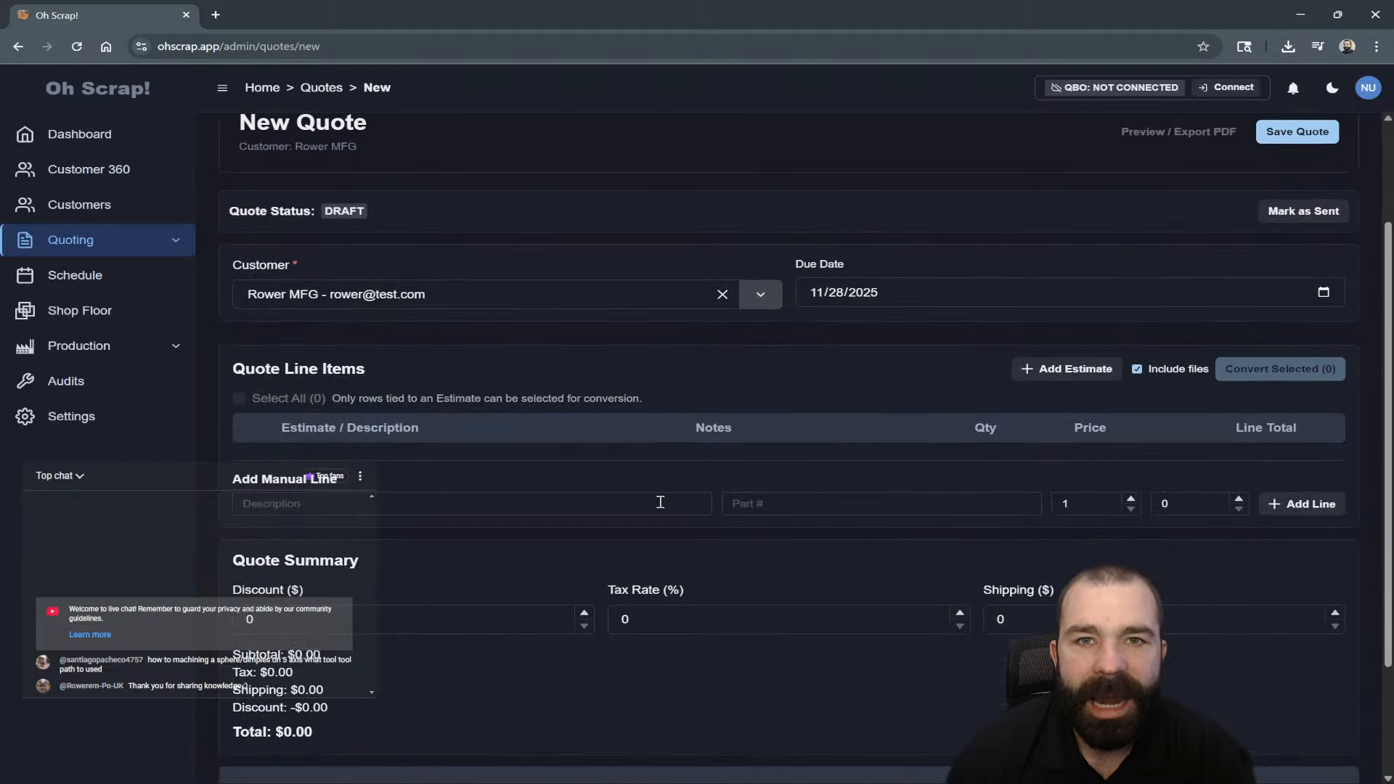
Add estimate EST-00001 as the quote's line item and save quote Q-00001.
click(1066, 368)
click(712, 419)
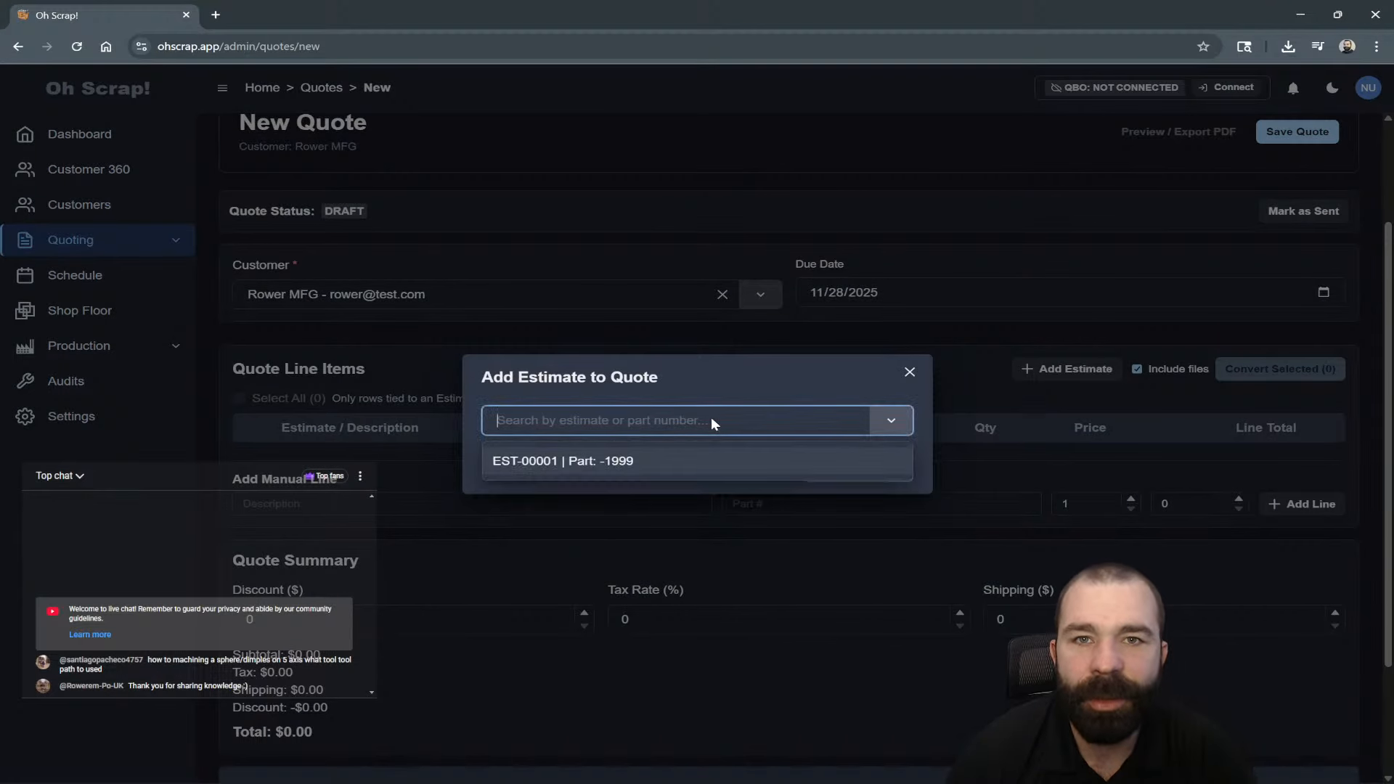
click(613, 464)
click(854, 468)
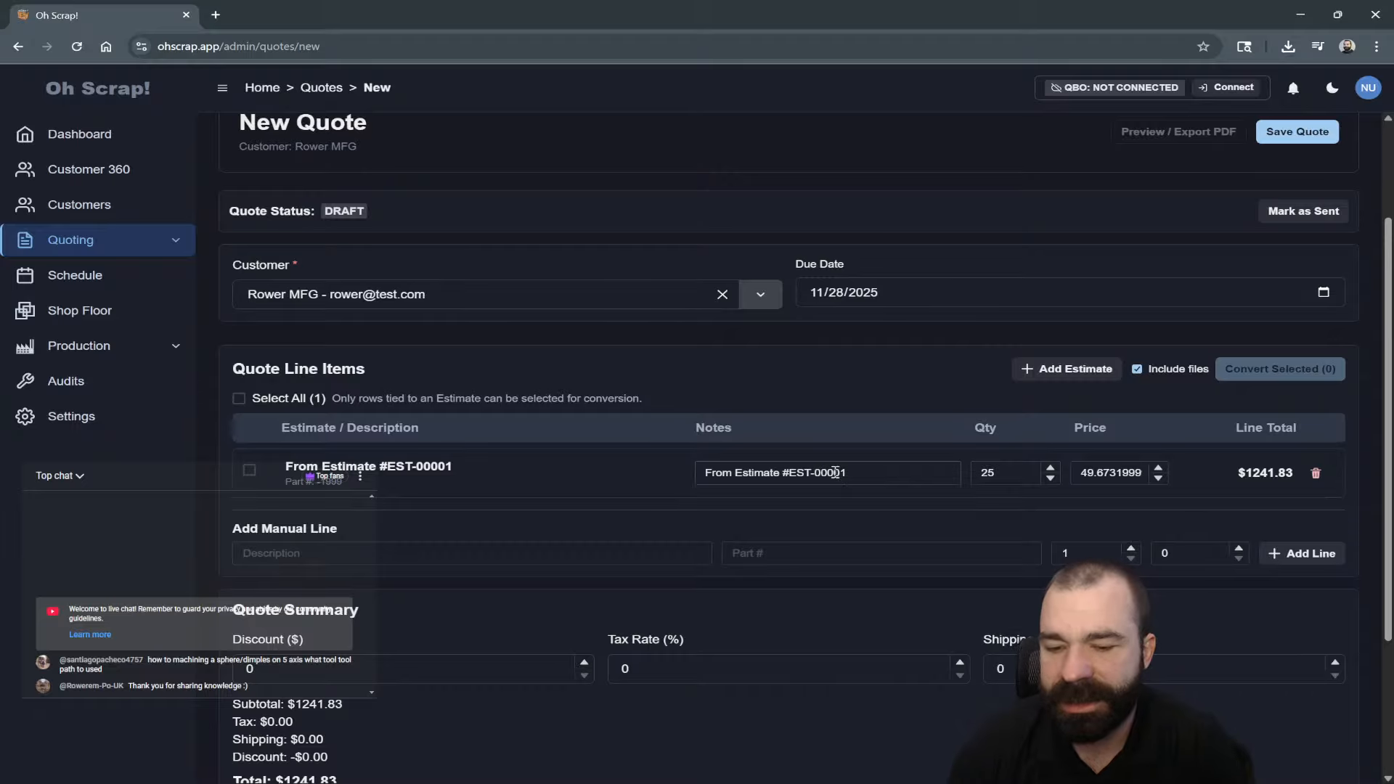
scroll(831, 472, down, 1)
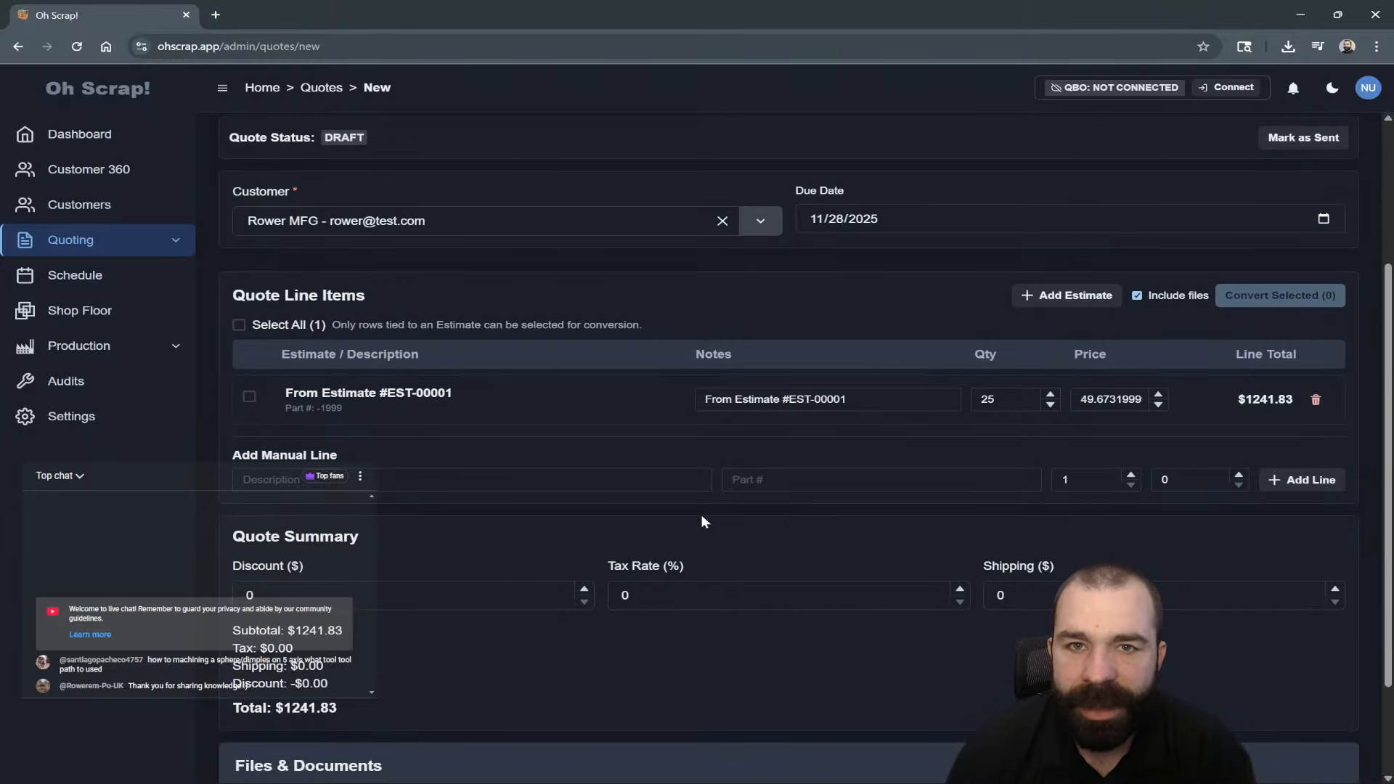
scroll(700, 514, down, 2)
scroll(744, 498, up, 3)
scroll(880, 465, up, 2)
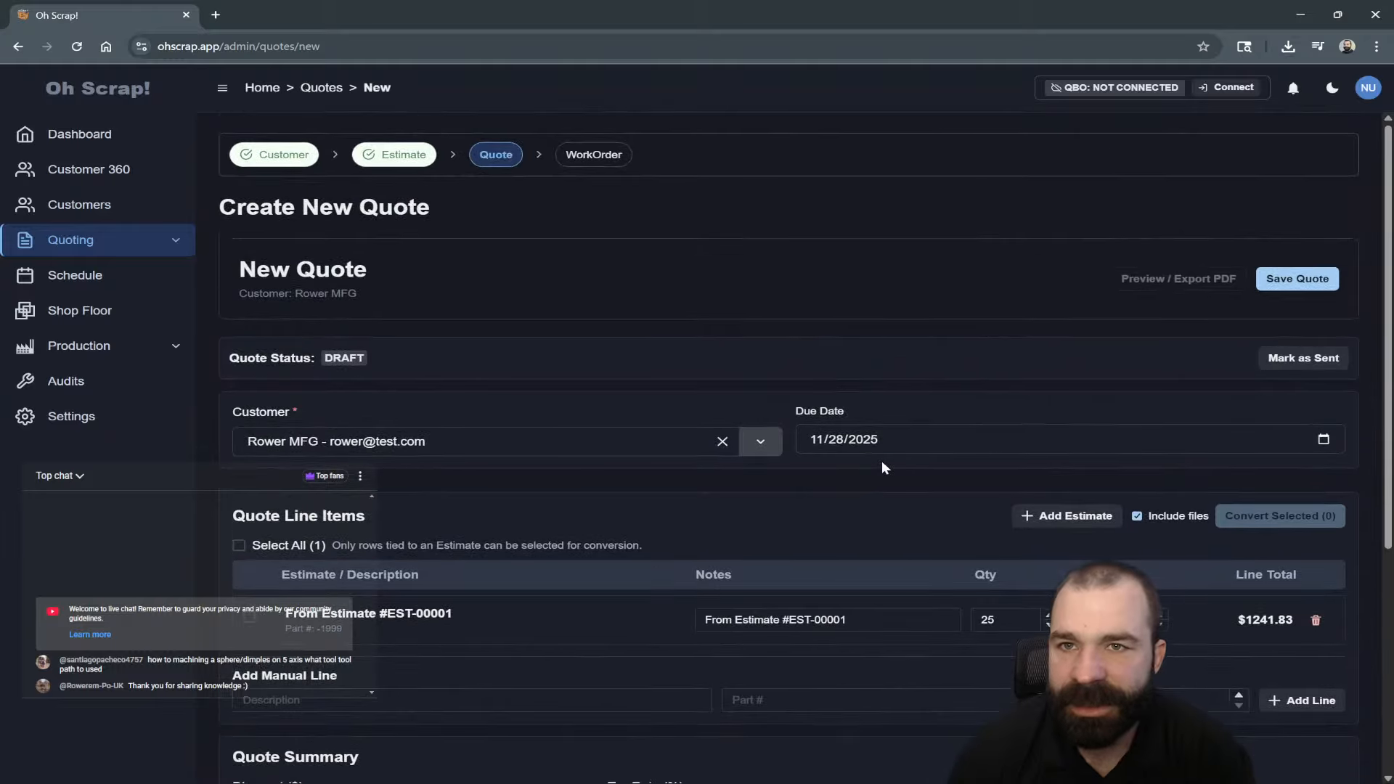
click(1291, 289)
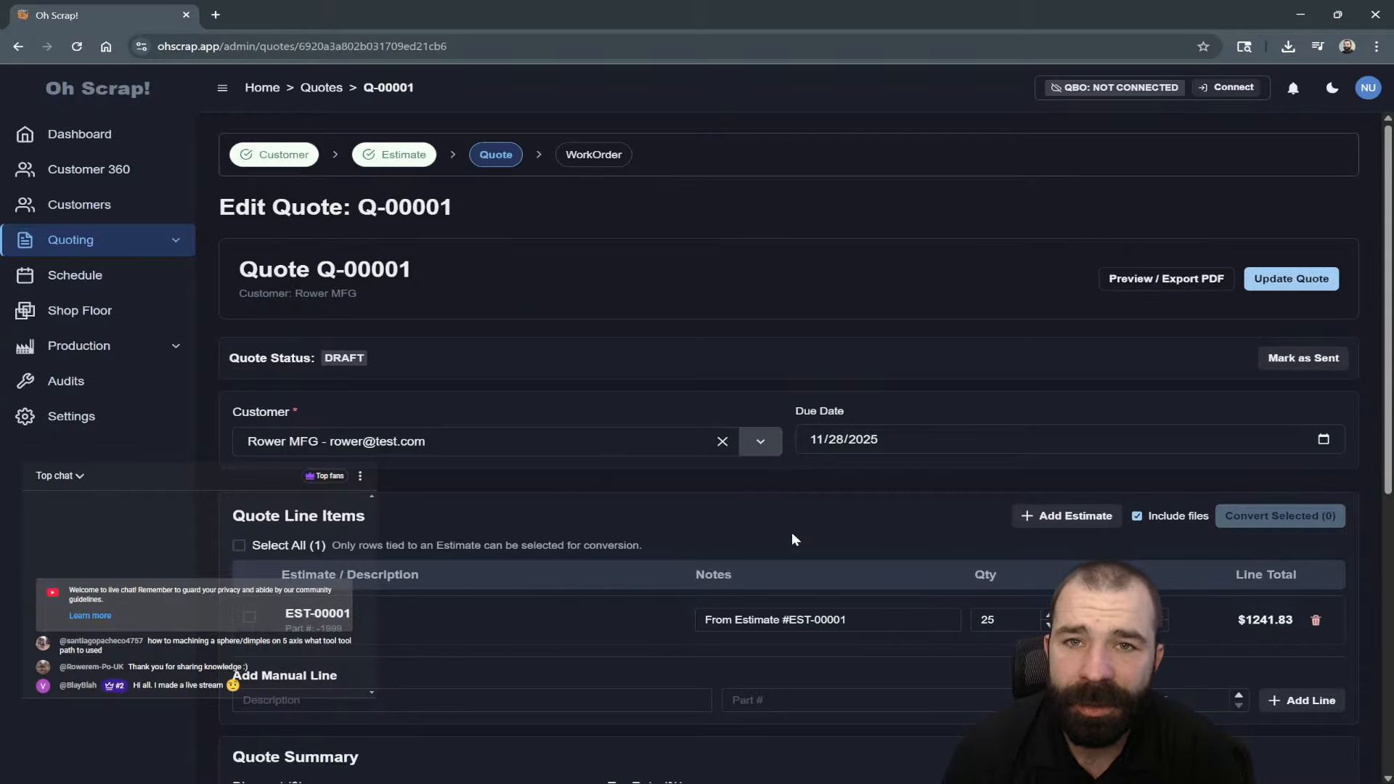
Mark Q-00001 as sent and export Quote_Q-00001.pdf, checking its $1241.83 total.
click(1291, 360)
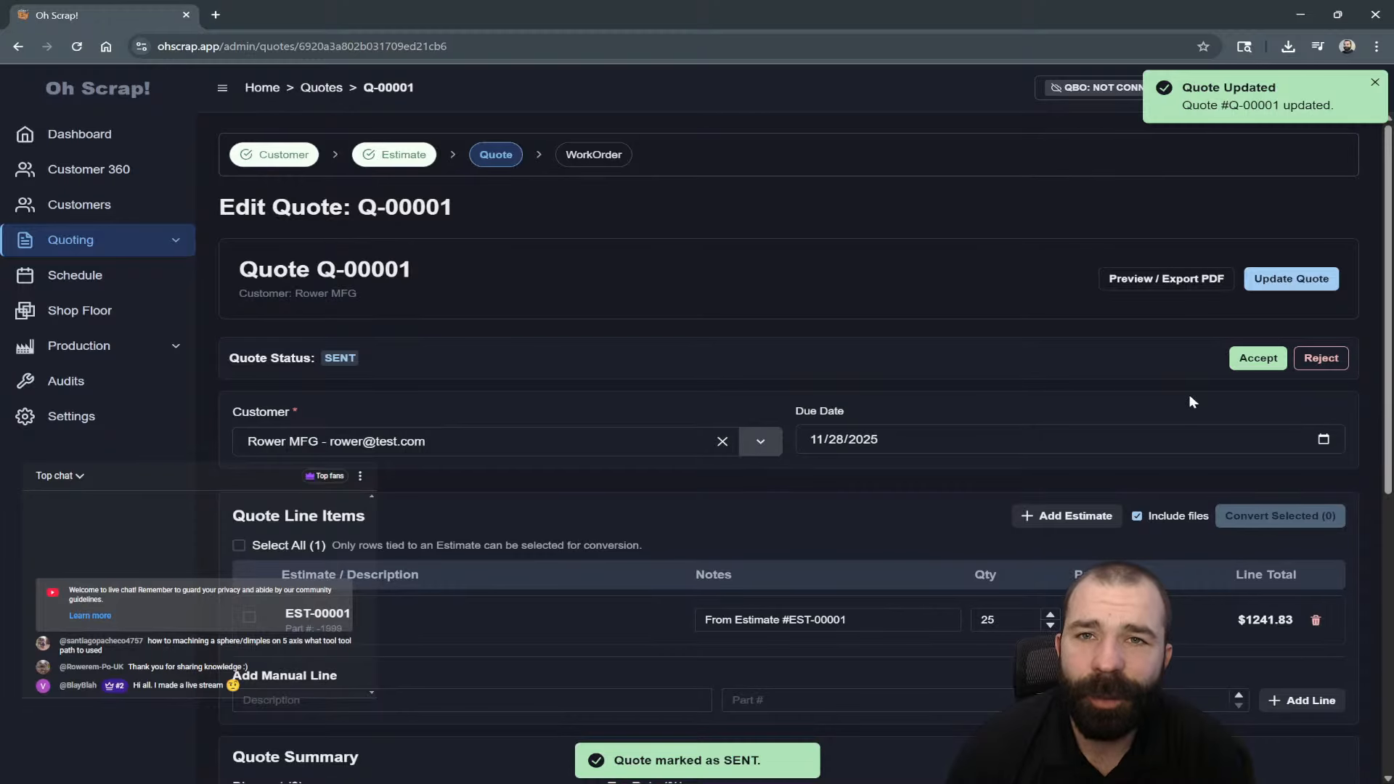
click(1166, 282)
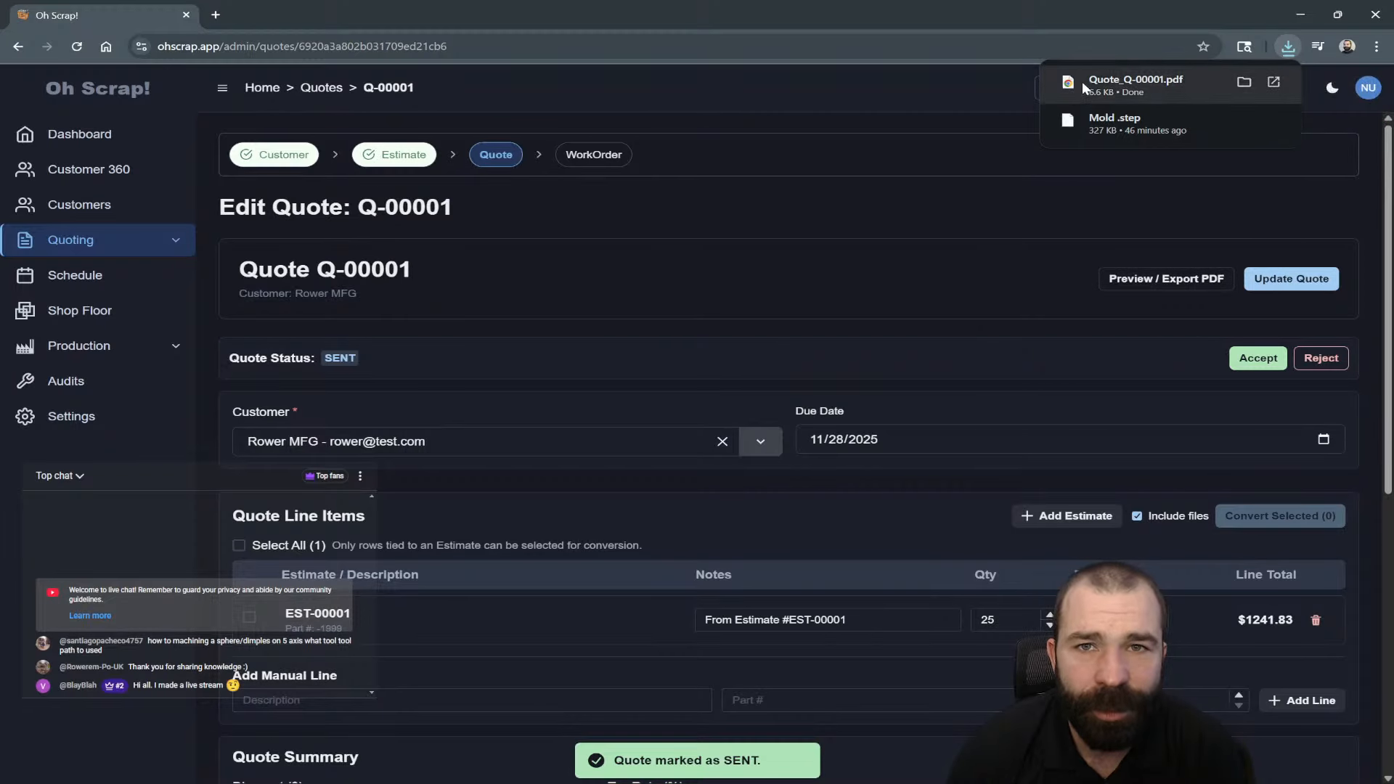
click(1085, 88)
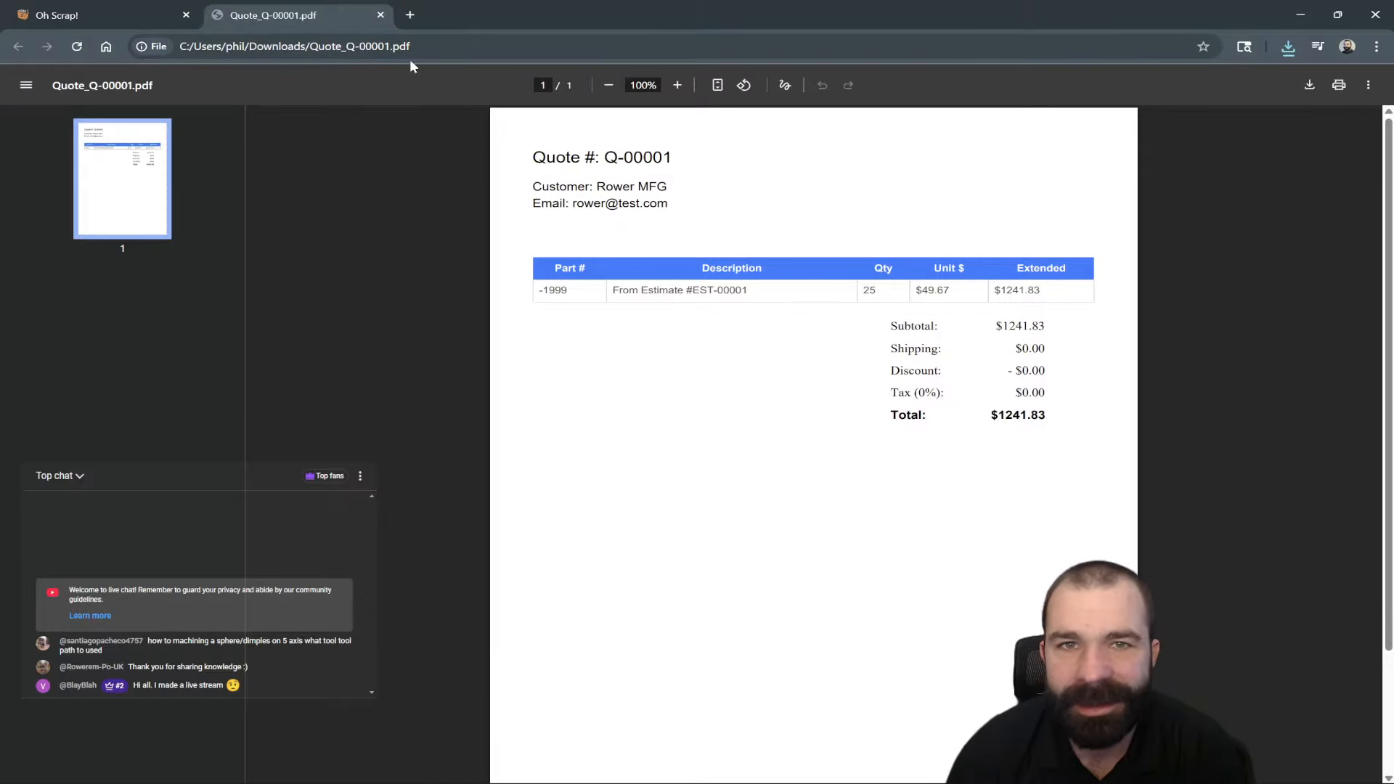
click(378, 15)
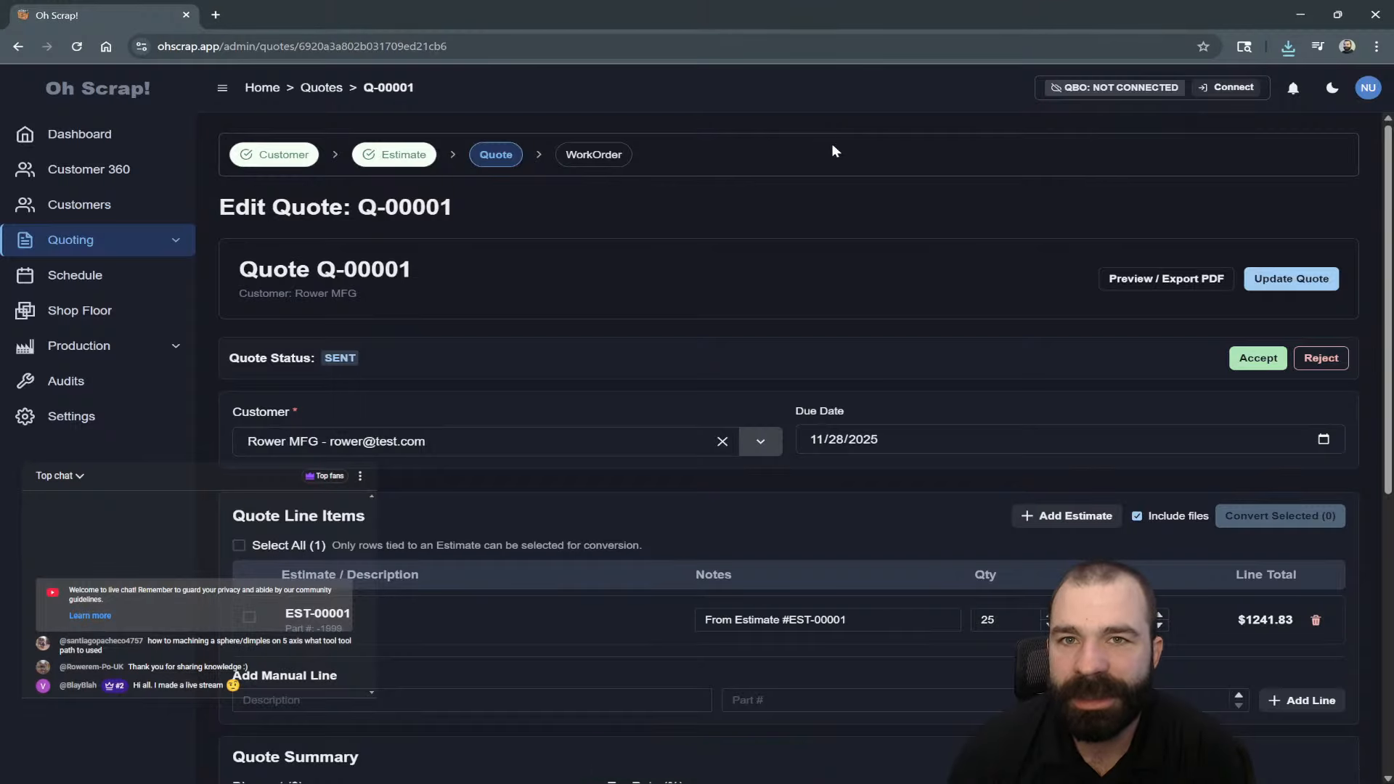
scroll(878, 356, down, 2)
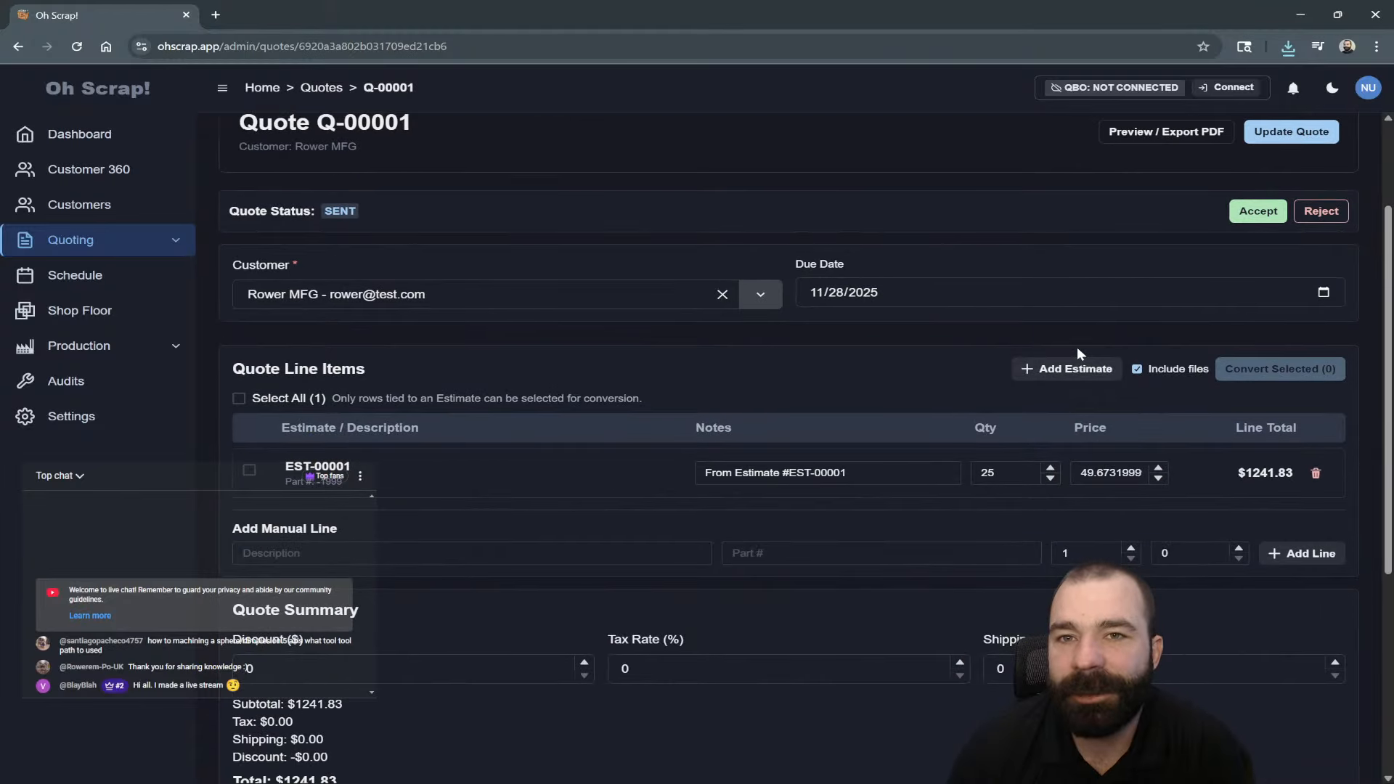
Accept Q-00001 and convert its single estimate line into work order WO-0001.
click(1246, 213)
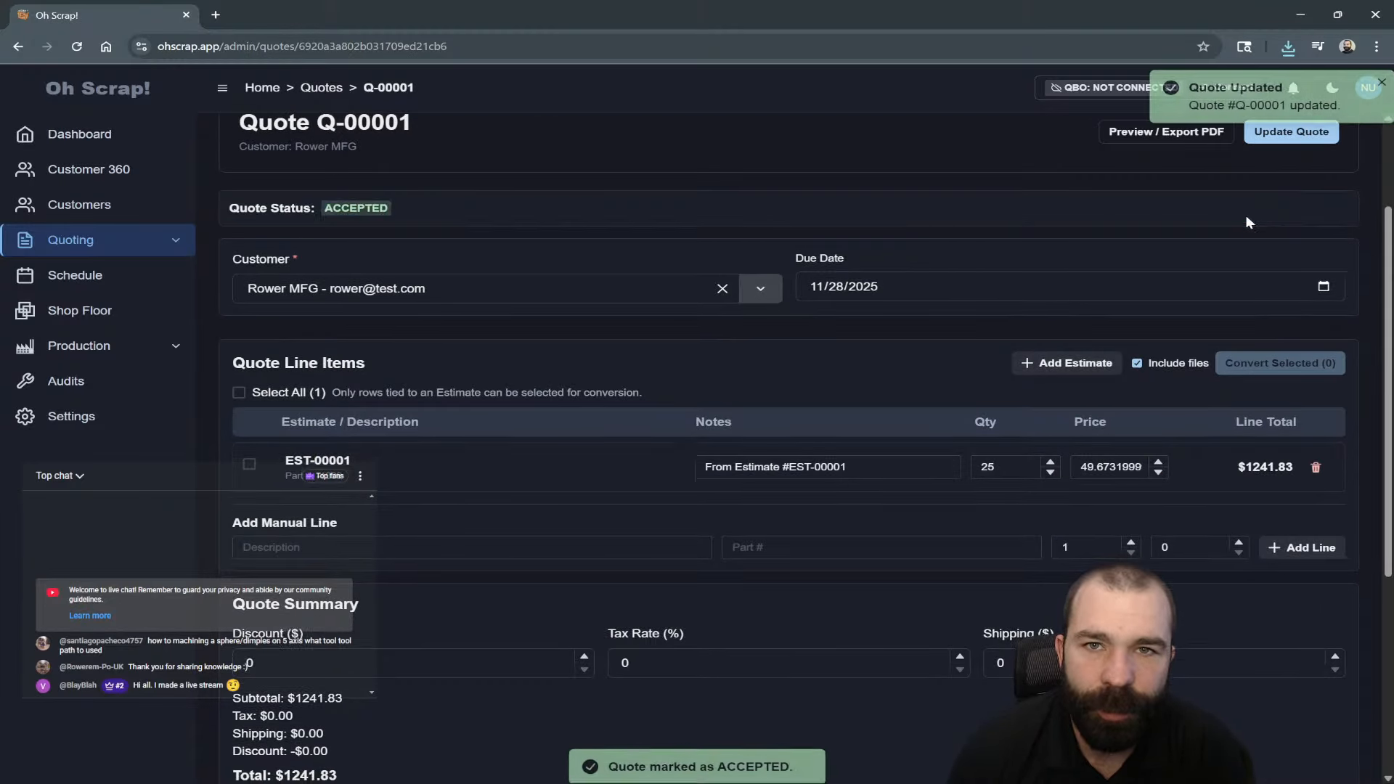
click(239, 394)
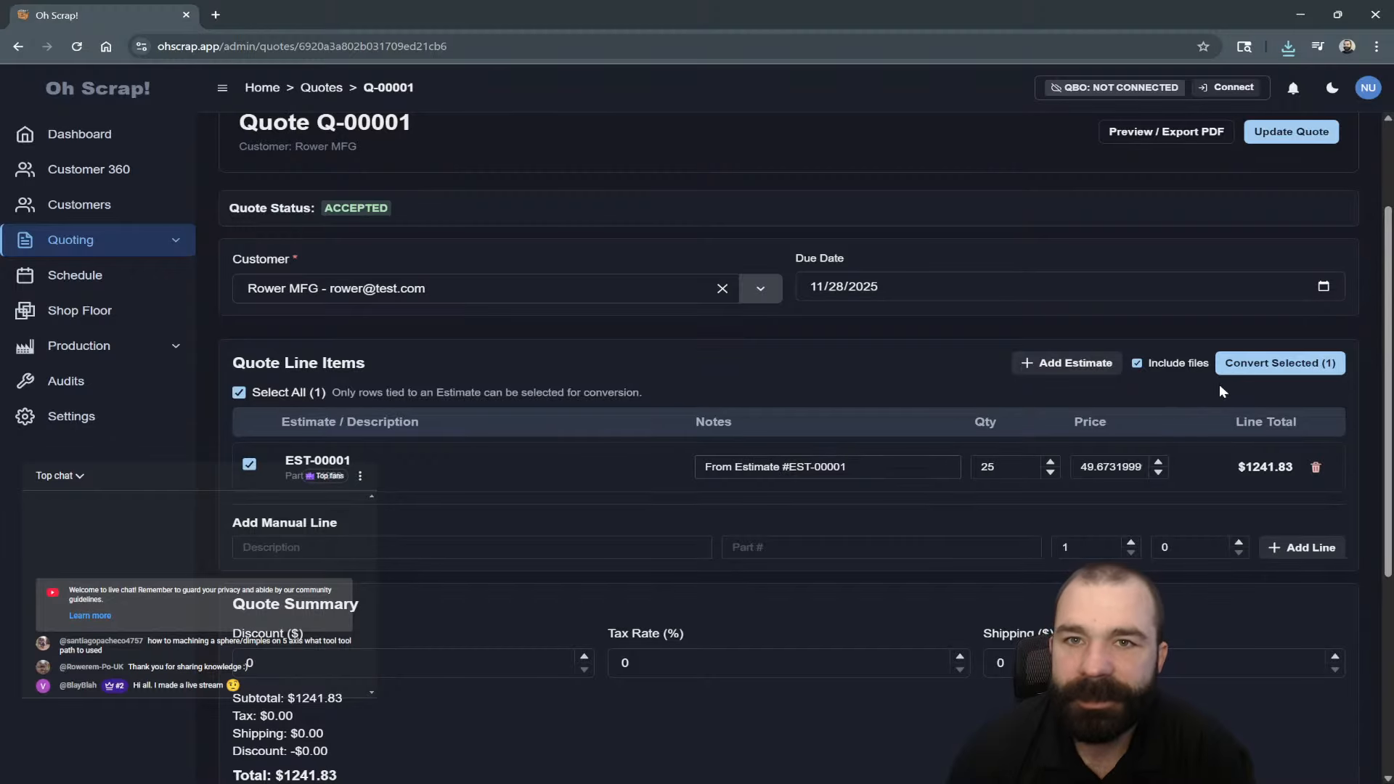
click(1246, 370)
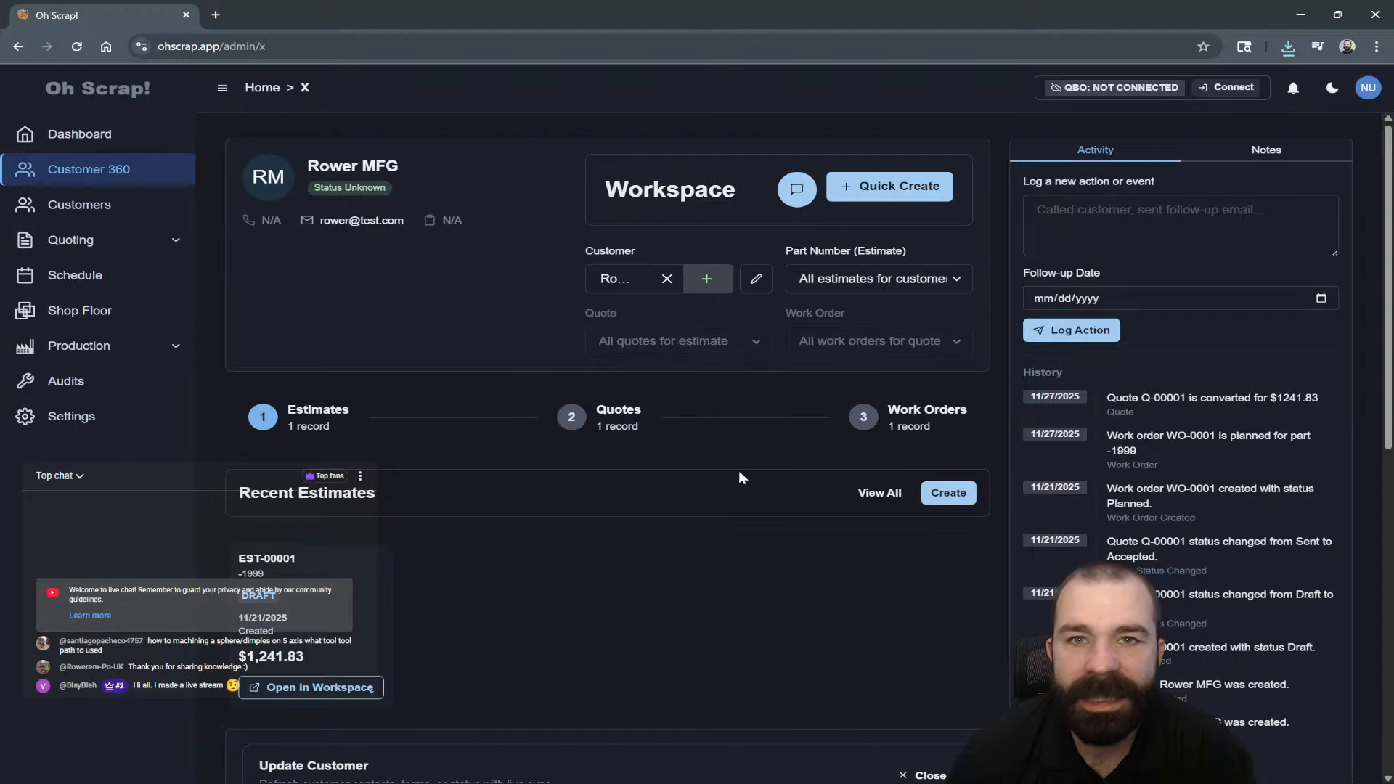
Review Rower MFG's quotes and planned WO-0001, then go to the Production Time clock page.
scroll(719, 462, down, 2)
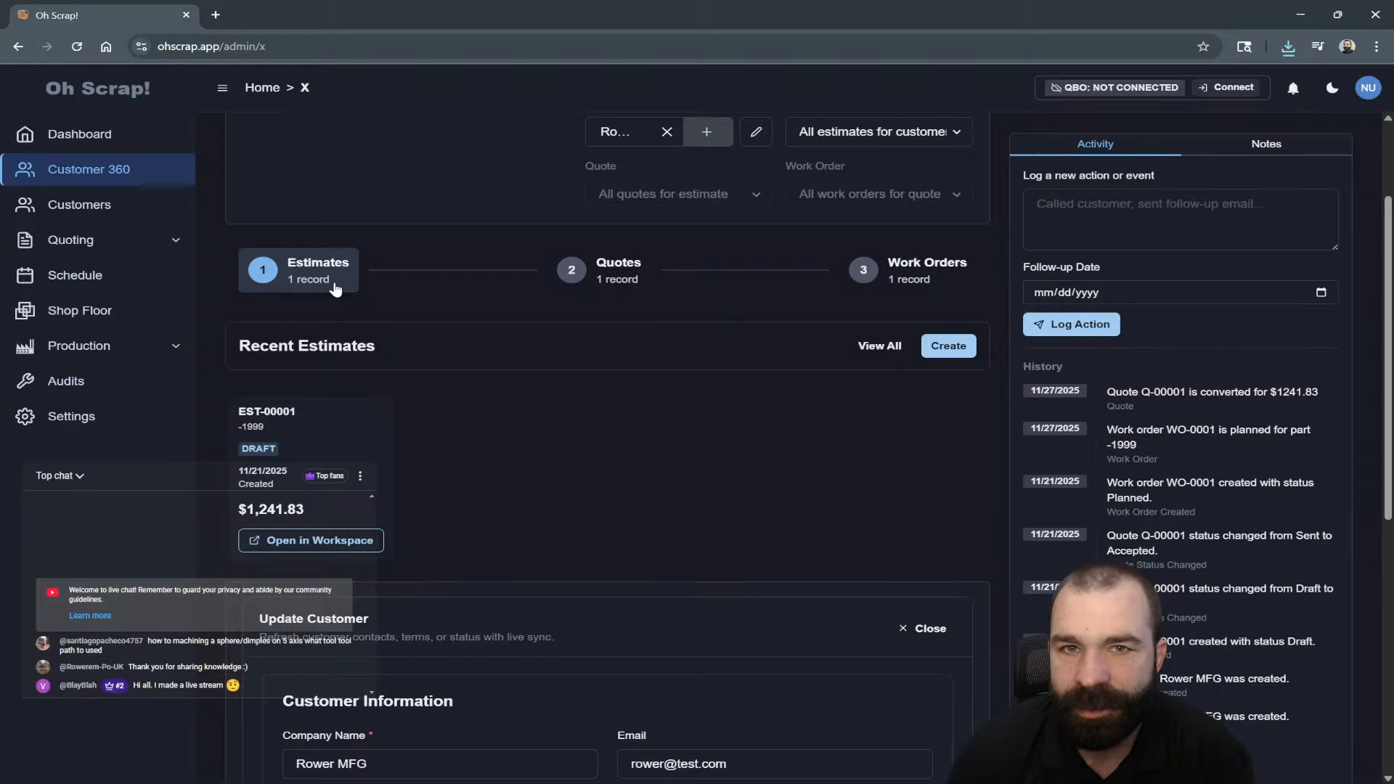
click(592, 270)
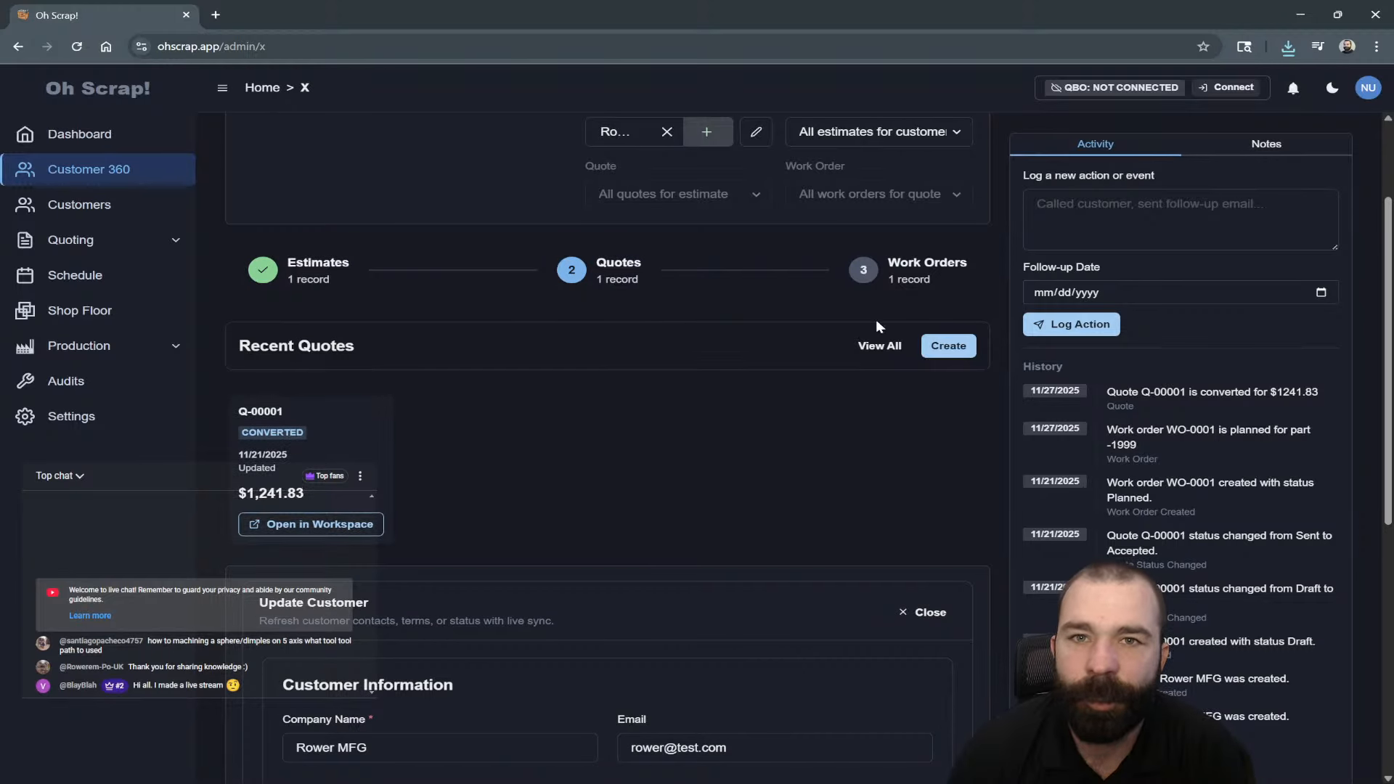
click(909, 279)
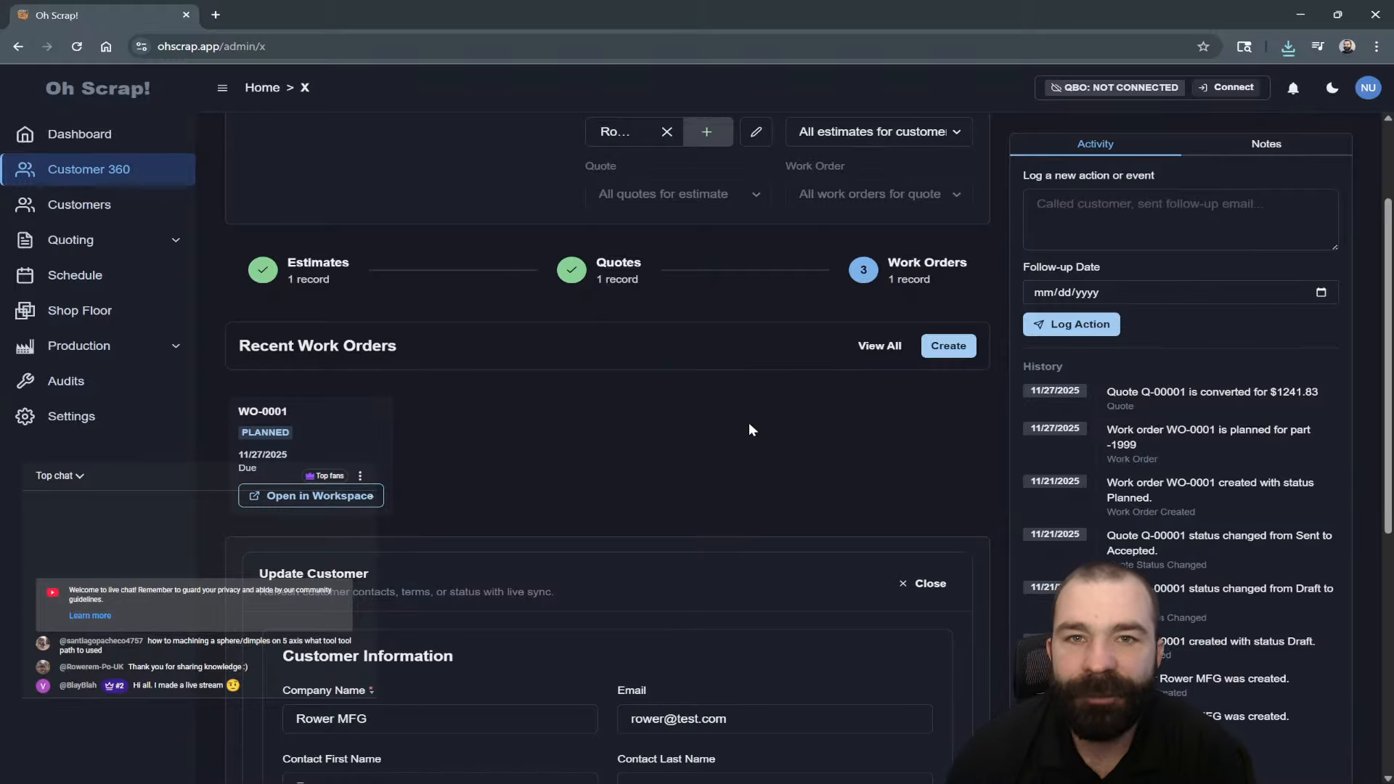
scroll(749, 427, up, 1)
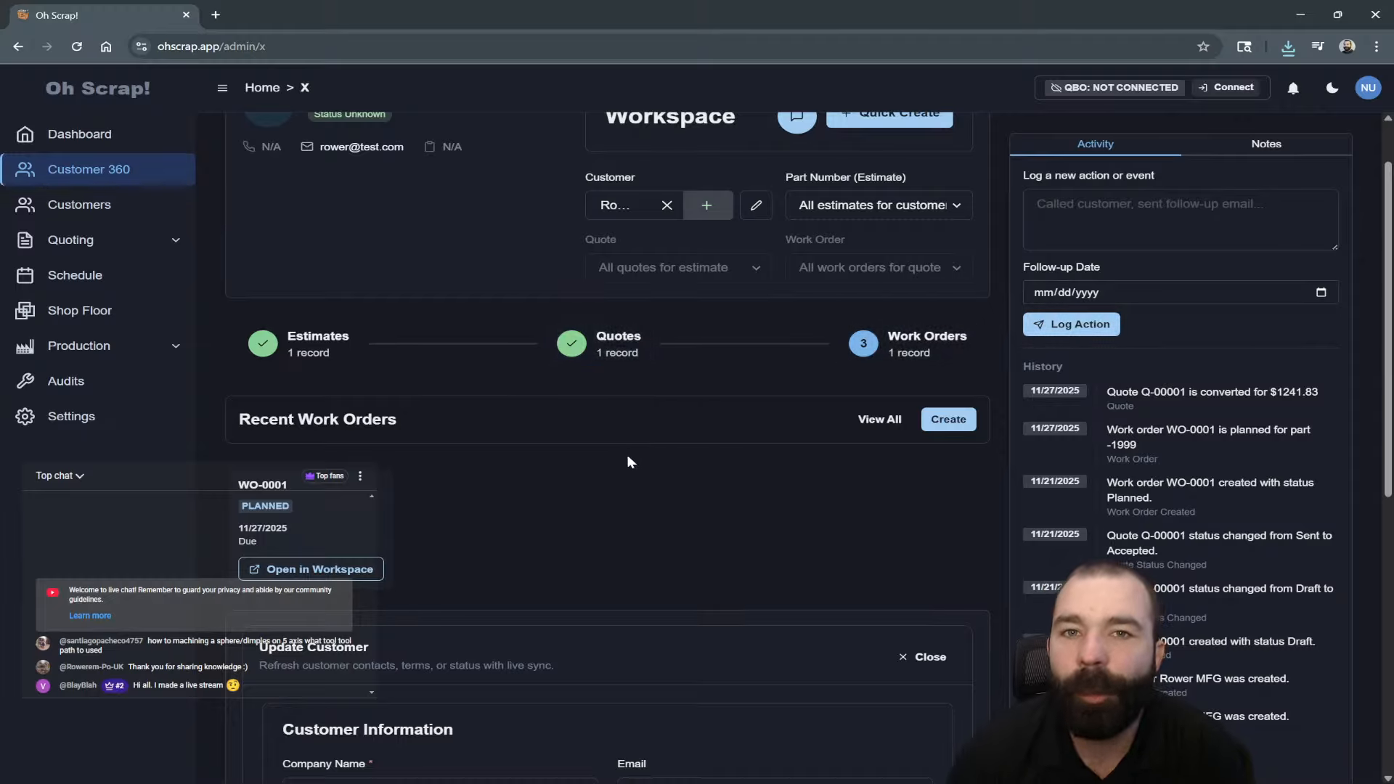
scroll(616, 460, up, 1)
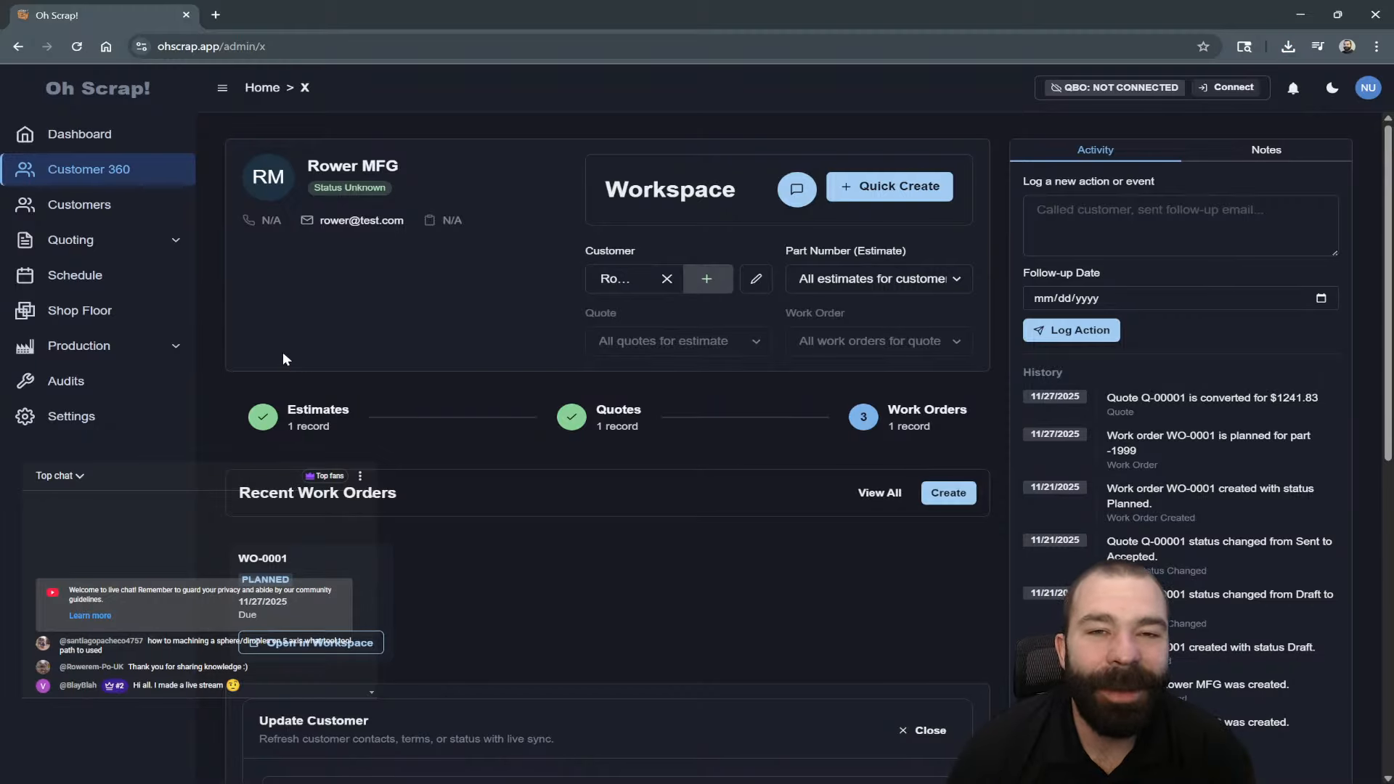
click(172, 354)
click(249, 443)
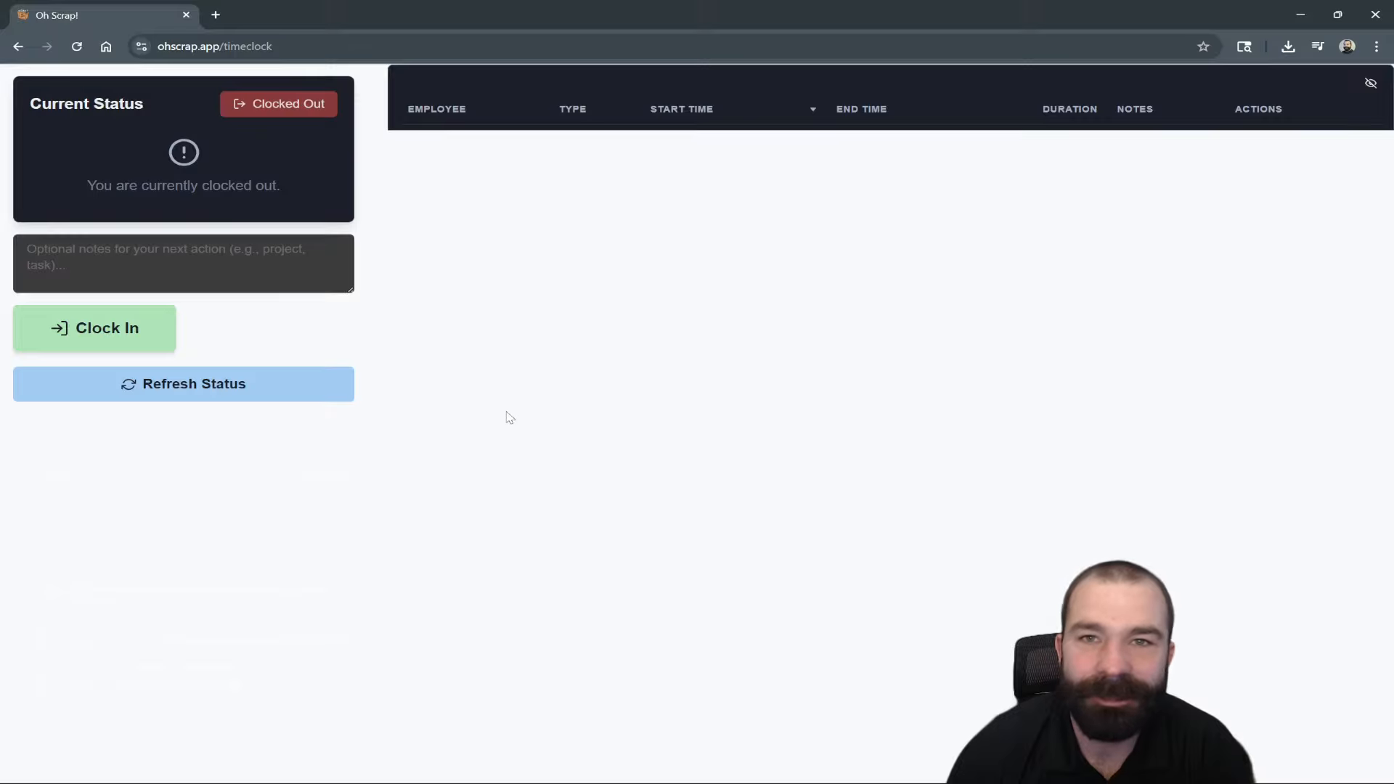
Clock in, return to Rower MFG's workspace, and open the Shop Floor Overview.
click(150, 334)
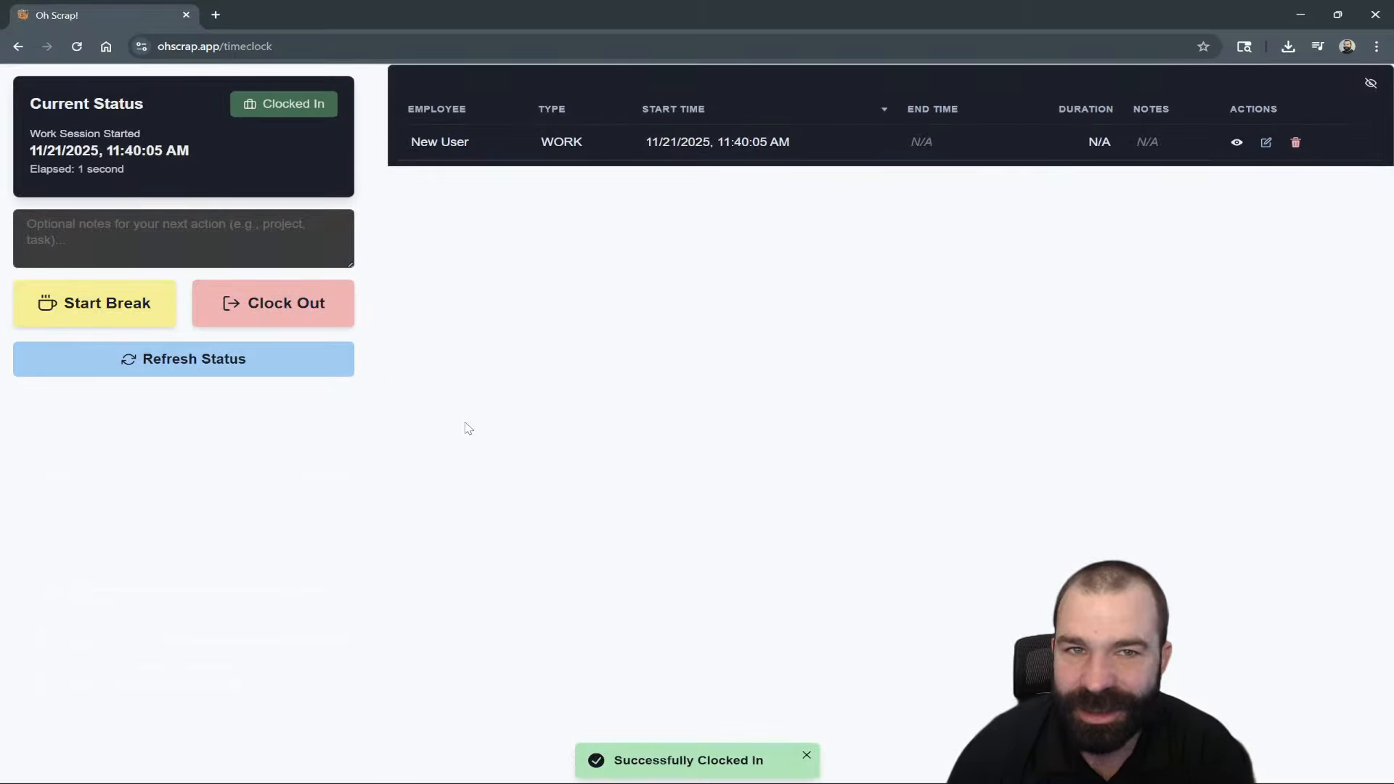
click(19, 47)
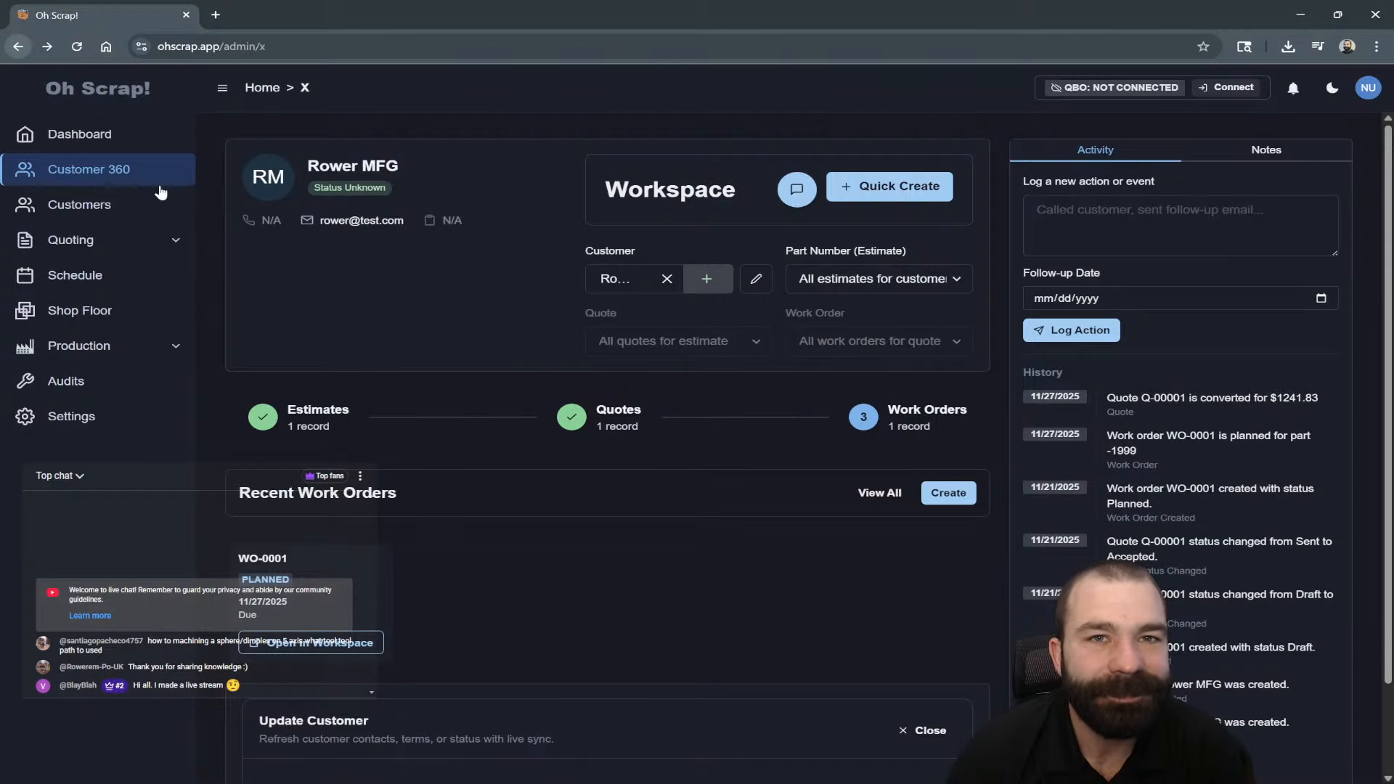
click(105, 312)
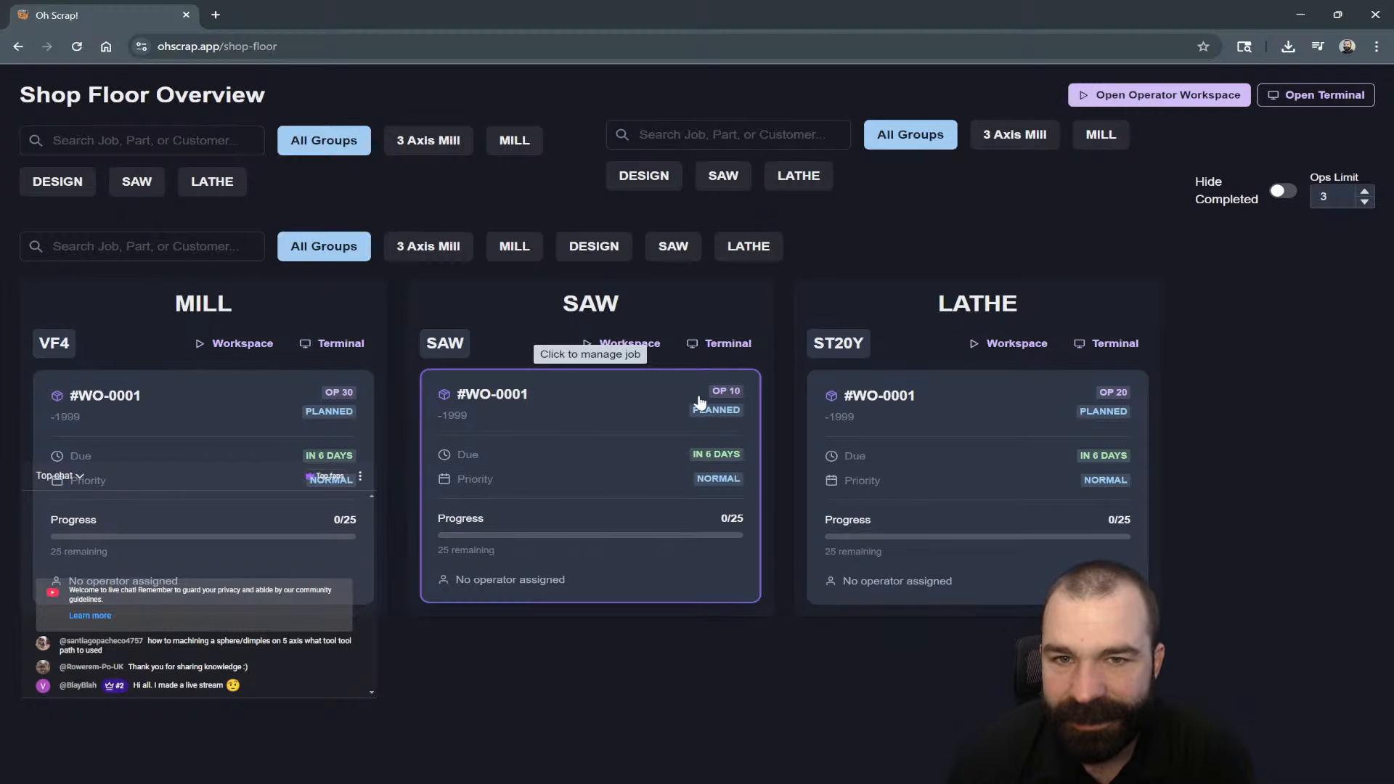
Open WO-0001's Saw operation, start setup, then cancel and close the details.
click(648, 405)
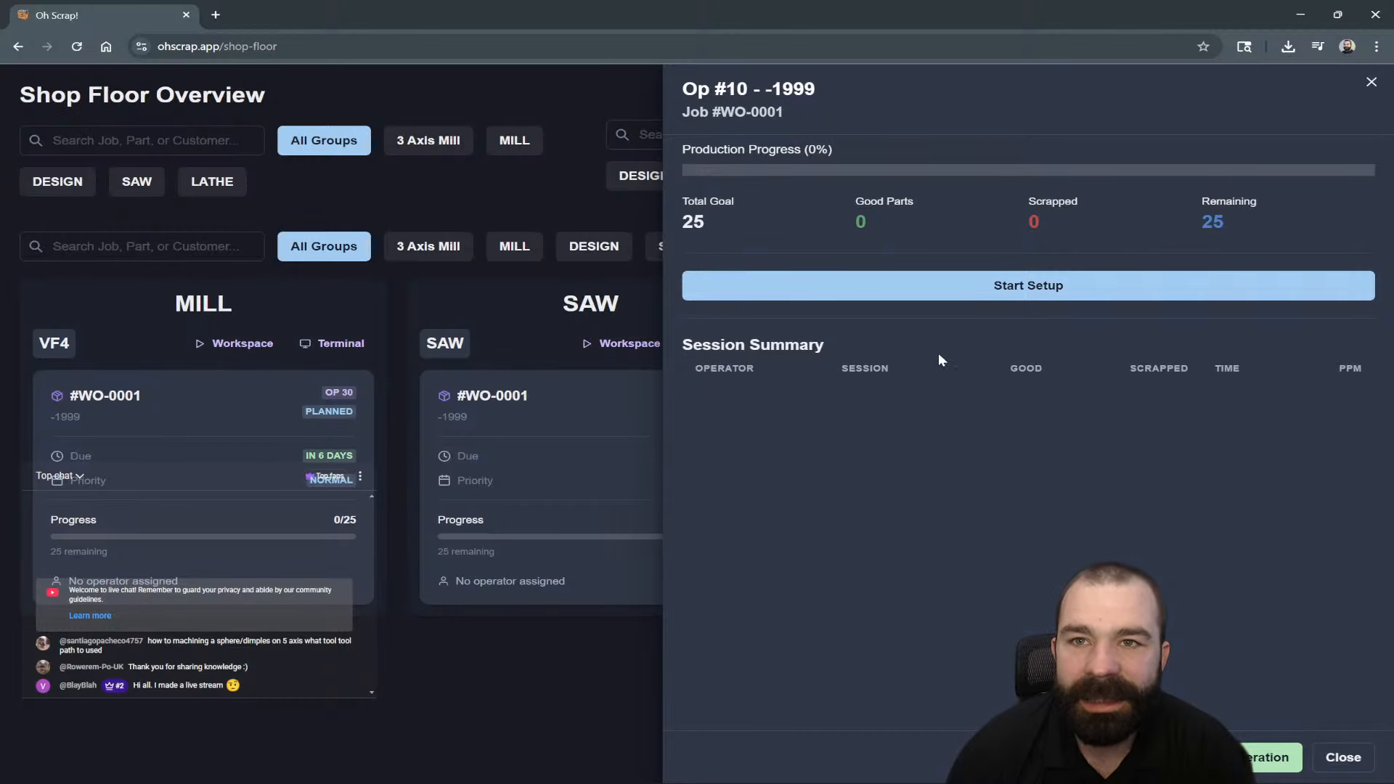
click(982, 290)
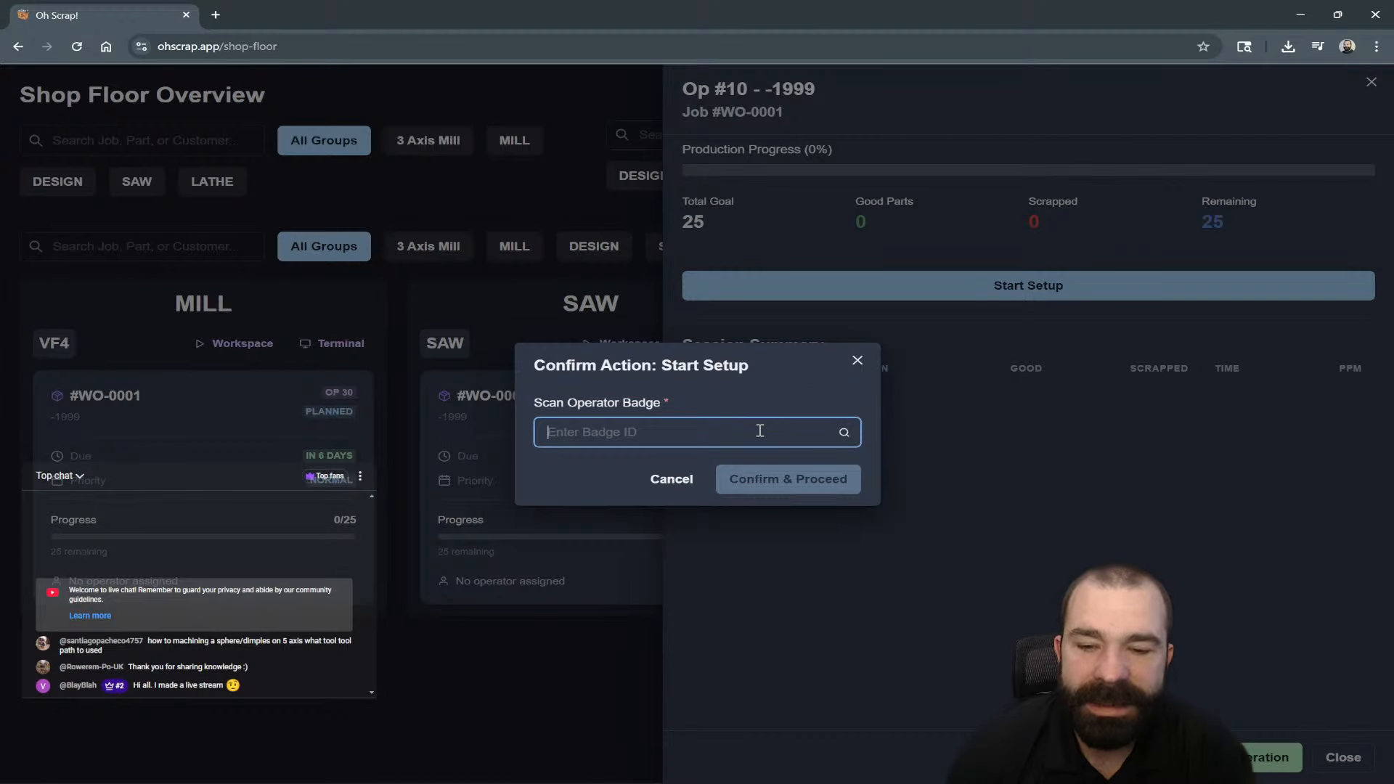
click(679, 489)
click(1341, 757)
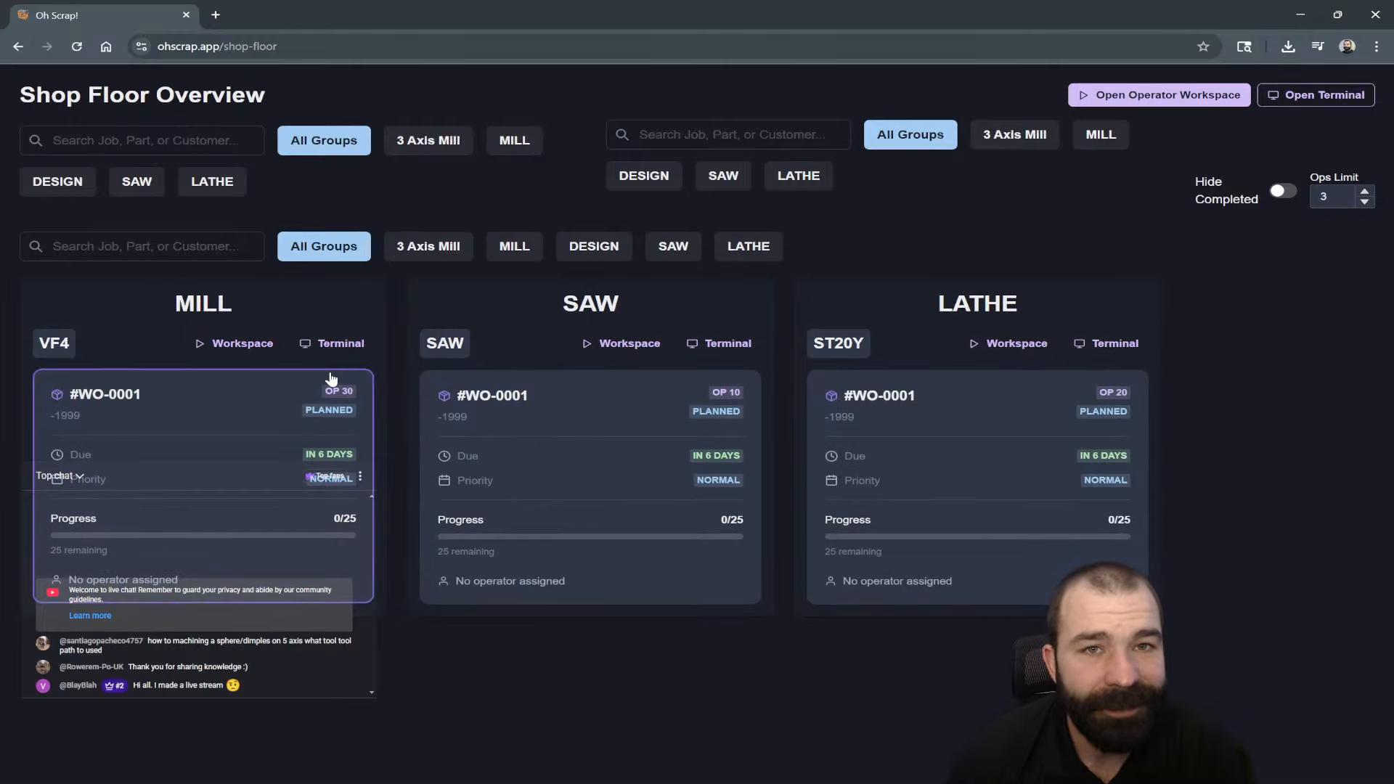
Go to Settings and show the Users tab listing the single user.
click(22, 46)
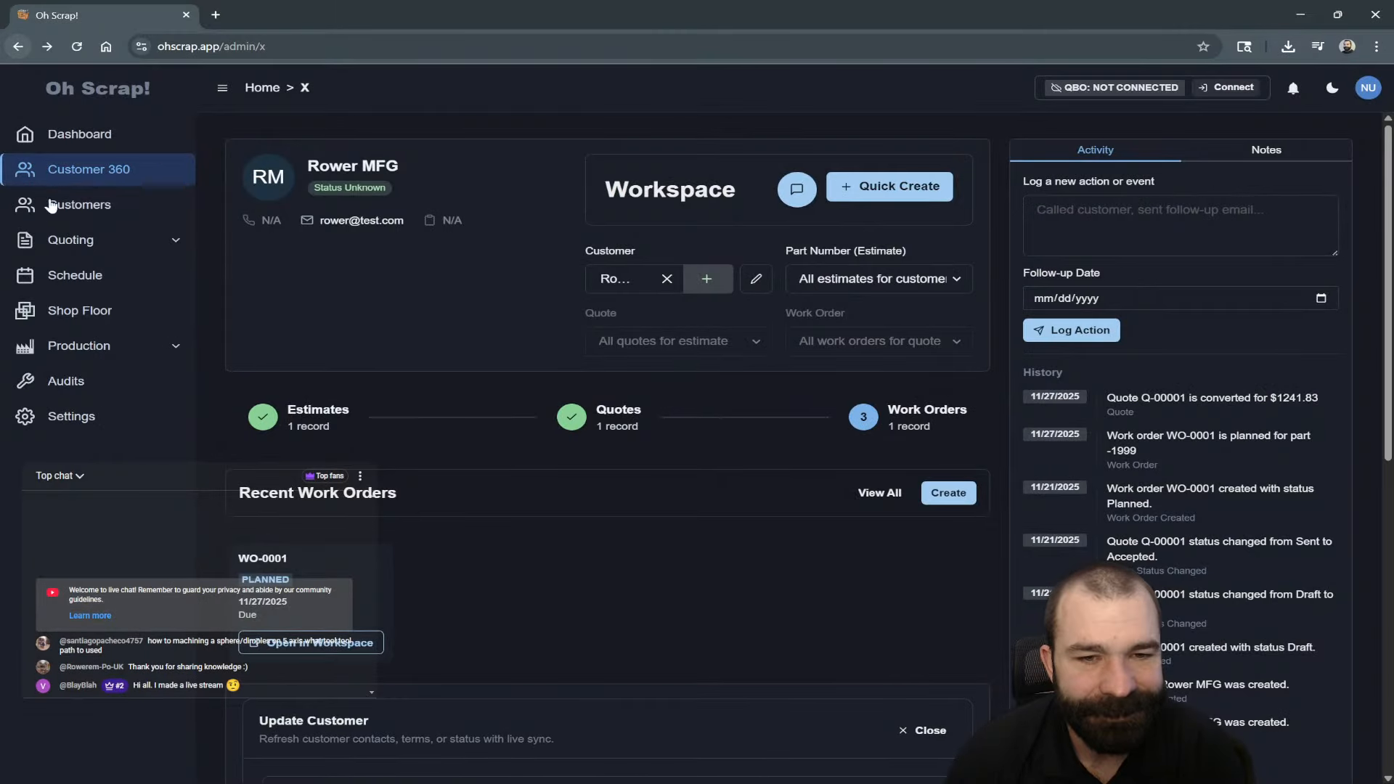
click(88, 415)
click(338, 140)
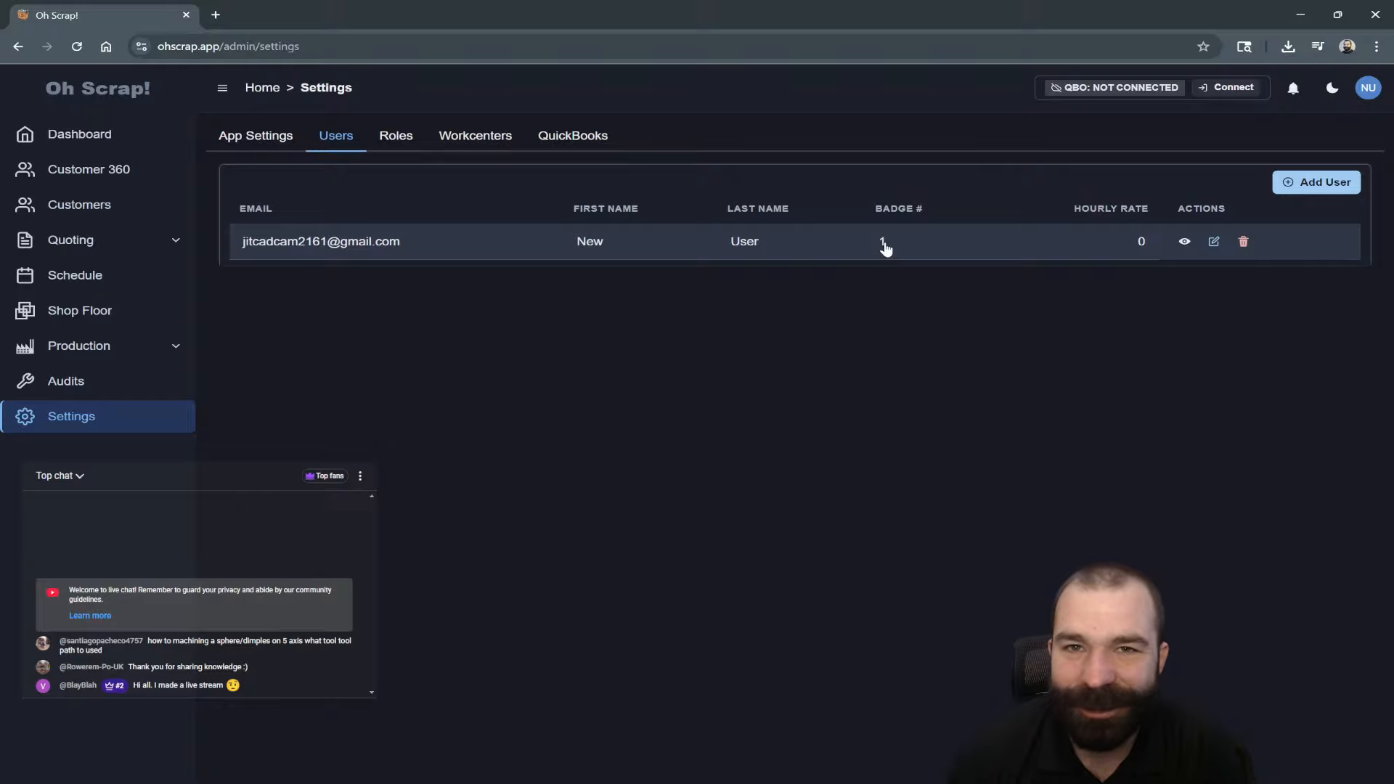
Set the user's new badge number and hourly rate of 60, save, and return to Shop Floor.
click(1213, 241)
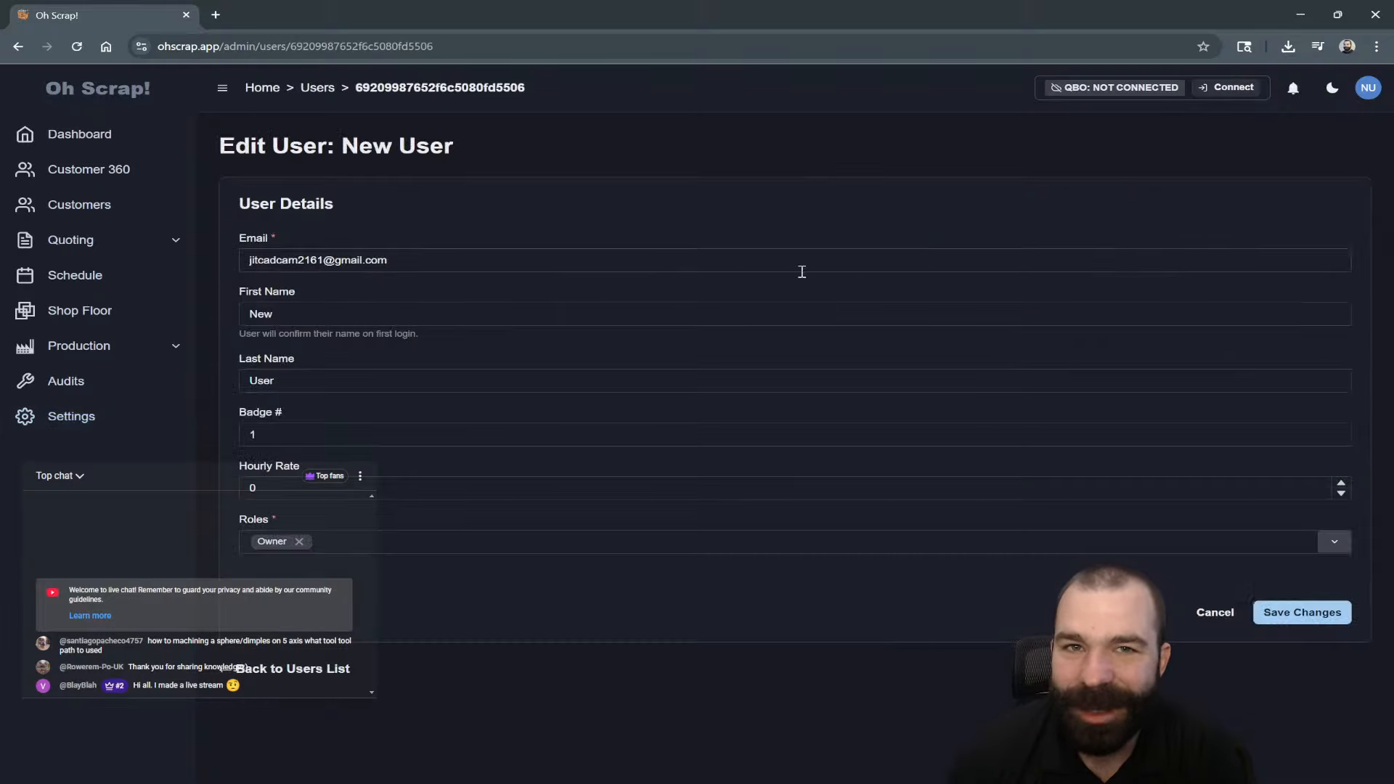
click(297, 434)
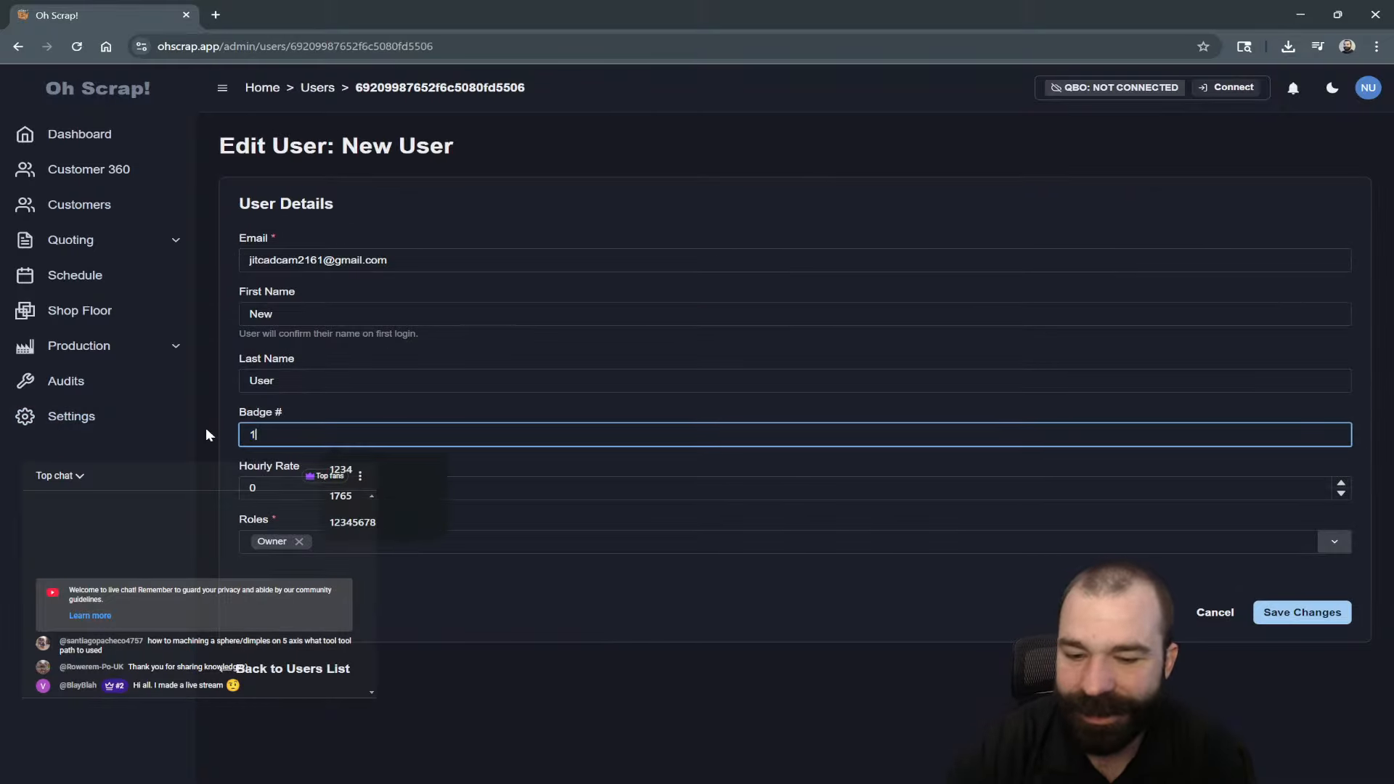
click(293, 485)
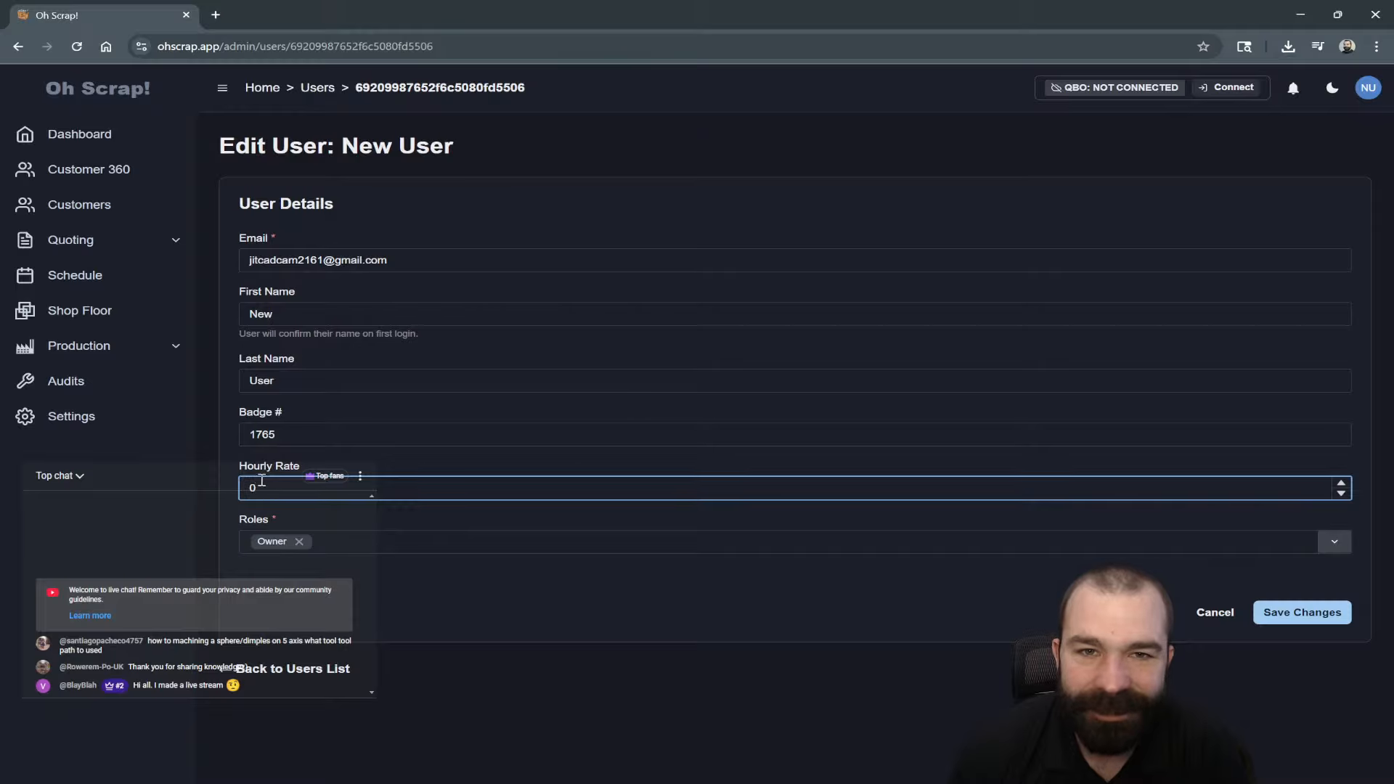
text(6)
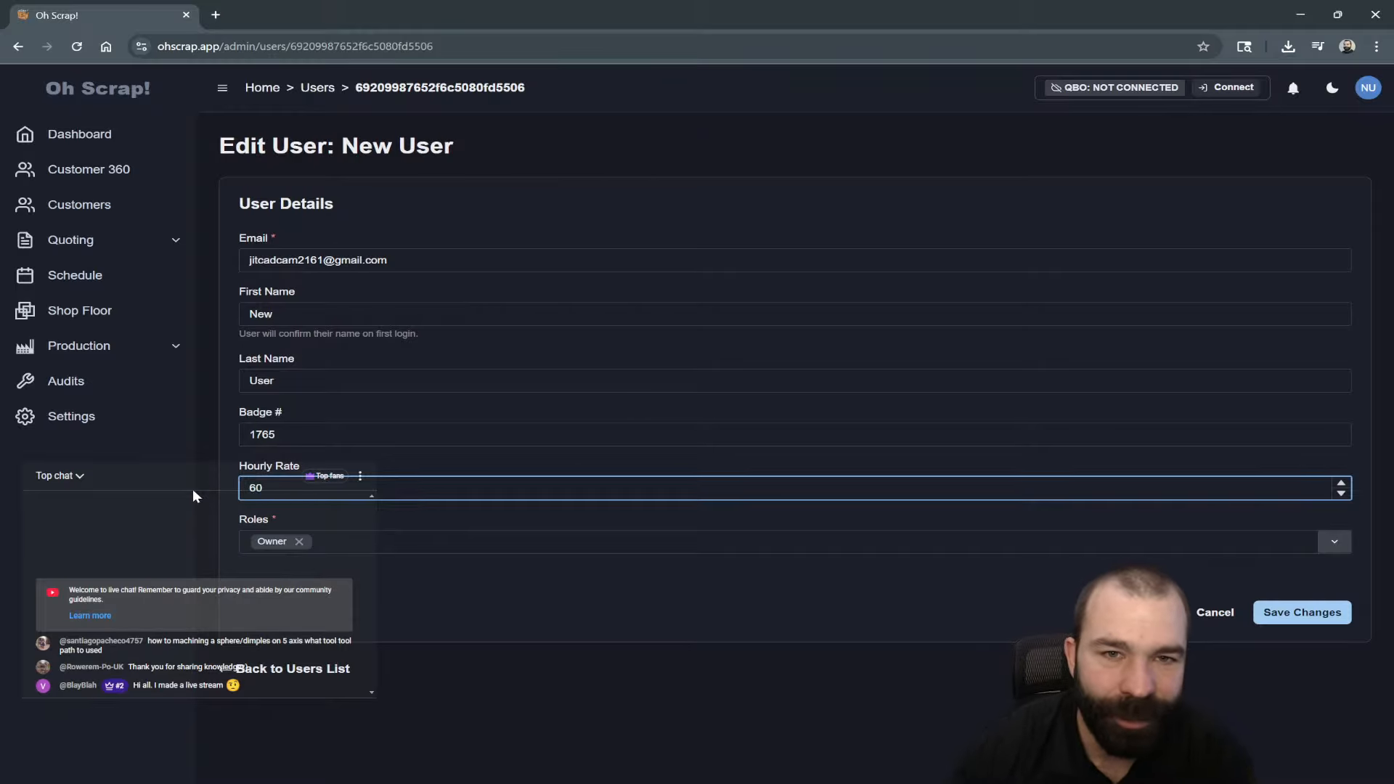
click(569, 589)
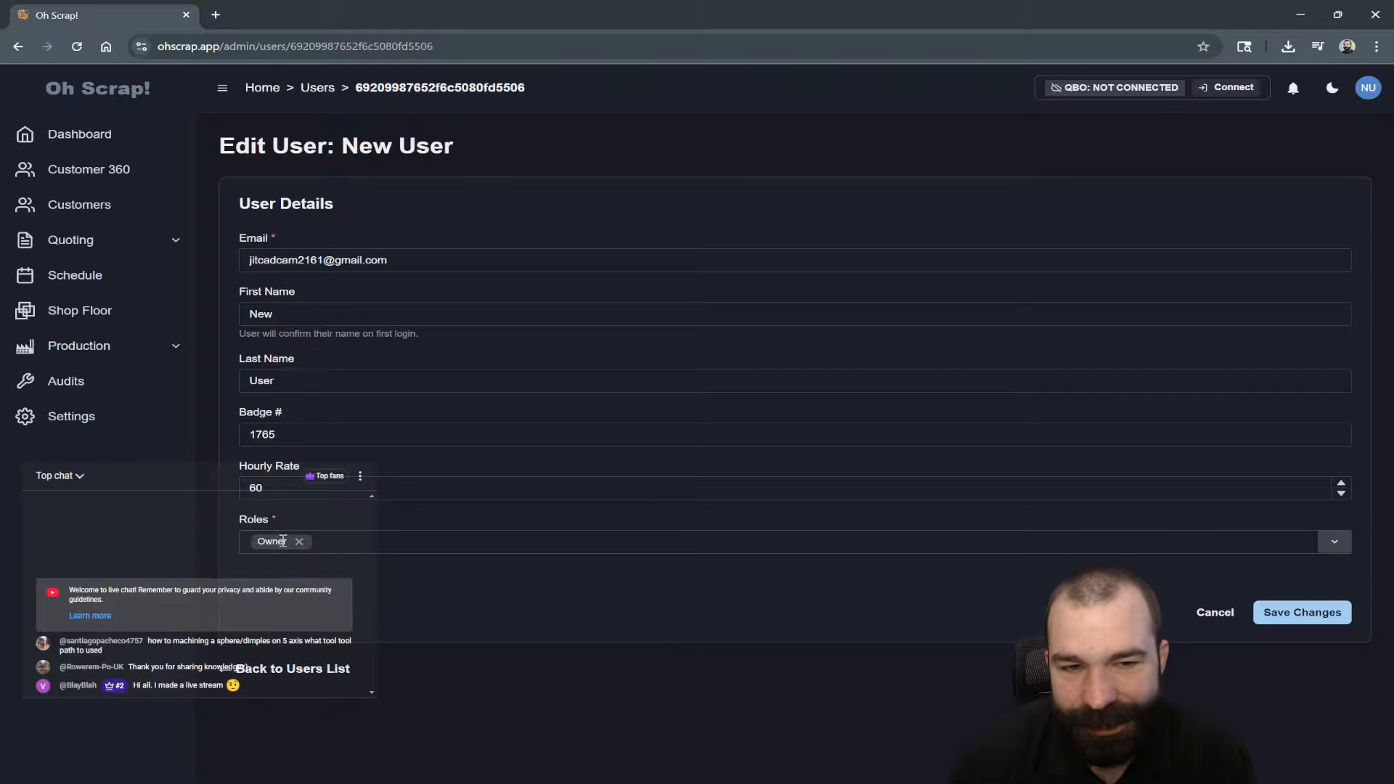
click(1306, 616)
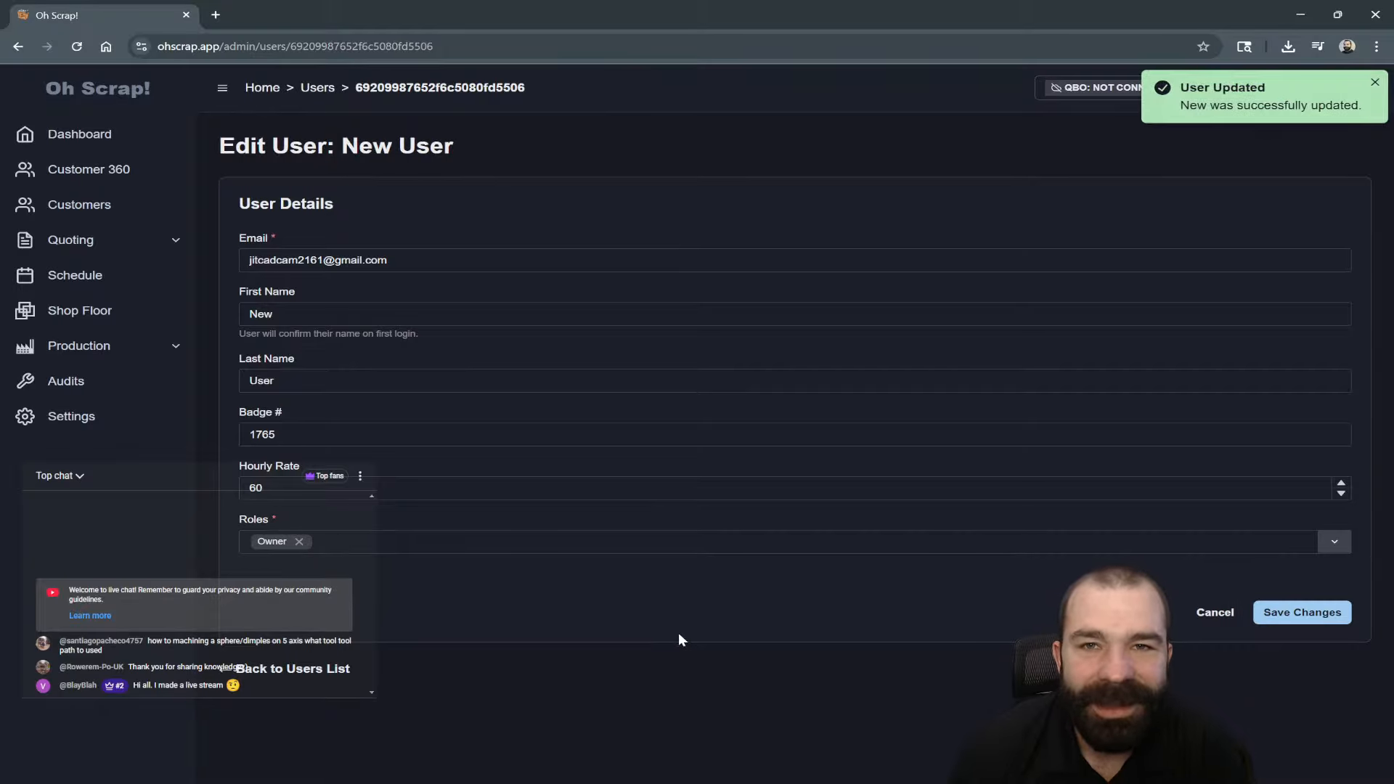
mouse_move(145, 346)
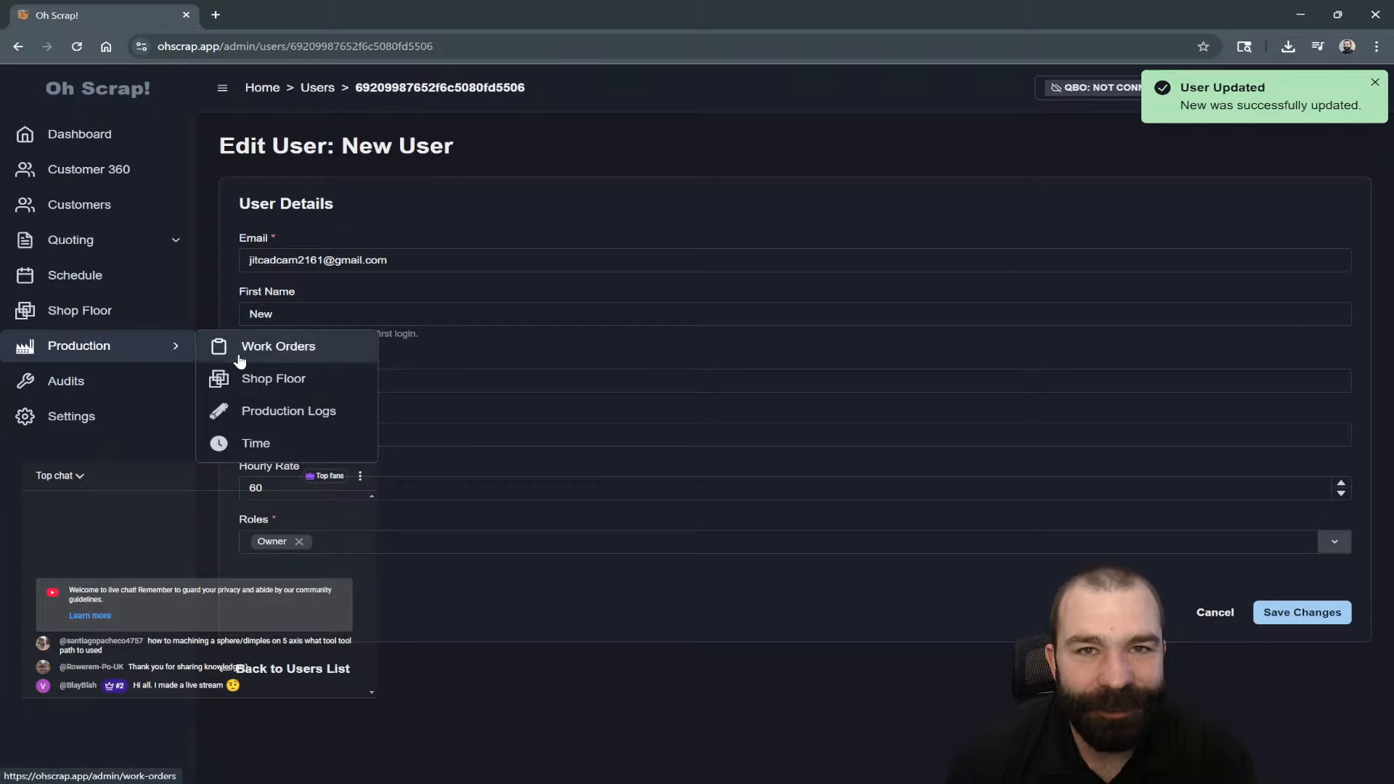
click(109, 312)
Start setup on WO-0001's Saw operation using the operator badge.
click(652, 451)
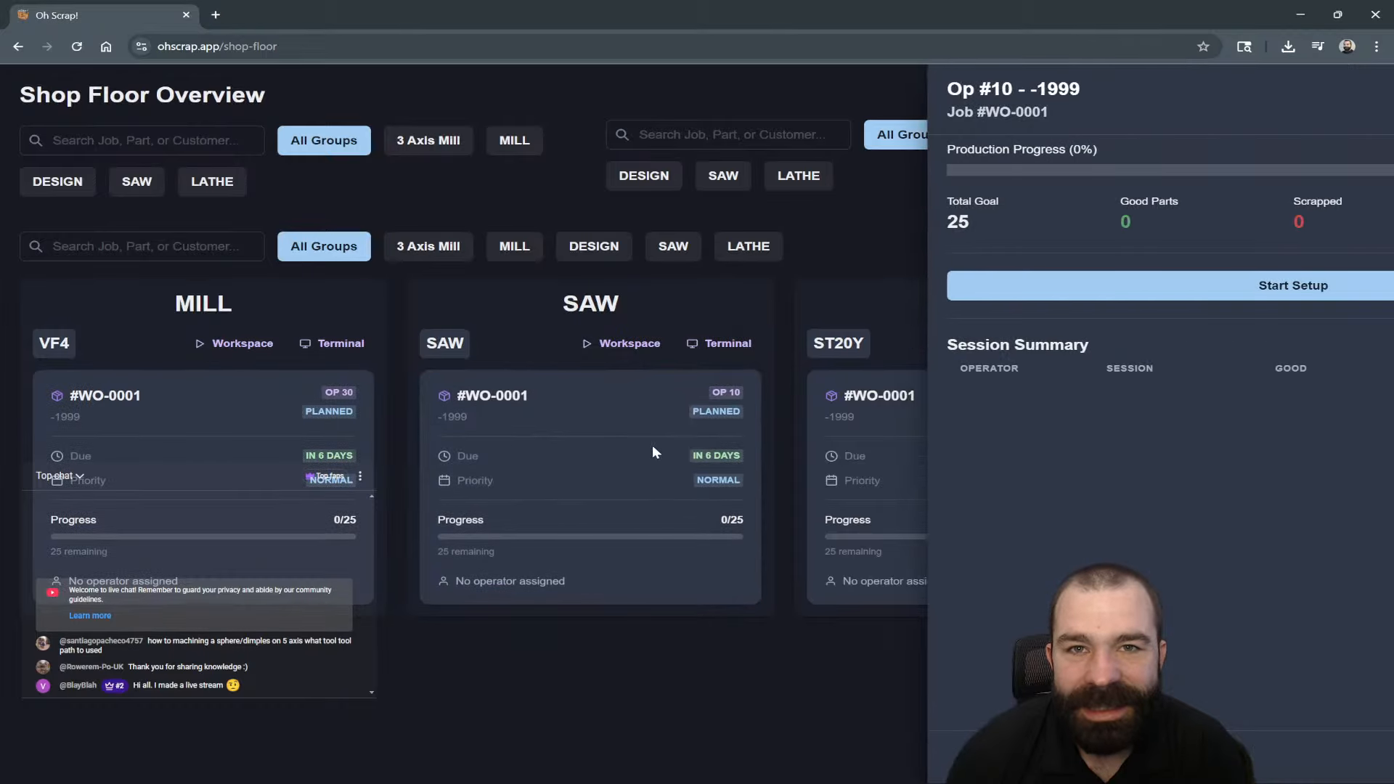
click(1018, 289)
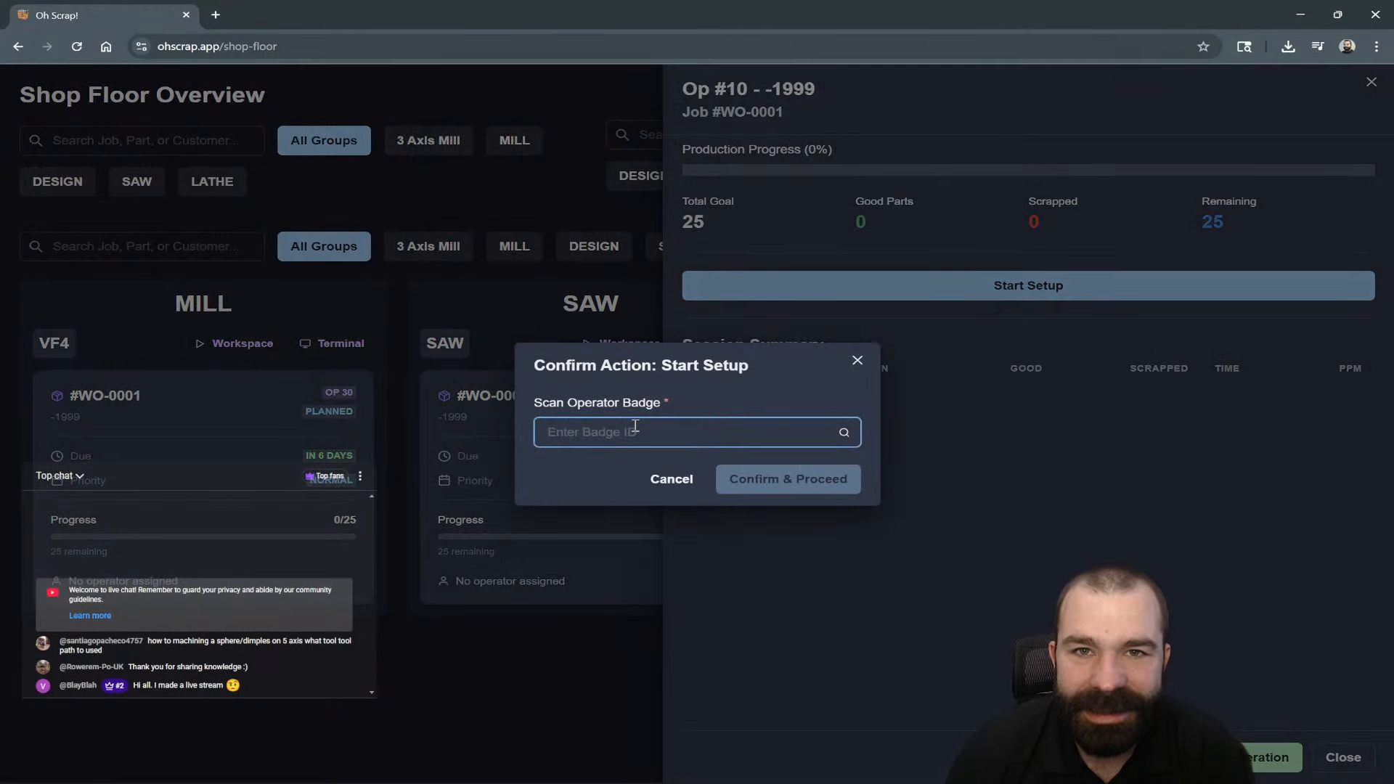
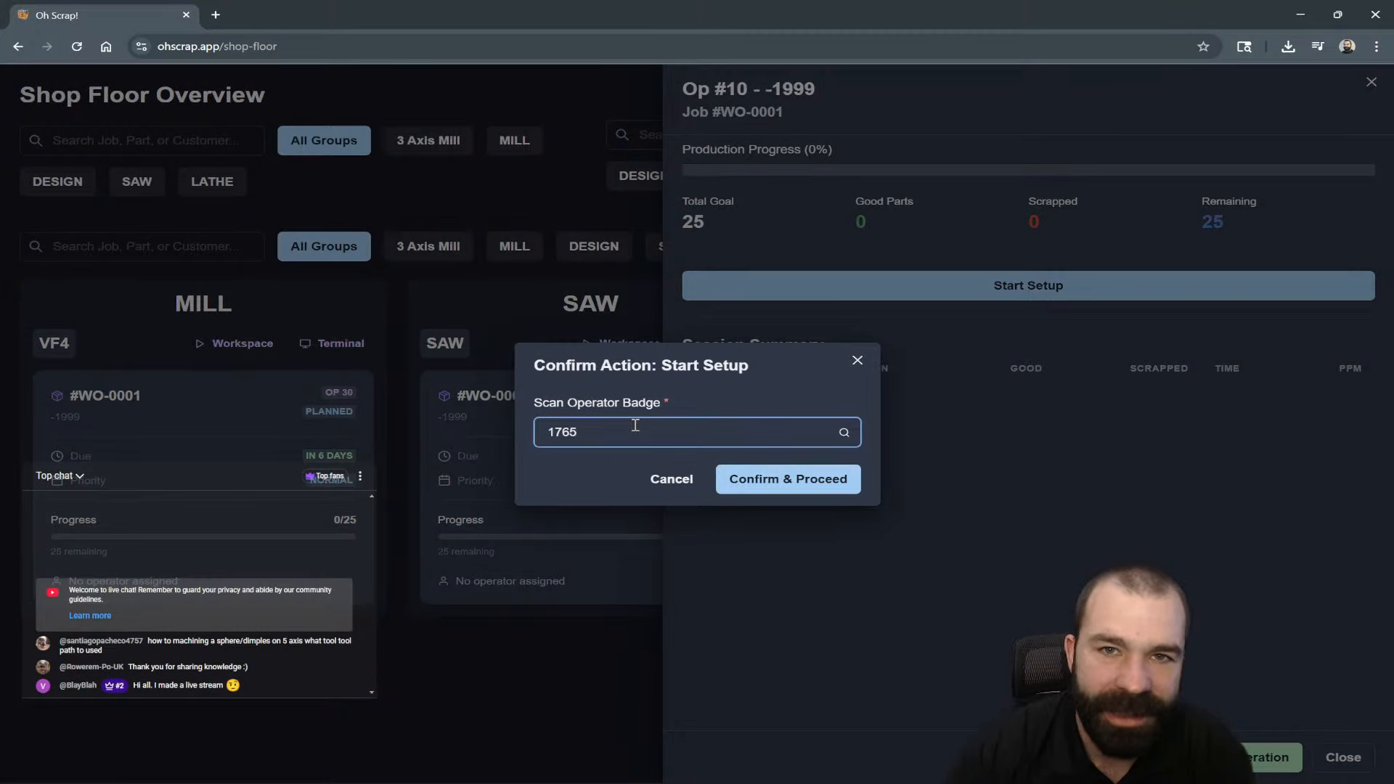
click(799, 482)
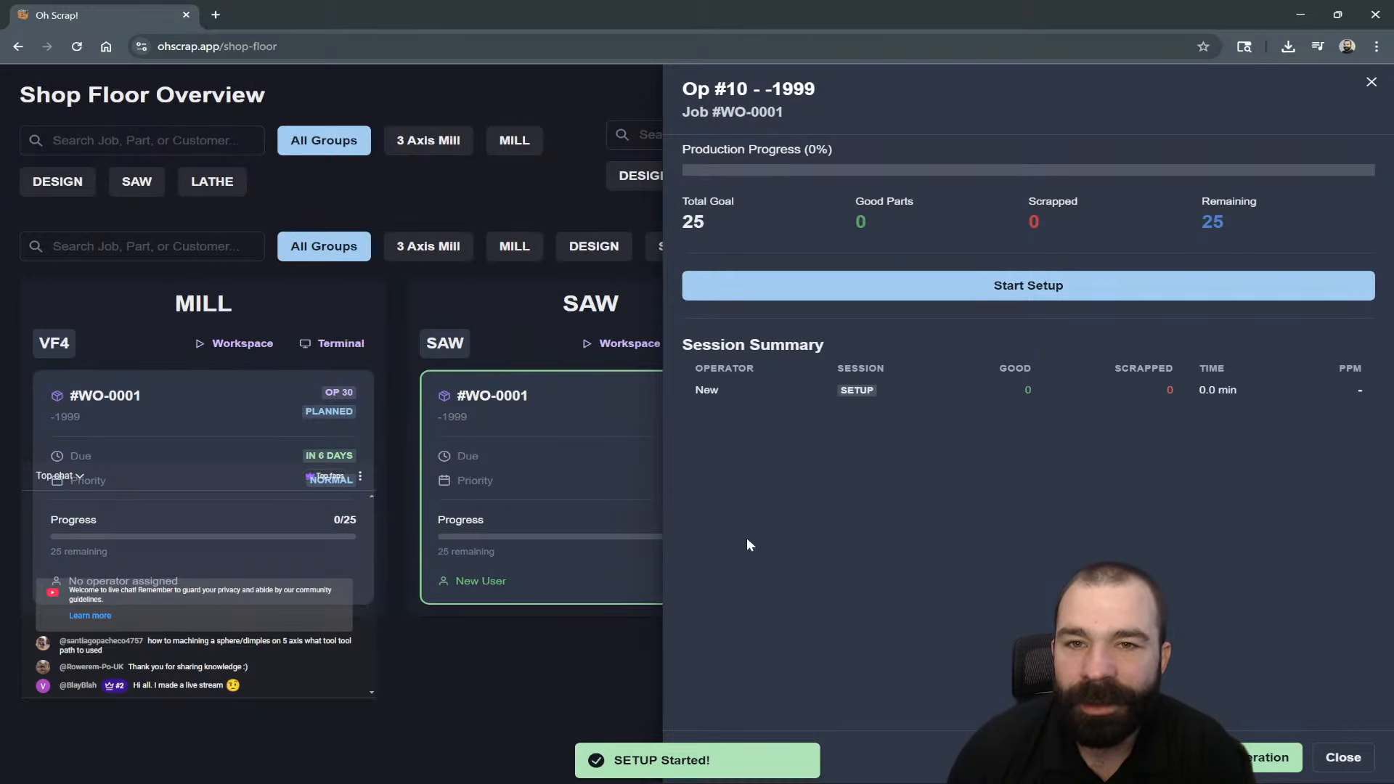
Check the Lathe operation, then end and confirm the Saw setup session.
click(539, 671)
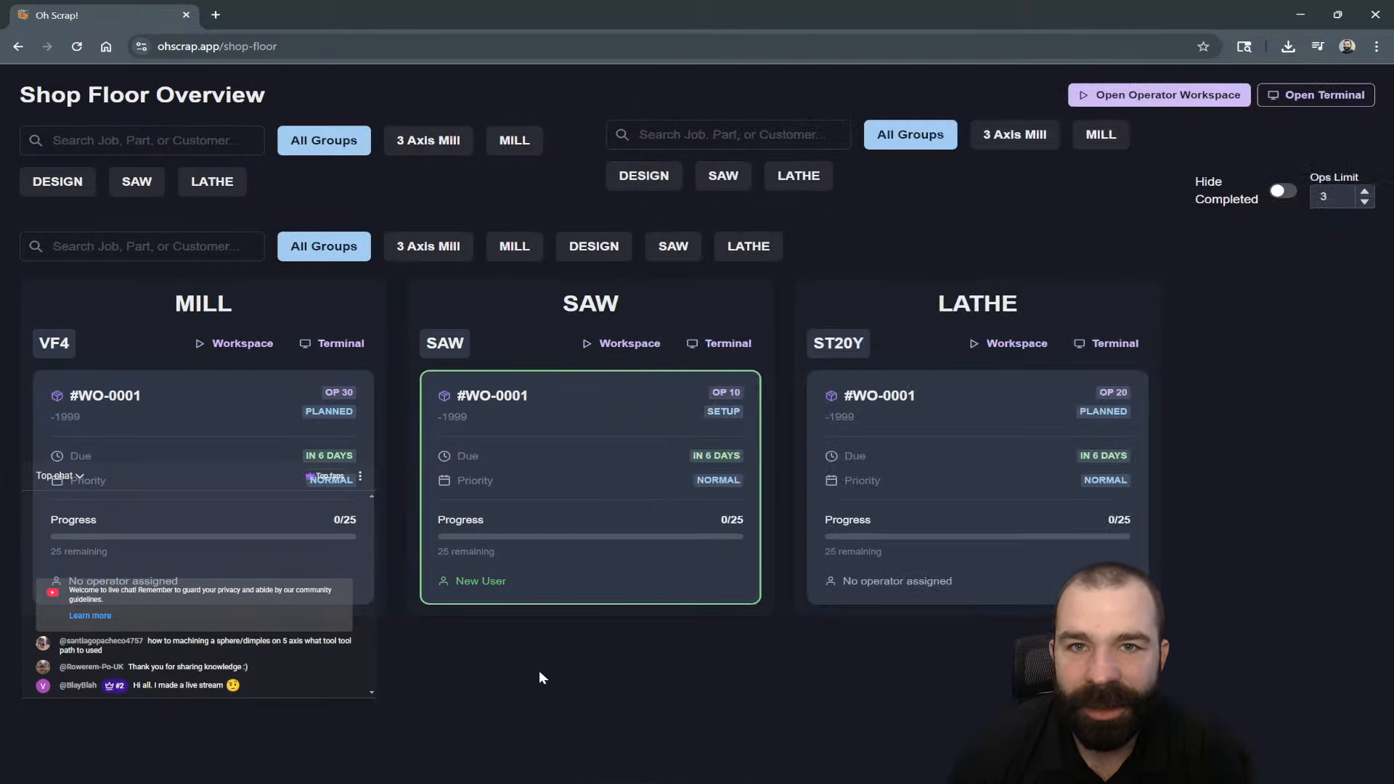
click(863, 528)
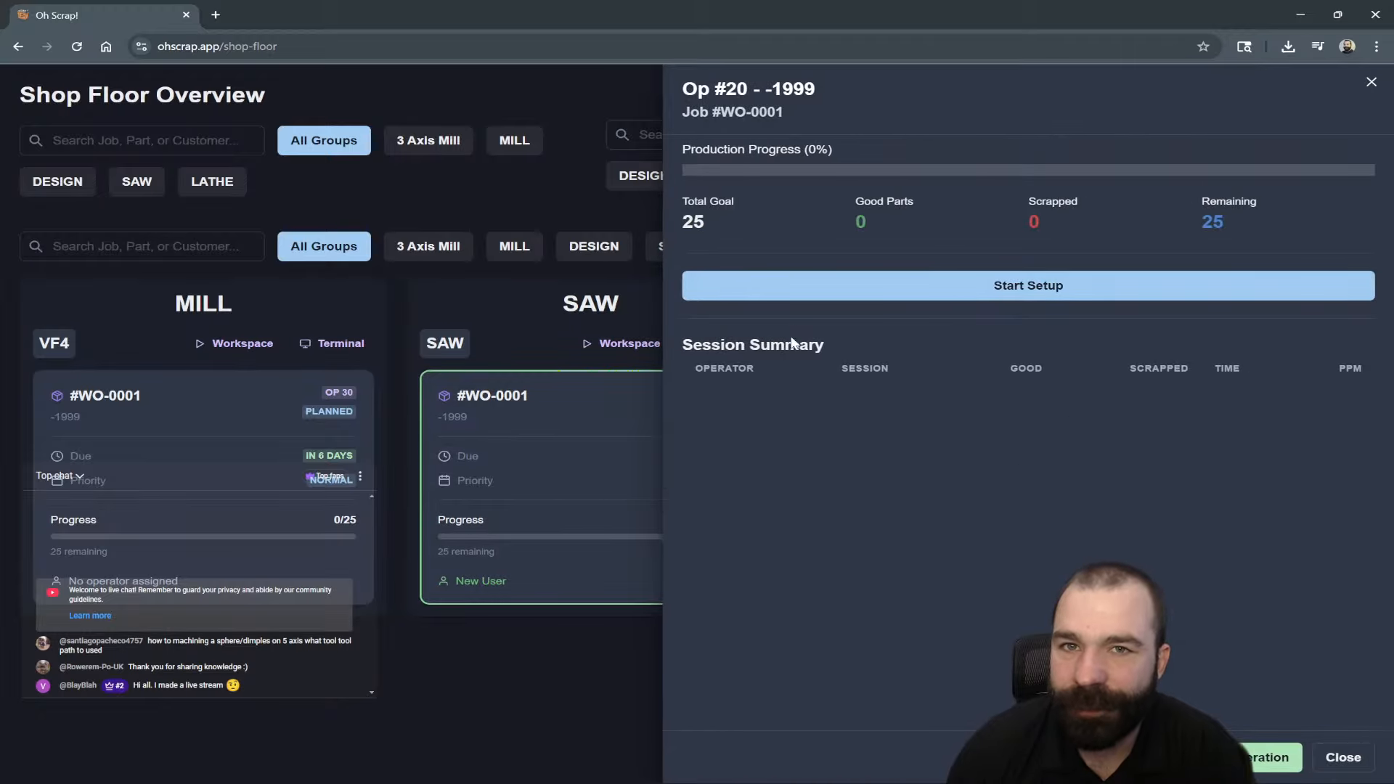
click(506, 729)
click(656, 469)
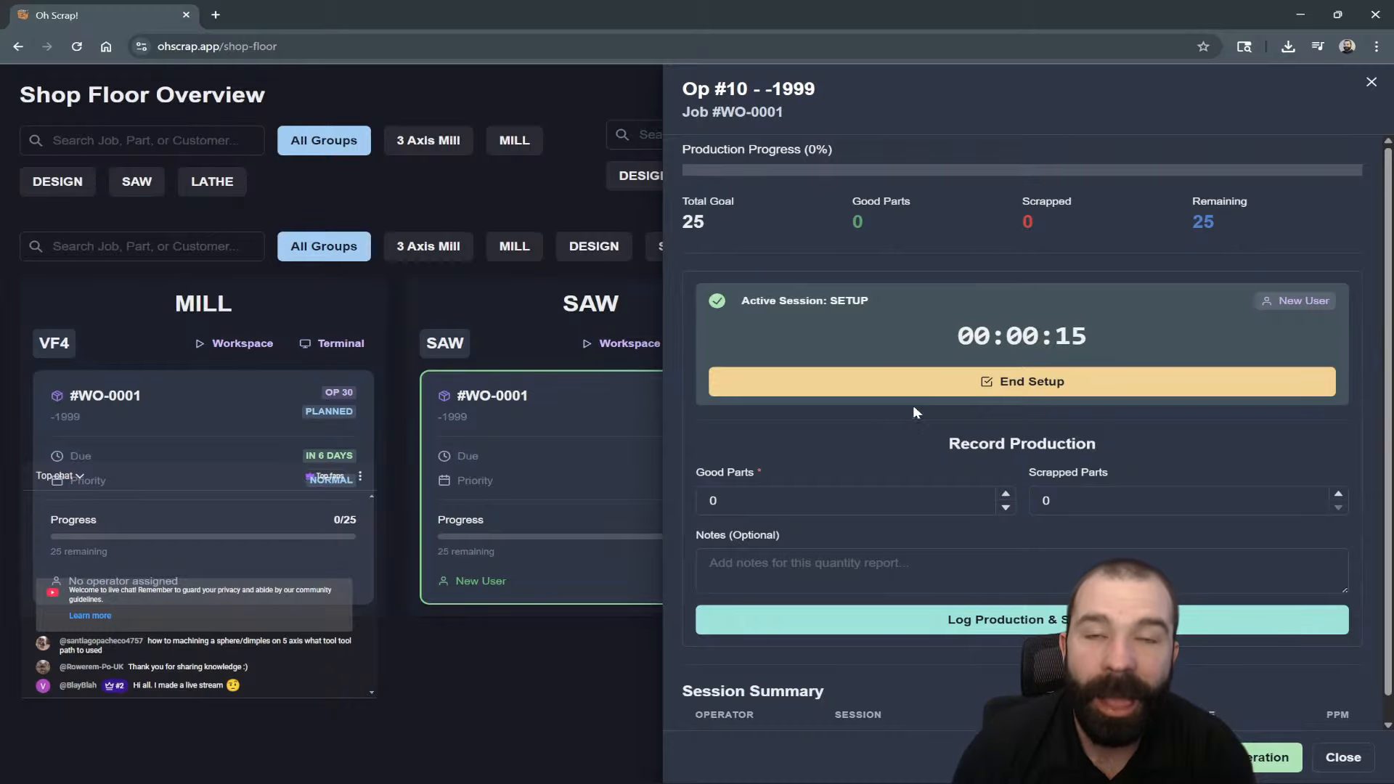
click(966, 381)
click(828, 215)
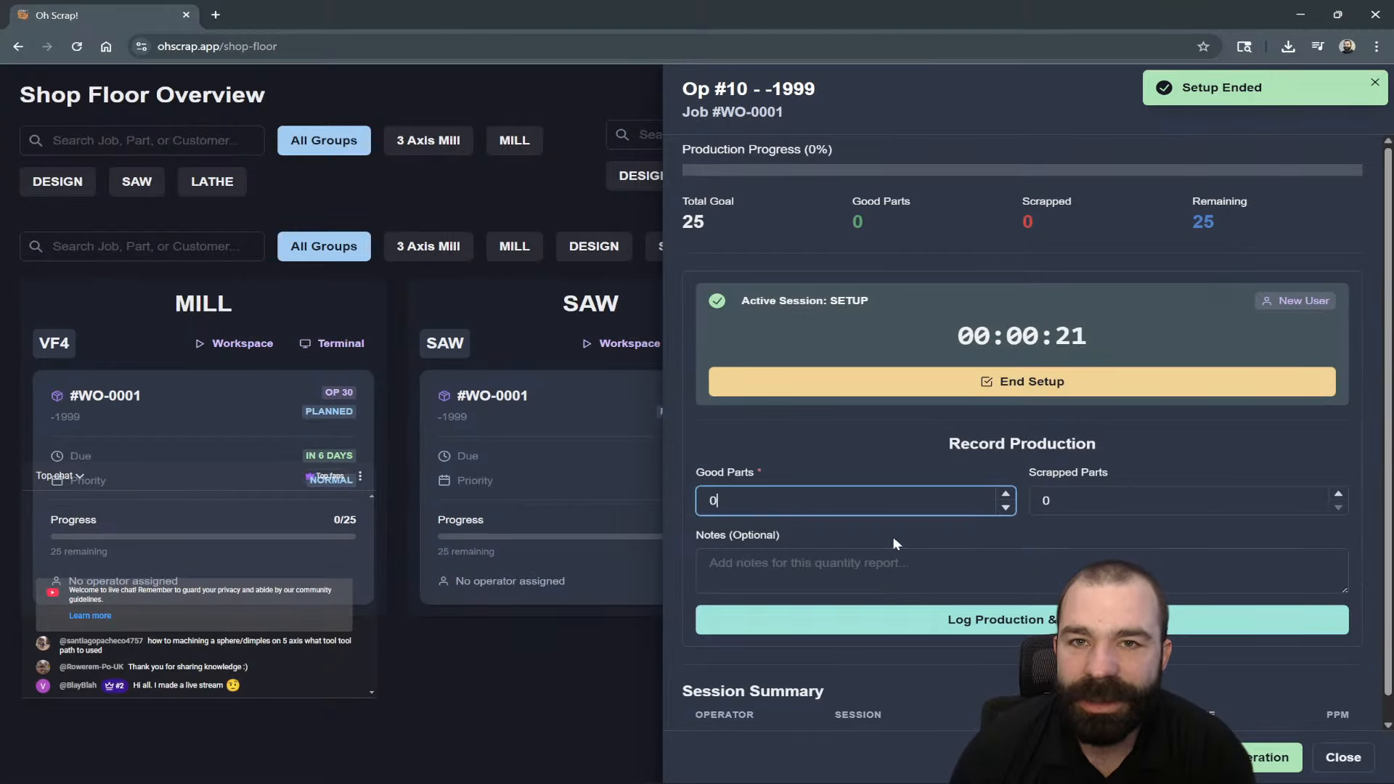
Log 1 scrapped part for the Saw operation.
click(1067, 501)
text(1)
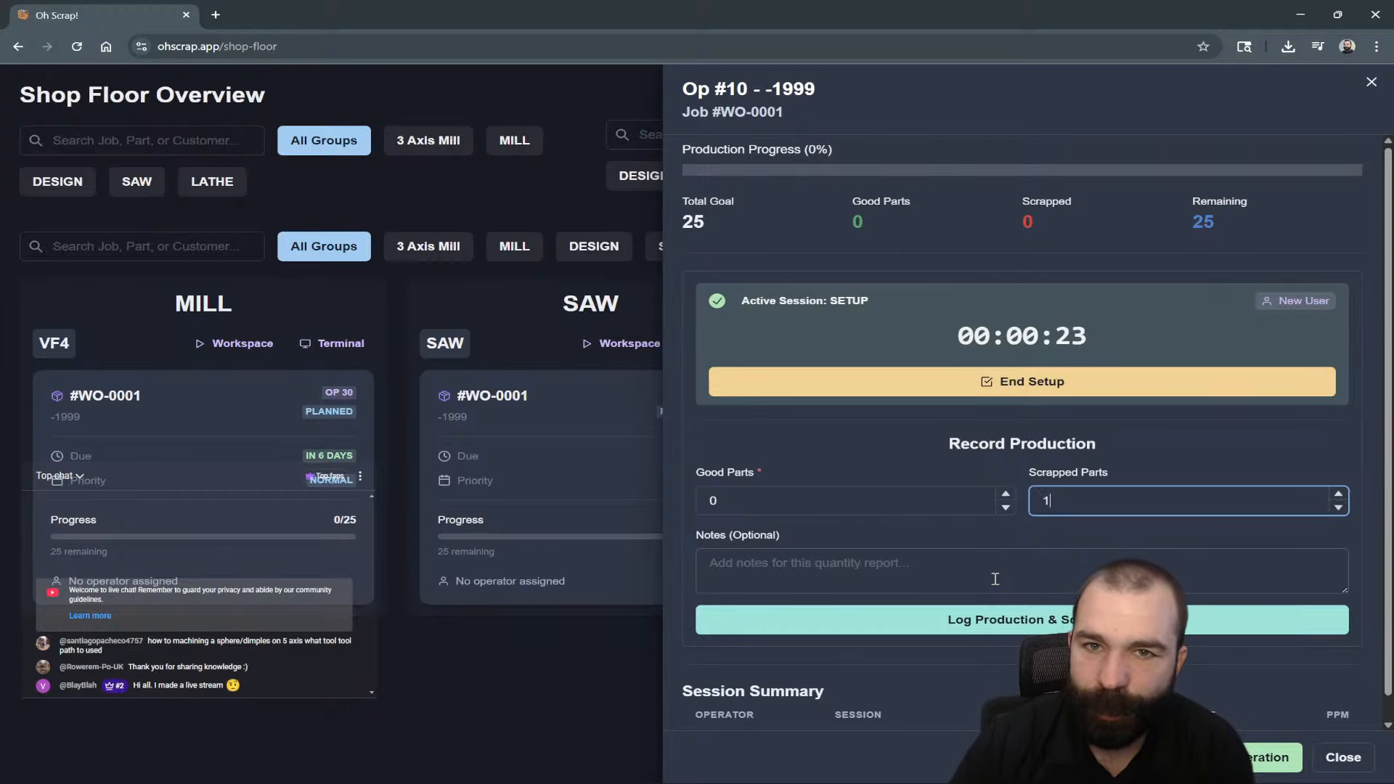
click(976, 623)
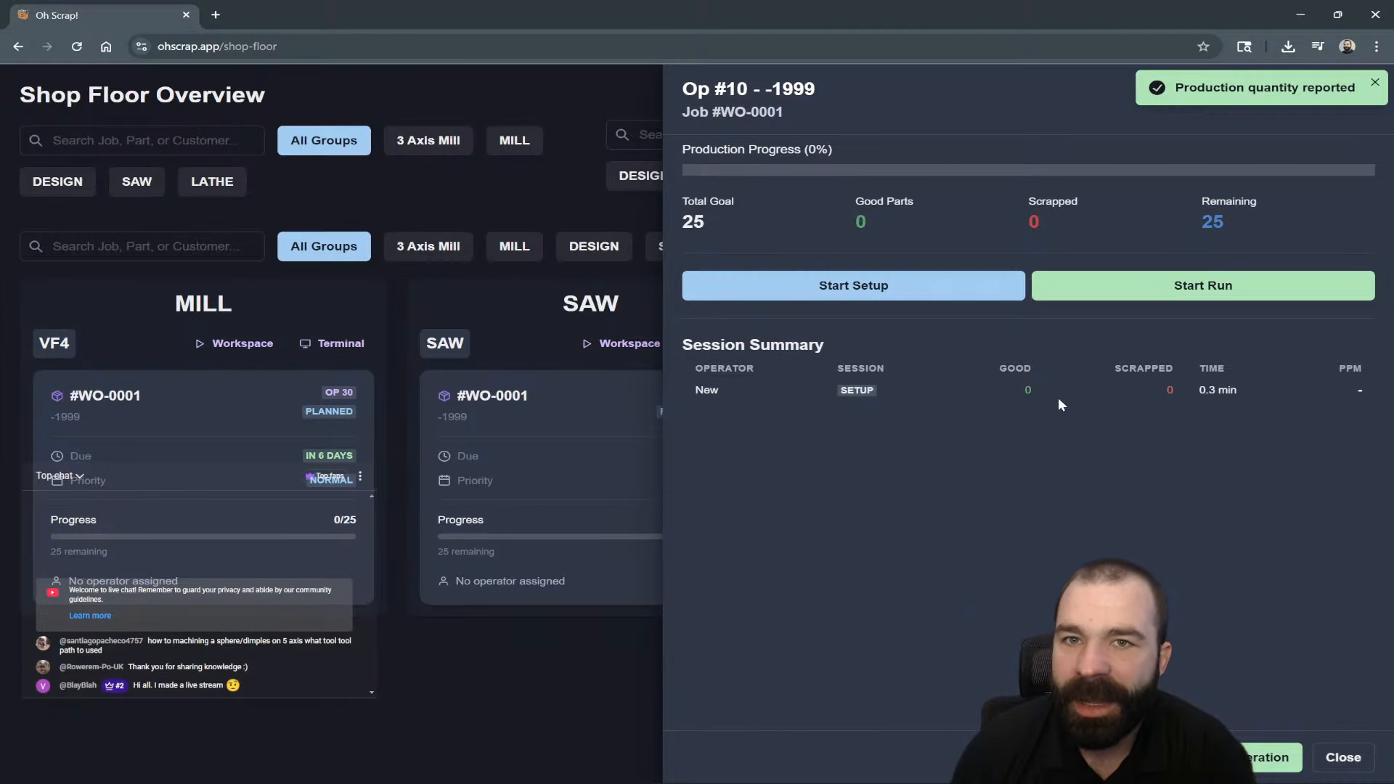
Start the Saw production run with the operator badge, then open the Lathe operation.
click(1197, 290)
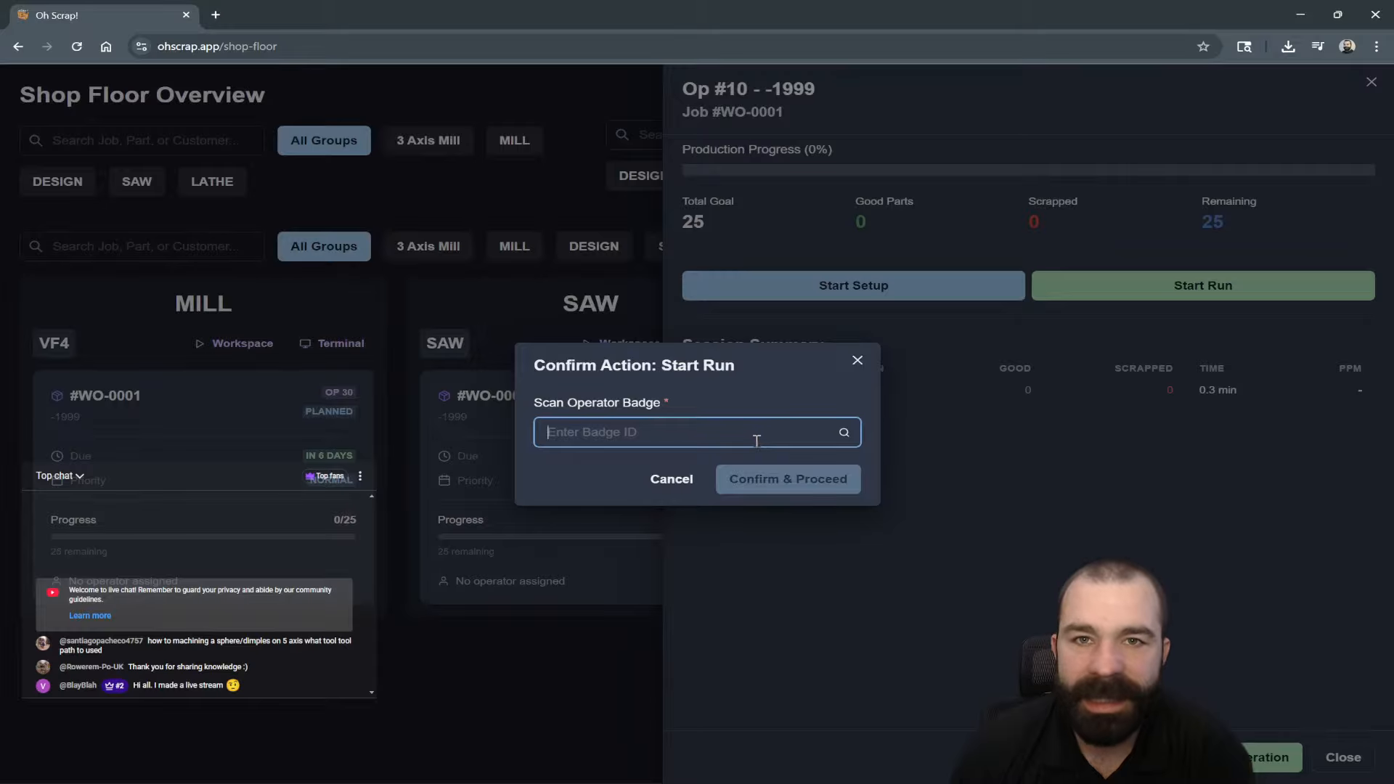
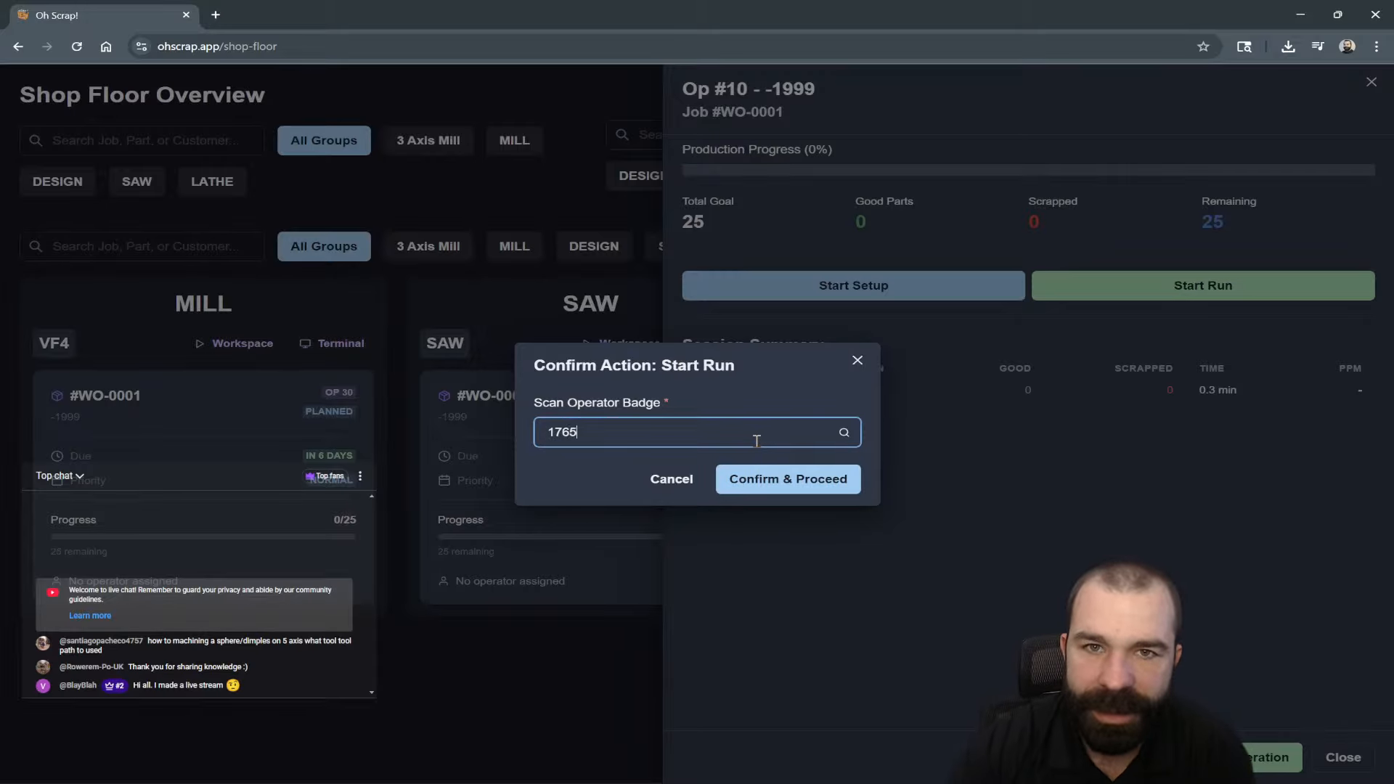
click(804, 490)
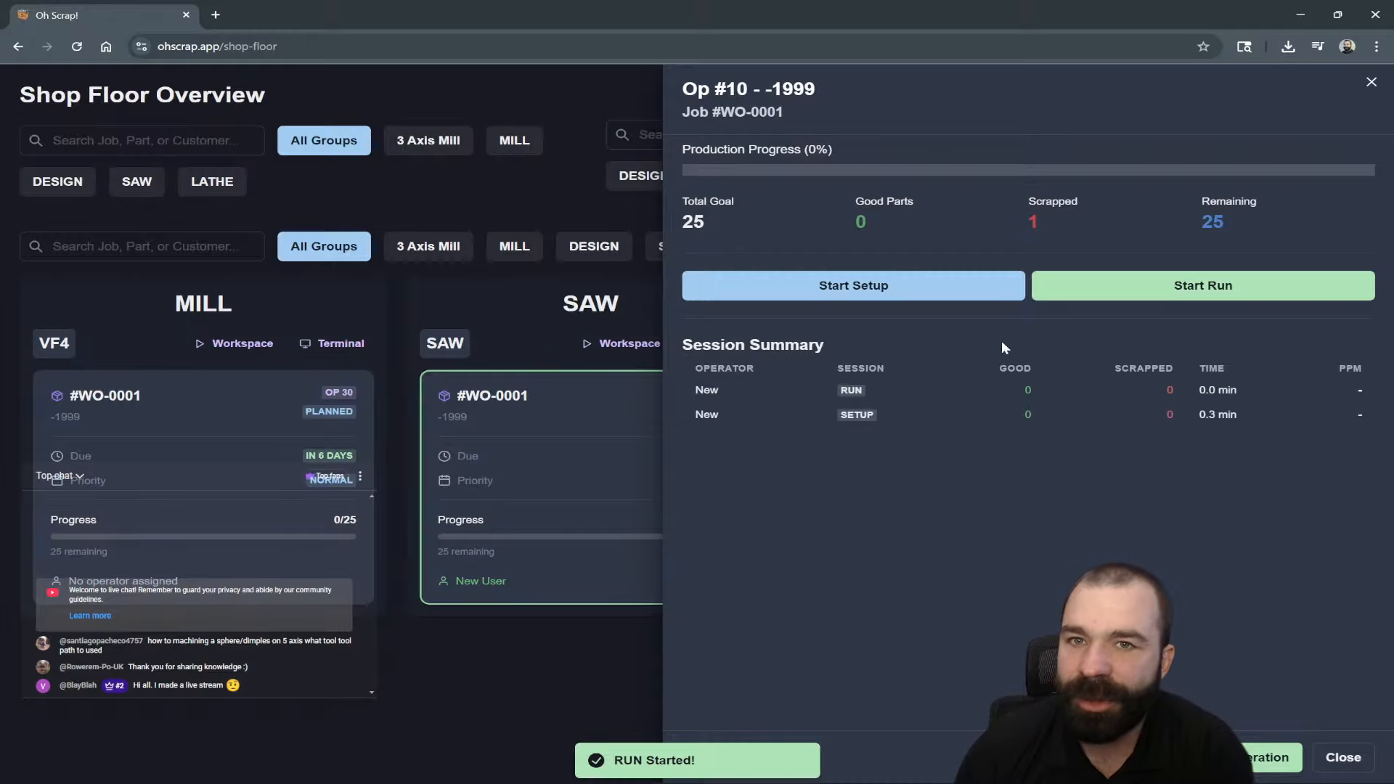
click(558, 654)
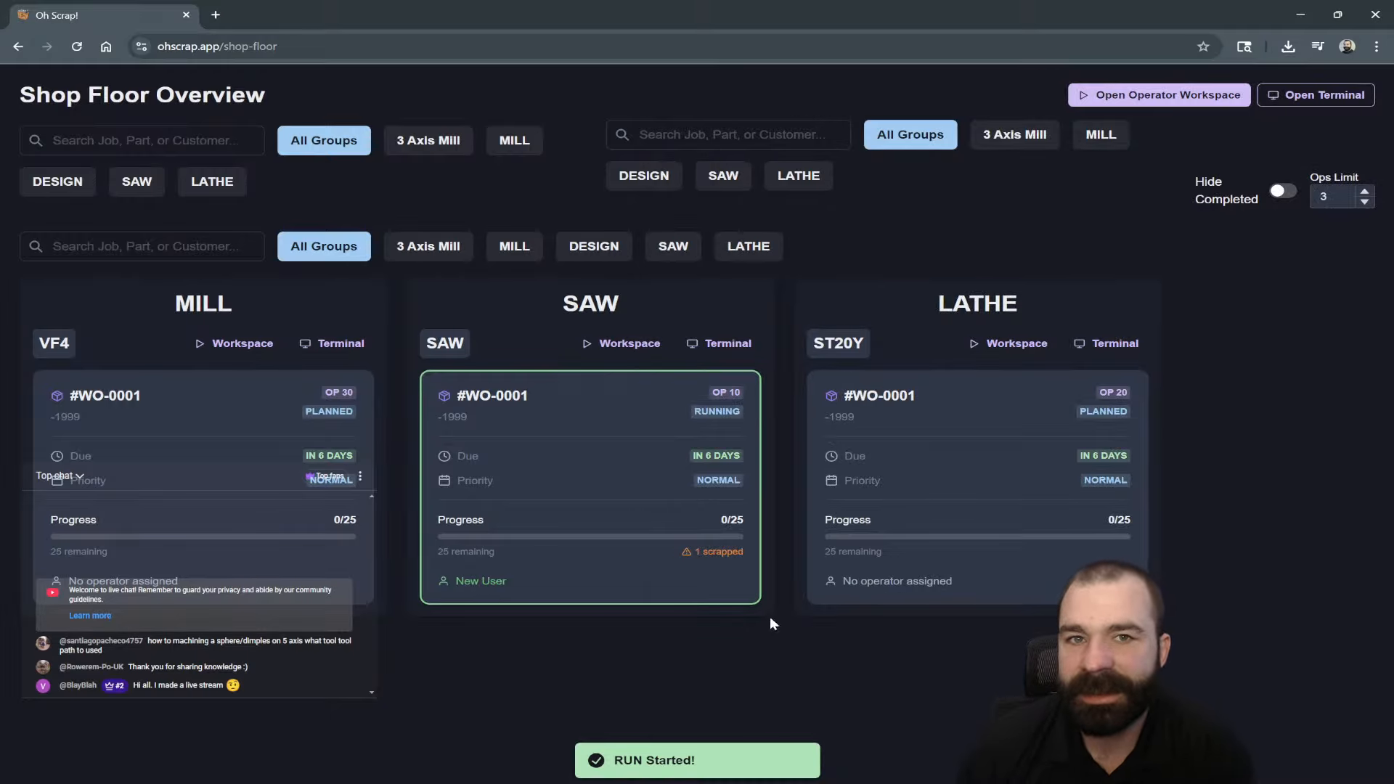
click(903, 513)
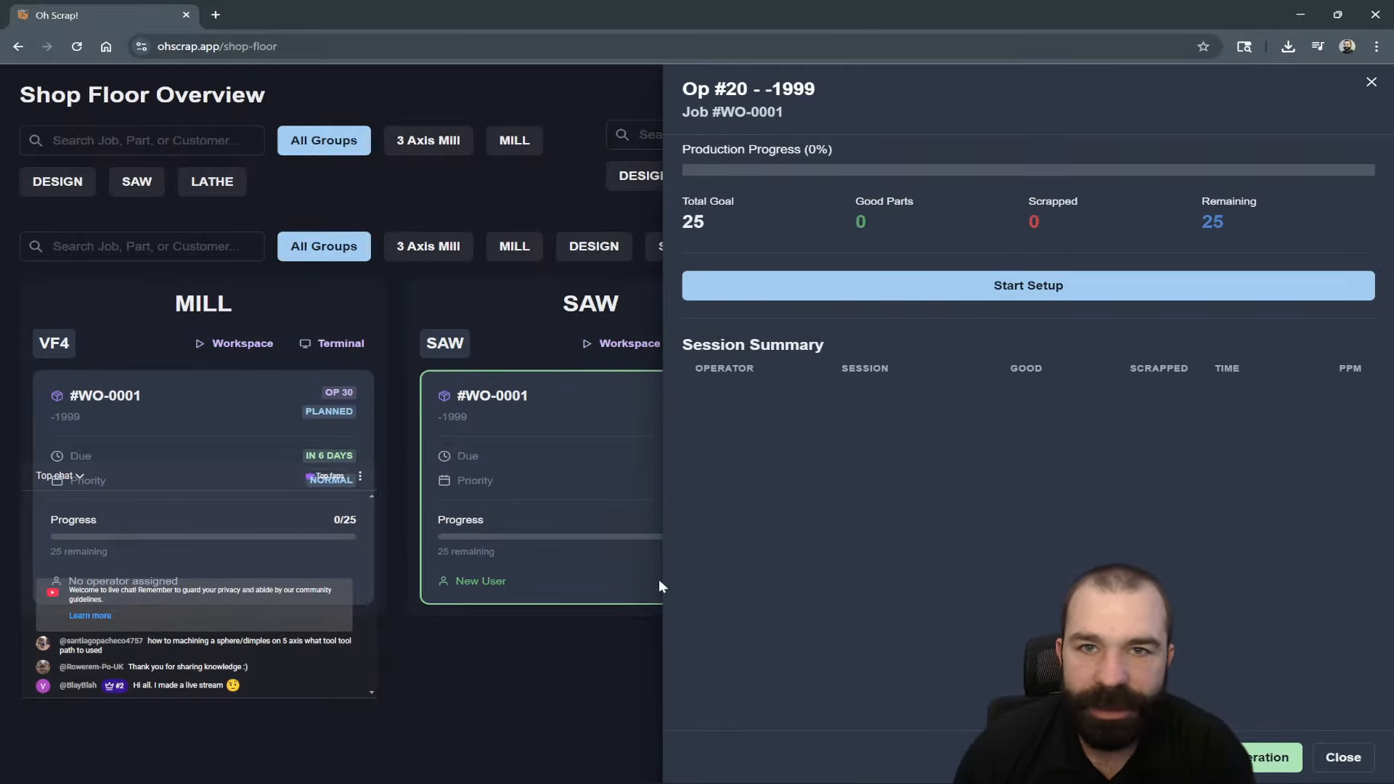
Start setup on Lathe Op #20 with the operator badge and close the panel.
click(944, 294)
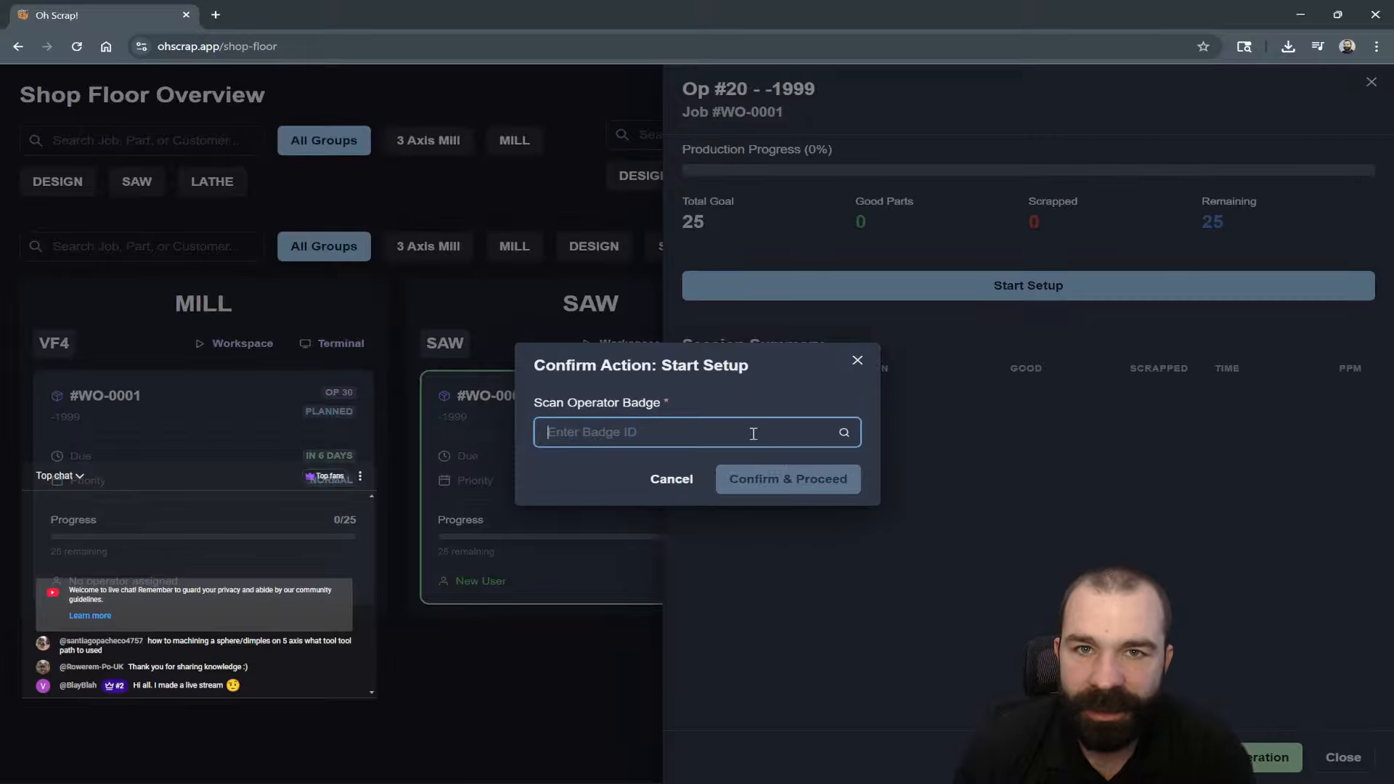
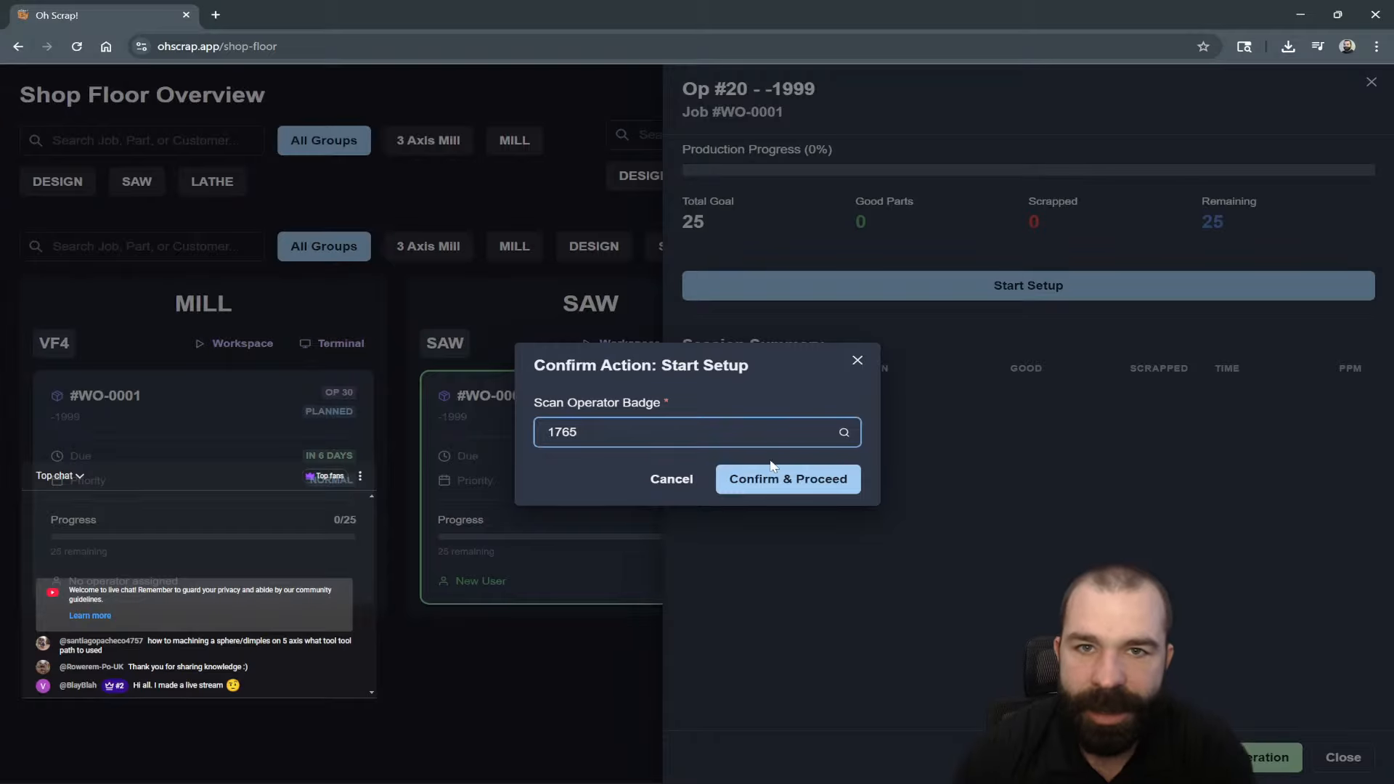
click(783, 477)
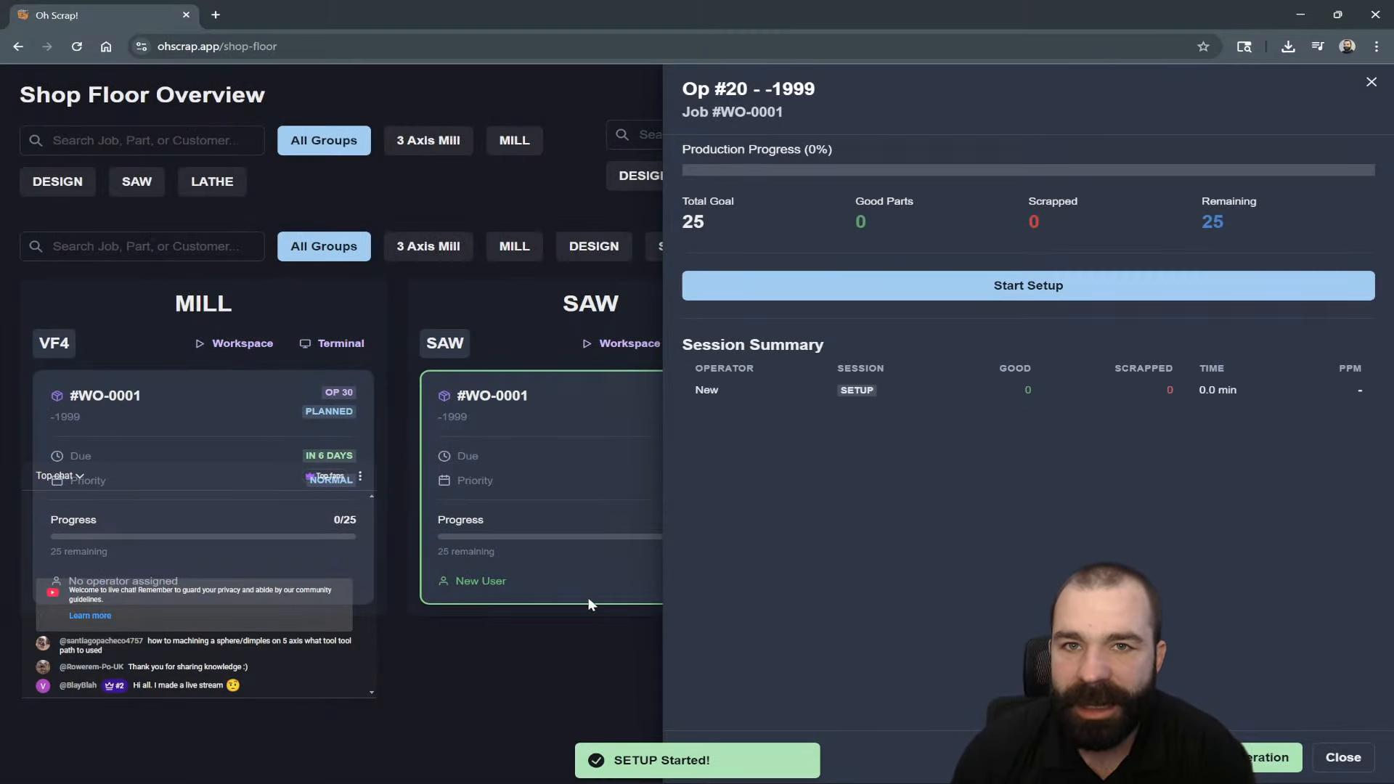
click(551, 660)
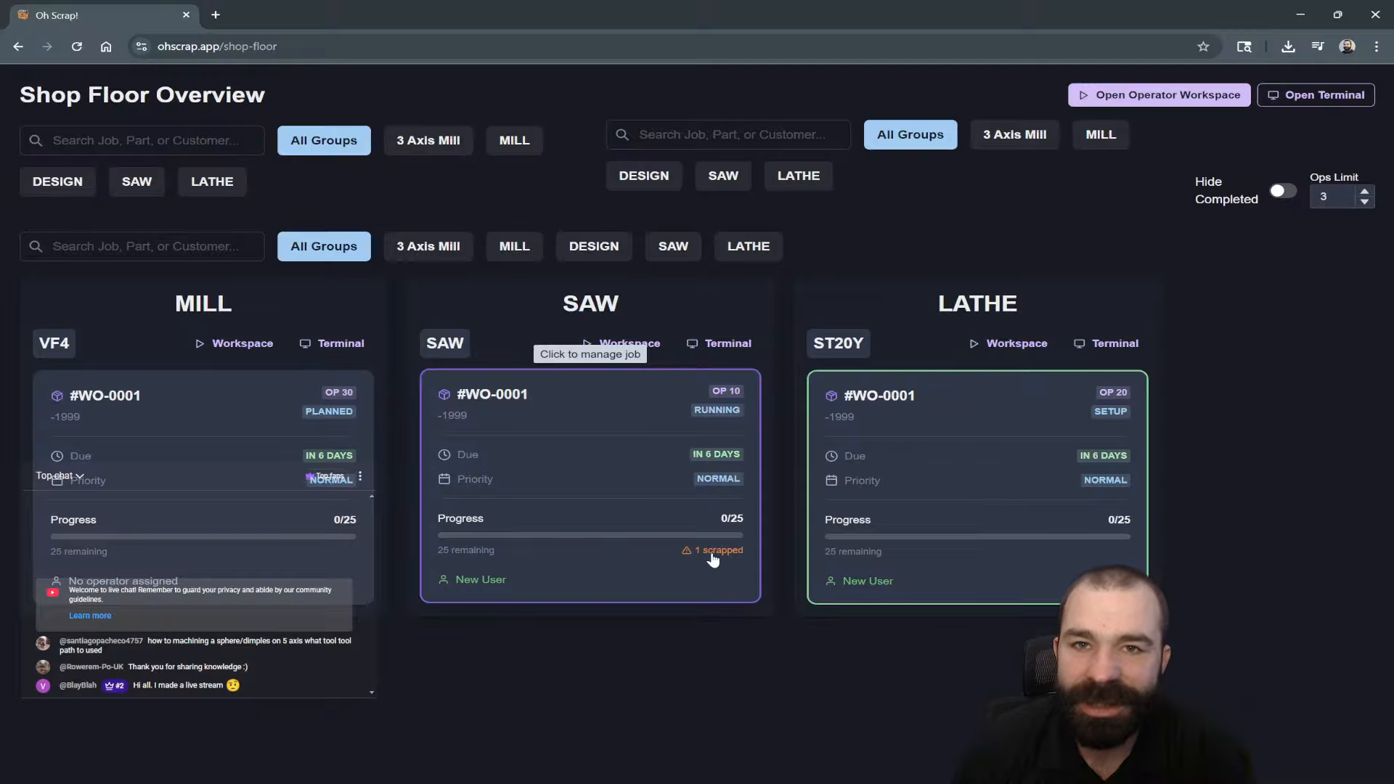
Log 15 and then 10 more good parts on Saw Op #10.
click(618, 506)
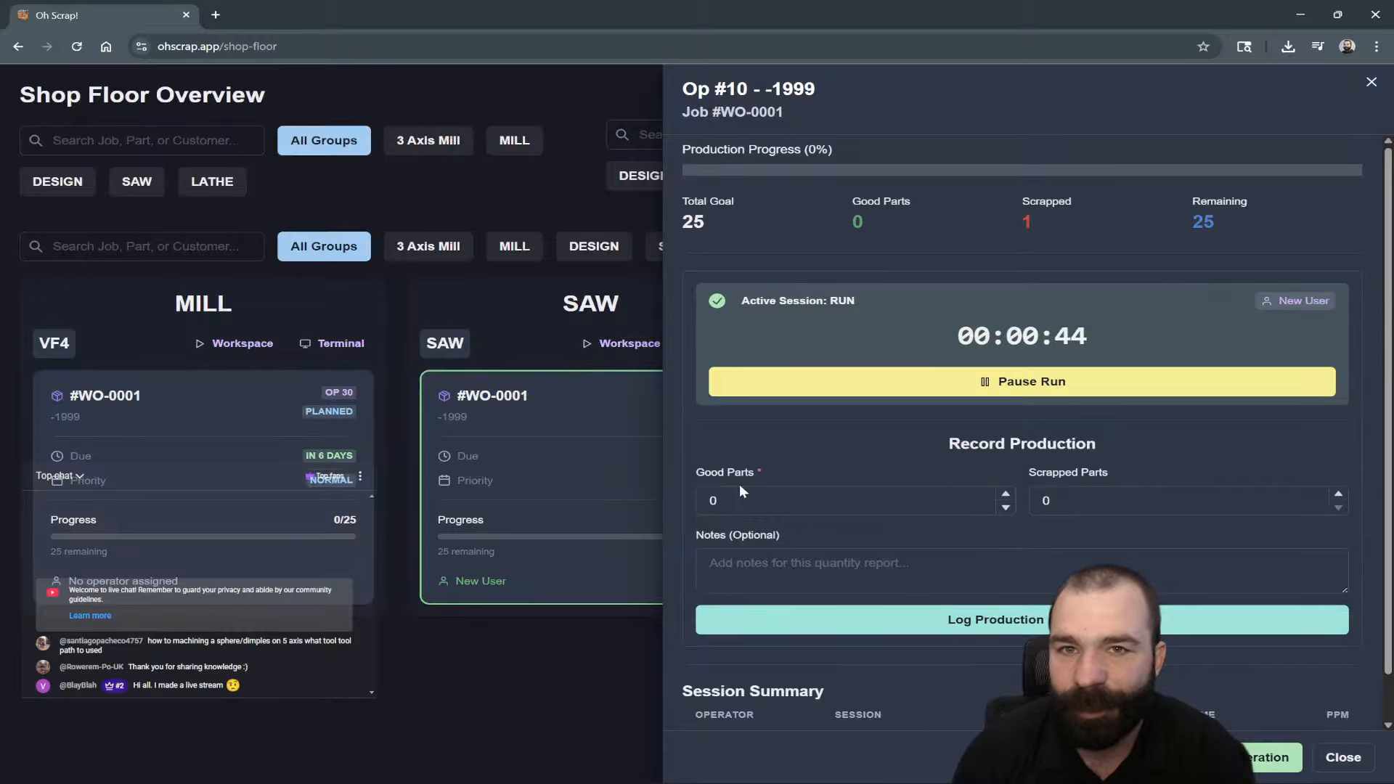
click(846, 501)
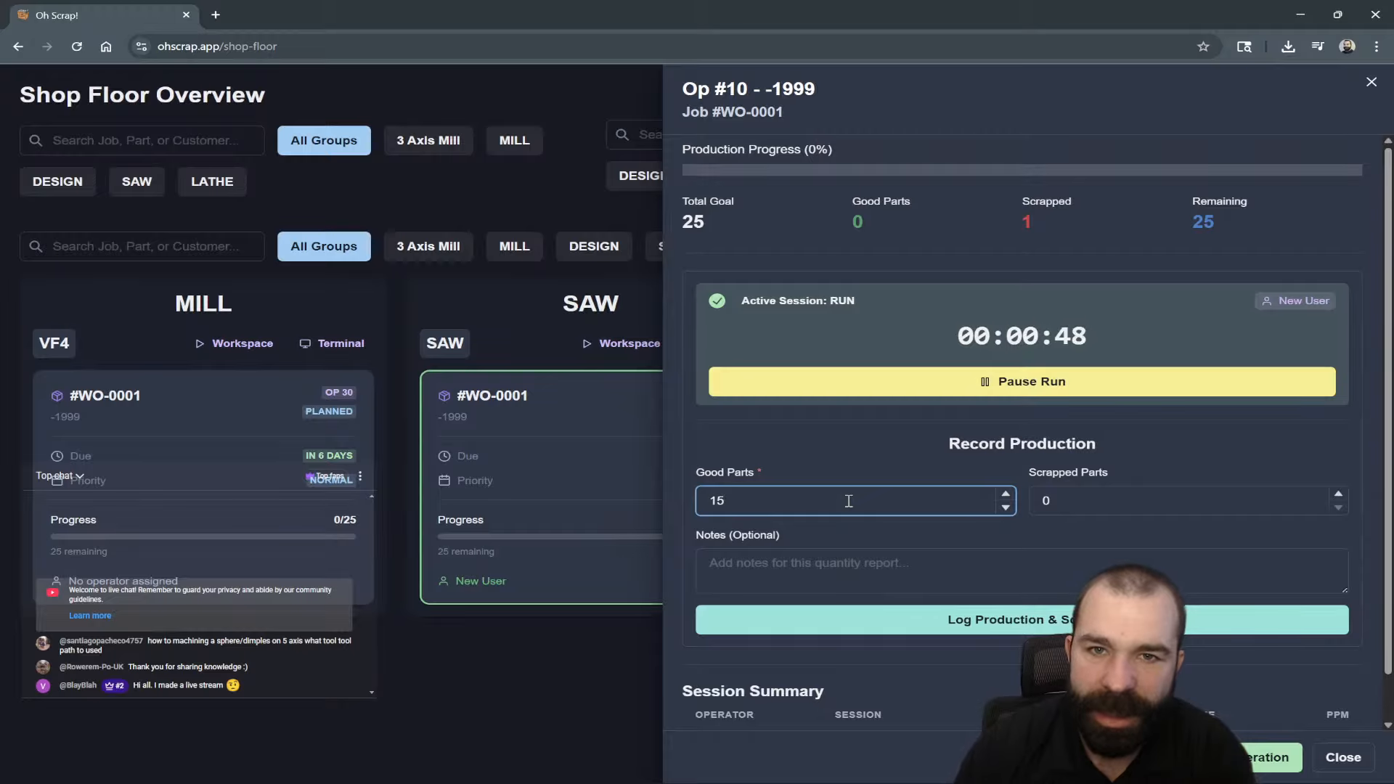
key(Return)
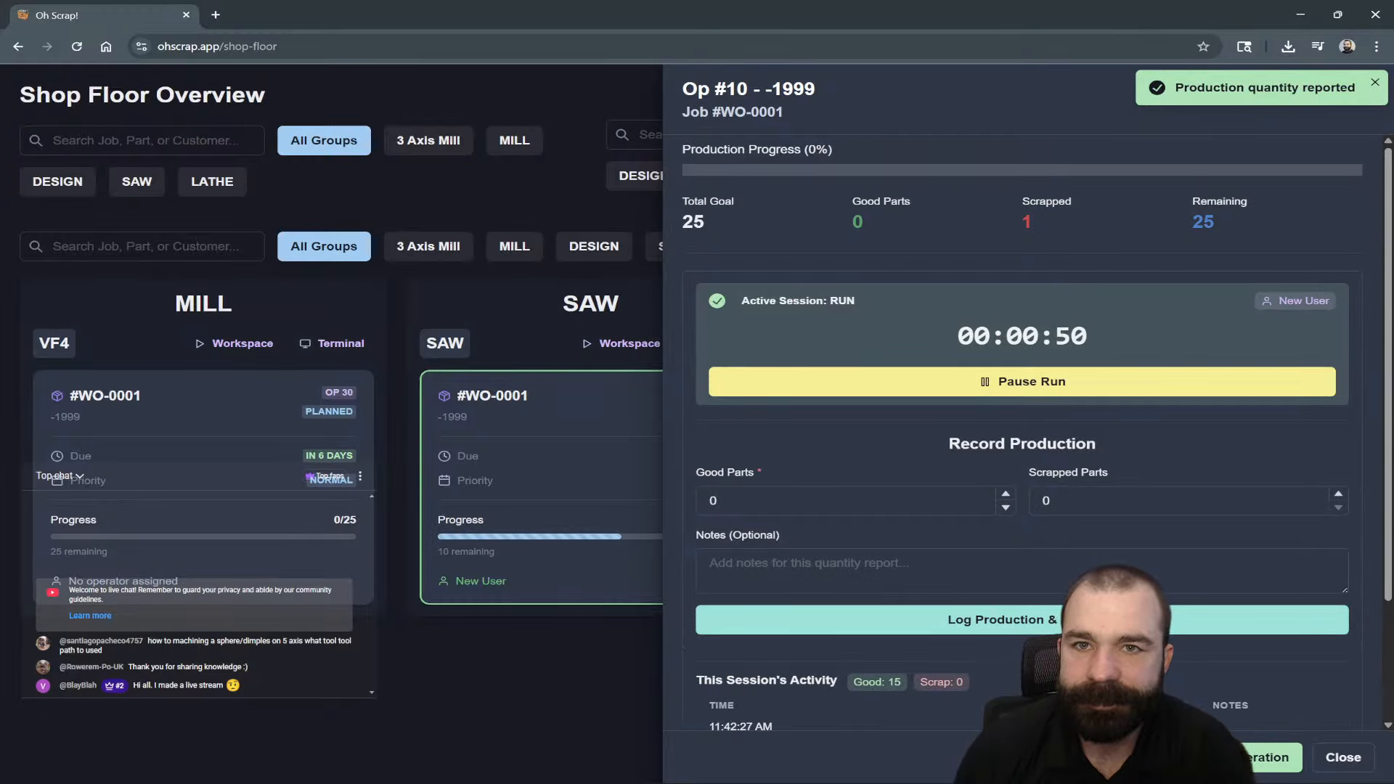
click(580, 696)
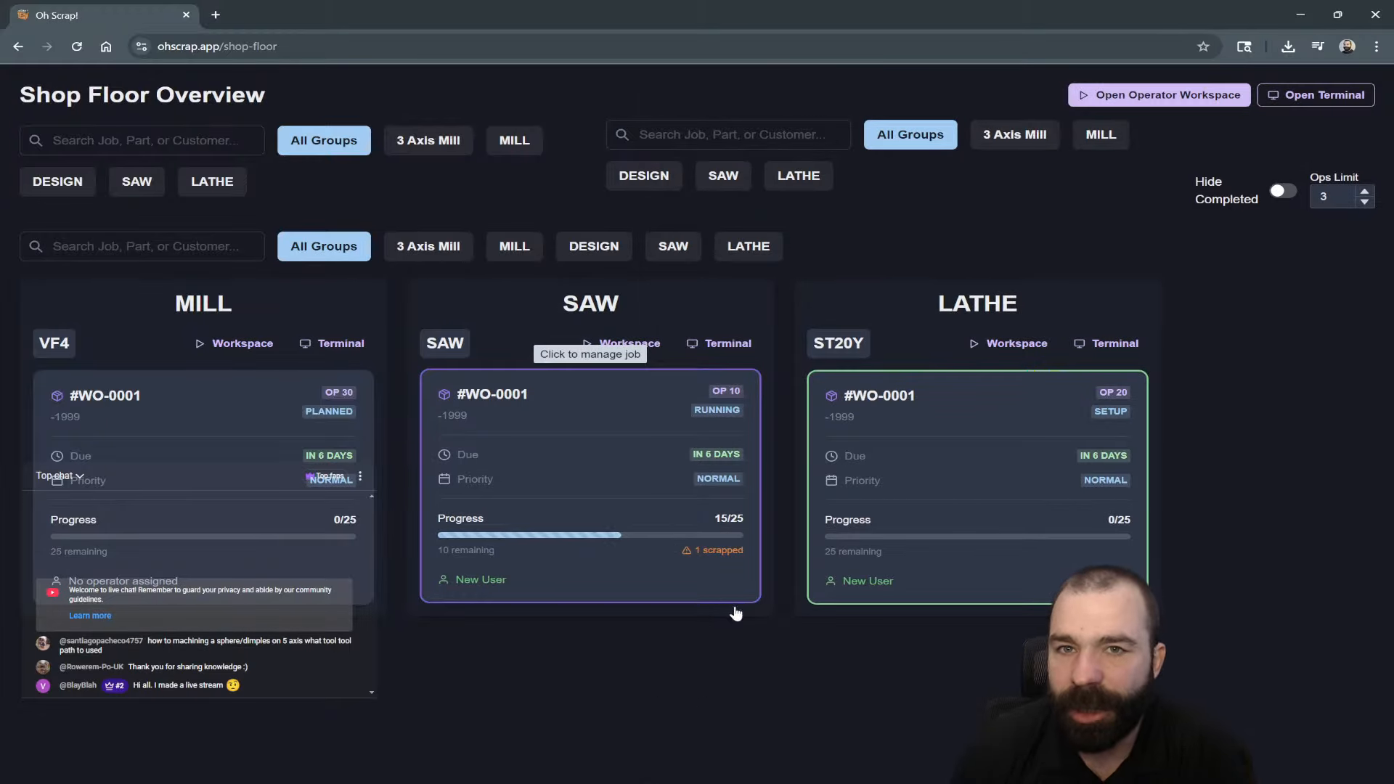
click(699, 557)
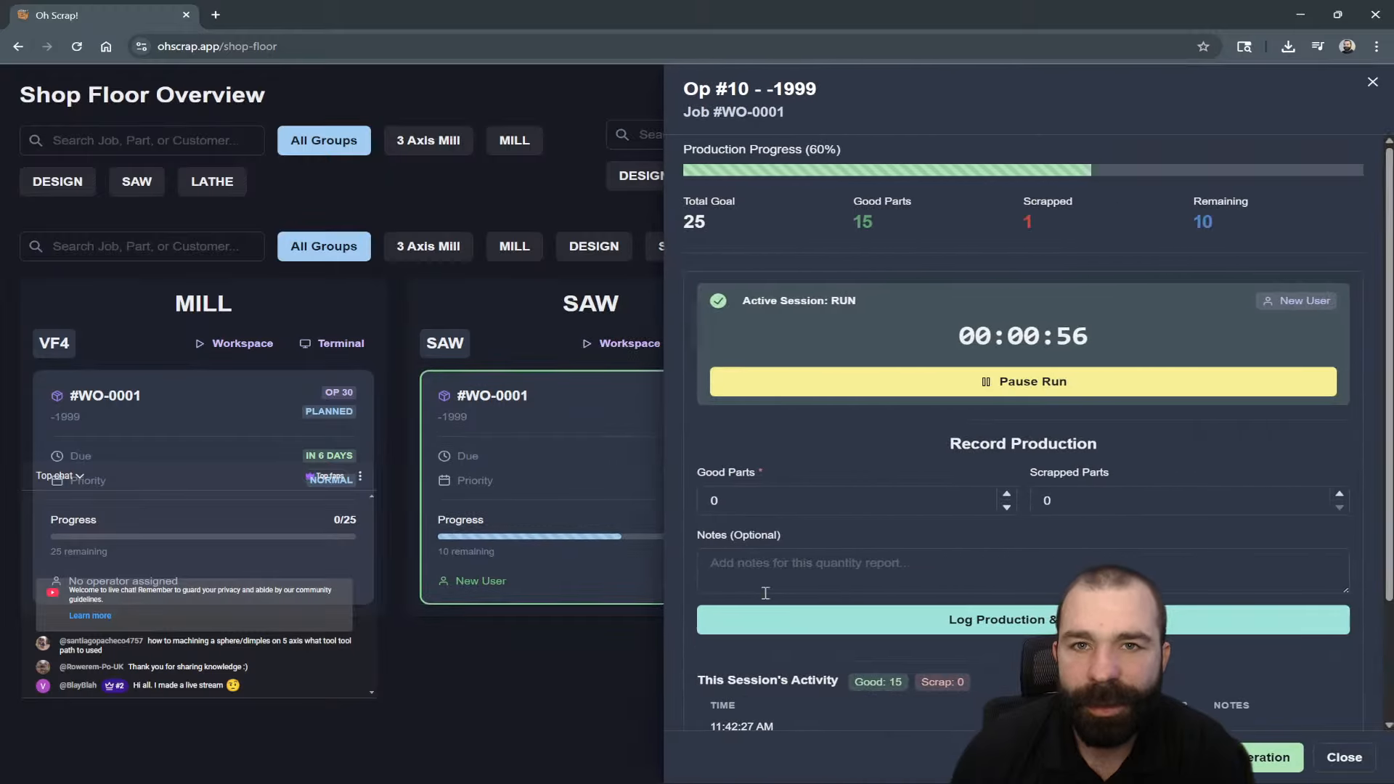
click(787, 501)
text(4)
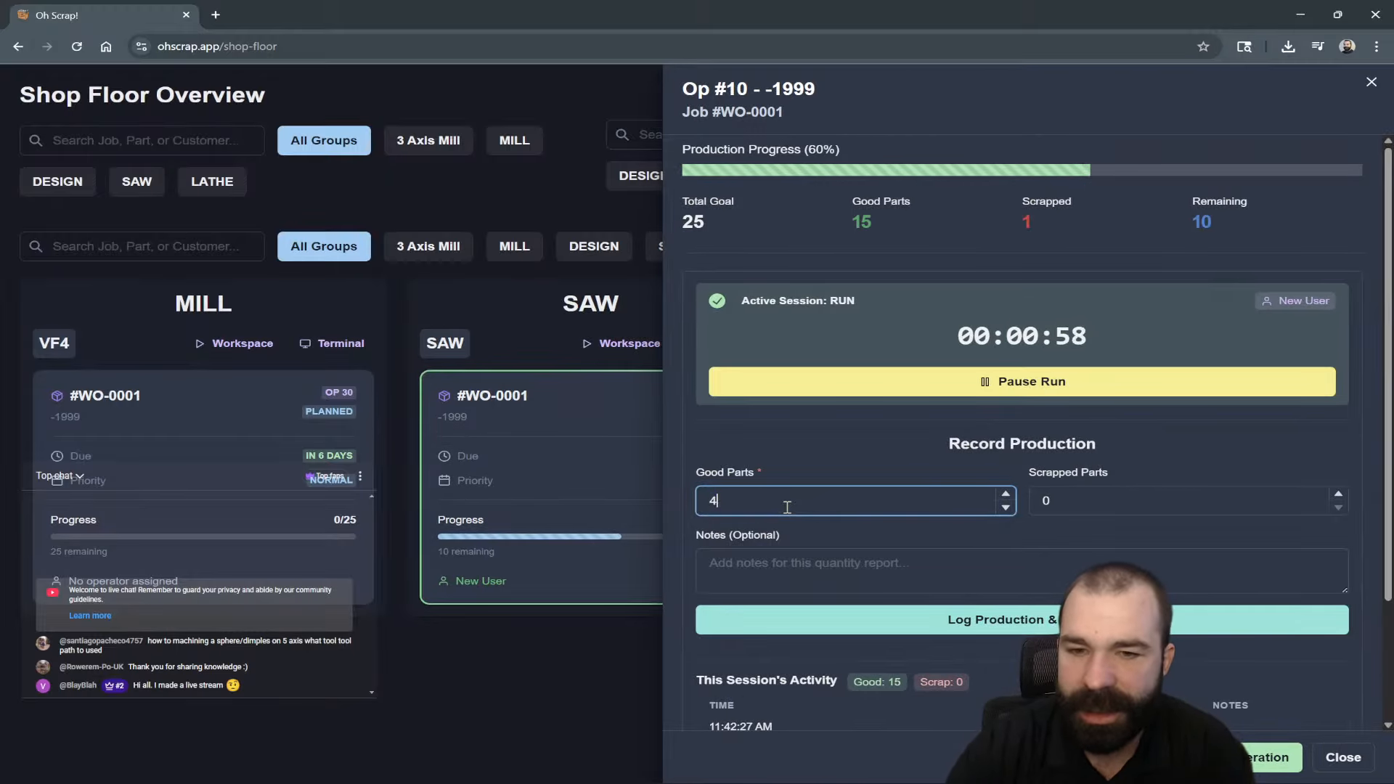
key(BackSpace)
text(10)
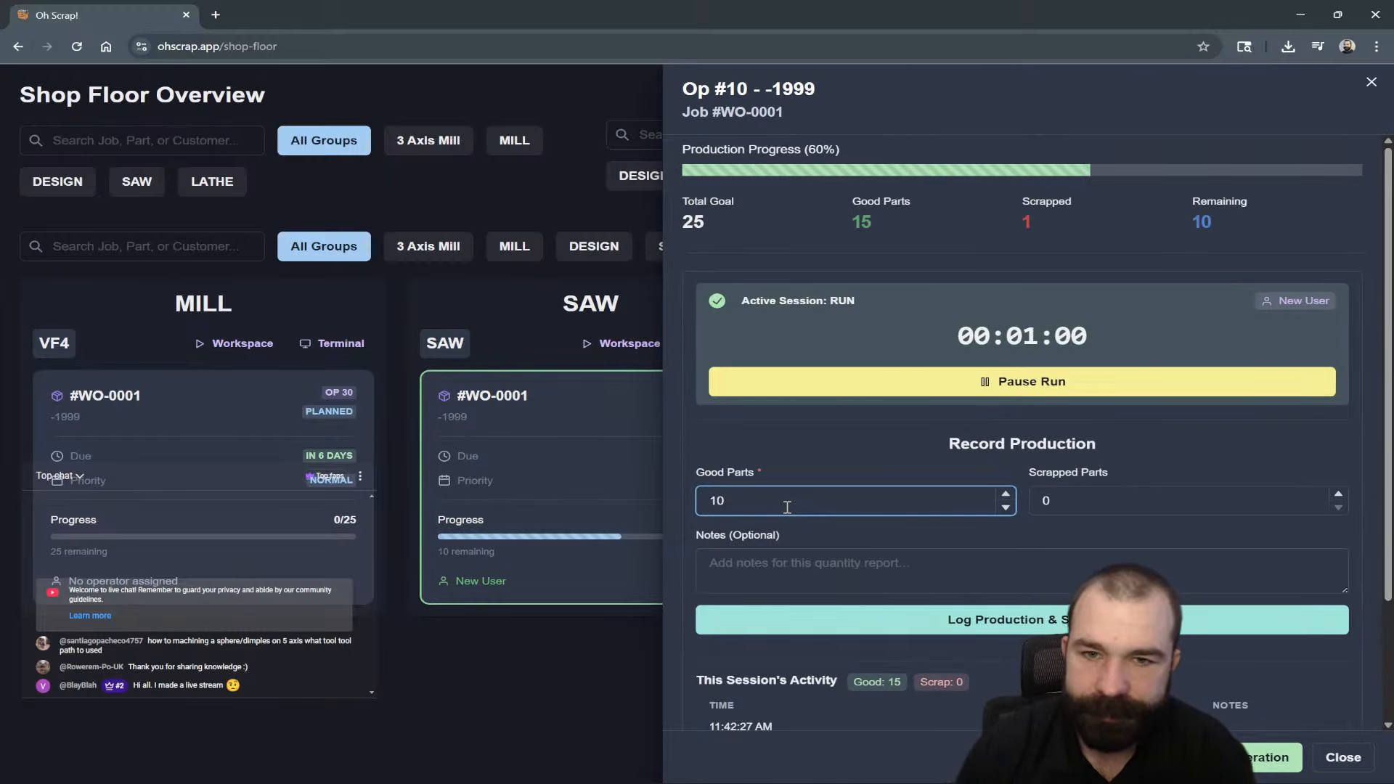
key(Return)
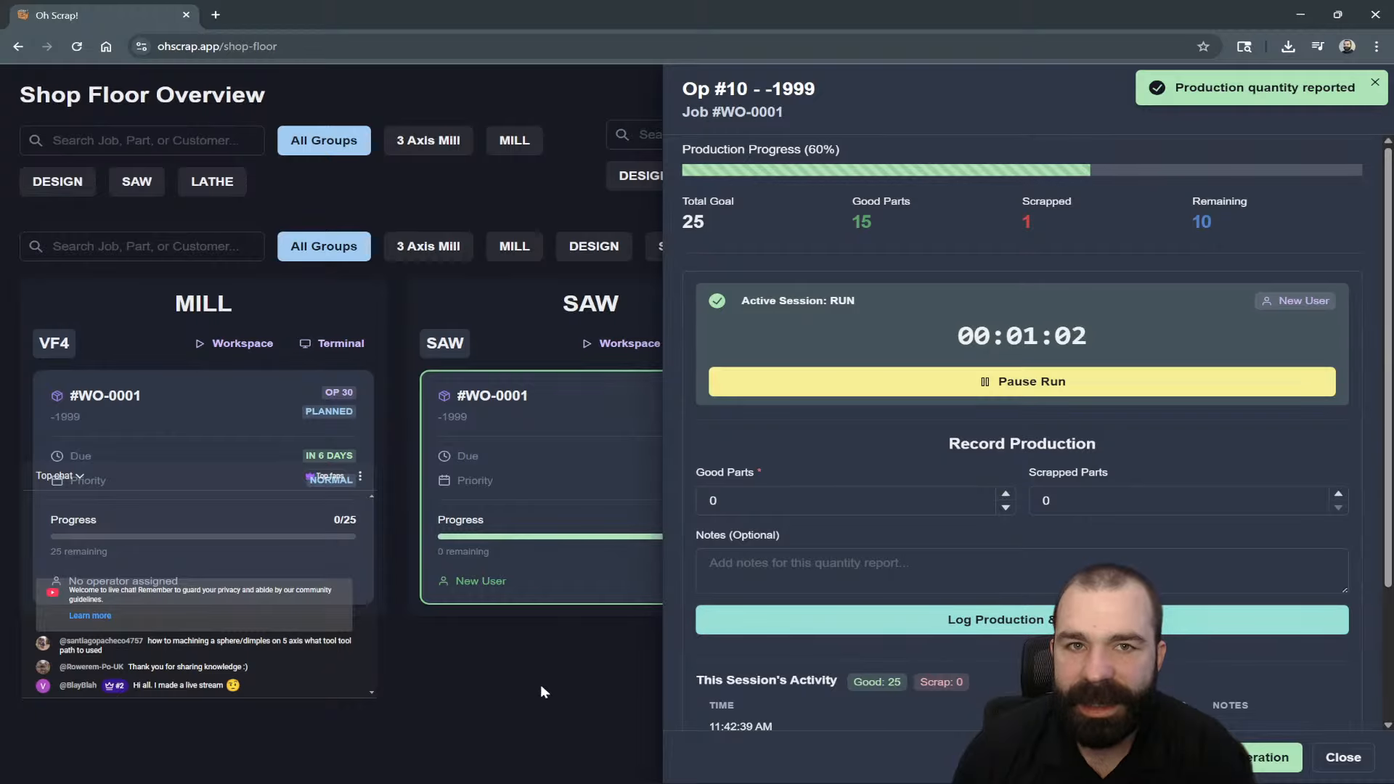
click(512, 685)
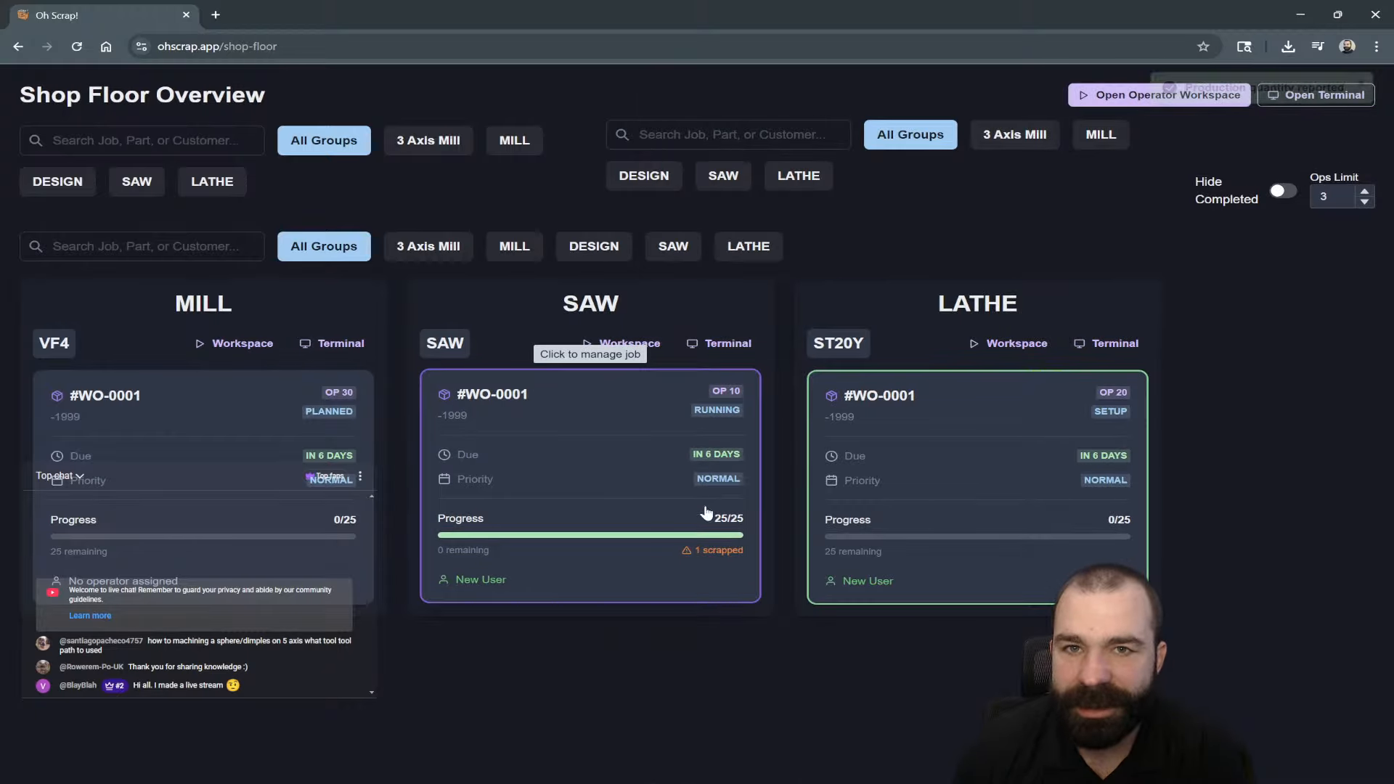
Pause the Saw run and mark Op #10 completed.
click(643, 567)
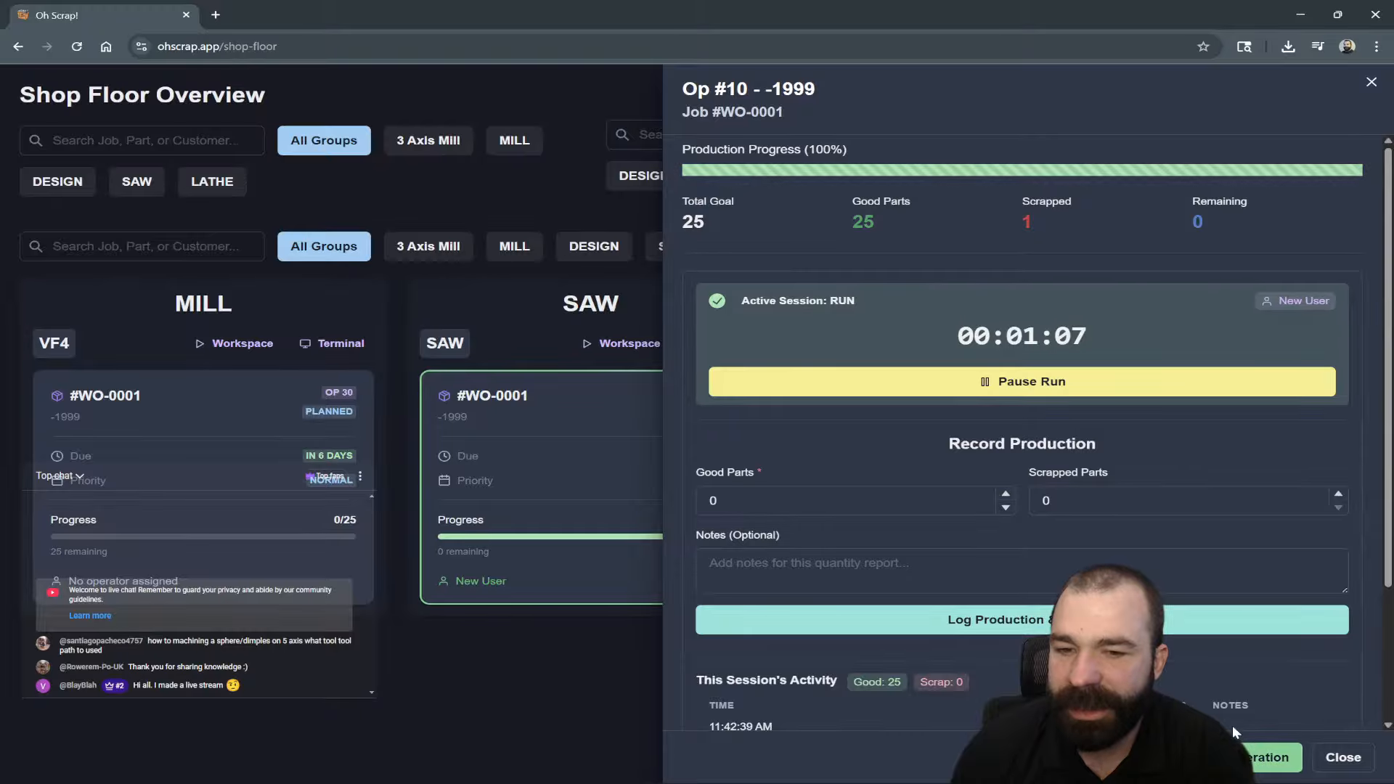
click(1034, 383)
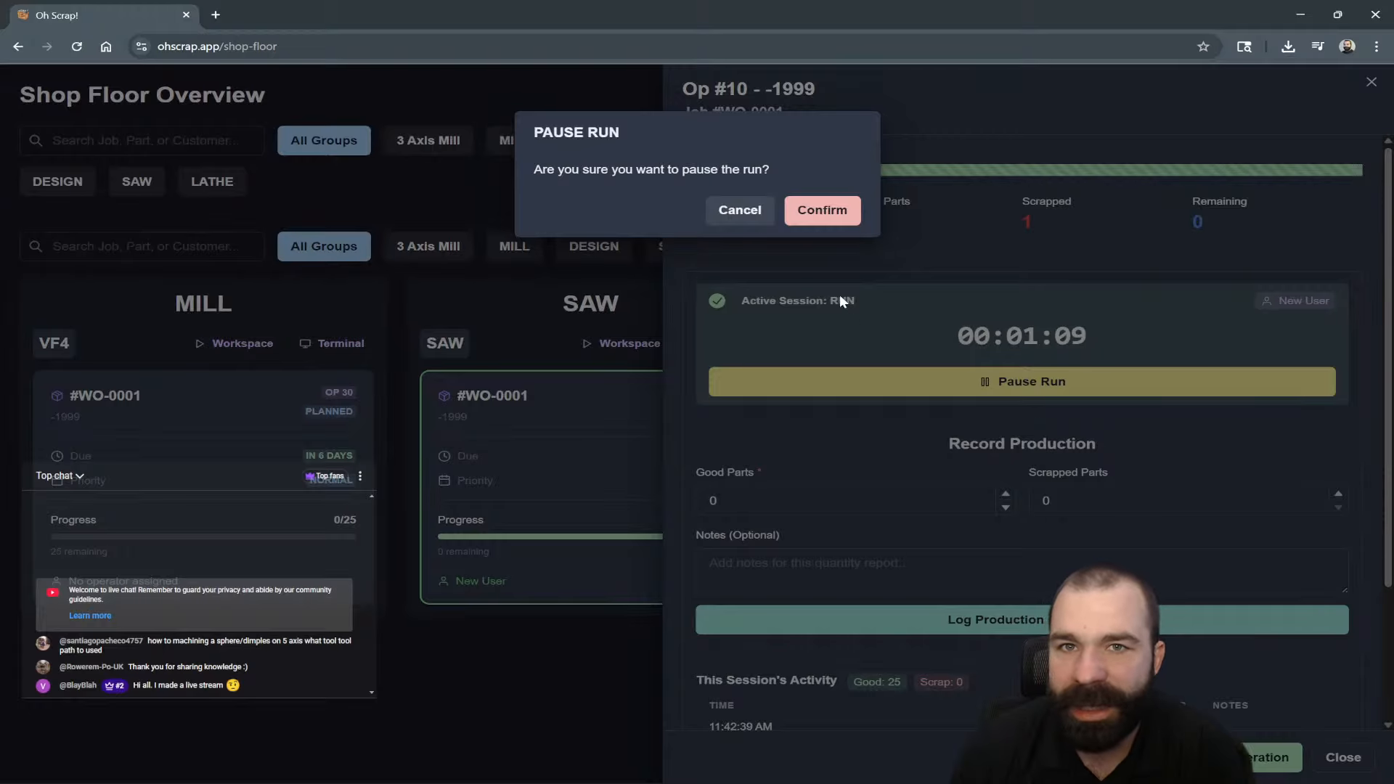
click(828, 212)
click(1272, 757)
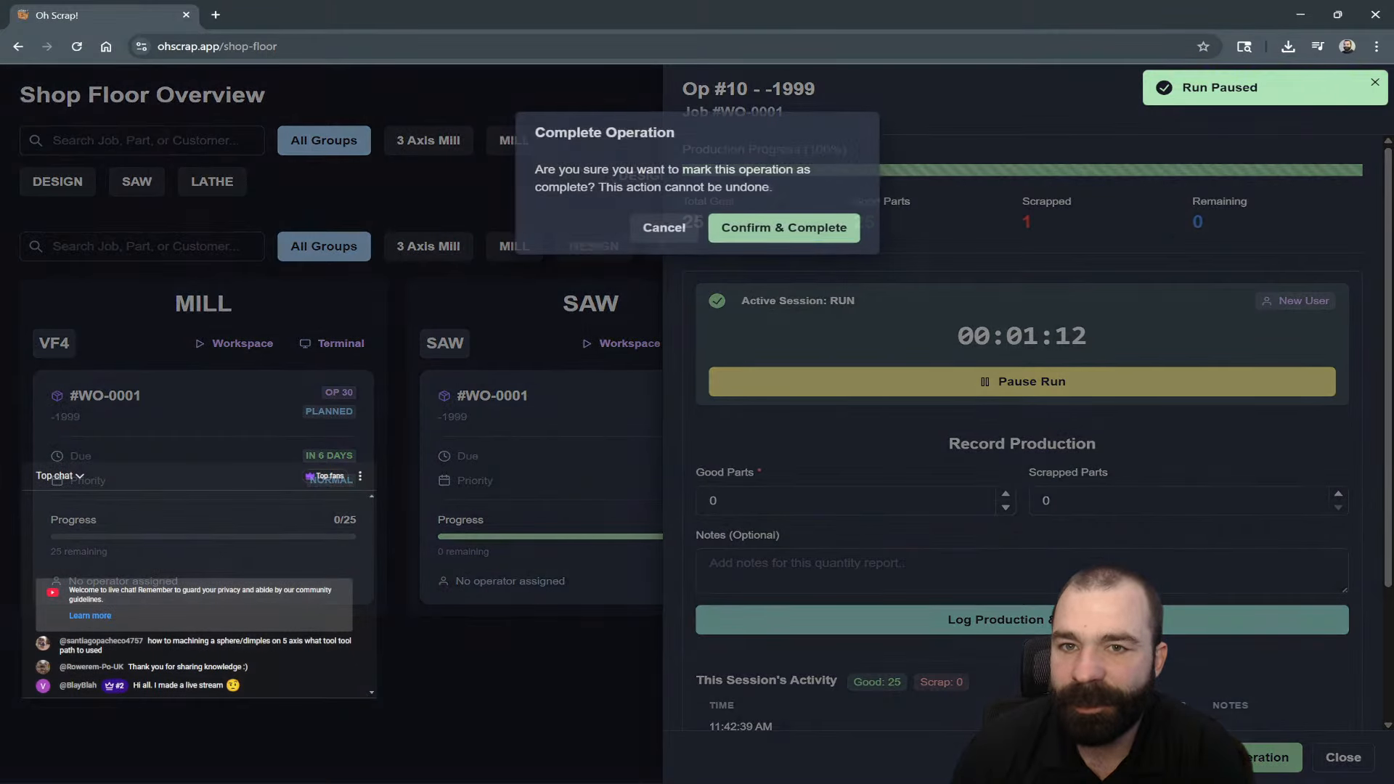
click(784, 228)
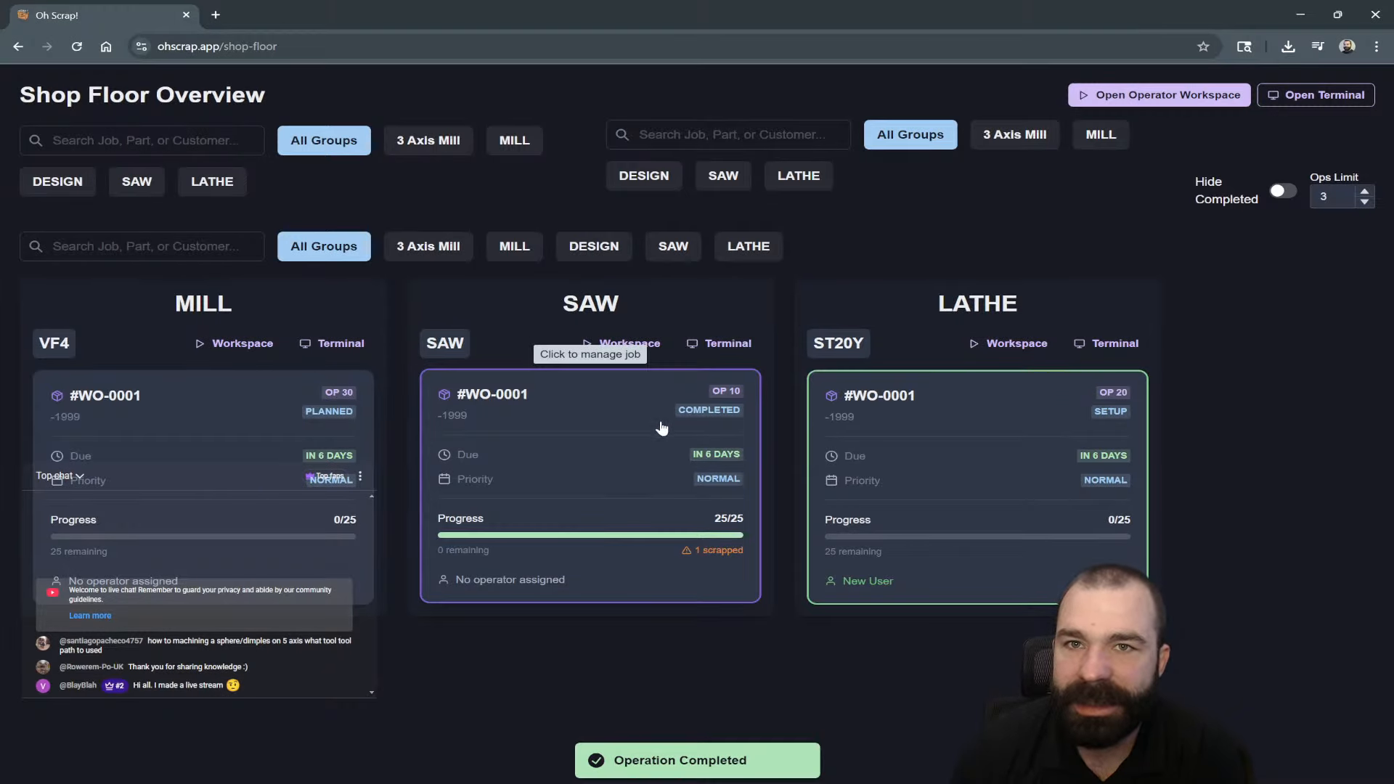
Toggle hiding of completed operations on the board off and on.
click(1278, 194)
click(1280, 193)
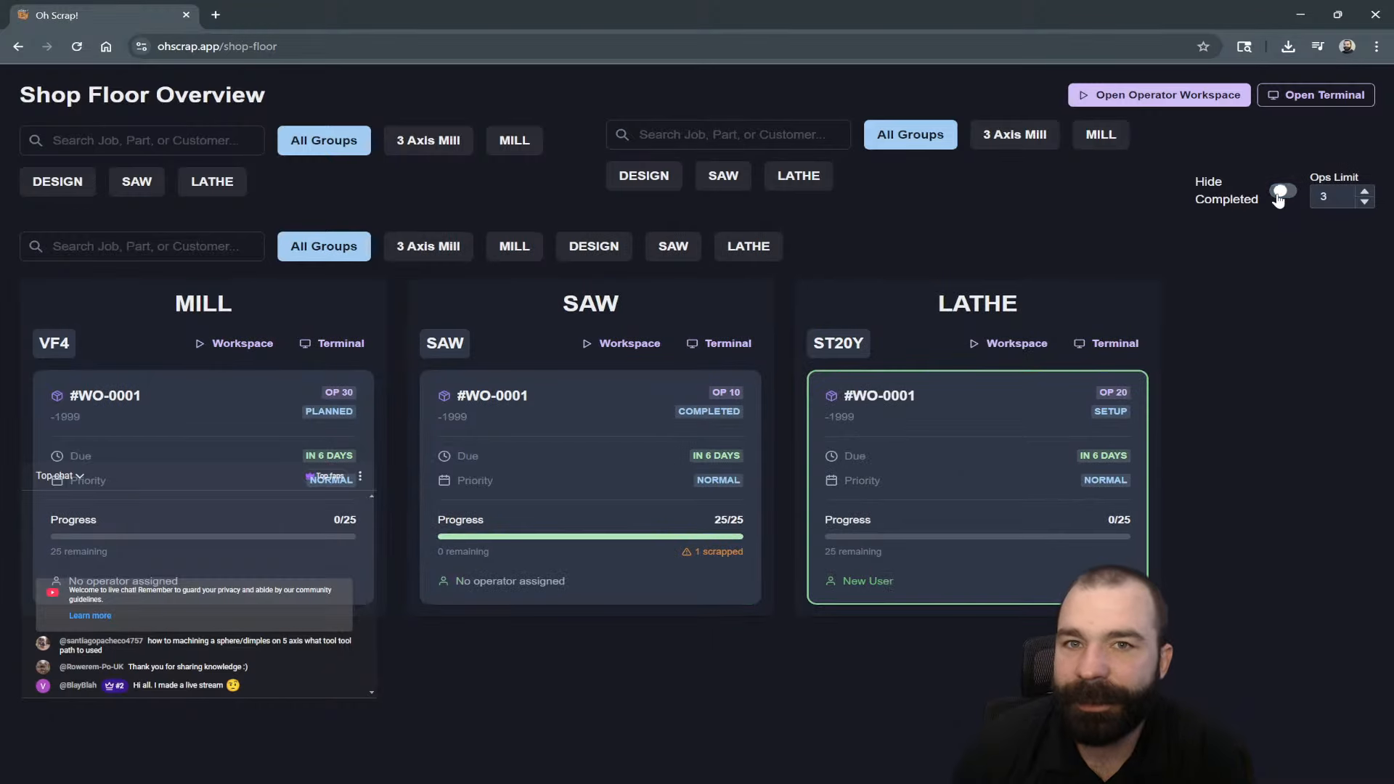
click(1278, 194)
click(1279, 194)
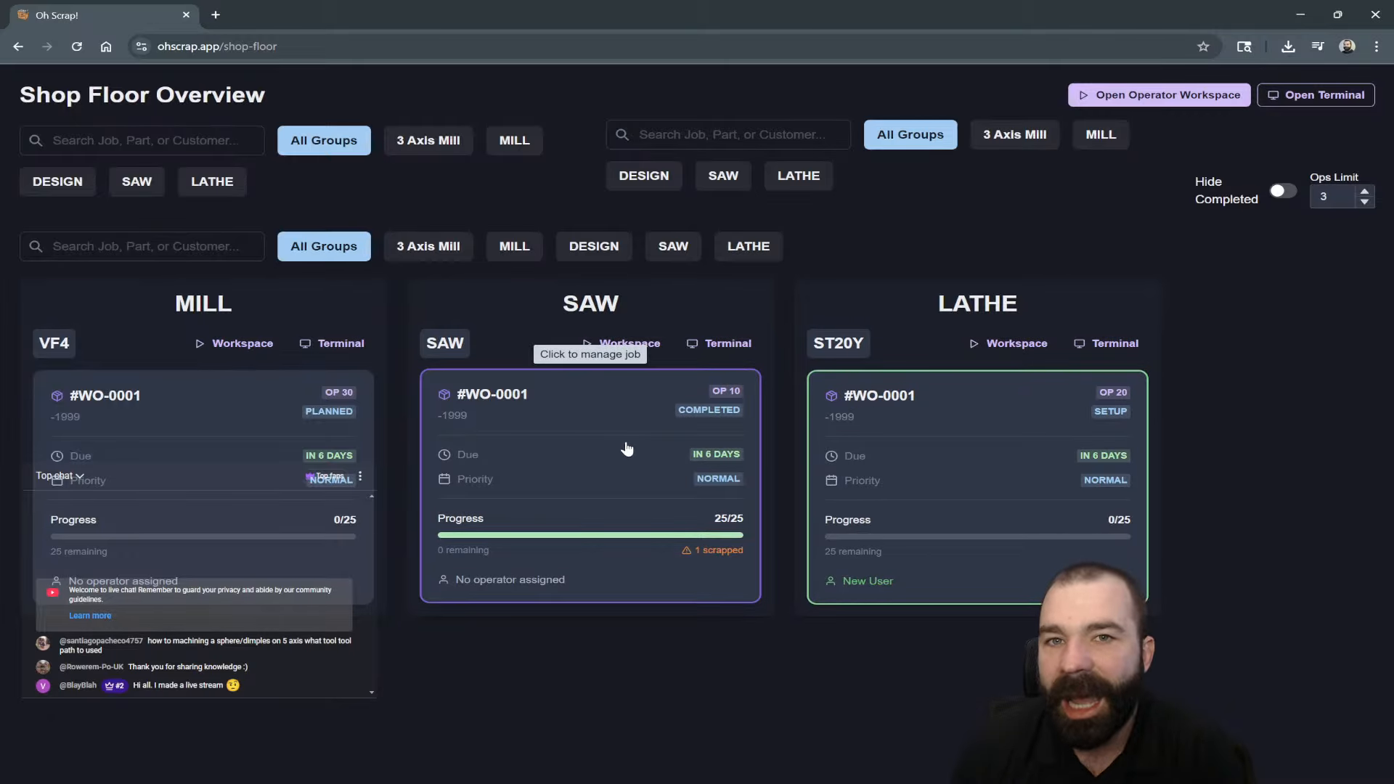
click(747, 131)
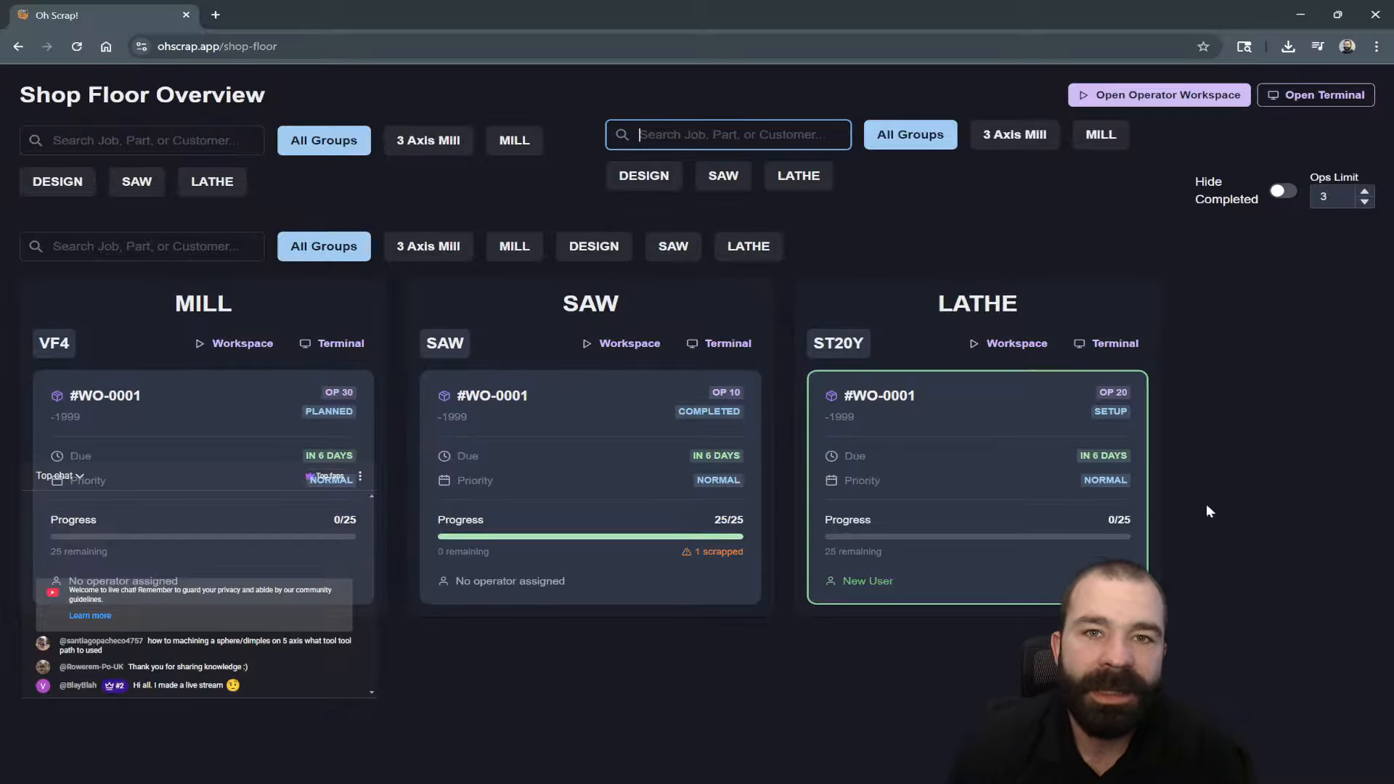
click(950, 507)
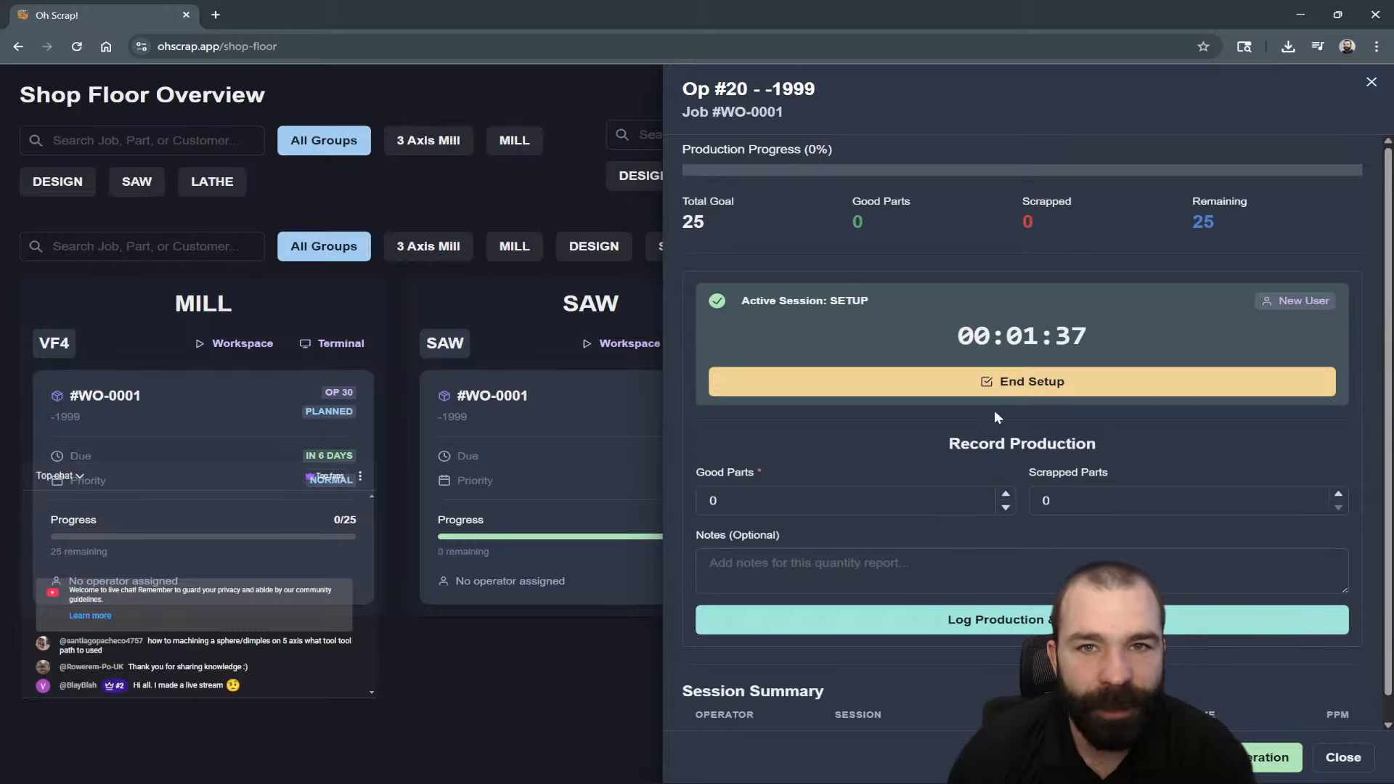
End the Lathe setup and start its production run with the operator badge.
click(1012, 380)
click(819, 209)
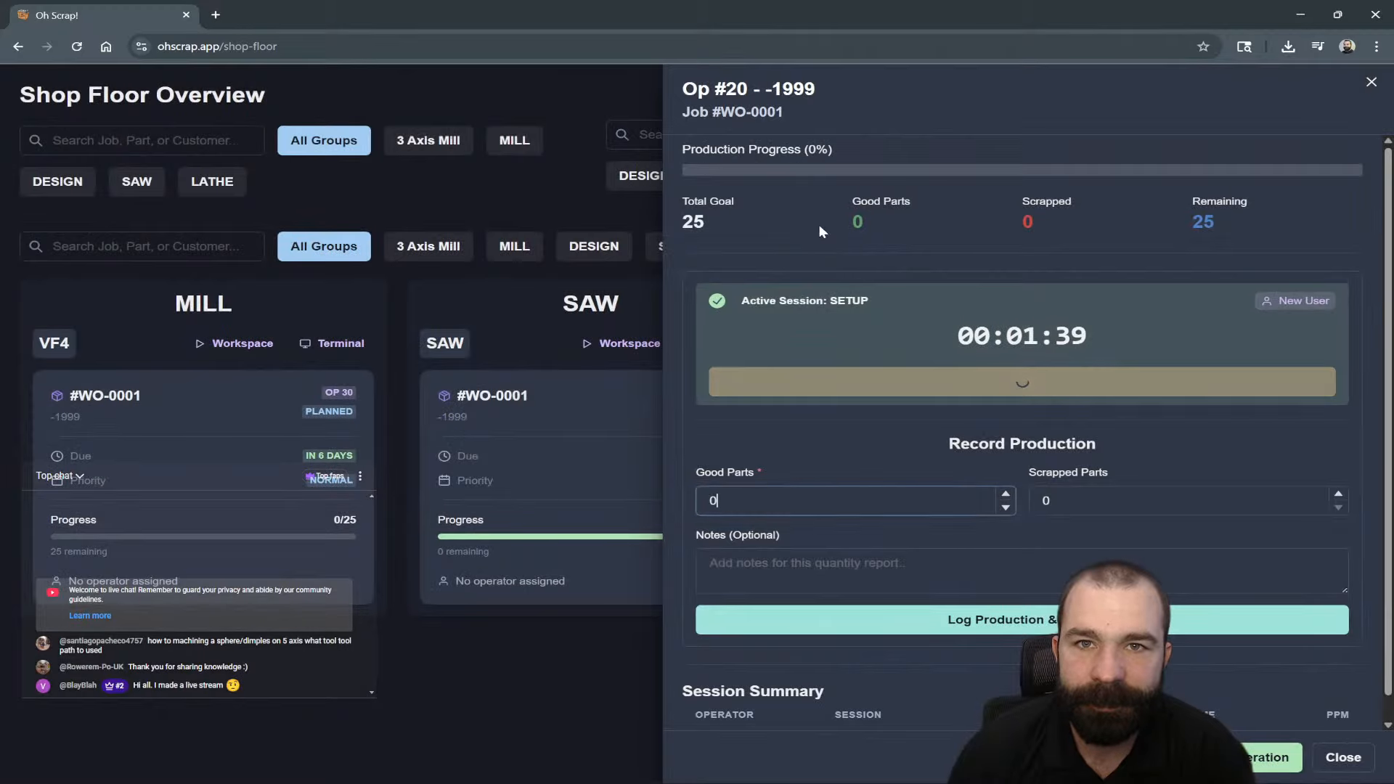
click(517, 685)
click(893, 508)
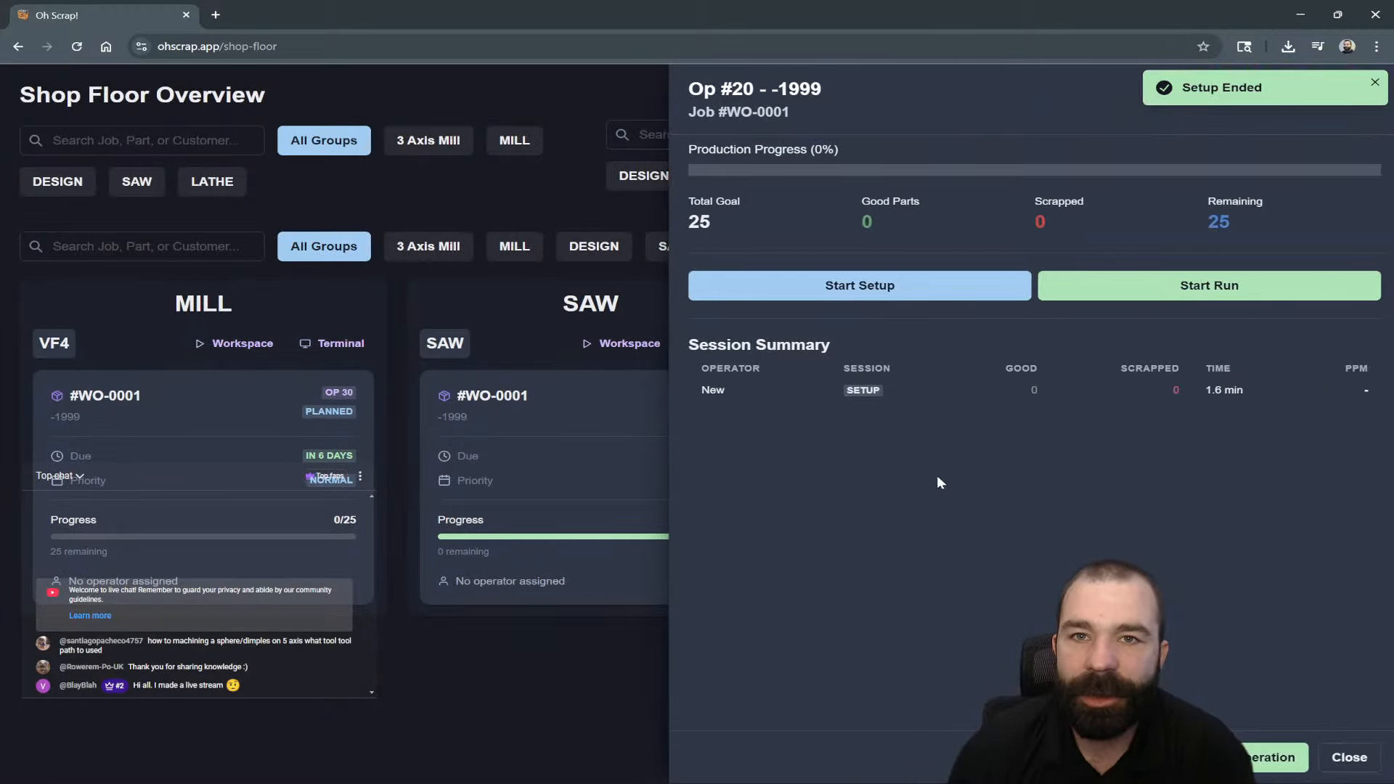
click(1169, 291)
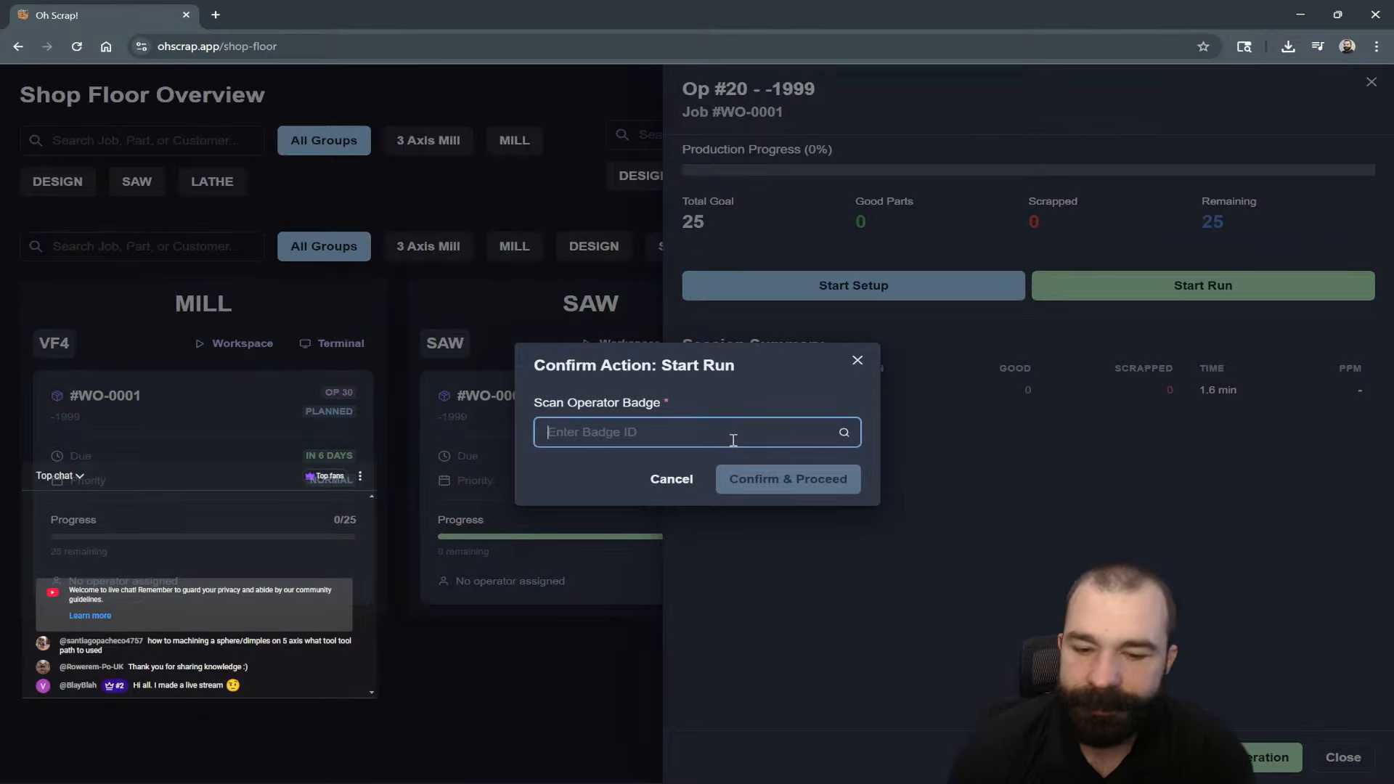
key(Return)
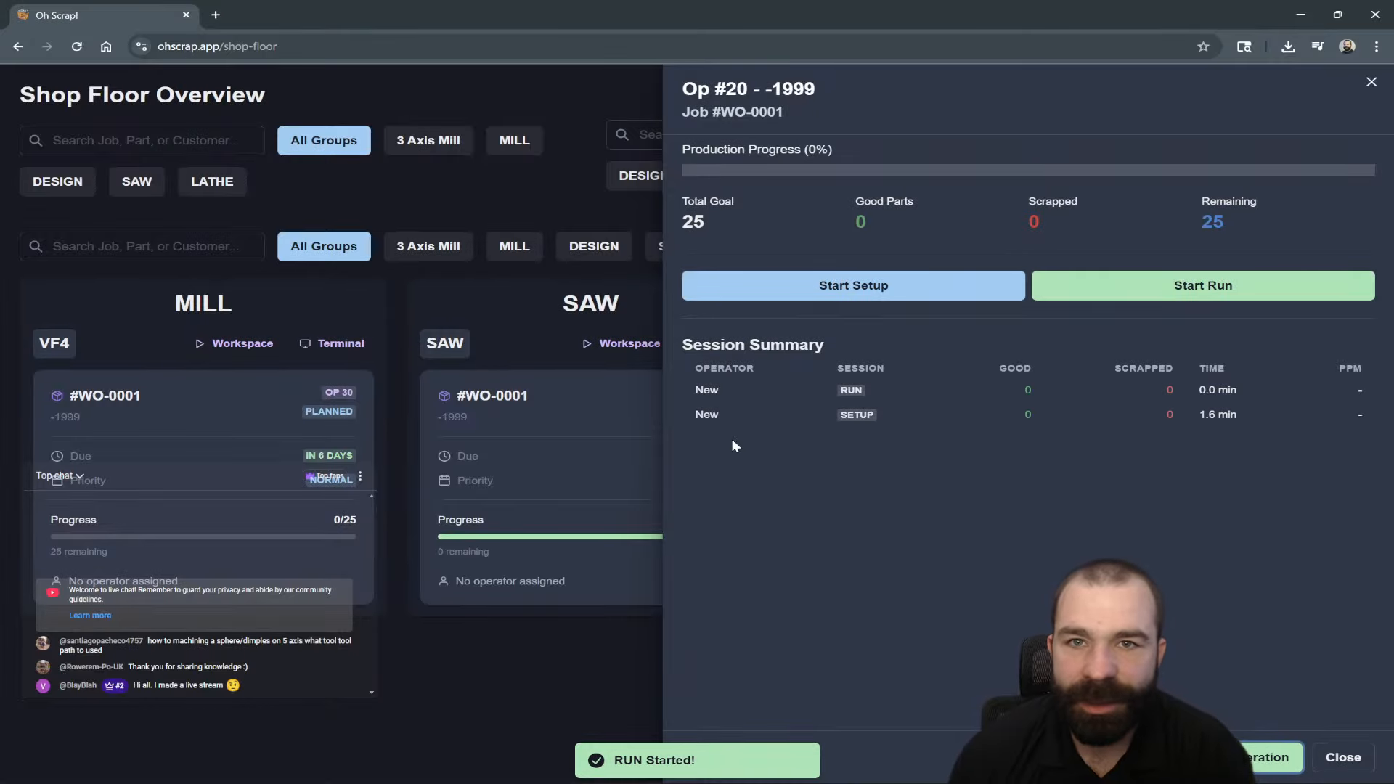
click(521, 724)
Log 25 good parts for Lathe Op 20.
click(945, 481)
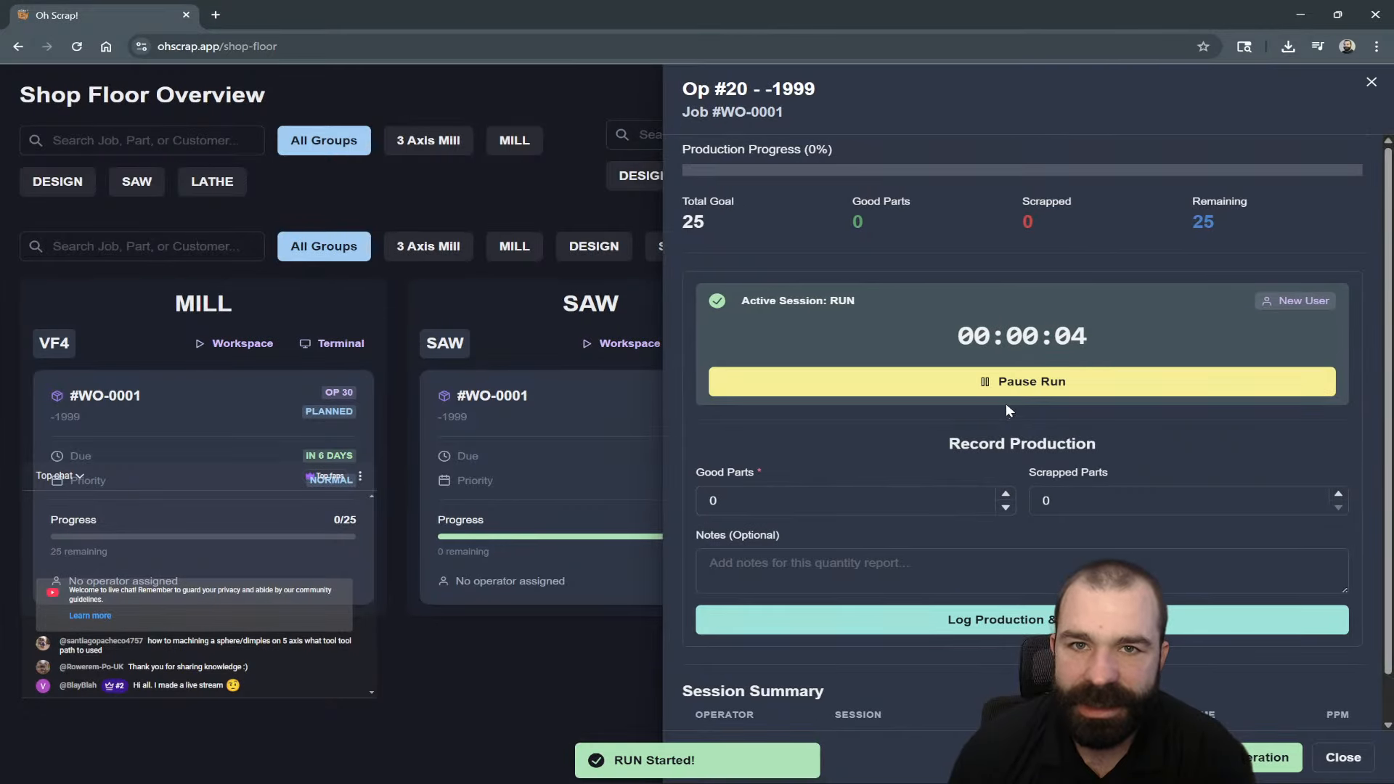
click(823, 501)
text(1)
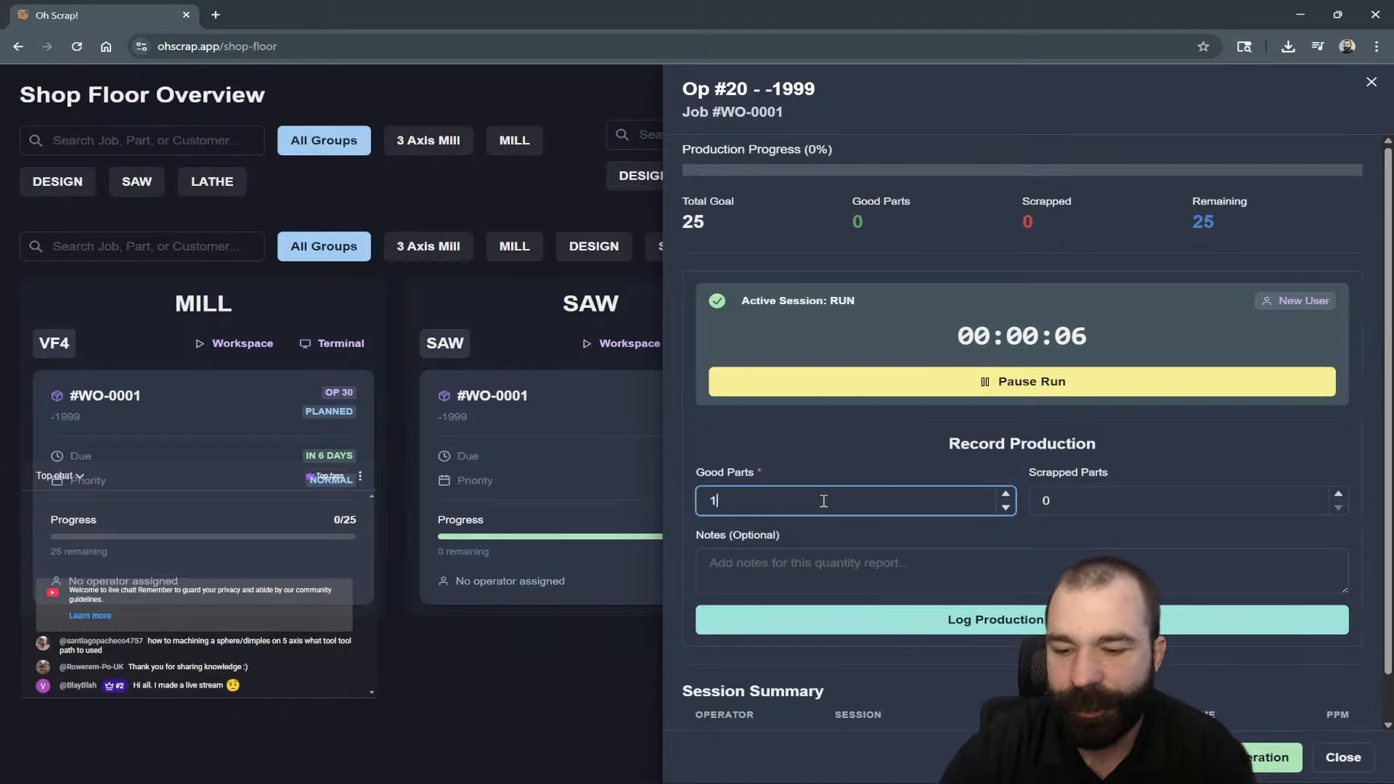
text(5)
click(1054, 388)
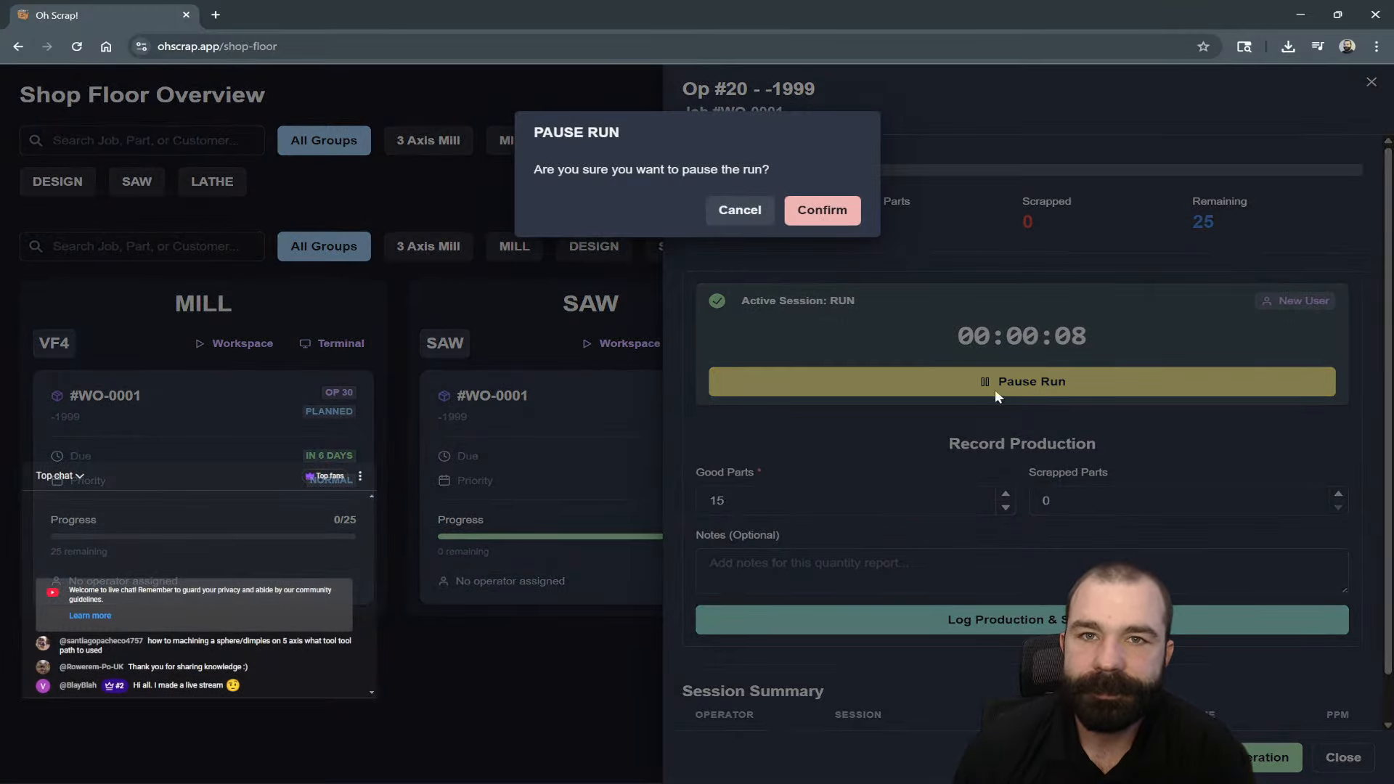
click(820, 214)
double_click(851, 509)
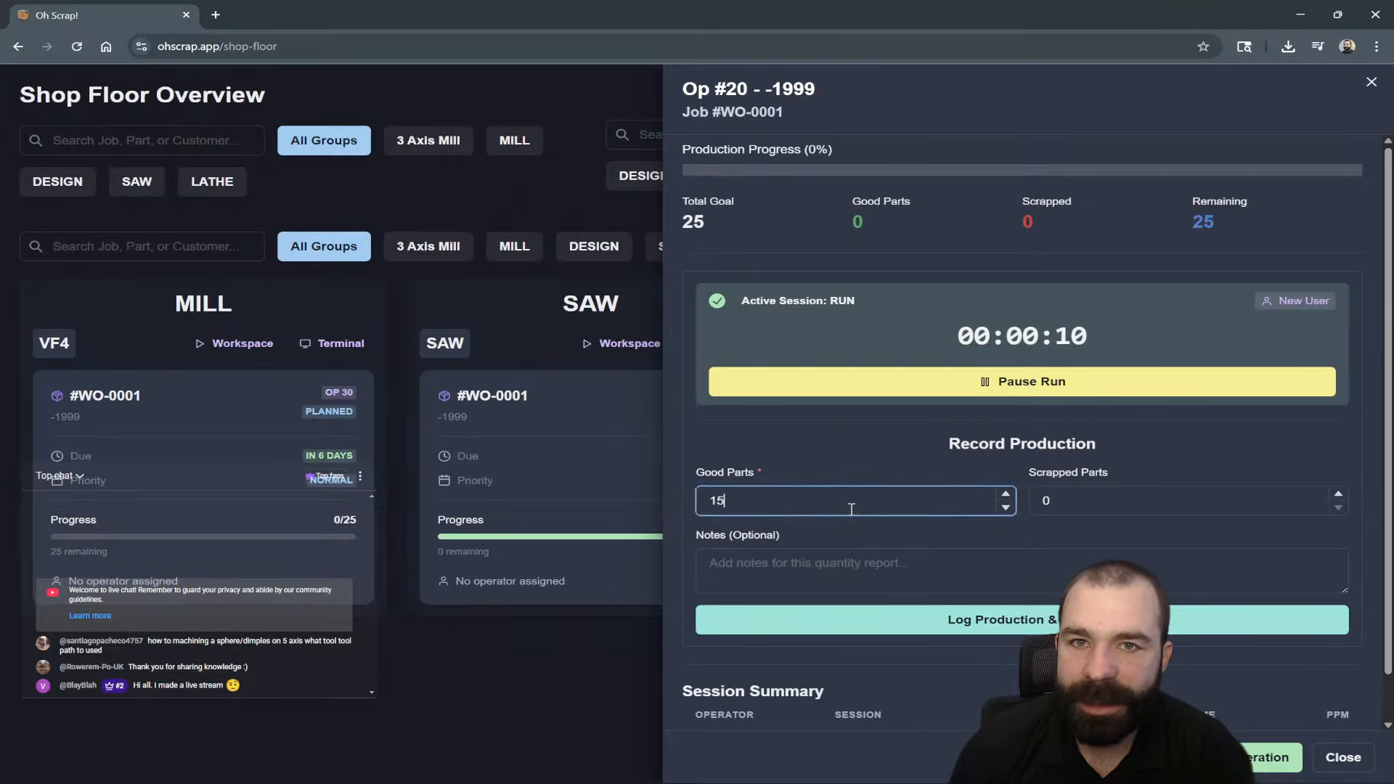
text(25)
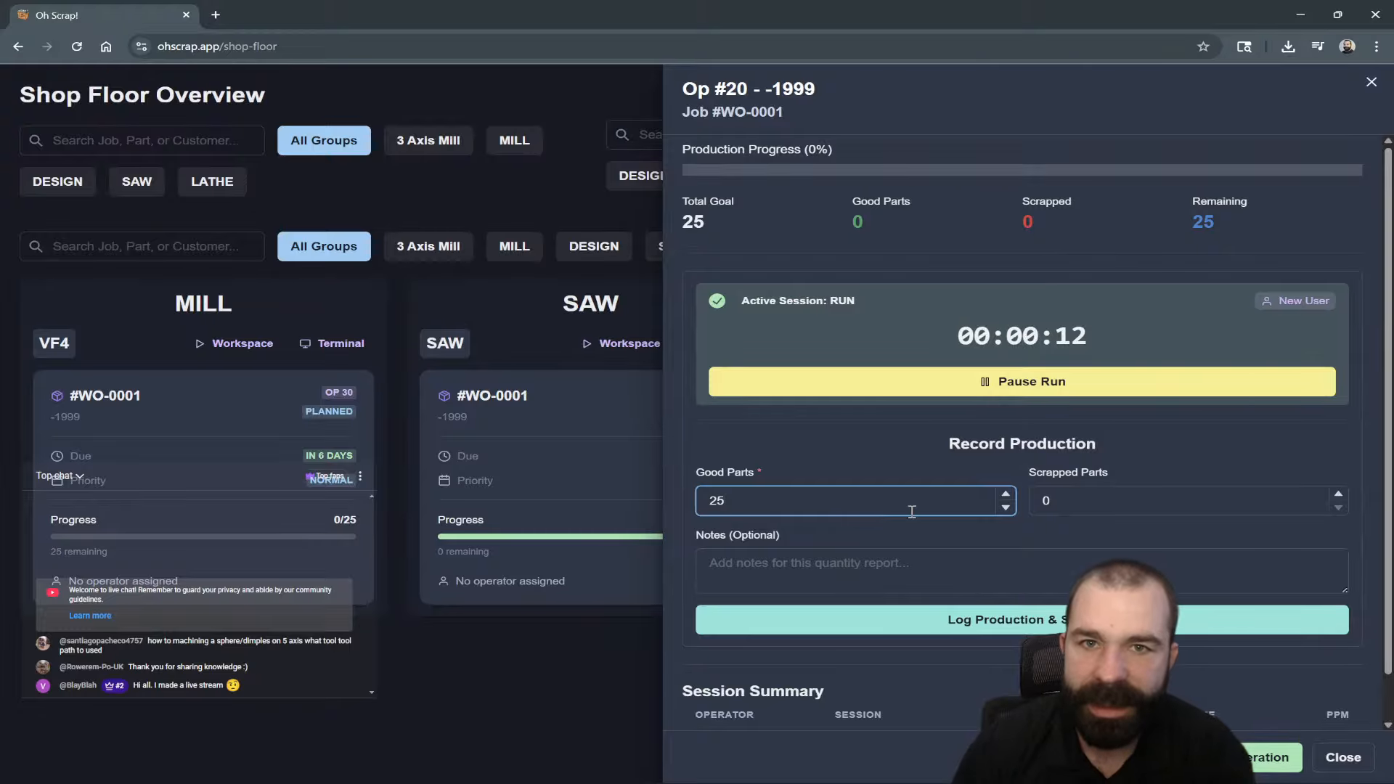
key(Return)
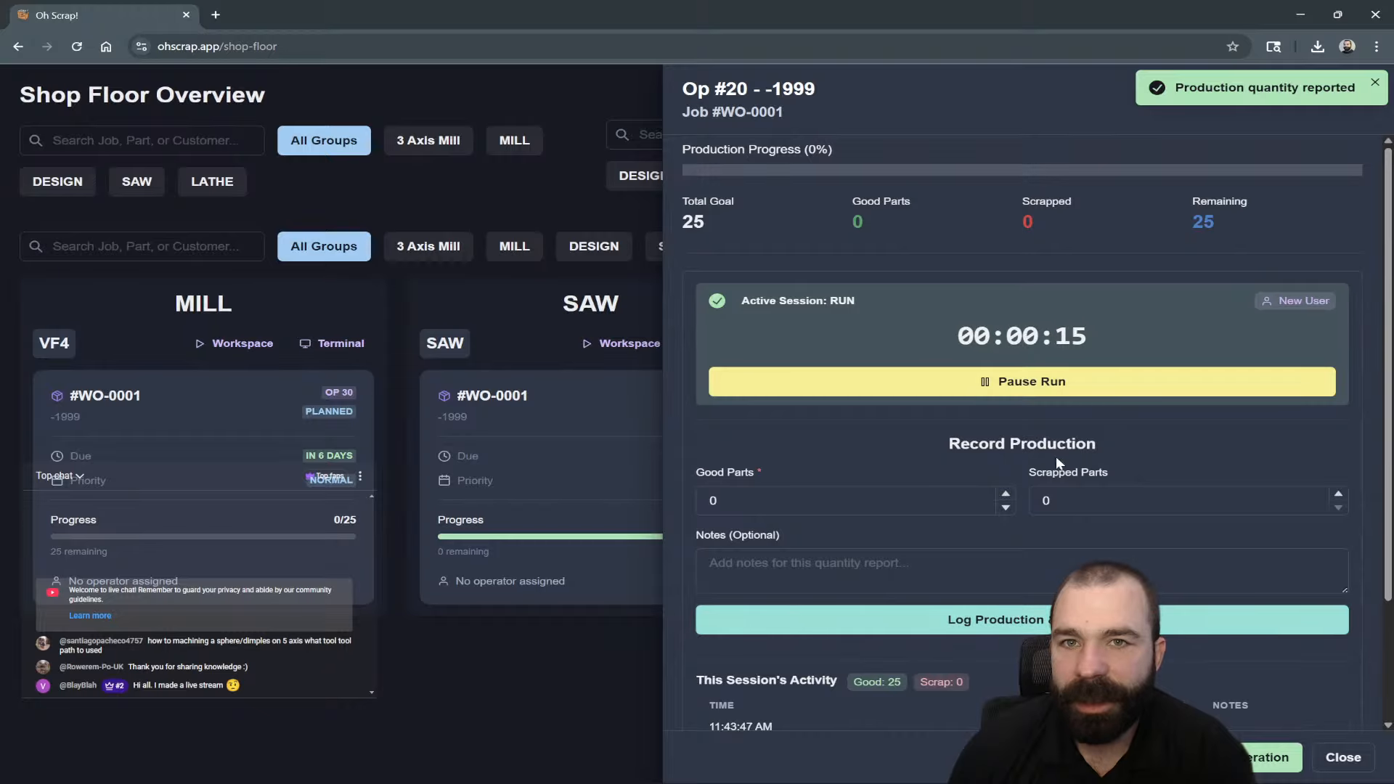
Pause the Lathe run, mark Op 20 completed, and open Mill Op 30.
click(1050, 386)
click(841, 218)
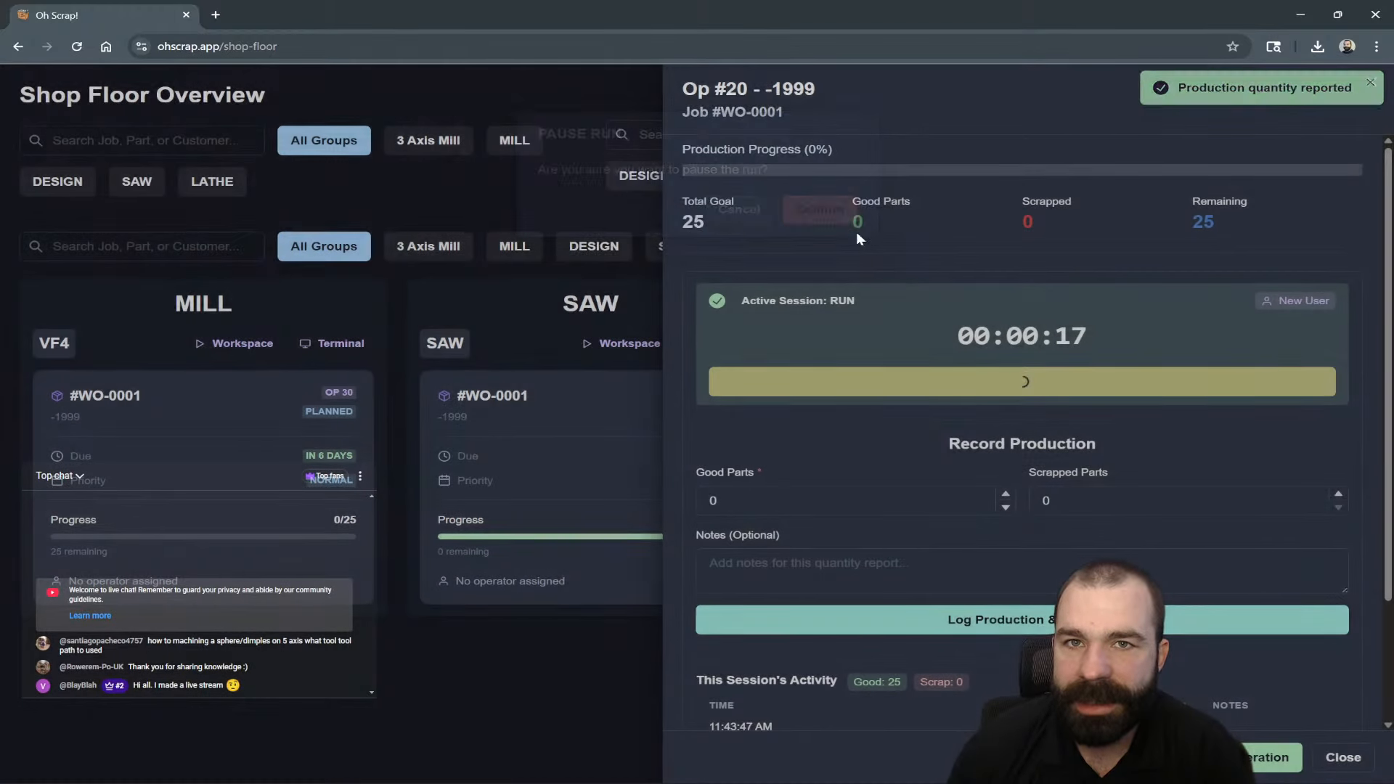
click(1250, 752)
click(823, 234)
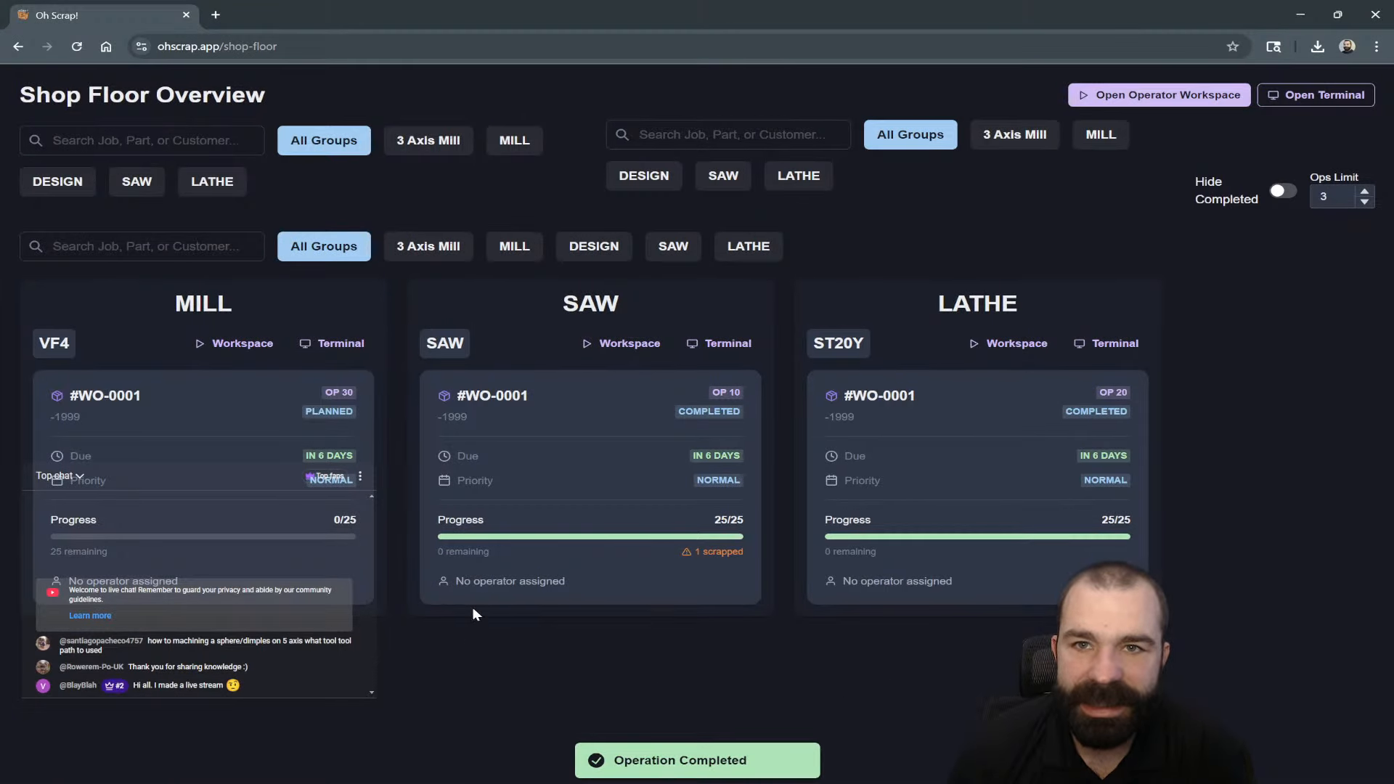
click(334, 443)
Start Mill Op 30 setup with the operator badge, then end the setup.
click(946, 285)
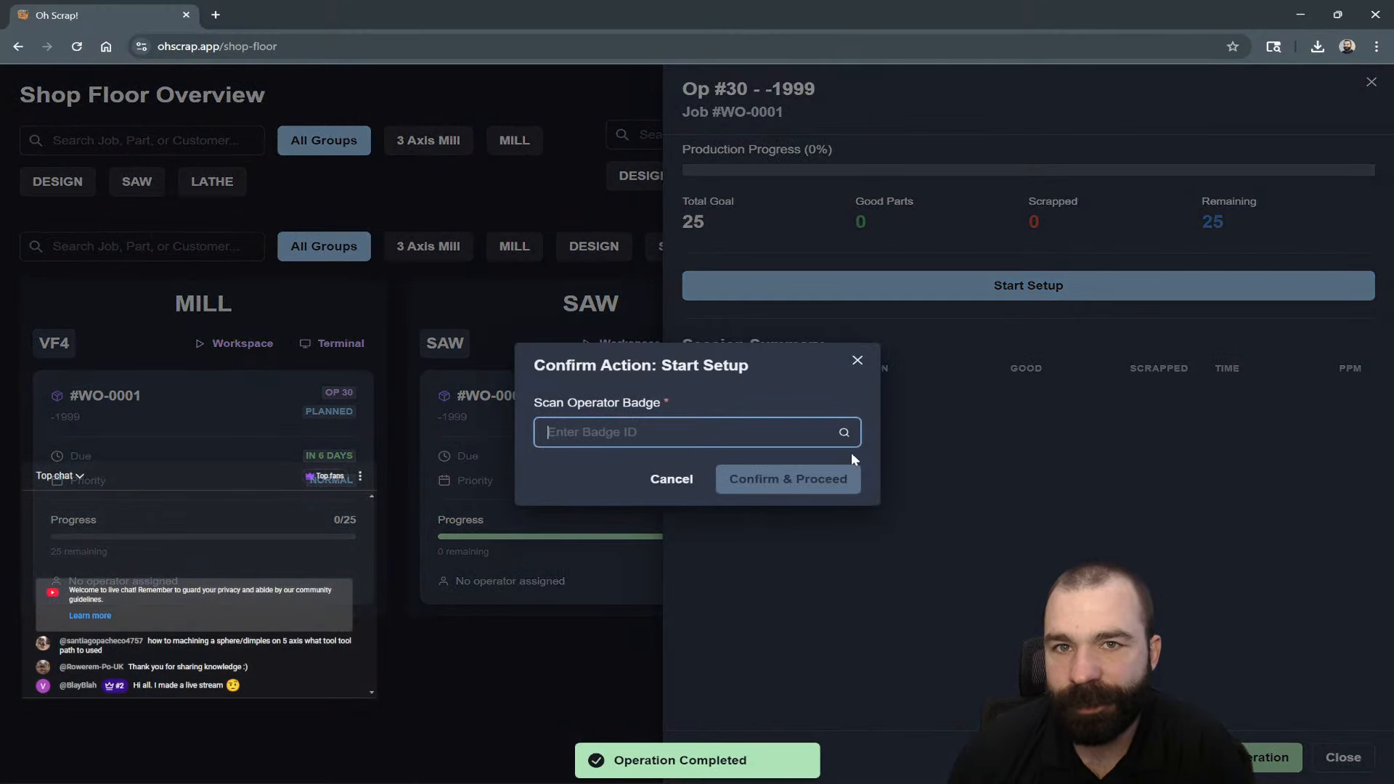
key(Return)
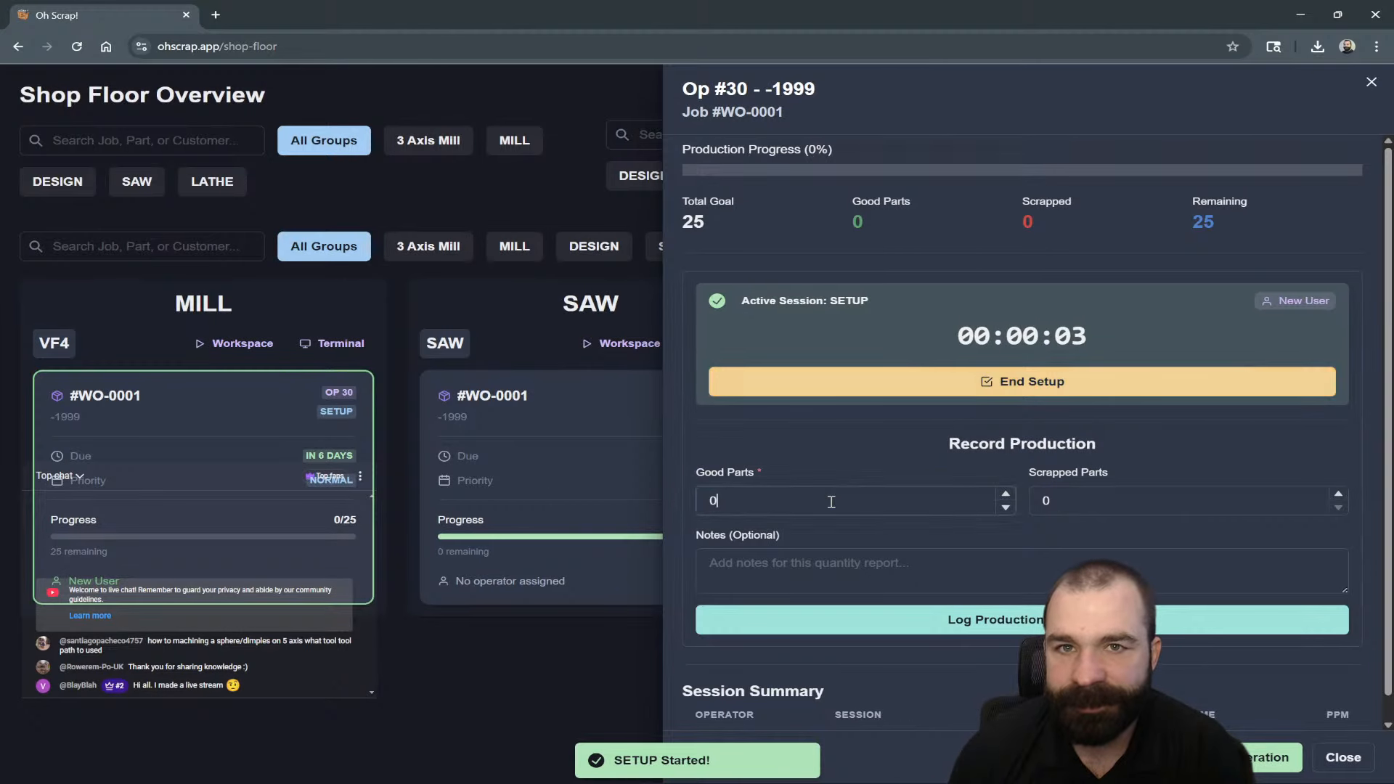
click(831, 501)
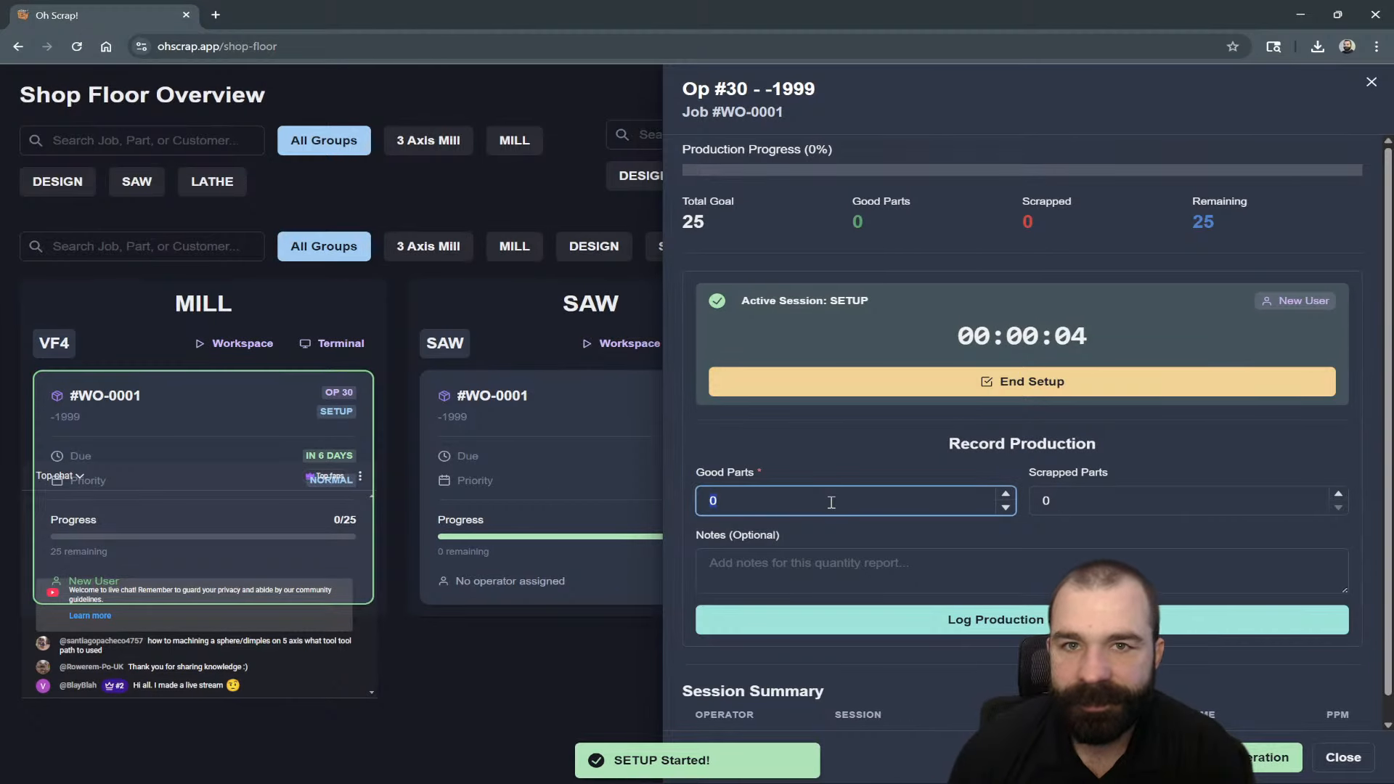
click(1008, 379)
click(835, 213)
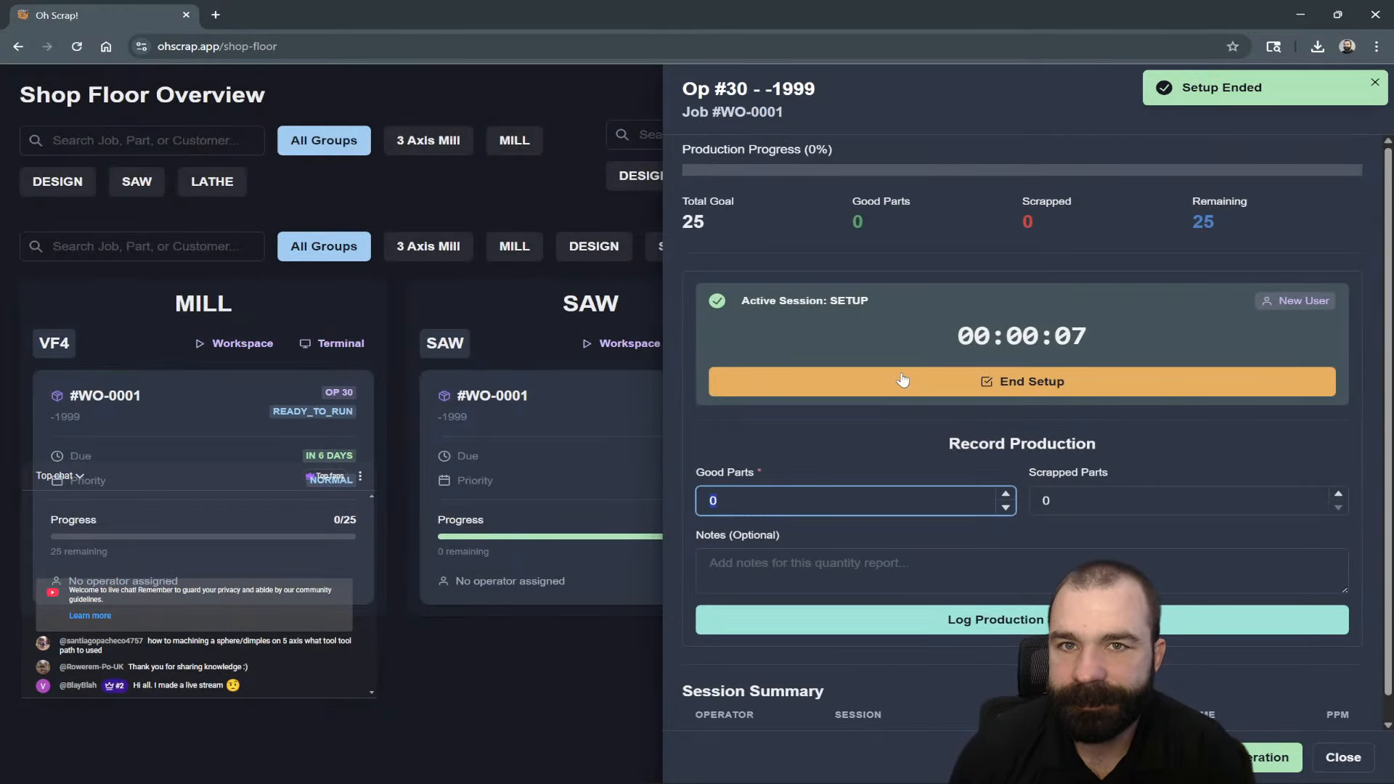
click(297, 659)
Start the Mill Op 30 production run with the operator badge.
click(222, 541)
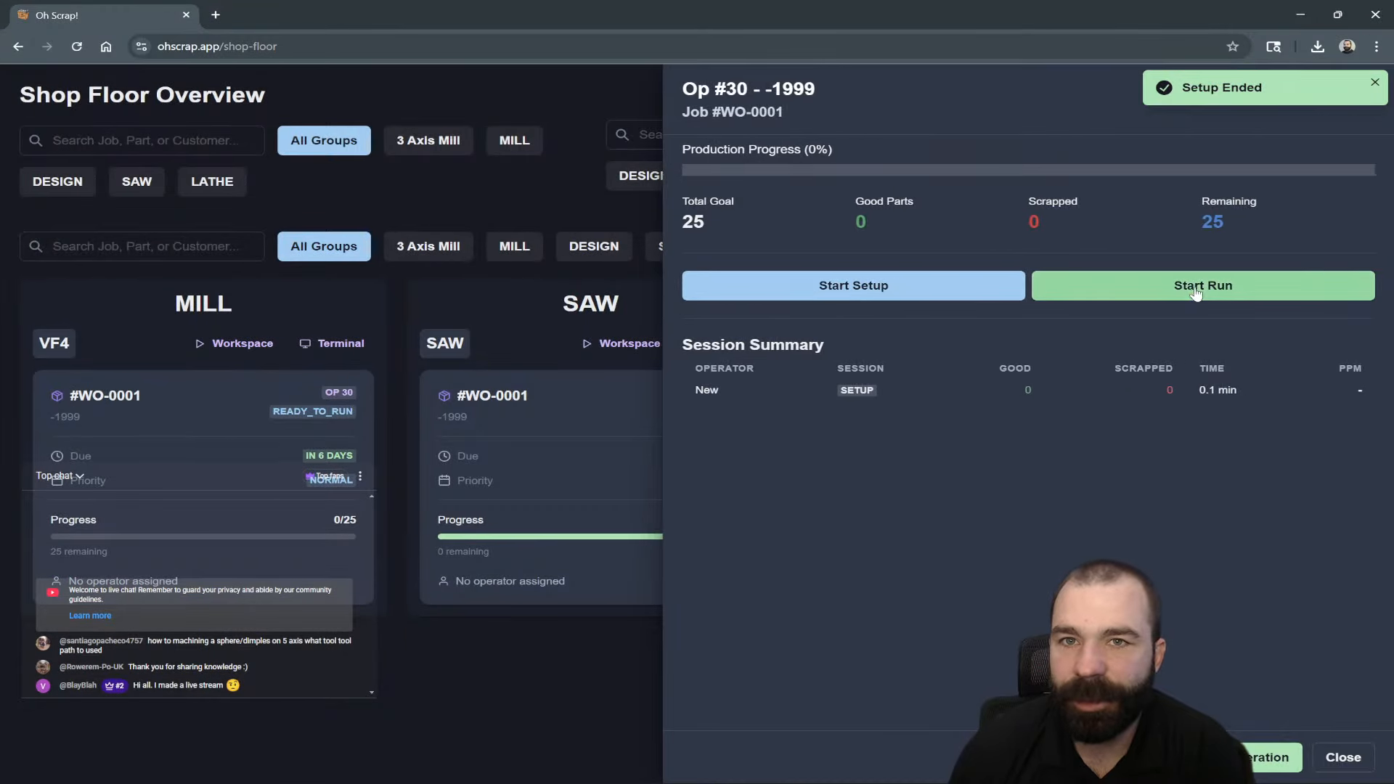
click(1203, 287)
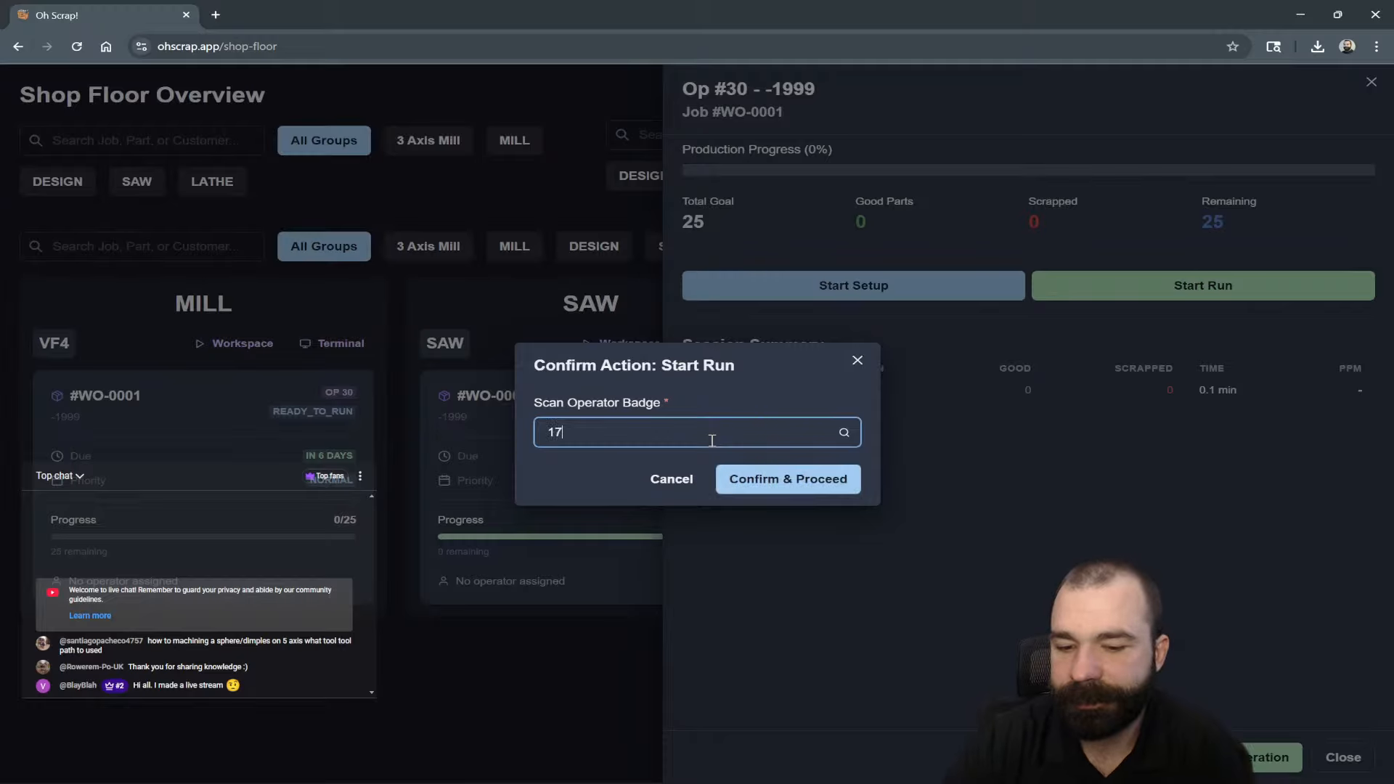
key(Return)
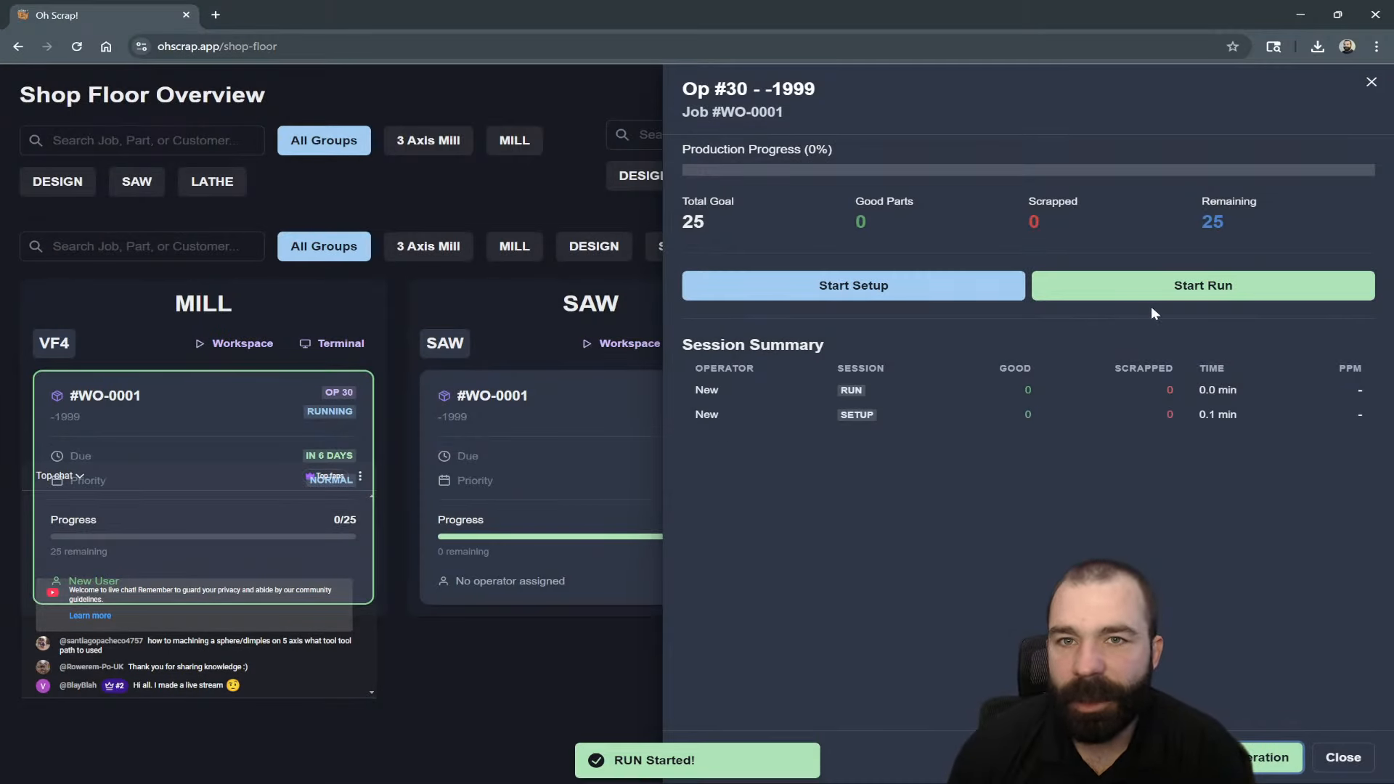
click(1202, 294)
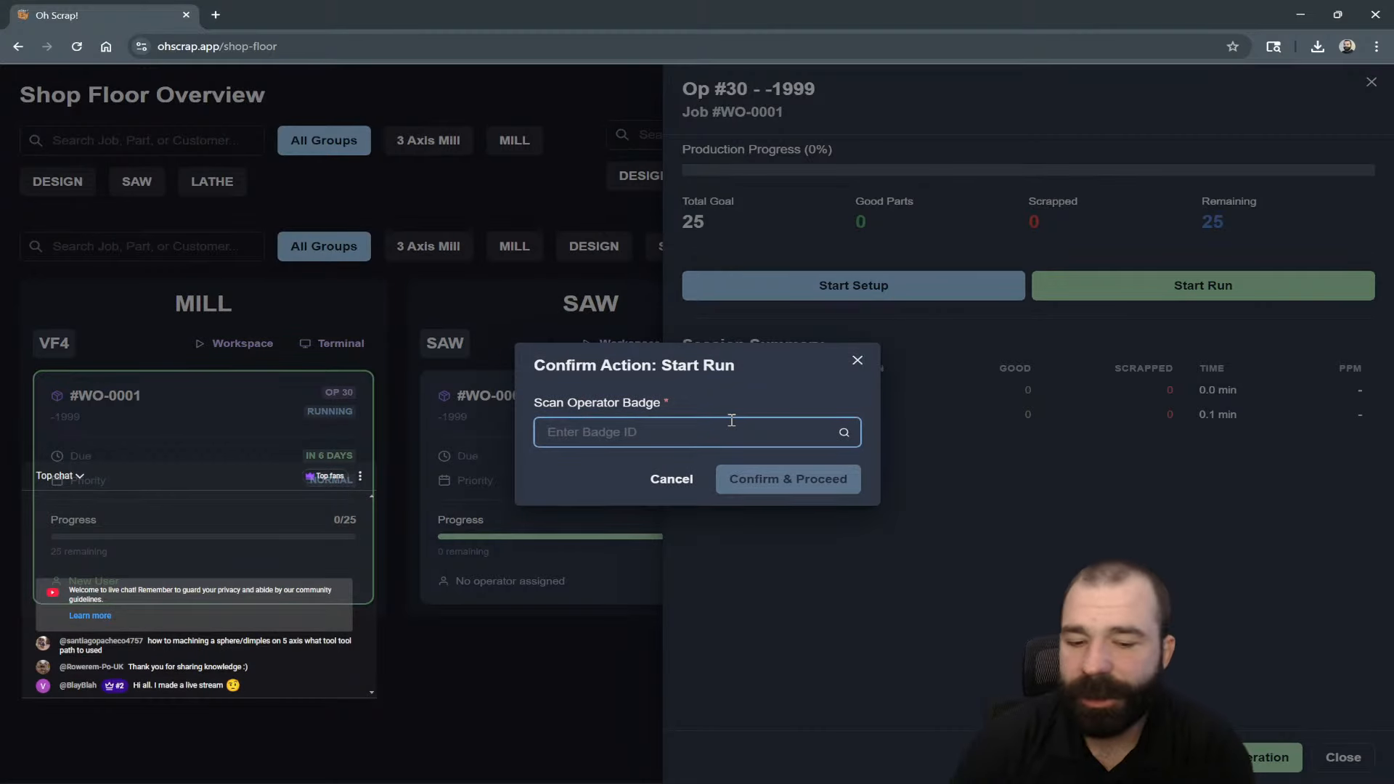
key(Return)
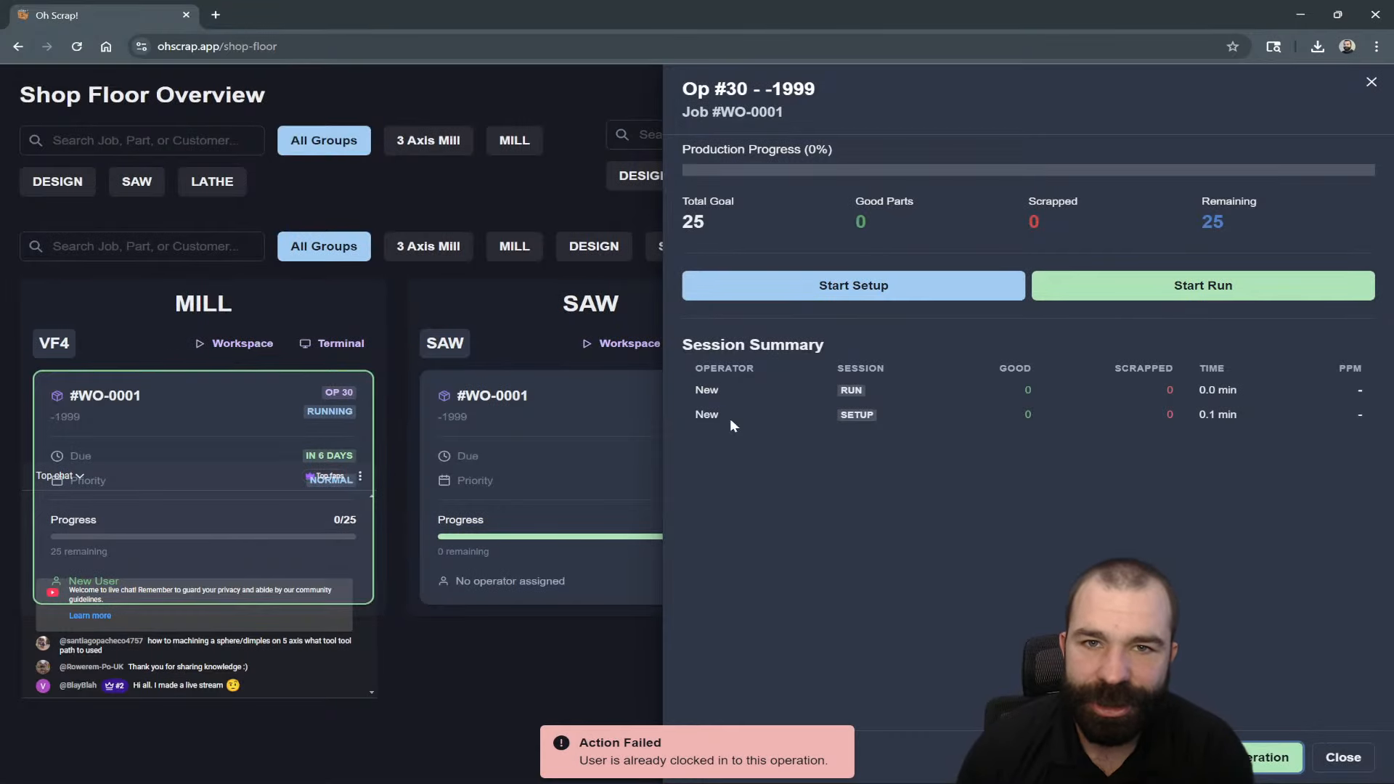
click(591, 647)
Log 25 good parts on Mill Op 30.
click(364, 547)
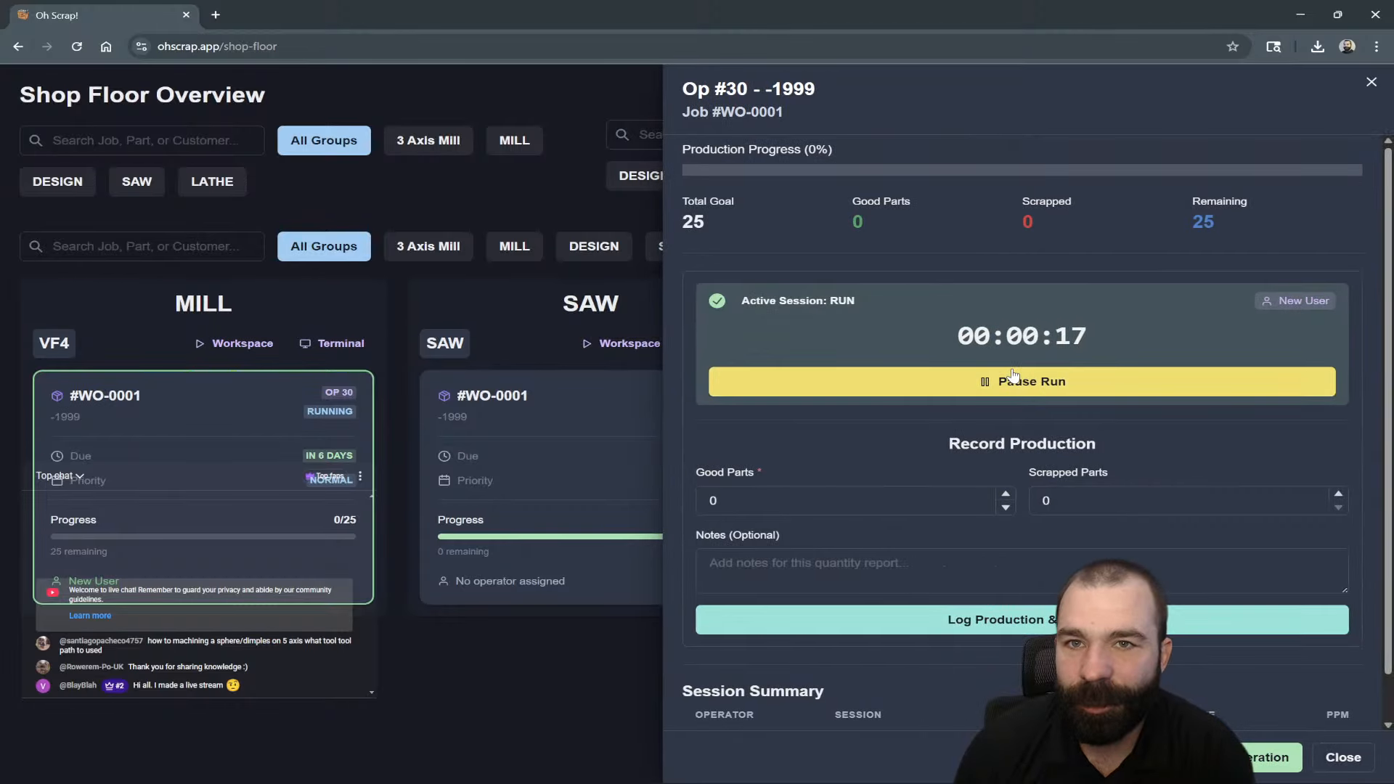
click(886, 495)
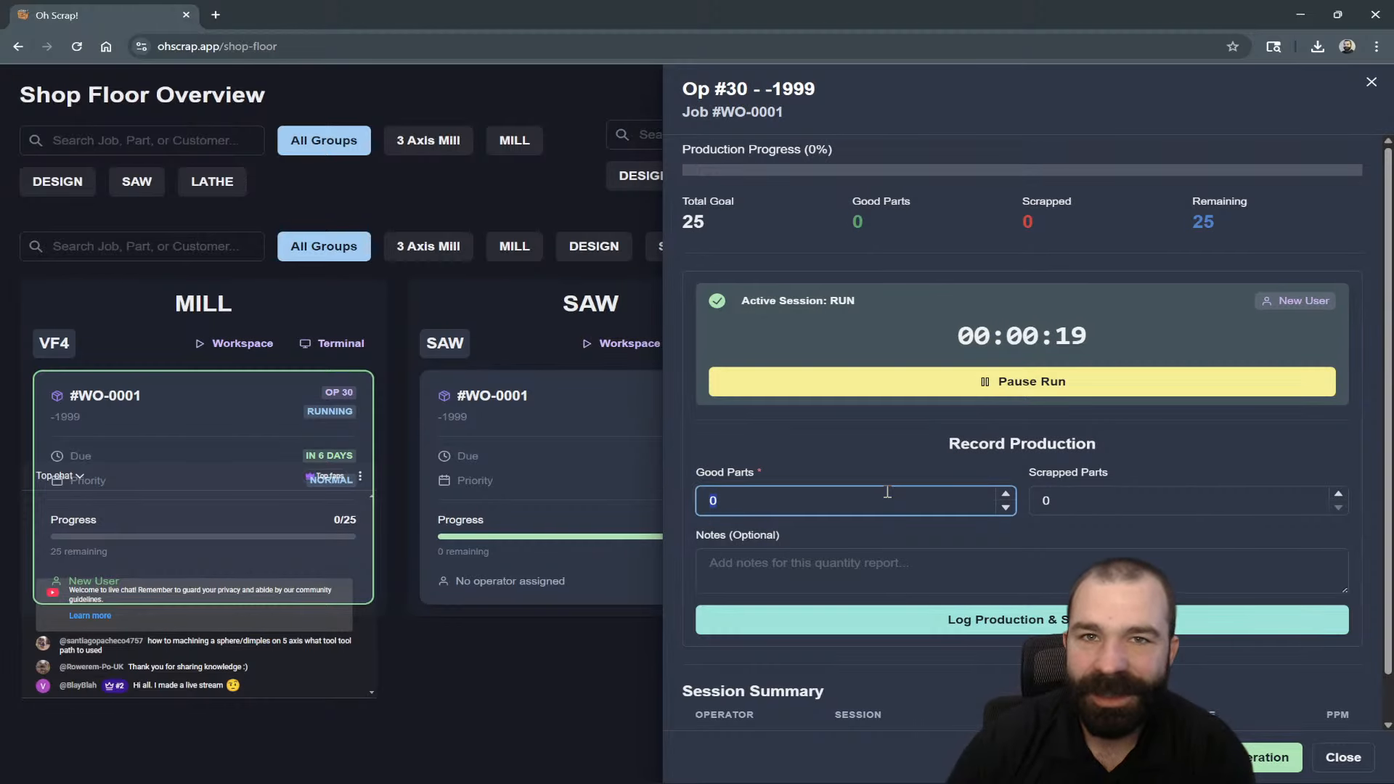
text(25)
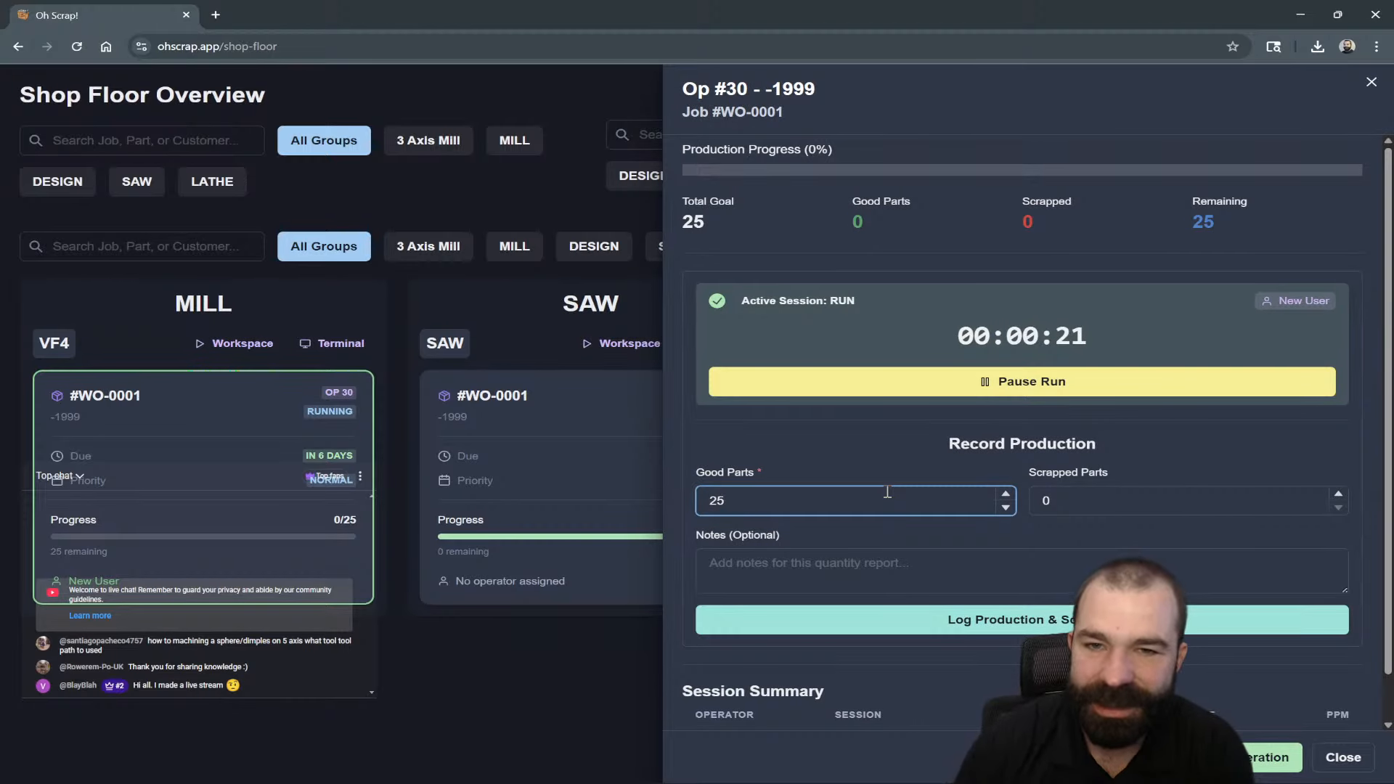
click(1017, 385)
click(754, 214)
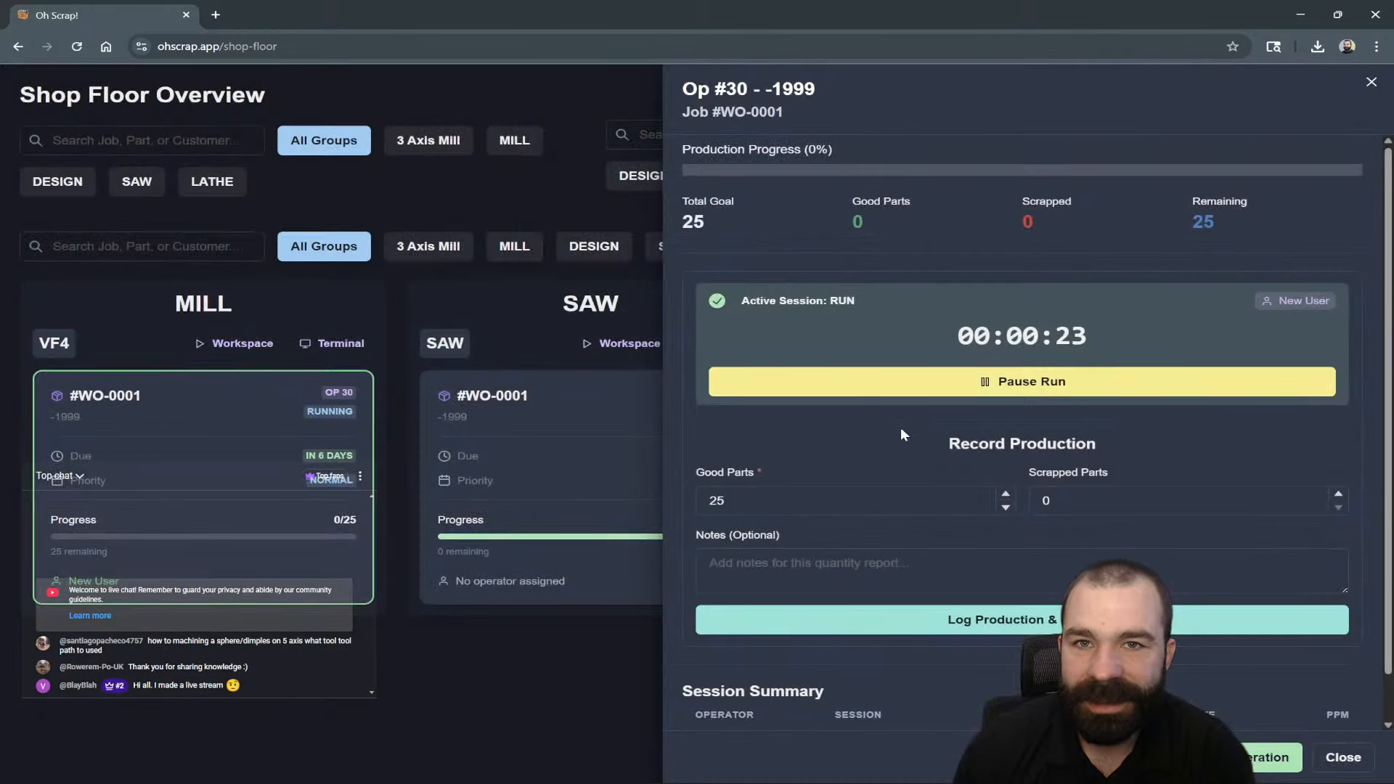
click(1017, 624)
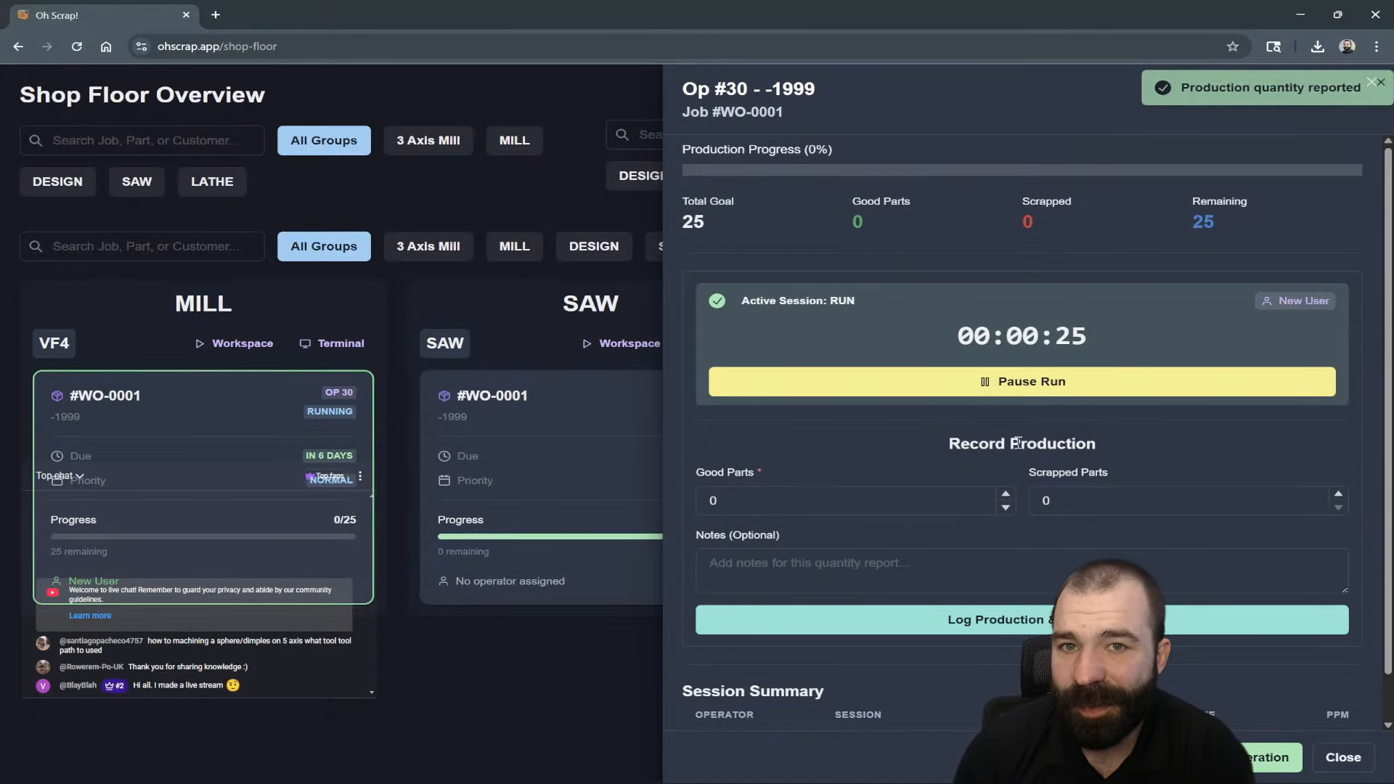
Pause the Mill run and mark Op 30 completed.
click(1024, 381)
click(822, 208)
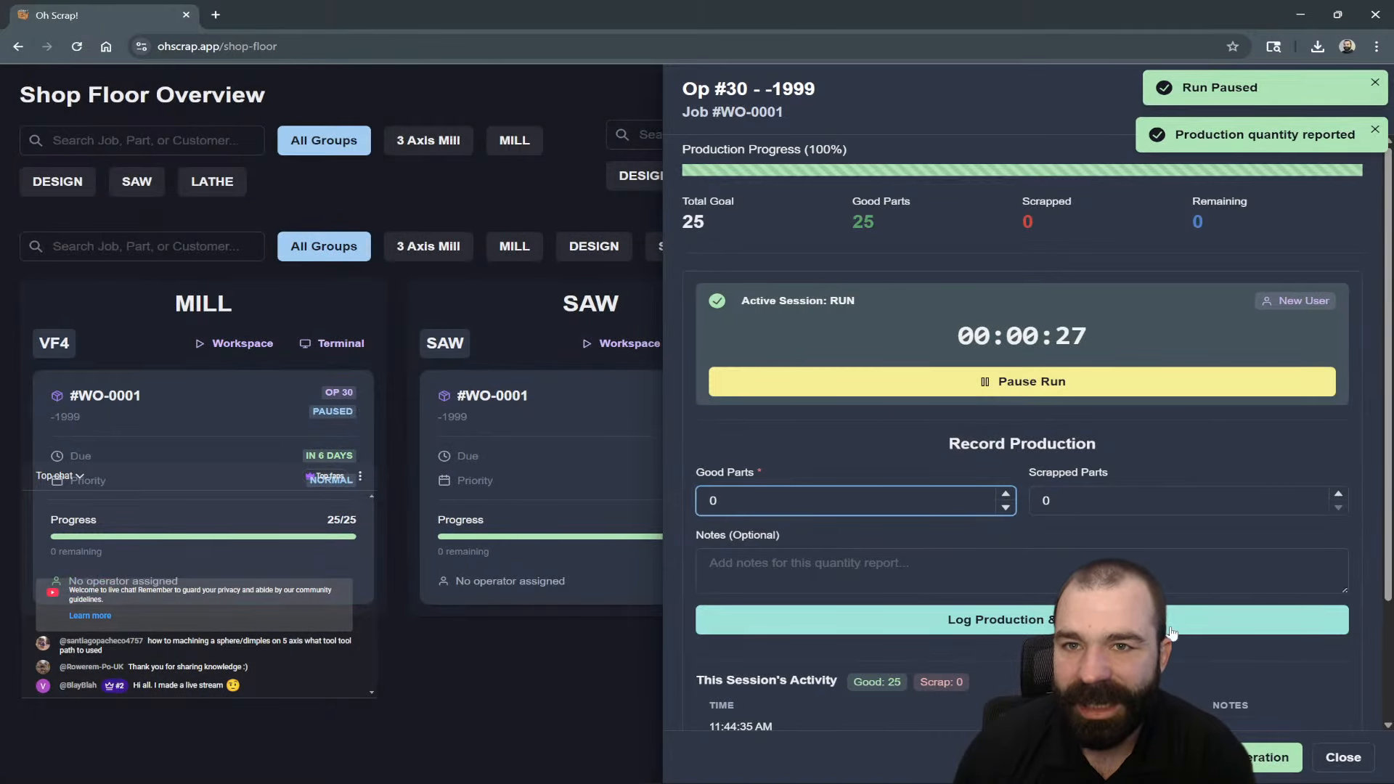
click(560, 669)
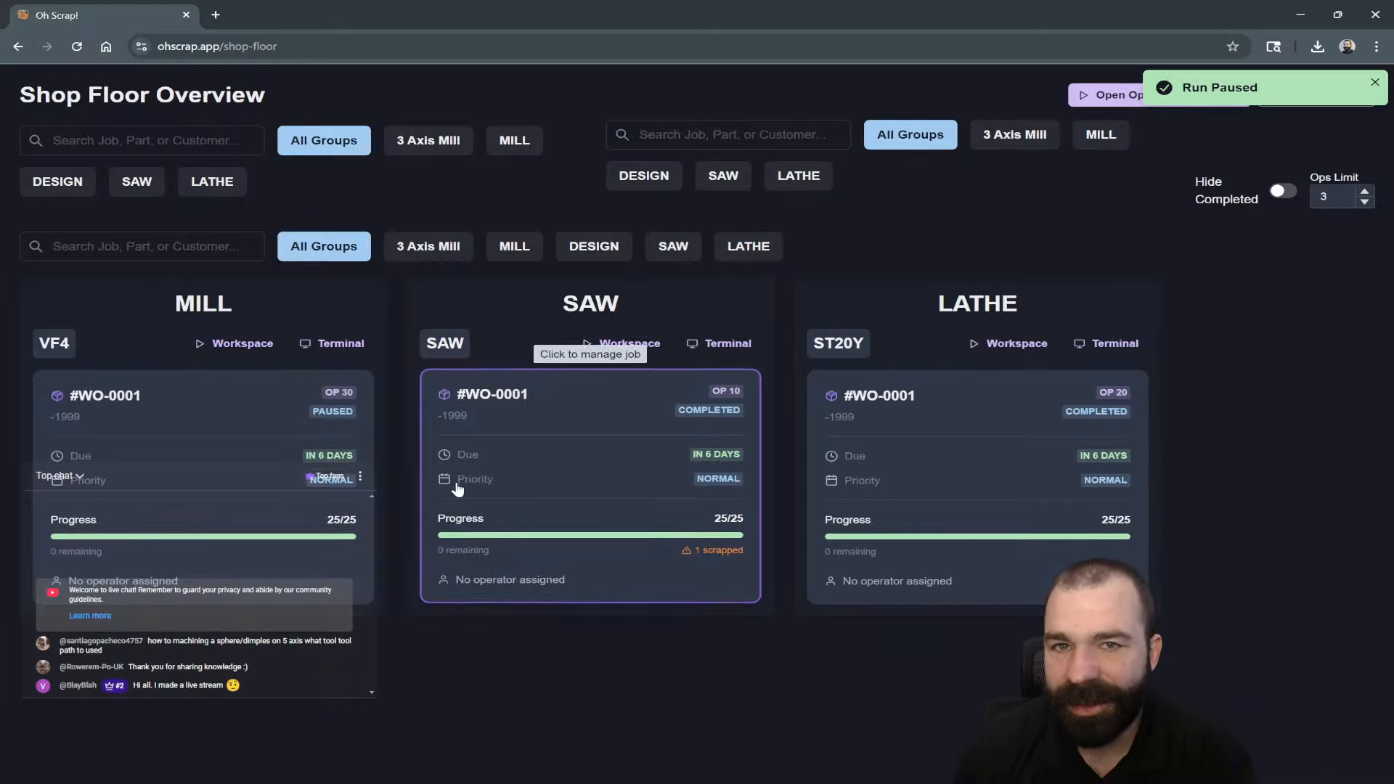
click(277, 486)
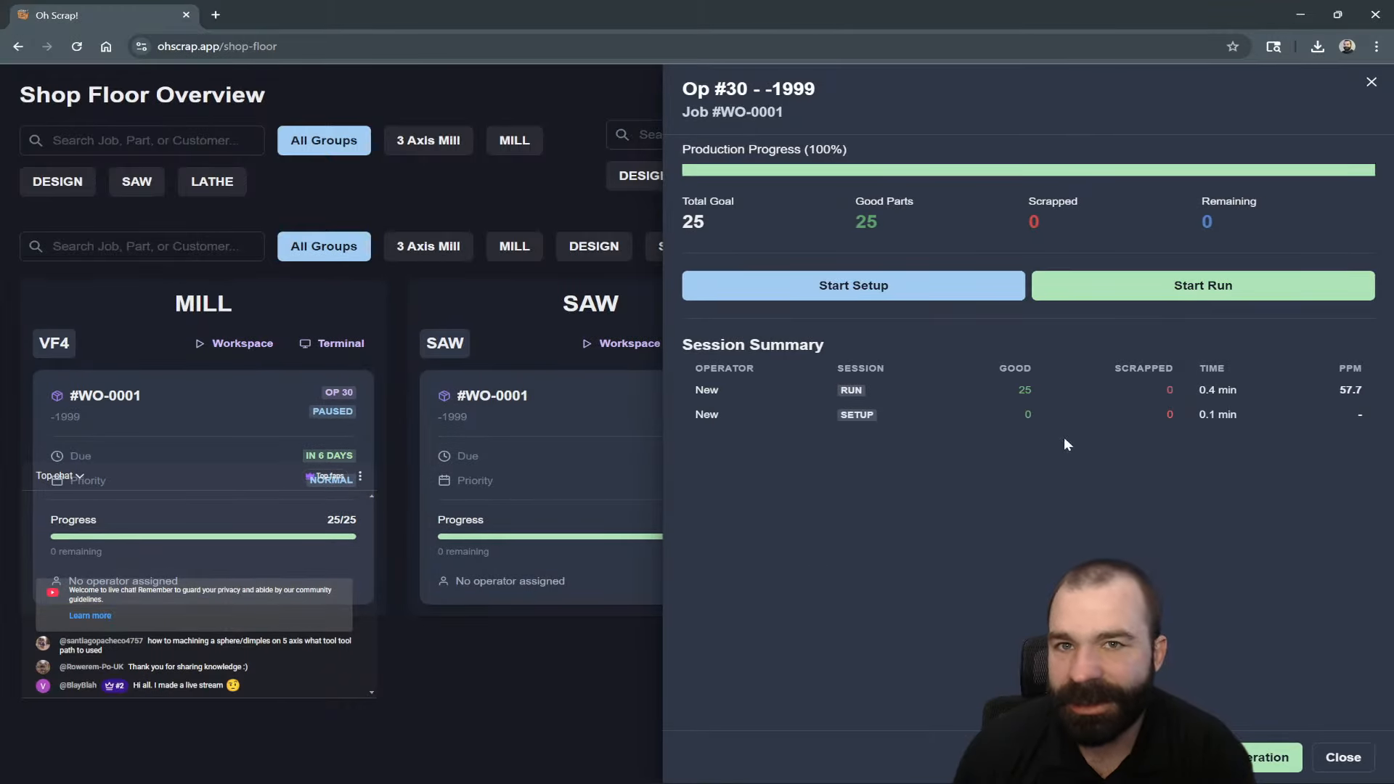
click(1220, 757)
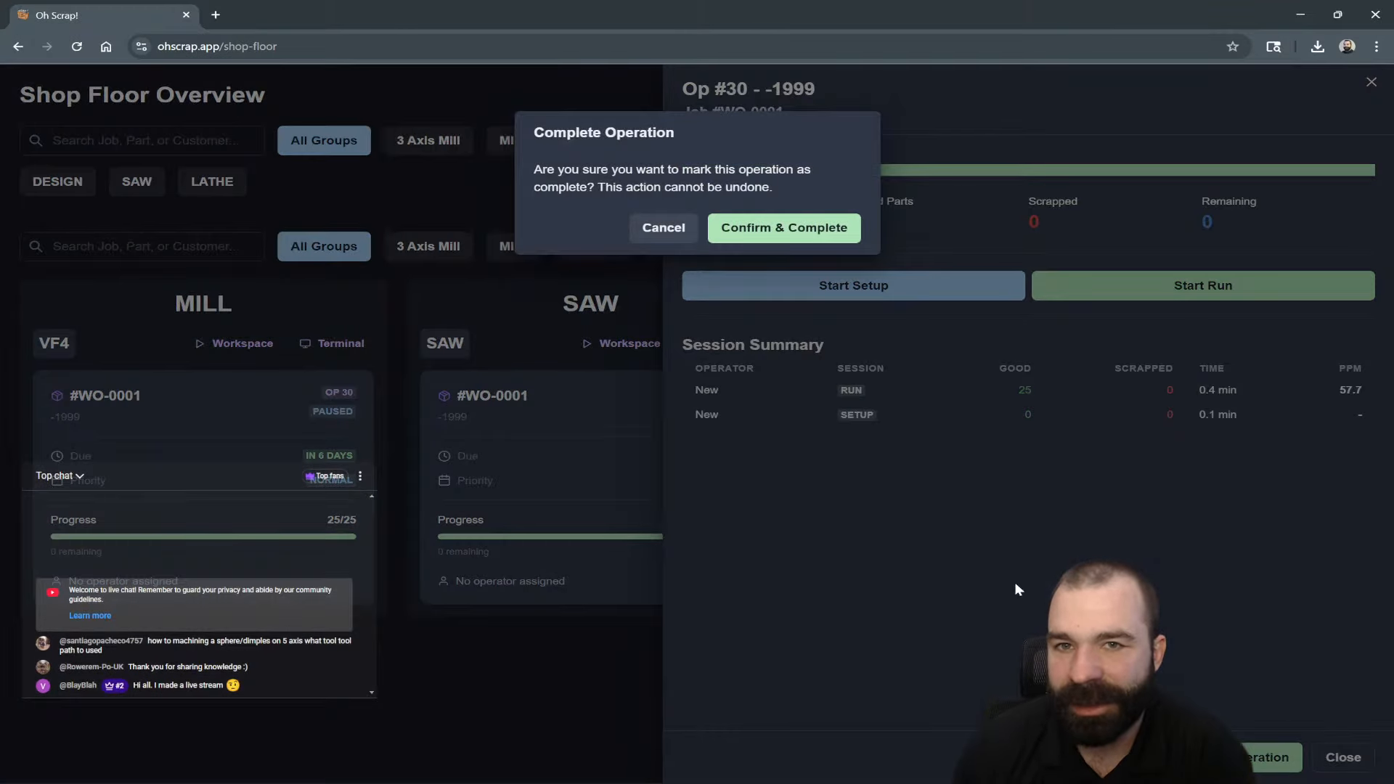
click(808, 234)
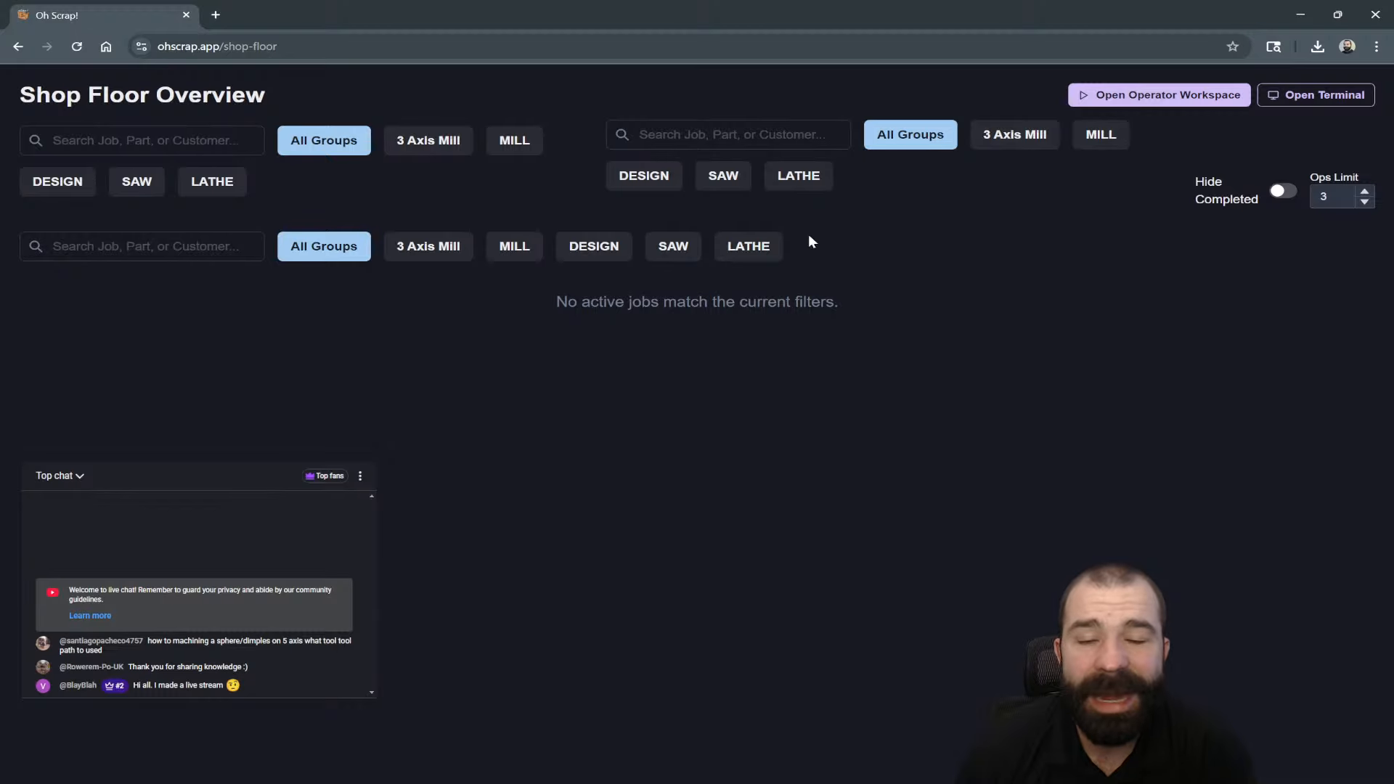
Go through Audits to the Schedule page and view the 3 Post-Production jobs.
click(18, 46)
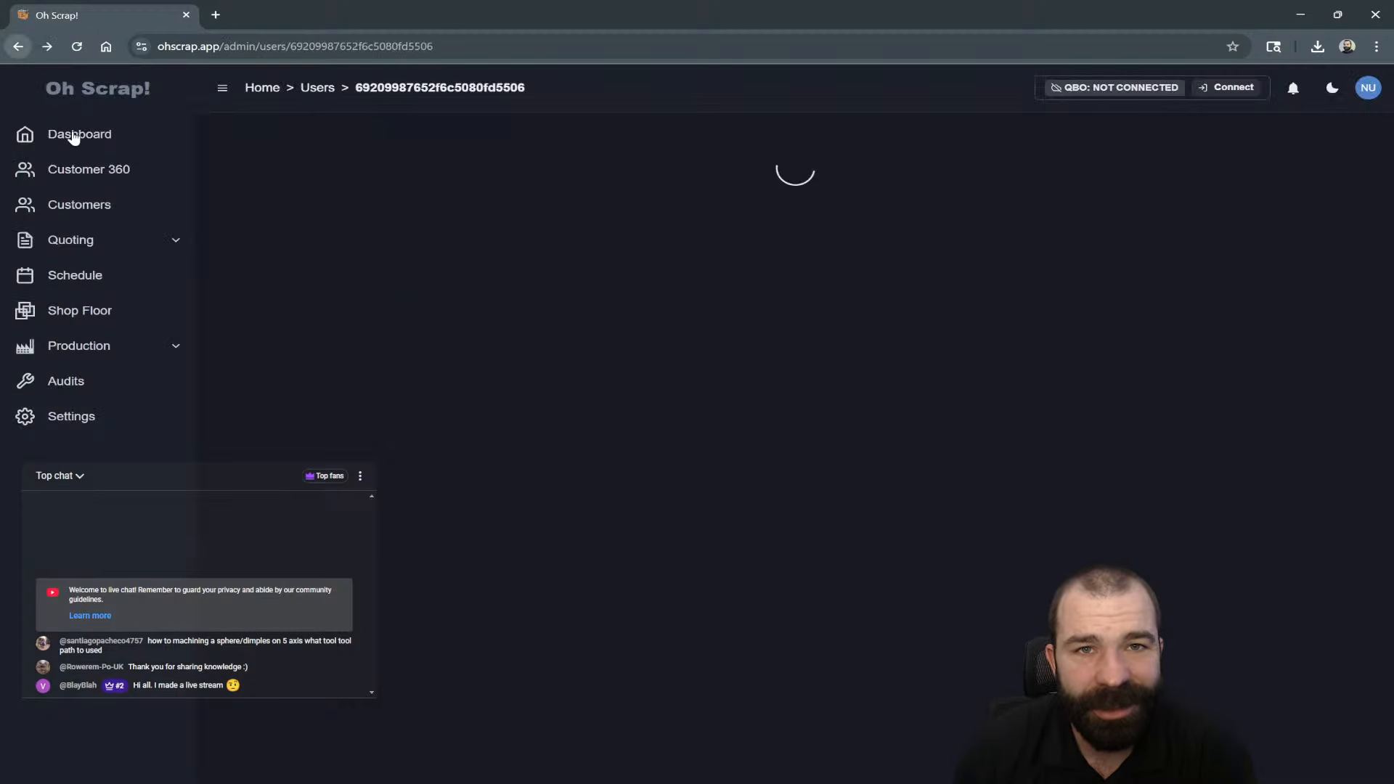
click(91, 382)
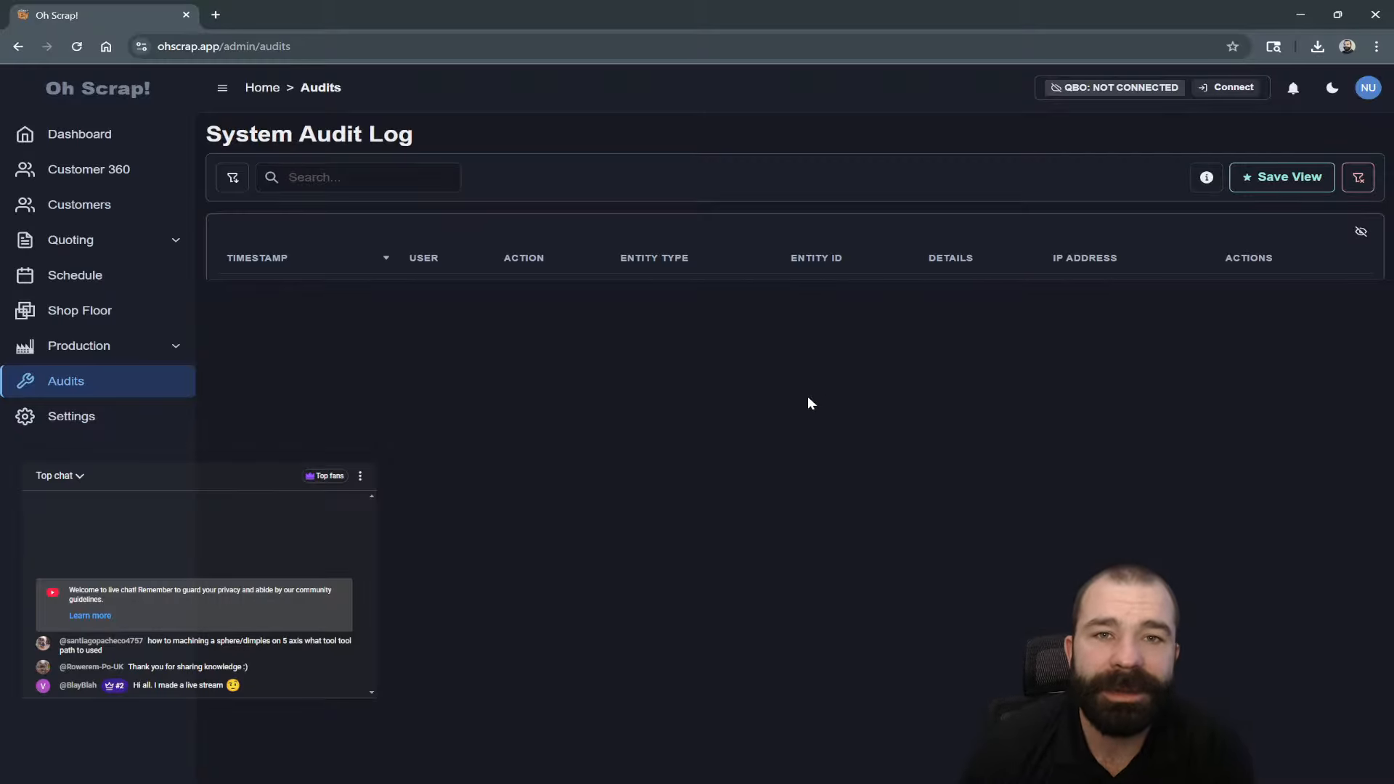
click(95, 282)
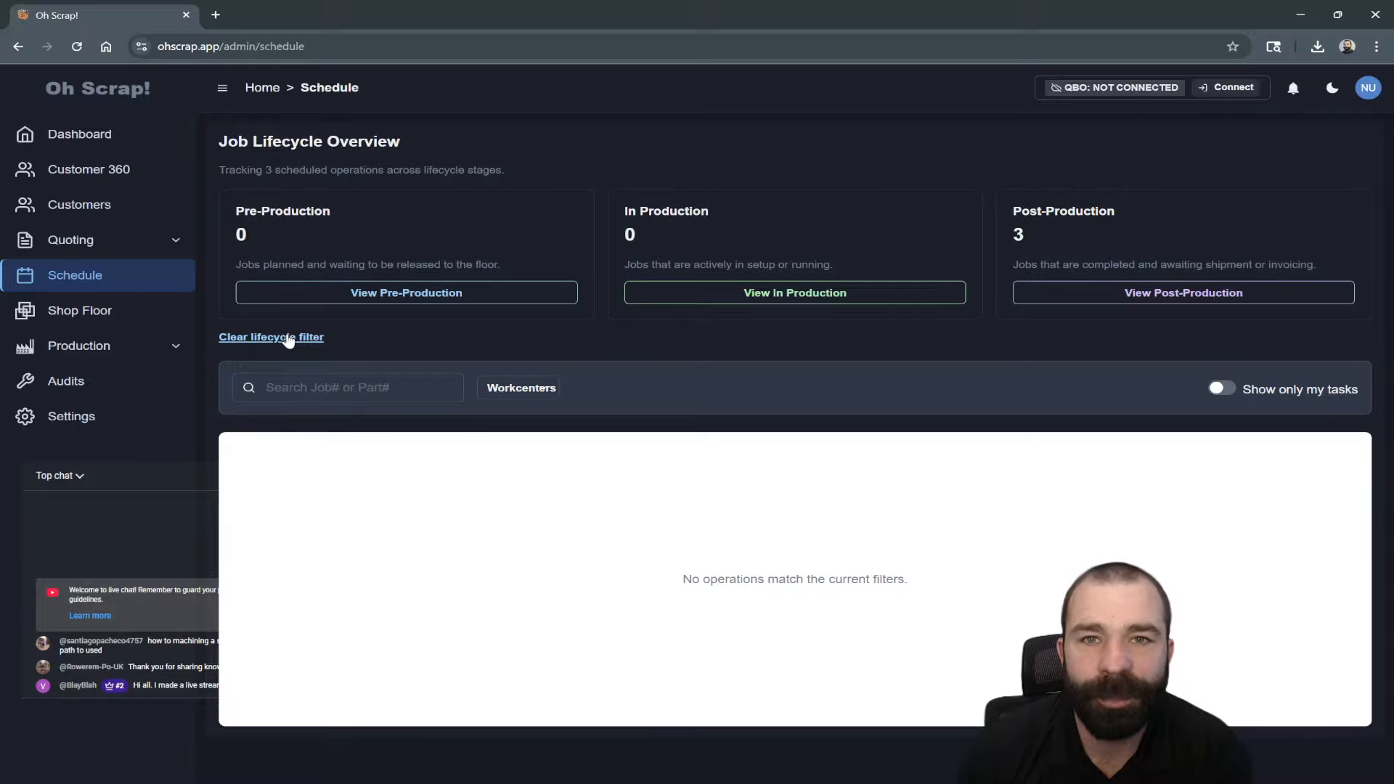
click(1106, 293)
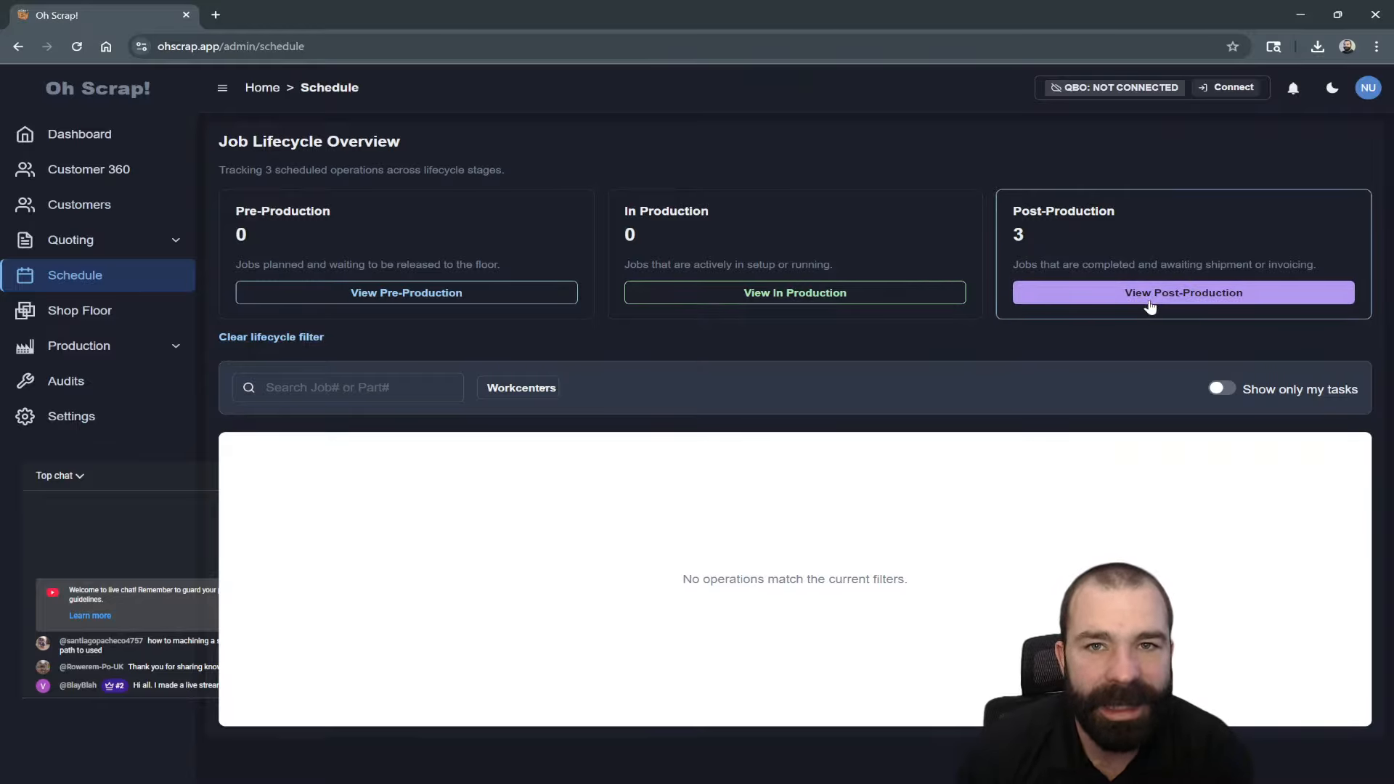
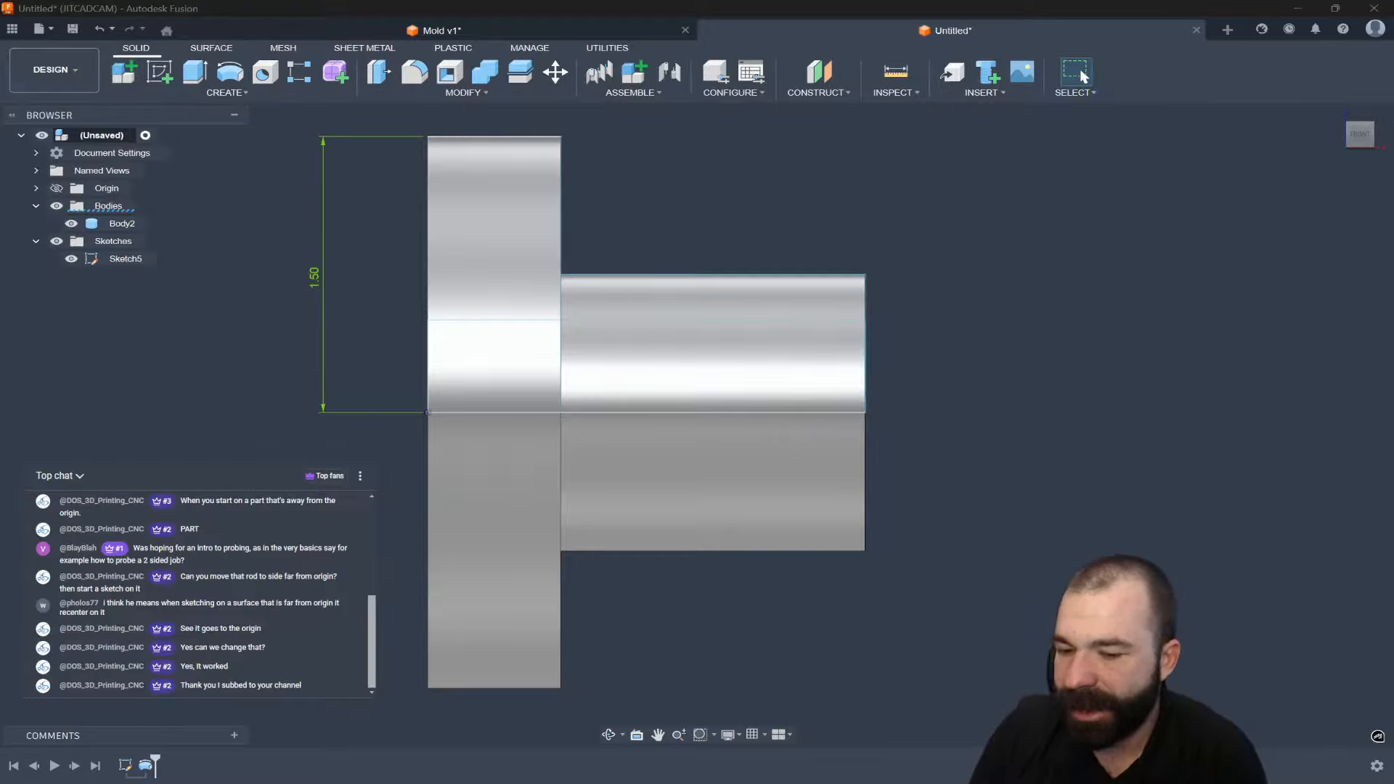
Close the Untitled design holding Body2 and the 1.50-dimensioned sketch.
click(323, 290)
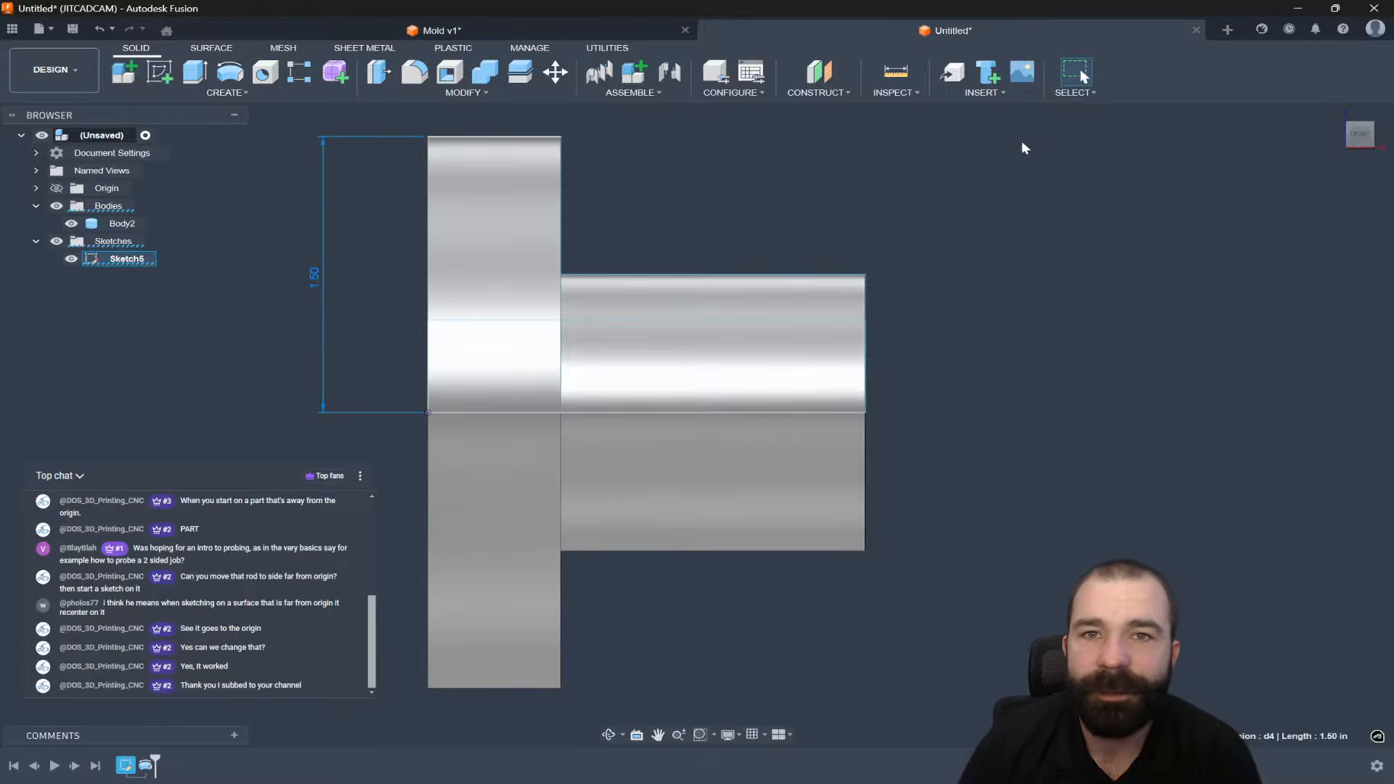
click(1195, 30)
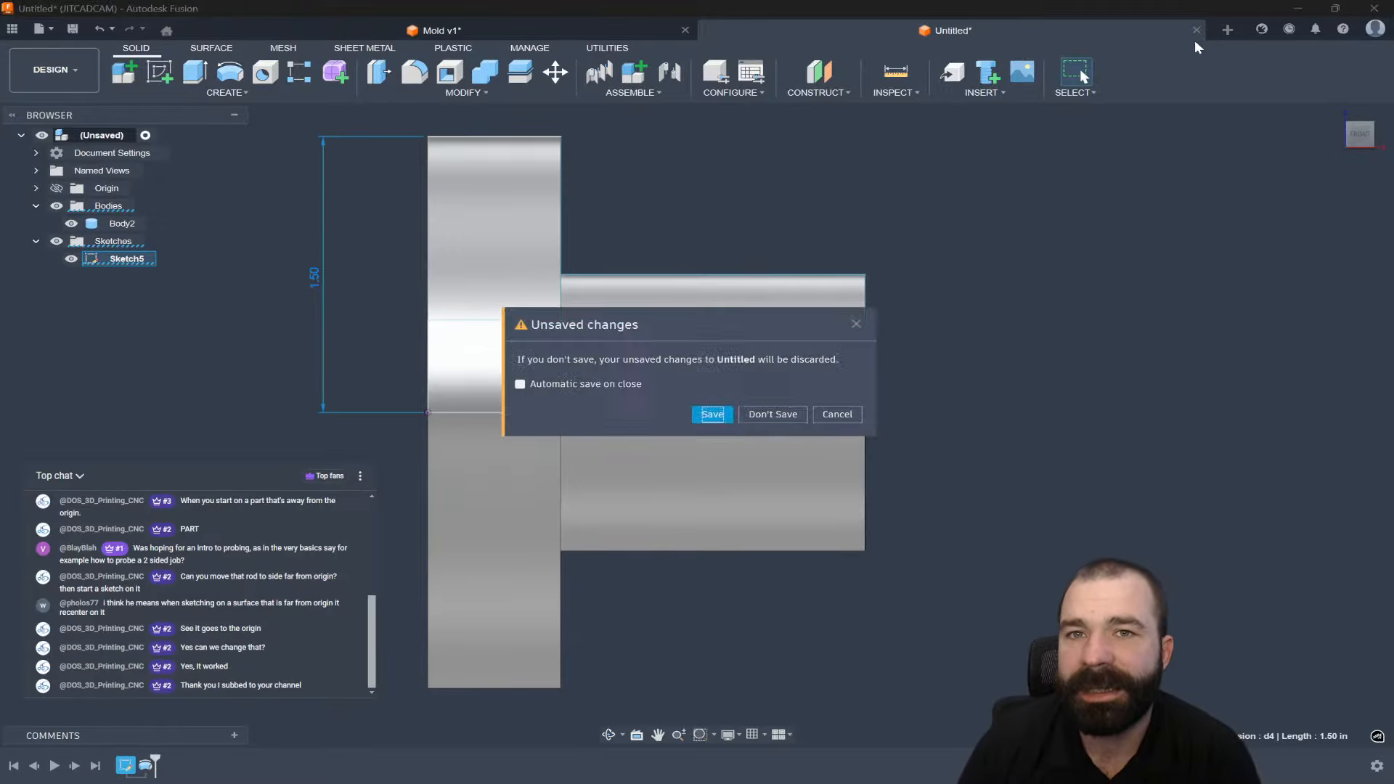
Discard the Untitled design and preview the Pocket1 toolpath on the Mold v1 model.
click(774, 416)
mouse_move(750, 491)
shift+middle_down()
mouse_move(734, 438)
mouse_move(762, 486)
mouse_move(749, 476)
shift+middle_up()
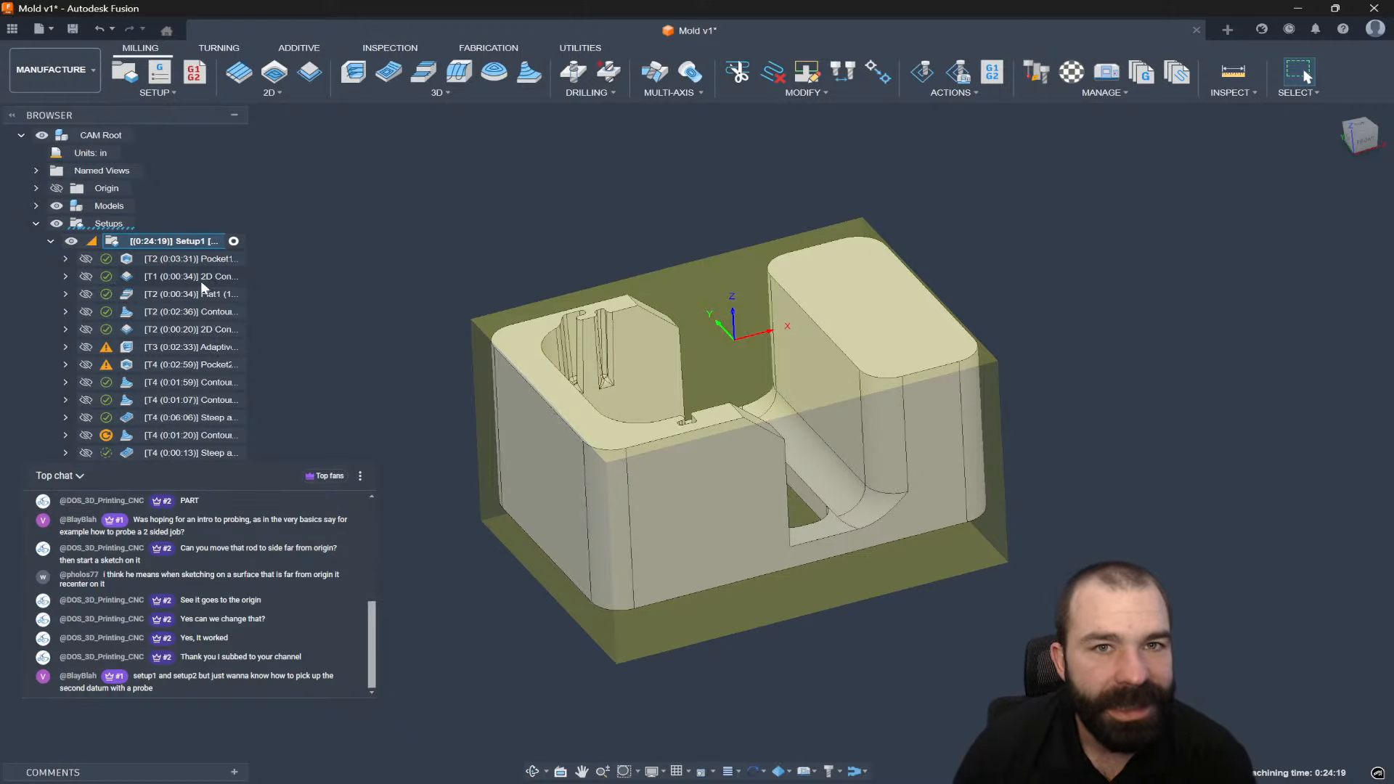
click(192, 261)
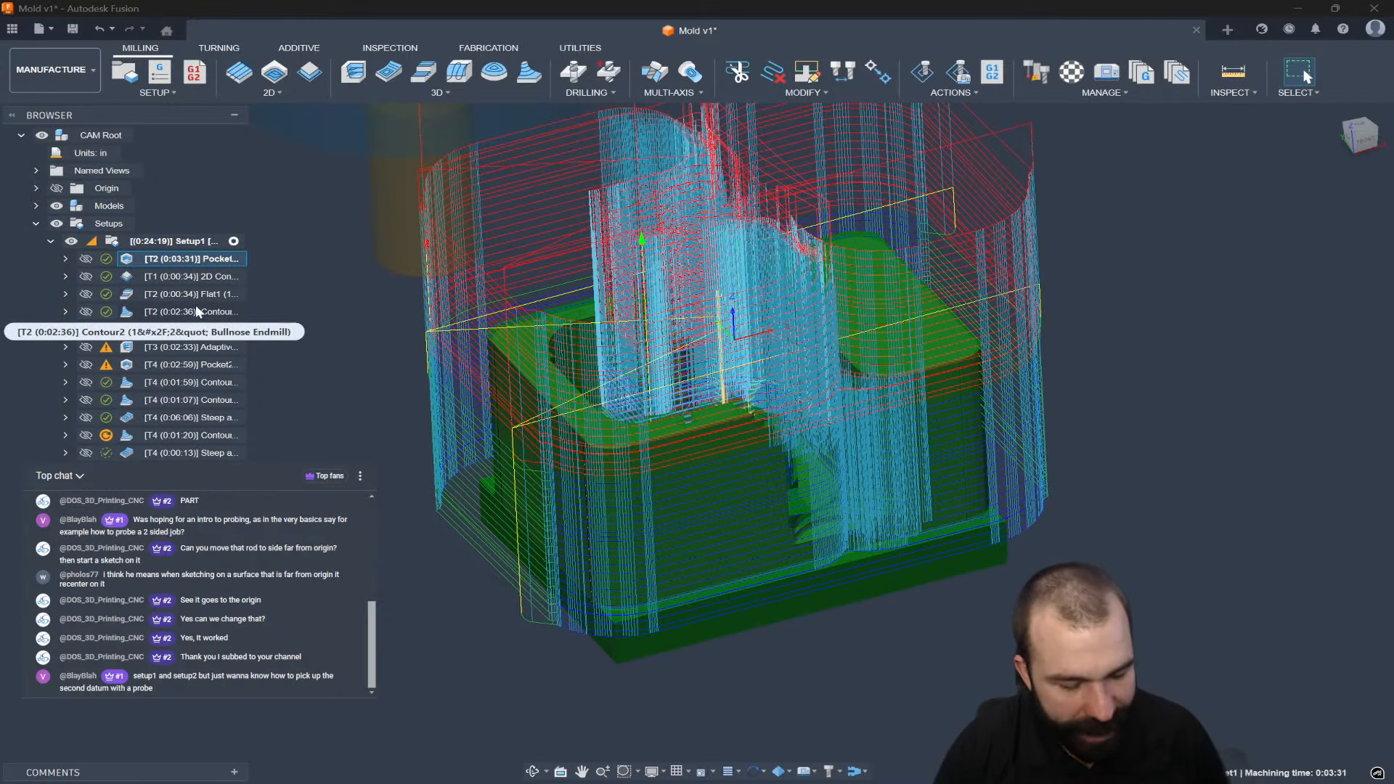
key(Escape)
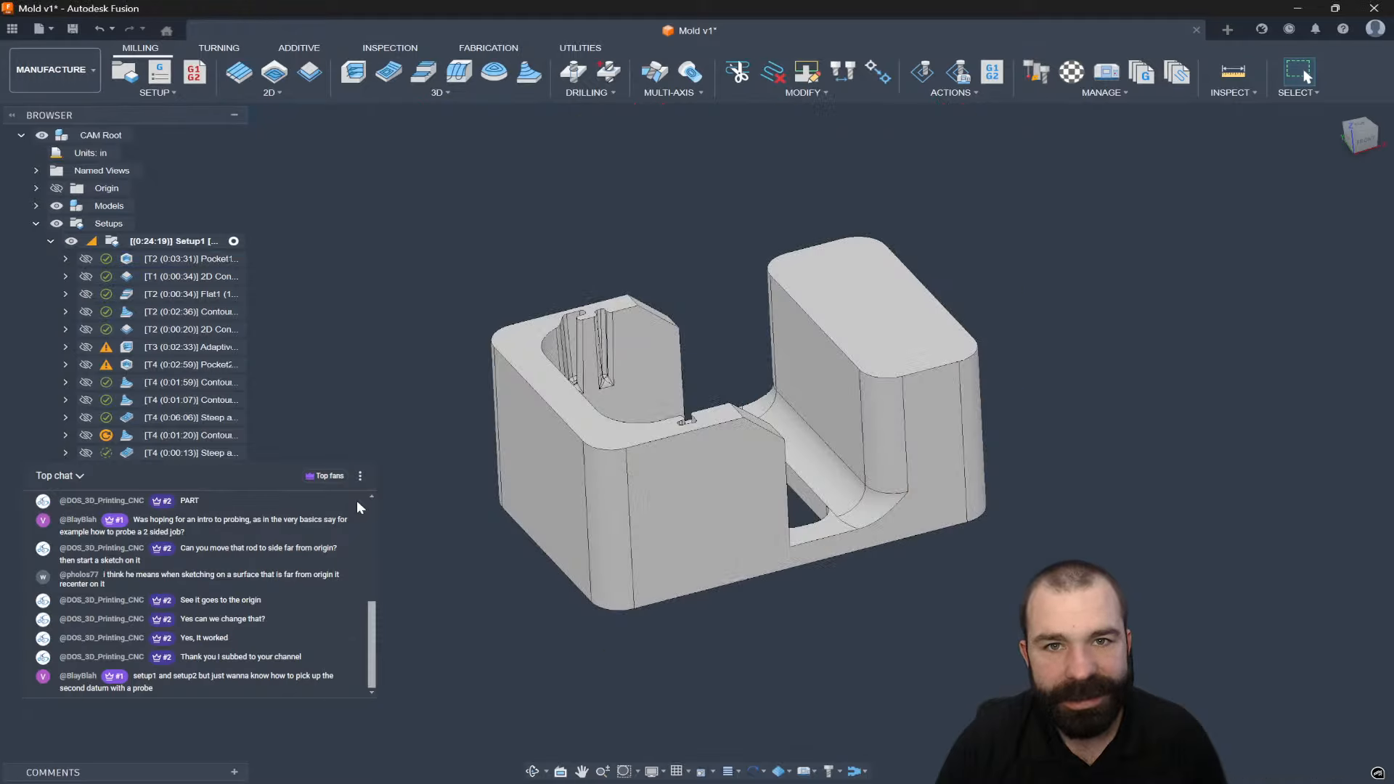
Delete all operations from Pocket1 through Steep under Setup1, then edit Setup1.
click(185, 259)
ctrl+click(177, 451)
shift+click(177, 452)
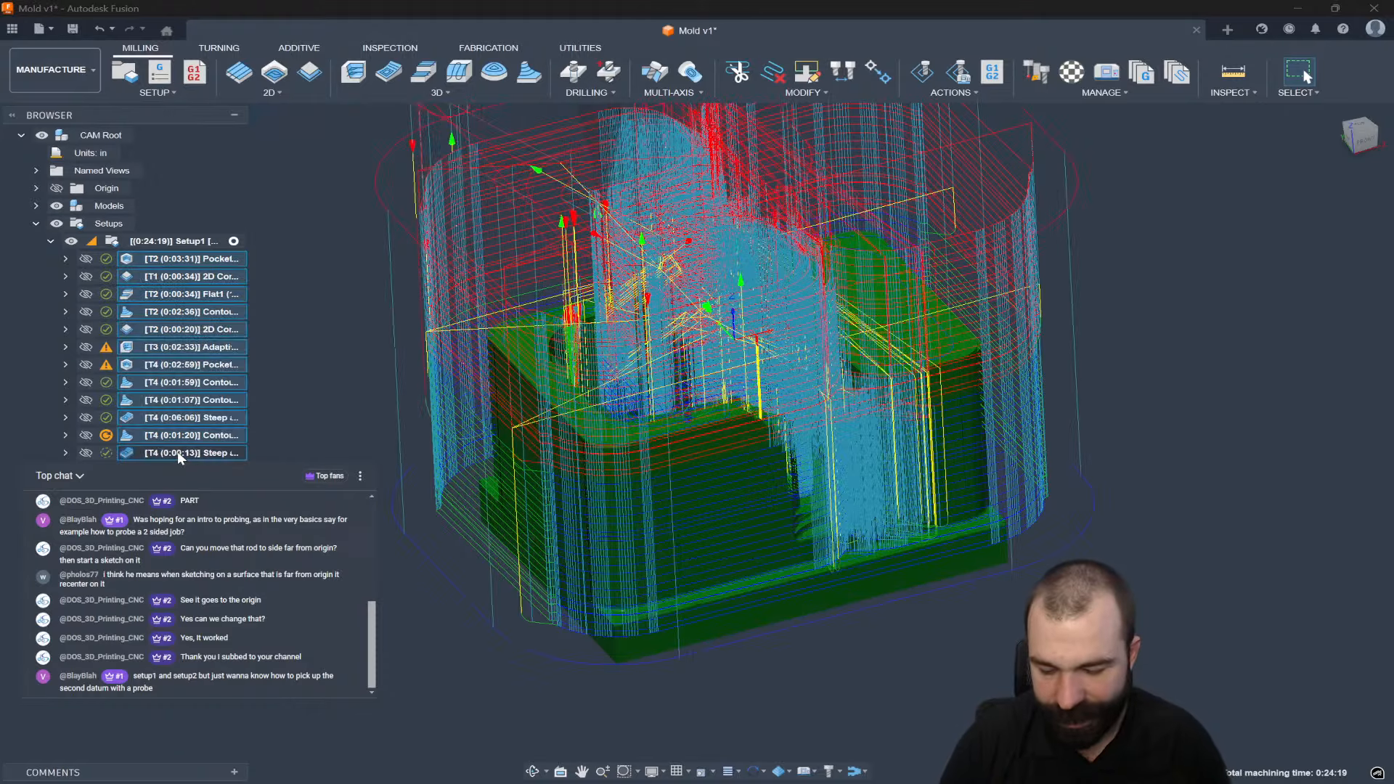
key(Delete)
click(110, 238)
double_click(110, 241)
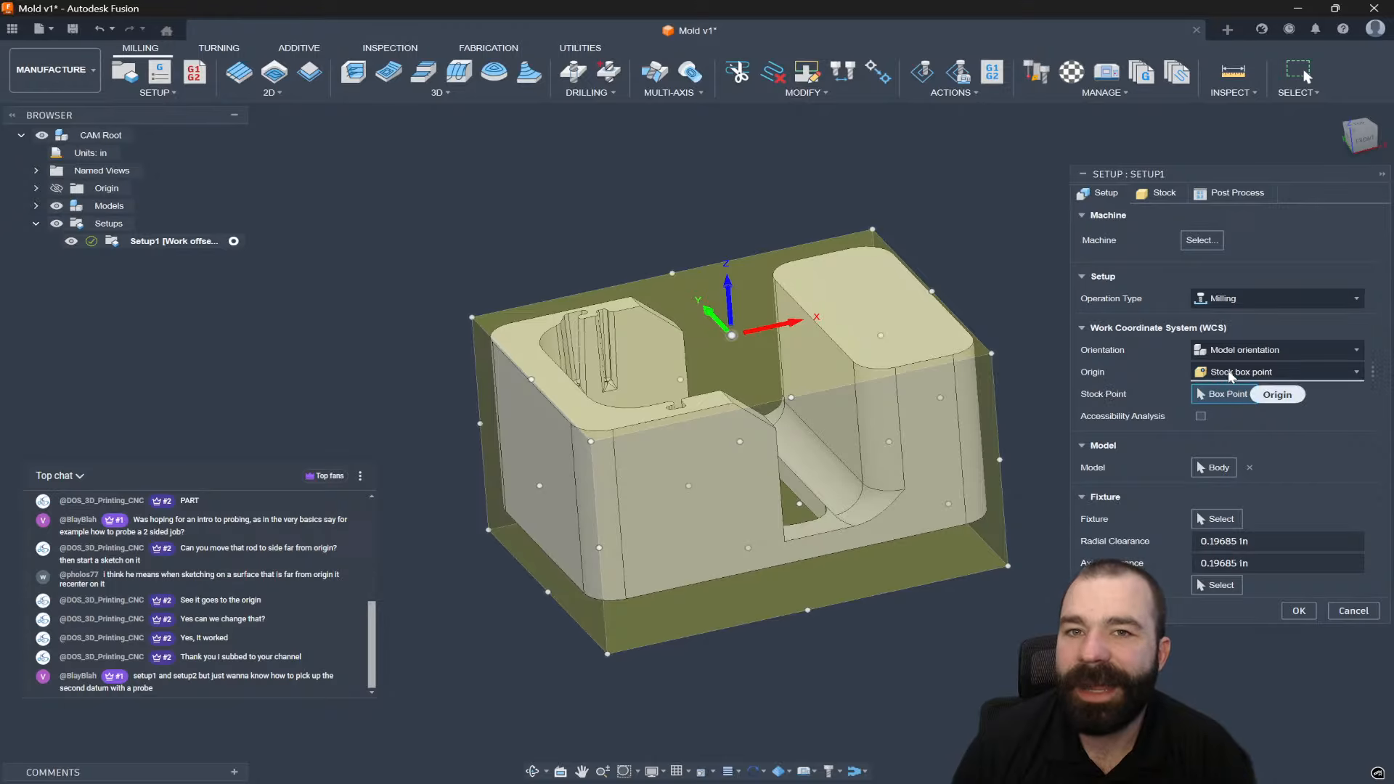
Orient Setup1 by Z axis/plane & X axis, with Z taken from the slotted underside face.
click(1236, 351)
click(1234, 386)
shift+middle_drag(871, 493, 851, 279)
click(856, 322)
shift+middle_drag(835, 356, 774, 331)
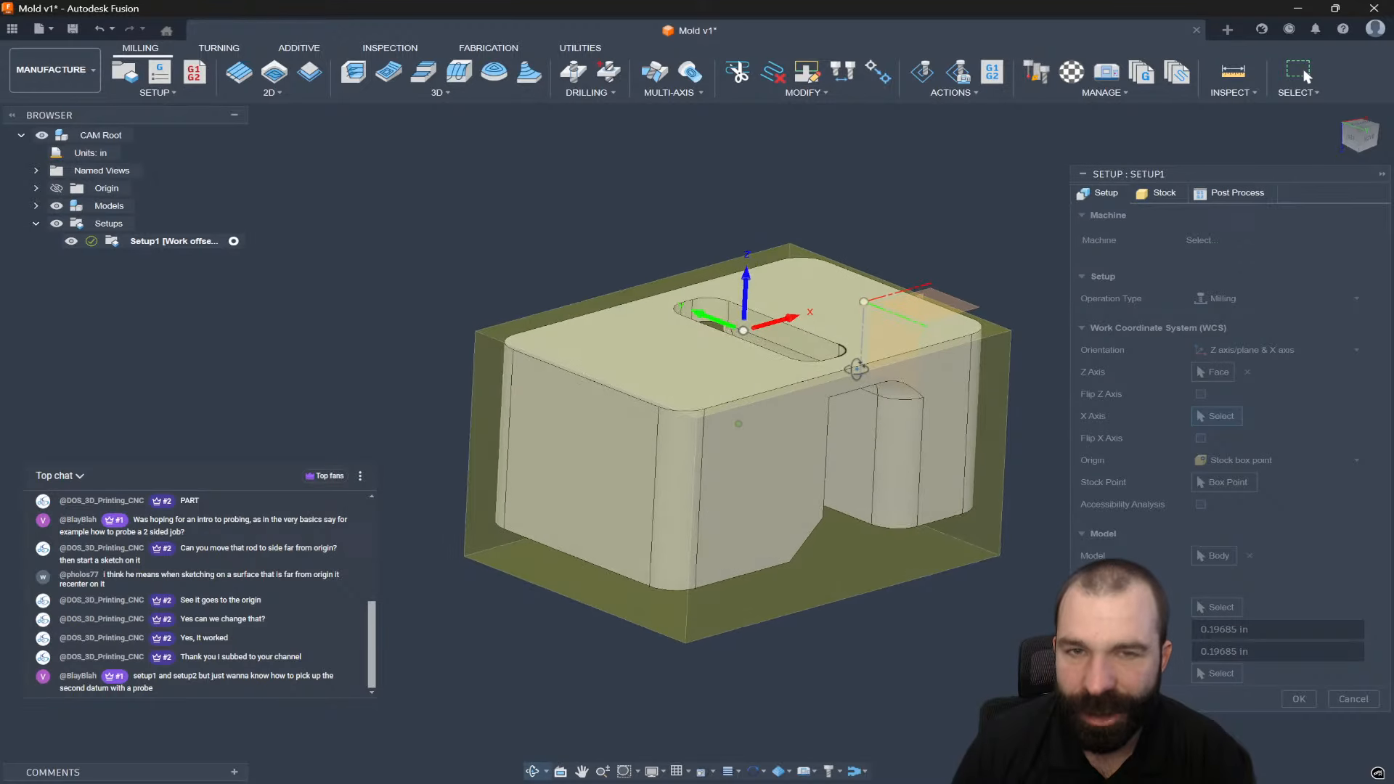
click(1299, 699)
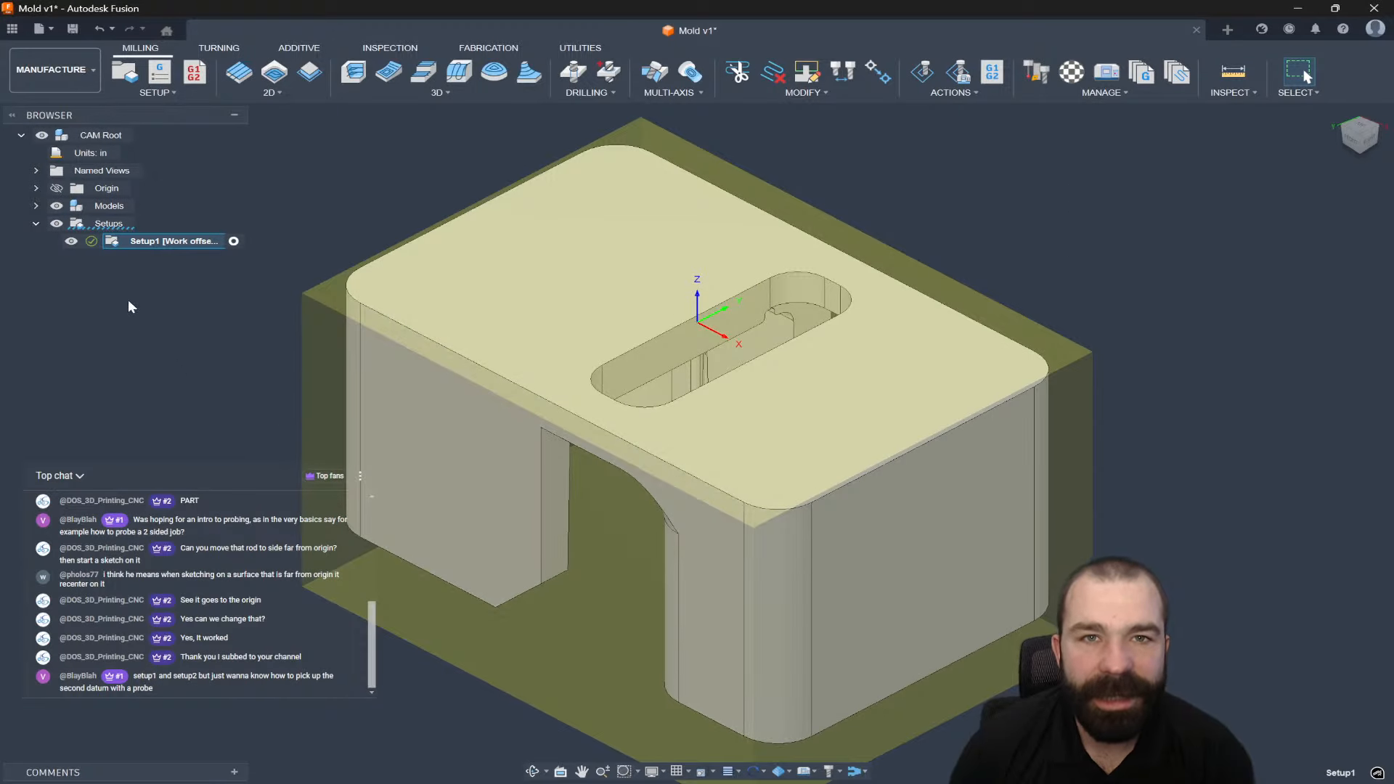
Reopen Setup1 to check the flipped WCS from the front view, then commit it.
click(114, 247)
double_click(115, 247)
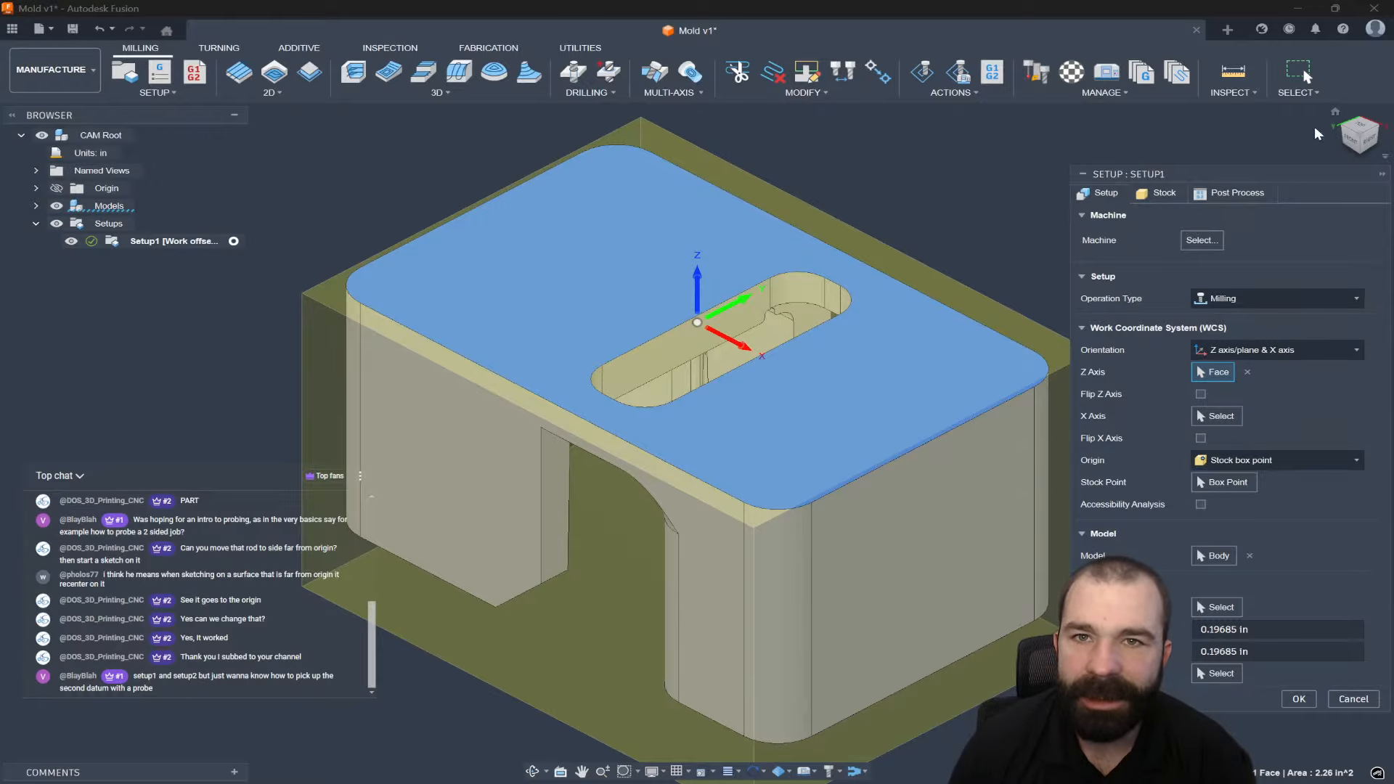
click(1352, 142)
scroll(686, 323, up, 3)
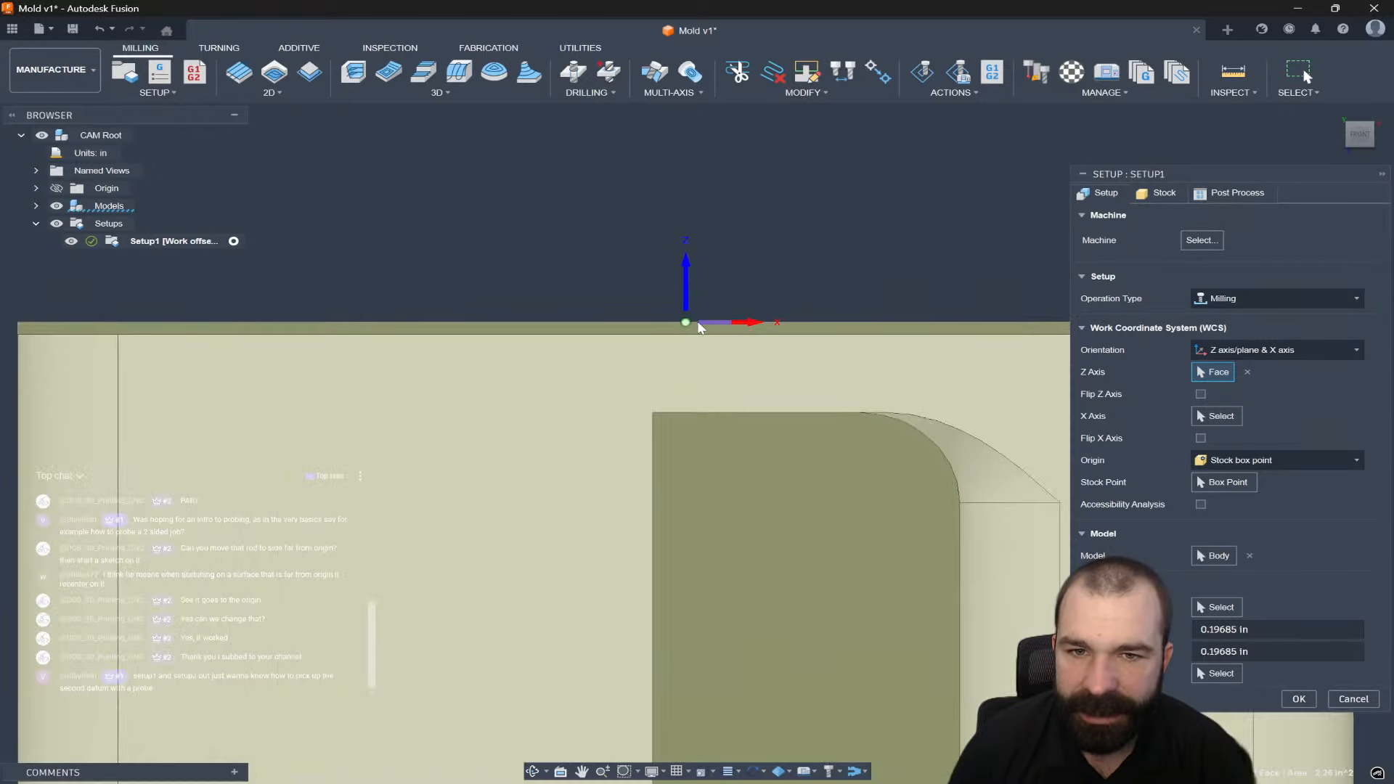
scroll(686, 324, down, 2)
scroll(685, 323, down, 1)
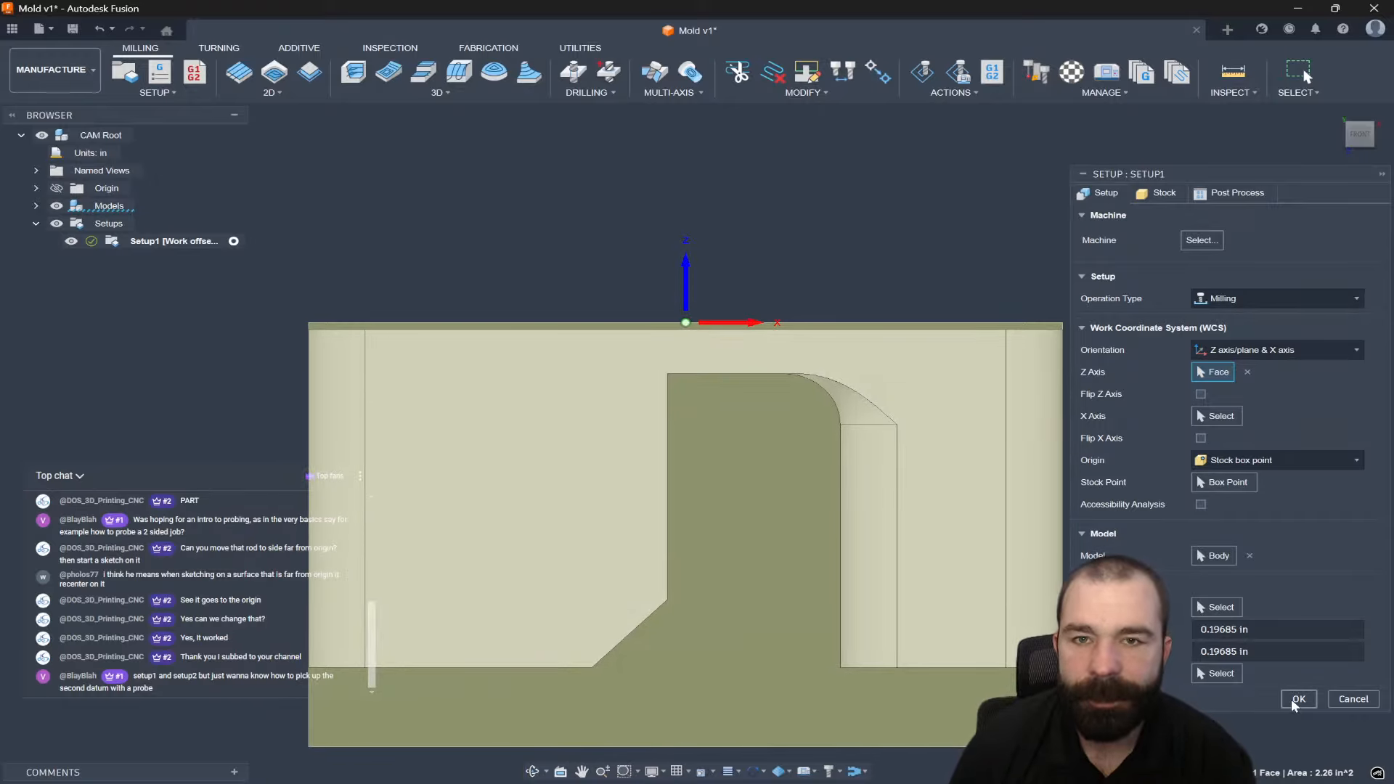
key(Return)
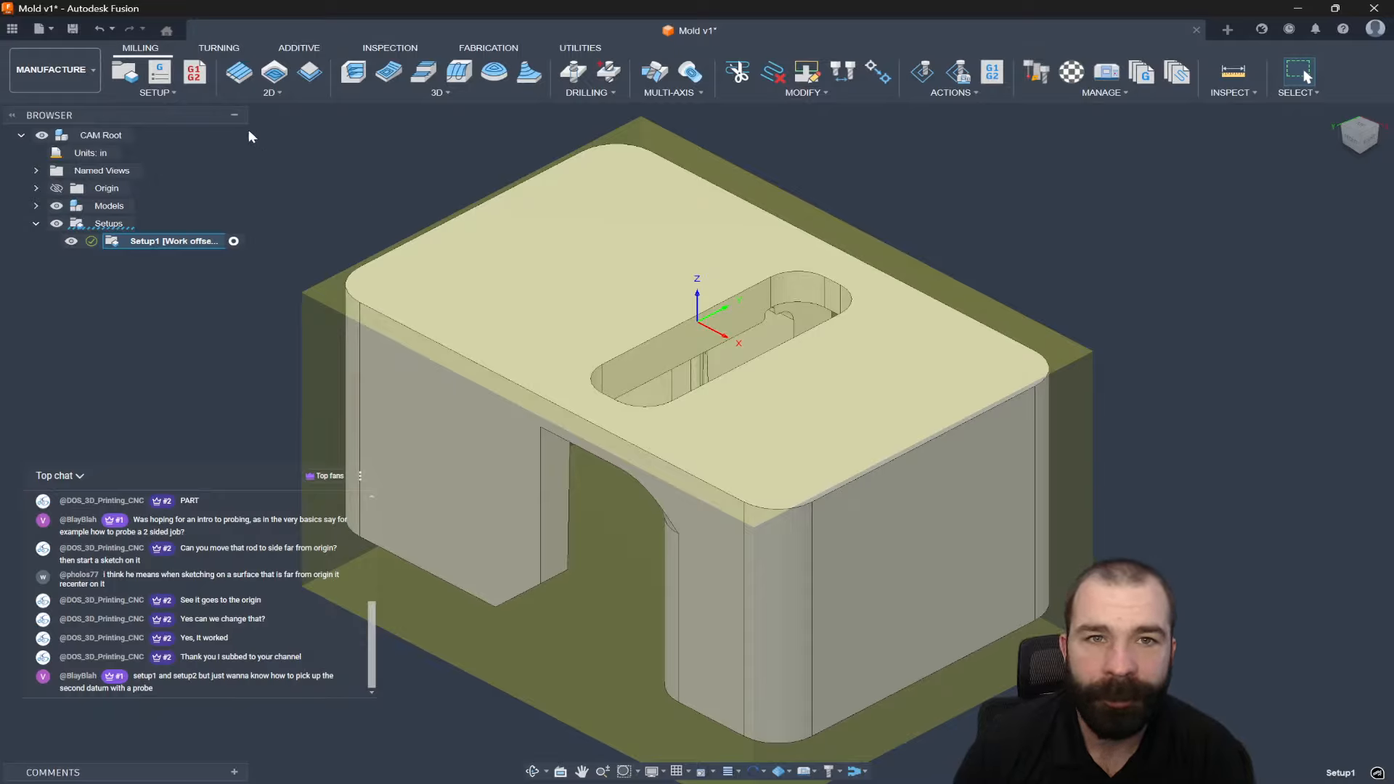
Look through the 3D milling list and the Inspection toolset, then cancel a Probe WCS operation.
click(174, 93)
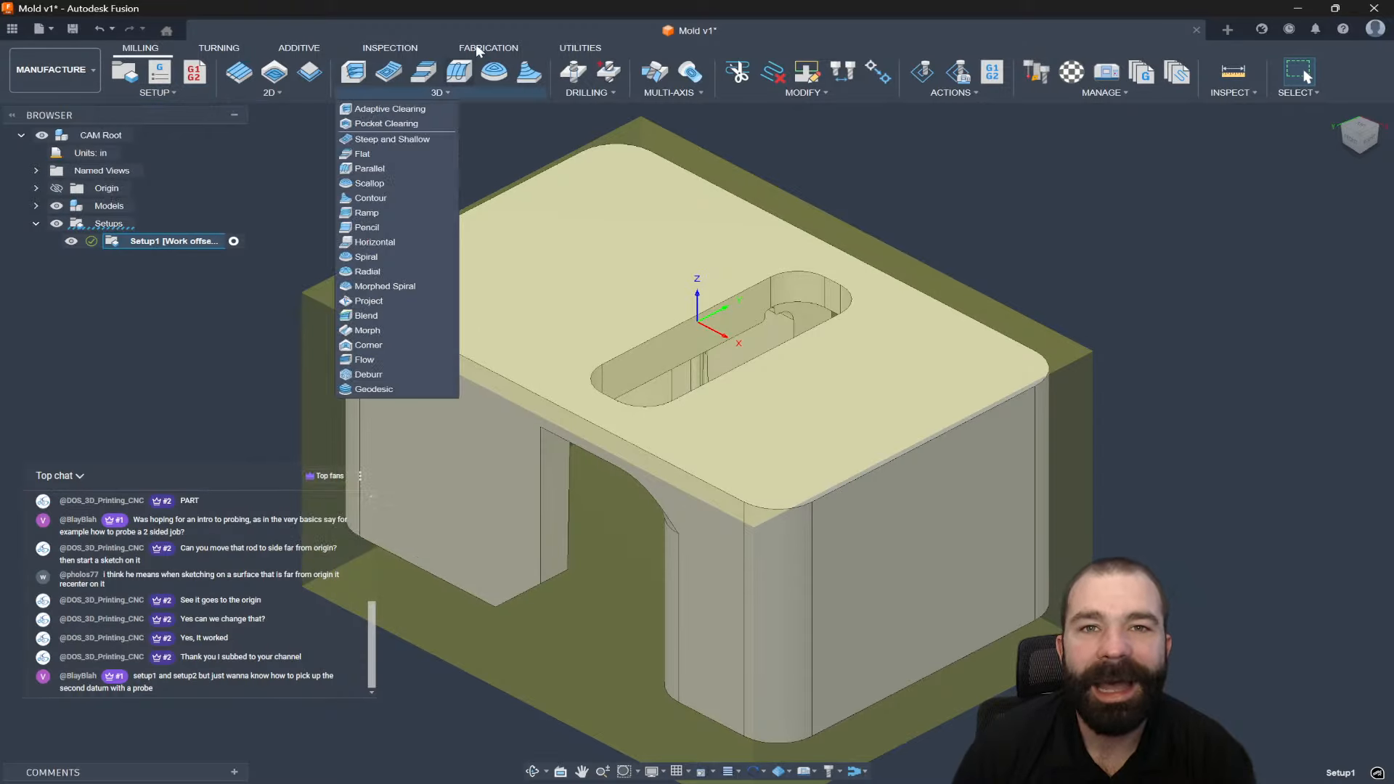
click(412, 49)
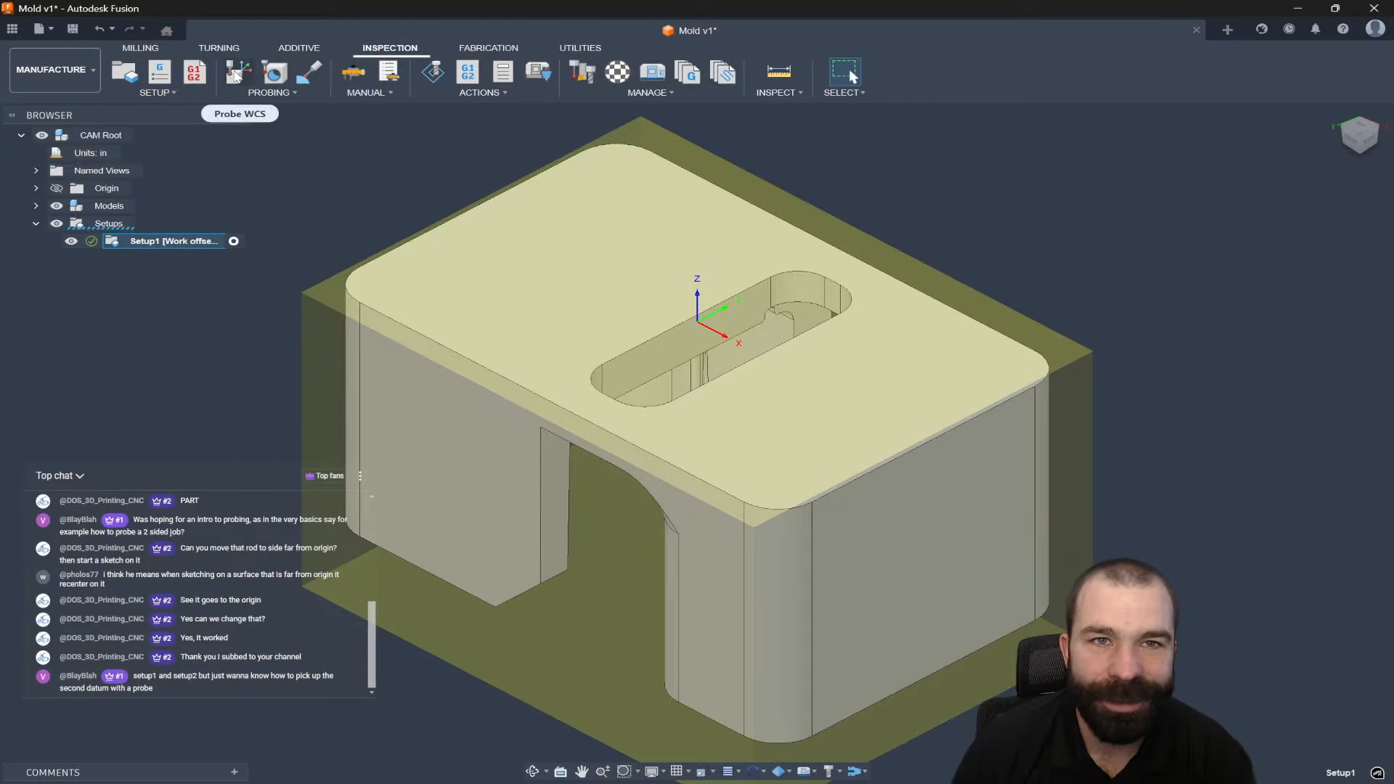
click(235, 74)
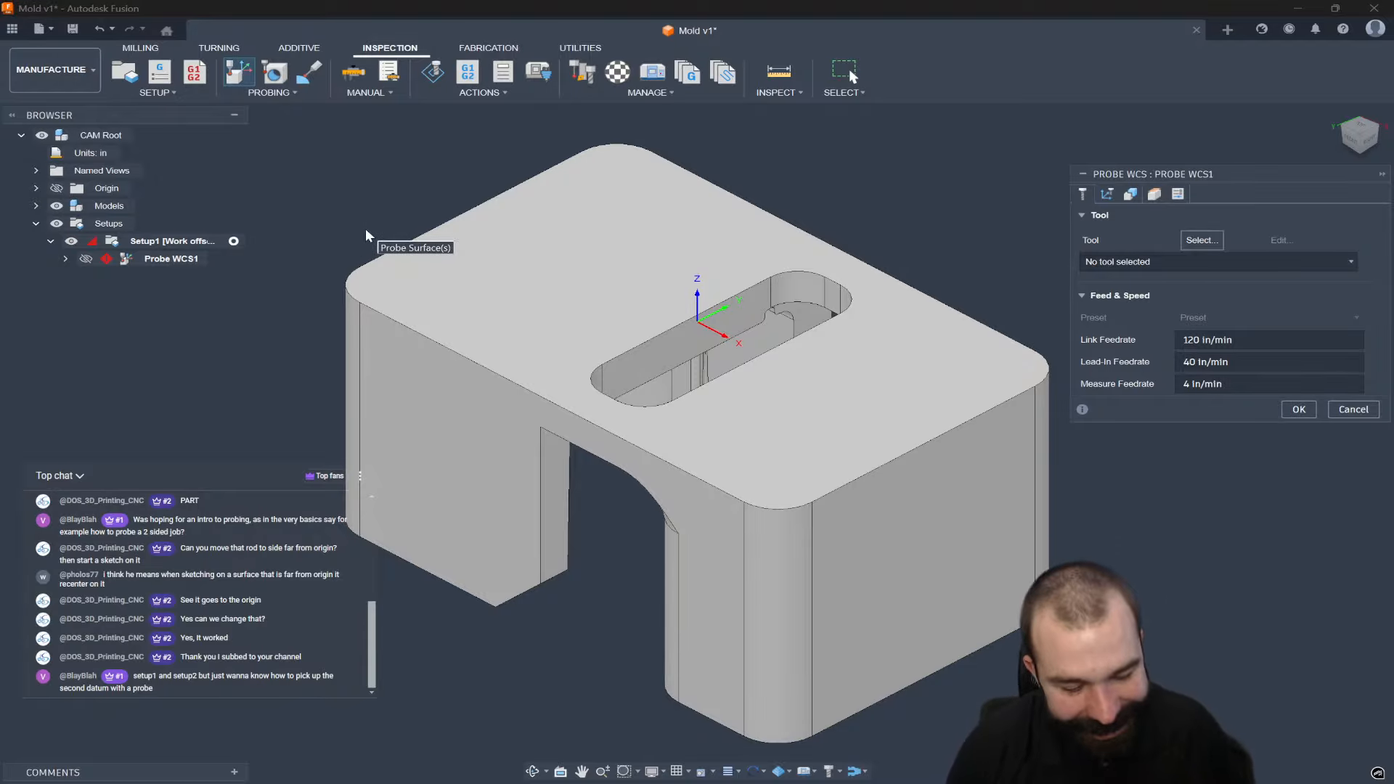
key(Escape)
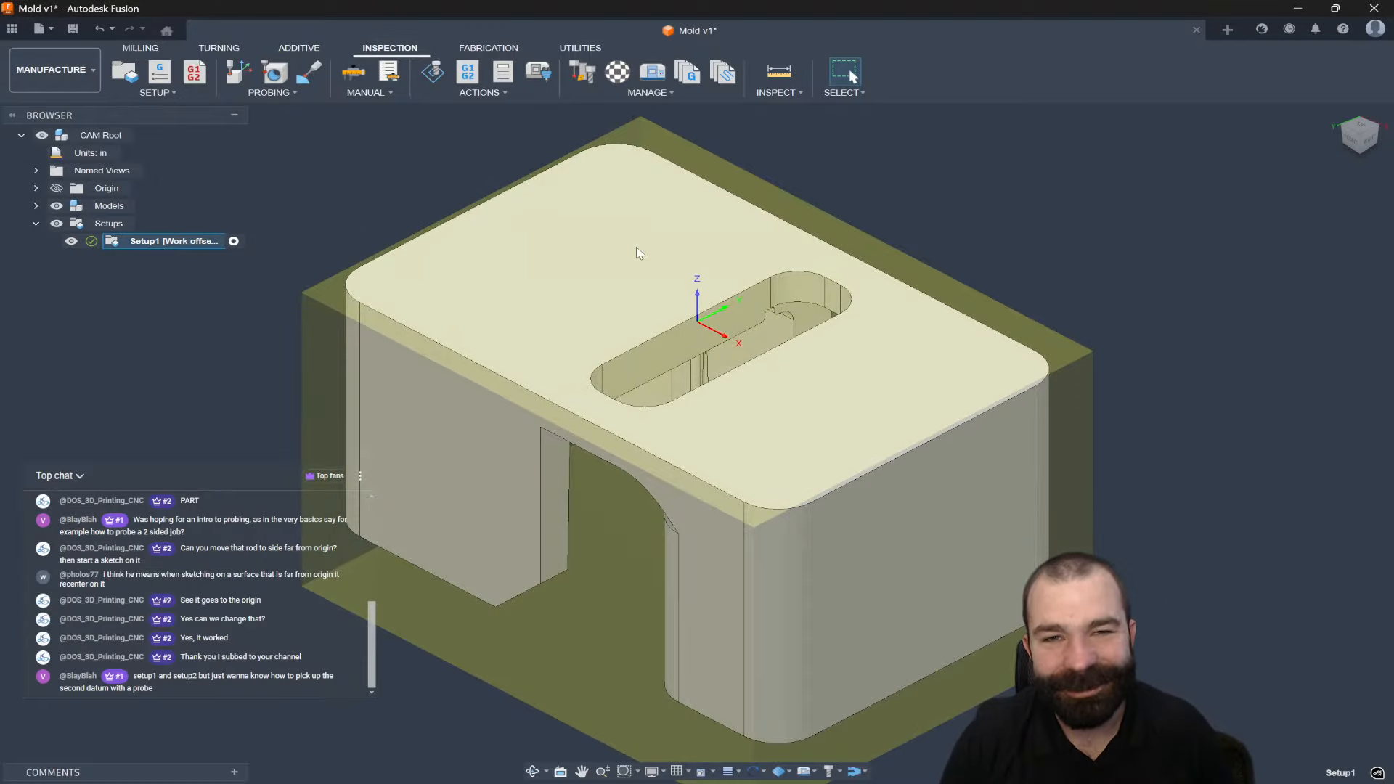
Search 'probe' in the manufacture shortcuts, pin Probe WCS, and start a new Probe WCS operation.
key(s)
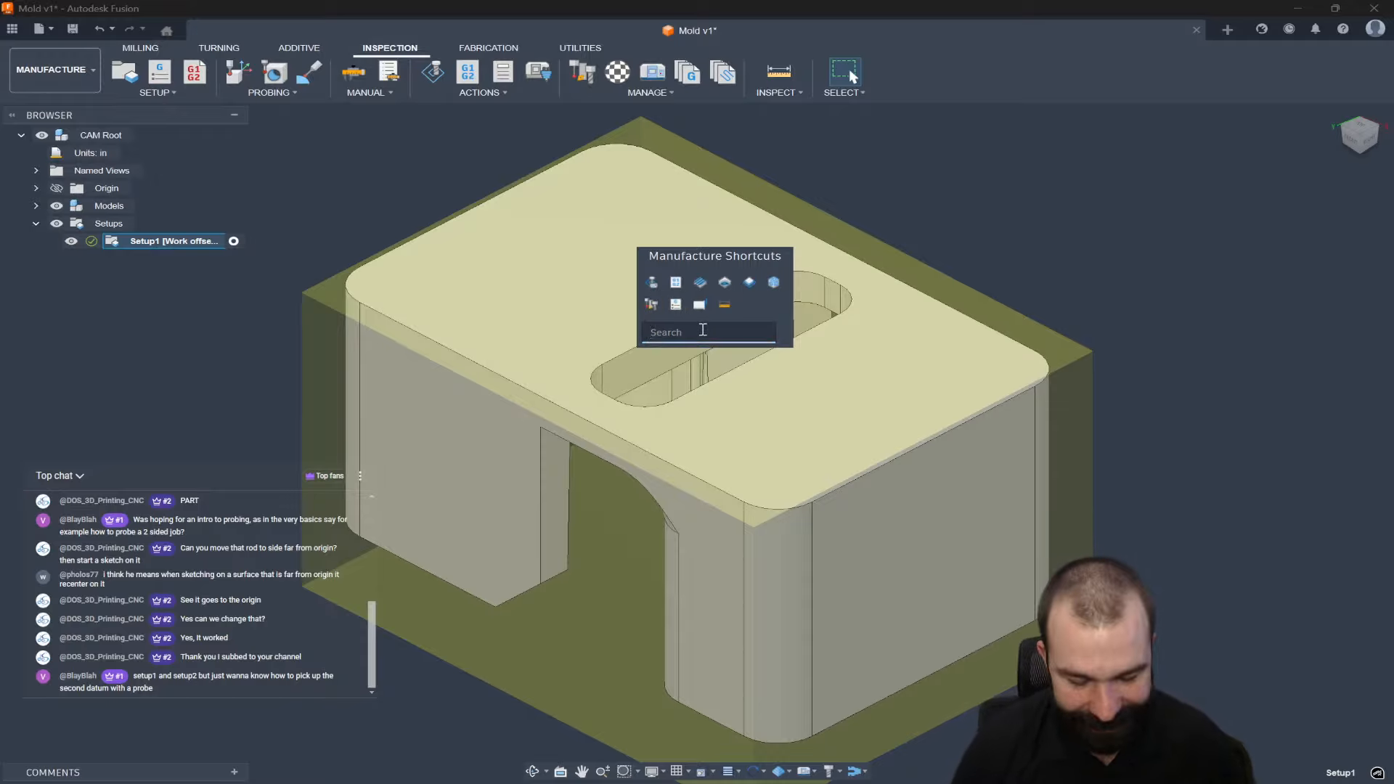
text(probe)
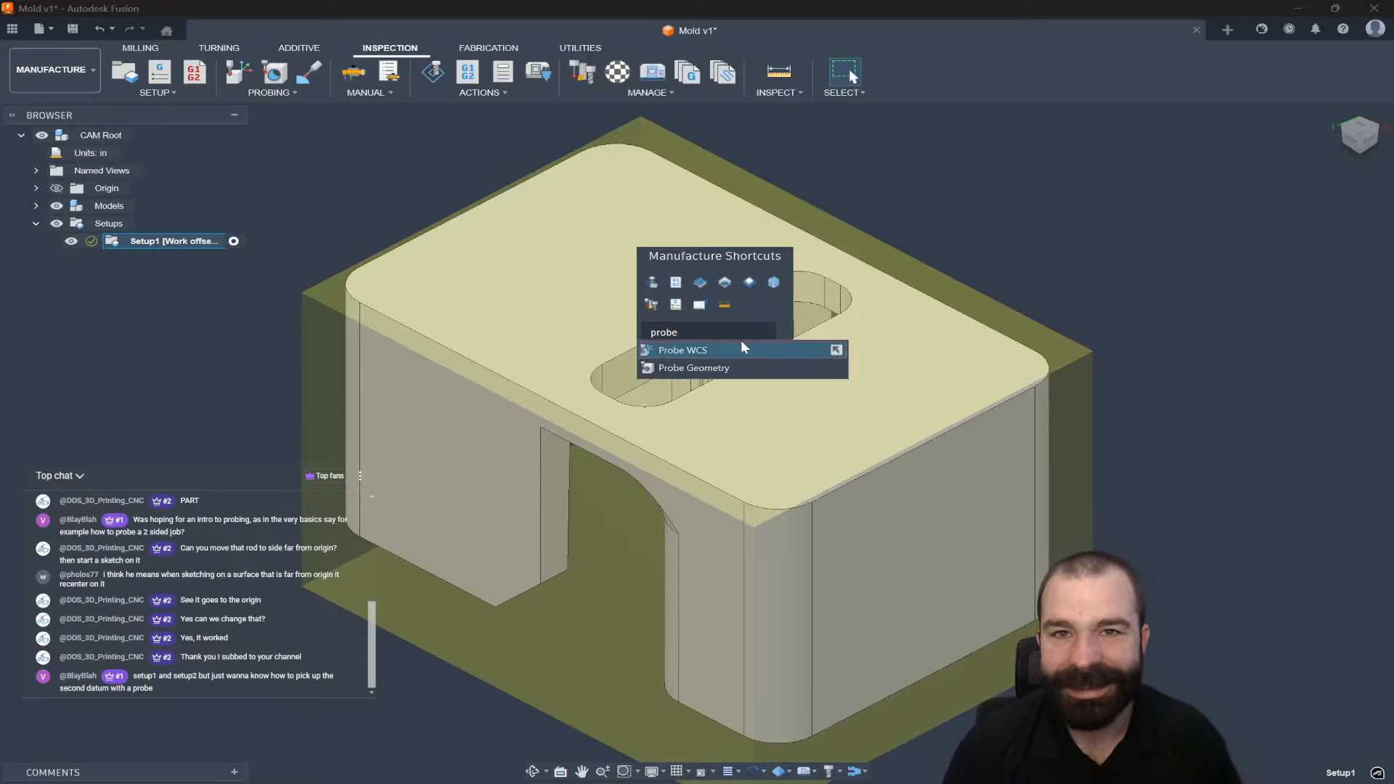
click(832, 351)
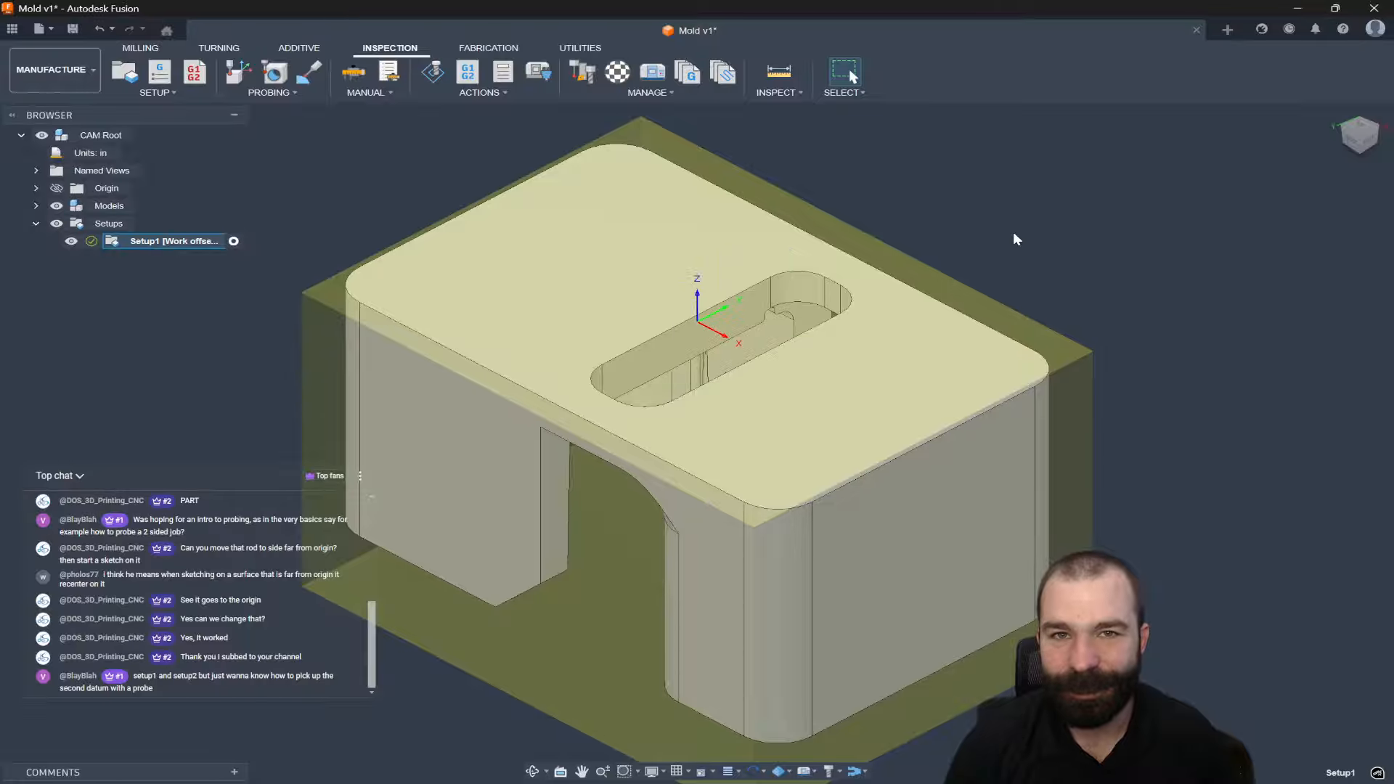
key(s)
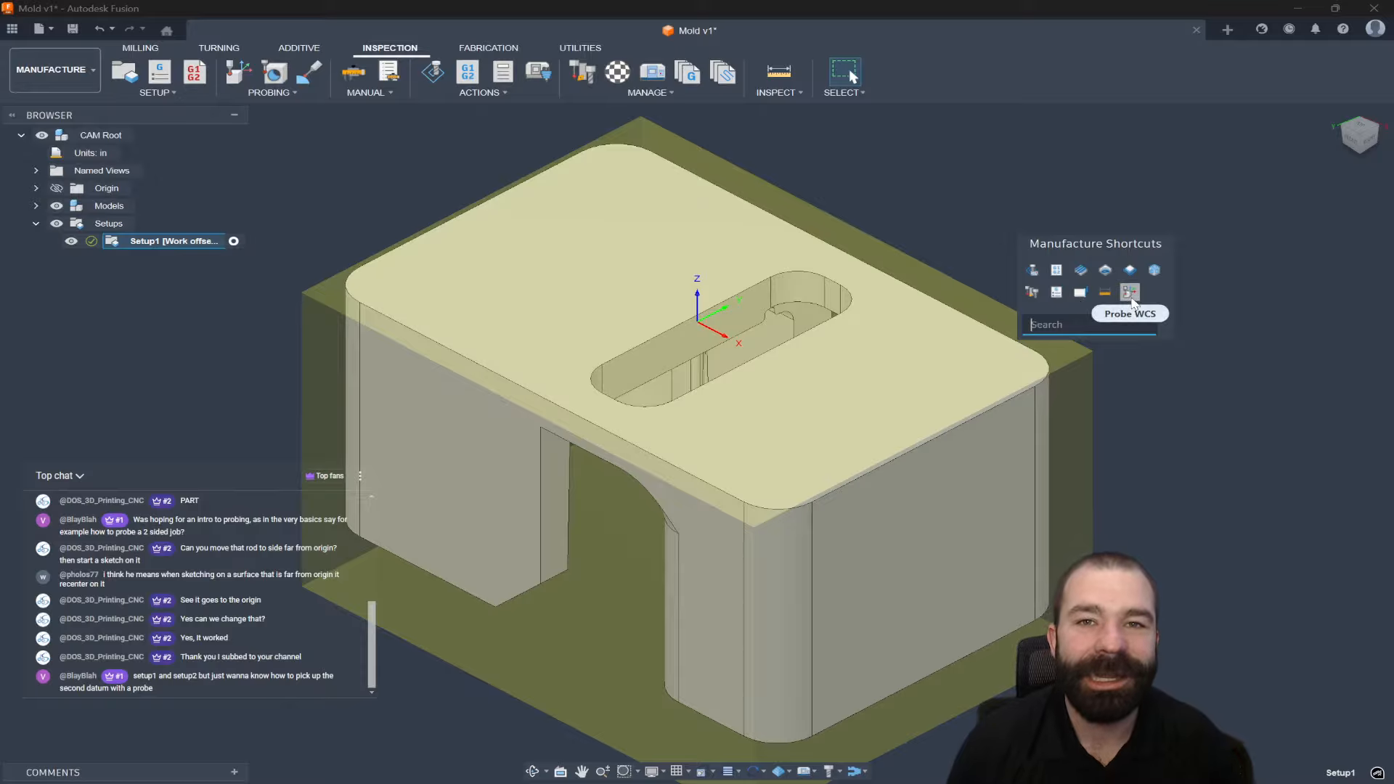
click(1074, 295)
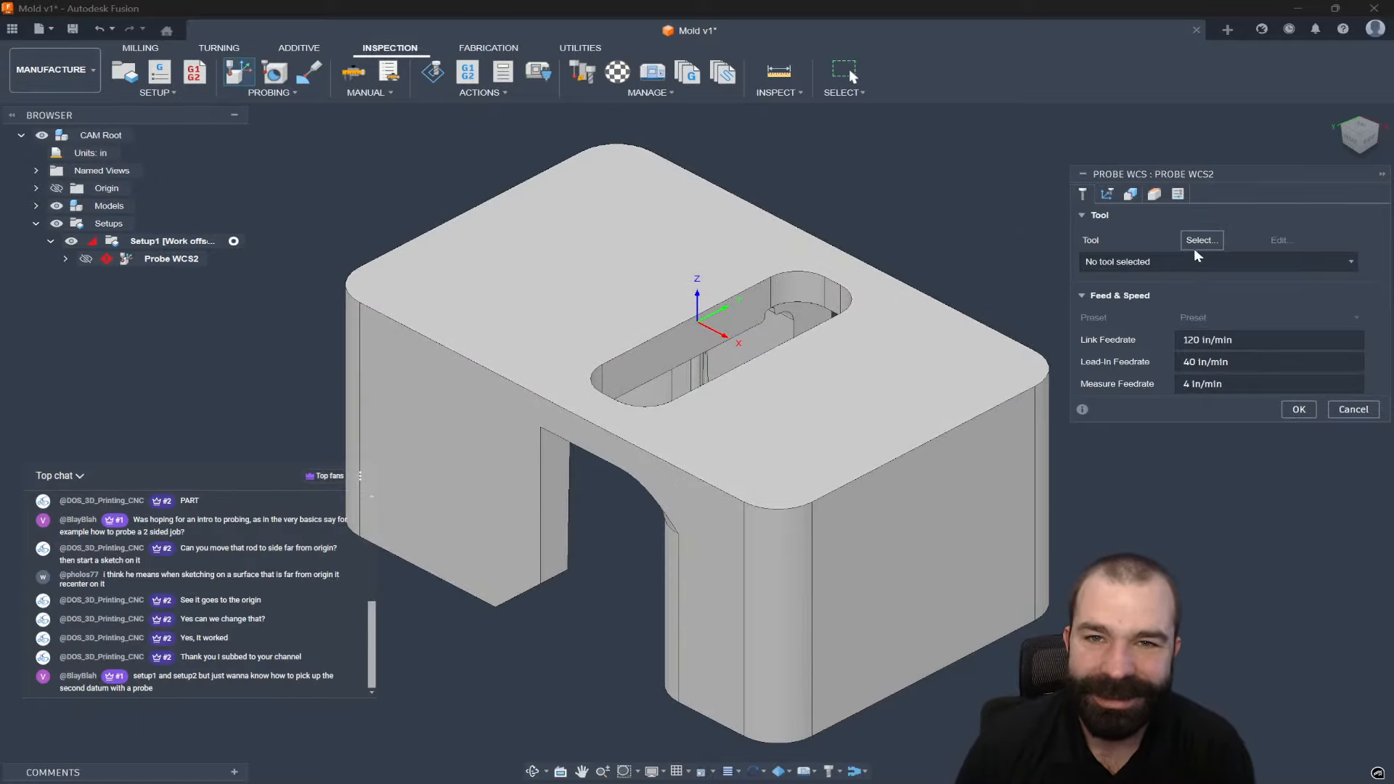
Use the 6 mm OMP400 probe from the cloud tool library for Probe WCS2.
click(1201, 240)
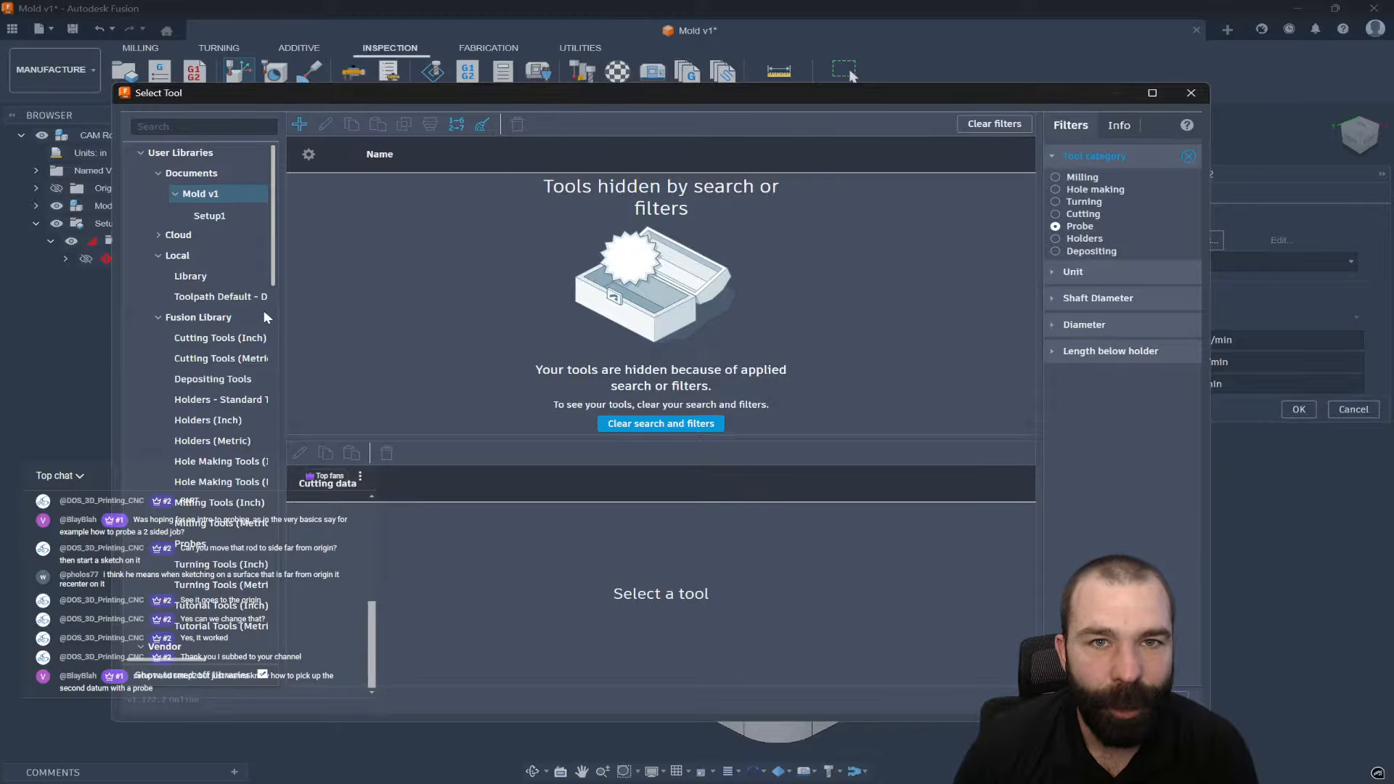
scroll(205, 349, down, 2)
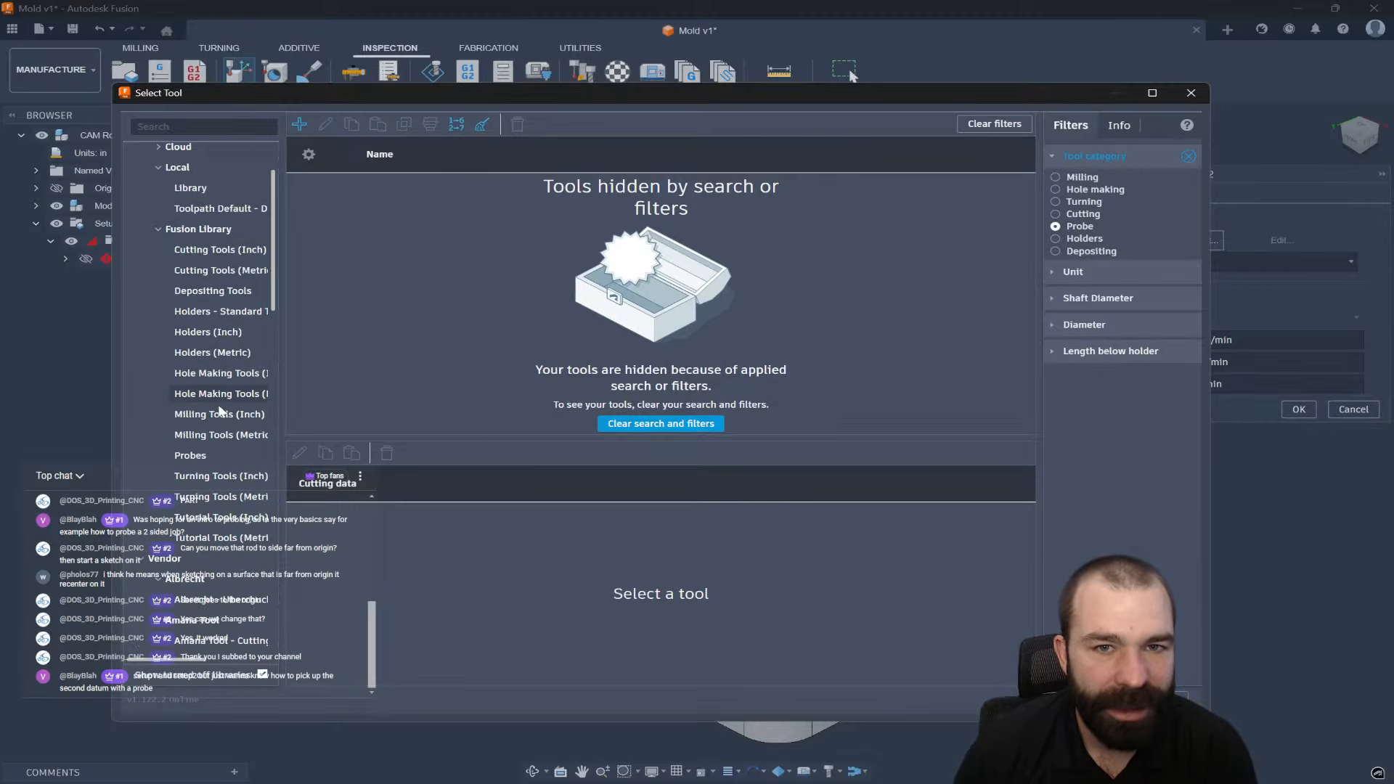
scroll(212, 424, up, 2)
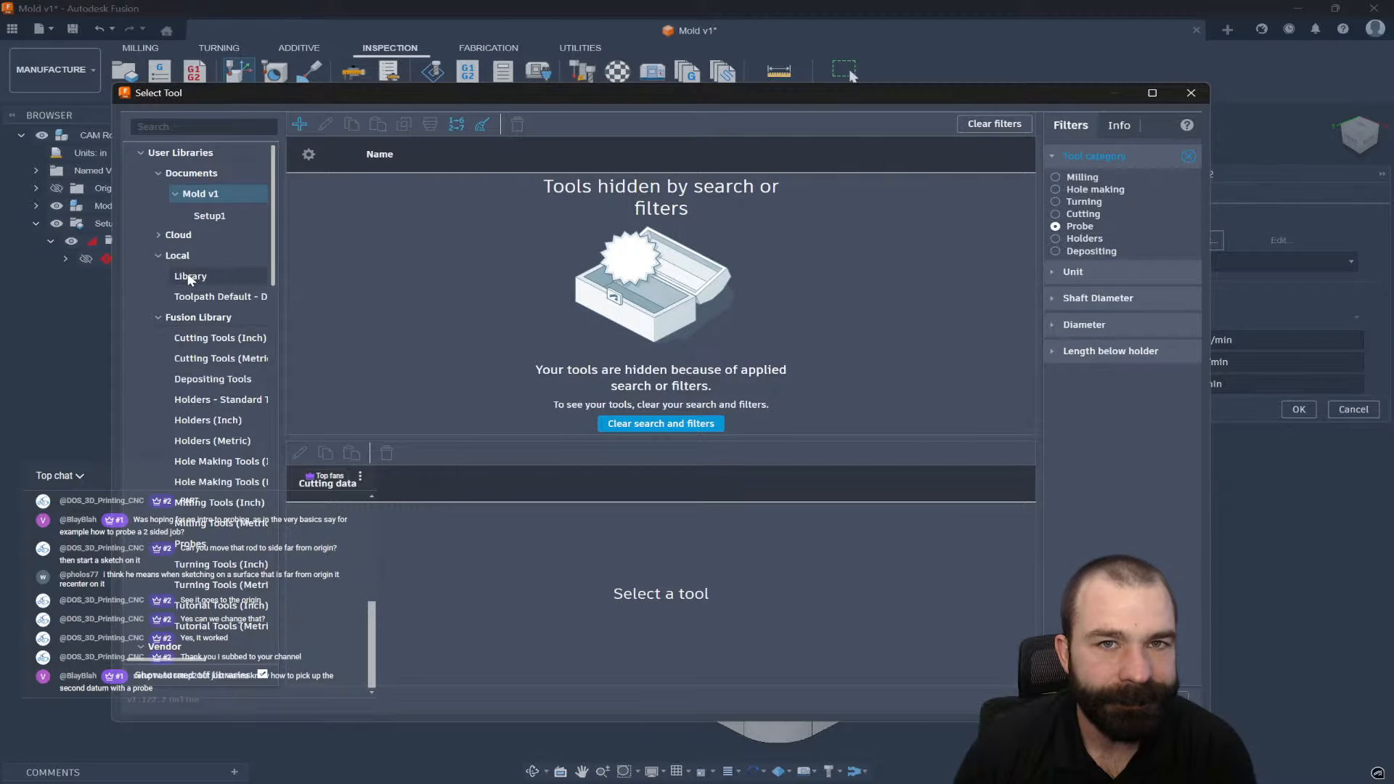
click(159, 238)
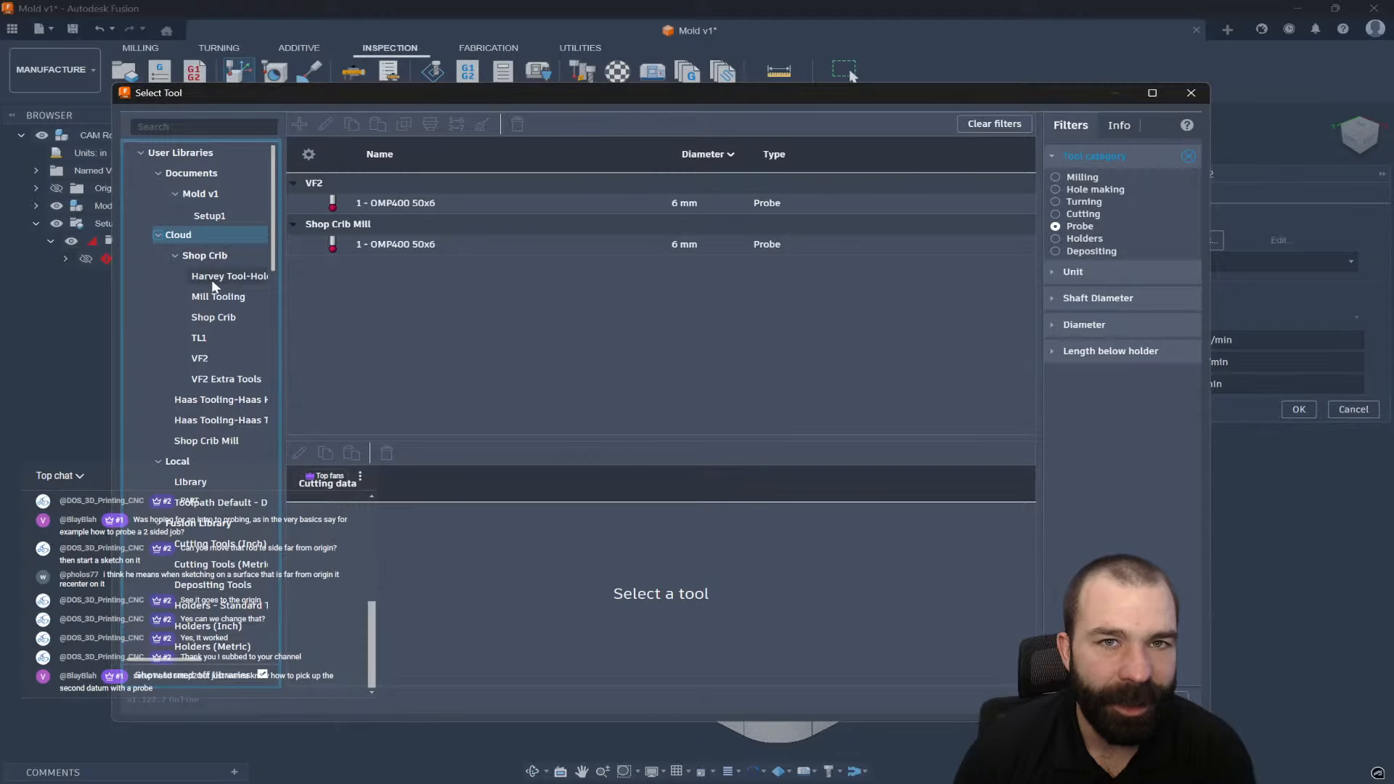
click(435, 208)
double_click(434, 209)
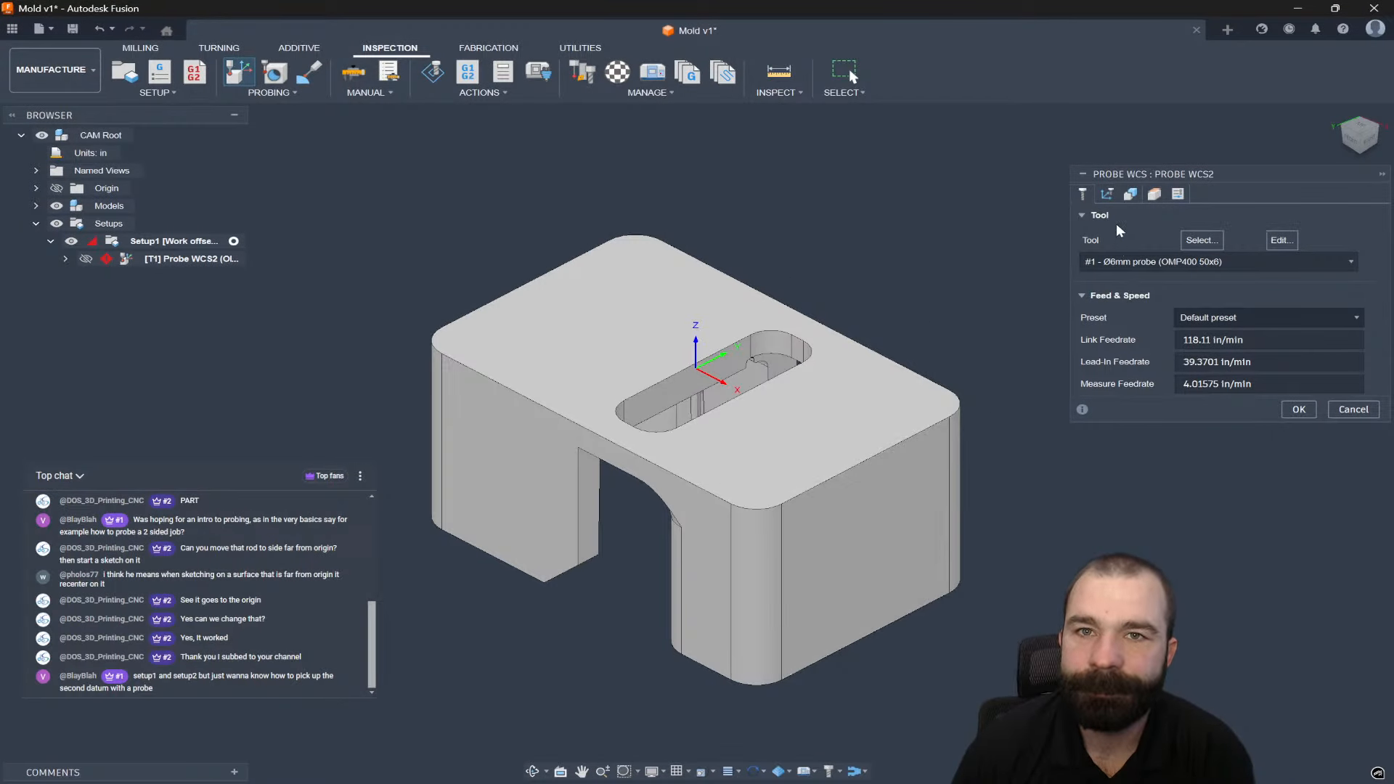
Switch Probe WCS2's Probe Mode from Model to Stock.
click(1130, 194)
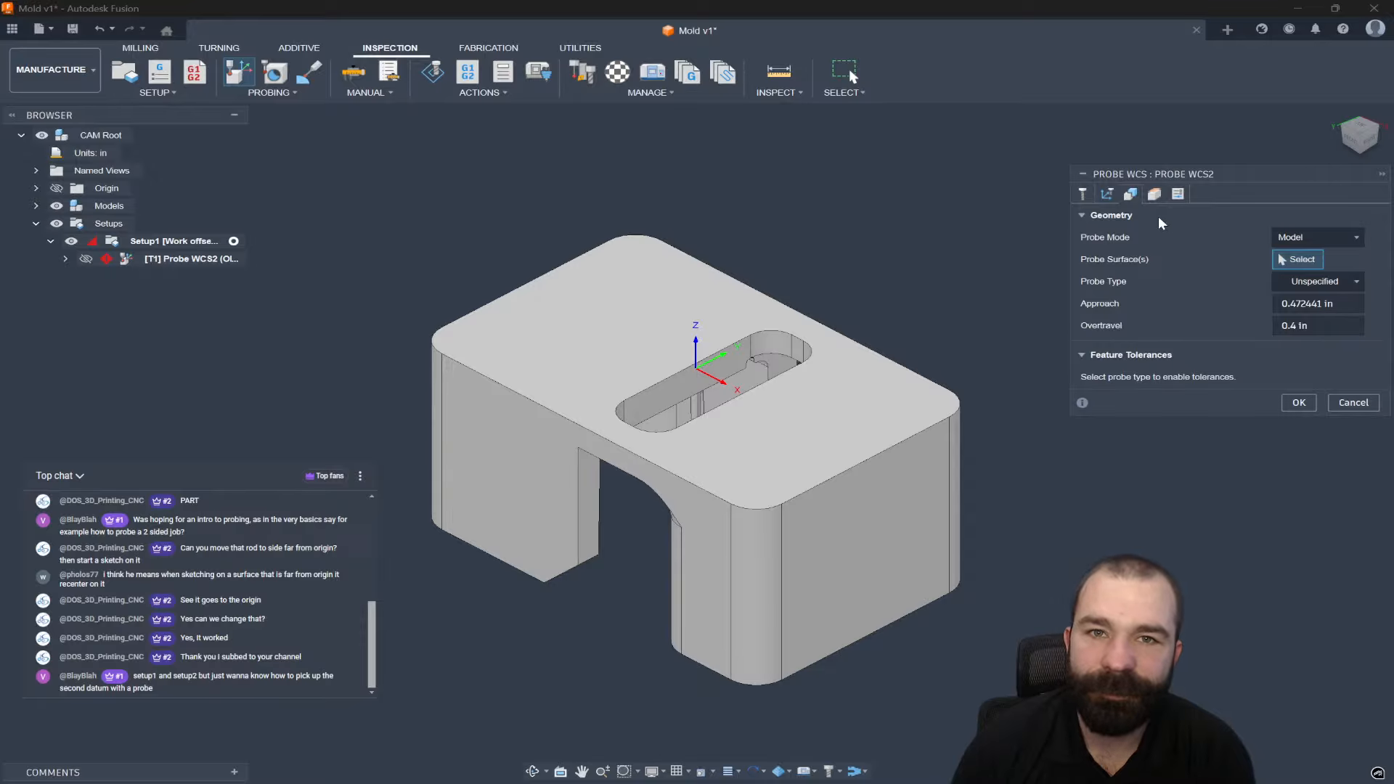
click(1303, 238)
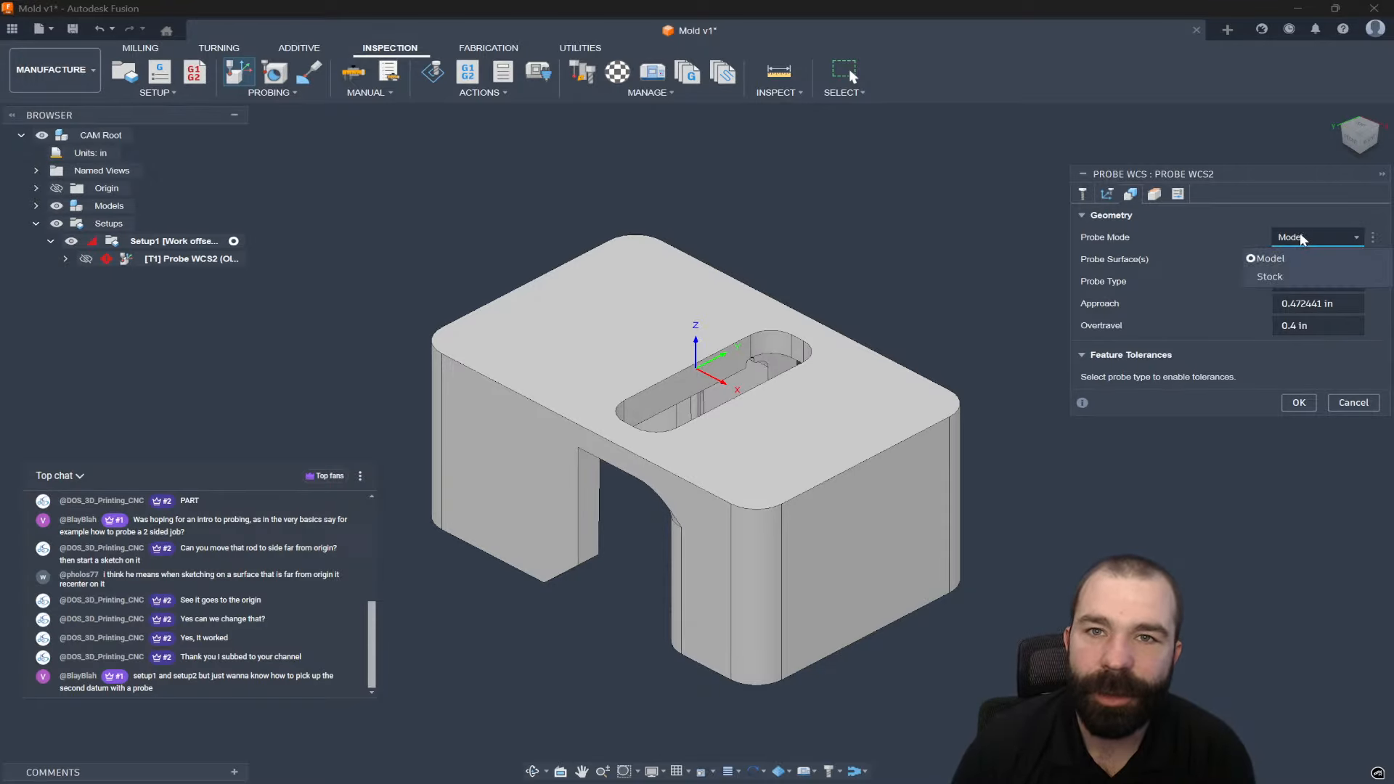
click(1270, 277)
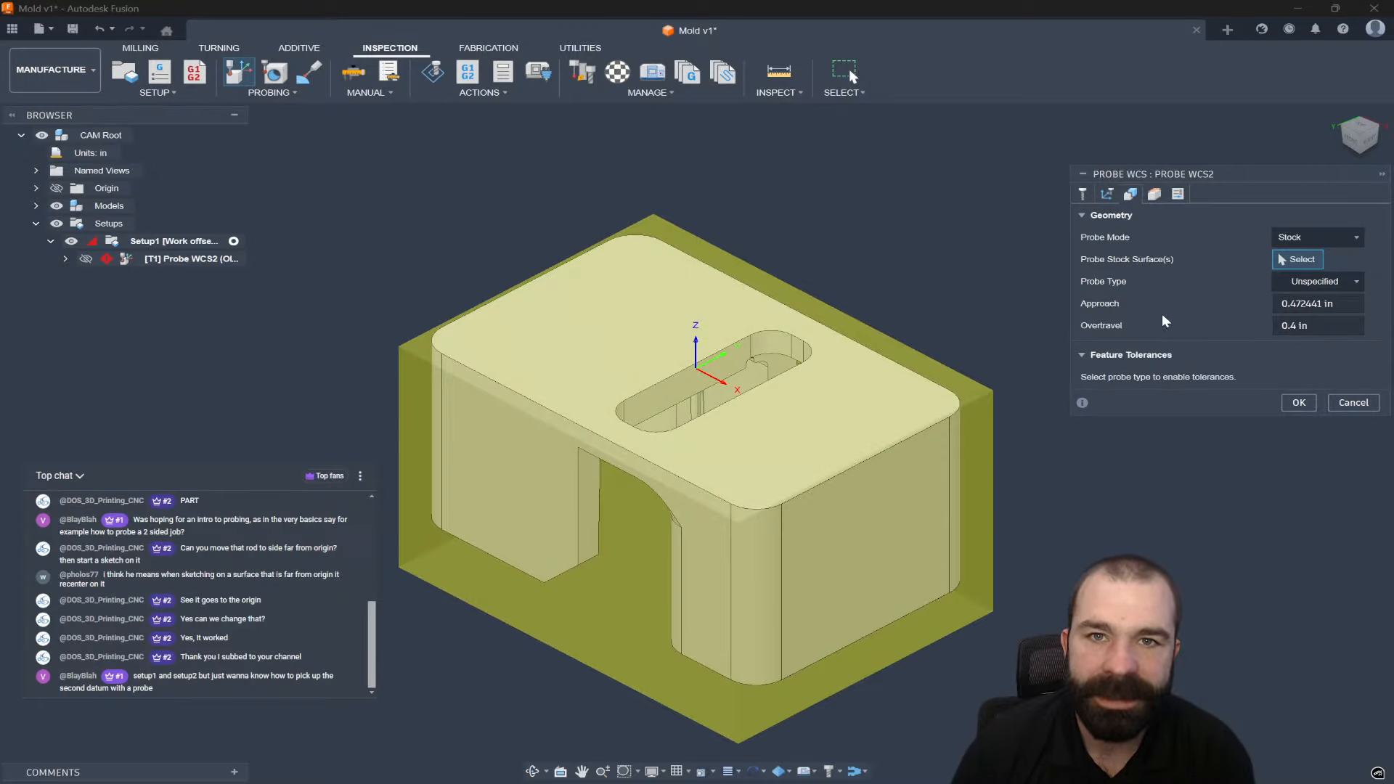
mouse_move(765, 297)
shift+middle_down()
mouse_move(737, 296)
mouse_move(760, 300)
shift+middle_up()
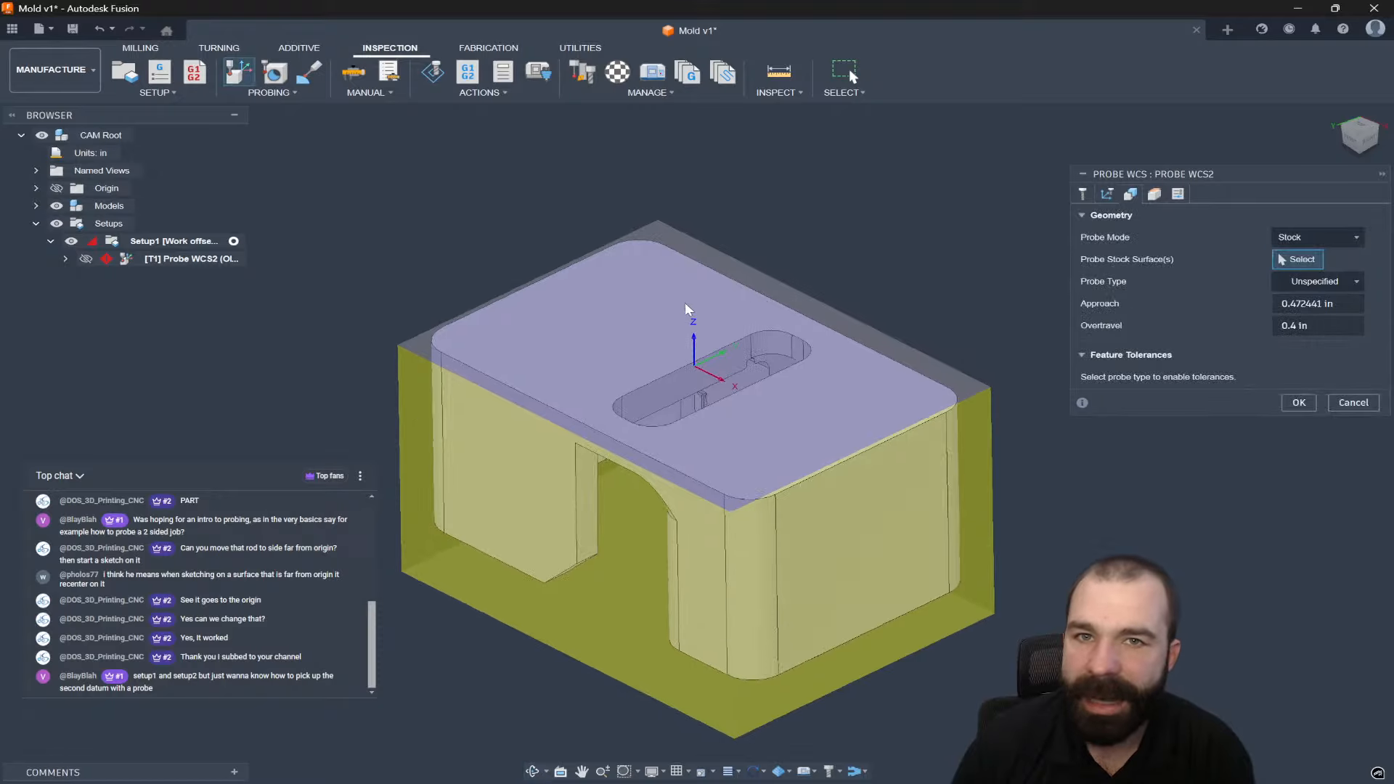
click(658, 331)
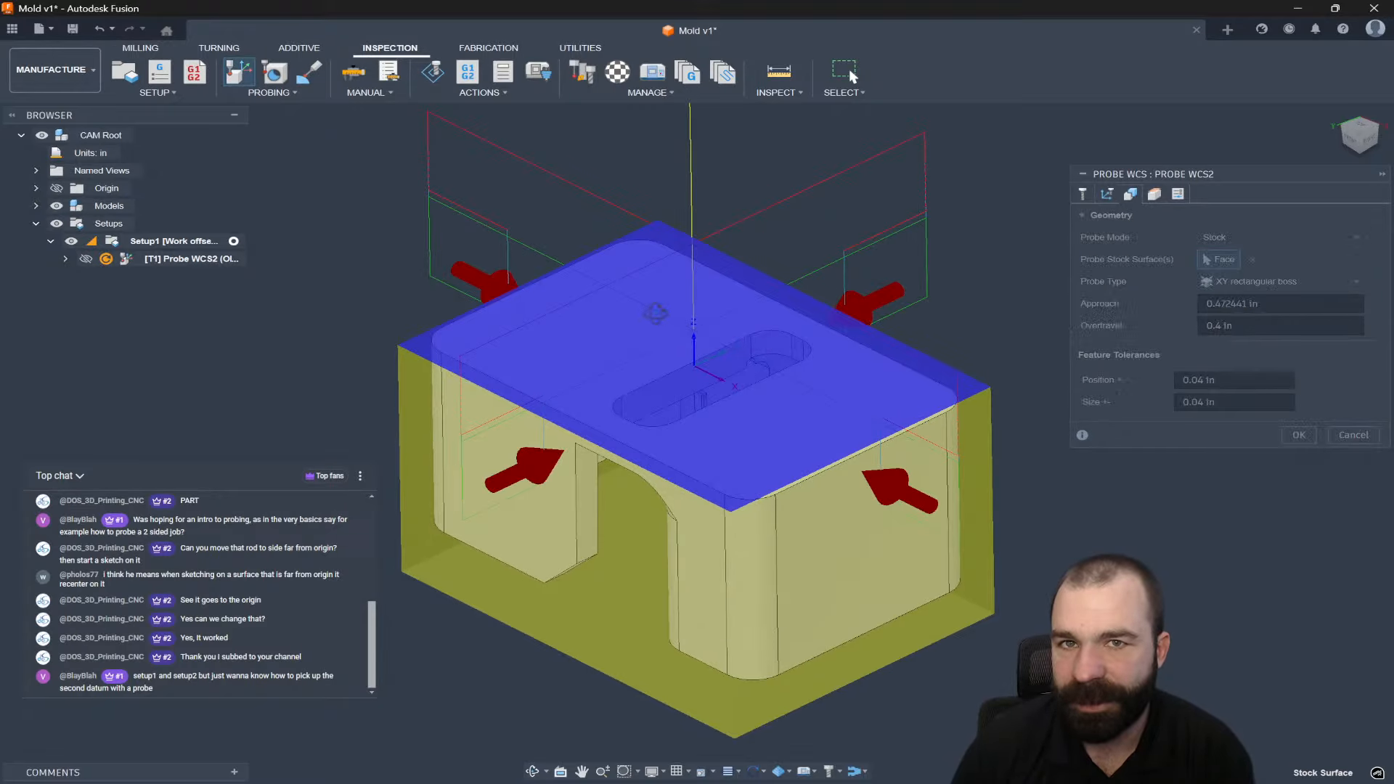
shift+middle_drag(658, 331, 701, 371)
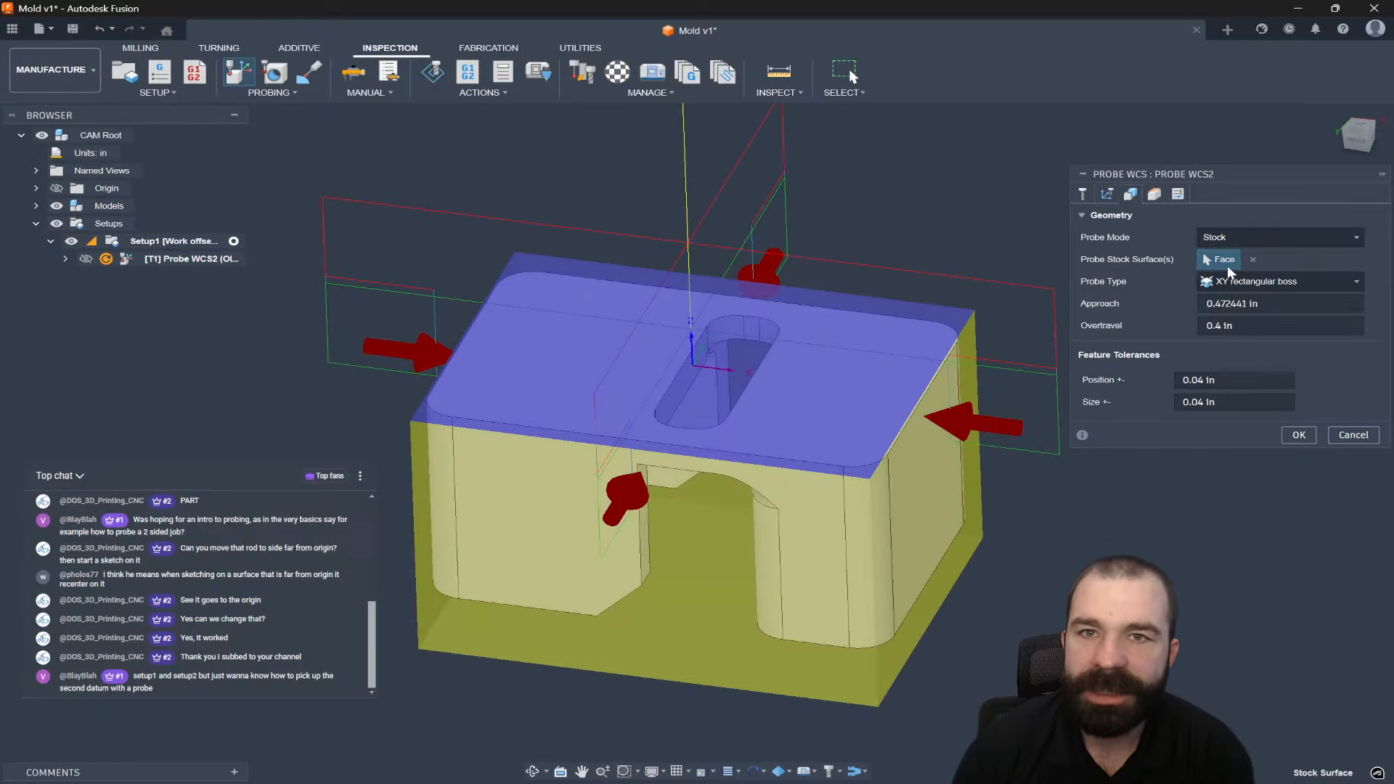
click(1253, 260)
Select two stock side faces for an XY outer-corner probe and confirm it.
shift+middle_drag(668, 296, 818, 323)
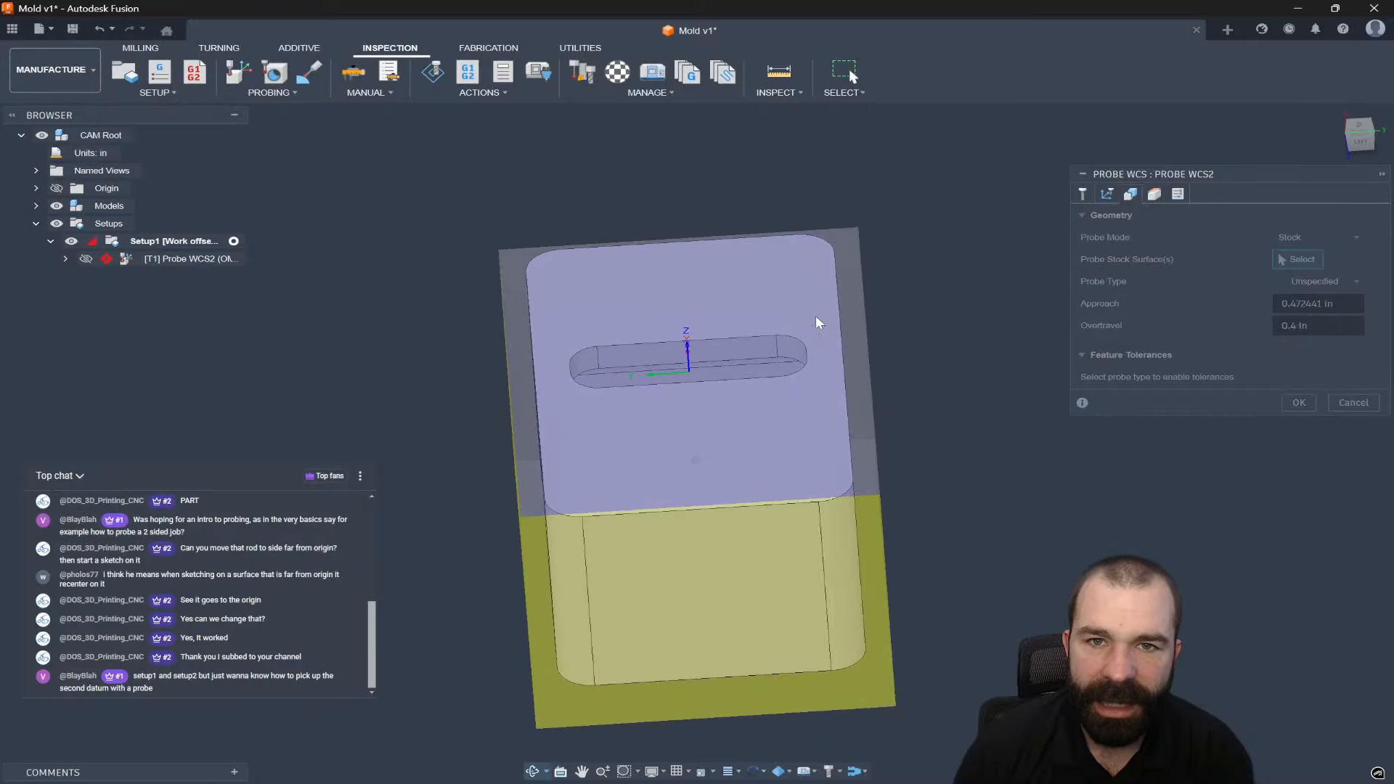
click(660, 580)
shift+middle_drag(548, 579, 570, 543)
click(648, 545)
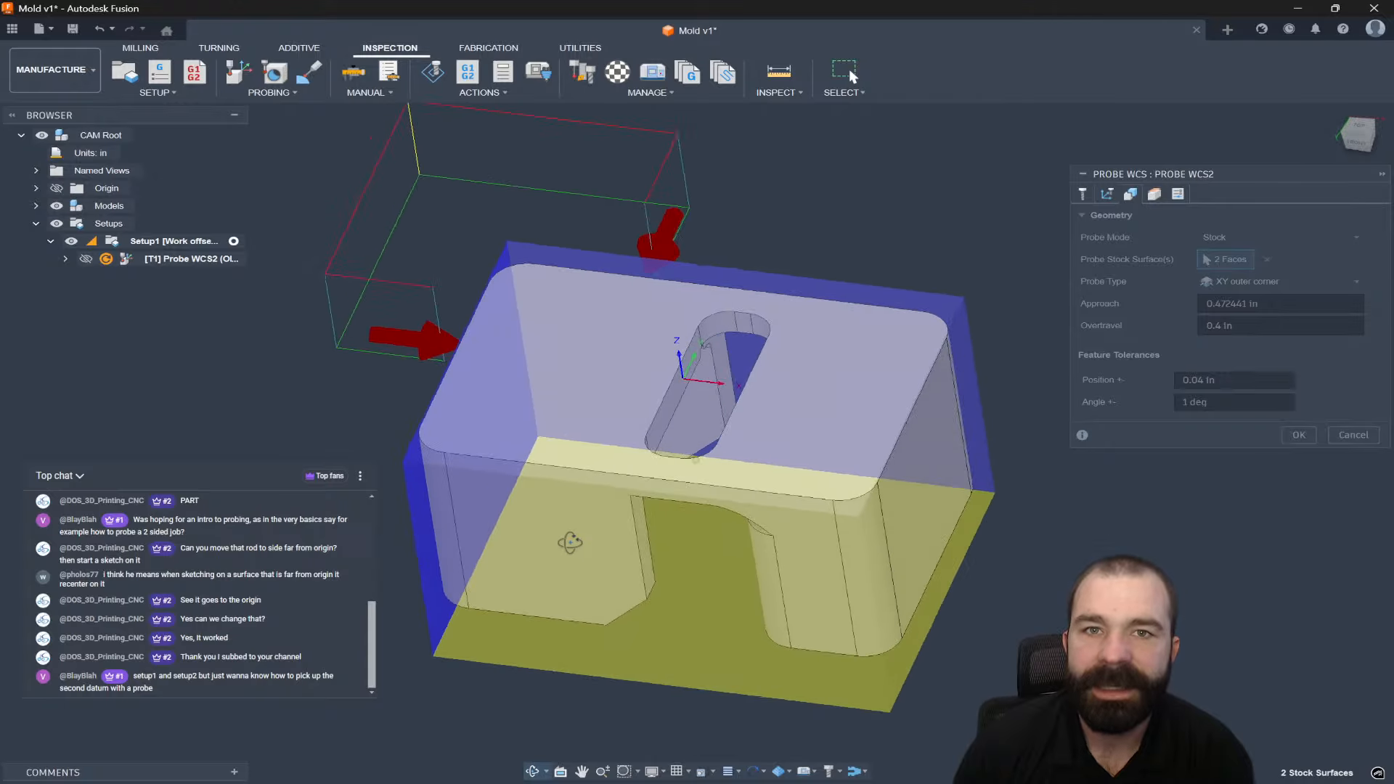
scroll(601, 562, down, 3)
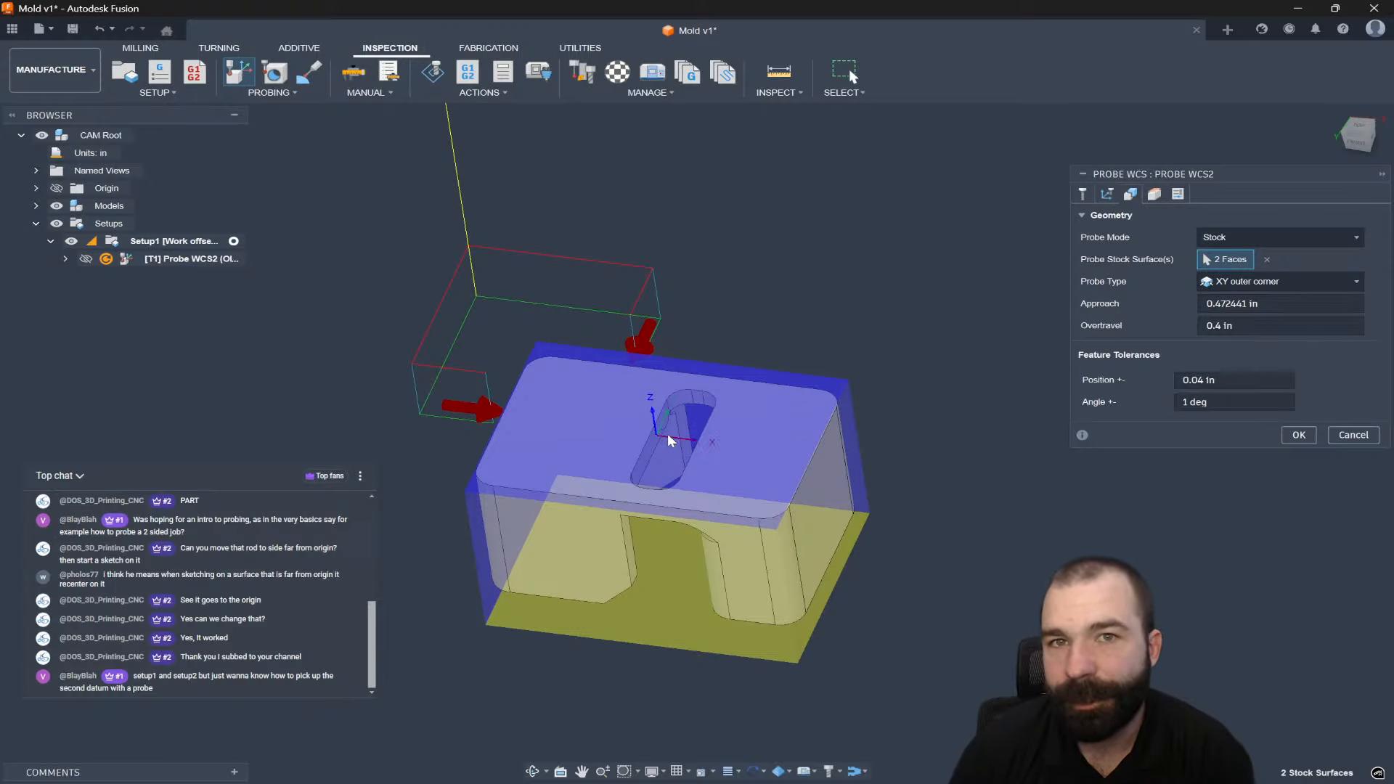
mouse_move(665, 435)
shift+middle_down()
mouse_move(668, 422)
mouse_move(659, 437)
shift+middle_up()
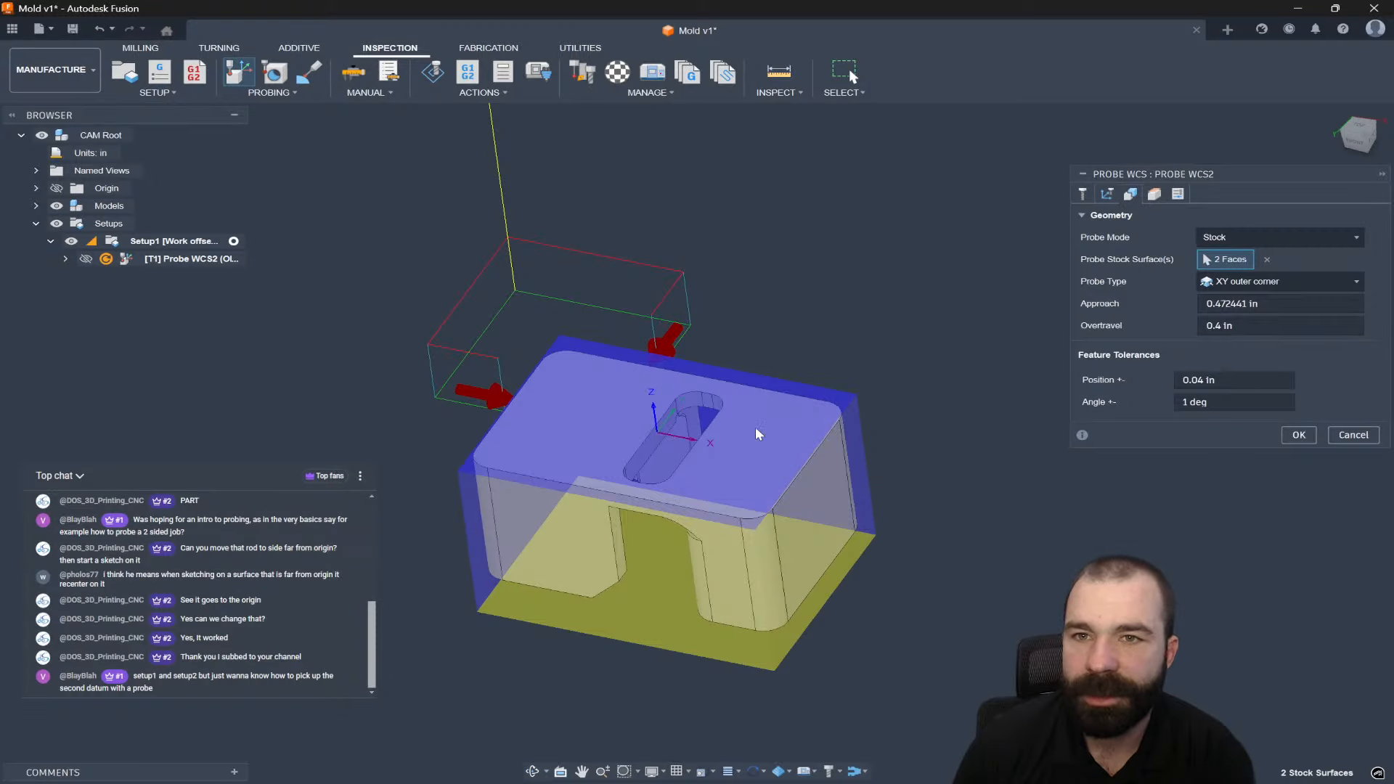
click(1298, 436)
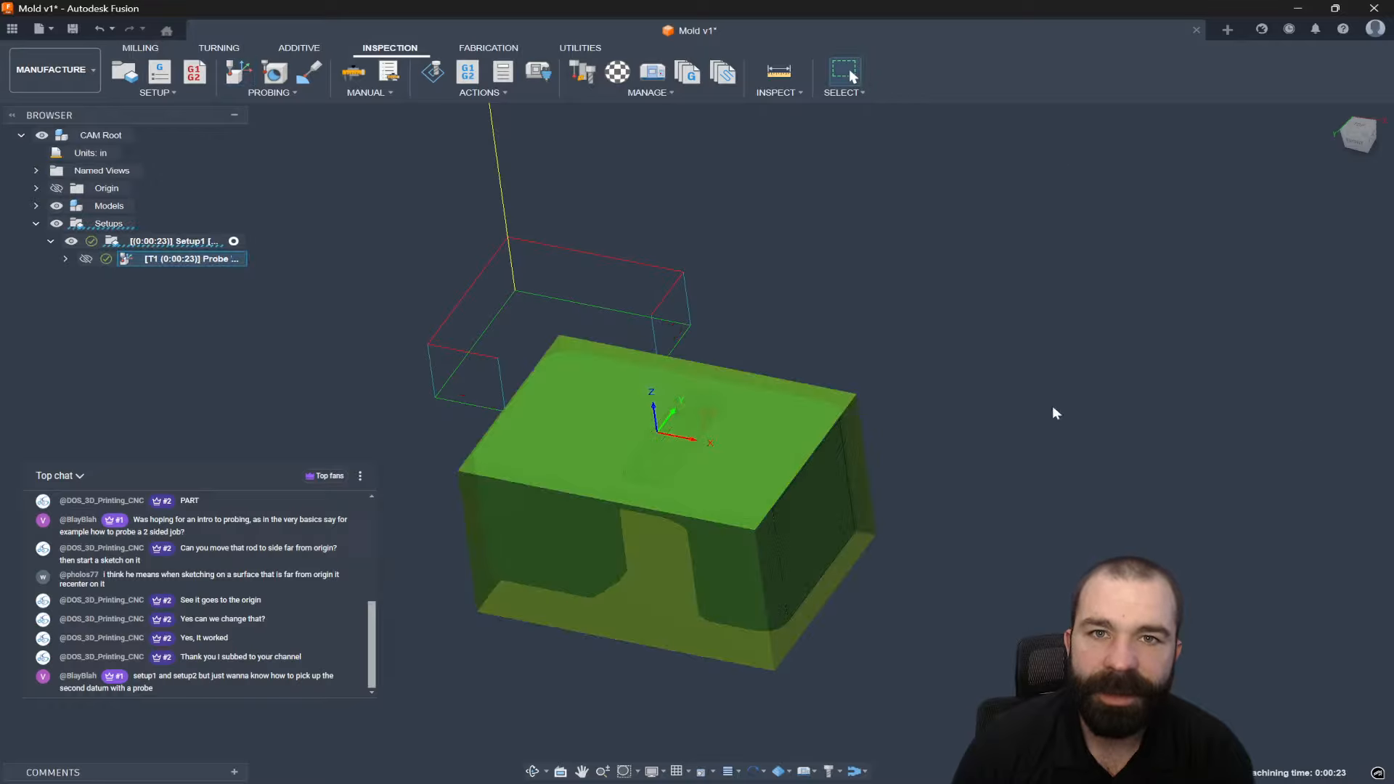
Start a third Probe WCS operation on the part's top face.
mouse_move(843, 378)
shift+middle_down()
mouse_move(881, 383)
mouse_move(820, 371)
shift+middle_up()
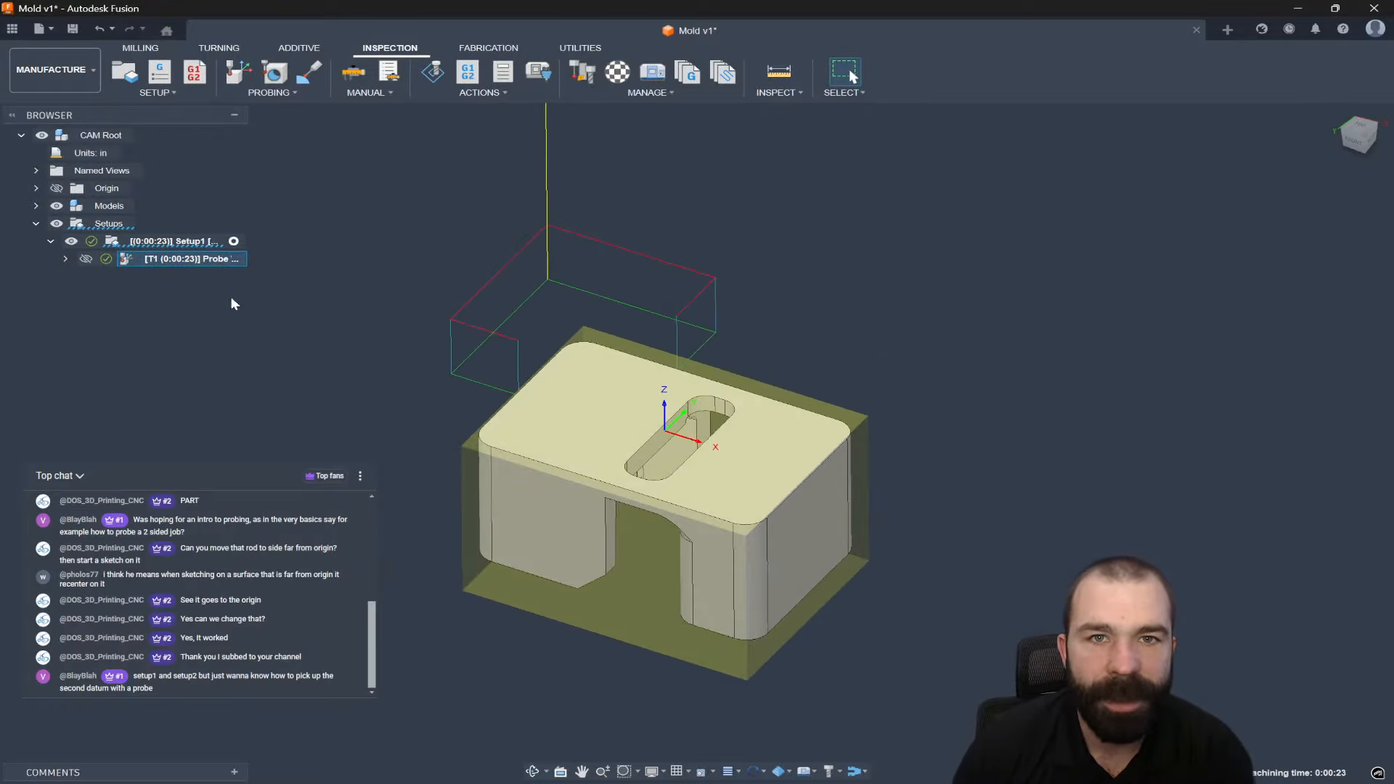
shift+middle_drag(312, 346, 417, 375)
scroll(631, 399, down, 3)
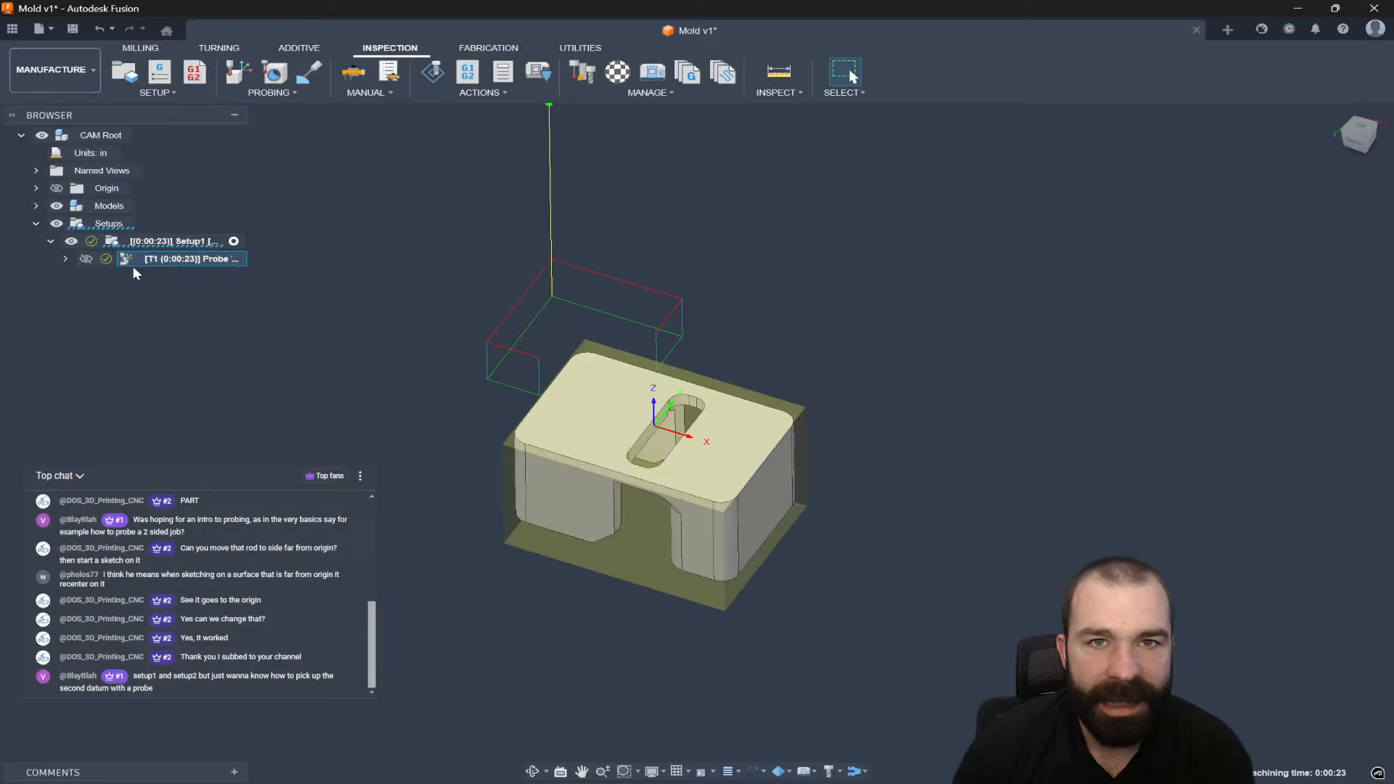
click(238, 71)
click(663, 404)
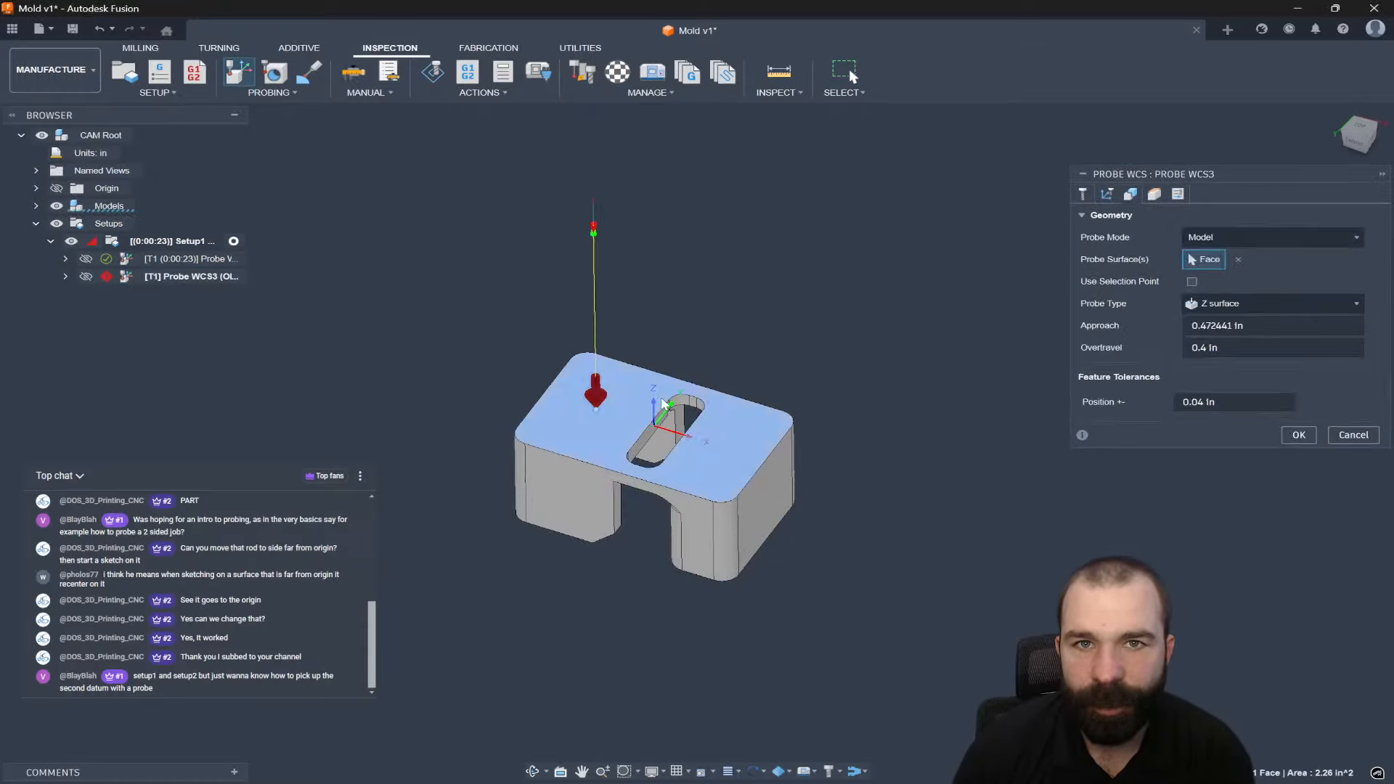
Make Probe WCS3 a Stock-mode Z surface probe of the top face.
click(1299, 435)
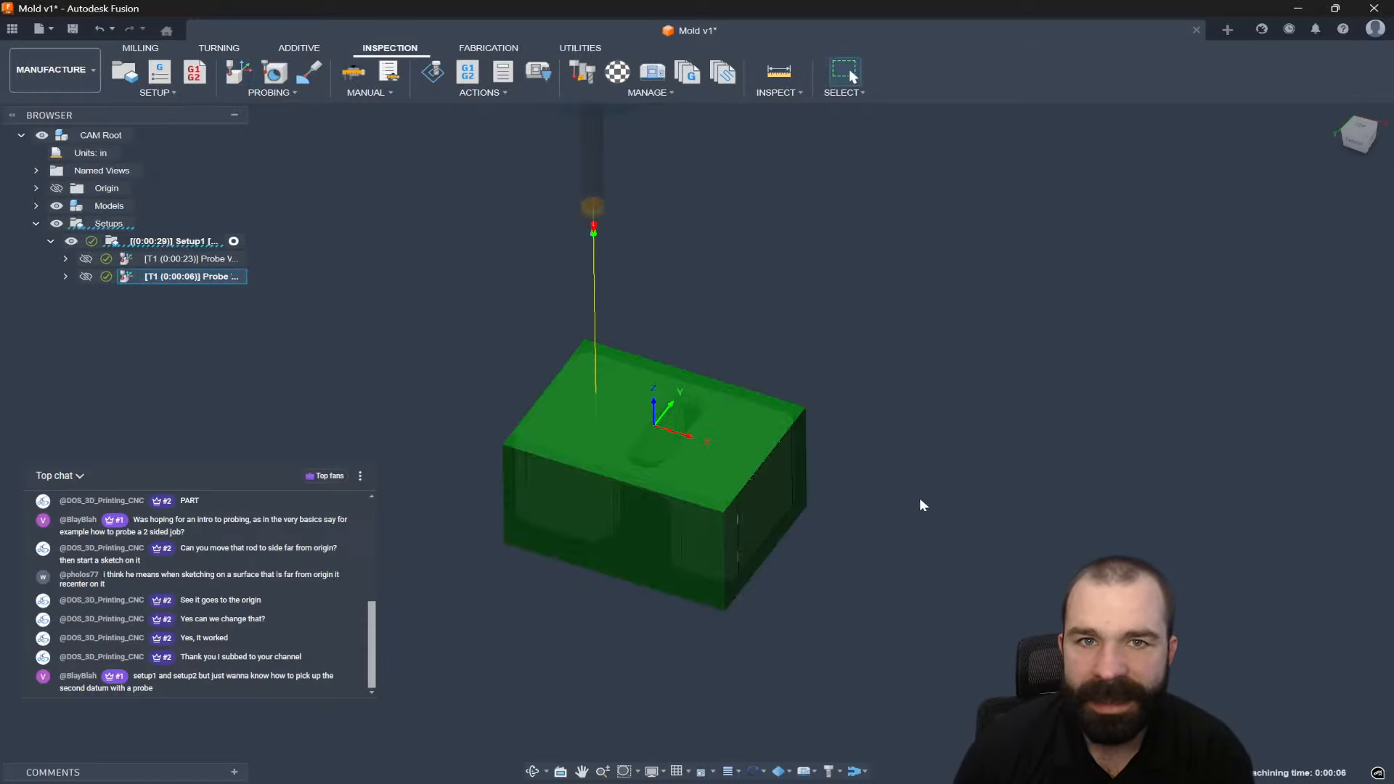
double_click(127, 279)
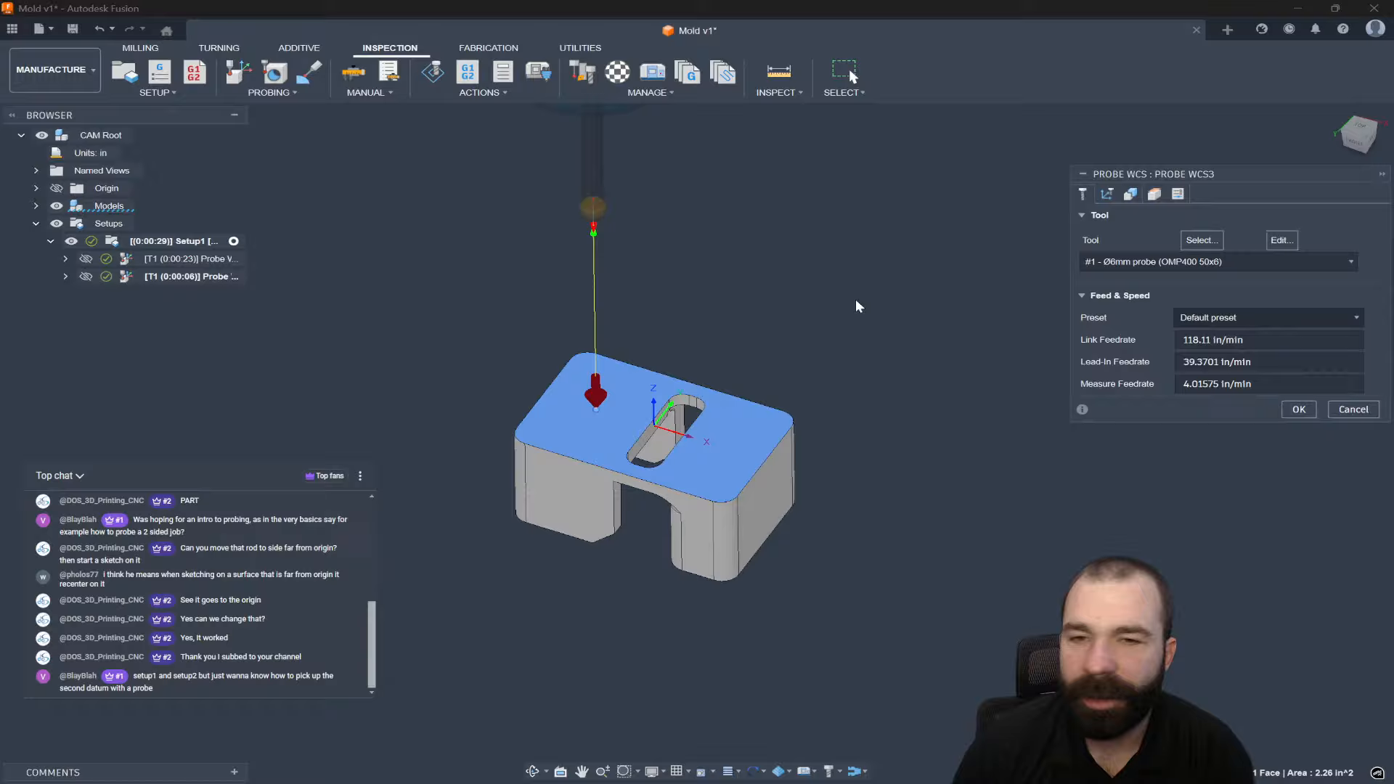
click(1130, 195)
click(1270, 238)
click(1220, 277)
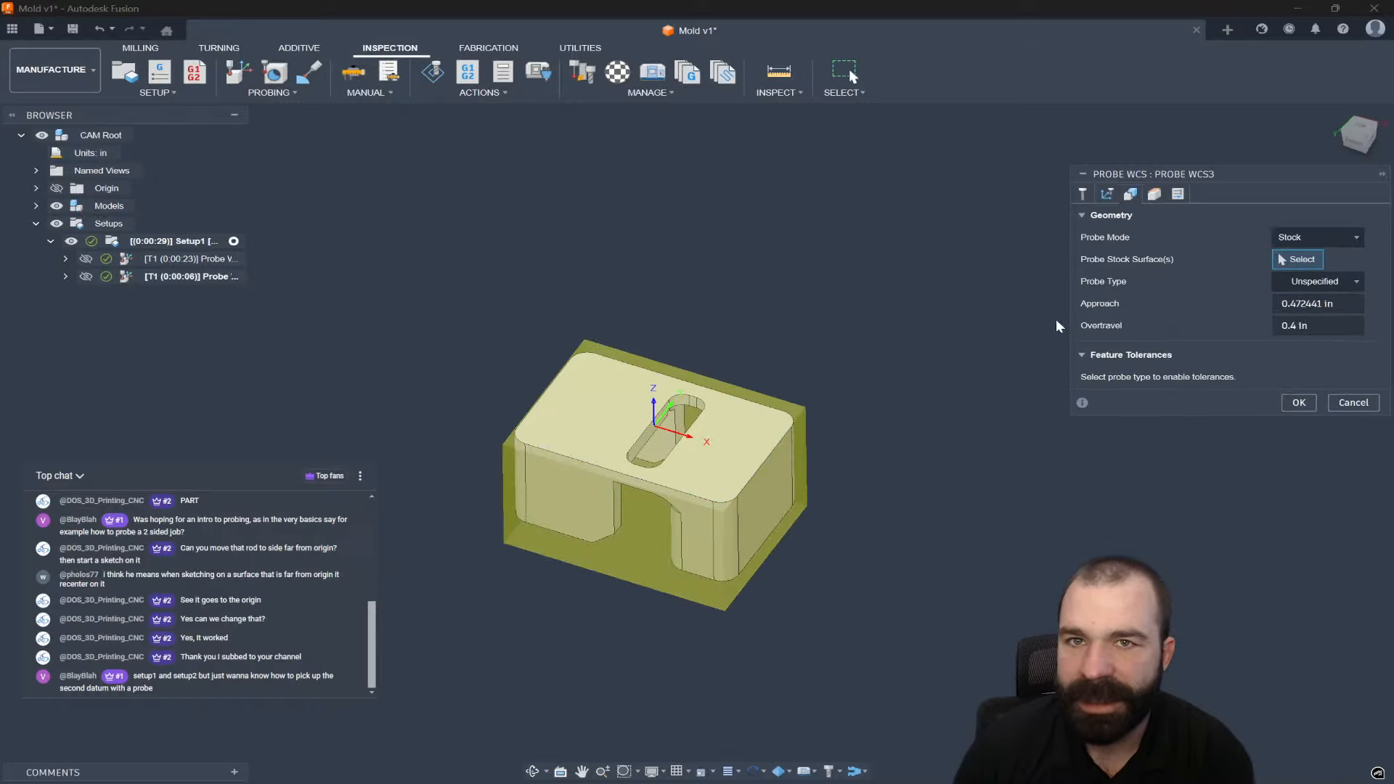
click(1227, 281)
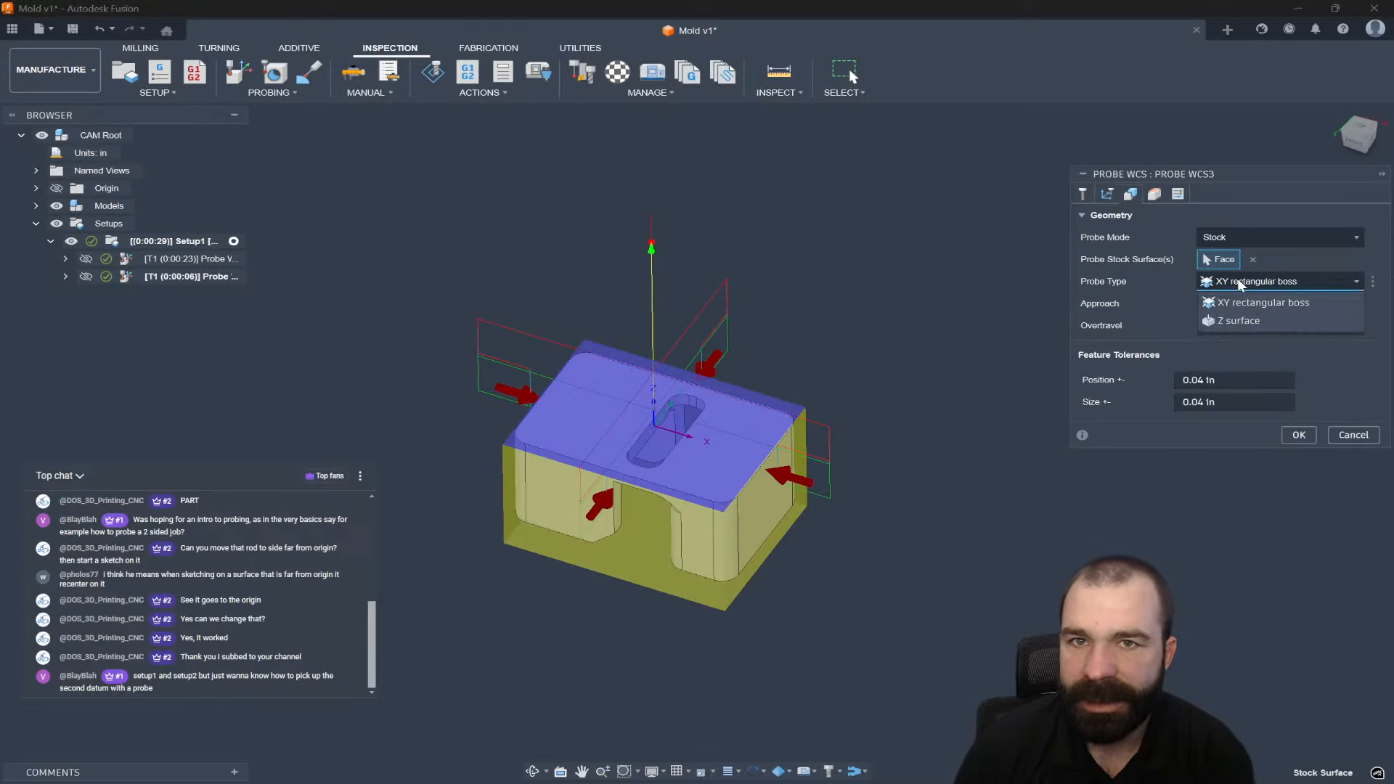
click(1238, 325)
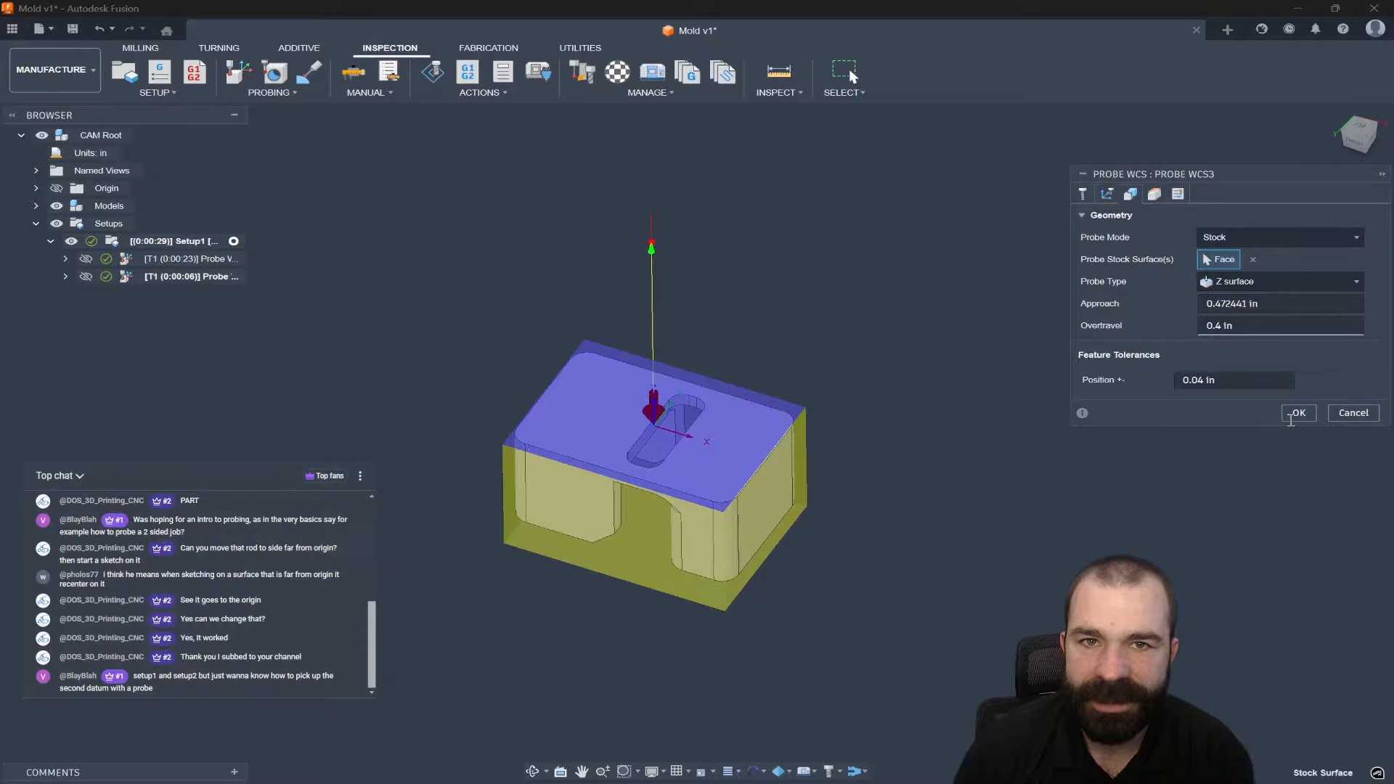
click(1293, 417)
Review the second probe operation's geometry settings, then bring up the Milling toolset.
scroll(599, 441, up, 3)
shift+middle_drag(599, 442, 505, 417)
scroll(673, 415, up, 1)
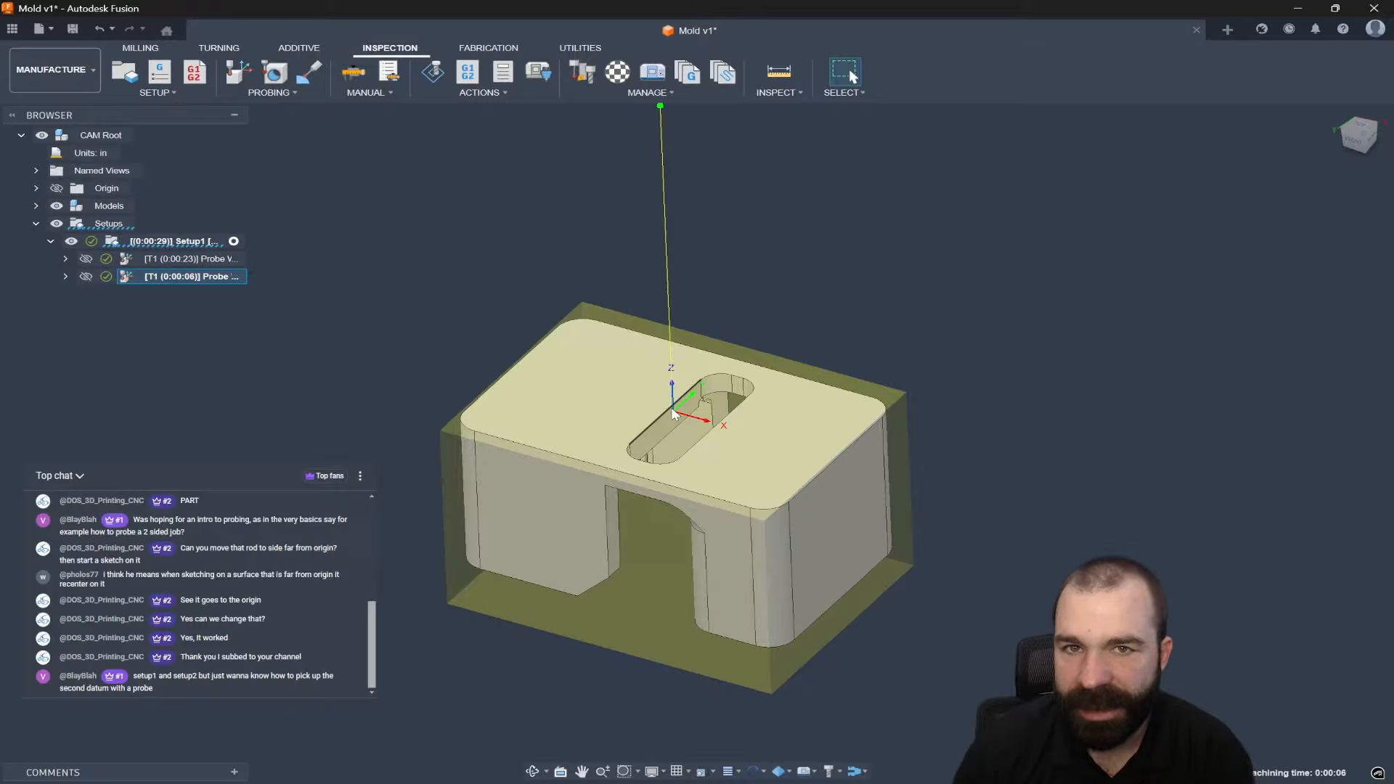
double_click(129, 277)
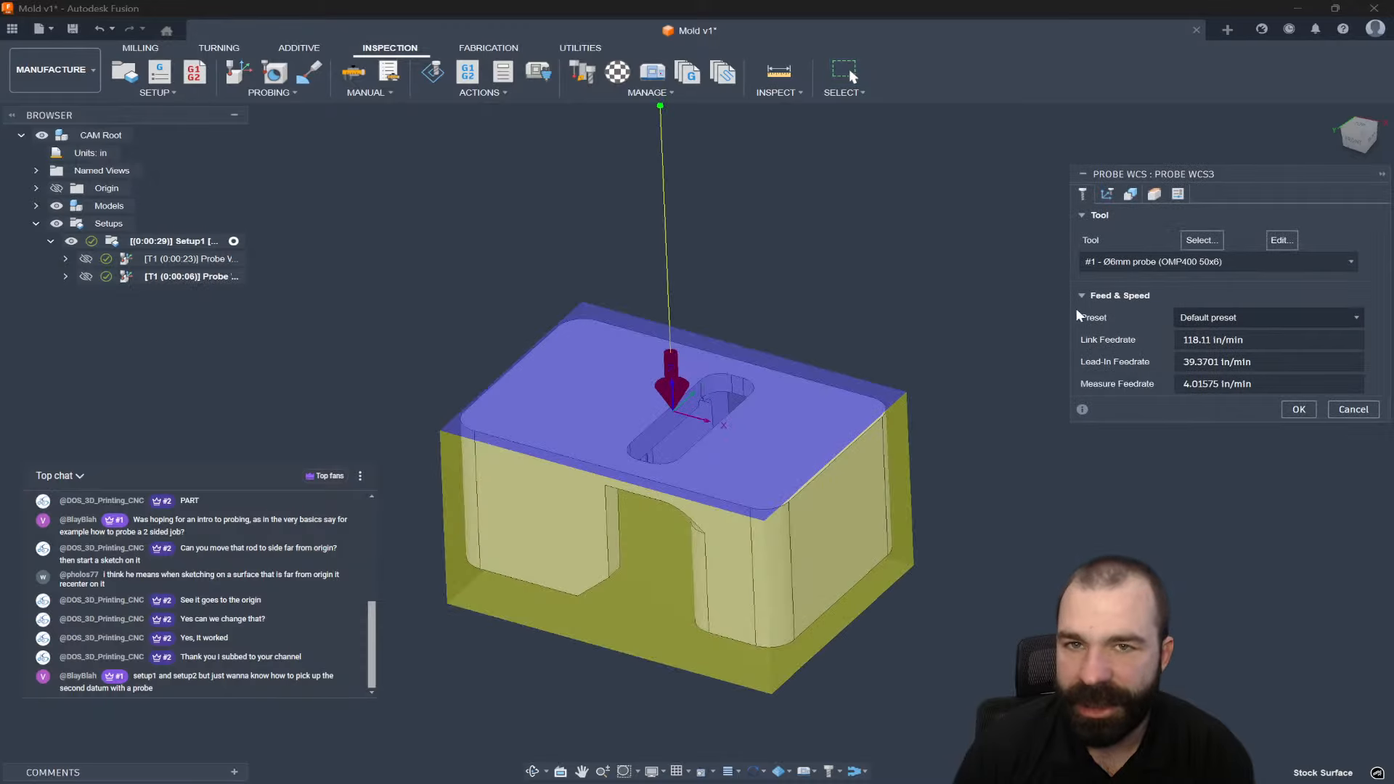
click(1107, 194)
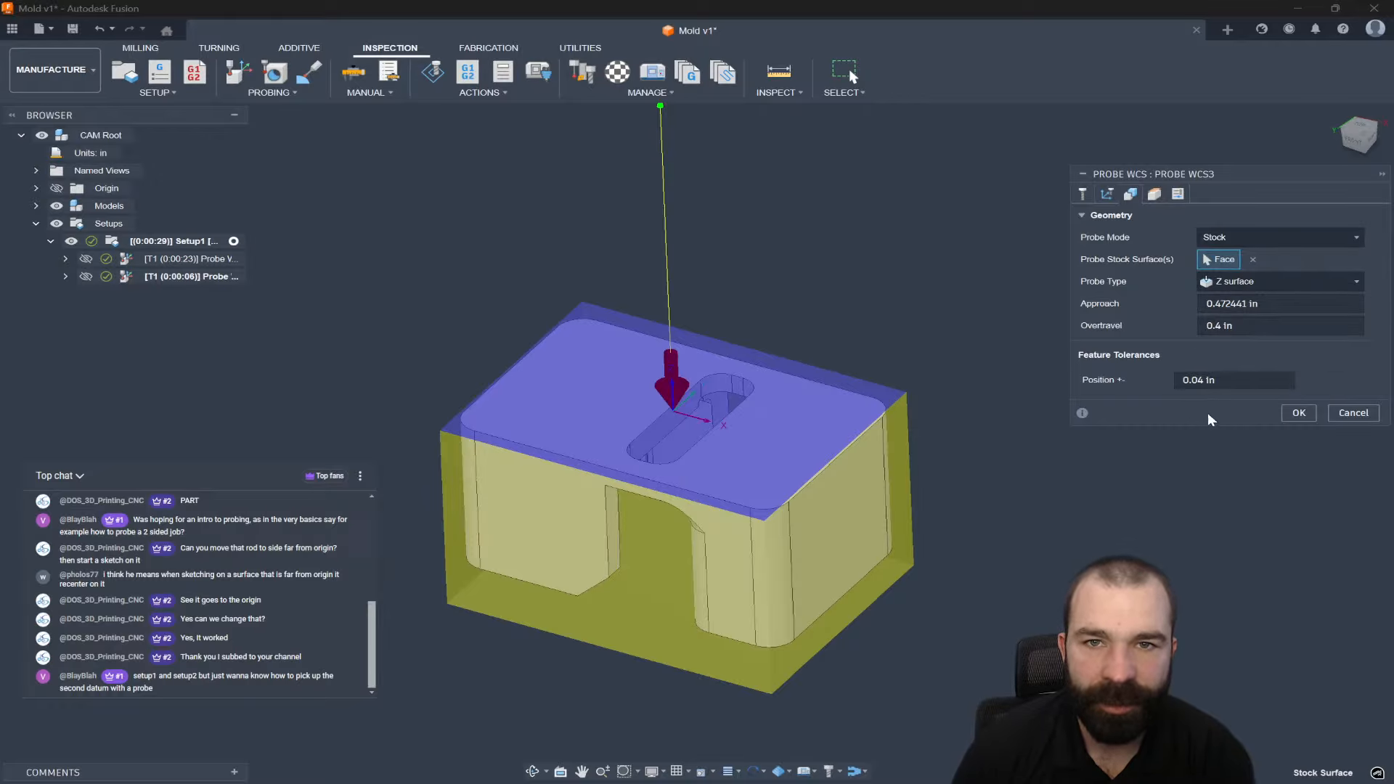
click(1298, 414)
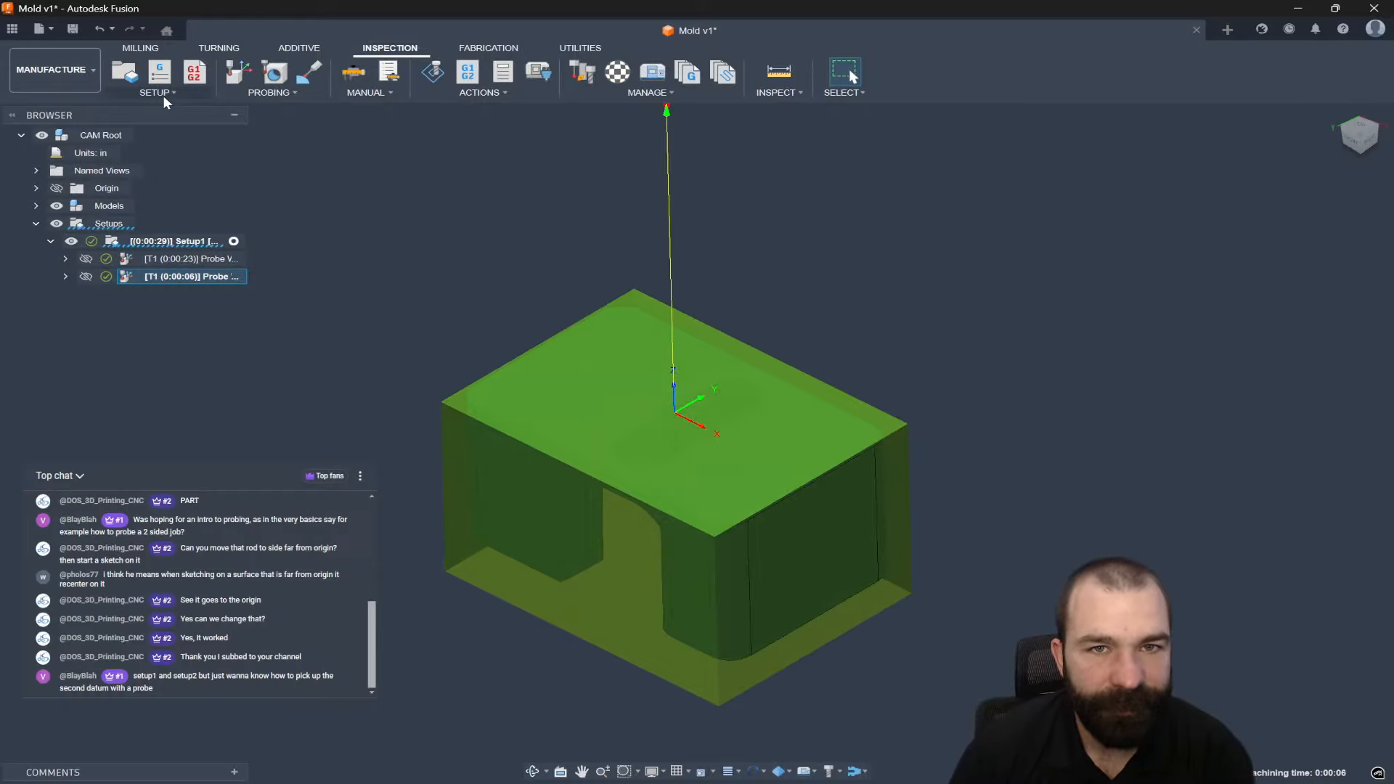
click(140, 48)
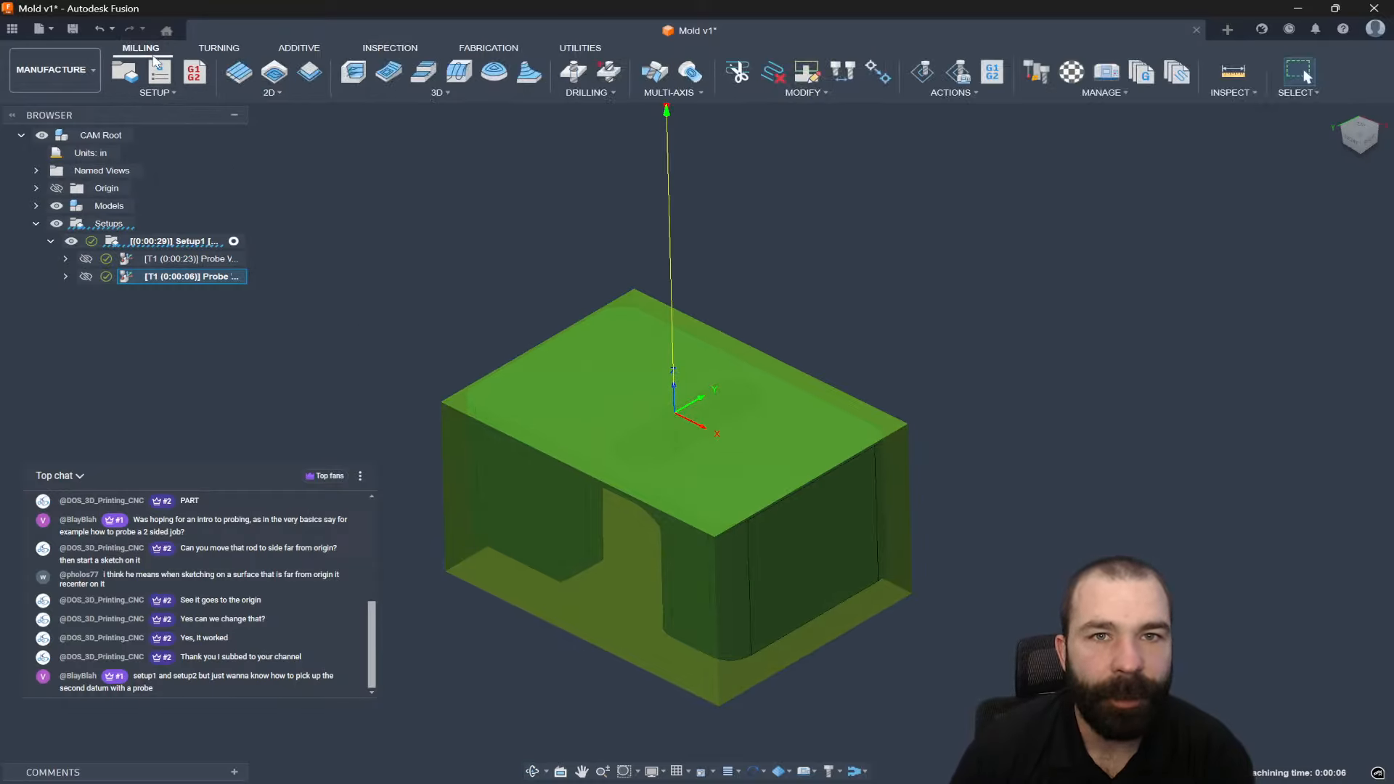
Add a 2D Contour on the part's top edge with bottom at Model bottom, offset -.05.
click(310, 75)
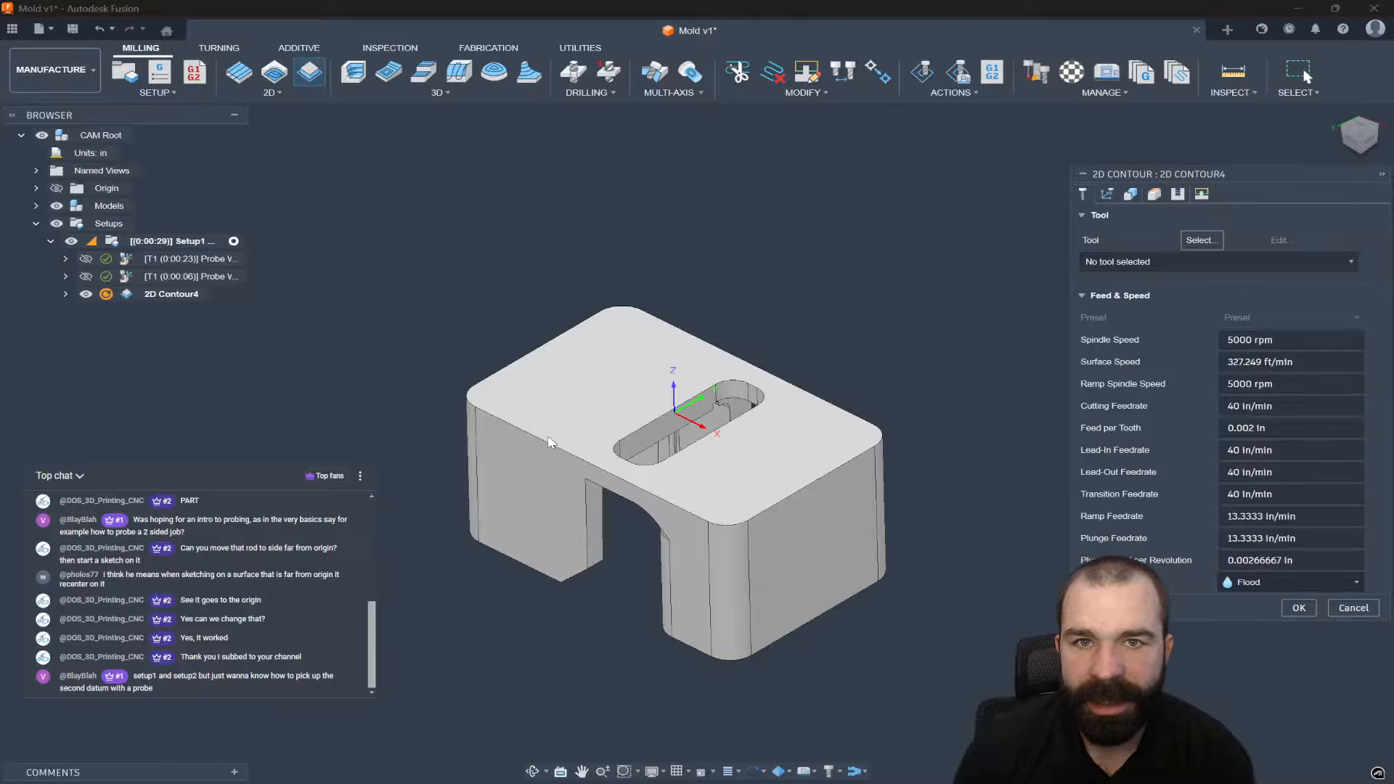
click(554, 458)
click(1164, 194)
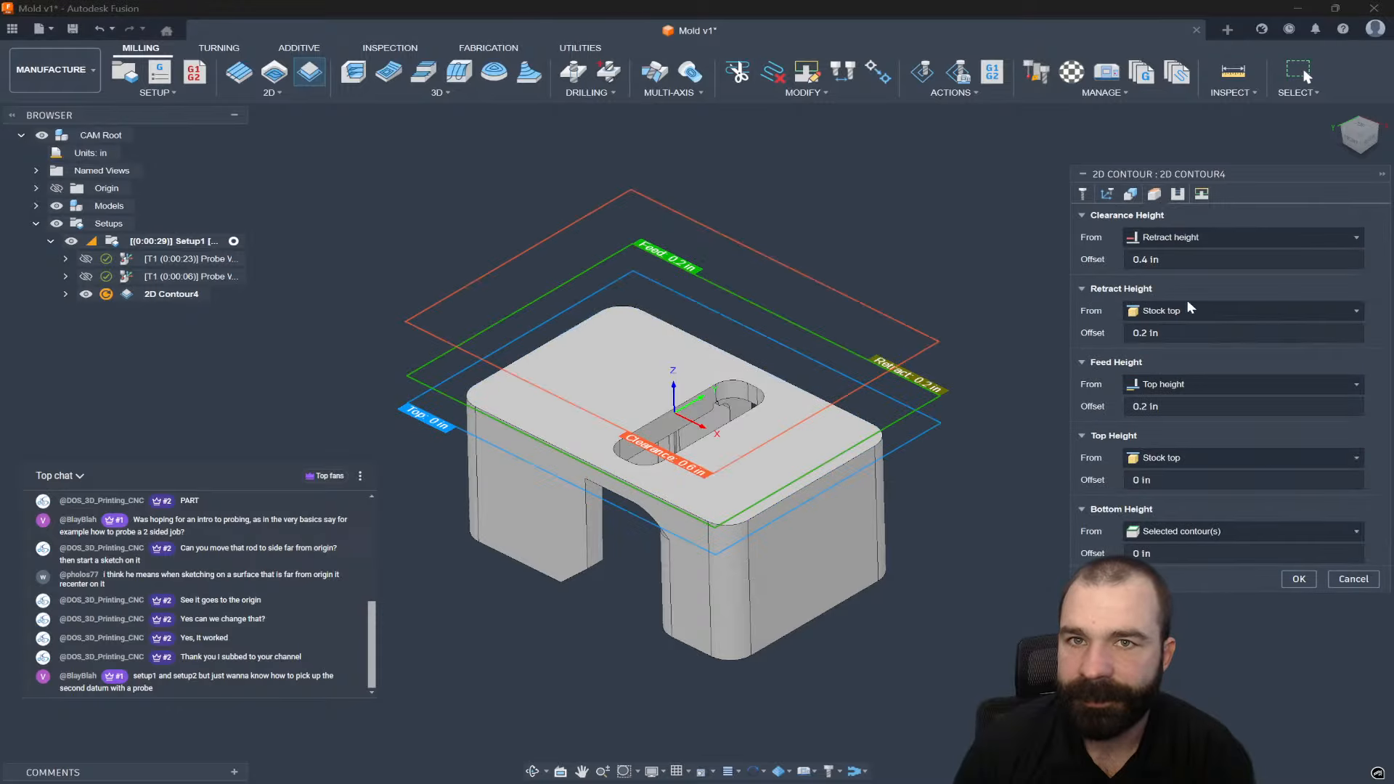
click(1199, 532)
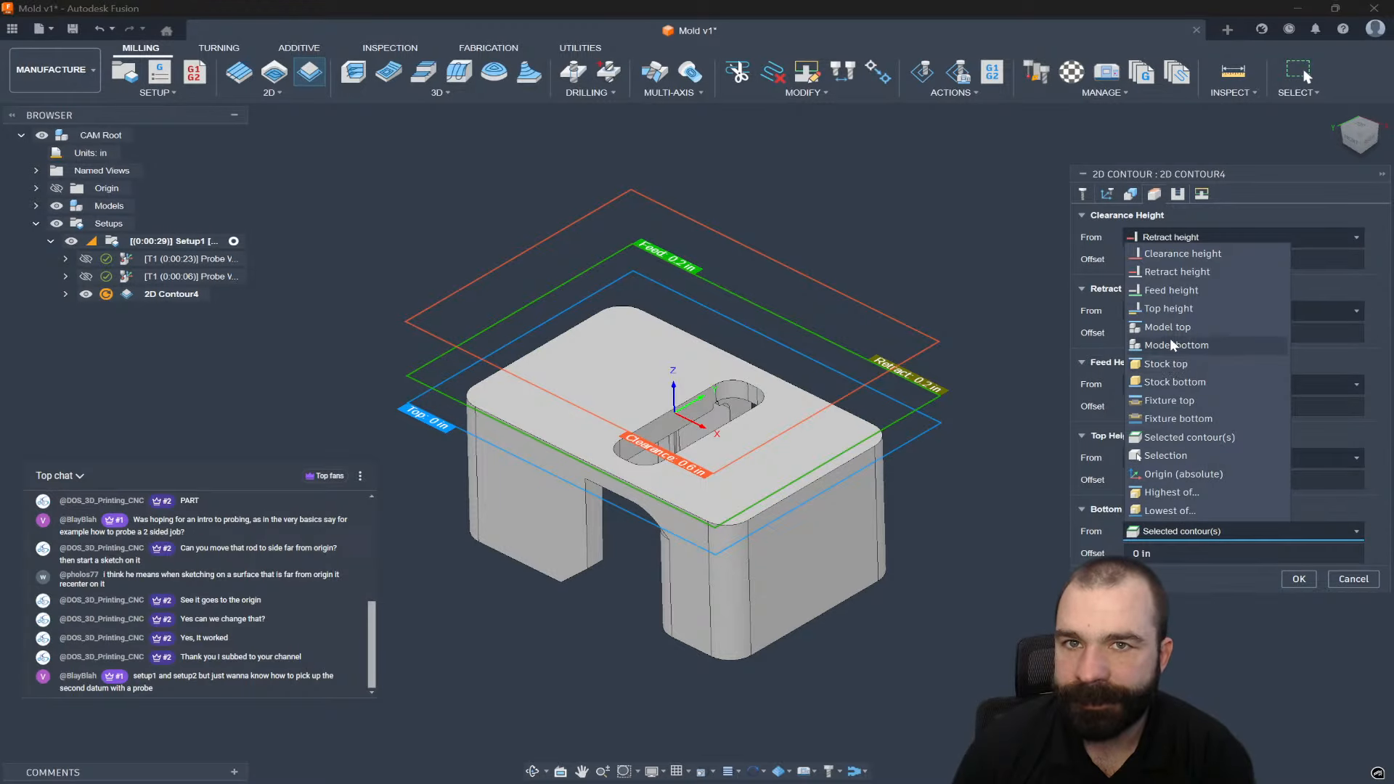
click(1172, 343)
click(1176, 555)
text(-.05)
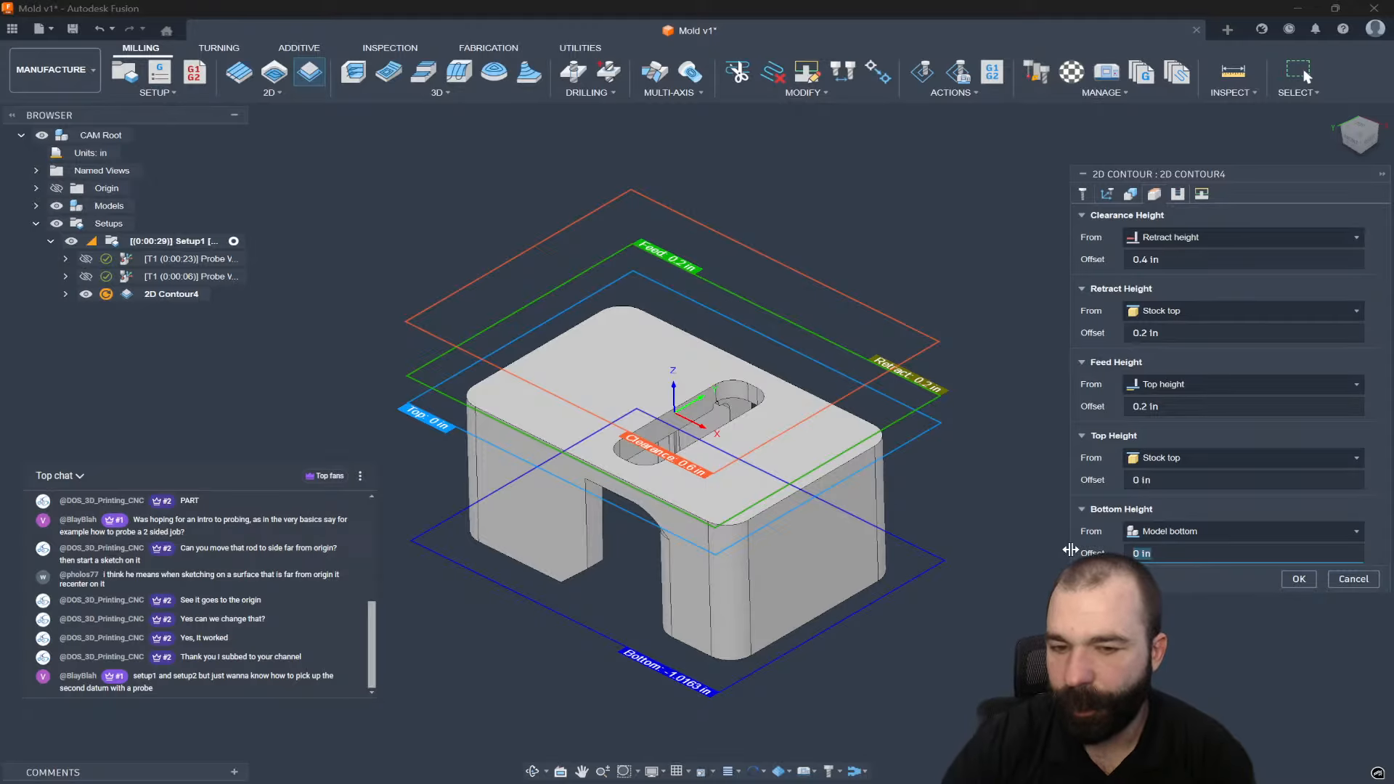
Assign the 1" bullnose endmill to the 2D Contour and generate its toolpath.
click(1128, 194)
click(1120, 196)
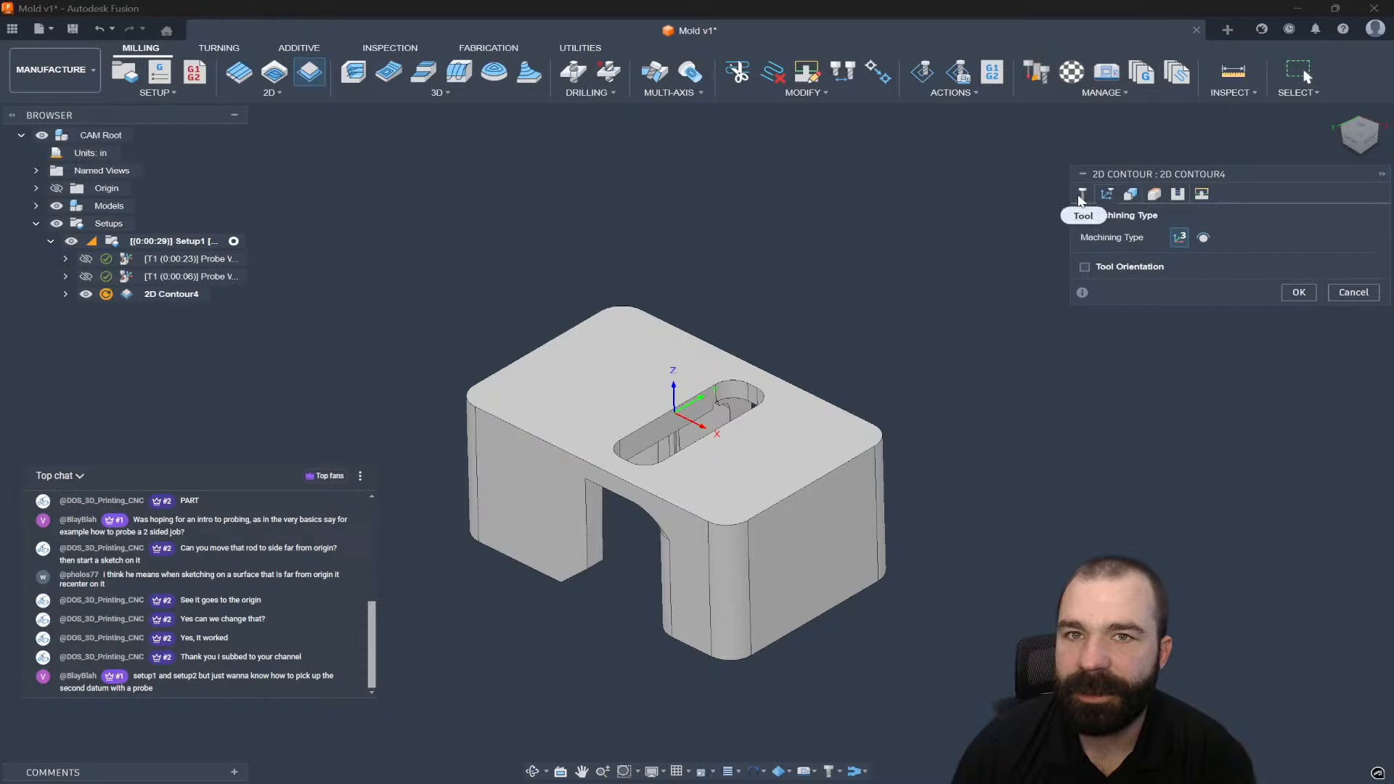
click(1083, 194)
click(1179, 262)
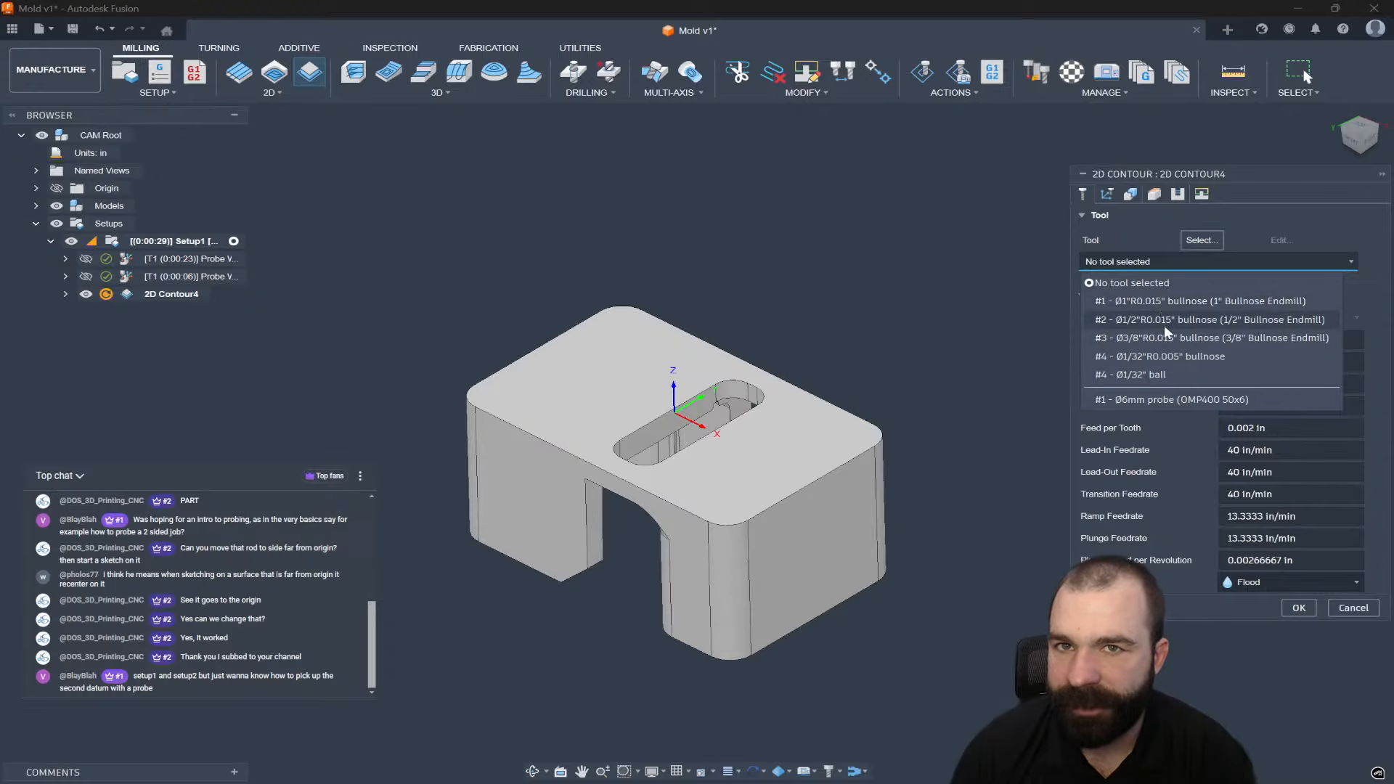
click(1159, 301)
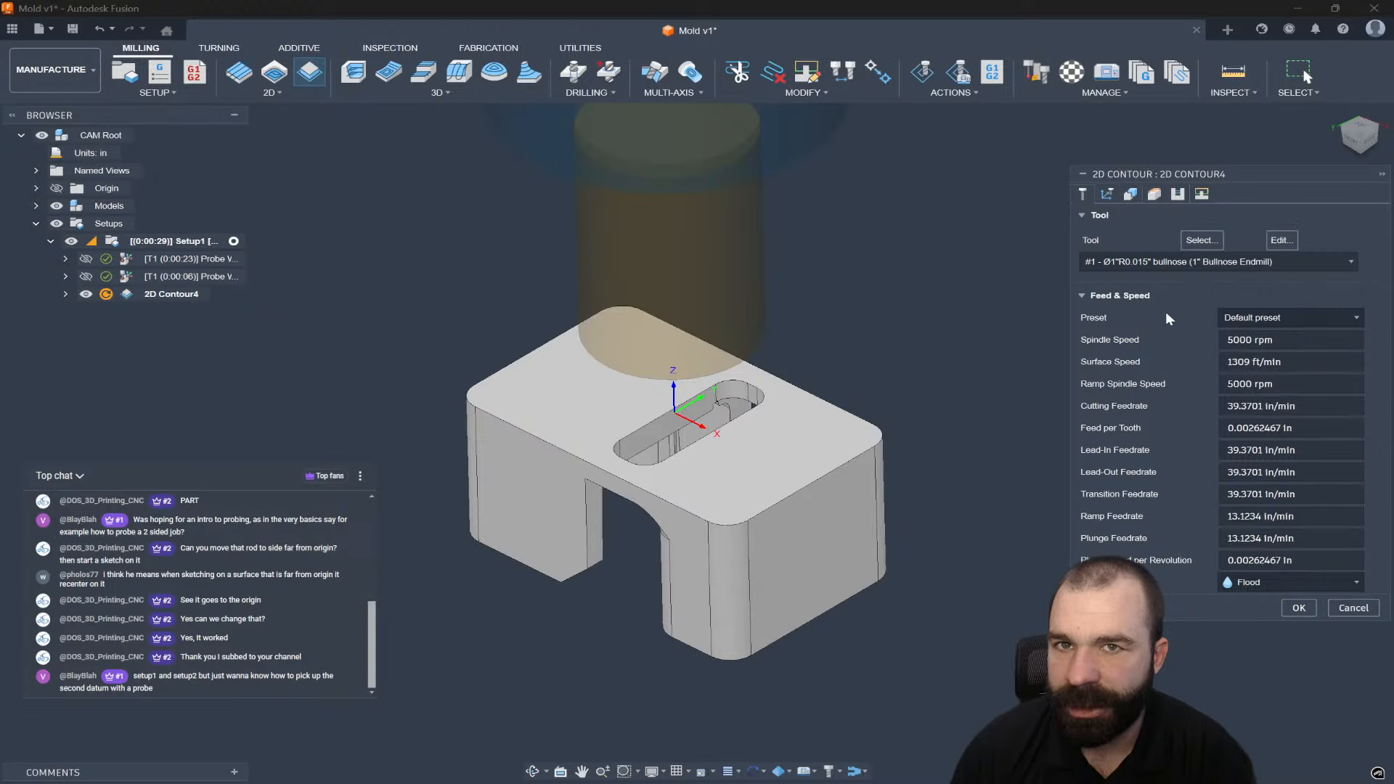
click(1292, 609)
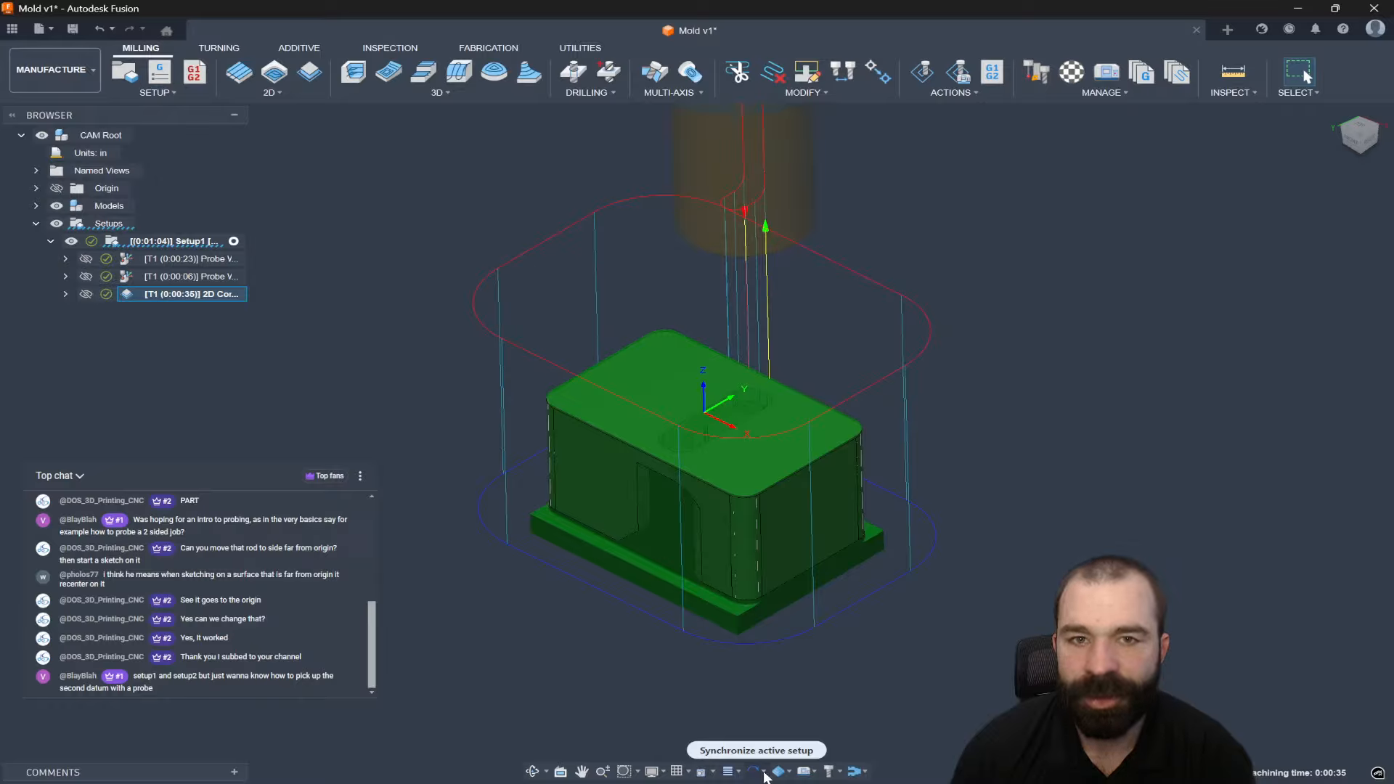
Turn off Tool axes in the toolpath display and view the 2D Contour's stock result.
click(738, 772)
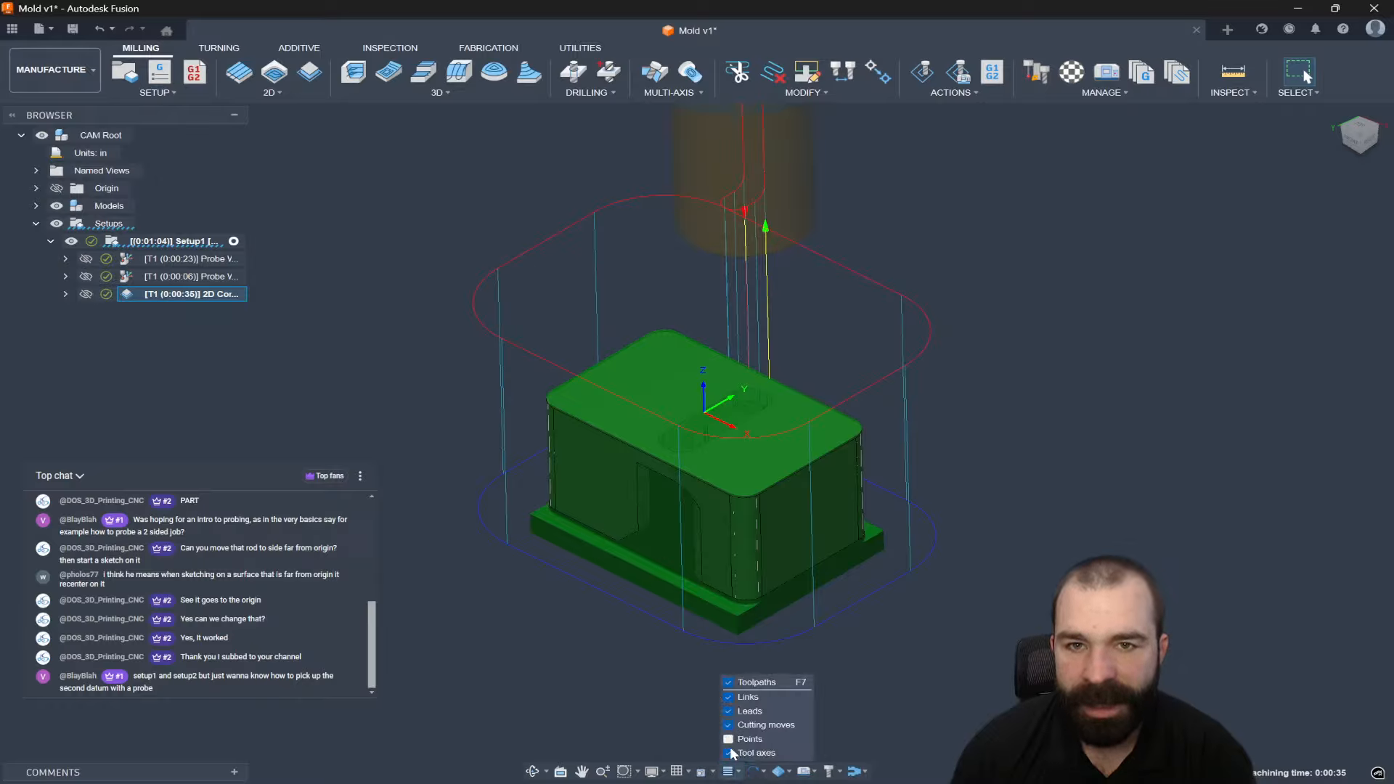
click(728, 753)
click(487, 633)
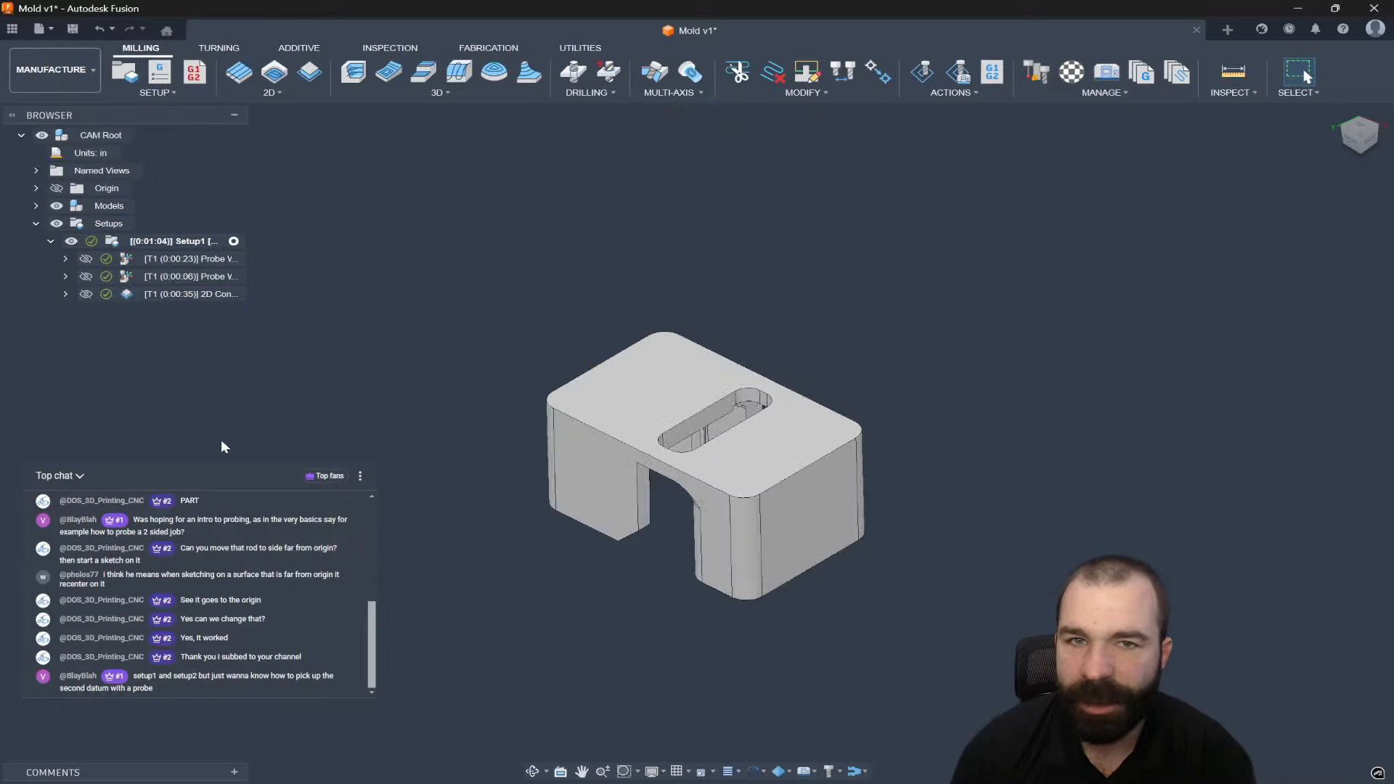
click(151, 278)
click(156, 293)
scroll(617, 540, up, 4)
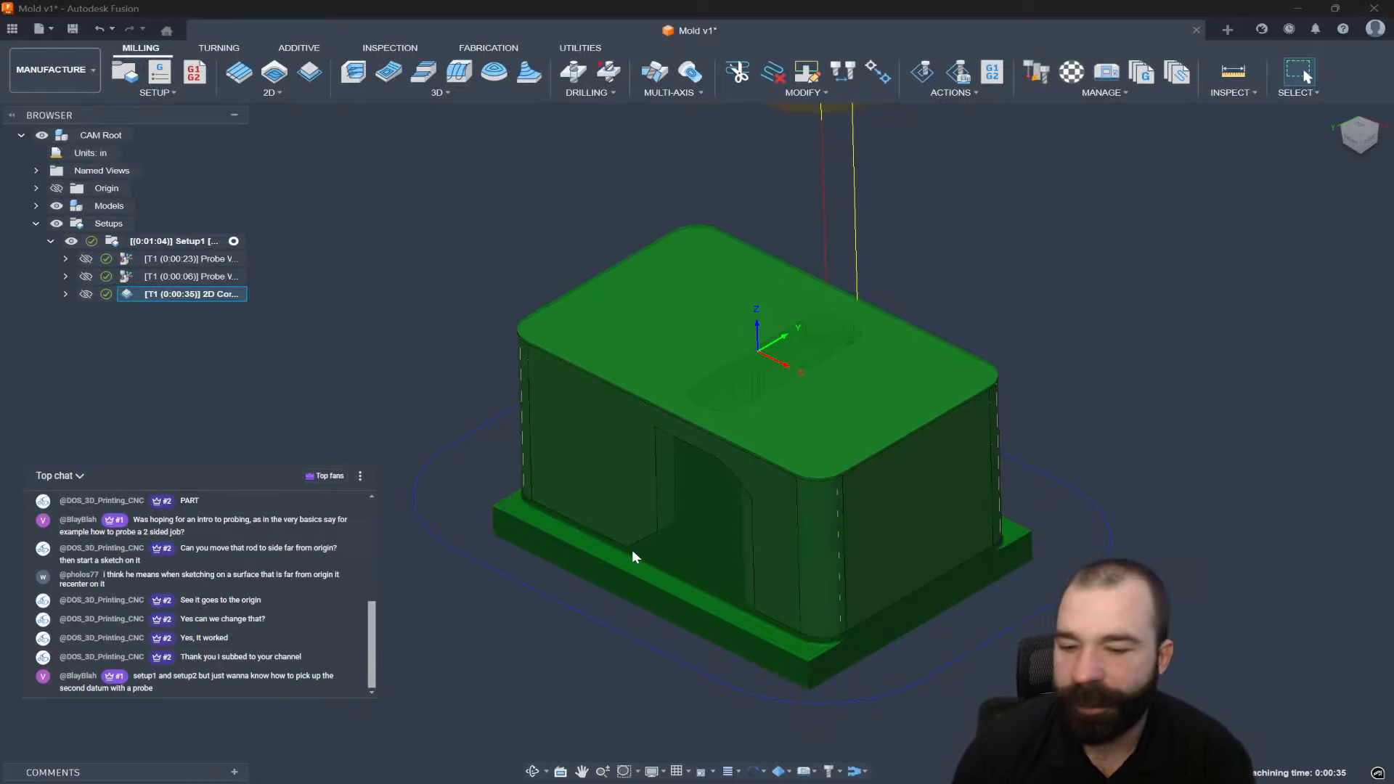
click(332, 303)
Create Setup2 with Stock mode From preceding setup.
click(134, 78)
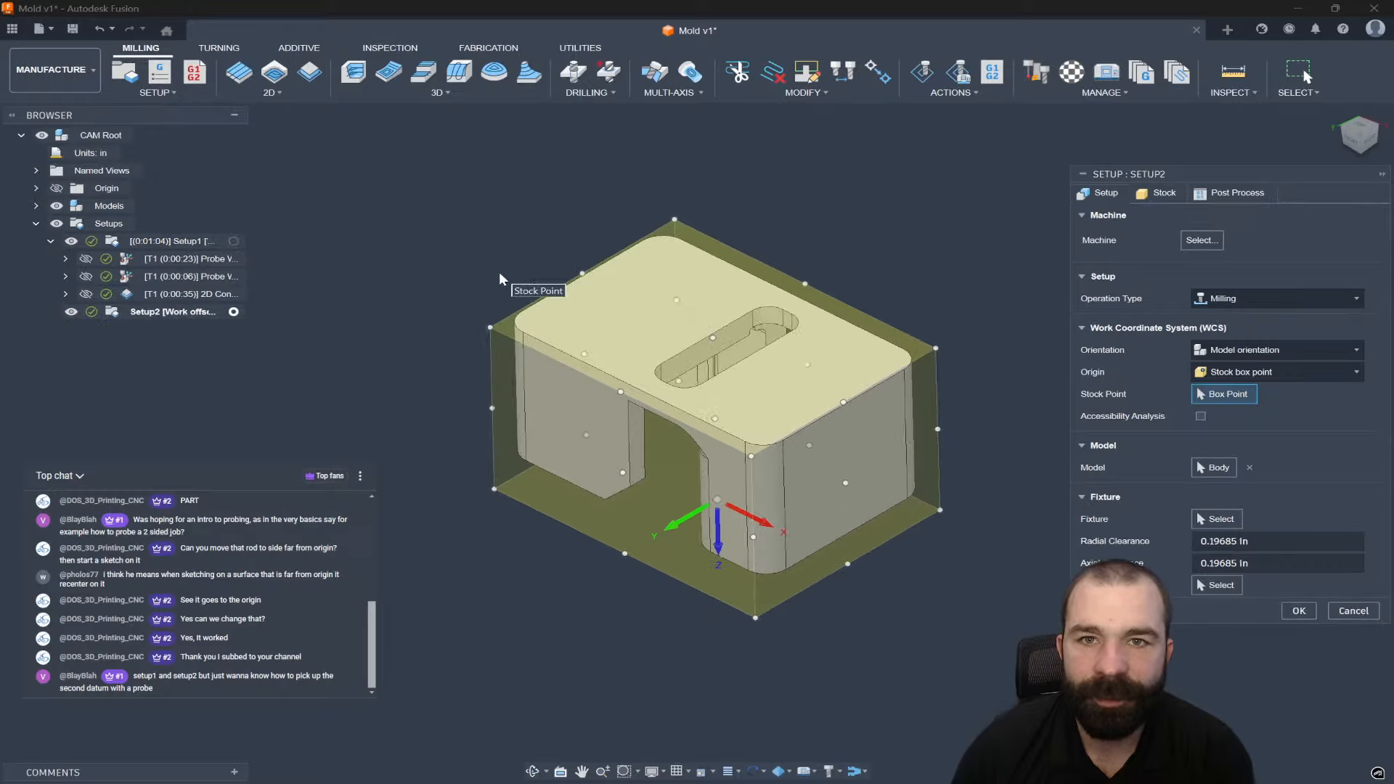
shift+middle_drag(534, 356, 1006, 318)
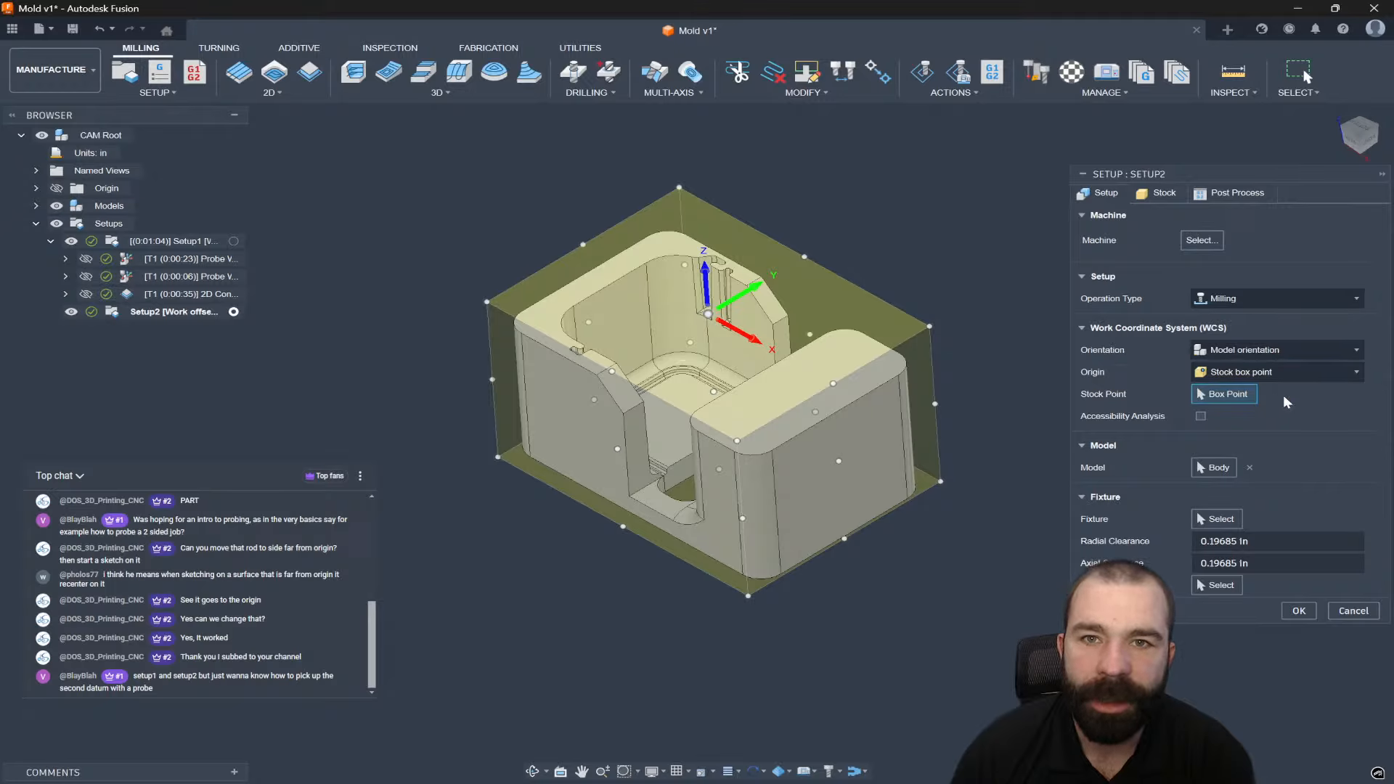
click(1161, 194)
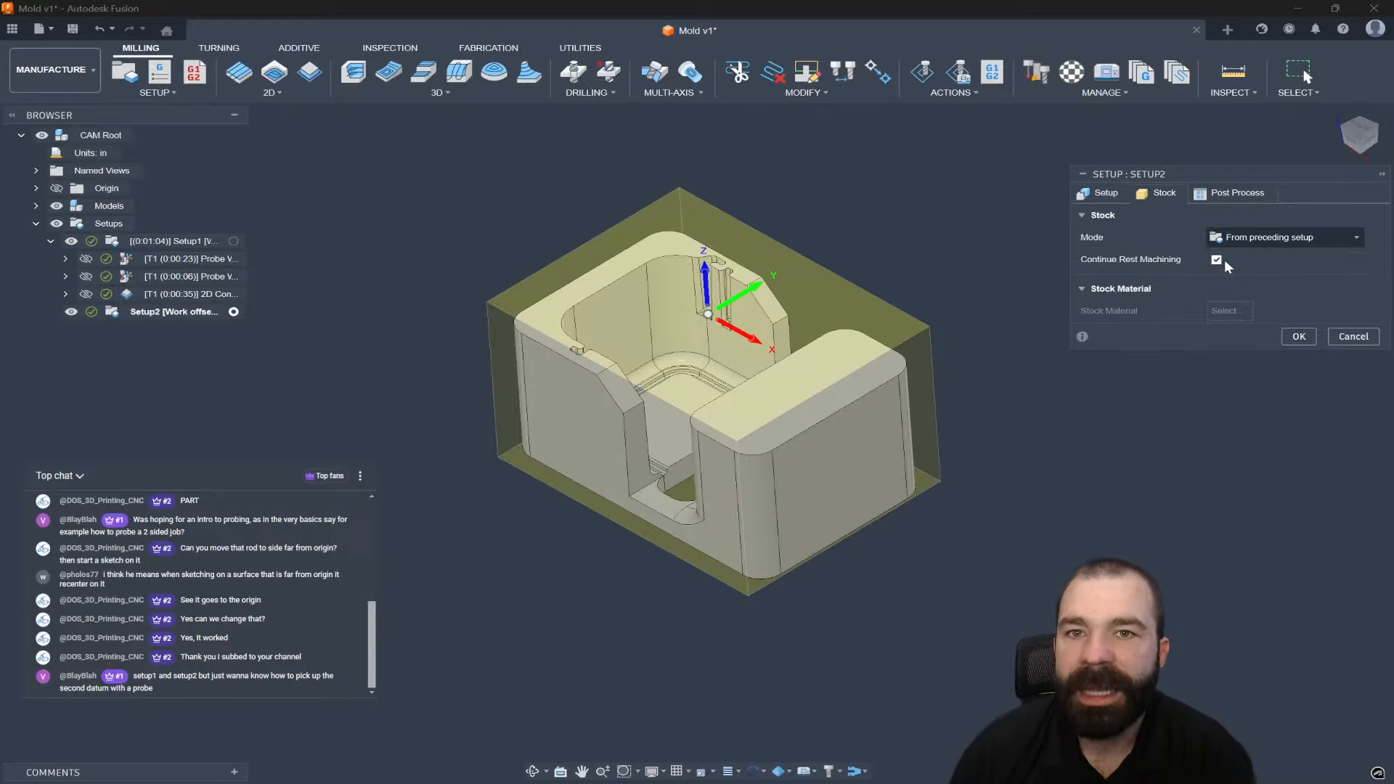
mouse_move(1220, 264)
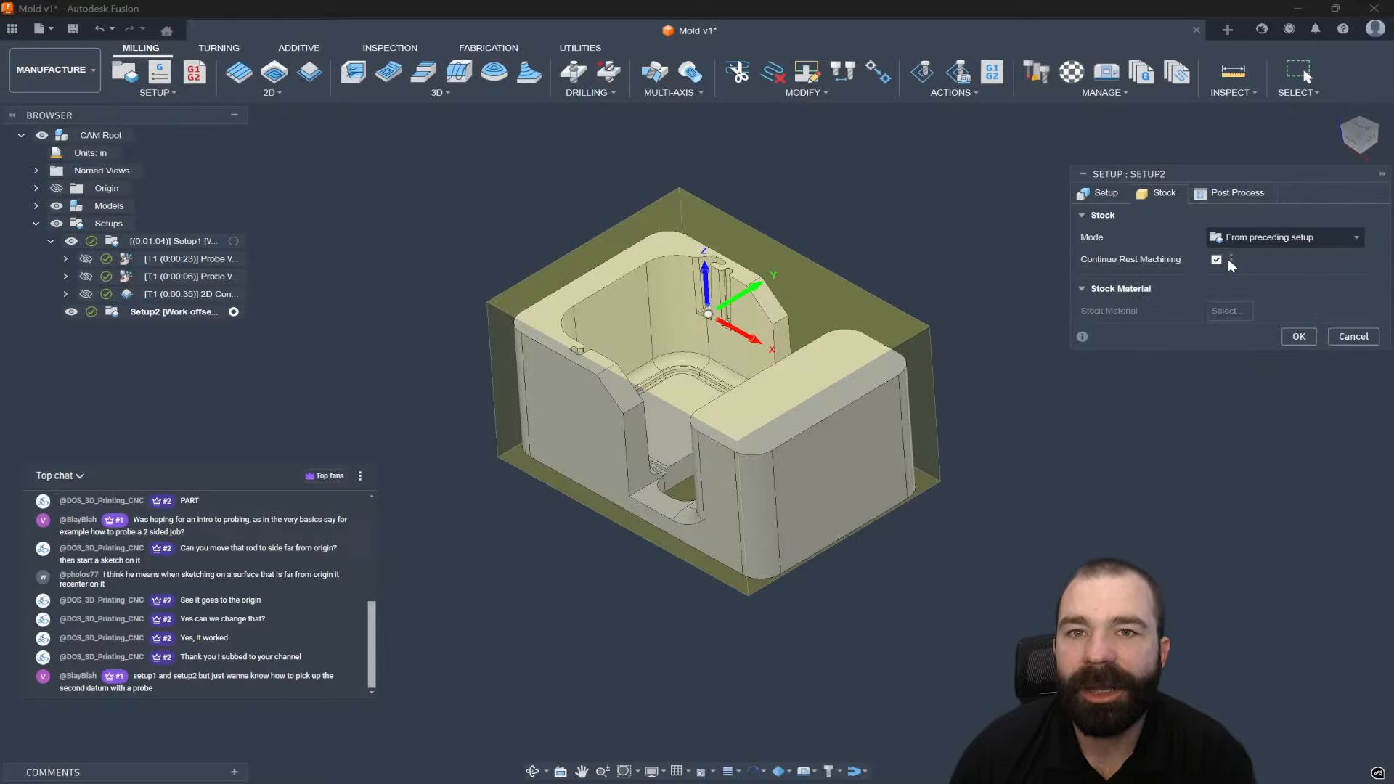
click(1231, 259)
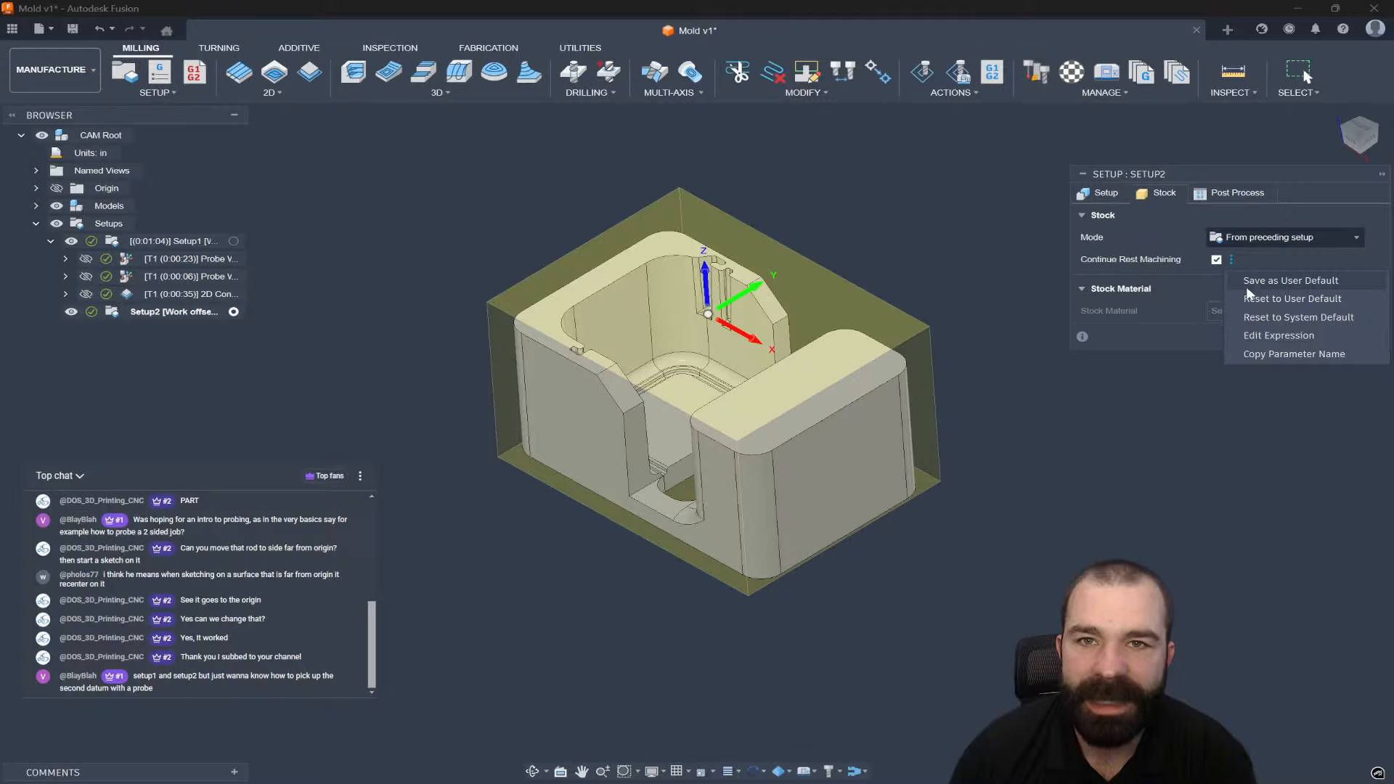
click(1248, 280)
click(1298, 336)
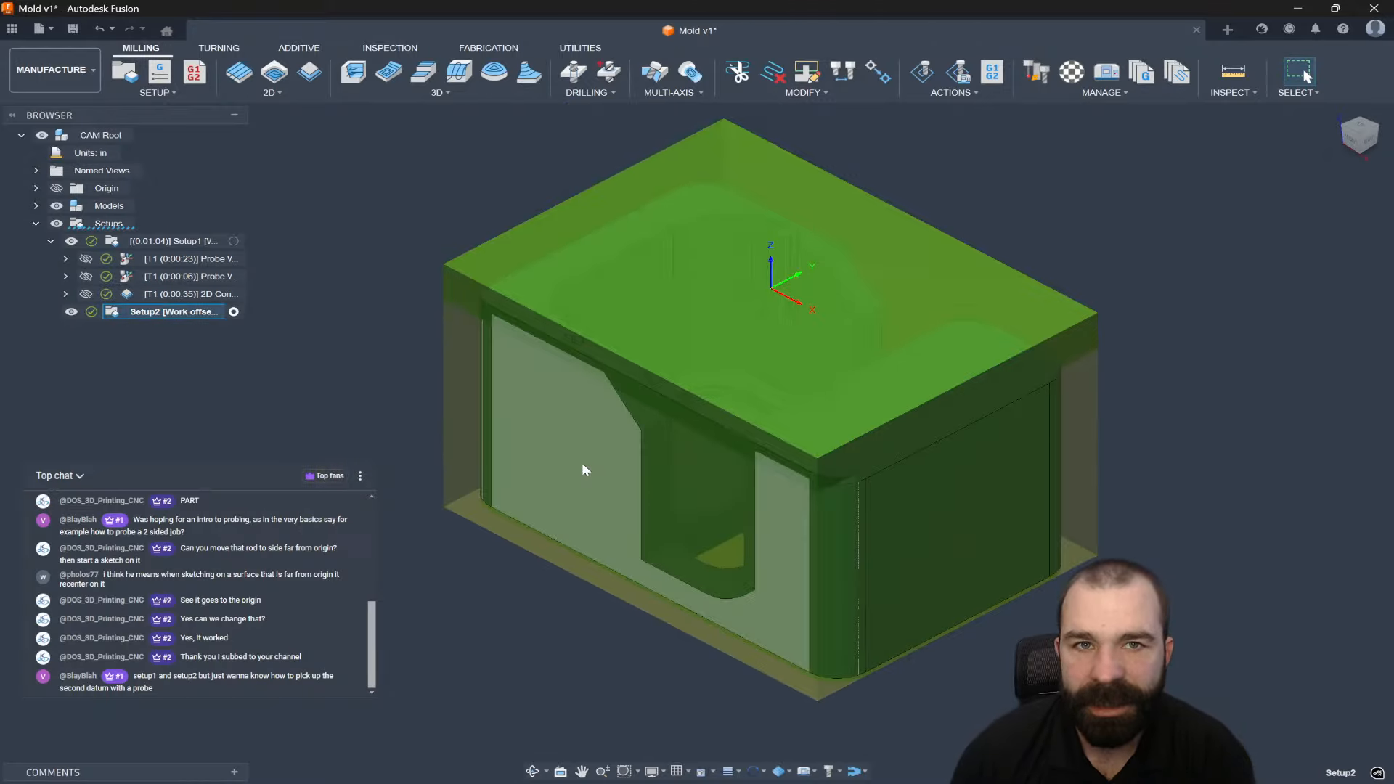
Set Setup2's work origin to the Model box point at the lower-left corner.
shift+middle_drag(582, 463, 566, 395)
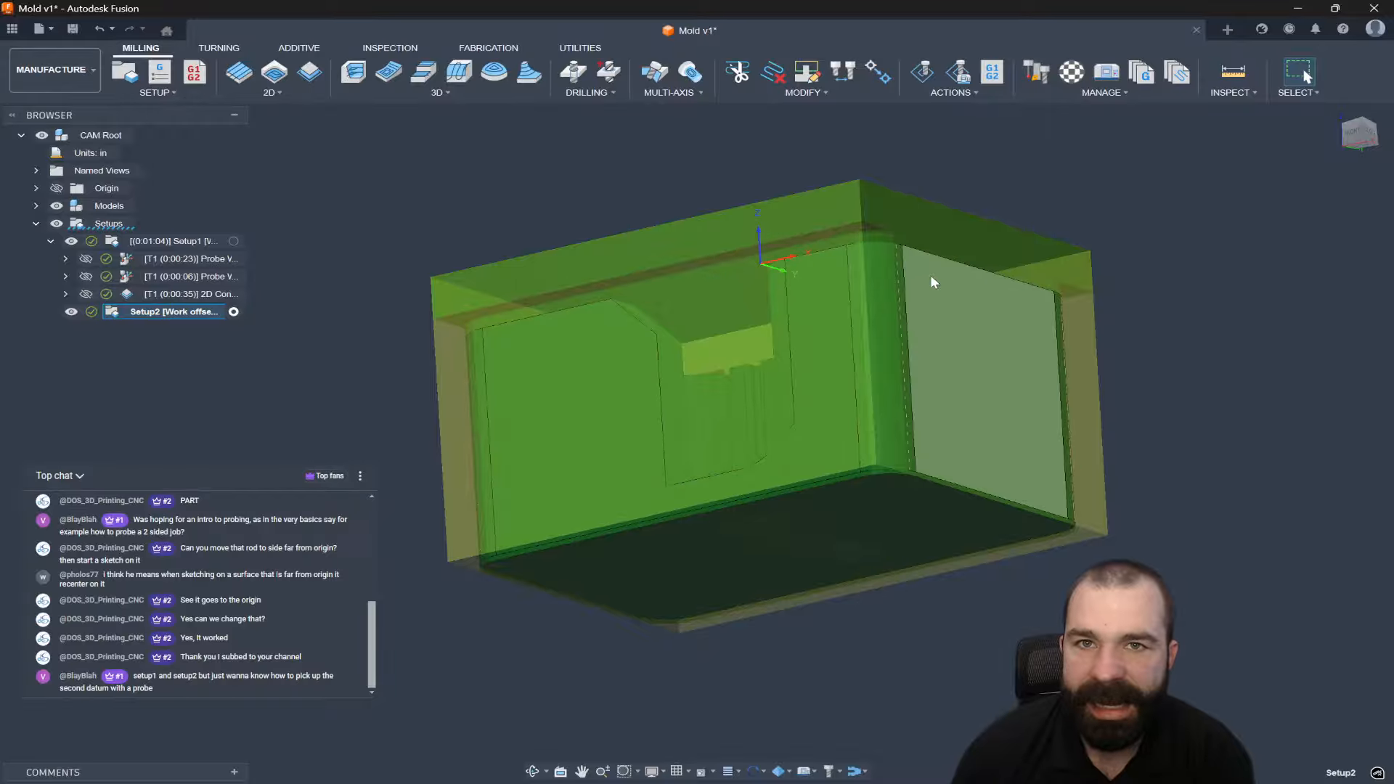
shift+middle_drag(1003, 329, 960, 459)
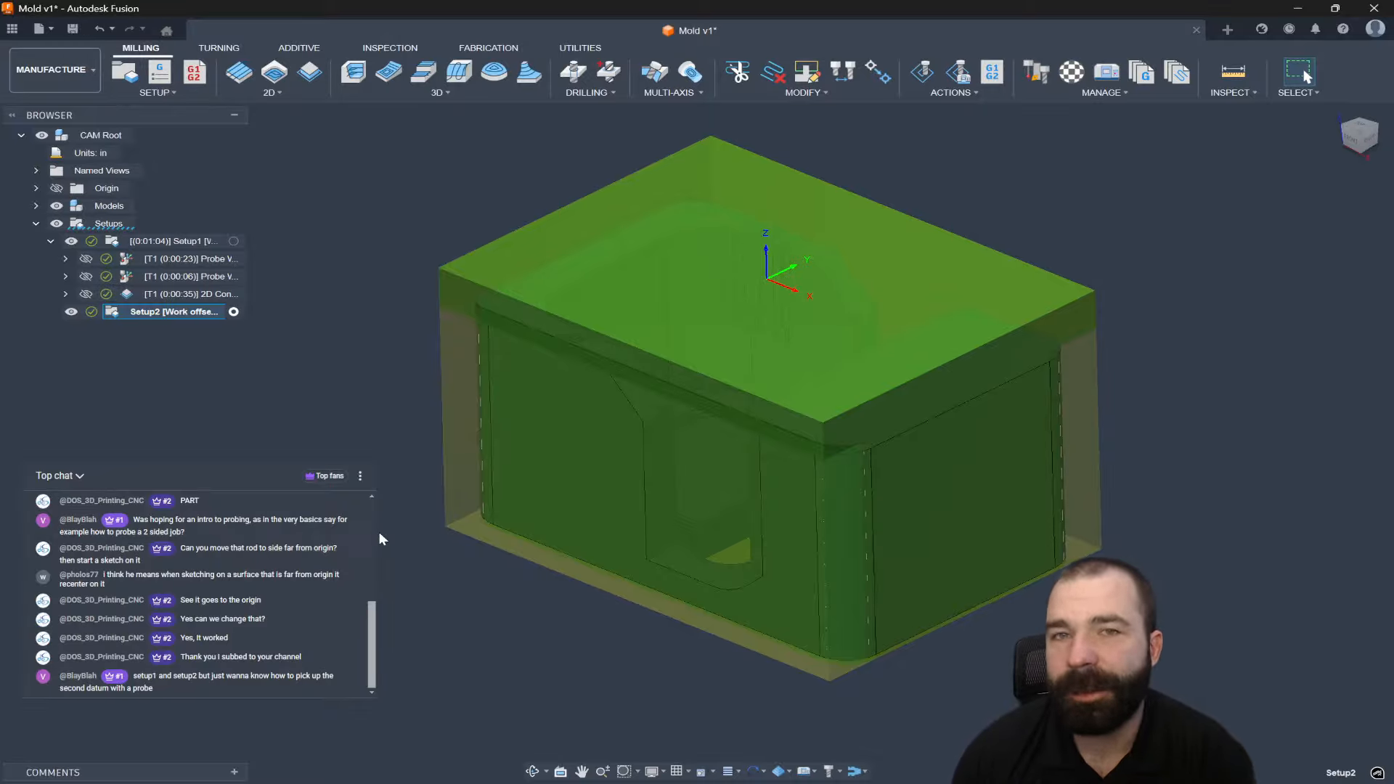
double_click(118, 313)
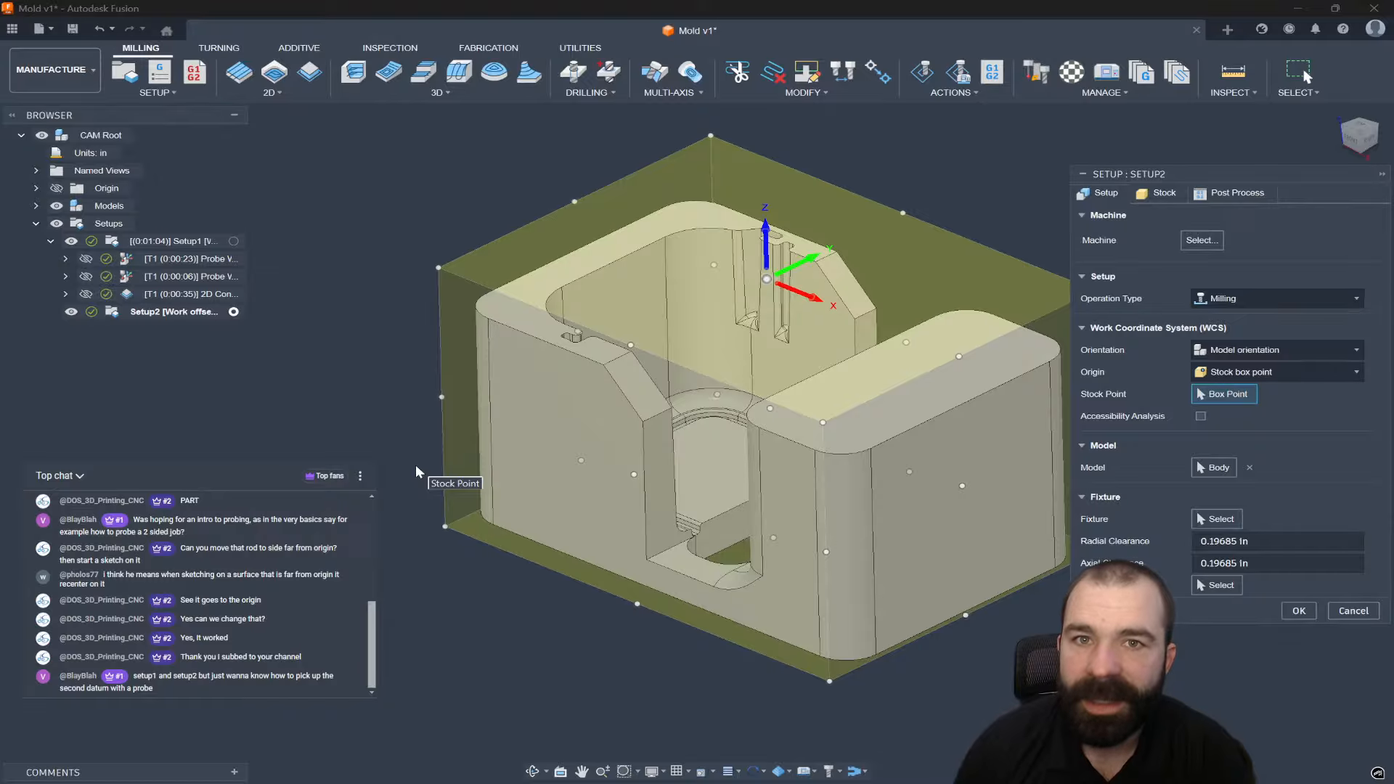
shift+middle_drag(415, 465, 648, 454)
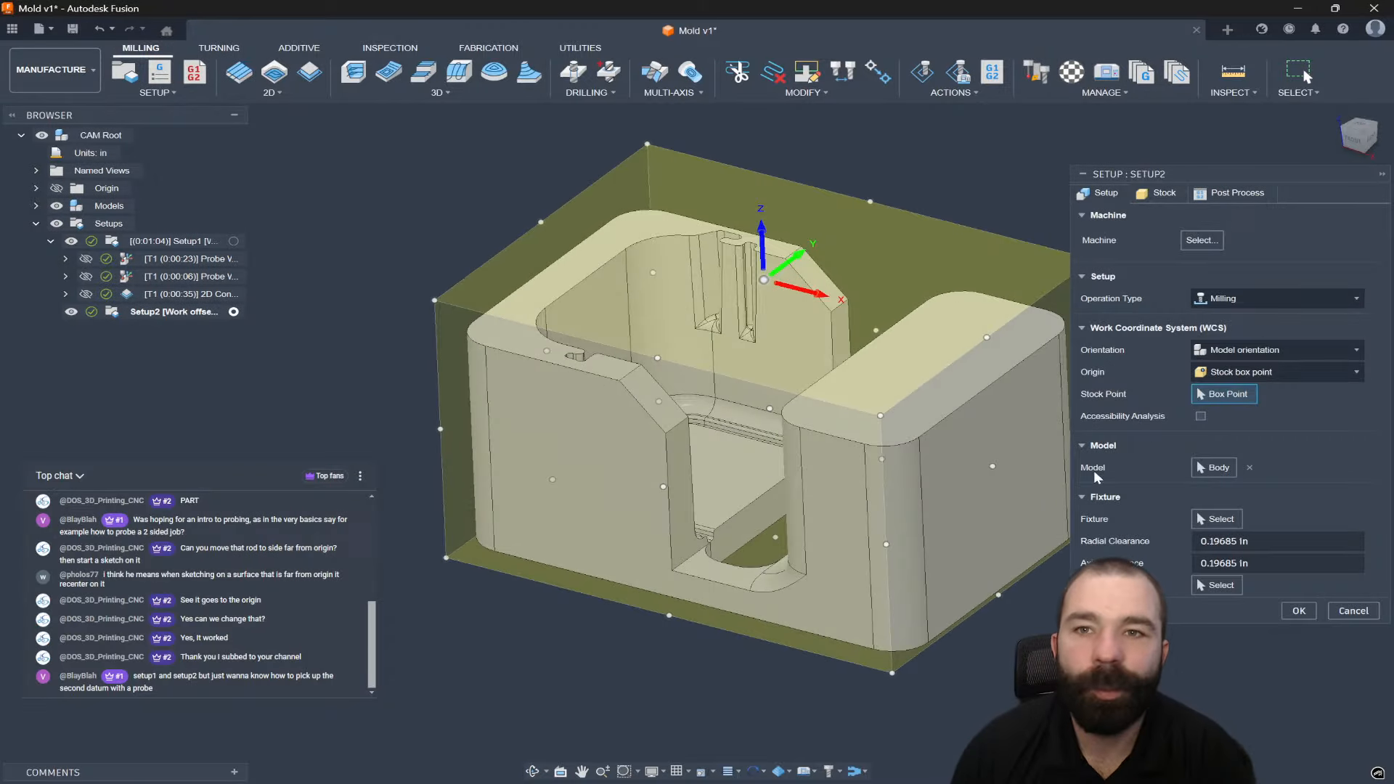
click(1223, 375)
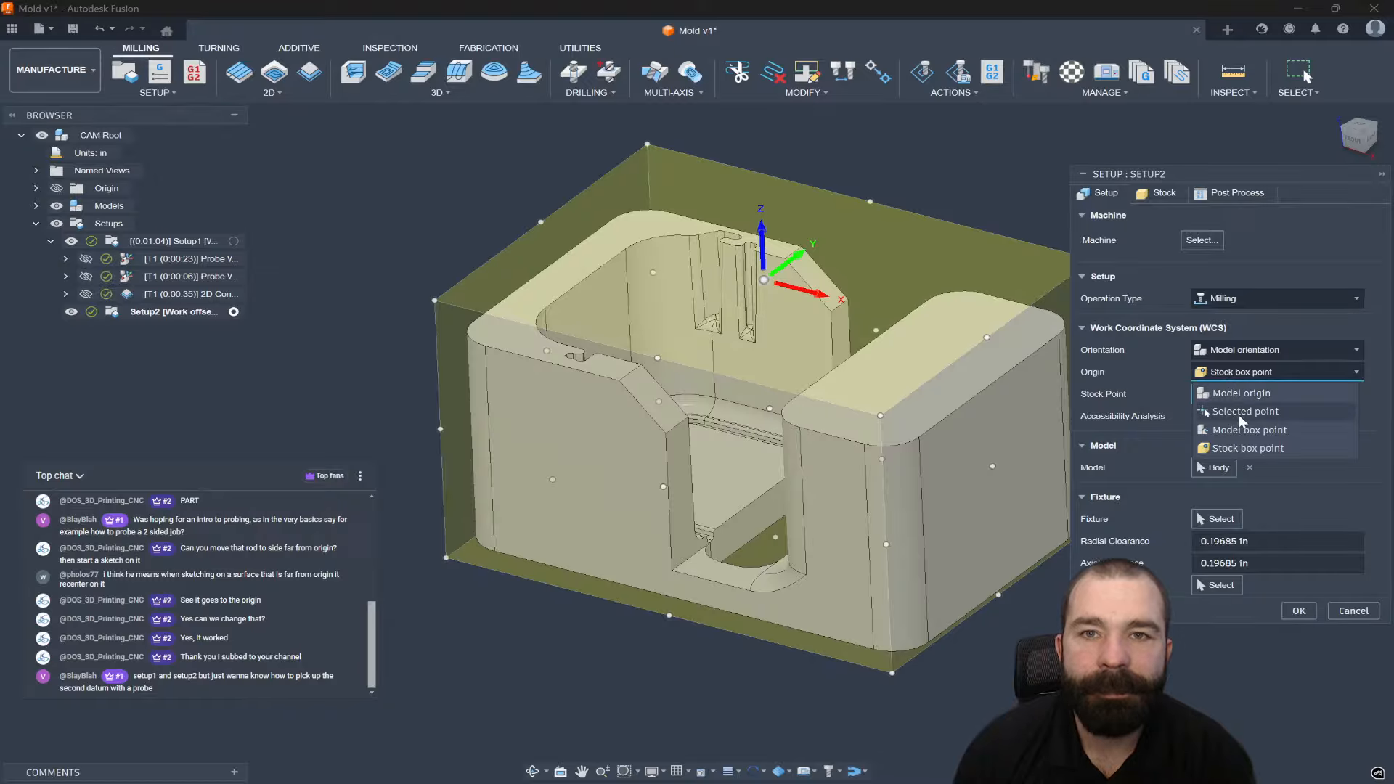
click(1240, 433)
shift+middle_drag(949, 488, 1063, 498)
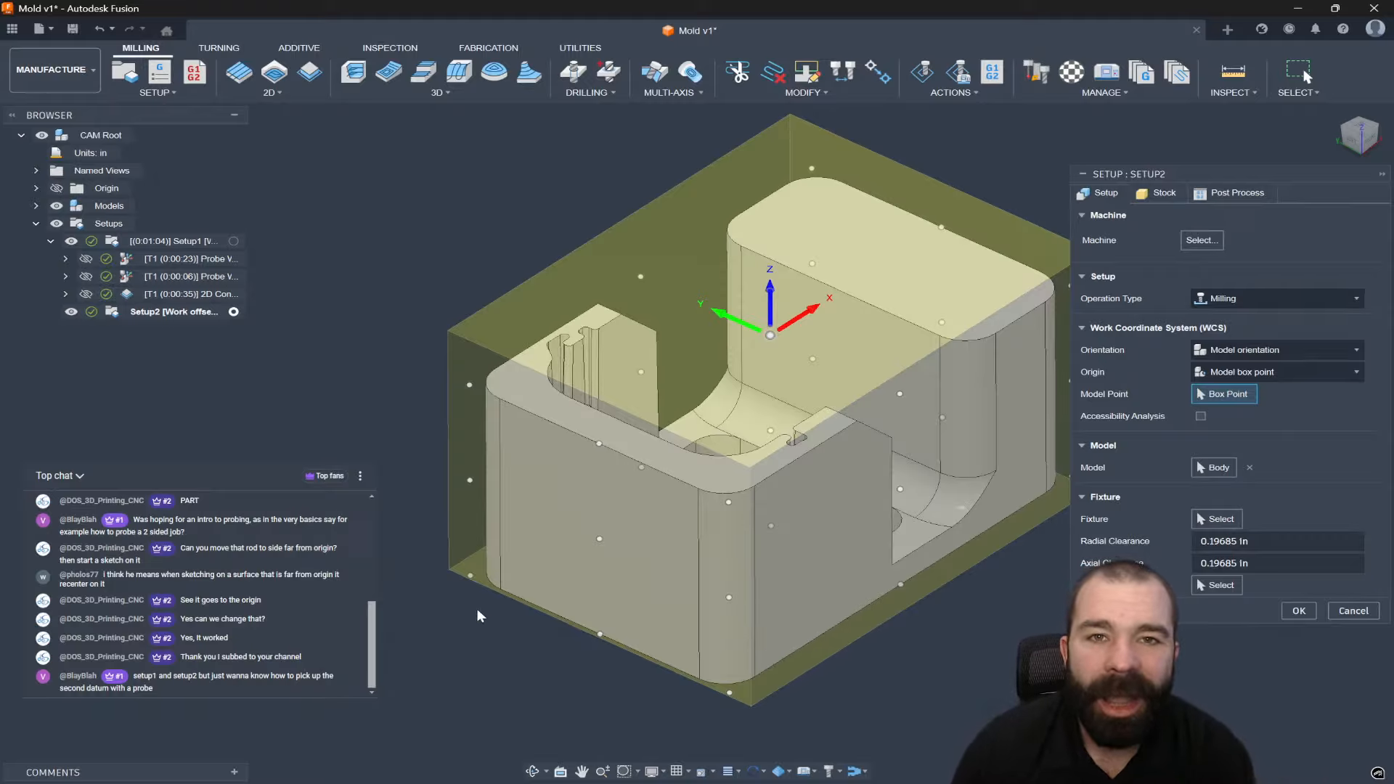
click(473, 578)
shift+middle_drag(474, 579, 587, 589)
shift+middle_drag(616, 542, 578, 633)
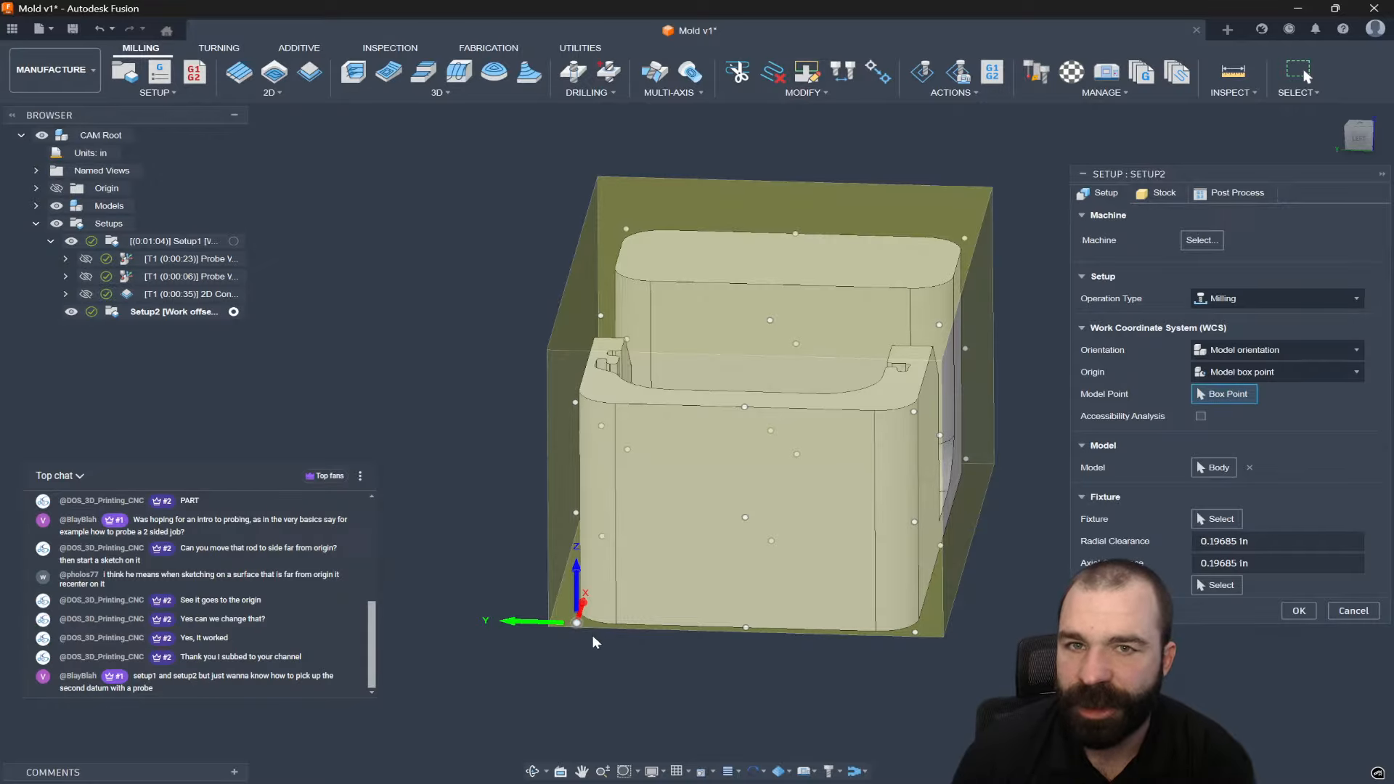
shift+middle_drag(594, 639, 507, 478)
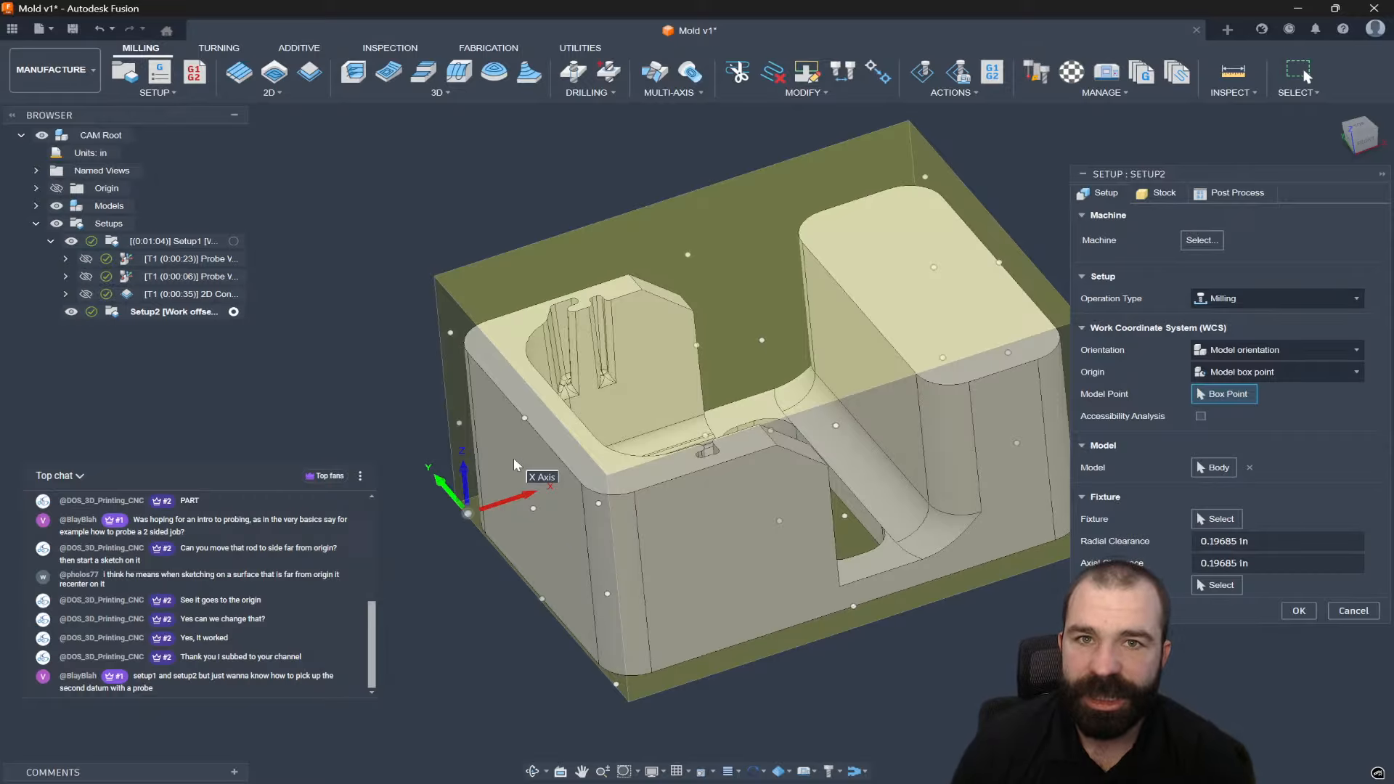
shift+middle_drag(514, 465, 599, 499)
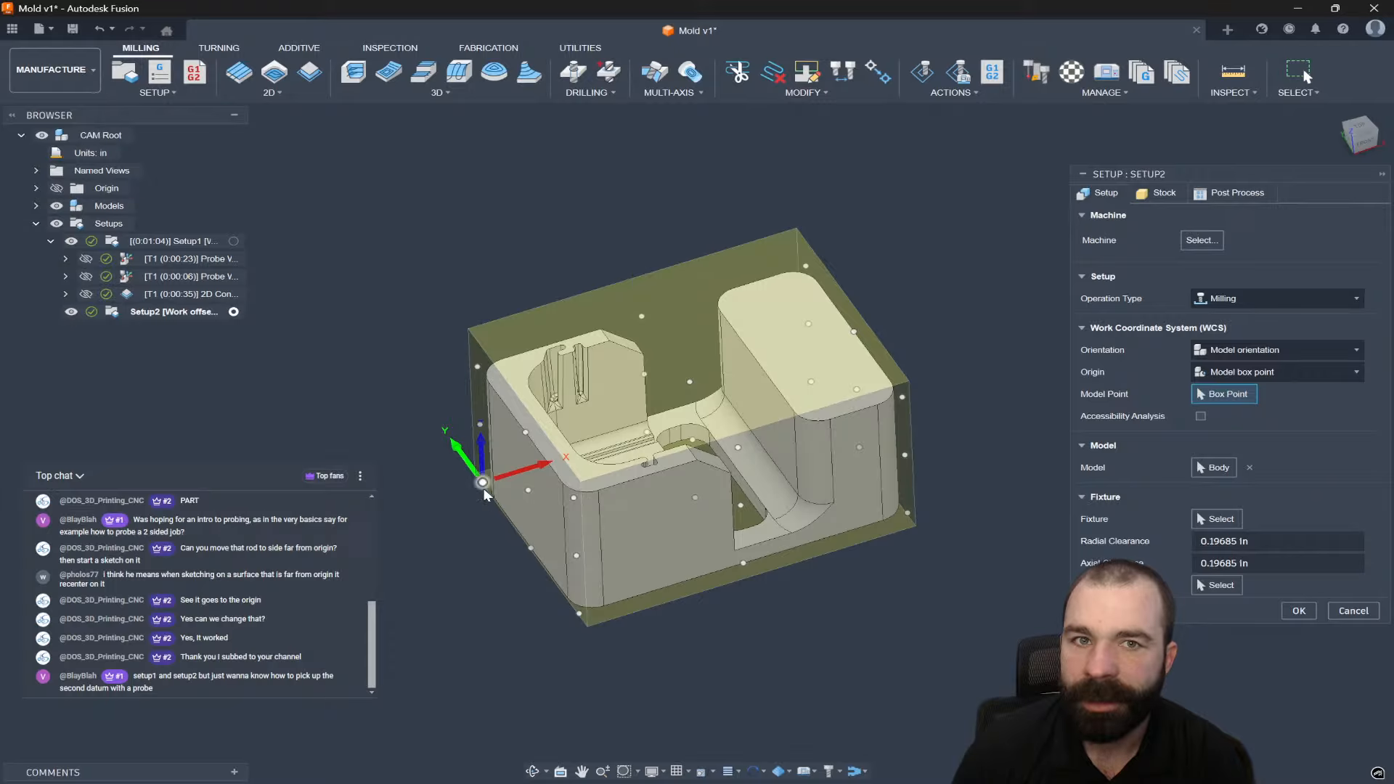
click(1299, 610)
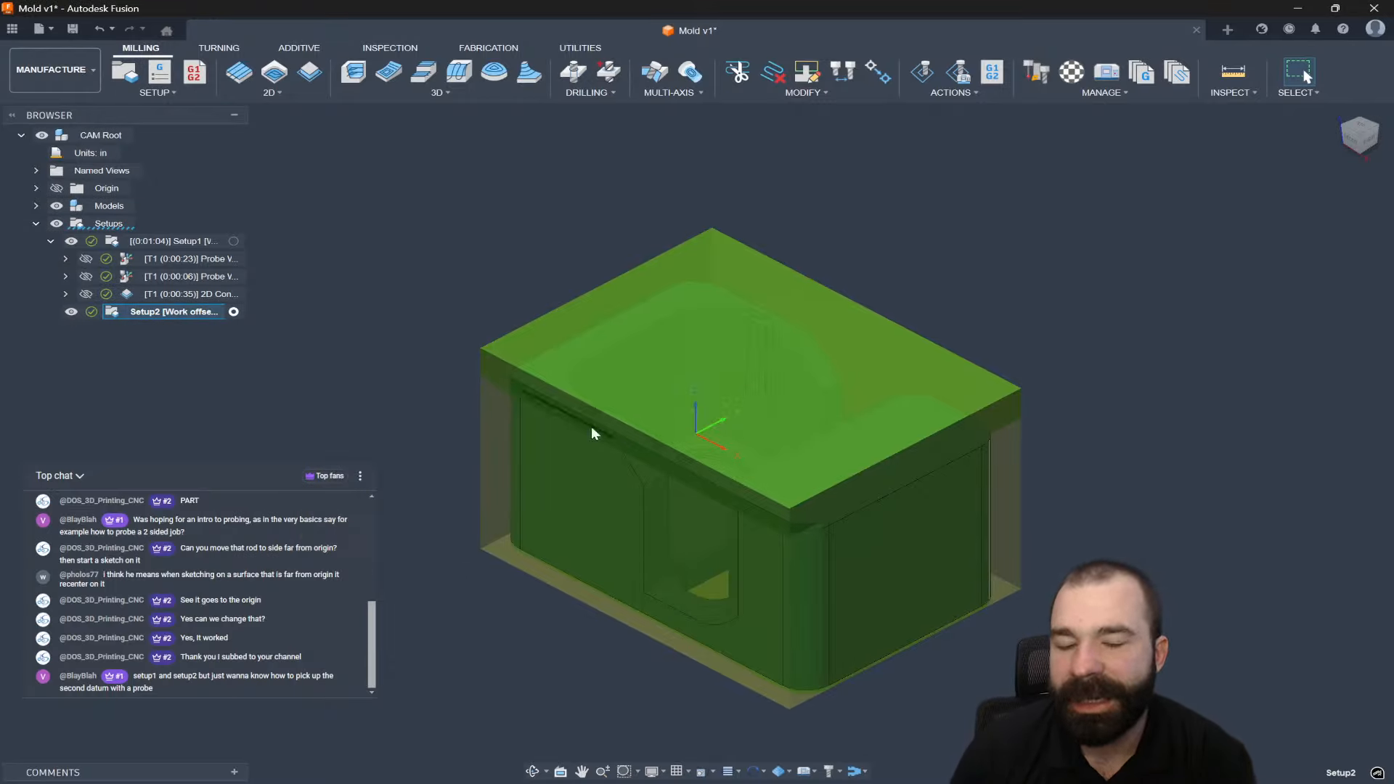
Add a Face operation to Setup2 with Multiple Depths enabled, generating Face1.
click(242, 73)
click(1177, 194)
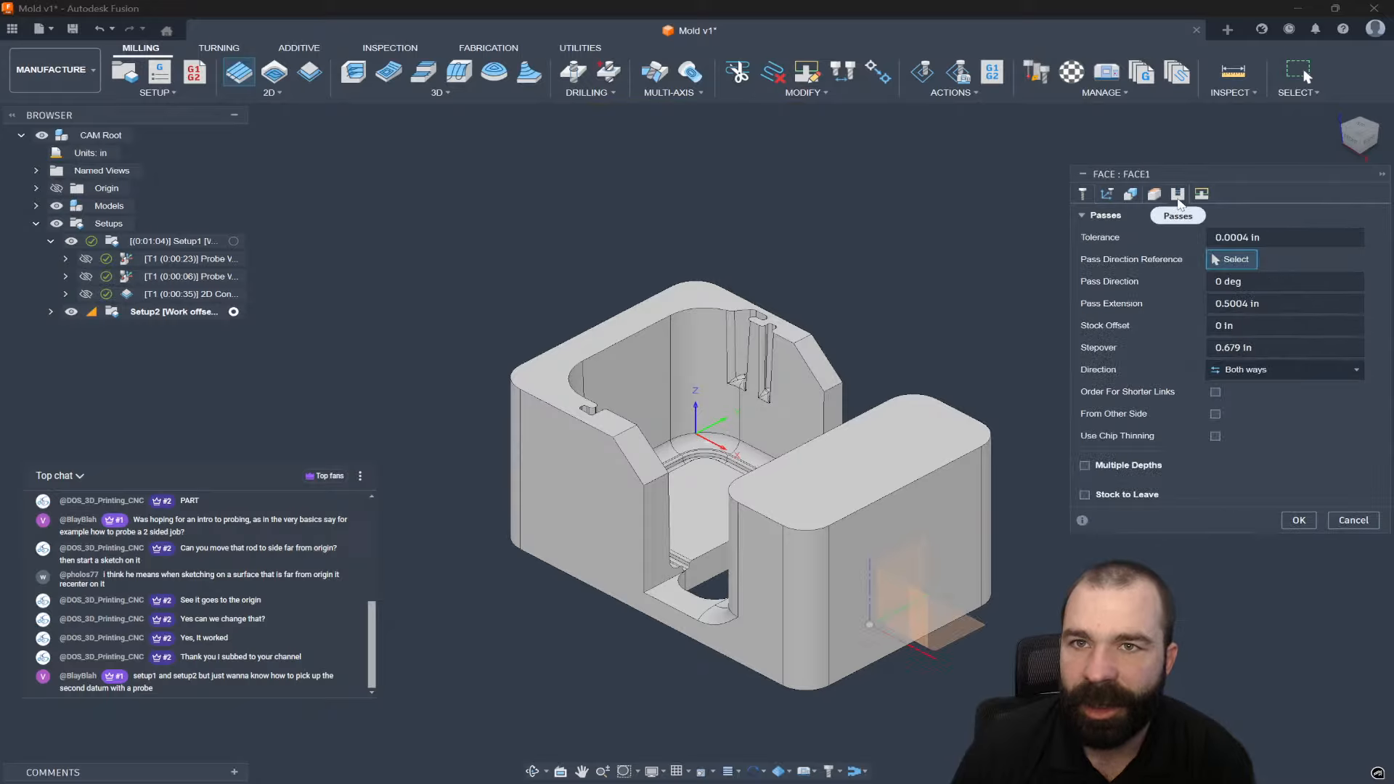
click(1084, 466)
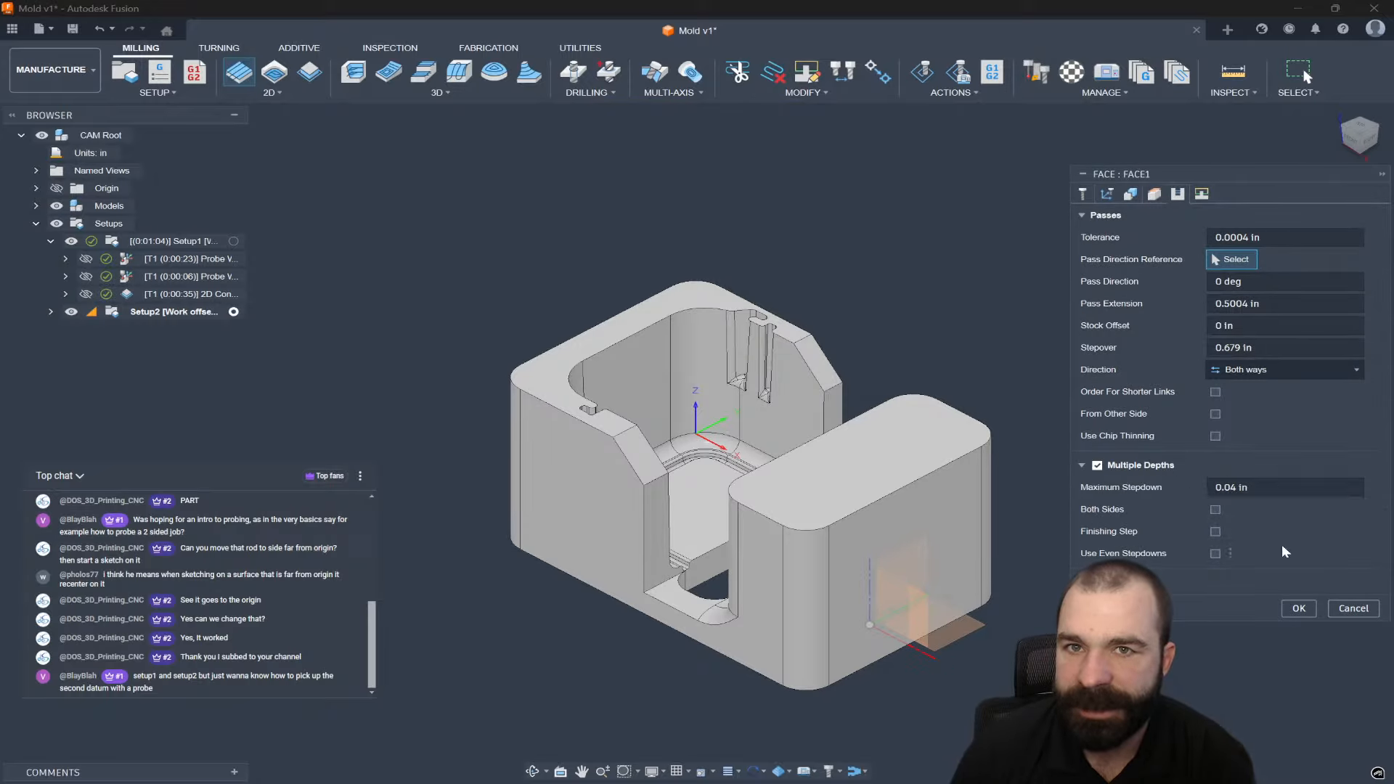
click(1298, 610)
scroll(482, 416, down, 2)
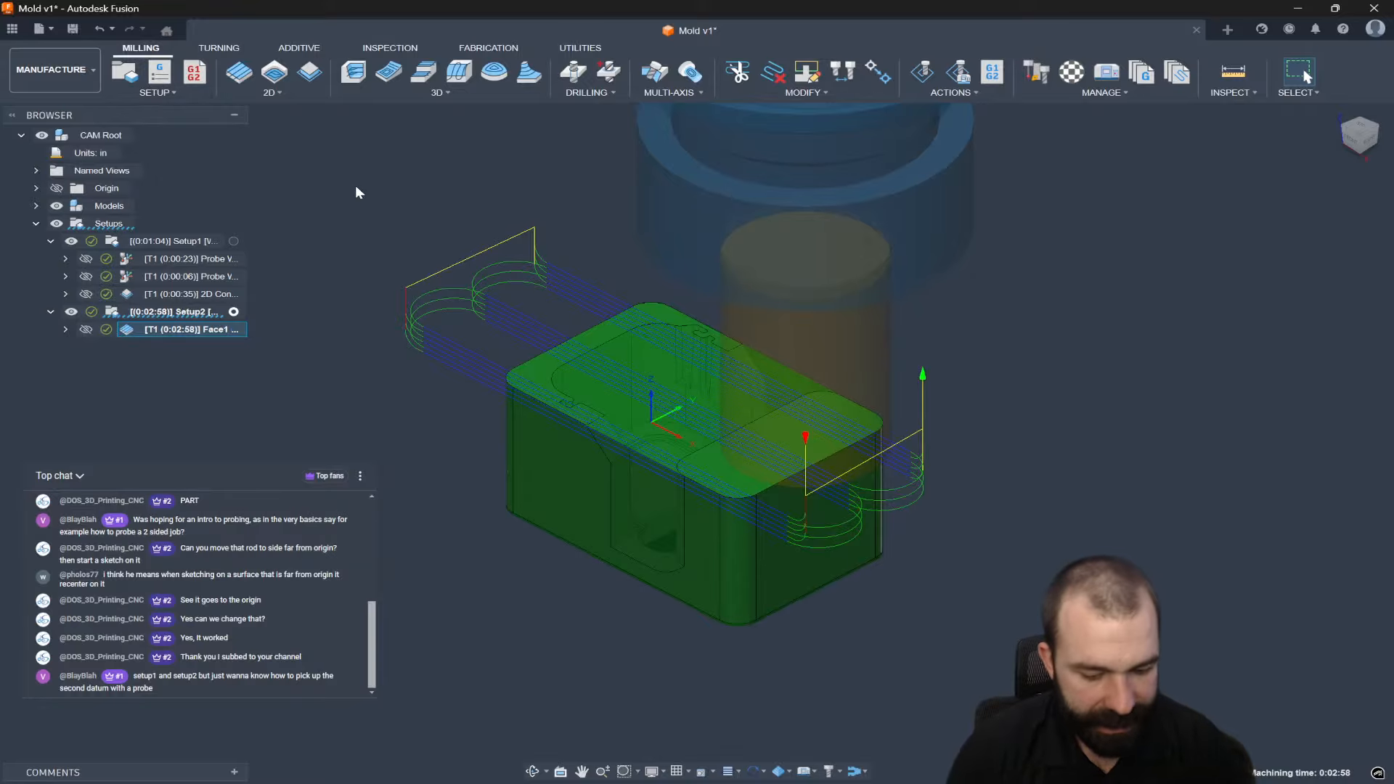
Add a Probe WCS operation with the Ø6mm probe, touching the front and side faces as an XY outer corner.
key(s)
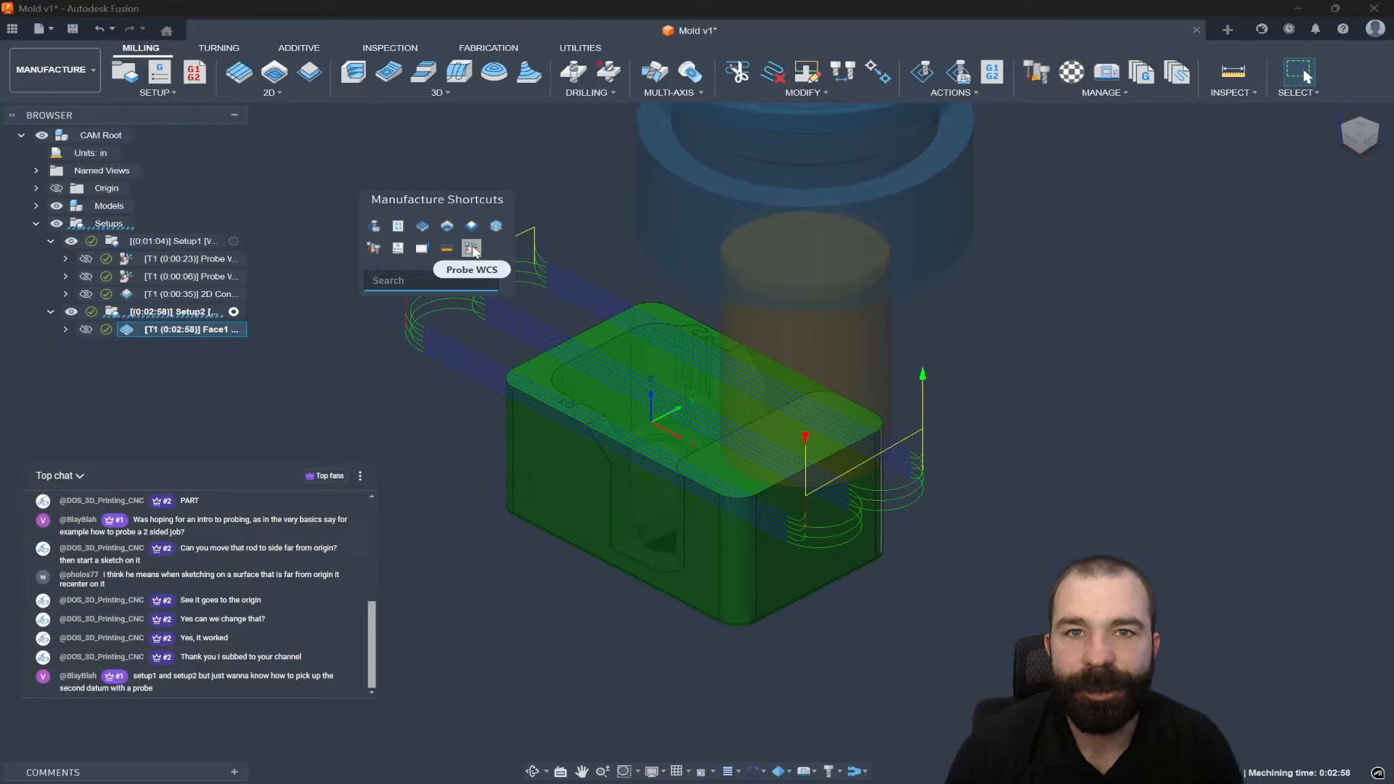
click(442, 251)
shift+middle_drag(582, 447, 978, 377)
click(1160, 263)
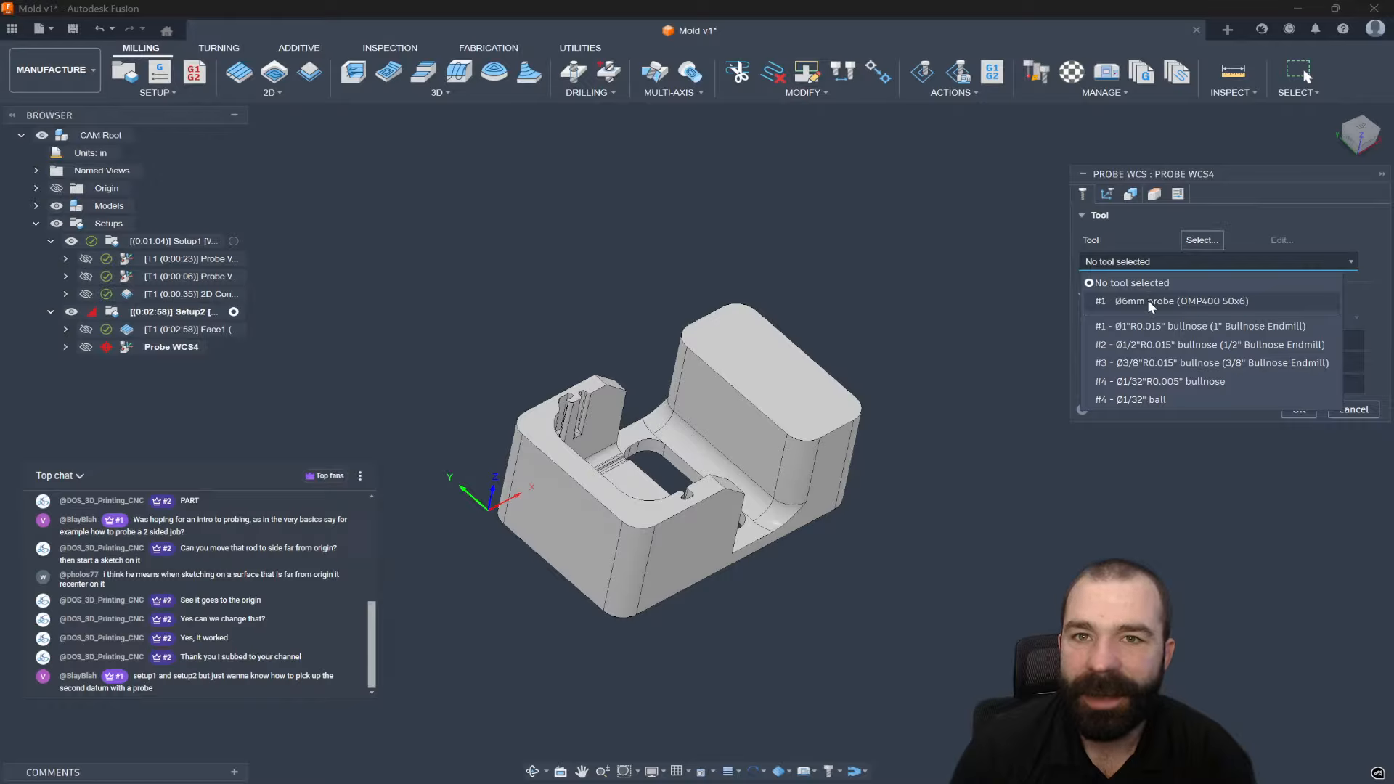
click(1148, 302)
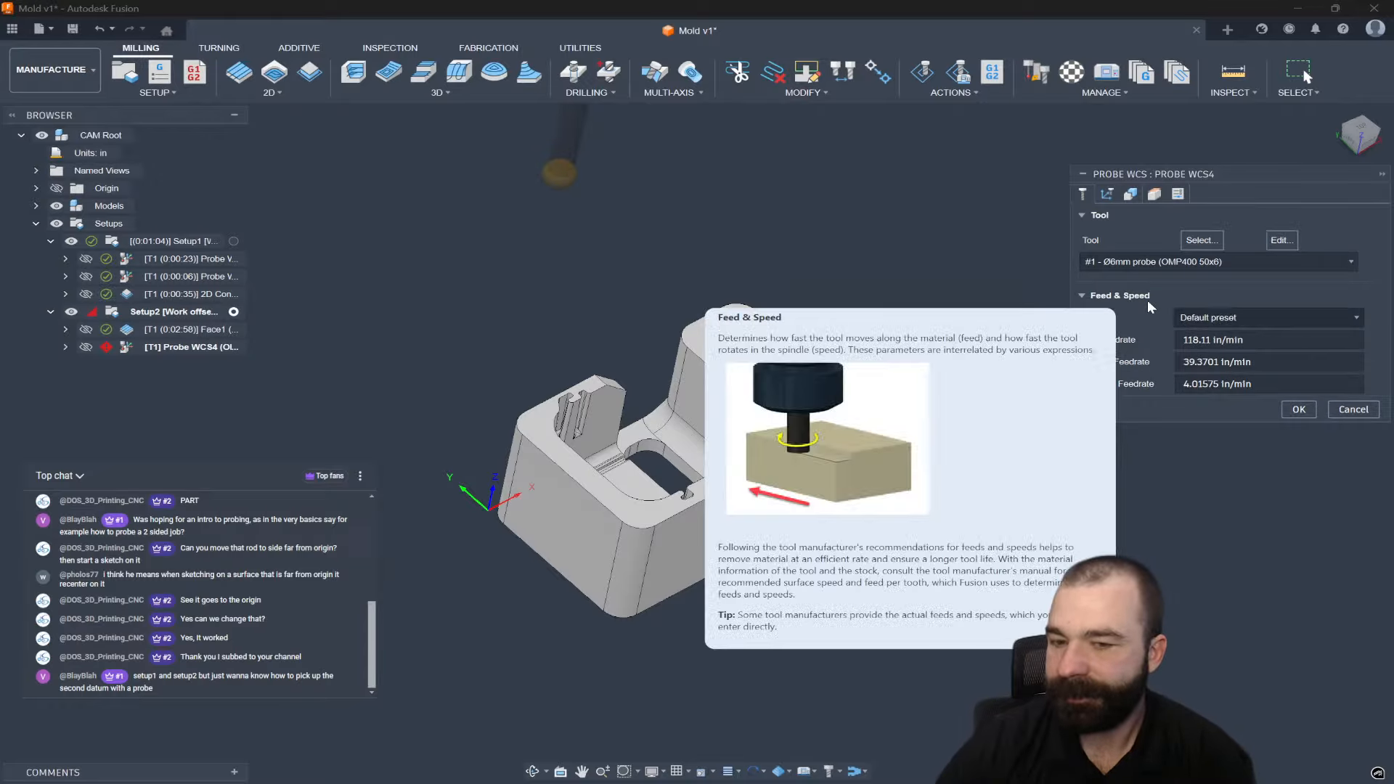
shift+middle_drag(603, 535, 1190, 480)
click(660, 501)
click(639, 511)
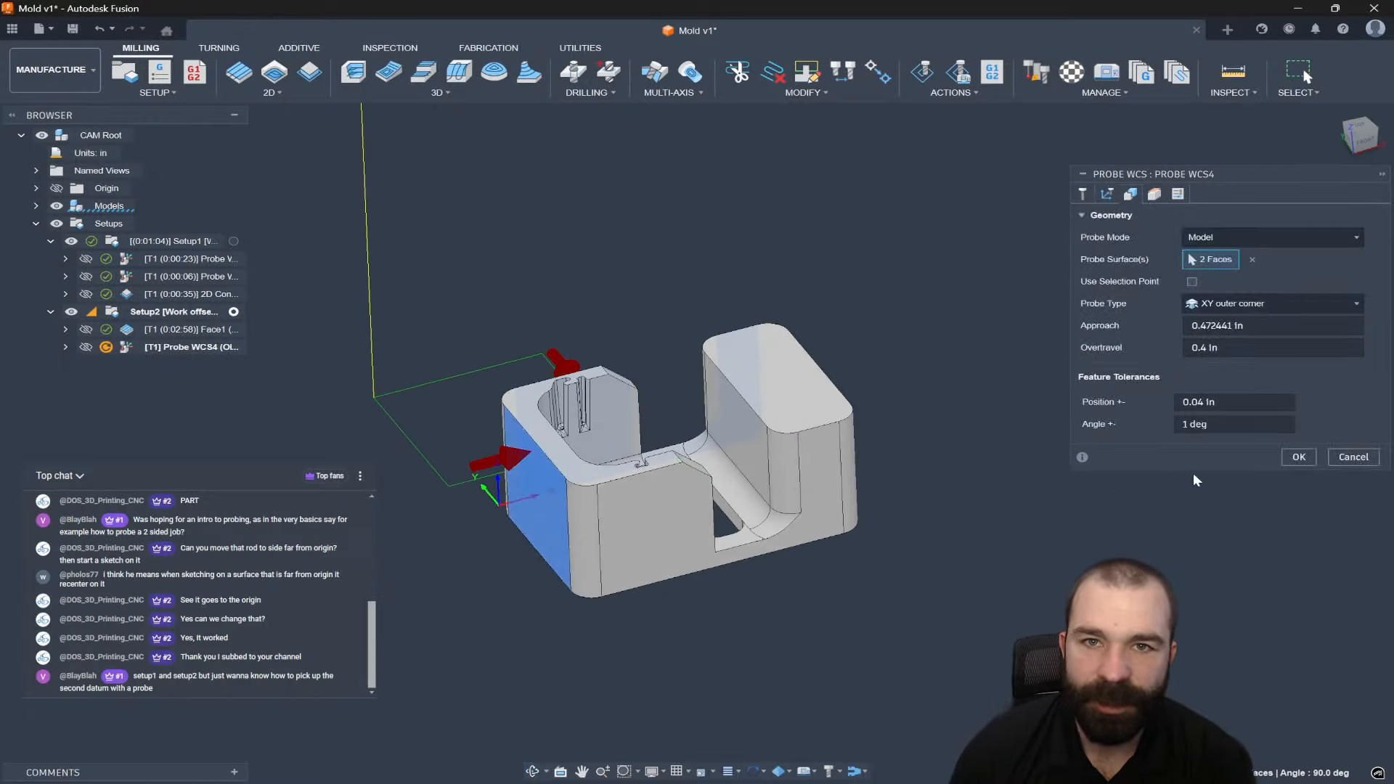
click(1298, 456)
shift+middle_drag(935, 455, 861, 482)
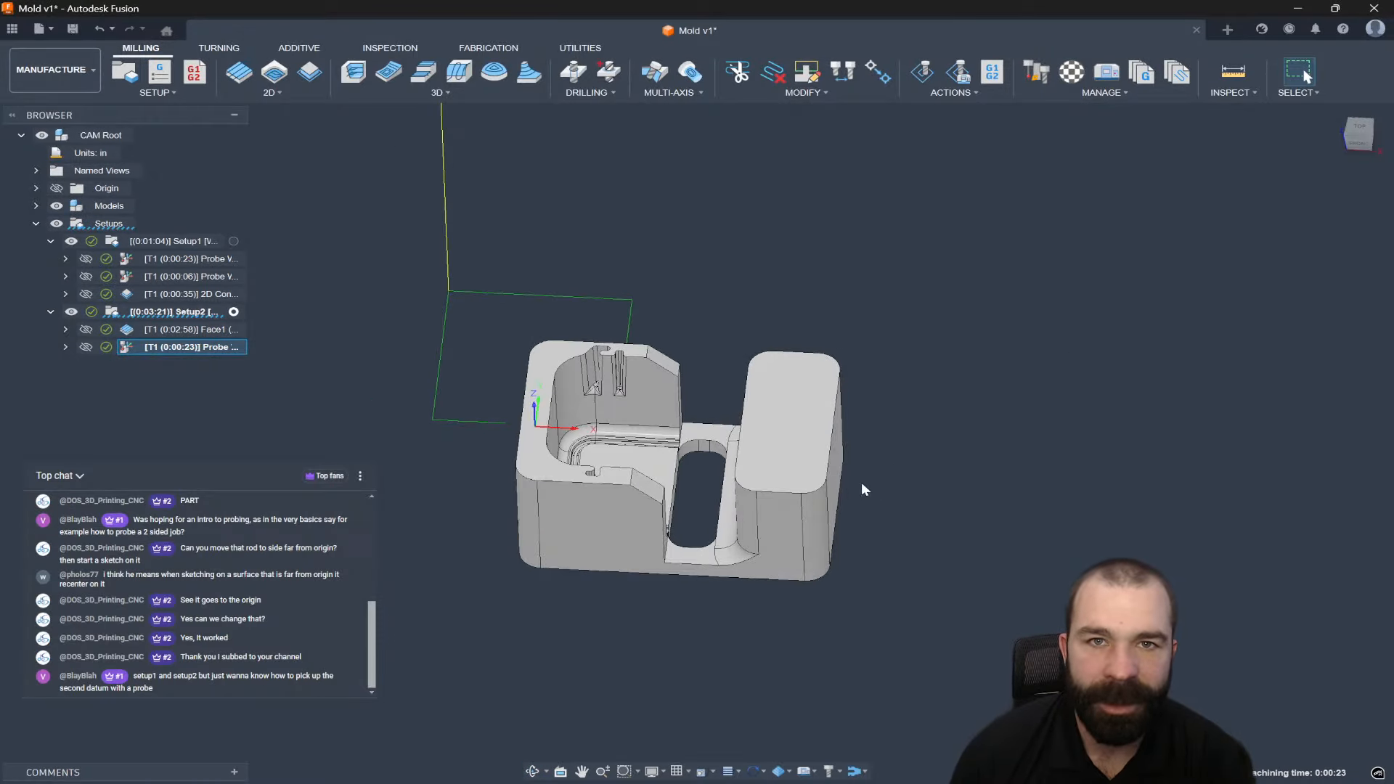
Add a Probe WCS operation to Setup2 that probes the model's top face as a Z surface.
right_click(201, 313)
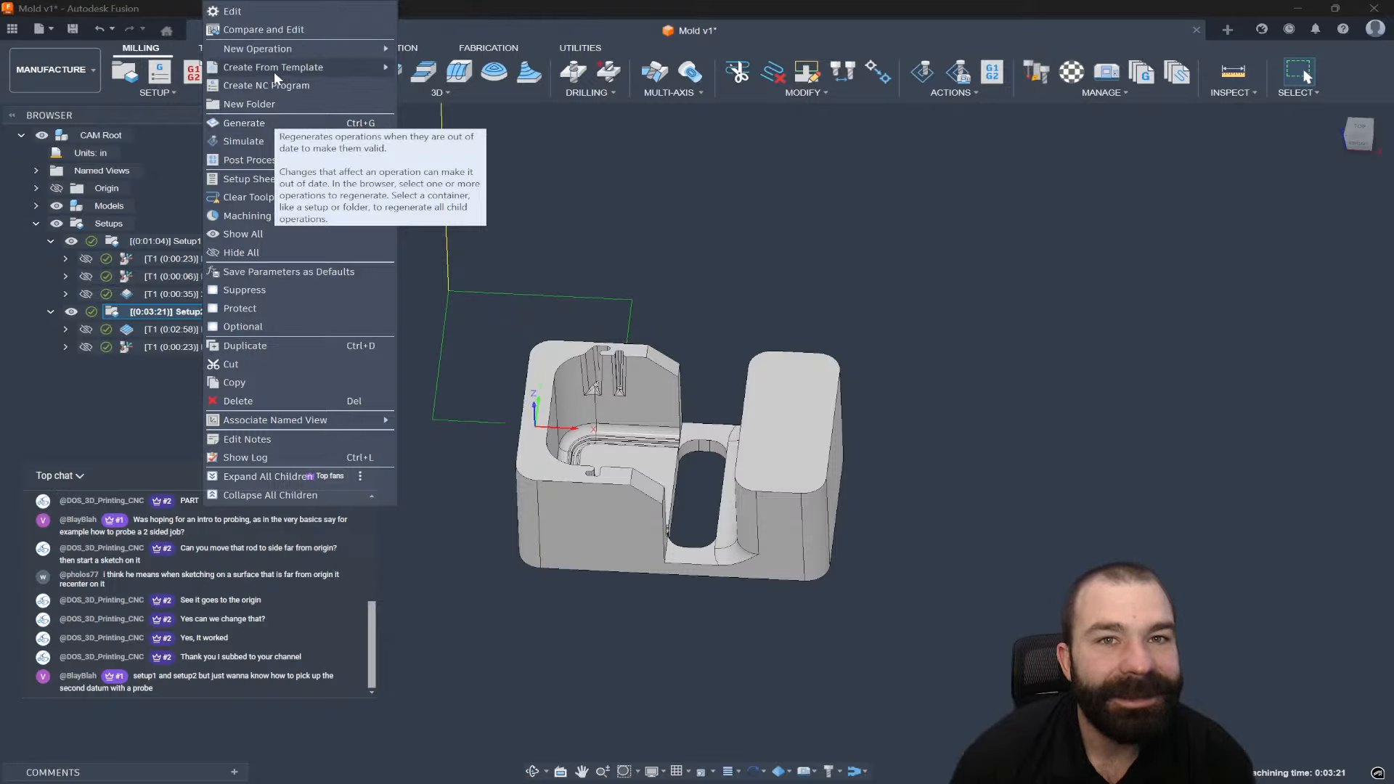
mouse_move(367, 54)
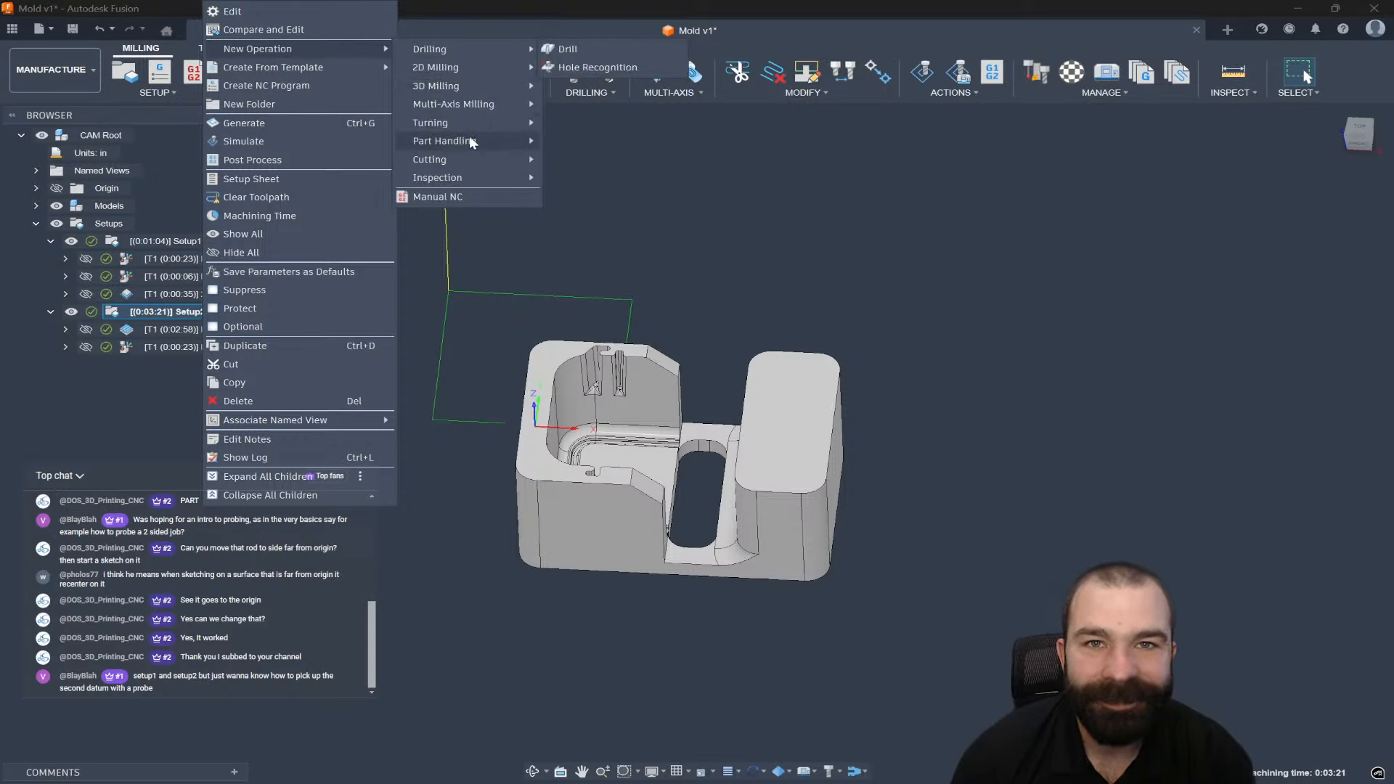
mouse_move(466, 157)
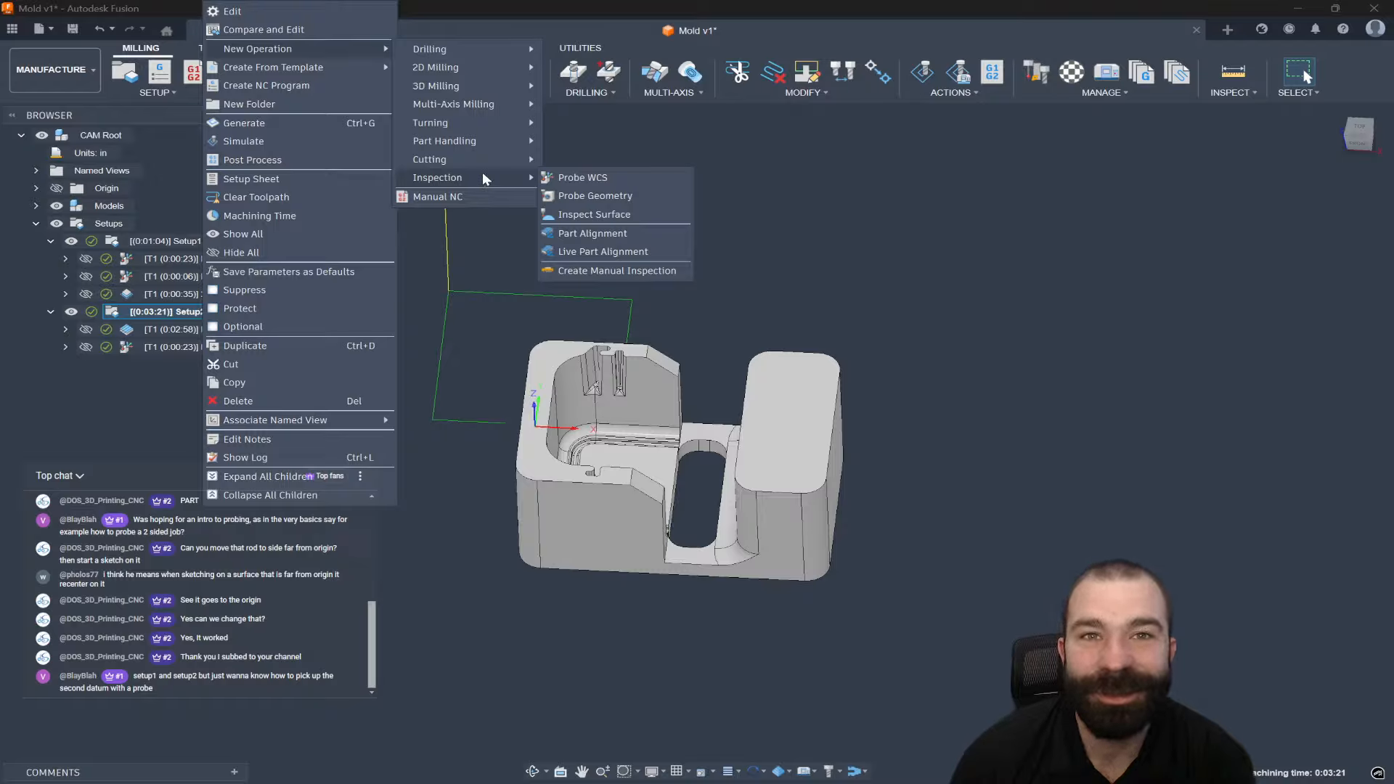
click(585, 177)
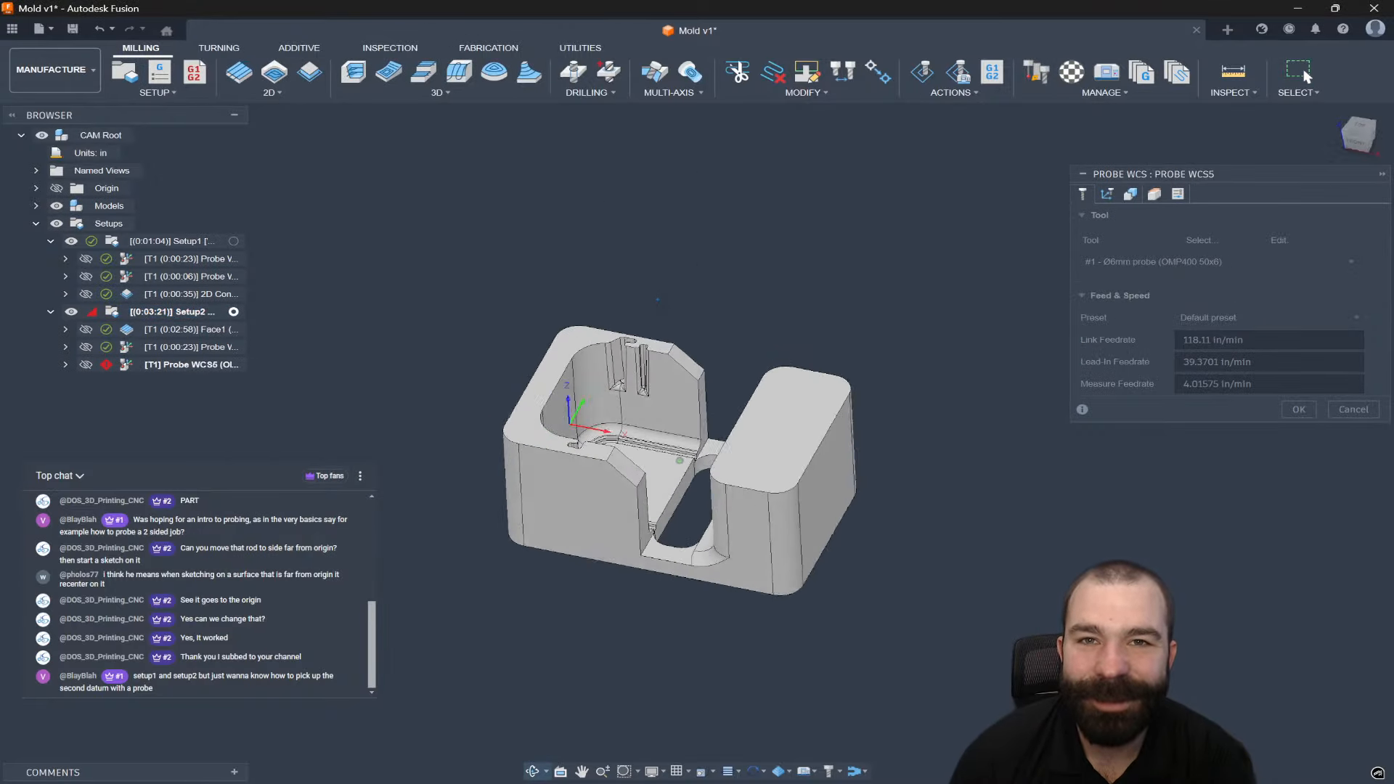
click(1131, 194)
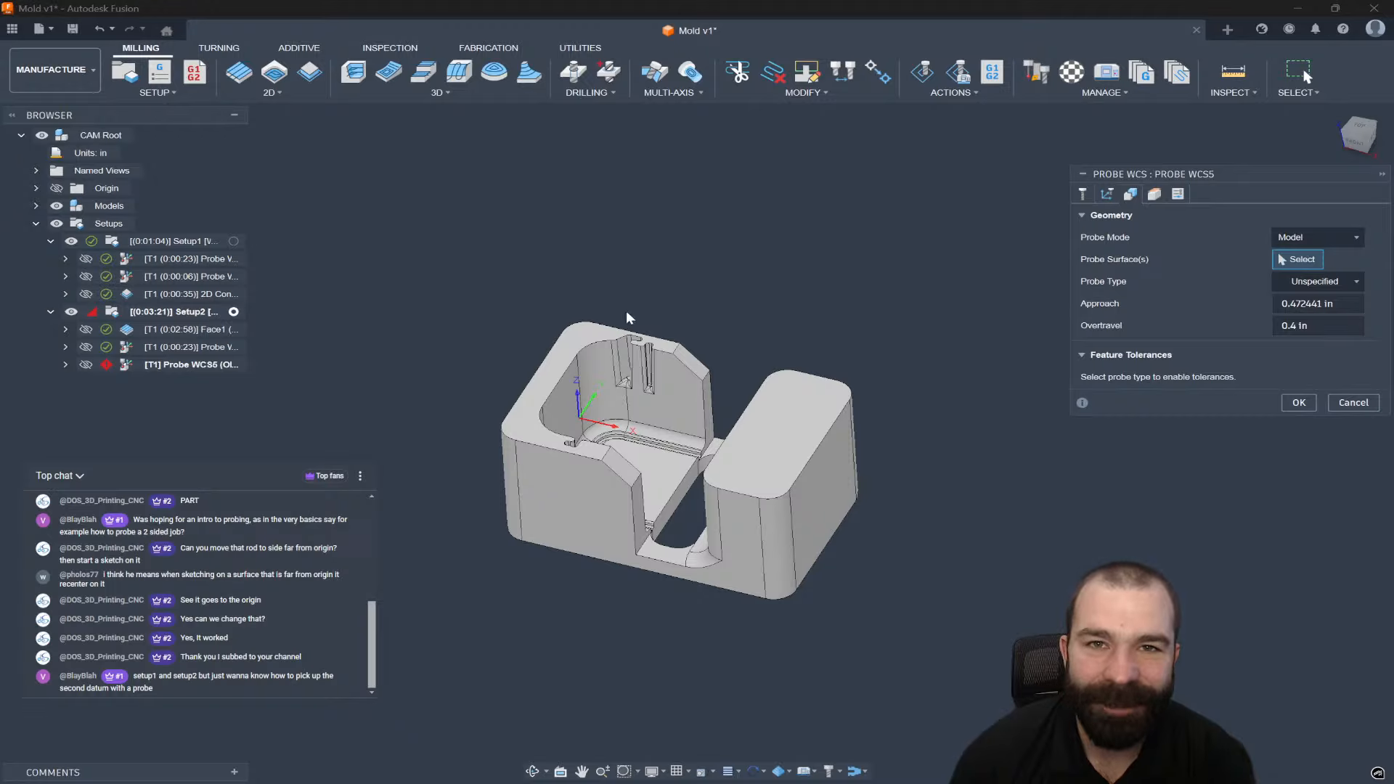
click(623, 331)
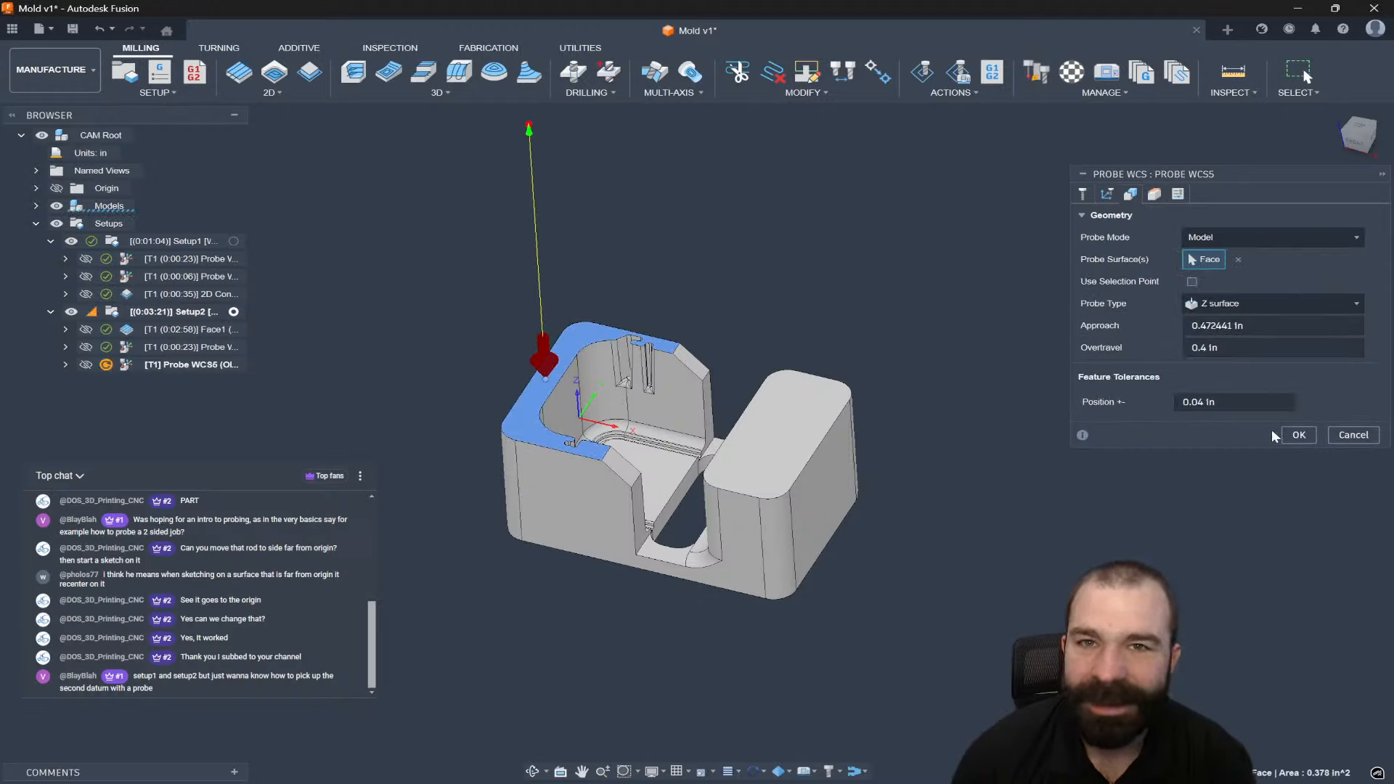
click(572, 336)
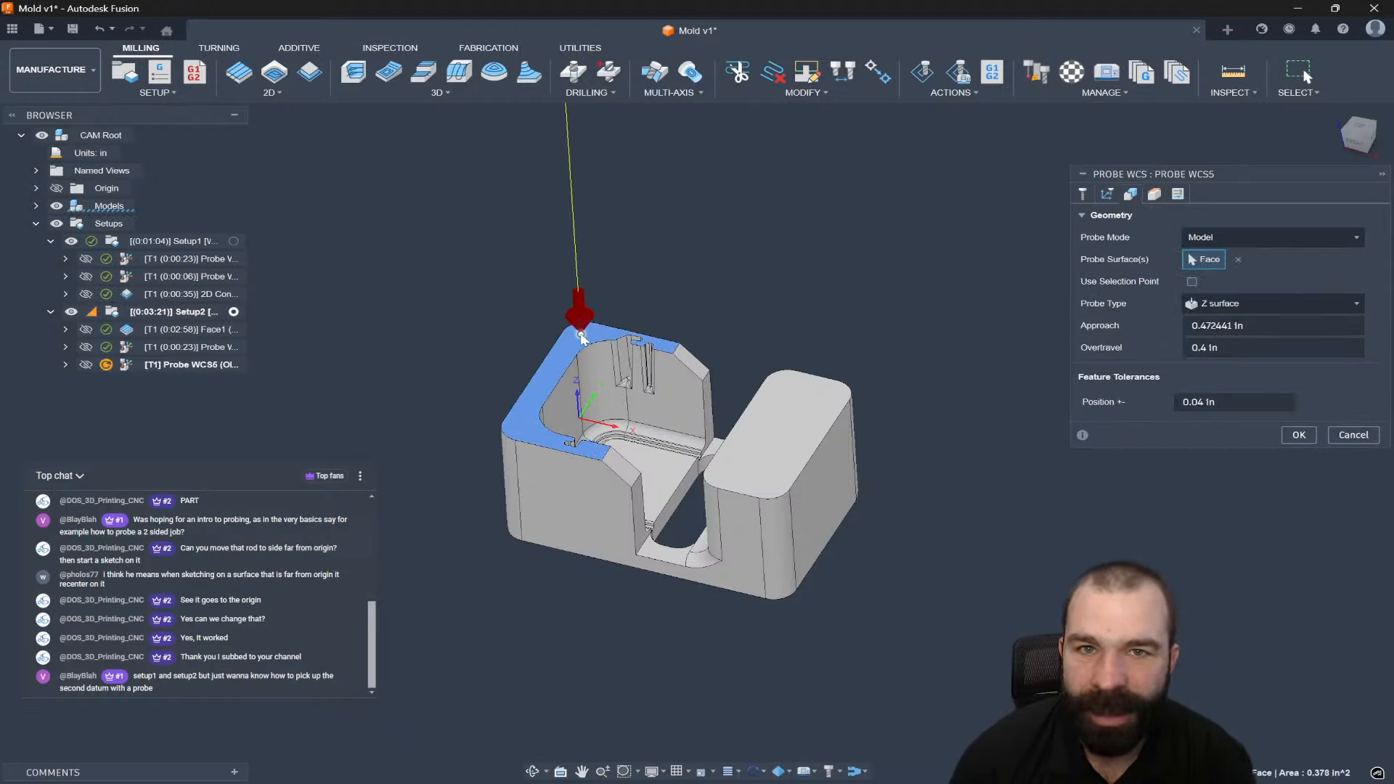
click(1294, 434)
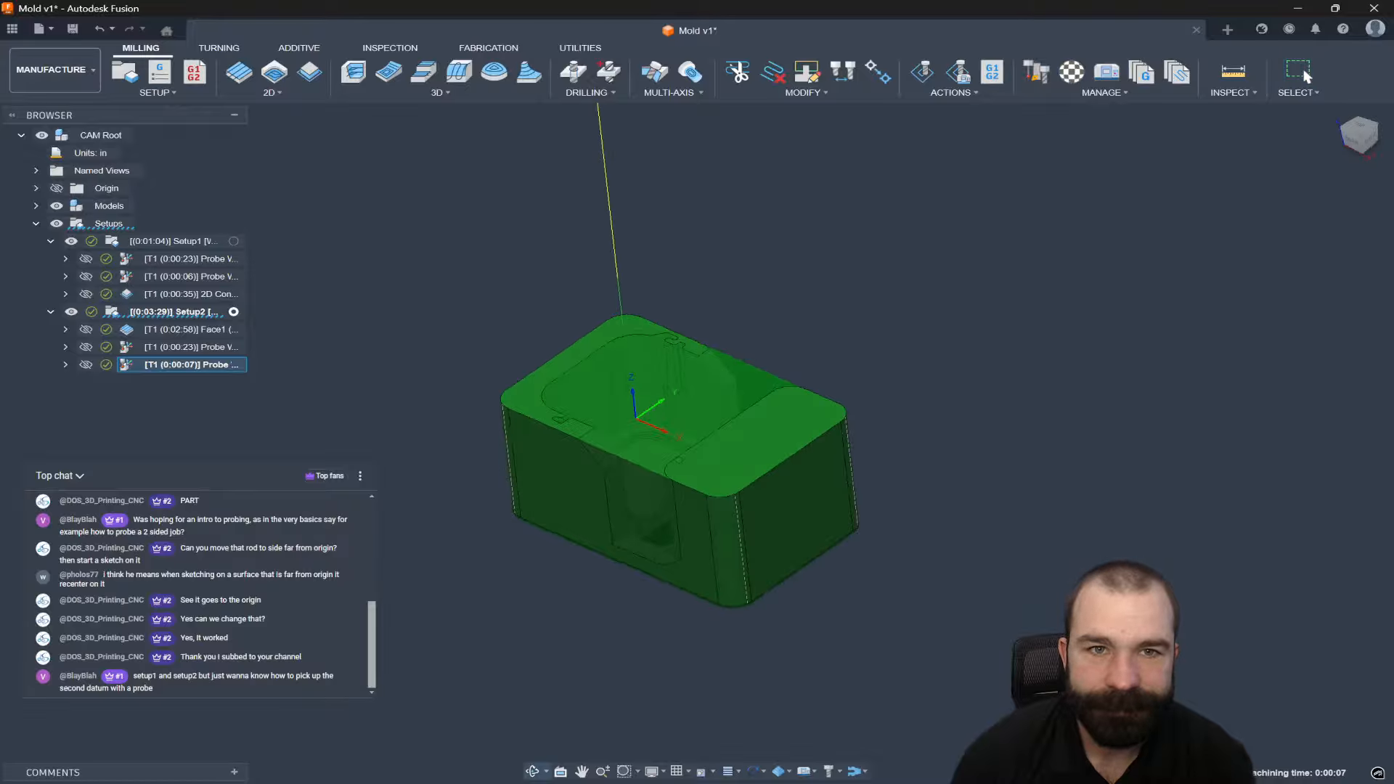
click(209, 332)
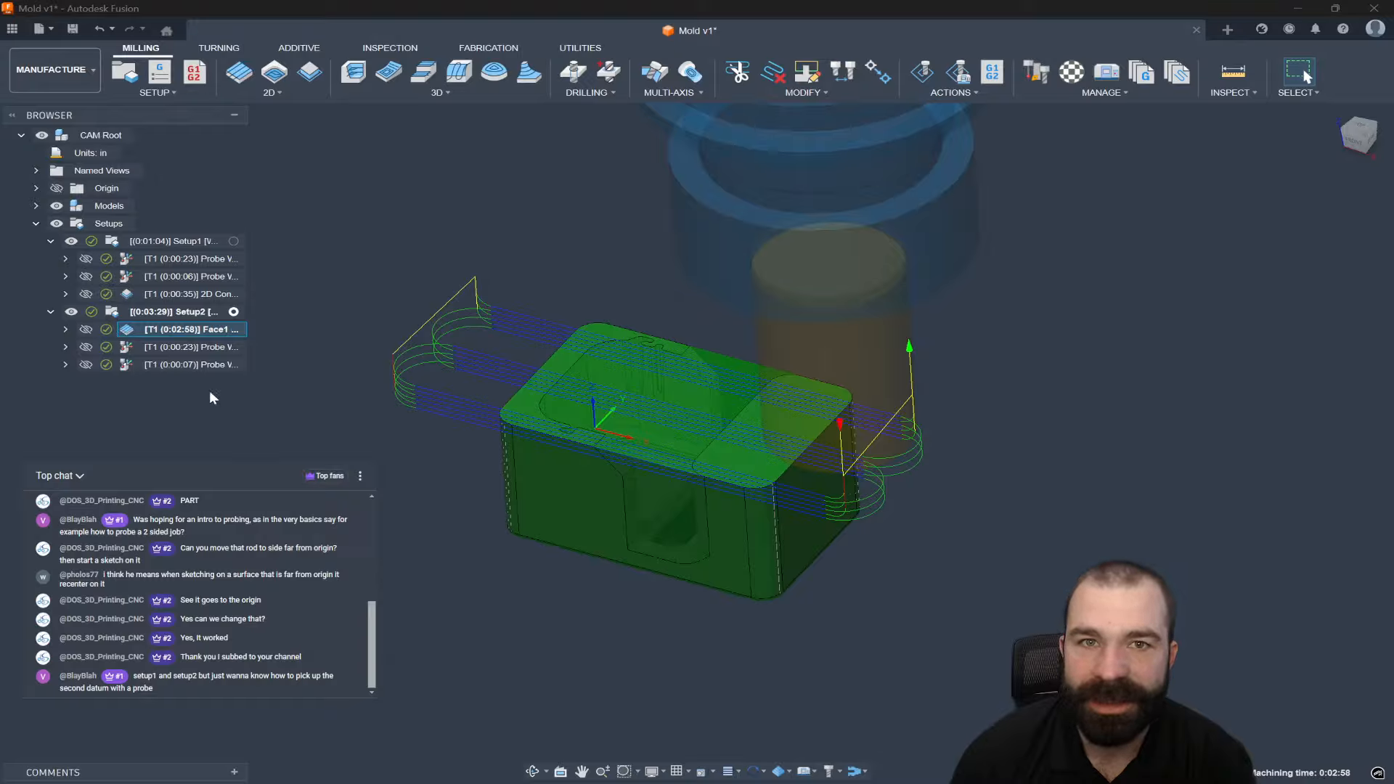
Delete the 7-second top-face Probe WCS operation from Setup2.
click(185, 348)
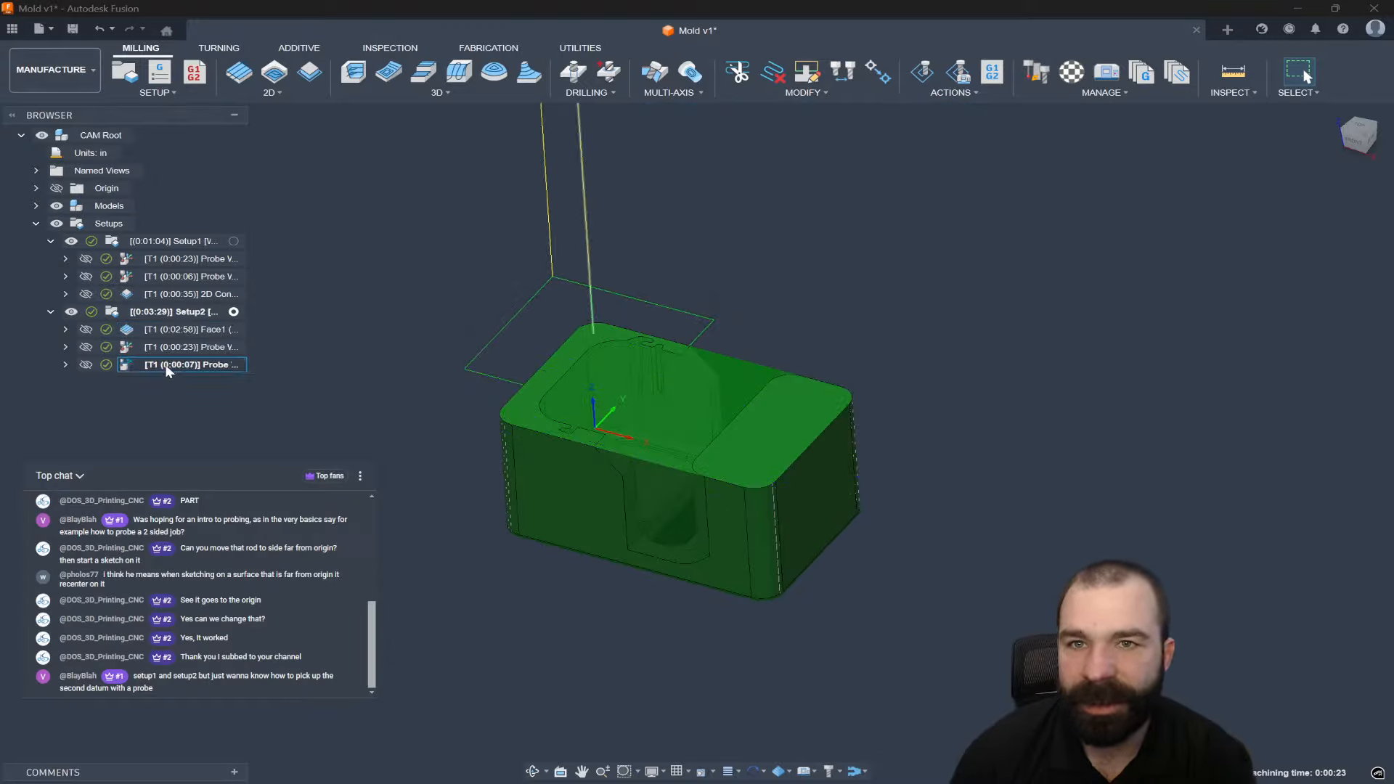
click(165, 365)
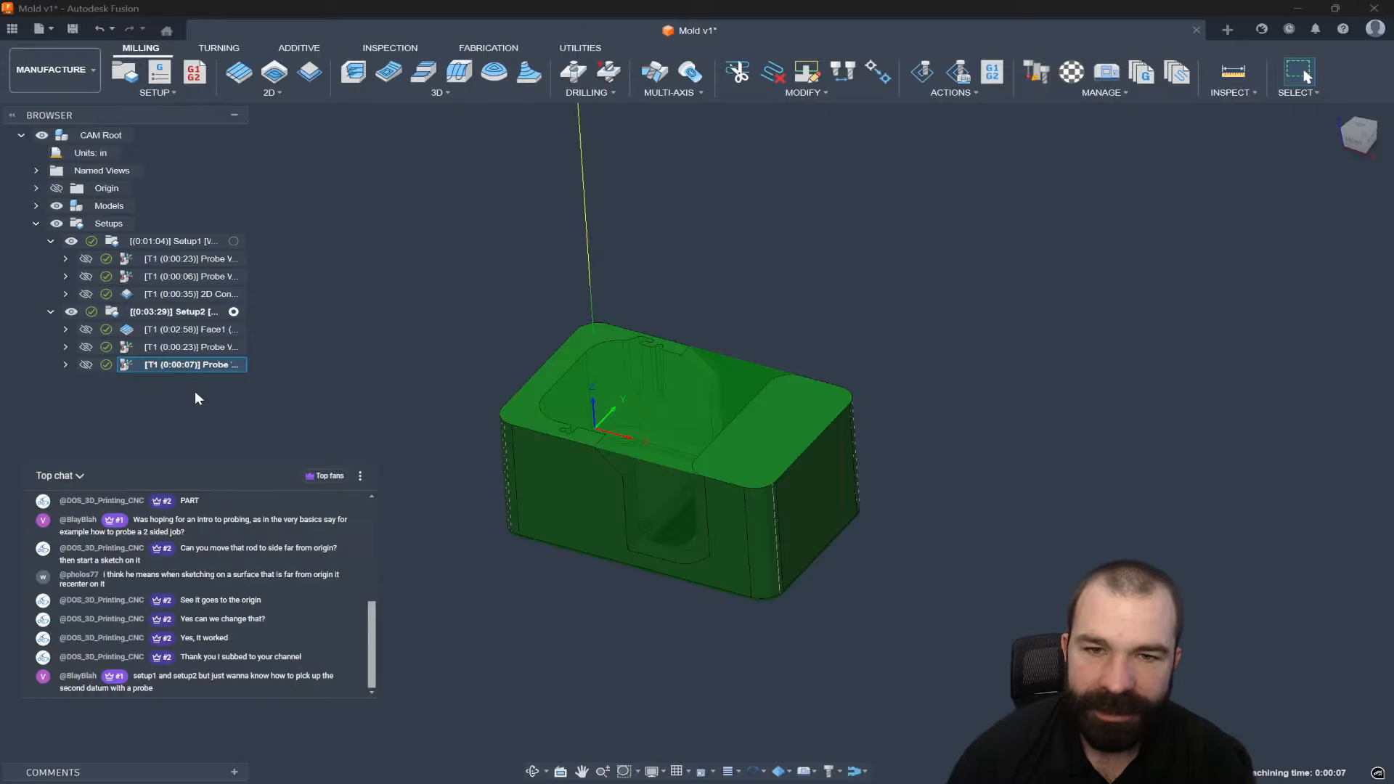
key(Delete)
Review Setup2's stock, the remaining 23-second corner probe, and Setup1.
click(124, 317)
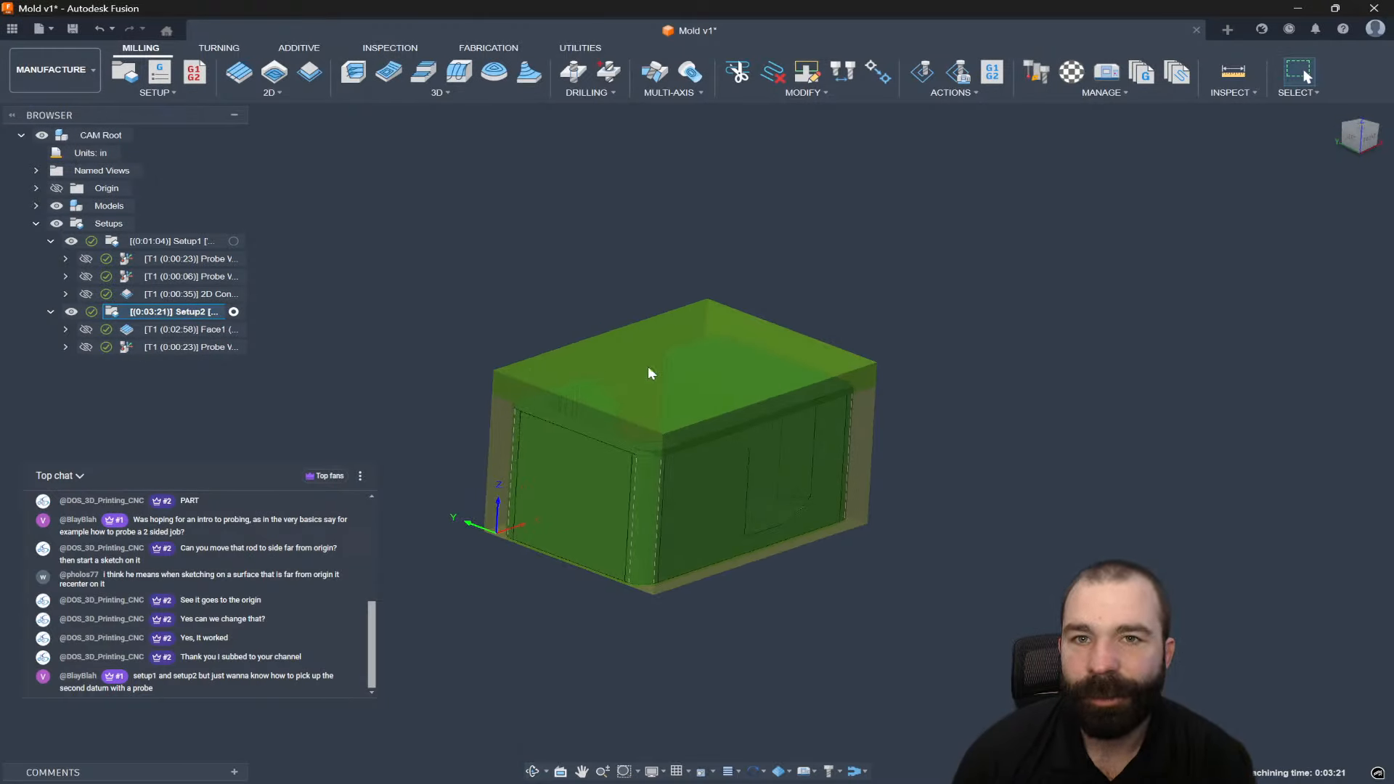
shift+middle_drag(653, 439, 539, 477)
click(181, 347)
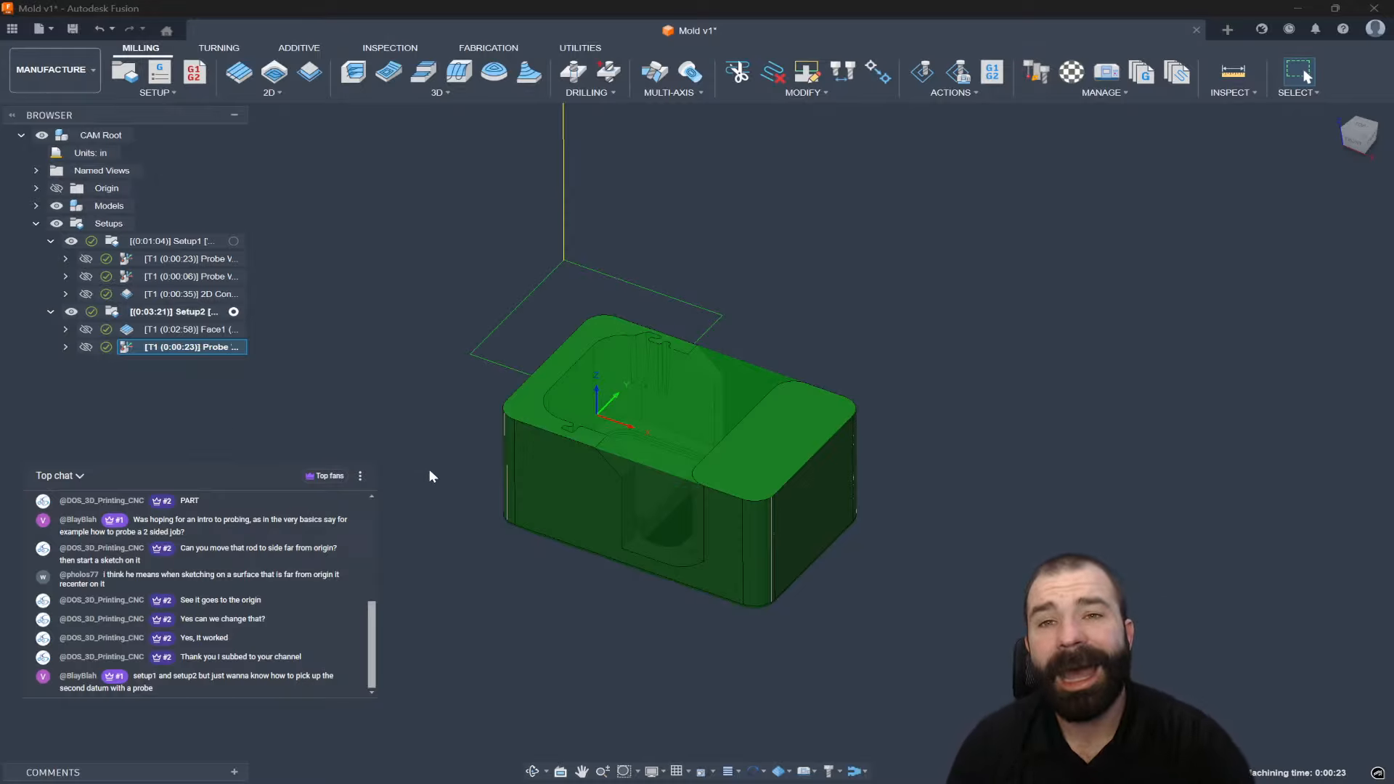
click(117, 244)
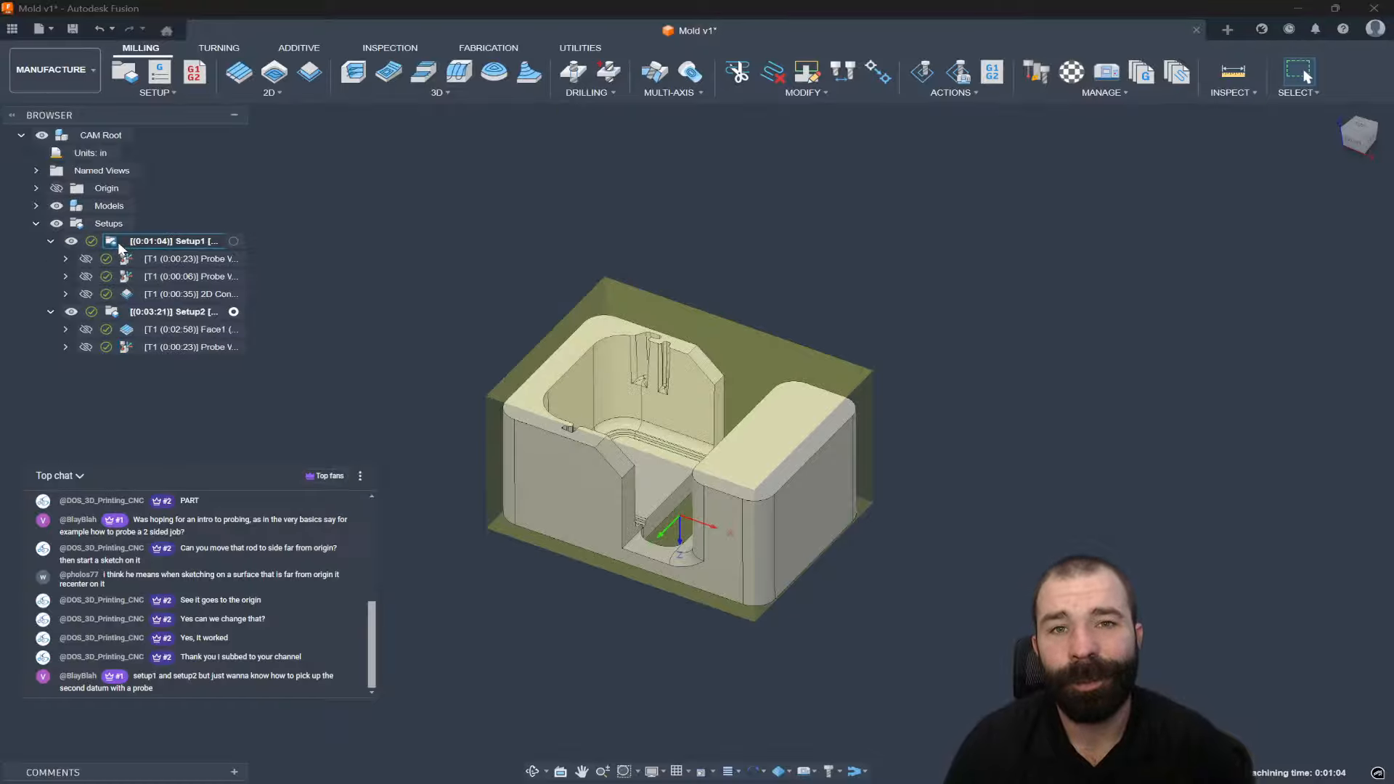
Set Setup1's work origin to the stock box's left corner point.
double_click(117, 241)
shift+middle_drag(528, 469, 537, 232)
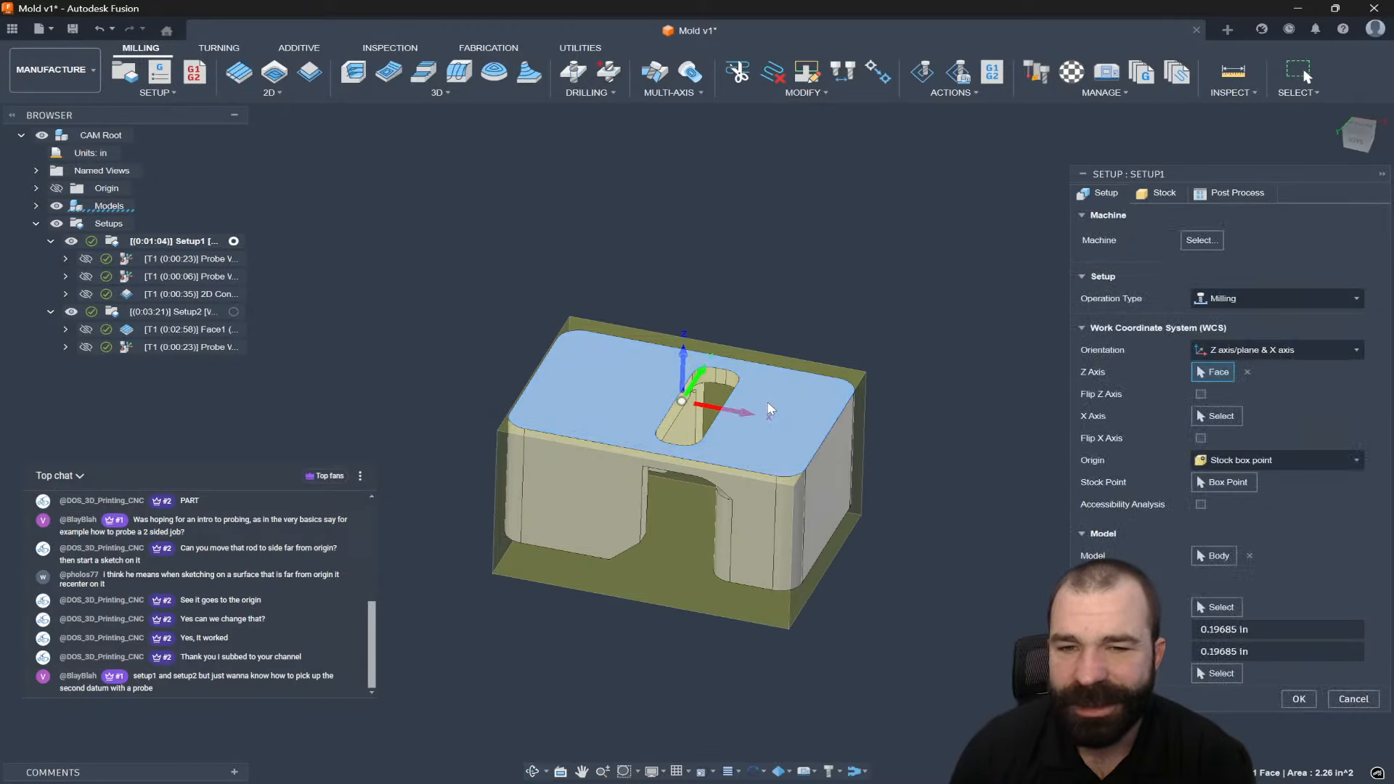
click(1243, 483)
shift+middle_drag(450, 530, 551, 509)
click(475, 516)
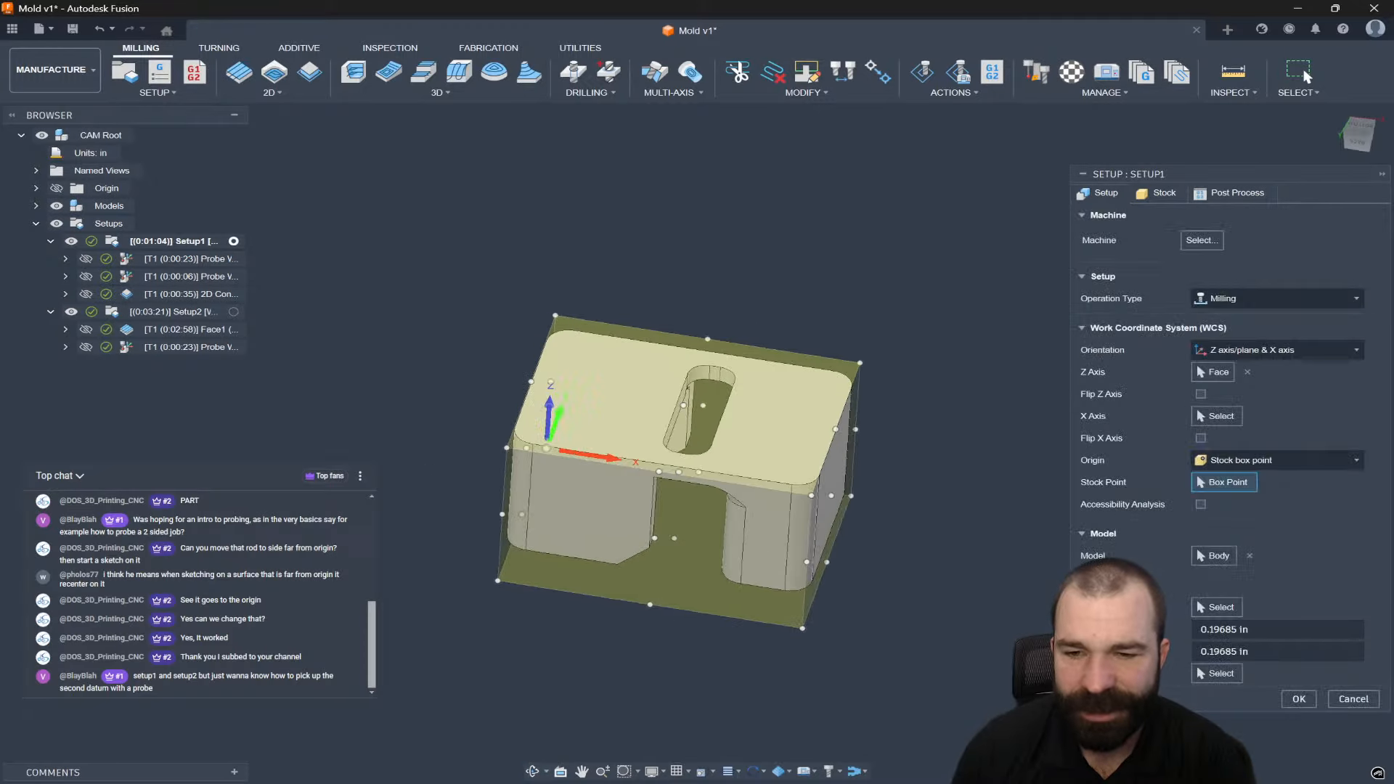
click(1300, 699)
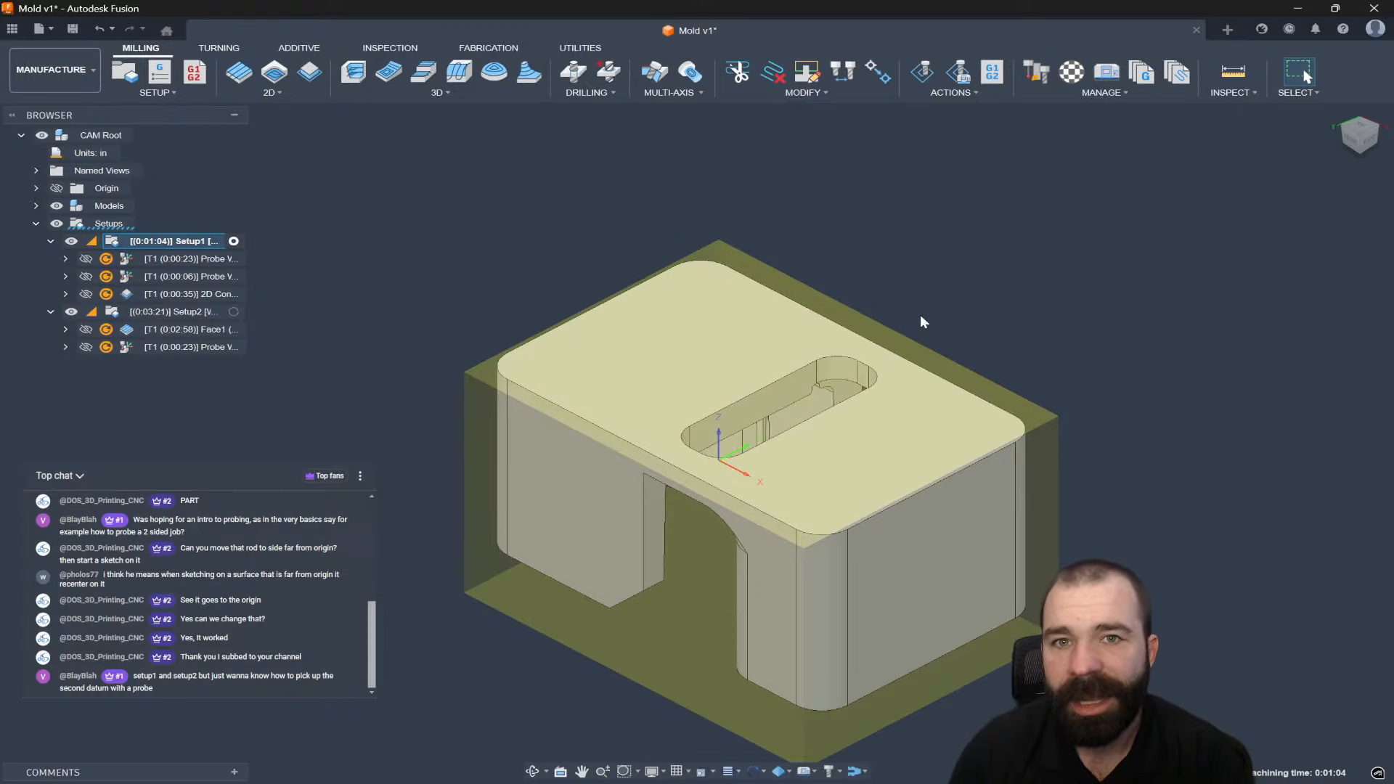
Regenerate Setup1's toolpaths and make Setup2 the active setup.
scroll(688, 437, down, 3)
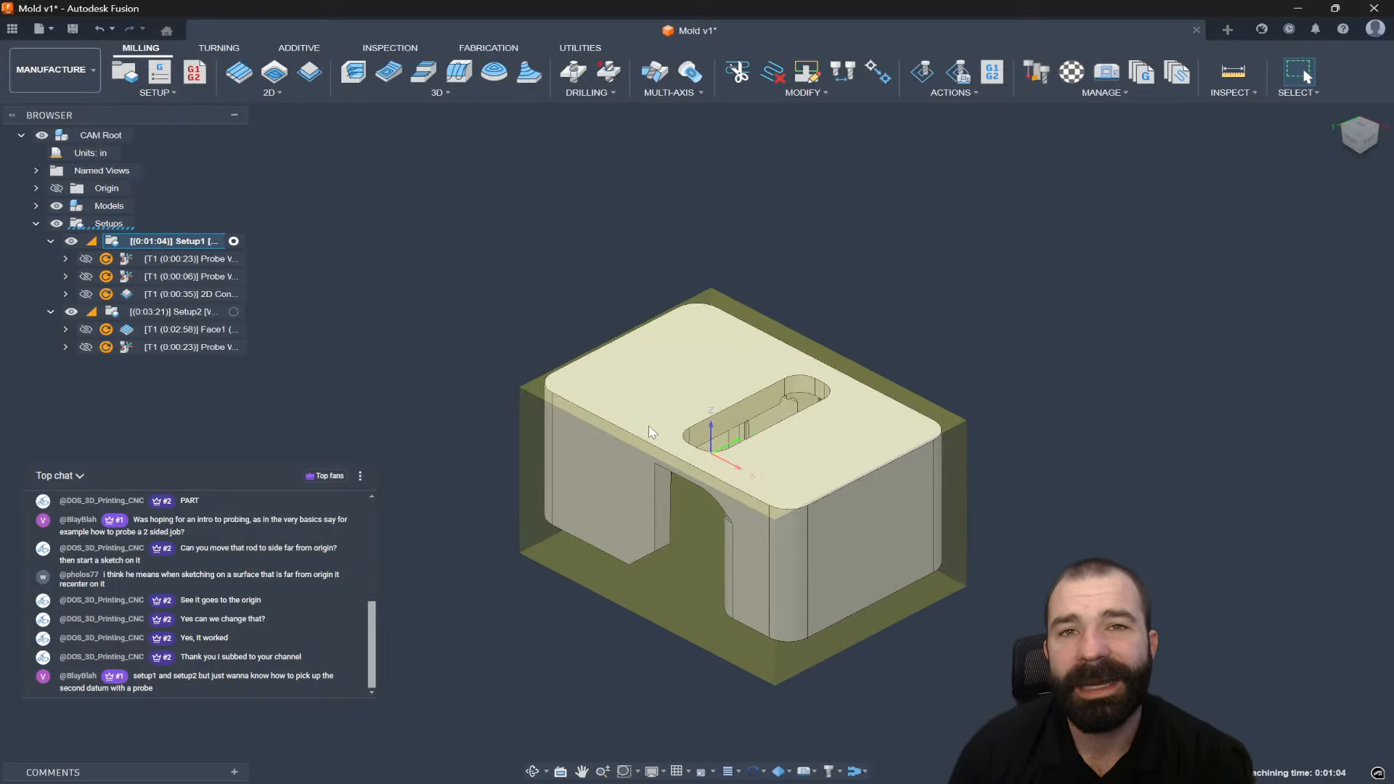
key(ctrl+g)
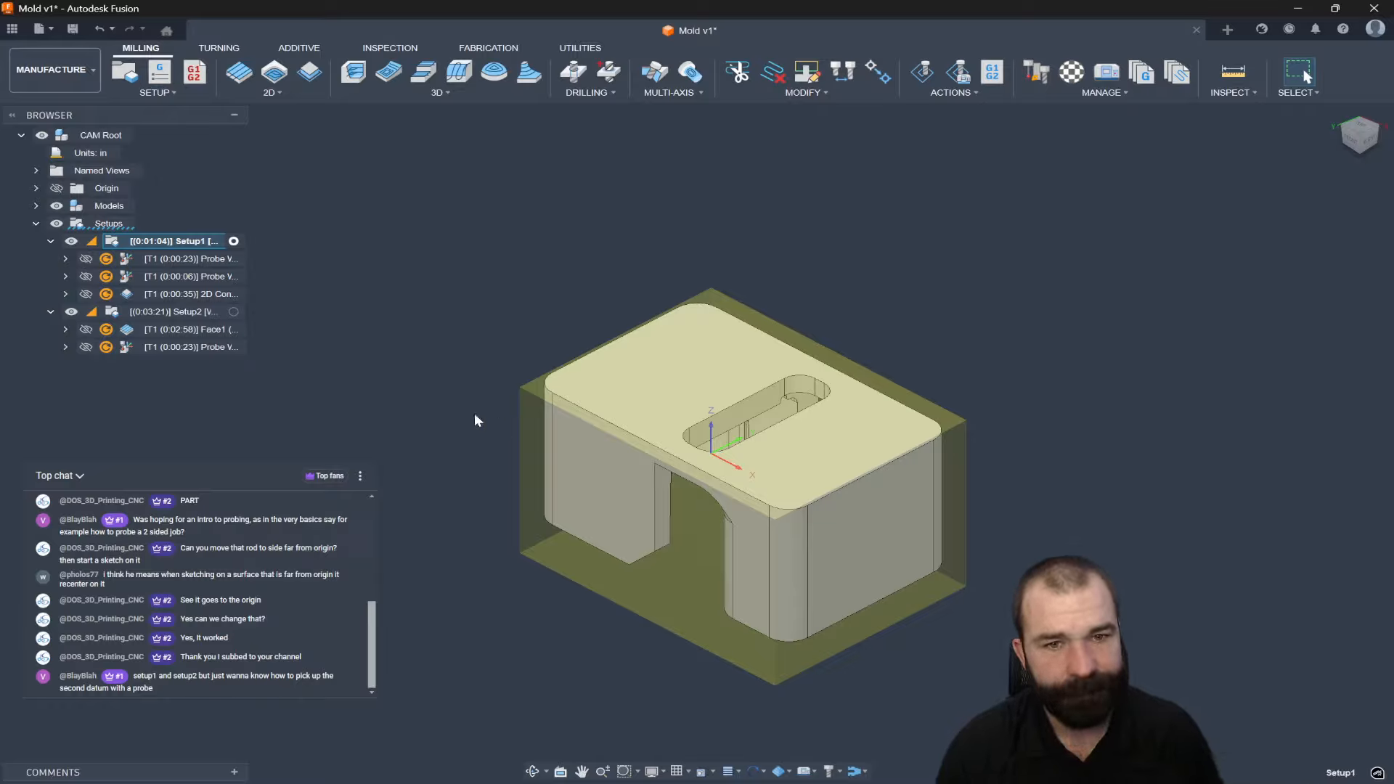
click(162, 312)
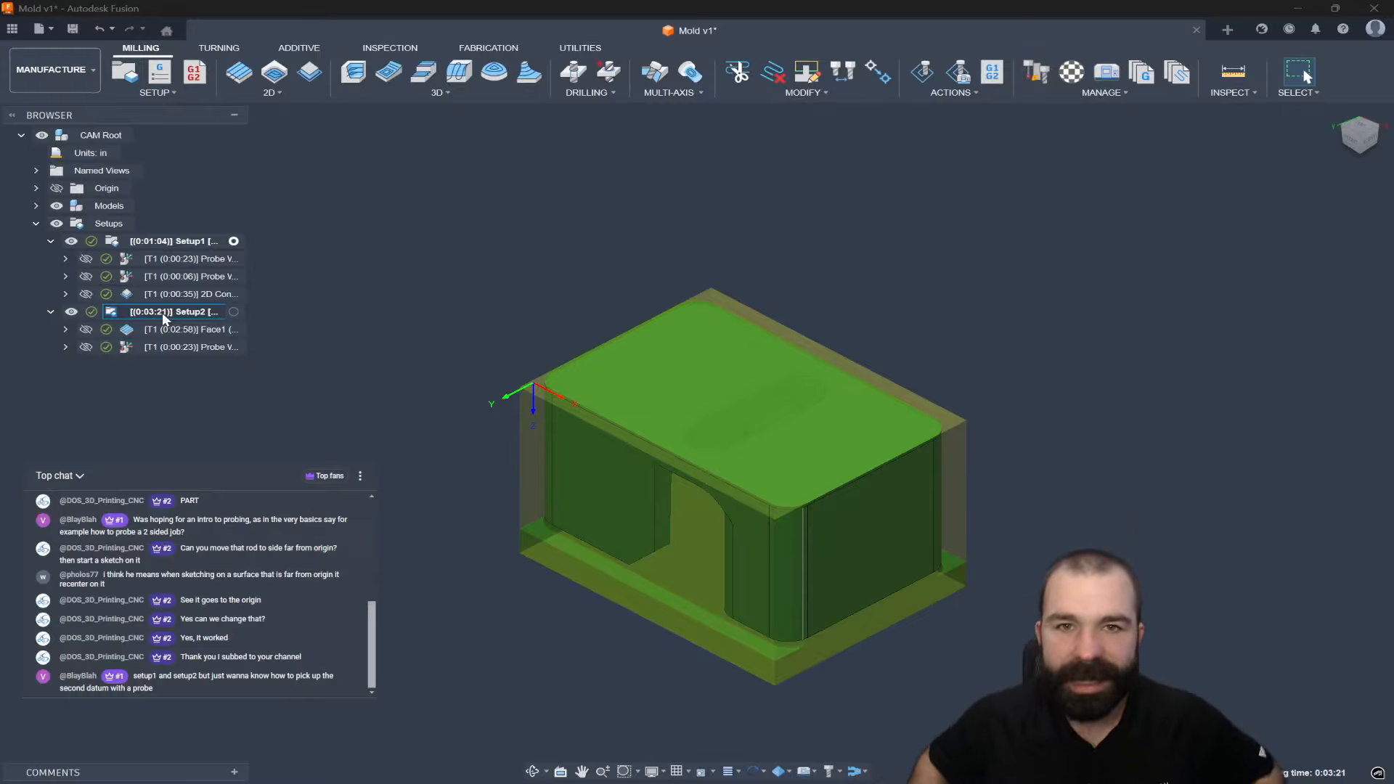
click(234, 311)
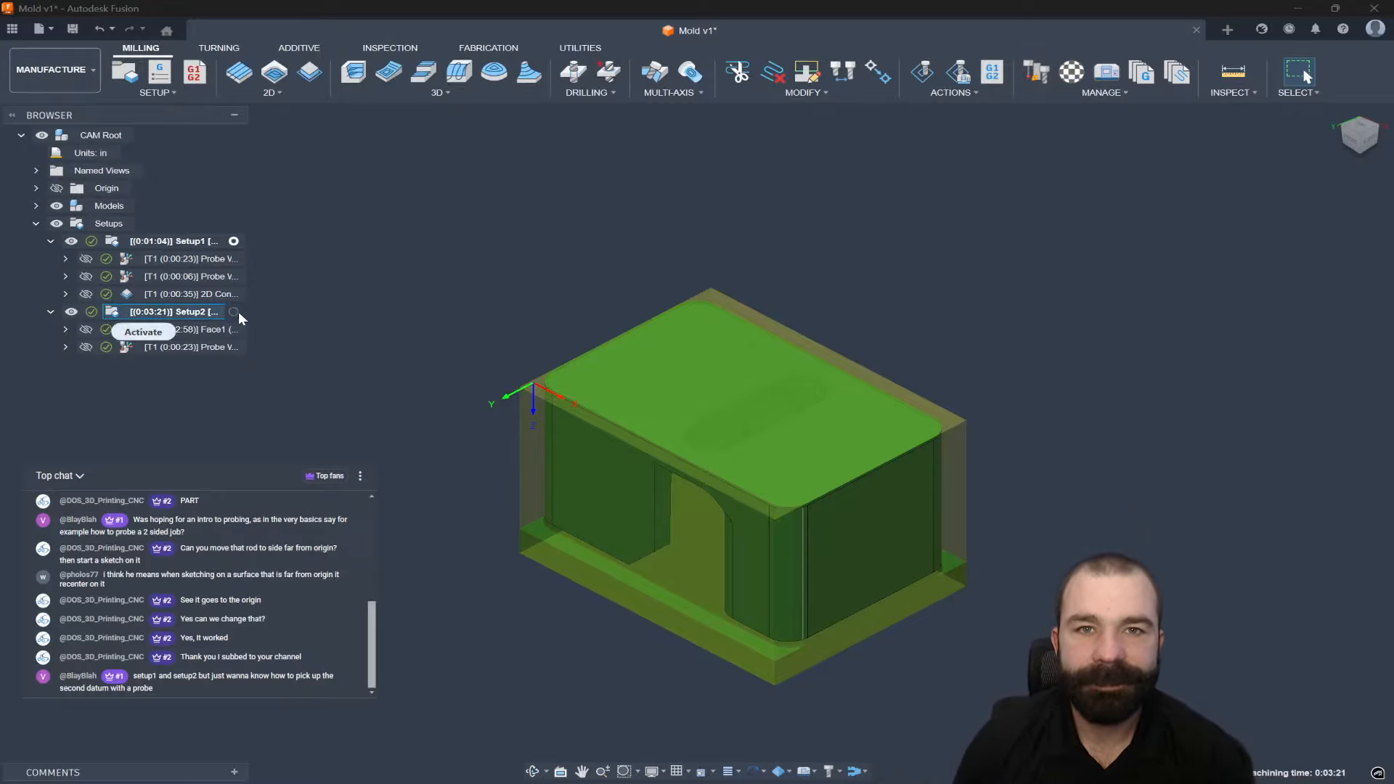
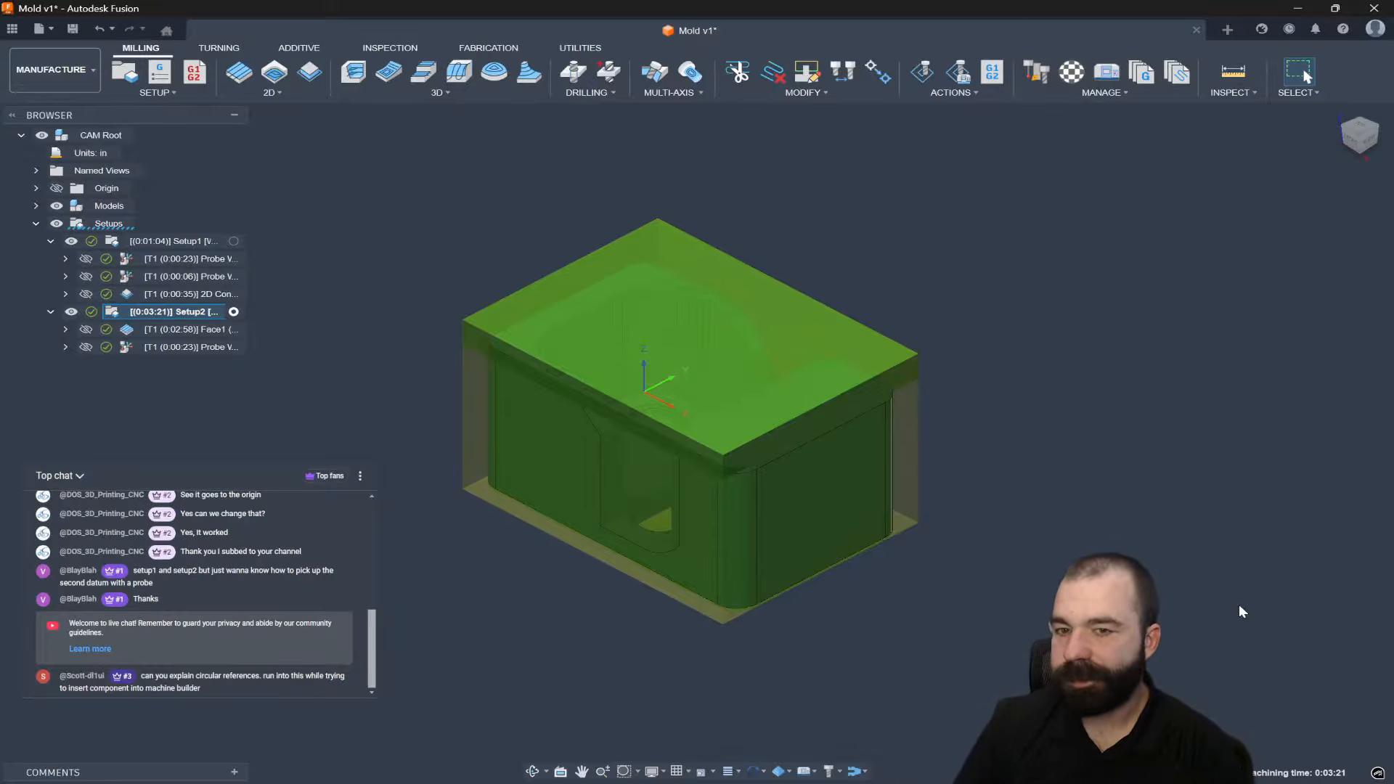
Deselect Setup2 to show the bare grey mold part and zoom in to inspect it.
click(1203, 622)
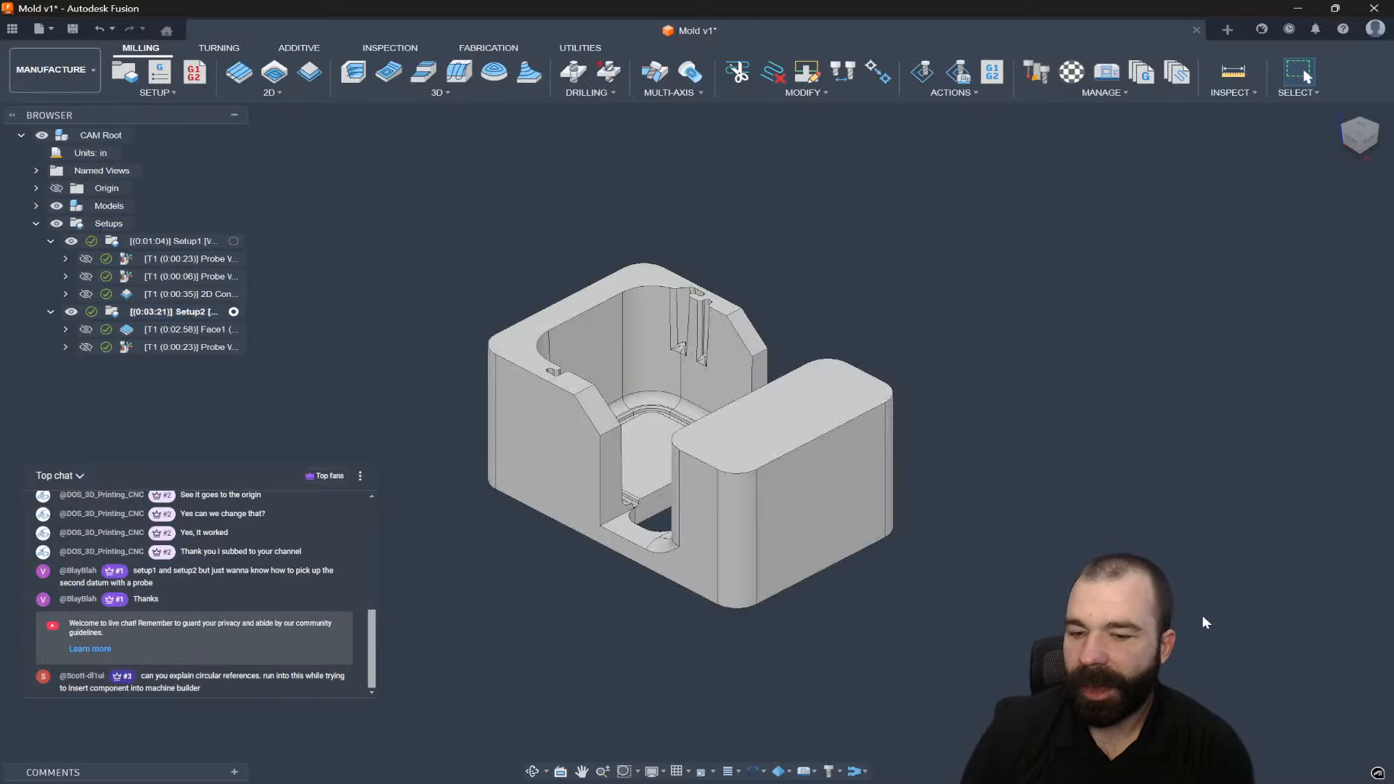
scroll(730, 572, up, 2)
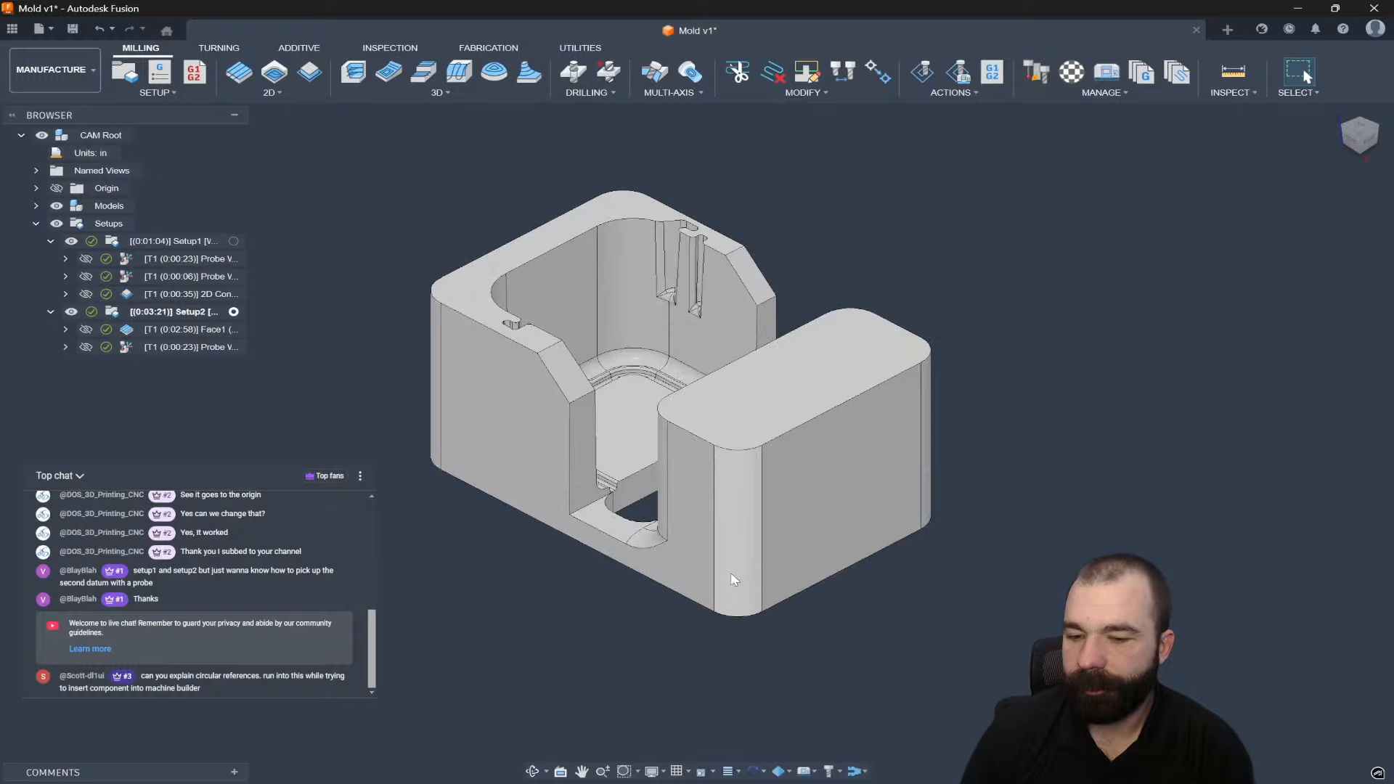
scroll(1215, 704, up, 1)
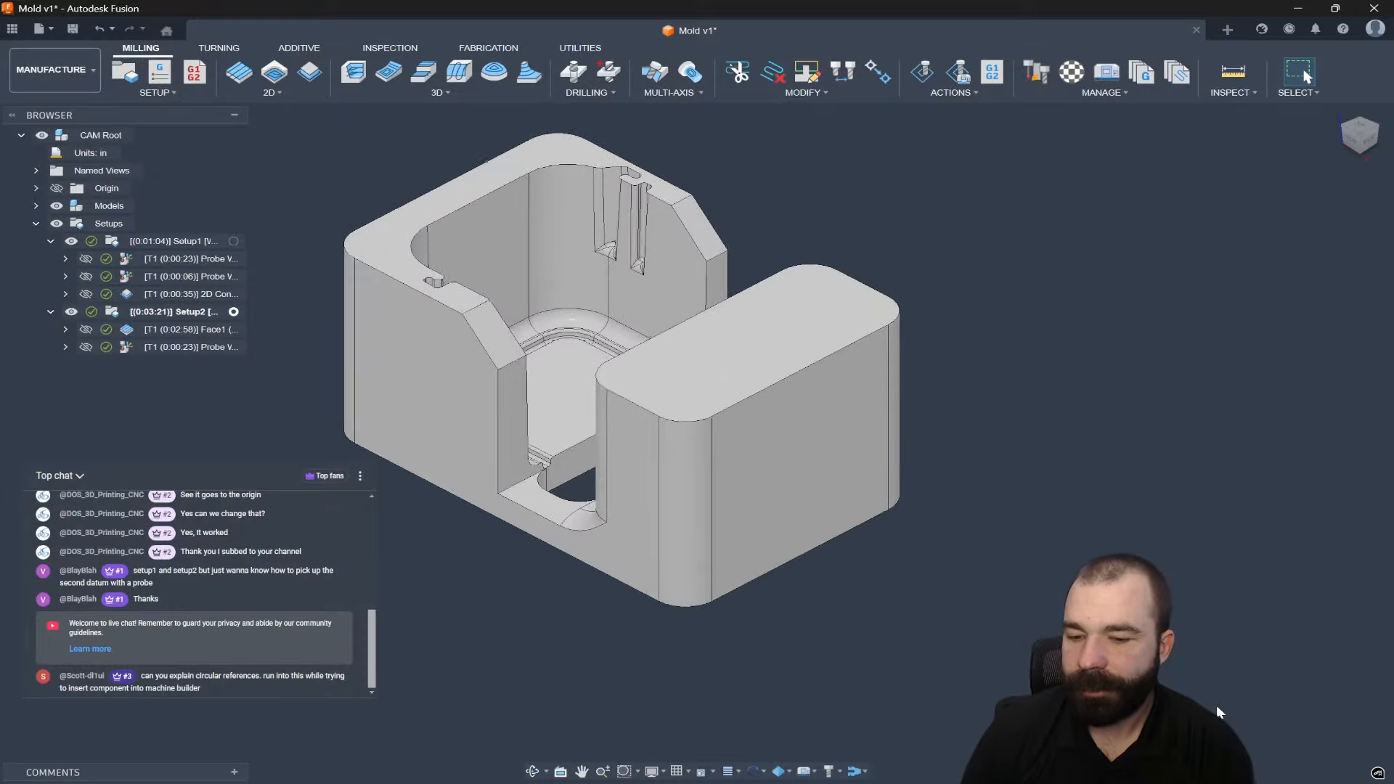
scroll(408, 372, up, 3)
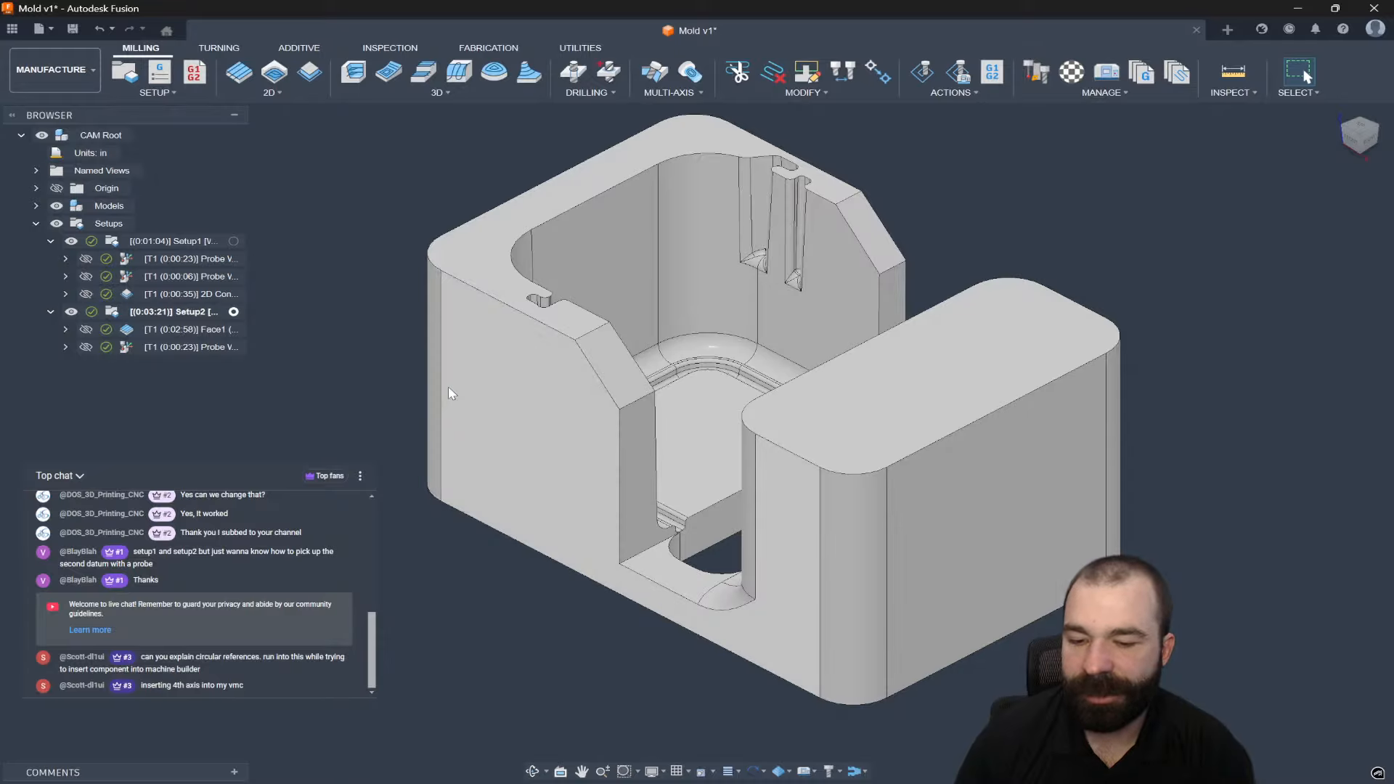
scroll(361, 368, down, 2)
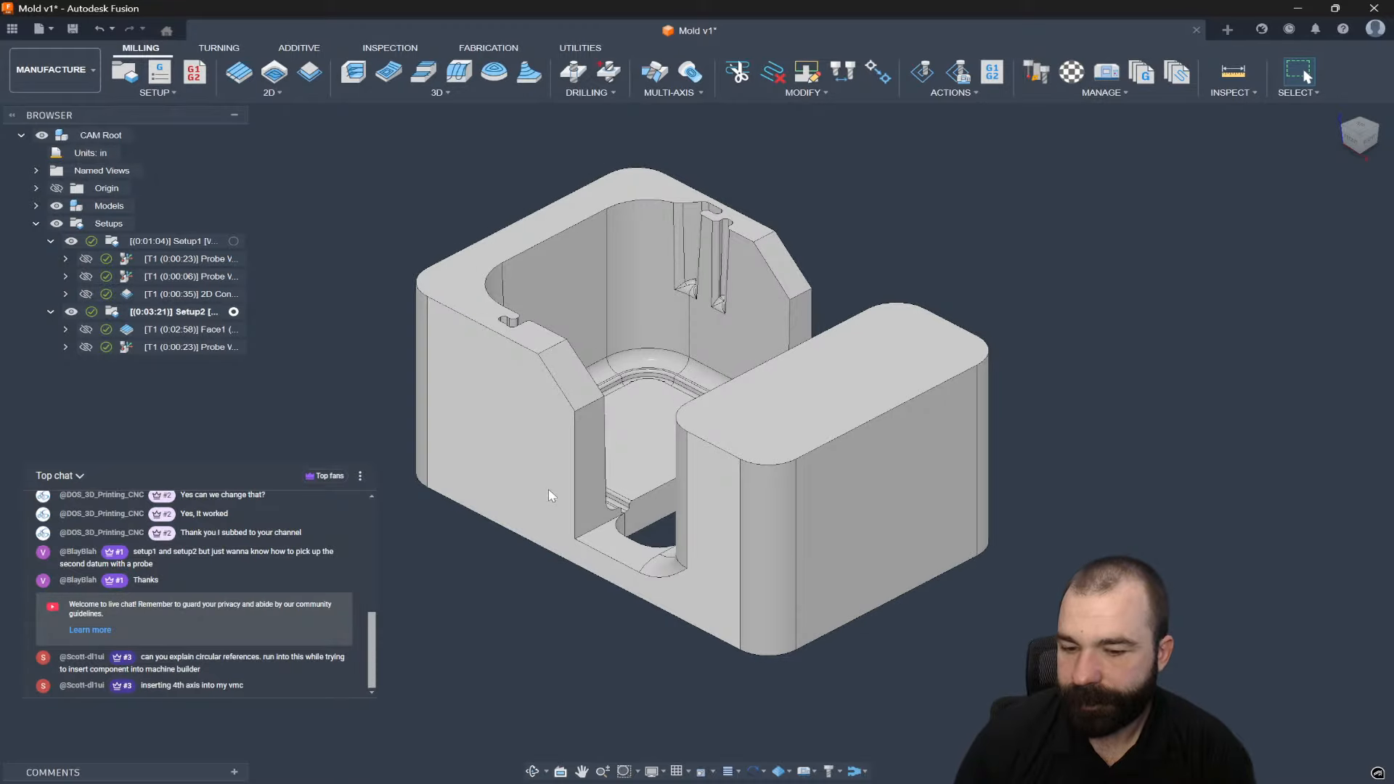
scroll(558, 494, up, 1)
scroll(919, 581, down, 2)
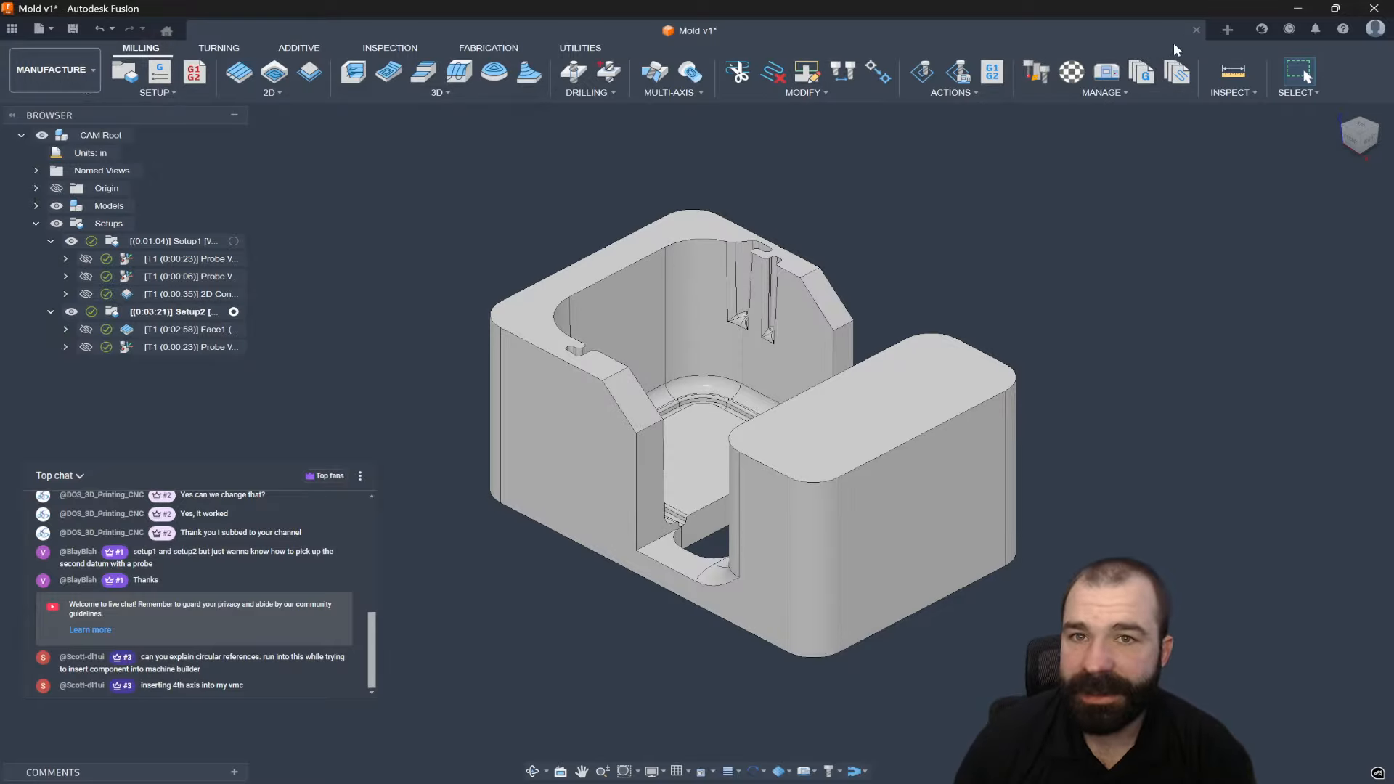
click(13, 29)
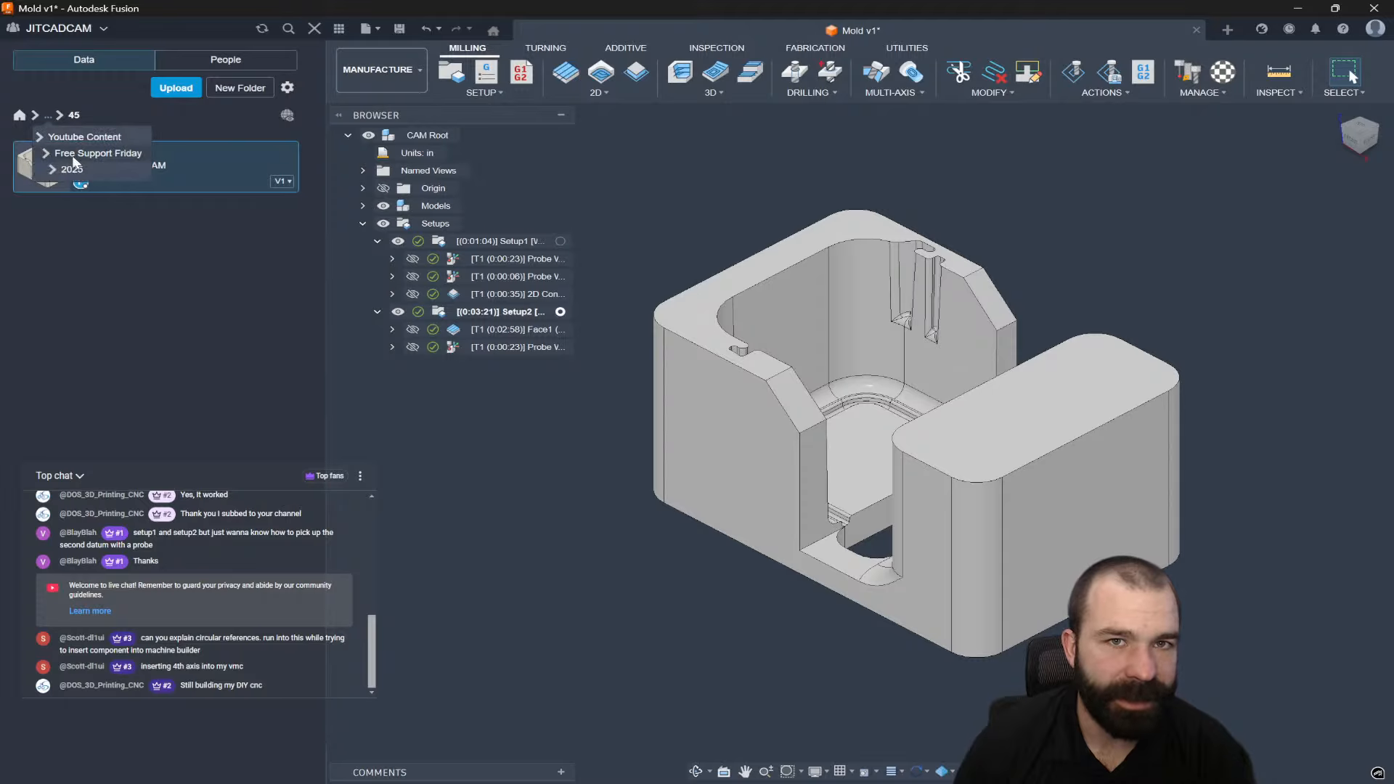
Open the haas umc-500ss machine design from the Youtube Content folder.
click(73, 152)
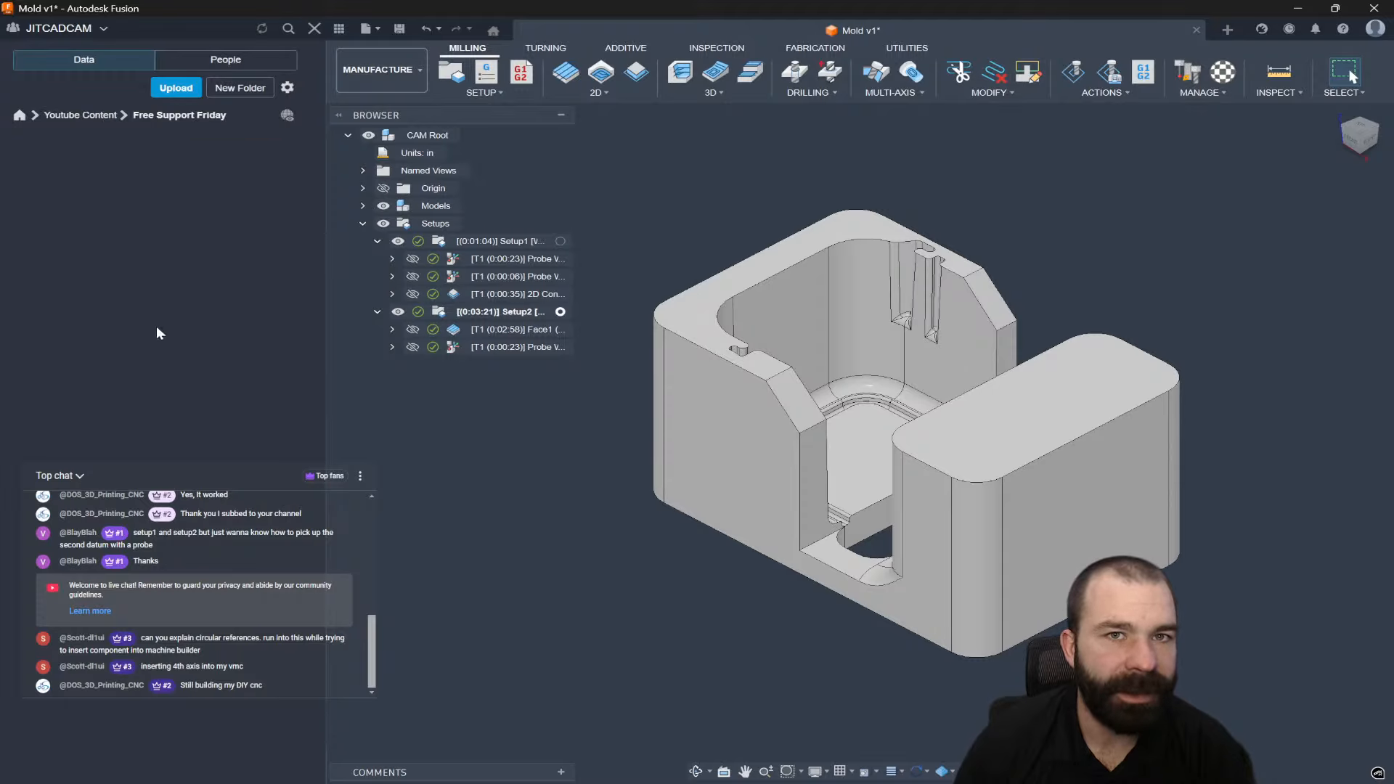
click(93, 117)
scroll(185, 435, down, 5)
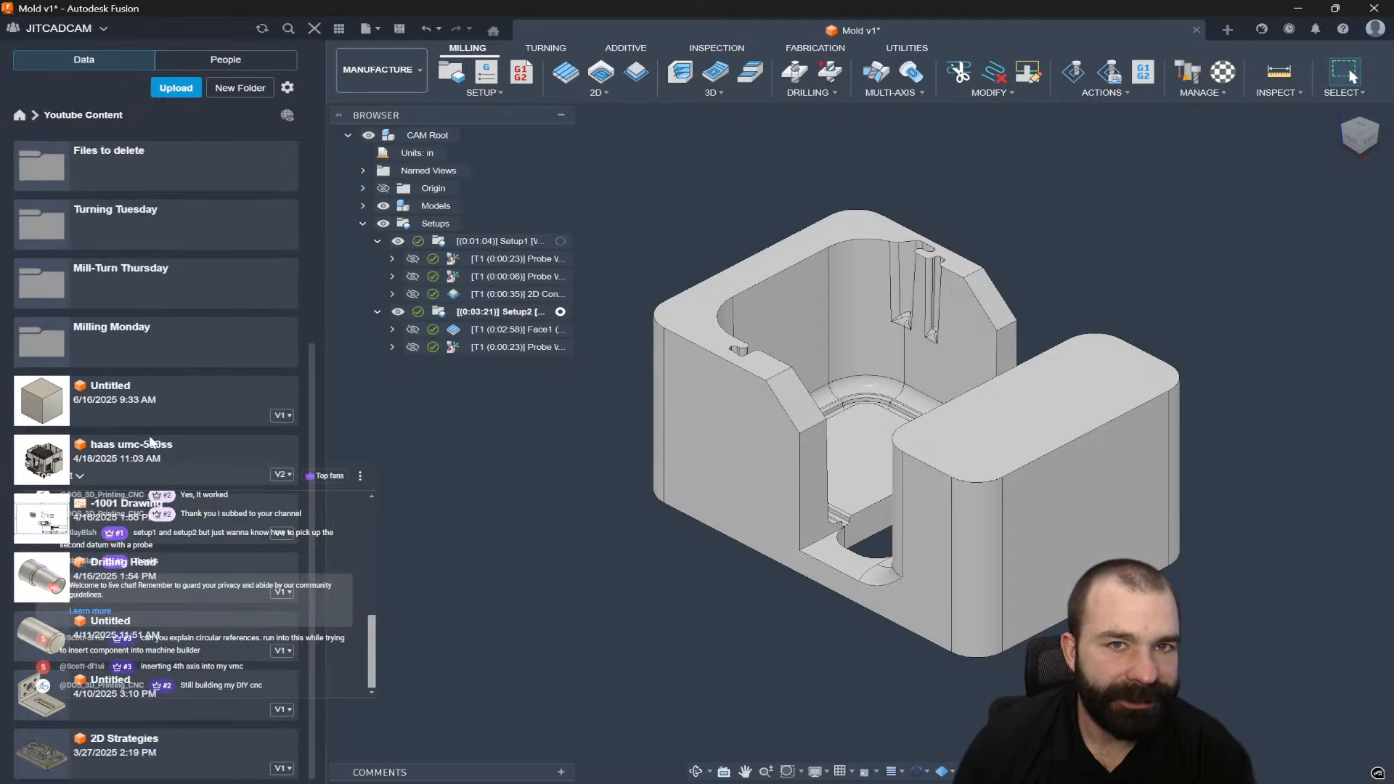
double_click(185, 459)
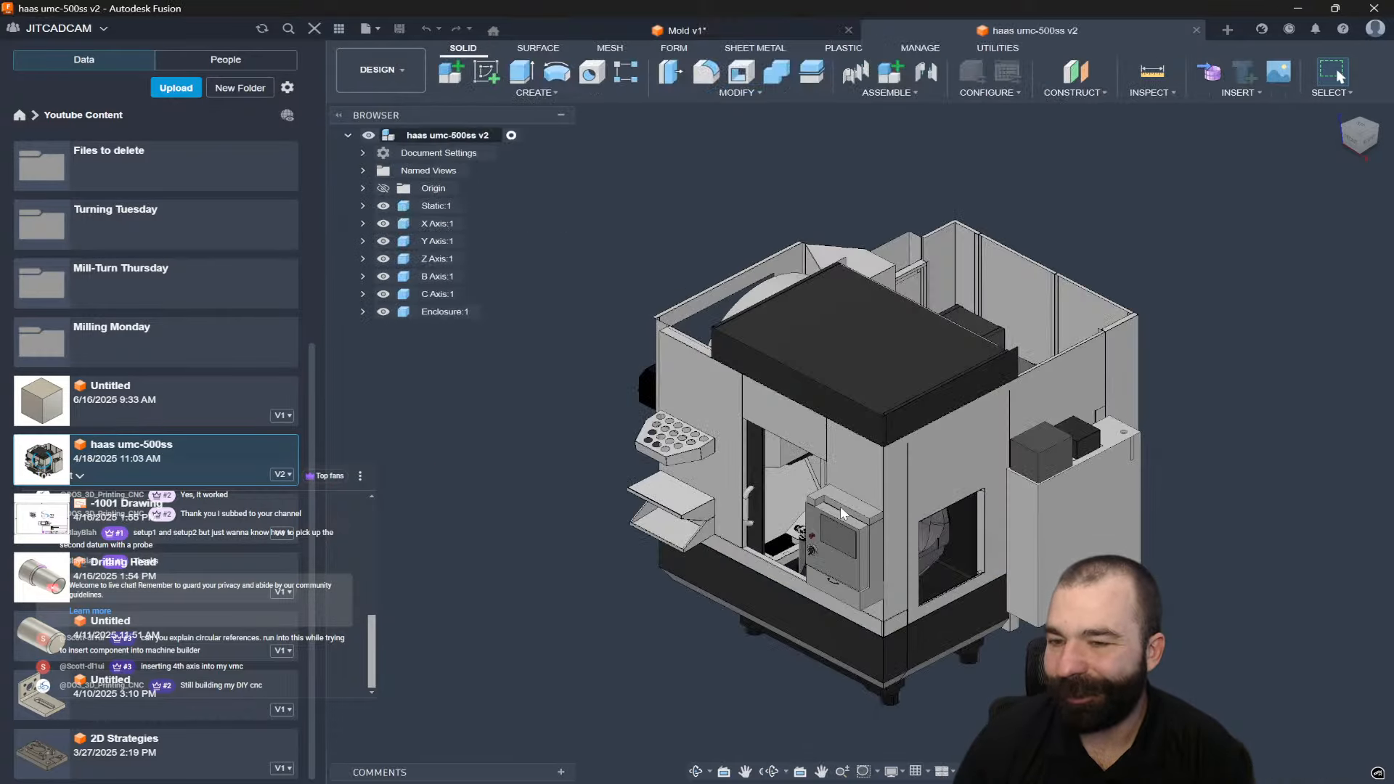
Hide the machine's Enclosure:1 component and bring up options for the Untitled cube design.
scroll(842, 508, up, 2)
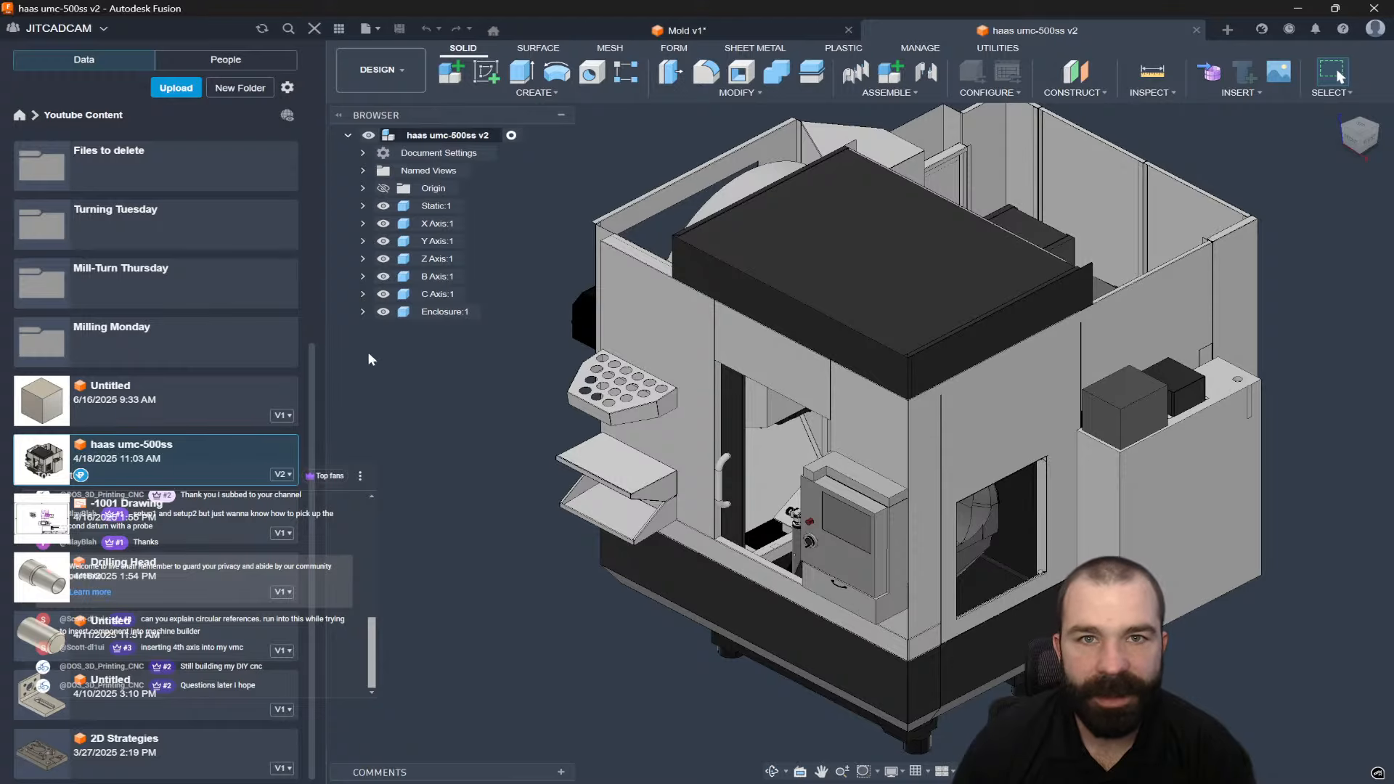
click(383, 312)
shift+middle_drag(871, 435, 943, 378)
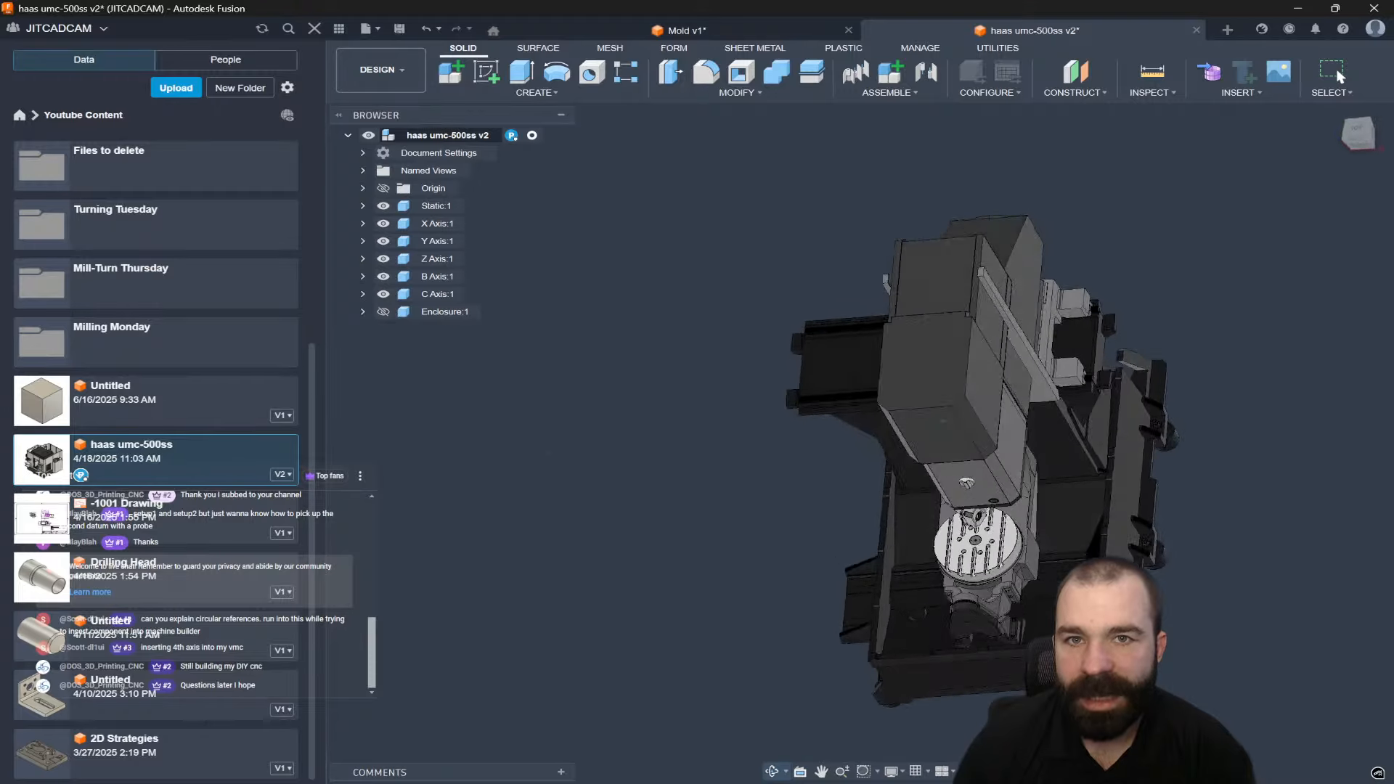
shift+middle_drag(944, 435, 987, 392)
right_click(149, 412)
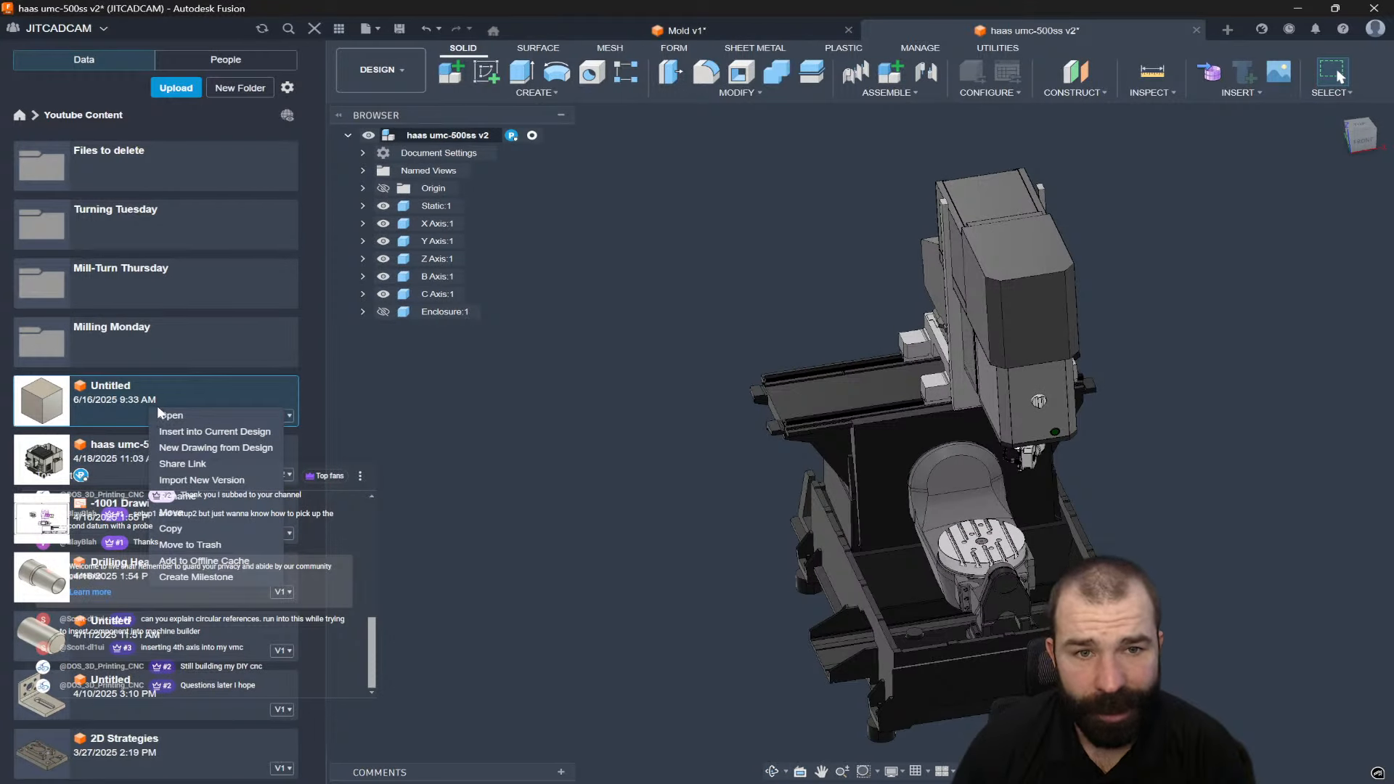
Insert the Untitled cube into the machine design, raised 70 mm above the rotary table.
click(202, 431)
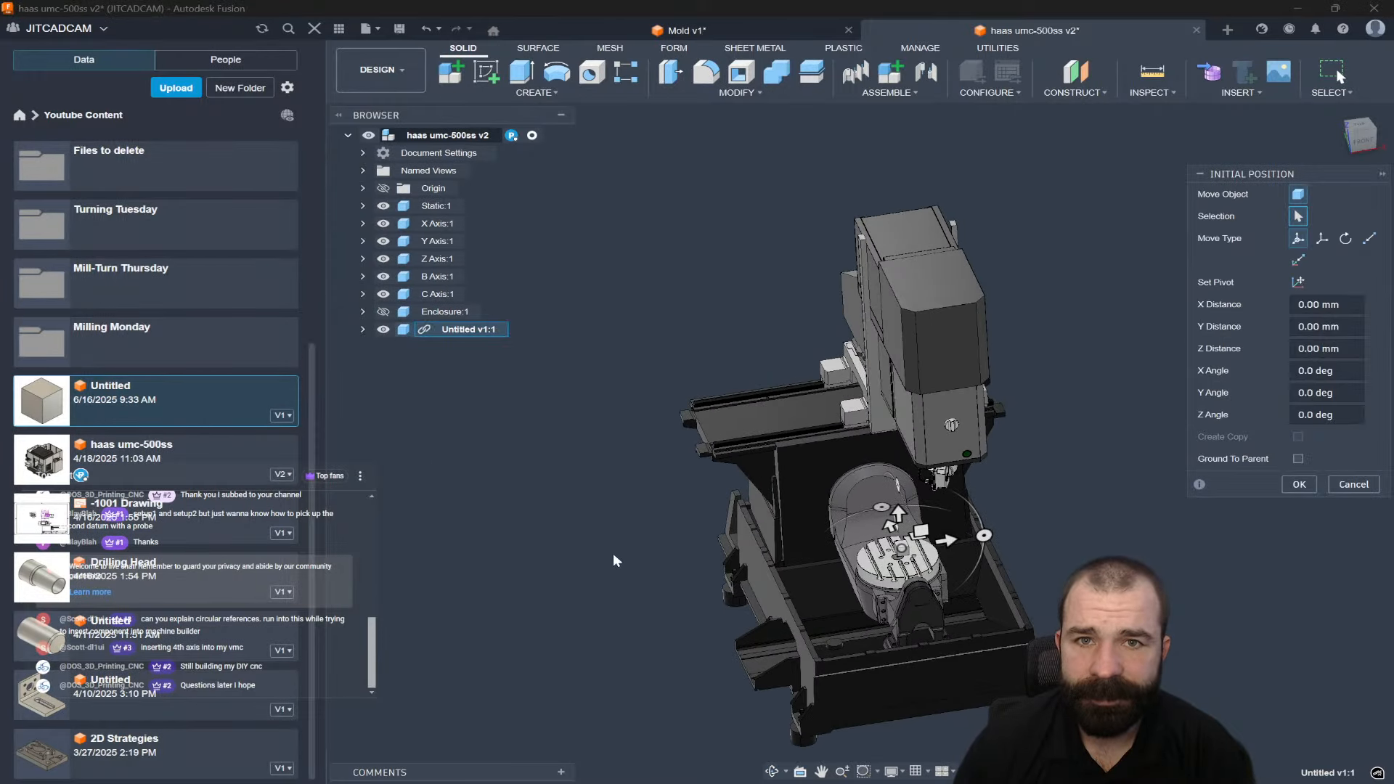
scroll(954, 571, up, 5)
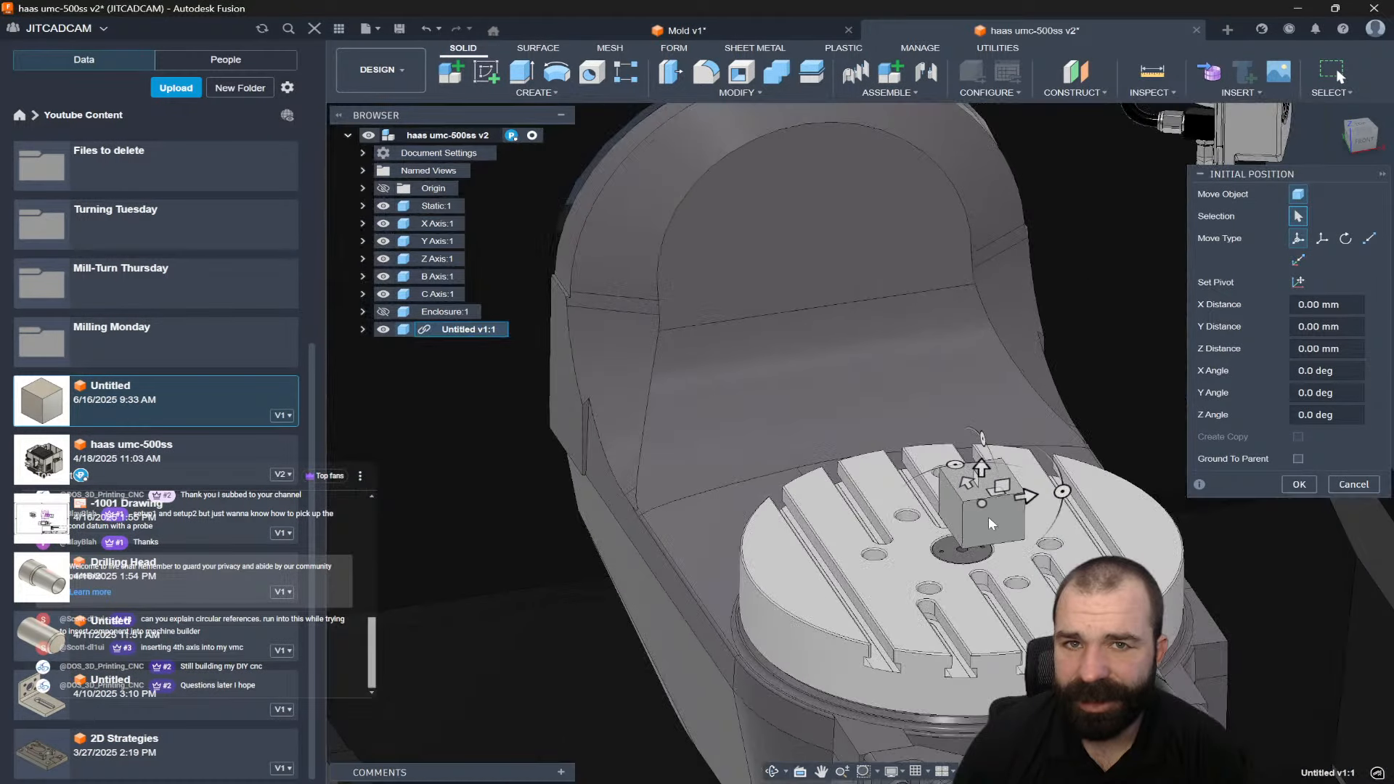
drag(985, 484, 986, 429)
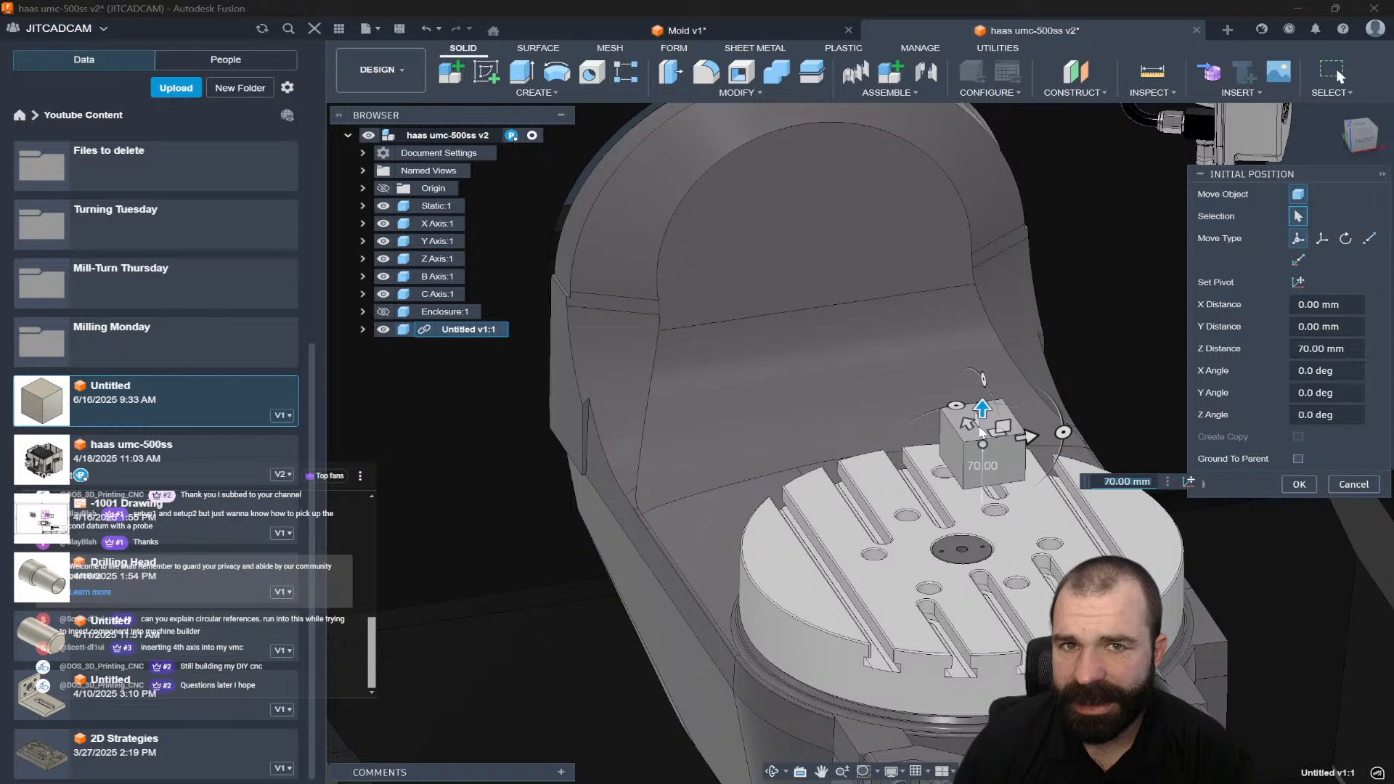
click(1299, 484)
scroll(963, 516, down, 5)
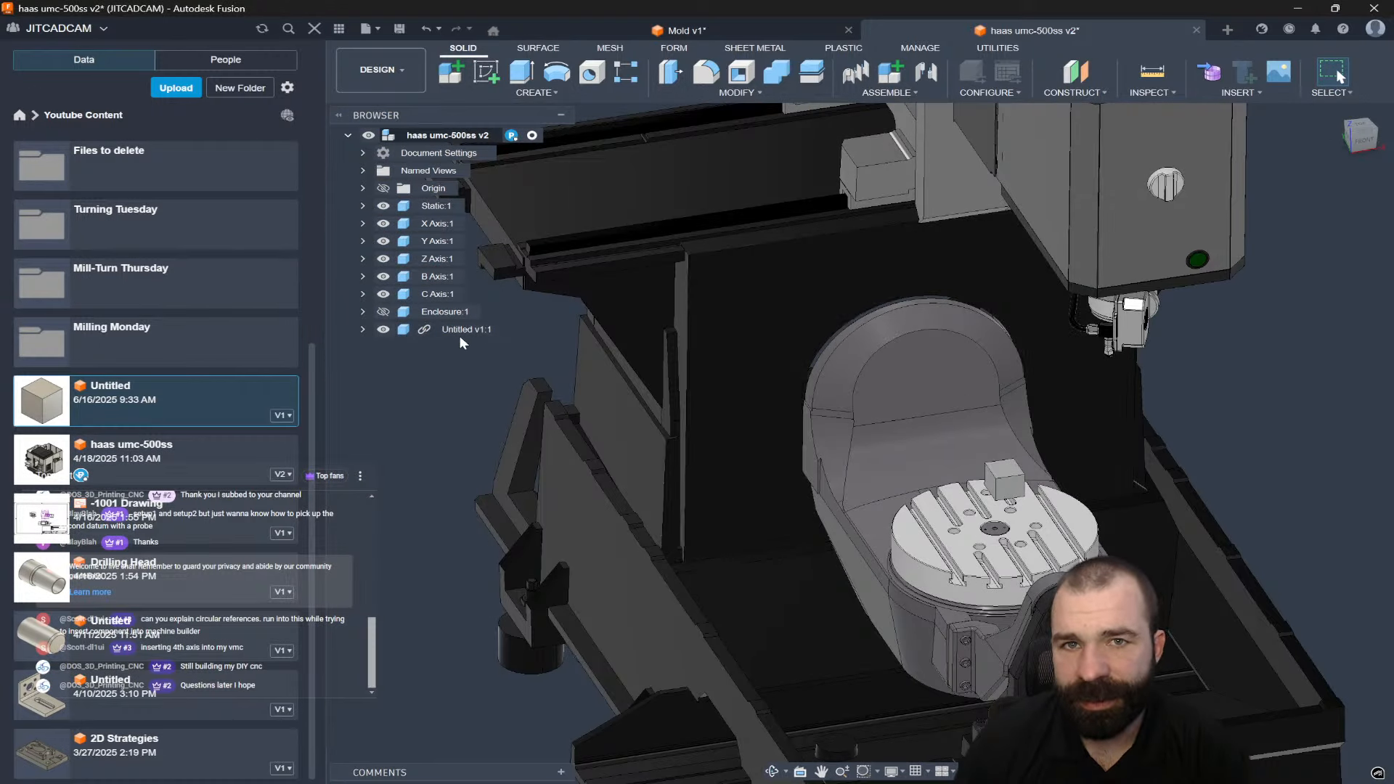
Break the Untitled v1:1 component's link to its source design and close the data panel.
right_click(448, 330)
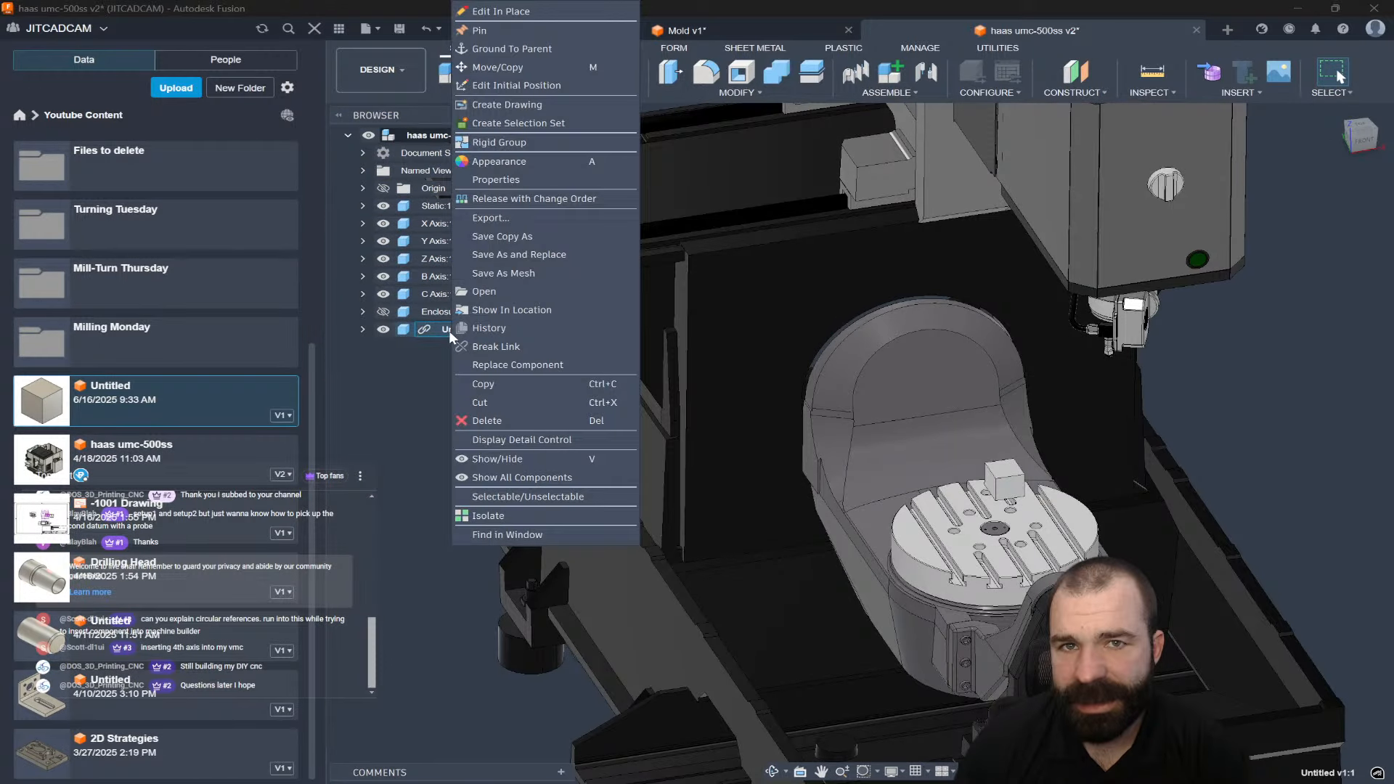
click(489, 347)
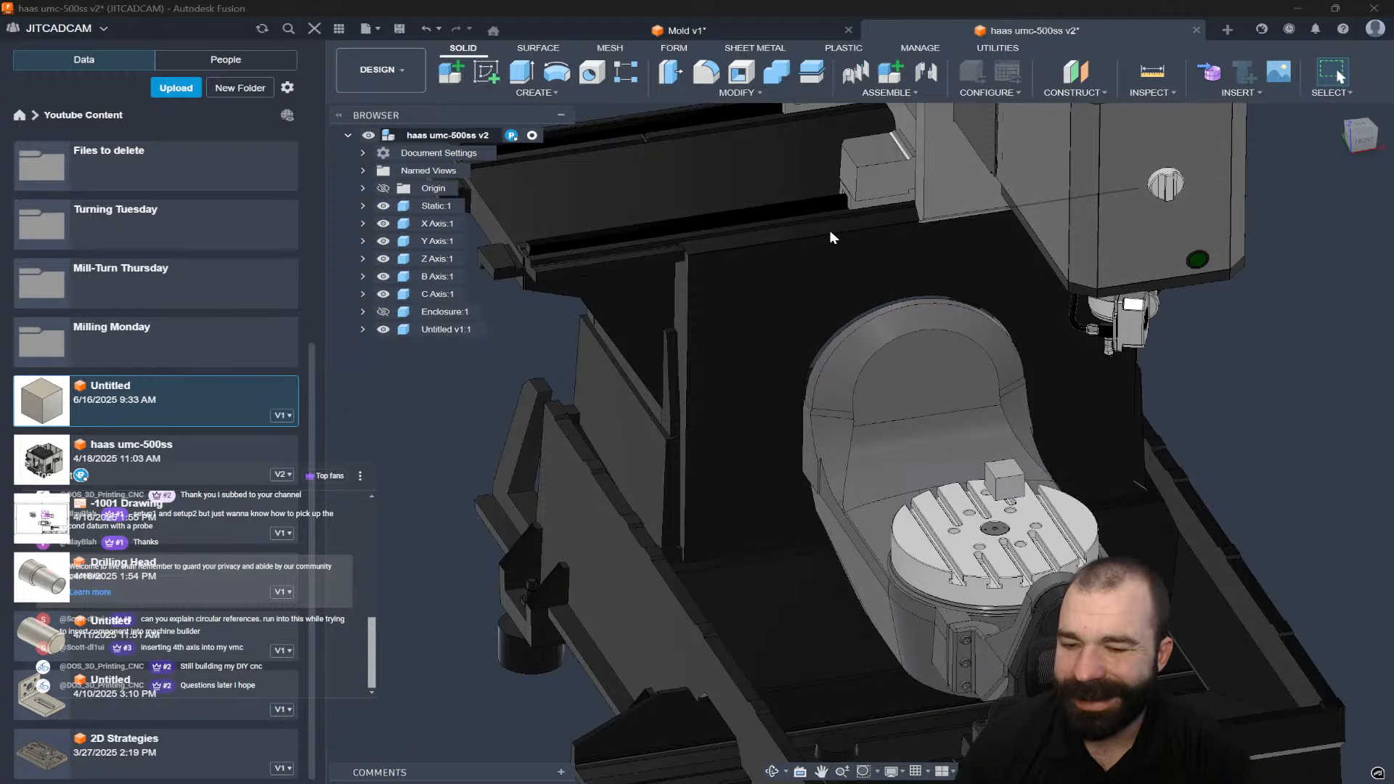
scroll(507, 387, down, 2)
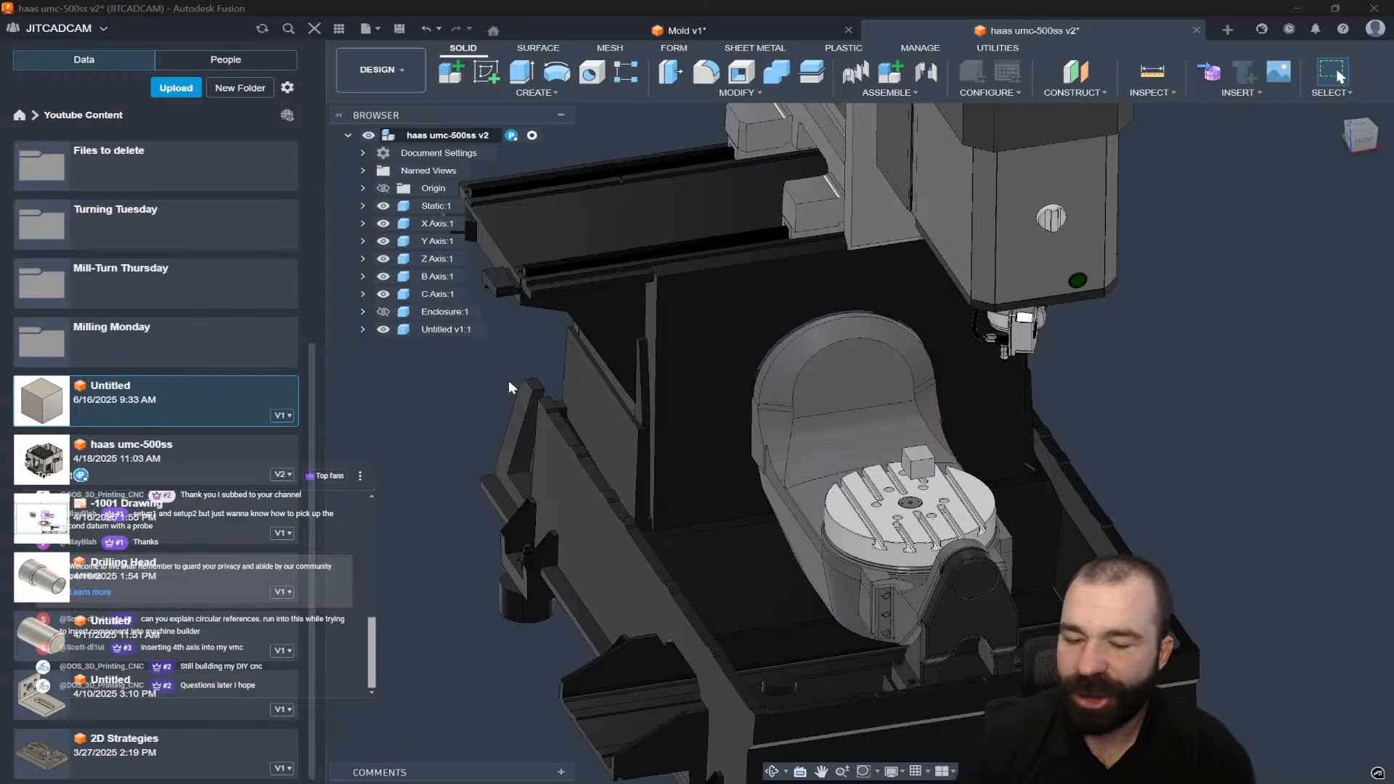
shift+middle_drag(508, 381, 452, 170)
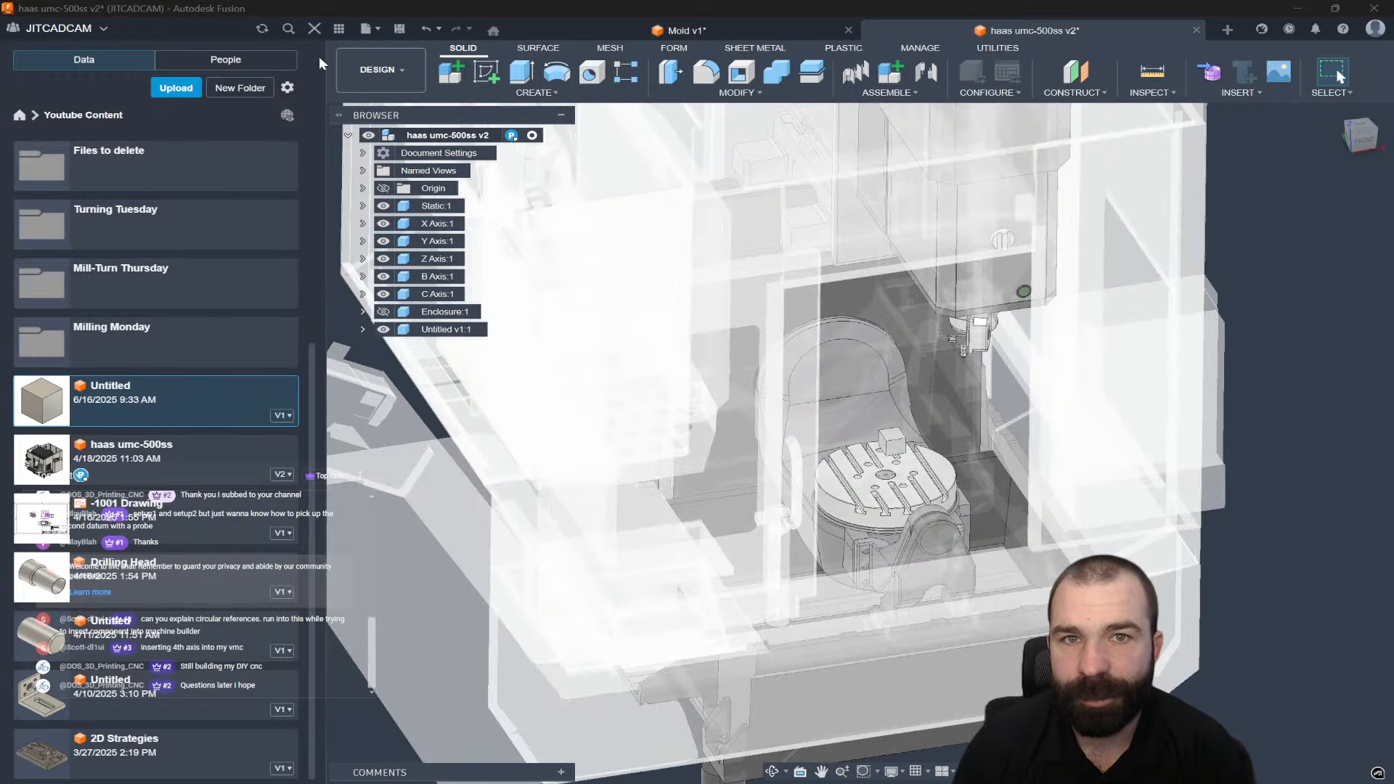
click(314, 28)
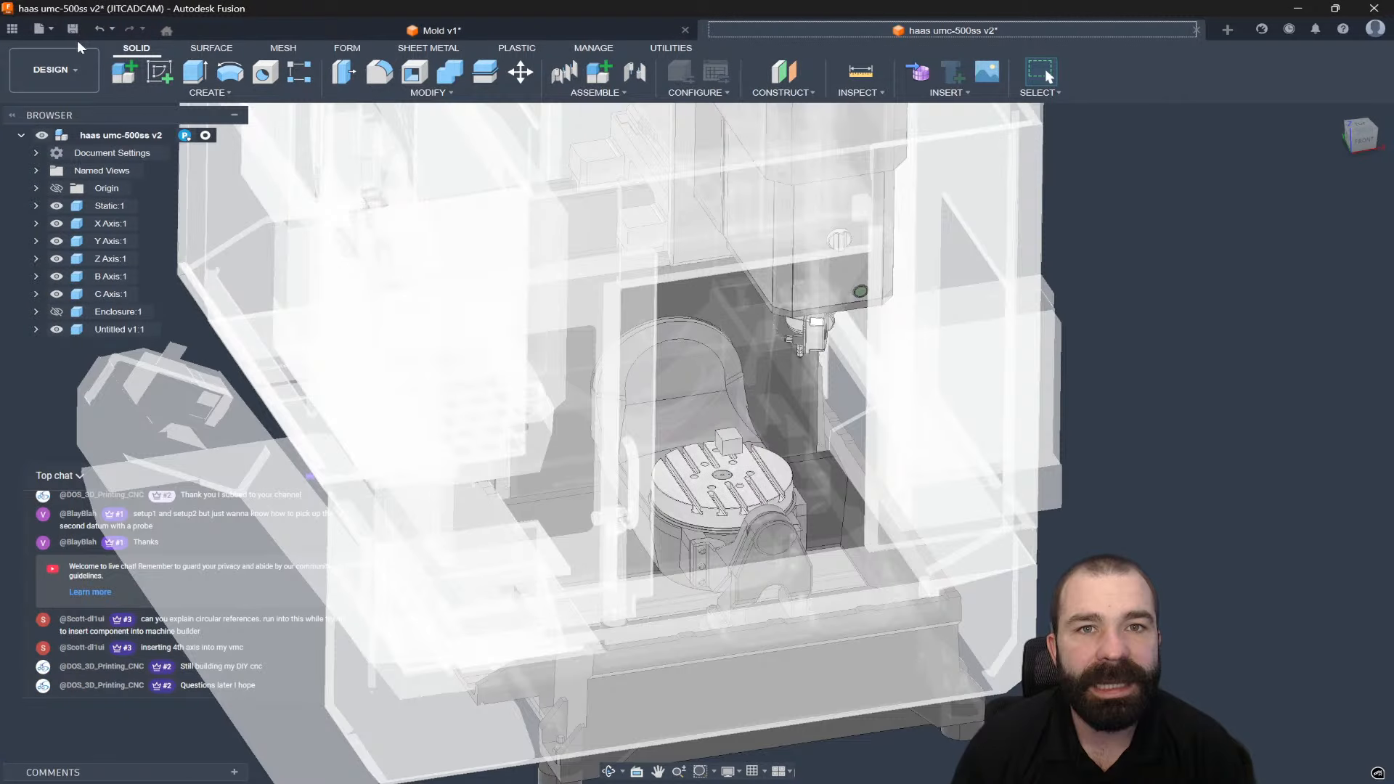
Save the haas umc-500ss design as v3 and switch back to the Mold v1 document.
click(73, 31)
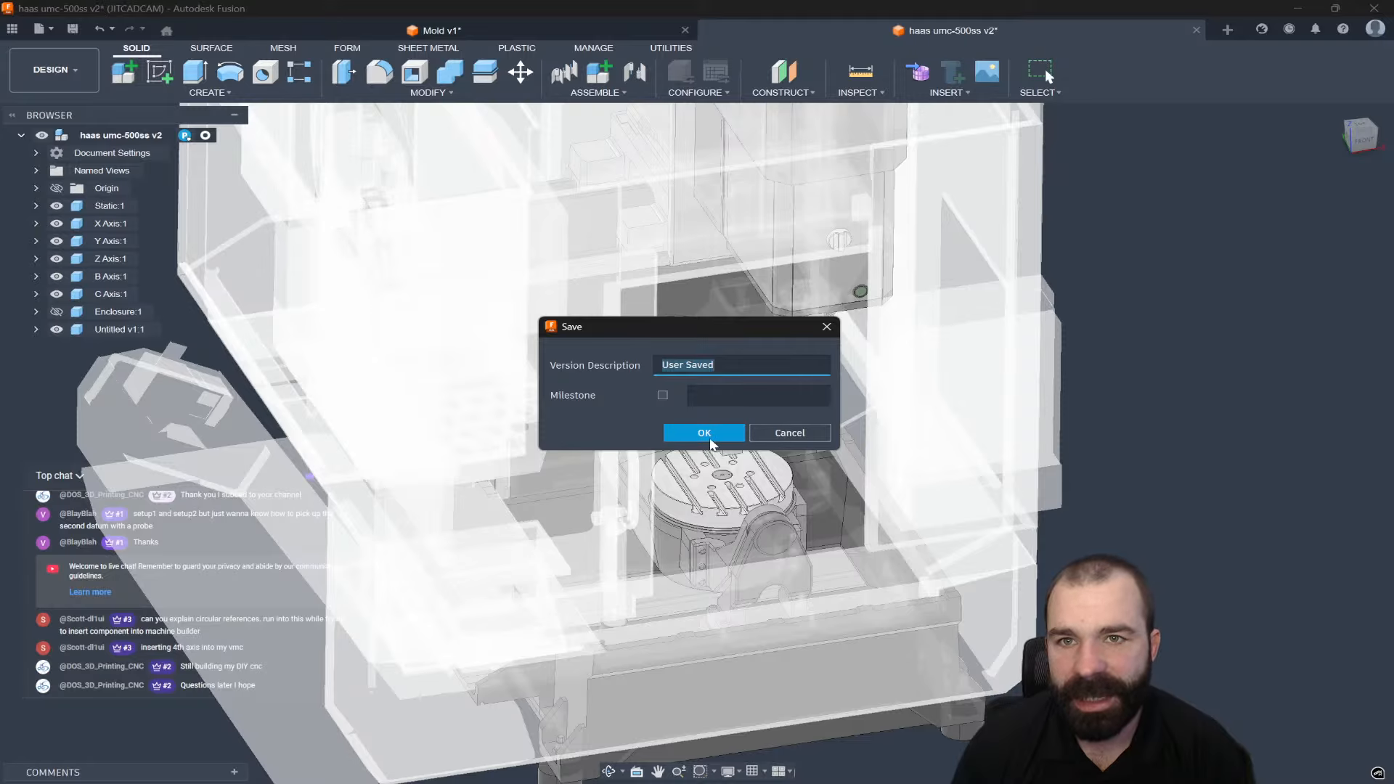
click(704, 432)
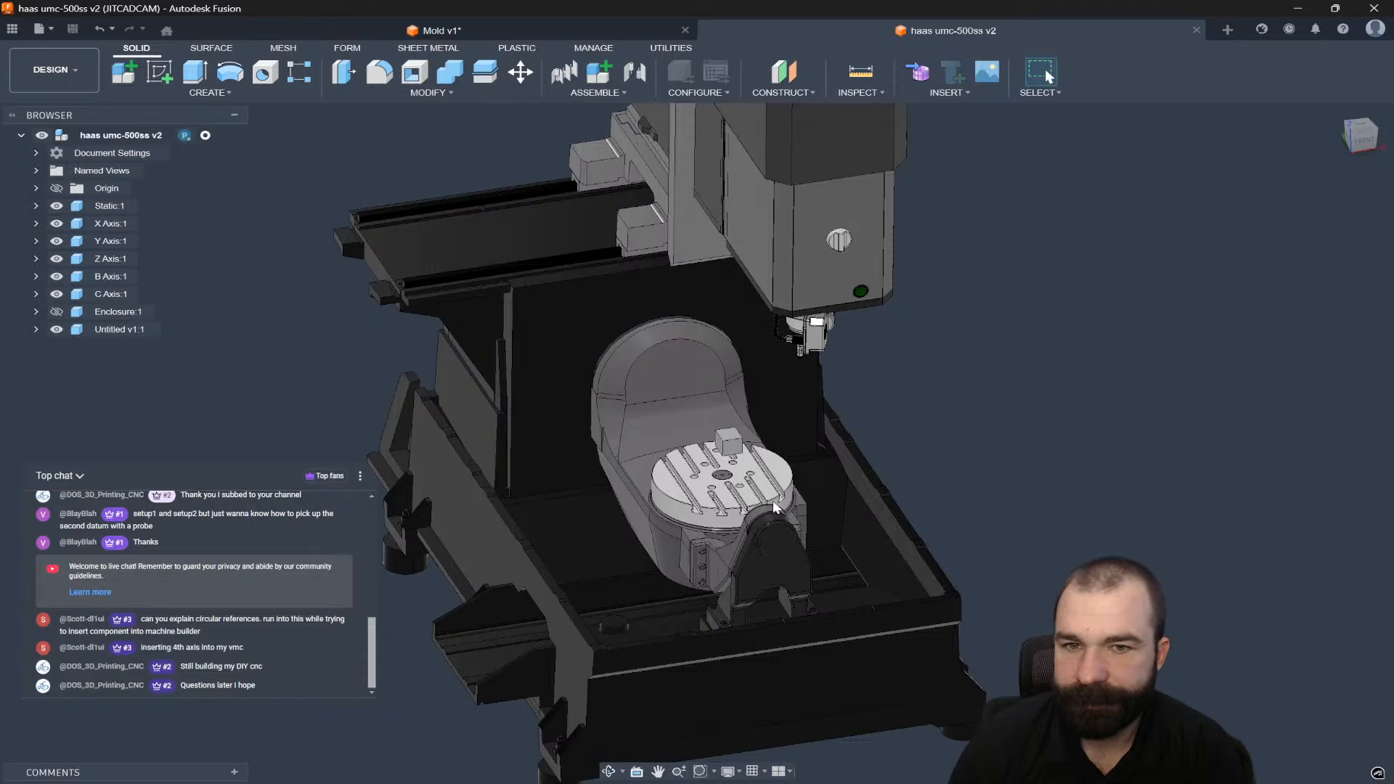
shift+middle_drag(776, 507, 835, 519)
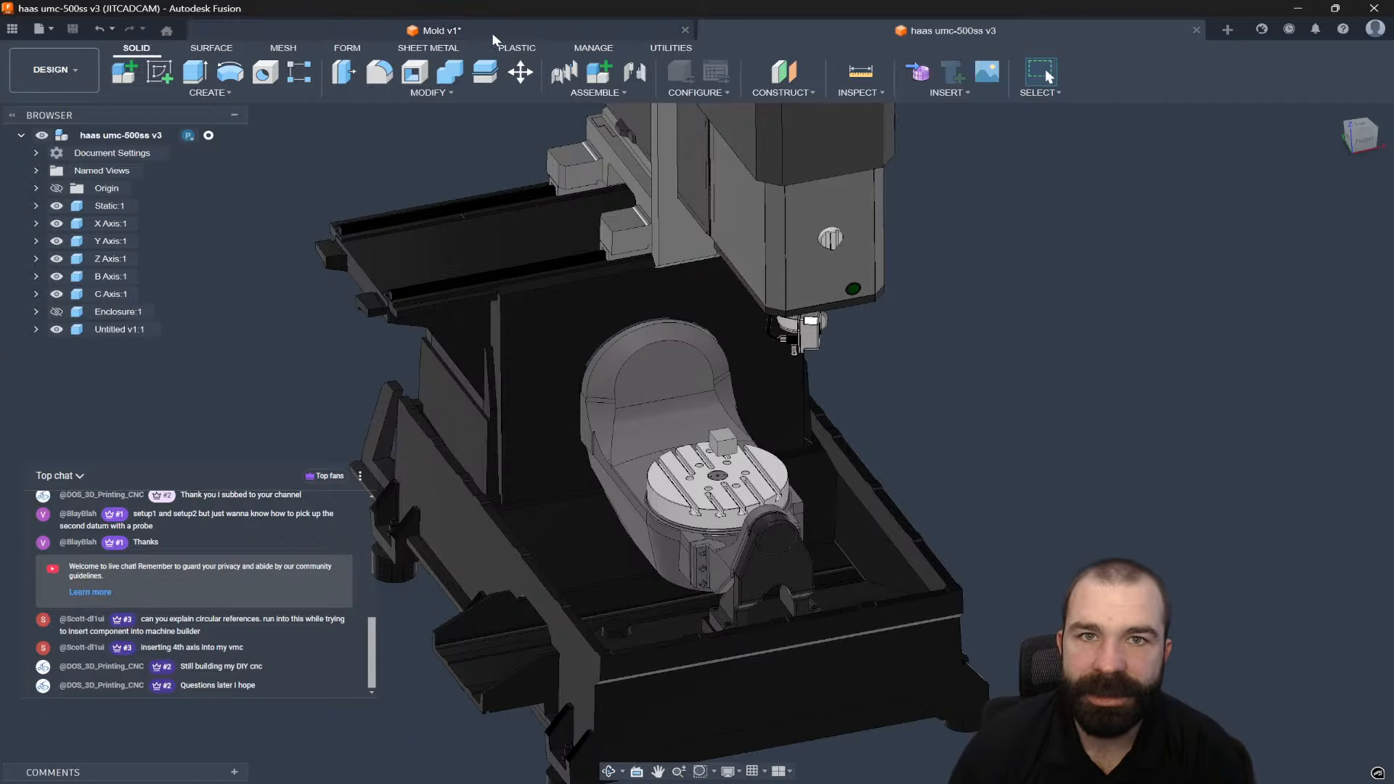
click(441, 30)
Assign the HAAS VF-3 TRT160 machine from the fsf folder to Setup1.
double_click(173, 240)
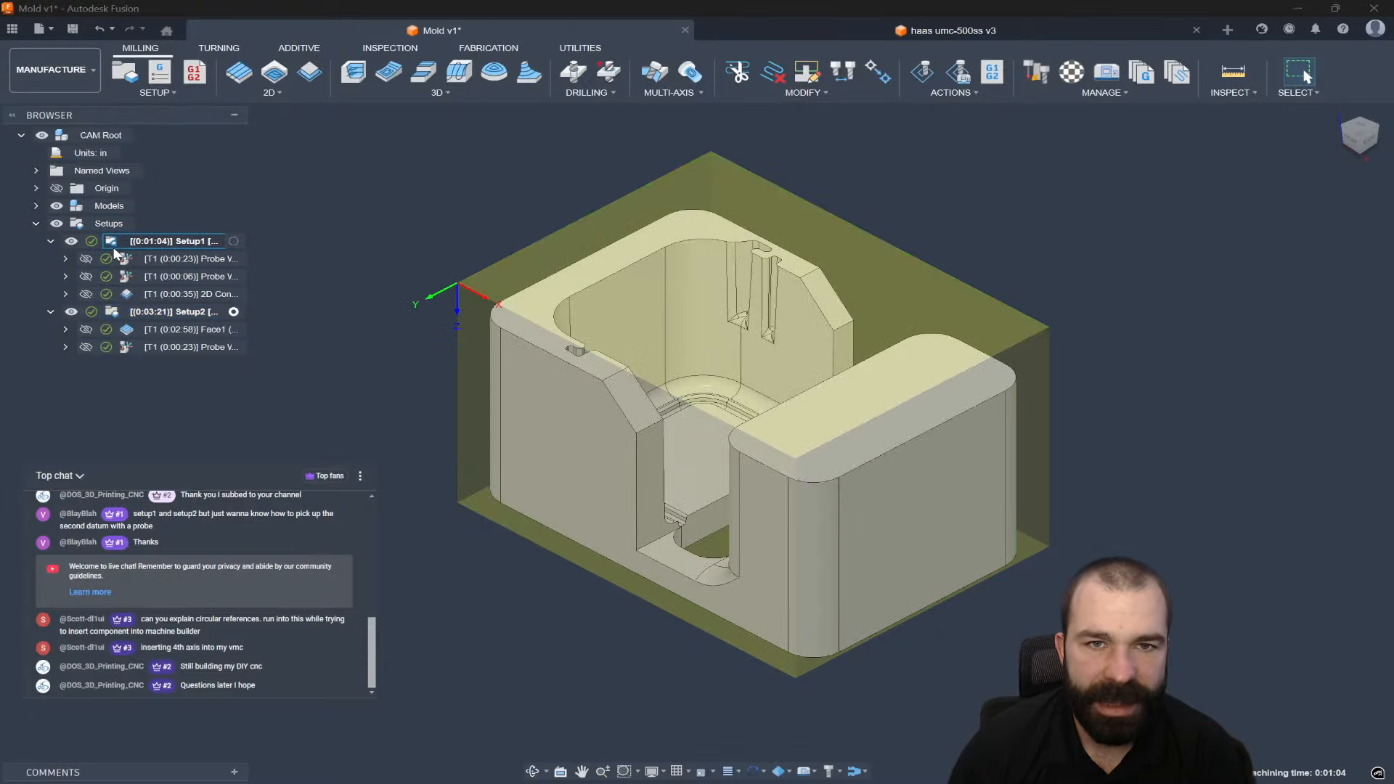
click(1202, 240)
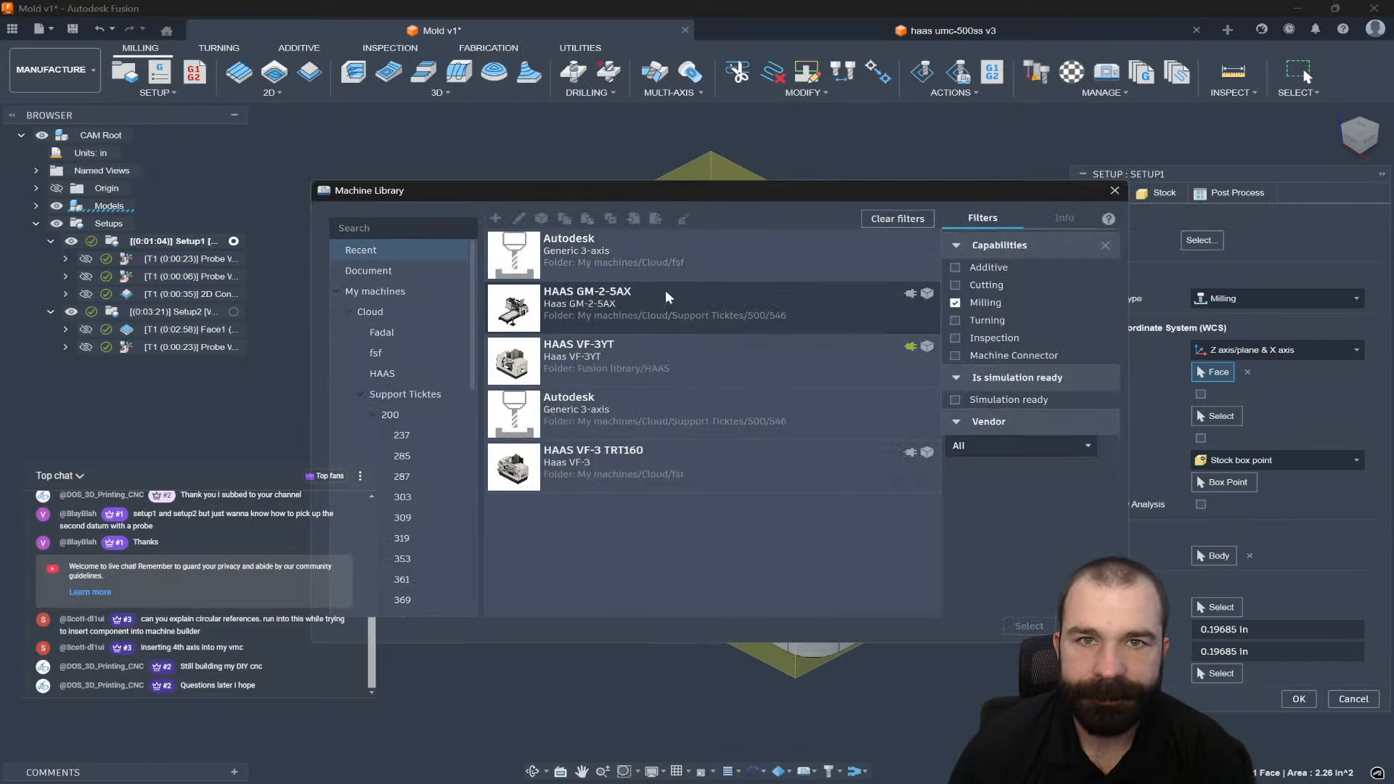
click(427, 376)
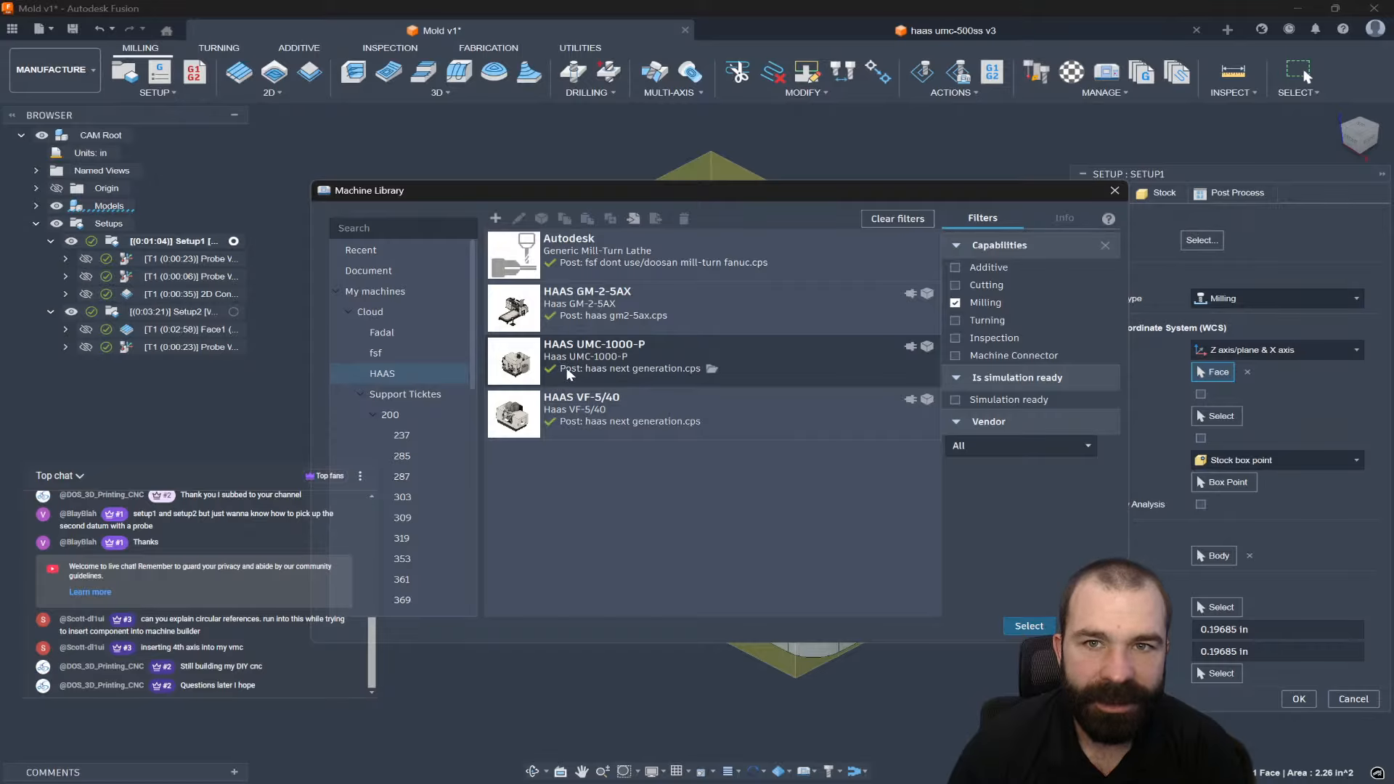
click(617, 382)
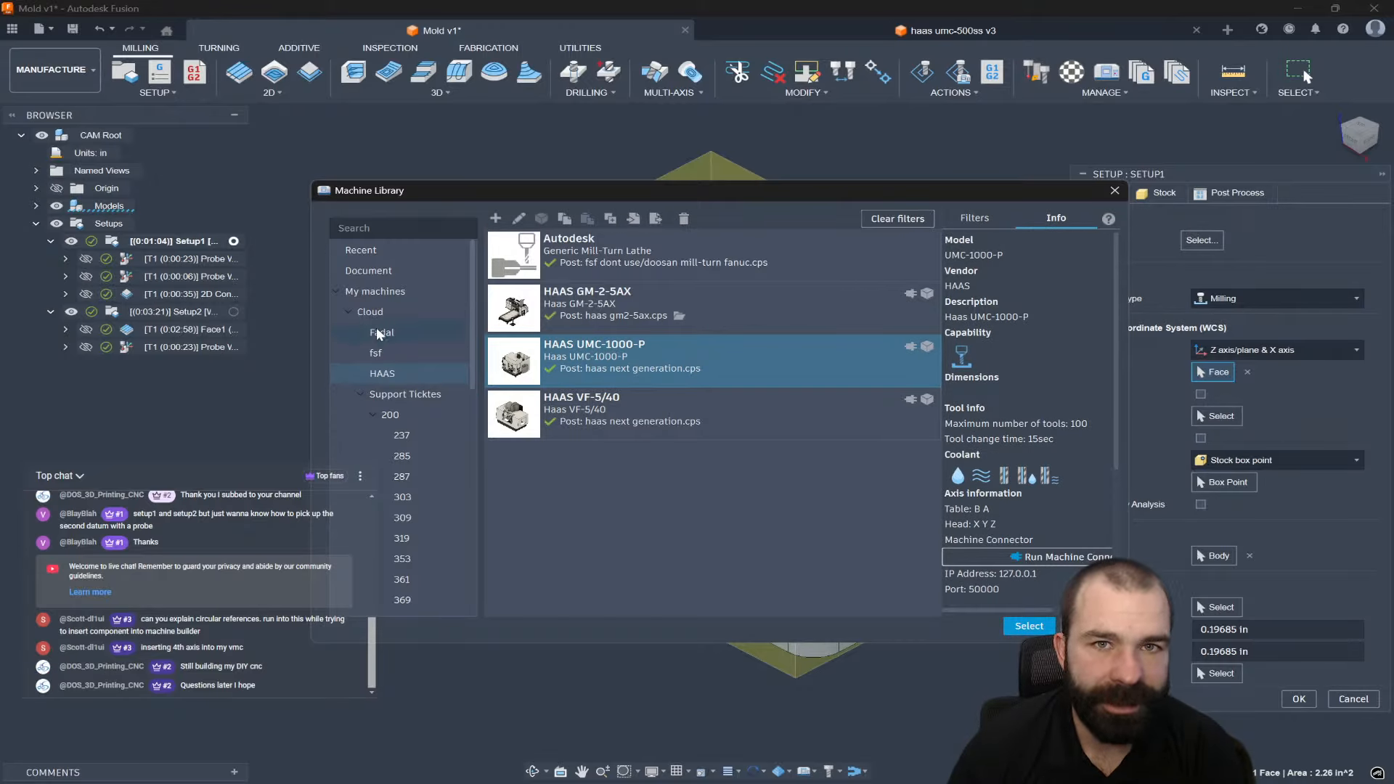
click(394, 354)
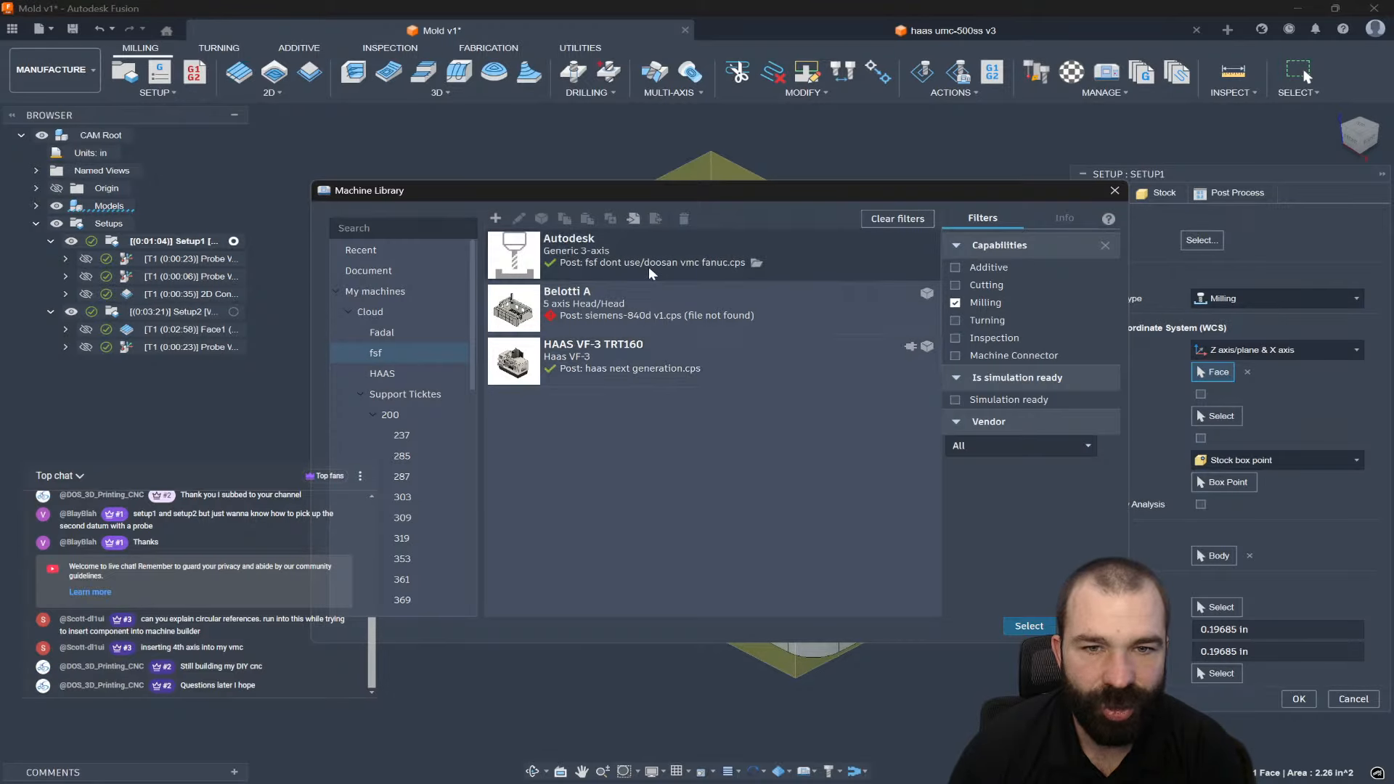
click(387, 339)
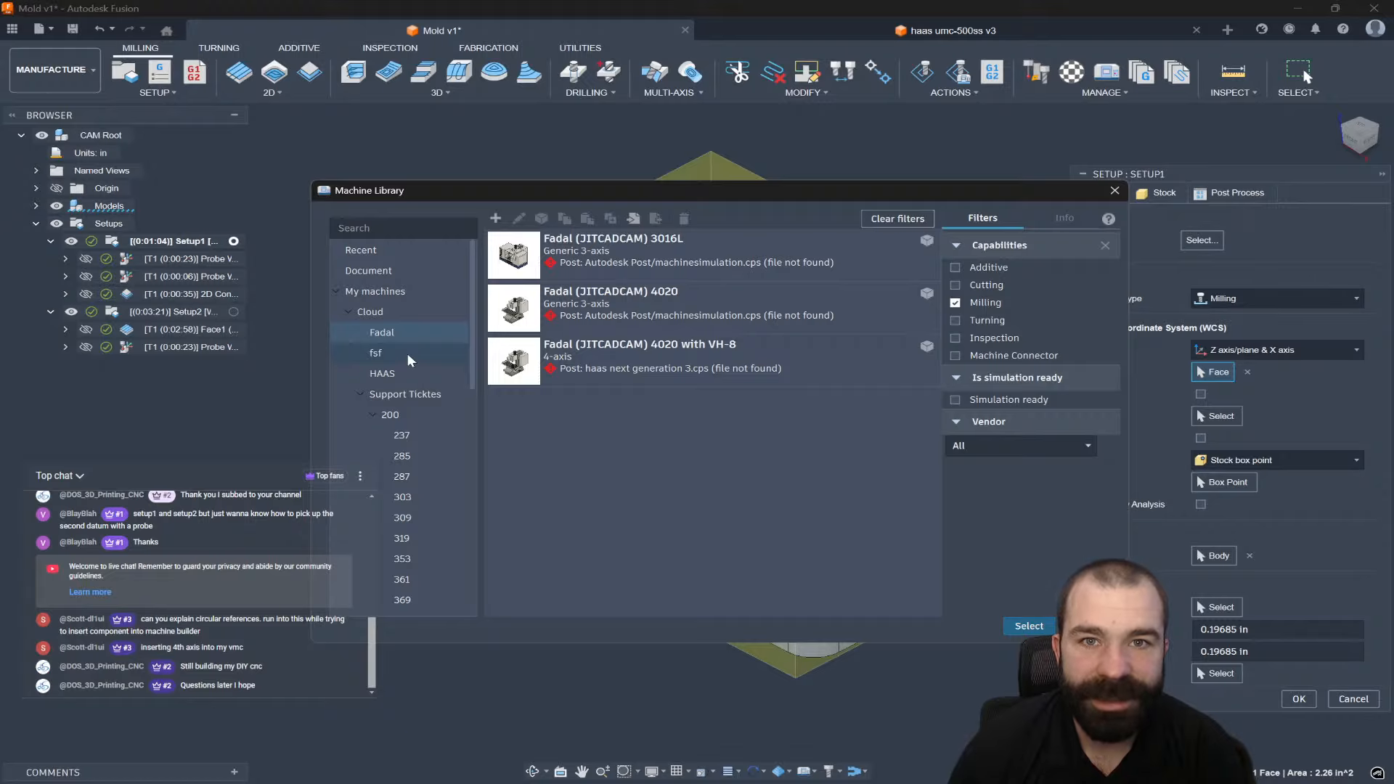
click(406, 356)
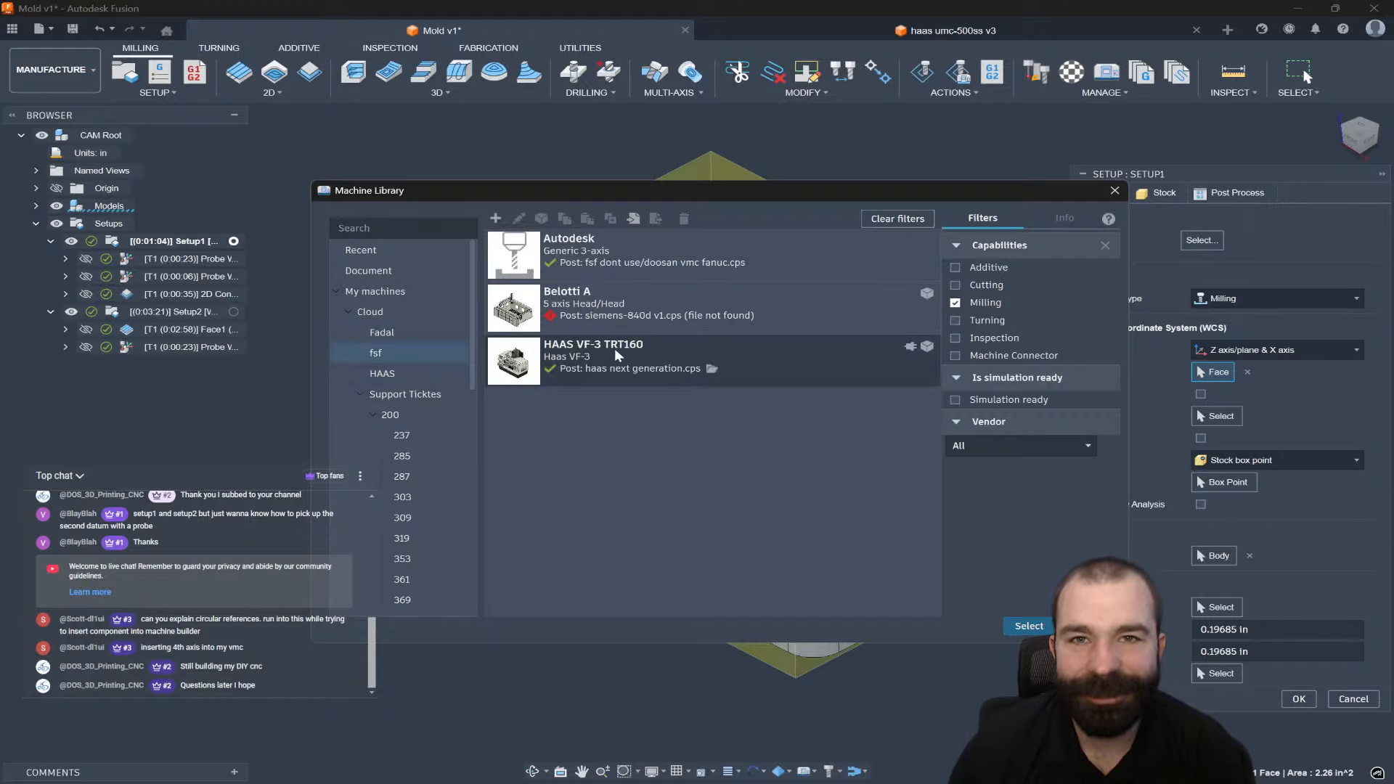
click(629, 360)
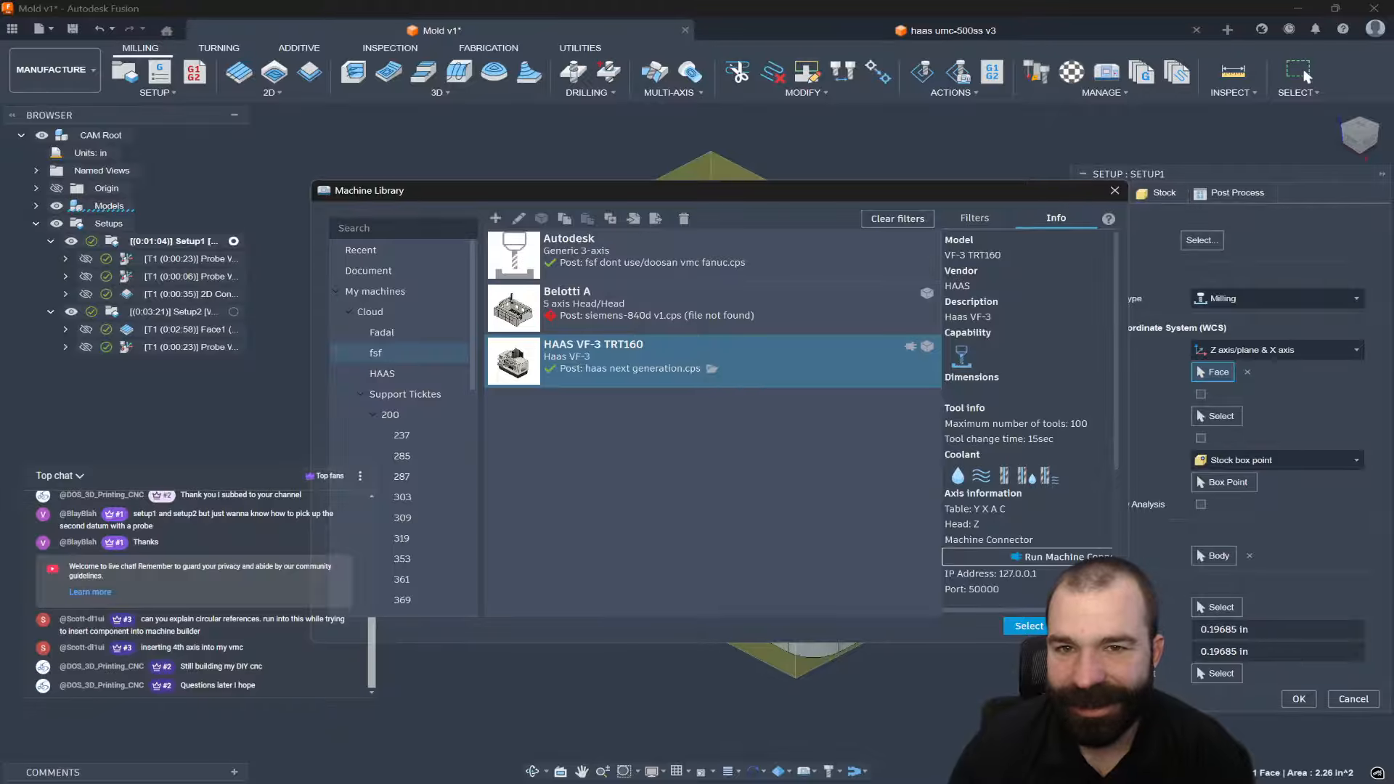
key(Escape)
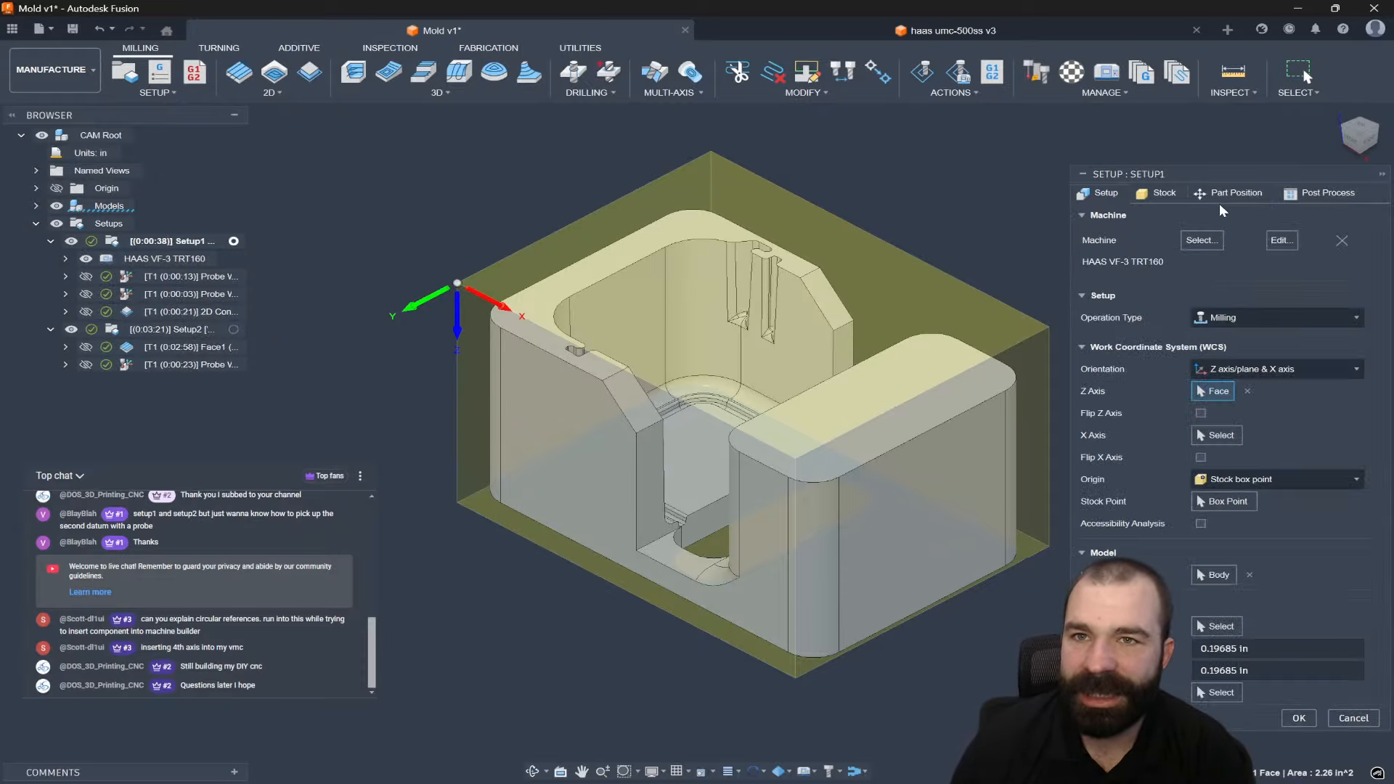
Shift Setup1's part position 5 in along Z and confirm it.
click(1221, 197)
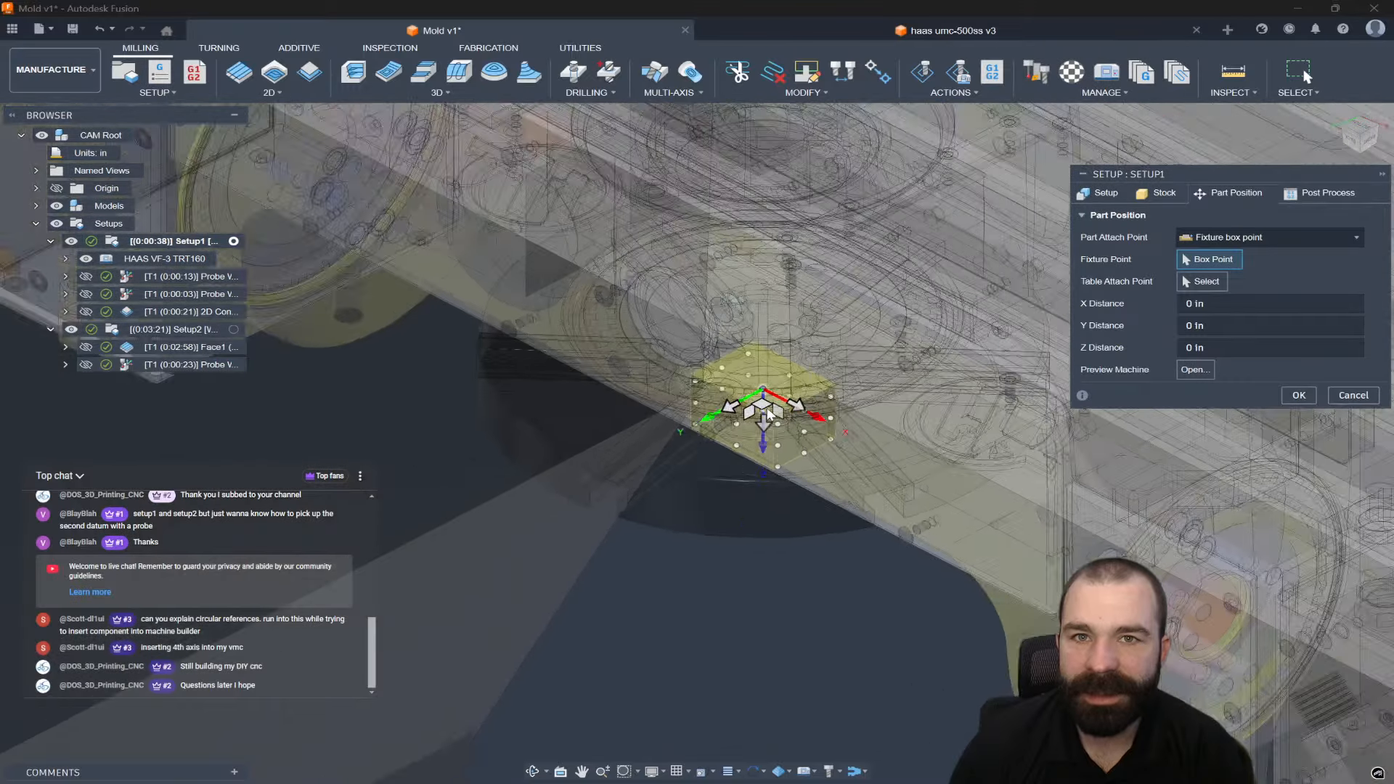
scroll(784, 407, down, 3)
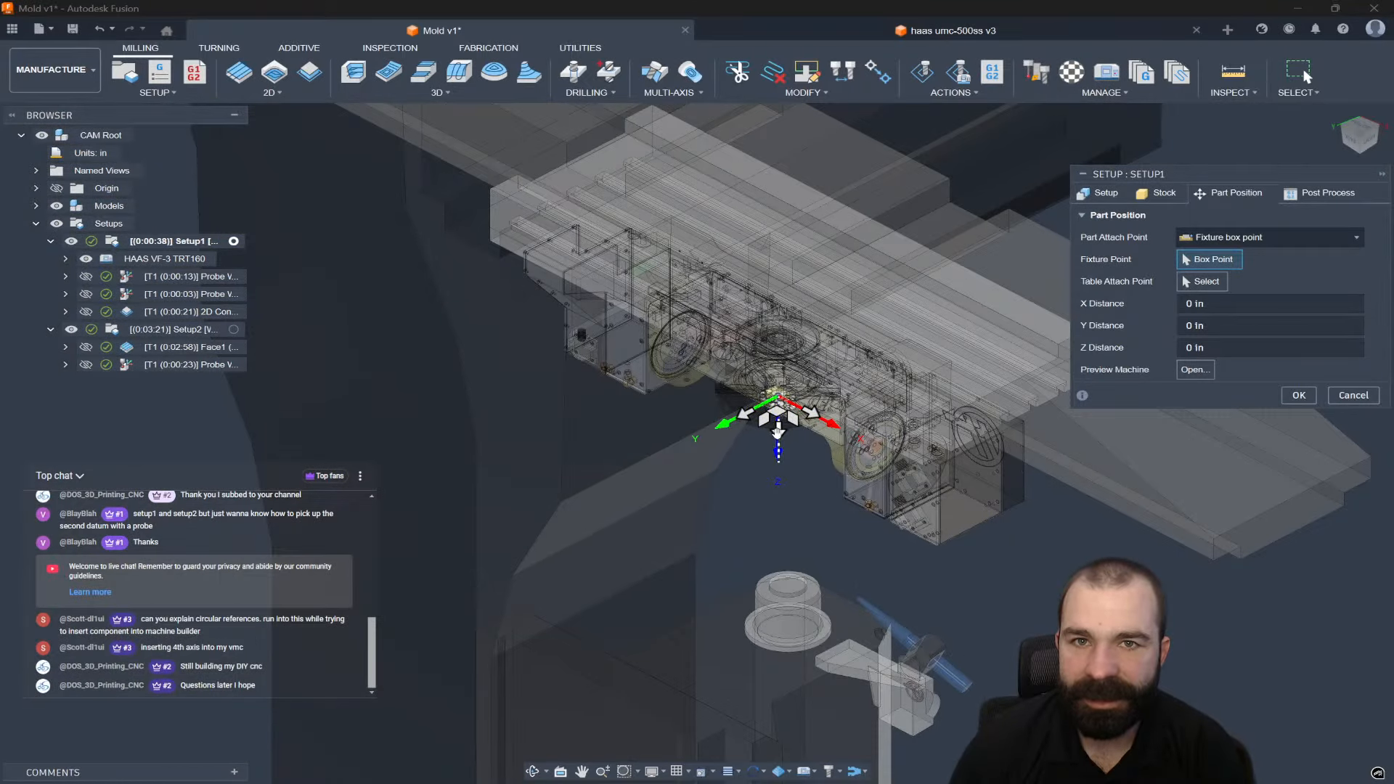
drag(778, 430, 779, 477)
click(1299, 399)
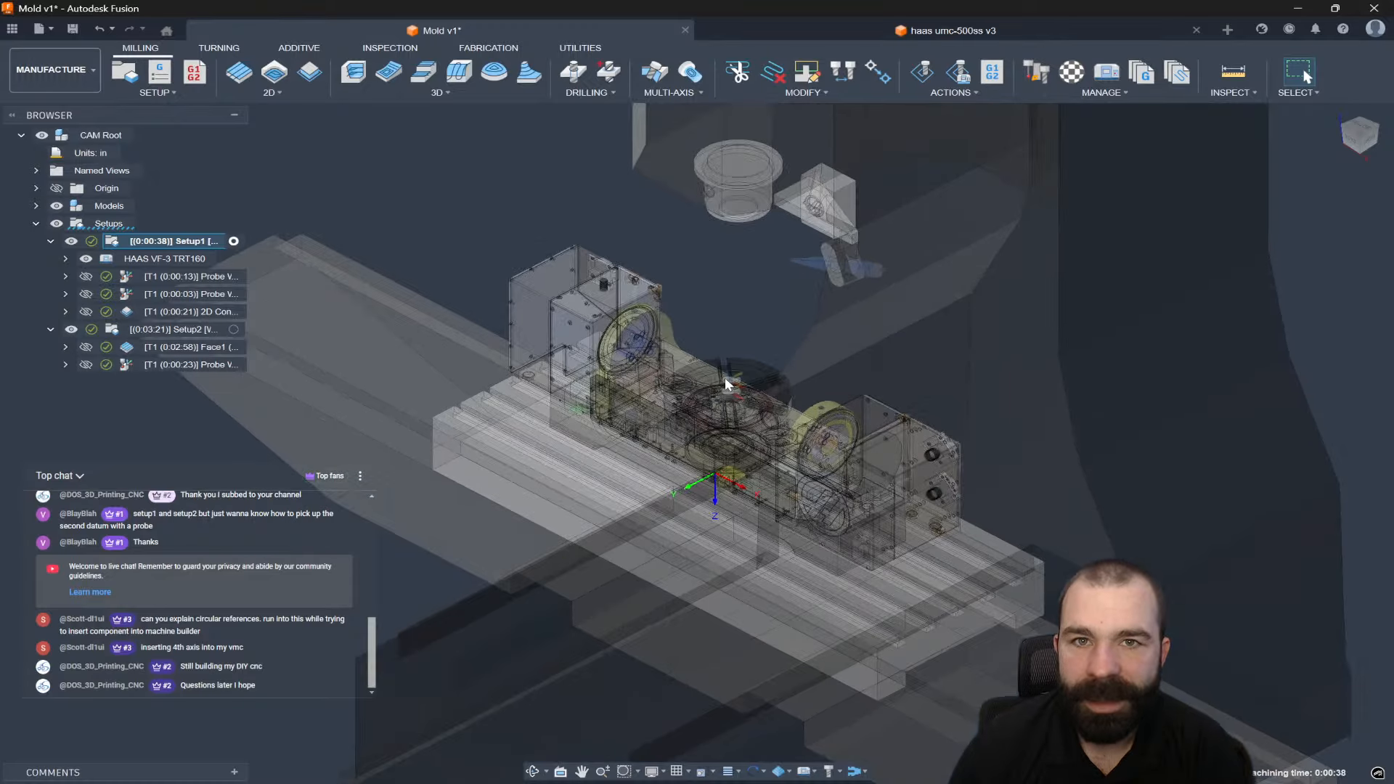
scroll(724, 379, up, 2)
click(701, 232)
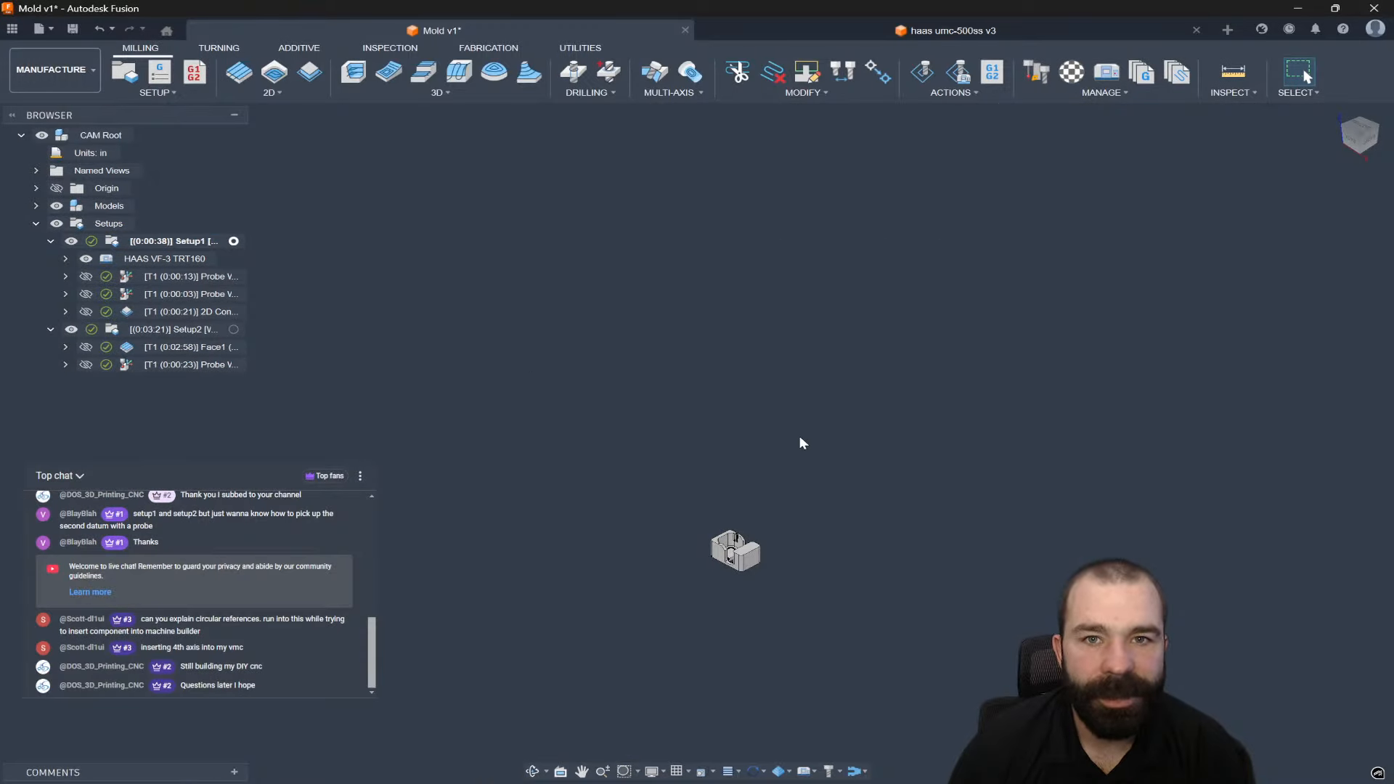
scroll(802, 443, down, 1)
Reposition Setup1's part along Z so it sits above the machine table.
double_click(119, 241)
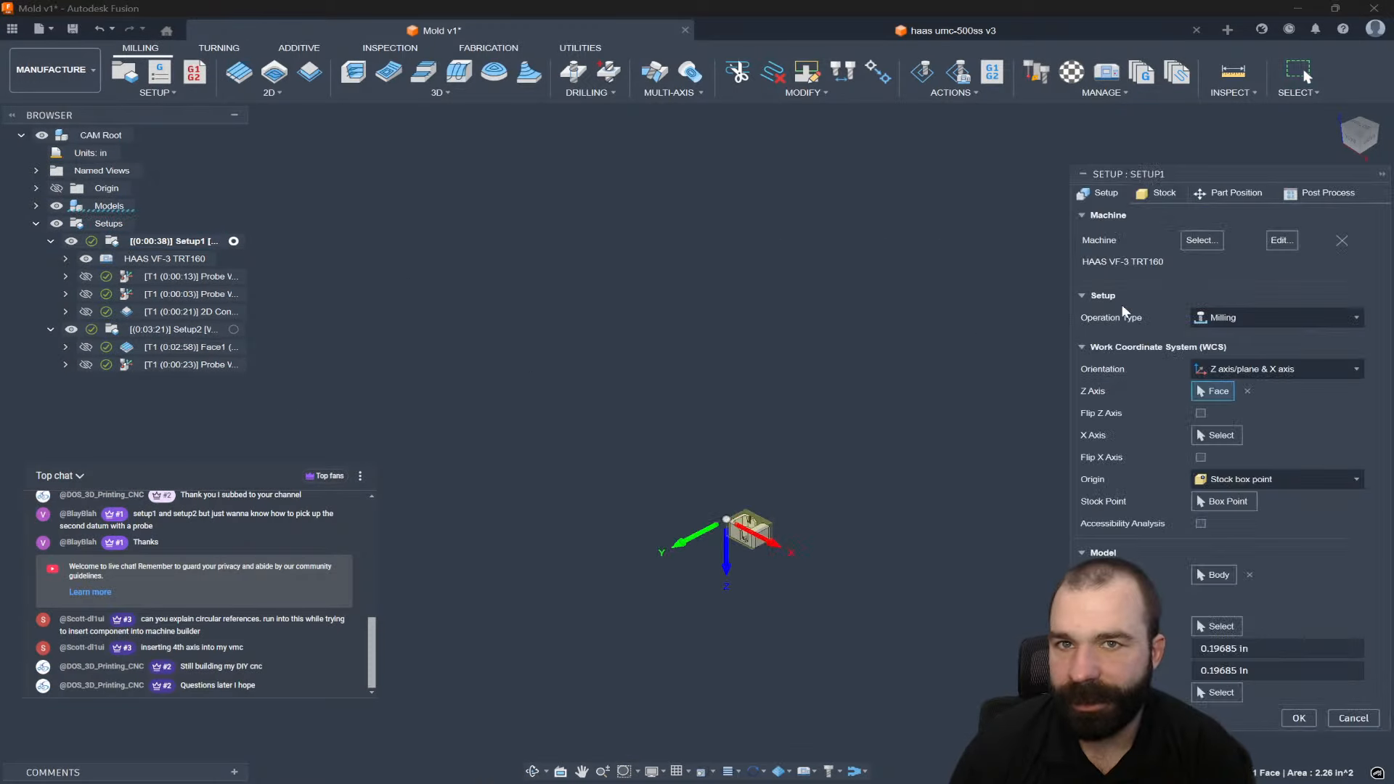
click(1229, 190)
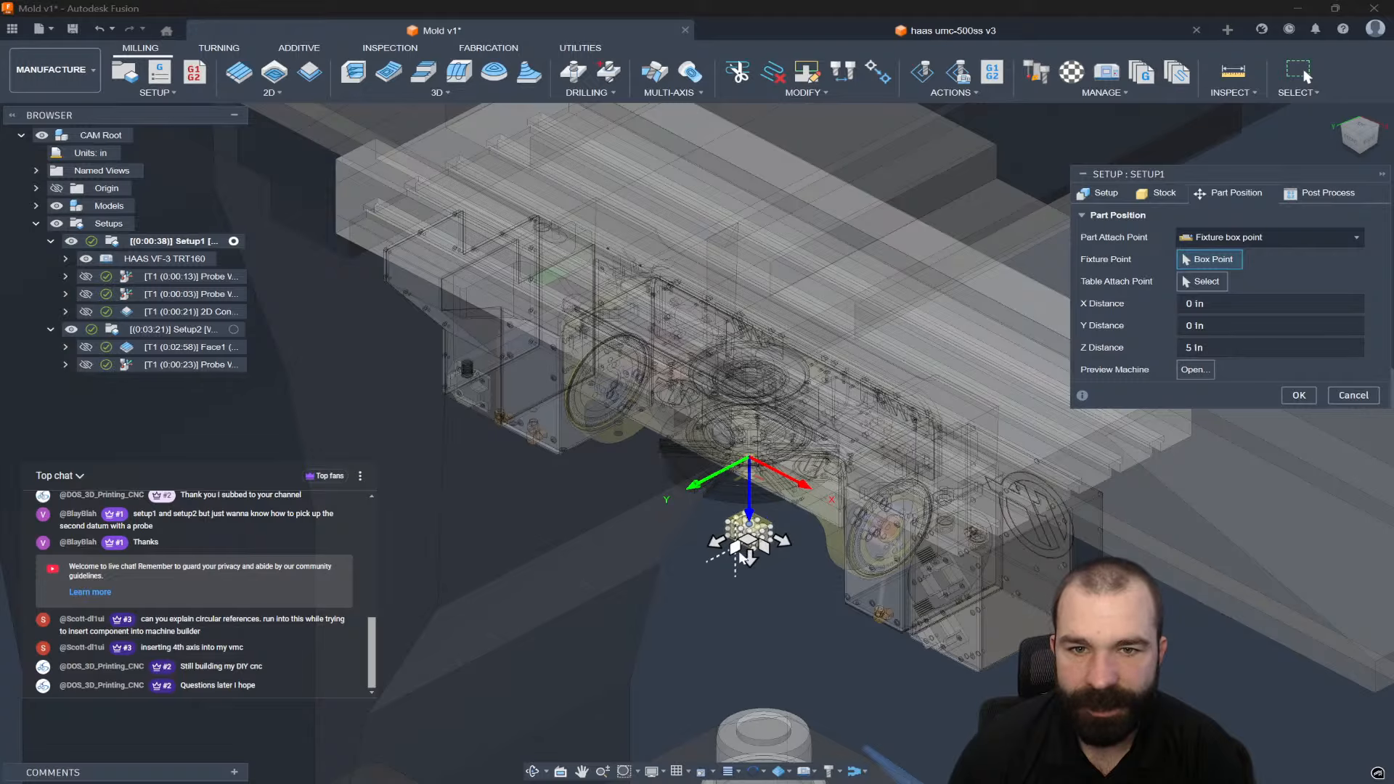
drag(750, 559, 758, 414)
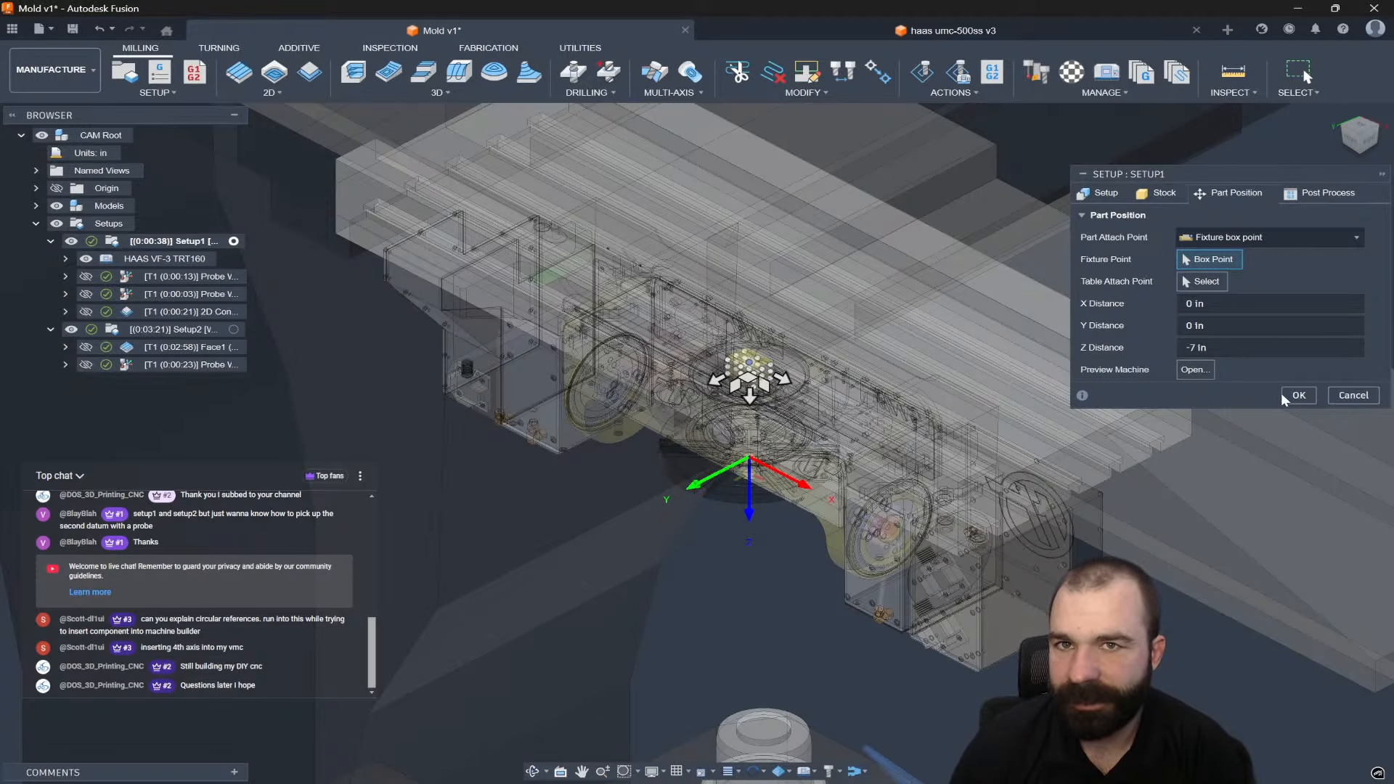
shift+middle_drag(942, 381, 733, 311)
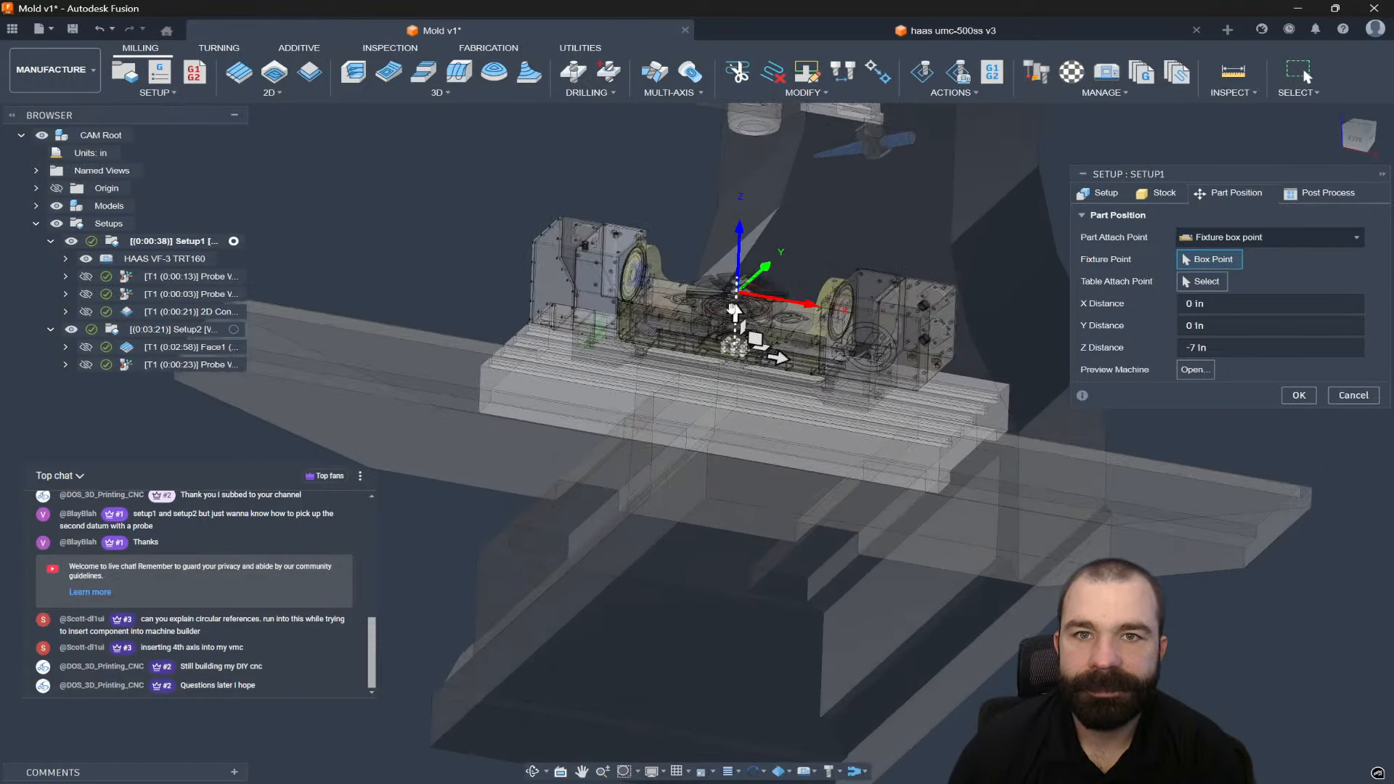
drag(737, 195, 740, 183)
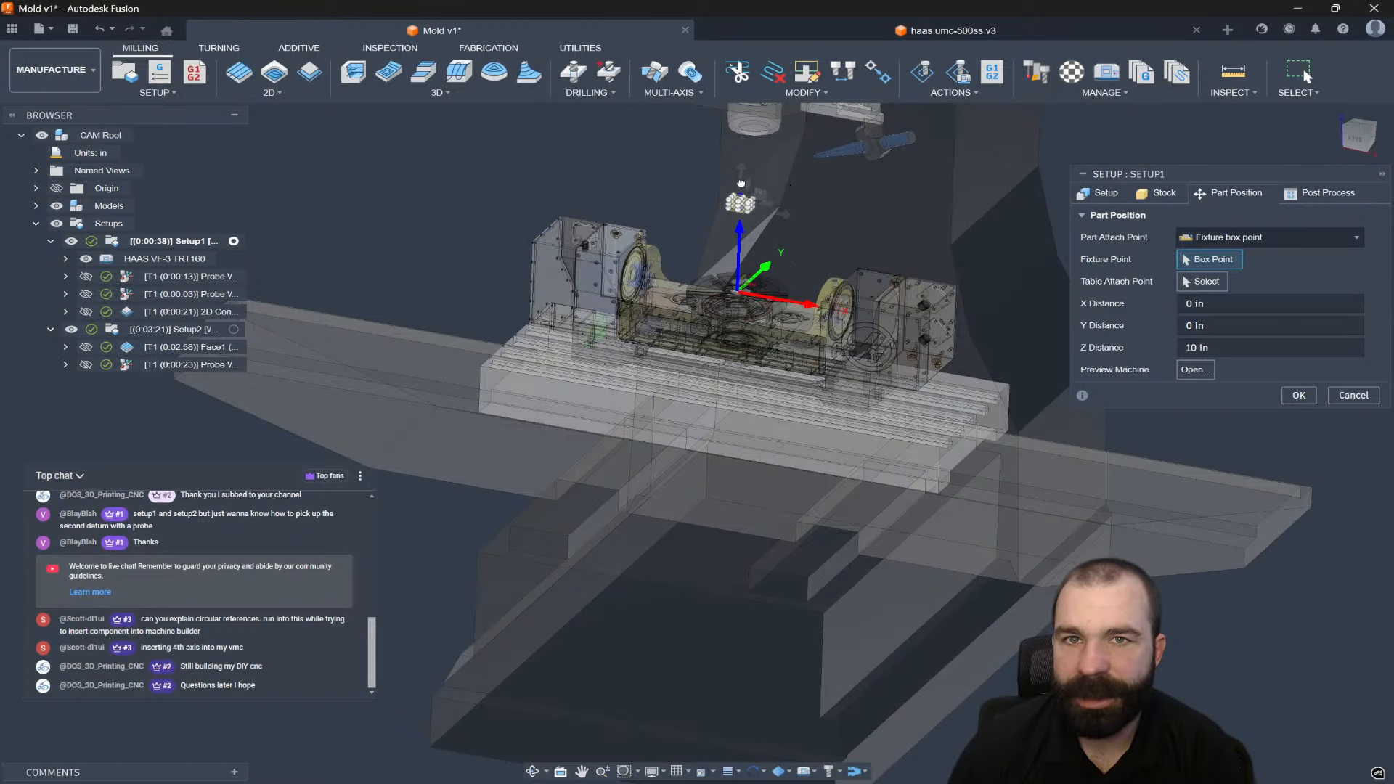
click(1299, 395)
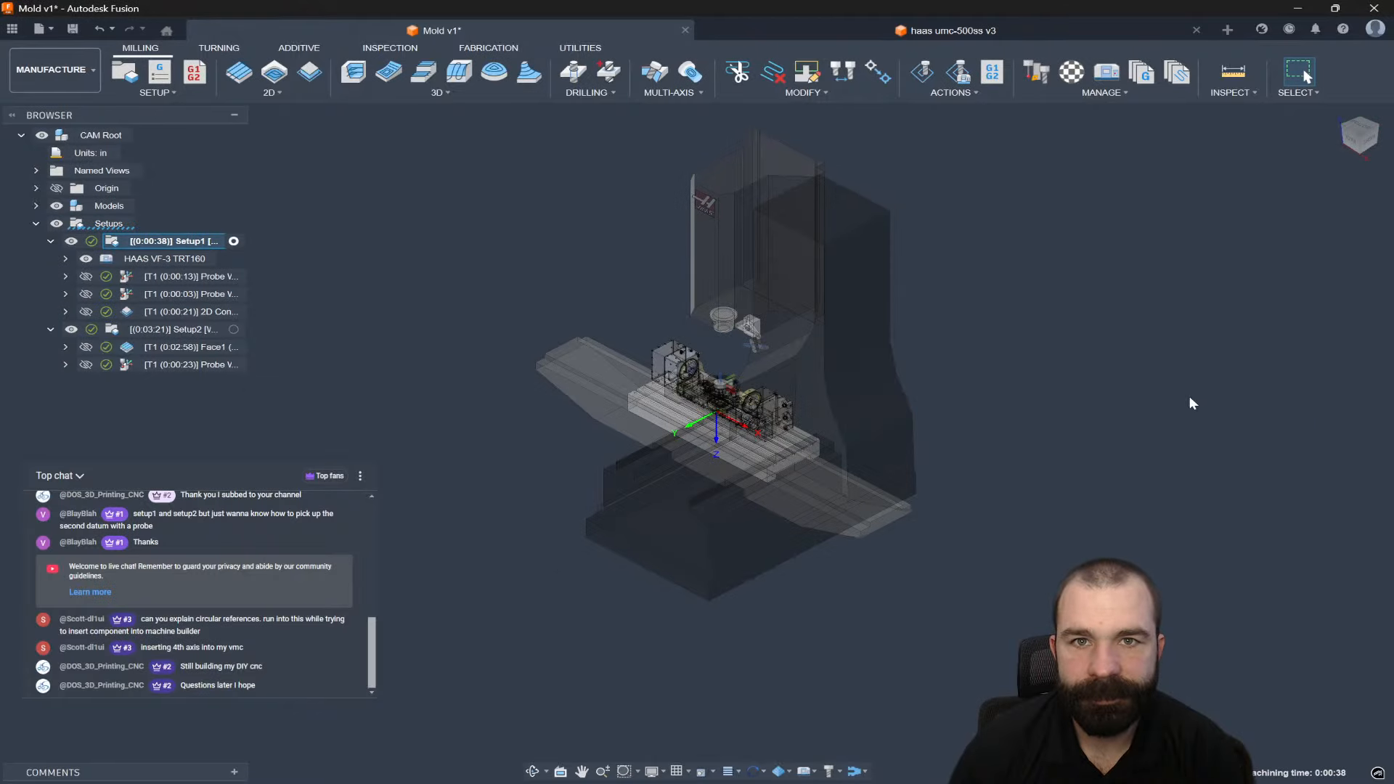
scroll(688, 399, up, 5)
scroll(766, 359, up, 3)
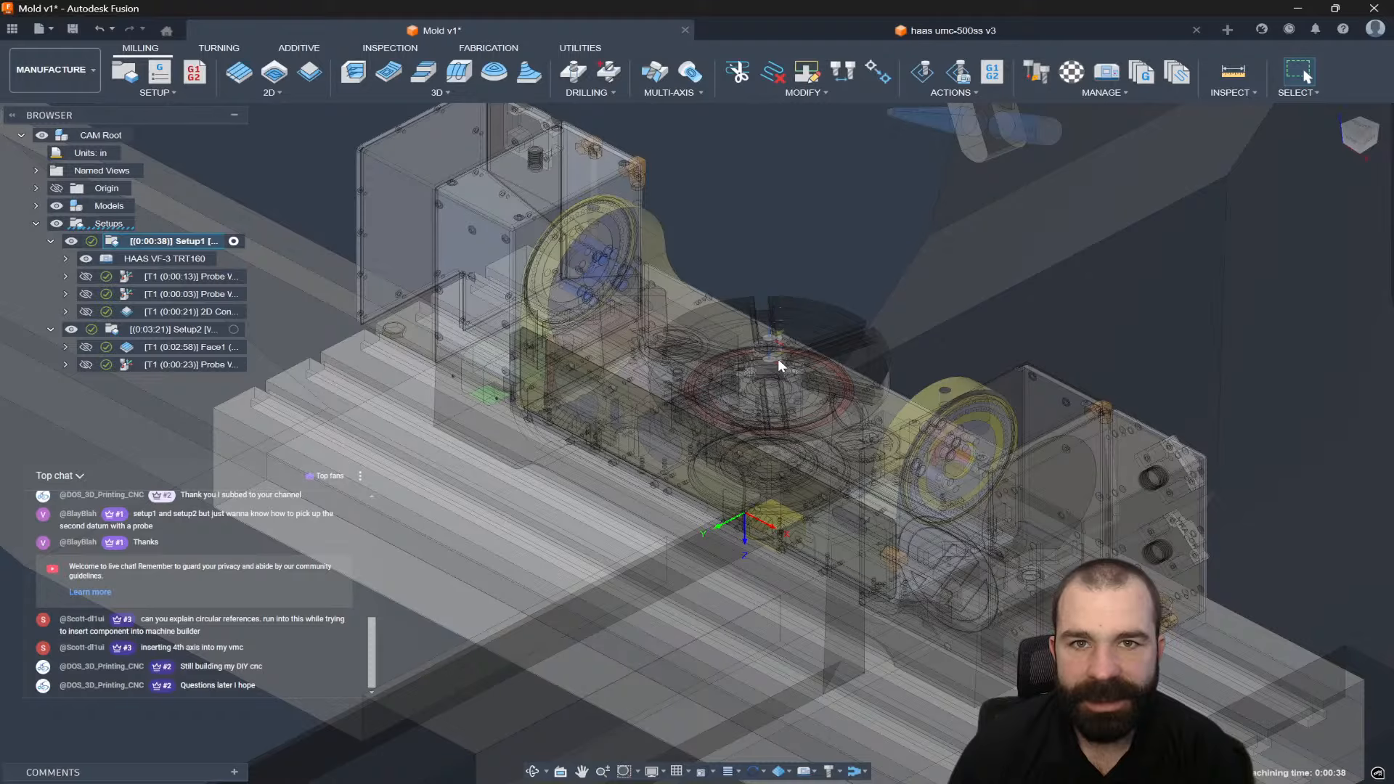
double_click(127, 241)
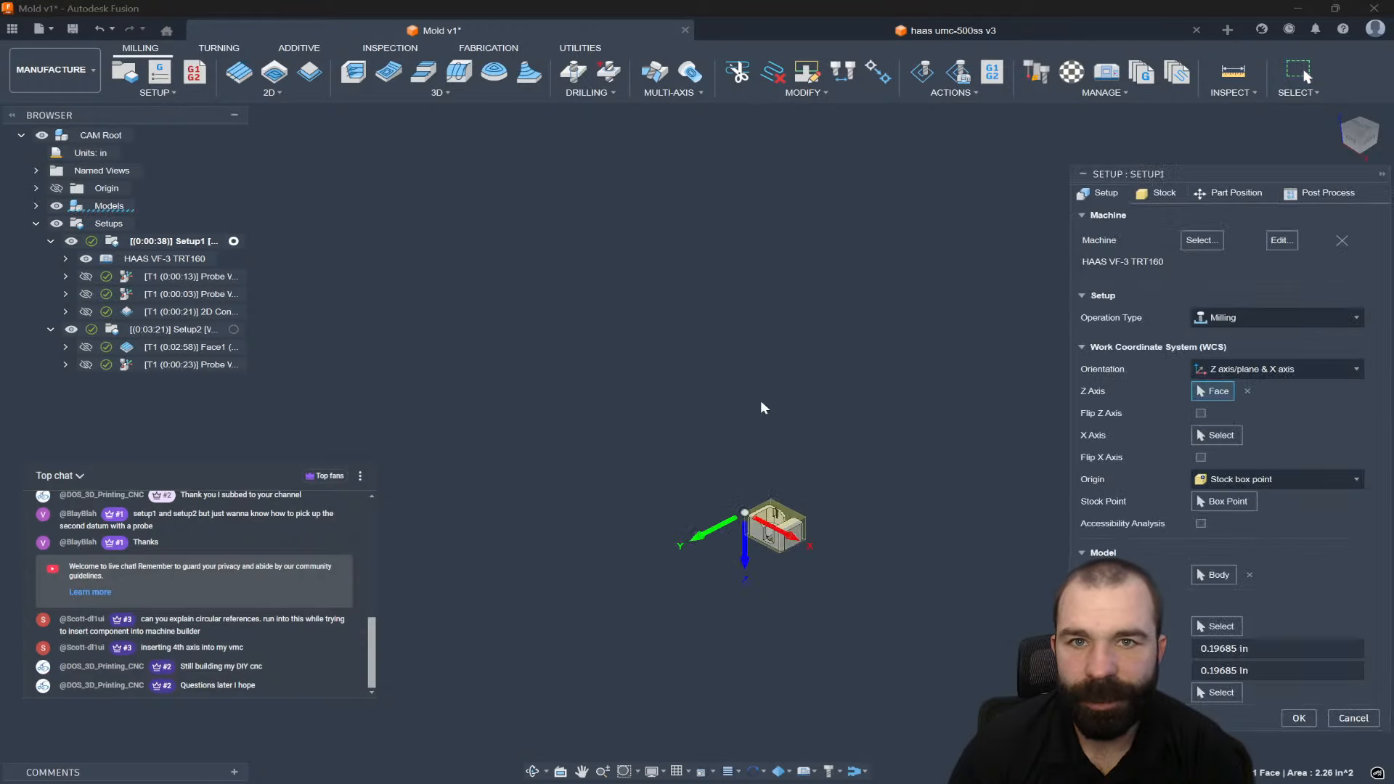
click(1227, 193)
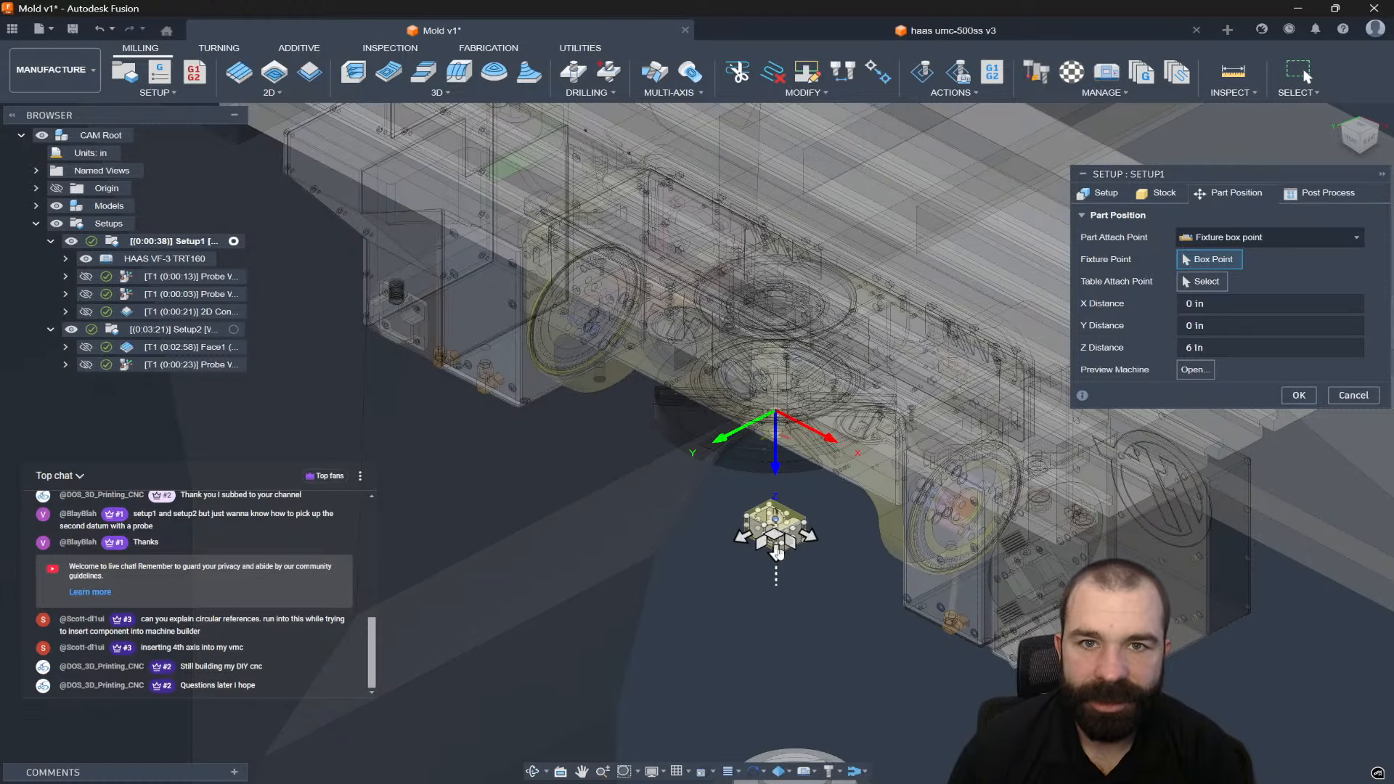
drag(776, 553, 776, 243)
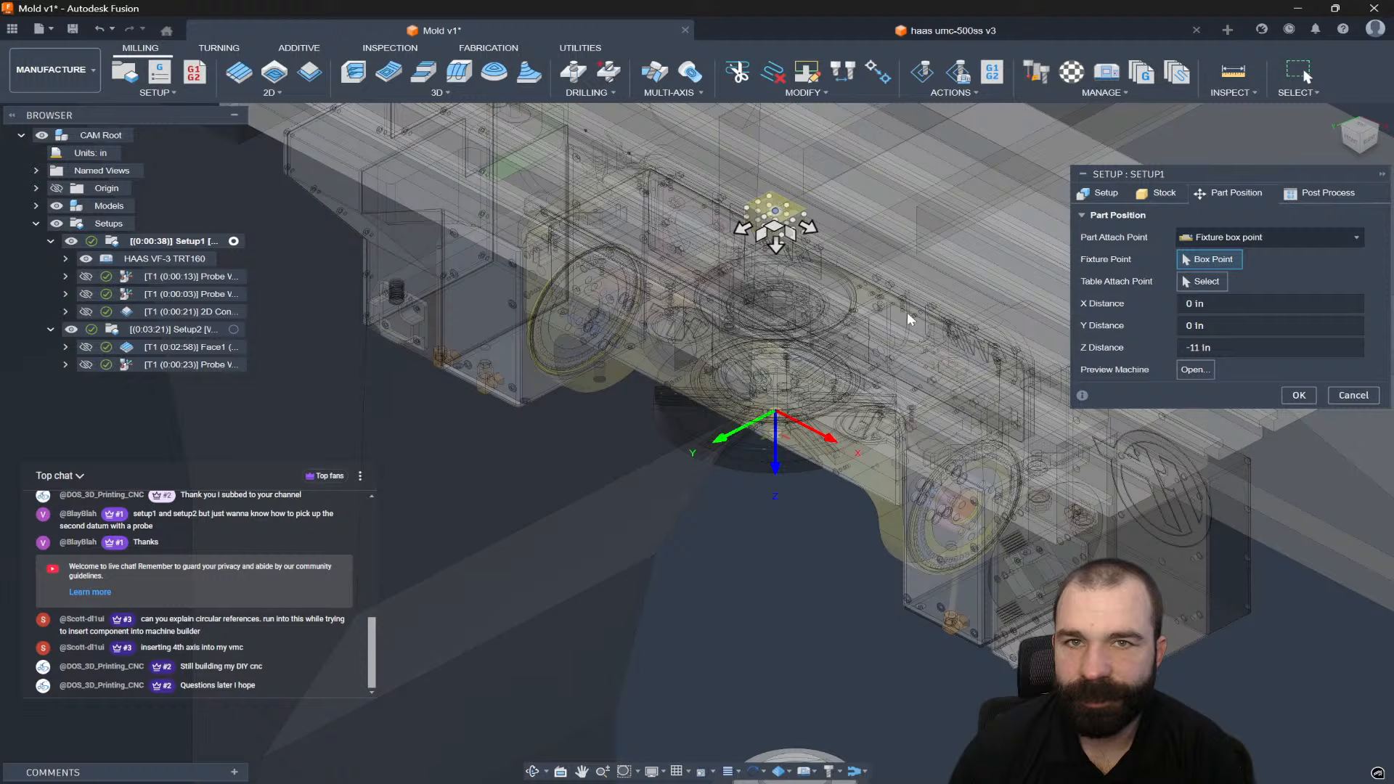
click(1283, 396)
scroll(710, 332, up, 5)
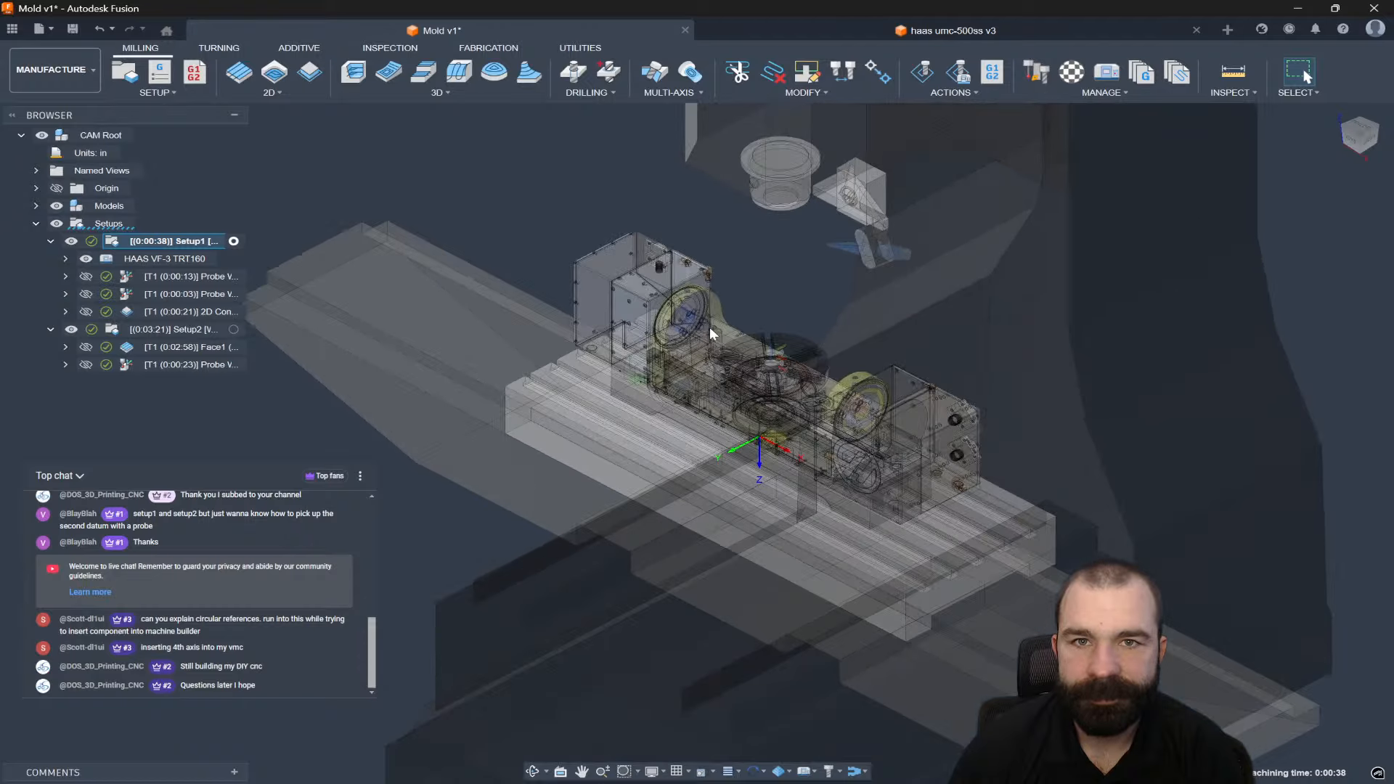
scroll(710, 333, up, 3)
shift+middle_drag(710, 333, 786, 336)
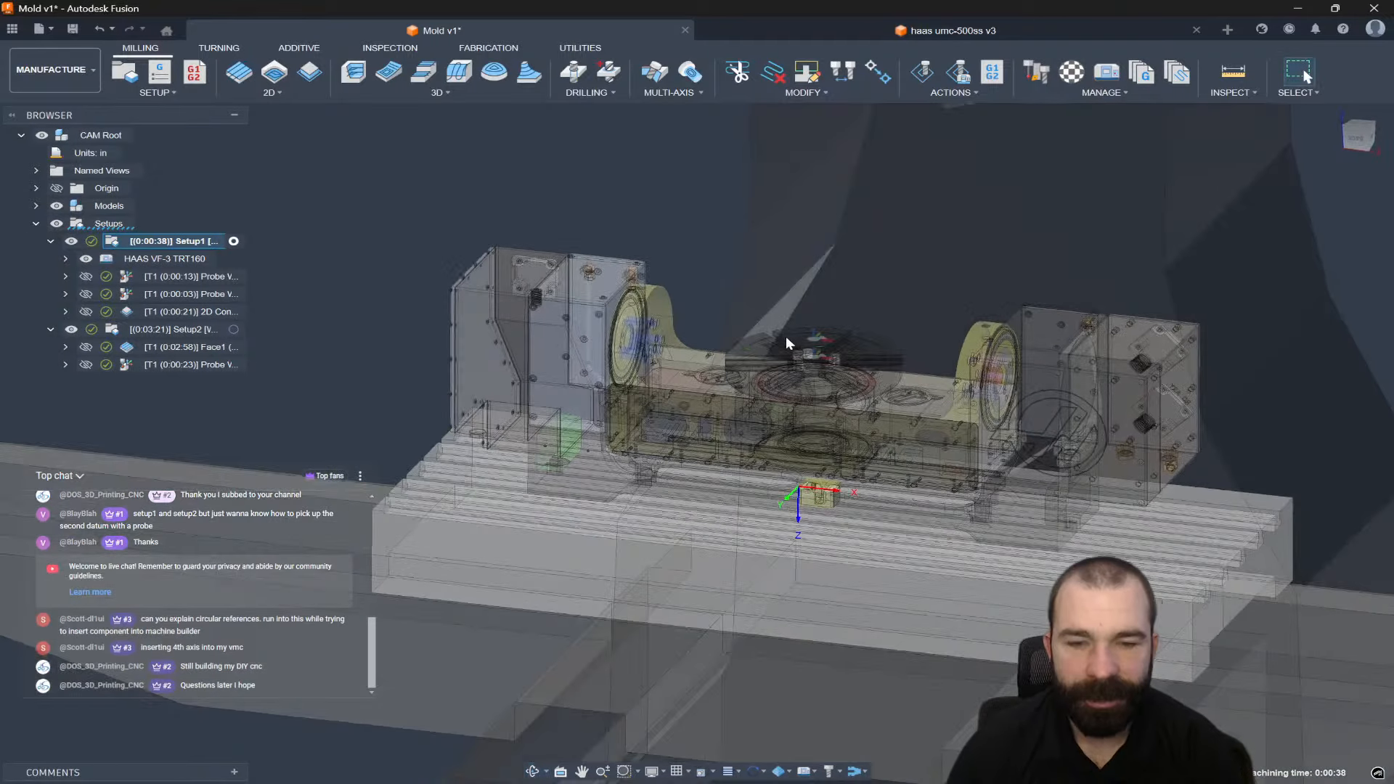
click(777, 344)
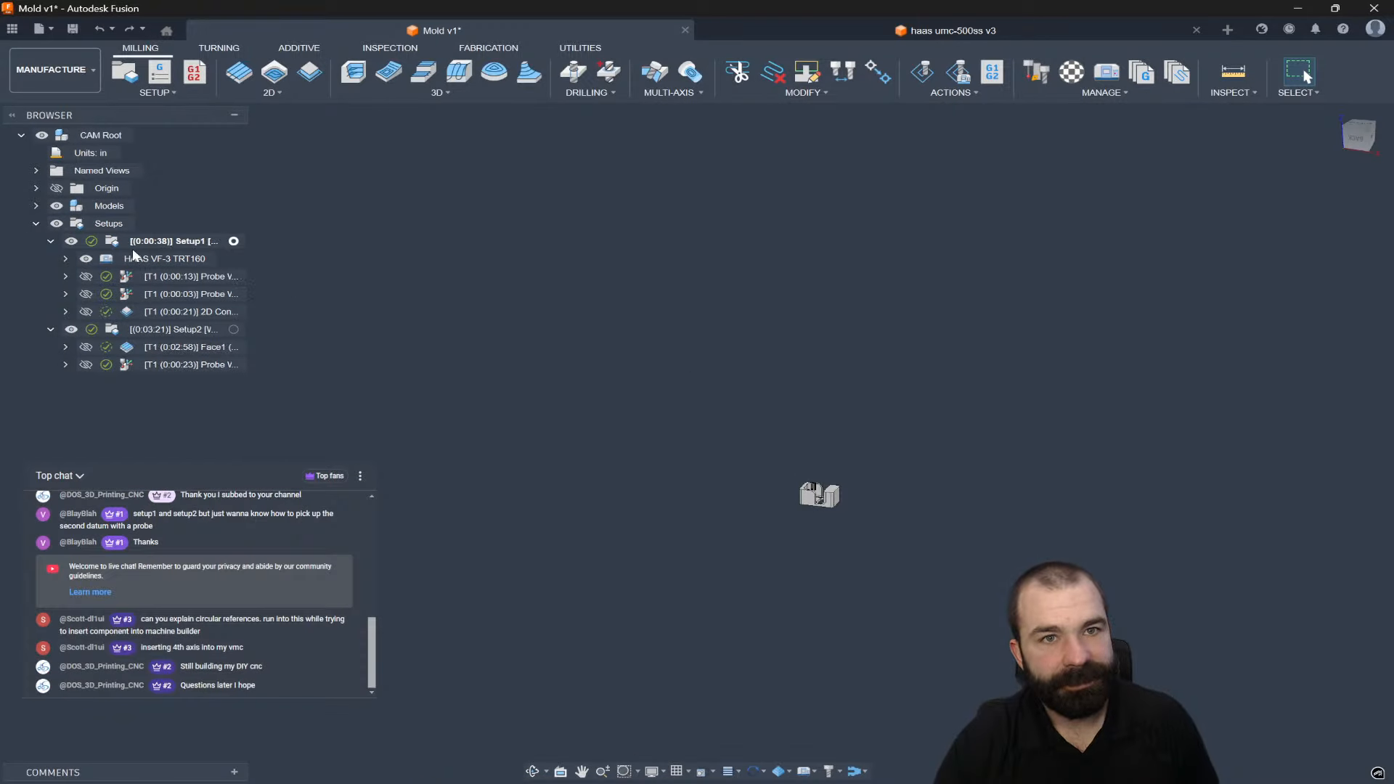
click(119, 240)
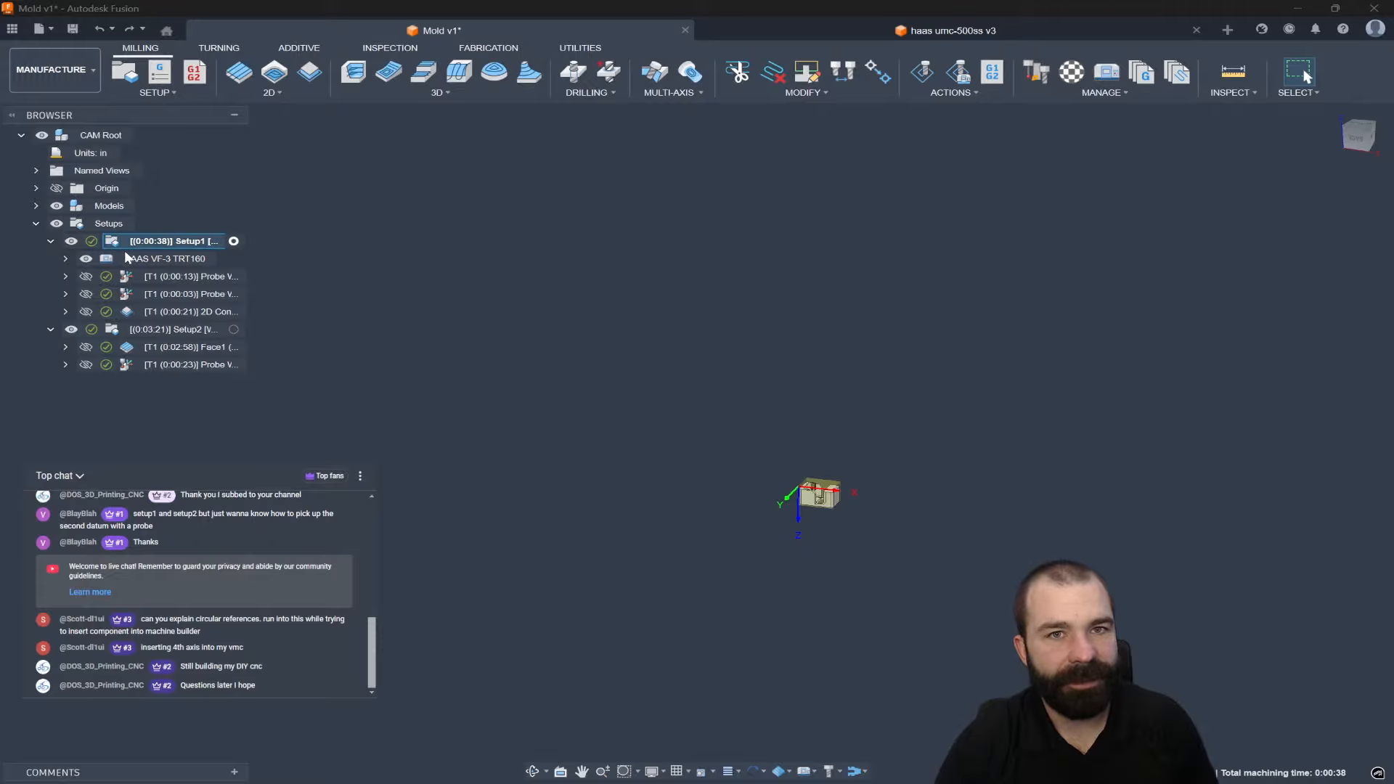
double_click(114, 243)
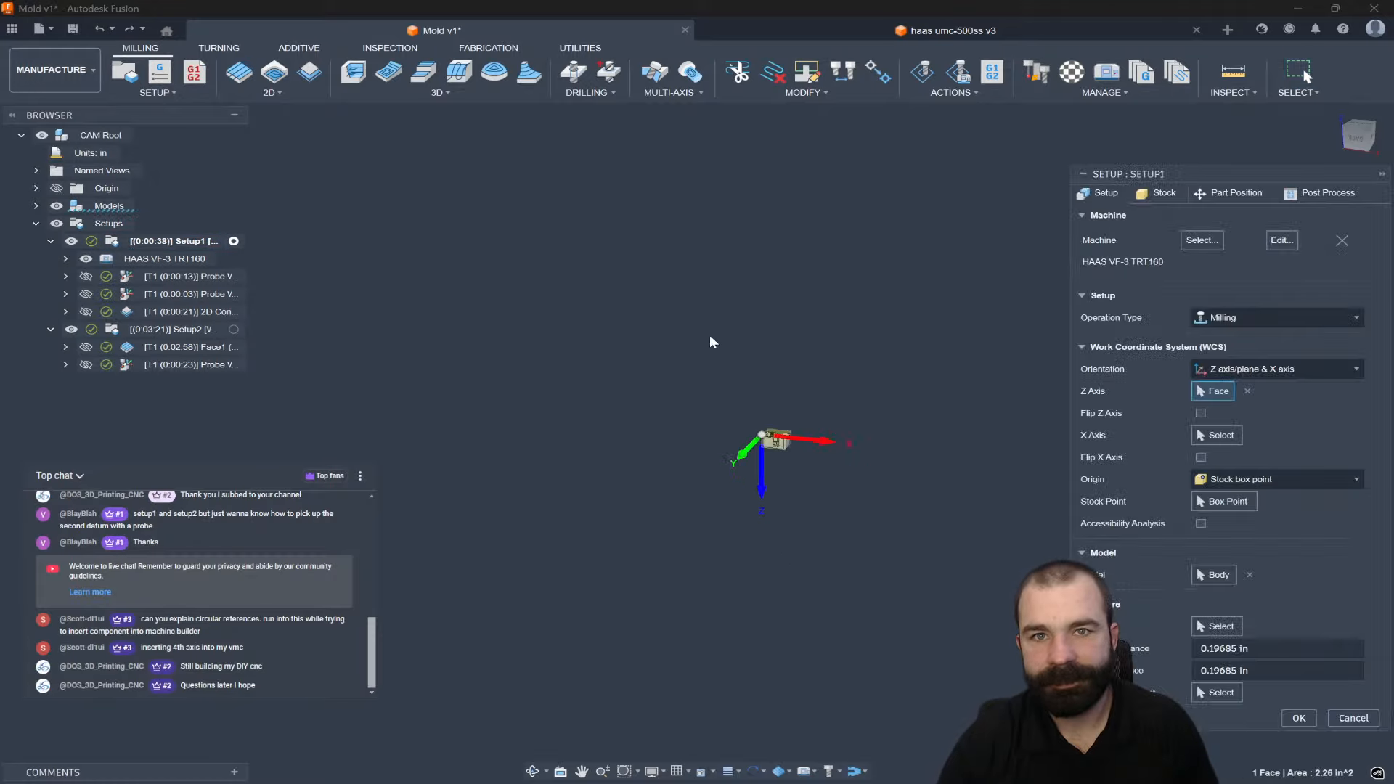
click(1236, 192)
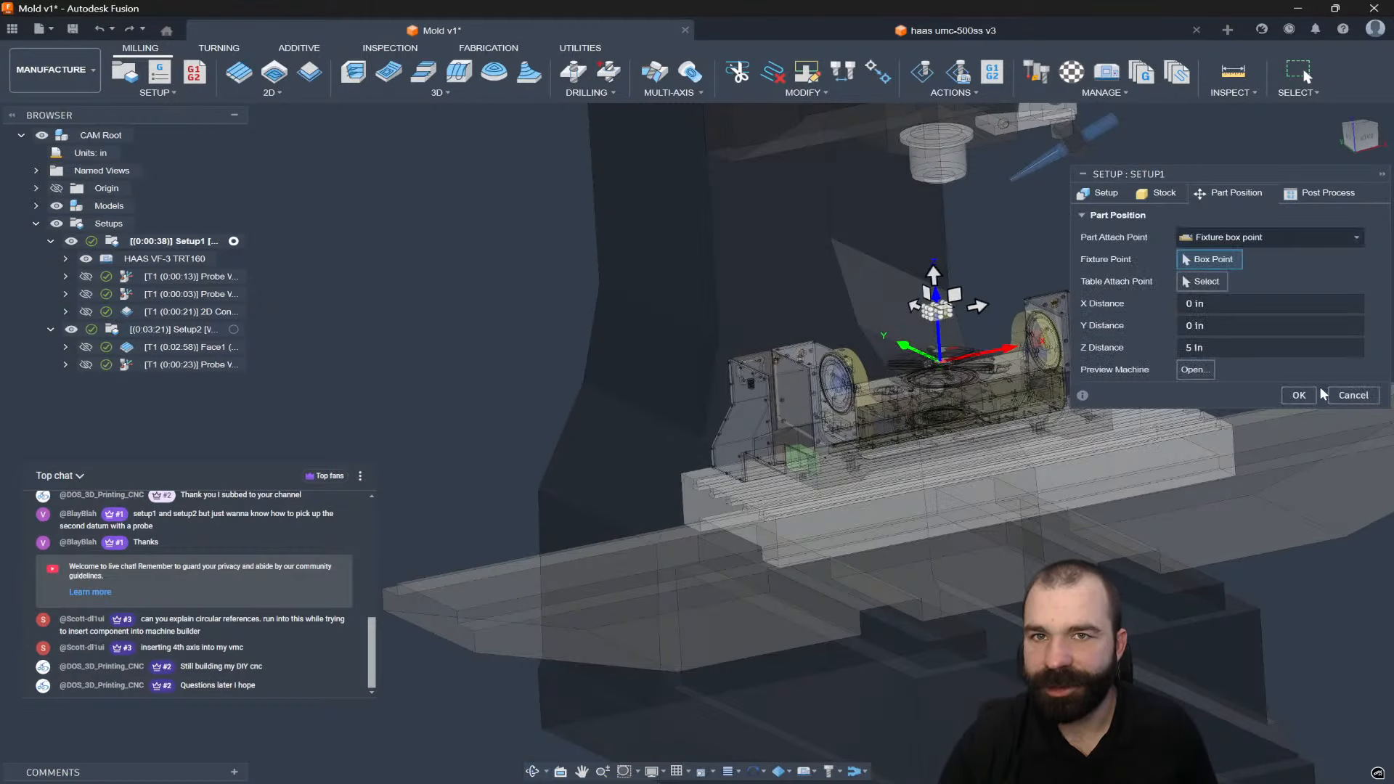
click(1299, 395)
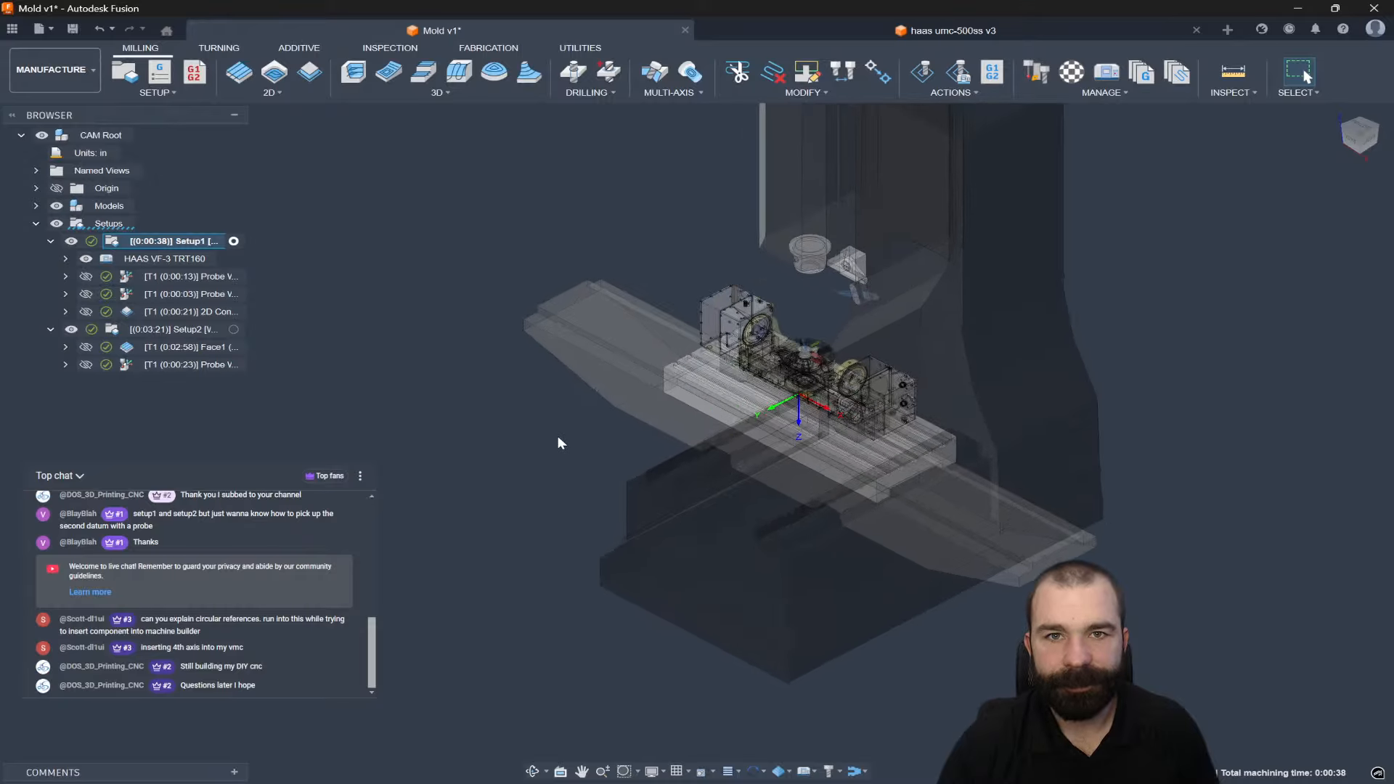
click(171, 295)
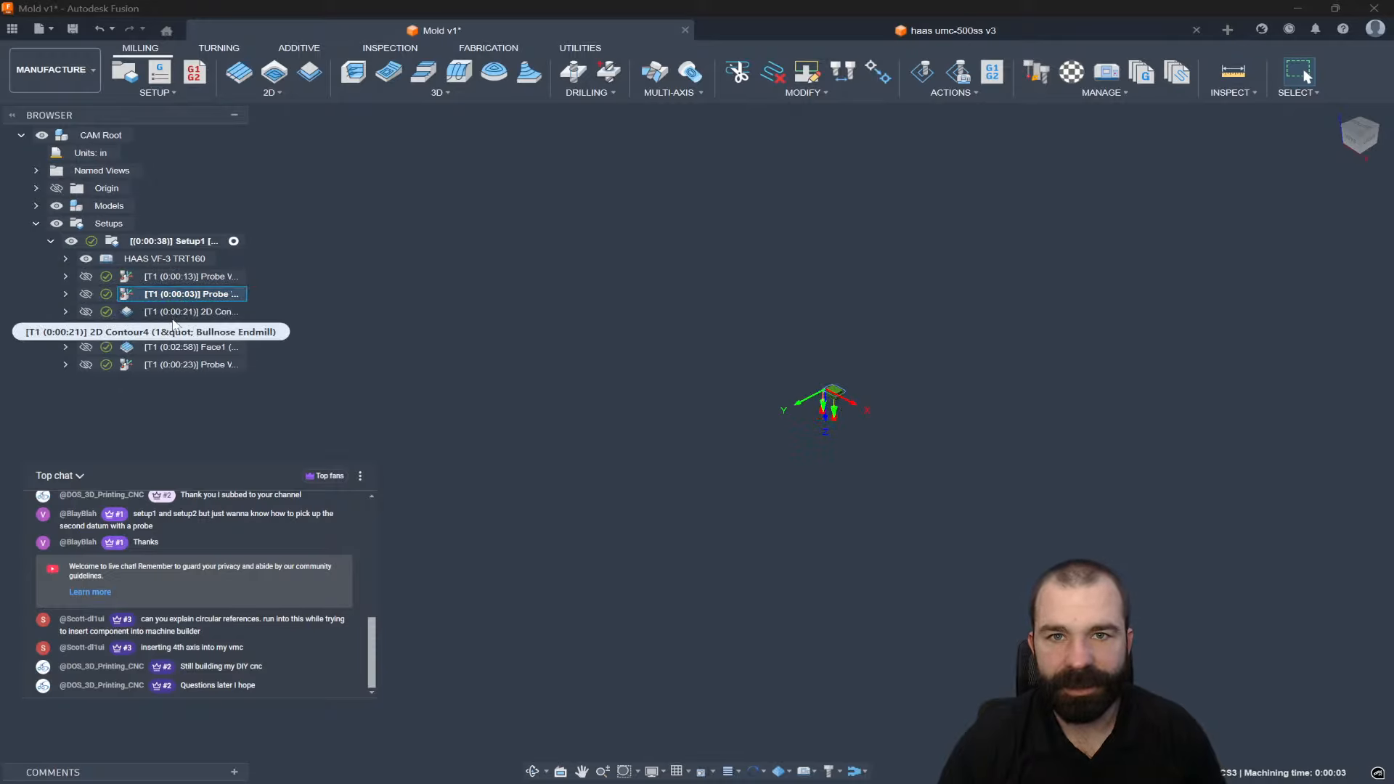
Make Setup1 the active setup and show its 0:00:03 probe toolpath.
click(173, 312)
click(233, 242)
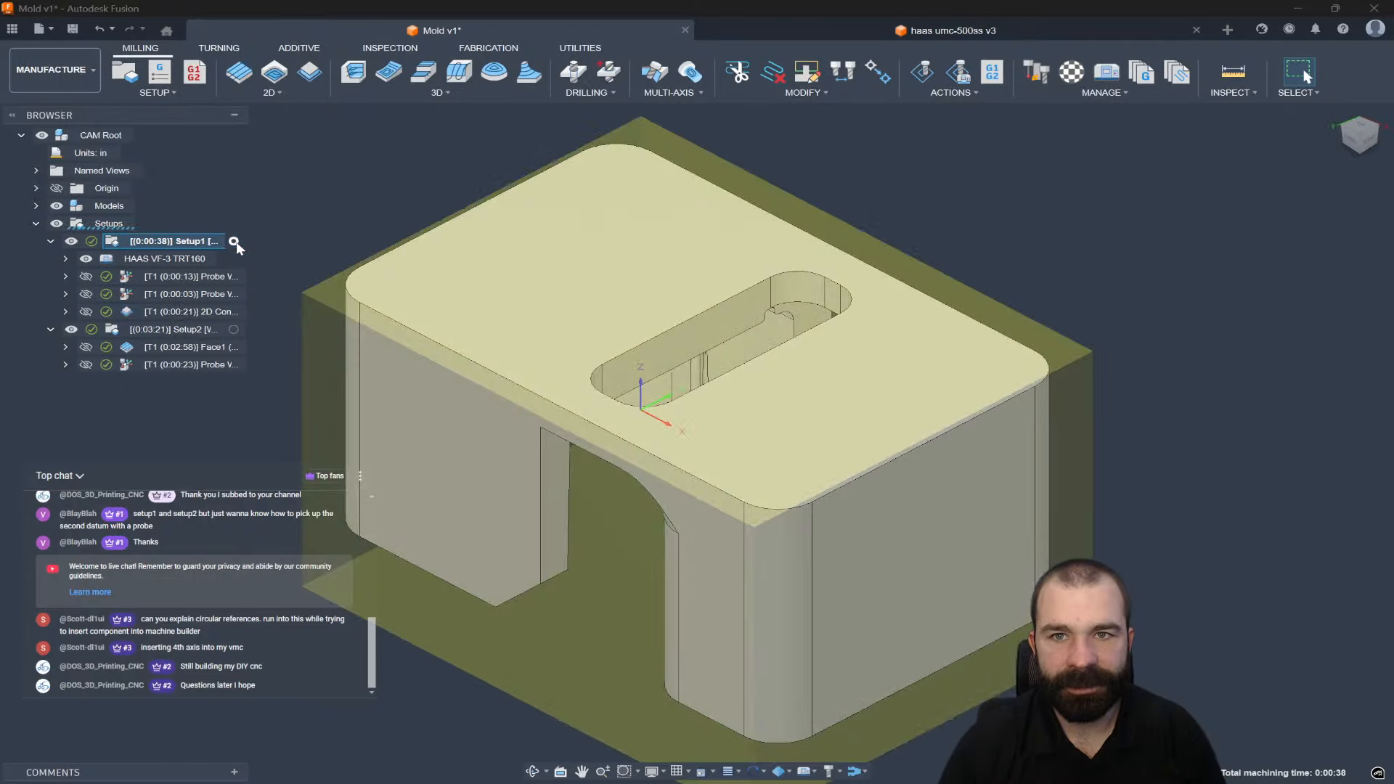
click(160, 277)
click(178, 295)
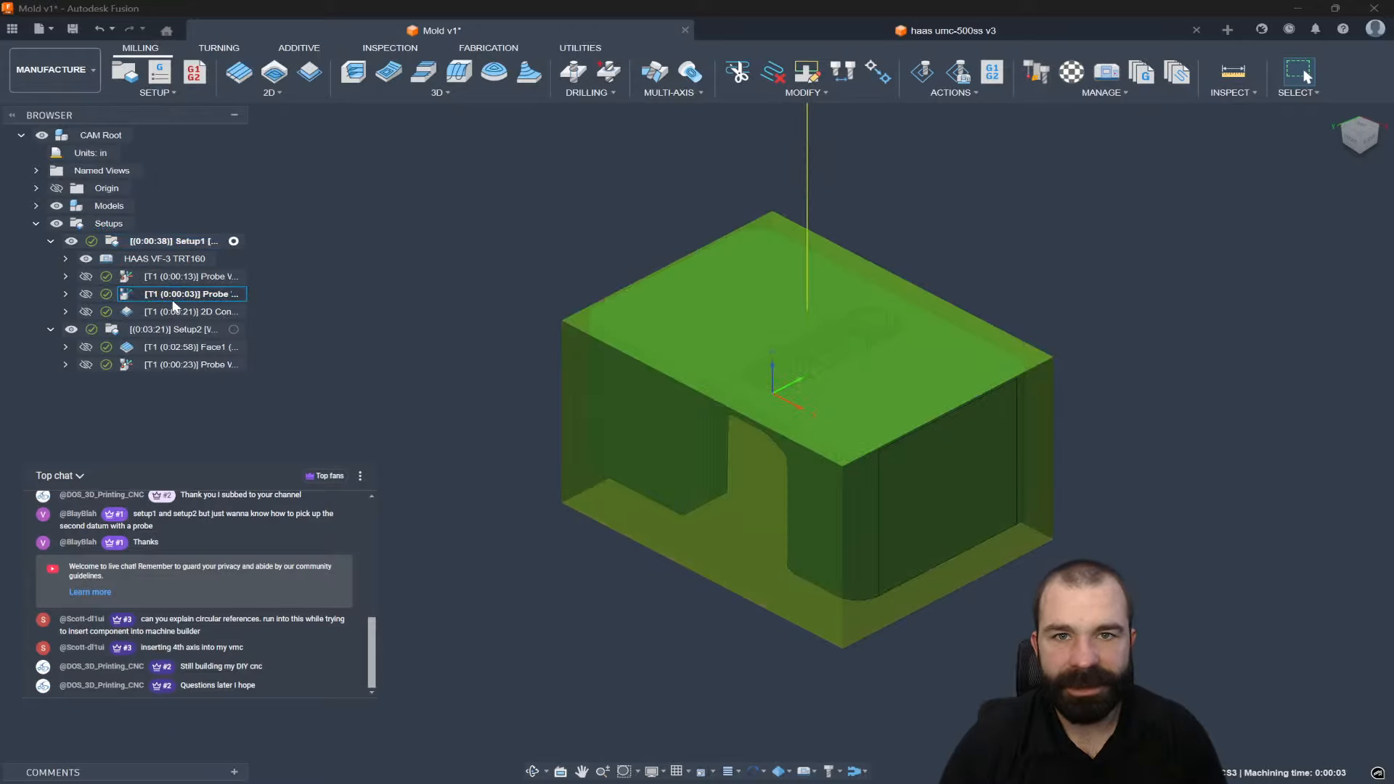
Show the machine around the part and simulate Setup1 with the machine.
click(809, 771)
click(821, 740)
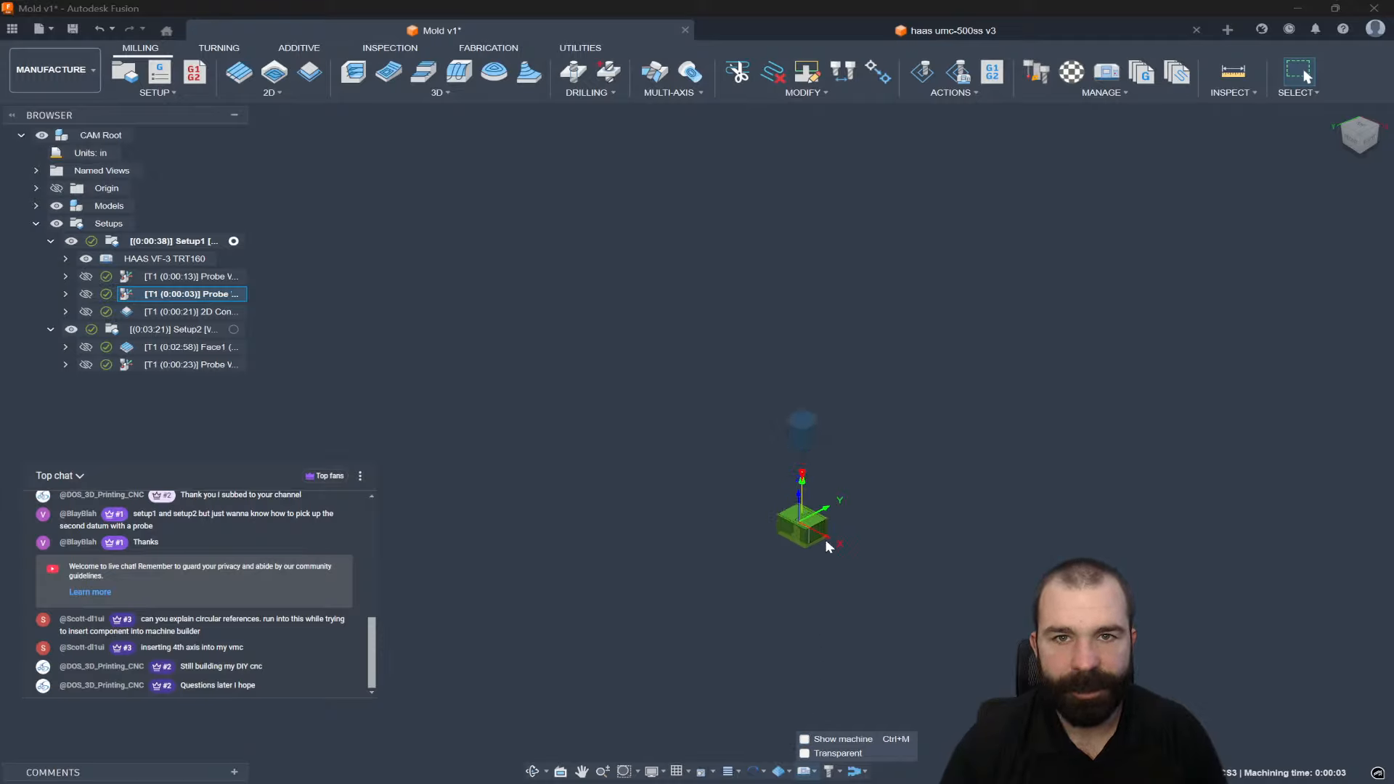
click(168, 241)
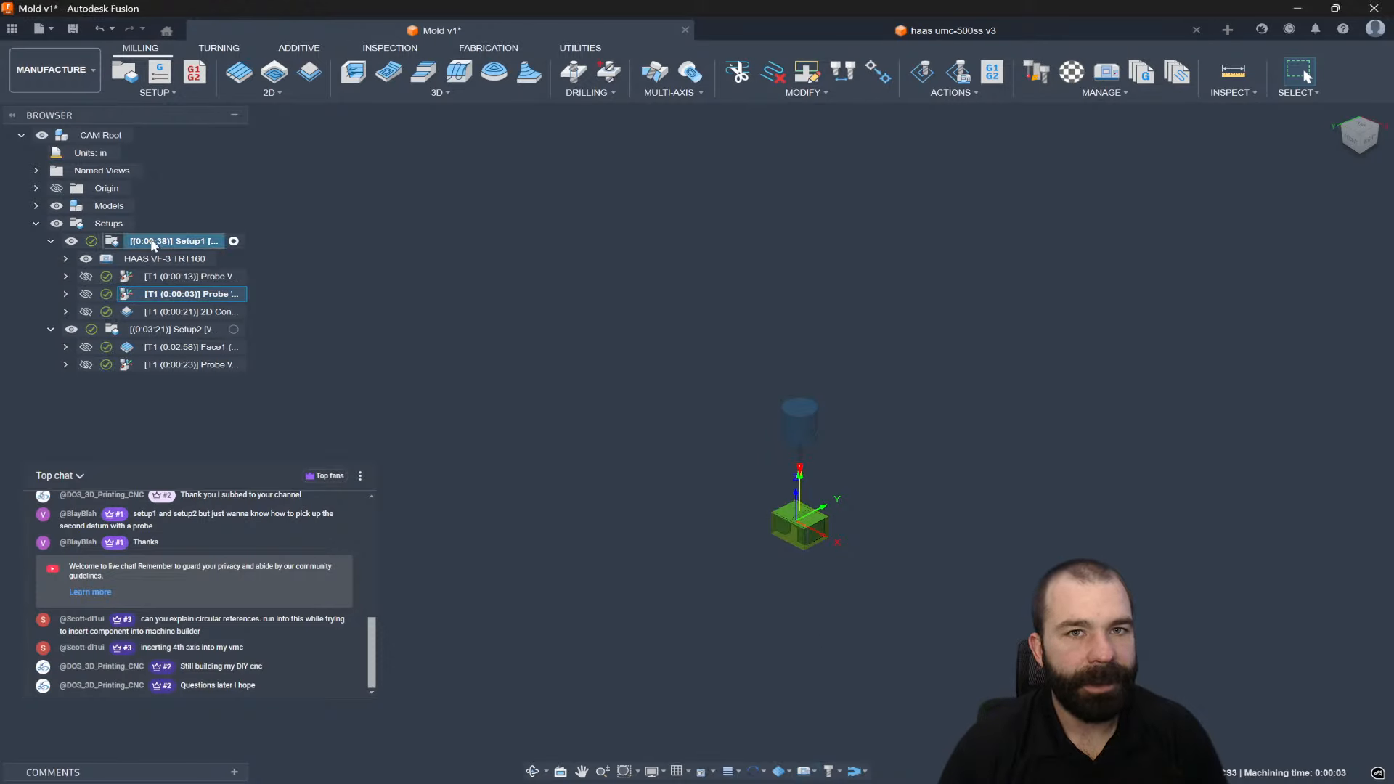
click(958, 72)
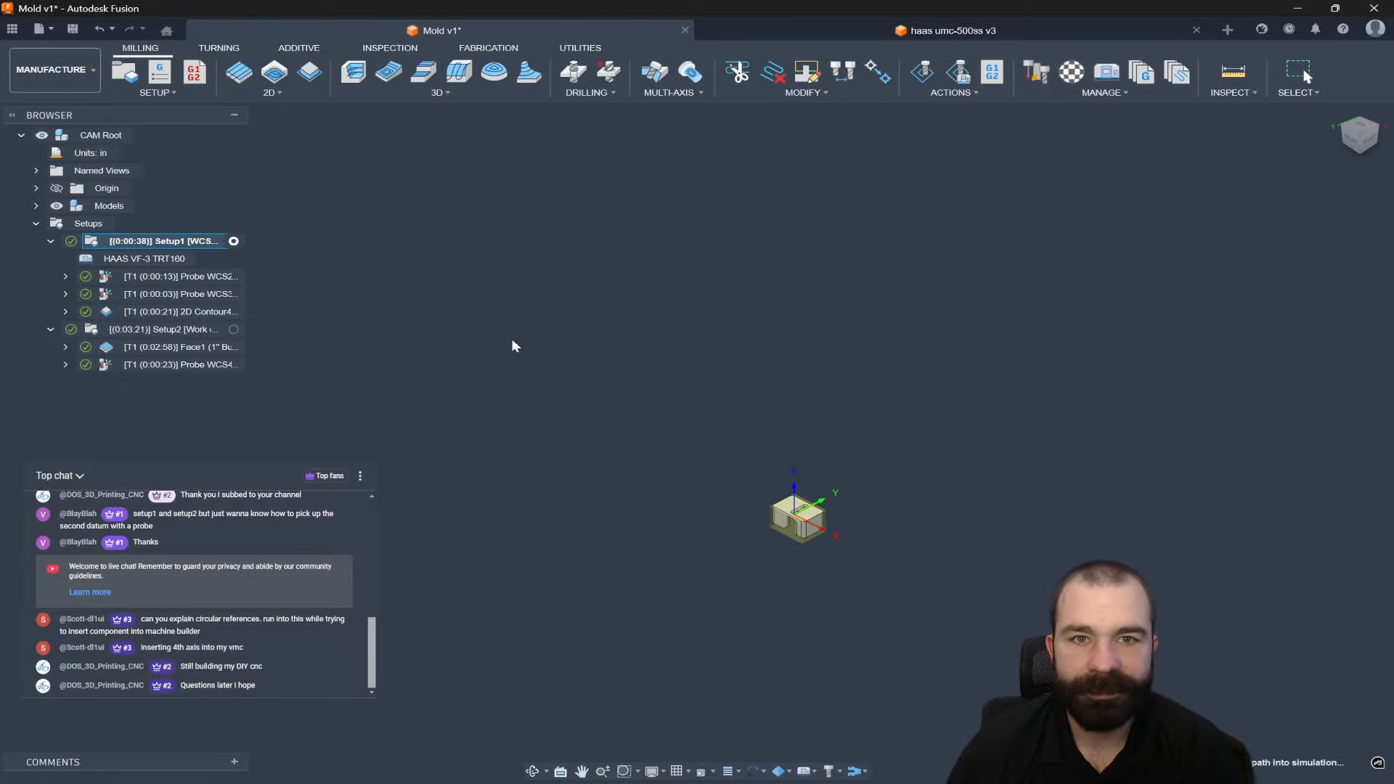
Inspect the rotary table in Setup1's machine simulation, then exit the simulation.
scroll(622, 516, up, 5)
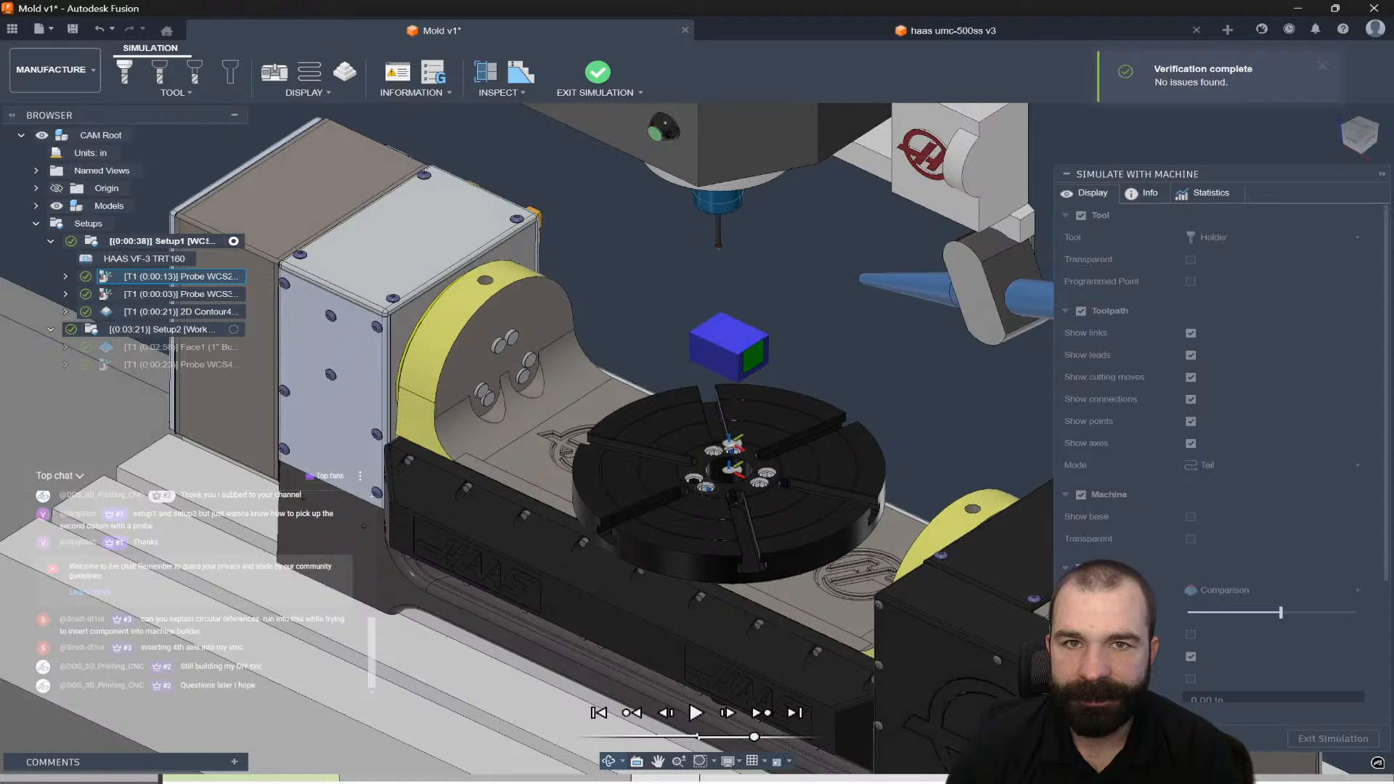
shift+middle_drag(697, 518, 921, 533)
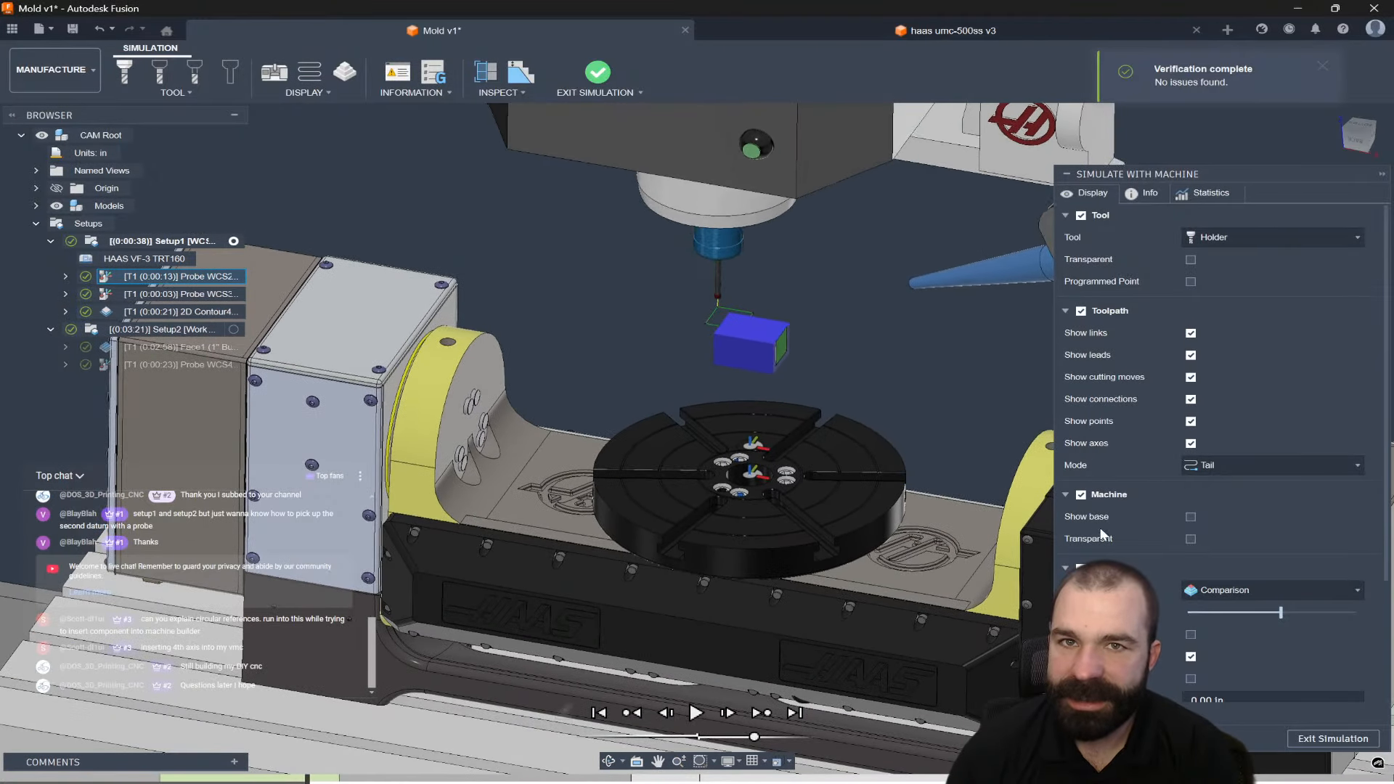
click(1333, 738)
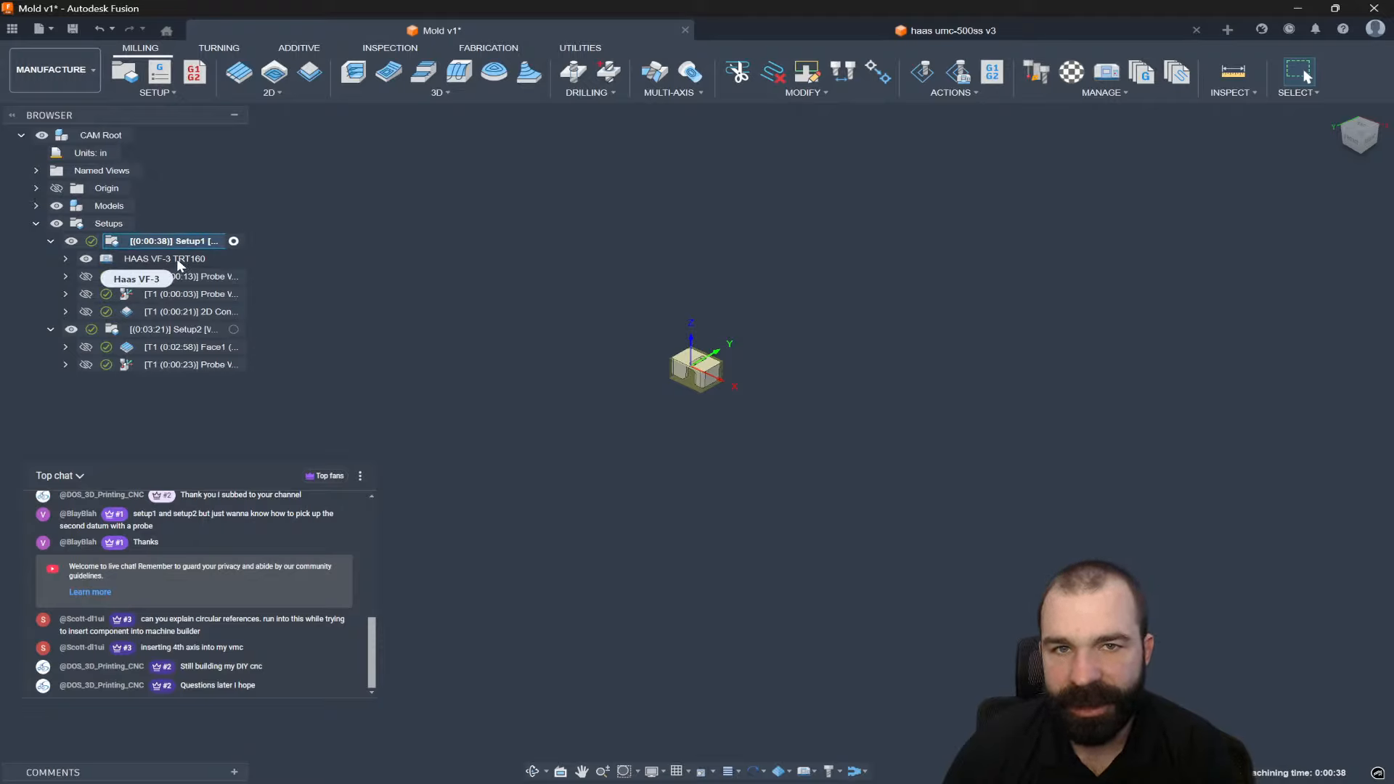
Post Setup1 to NC code as an NC program, overwriting the earlier Setup1 file.
right_click(177, 260)
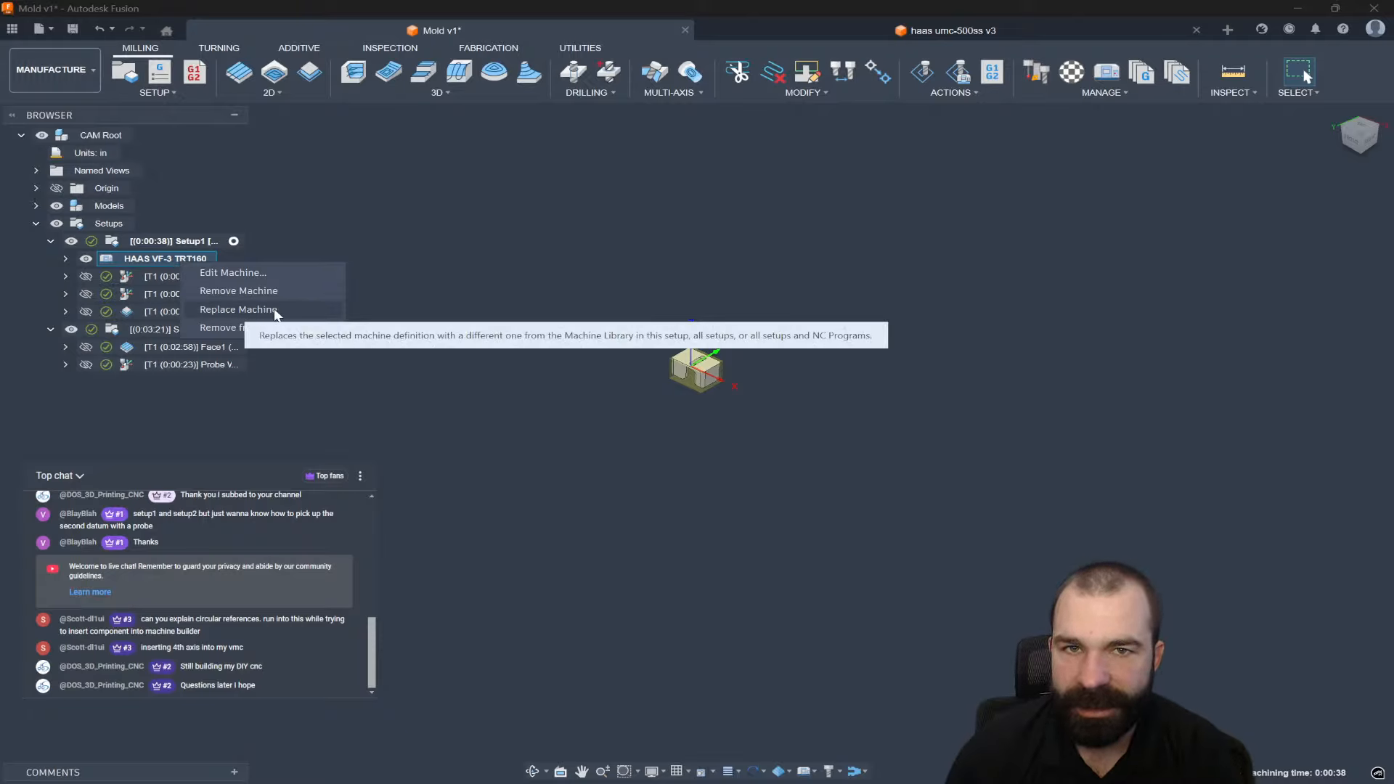
click(239, 309)
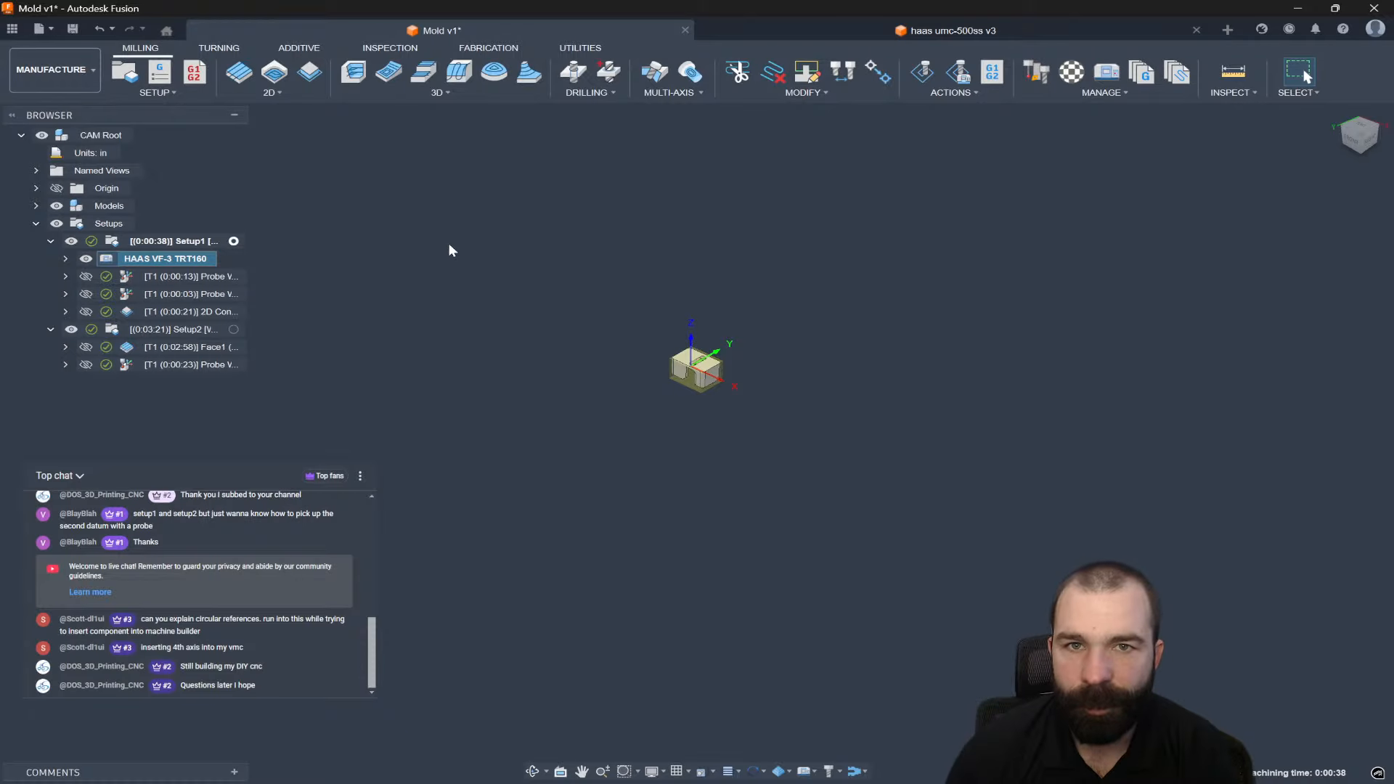
right_click(167, 241)
click(257, 417)
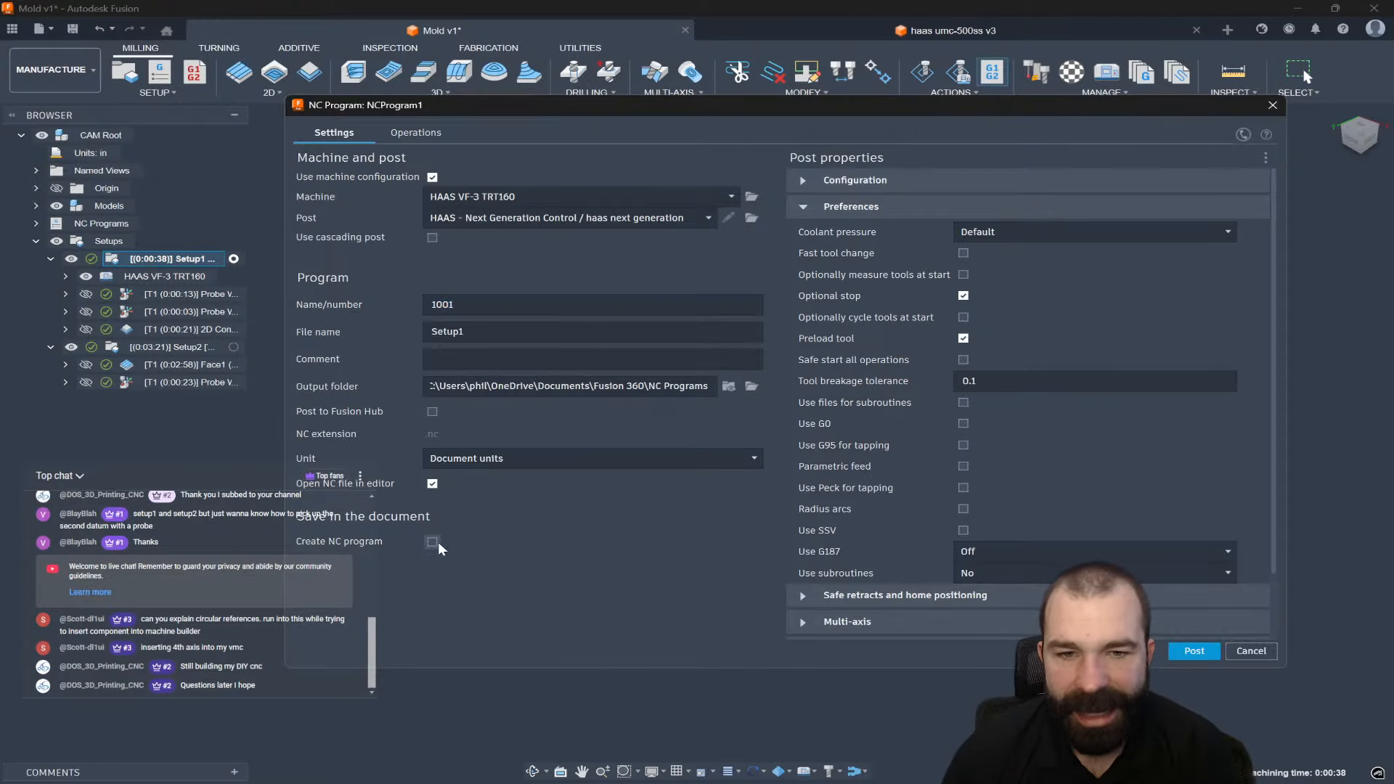
click(436, 542)
click(1193, 651)
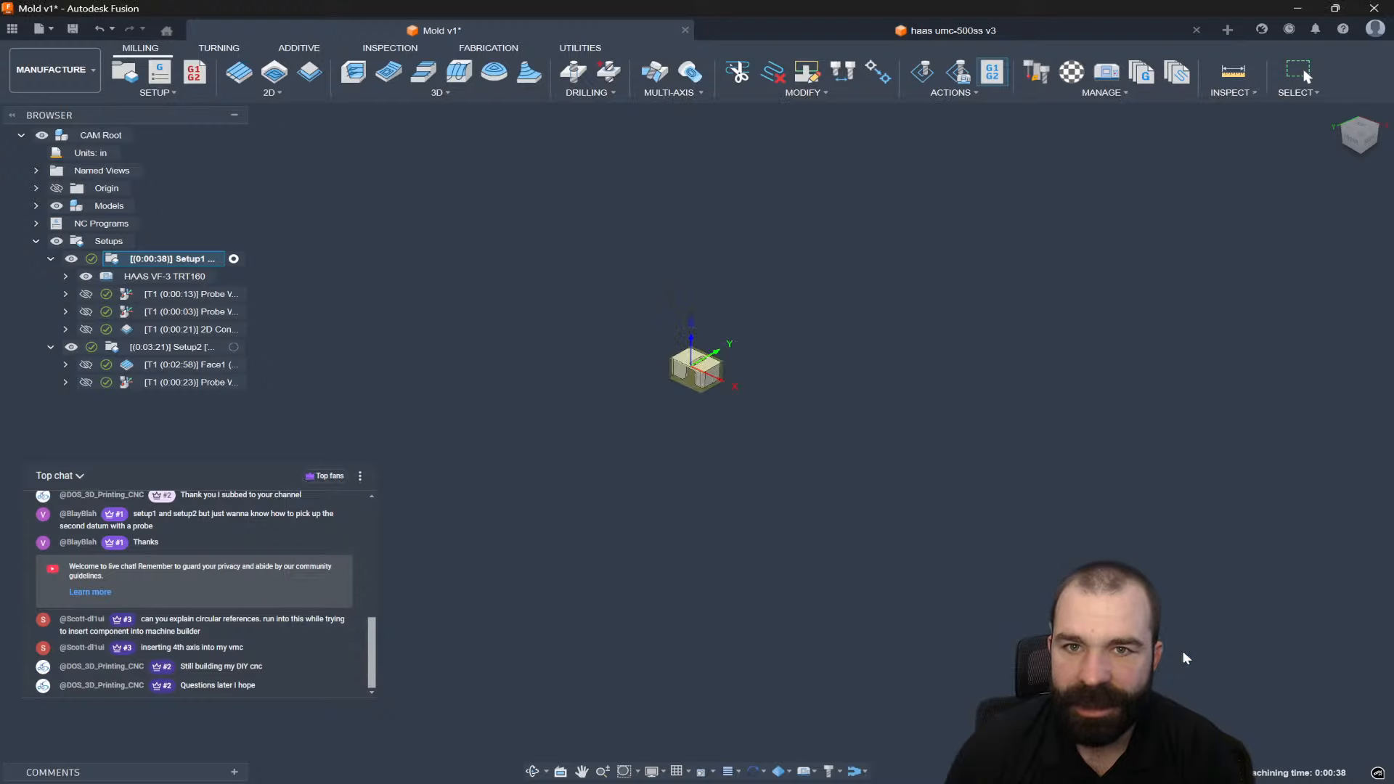
click(768, 420)
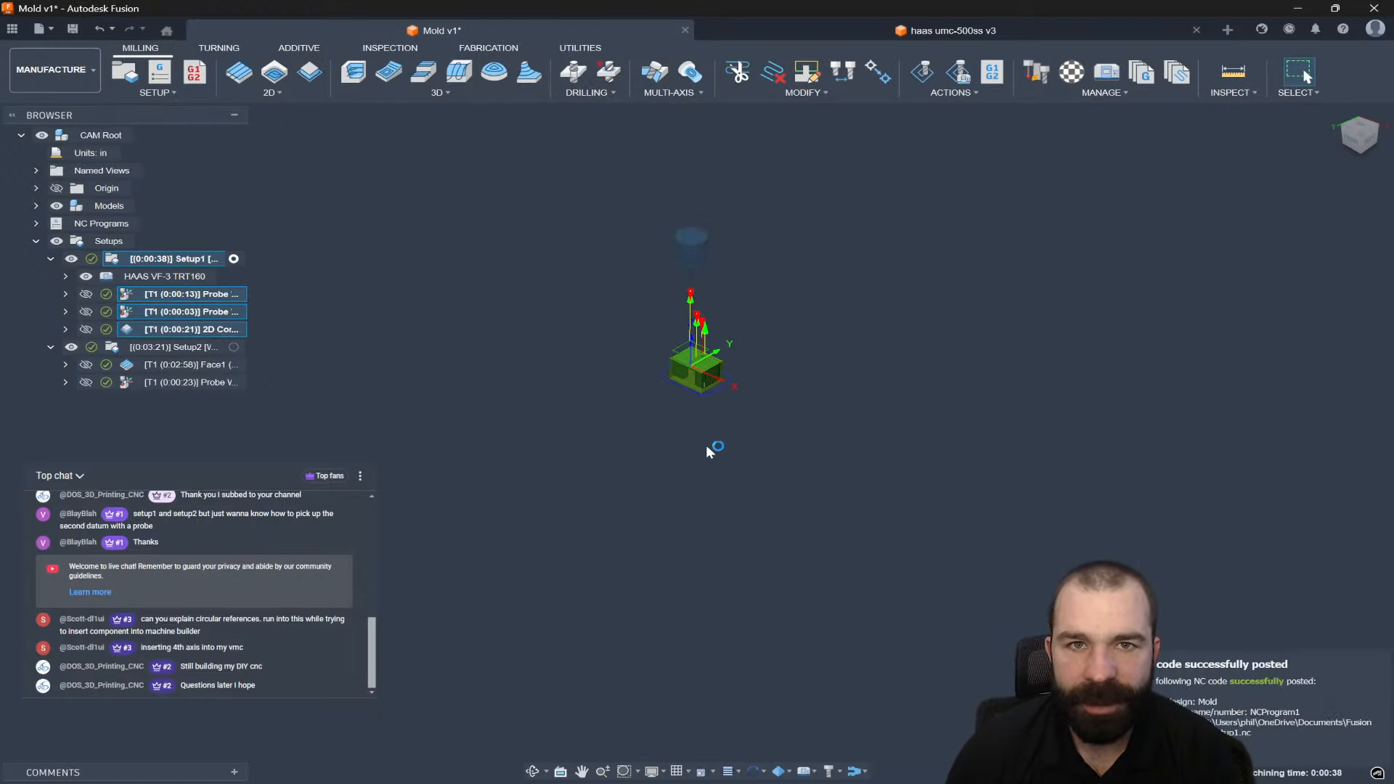
Return to Fusion from the code editor and expand NC Programs to select NCProgram1.
key(alt+Tab)
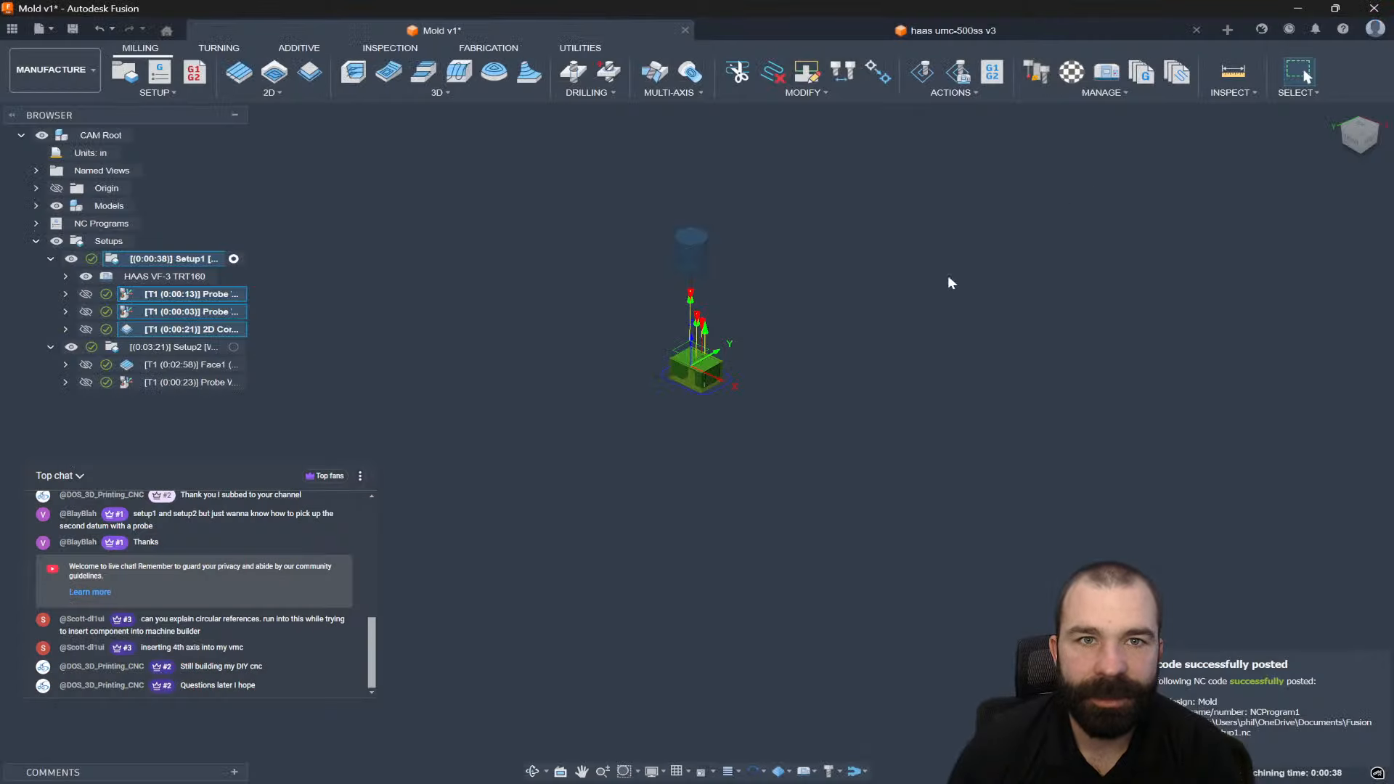
click(36, 223)
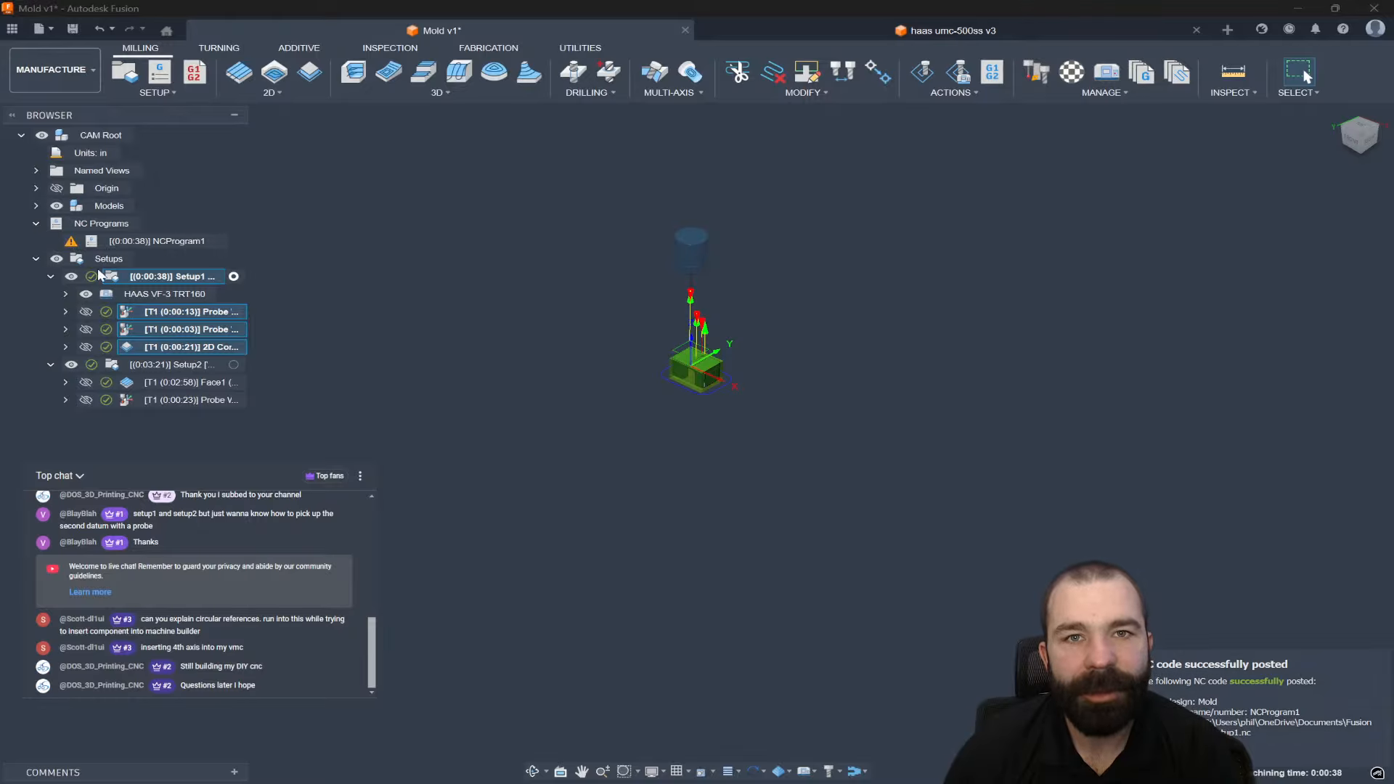
click(140, 294)
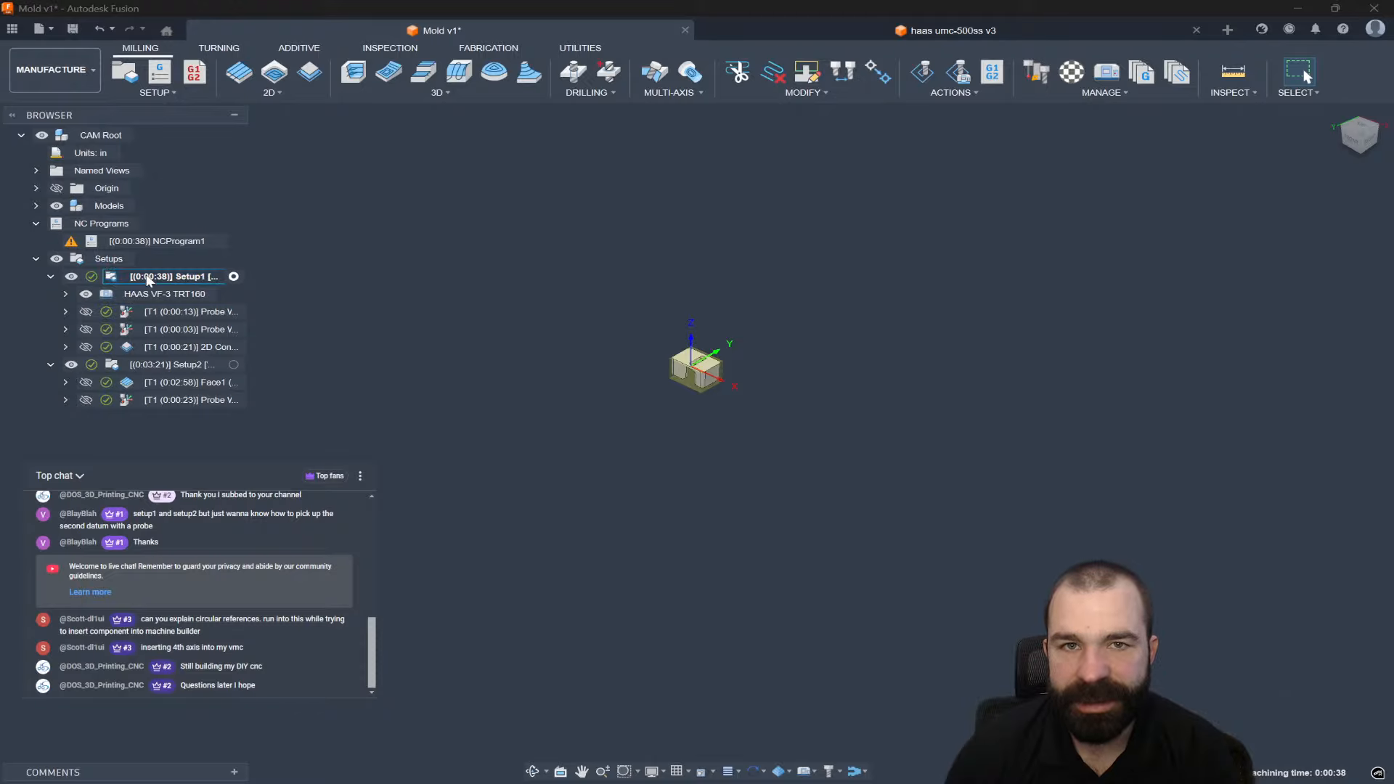
click(119, 241)
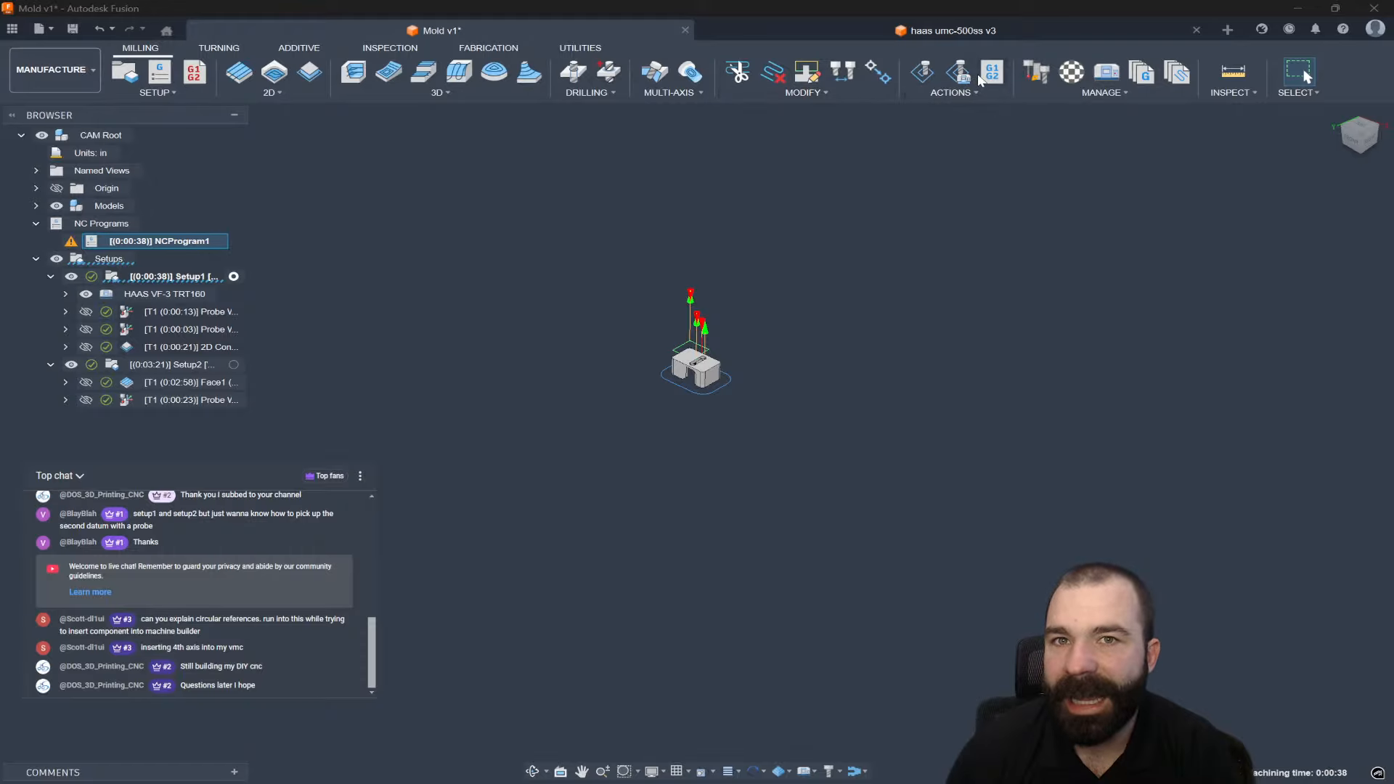
click(1107, 72)
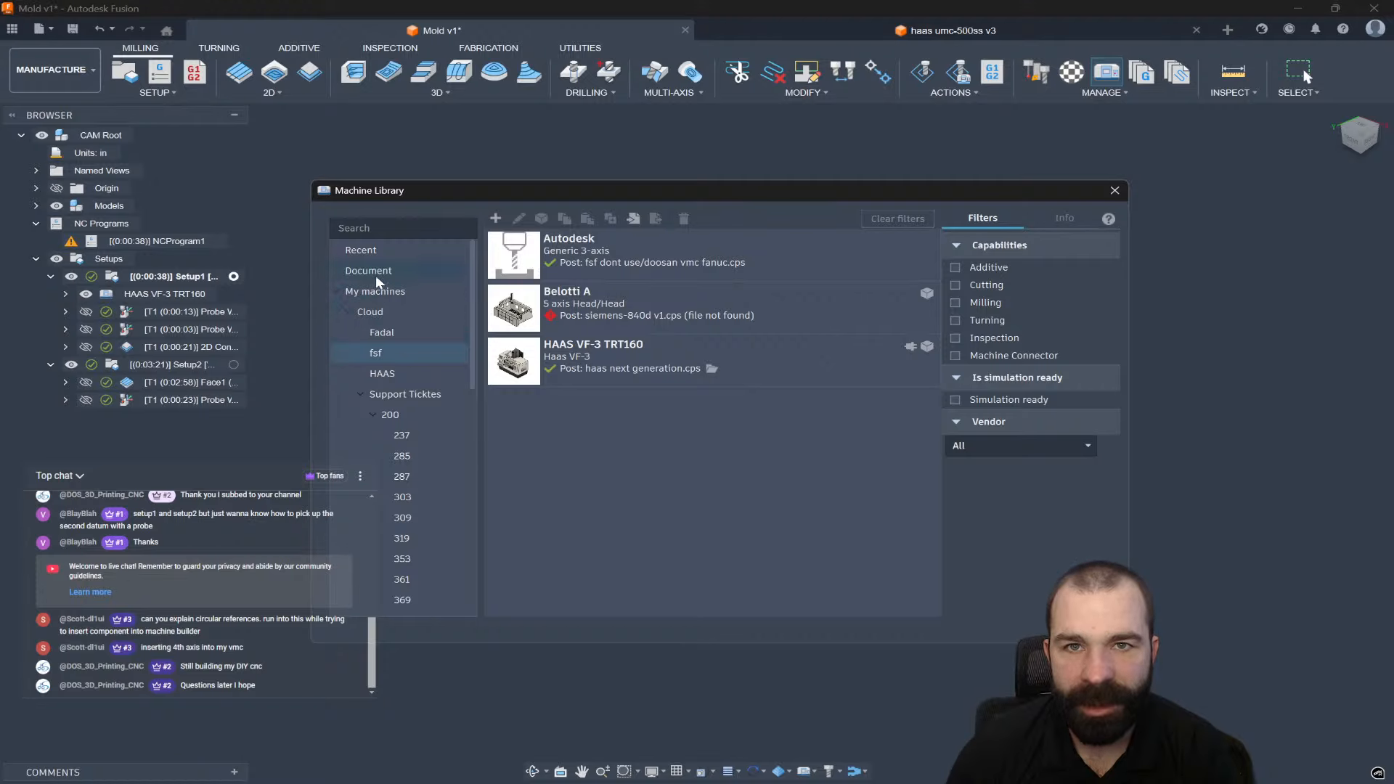
List the document's machines, only the HAAS VF-3 TRT160, in the Machine Library, then close it.
click(375, 274)
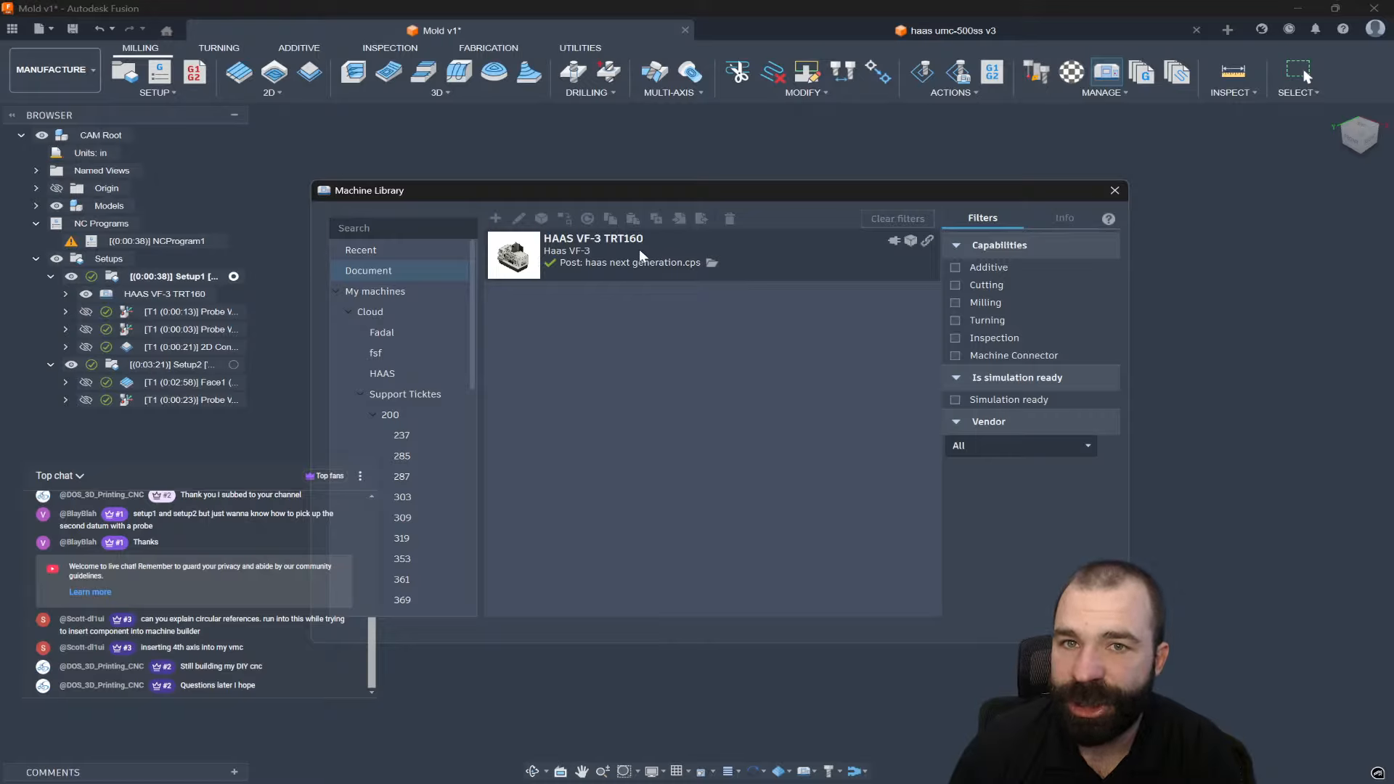
click(395, 360)
click(539, 363)
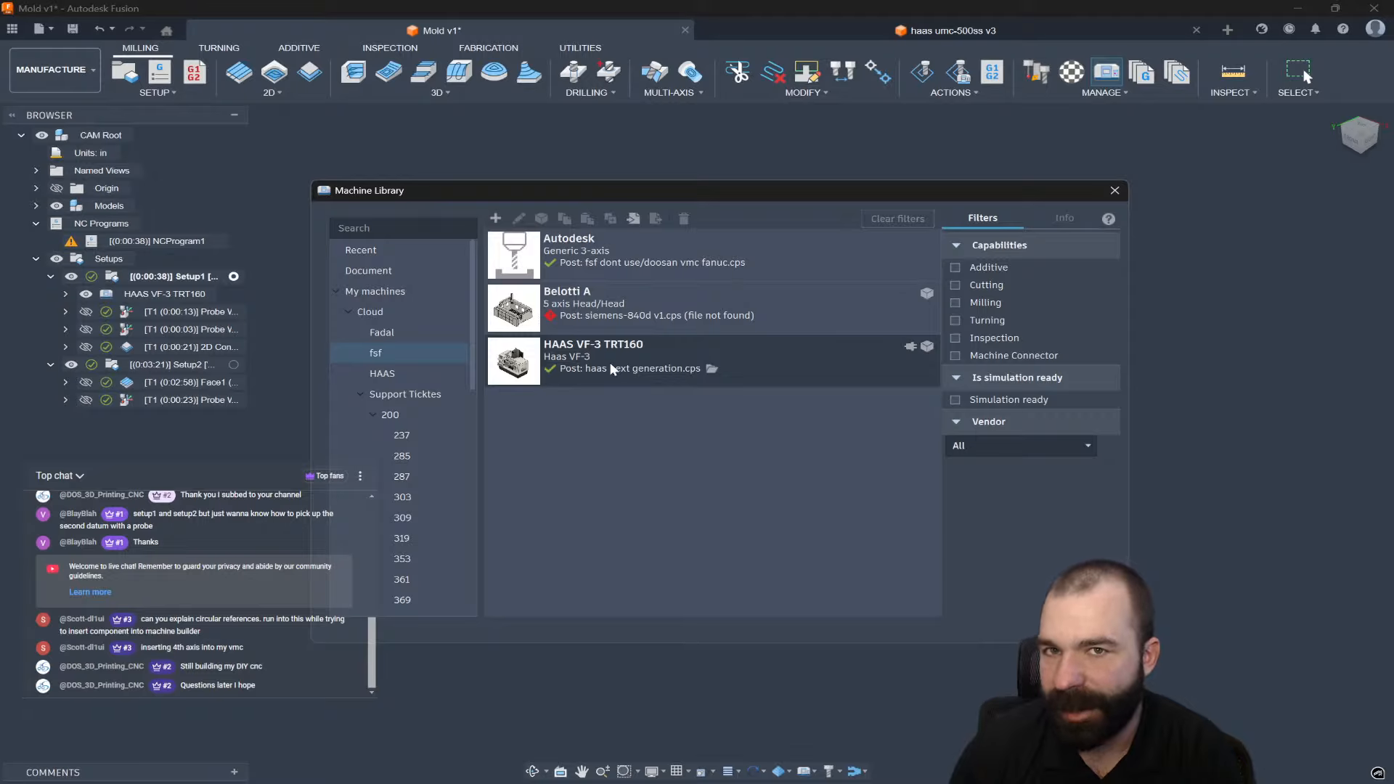
click(442, 271)
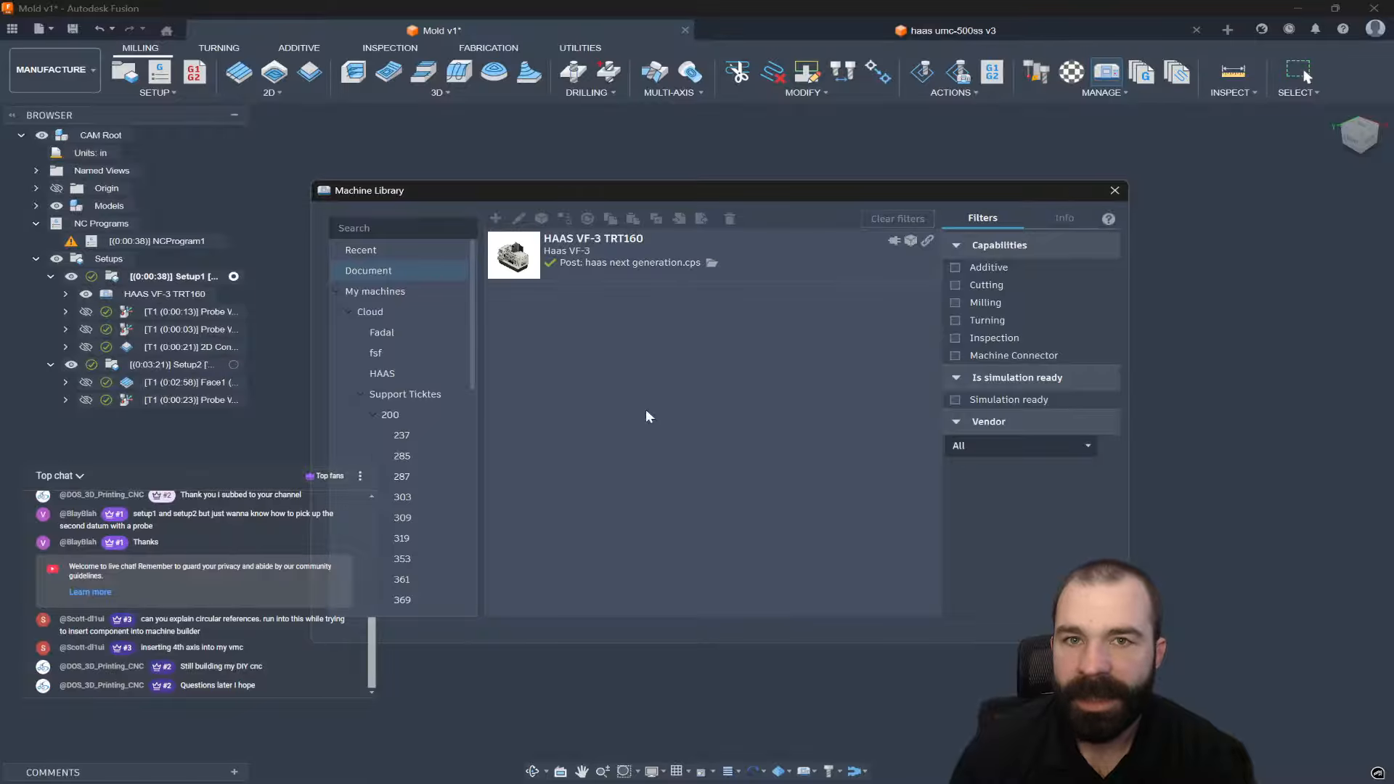
key(Escape)
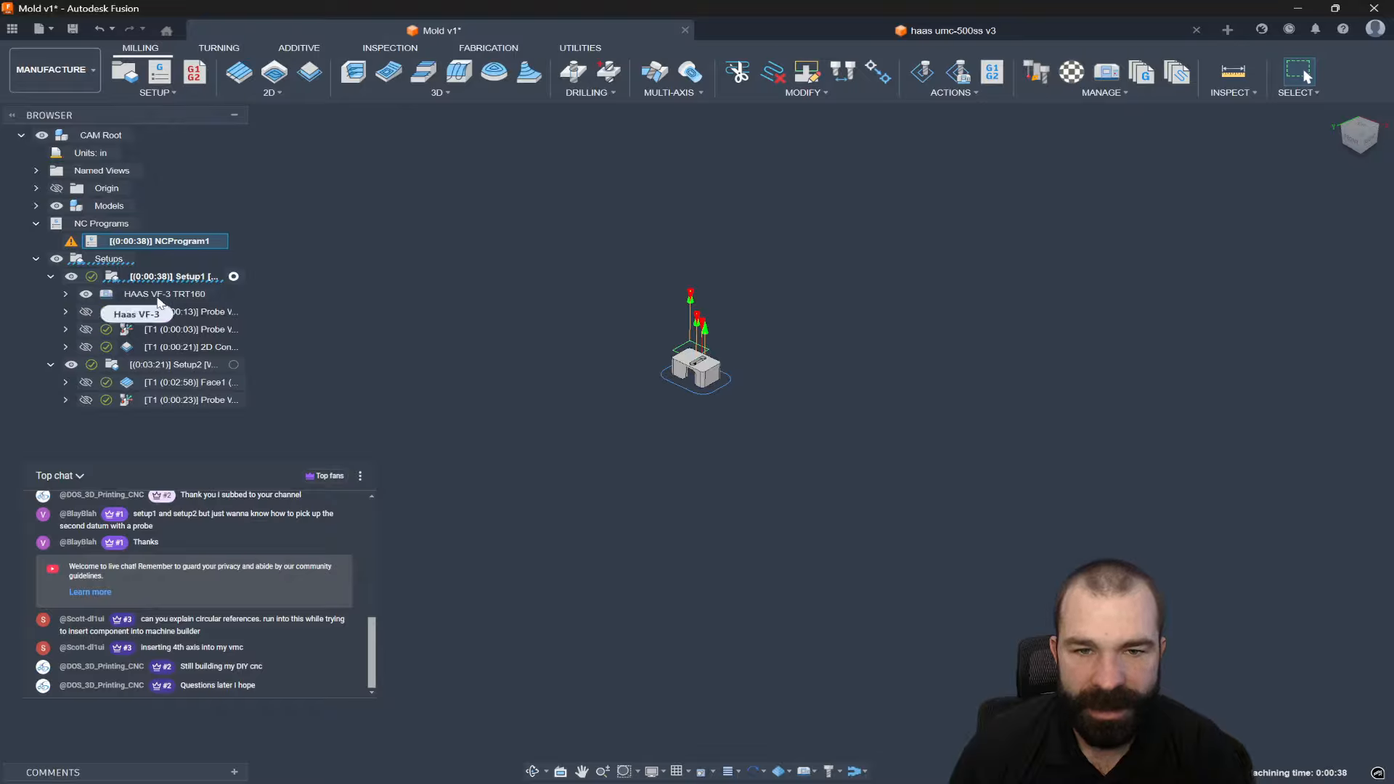
Choose the generic Autodesk 3-axis machine to replace Setup1's HAAS VF-3 TRT160.
right_click(156, 296)
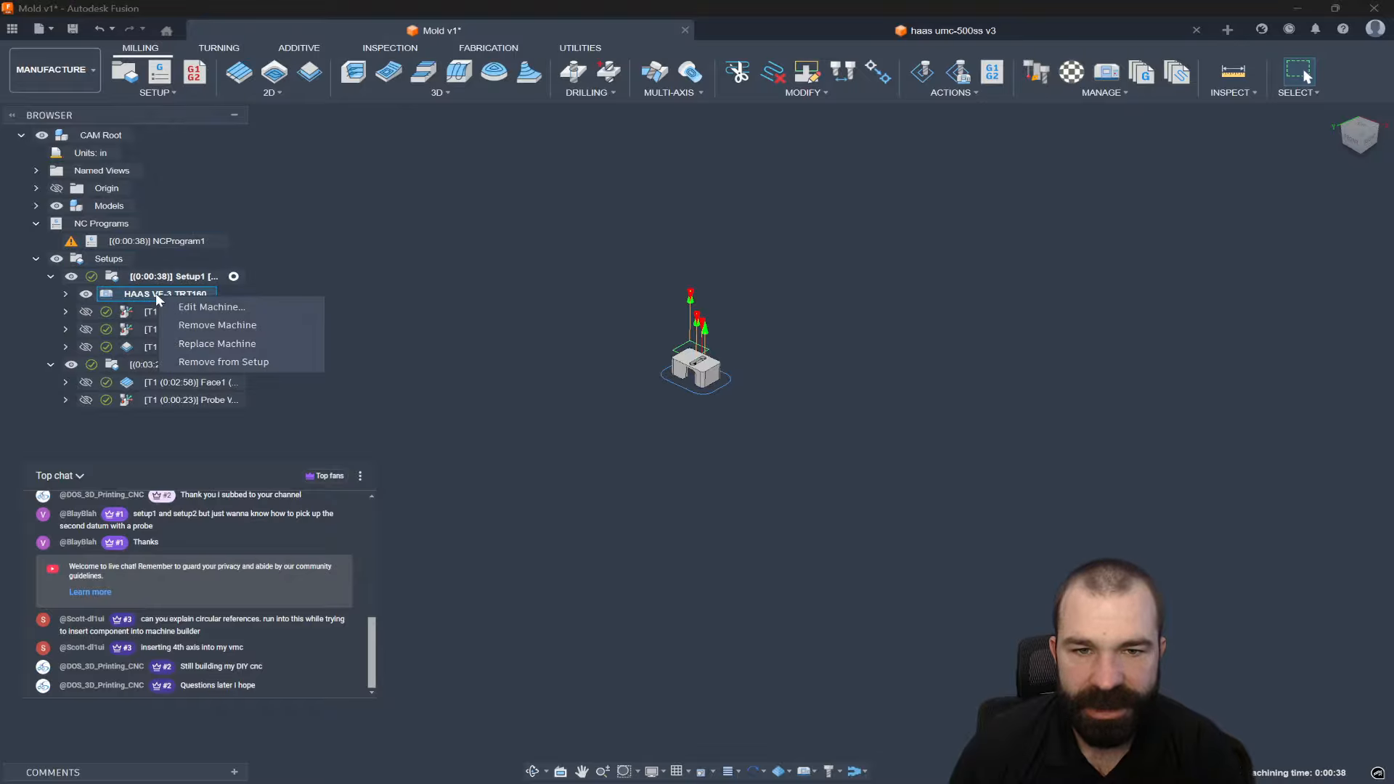
click(229, 346)
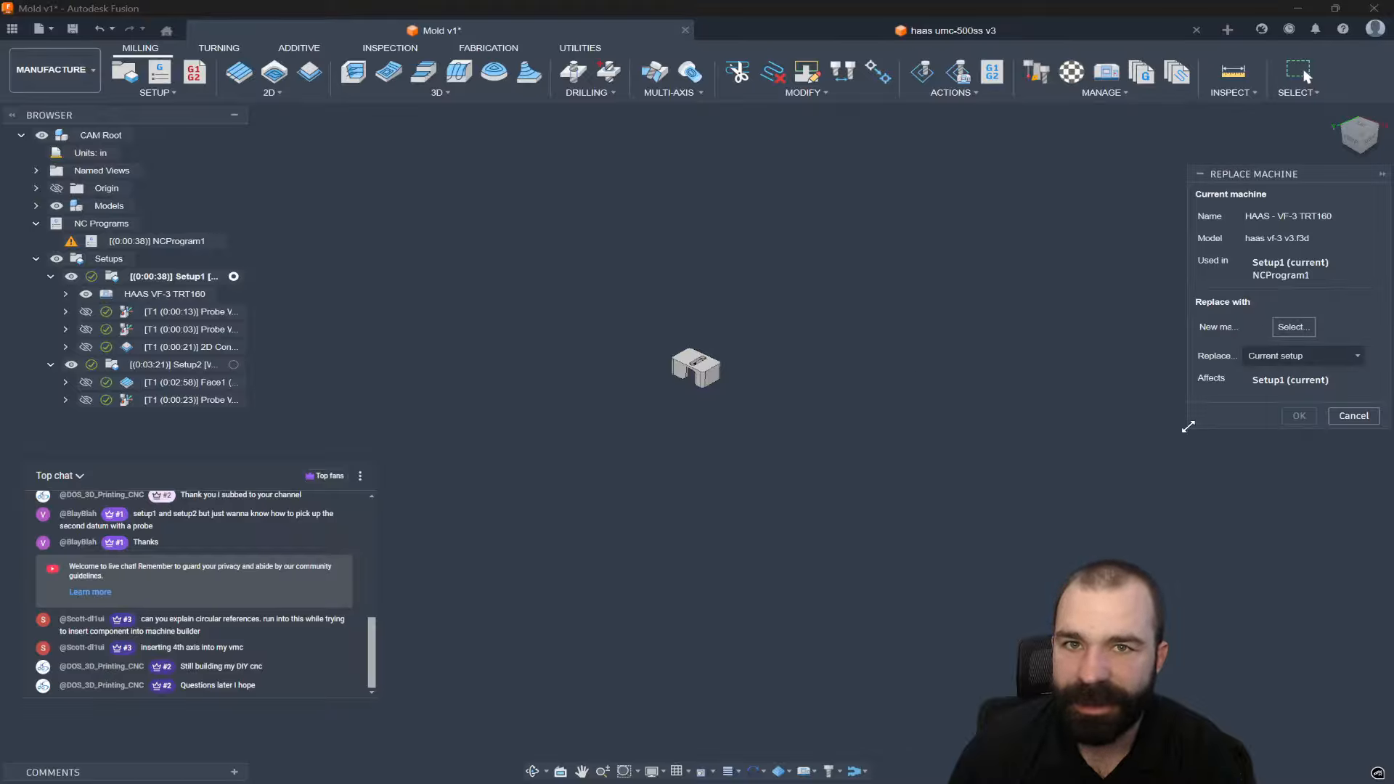
drag(1188, 427, 1098, 478)
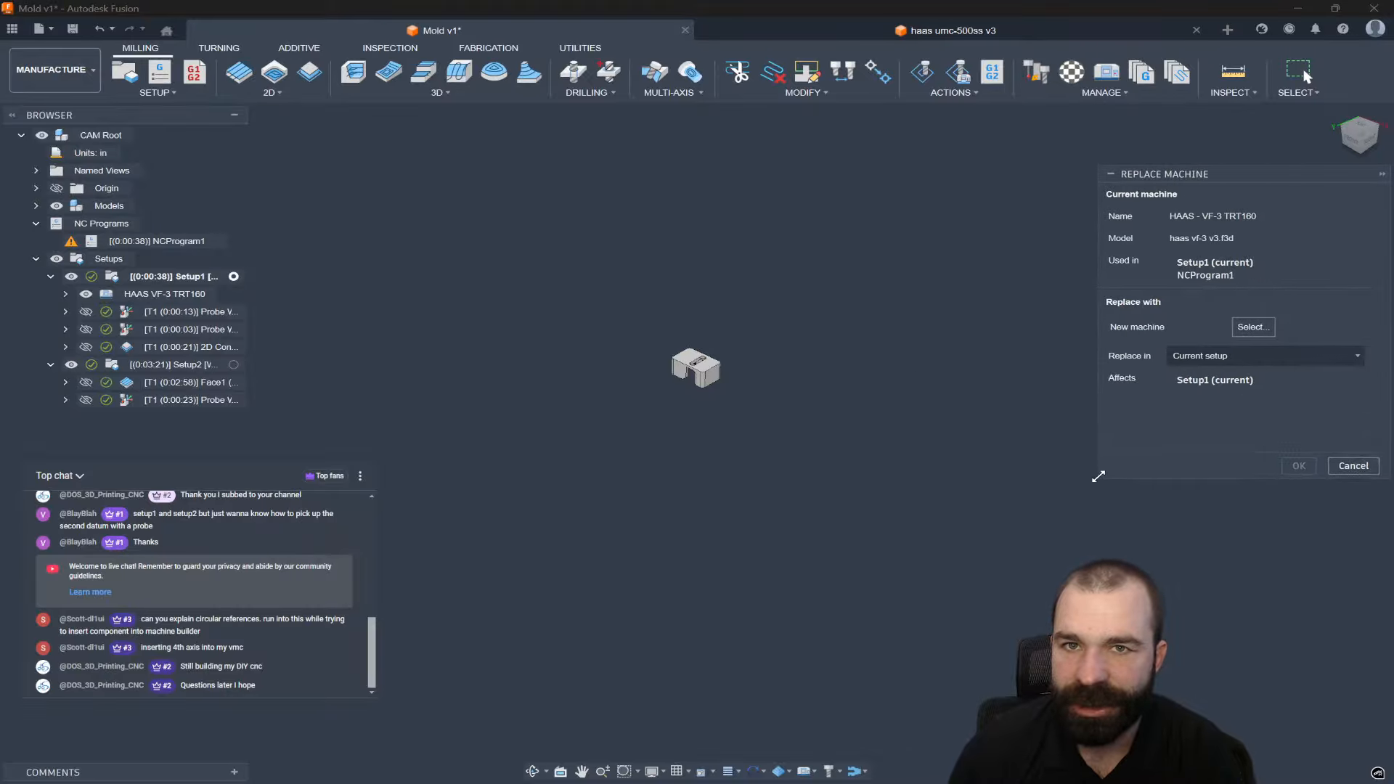
click(1250, 329)
click(378, 353)
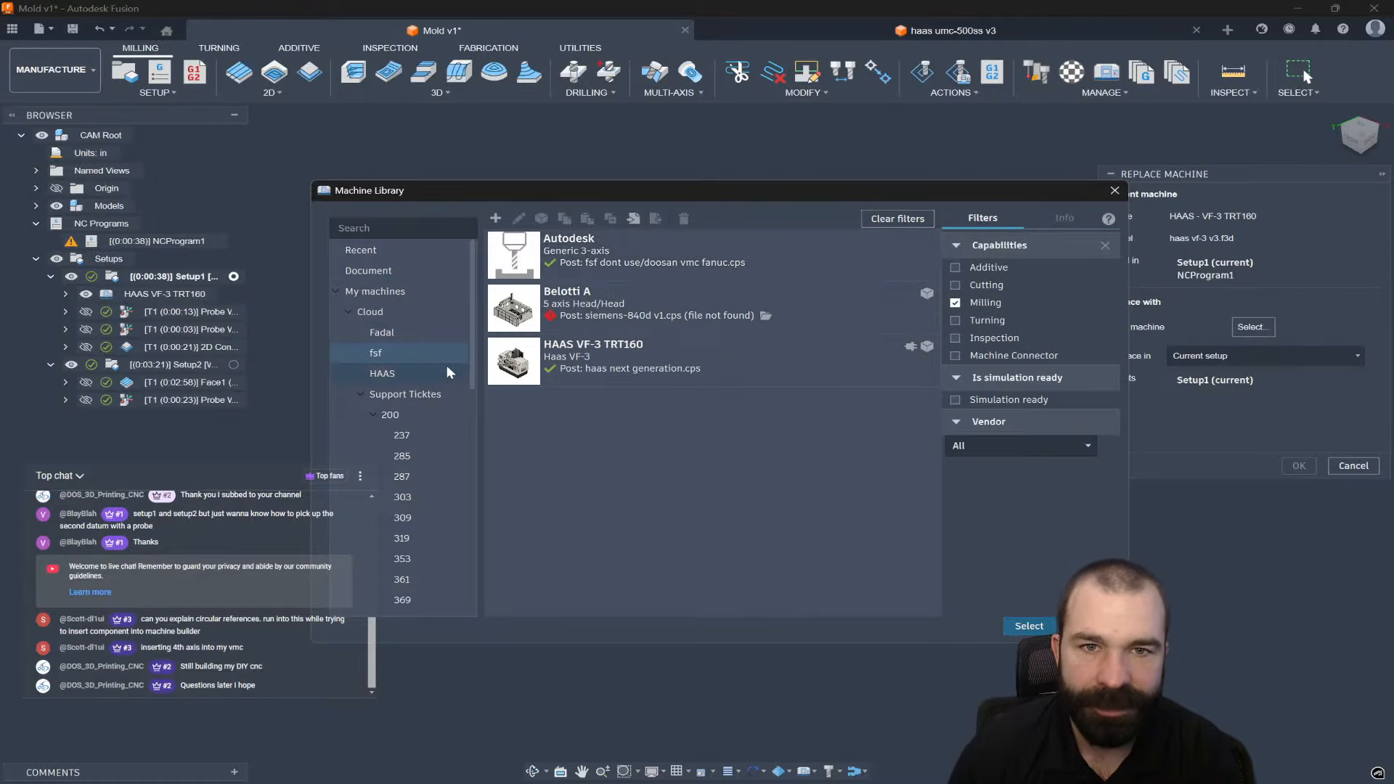
click(755, 260)
click(1008, 626)
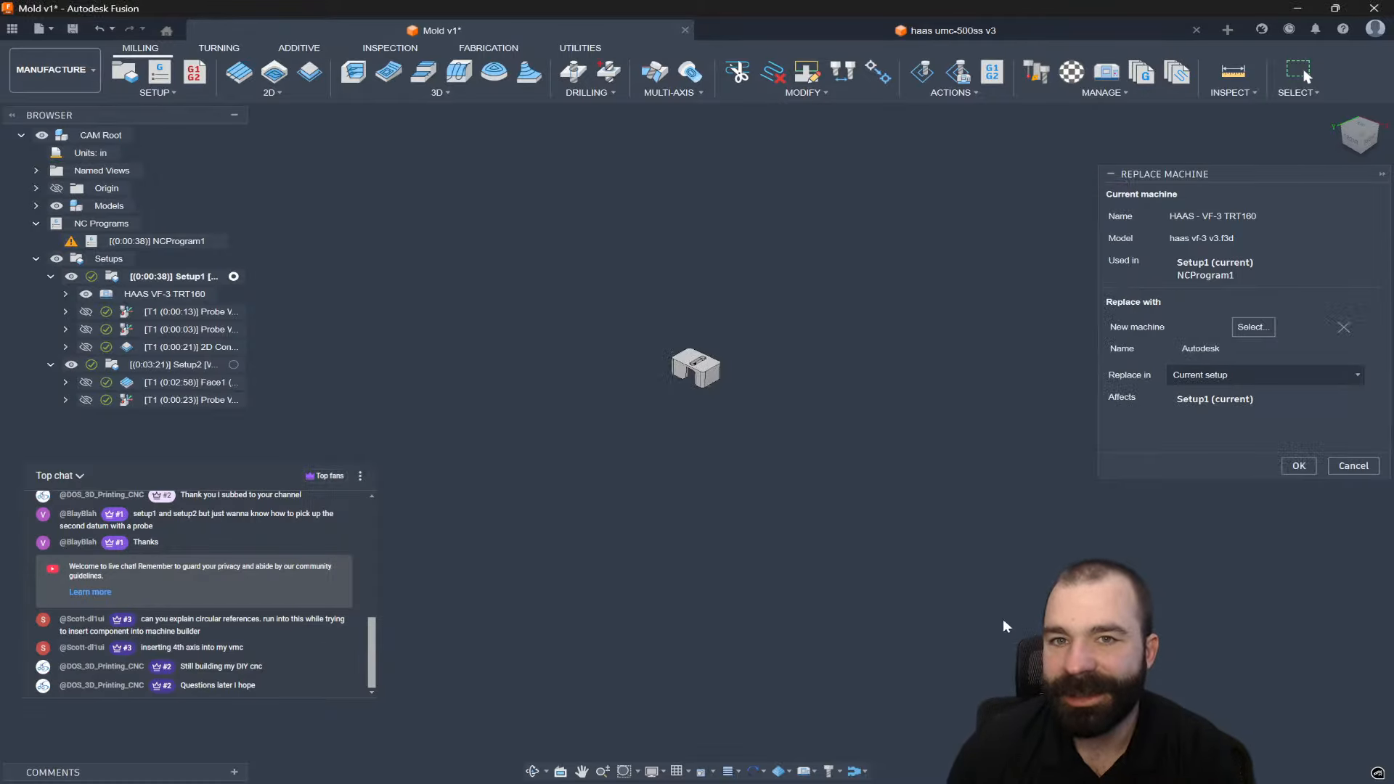
Apply the machine replacement to all setups and NC programs.
click(1263, 374)
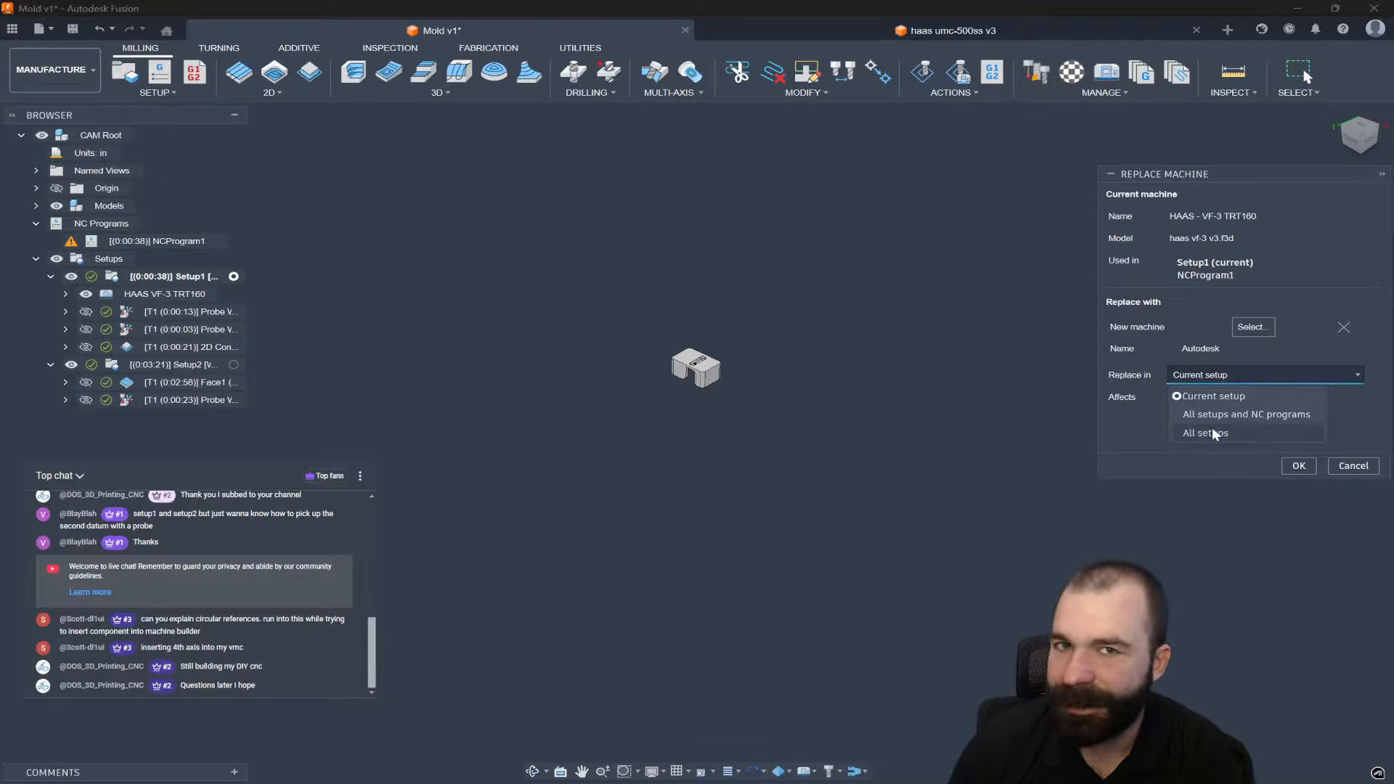
click(1262, 415)
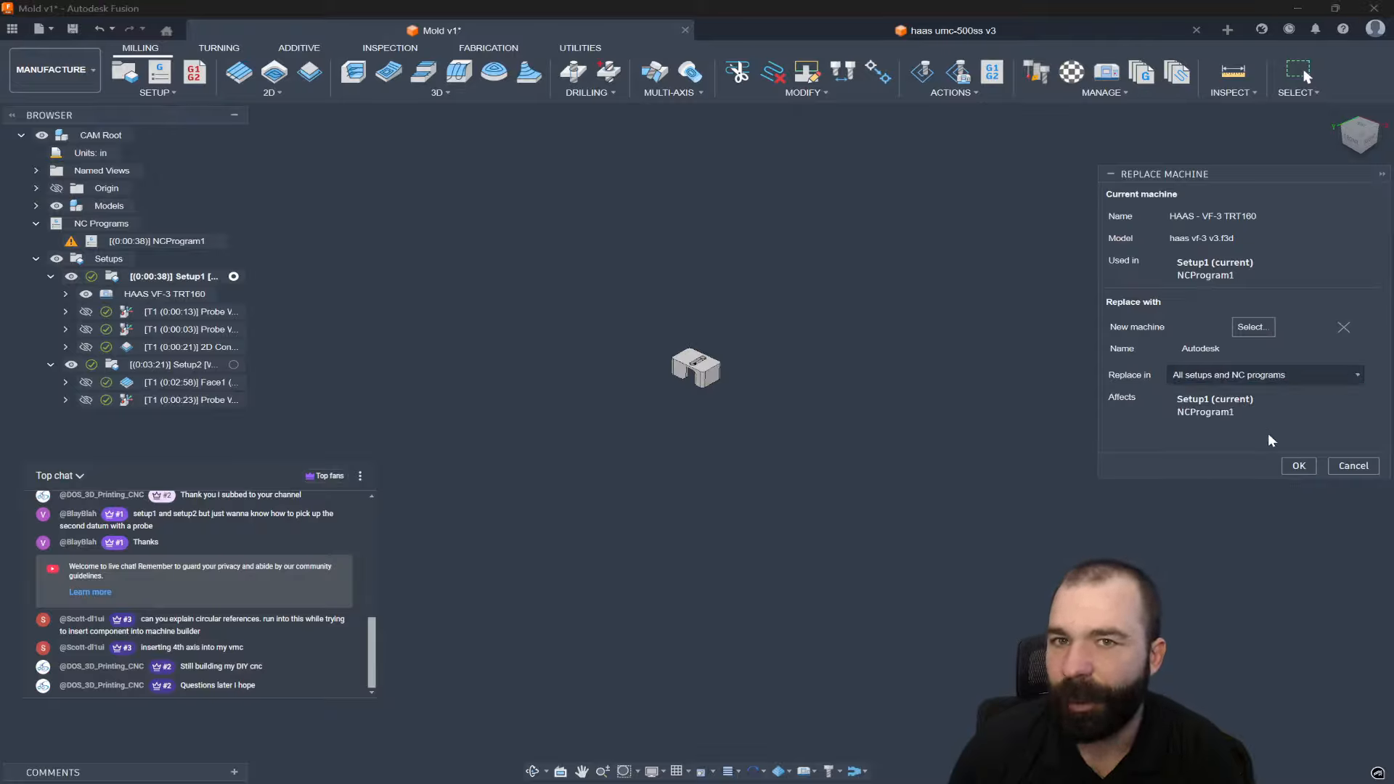
click(1299, 465)
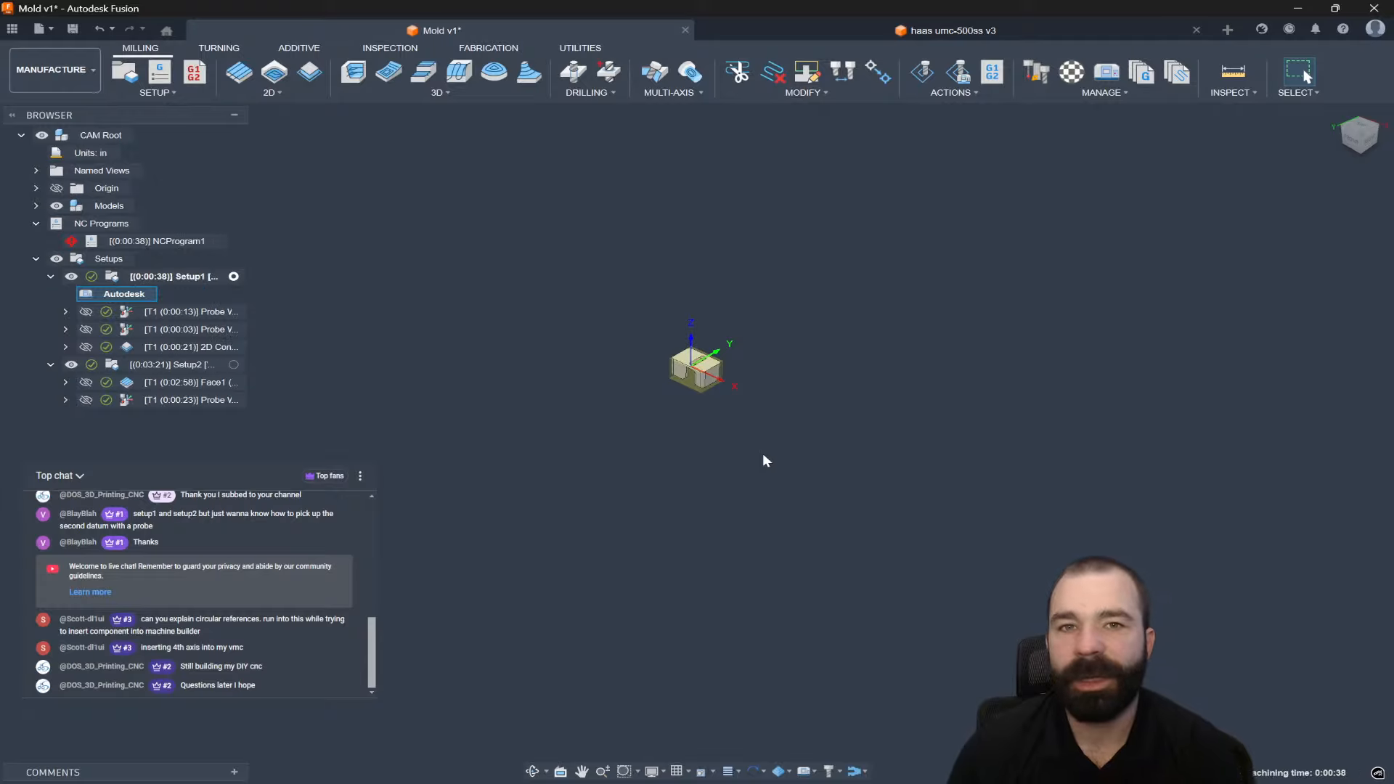
click(92, 245)
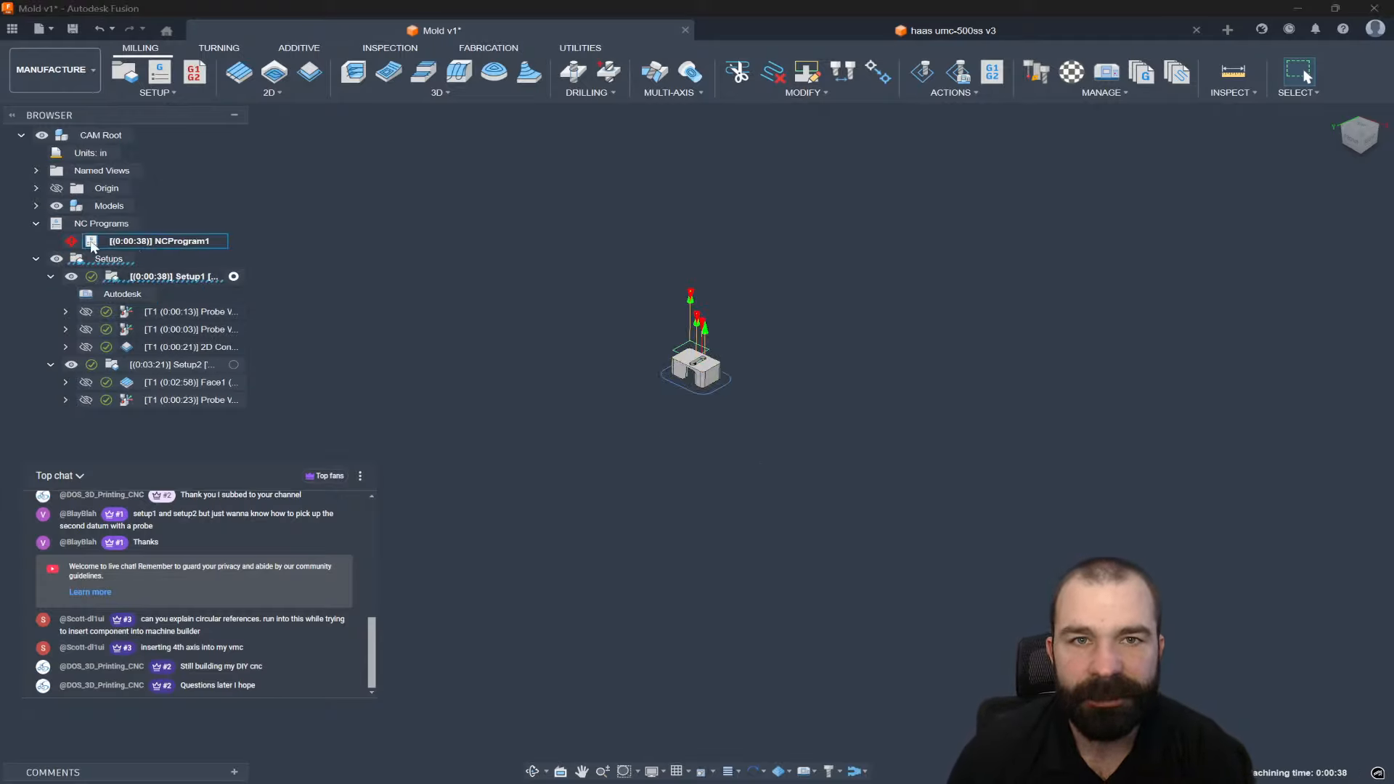
Delete NCProgram1 so only Setup1 and Setup2 remain in the browser.
right_click(127, 243)
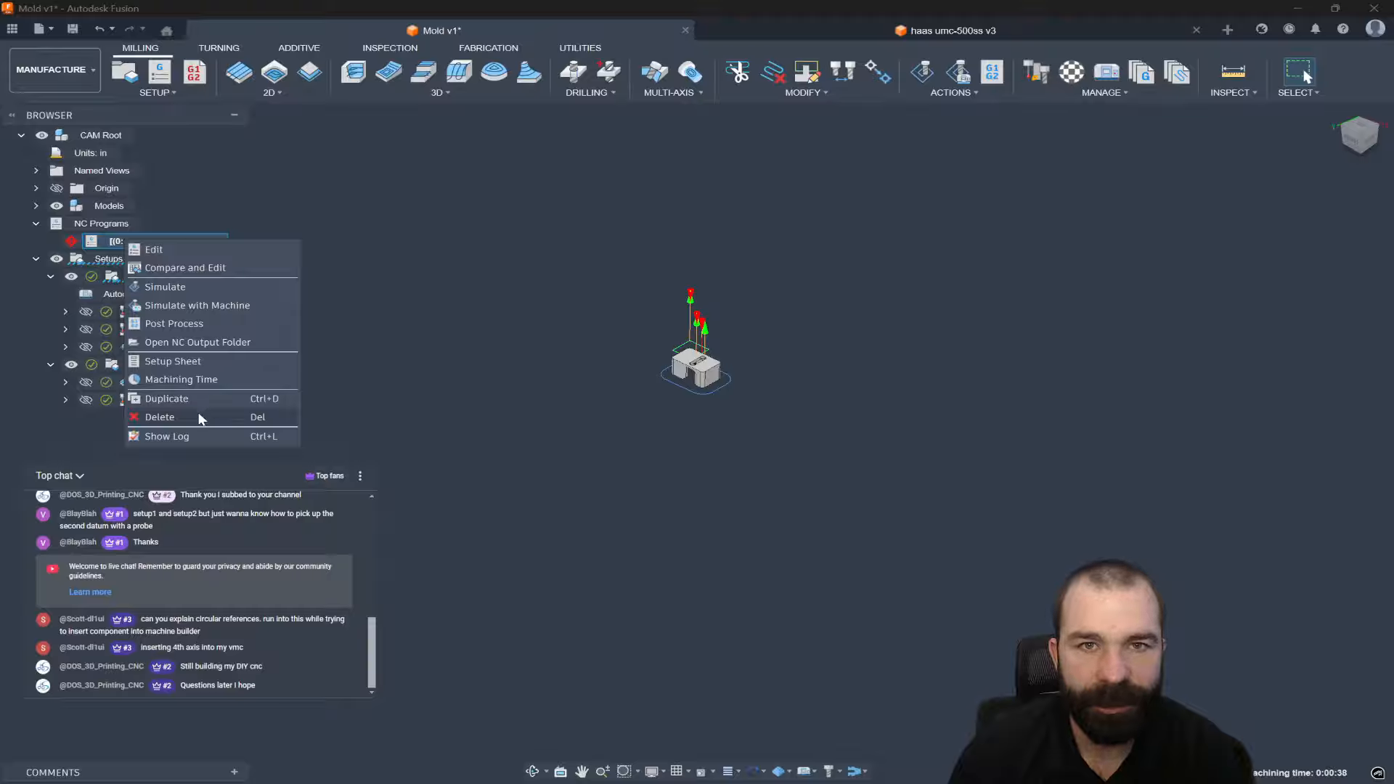
click(450, 379)
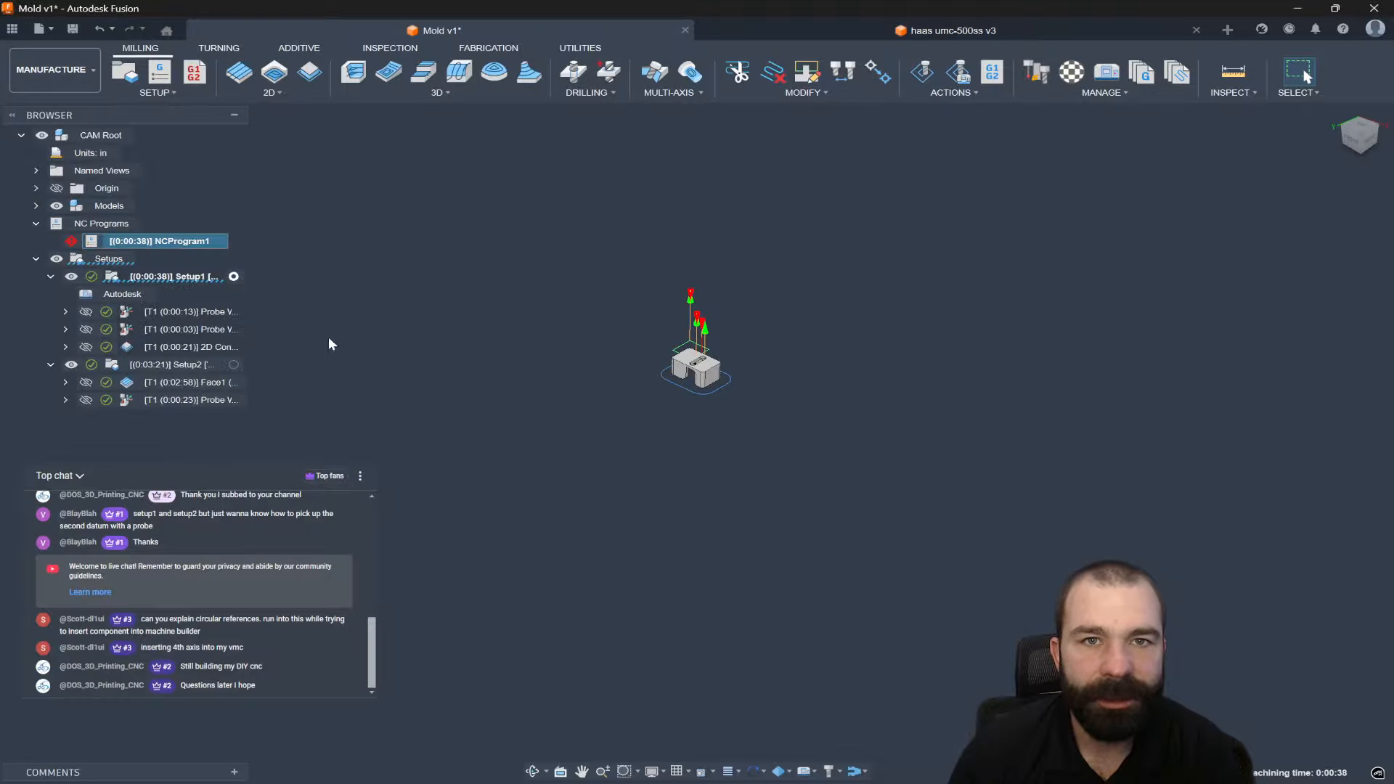
right_click(111, 249)
click(138, 425)
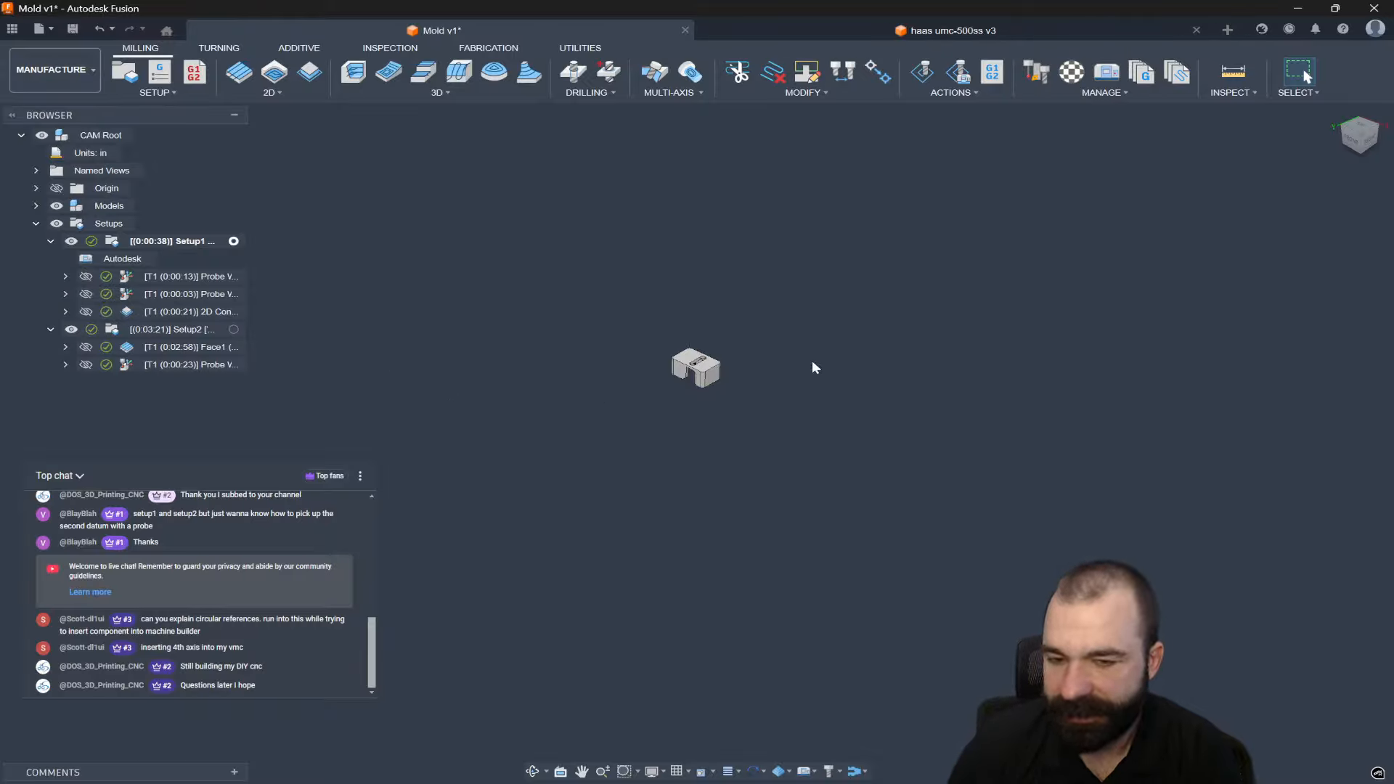
scroll(811, 361, up, 3)
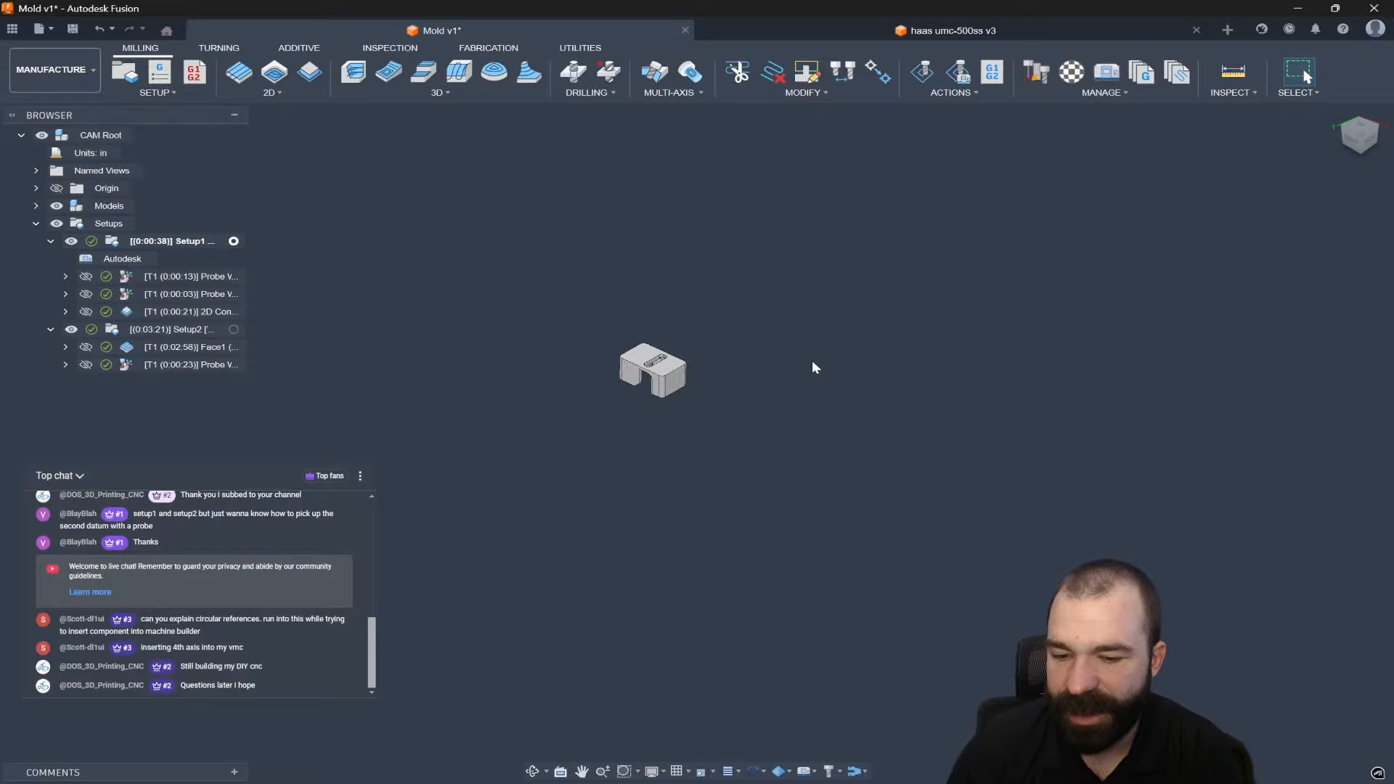
scroll(621, 347, up, 2)
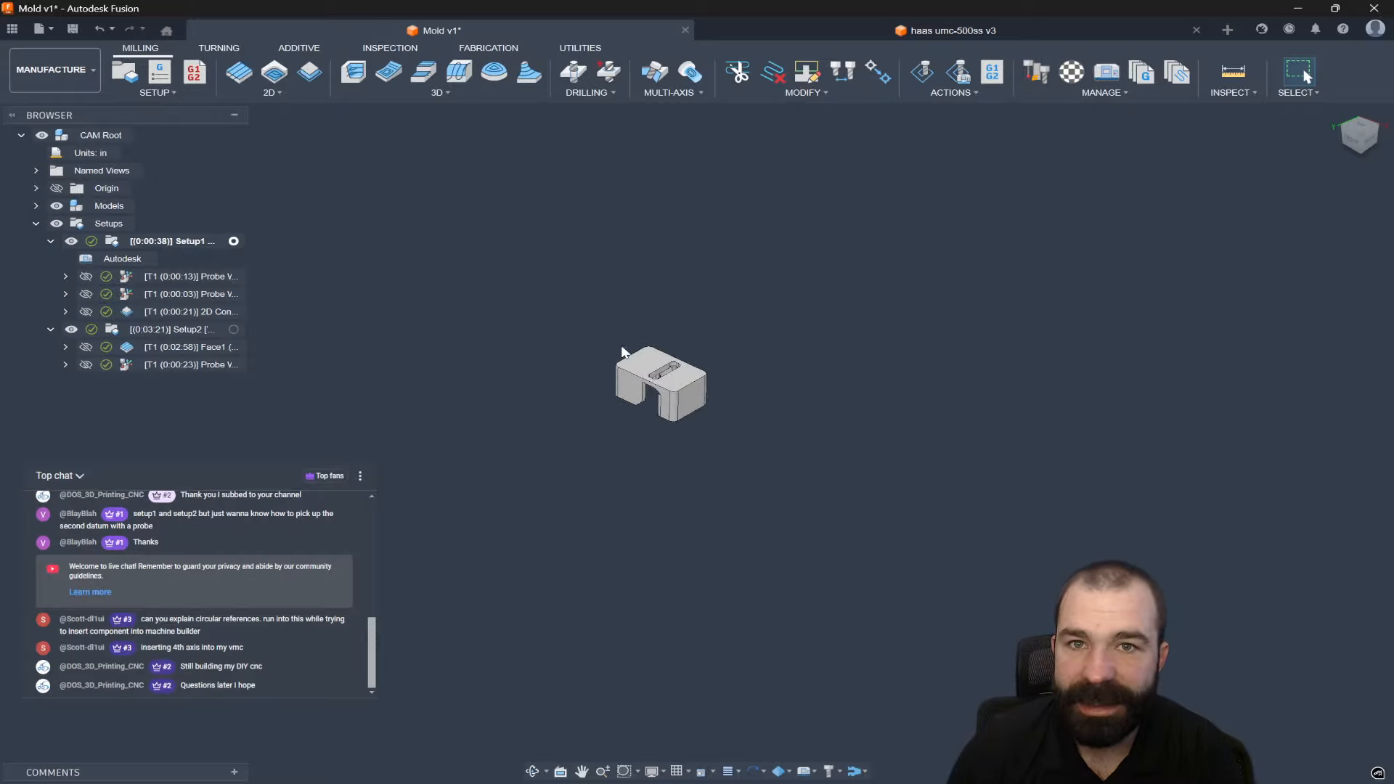
Delete the HAAS VF-3 TRT160 machine from the document's machine library.
click(1106, 78)
click(390, 272)
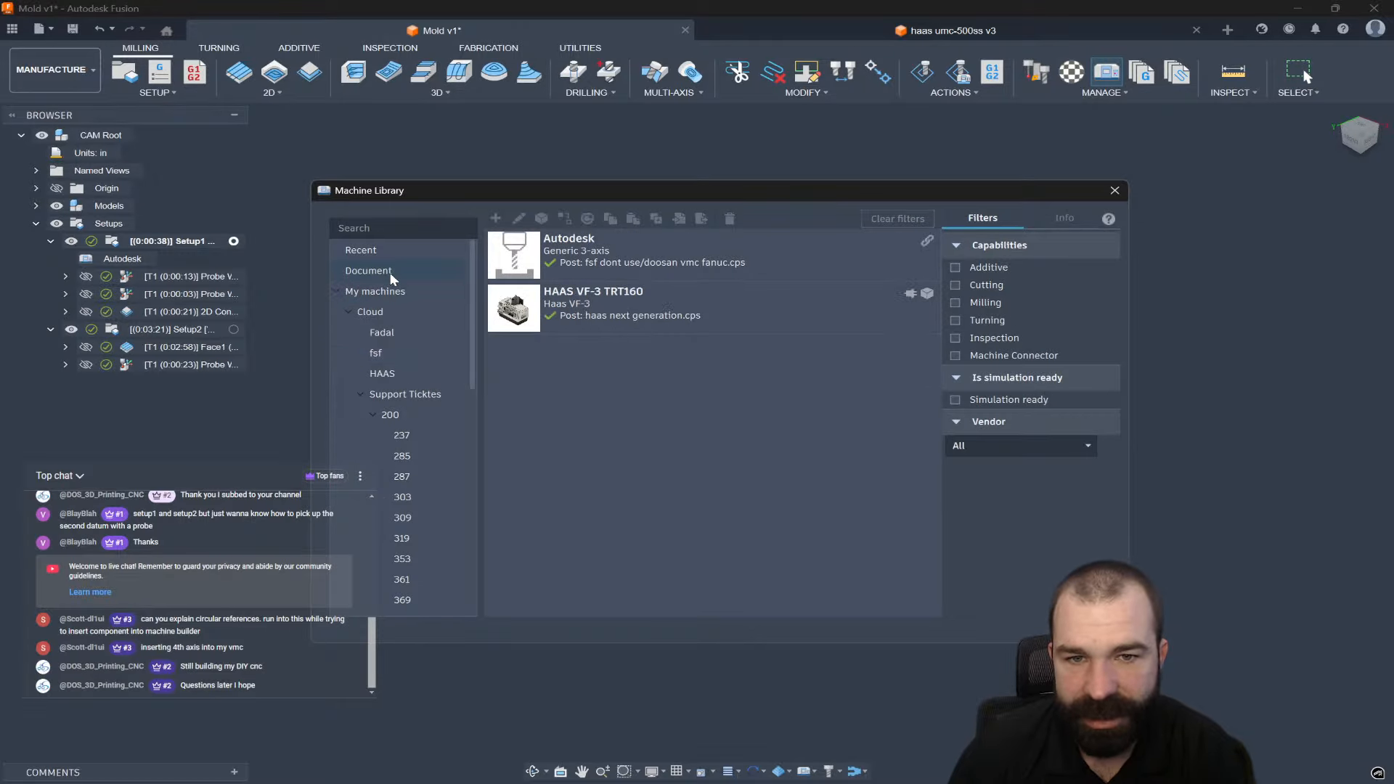
right_click(620, 287)
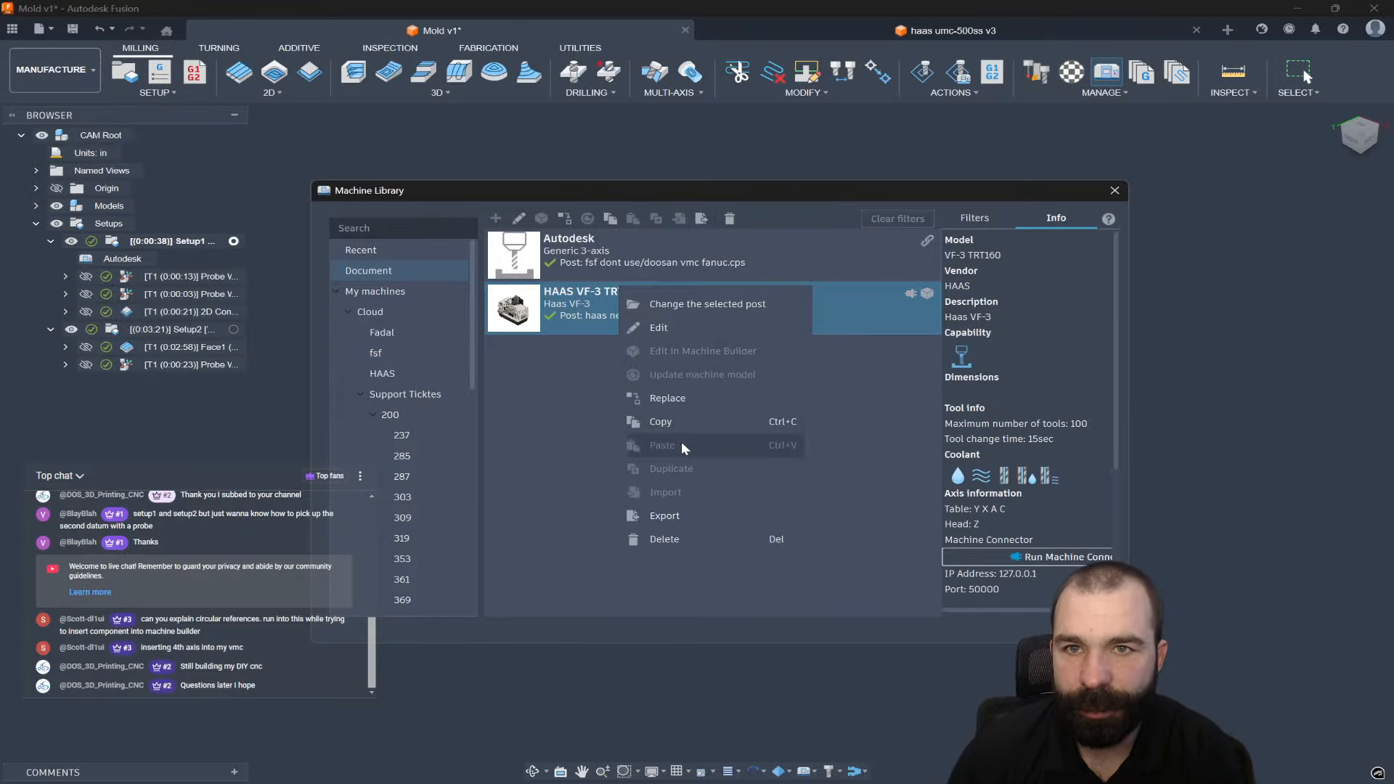
click(689, 536)
click(740, 402)
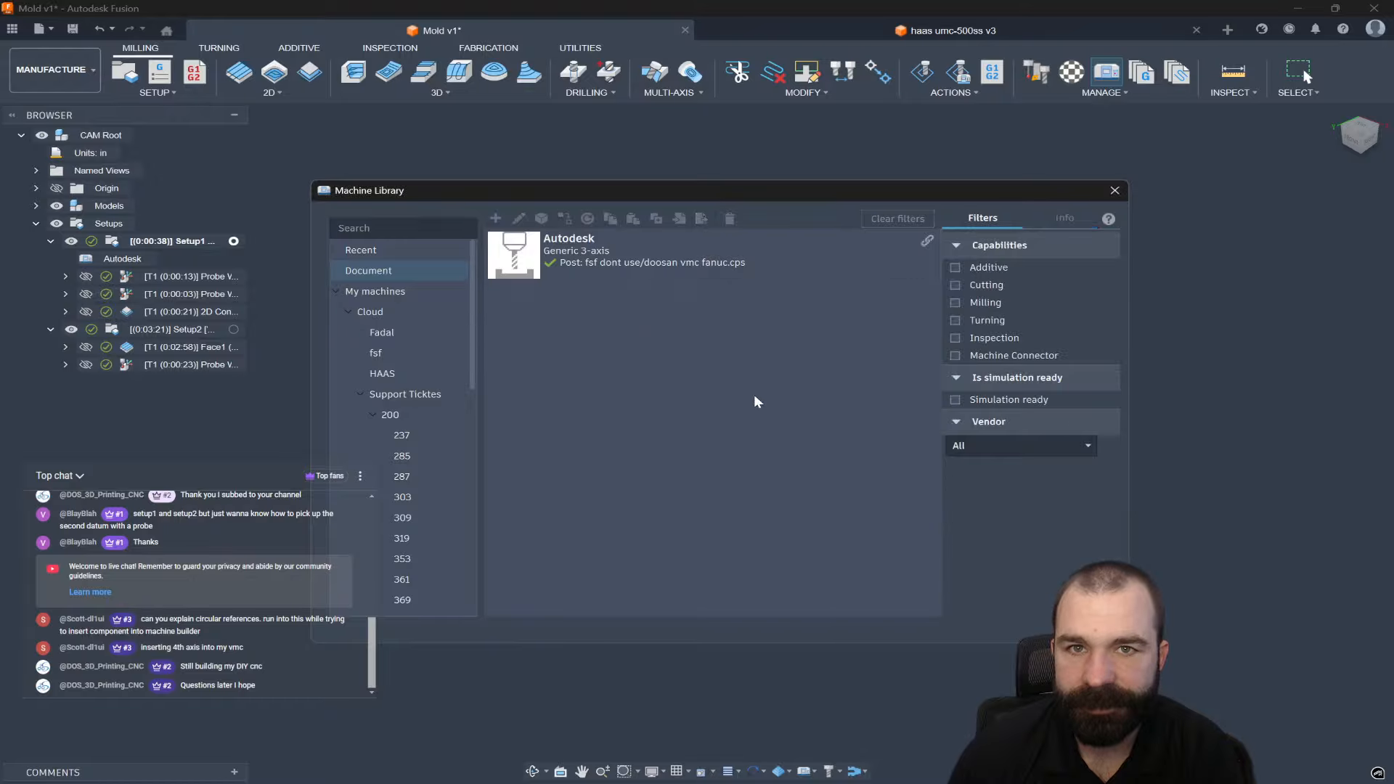
Remove the Autodesk machine from all setups and the document, then bring up the Tool Library.
right_click(632, 245)
click(677, 501)
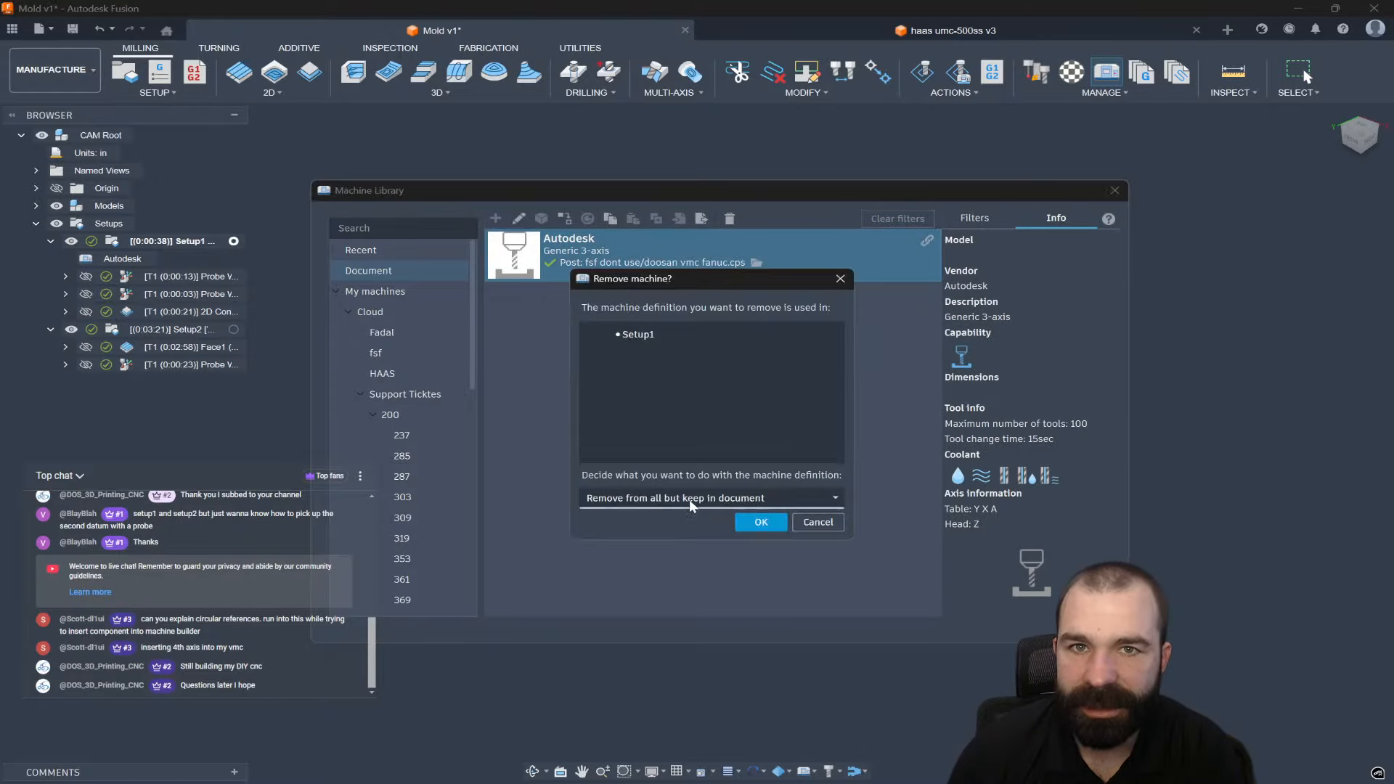
click(738, 500)
click(696, 538)
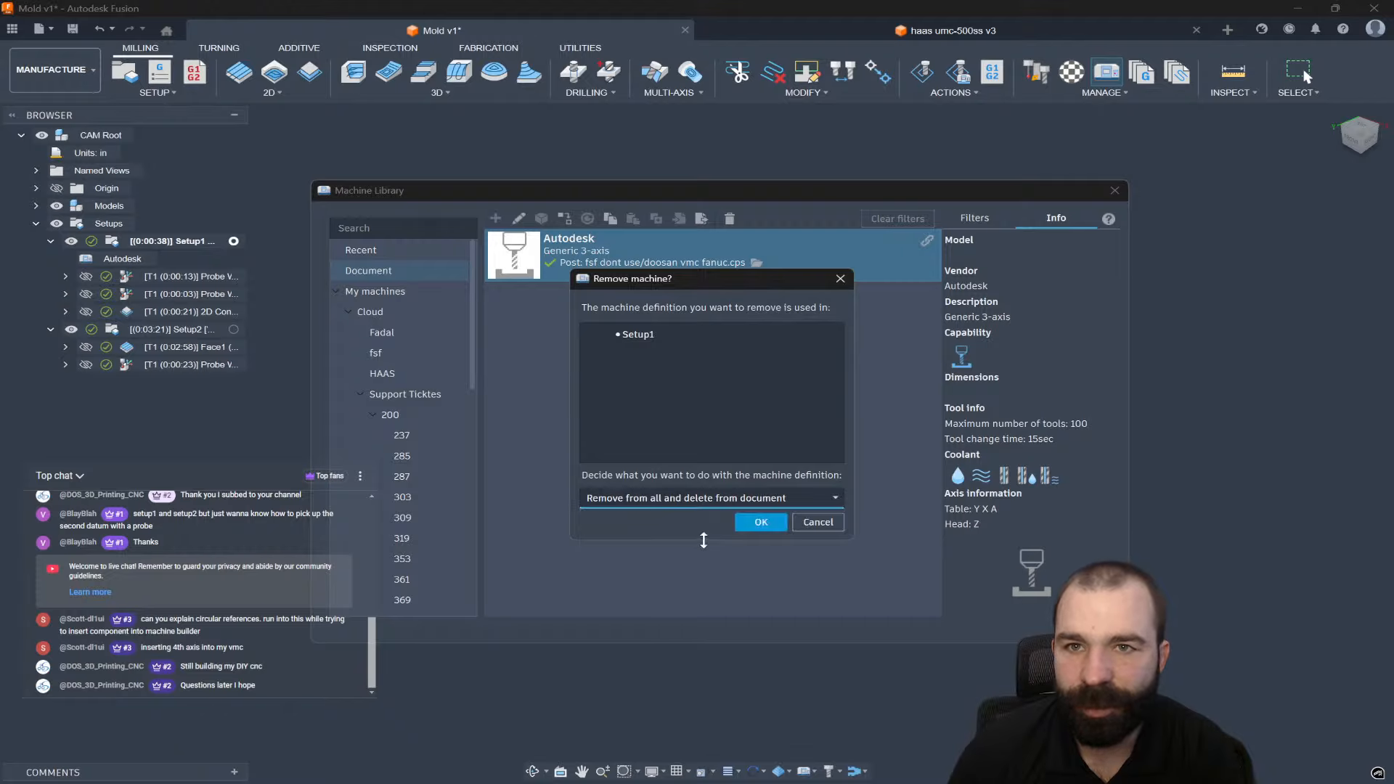
click(753, 527)
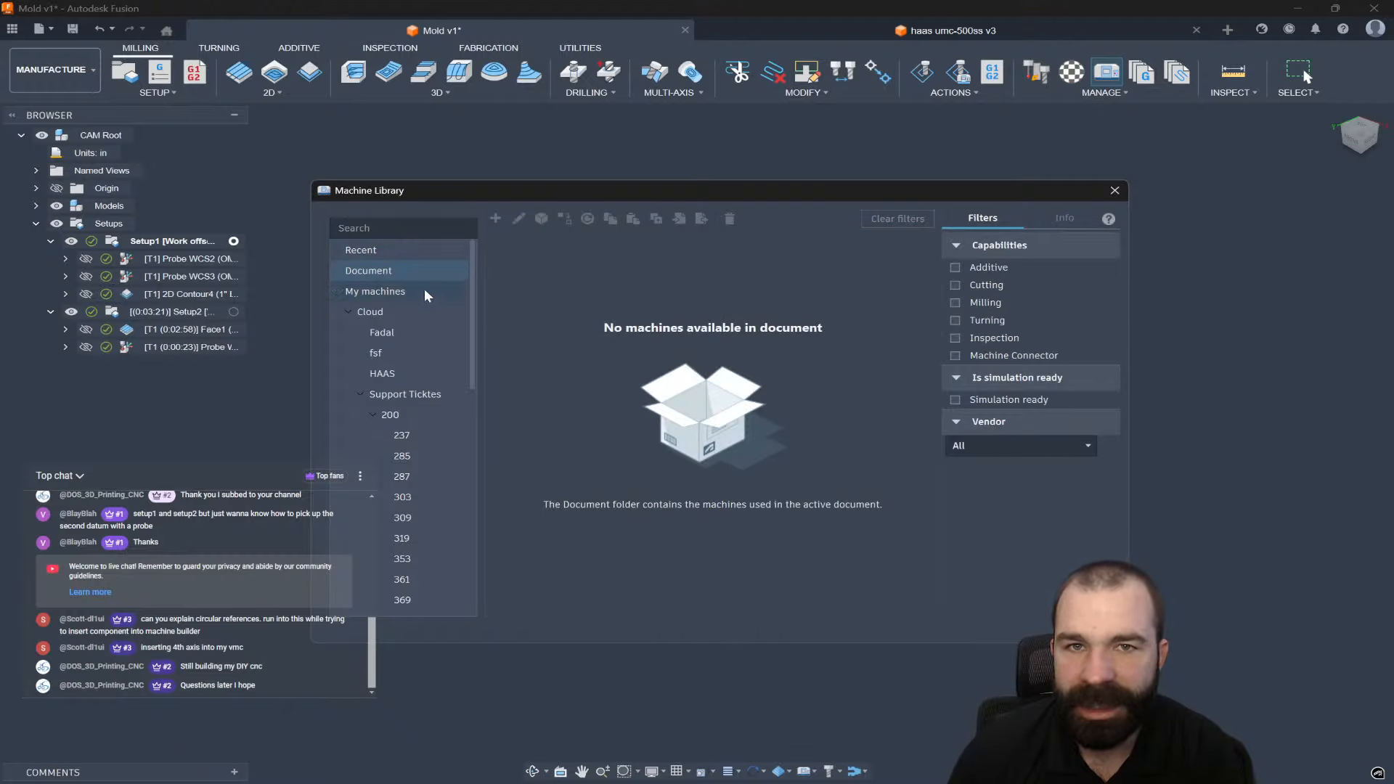
click(1114, 190)
click(1038, 72)
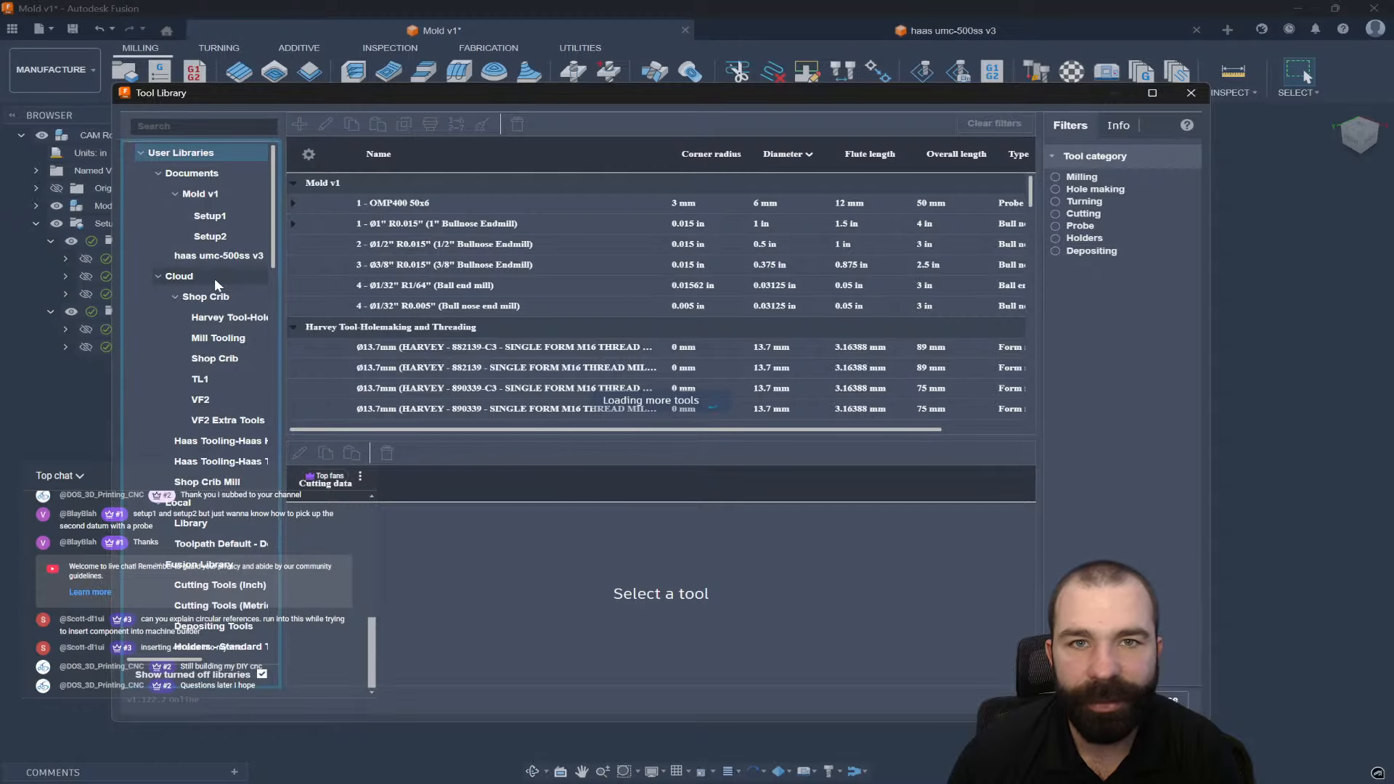
Browse the Mold v1 document tools for Setup1 and Setup2, then close the Tool Library.
click(215, 278)
click(204, 175)
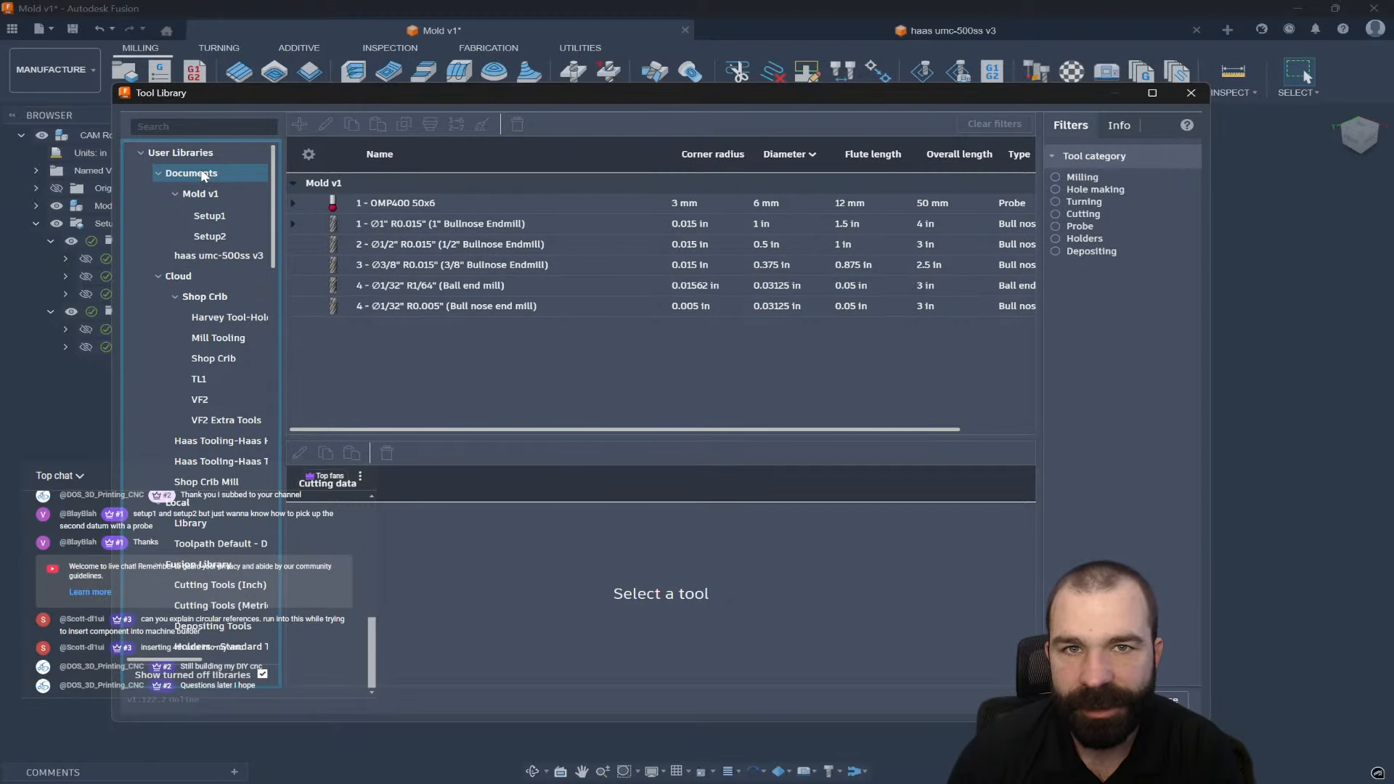
click(202, 193)
click(210, 216)
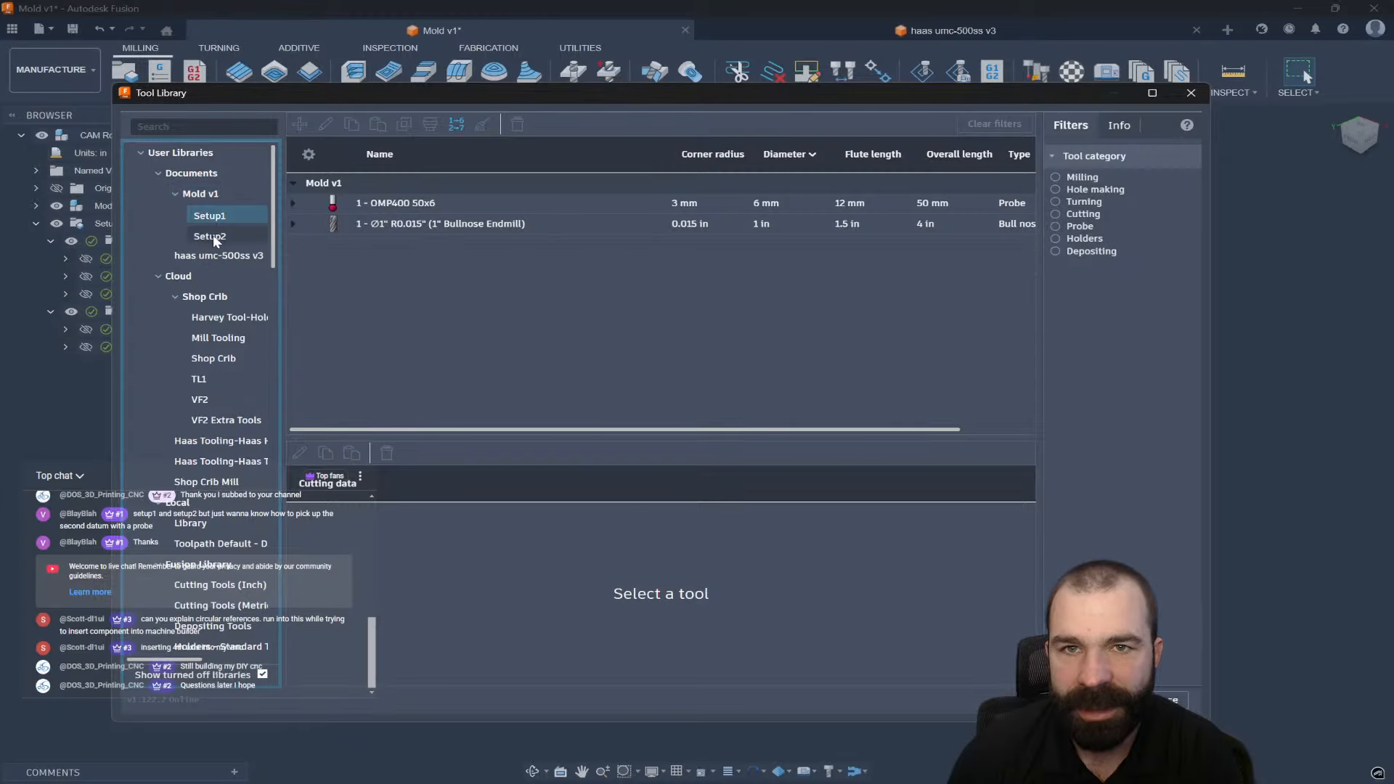
click(213, 236)
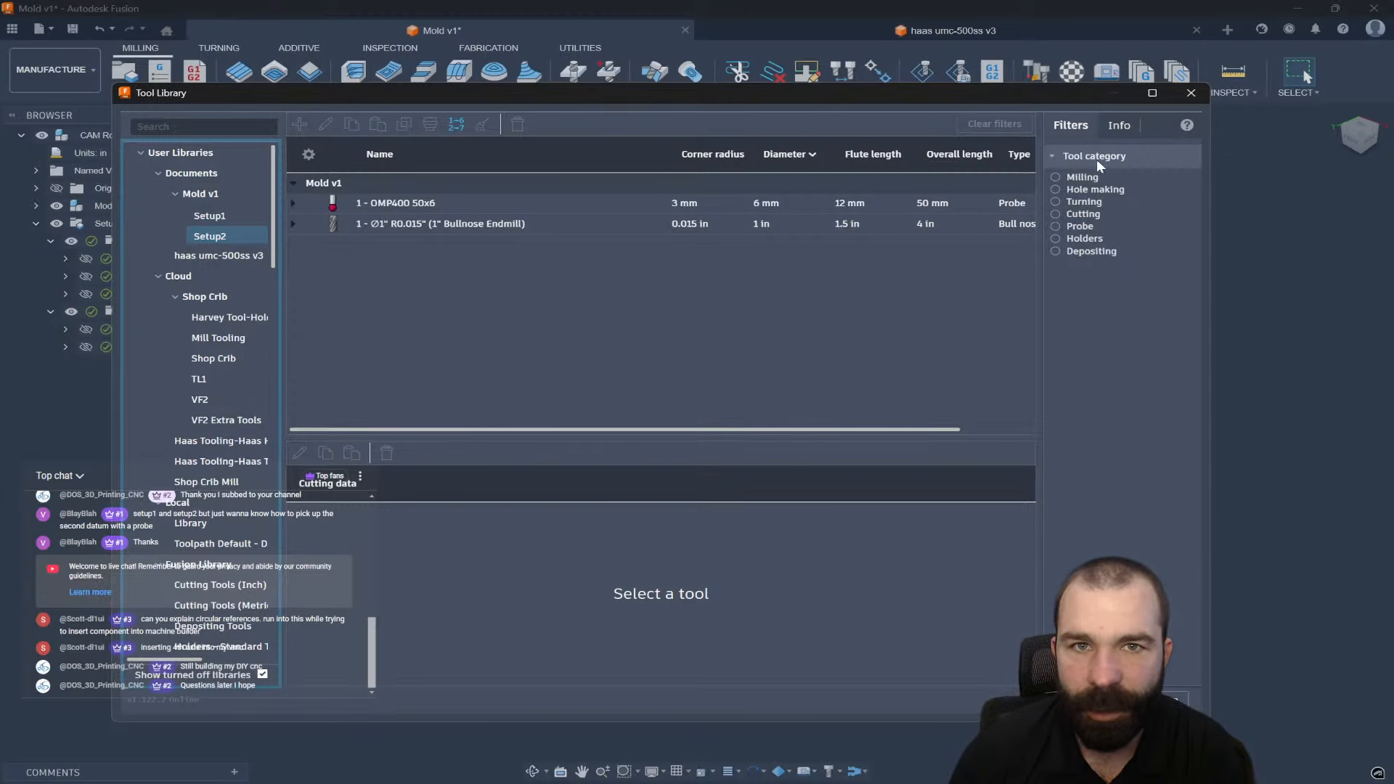
click(1189, 95)
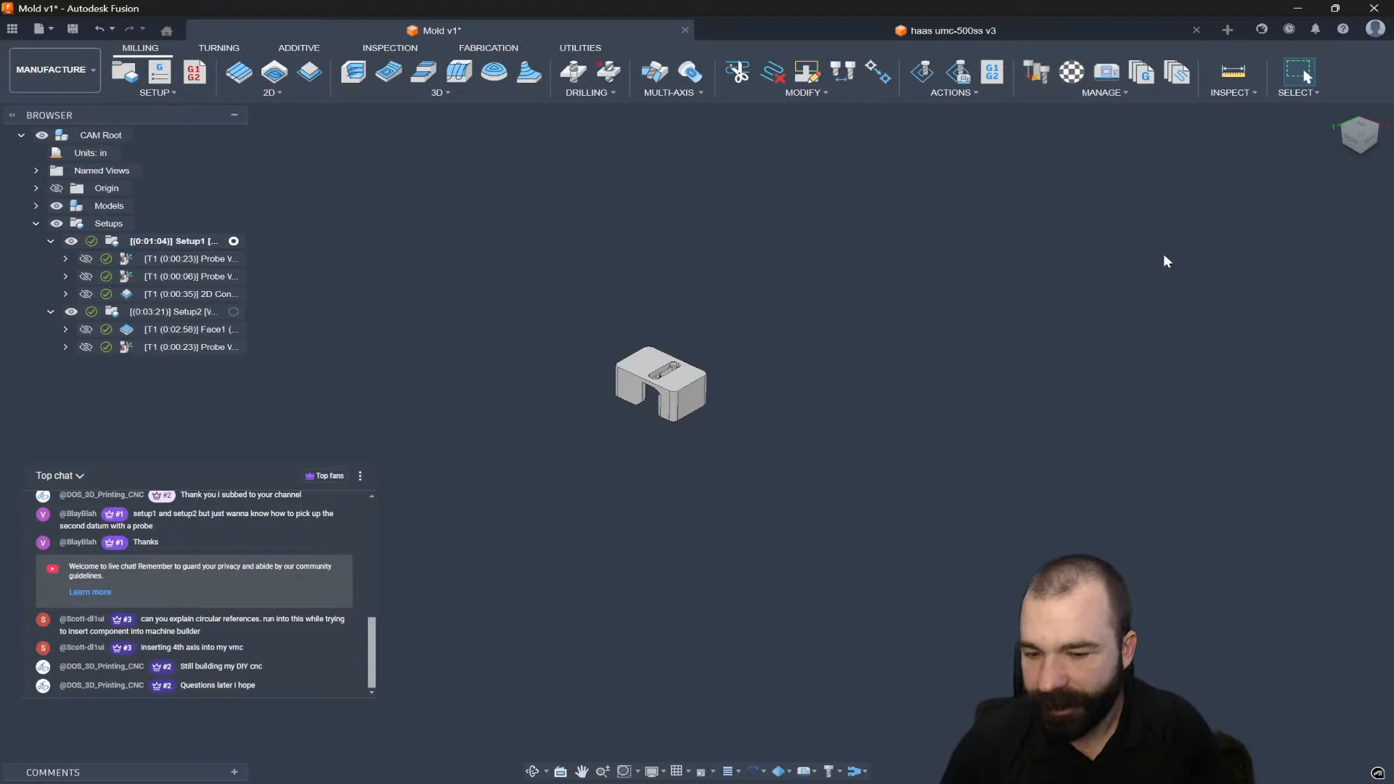